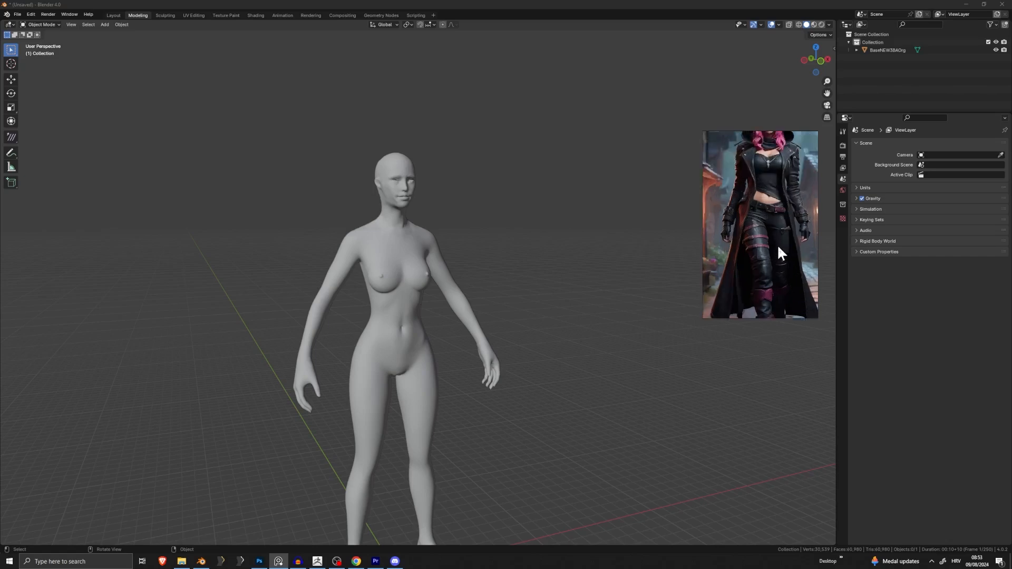
Step: Widen the reference viewer so the photo shows a close-up of the leather pants and belt
drag(703, 217, 614, 227)
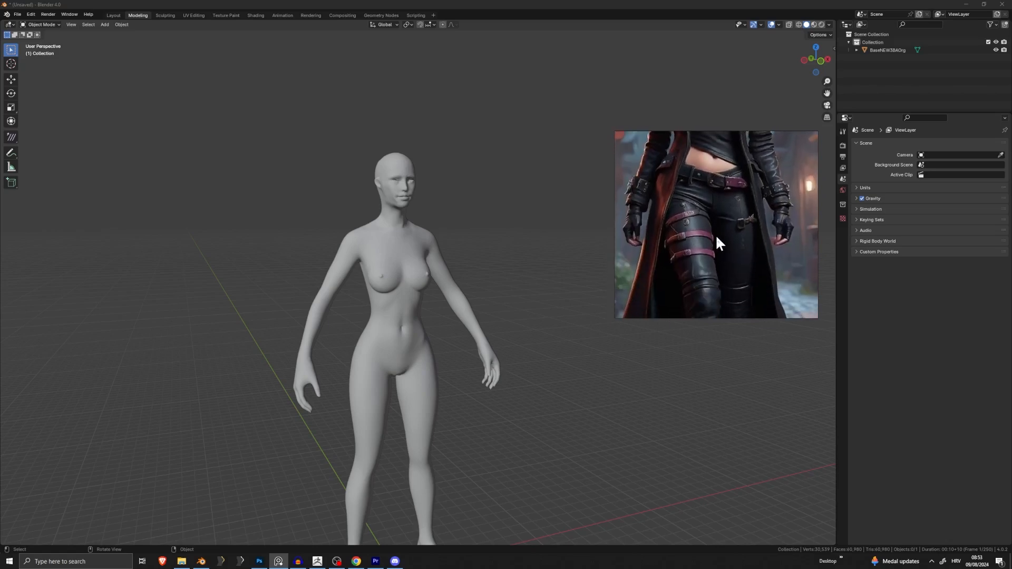
Step: In ZBrush, make Test the active subtool from the Subtool list
click(317, 562)
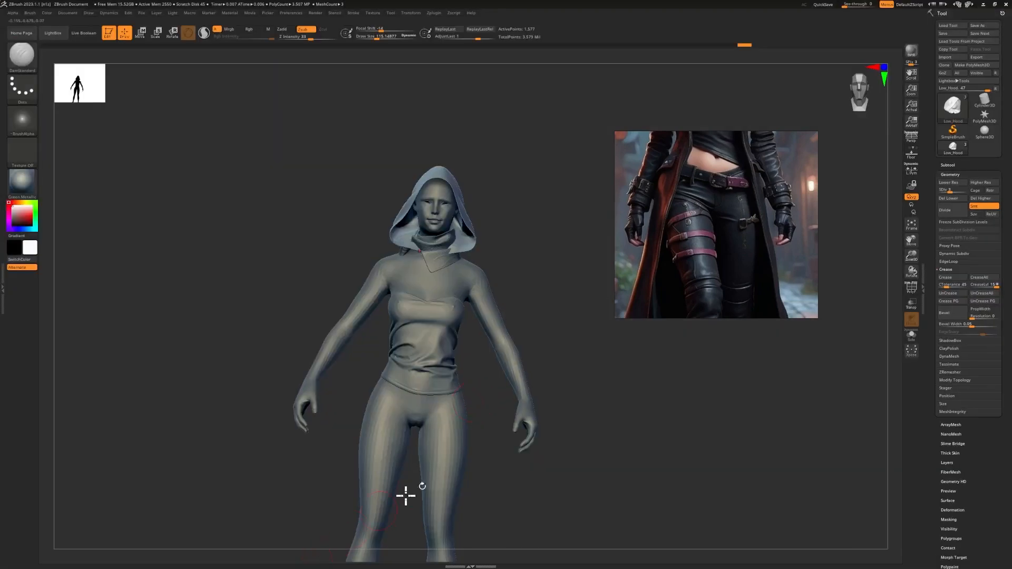
click(948, 165)
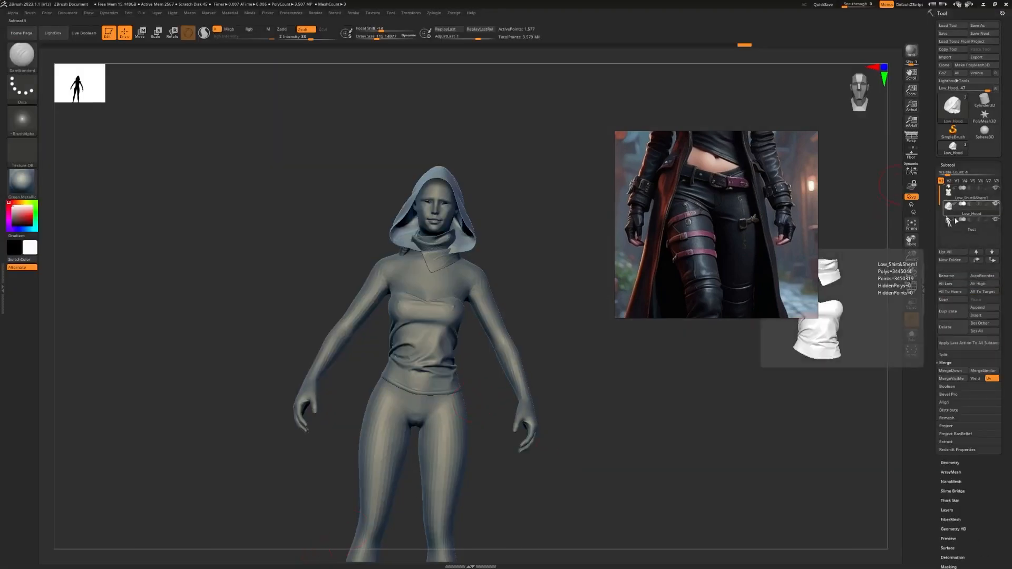
click(957, 222)
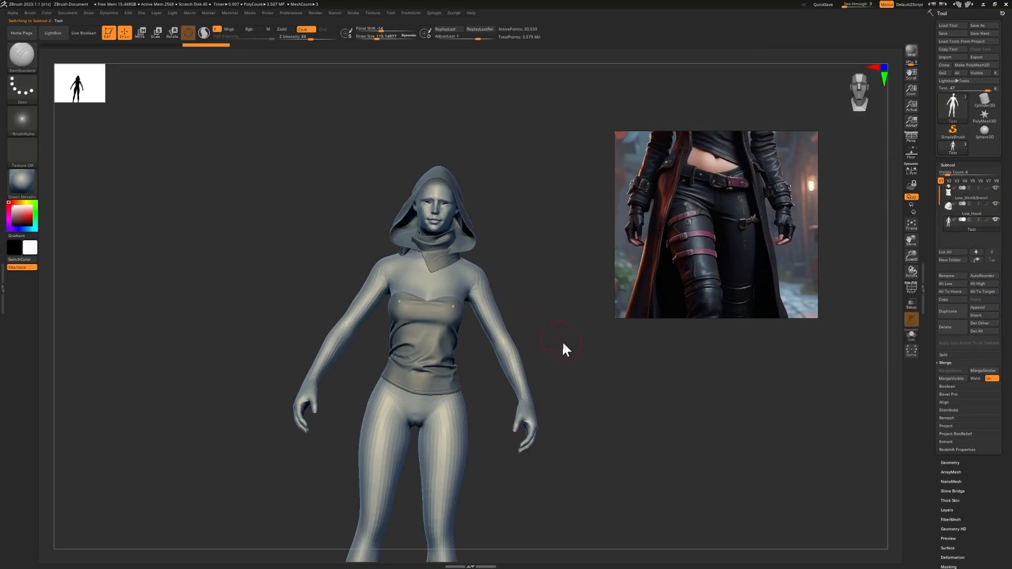
Step: Snap the figure to front view, zoom onto the hips and thighs, and open the brush palette
alt+drag(562, 342, 586, 280)
click(885, 67)
click(885, 67)
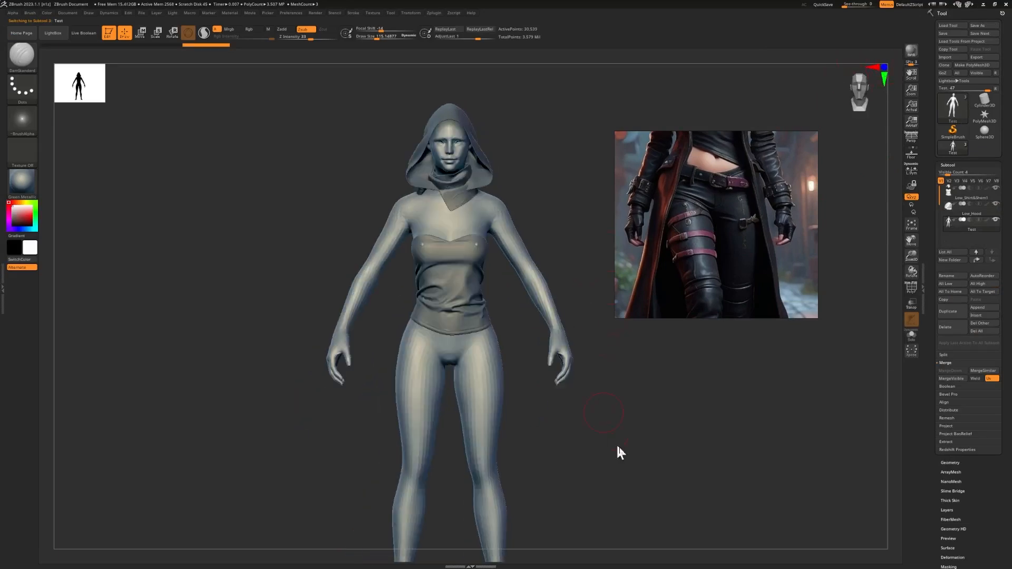
alt+drag(617, 392, 464, 209)
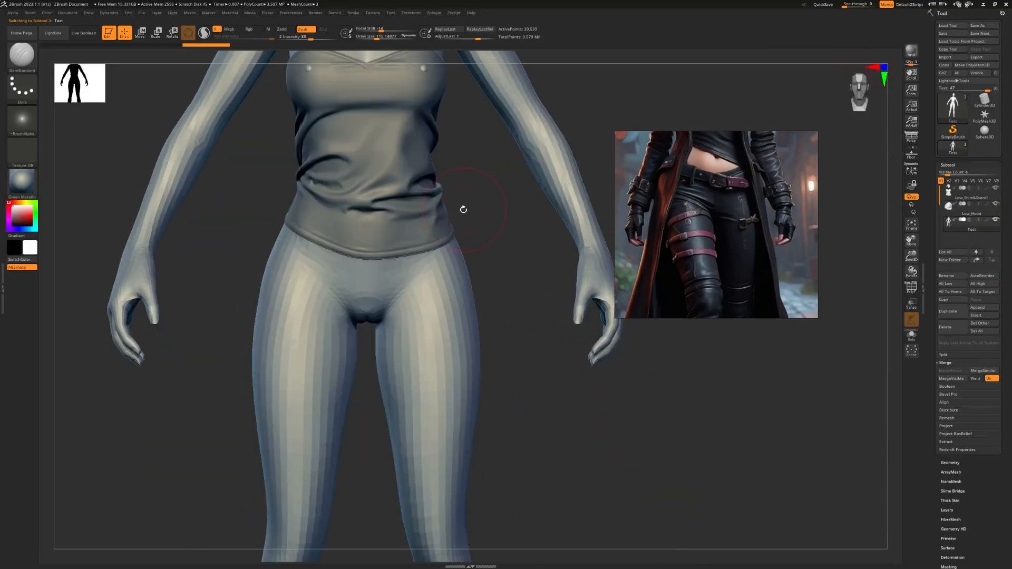
click(22, 54)
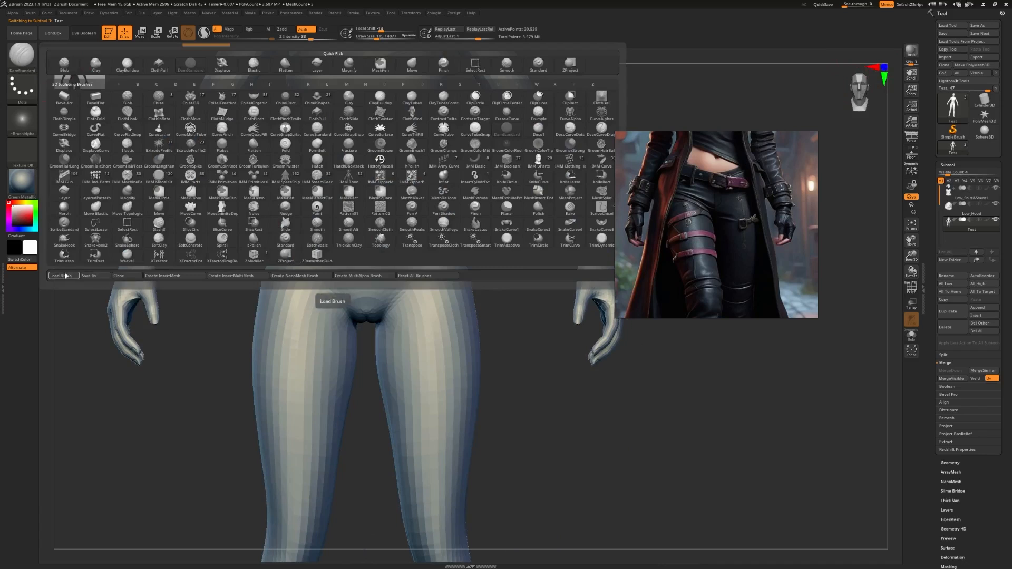
key(alt+Tab)
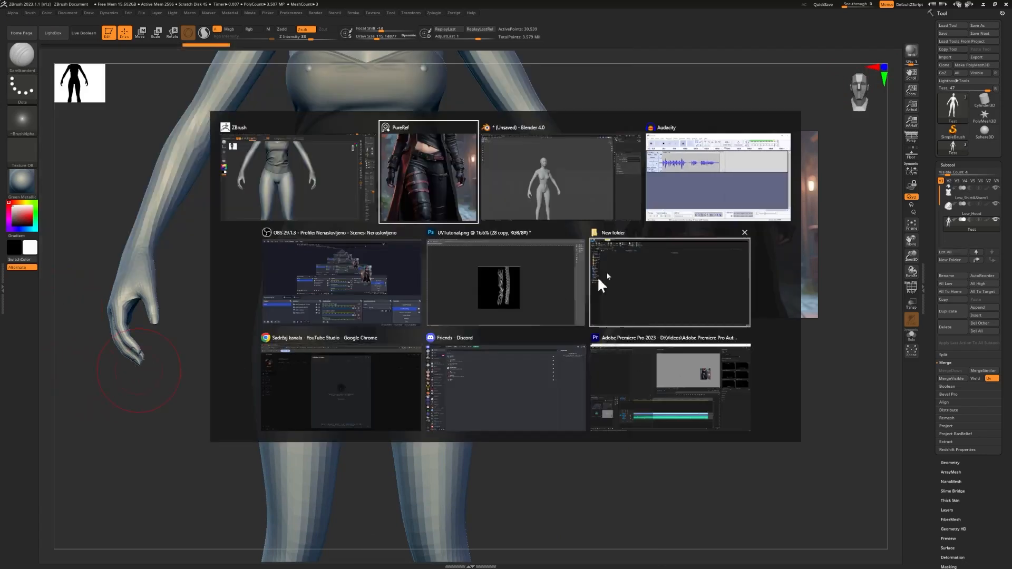
Step: Load Ornament.zbp from D:\zbBRUSHES\Moji into ZBrush
click(635, 305)
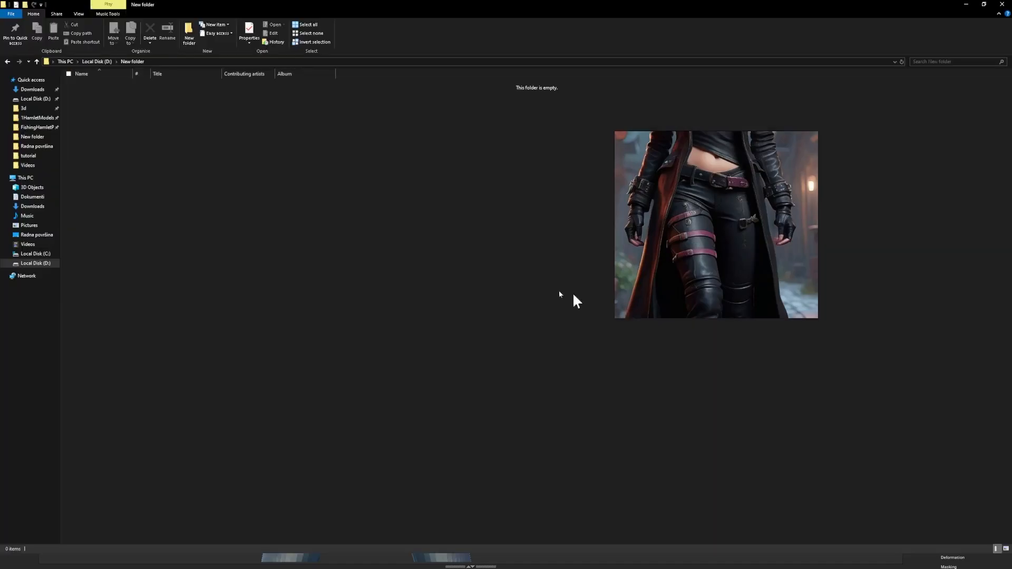
click(36, 263)
scroll(185, 179, down, 13)
click(100, 308)
double_click(103, 311)
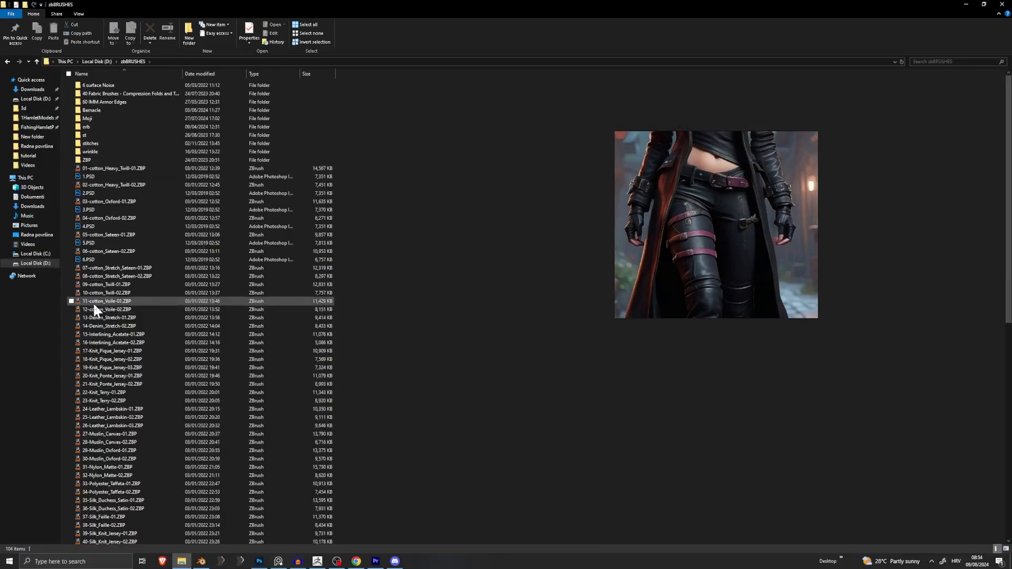
scroll(131, 277, down, 5)
scroll(126, 264, up, 5)
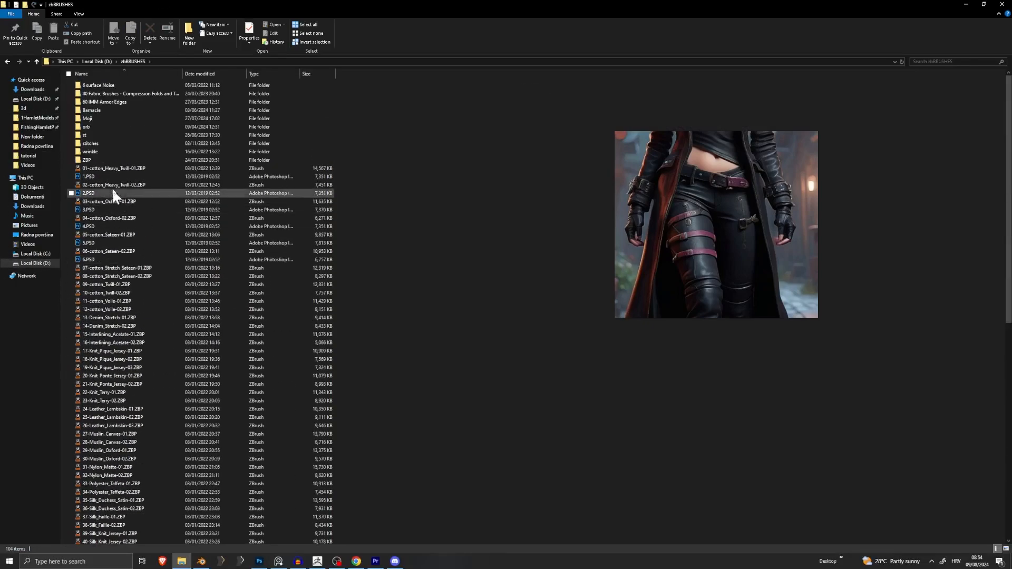
double_click(116, 117)
double_click(97, 85)
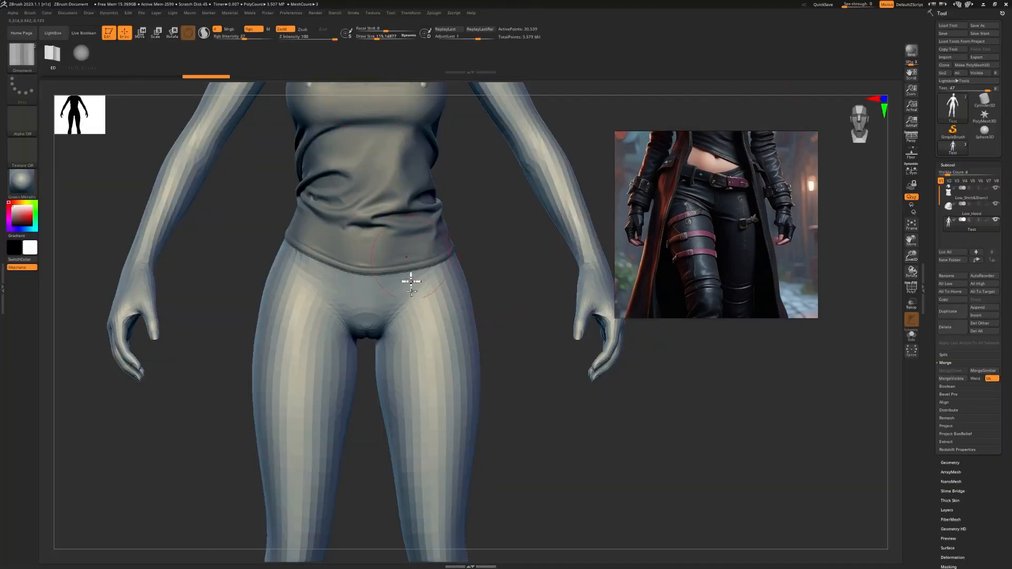
Step: Set draw size to 25 and draw Ornament curves on the thigh, settling on a six-point curve
key(s)
drag(504, 320, 493, 323)
mouse_move(436, 292)
mouse_down()
mouse_move(407, 395)
mouse_move(441, 511)
mouse_up()
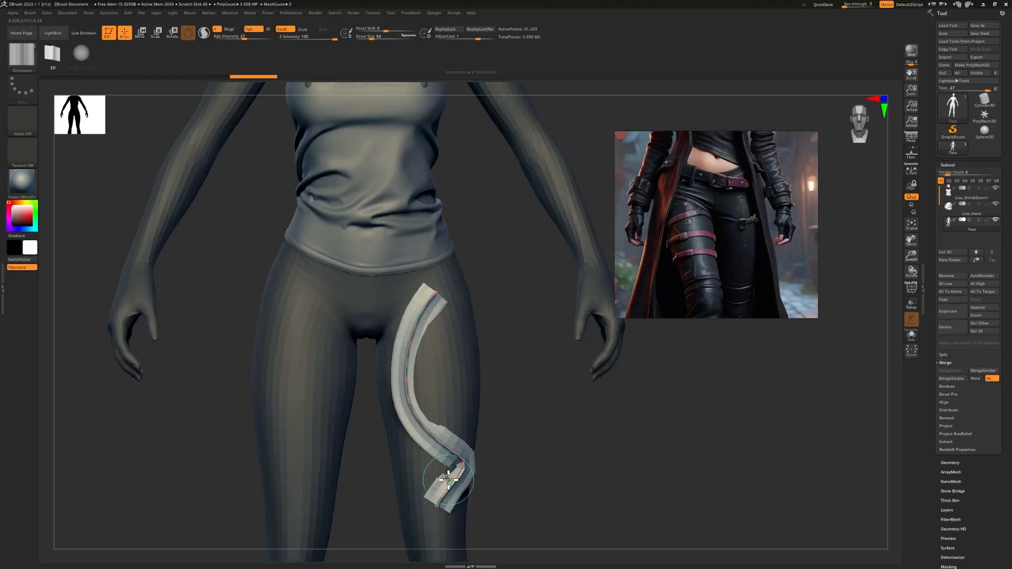
key(ctrl)
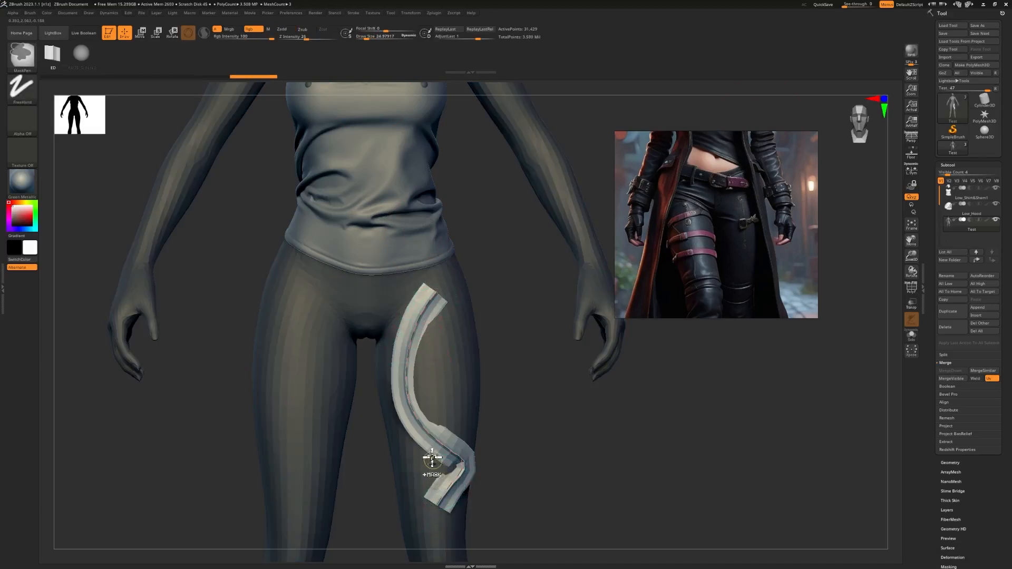
key(ctrl+z)
drag(431, 376, 524, 375)
key(ctrl+z)
mouse_move(384, 378)
mouse_down()
mouse_move(538, 385)
mouse_move(530, 382)
mouse_up()
key(ctrl+z)
key(shift)
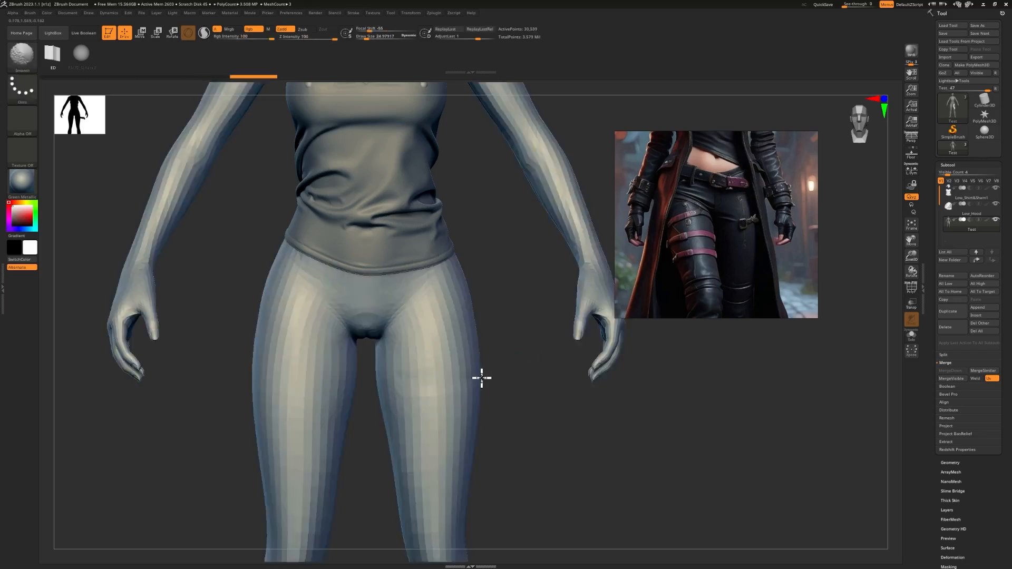
mouse_move(403, 382)
mouse_down()
mouse_move(508, 378)
mouse_move(531, 393)
mouse_move(541, 388)
mouse_move(459, 418)
mouse_move(521, 404)
mouse_move(502, 402)
mouse_up()
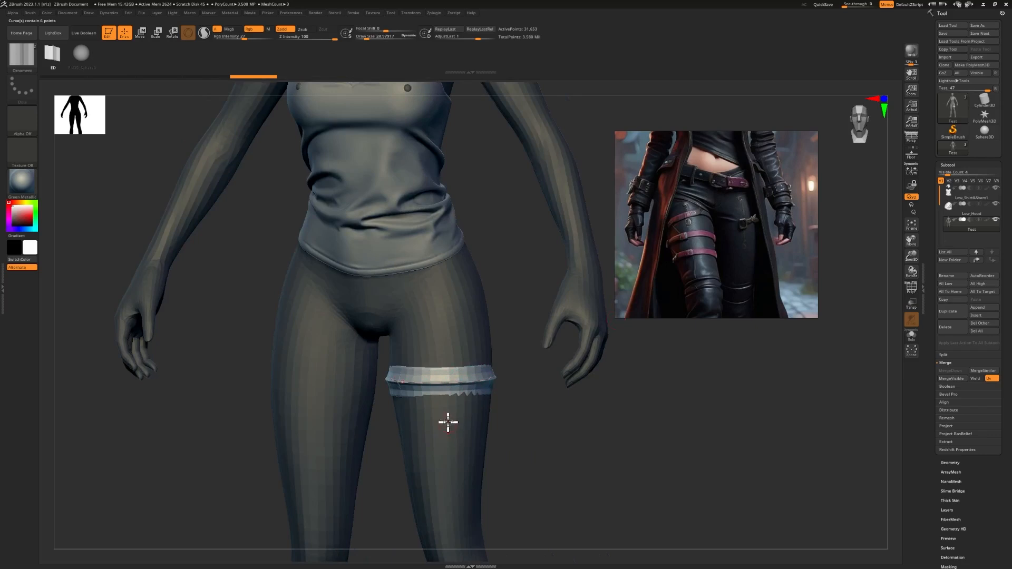
Step: Toggle PolyFrame to inspect the thigh strap, undoing and redoing it
key(shift+f)
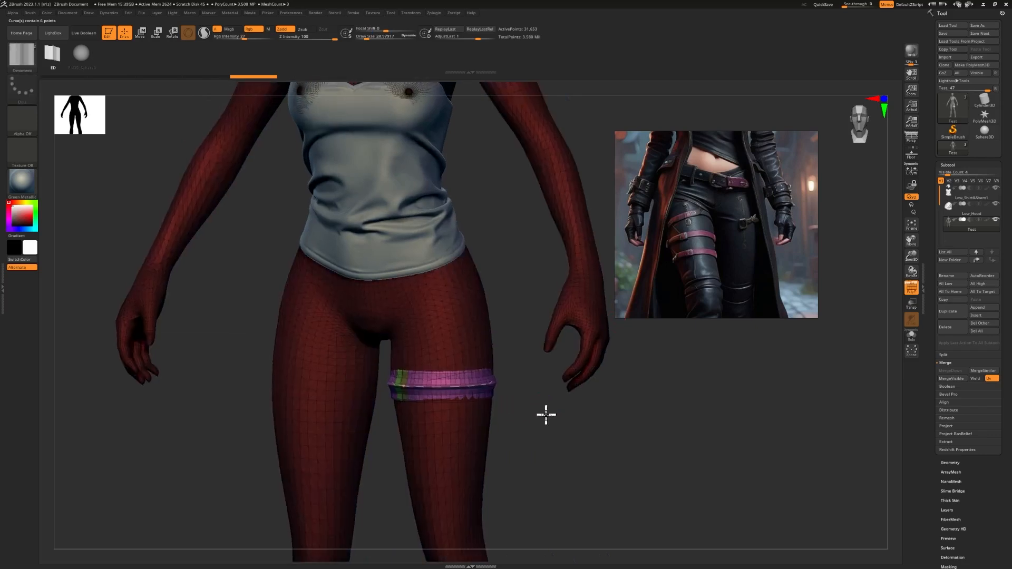
alt+drag(546, 415, 558, 452)
key(ctrl+z)
key(shift+f)
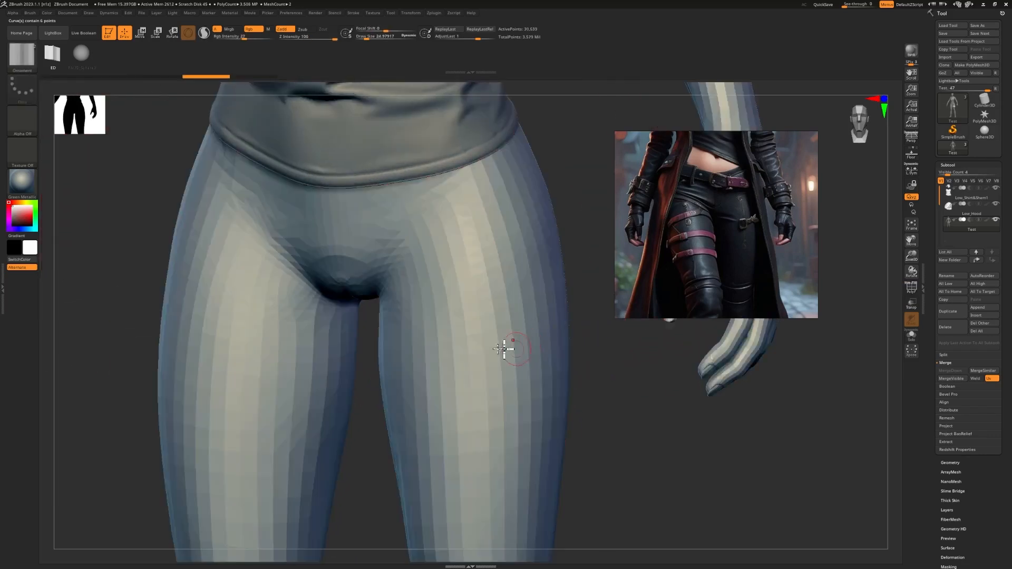
key(shift+f)
key(ctrl+shift+z)
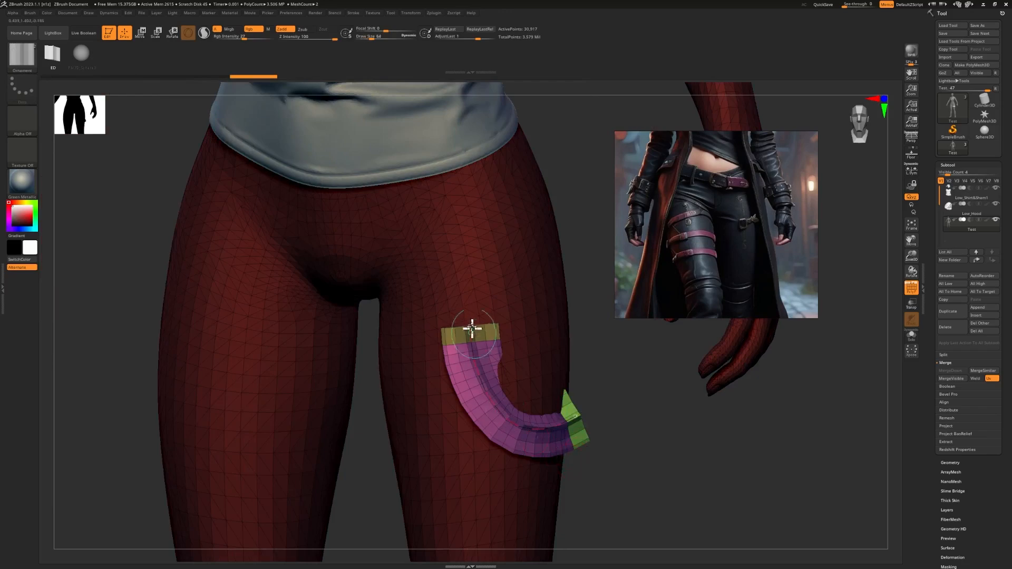
Step: Close the File Explorer window and return to Blender
key(alt+Tab)
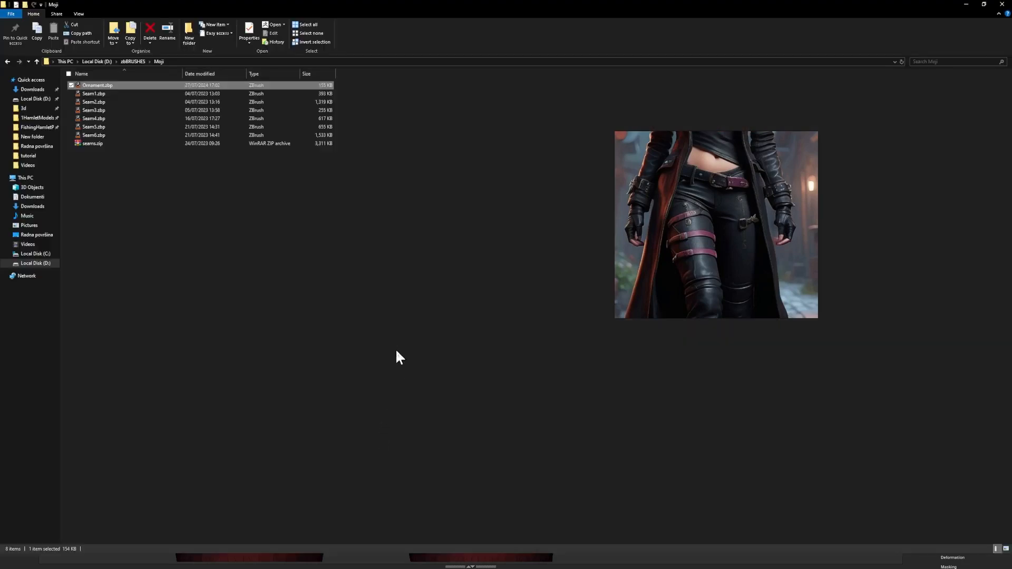
click(397, 352)
click(1002, 5)
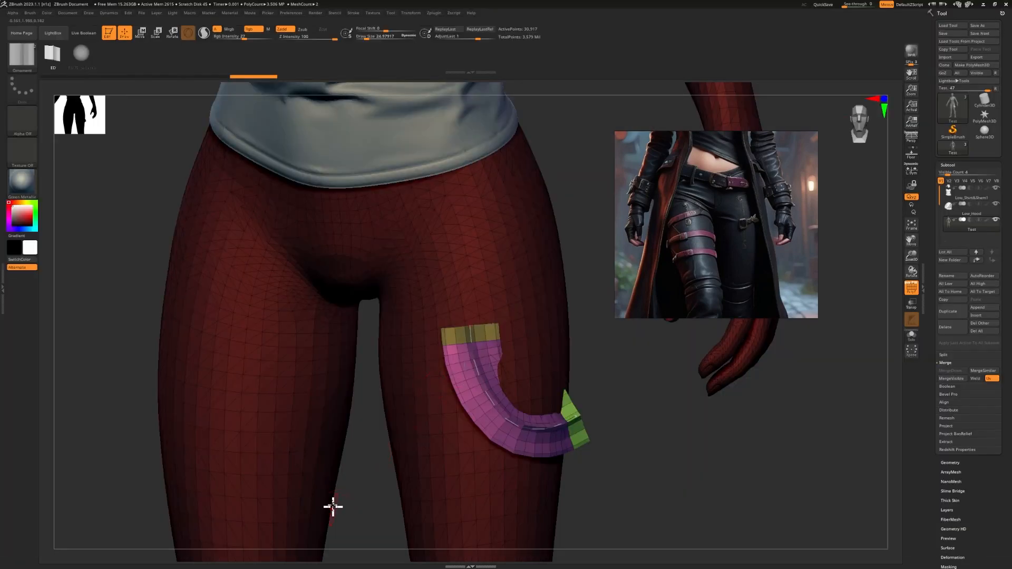
key(alt+Tab)
Step: Add a cube and move it up along Z and sideways along X beside the figure
key(shift+a)
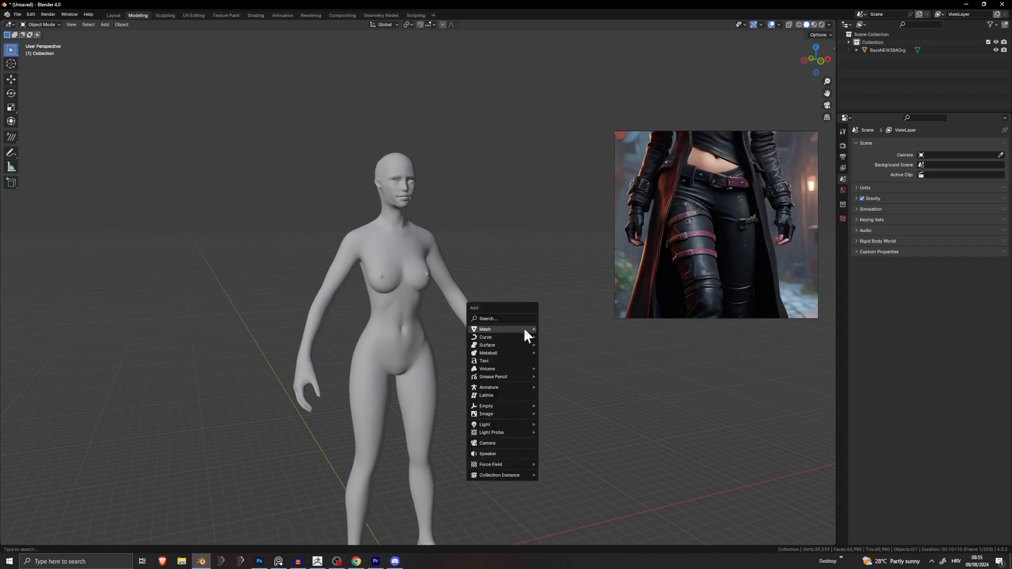
mouse_move(507, 329)
click(561, 332)
scroll(469, 367, down, 5)
key(g)
key(z)
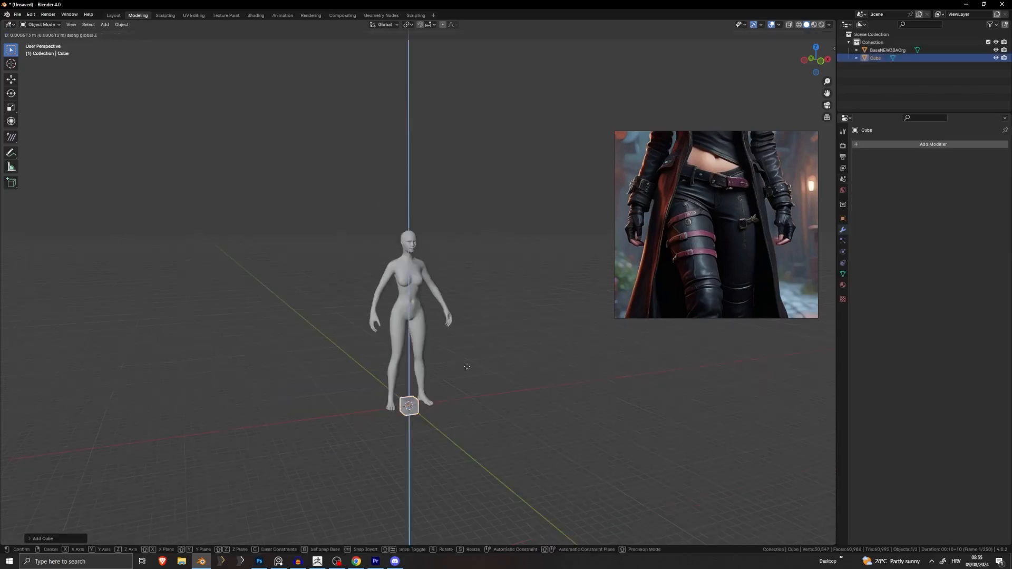
click(484, 212)
key(g)
key(x)
click(531, 210)
scroll(506, 247, up, 1)
scroll(353, 330, up, 4)
Step: In Edit Mode, add two evenly centred horizontal loop cuts to the cube
key(Tab)
mouse_move(495, 266)
shift+middle_down()
mouse_move(353, 330)
mouse_move(468, 238)
mouse_move(481, 264)
shift+middle_up()
shift+middle_drag(481, 265, 417, 274)
scroll(418, 273, up, 3)
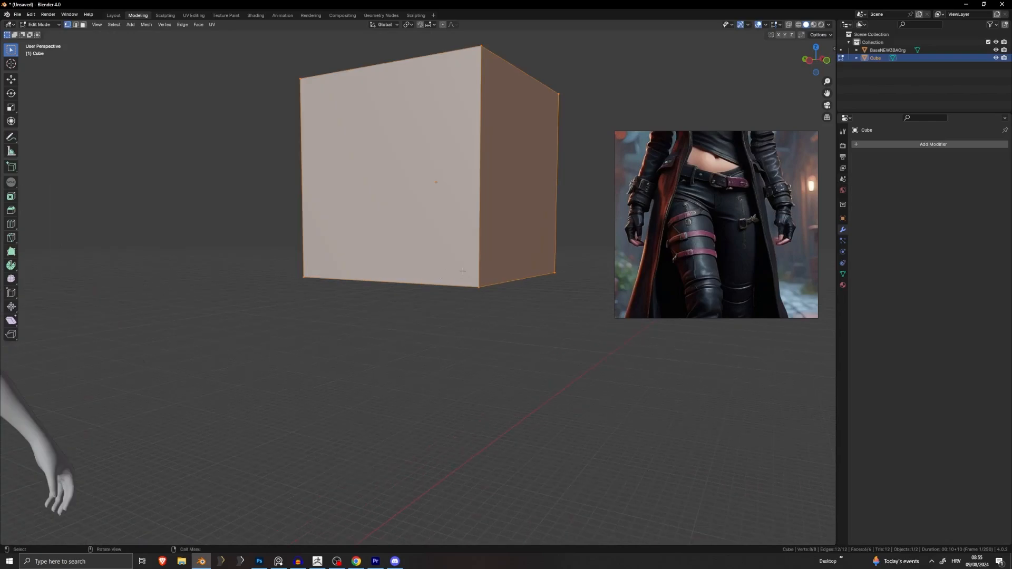
key(ctrl+r)
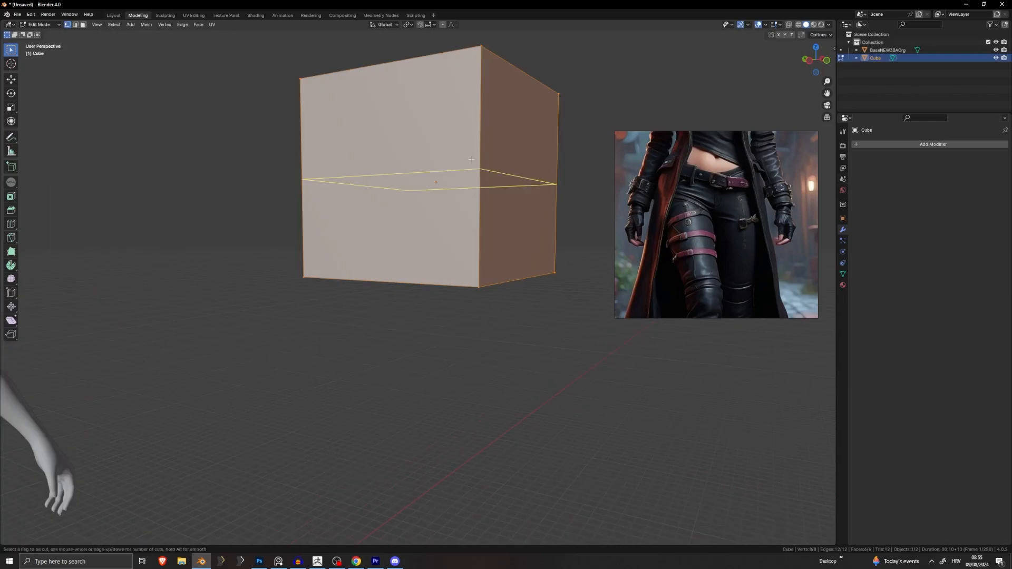
scroll(472, 196, up, 1)
click(472, 195)
right_click(472, 195)
middle_drag(472, 195, 494, 204)
shift+middle_drag(495, 204, 759, 326)
Step: Switch to front orthographic view and hide the body mesh to isolate the cube
drag(604, 174, 336, 243)
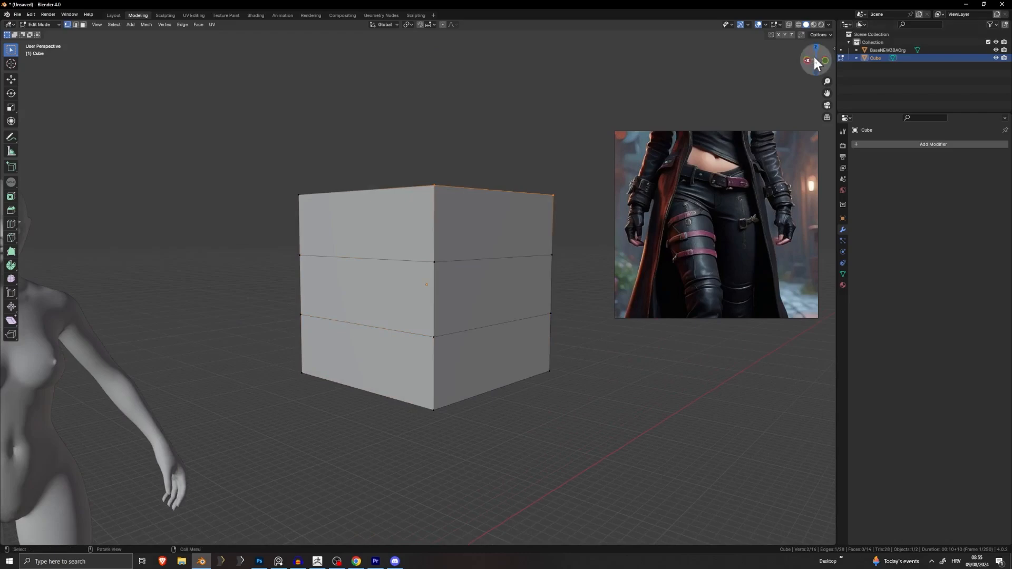
key(KP_1)
shift+middle_drag(206, 237, 361, 249)
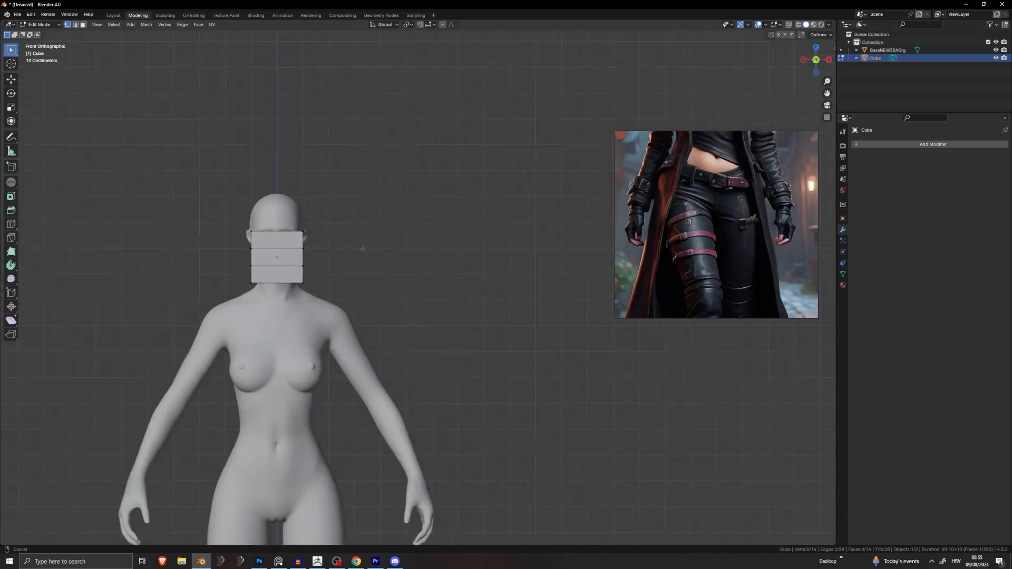
scroll(362, 248, up, 5)
drag(0, 0, 0, 0)
shift+middle_drag(211, 254, 440, 252)
key(Tab)
click(420, 407)
key(h)
click(396, 268)
key(Tab)
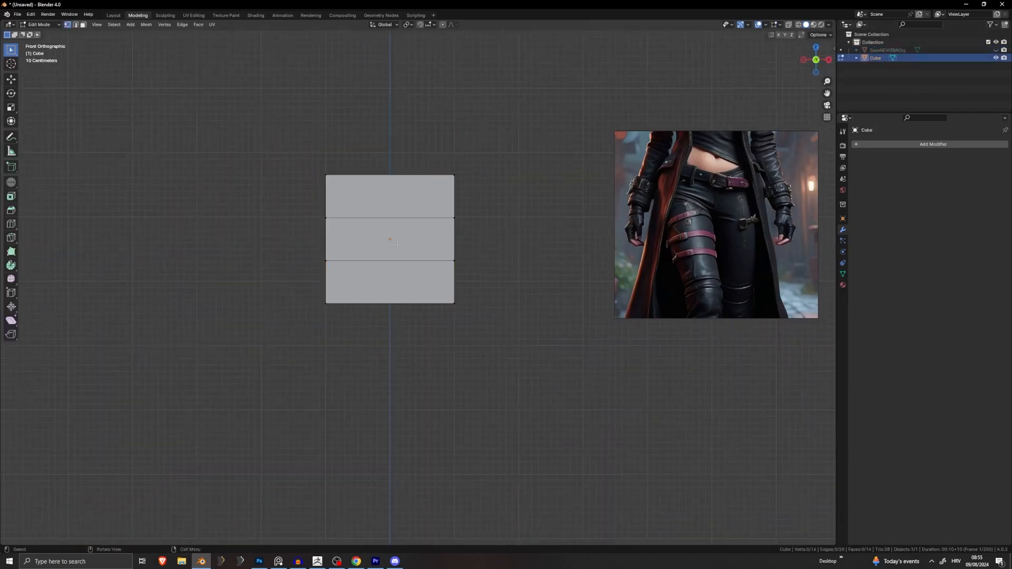
scroll(395, 267, up, 2)
Step: Select the cube's top vertices, then narrow the selection to the bottom-right vertex
shift+middle_drag(640, 148, 504, 167)
drag(505, 167, 189, 261)
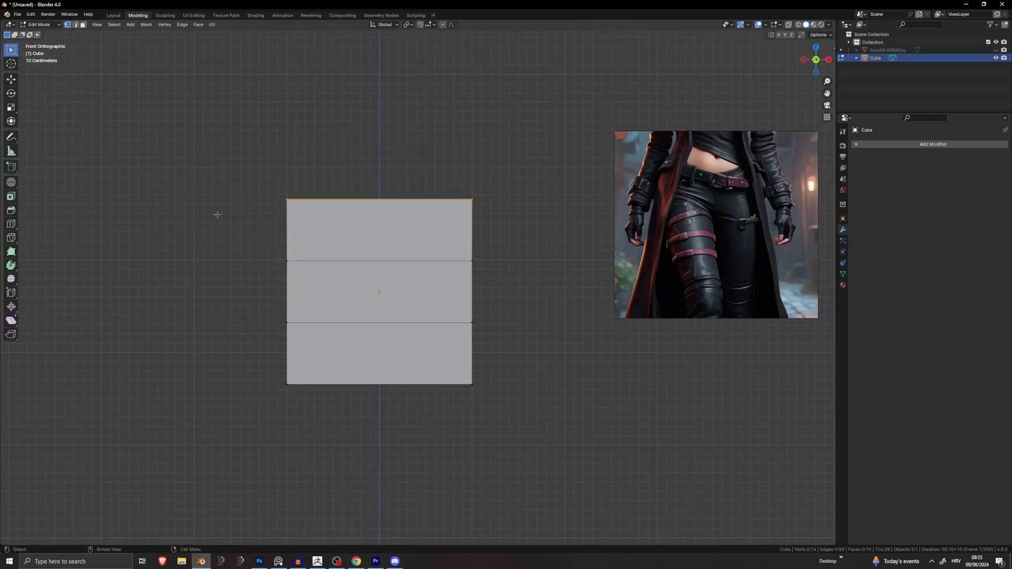
scroll(718, 174, up, 3)
drag(541, 160, 458, 215)
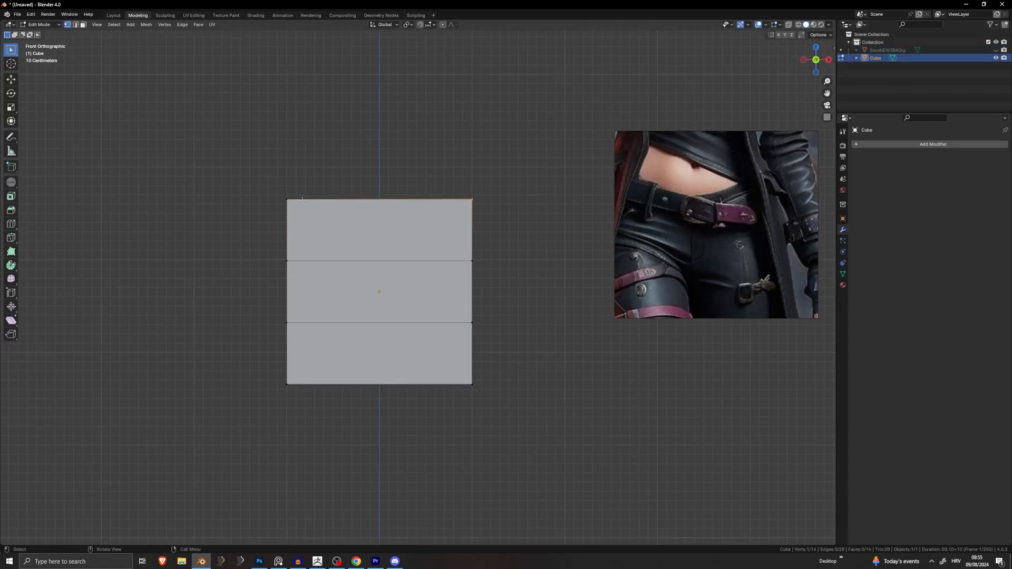
click(421, 285)
drag(513, 334, 307, 400)
drag(540, 370, 426, 422)
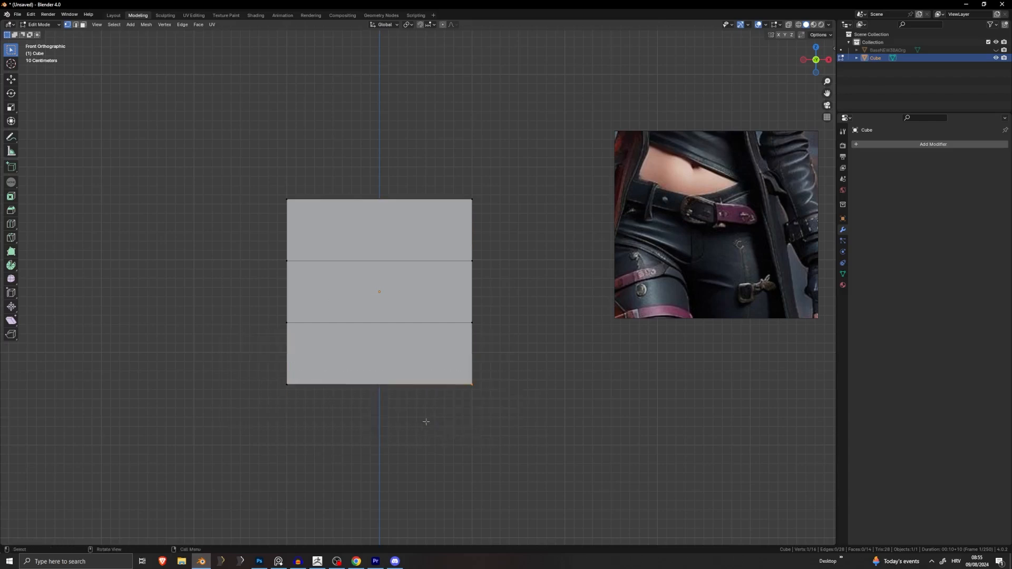
Step: Add a centred vertical loop cut and pull the bottom middle vertex down into a point
key(ctrl+r)
click(389, 394)
right_click(388, 395)
click(378, 389)
key(g)
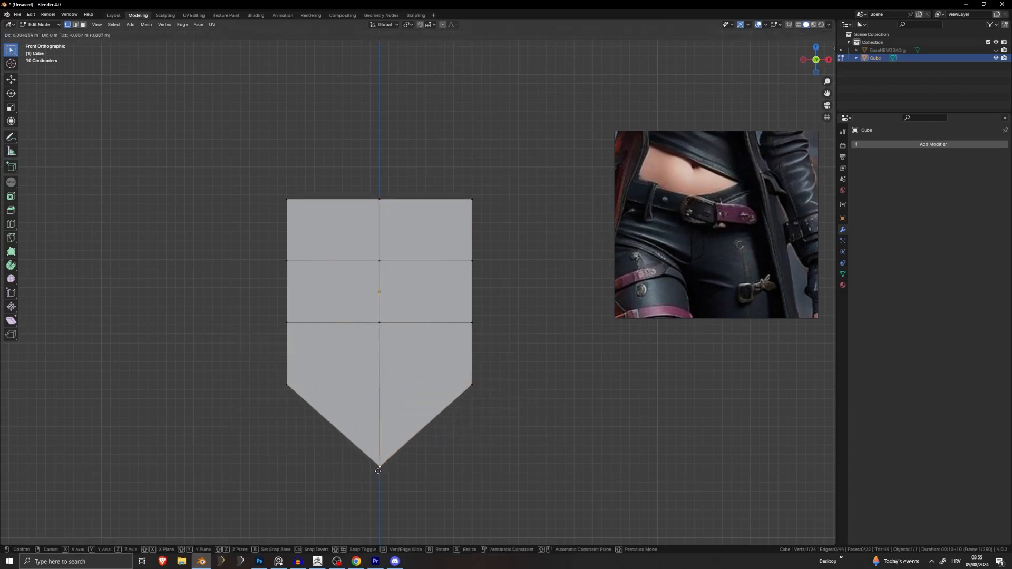
click(379, 468)
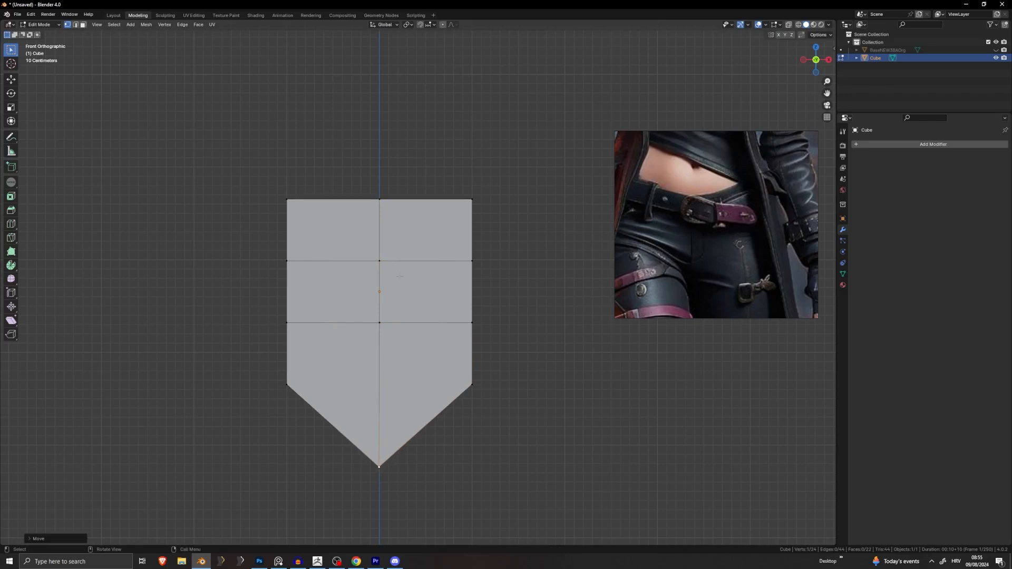
click(316, 561)
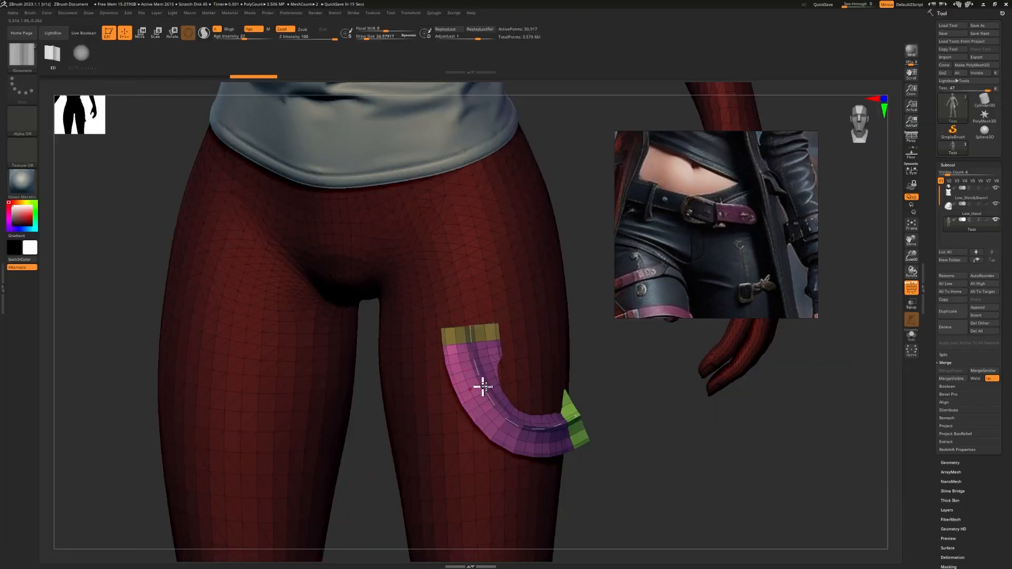
Step: Draw a trial strap curve across the upper thigh, then undo it and clear the mask
drag(404, 311, 591, 276)
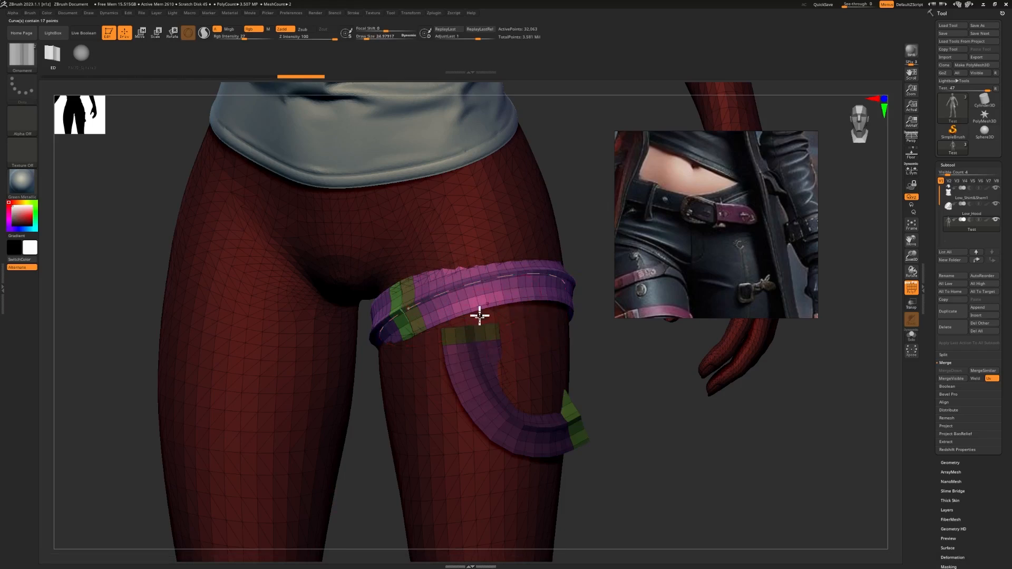
key(ctrl+z)
key(ctrl+z)
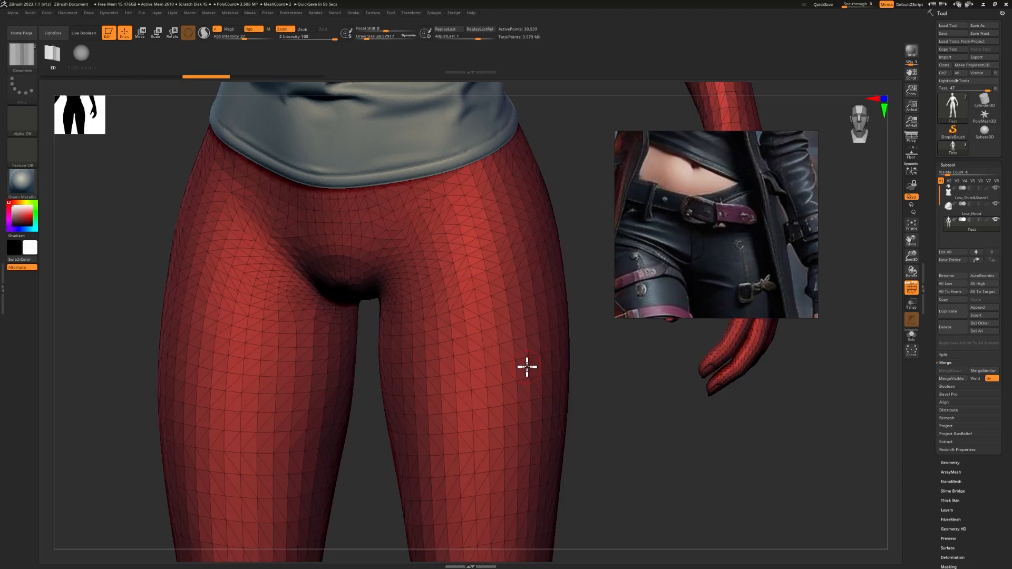
key(alt+Tab)
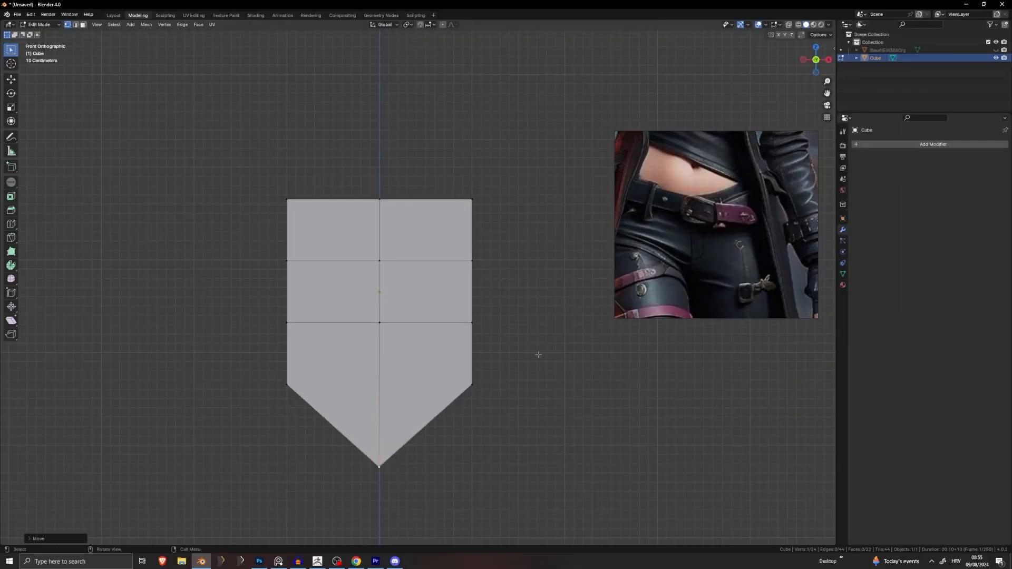
Step: Select all of the shield mesh and delete its vertices
key(a)
key(x)
click(520, 351)
key(x)
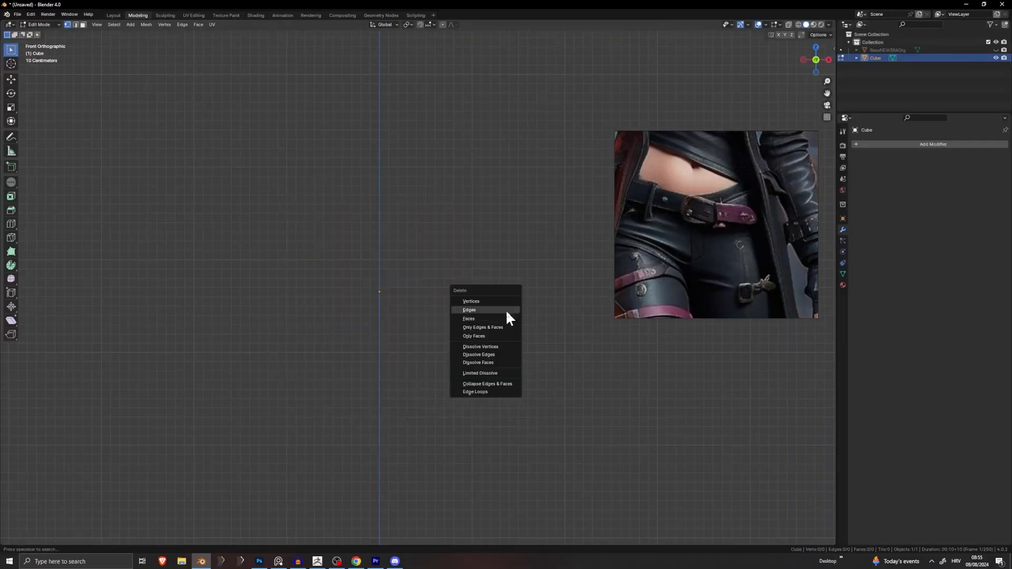
click(507, 307)
key(x)
click(504, 297)
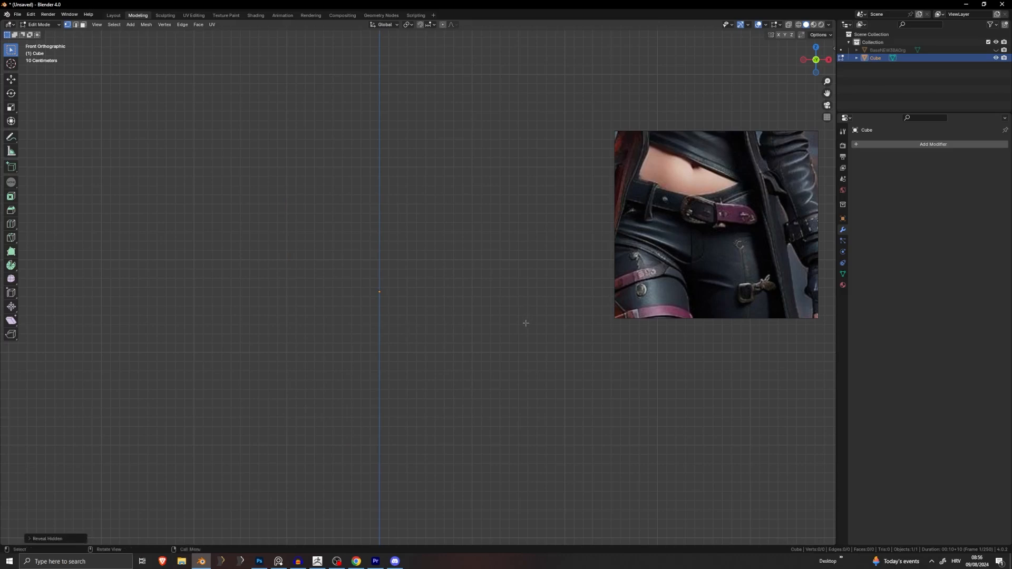
Step: Return to Object Mode, unhide the base body, deselect everything and zoom out
key(Tab)
key(alt+h)
click(521, 324)
scroll(452, 407, down, 1)
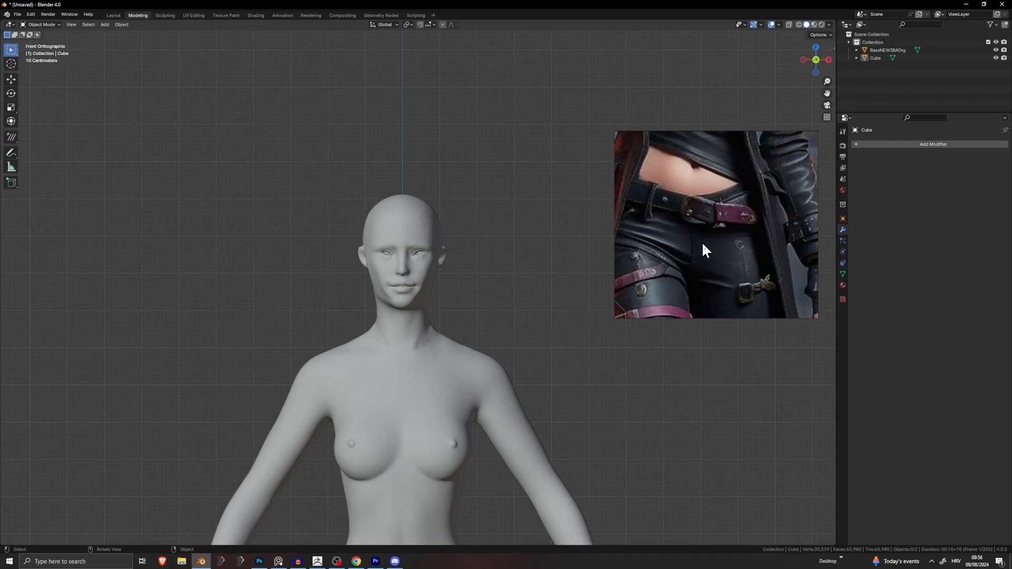
scroll(531, 475, down, 6)
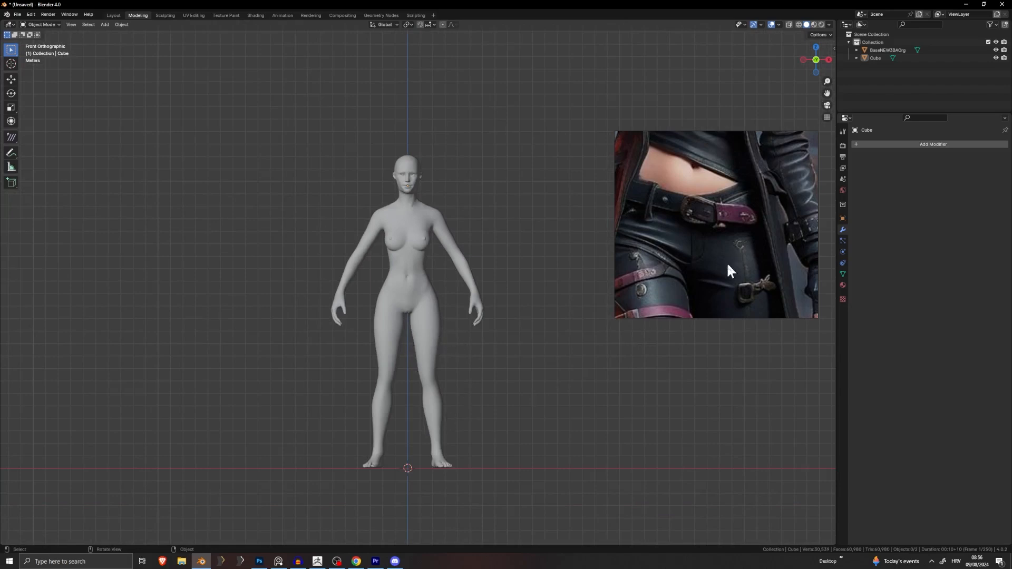
Step: Import Low_Pants.obj as a Wavefront OBJ from D:\3d\Skyrim\tutorial
click(17, 14)
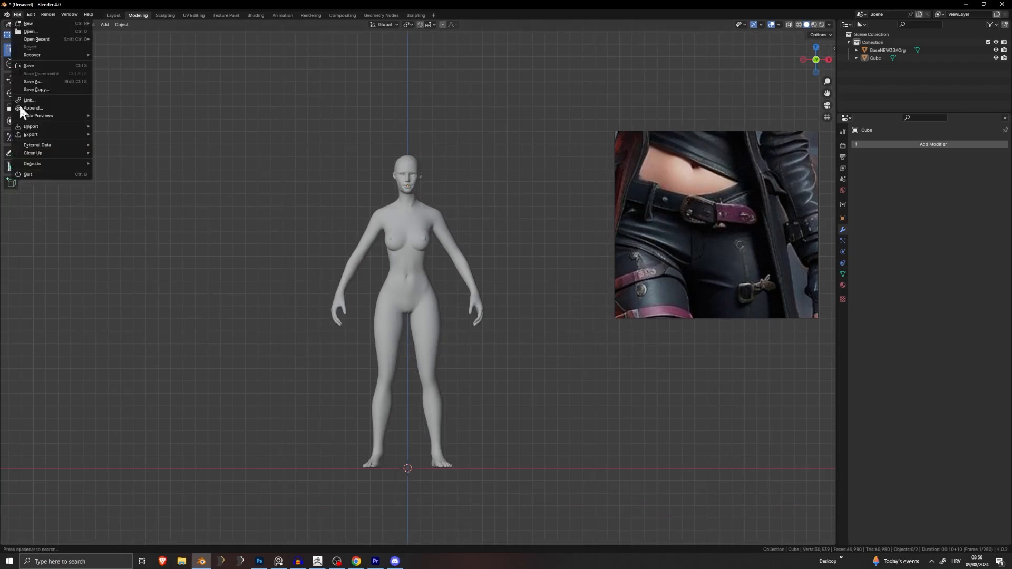
mouse_move(37, 126)
click(124, 157)
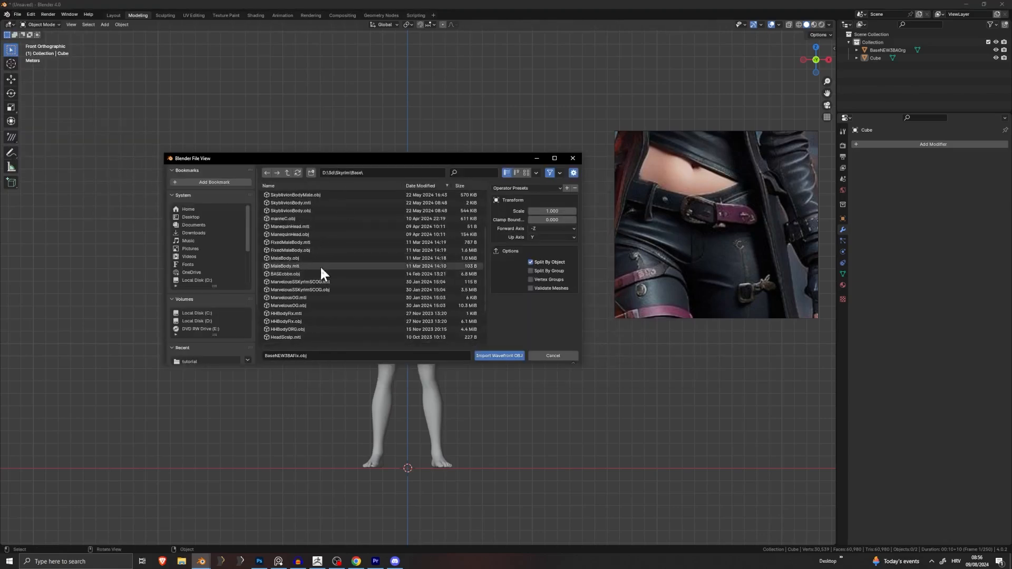
scroll(321, 269, down, 5)
scroll(293, 316, up, 3)
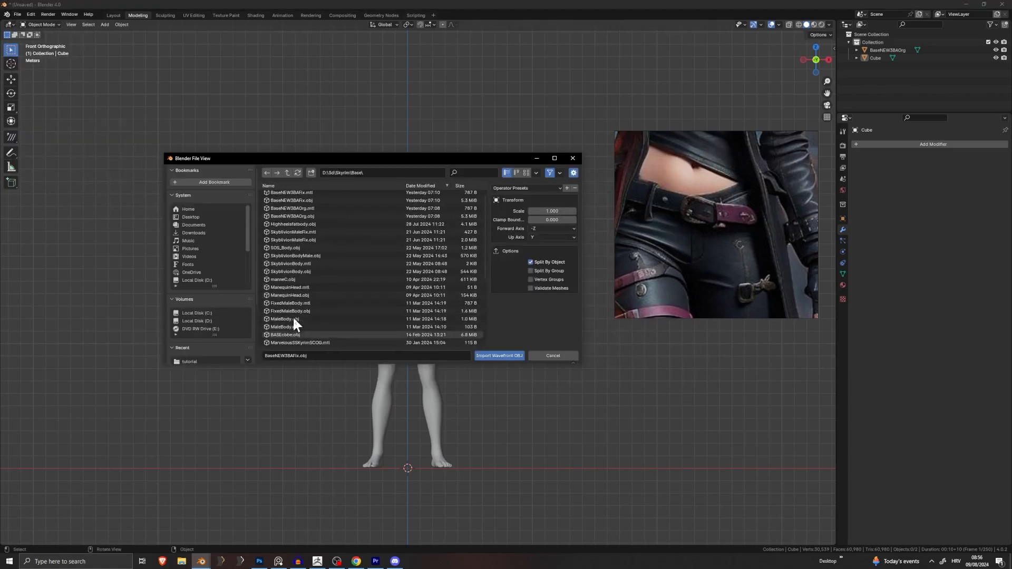
click(366, 173)
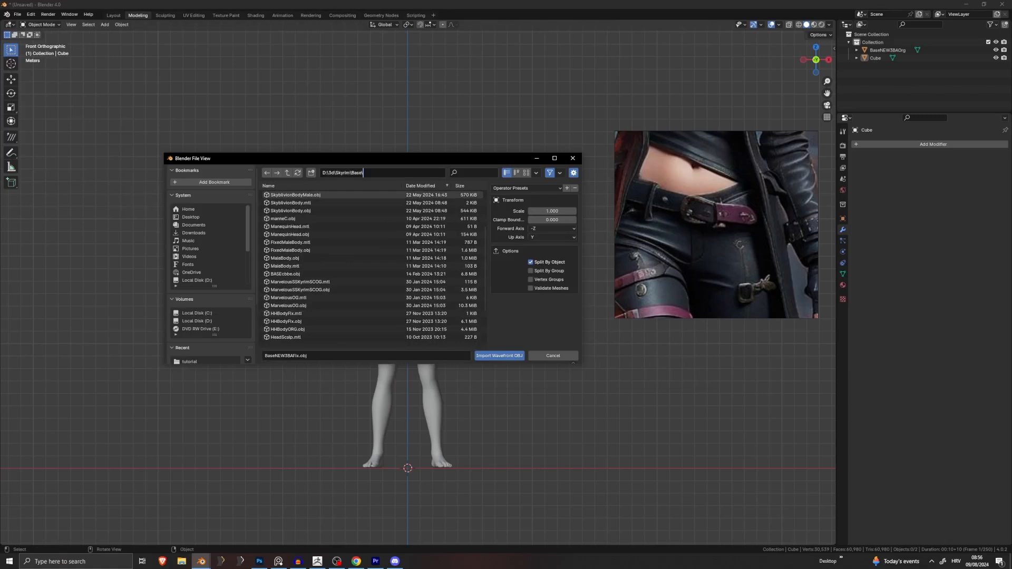
key(Return)
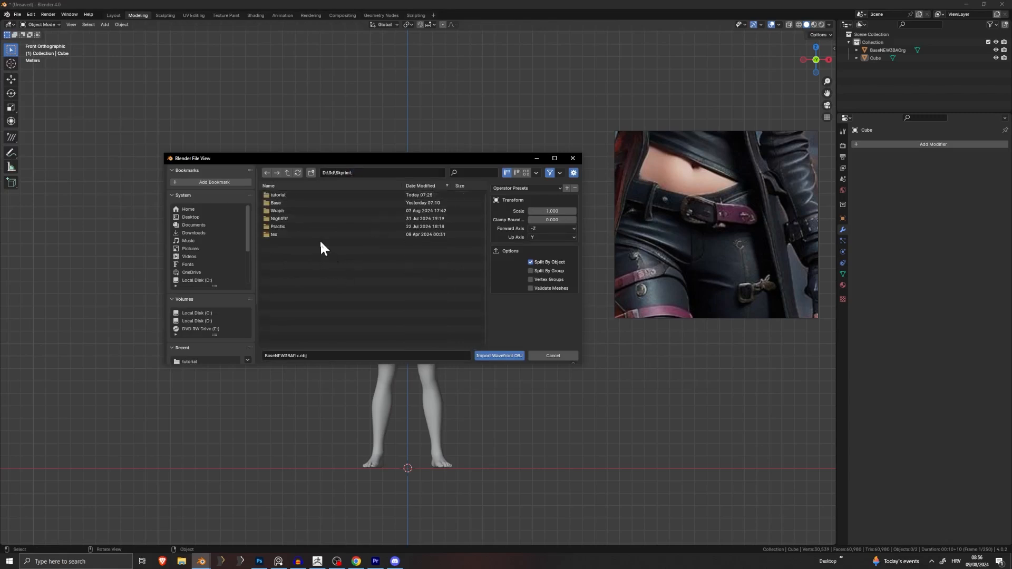
double_click(302, 194)
scroll(308, 237, down, 2)
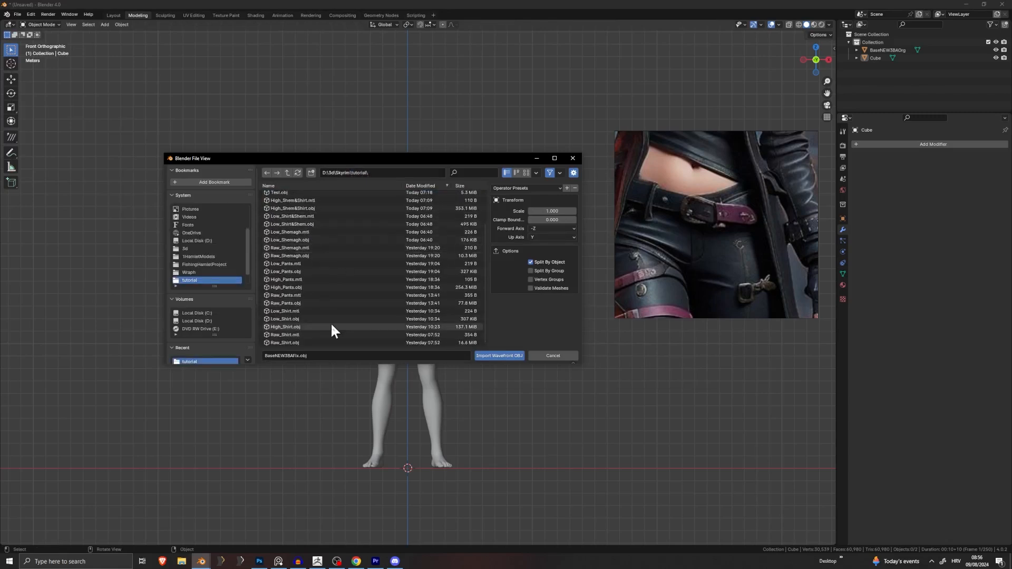
scroll(331, 318, up, 2)
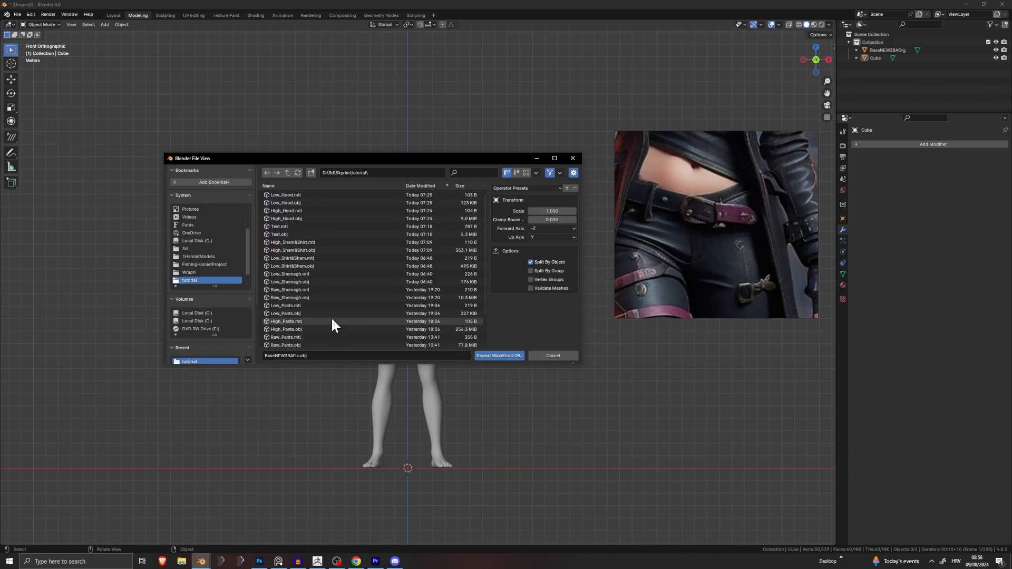
scroll(306, 285, down, 2)
double_click(290, 278)
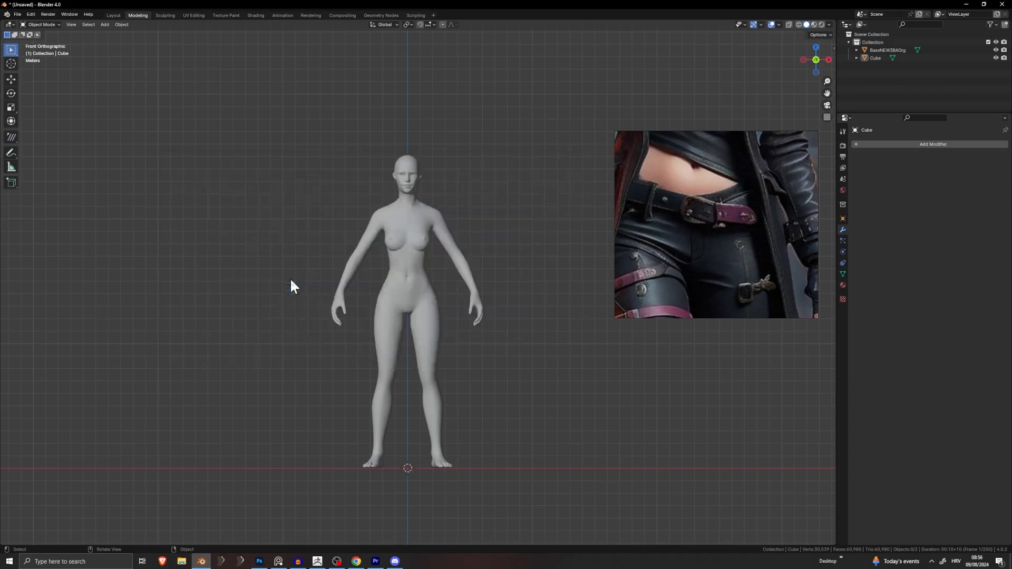
Step: Deselect the imported pants and zoom and pan to inspect their fit on the body
click(480, 413)
scroll(449, 423, up, 4)
shift+middle_drag(437, 426, 494, 292)
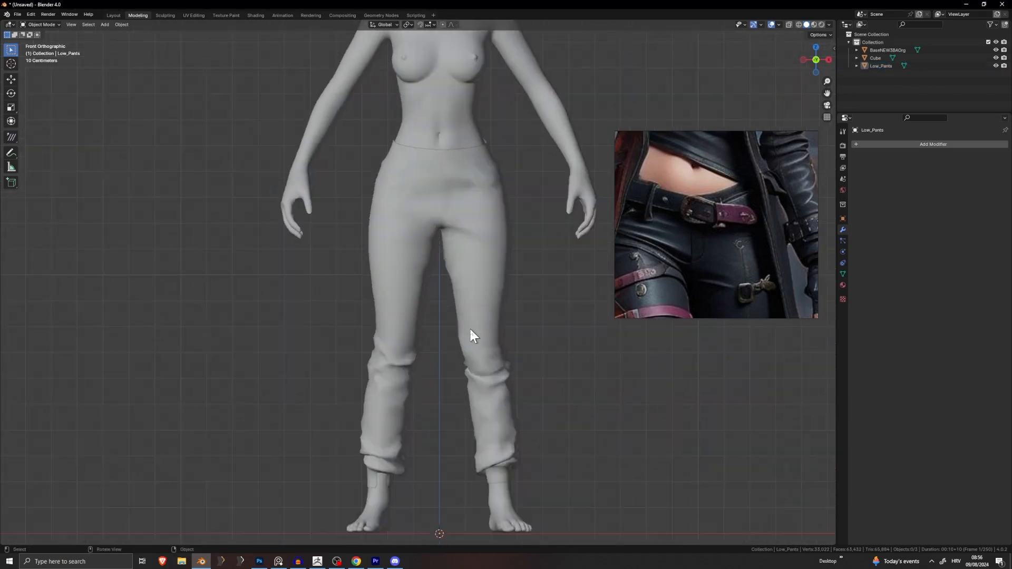
shift+middle_drag(469, 327, 444, 364)
scroll(444, 363, up, 6)
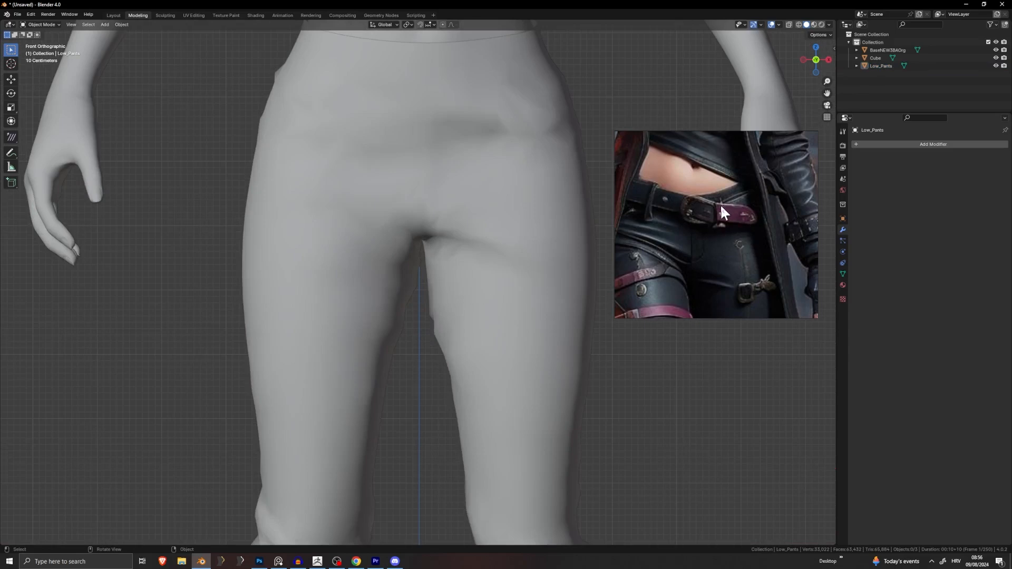
scroll(702, 211, up, 4)
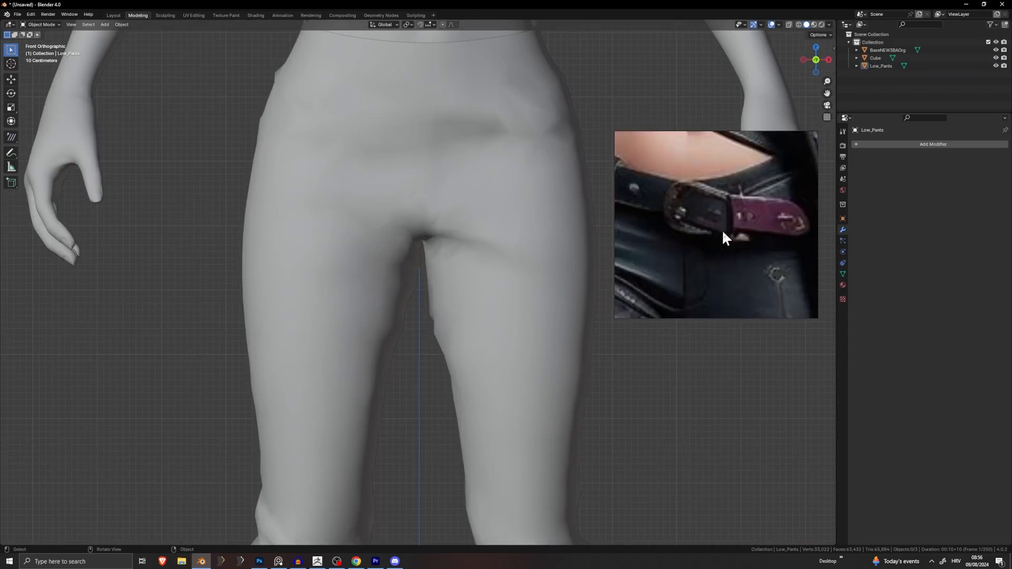
scroll(685, 182, down, 5)
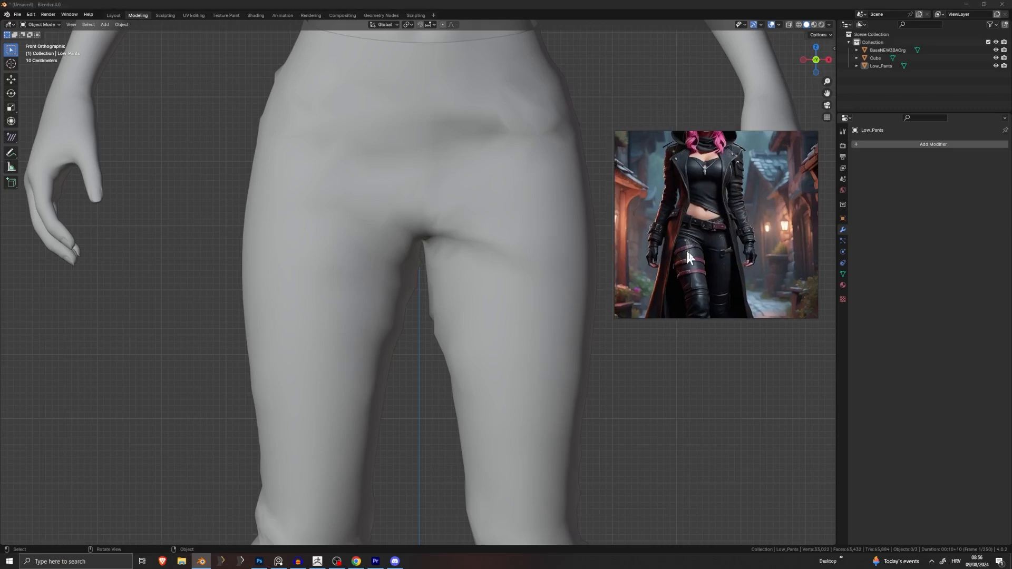
Step: Shift and zoom the reference image to frame the belt and the character
middle_drag(708, 296, 660, 244)
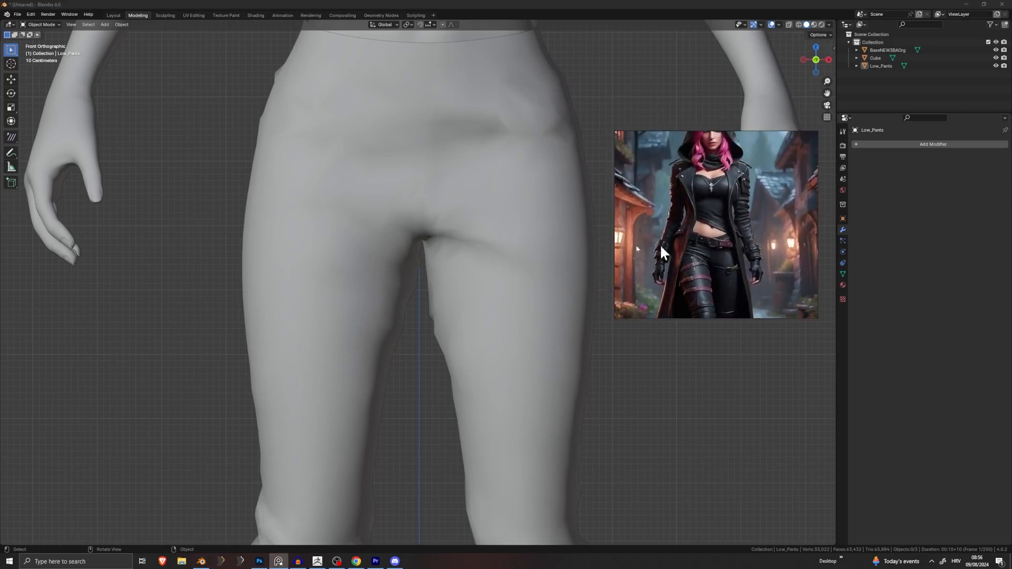
scroll(492, 138, down, 6)
scroll(434, 317, up, 7)
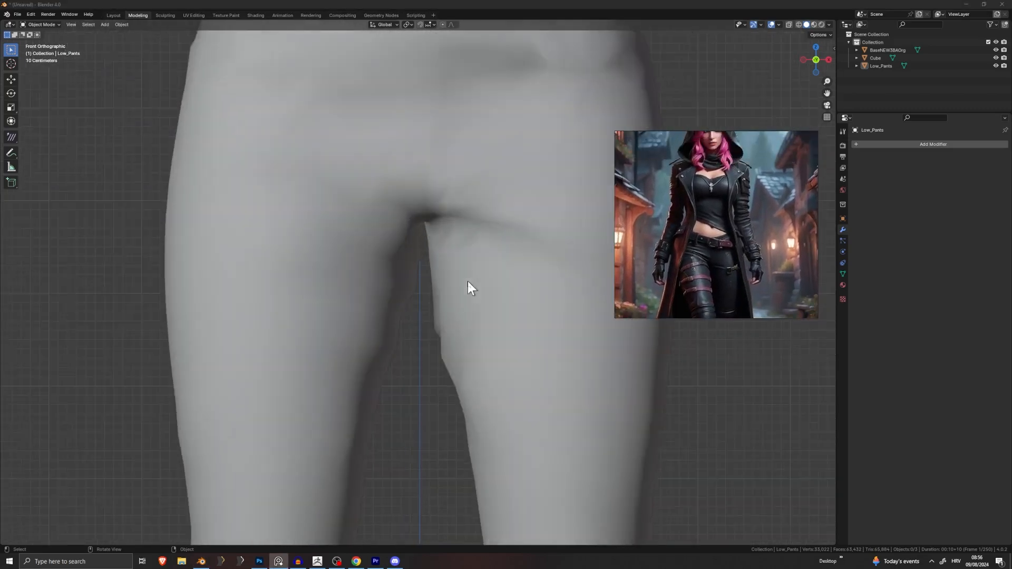
scroll(749, 237, down, 3)
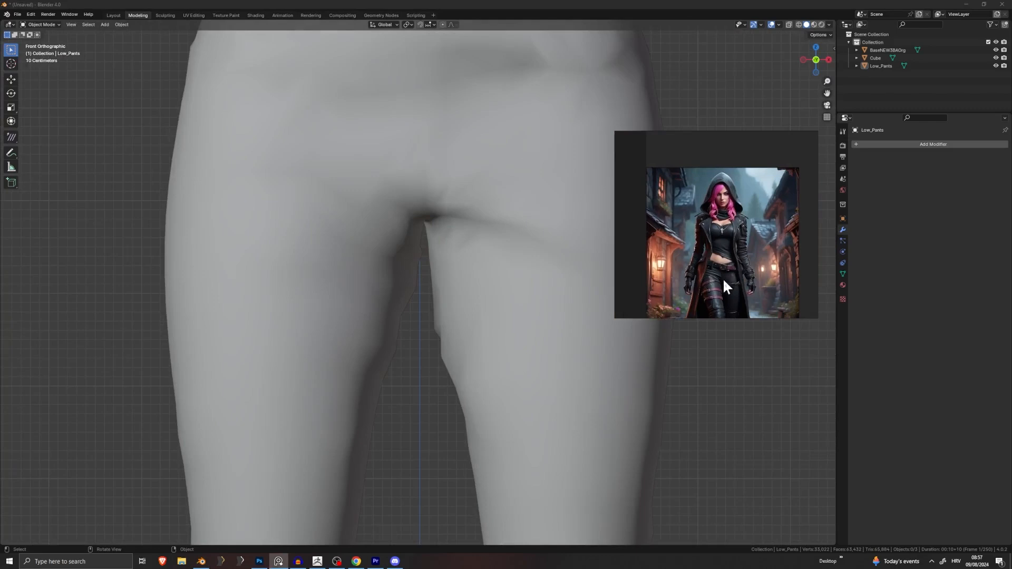
middle_drag(723, 277, 736, 232)
scroll(737, 242, up, 5)
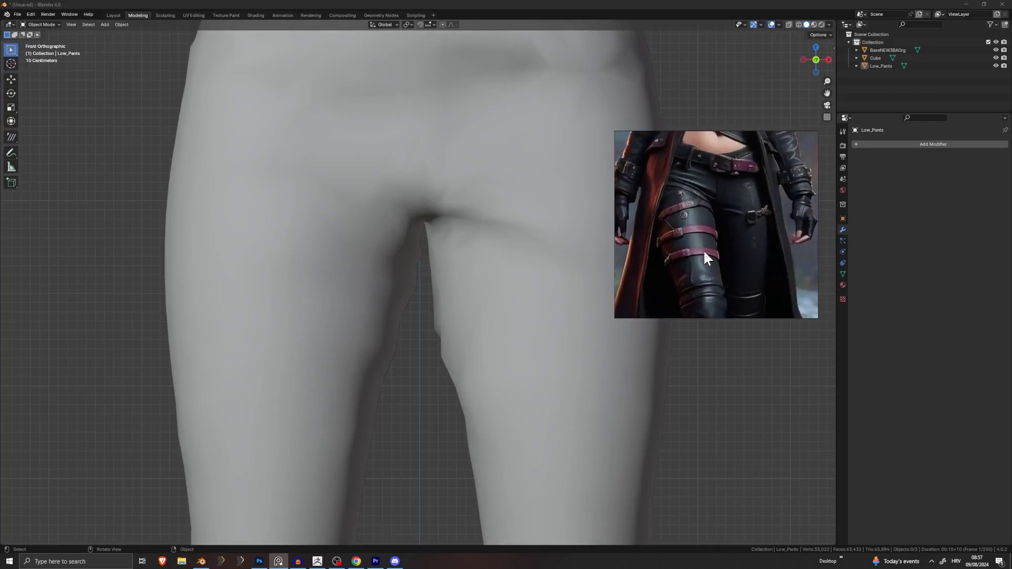
scroll(434, 227, down, 4)
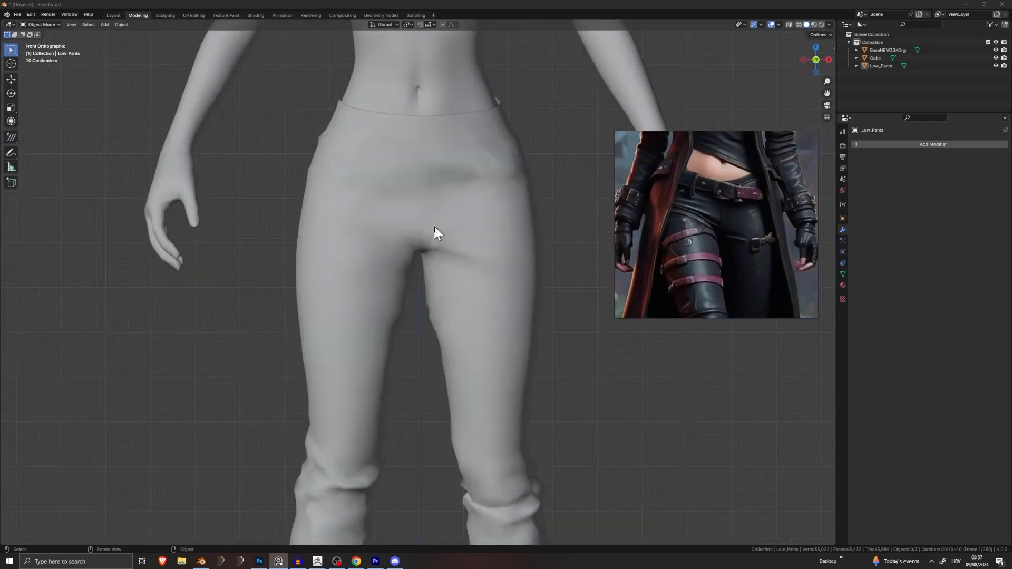
scroll(543, 195, down, 2)
Step: In Edge select mode, select the whole waistband edge loop of Low_Pants
key(Tab)
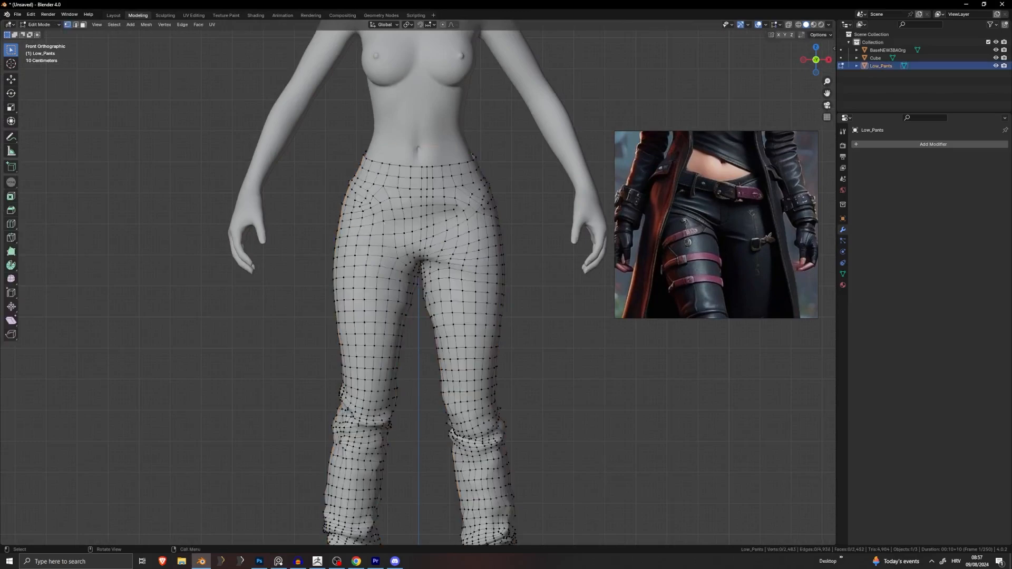
scroll(473, 219, up, 3)
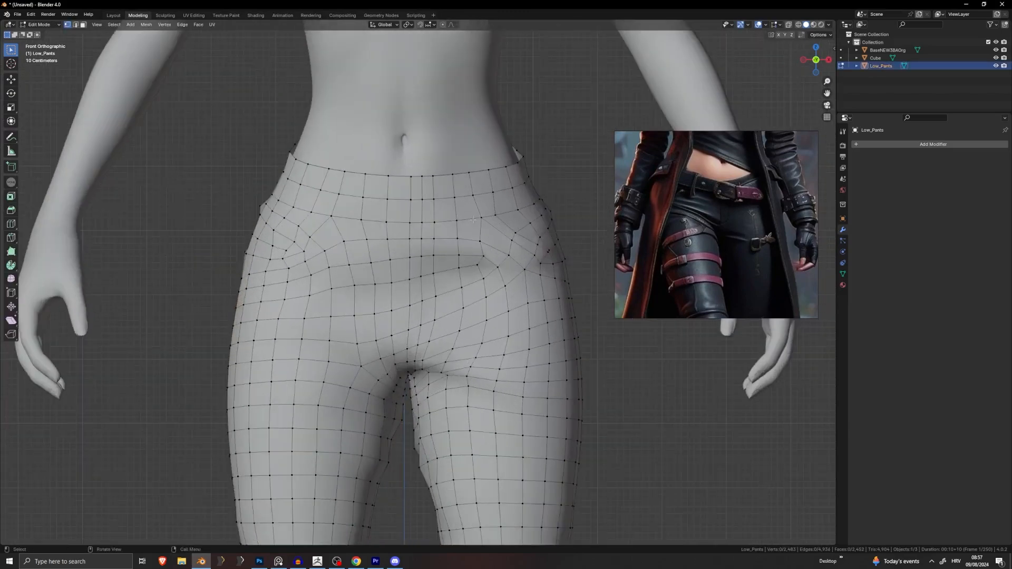
click(75, 24)
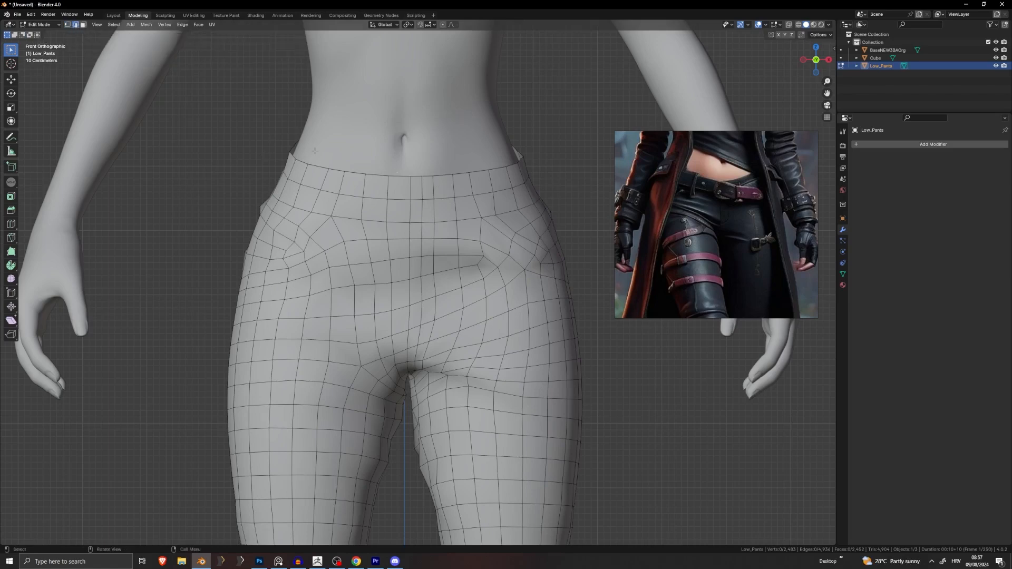
click(475, 206)
click(446, 198)
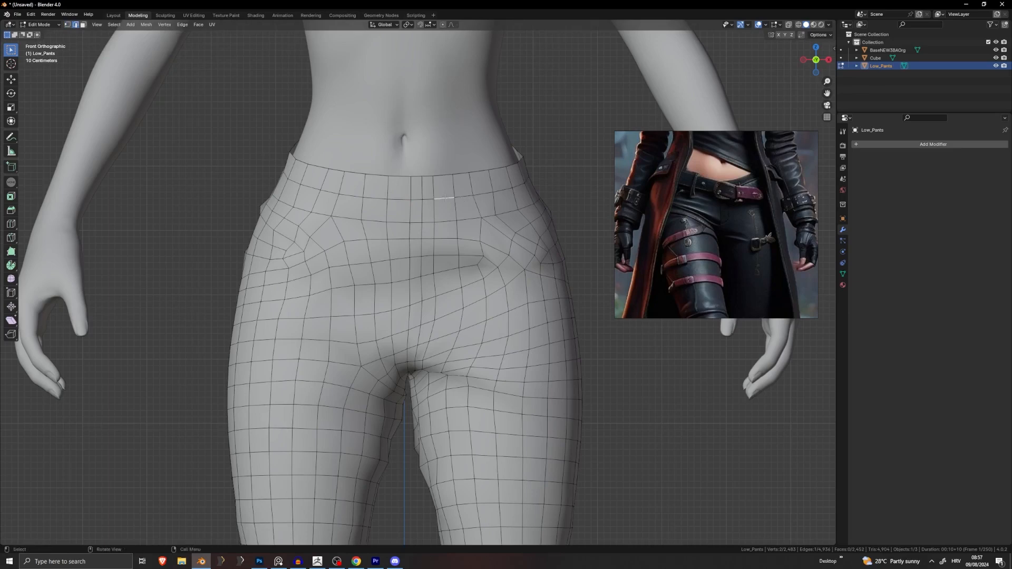
alt+click(401, 199)
mouse_move(401, 199)
middle_down()
mouse_move(373, 194)
mouse_move(551, 197)
mouse_move(391, 201)
middle_up()
key(KP_Decimal)
scroll(378, 193, down, 6)
scroll(465, 311, up, 3)
scroll(466, 311, up, 4)
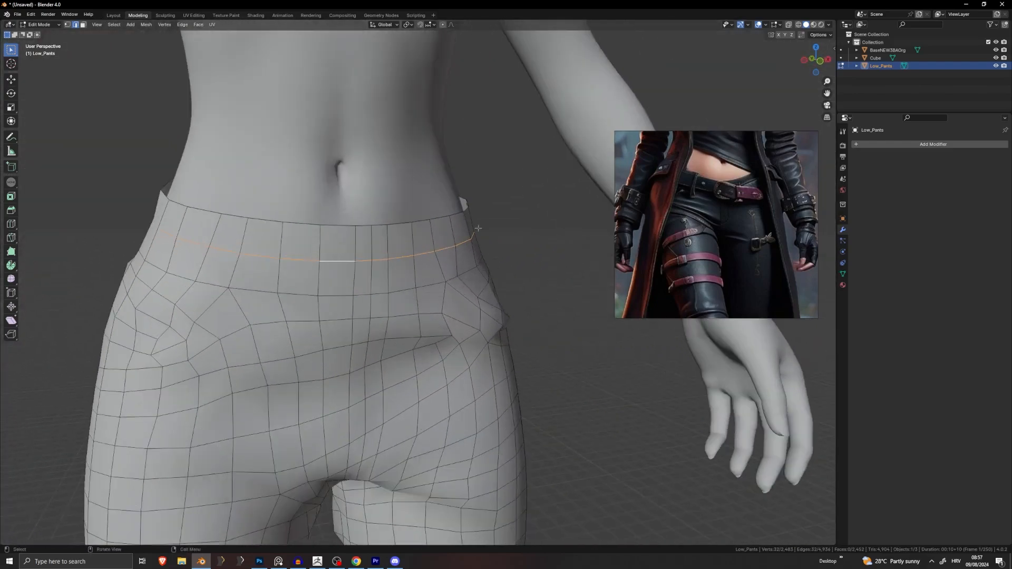
Step: Extrude a copy of the loop in place and scale it slightly outward
key(e)
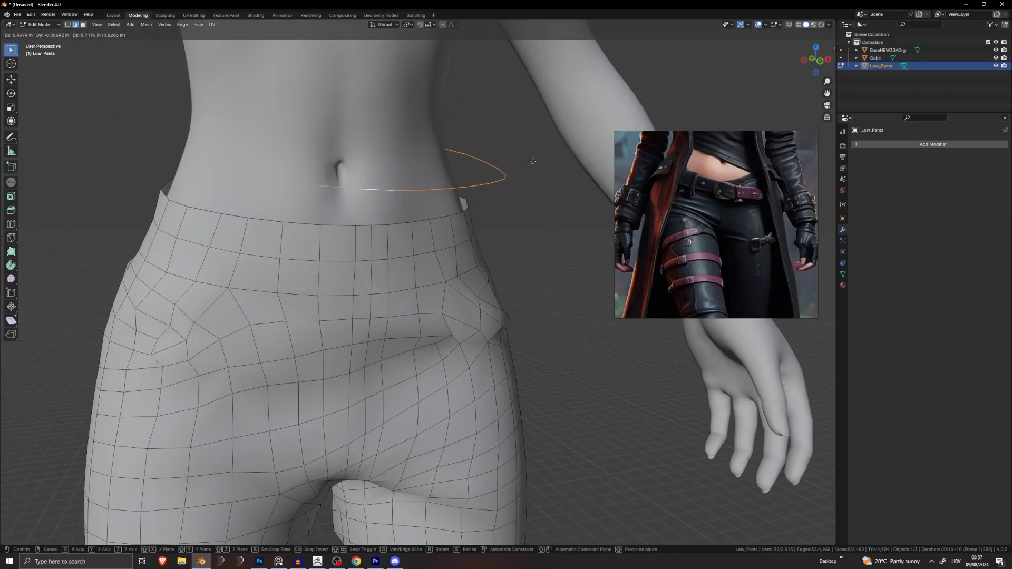
right_click(556, 127)
middle_drag(557, 127, 487, 199)
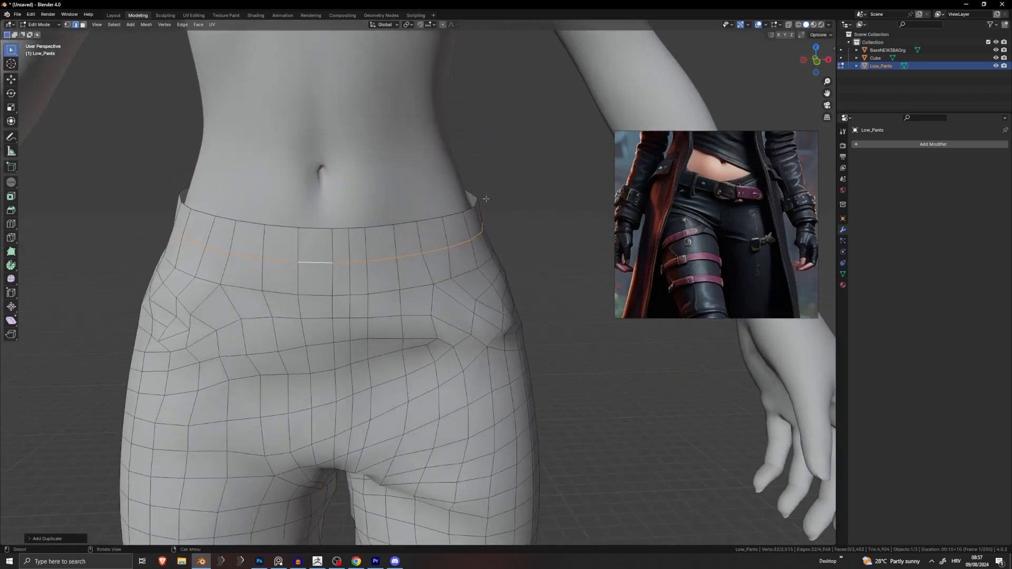
key(s)
click(528, 194)
Step: Separate the selected waist loop into its own object, Low_Pants.001, and select it
key(p)
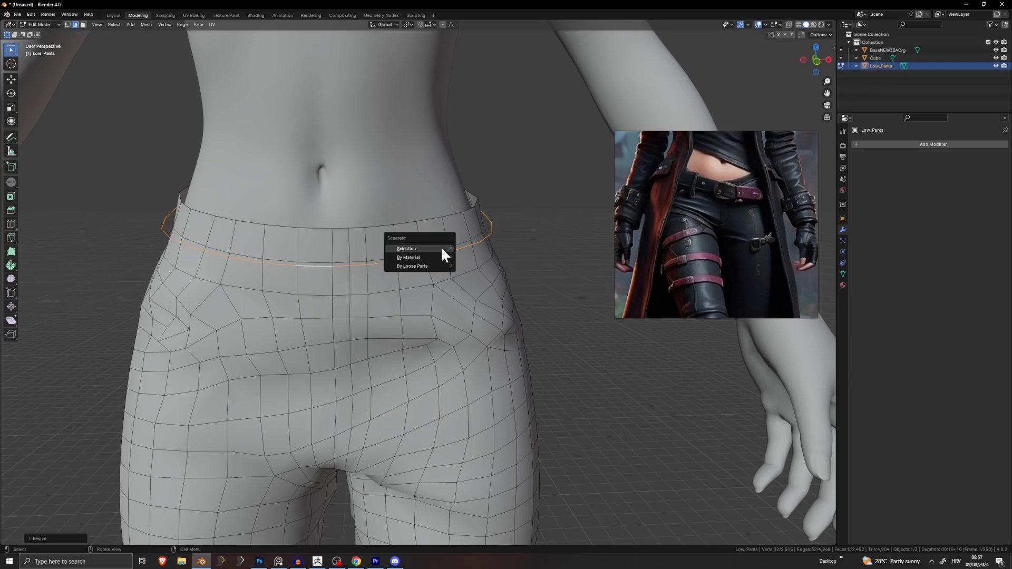
click(442, 249)
key(Tab)
click(492, 228)
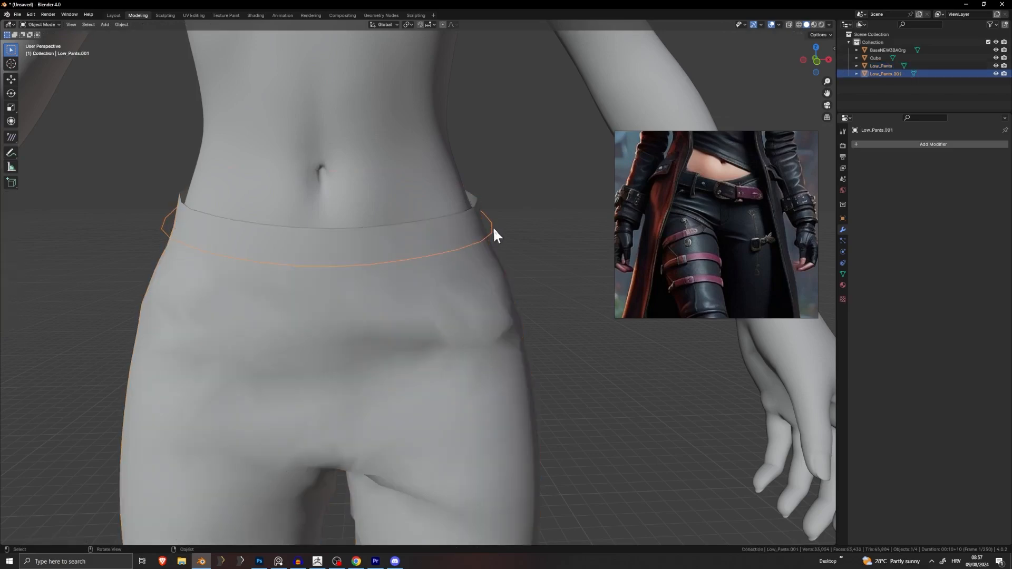
key(Tab)
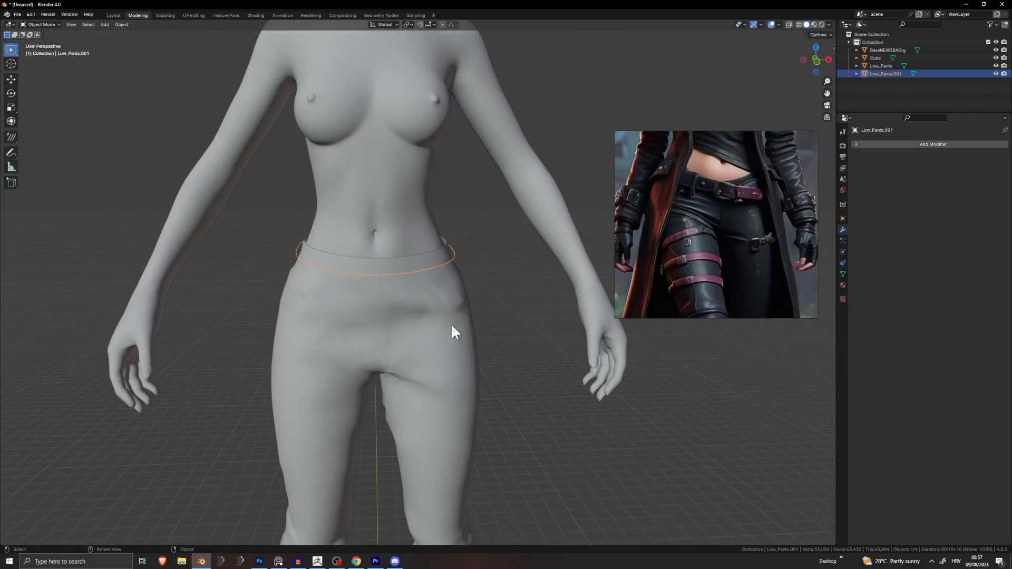
key(Tab)
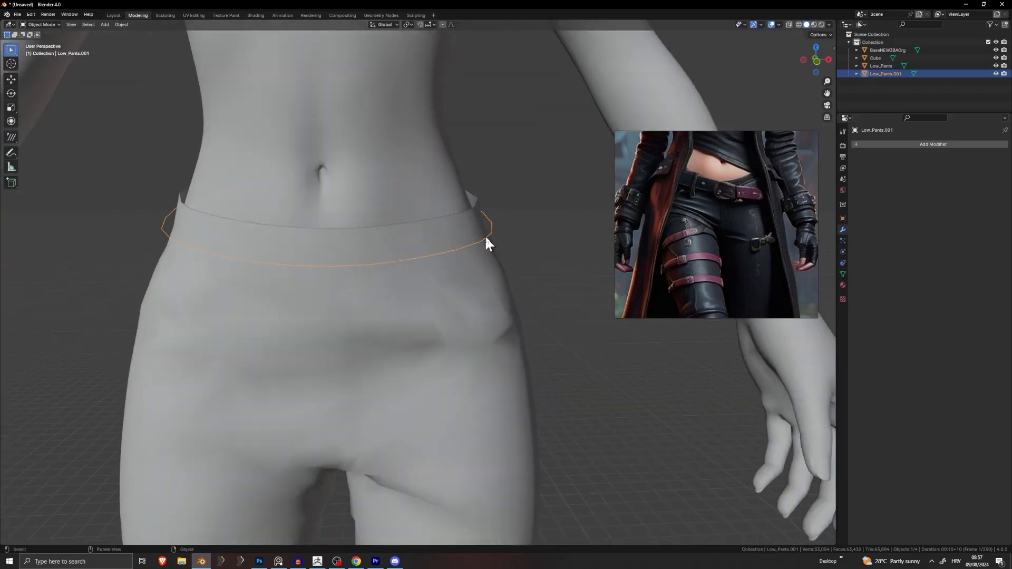
key(Tab)
key(a)
Step: Try extruding the waist loop upward, undo it, and reselect the loop object
key(e)
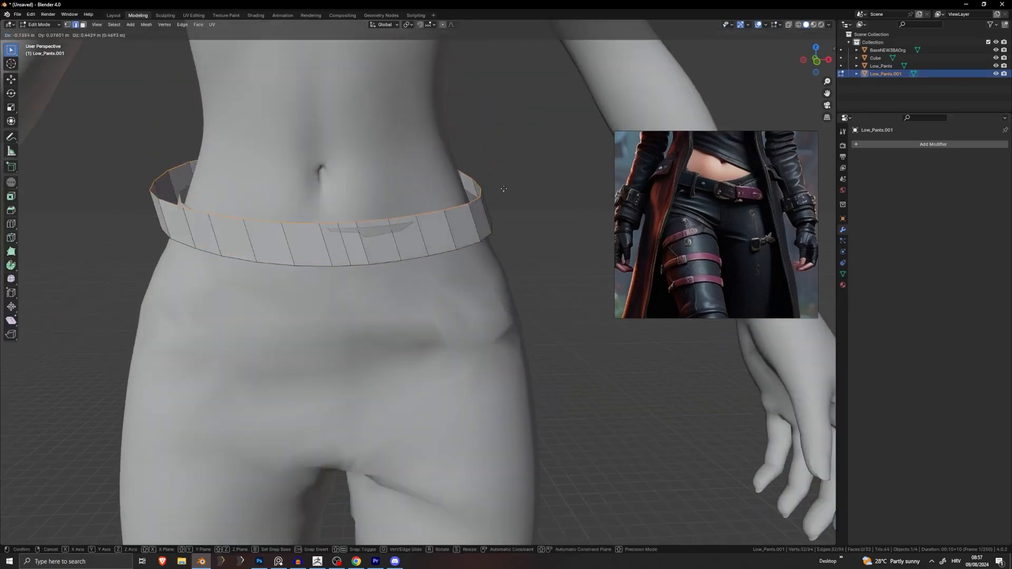
right_click(508, 206)
key(ctrl+z)
key(Tab)
click(517, 222)
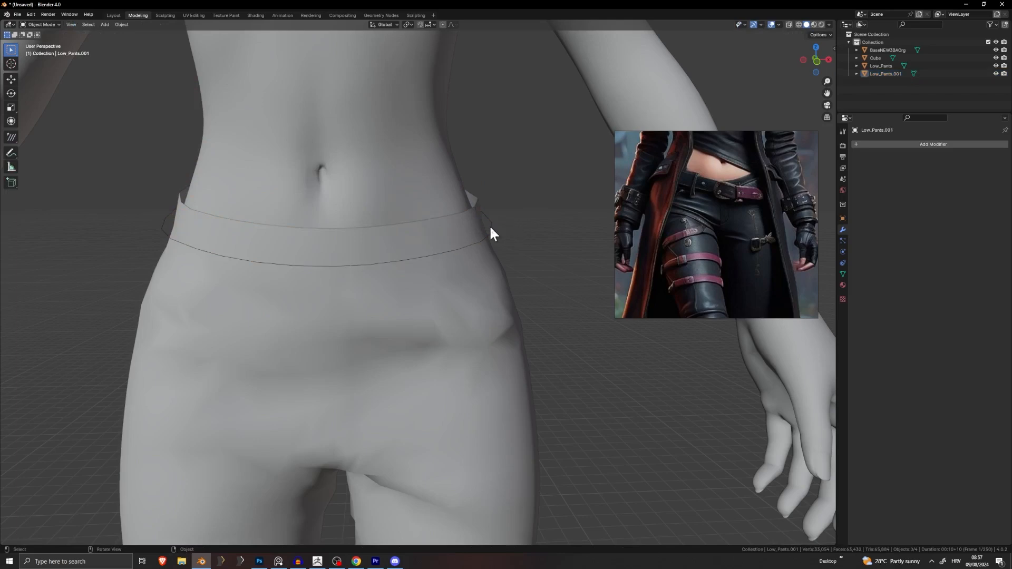
click(490, 229)
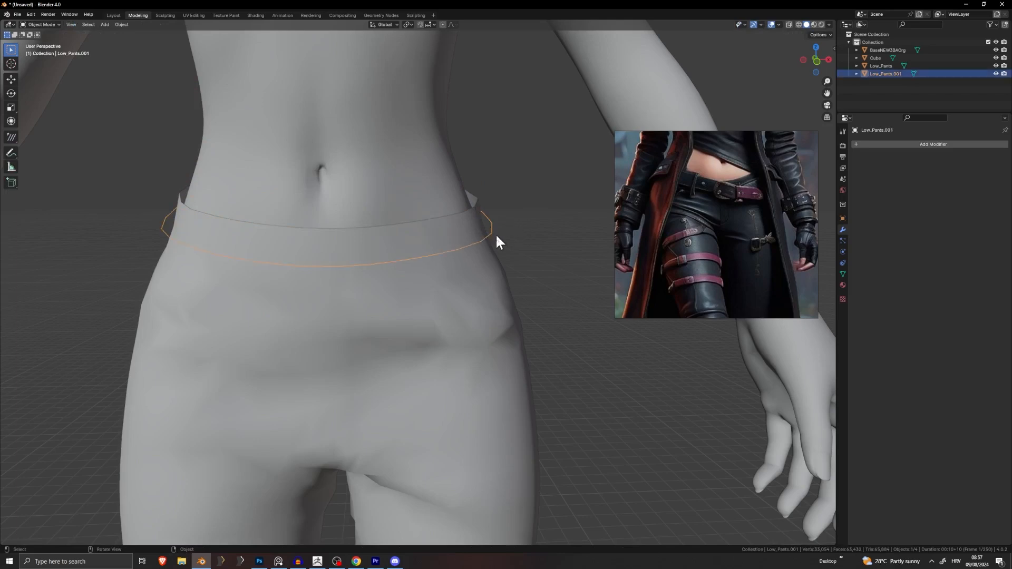
scroll(495, 233, up, 2)
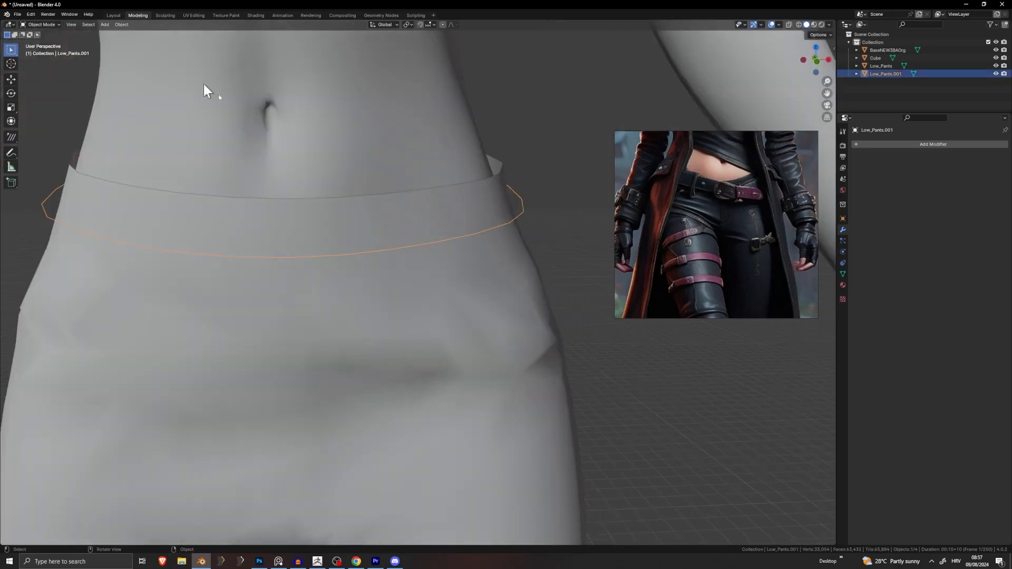
scroll(264, 139, down, 2)
key(Tab)
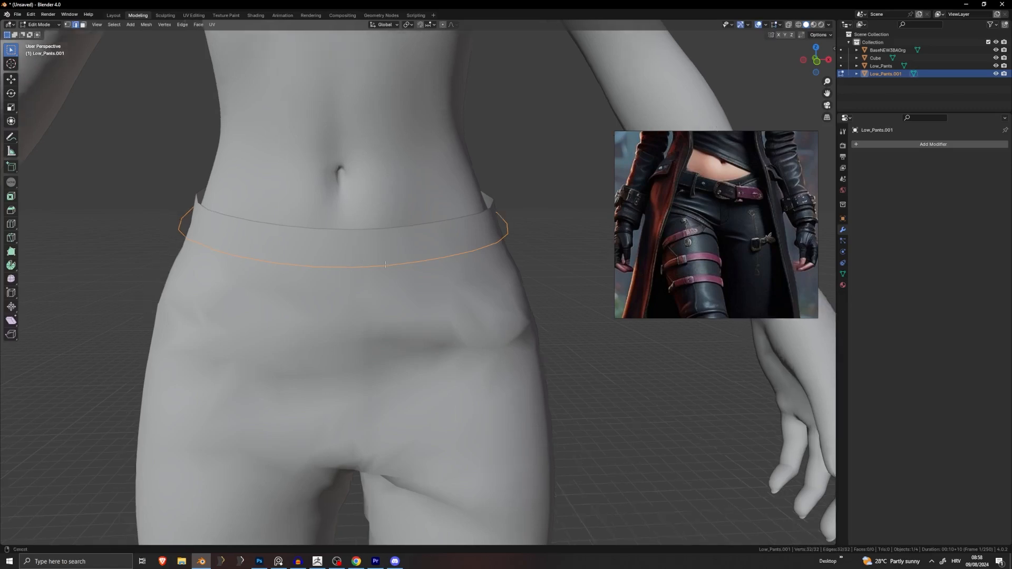
key(Tab)
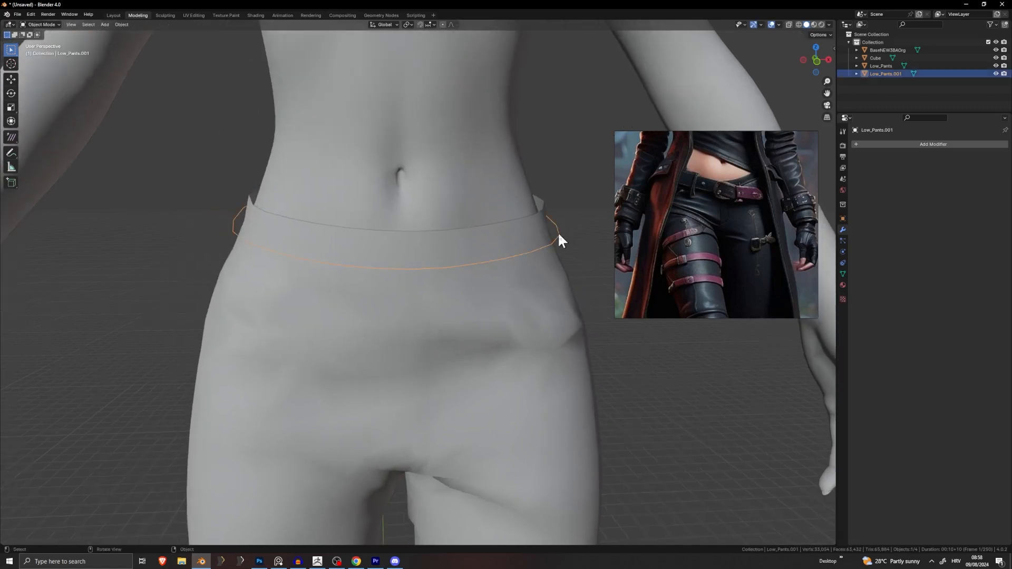
Step: Convert the waist loop object into a curve and shift the reference image lower
click(120, 25)
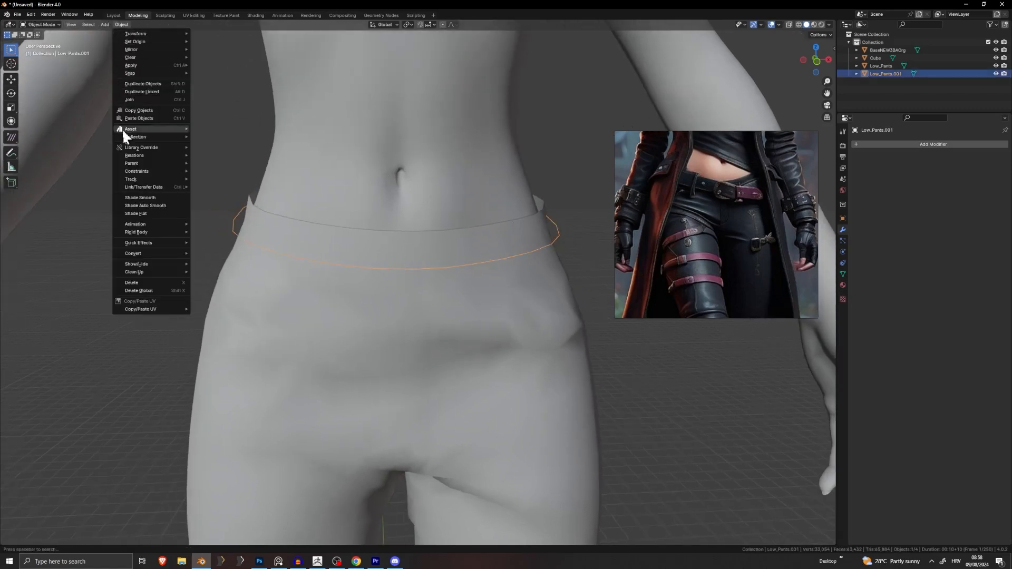
mouse_move(146, 254)
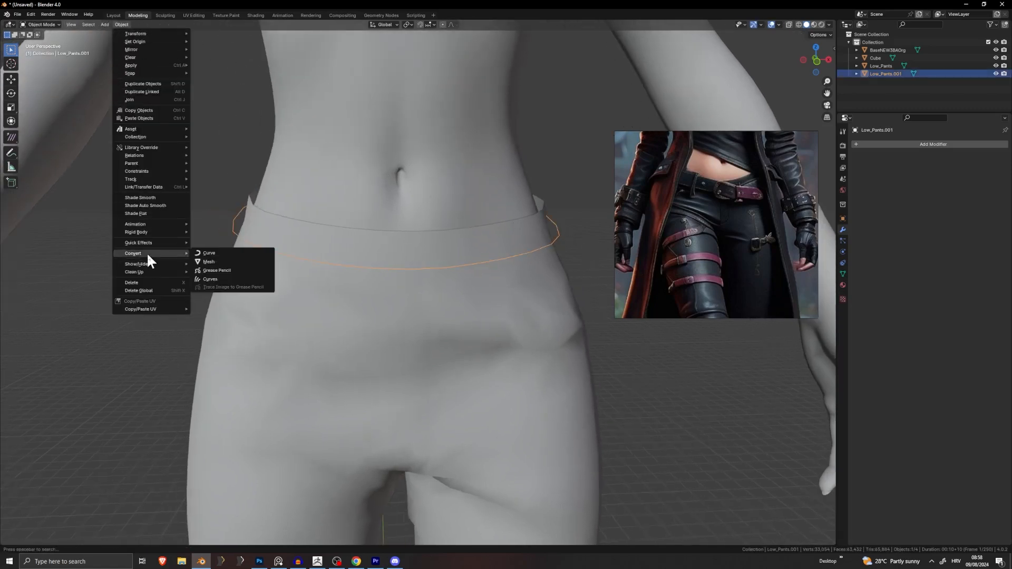
click(220, 254)
key(Tab)
middle_drag(563, 274, 552, 224)
key(Tab)
click(552, 227)
click(535, 243)
drag(714, 301, 713, 519)
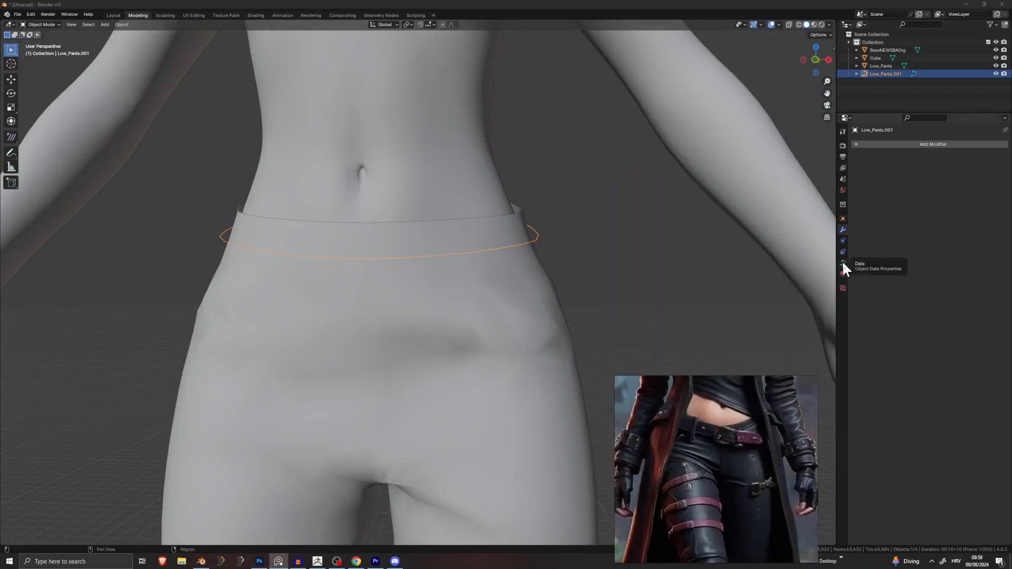
Step: Set the waist curve's Geometry Extrude to 0.24 m in Object Data Properties
click(843, 264)
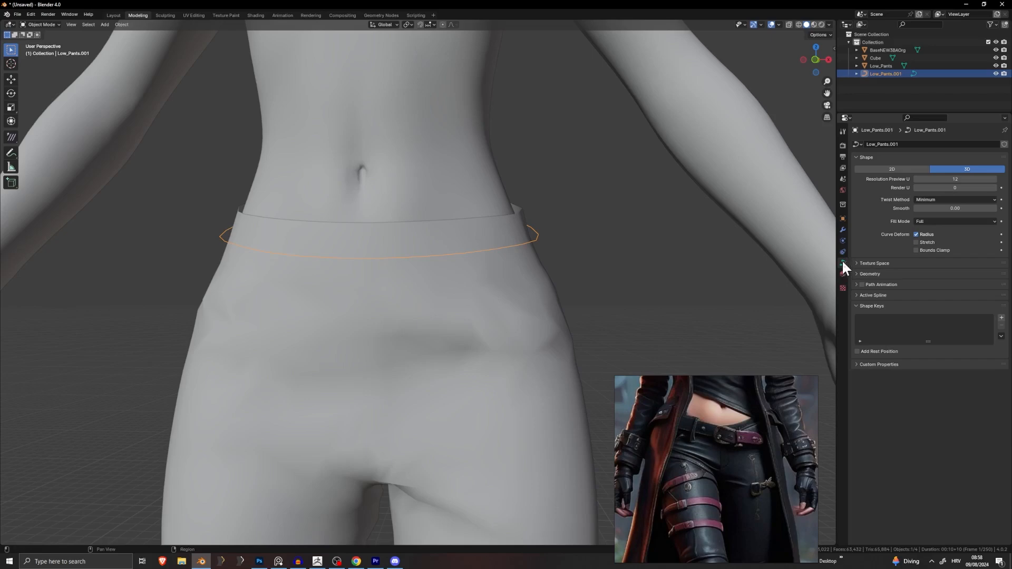
click(858, 273)
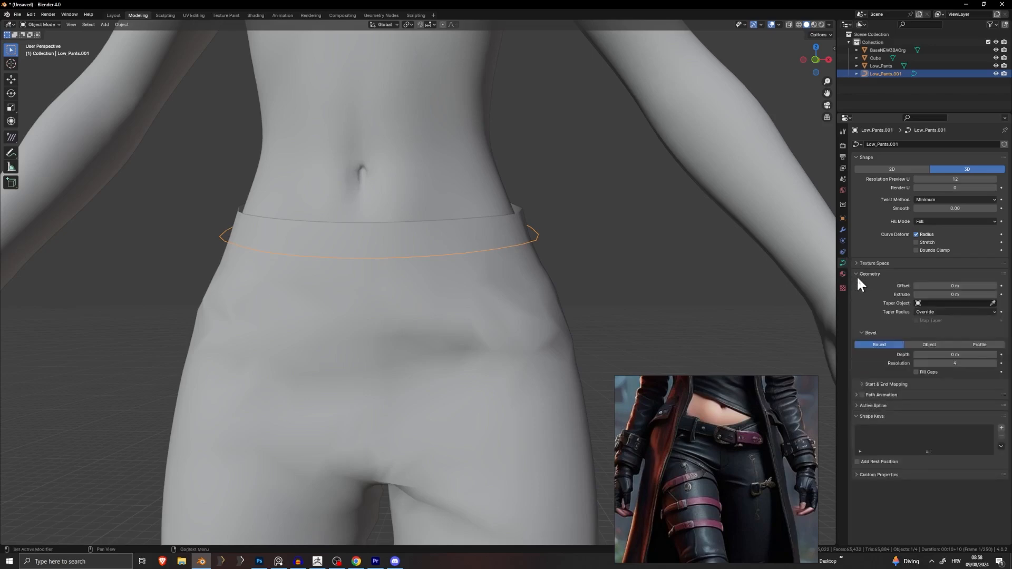
scroll(548, 292, up, 2)
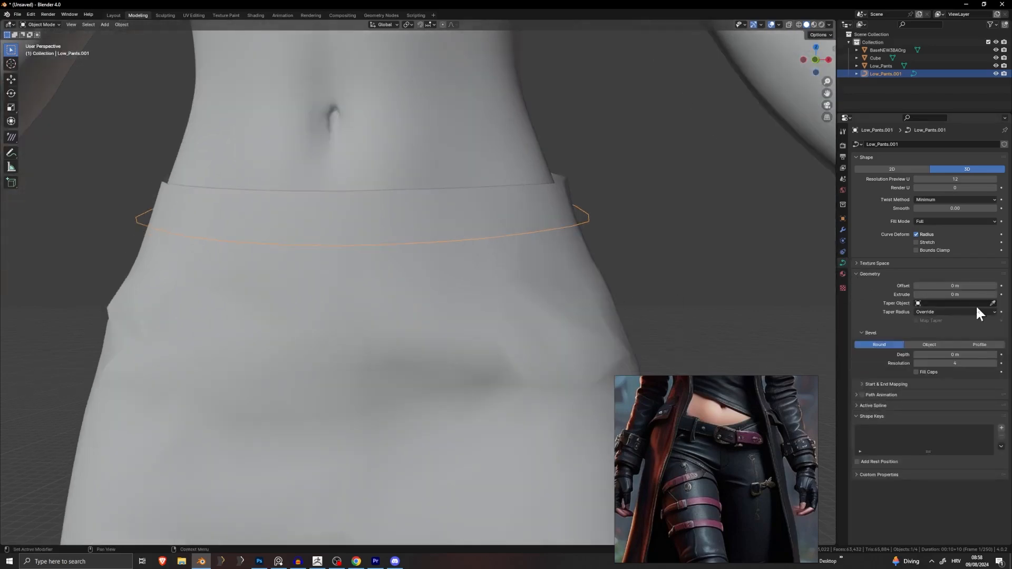
drag(955, 295, 986, 294)
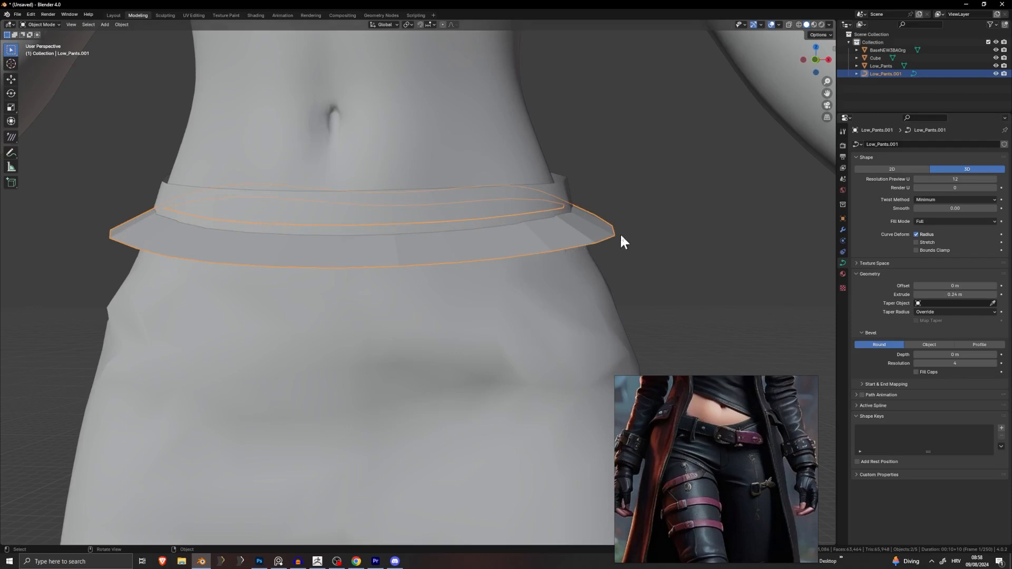
key(Tab)
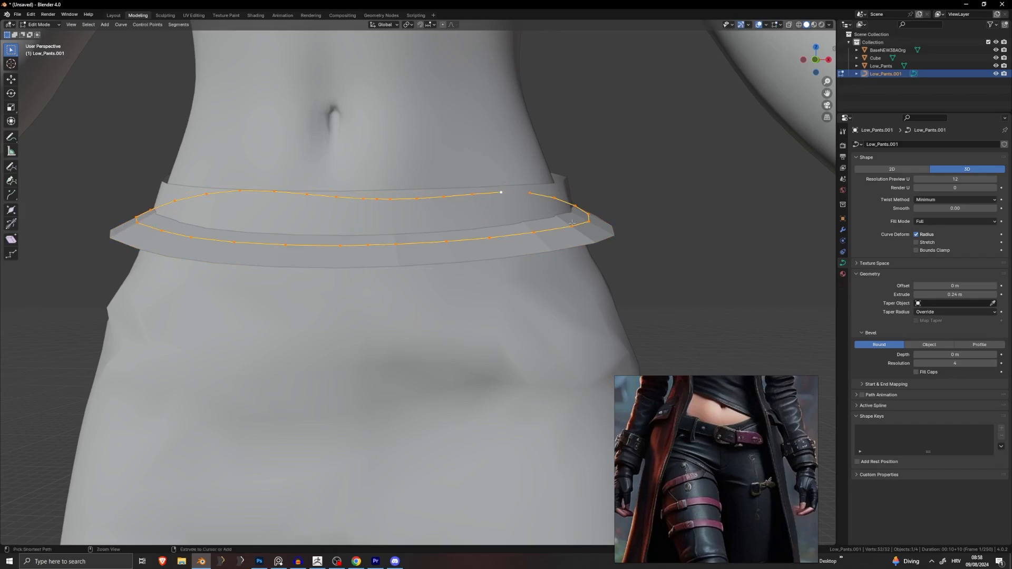
Step: Tilt the curve points with Ctrl+T so the belt band stands upright
key(ctrl+t)
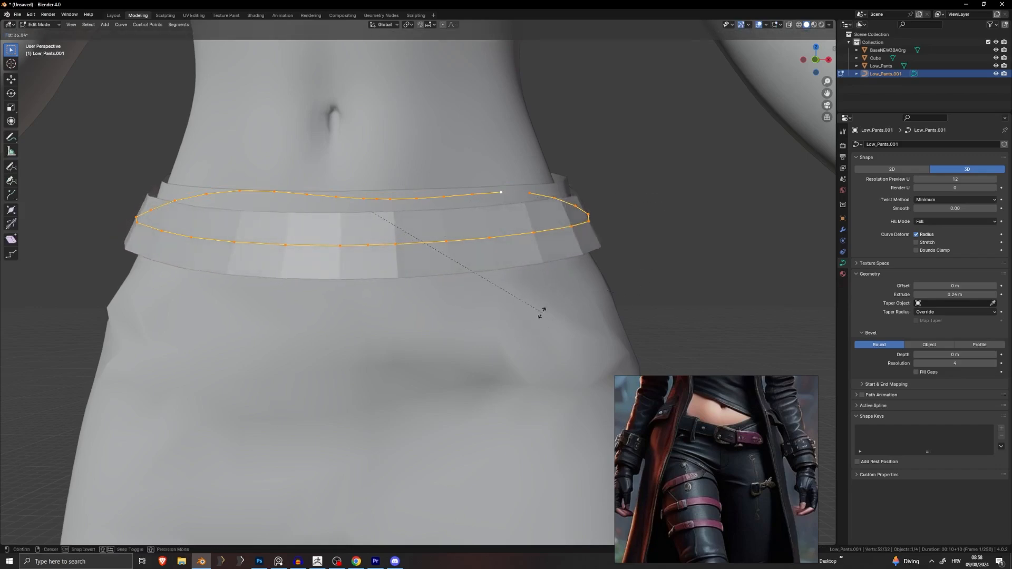
click(489, 326)
middle_drag(489, 326, 436, 316)
scroll(460, 317, up, 4)
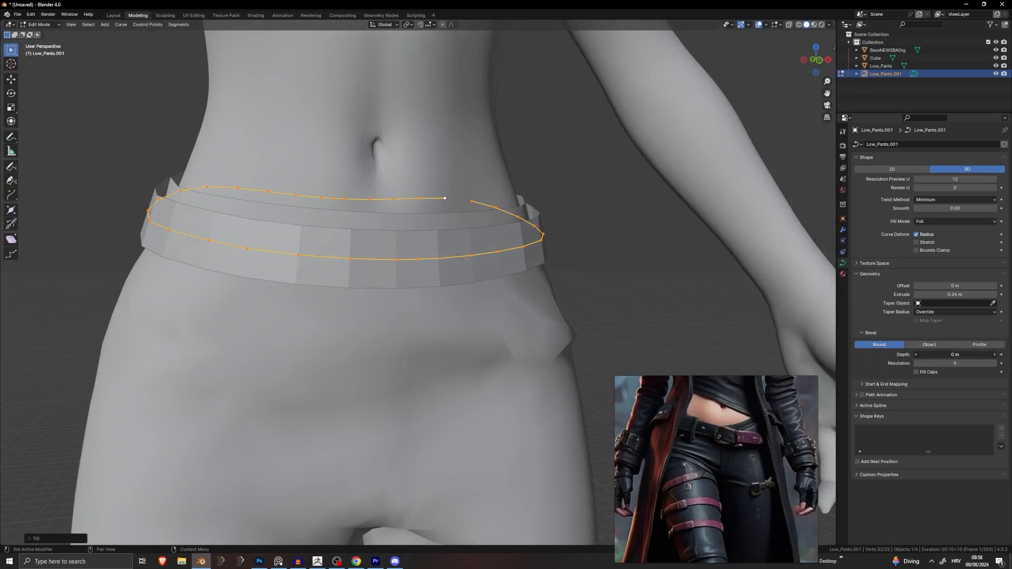
Step: Set the belt's Bevel Depth to 0.04 m and Bevel Resolution to 1
drag(955, 354, 970, 354)
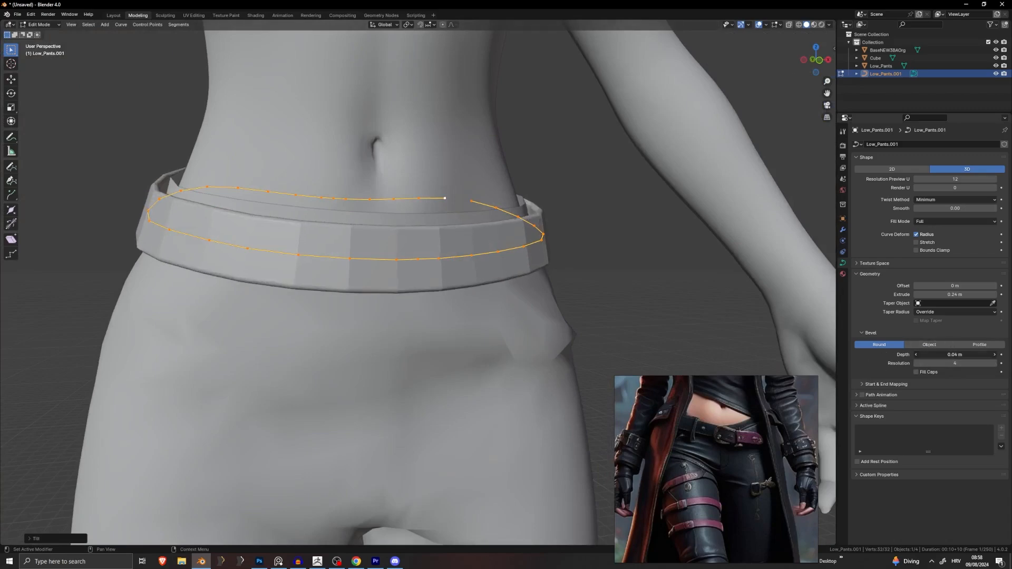
middle_drag(634, 256, 612, 287)
scroll(563, 233, up, 3)
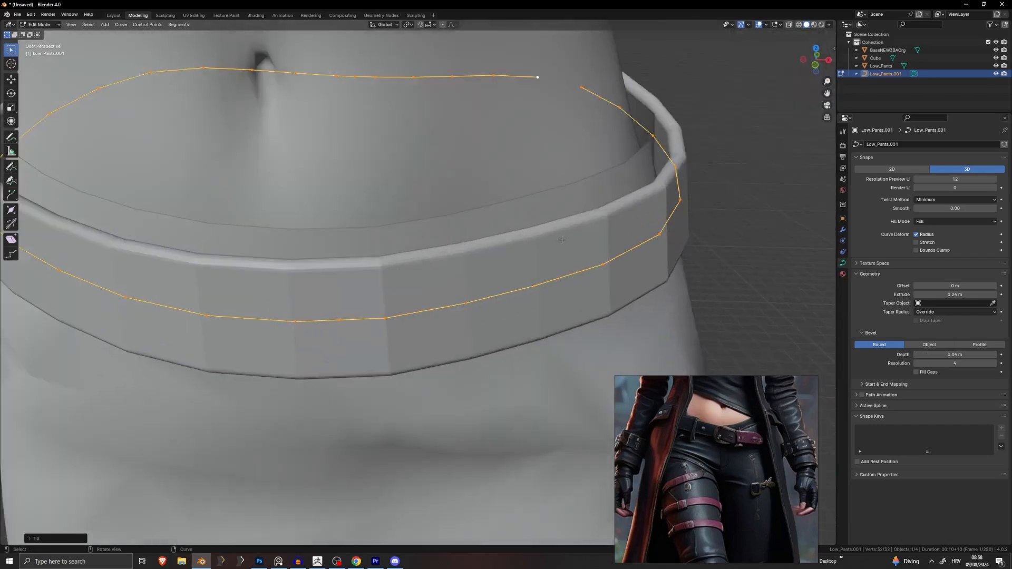
scroll(563, 233, down, 5)
middle_drag(515, 272, 475, 268)
scroll(407, 281, up, 2)
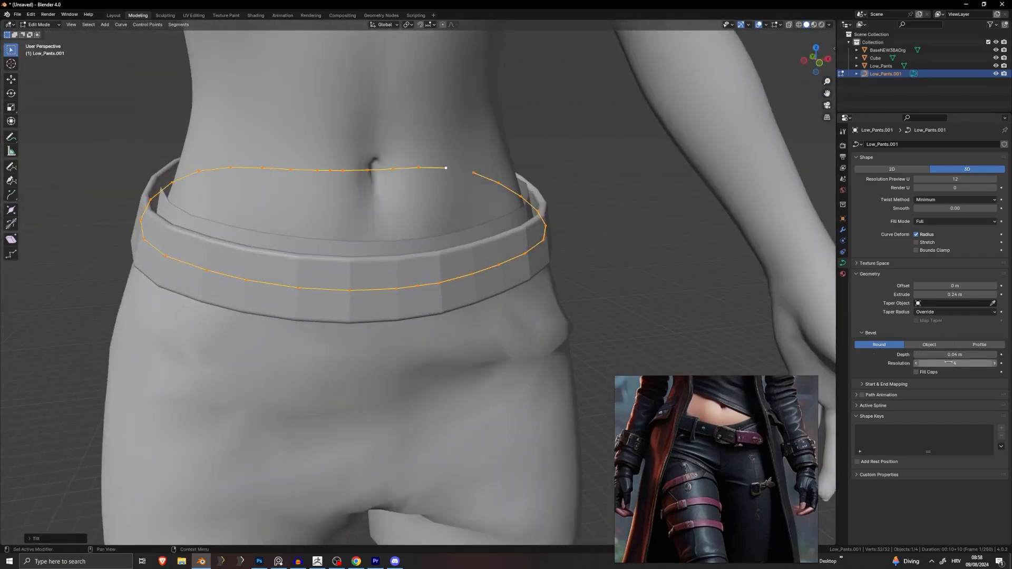
mouse_move(955, 363)
mouse_down()
mouse_move(938, 362)
mouse_move(960, 363)
mouse_up()
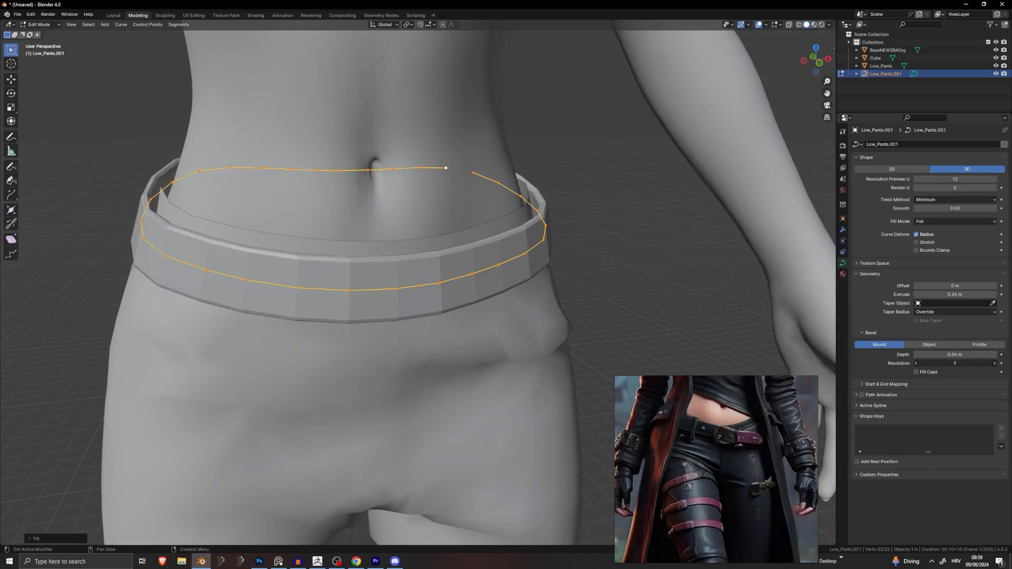
scroll(671, 337, up, 3)
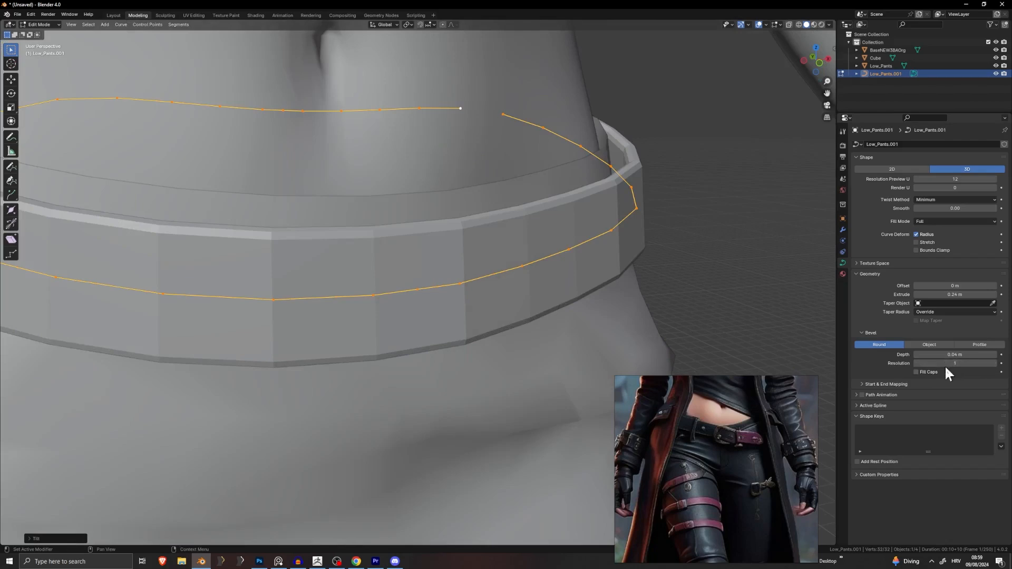
drag(955, 364, 955, 363)
scroll(538, 287, down, 5)
key(Tab)
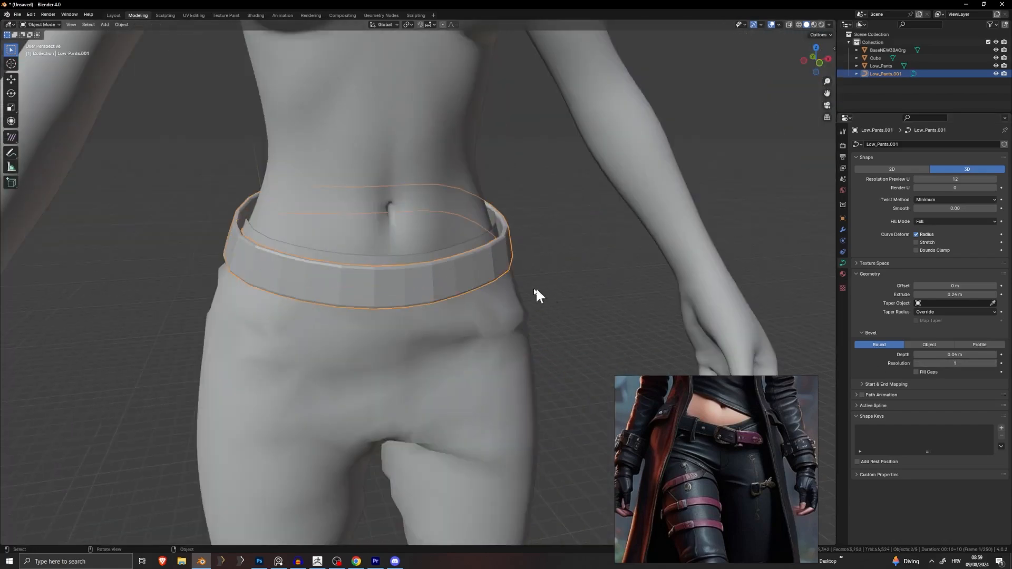
middle_drag(536, 288, 479, 301)
scroll(520, 294, up, 3)
key(Tab)
key(Tab)
scroll(536, 287, up, 5)
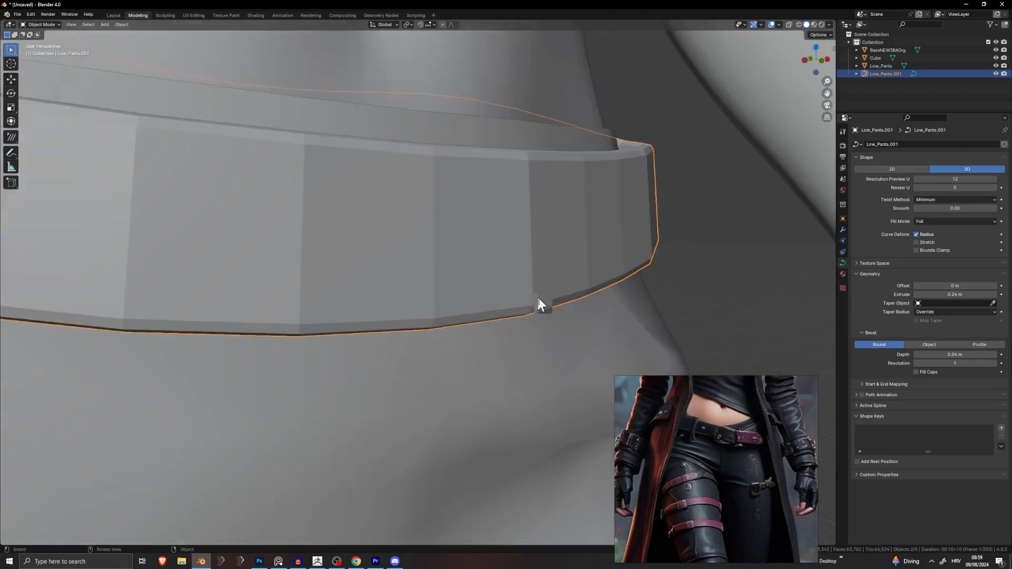
middle_drag(542, 303, 582, 222)
scroll(668, 189, down, 5)
scroll(556, 253, down, 4)
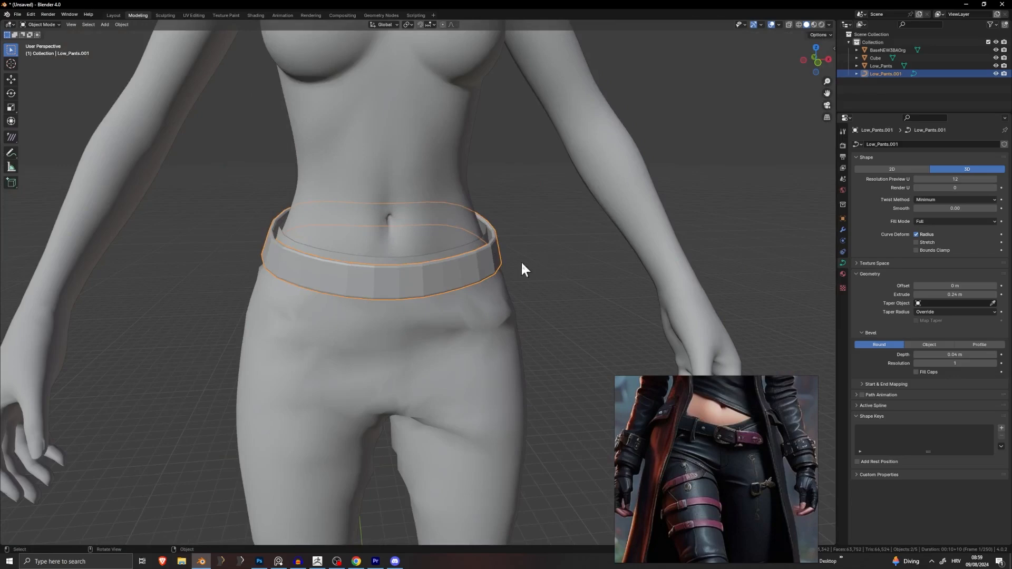
middle_drag(517, 289, 429, 308)
scroll(425, 277, up, 3)
right_click(423, 274)
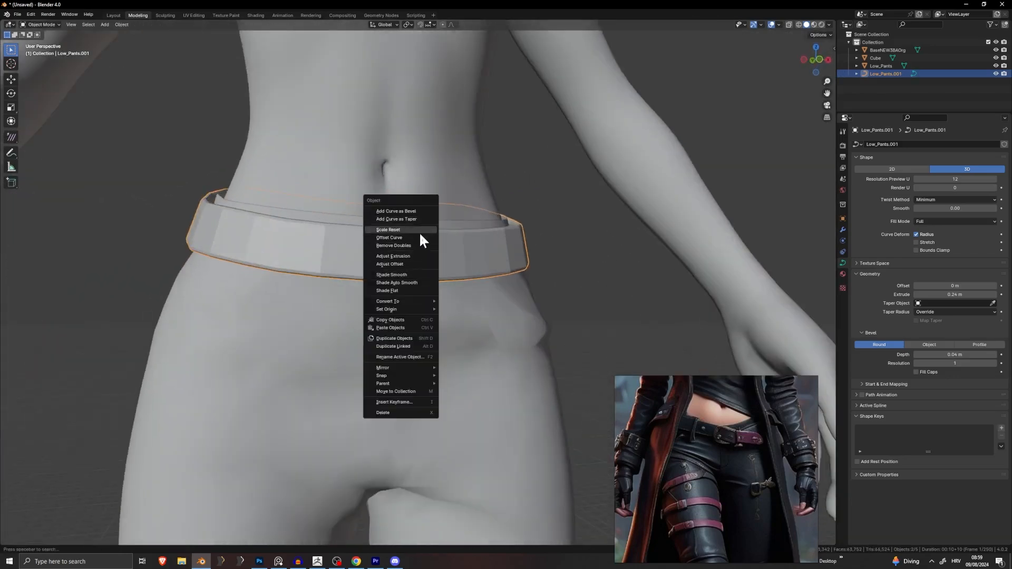
middle_drag(495, 273, 470, 290)
right_click(433, 279)
click(731, 441)
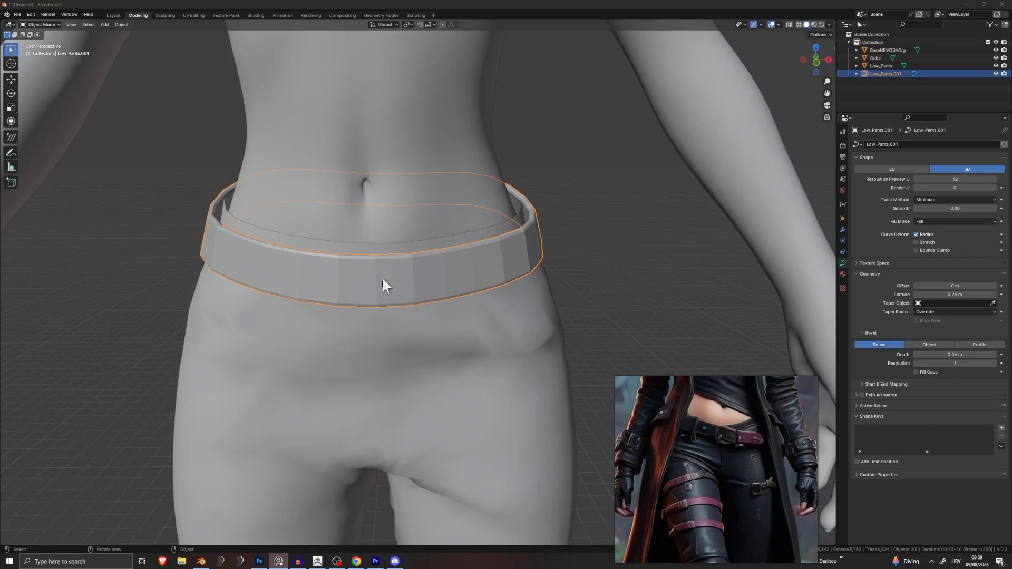
shift+middle_drag(384, 294, 423, 277)
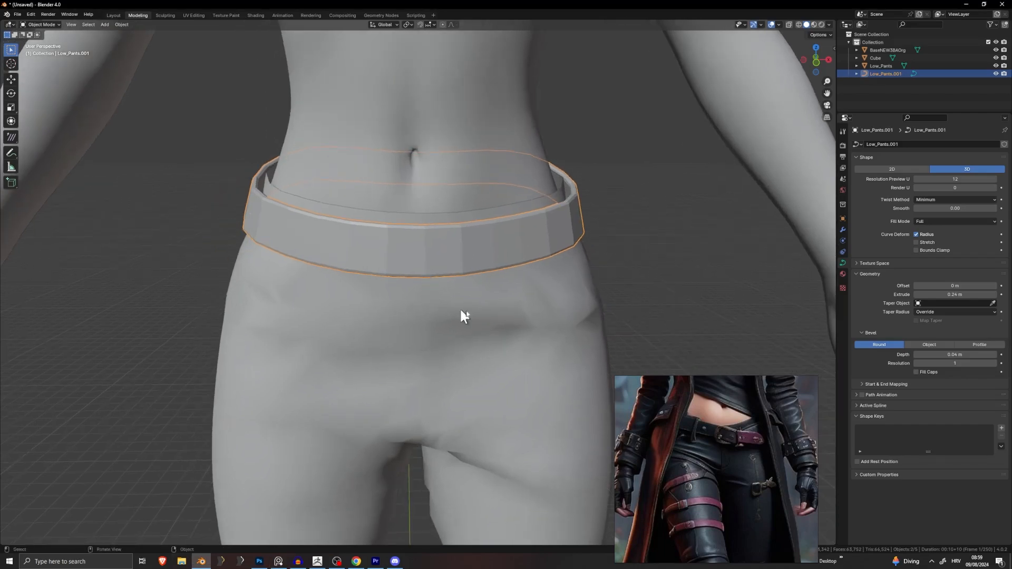
Step: Move and delete the overlapping front curve points, including the top point
scroll(619, 318, up, 1)
key(Tab)
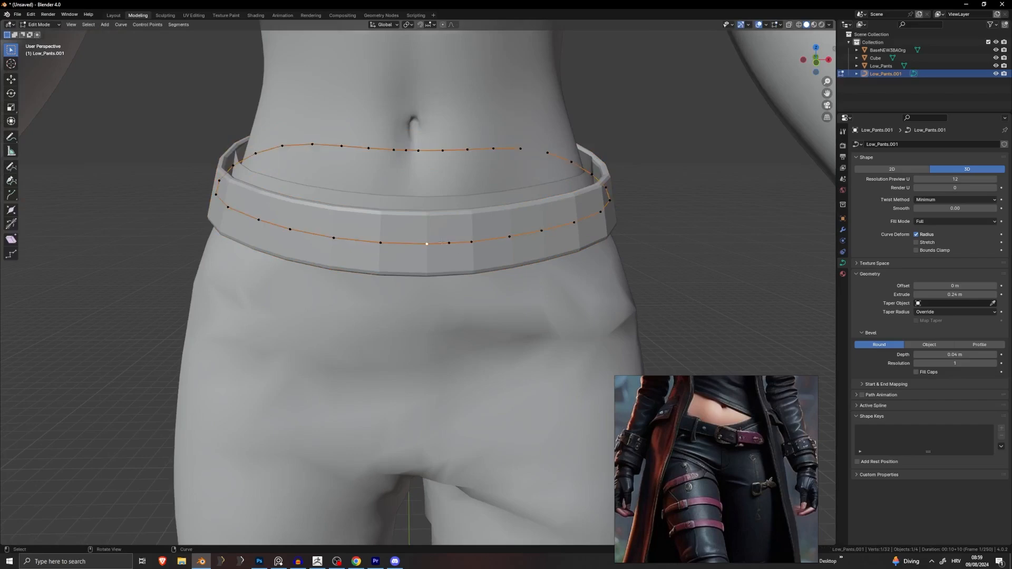
middle_drag(442, 242, 461, 269)
key(g)
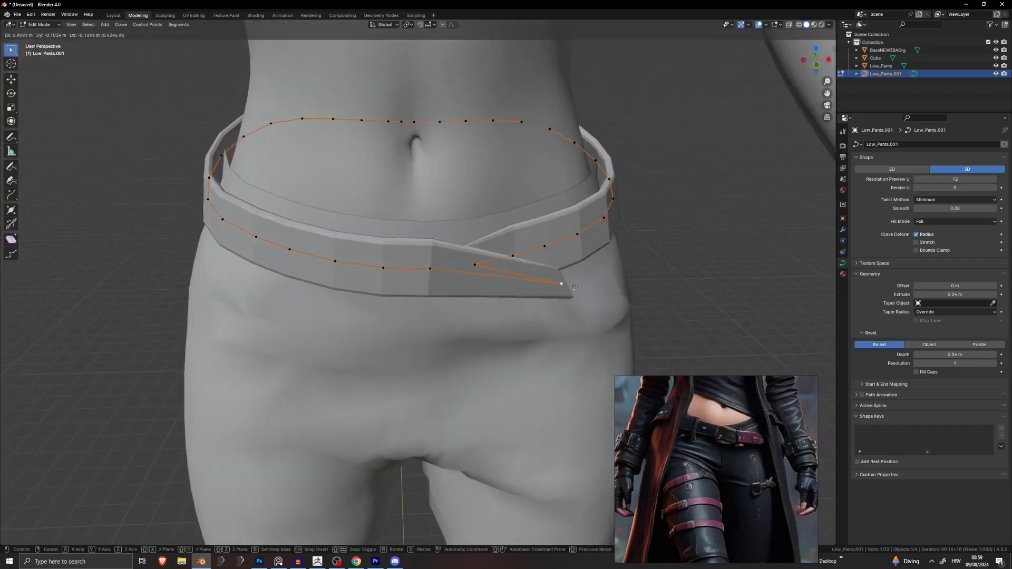
click(478, 266)
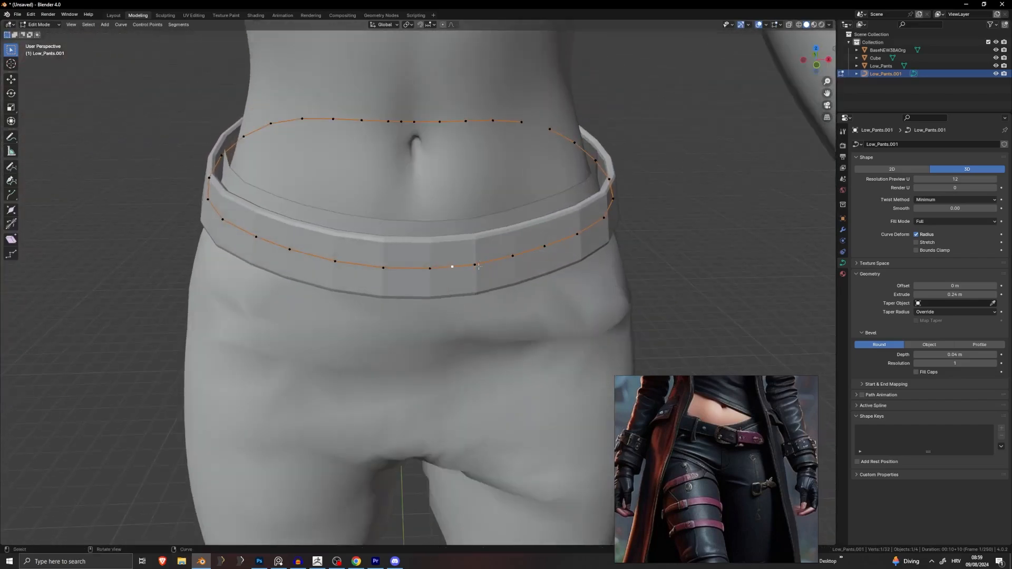
key(x)
click(477, 288)
click(401, 121)
key(x)
click(393, 123)
Step: Try subdividing the front segment, undo it, and return to Object Mode
middle_drag(442, 326, 507, 240)
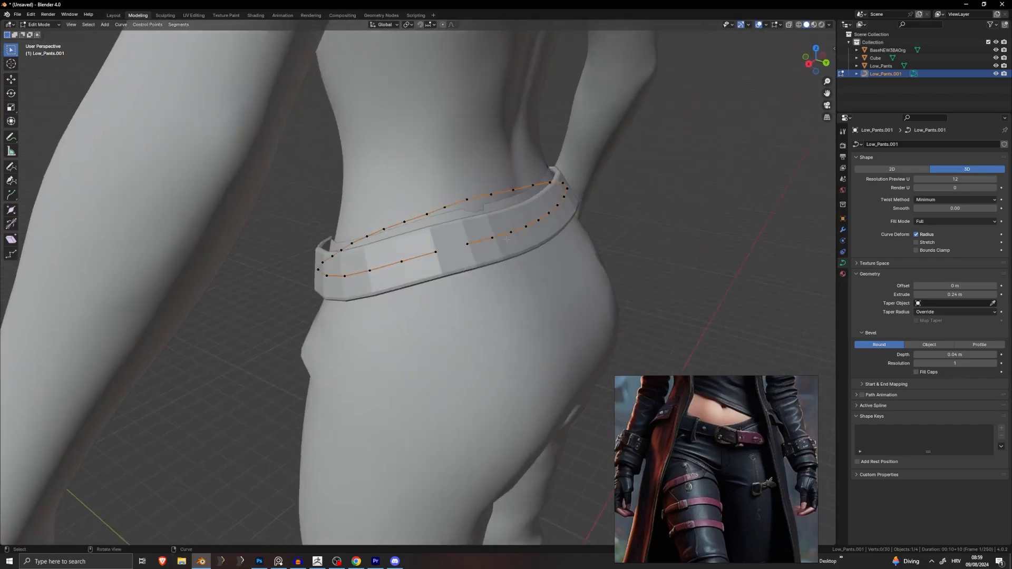
middle_drag(398, 265, 435, 260)
shift+click(389, 263)
right_click(389, 263)
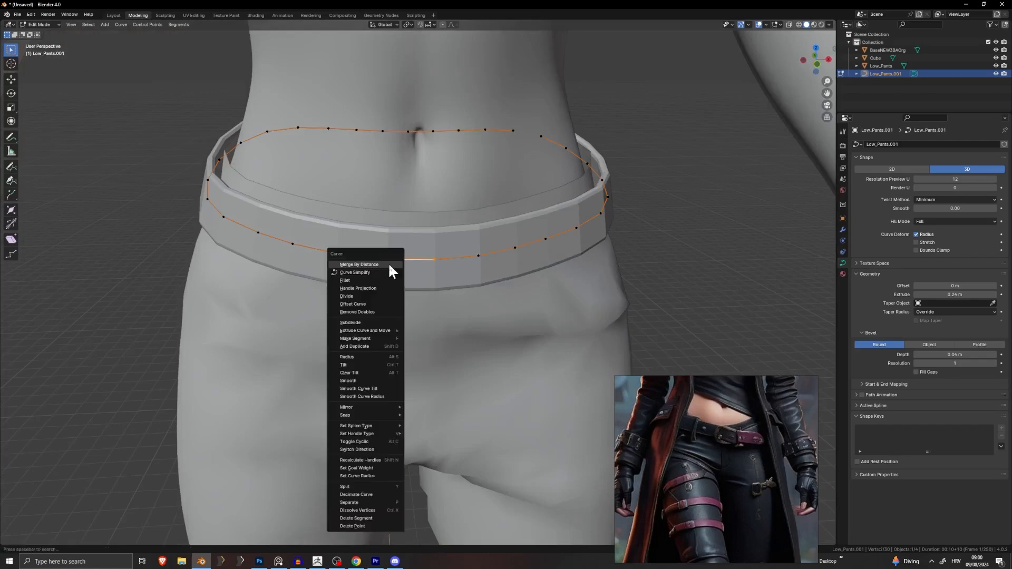
click(384, 296)
key(ctrl+z)
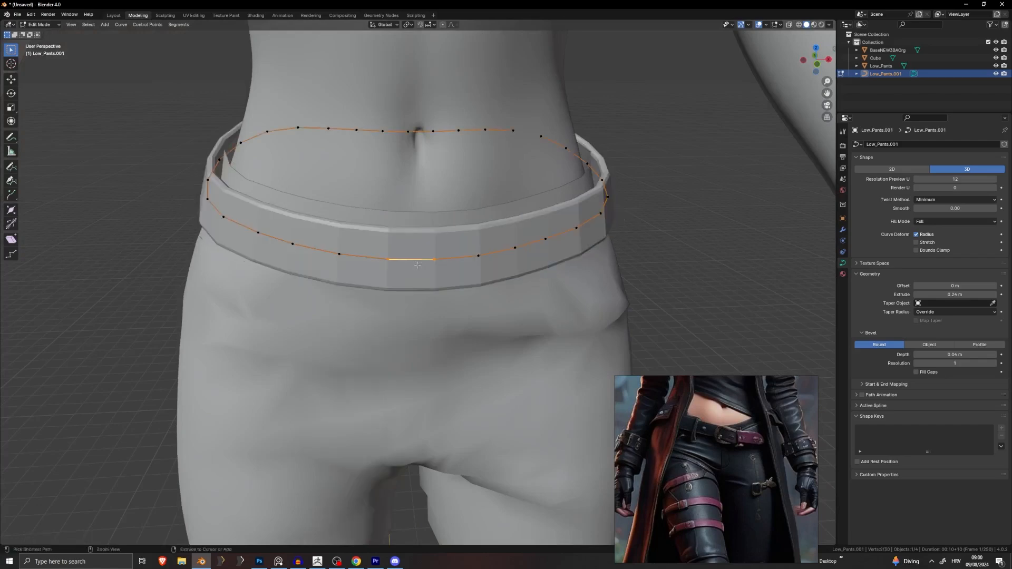
right_click(421, 264)
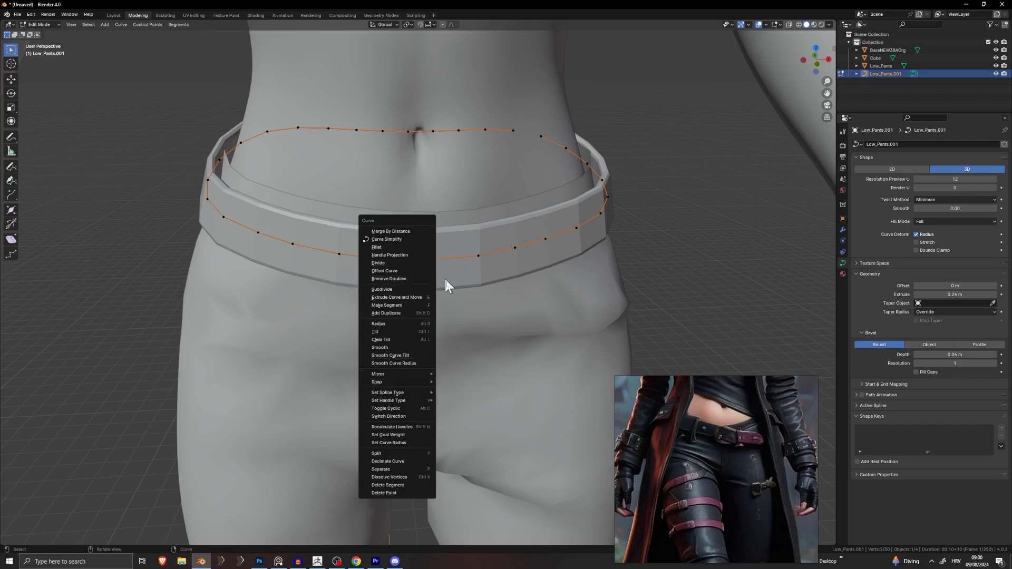
click(468, 258)
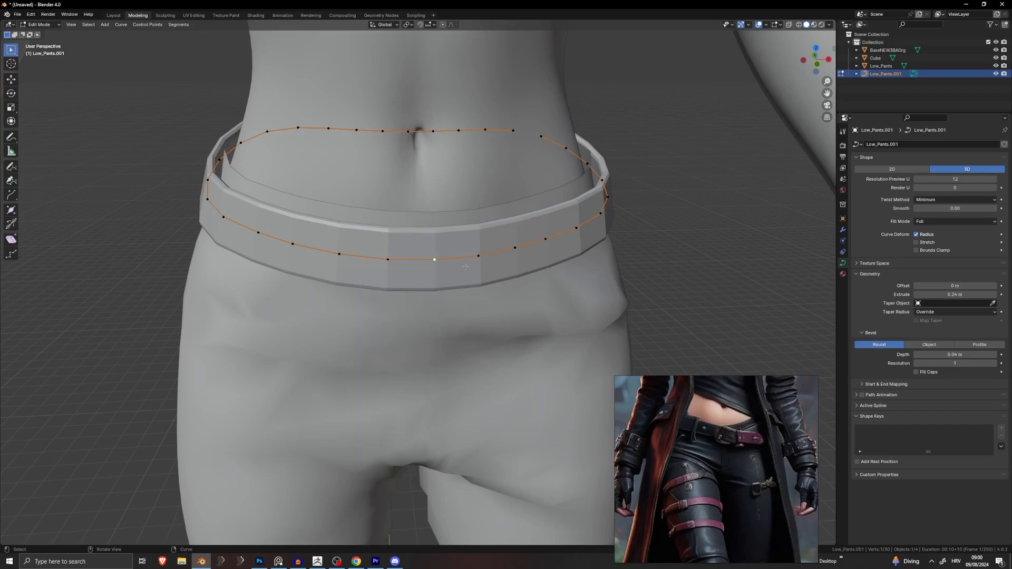
key(Tab)
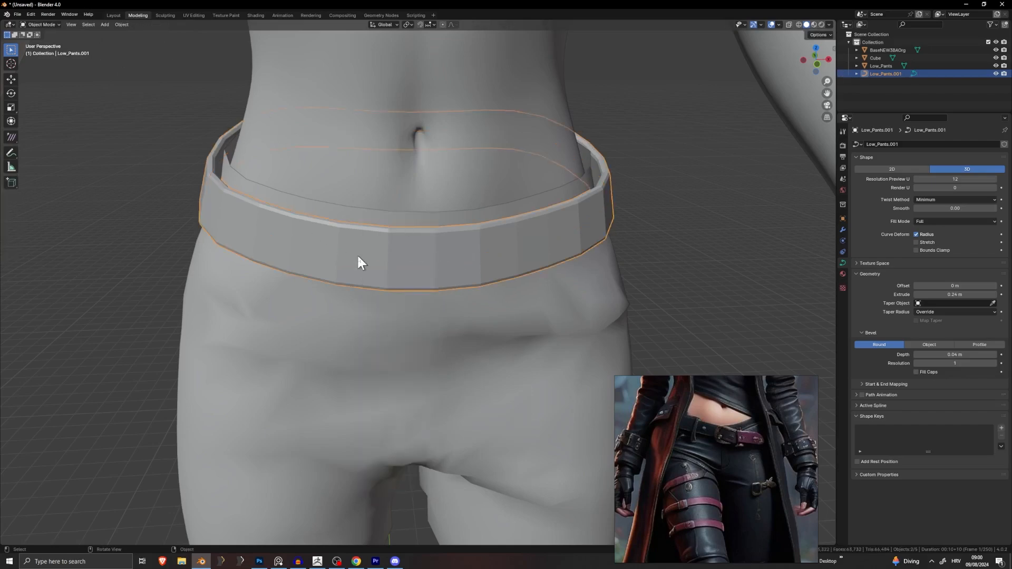
Step: Convert the belt curve into a mesh via Object > Convert > Mesh
click(122, 25)
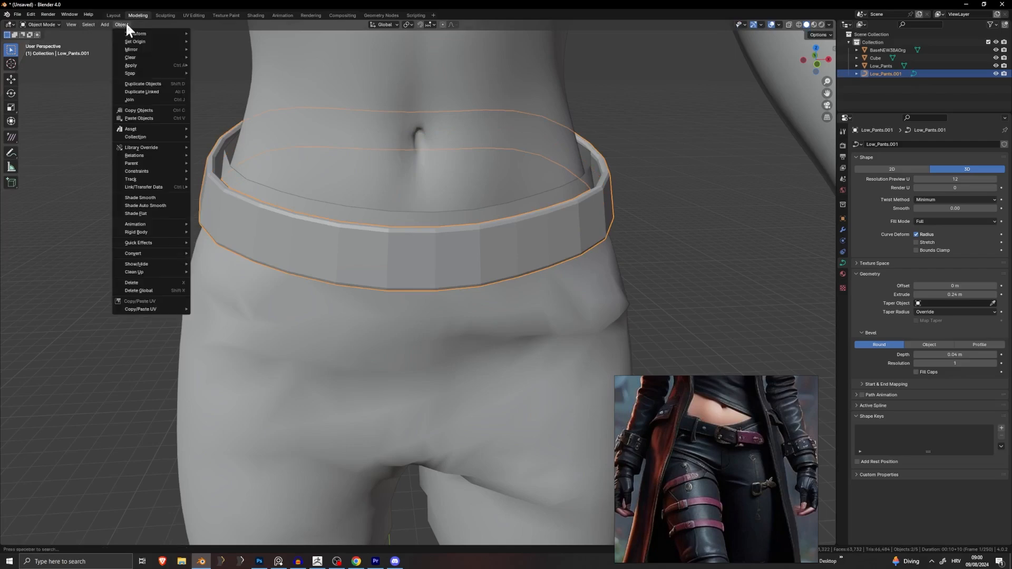
mouse_move(160, 254)
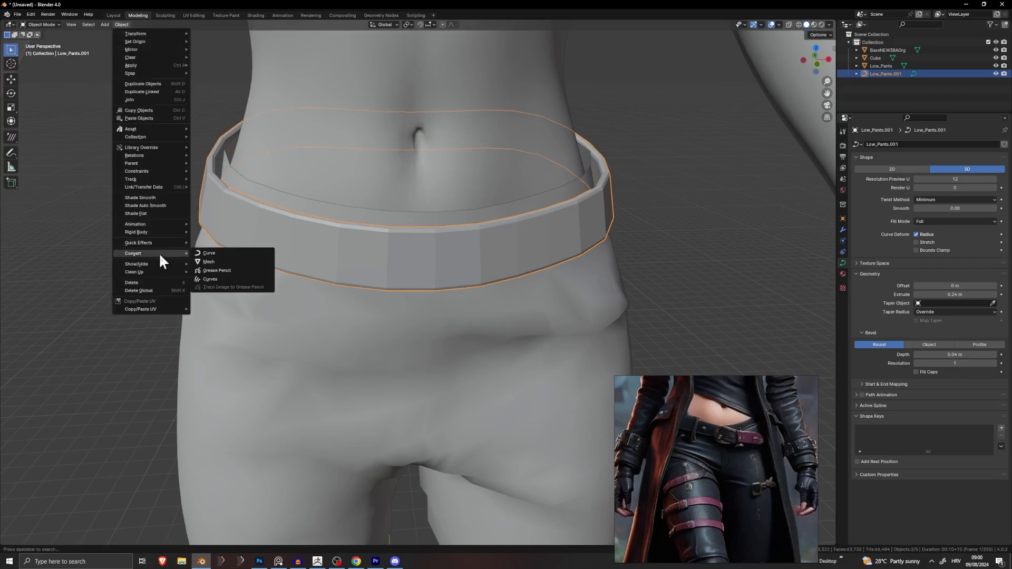
click(227, 261)
Step: In Edit Mode, select the vertical edge at the belt front where it will split
key(Tab)
click(427, 270)
middle_drag(427, 271, 442, 237)
click(498, 236)
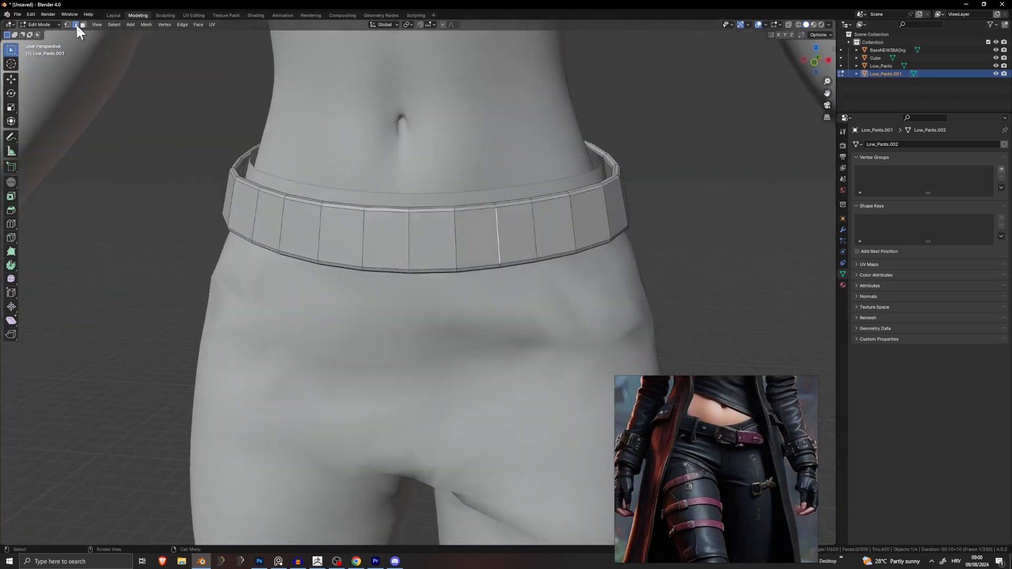
middle_drag(406, 246, 417, 250)
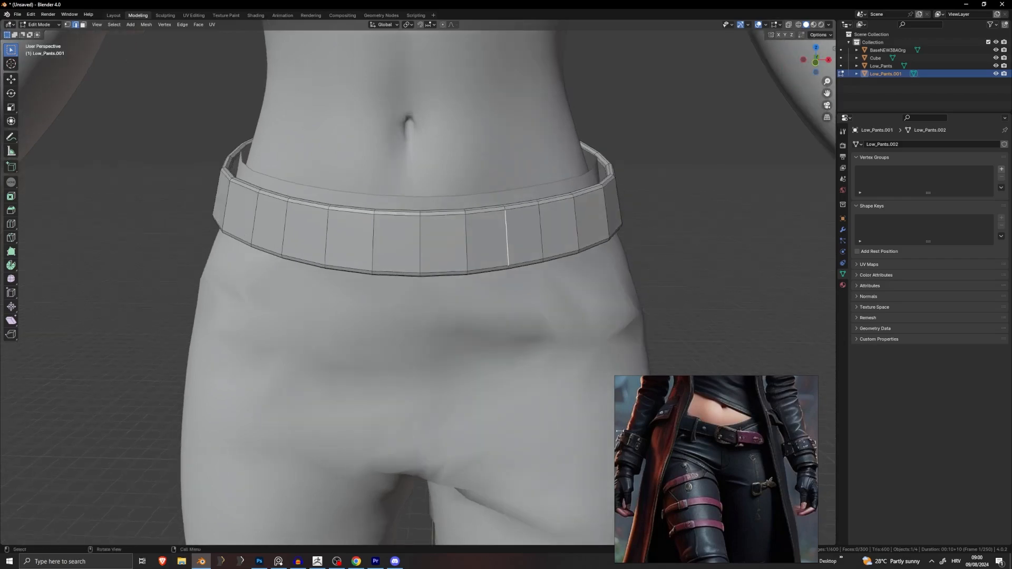
scroll(731, 440, up, 5)
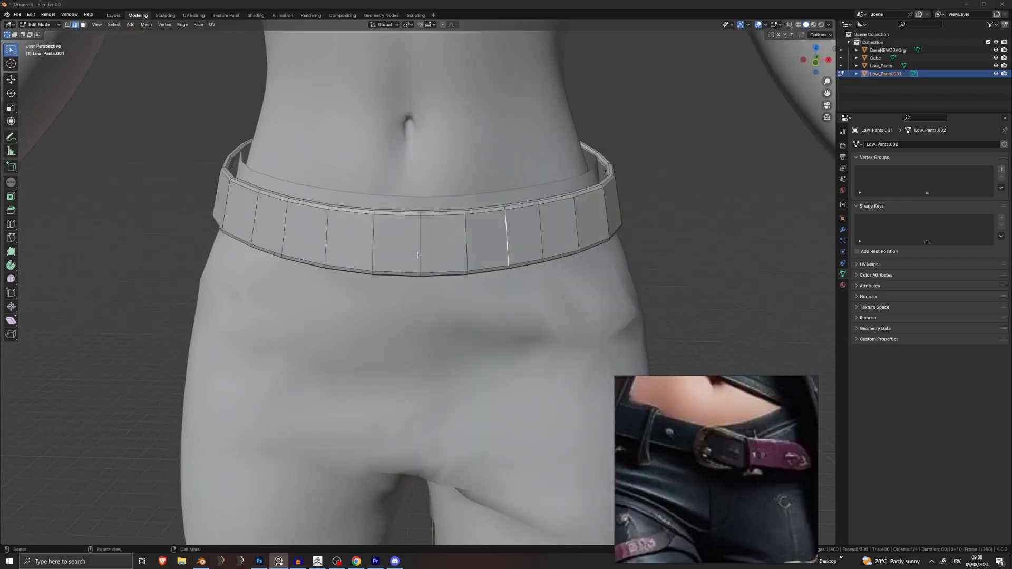
middle_drag(419, 256, 536, 252)
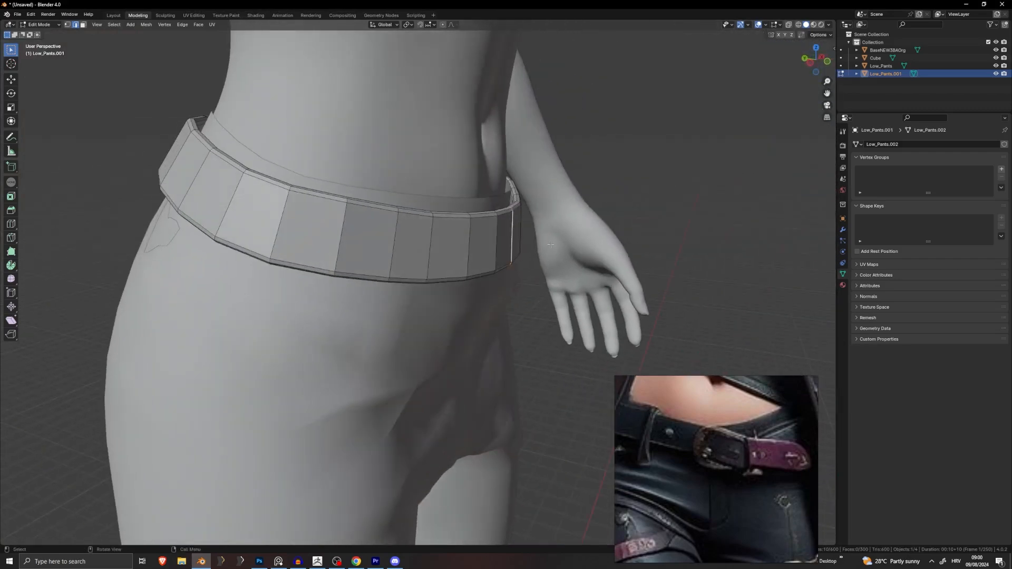
Step: Rip the belt open at the front edge and pull the two ends apart
key(g)
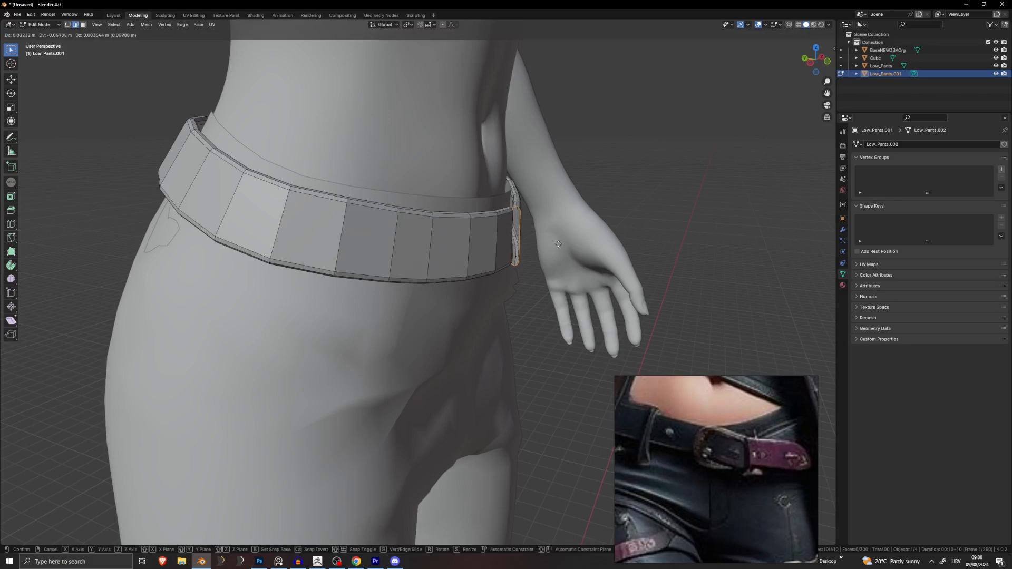
right_click(558, 244)
middle_drag(558, 245, 511, 242)
scroll(477, 258, up, 4)
key(g)
click(403, 261)
scroll(387, 250, down, 3)
key(g)
click(546, 263)
key(g)
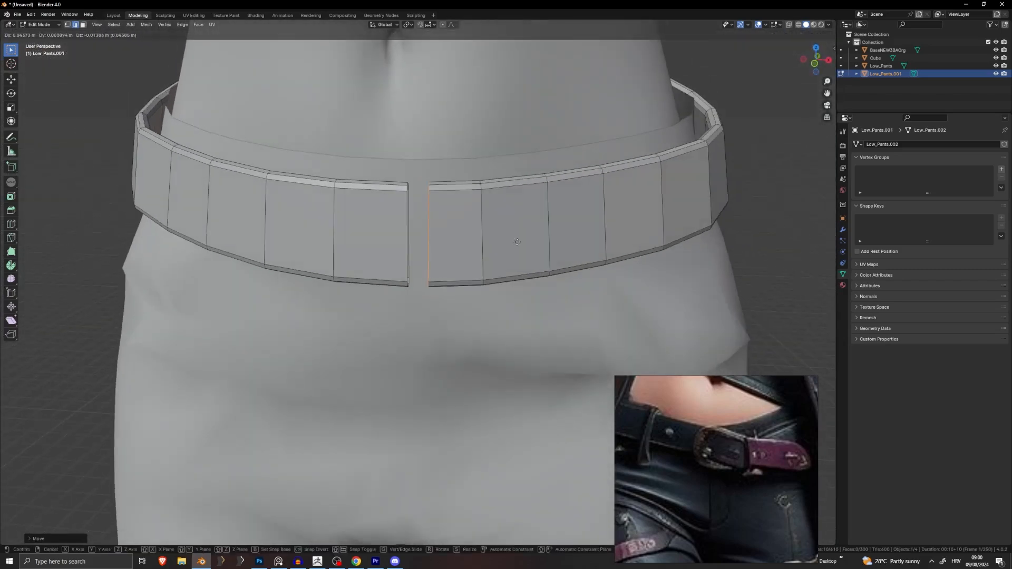
click(521, 242)
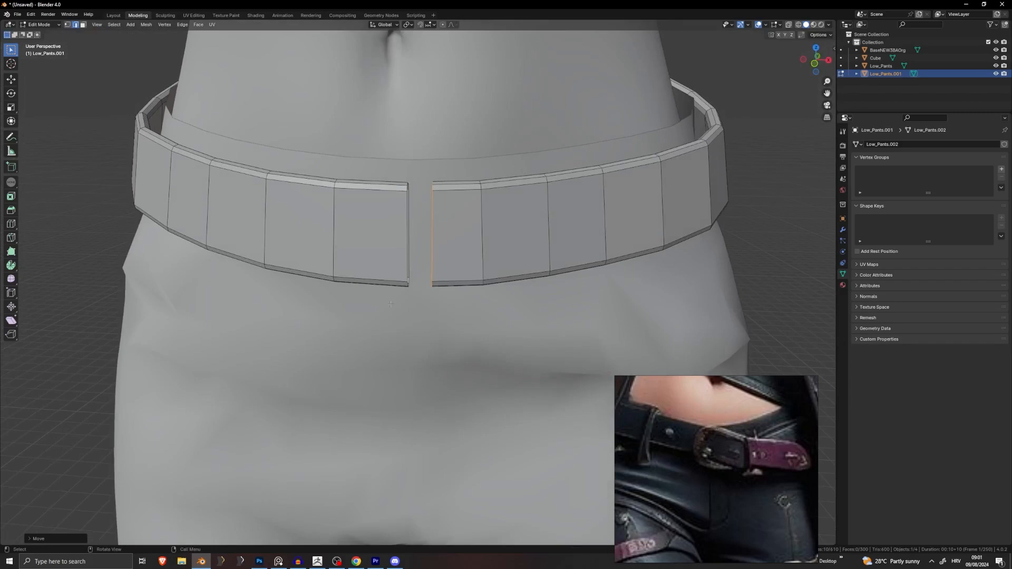
middle_drag(390, 304, 522, 290)
key(g)
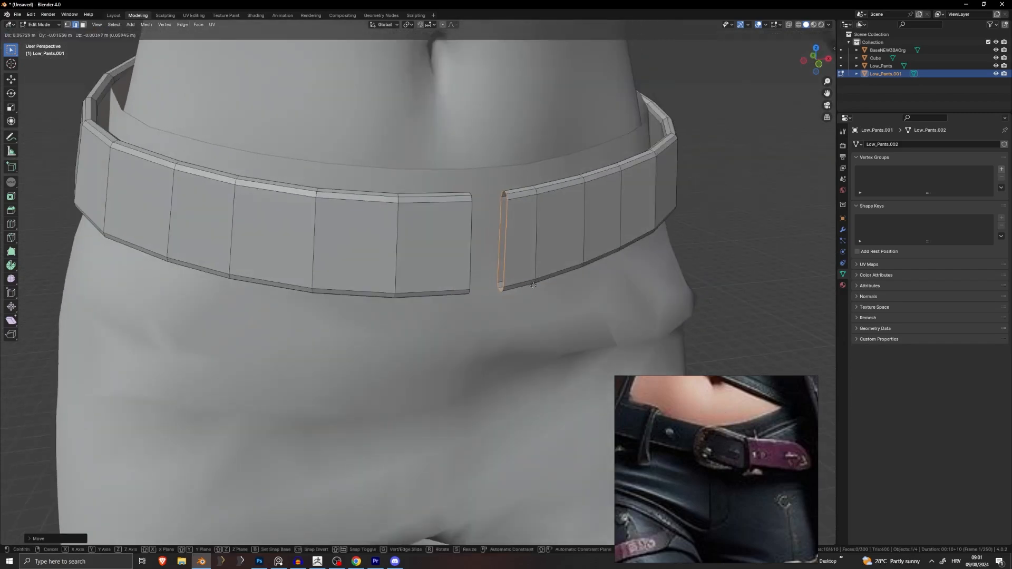
click(535, 285)
Step: Cap the open belt end by filling faces between its edges, including the corner triangle
middle_drag(516, 233, 464, 219)
click(537, 198)
scroll(498, 229, up, 3)
shift+click(458, 219)
key(f)
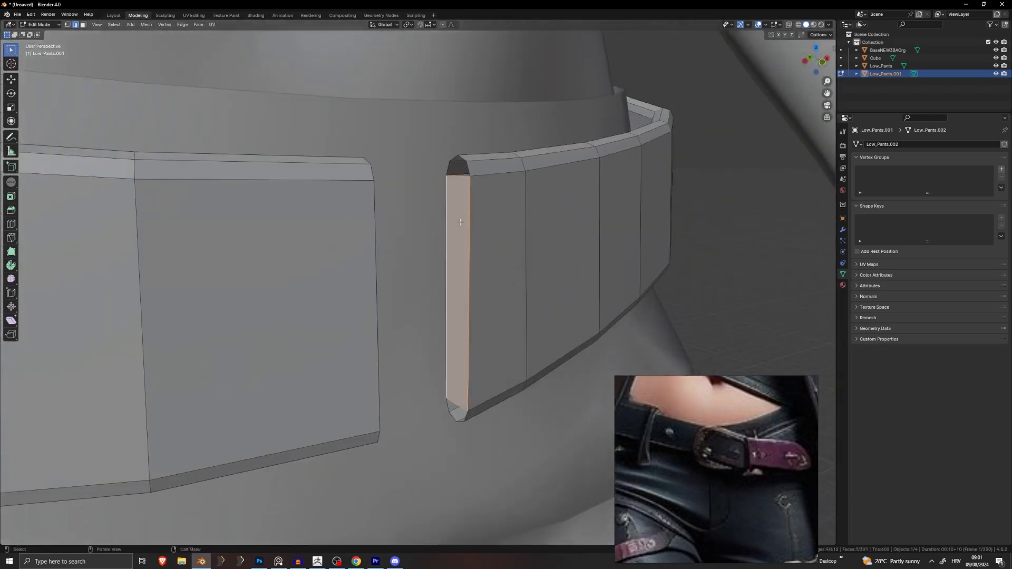
click(473, 168)
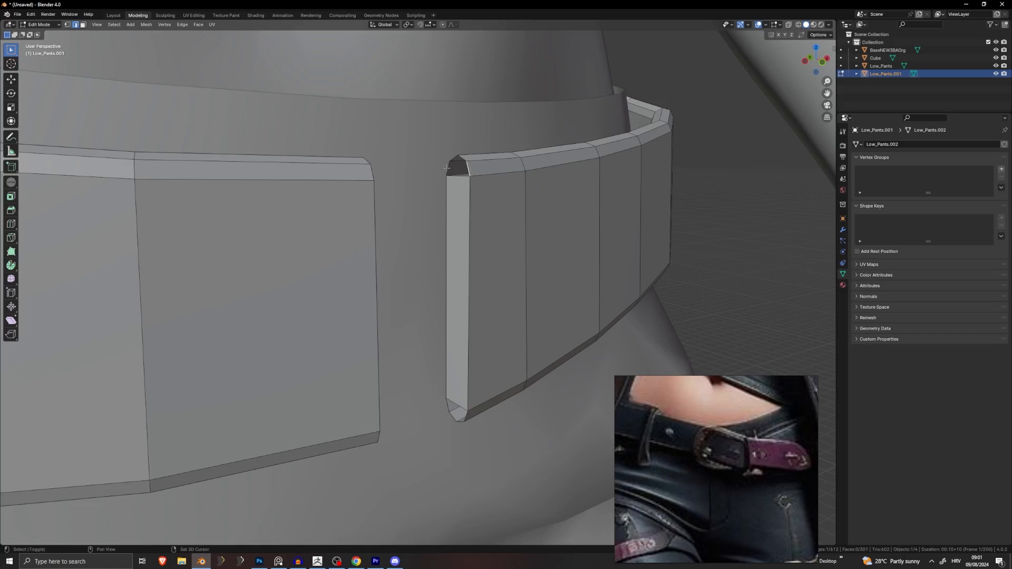
shift+click(450, 170)
key(f)
click(463, 159)
shift+click(453, 159)
key(f)
click(466, 416)
shift+click(450, 404)
key(f)
middle_drag(486, 375, 506, 274)
click(484, 349)
shift+click(475, 346)
key(f)
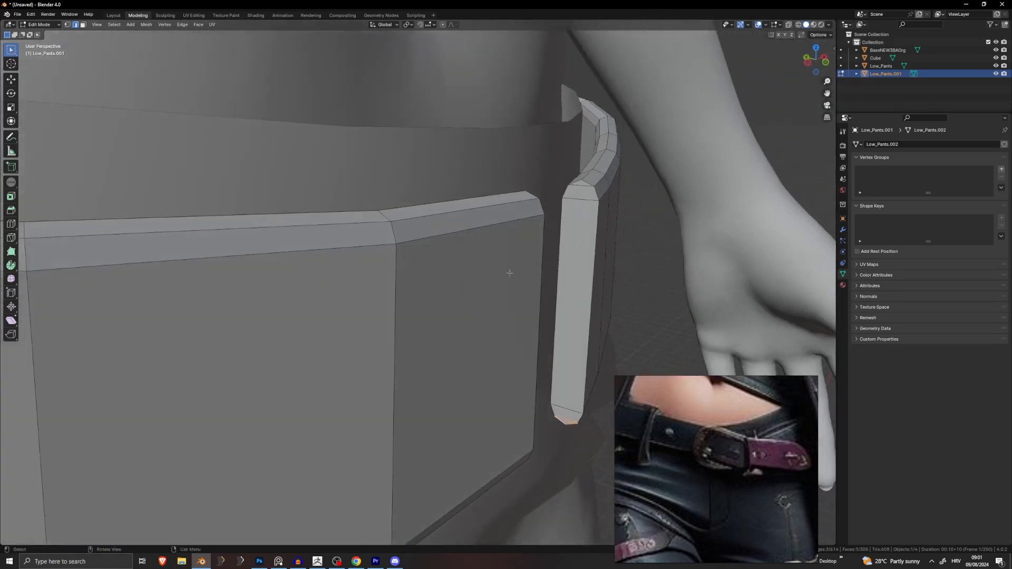
Step: Shift the belt's end edge loop to set the gap between the two ends
click(613, 272)
scroll(613, 273, down, 4)
middle_drag(613, 273, 539, 270)
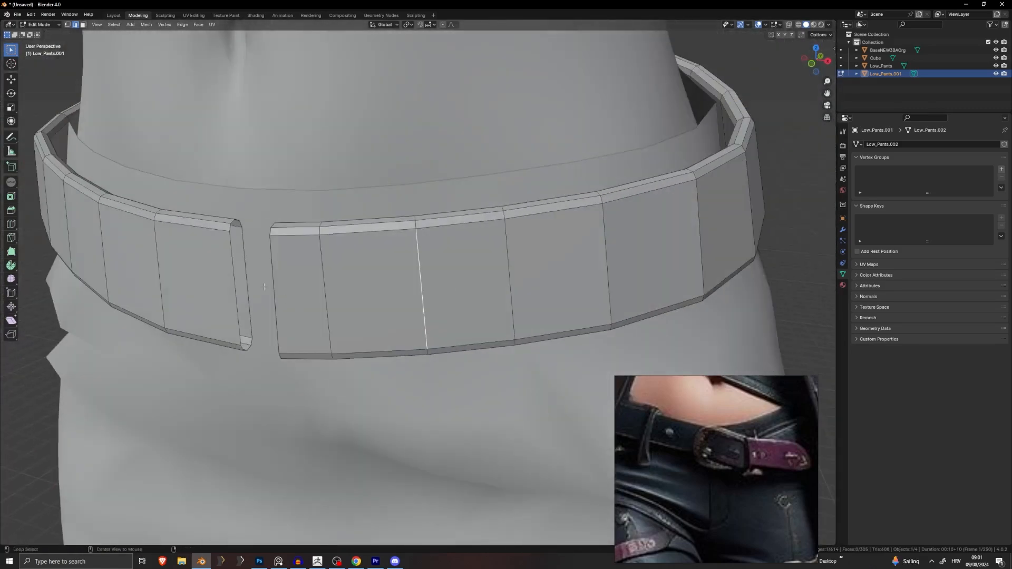
alt+click(251, 283)
middle_drag(264, 281, 346, 293)
key(g)
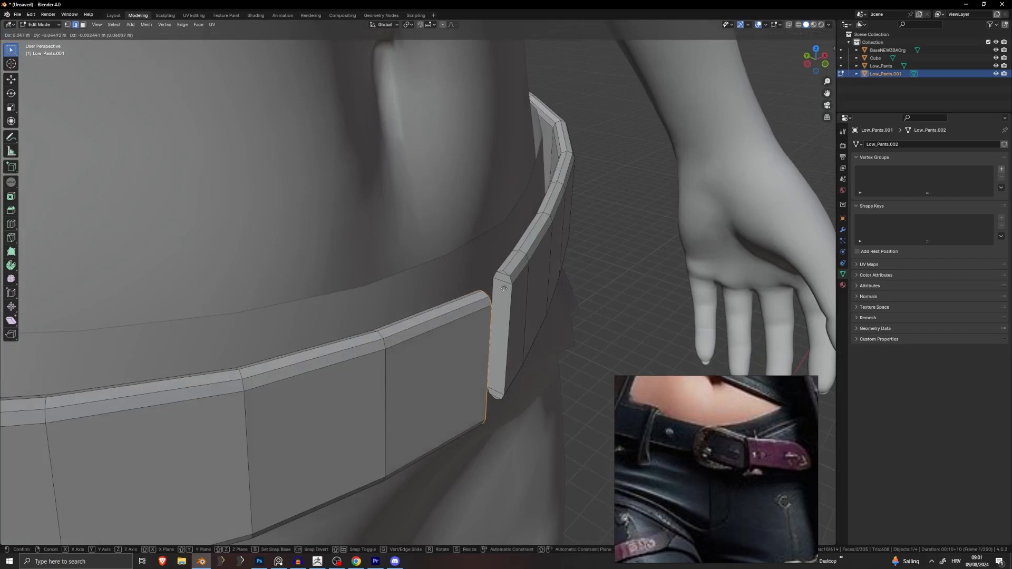
click(508, 286)
middle_drag(507, 285, 338, 258)
key(g)
click(389, 261)
key(g)
click(331, 260)
middle_drag(245, 229, 347, 205)
Step: Leave the belt's Edit Mode, hide the body mesh and frame the pants from the front
key(Tab)
scroll(361, 283, down, 4)
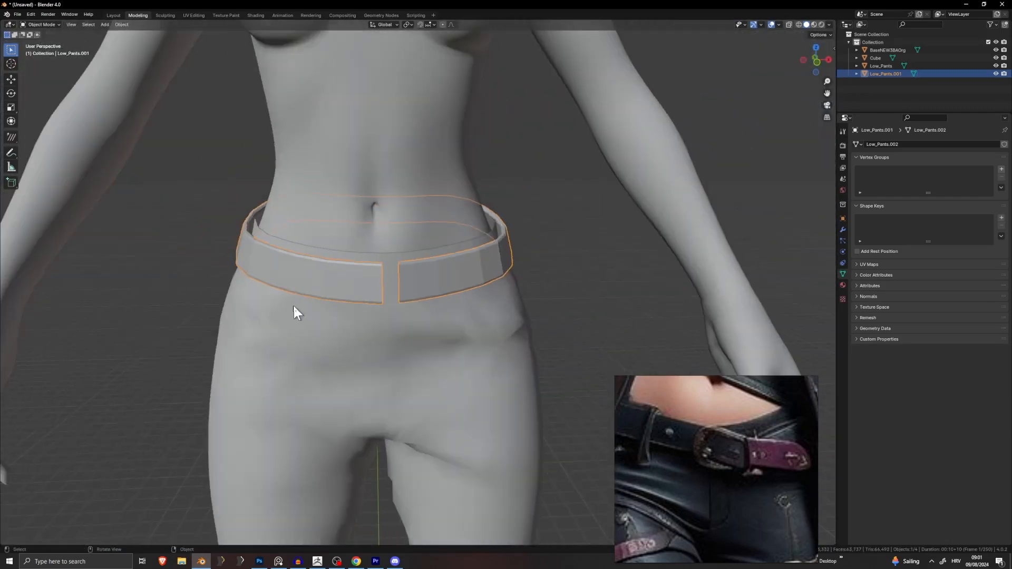
scroll(561, 273, down, 3)
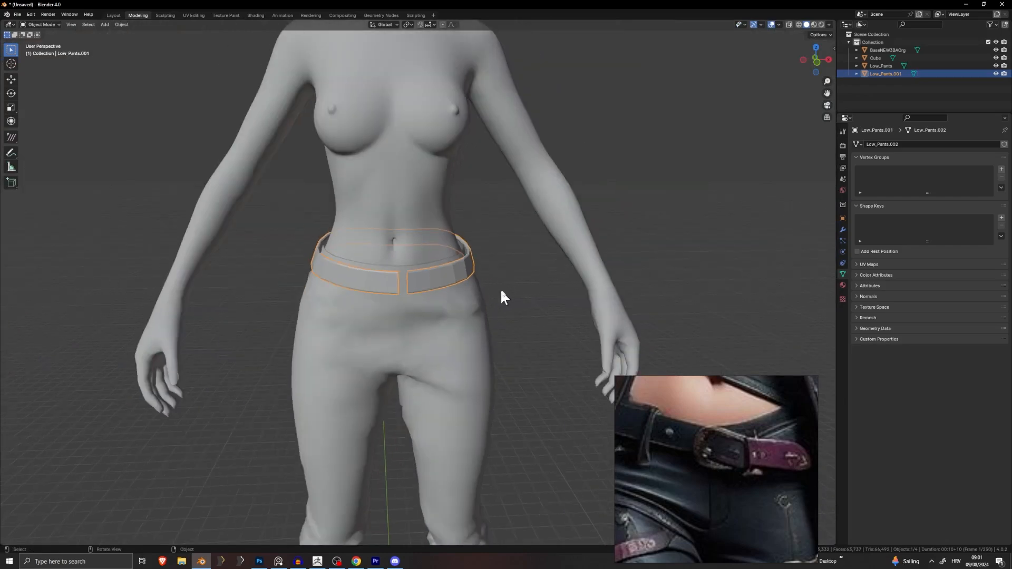
click(501, 289)
scroll(502, 333, down, 1)
shift+middle_drag(502, 332, 522, 162)
click(437, 72)
key(h)
middle_drag(437, 79, 541, 192)
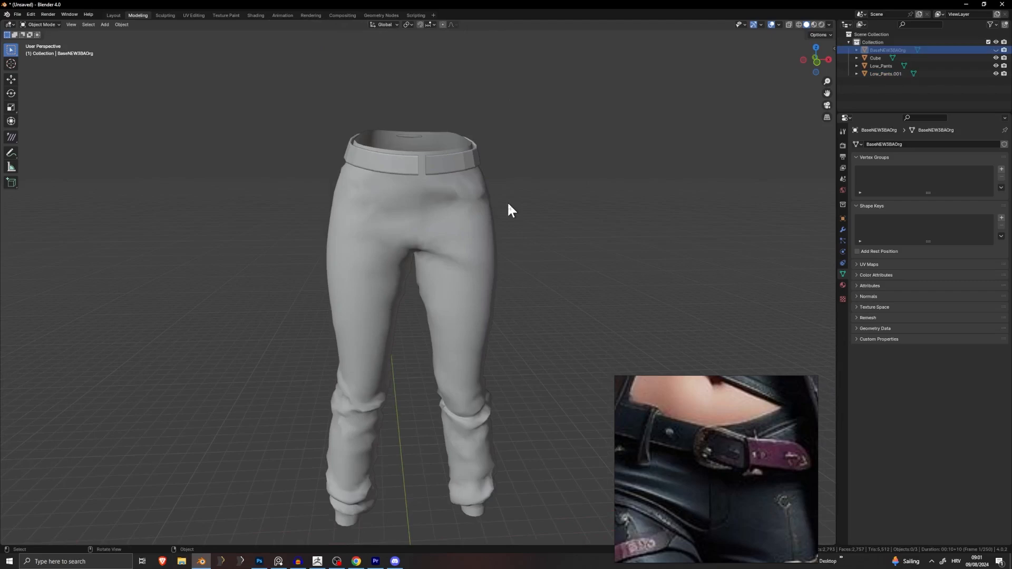
shift+middle_drag(505, 332, 436, 293)
Step: Add a plane rotated 90° on X so it stands upright, viewed from the front
key(shift+a)
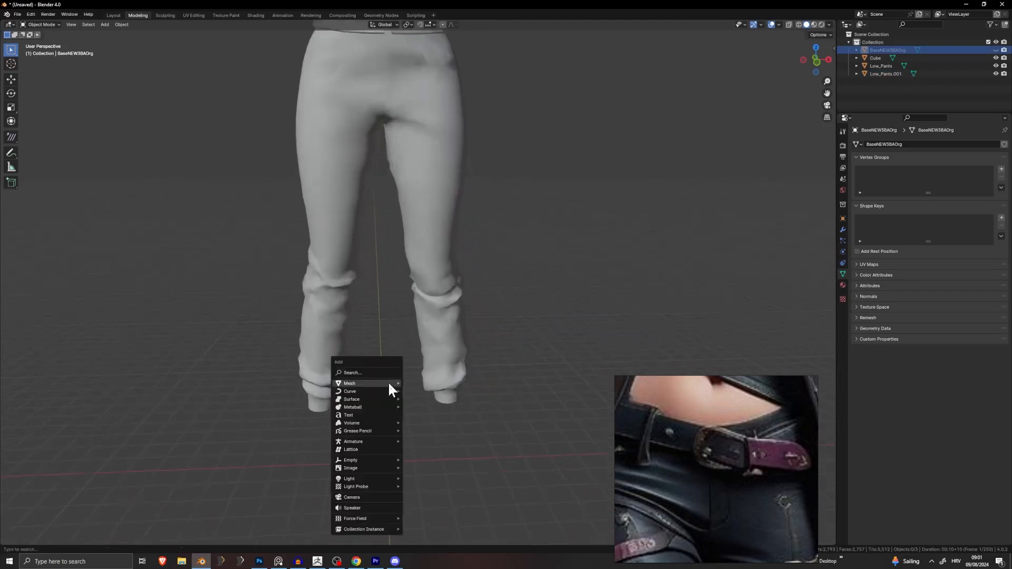
mouse_move(388, 381)
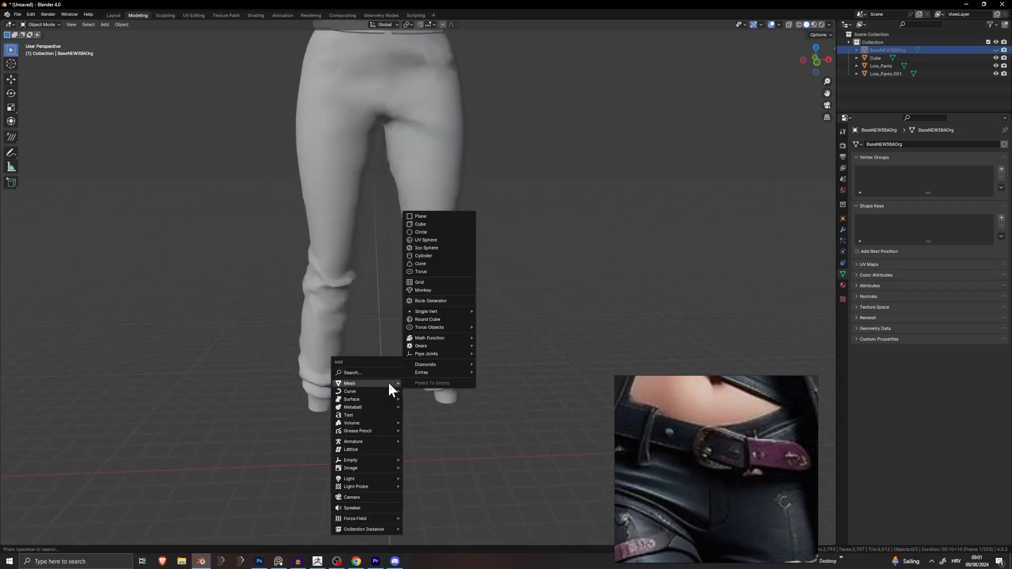
click(417, 216)
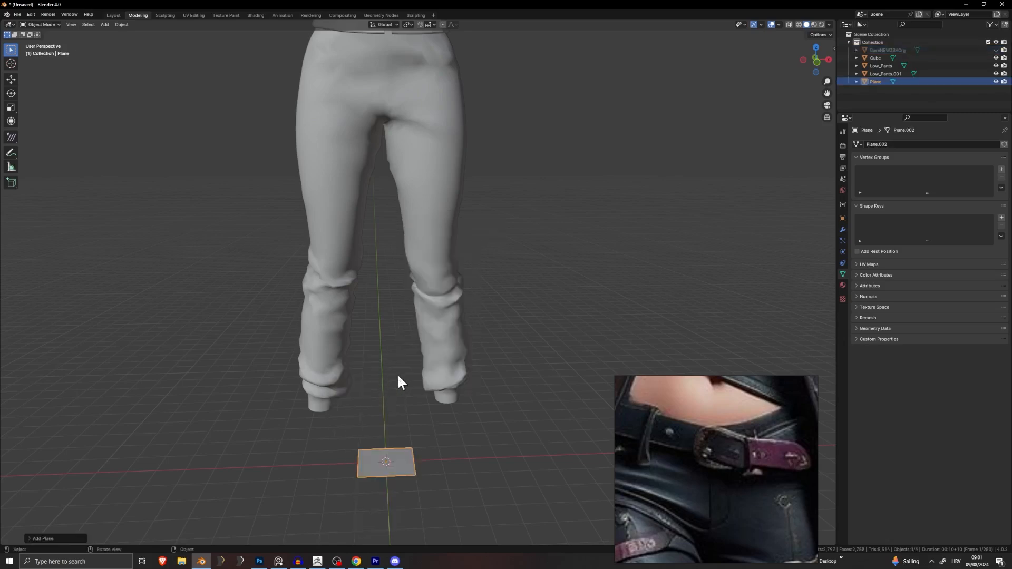
text(rx90)
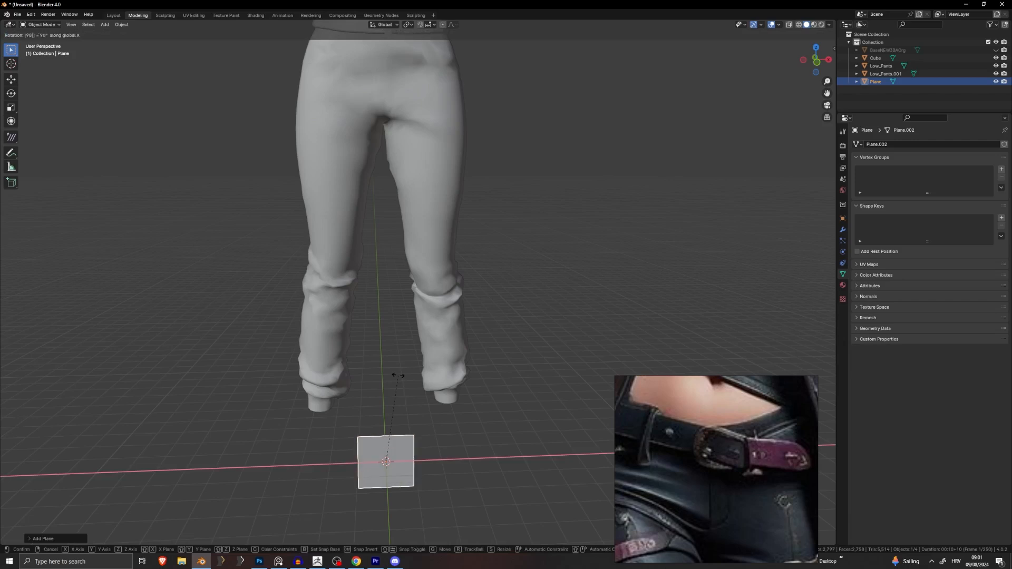
key(Return)
middle_drag(423, 368, 391, 458)
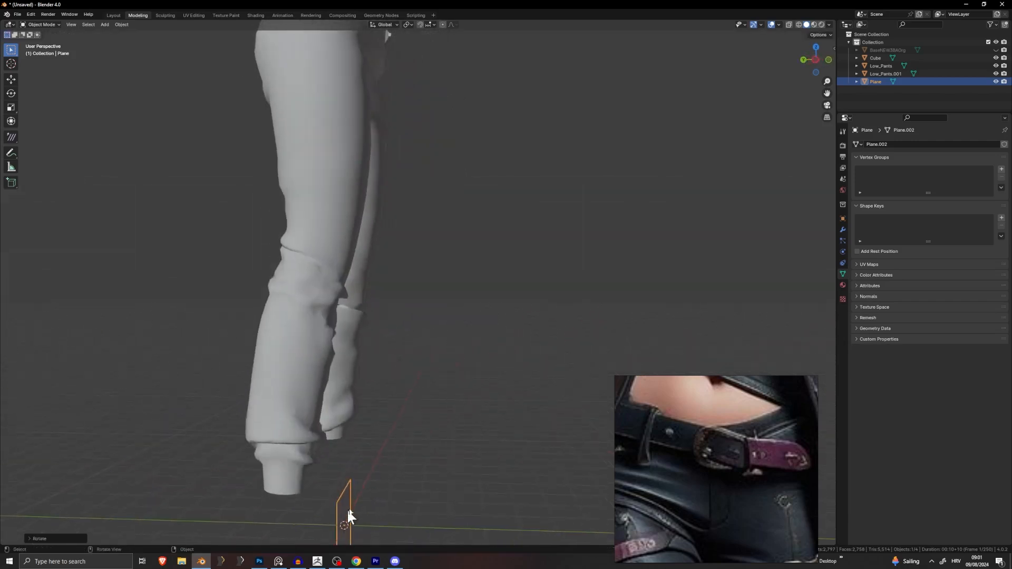
key(KP_1)
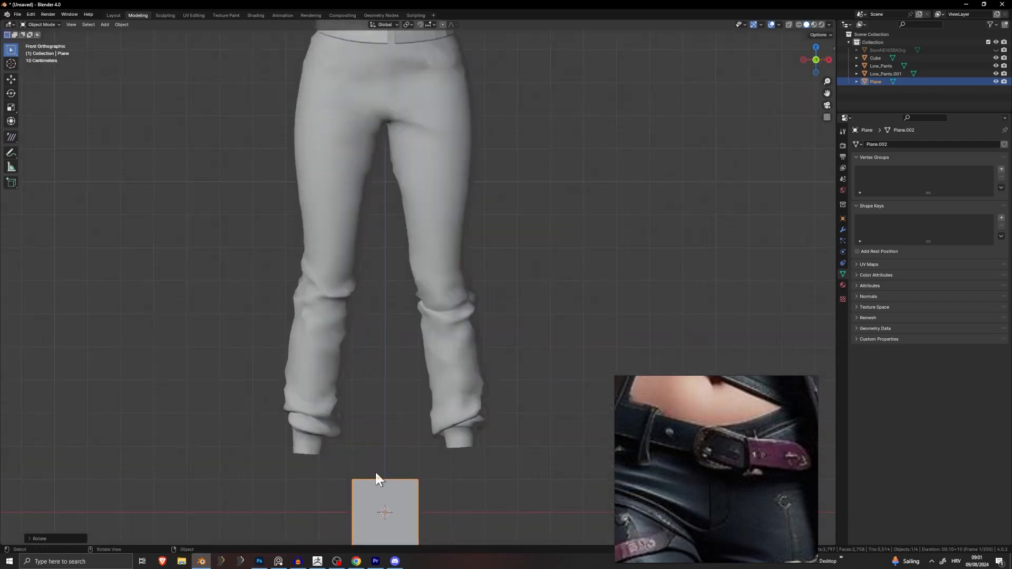
Step: Raise the plane along Z to the height of the front waistband
key(g)
key(z)
click(395, 43)
shift+middle_drag(400, 93, 403, 220)
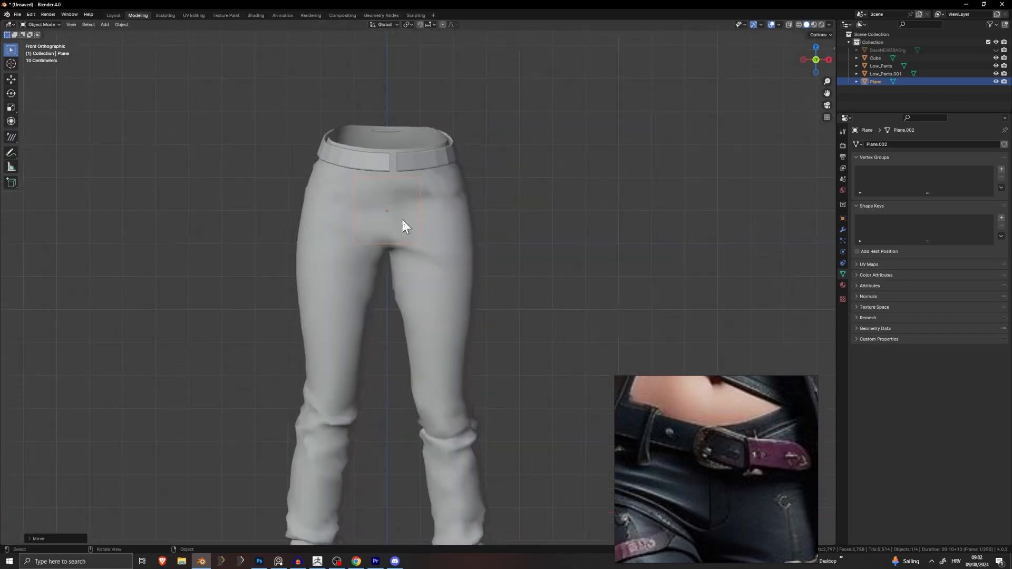
key(g)
key(z)
click(415, 170)
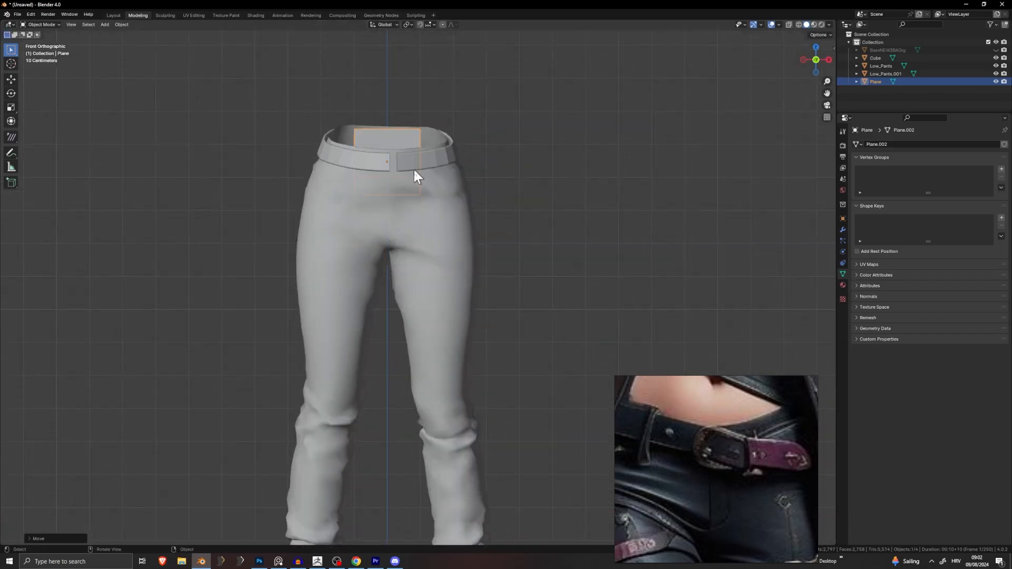
Step: Move the plane along Y in front of the belt gap and check it from front and side
middle_drag(475, 150, 425, 151)
key(g)
key(y)
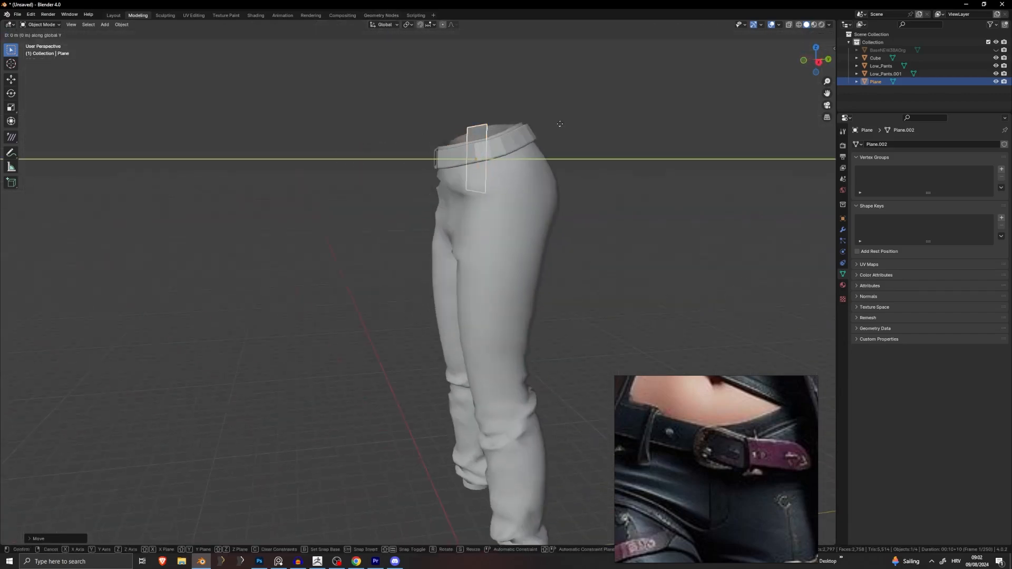
click(500, 138)
key(KP_1)
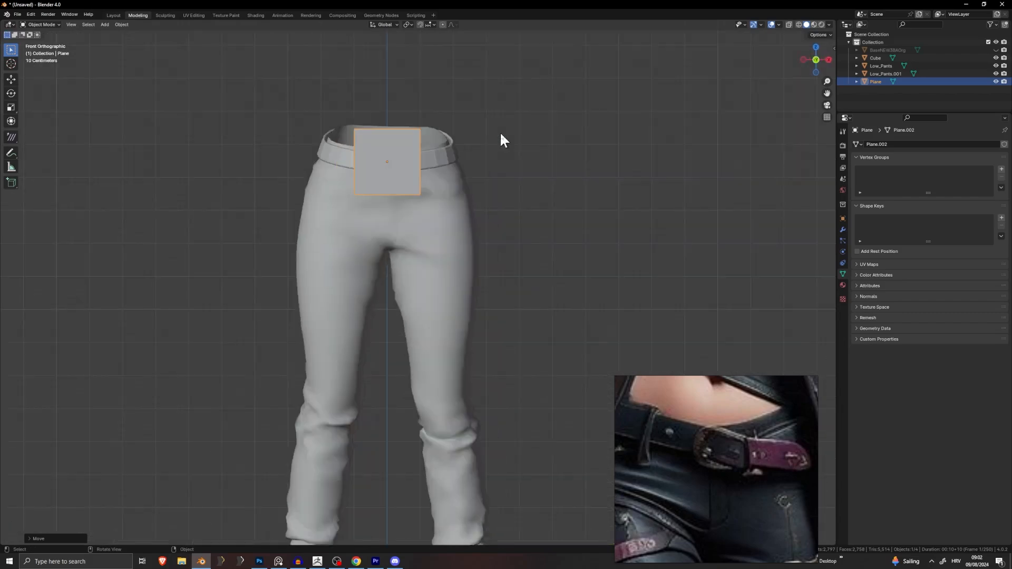
click(479, 197)
middle_drag(615, 235, 542, 237)
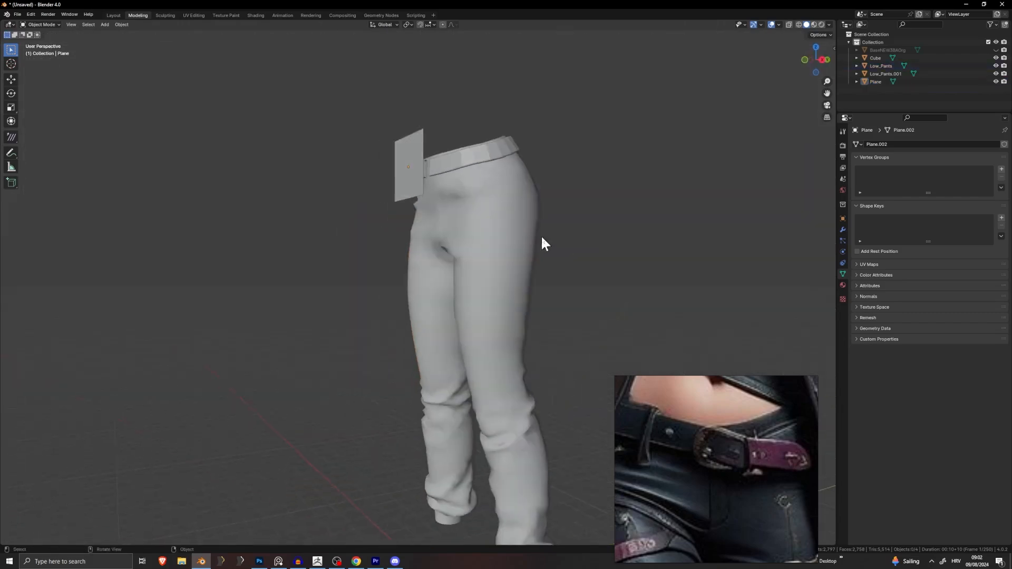
key(KP_3)
key(KP_1)
key(KP_2)
key(KP_3)
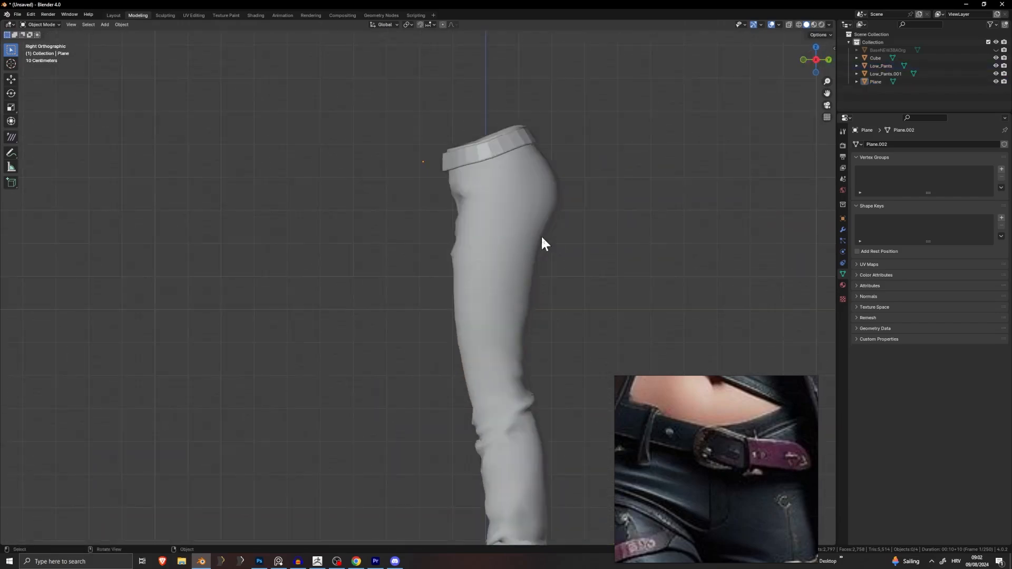
key(KP_1)
ctrl+middle_drag(464, 174, 463, 146)
scroll(522, 258, down, 5)
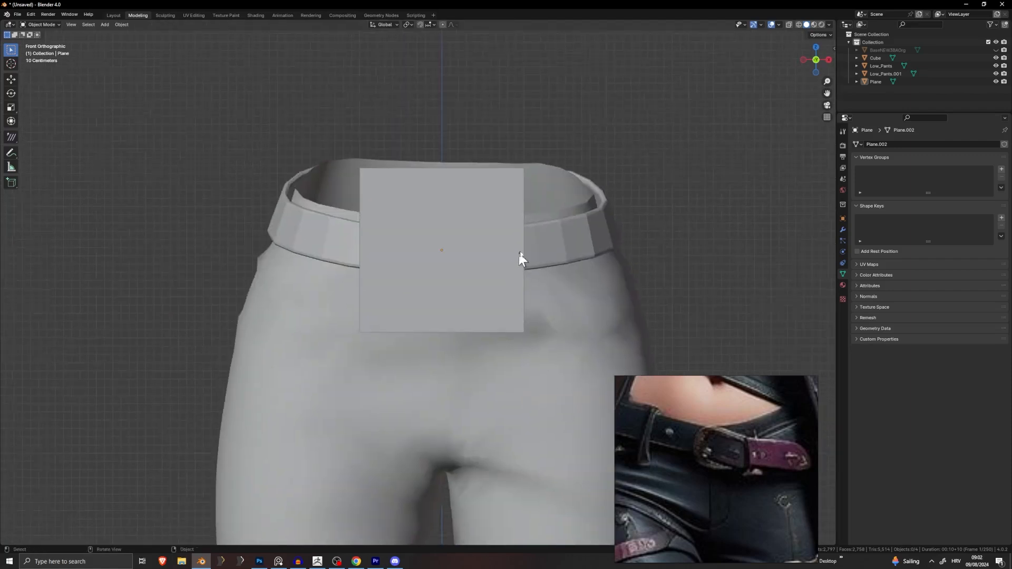
scroll(594, 232, up, 1)
Step: Apply Shade Smooth to the pants, then enter Edit Mode on the plane
click(594, 232)
right_click(594, 232)
click(599, 235)
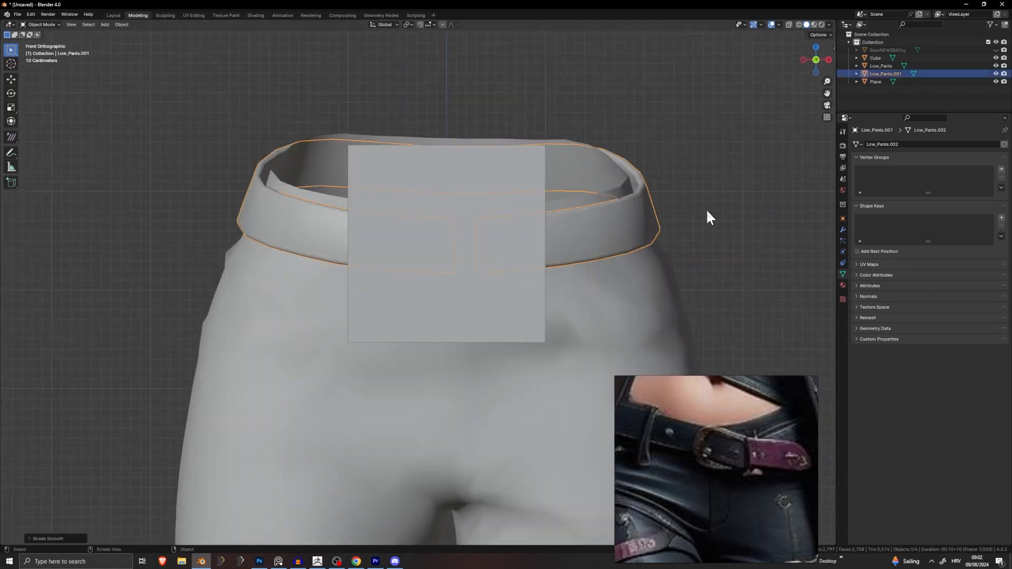
click(464, 267)
key(Tab)
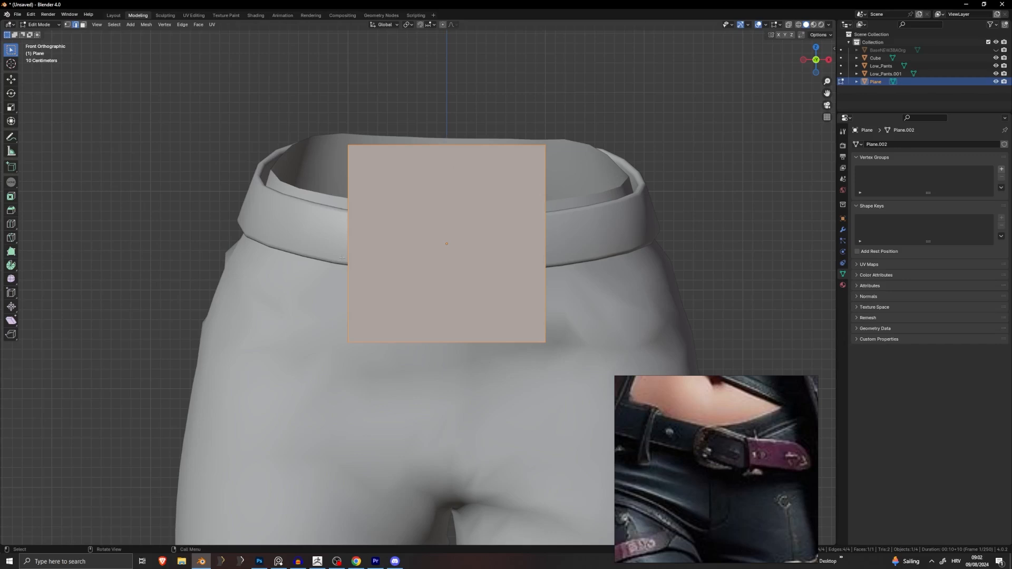
Step: Add a centred loop cut across the plane's middle in front view
middle_drag(343, 258, 404, 253)
middle_drag(319, 240, 484, 266)
click(343, 238)
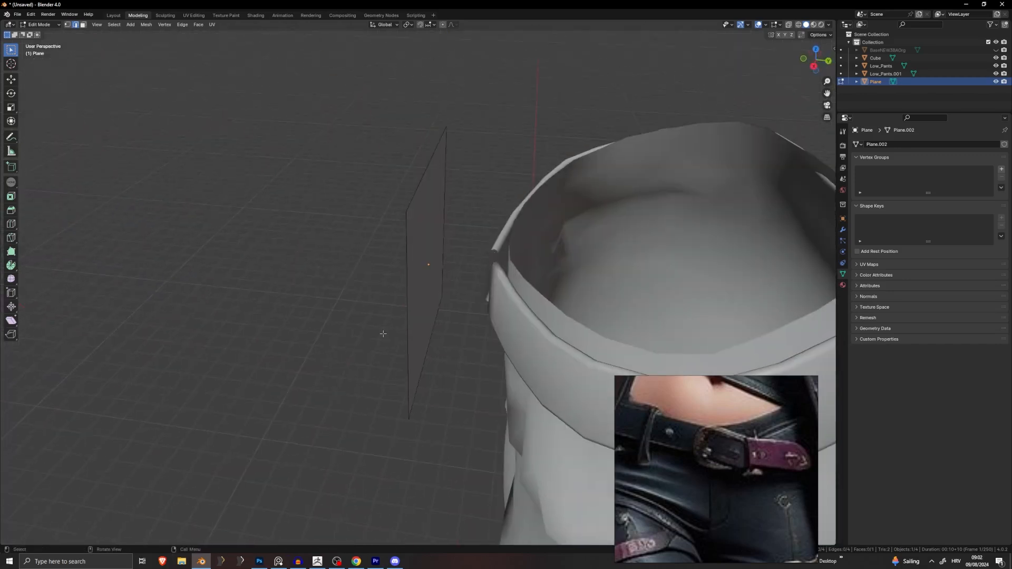
middle_drag(384, 334, 455, 313)
key(KP_1)
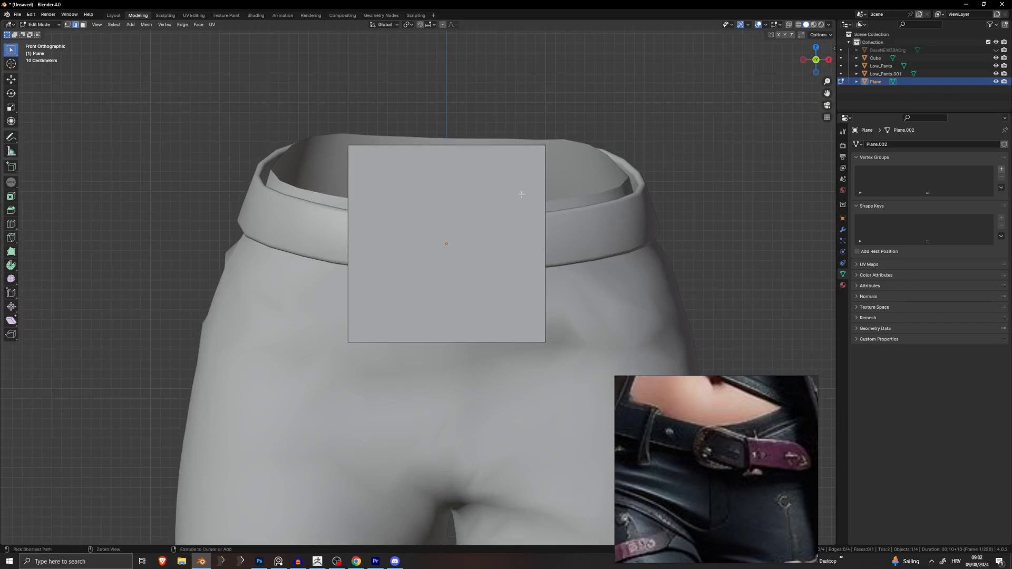
key(ctrl+r)
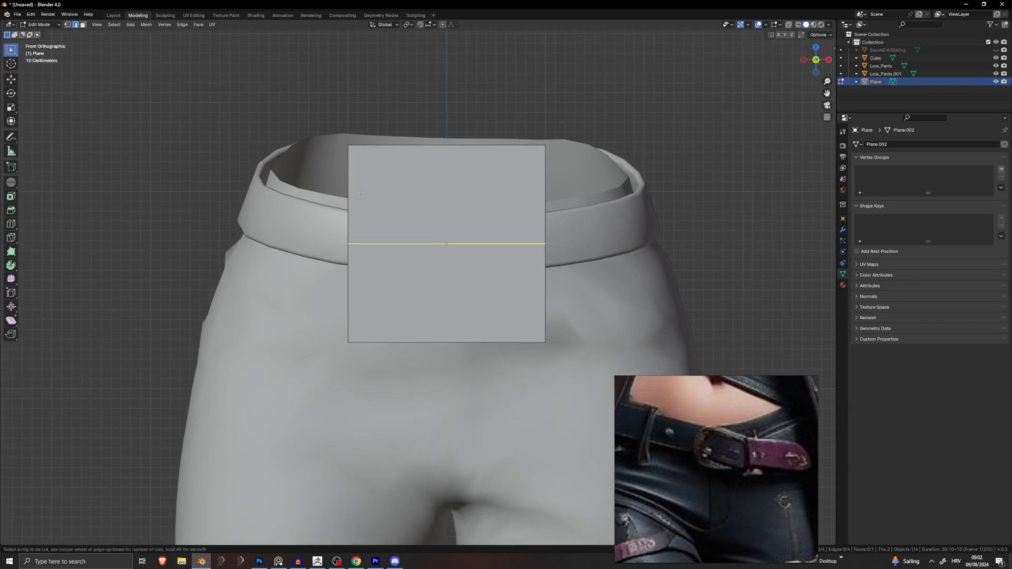
scroll(344, 220, up, 1)
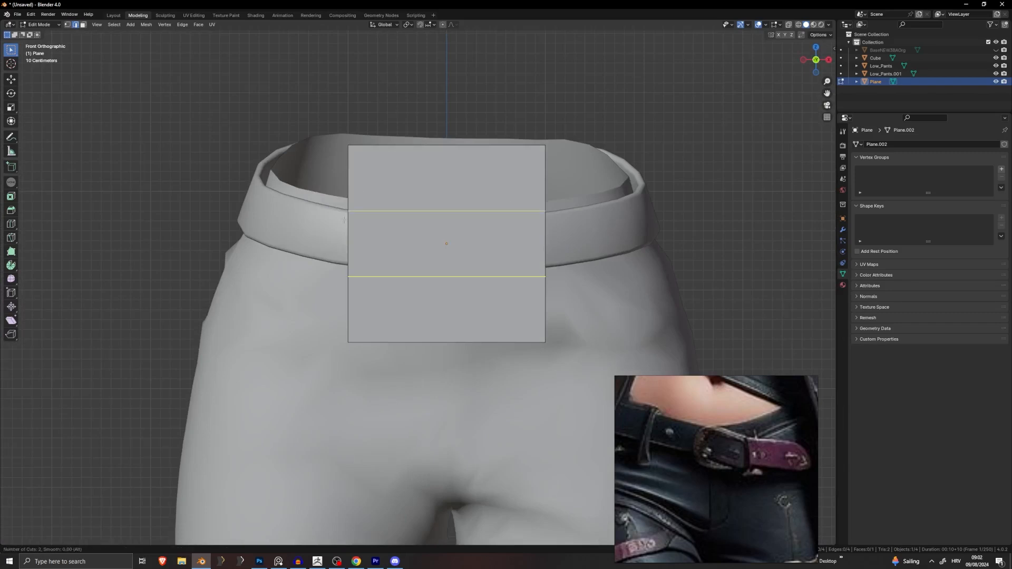
scroll(348, 217, down, 1)
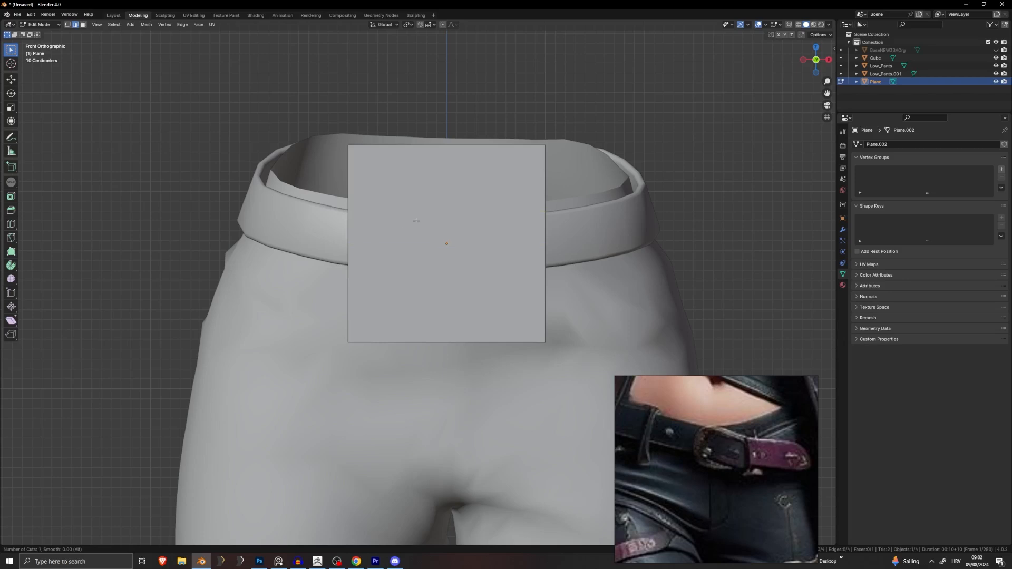
key(Escape)
key(ctrl+r)
click(538, 234)
right_click(450, 169)
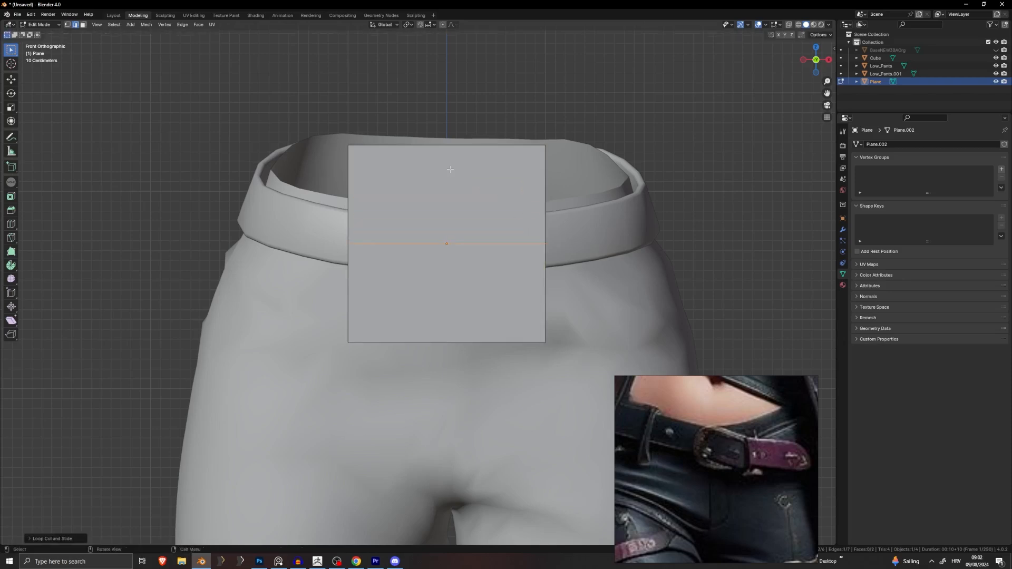
Step: Delete the plane's lower face in face select mode and return to Object Mode
click(83, 24)
click(435, 256)
key(x)
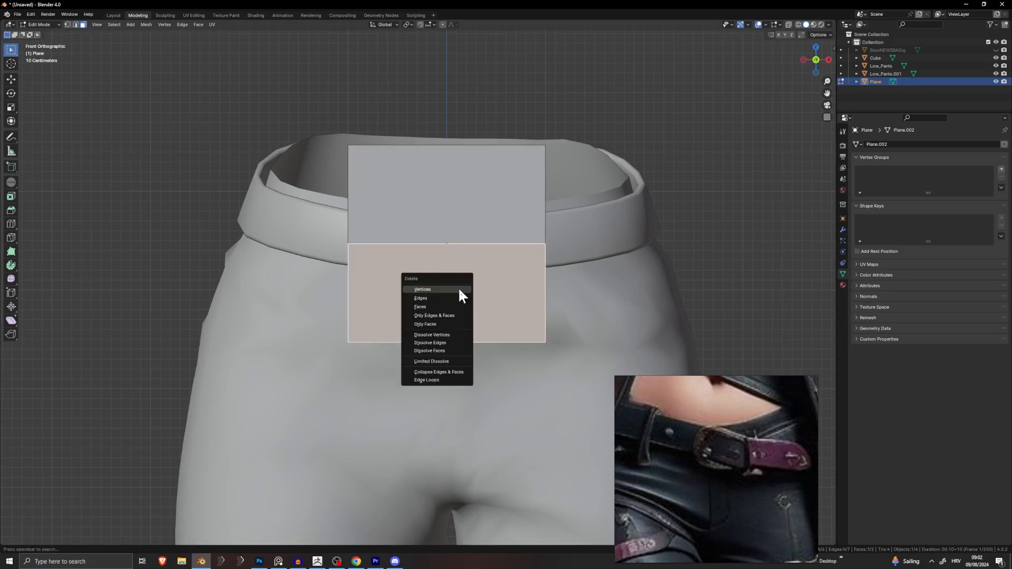
click(438, 303)
key(Tab)
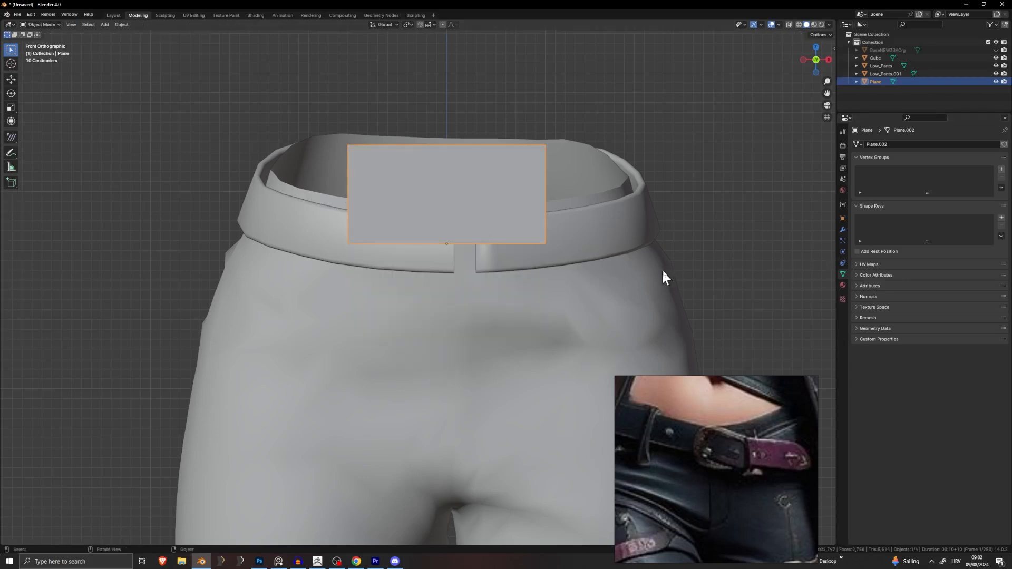
Step: Open the plane's Modifier Properties and browse the Add Modifier and Object menus
click(842, 229)
click(925, 143)
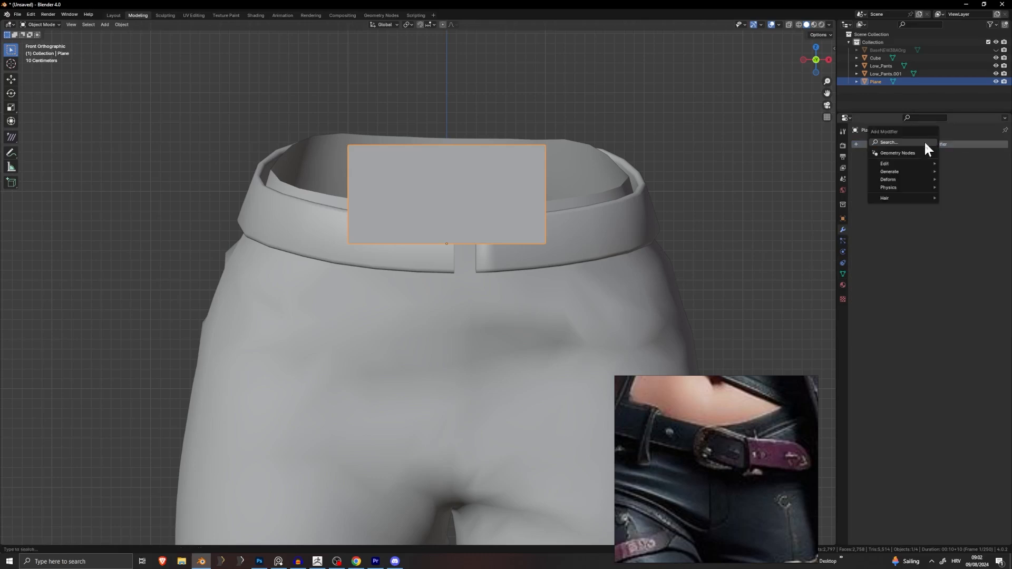
key(Escape)
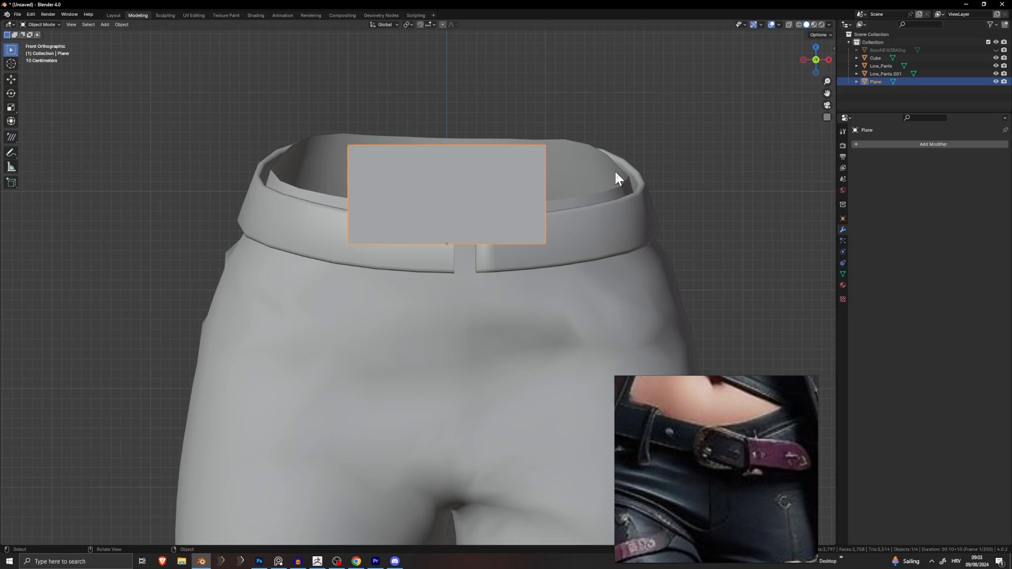
click(122, 25)
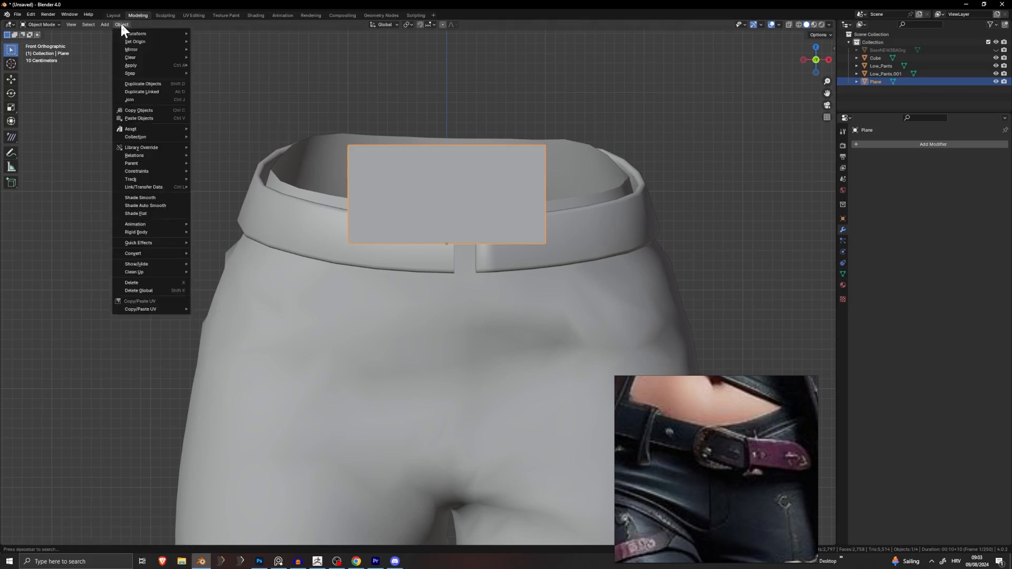
mouse_move(139, 42)
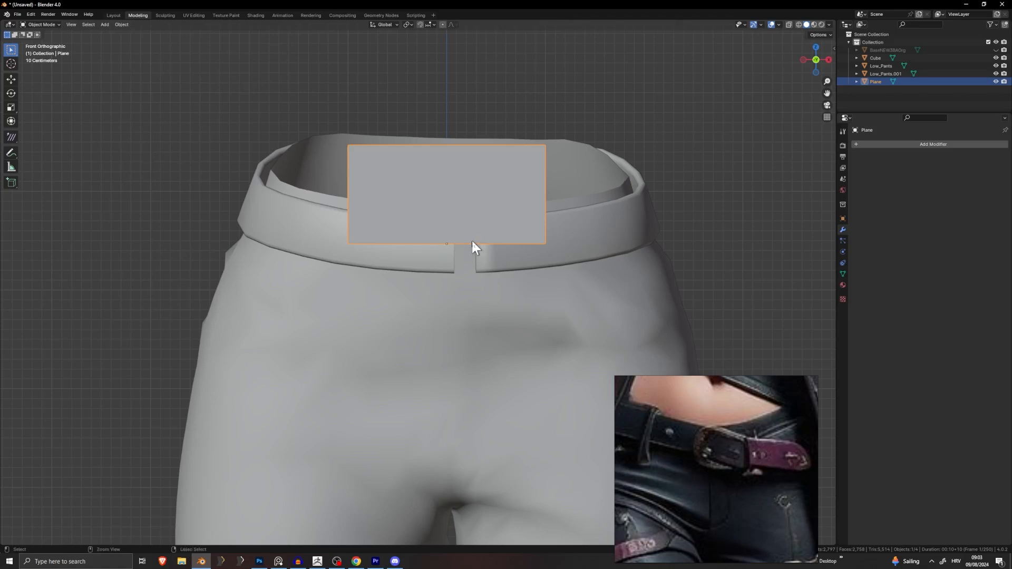
Step: Reveal and delete the plane's lower face again, then add a Mirror modifier
key(Tab)
key(alt+h)
scroll(447, 247, up, 5)
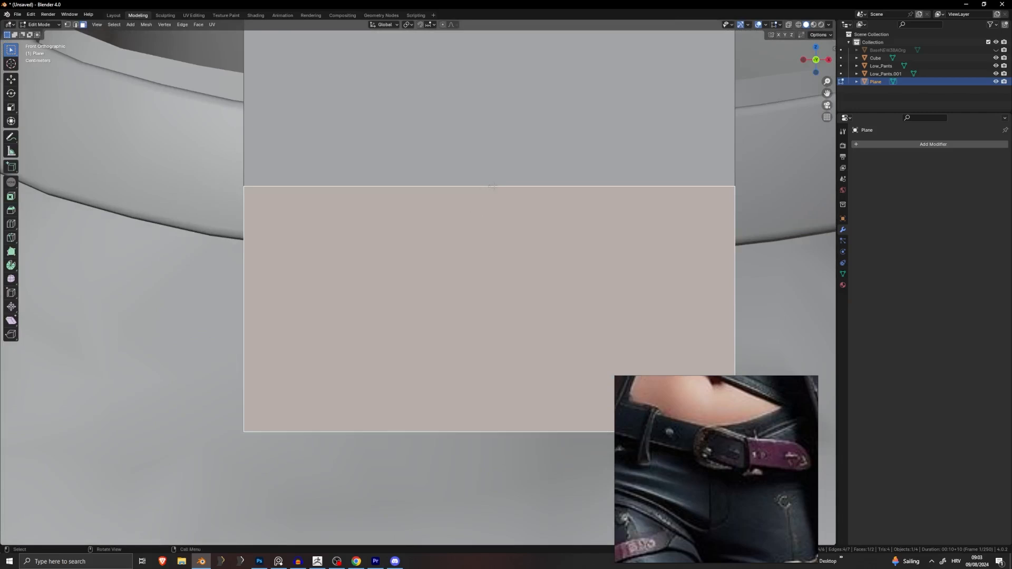
scroll(493, 187, down, 3)
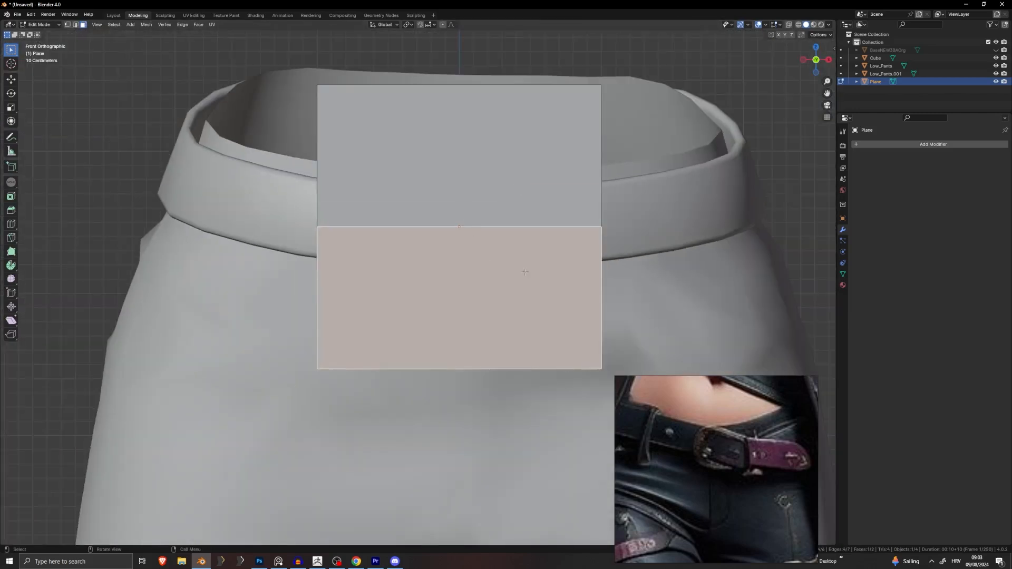
key(x)
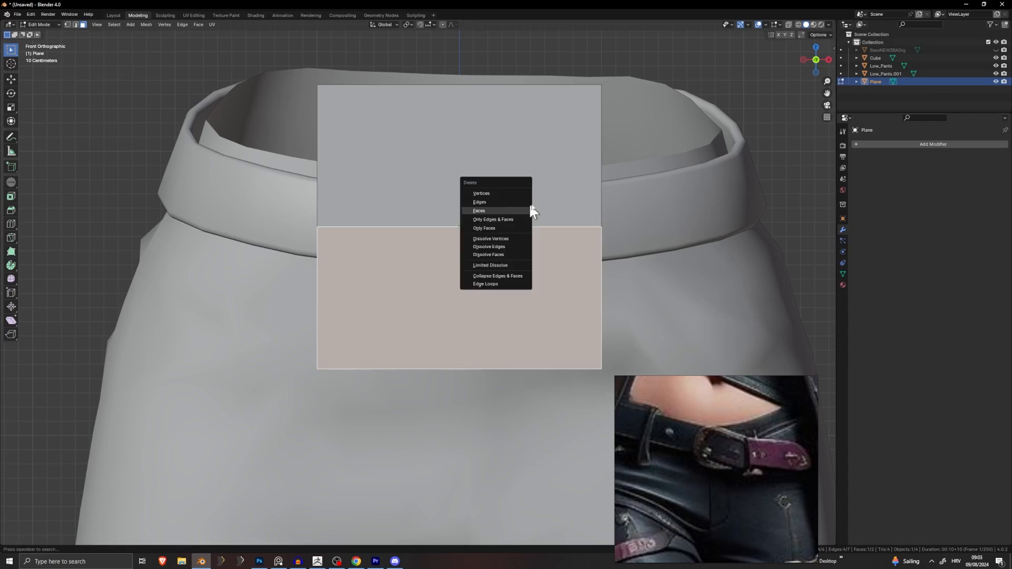
click(491, 210)
scroll(439, 253, down, 3)
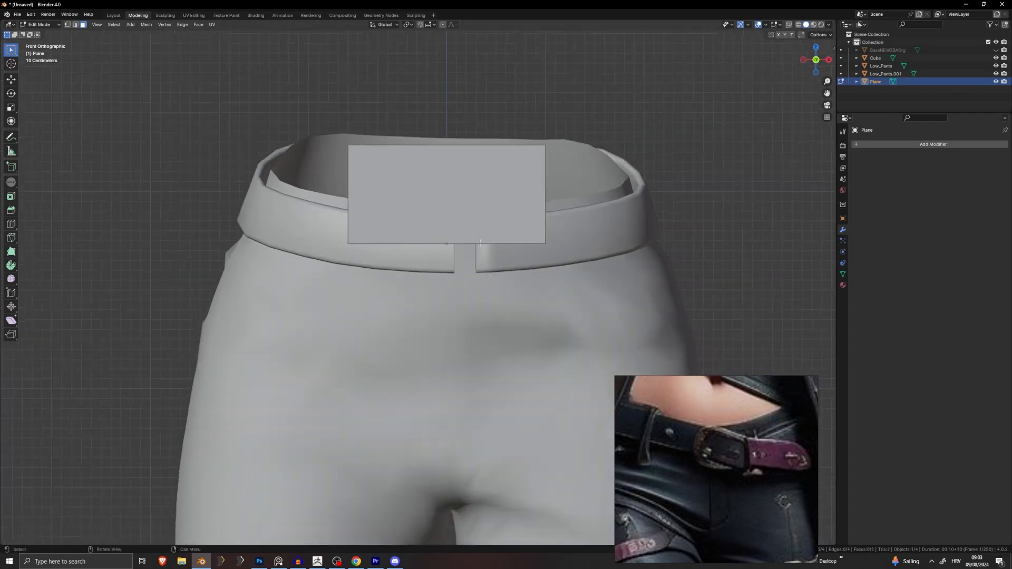
click(910, 145)
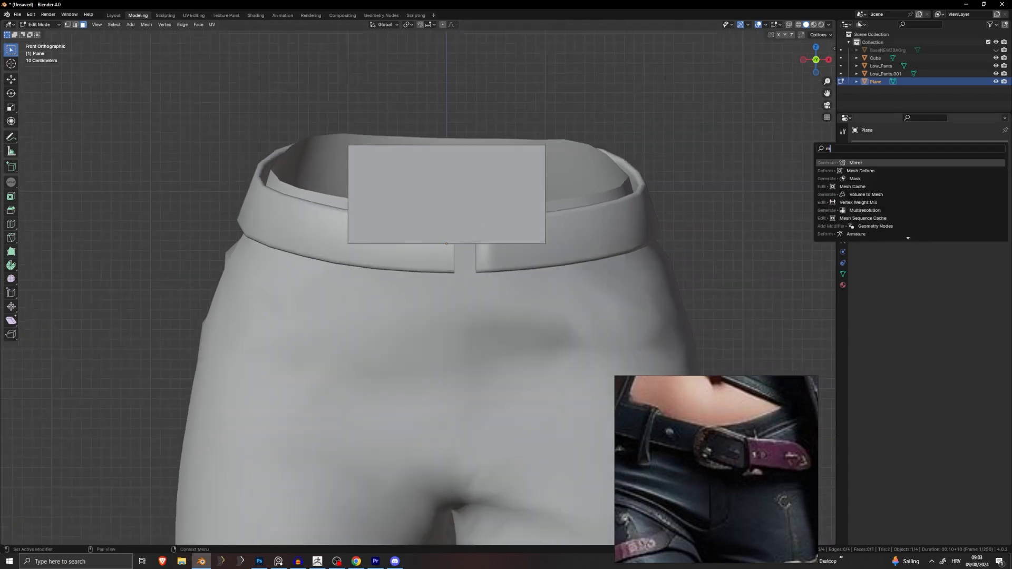
click(878, 159)
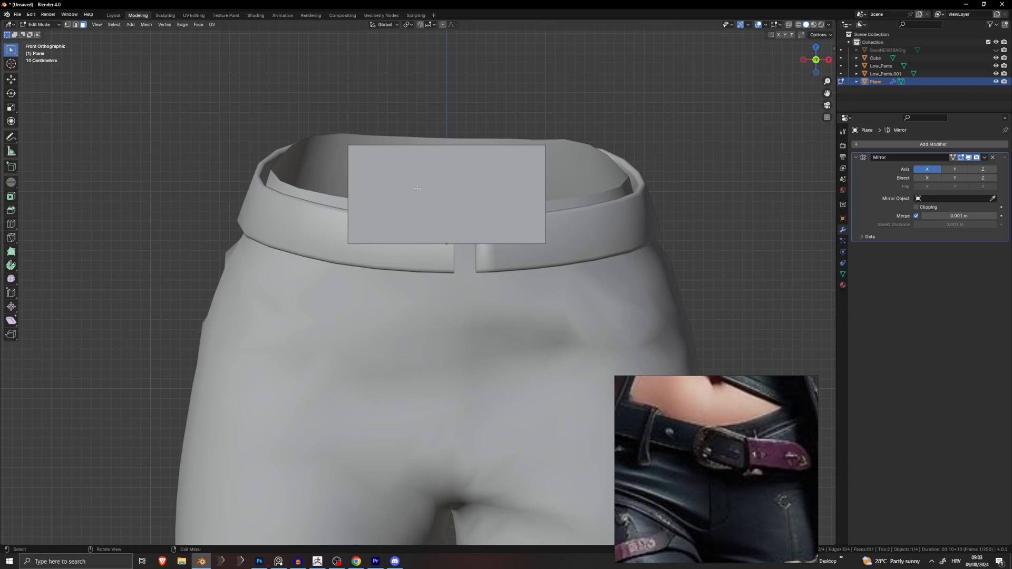
Step: Switch the Mirror modifier to the Y axis and return to edge editing on the plane
click(955, 169)
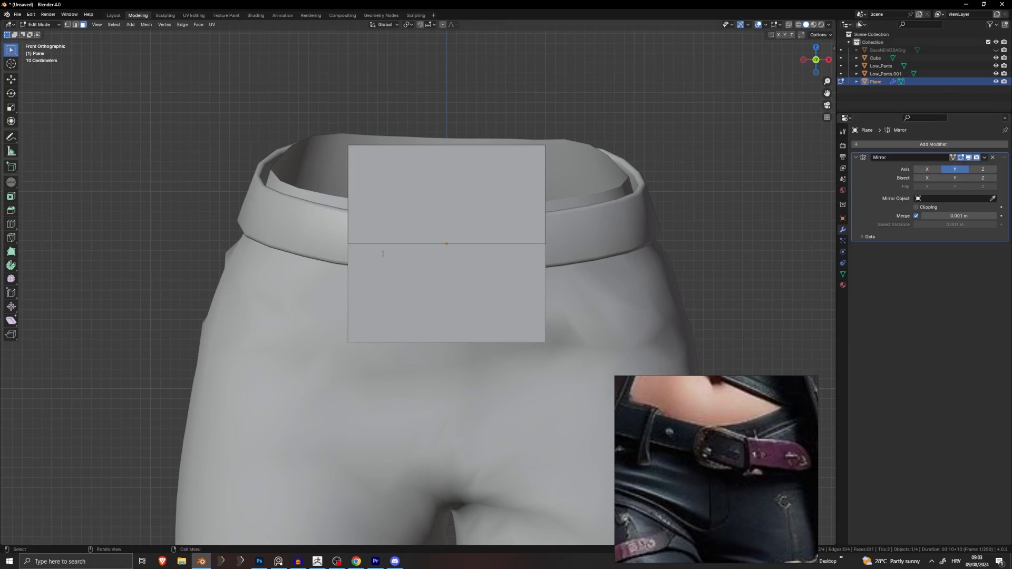
key(Tab)
key(Tab)
click(471, 199)
shift+middle_drag(471, 200, 401, 214)
scroll(480, 250, down, 1)
scroll(480, 250, up, 1)
click(76, 25)
Step: Add two evenly spaced horizontal loop cuts to the plane's upper face
key(ctrl+r)
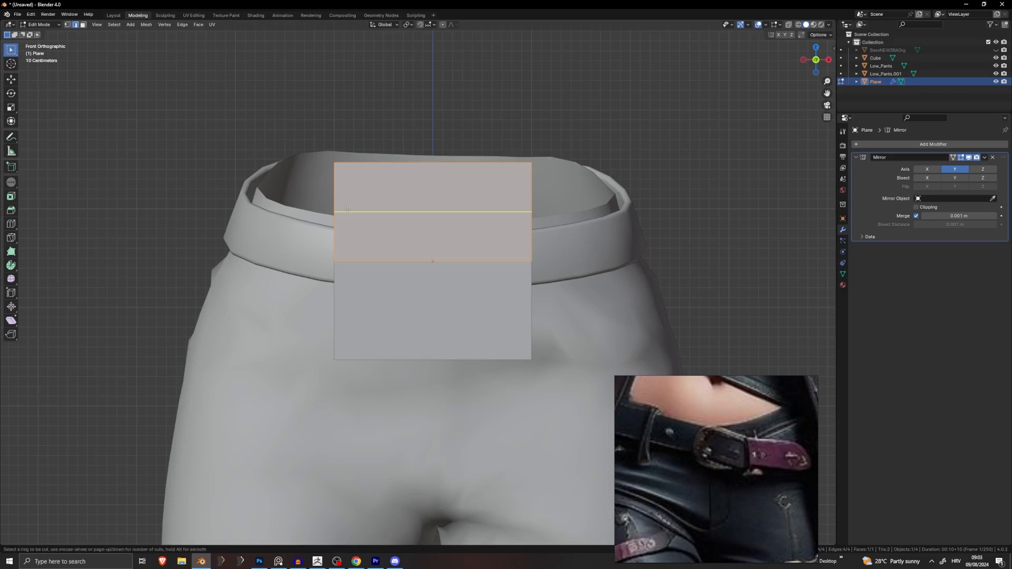
scroll(347, 210, up, 2)
scroll(348, 210, up, 1)
scroll(347, 210, down, 2)
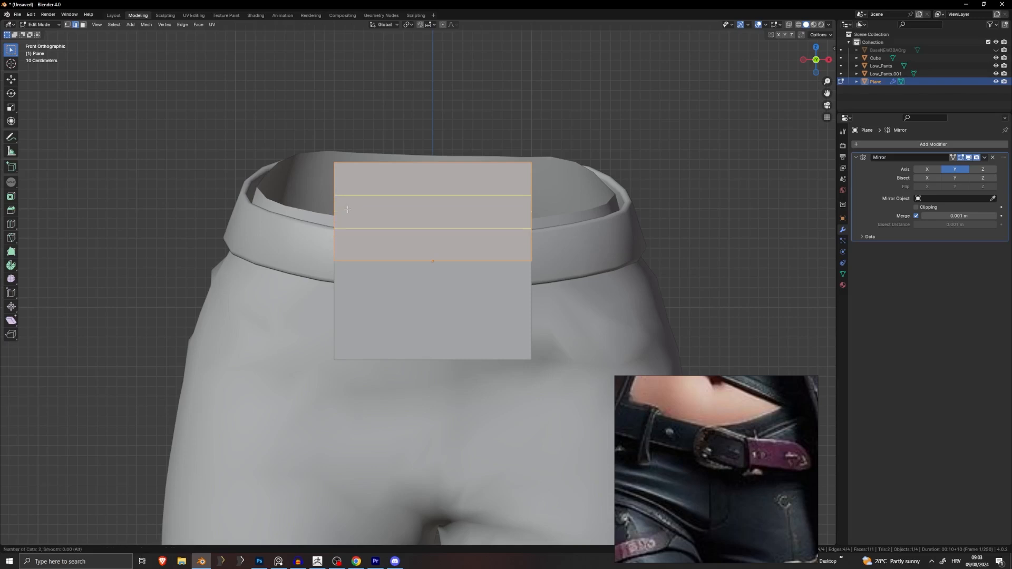
click(348, 210)
right_click(345, 185)
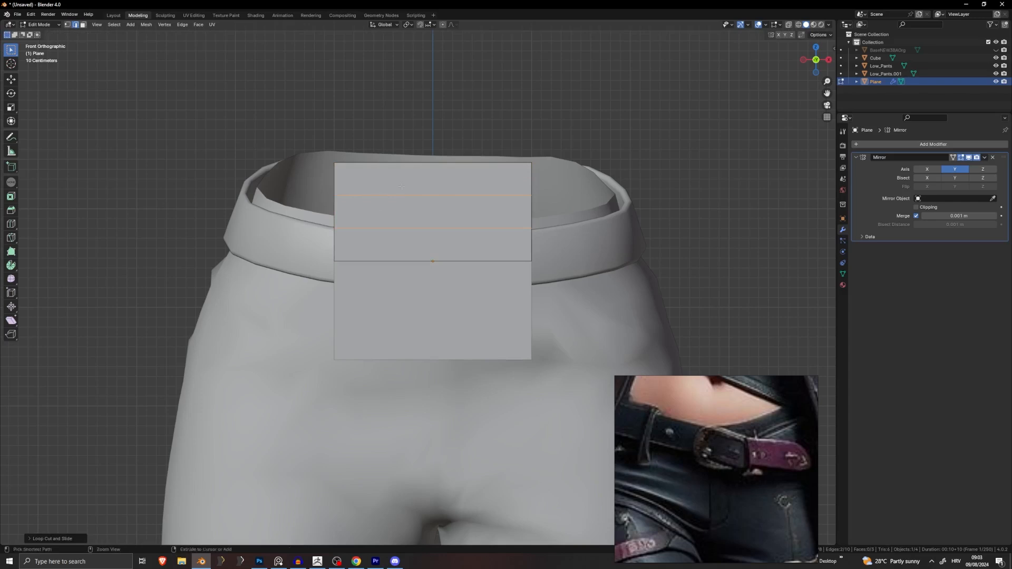
Step: Add a vertical loop cut through the centre and two more on the left half
key(ctrl+r)
scroll(396, 164, up, 1)
scroll(396, 163, up, 1)
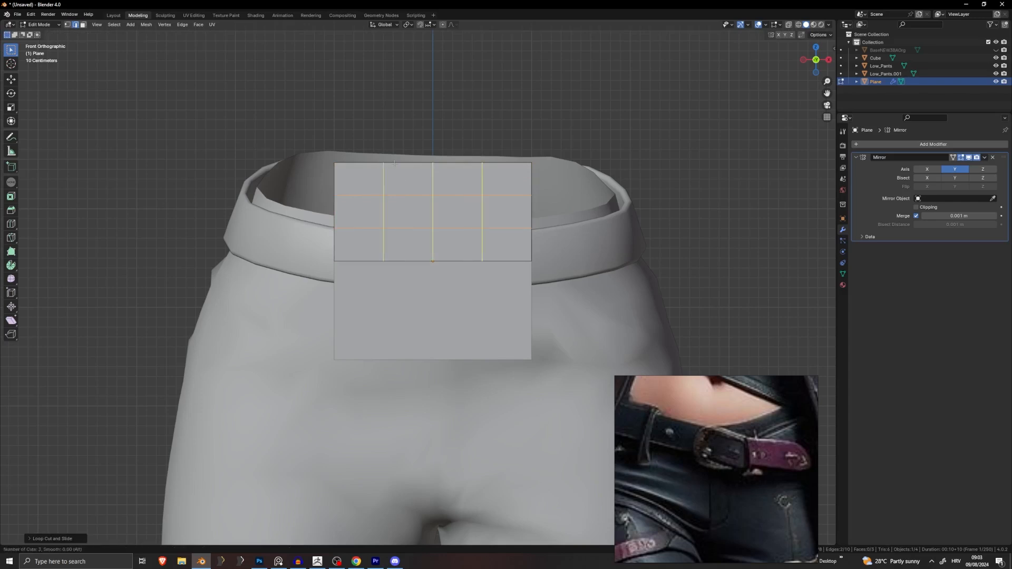
scroll(395, 163, down, 1)
scroll(395, 163, up, 1)
scroll(395, 163, down, 2)
click(394, 164)
right_click(390, 120)
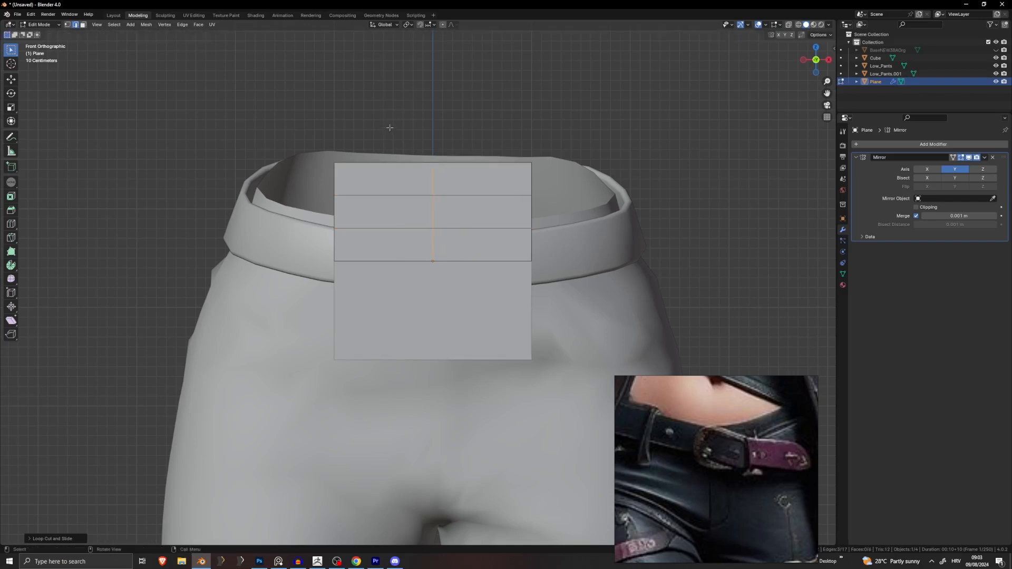
key(ctrl+r)
scroll(385, 170, up, 1)
click(385, 170)
right_click(384, 169)
Step: Select the top-left corner vertex, enable proportional editing, inspect falloff types, then exit Edit Mode
click(67, 25)
click(346, 159)
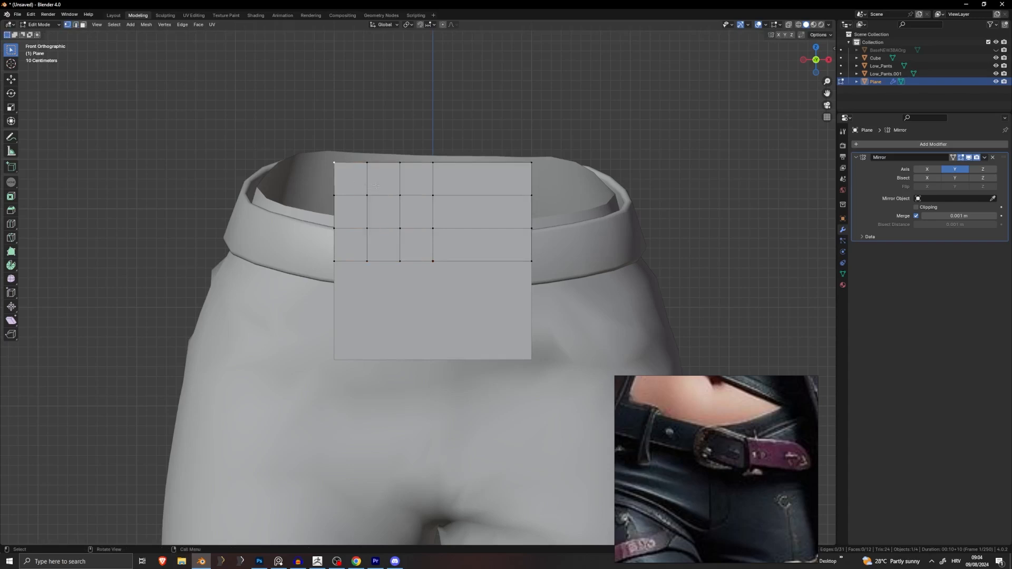
key(o)
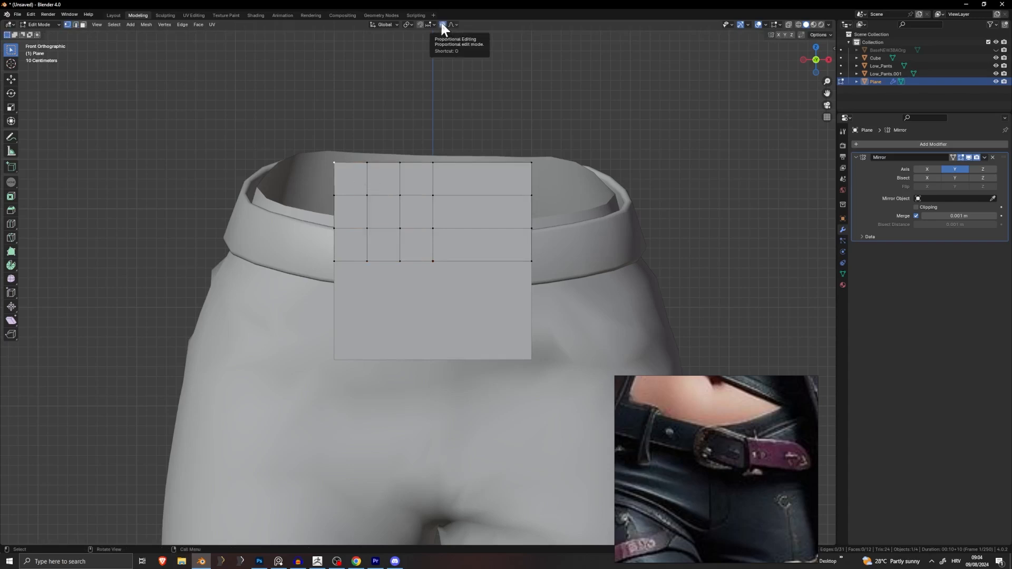
key(g)
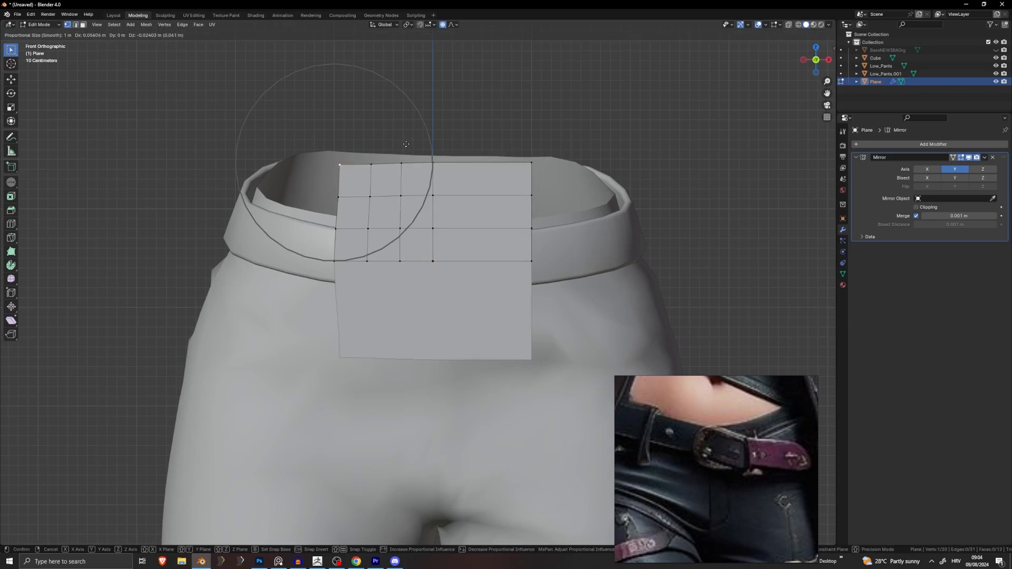
right_click(406, 144)
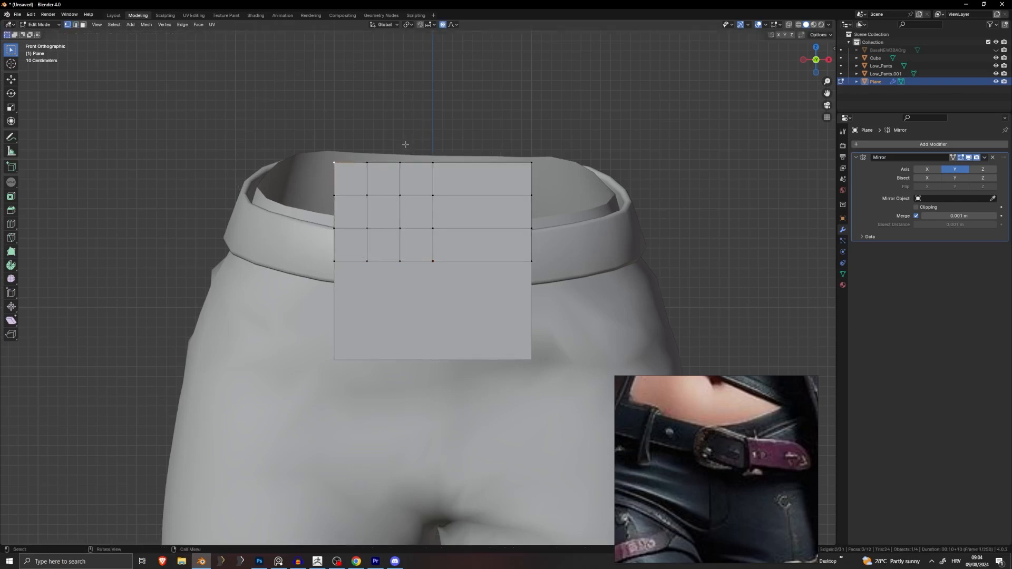
click(453, 24)
key(Tab)
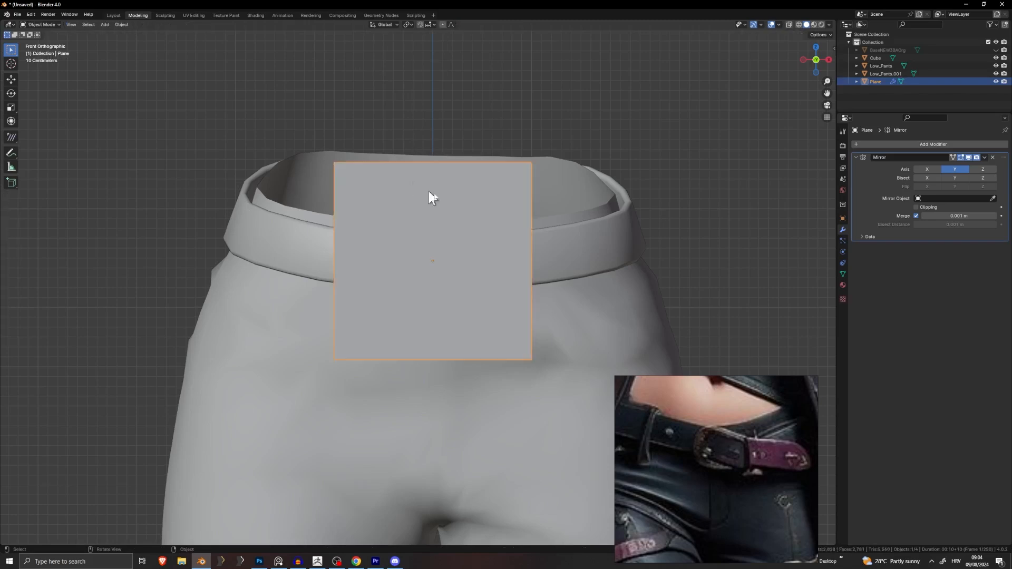
Step: Add a Subdivision Surface modifier to the mirrored buckle plane
click(938, 144)
text(s)
click(897, 160)
key(Tab)
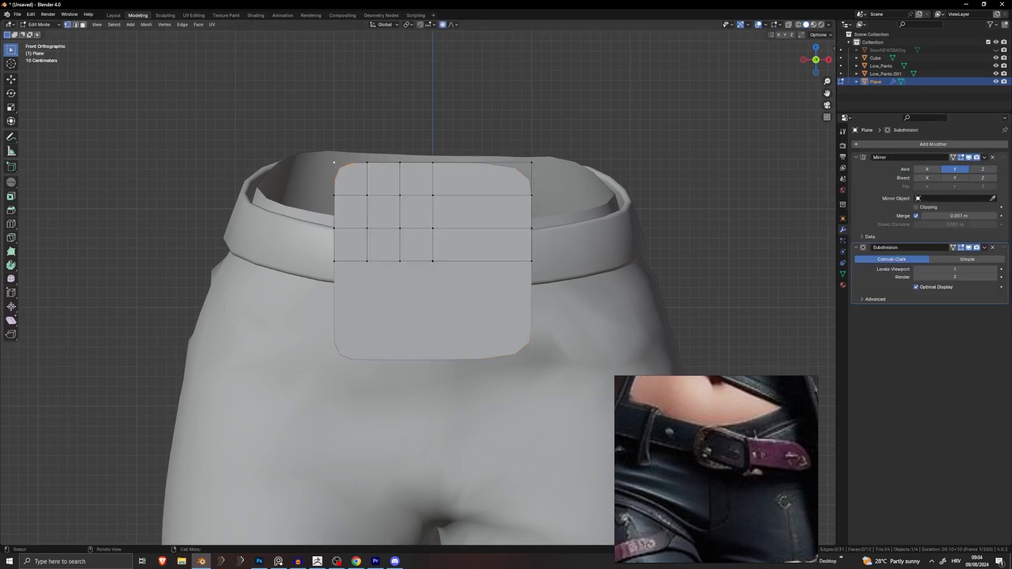
Step: Round off the upper-left corner by soft-moving the top-left vertex with proportional editing
click(334, 164)
key(g)
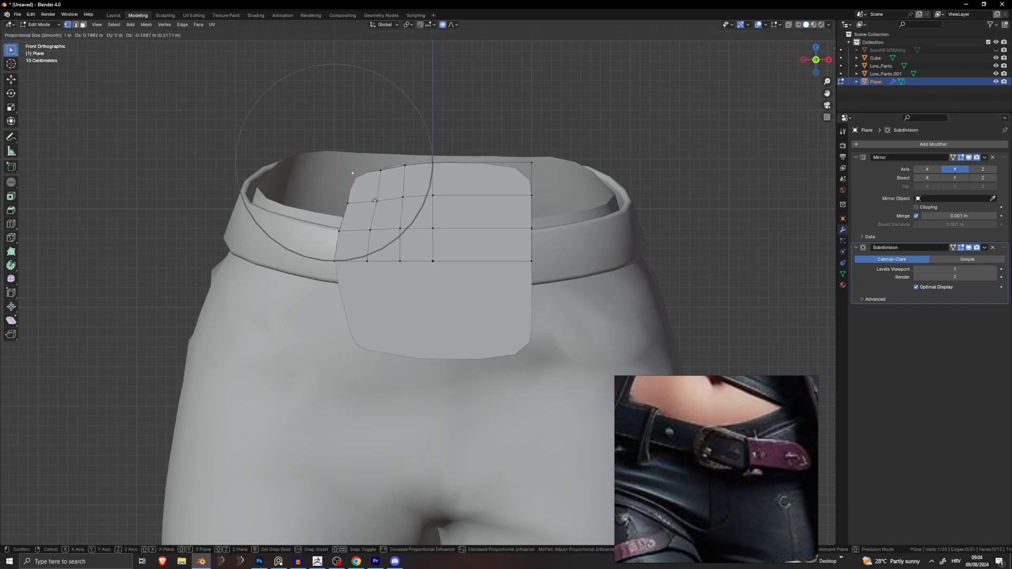
scroll(375, 201, up, 5)
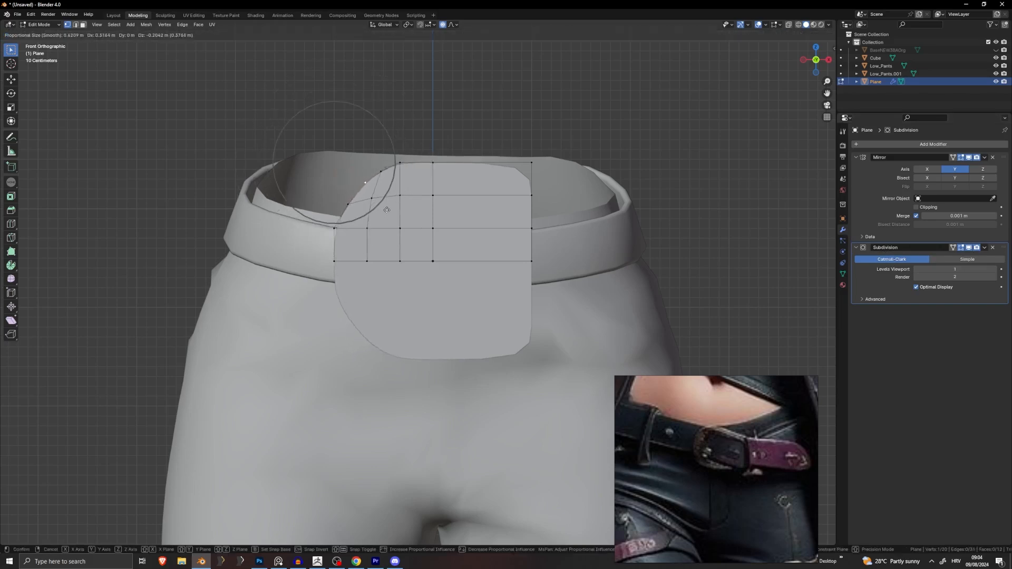
click(387, 210)
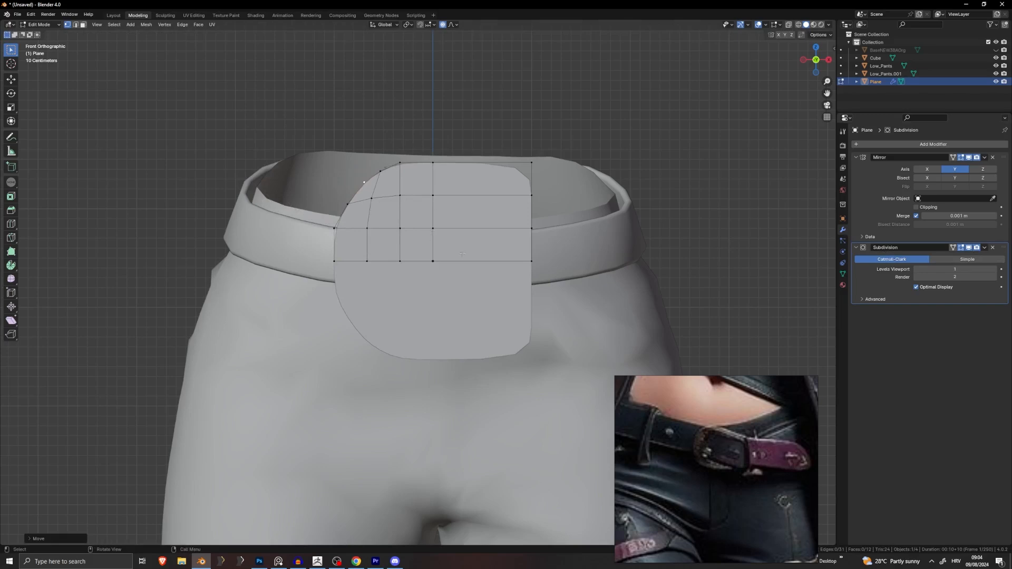
scroll(462, 255, down, 3)
key(Tab)
key(Tab)
scroll(483, 264, up, 4)
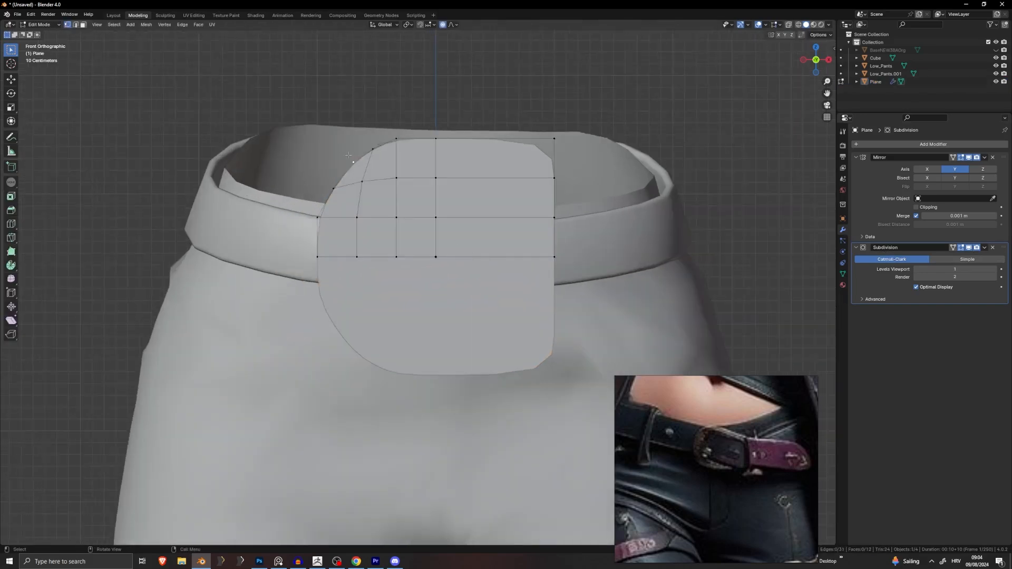
Step: Try larger proportional moves of the corner, cancel them, and preview the smoothed shape
key(g)
scroll(334, 157, up, 4)
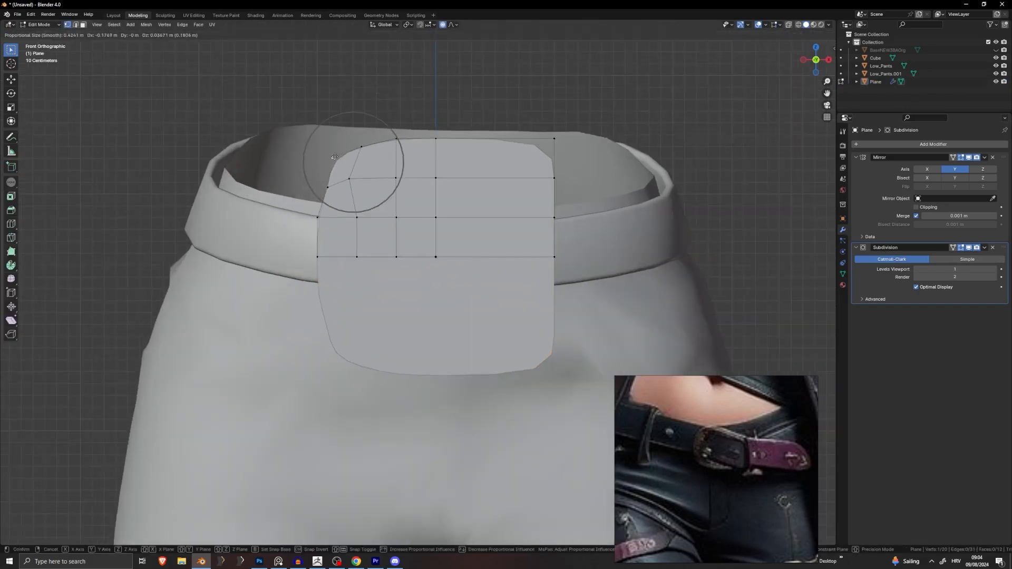
scroll(334, 157, up, 6)
scroll(334, 157, down, 12)
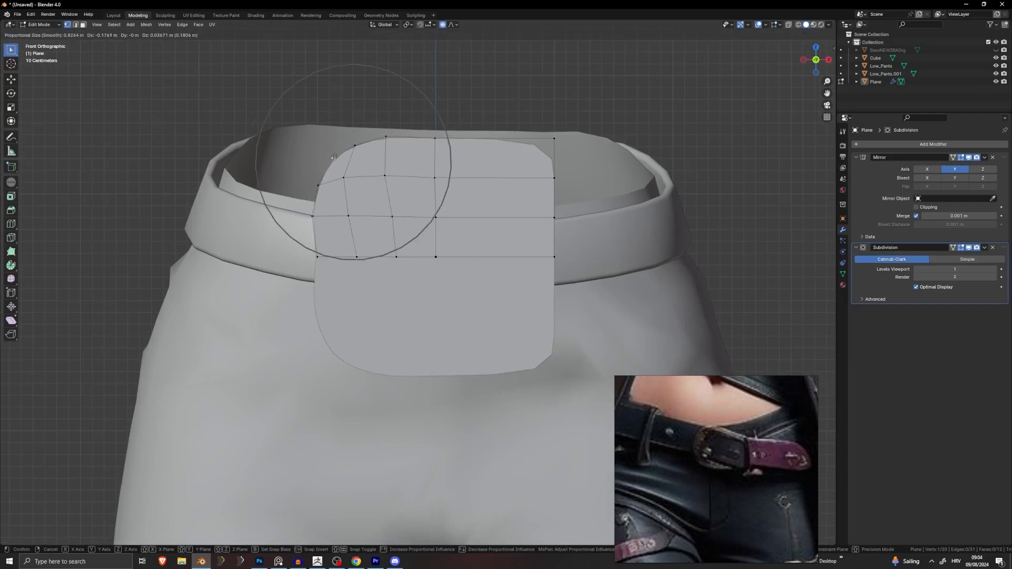
scroll(335, 157, down, 12)
right_click(334, 157)
key(g)
right_click(388, 155)
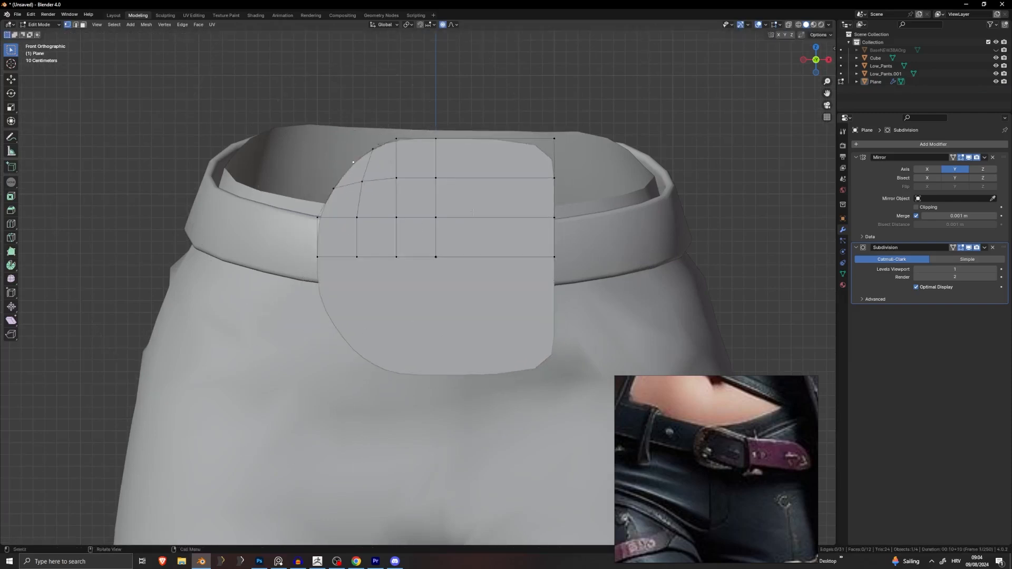
key(Tab)
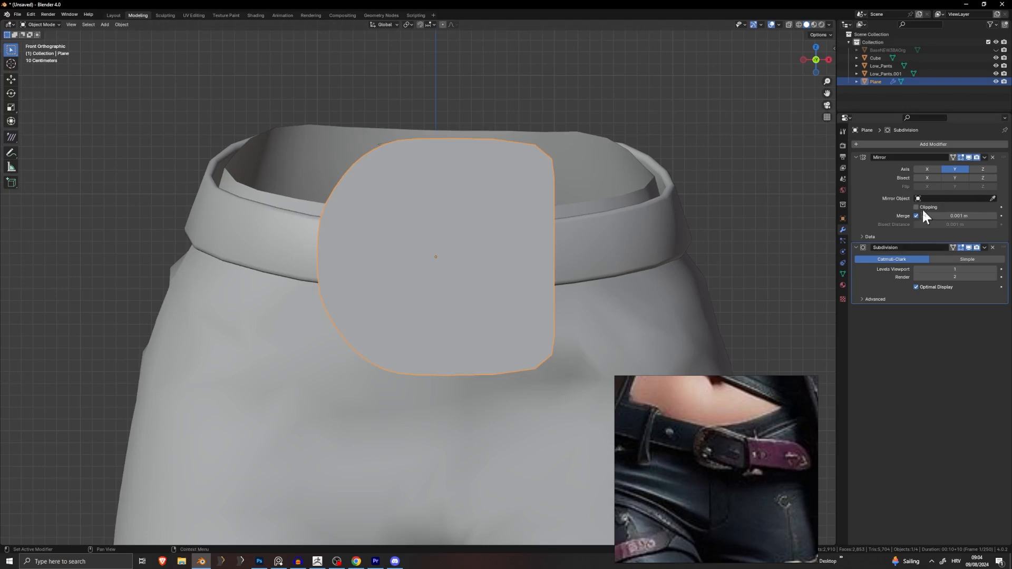
key(Tab)
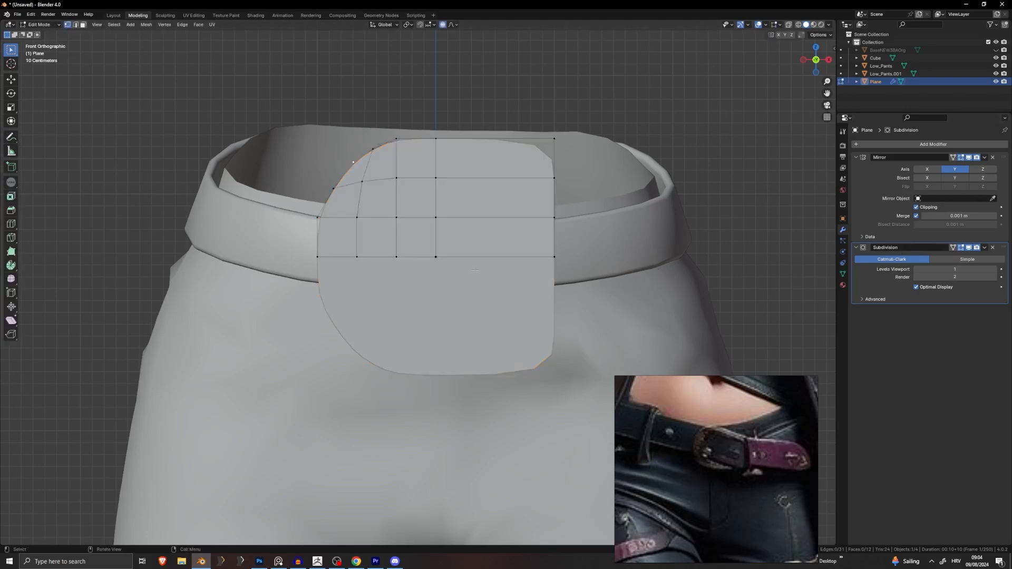
Step: Enable Clipping on the Mirror modifier so the halves stay joined at the seam
click(923, 207)
key(g)
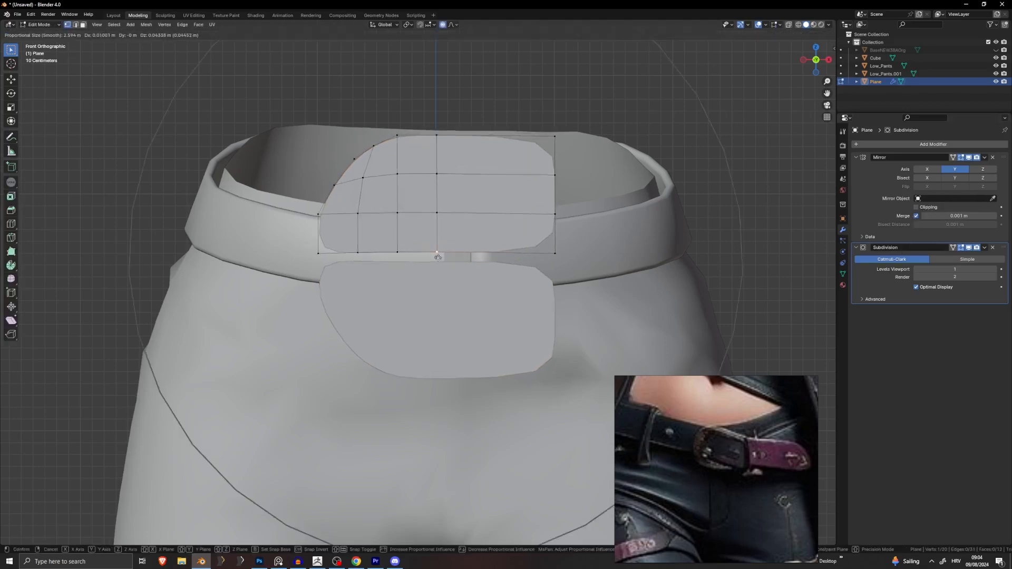
right_click(437, 260)
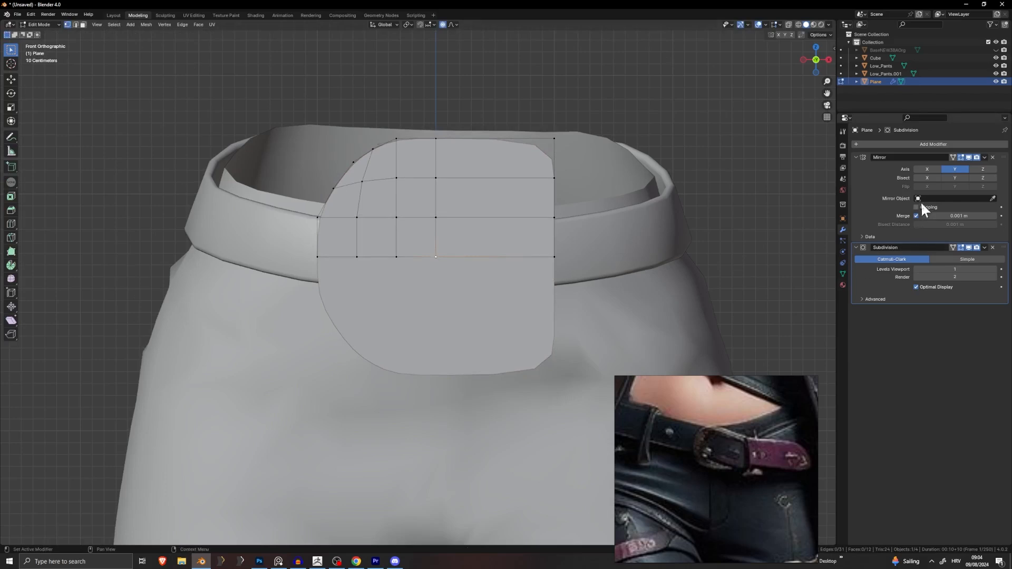
alt+click(407, 257)
Step: Move the bottom row of vertices vertically along Z to a new height
key(g)
scroll(488, 259, up, 14)
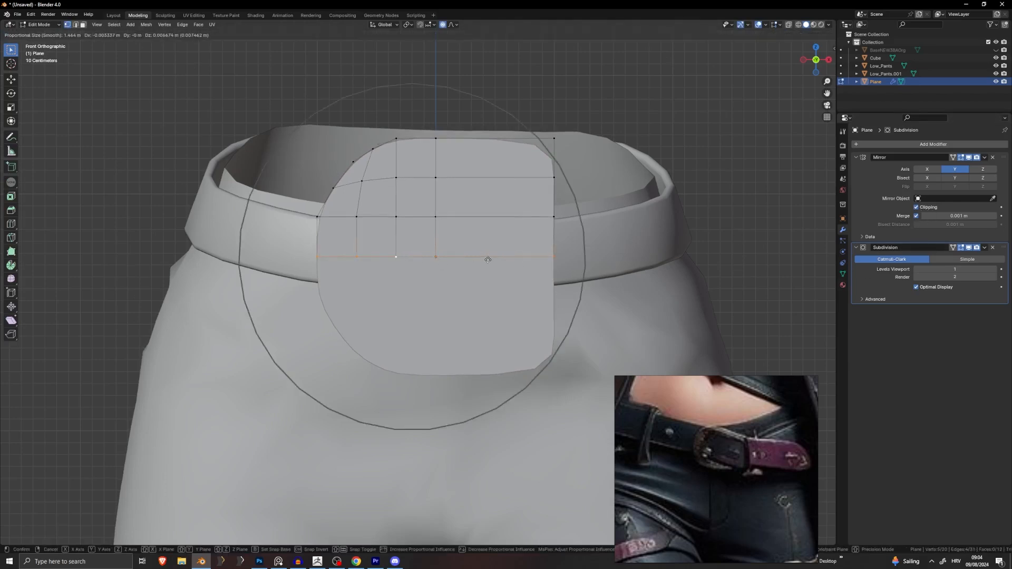
right_click(485, 253)
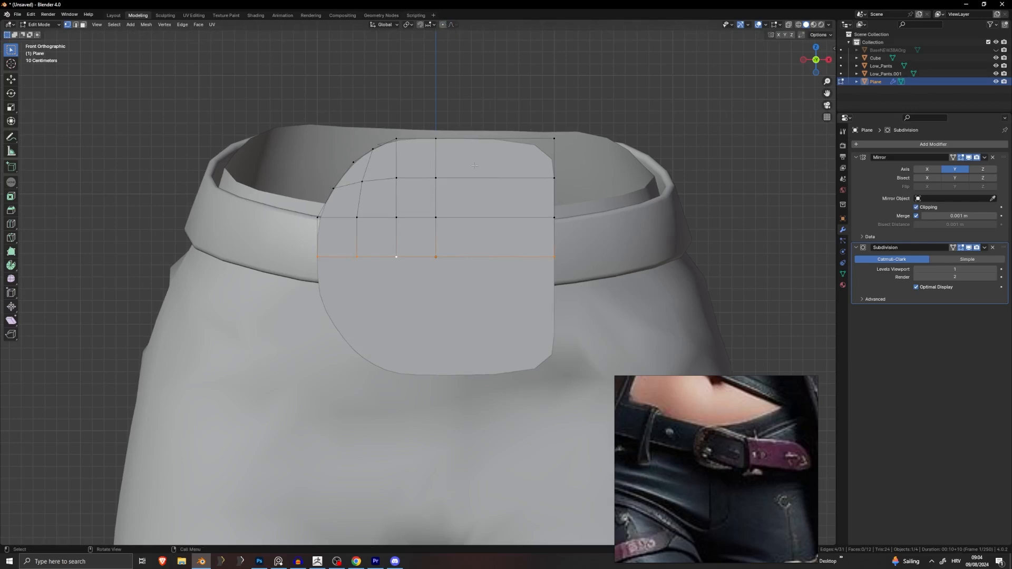
key(g)
key(z)
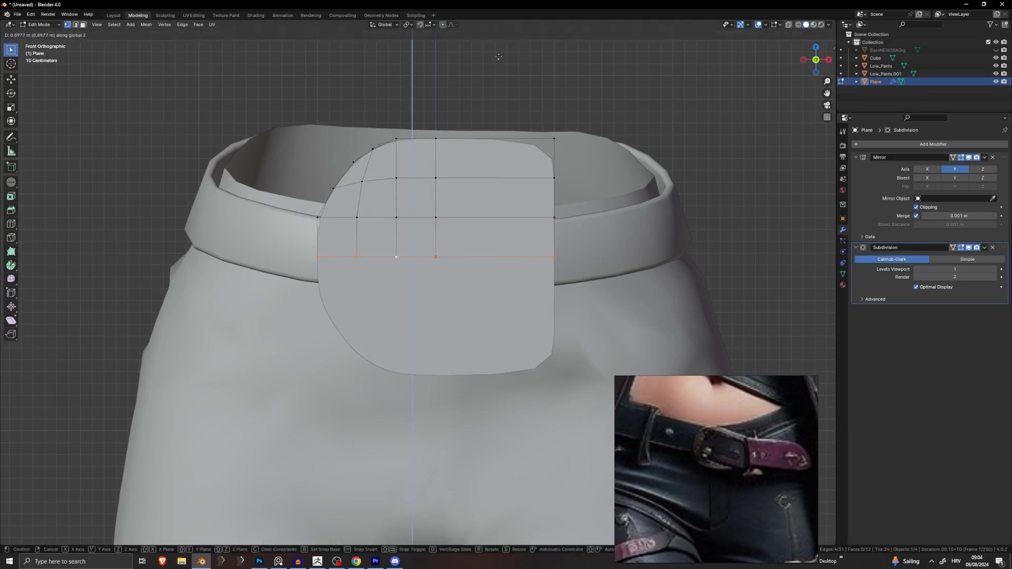
click(499, 48)
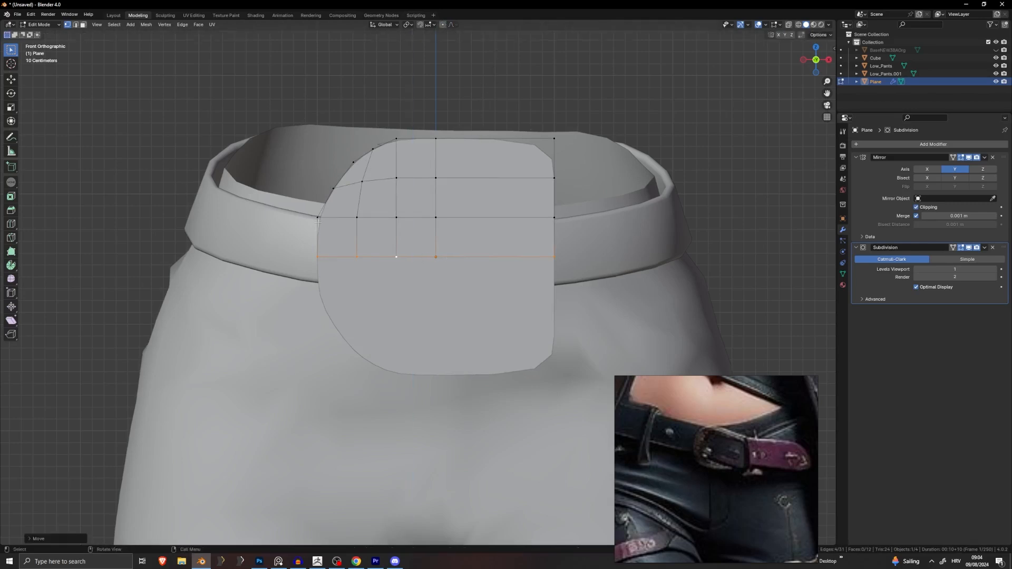
Step: Slide the bottom-left vertex horizontally along X
click(317, 255)
key(g)
right_click(369, 212)
key(g)
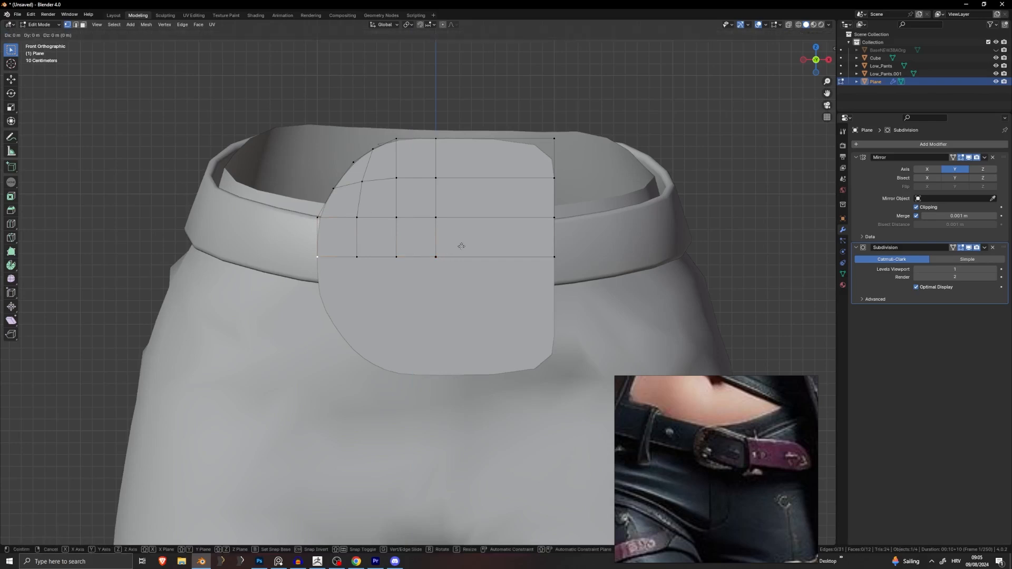
key(x)
click(453, 246)
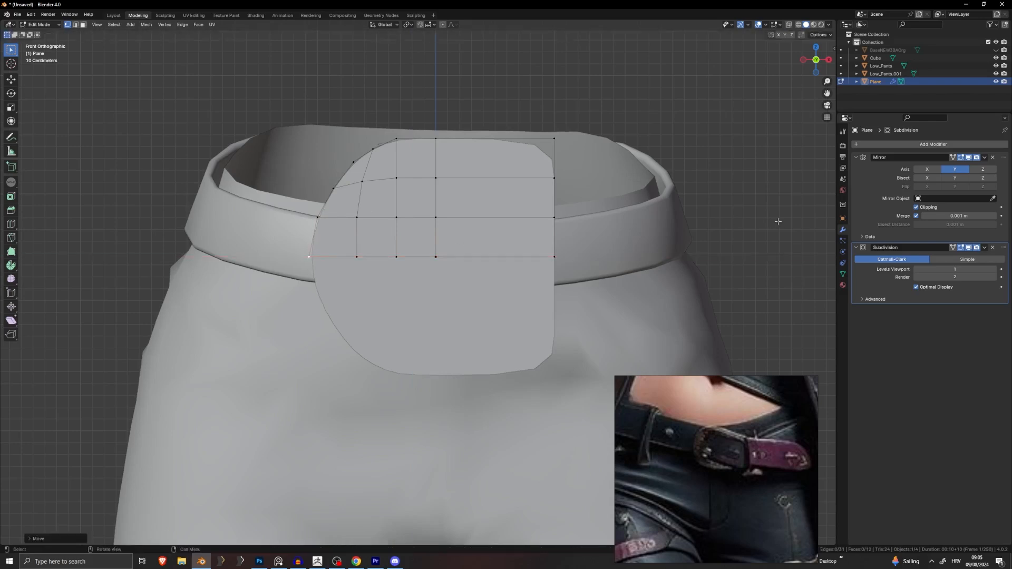
Step: Slide the top-left vertex along the top edge and check the rounded outline
key(Tab)
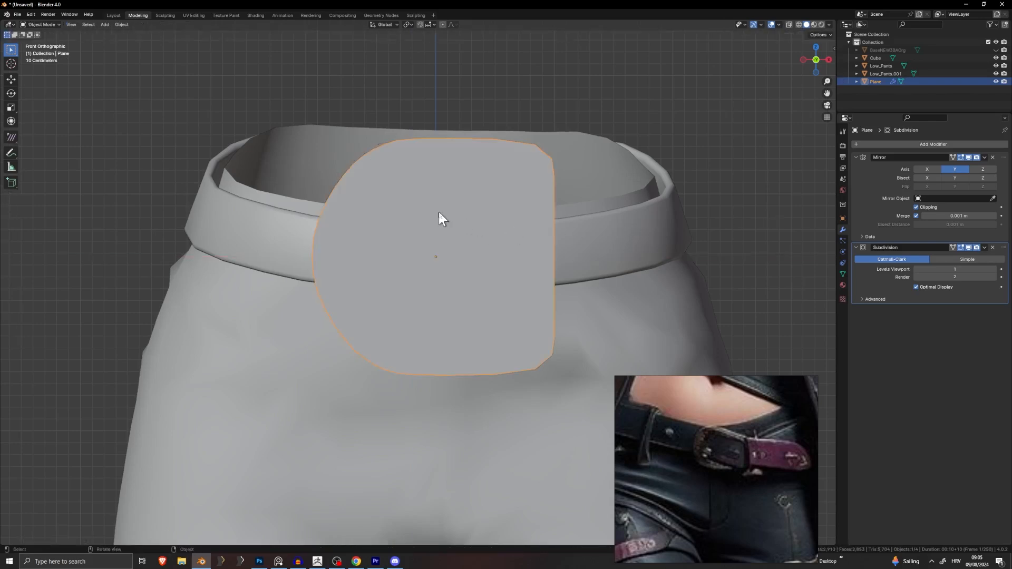
key(Tab)
key(g)
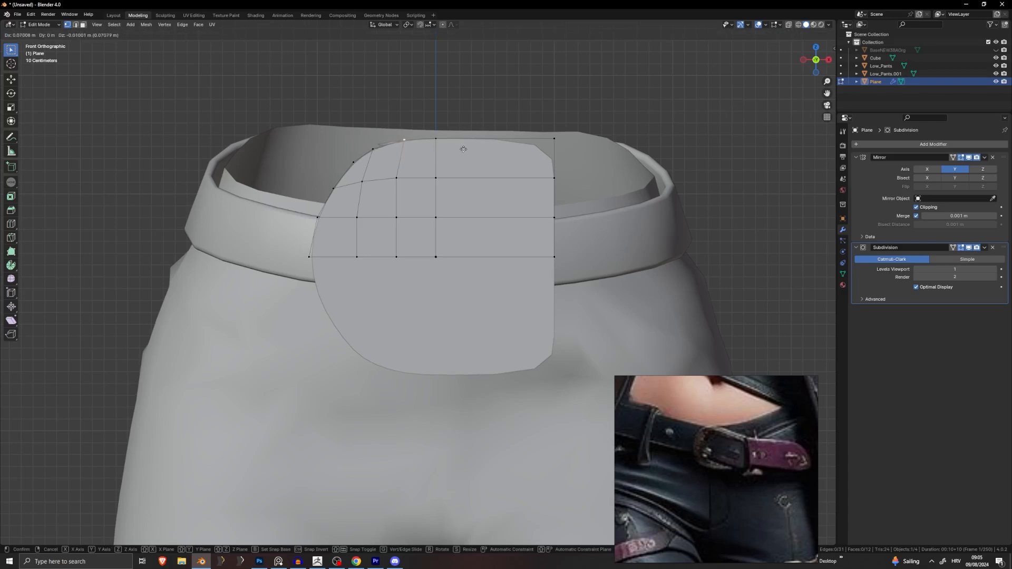
click(410, 171)
click(370, 154)
key(Tab)
scroll(499, 232, down, 4)
scroll(474, 261, up, 2)
key(Tab)
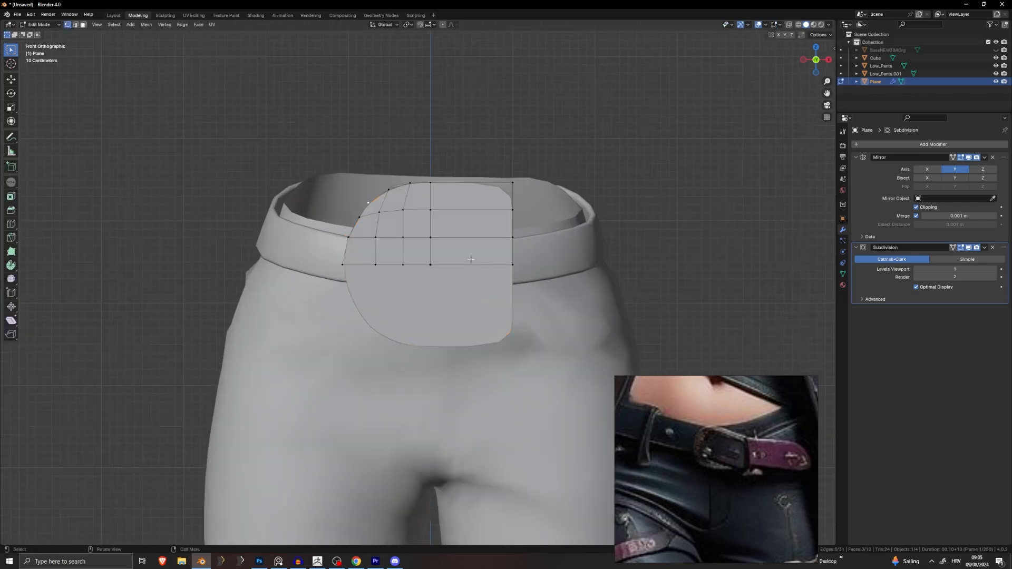
key(Tab)
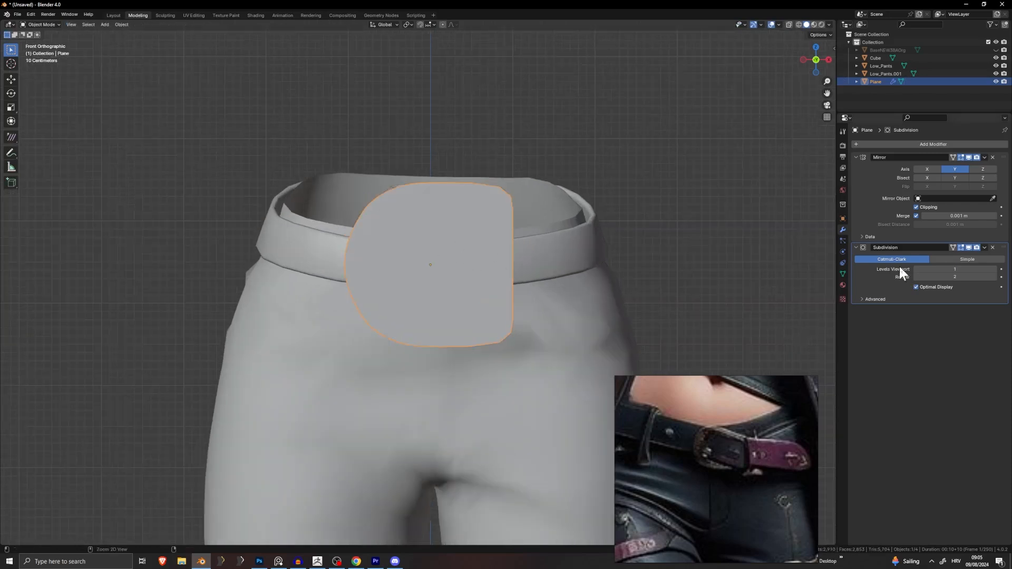
Step: Apply the Subdivision modifier and lower the bottom edge loop along Z onto the mirror line
key(ctrl+a)
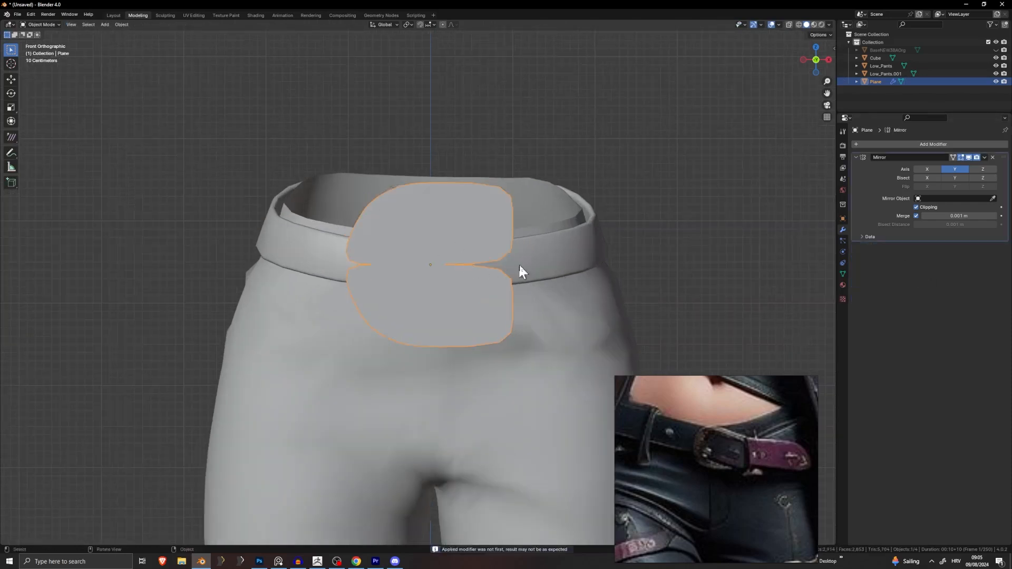
key(Tab)
scroll(522, 277, up, 3)
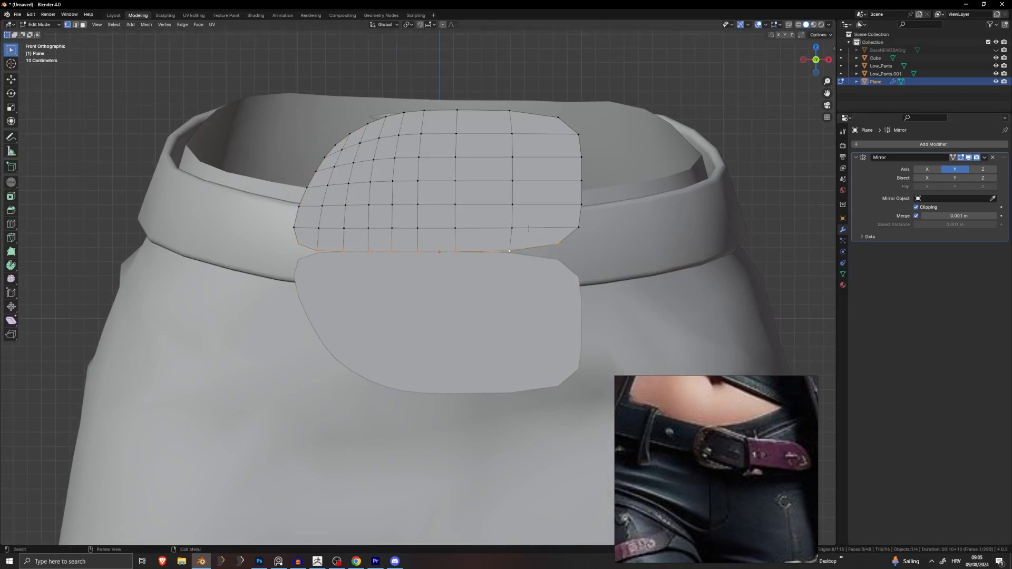
alt+click(419, 252)
alt+click(500, 253)
key(g)
key(z)
click(509, 295)
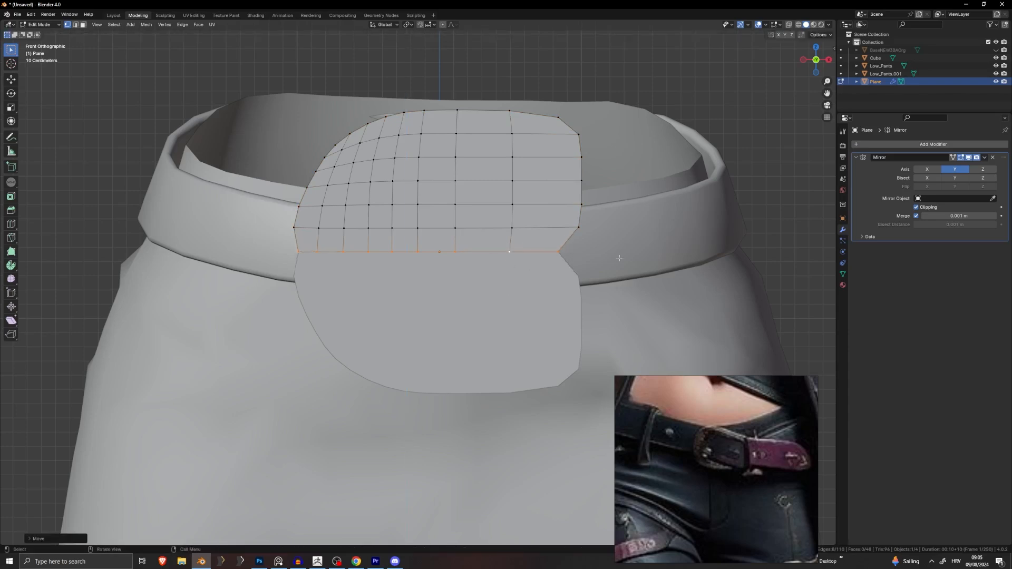
Step: Widen the bottom edge loop along X and shift it horizontally into place
key(s)
key(x)
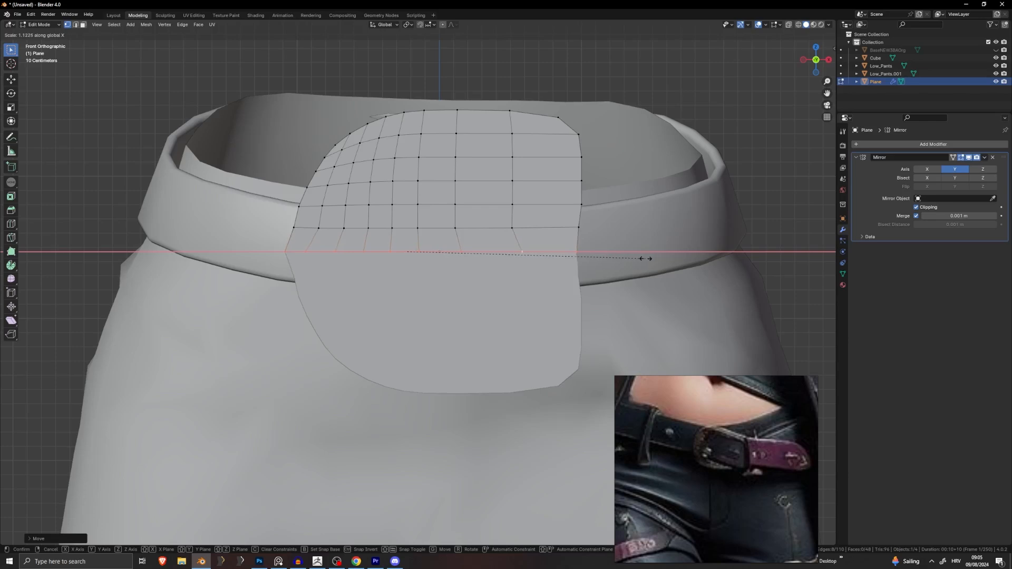
click(638, 258)
key(g)
key(x)
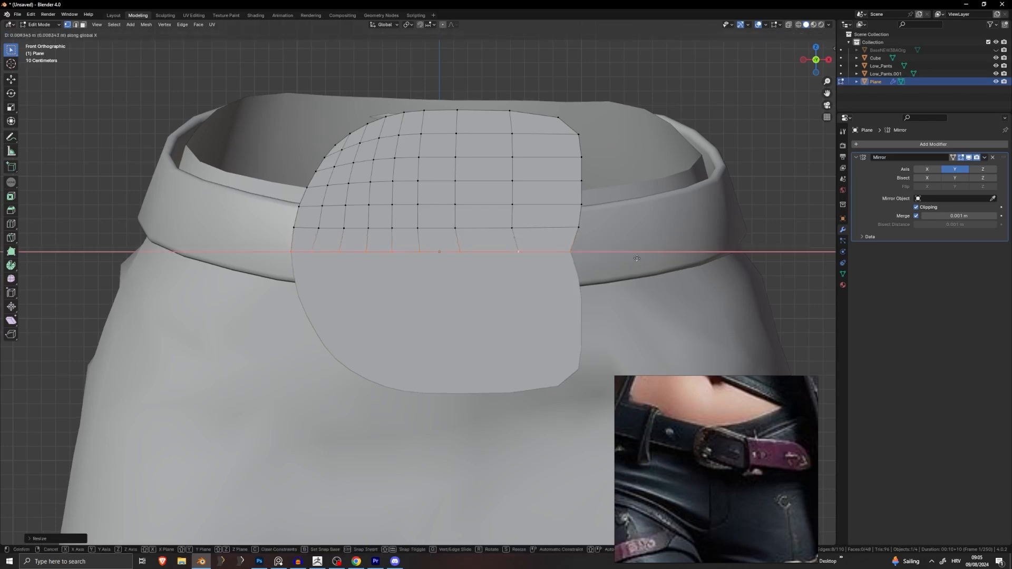
click(591, 254)
Step: Straighten the right edge loop into a vertical line by scaling X to 0
alt+click(589, 239)
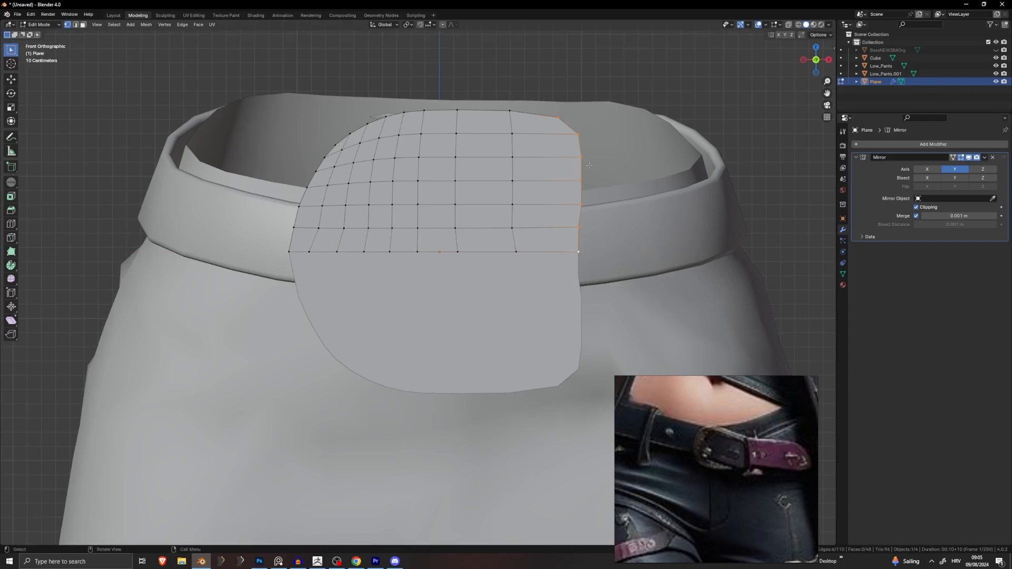
key(s)
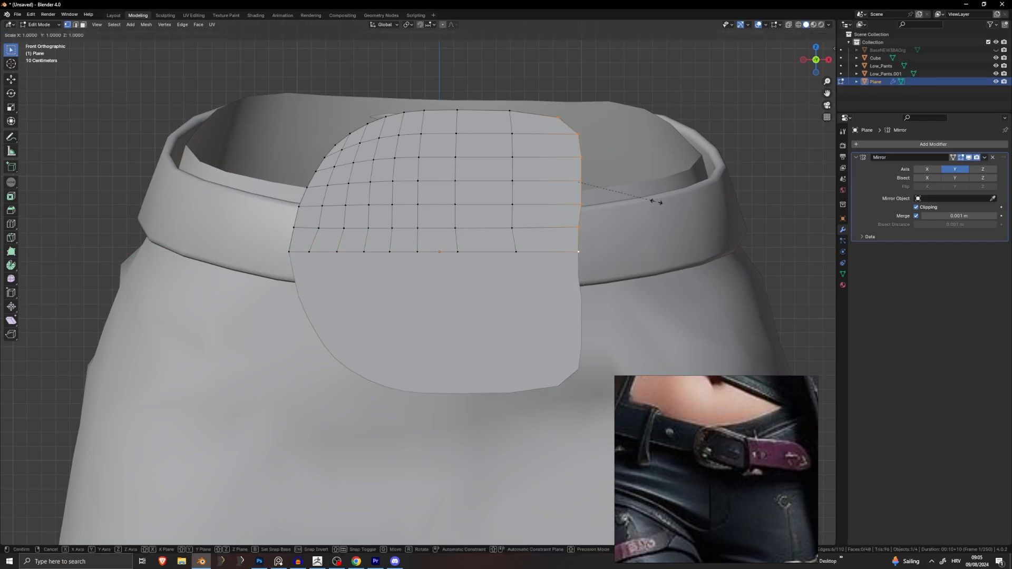
text(x)
text(0)
key(Return)
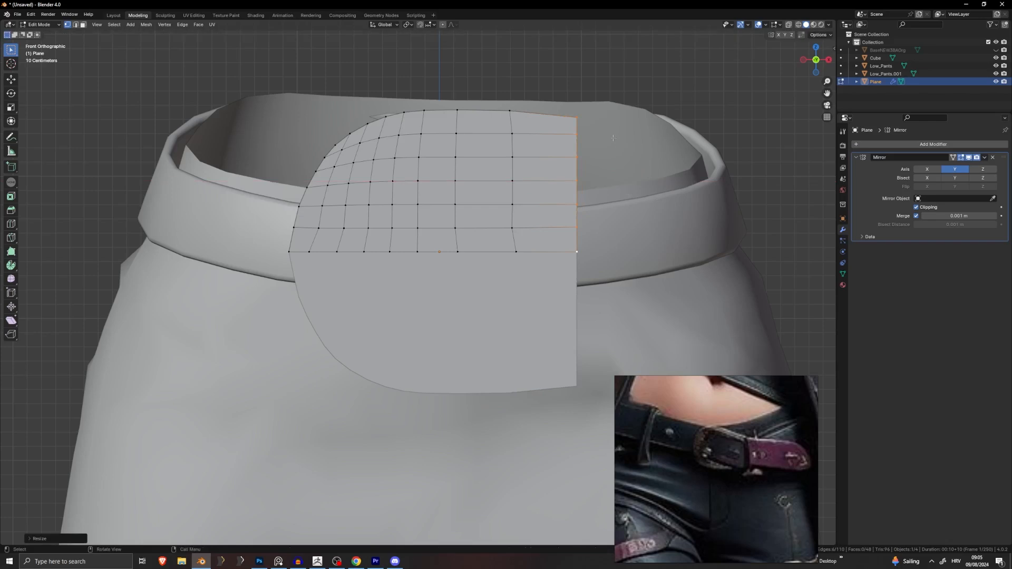
Step: Raise the top-right vertex in Z and flatten the top edges level with S Z 0
click(580, 115)
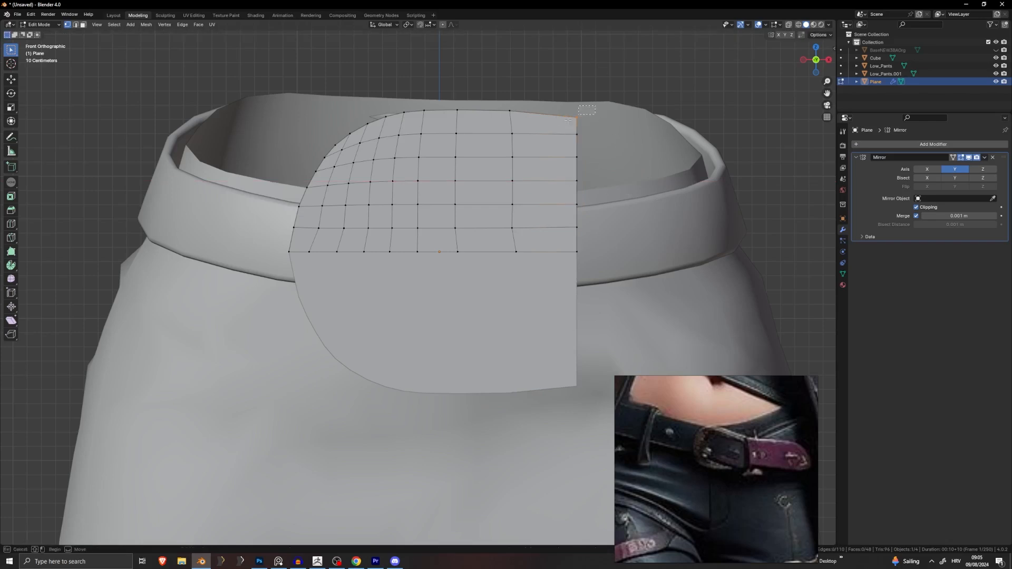
key(g)
key(z)
click(584, 111)
drag(624, 95, 428, 123)
text(sz)
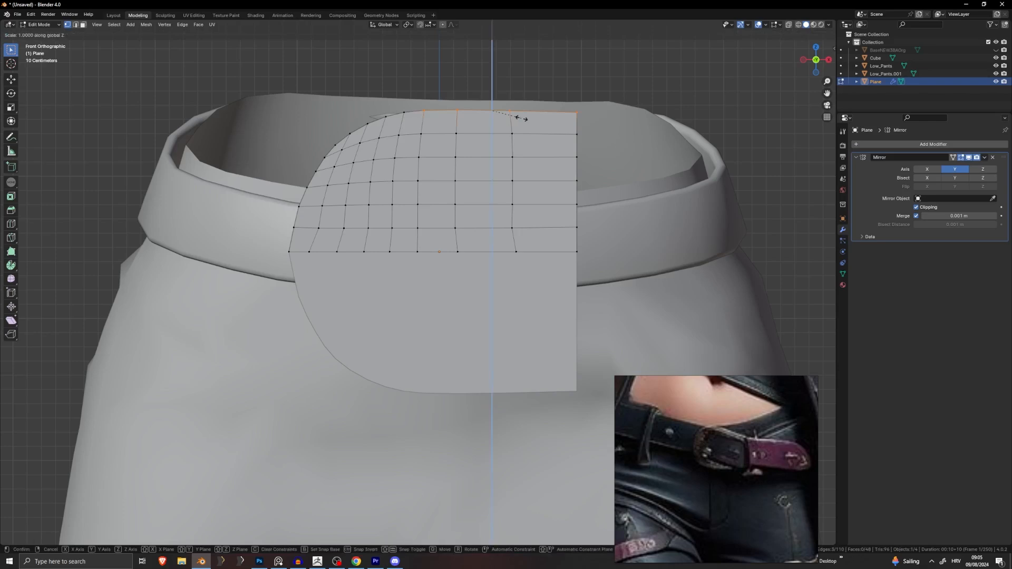
text(0)
key(Return)
key(Tab)
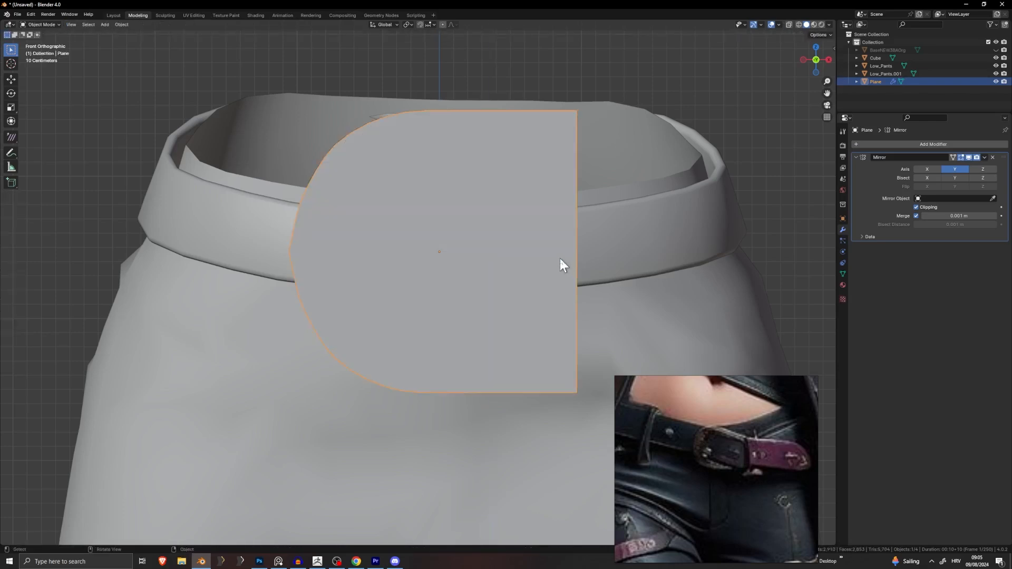
scroll(530, 264, down, 2)
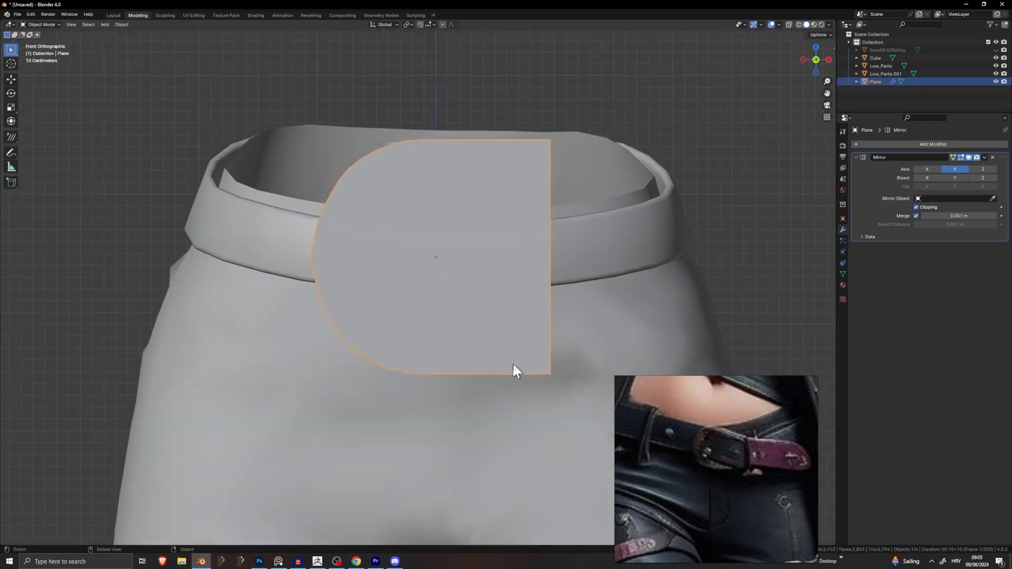
key(Tab)
scroll(355, 355, up, 2)
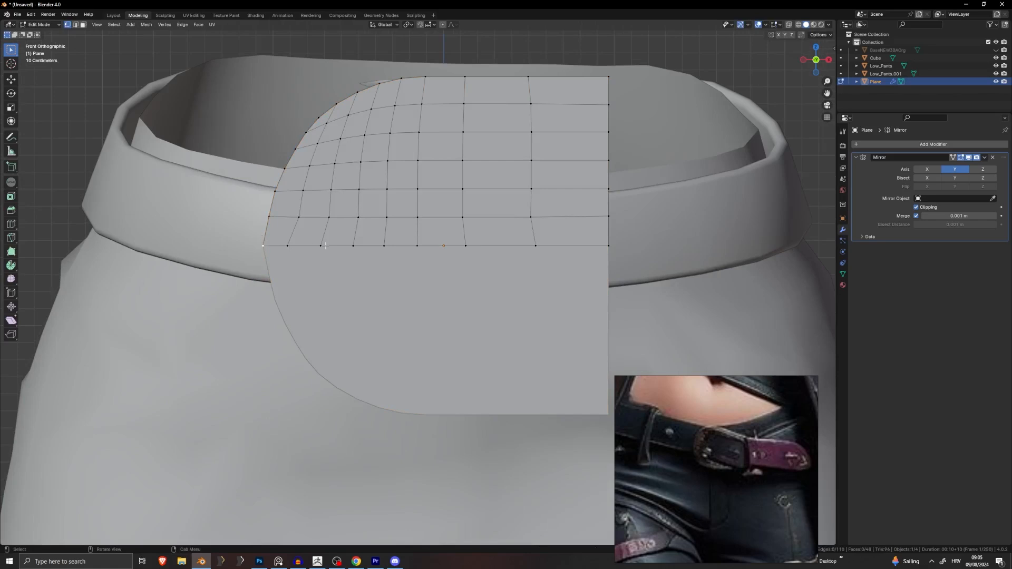
Step: Nudge the bottom-left vertex right, then try dissolving the left vertical loop and undo it
key(g)
click(290, 244)
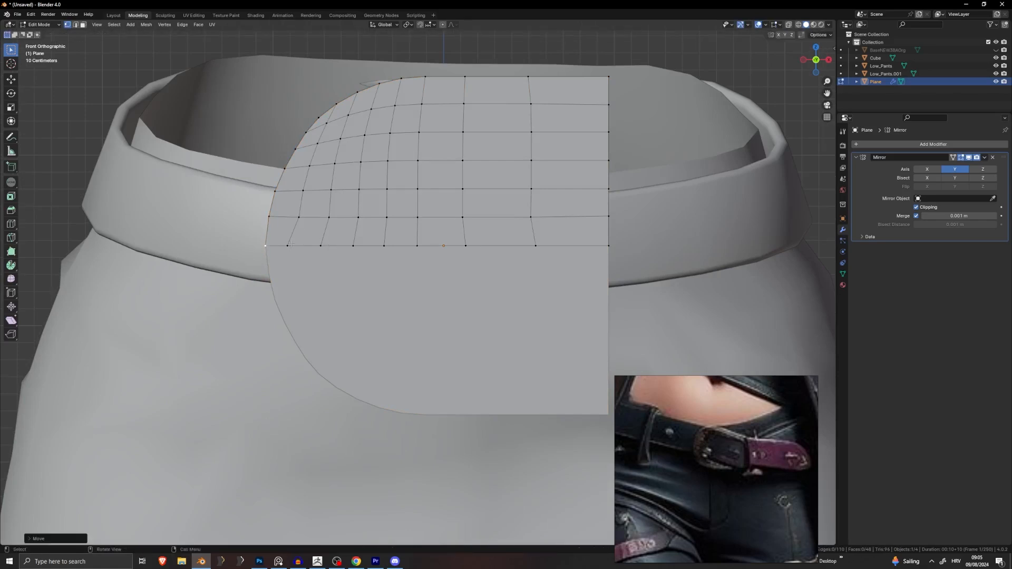
alt+click(302, 202)
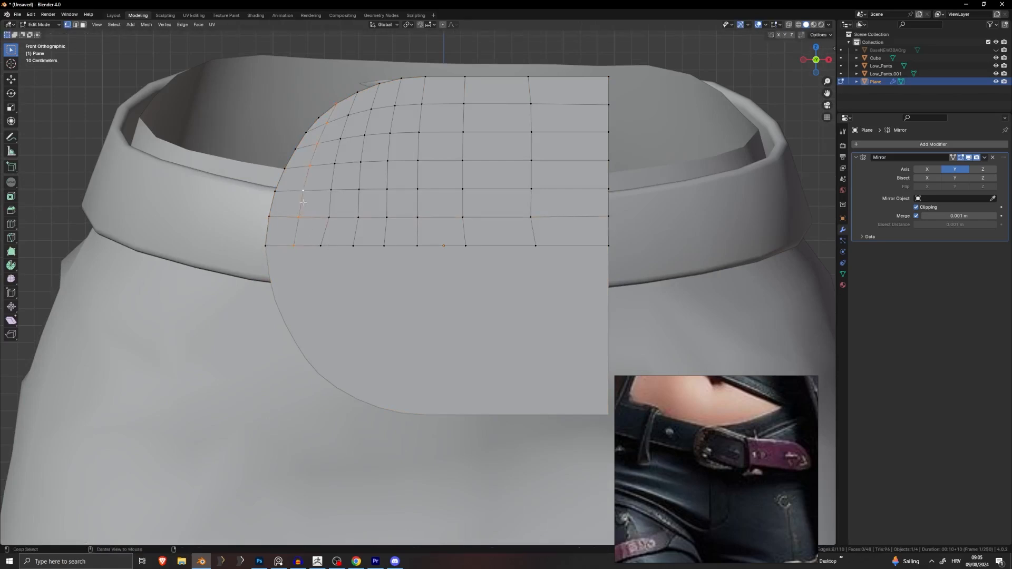
key(x)
click(299, 236)
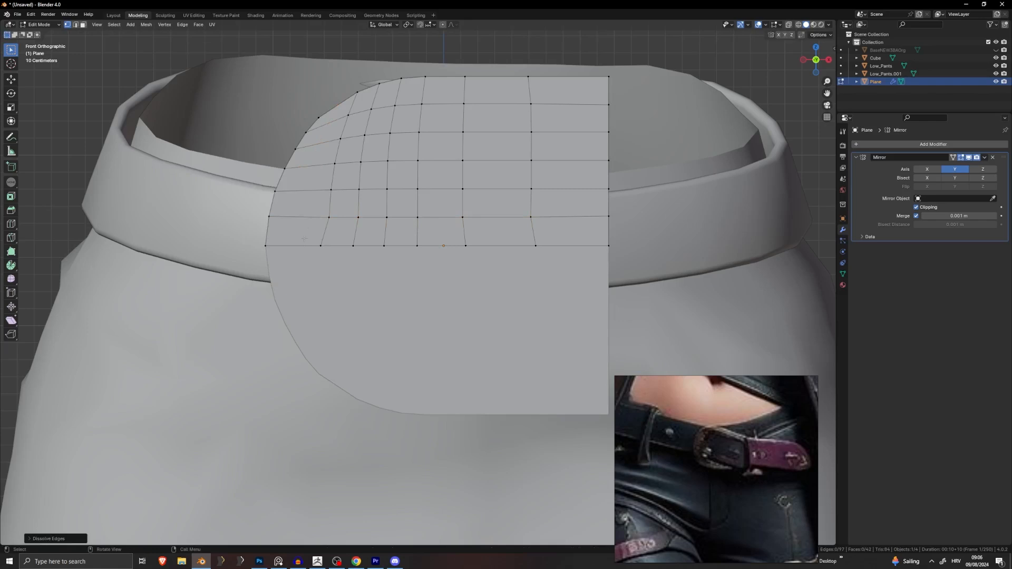
key(ctrl+z)
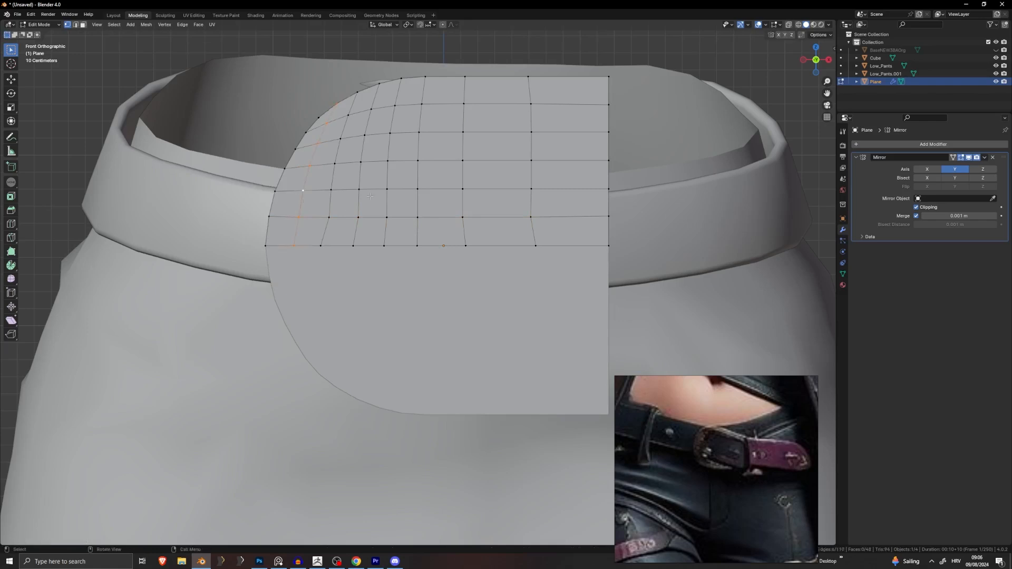
scroll(370, 196, down, 3)
scroll(375, 205, up, 3)
Step: Switch to edge select and dissolve the leftmost vertical edge loop
click(76, 25)
alt+click(359, 170)
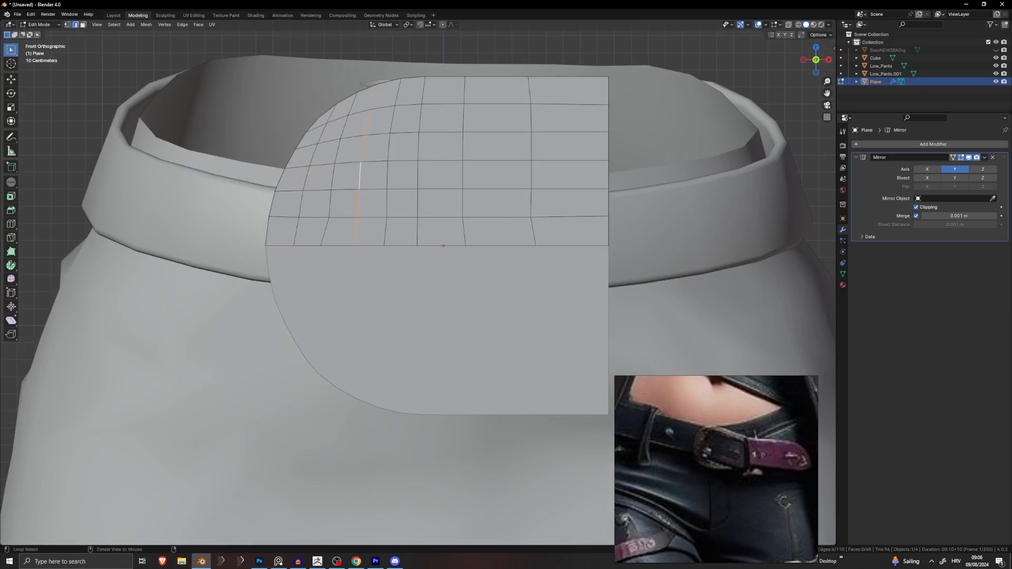
alt+click(305, 175)
key(x)
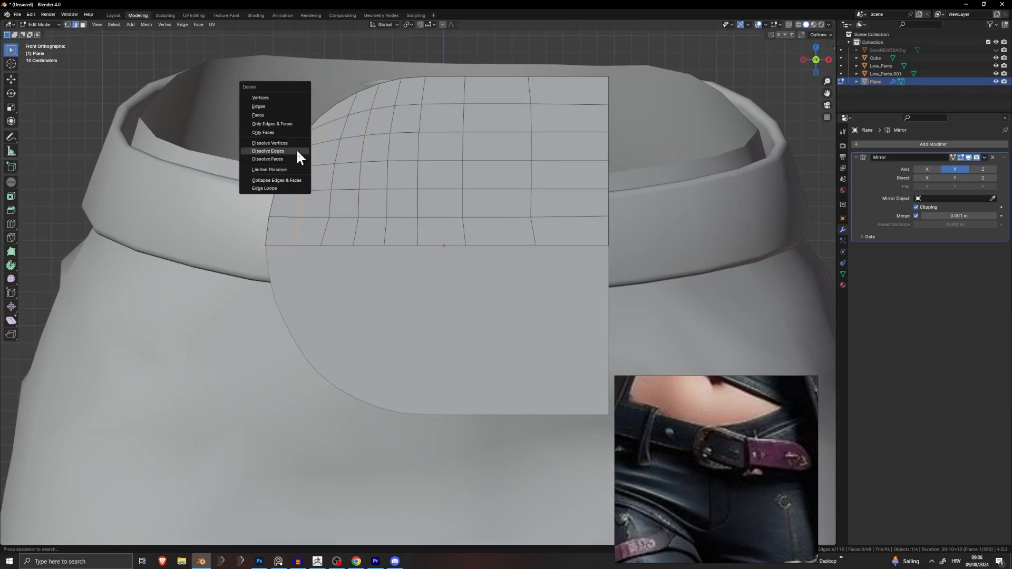
click(273, 149)
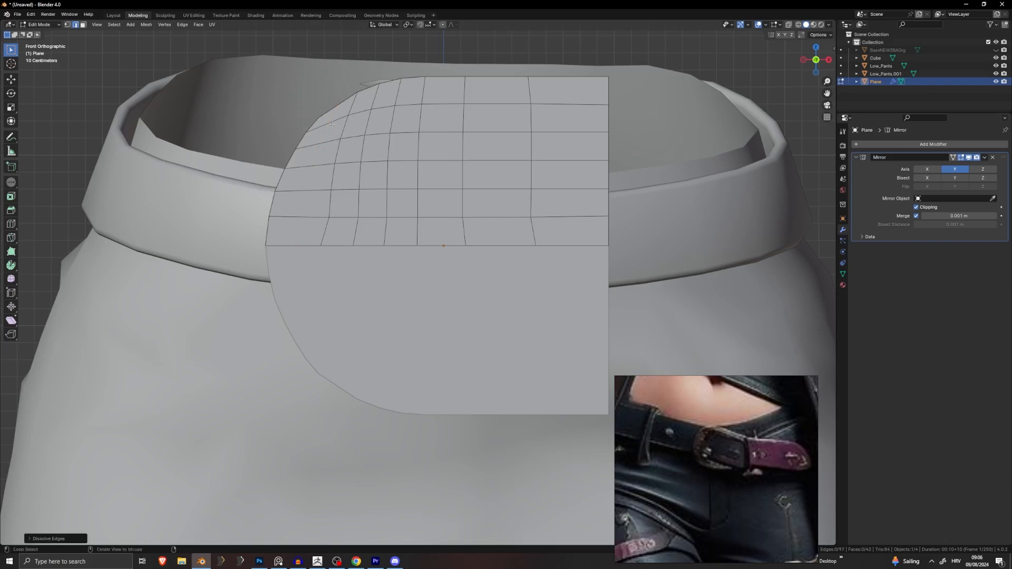
Step: Select the surplus horizontal edge loops and dissolve them
alt+click(327, 144)
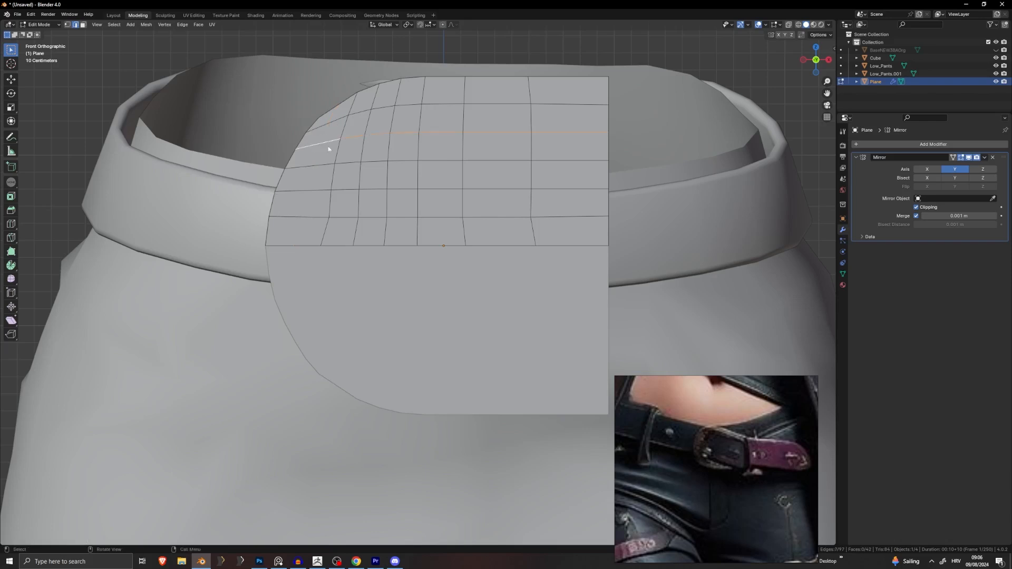
right_click(329, 149)
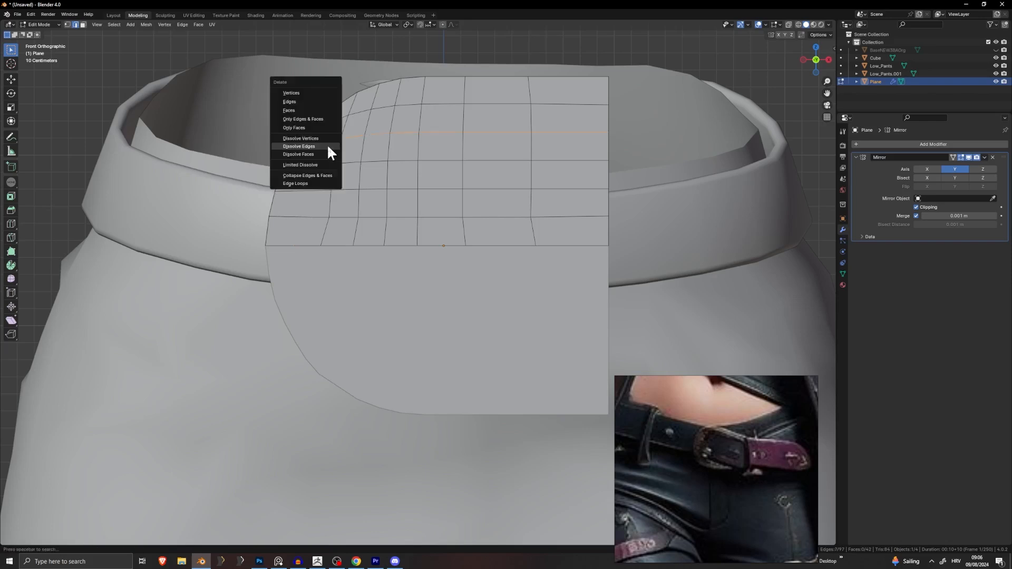
alt+click(436, 188)
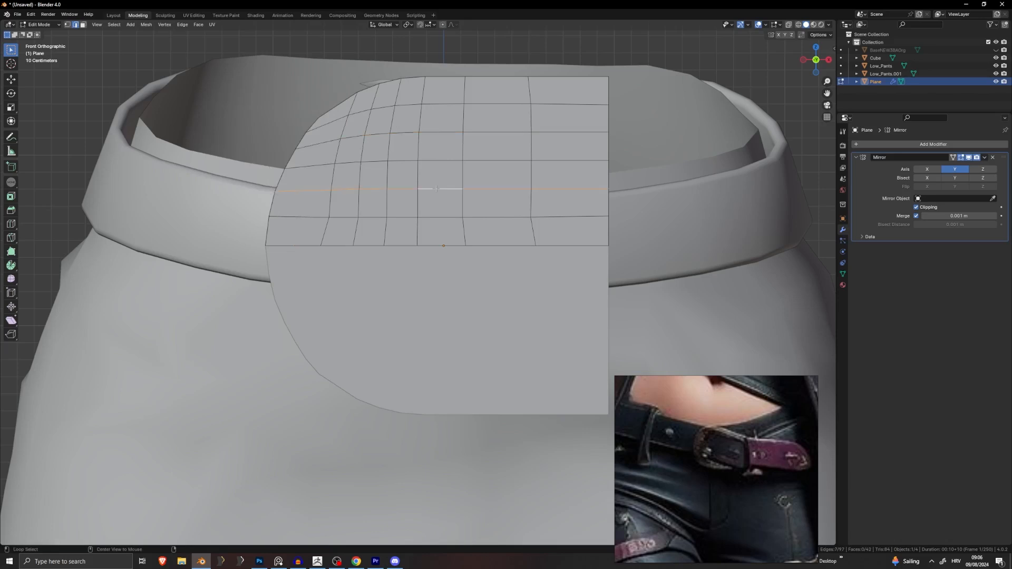
alt+shift+click(441, 133)
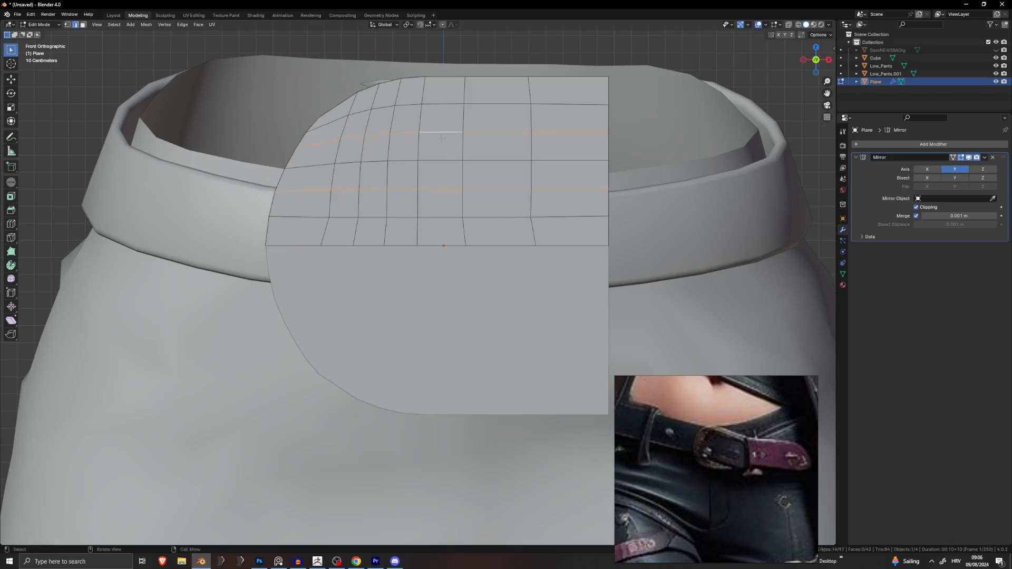
alt+click(444, 216)
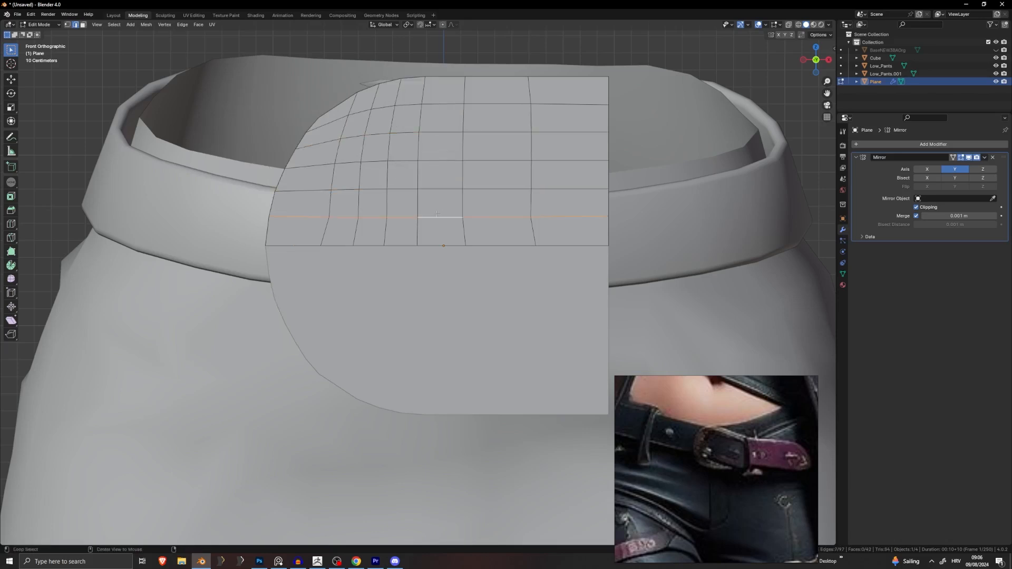
alt+shift+click(443, 163)
alt+shift+click(445, 105)
key(x)
click(445, 105)
scroll(480, 199, down, 5)
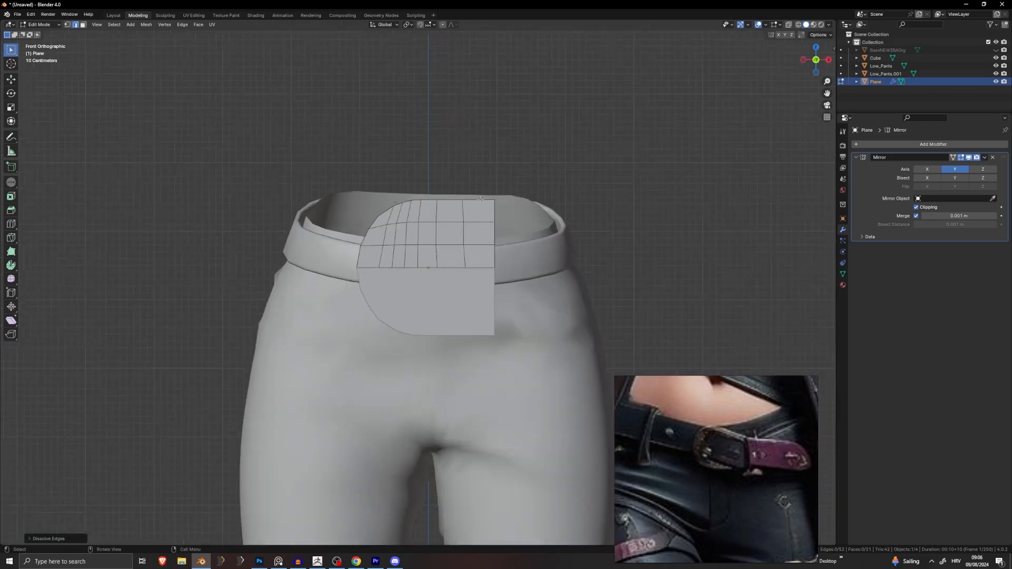
scroll(480, 199, up, 6)
scroll(342, 161, down, 2)
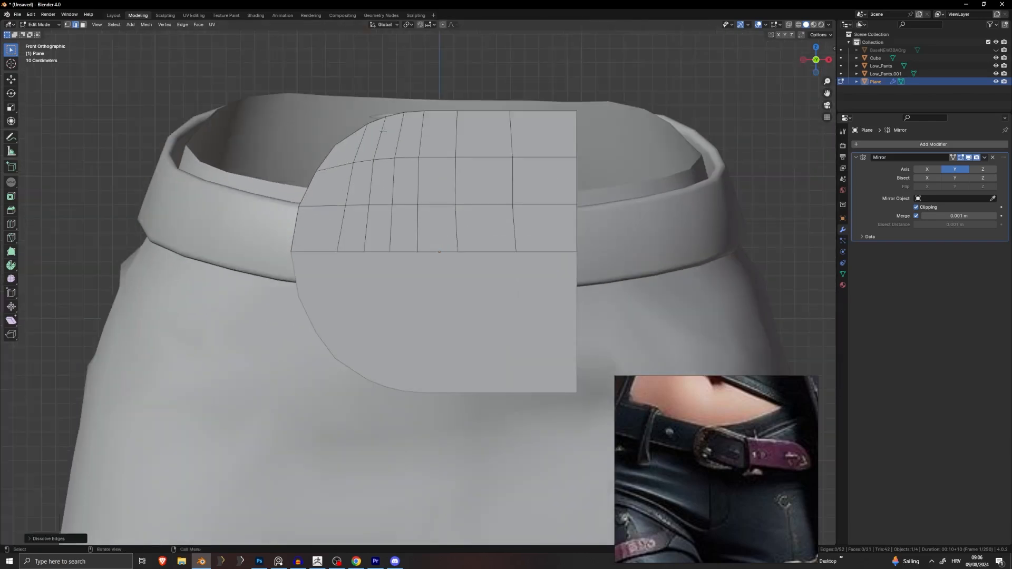
Step: Dissolve the vertical loop near the right edge and add a new vertical loop cut
alt+click(513, 130)
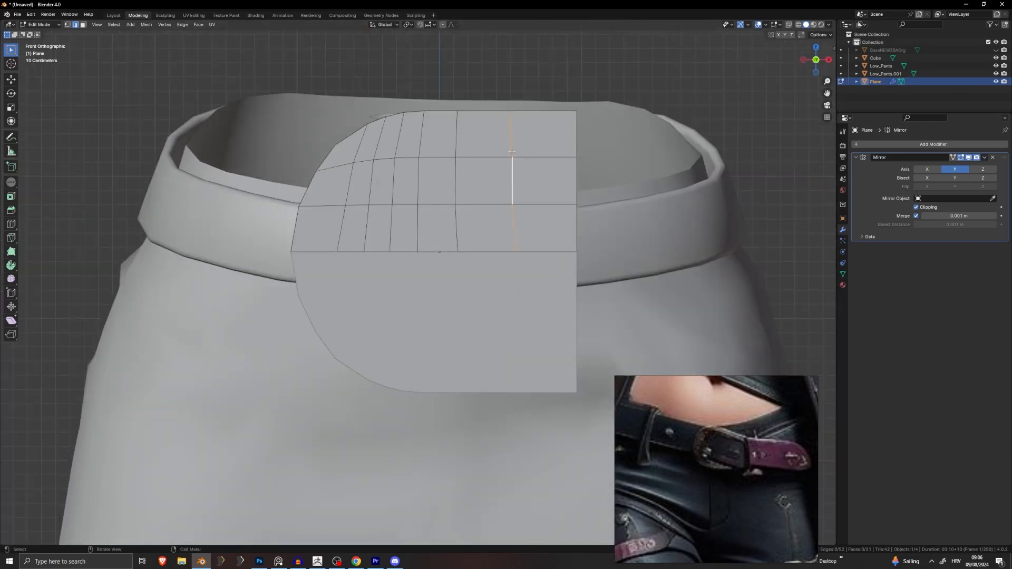
right_click(516, 159)
click(517, 159)
key(ctrl+r)
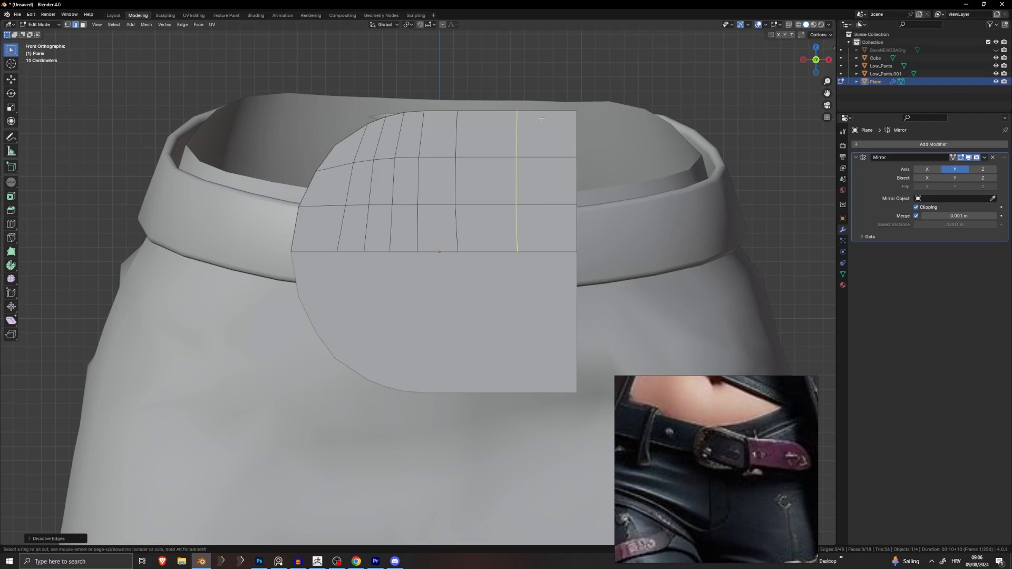
click(541, 119)
right_click(542, 119)
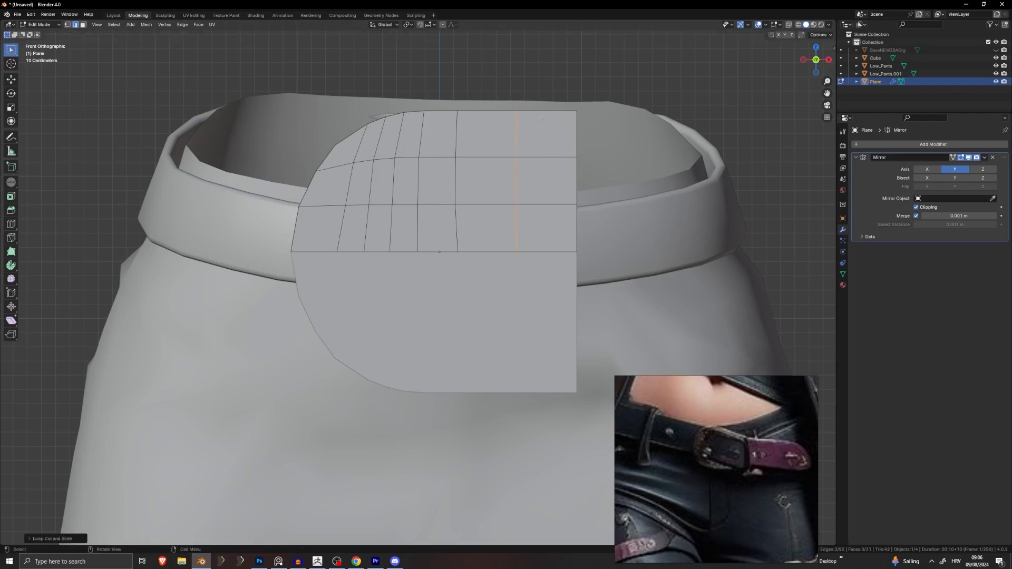
Step: Add a second loop cut near the centre edge and dissolve the unwanted vertical loop
key(ctrl+r)
click(549, 117)
right_click(549, 118)
alt+click(515, 138)
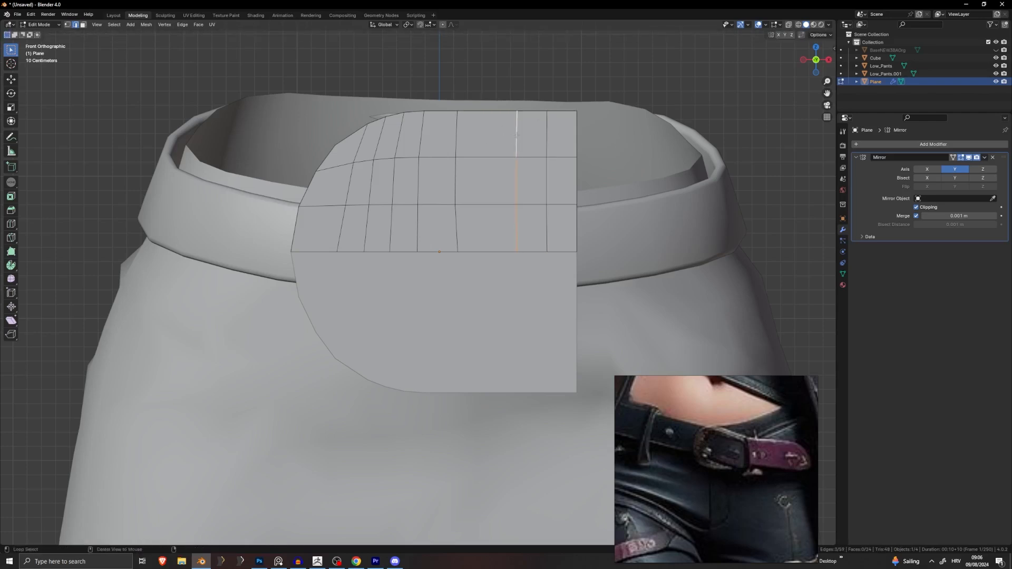
right_click(516, 138)
click(516, 137)
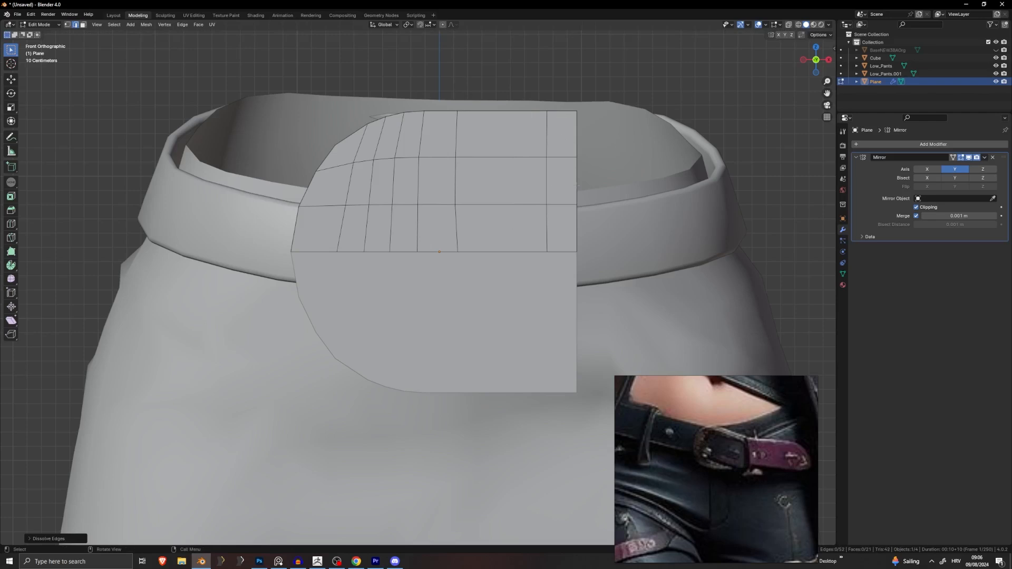
key(ctrl+r)
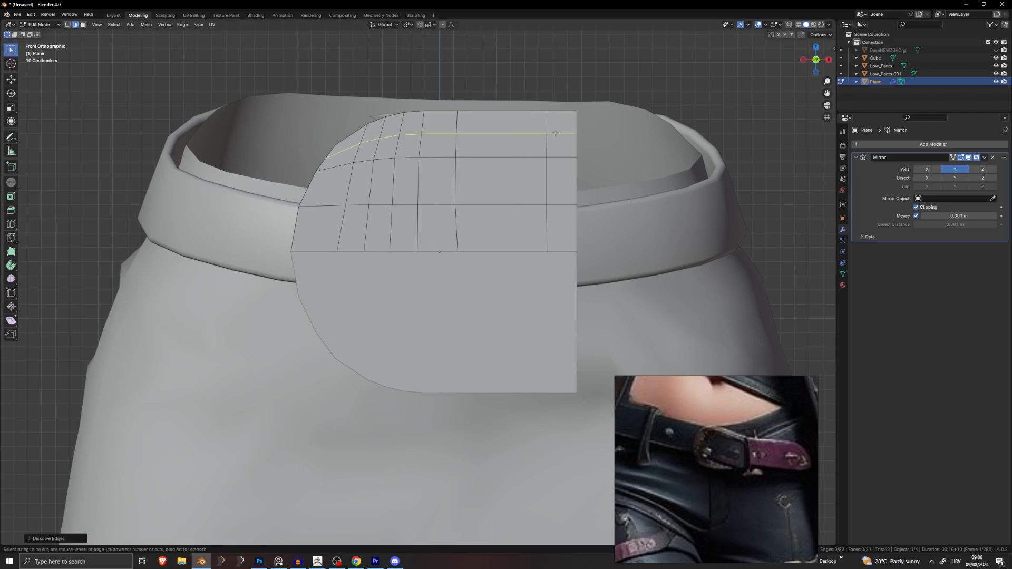
right_click(555, 133)
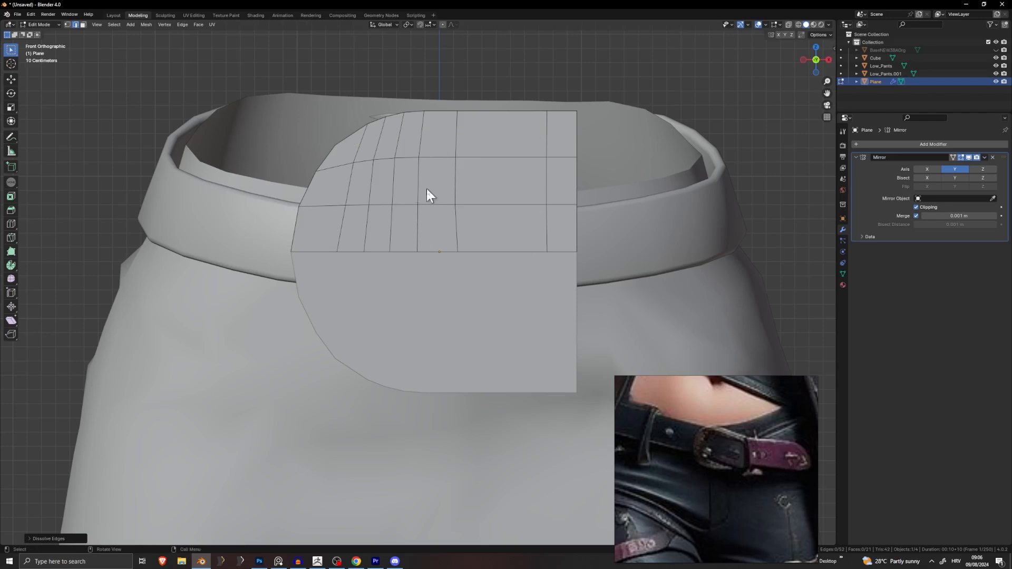
Step: Apply the Mirror modifier on the plane and enter Edit Mode
scroll(438, 214, down, 2)
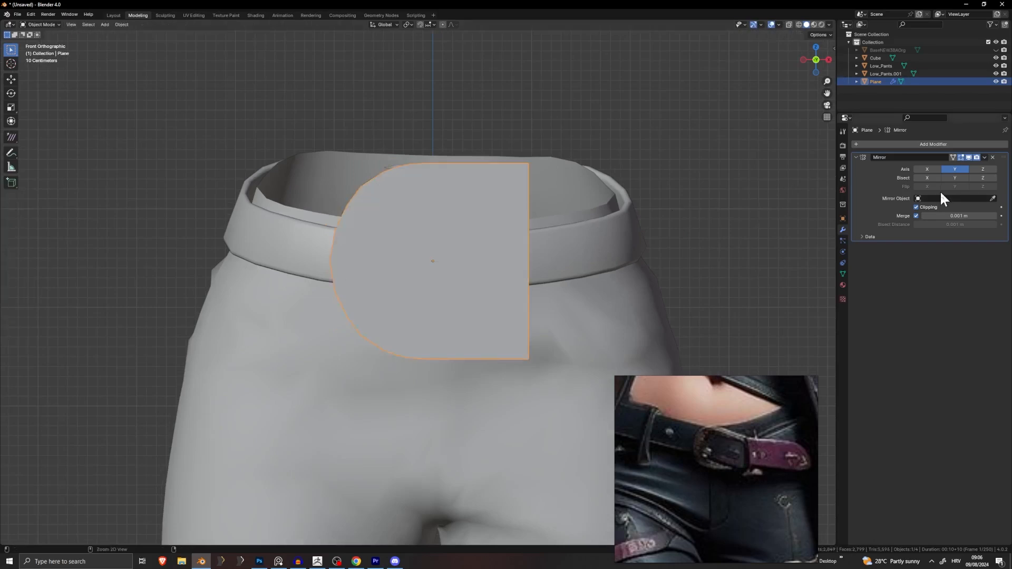
key(ctrl+a)
key(Tab)
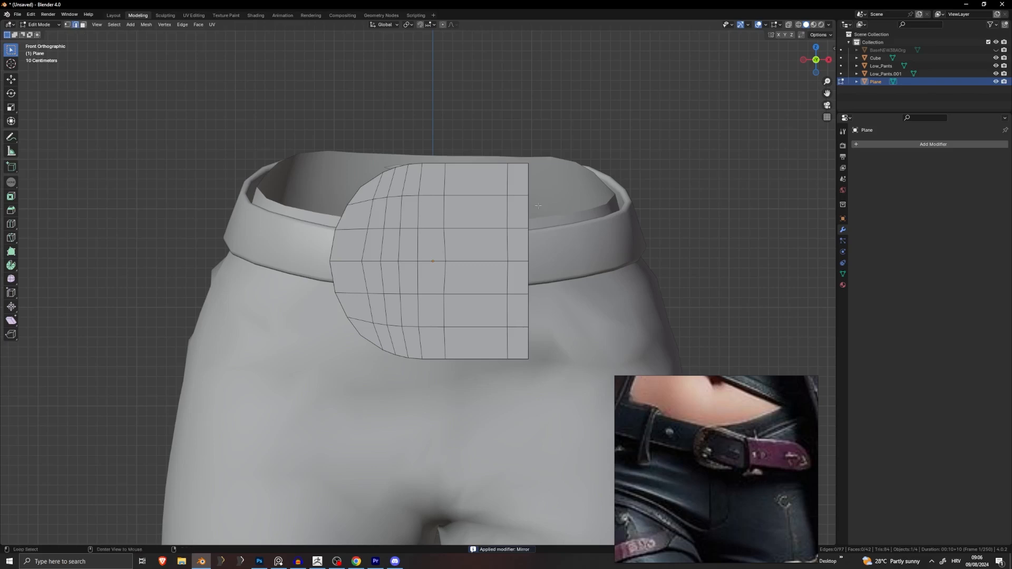
Step: Select the plane's right, top, left and bottom boundary edges, duplicate them in place, and scale the copy up slightly
alt+click(530, 208)
alt+shift+click(442, 161)
alt+shift+click(331, 246)
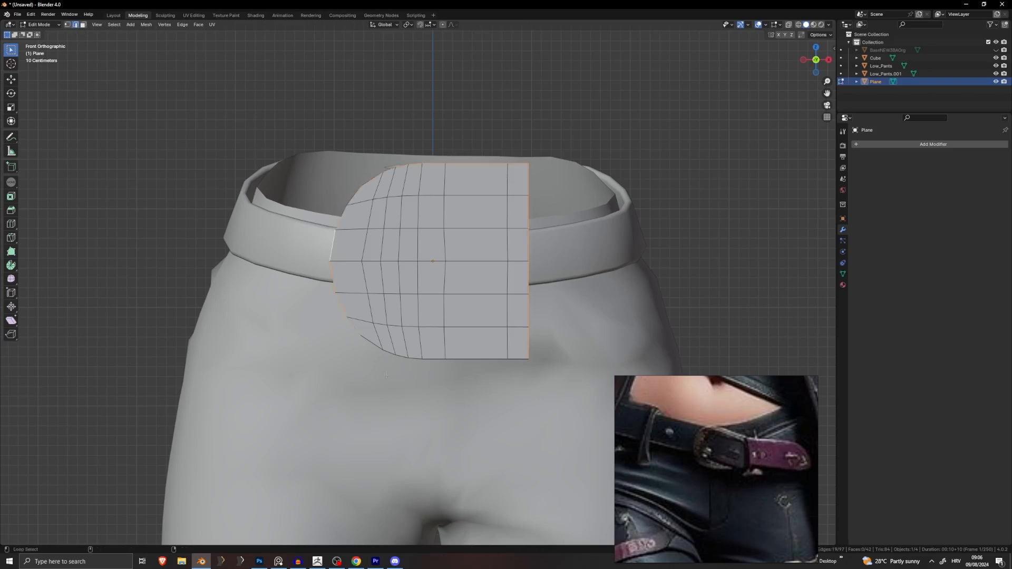
alt+shift+click(424, 373)
key(shift+d)
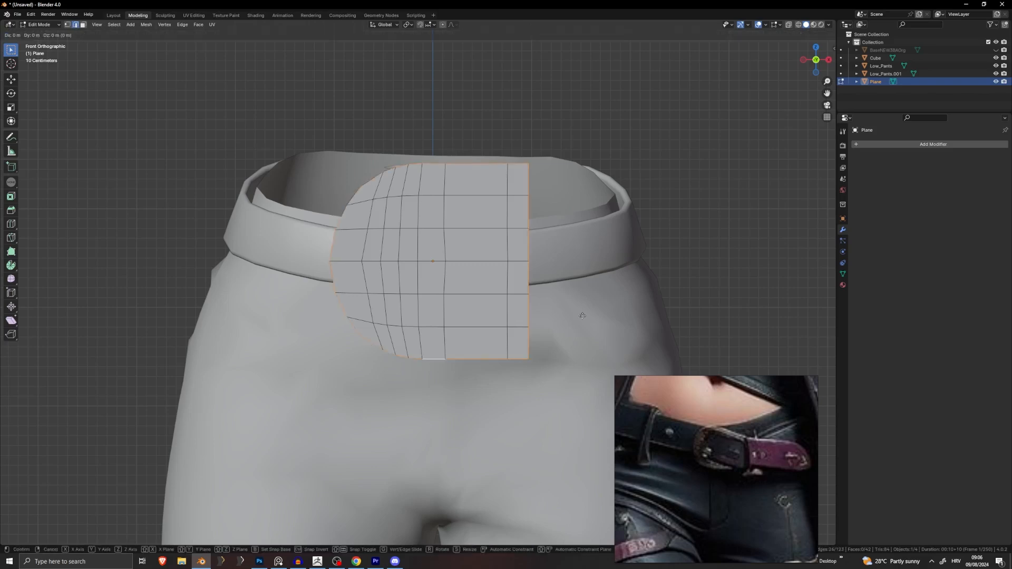
right_click(583, 316)
key(s)
click(586, 314)
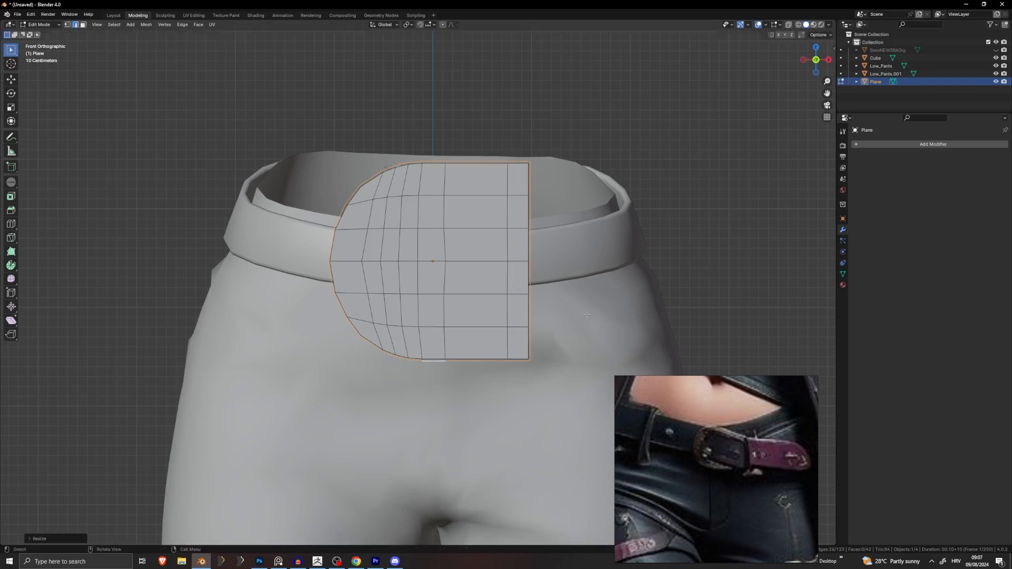
Step: Separate the duplicated loop and delete the planes, then undo the deletion
key(p)
click(570, 304)
key(Tab)
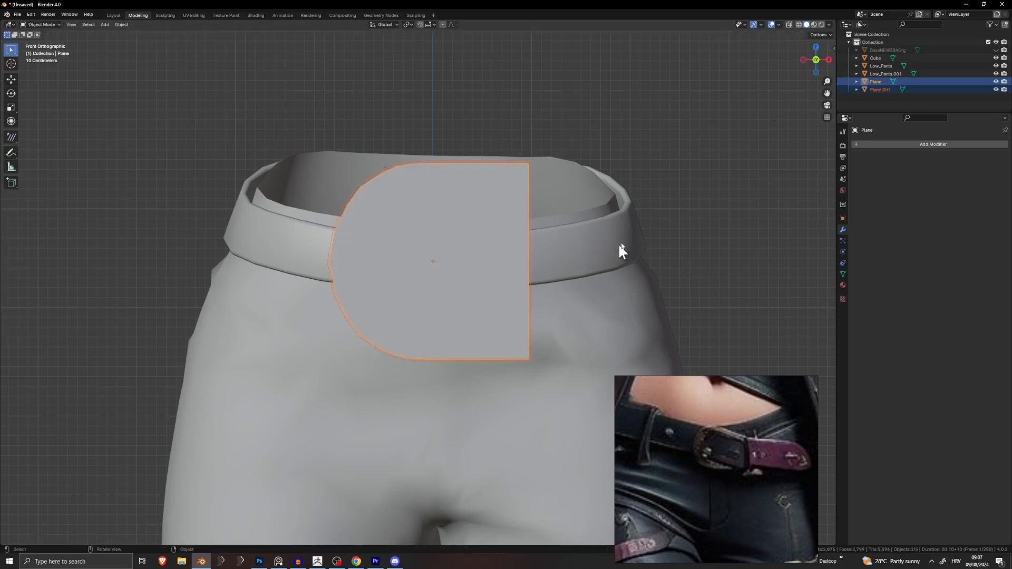
key(x)
click(470, 249)
key(ctrl+z)
Step: Separate the boundary loop into its own object, delete the original D-shaped plane, and select Plane.002
key(Tab)
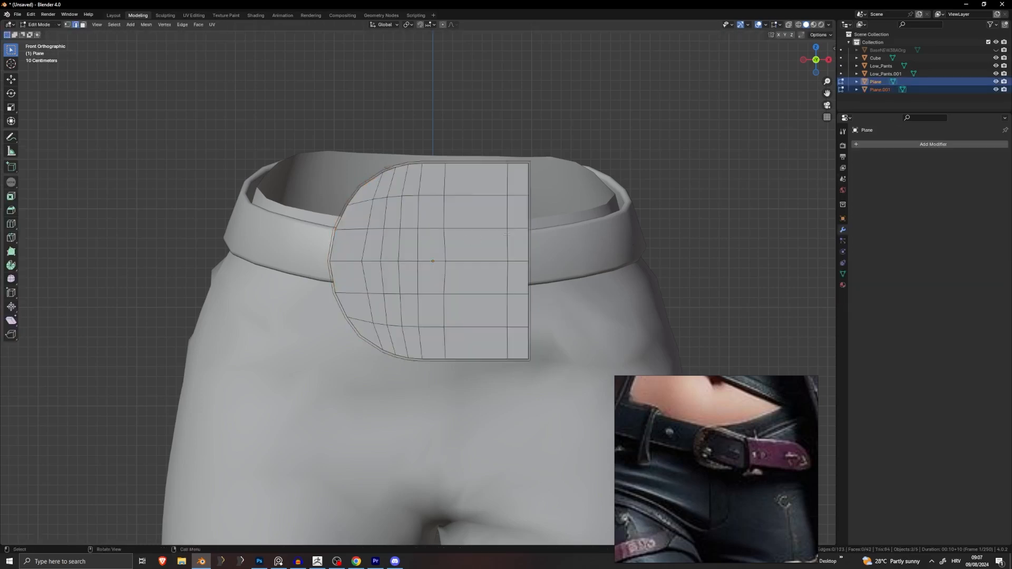
alt+click(532, 166)
key(p)
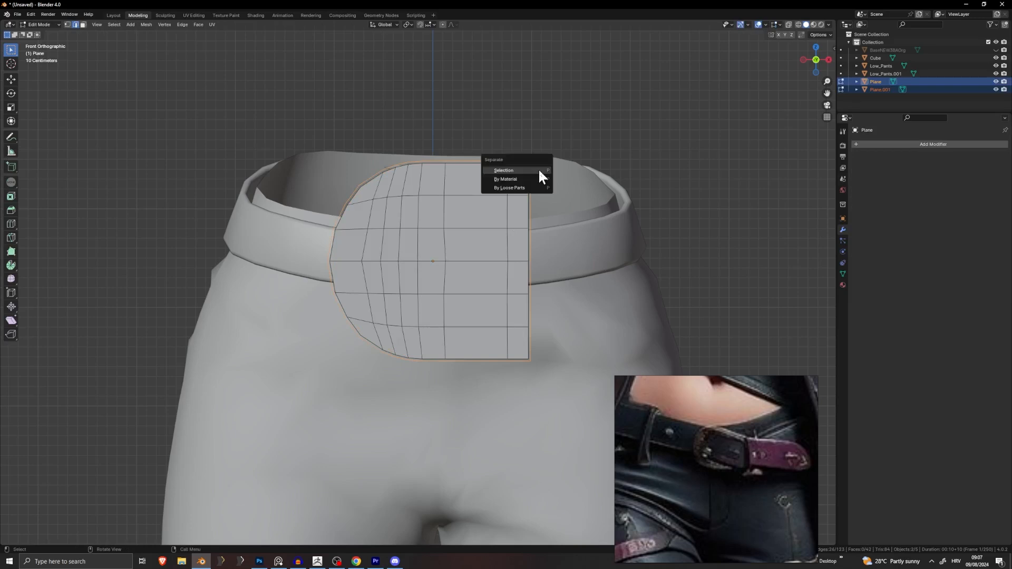
click(493, 174)
key(Tab)
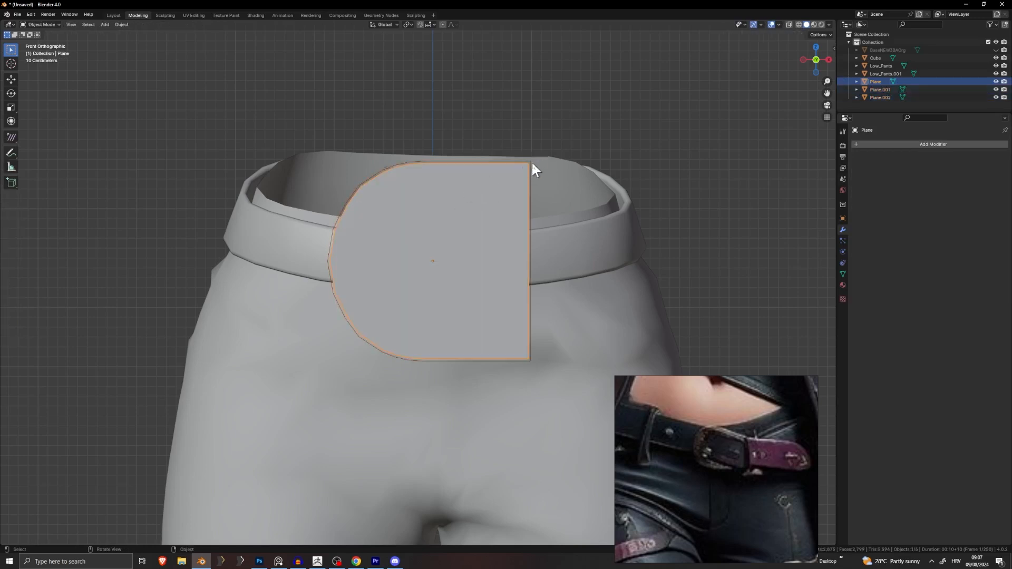
key(x)
click(523, 181)
click(531, 168)
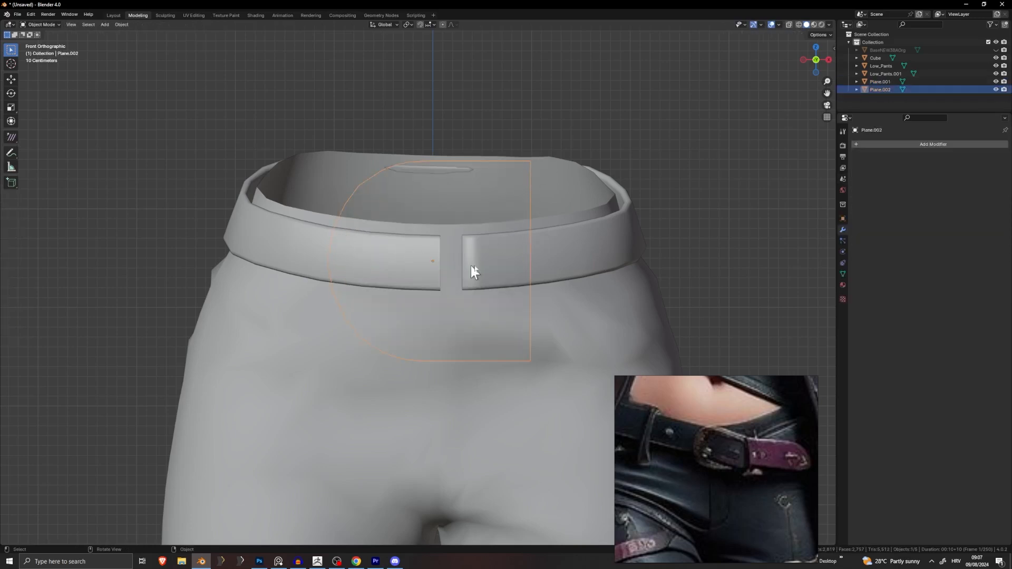
Step: Convert the separated outline Plane.002 into a curve
scroll(400, 262, up, 2)
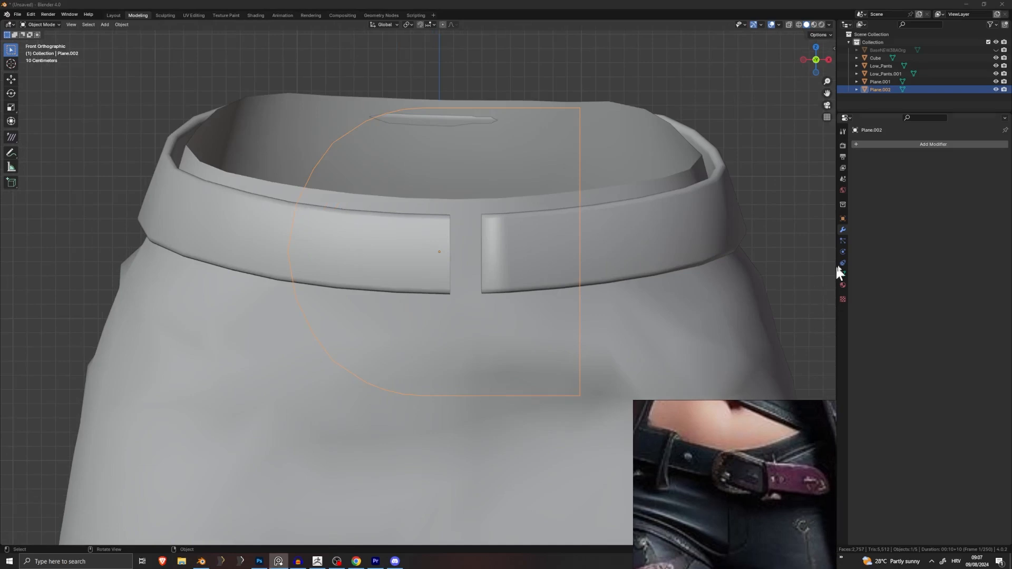
click(122, 25)
mouse_move(163, 254)
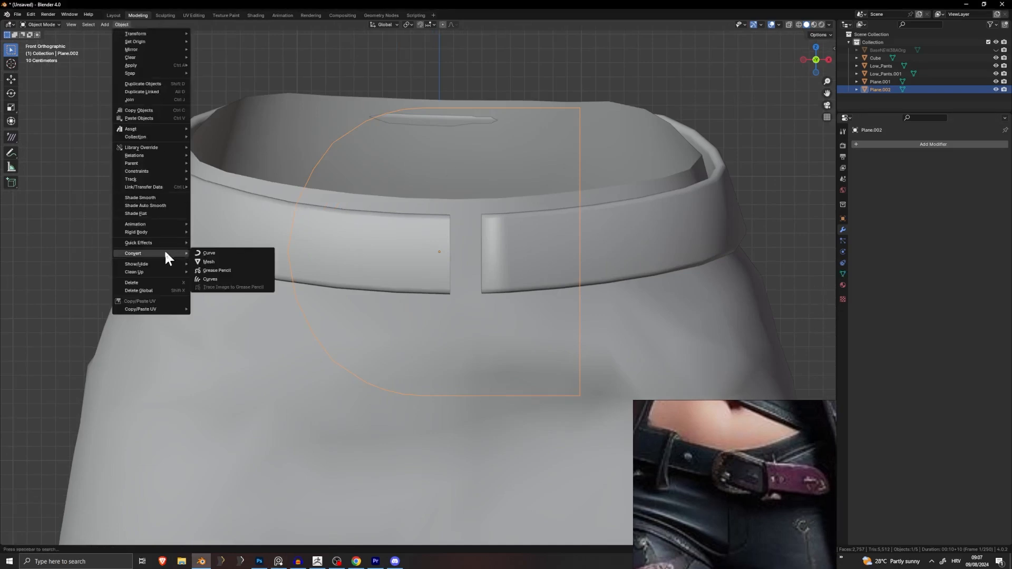
click(216, 255)
Step: Give the outline curve 0.15 m extrusion and 0.13 m bevel depth with faceted resolution
click(843, 263)
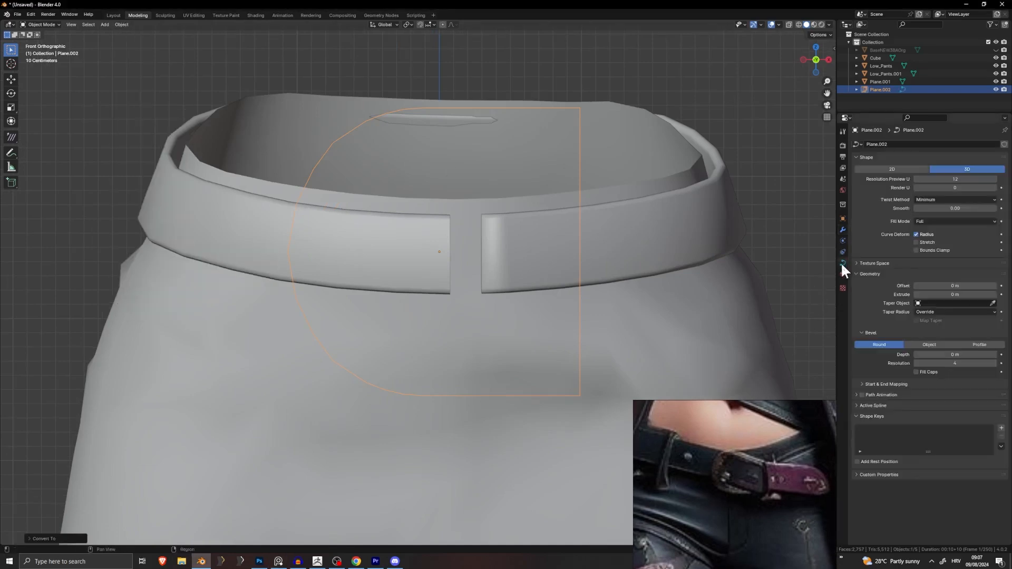
mouse_move(944, 295)
mouse_down()
mouse_move(970, 295)
mouse_move(947, 295)
mouse_up()
mouse_move(949, 355)
mouse_down()
mouse_move(966, 355)
mouse_move(956, 355)
mouse_up()
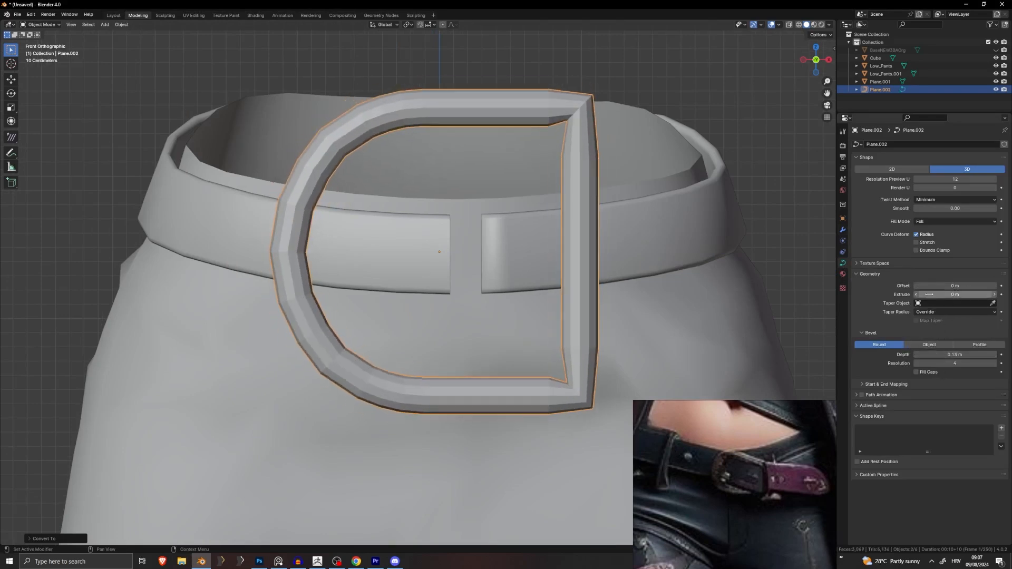
drag(929, 295, 957, 295)
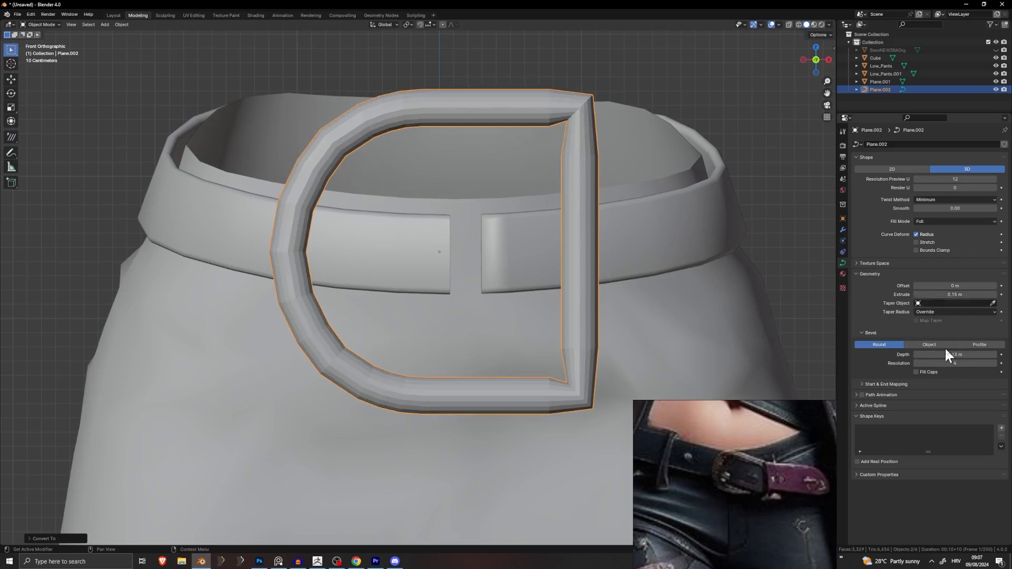
drag(955, 363, 942, 363)
scroll(530, 282, down, 2)
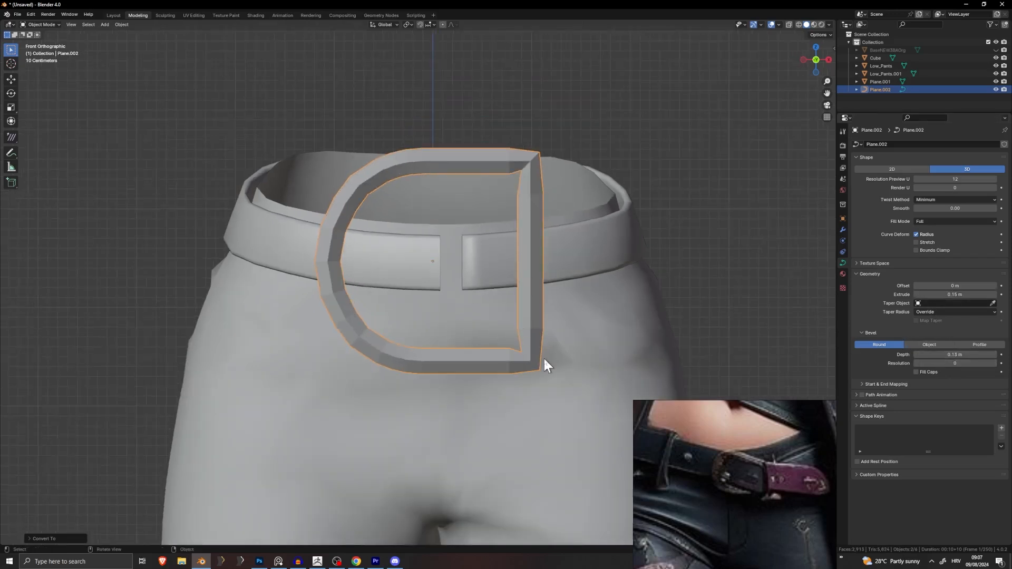
Step: Change the tube thickness at the buckle's top-right corner control point with Alt+S
key(Tab)
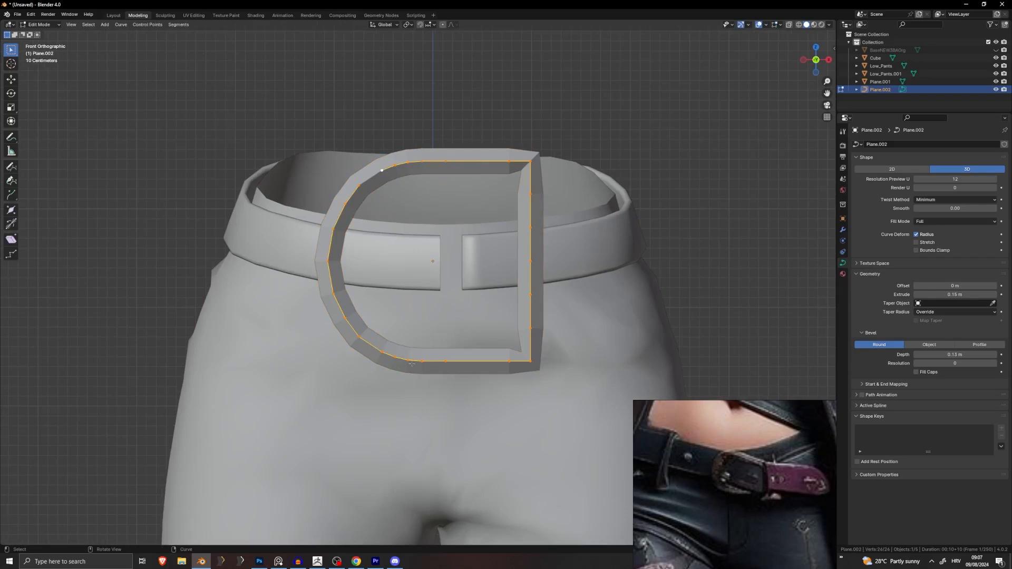
click(535, 168)
scroll(534, 169, up, 2)
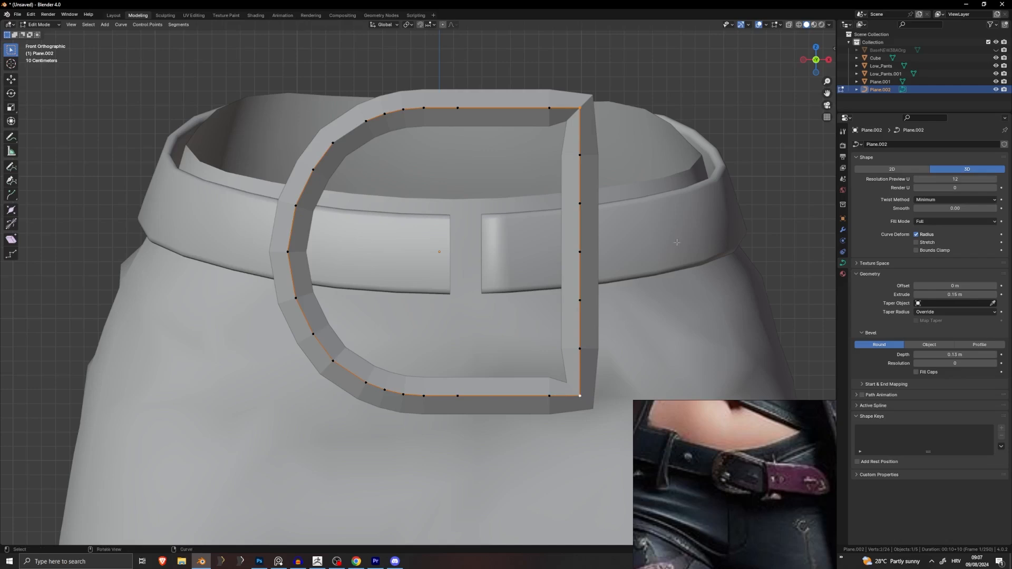
key(alt+s)
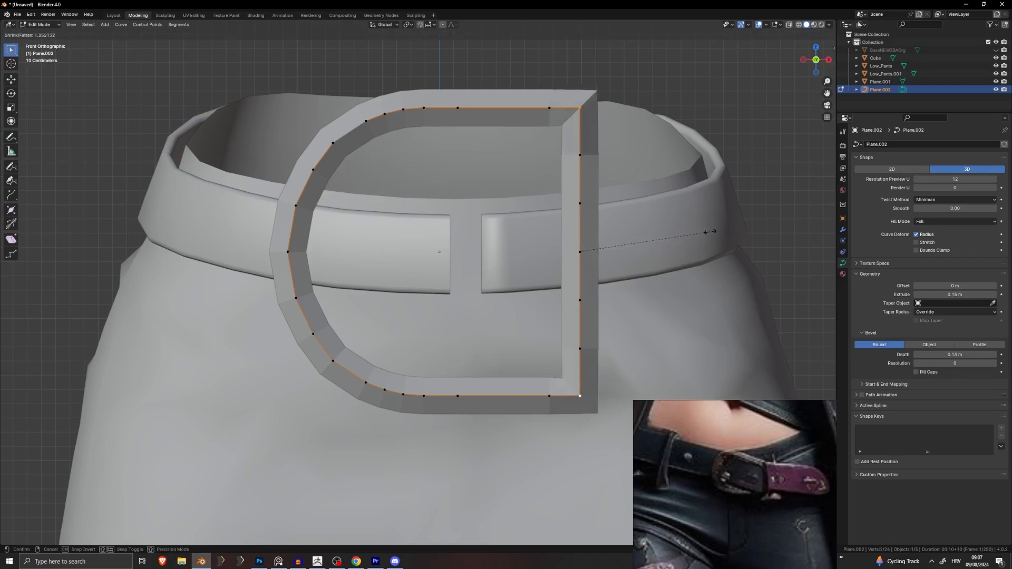
click(718, 229)
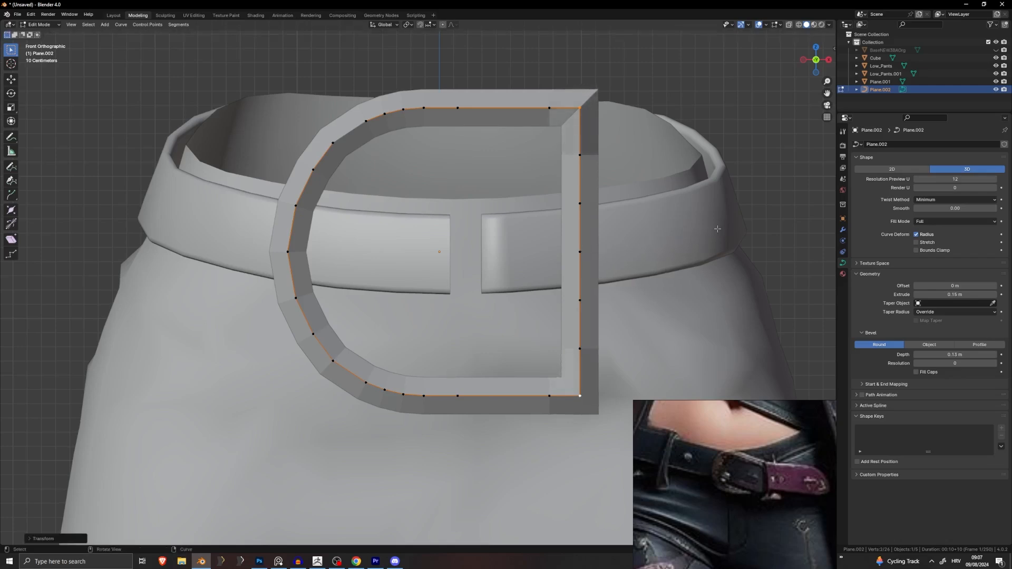
scroll(688, 245, down, 4)
key(Tab)
Step: Smooth-shade the buckle frame
scroll(526, 306, down, 2)
scroll(455, 265, up, 2)
right_click(451, 258)
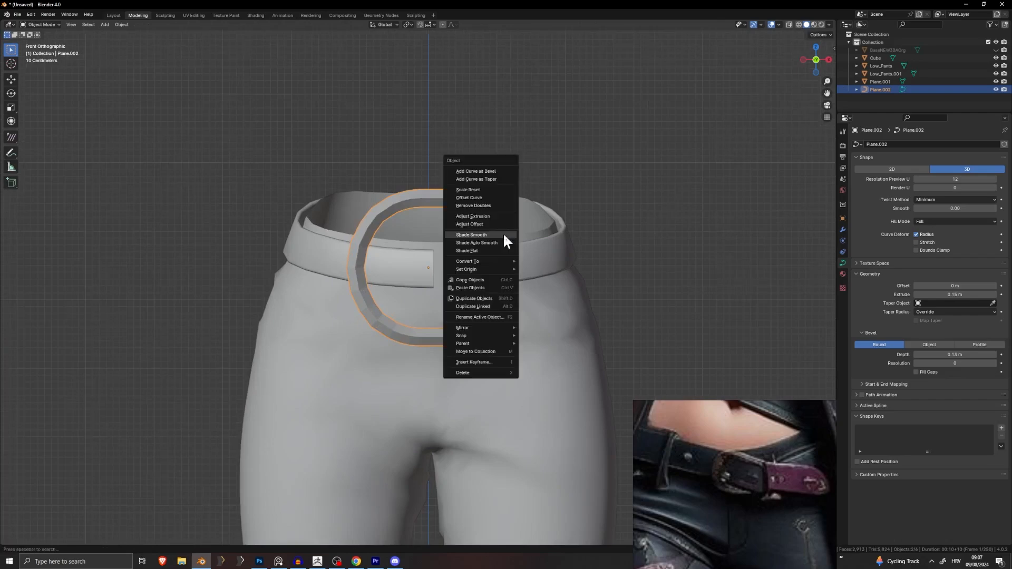
click(499, 242)
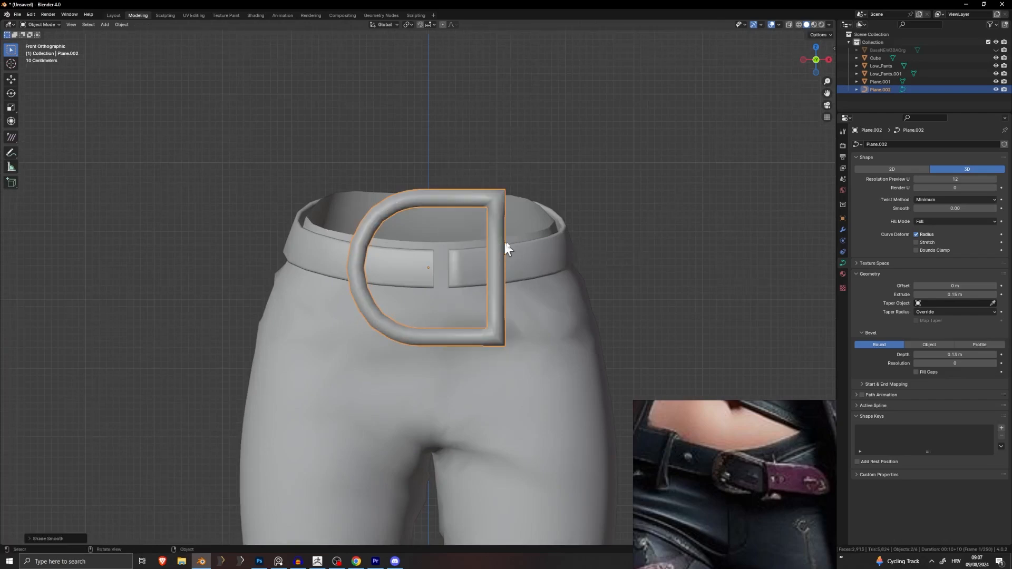
right_click(499, 230)
click(493, 234)
right_click(492, 233)
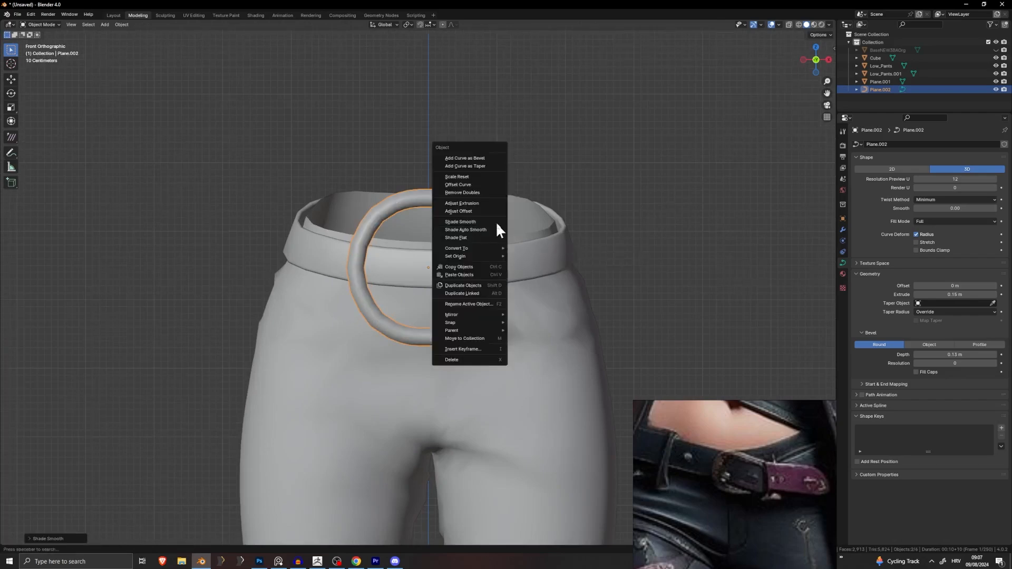
key(Escape)
middle_drag(494, 225, 556, 300)
Step: Reduce the buckle curve's bevel depth to 0.08 m for a slimmer tube
key(Tab)
middle_drag(496, 195, 597, 234)
drag(917, 359, 892, 359)
middle_drag(593, 256, 699, 249)
key(Tab)
middle_drag(469, 174, 564, 203)
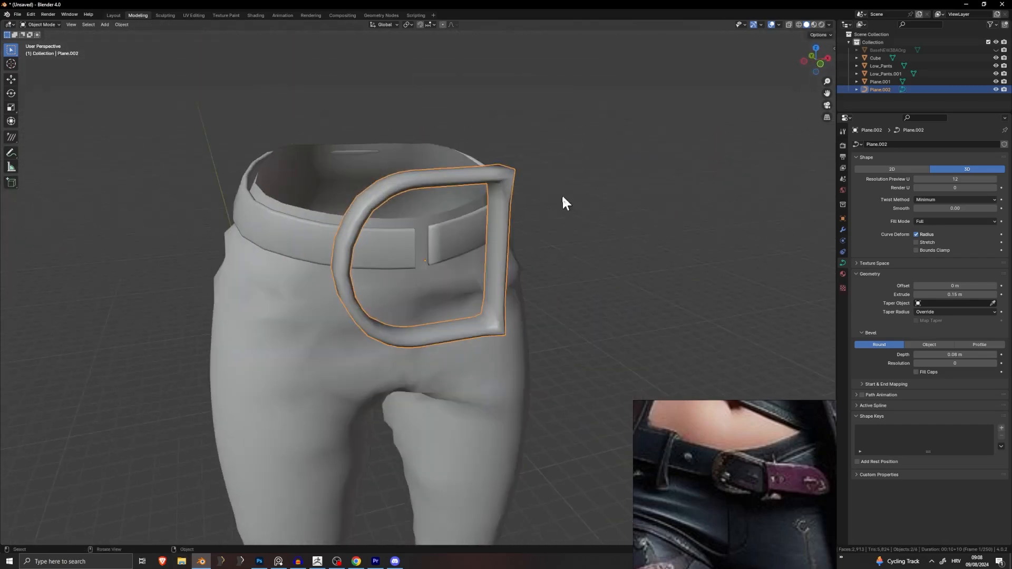
click(121, 25)
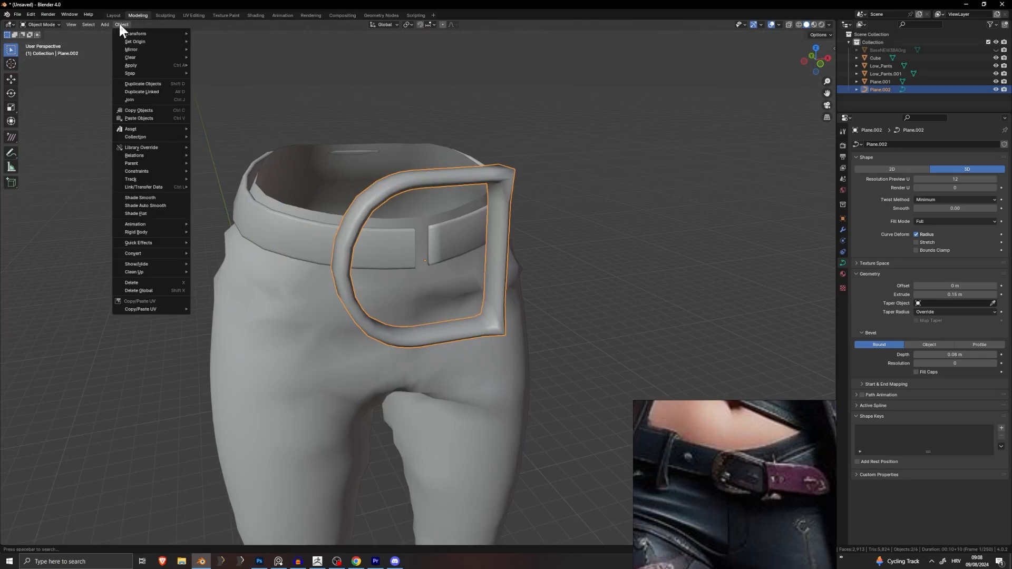
Step: Convert the buckle curve into a mesh and enter Edit Mode
mouse_move(159, 253)
click(216, 262)
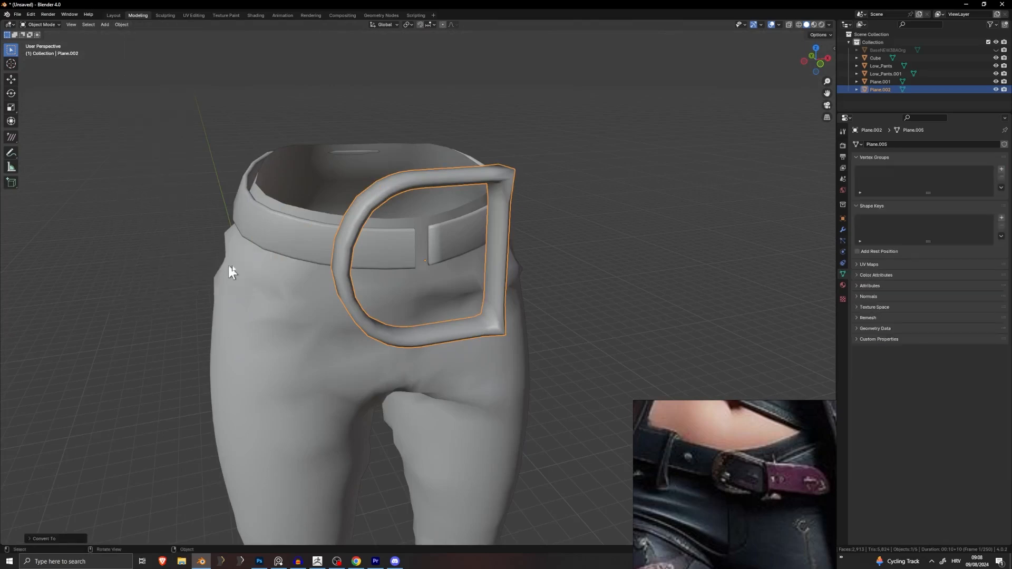
key(Tab)
scroll(411, 235, up, 2)
Step: Select the buckle's outer rim edge loop and flatten it to zero along Y
middle_drag(481, 220, 473, 199)
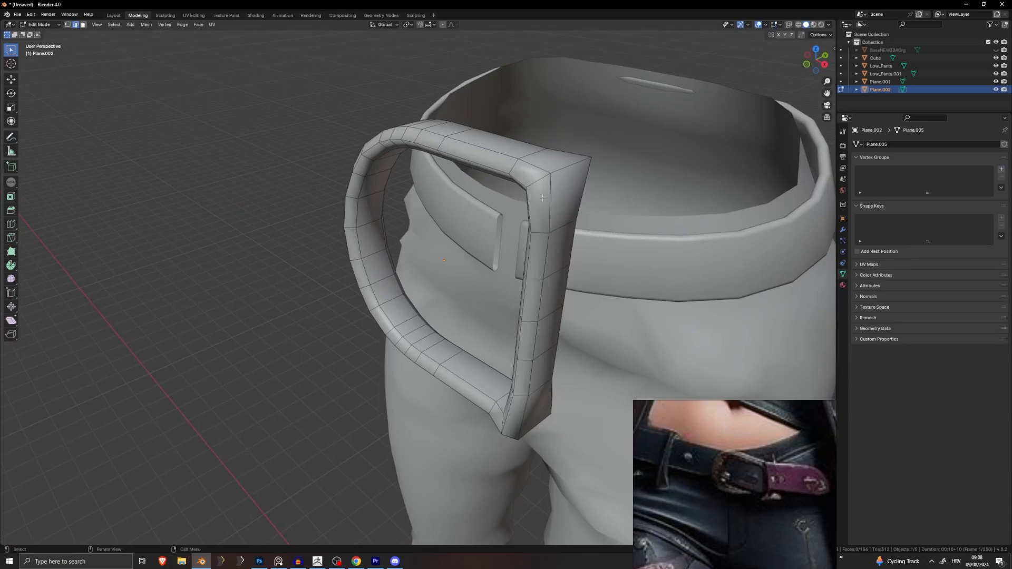
middle_drag(543, 197, 301, 133)
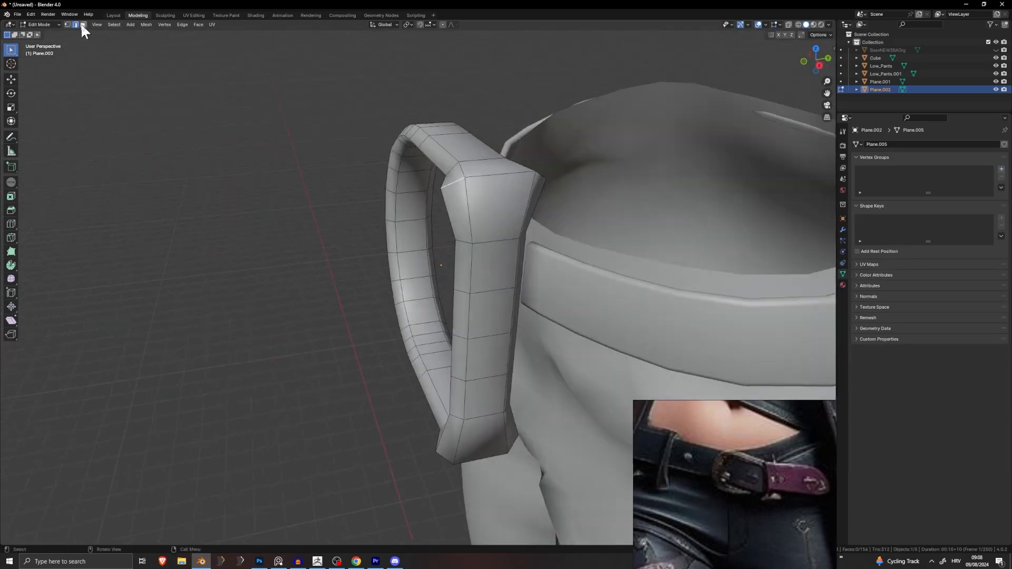
alt+click(412, 142)
middle_drag(412, 142, 384, 150)
middle_drag(364, 187, 537, 262)
scroll(520, 256, up, 4)
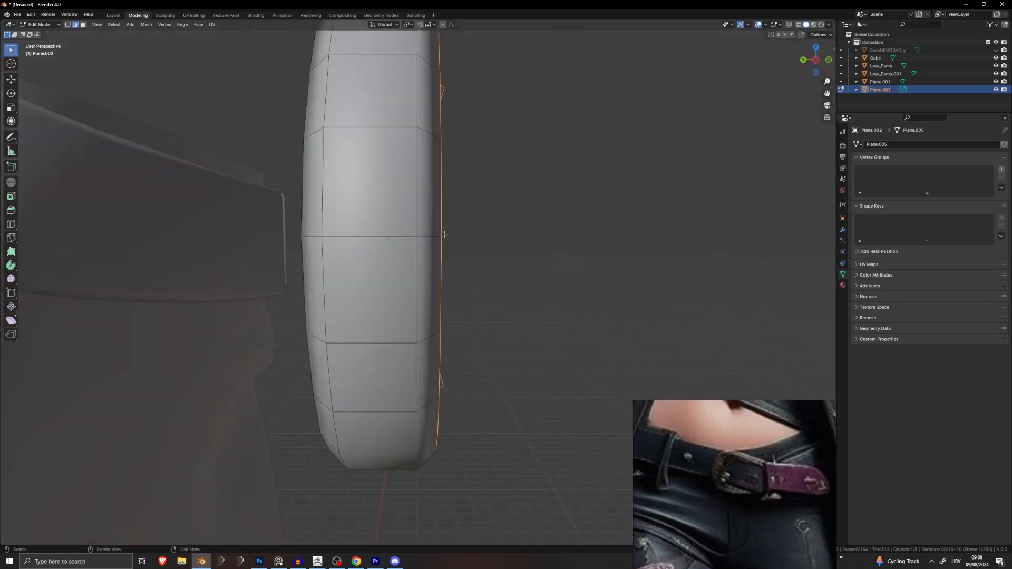
middle_drag(444, 233, 449, 352)
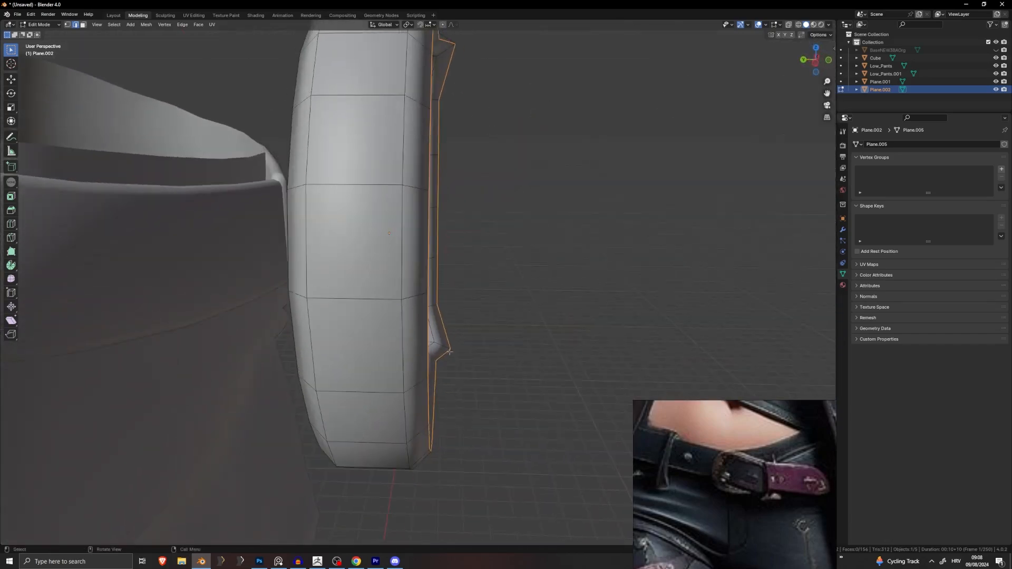
scroll(429, 263, down, 4)
middle_drag(448, 206, 533, 211)
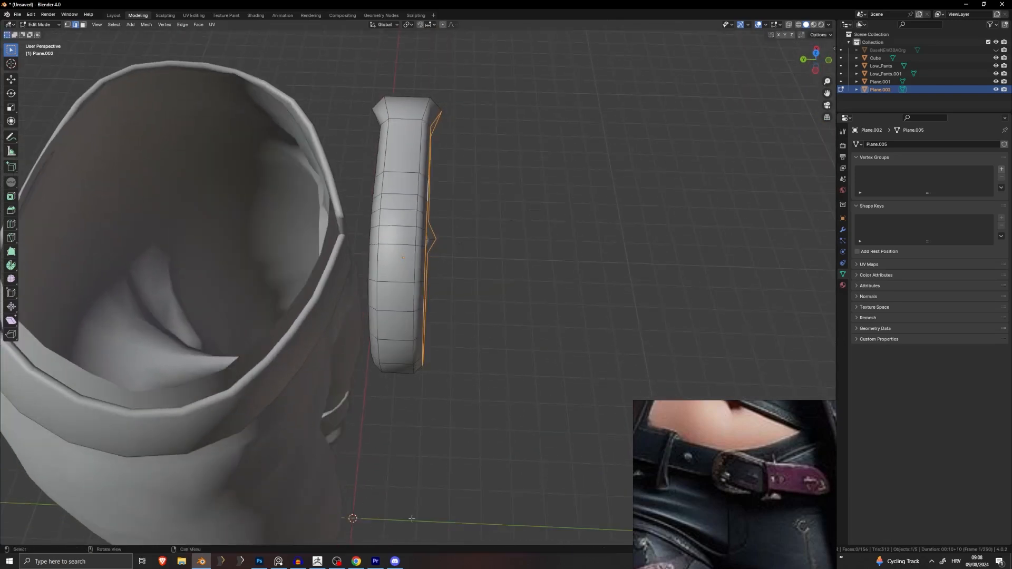
key(s)
key(y)
key(0)
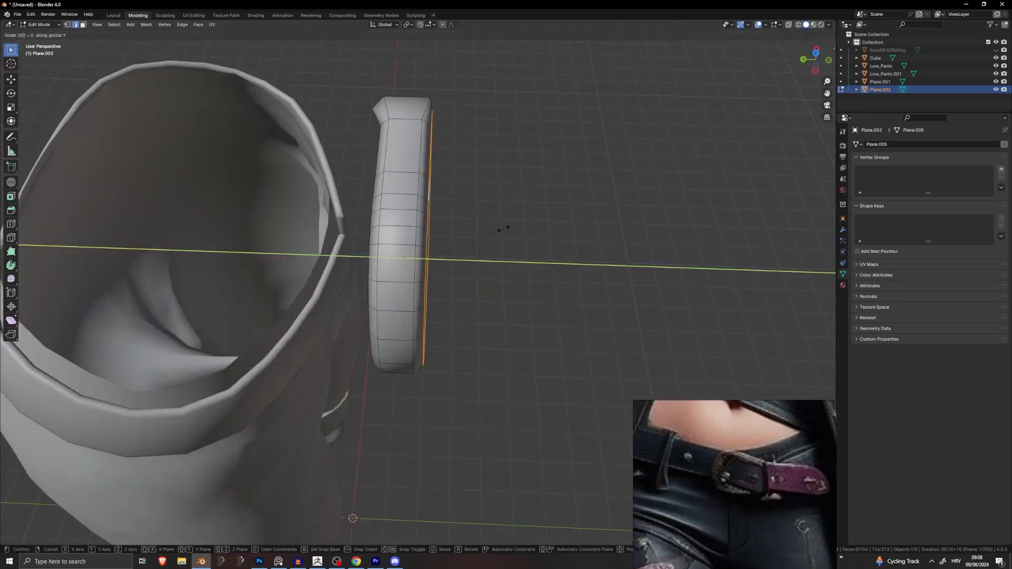
key(Return)
Step: Flatten the ring's top edge loop to zero along Y
middle_drag(503, 228, 476, 203)
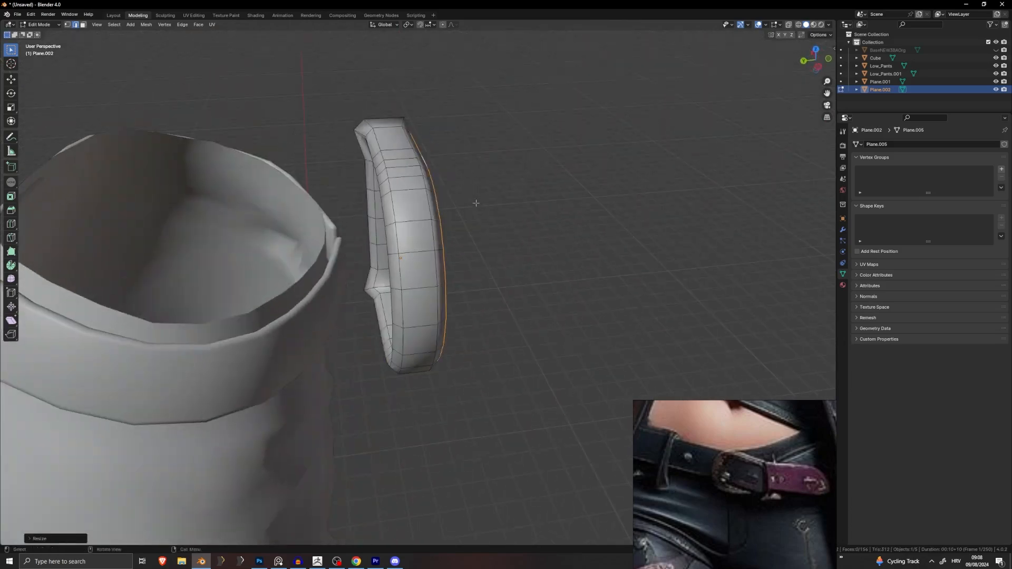
middle_drag(374, 181, 457, 176)
key(s)
key(y)
key(0)
key(Return)
Step: Flatten another edge loop to zero along Y, then select the ring's left vertical loop
key(s)
key(x)
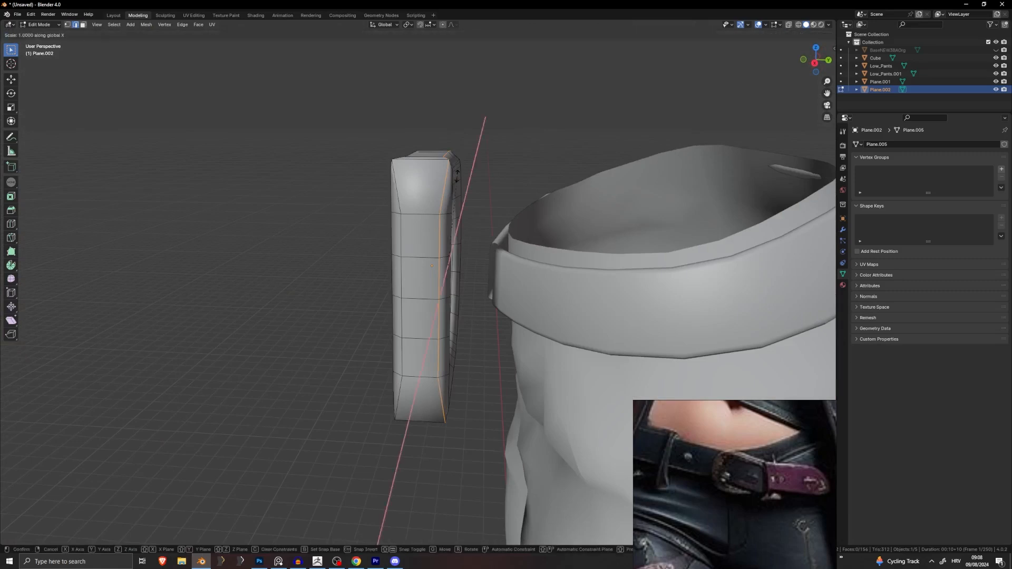
key(y)
key(0)
key(Return)
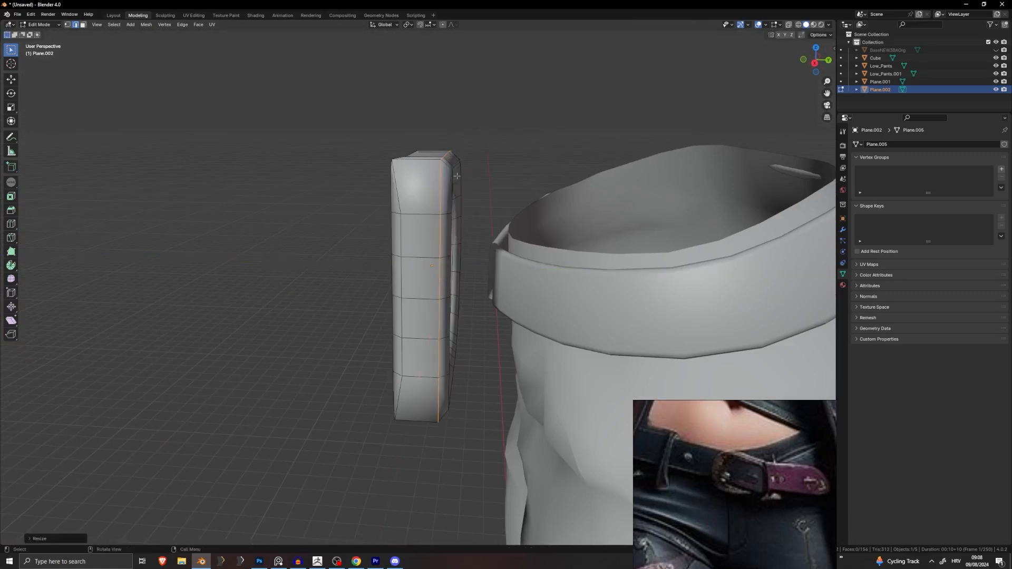
alt+click(411, 190)
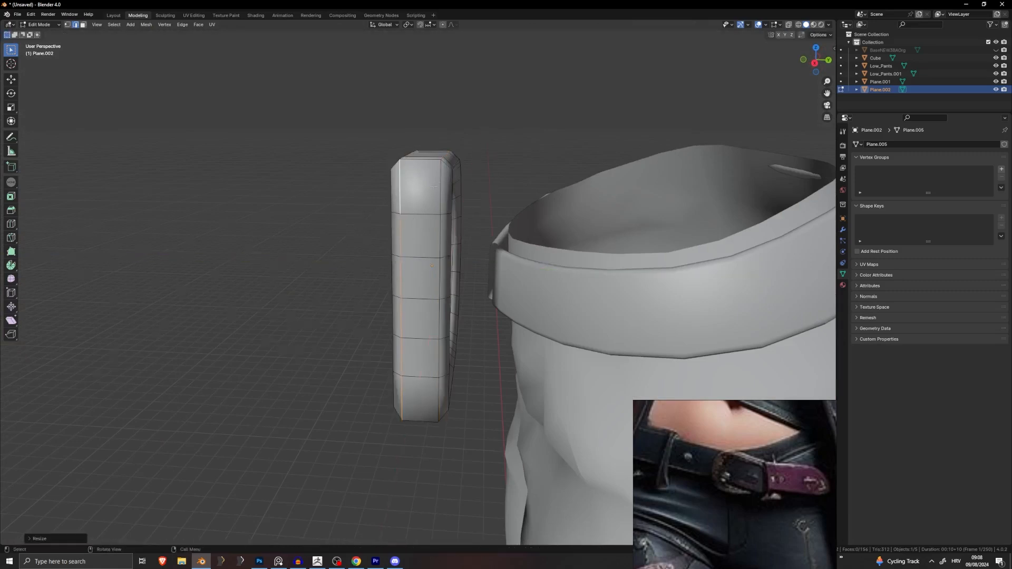
middle_drag(433, 186, 487, 188)
Step: Flatten the ring's inner and innermost edge loops to zero along Y
alt+click(468, 203)
key(s)
key(y)
key(0)
key(Return)
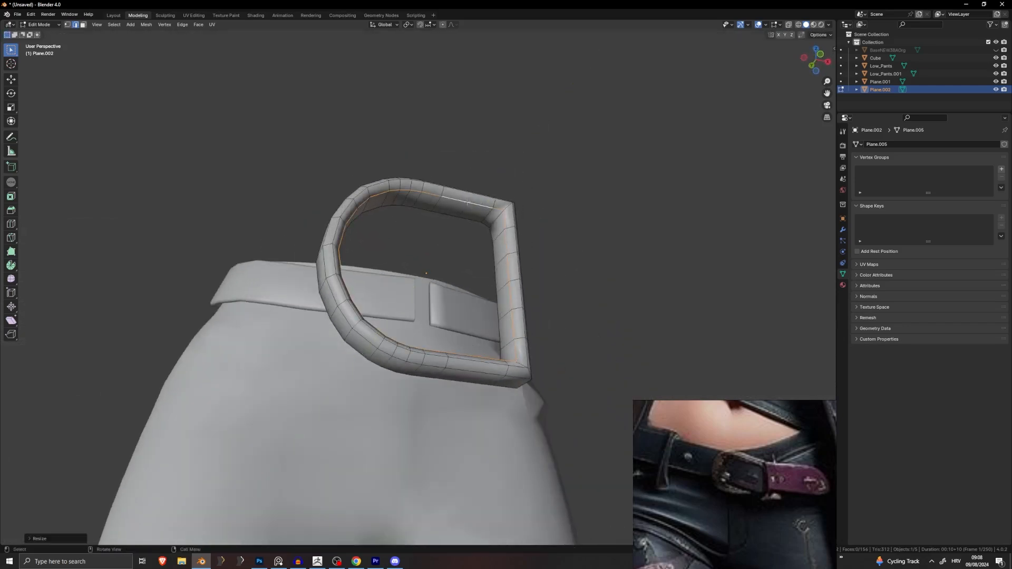
alt+click(454, 223)
key(s)
key(y)
key(0)
key(Return)
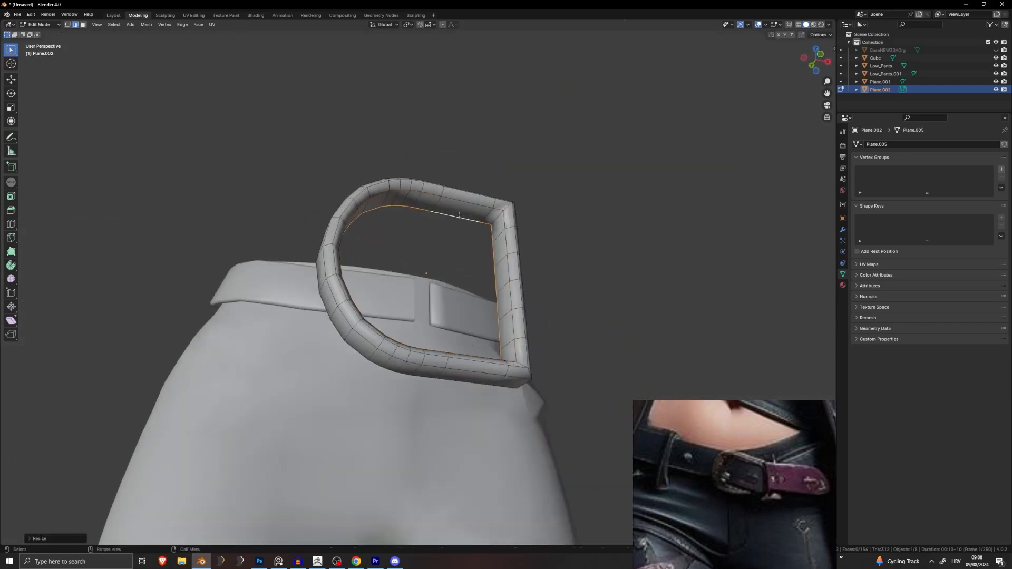
middle_drag(426, 224, 406, 295)
Step: Select two edge loops on the ring and dissolve them
key(Tab)
key(Tab)
middle_drag(406, 296, 525, 192)
click(520, 229)
alt+shift+click(403, 196)
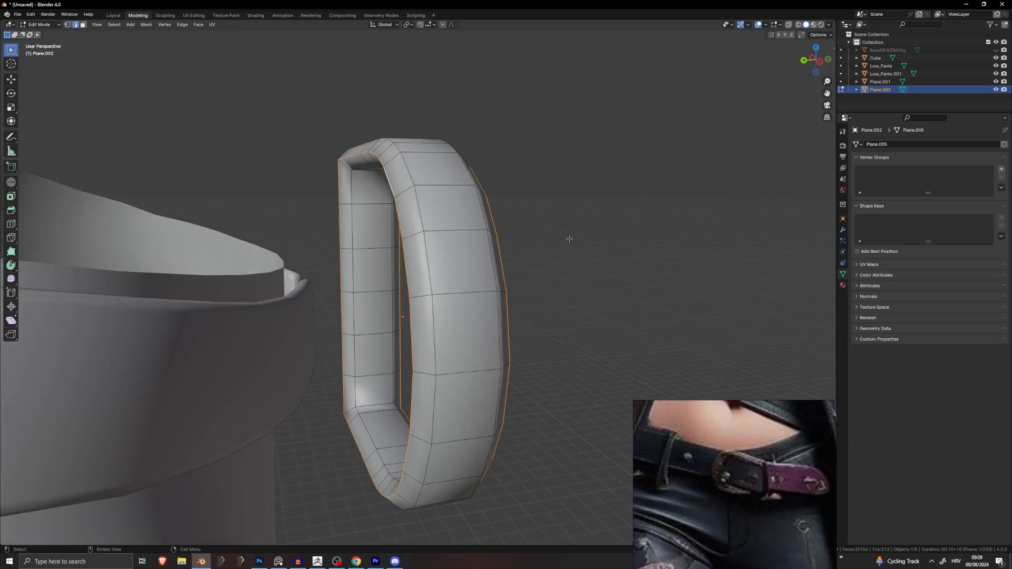
middle_drag(570, 238, 390, 247)
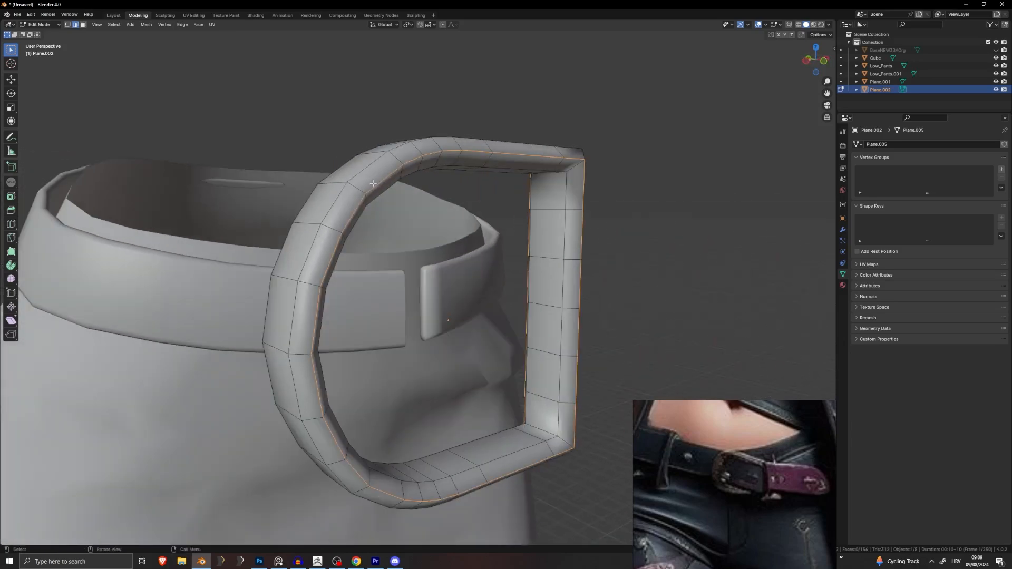
middle_drag(373, 184, 365, 187)
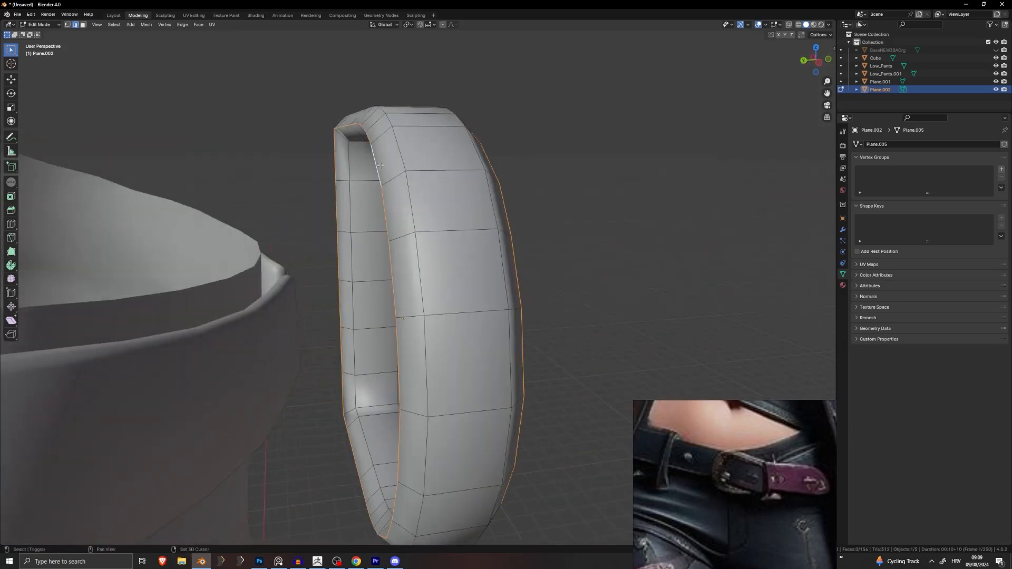
middle_drag(471, 187, 483, 213)
key(x)
click(522, 175)
scroll(522, 177, down, 2)
key(Tab)
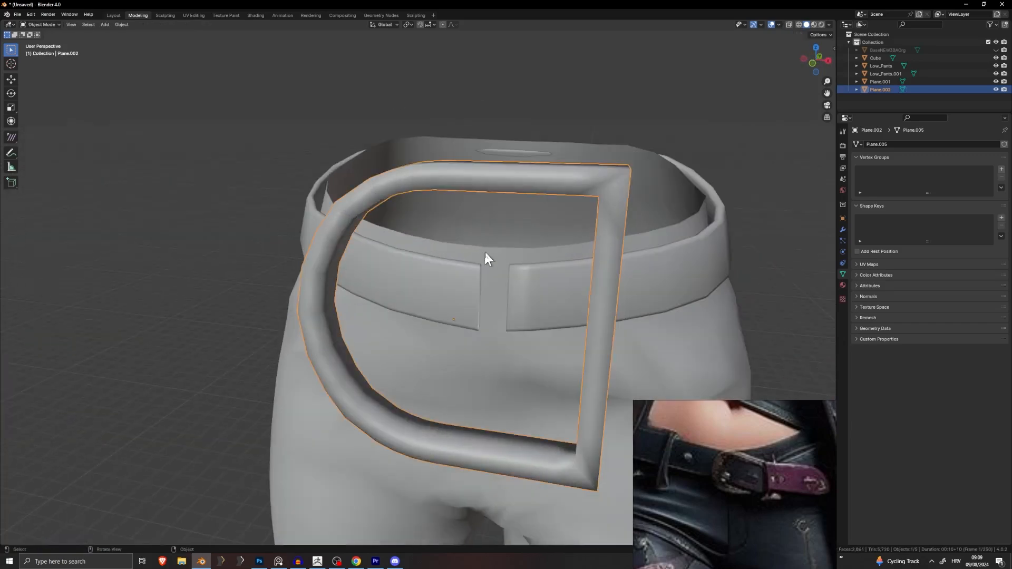
Step: Apply Shade Auto Smooth to the ring
middle_drag(487, 258, 454, 273)
right_click(468, 244)
click(468, 250)
click(558, 246)
scroll(454, 274, up, 4)
Step: Scale the whole ring mesh along Y to make it thinner front-to-back
key(Tab)
middle_drag(516, 262, 460, 207)
scroll(553, 257, up, 1)
key(a)
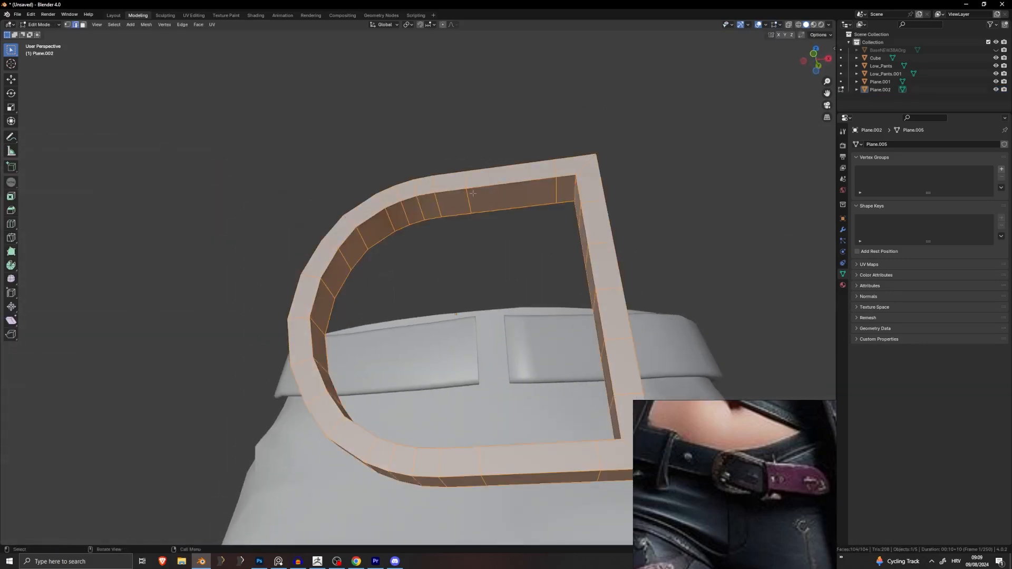
middle_drag(580, 221, 606, 251)
key(s)
key(y)
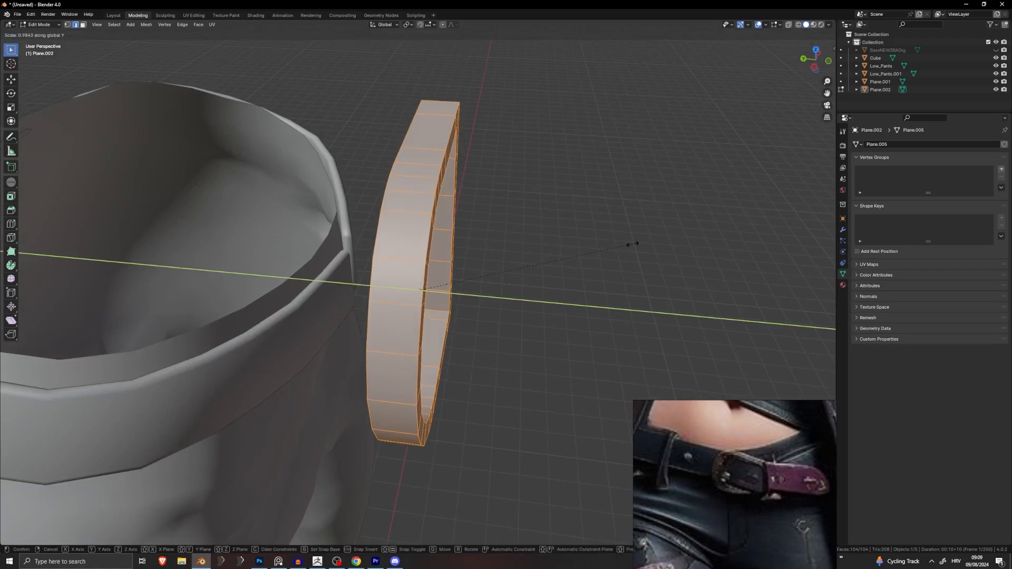
right_click(632, 244)
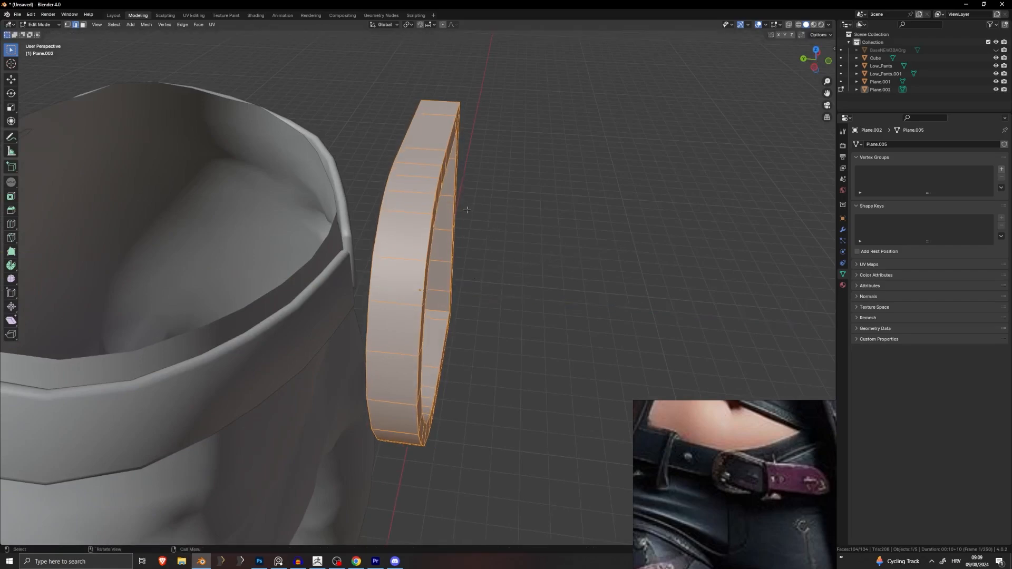
key(s)
key(y)
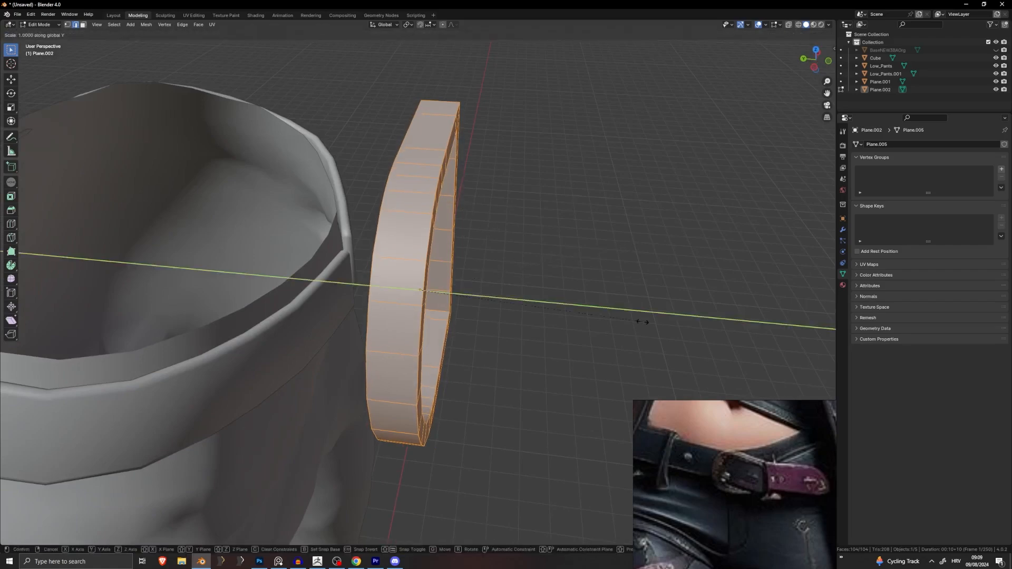
click(532, 302)
middle_drag(533, 302, 443, 253)
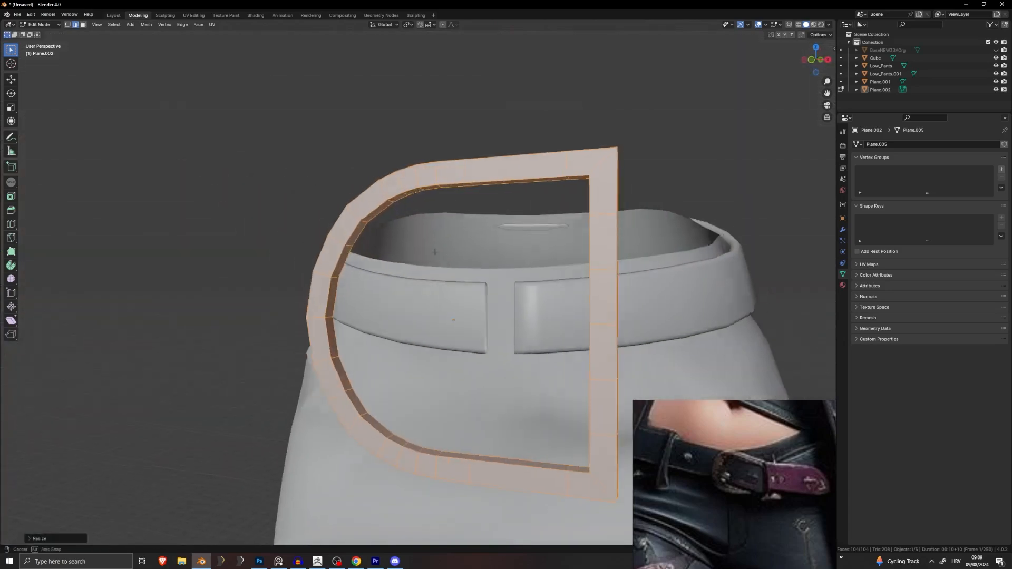
scroll(559, 238, down, 6)
middle_drag(560, 238, 586, 246)
Step: Scale the buckle's inner face loop down for a wider rim and smaller opening
key(Tab)
click(586, 247)
click(479, 280)
key(Tab)
scroll(477, 277, up, 2)
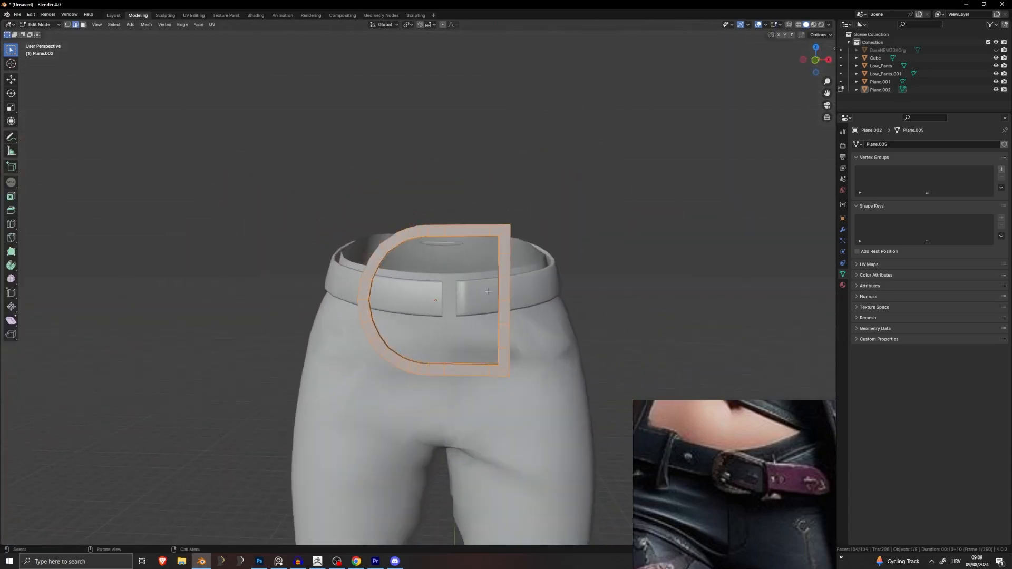
middle_drag(474, 261, 411, 244)
scroll(412, 244, up, 6)
key(3)
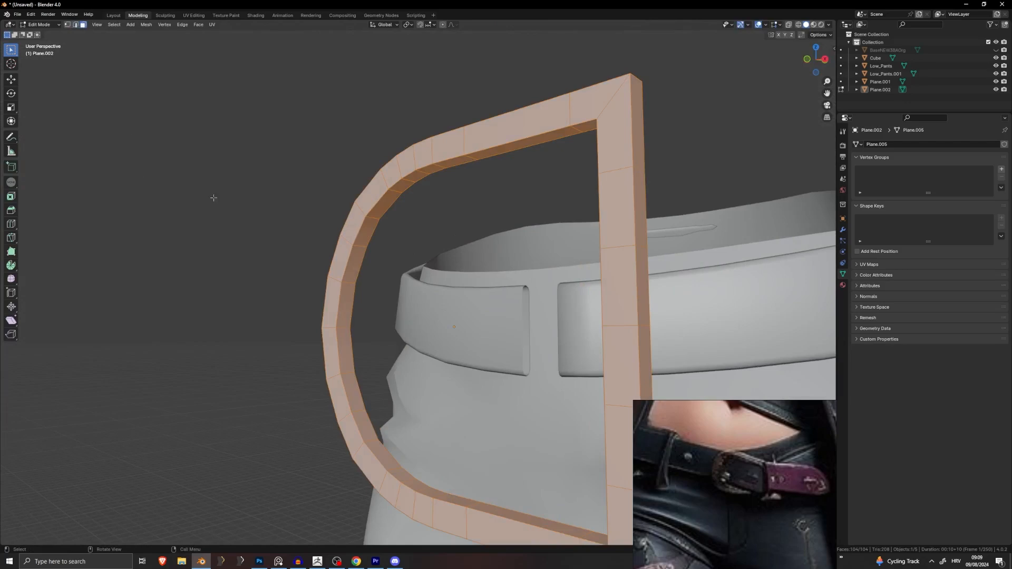
middle_drag(213, 198, 466, 238)
key(alt+a)
alt+click(393, 226)
key(s)
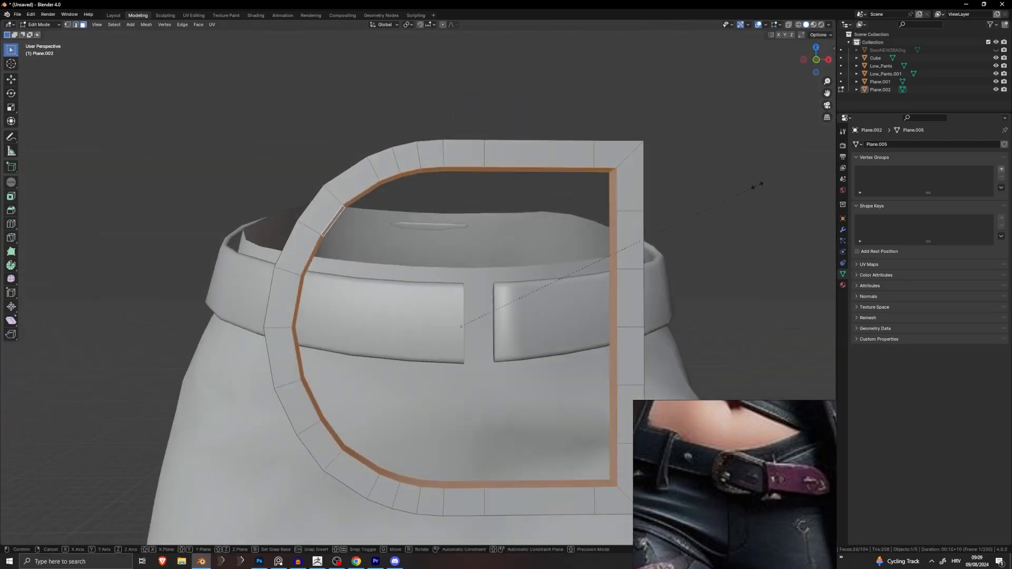
click(717, 193)
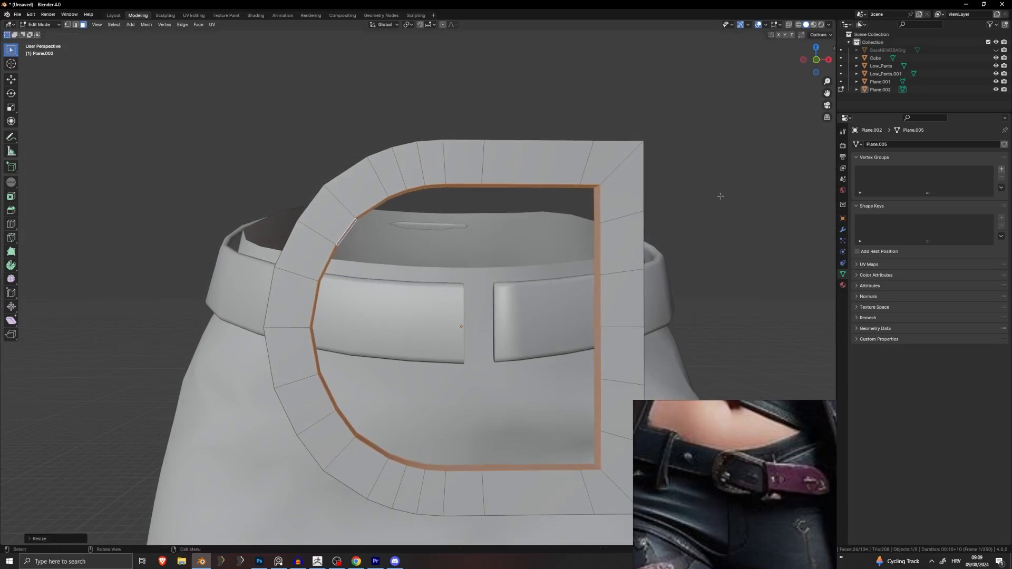
scroll(655, 234, down, 5)
key(Tab)
middle_drag(655, 235, 495, 272)
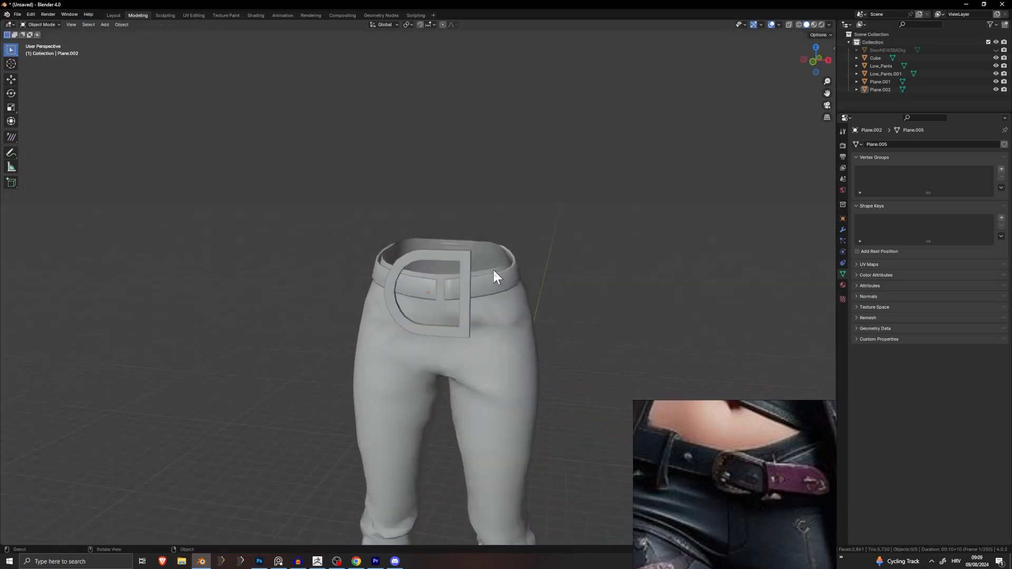
Step: Scale the buckle down and move it against the front of the pants
click(466, 268)
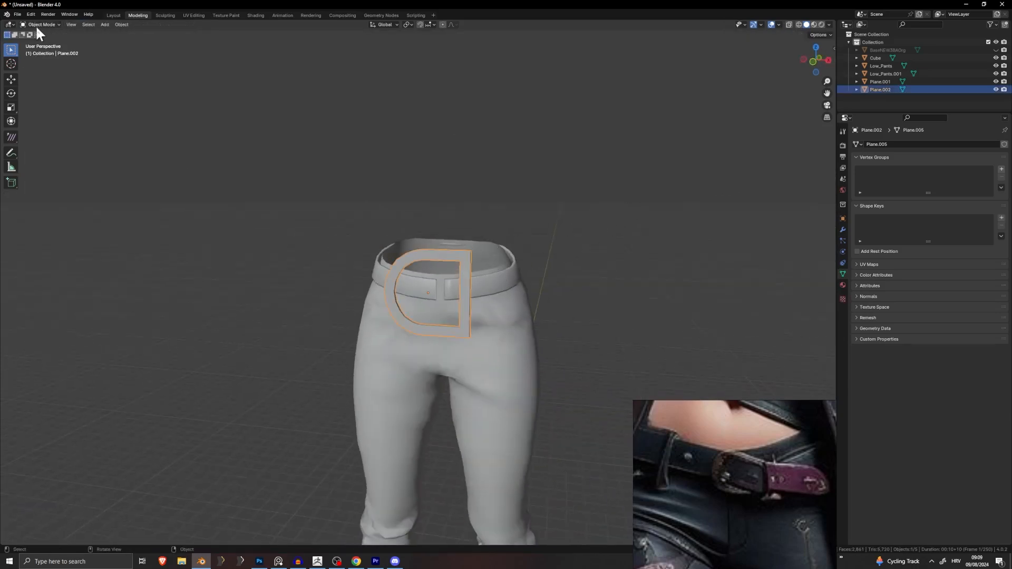
key(s)
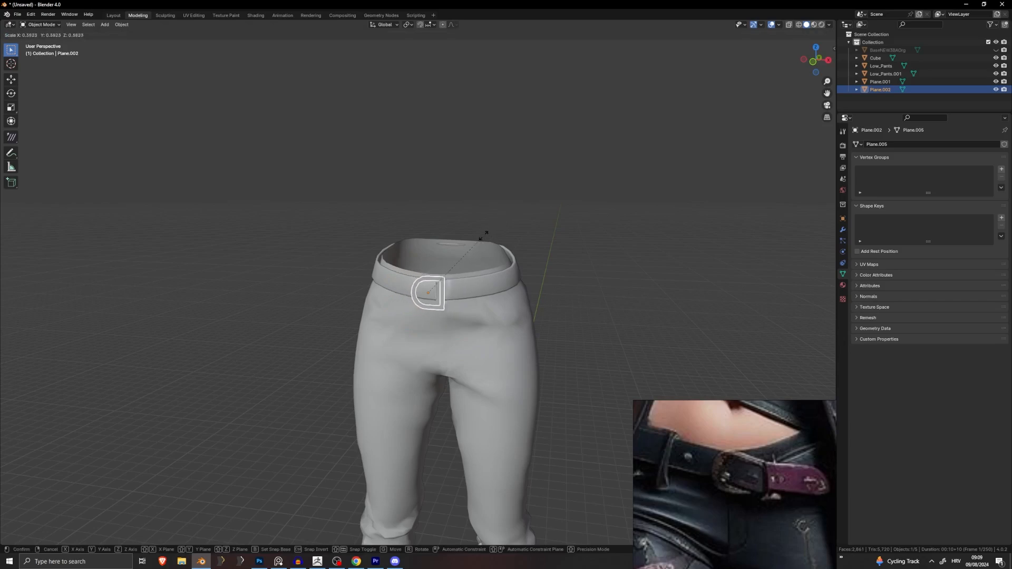
click(451, 253)
middle_drag(451, 253, 393, 269)
key(g)
click(414, 264)
scroll(422, 264, up, 5)
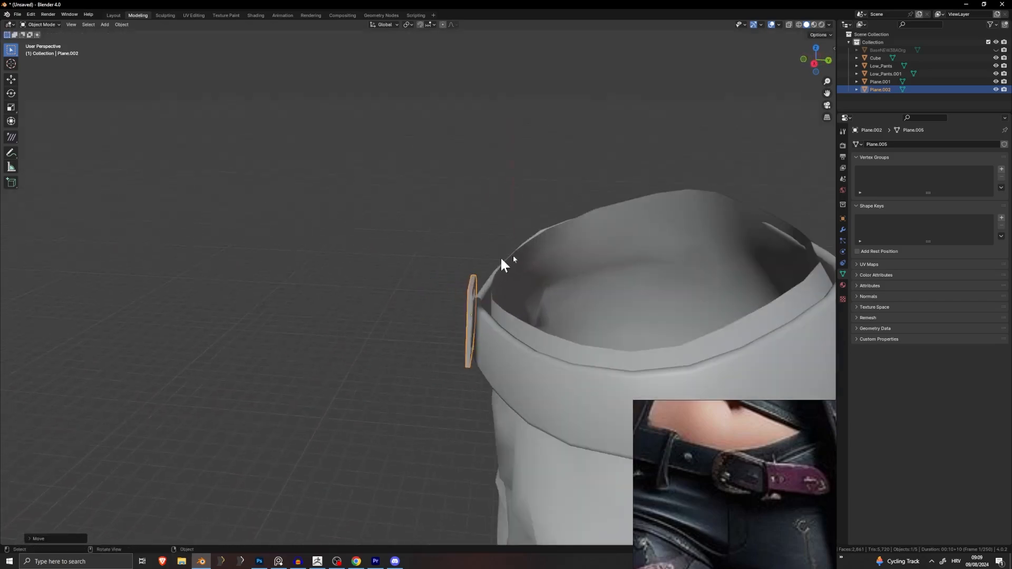
key(KP_1)
scroll(469, 216, up, 3)
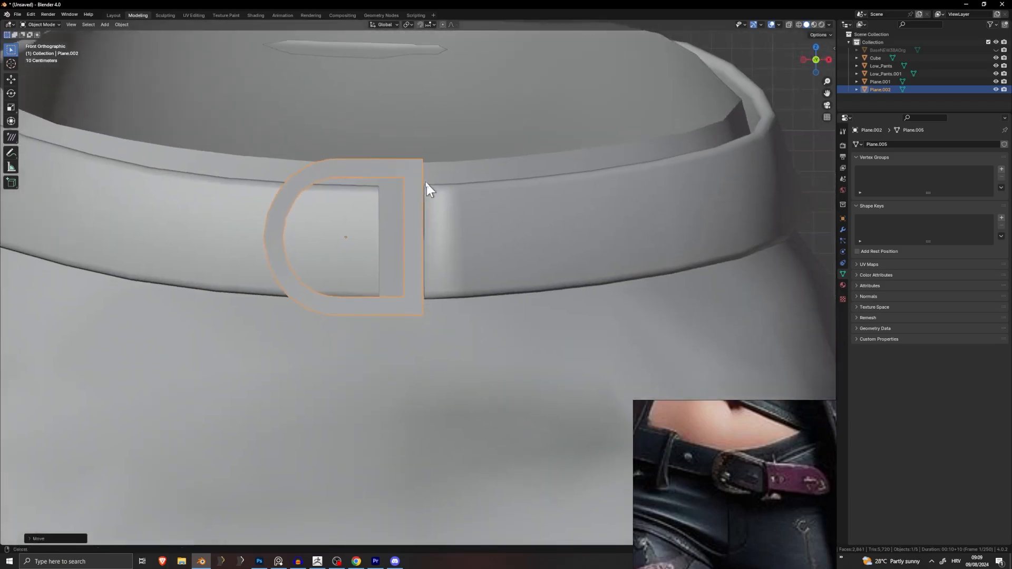
middle_drag(430, 188, 340, 196)
Step: Move the buckle onto the belt and rotate it around Z to align with the strap
key(g)
click(455, 206)
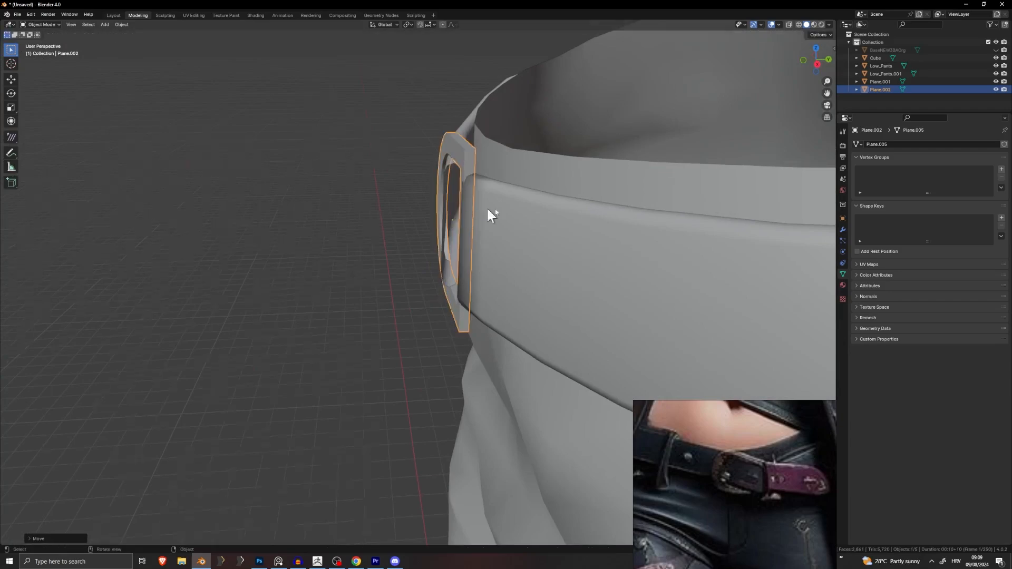
middle_drag(488, 208, 553, 238)
key(r)
key(z)
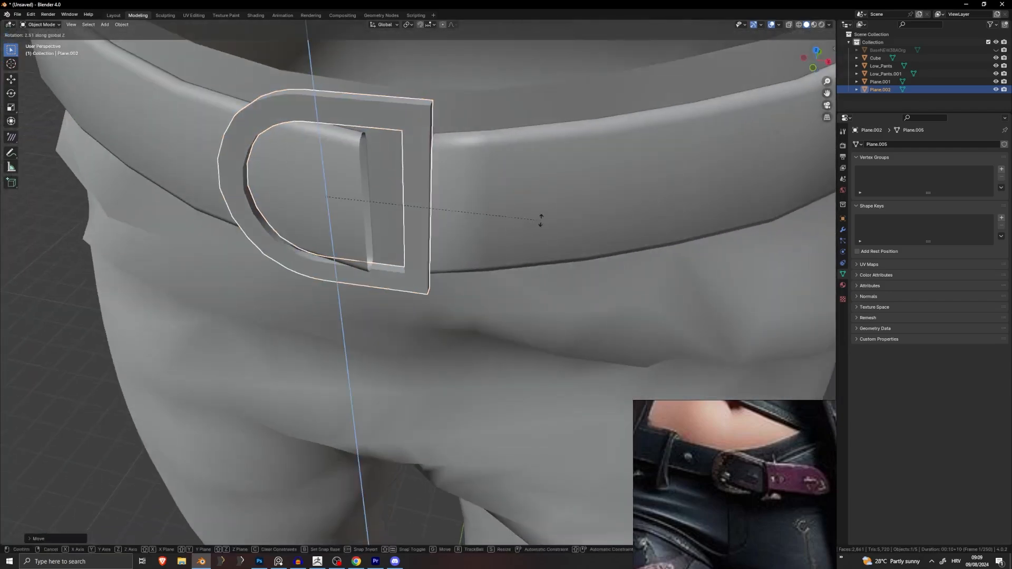
click(505, 209)
middle_drag(505, 205, 490, 153)
key(g)
click(612, 229)
key(r)
key(z)
click(591, 203)
key(g)
click(589, 196)
Step: Shift the buckle slightly left on the belt, reselect it, and switch to the browser
key(g)
click(395, 180)
key(g)
click(459, 153)
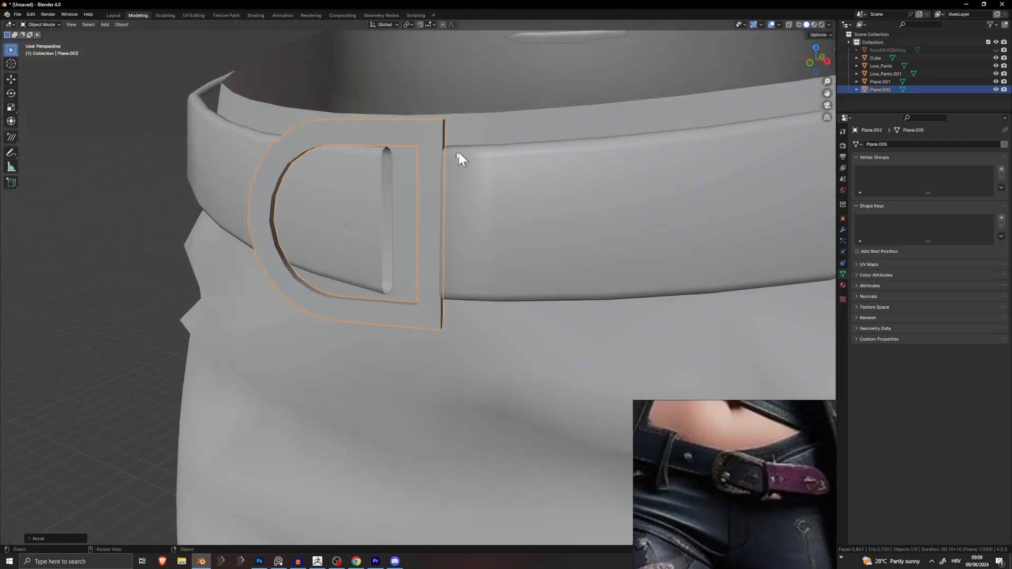
click(452, 150)
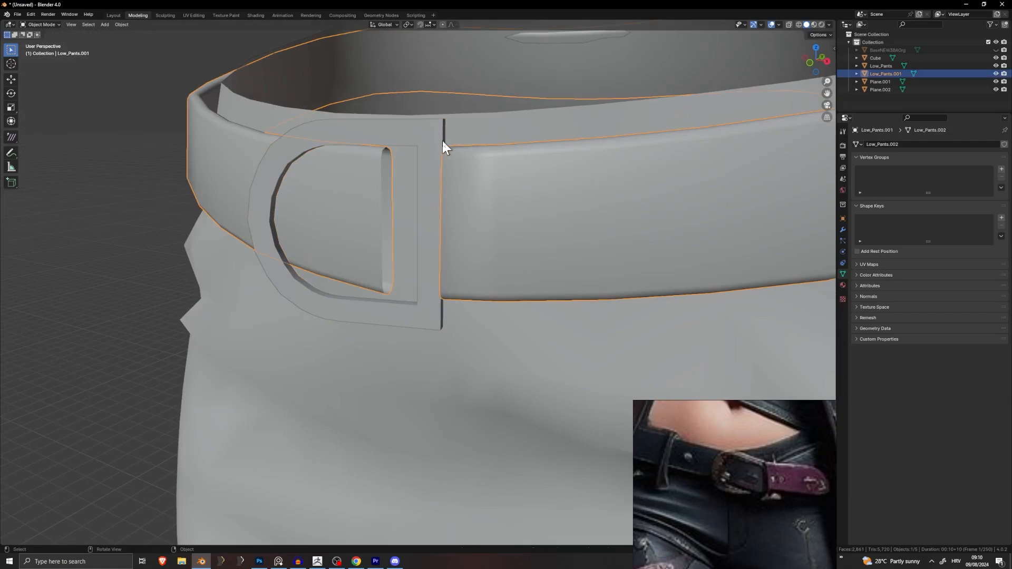
click(438, 139)
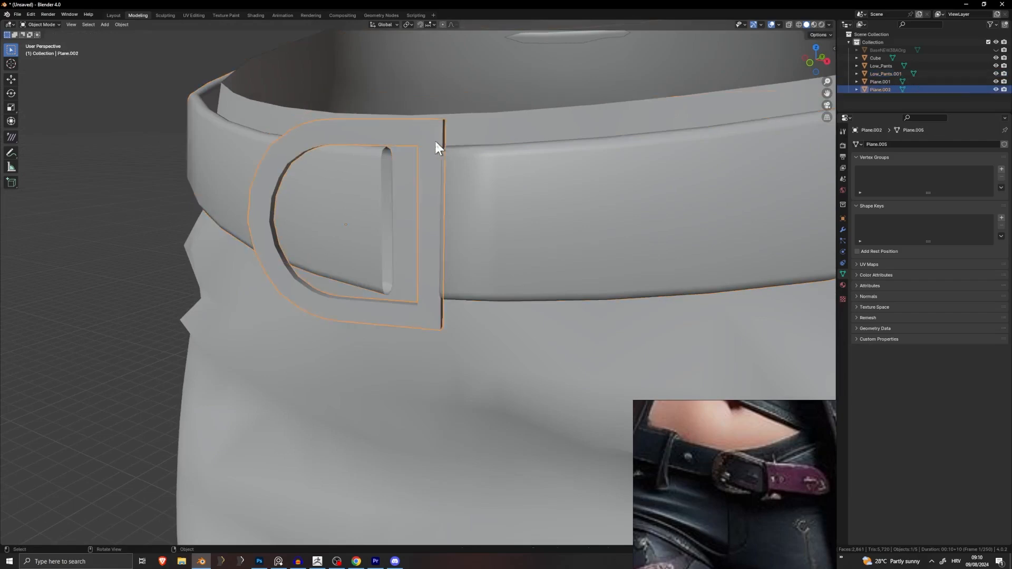
click(355, 565)
Step: Search the web for 'buckel' in a new Chrome tab
double_click(119, 10)
click(115, 7)
text(b)
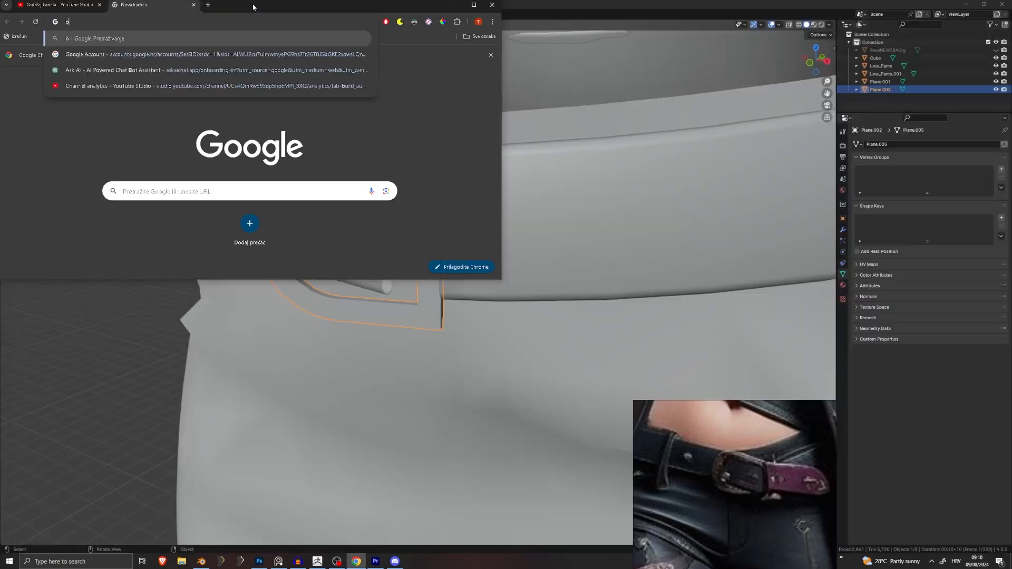
text(uckel)
key(Return)
double_click(253, 7)
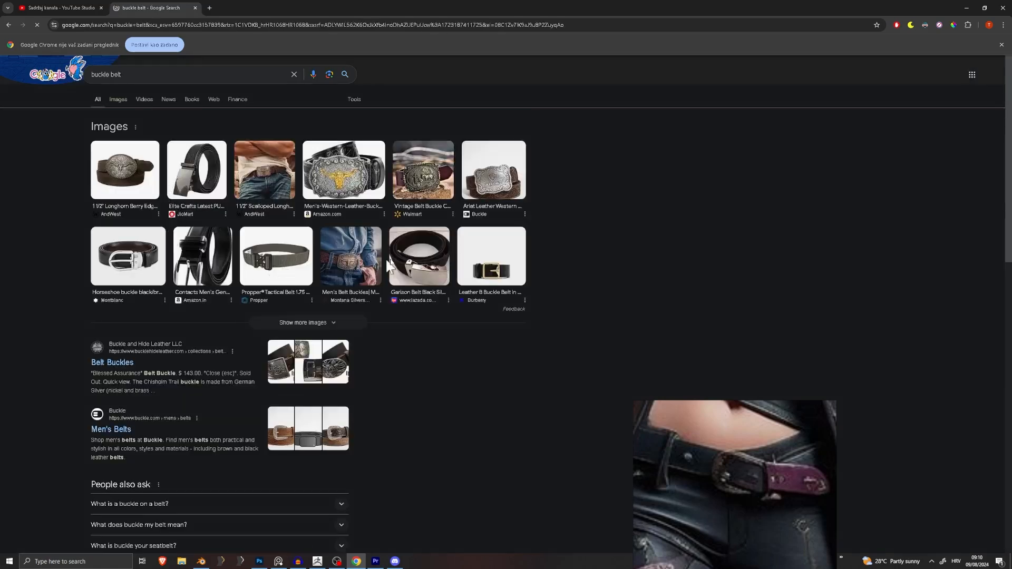
Step: Enlarge the horseshoe buckle belt image for reference, then return to Blender
click(146, 269)
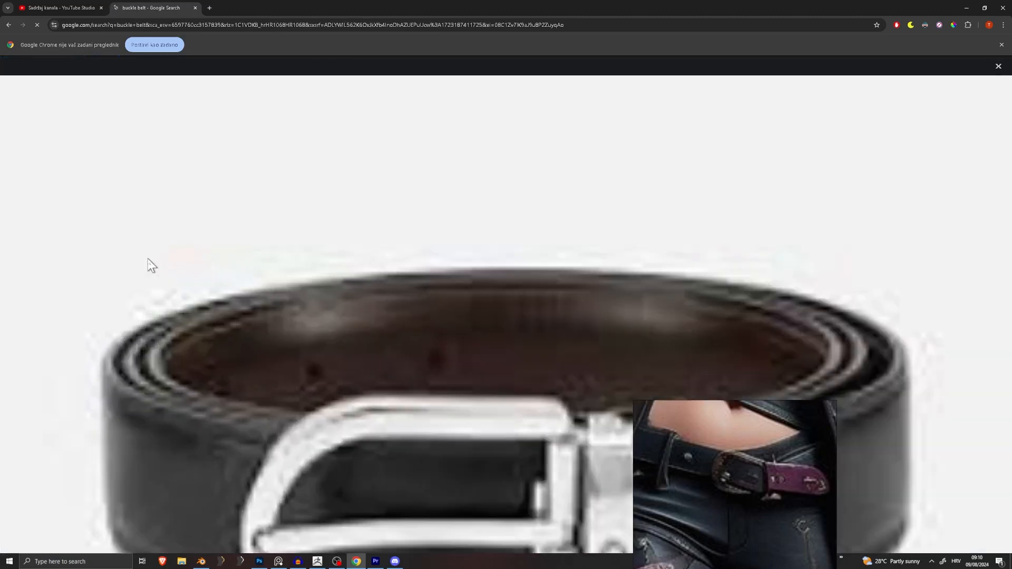
right_drag(731, 447, 825, 142)
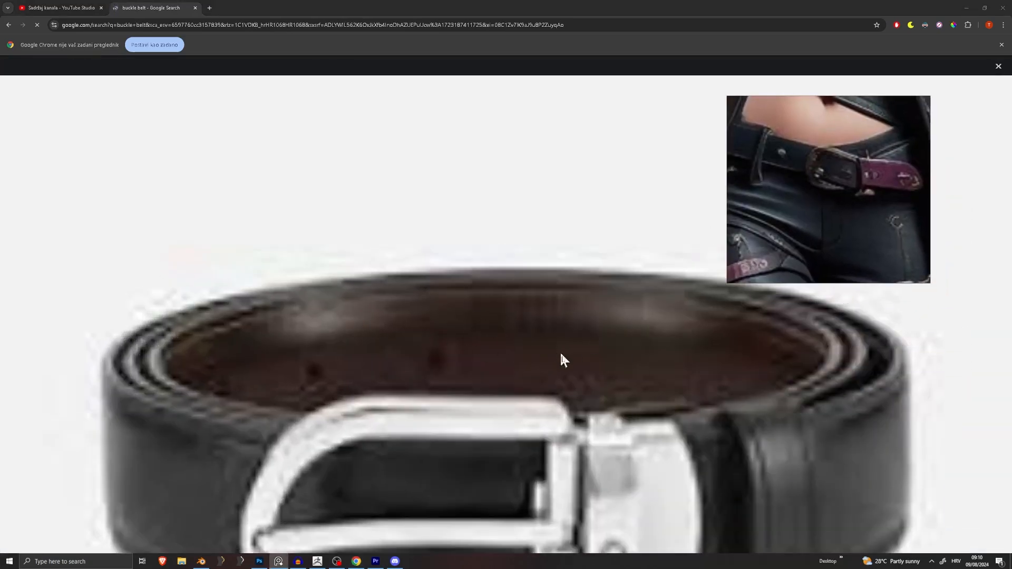
click(1002, 44)
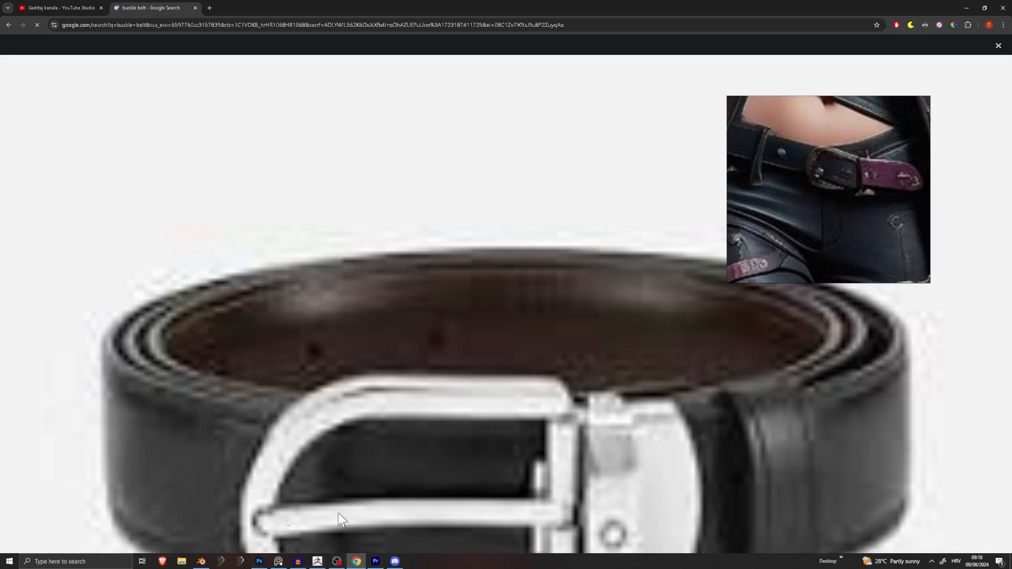
click(201, 561)
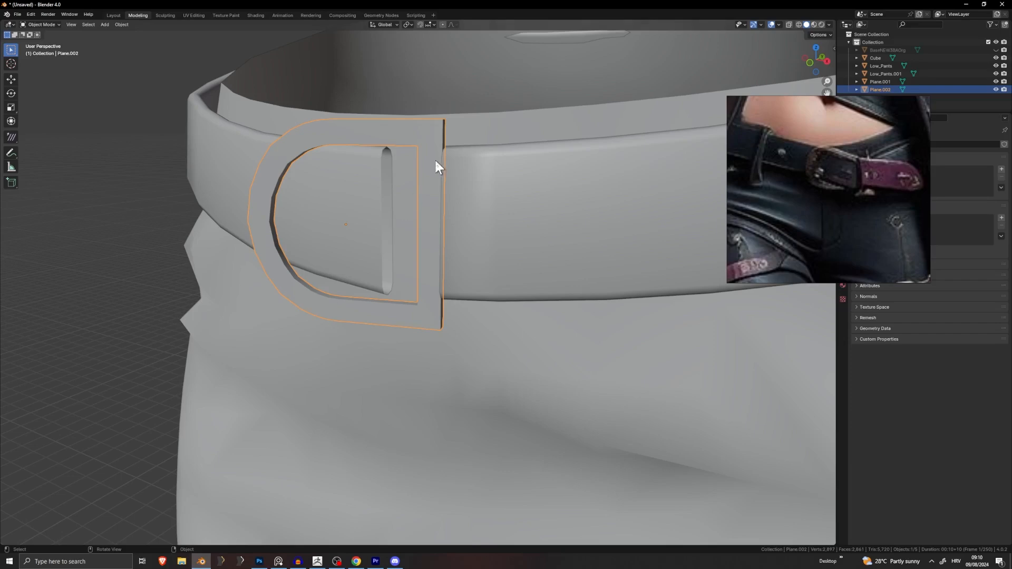
Step: Move the whole buckle mesh further left on the belt in Edit Mode
key(Tab)
mouse_move(484, 169)
middle_down()
mouse_move(411, 227)
mouse_move(493, 171)
middle_up()
key(a)
key(g)
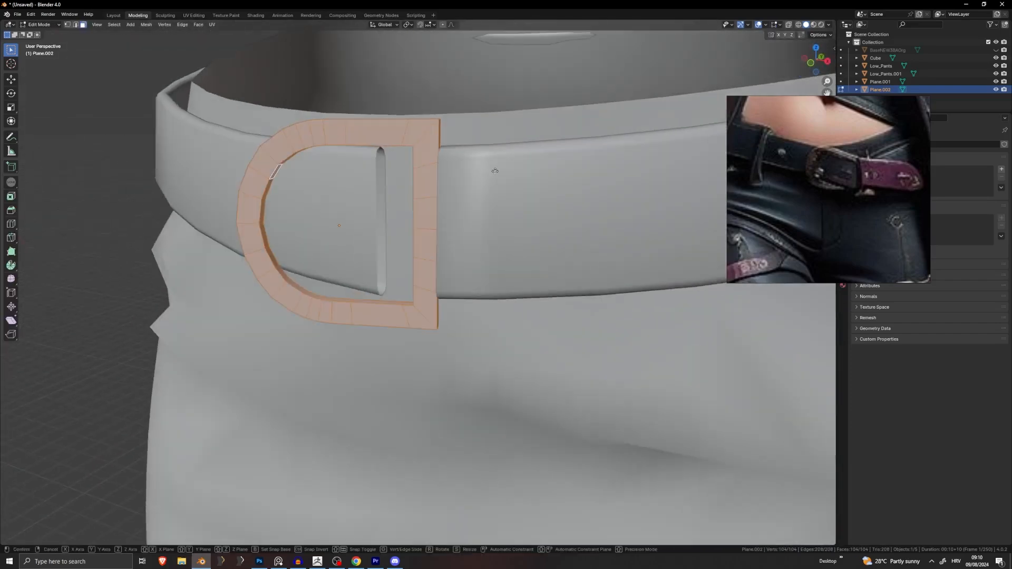
click(483, 170)
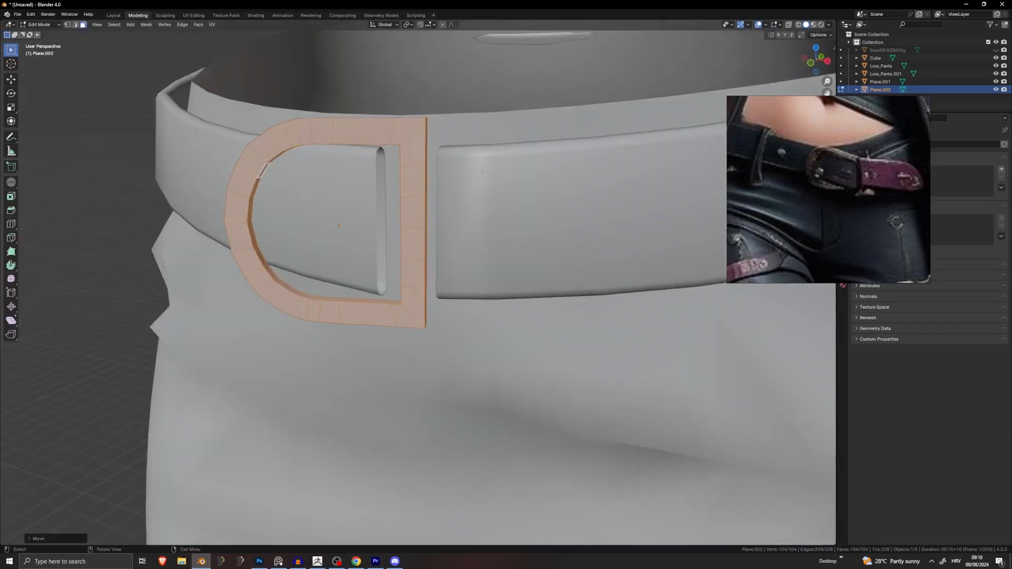
middle_drag(439, 216, 266, 109)
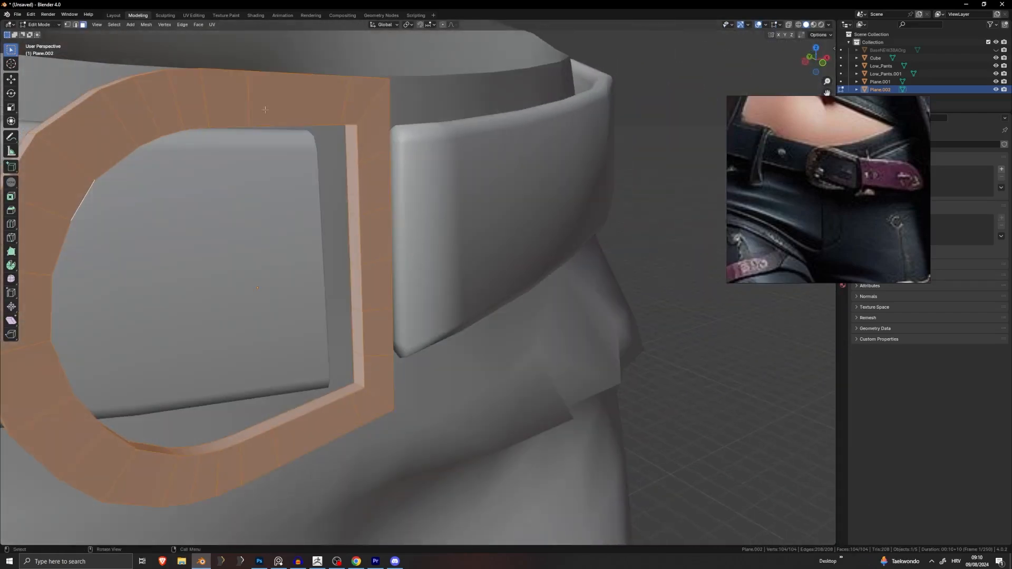
middle_drag(475, 191, 405, 178)
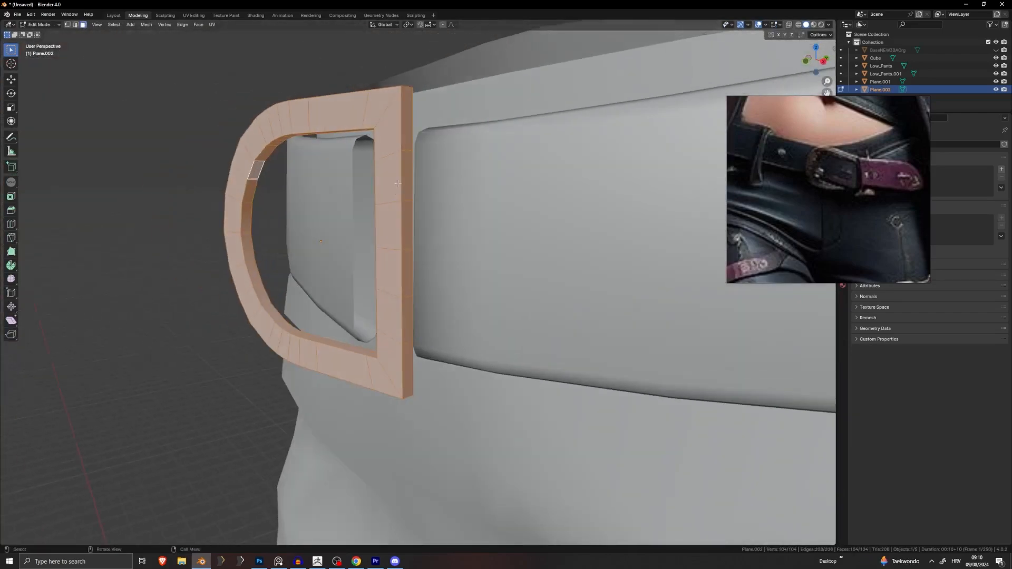
Step: Extrude four faces on the buckle's straight side in place
click(403, 176)
shift+click(407, 225)
shift+click(409, 293)
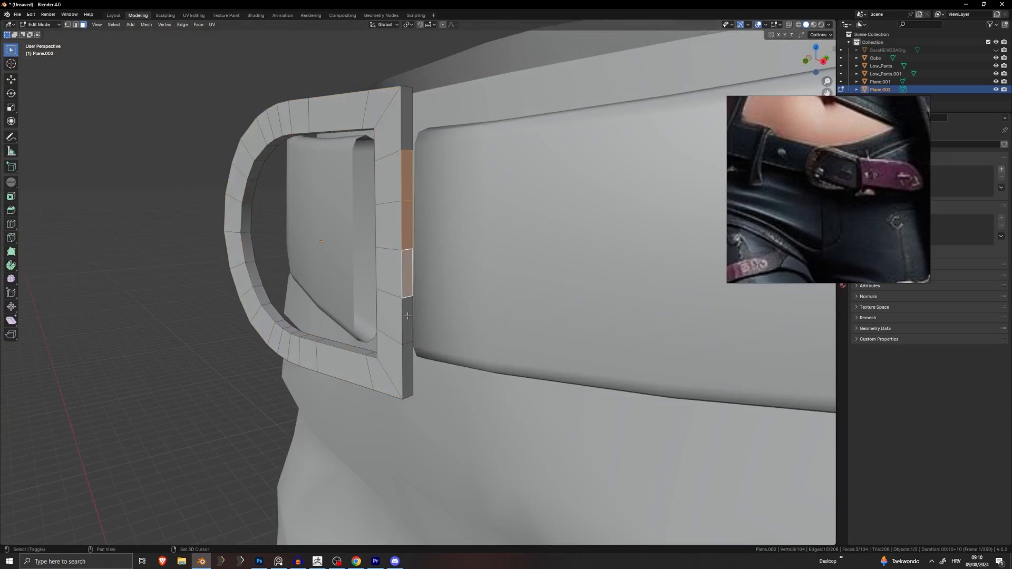
shift+click(408, 315)
middle_drag(408, 315, 467, 312)
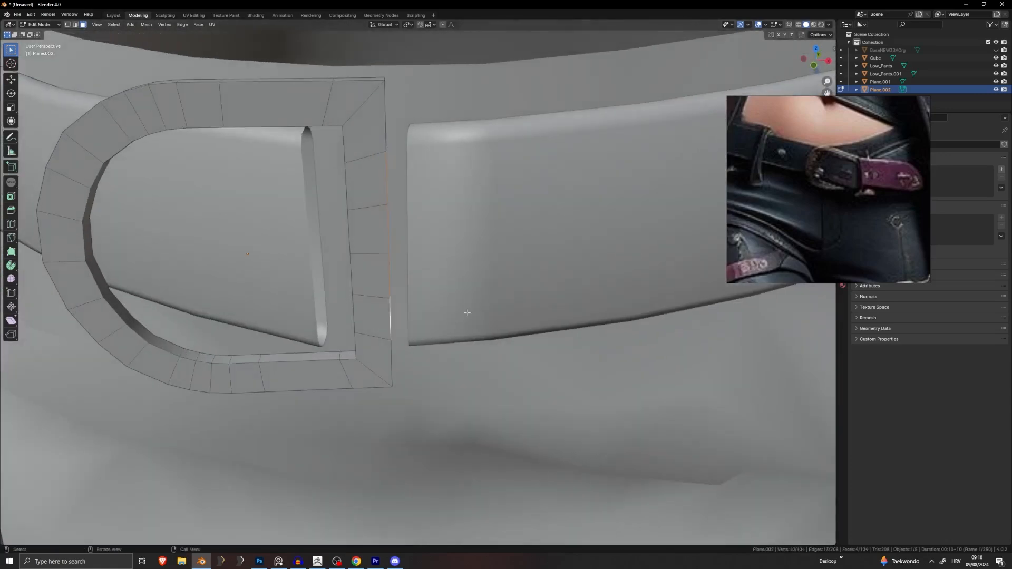
key(e)
right_click(468, 313)
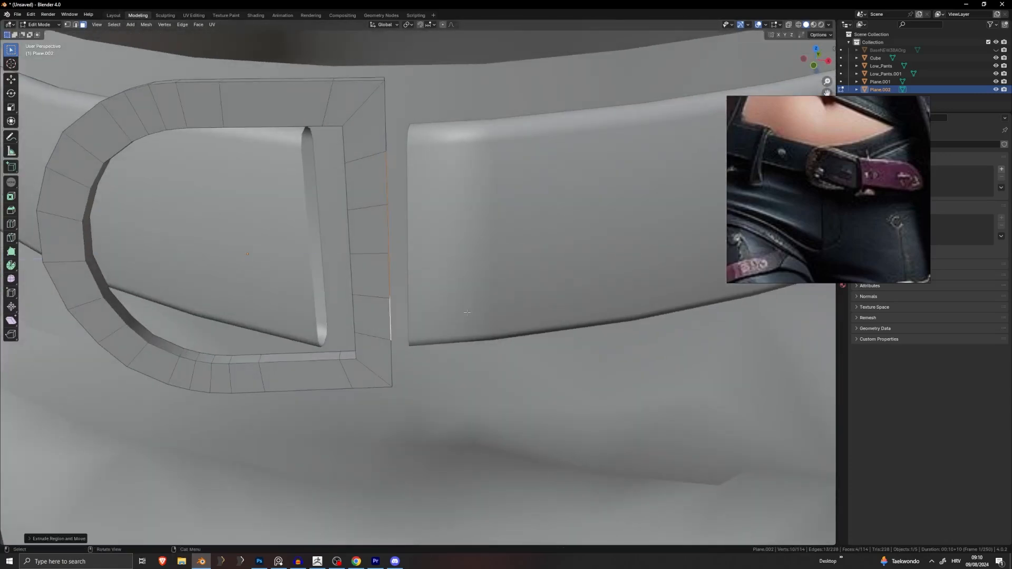
Step: Move the extruded faces out along X and then along Y
key(g)
key(y)
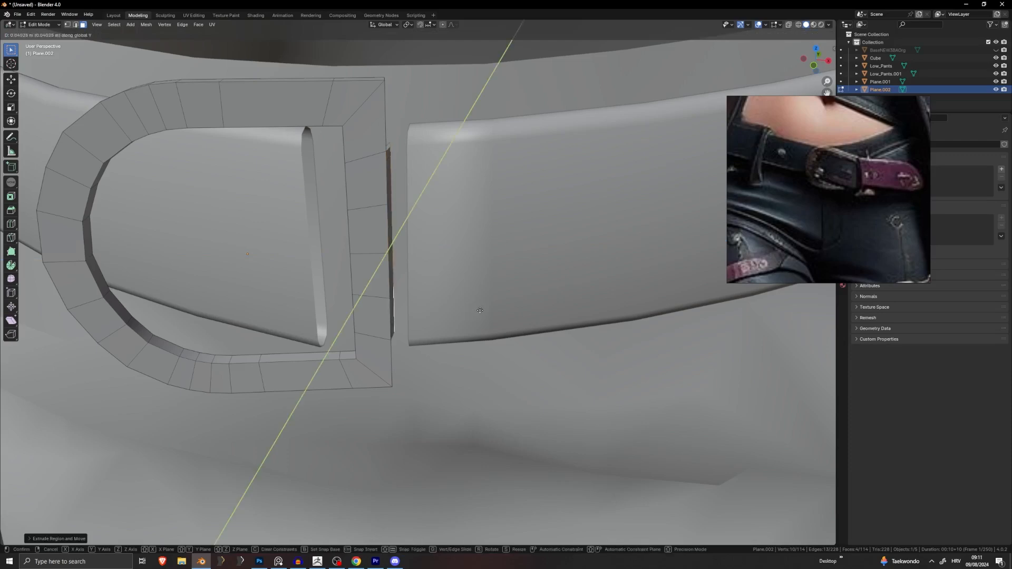
key(x)
click(504, 315)
middle_drag(504, 315, 385, 345)
key(g)
key(x)
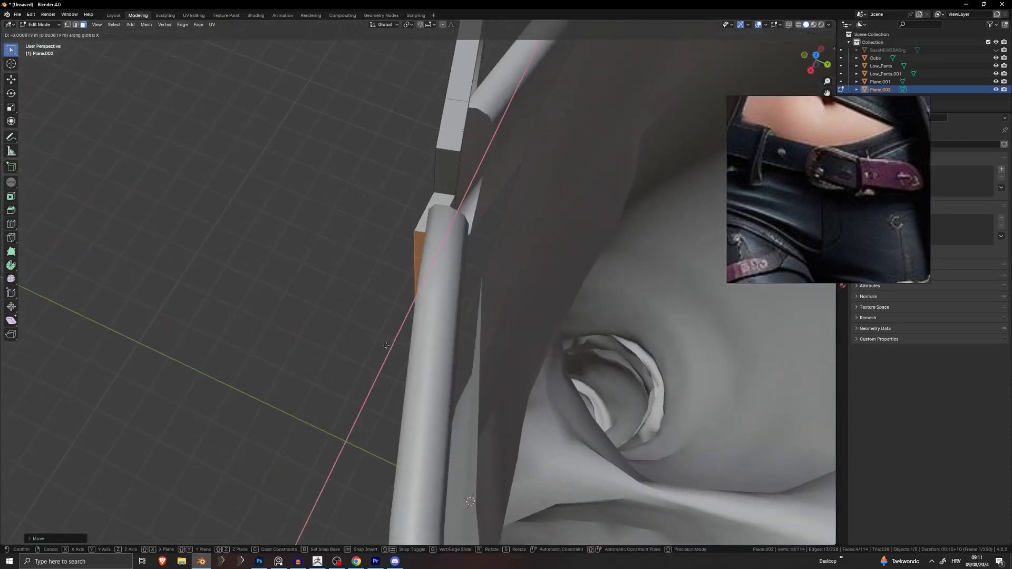
key(y)
click(401, 346)
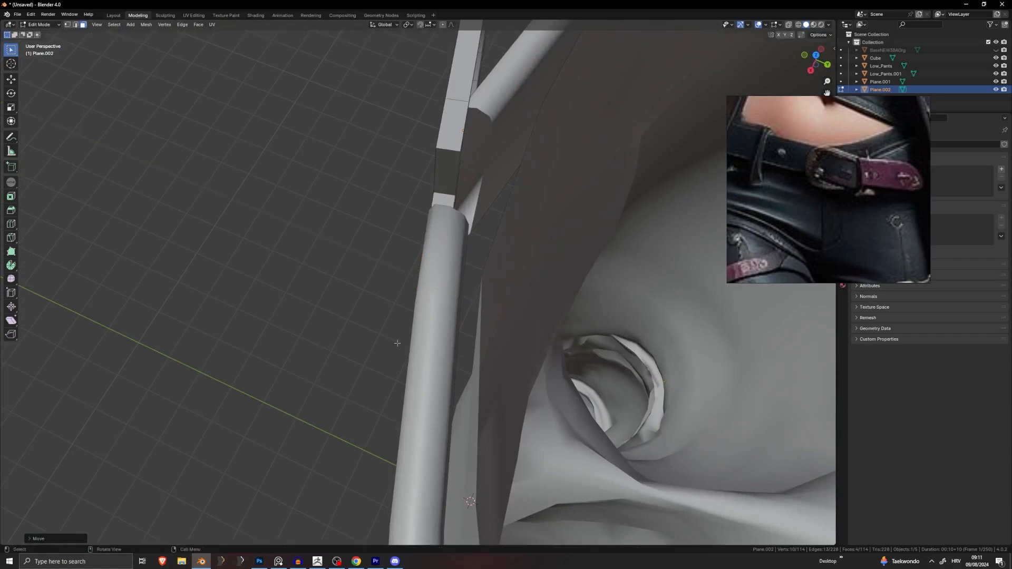
middle_drag(397, 343, 509, 290)
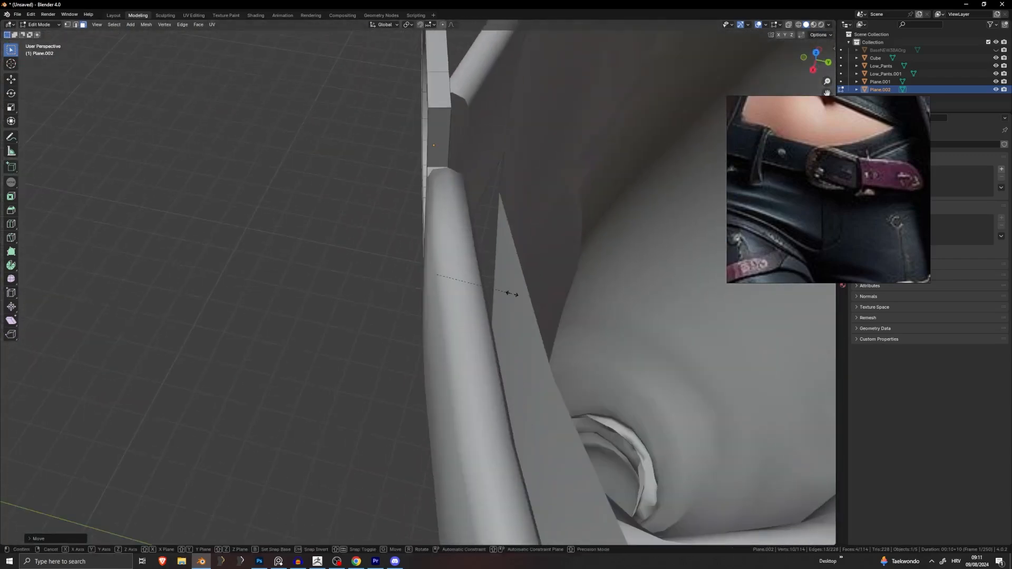
Step: Widen the extruded flap along Y and reposition it
key(s)
click(491, 282)
key(ctrl+z)
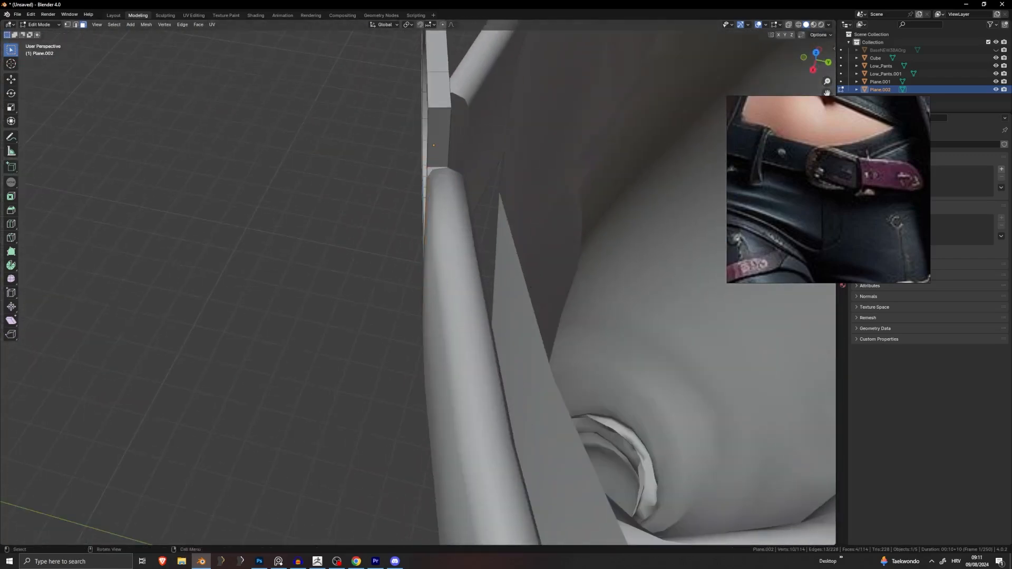
key(s)
key(y)
click(598, 276)
middle_drag(597, 276, 665, 211)
key(g)
click(542, 298)
Step: Switch to edge selection and pick an edge on the buckle's side
middle_drag(506, 212, 452, 188)
middle_drag(380, 143, 205, 75)
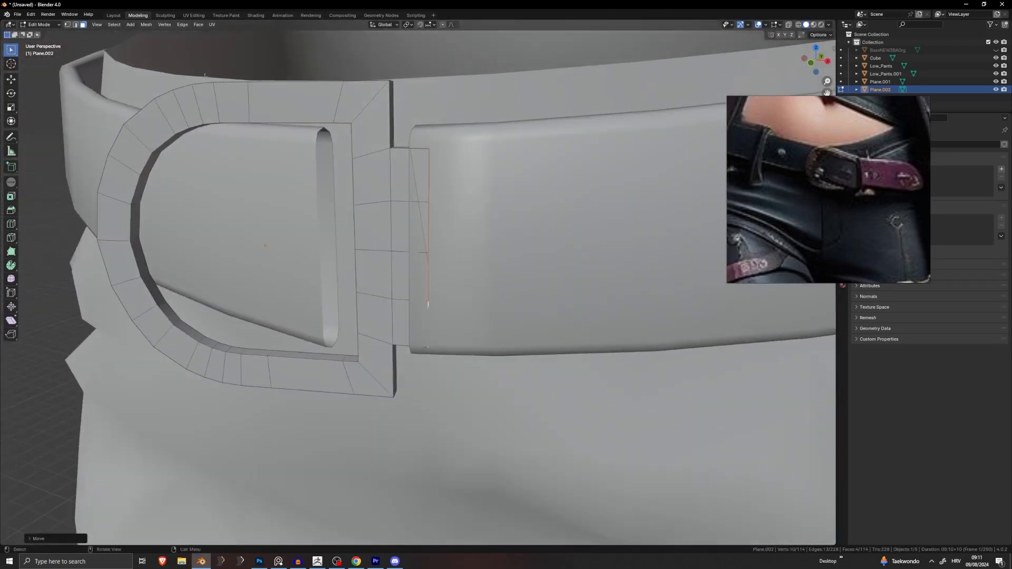
key(2)
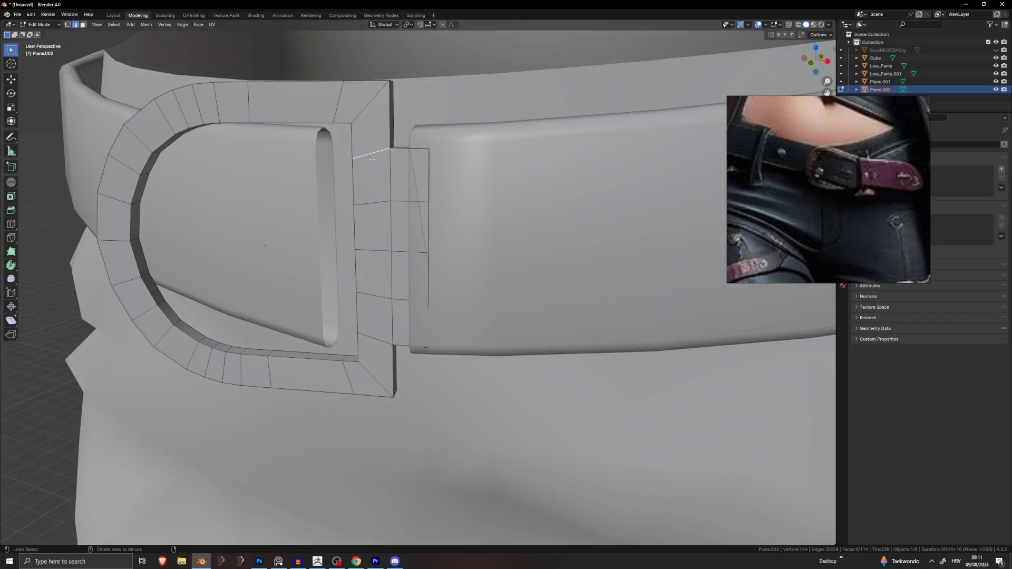
middle_drag(372, 160, 360, 309)
alt+shift+click(378, 340)
middle_drag(406, 360, 505, 372)
Step: Hide the belt strap and the pants so the buckle is isolated
key(Tab)
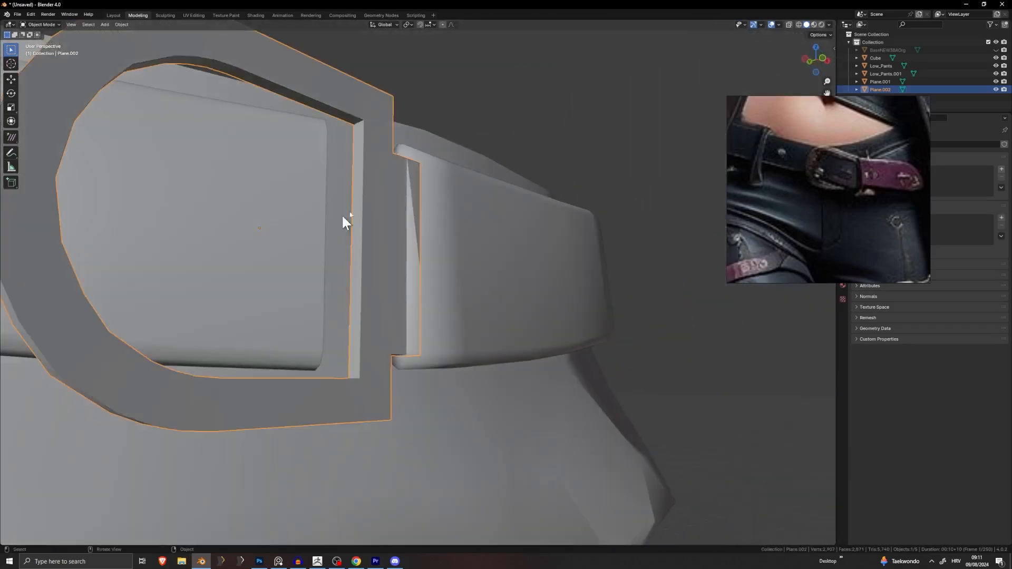
click(318, 205)
key(h)
click(317, 219)
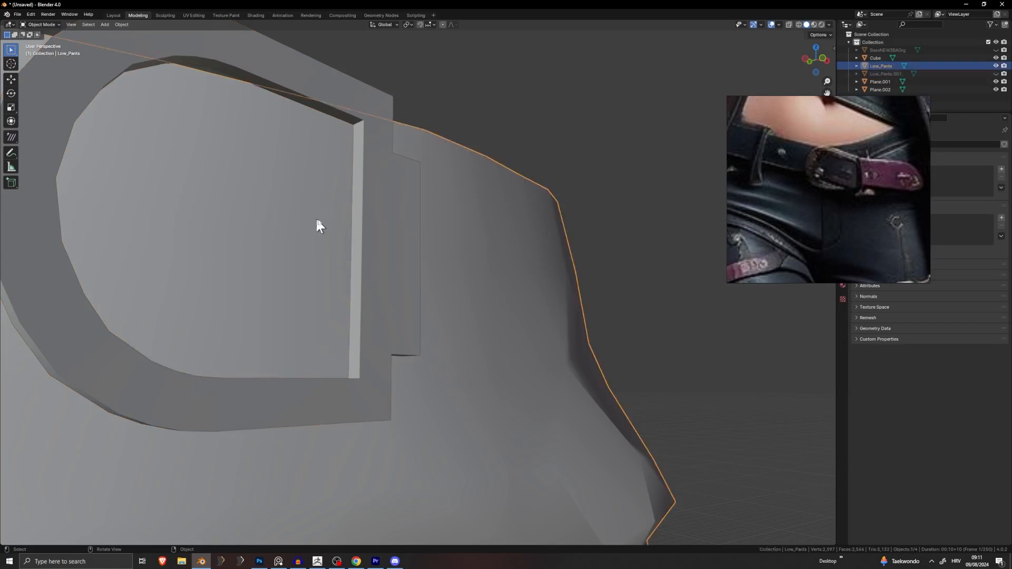
key(h)
Step: In Edit Mode, scale the buckle's selected edges vertically along Z
middle_drag(379, 251, 471, 187)
click(444, 244)
key(Tab)
key(s)
key(z)
click(563, 121)
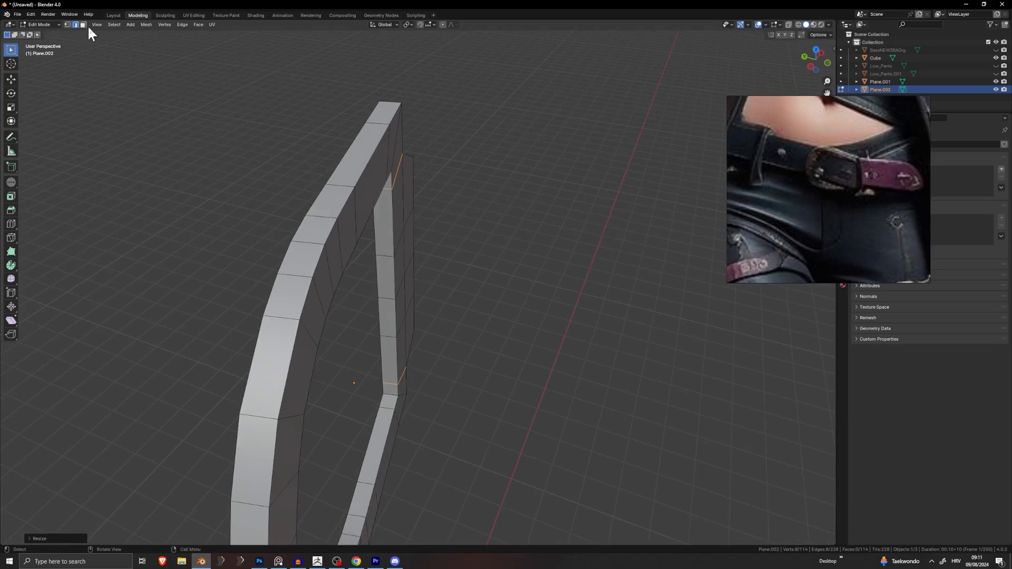
click(299, 218)
Step: Select the four front faces and four side faces of the buckle's straight bar
middle_drag(396, 209, 322, 183)
click(370, 171)
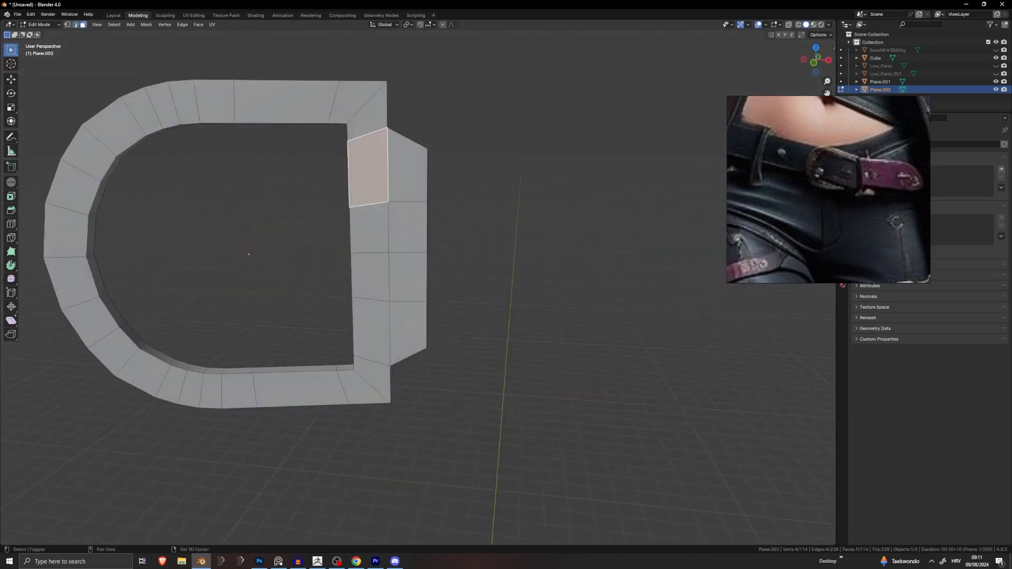
shift+click(371, 227)
shift+click(374, 277)
shift+click(375, 328)
shift+click(410, 324)
shift+click(409, 277)
shift+click(408, 165)
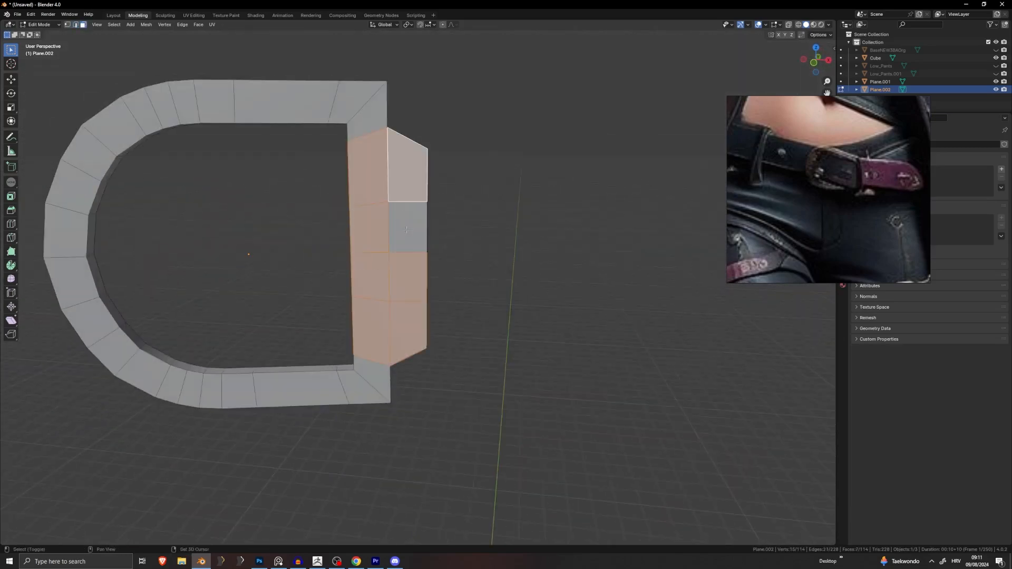
shift+click(408, 227)
middle_drag(408, 227, 454, 278)
Step: Extrude the bar faces along their normals into a thicker flap and shift it along Y
key(g)
key(y)
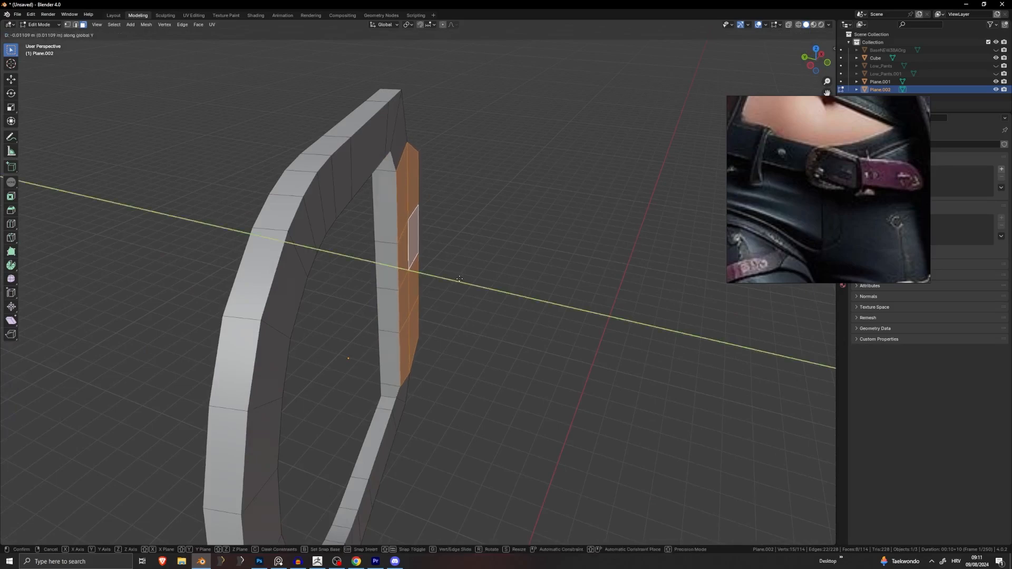
right_click(474, 277)
key(e)
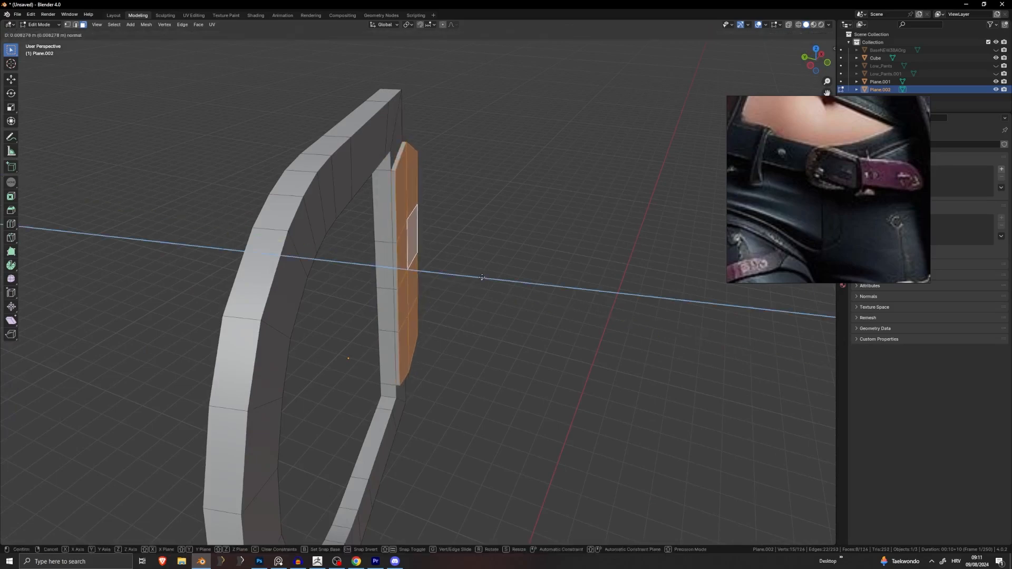
click(489, 282)
middle_drag(489, 282, 442, 289)
key(g)
key(y)
click(440, 308)
Step: In edge select mode, move a vertical bar edge along X and fine-tune it
click(76, 25)
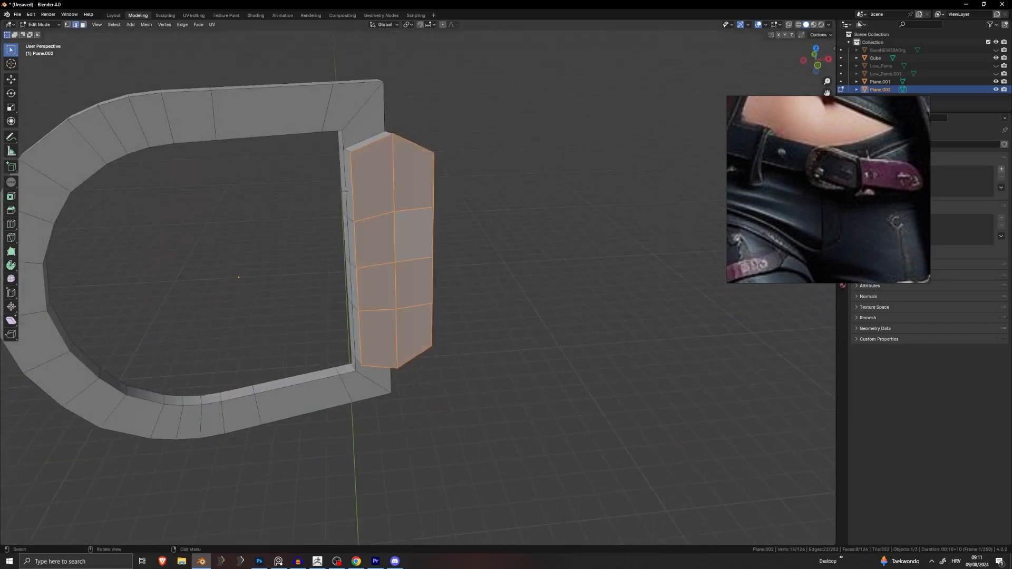
click(353, 211)
middle_drag(416, 305, 457, 274)
key(g)
key(x)
click(424, 281)
key(g)
click(413, 259)
Step: Check the shape, then select the right-hand flap edge and scale it along Z
key(Tab)
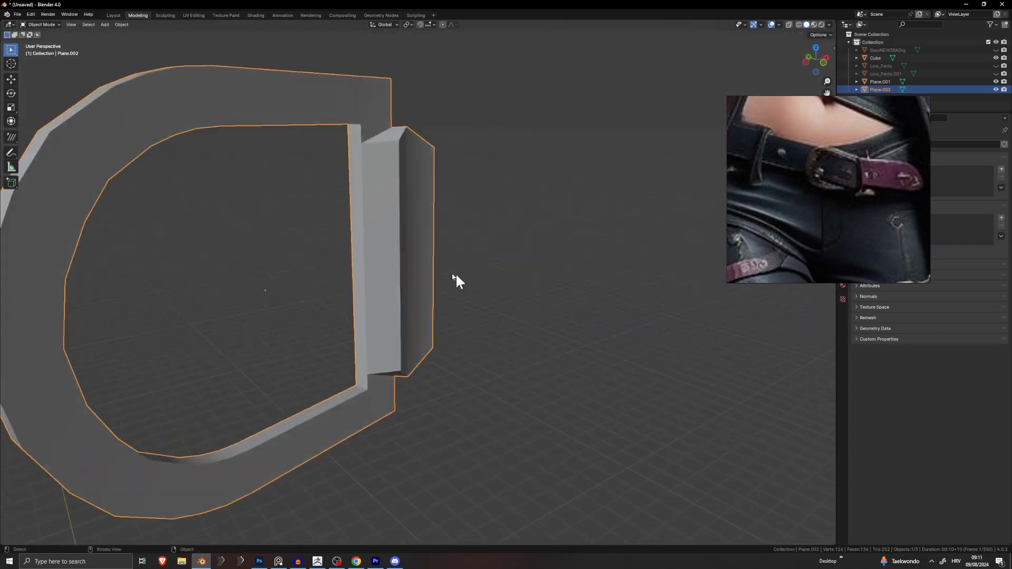
key(Tab)
click(303, 129)
key(Tab)
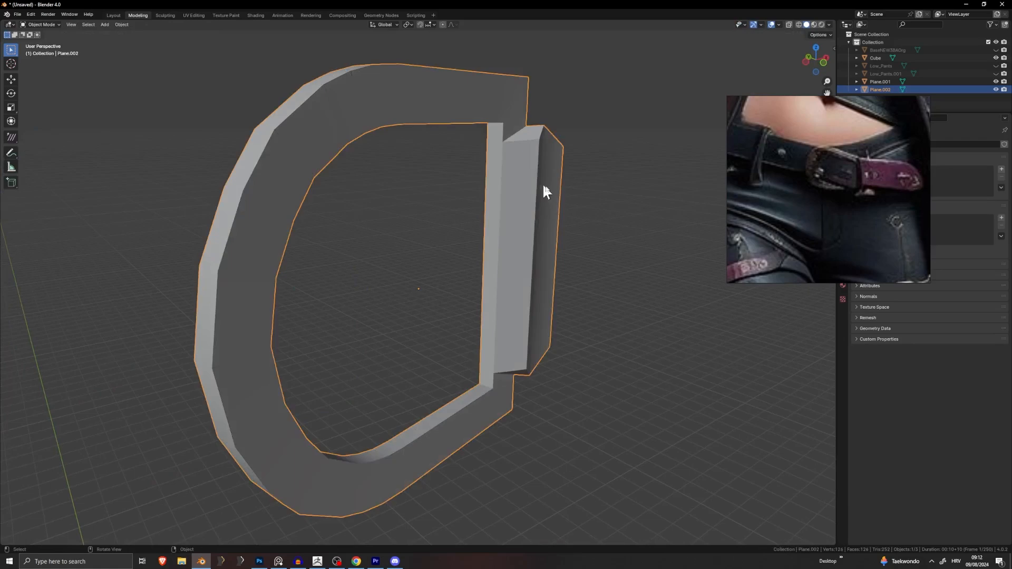
middle_drag(544, 185, 409, 196)
key(Tab)
click(511, 193)
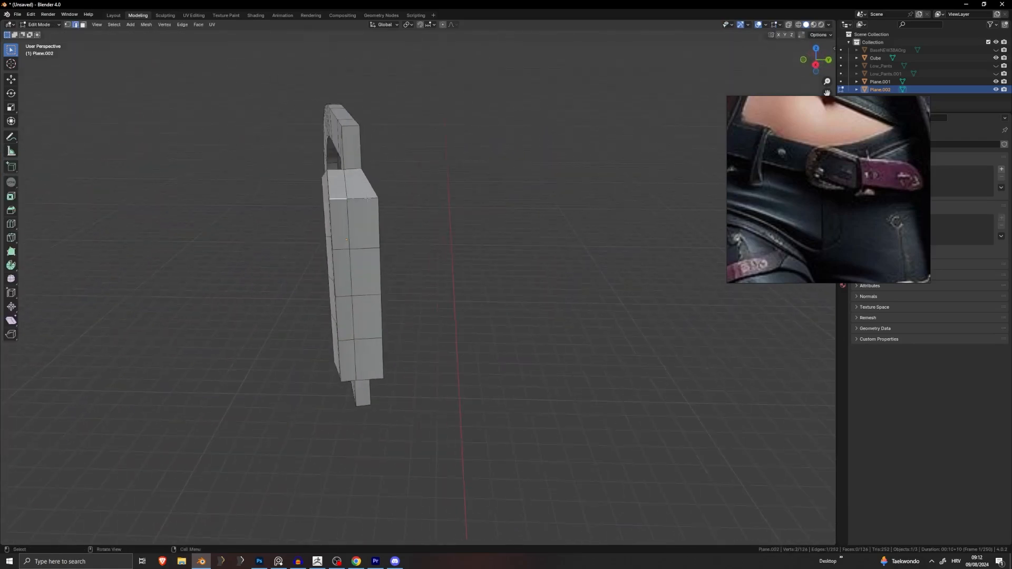
middle_drag(354, 375, 464, 311)
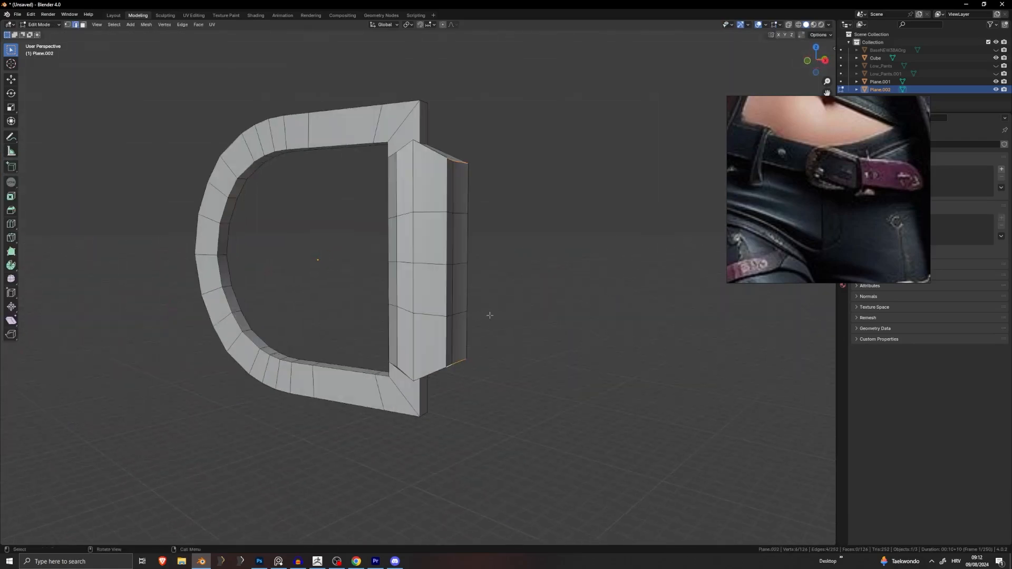
key(s)
key(z)
click(537, 280)
Step: Shorten the flap edge slightly along Z and reposition a single flap edge
middle_drag(537, 280, 480, 287)
key(s)
key(z)
click(572, 278)
click(366, 222)
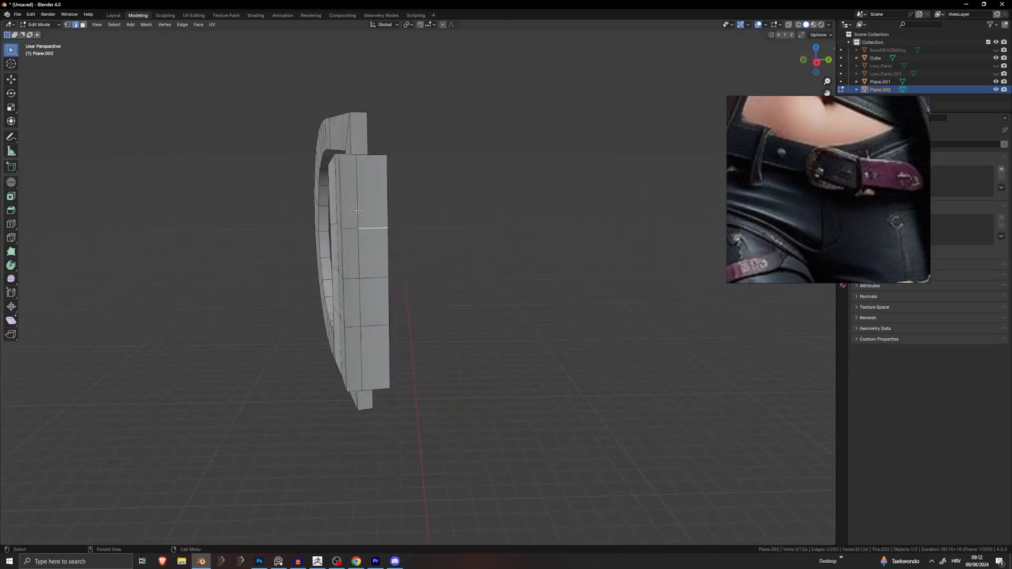
middle_drag(358, 342, 578, 258)
key(g)
click(396, 249)
Step: Unhide the pants and belt and reframe on a front view of the body
key(Tab)
key(alt+h)
scroll(530, 246, down, 4)
click(512, 258)
key(alt+a)
scroll(458, 252, down, 4)
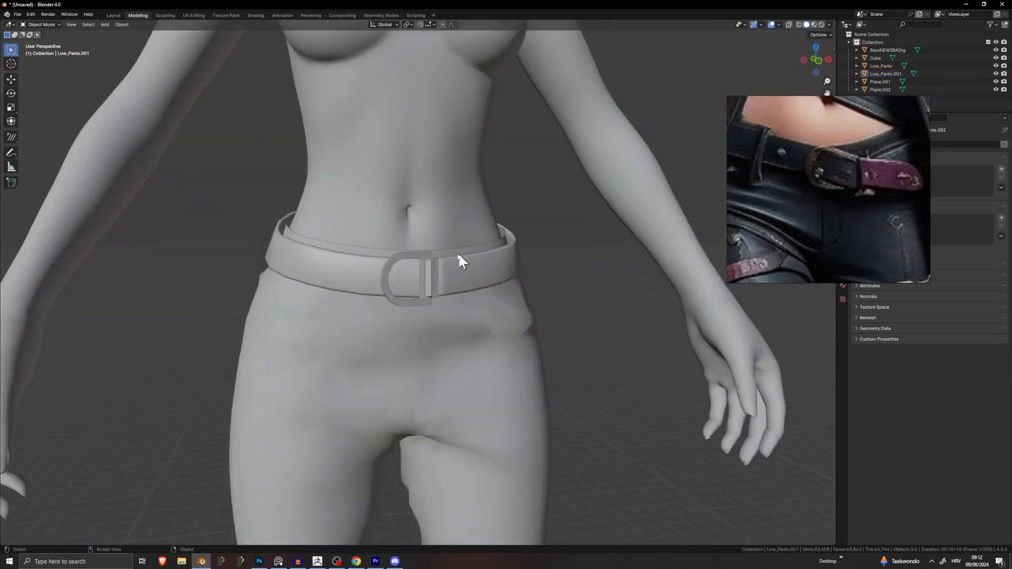
middle_drag(458, 252, 545, 257)
scroll(442, 265, up, 4)
scroll(397, 284, up, 3)
Step: Move the buckle object into position on the belt in two grab passes
click(380, 262)
key(g)
click(361, 287)
key(g)
click(497, 215)
scroll(491, 225, down, 4)
scroll(553, 269, down, 2)
click(568, 290)
scroll(486, 289, down, 4)
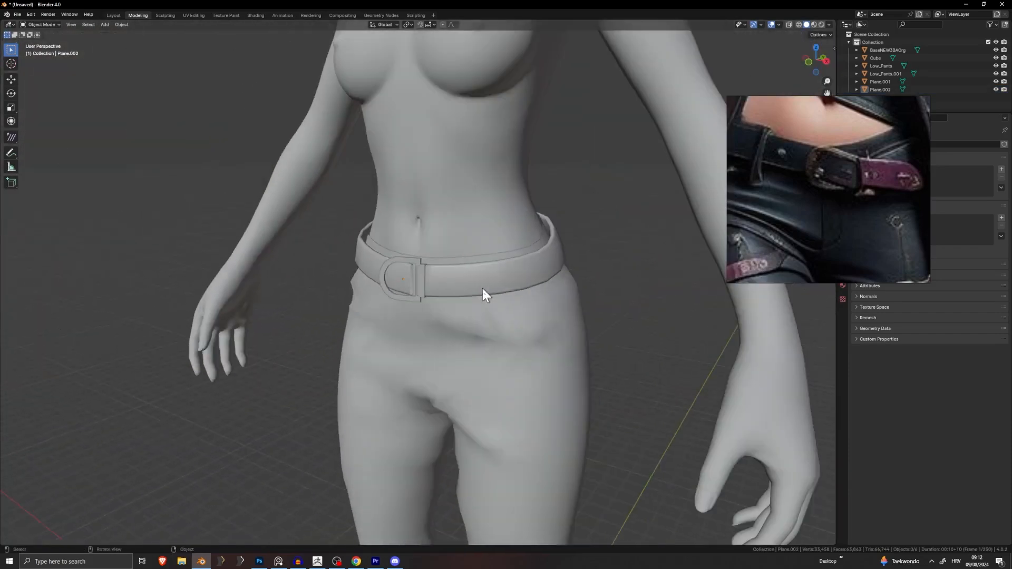
middle_drag(485, 288, 389, 287)
scroll(445, 288, up, 5)
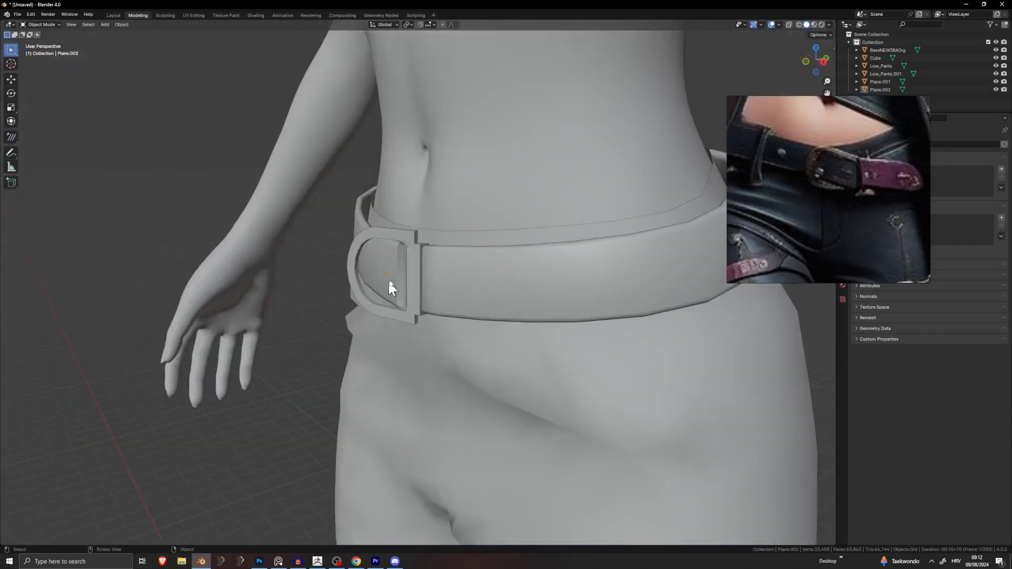
Step: Refit the buckle by moving selected mesh edges in three successive grab moves
click(418, 283)
key(Tab)
scroll(407, 245, up, 4)
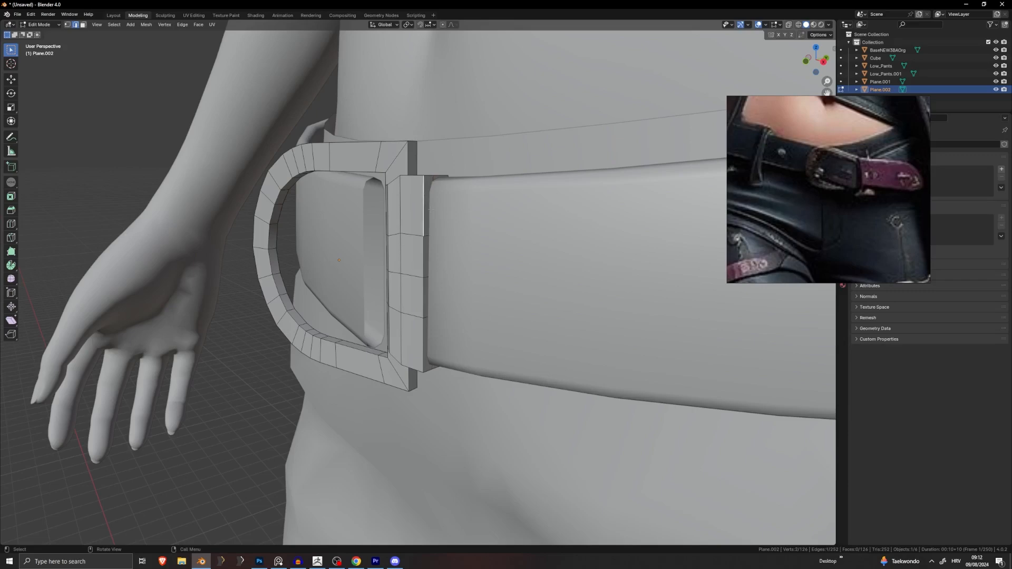
middle_drag(430, 210, 466, 247)
shift+click(469, 319)
middle_drag(471, 318, 541, 307)
key(g)
click(499, 200)
key(g)
click(510, 235)
key(g)
click(507, 216)
key(Tab)
Step: From a close side view, move four buckle edges together to adjust their position
key(alt+a)
middle_drag(587, 280, 485, 199)
key(Tab)
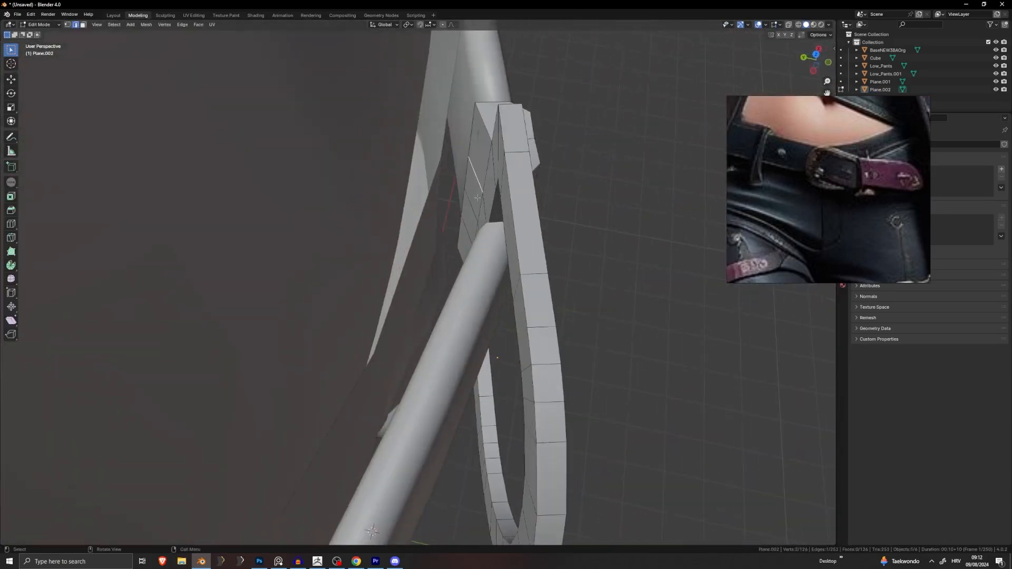
shift+click(474, 231)
middle_drag(474, 232, 476, 267)
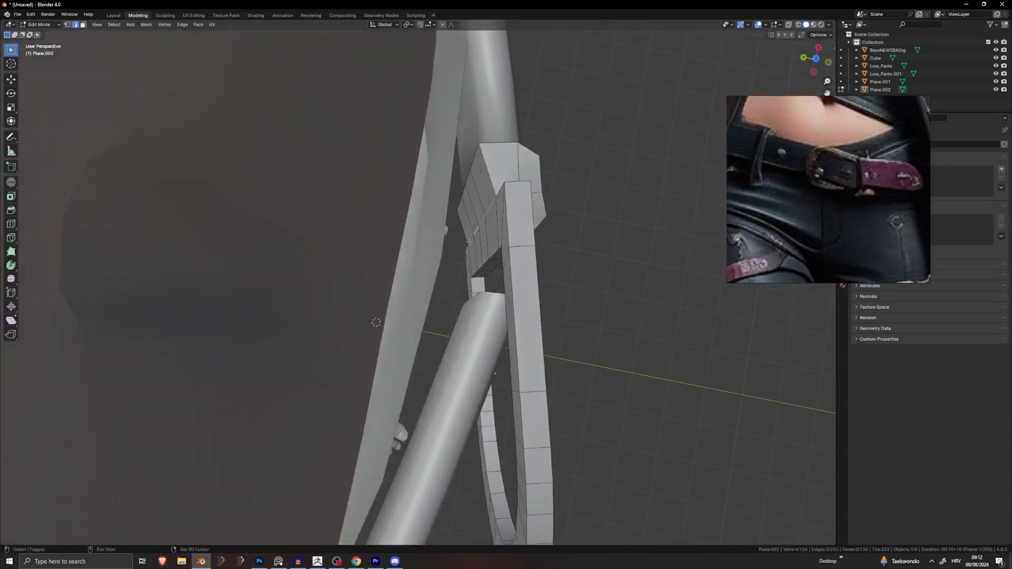
shift+click(471, 241)
middle_drag(564, 248, 543, 227)
key(g)
click(515, 225)
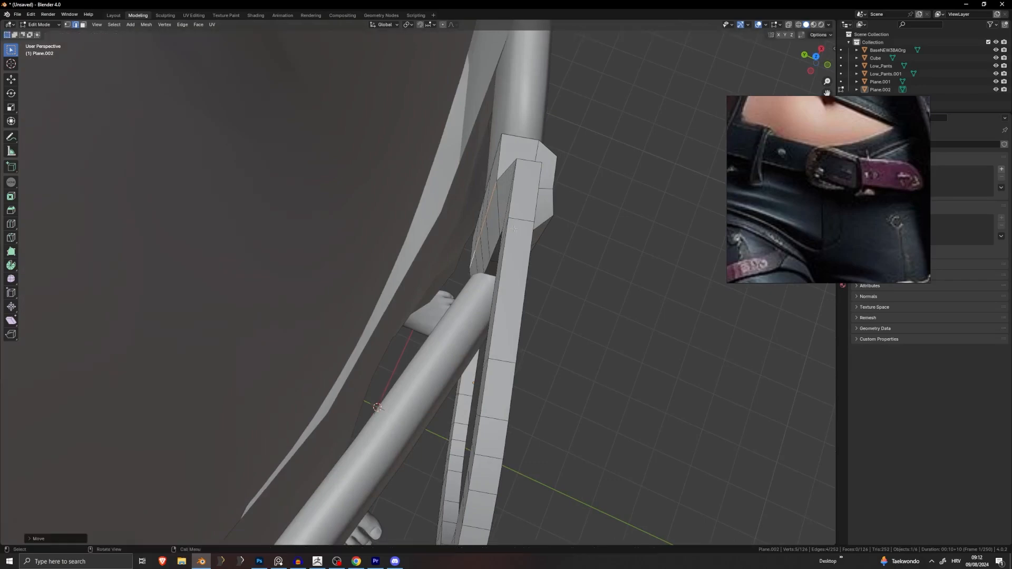
middle_drag(585, 306, 497, 254)
scroll(496, 253, down, 4)
scroll(497, 254, down, 5)
key(Tab)
Step: Orbit and zoom around the belt and buckle to inspect the fit
middle_drag(651, 350, 495, 266)
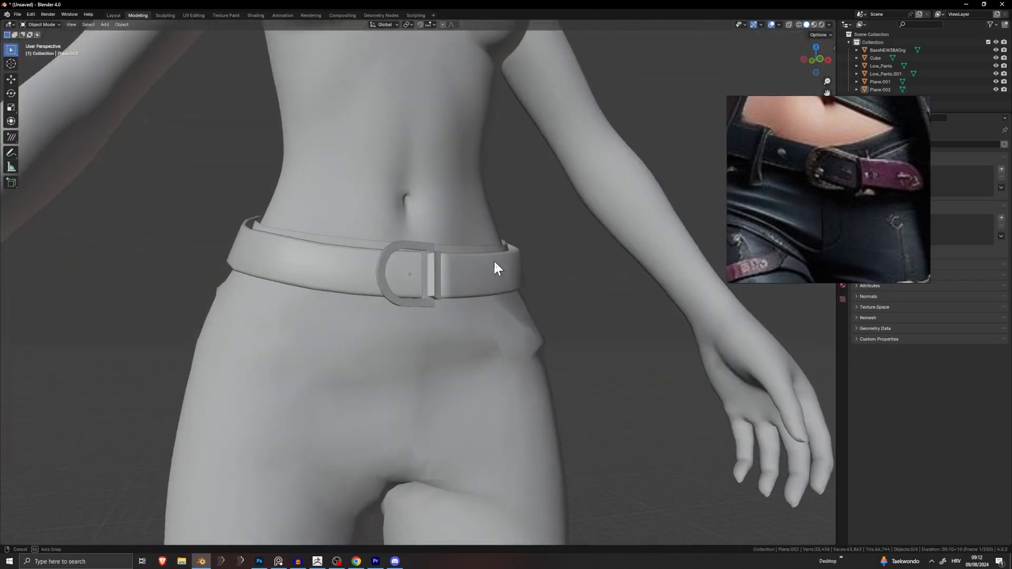
scroll(459, 274, up, 3)
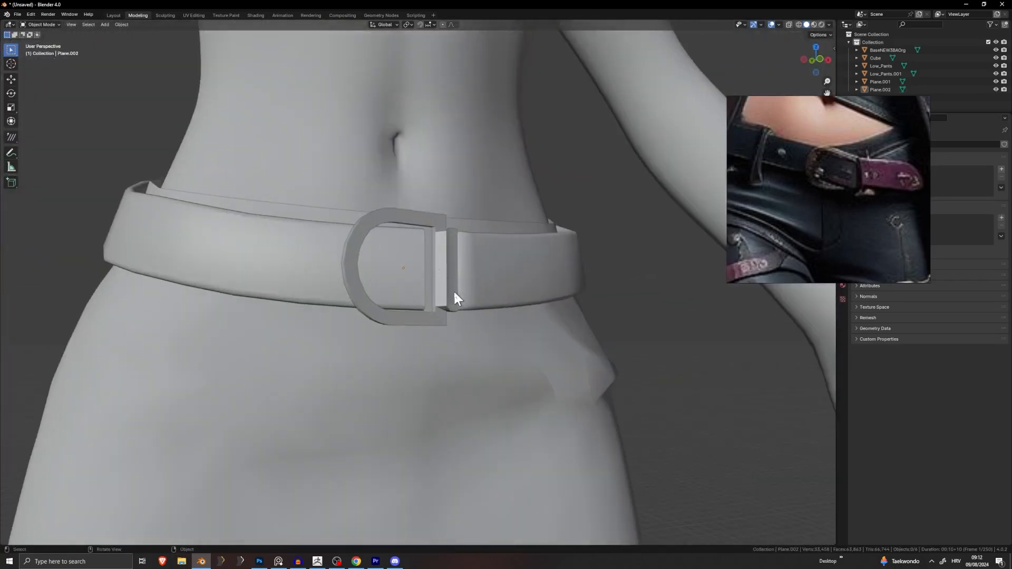
mouse_move(455, 299)
middle_down()
mouse_move(406, 330)
mouse_move(403, 301)
mouse_move(448, 284)
middle_up()
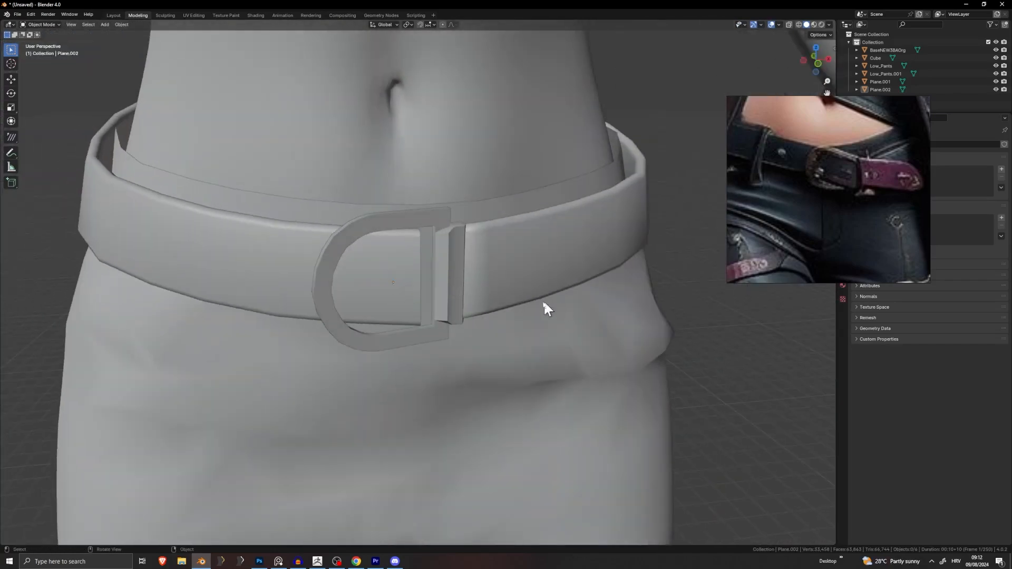
middle_drag(351, 252, 323, 229)
middle_drag(415, 267, 435, 243)
scroll(492, 270, up, 2)
scroll(457, 258, up, 4)
scroll(485, 258, down, 6)
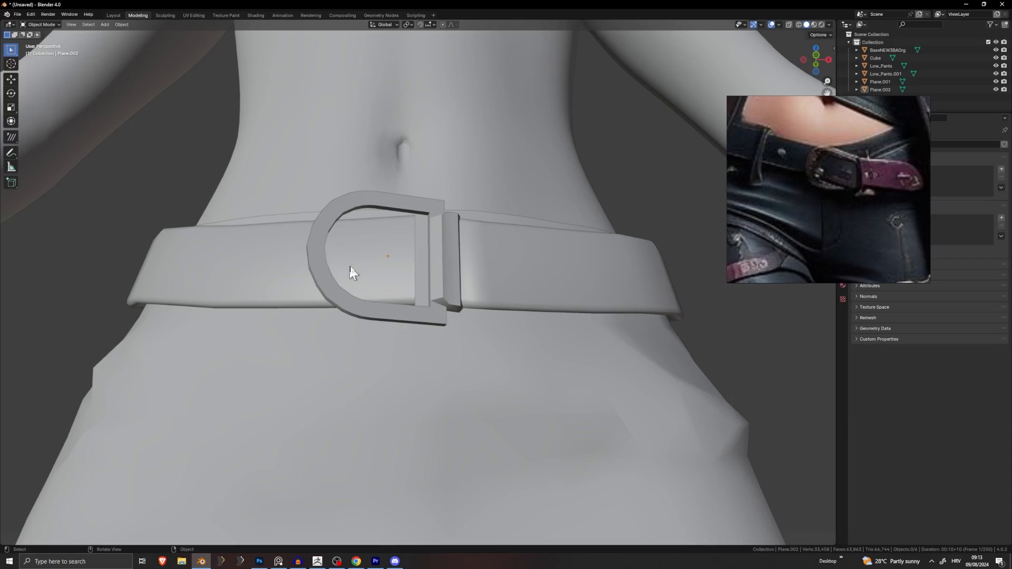
middle_drag(350, 271, 450, 260)
Step: Select two stacked faces on the buckle's prong bar in Edit Mode
key(Tab)
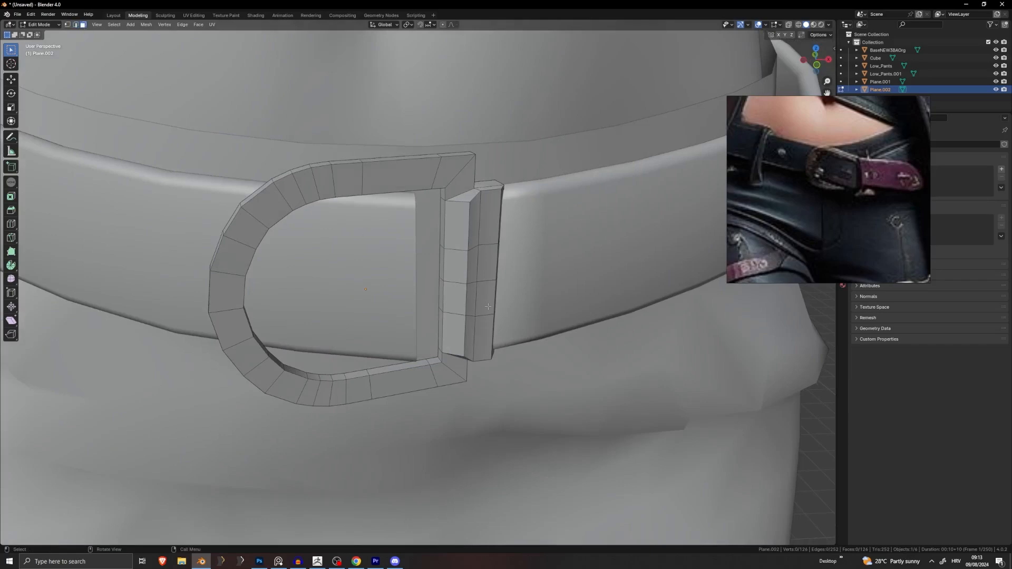
click(456, 266)
mouse_move(456, 267)
middle_down()
mouse_move(451, 259)
mouse_move(458, 270)
middle_up()
shift+click(458, 270)
scroll(458, 270, up, 4)
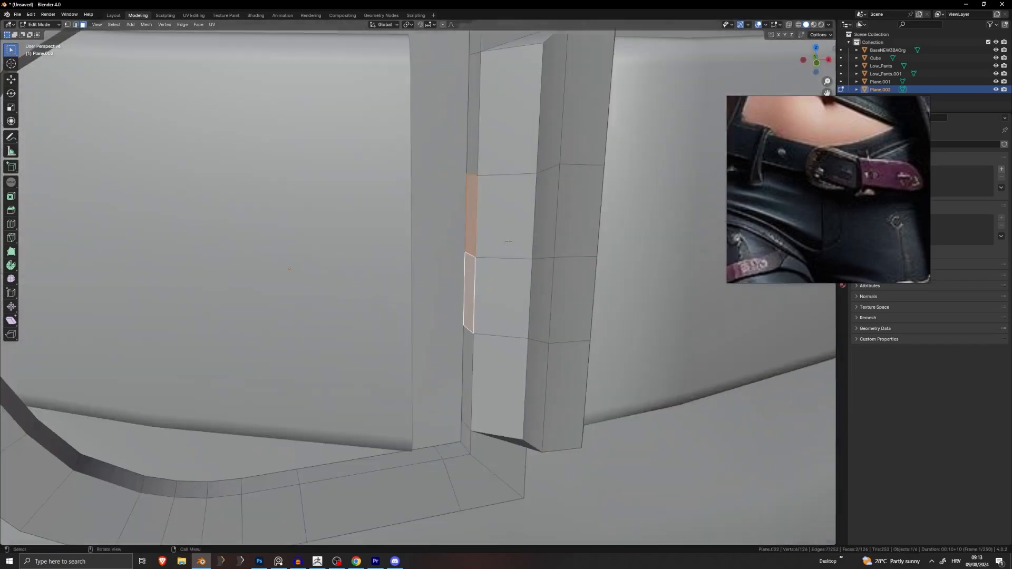
scroll(566, 226, down, 5)
middle_drag(566, 226, 458, 269)
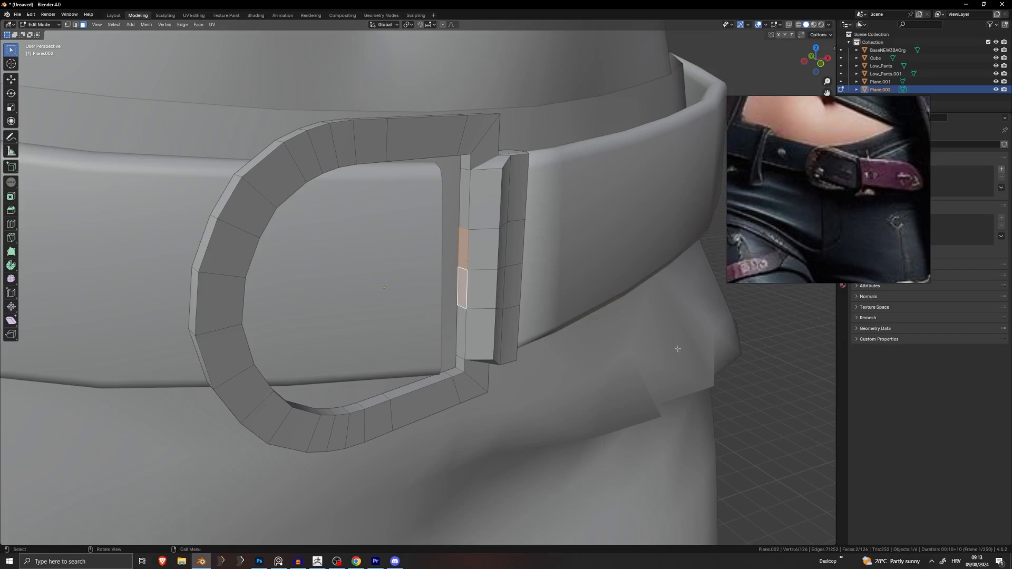
middle_drag(550, 301, 567, 298)
key(Tab)
Step: Hide the belt object and select the pants next
click(565, 286)
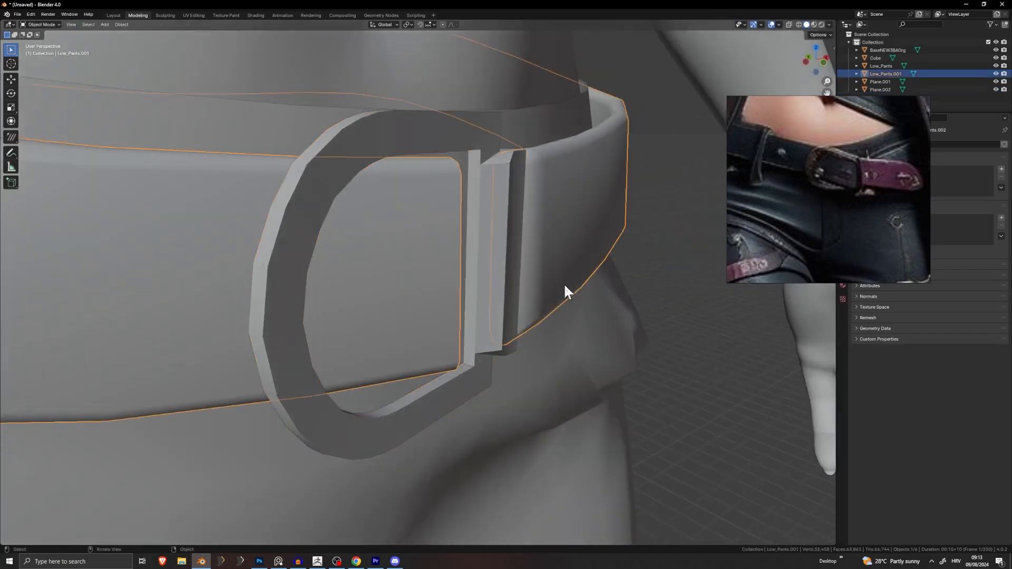
right_click(576, 343)
key(h)
click(571, 296)
Step: Hide the pants and body, leaving only the buckle, and enter Edit Mode on it
key(h)
click(555, 258)
key(h)
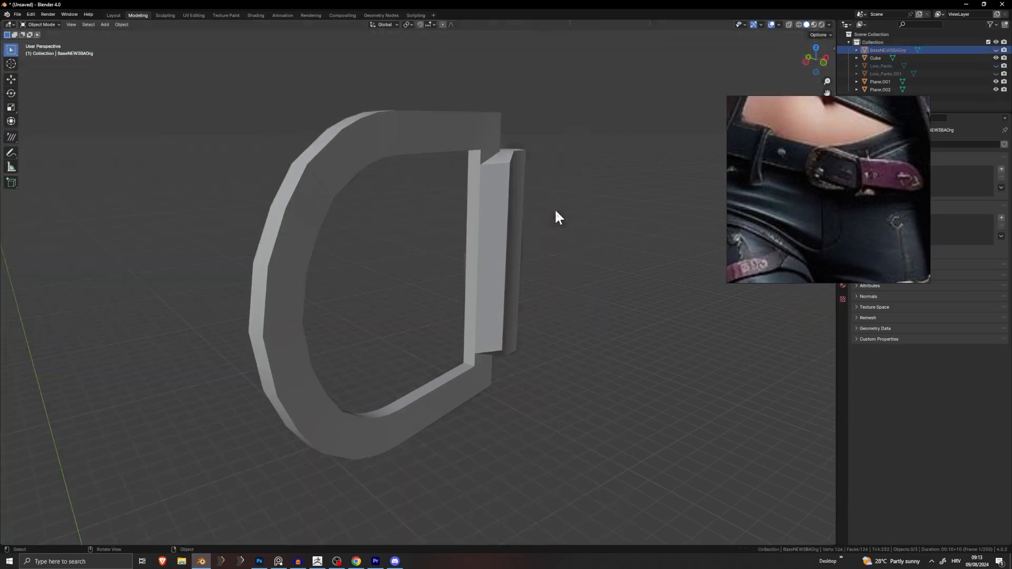
click(489, 256)
key(Tab)
Step: Clear the face selection and zoom in on the buckle's prong bar strip
scroll(491, 257, up, 3)
middle_drag(538, 268, 425, 278)
click(597, 280)
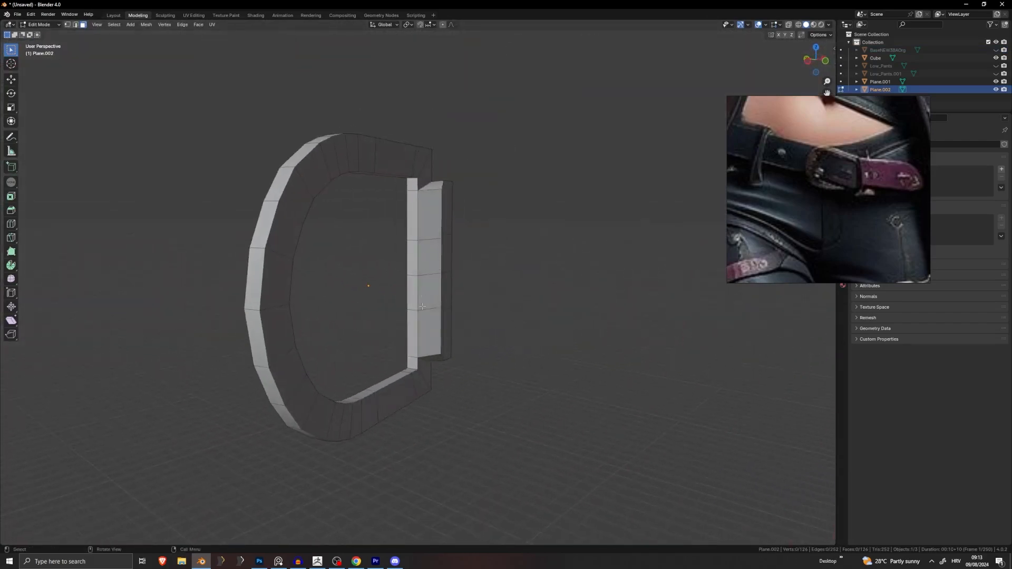
scroll(420, 306, up, 8)
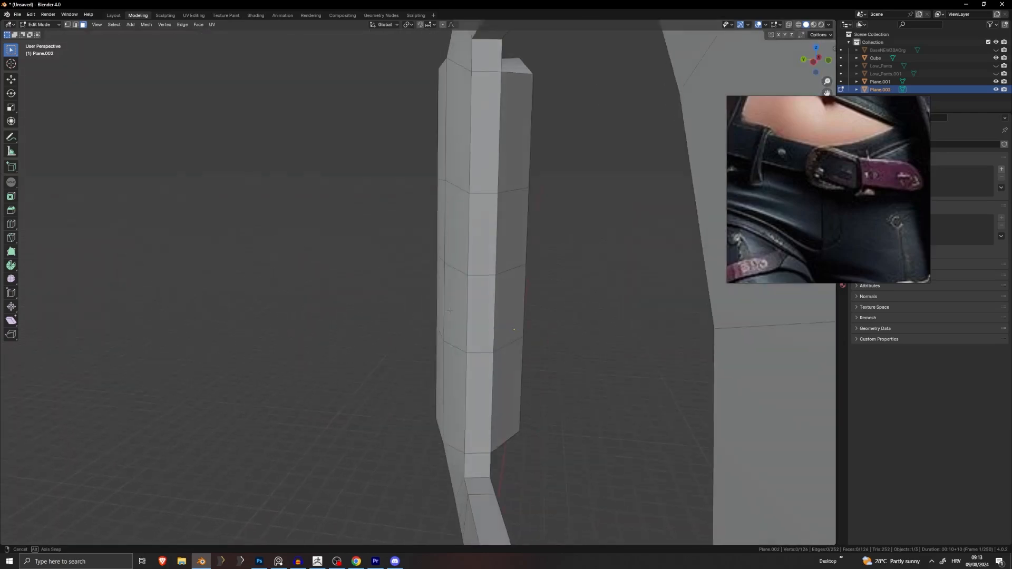
middle_drag(503, 305, 496, 304)
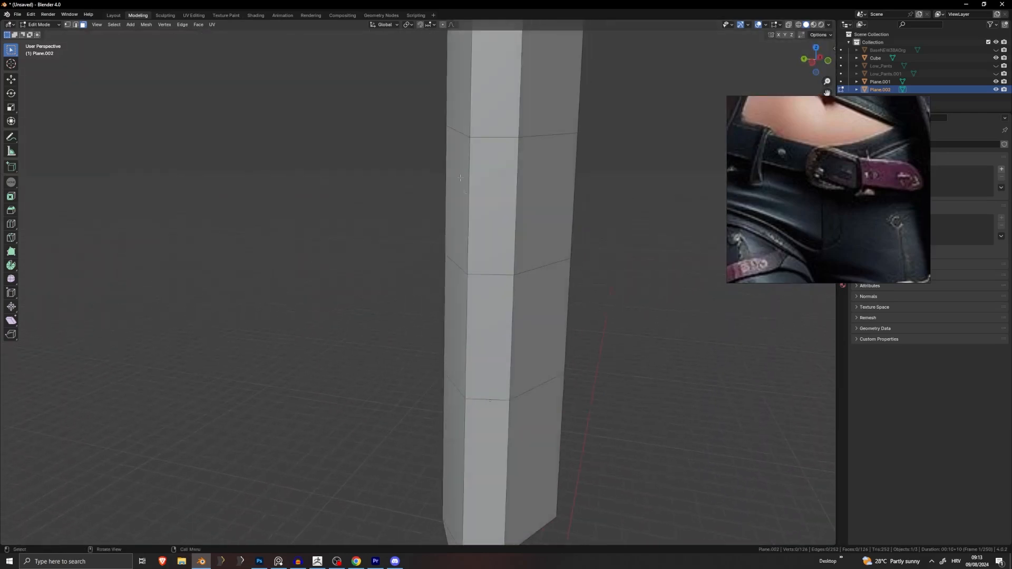
middle_drag(478, 269, 468, 269)
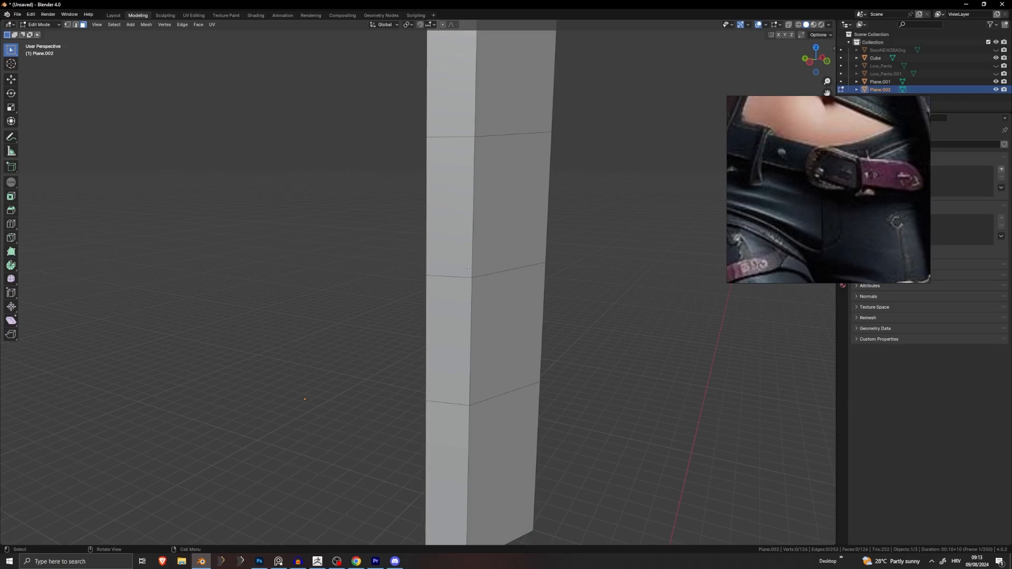
Step: Knife a diagonal cut across the prong bar from upper to lower vertex, then undo it
key(k)
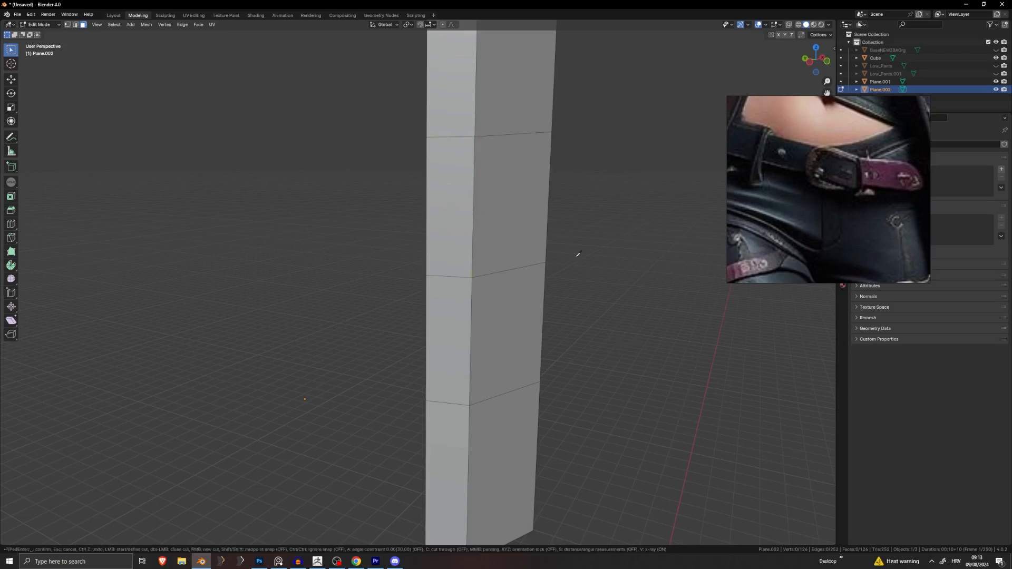
key(Escape)
middle_drag(578, 253, 518, 227)
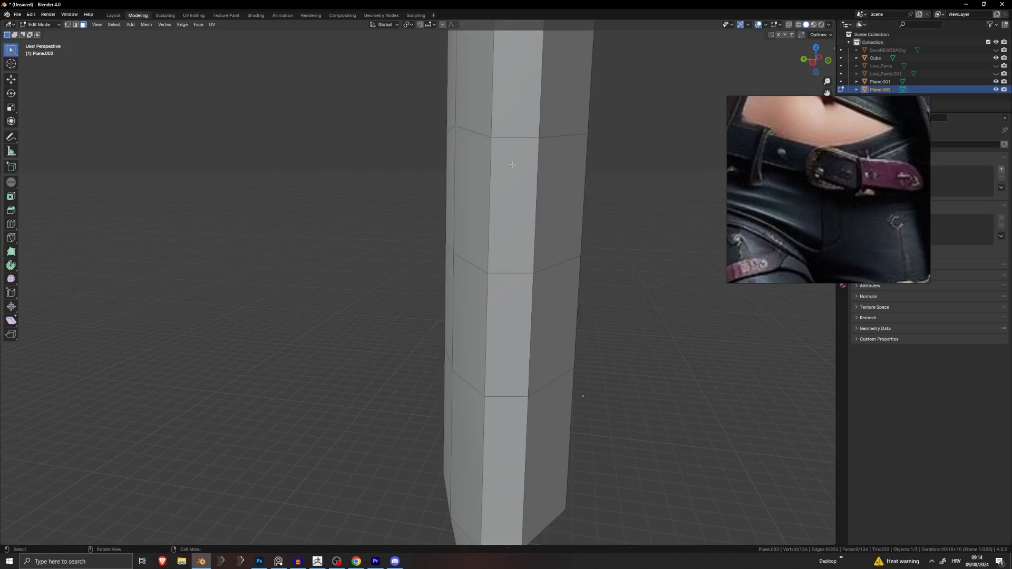
key(k)
click(492, 138)
click(532, 273)
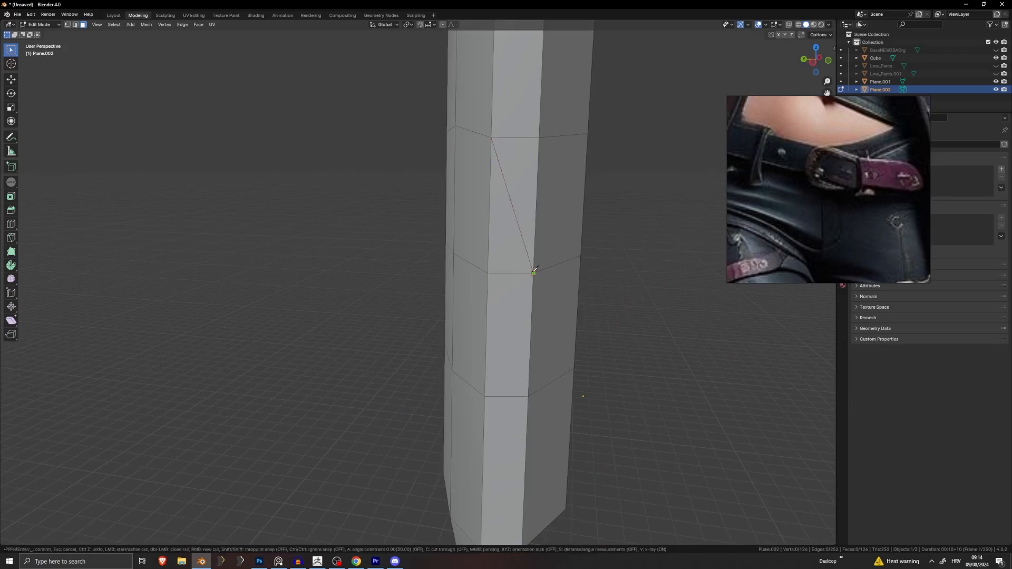
key(Return)
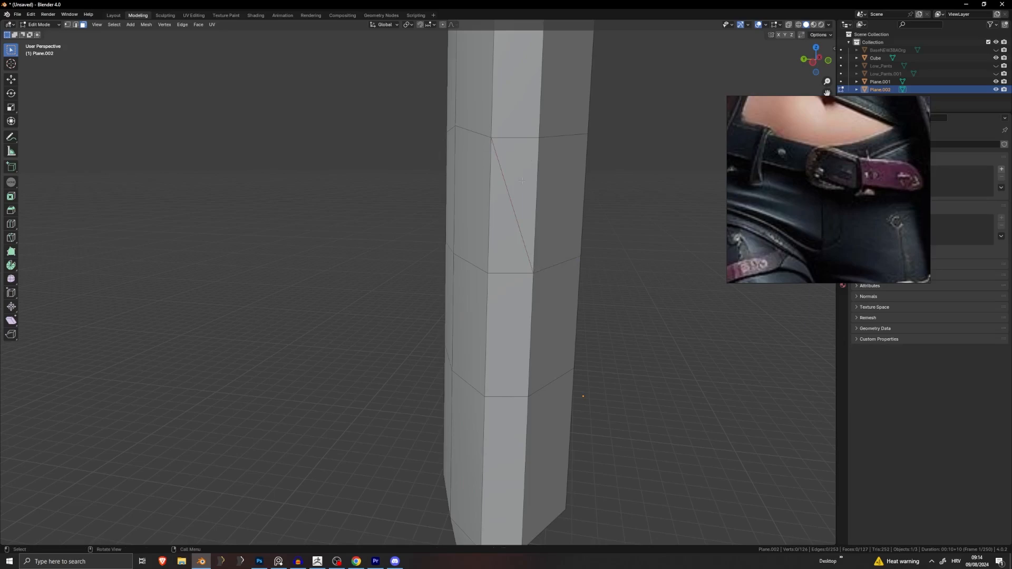
key(ctrl+z)
key(ctrl+r)
Step: Add two centred edge loops across the prong bar
click(528, 231)
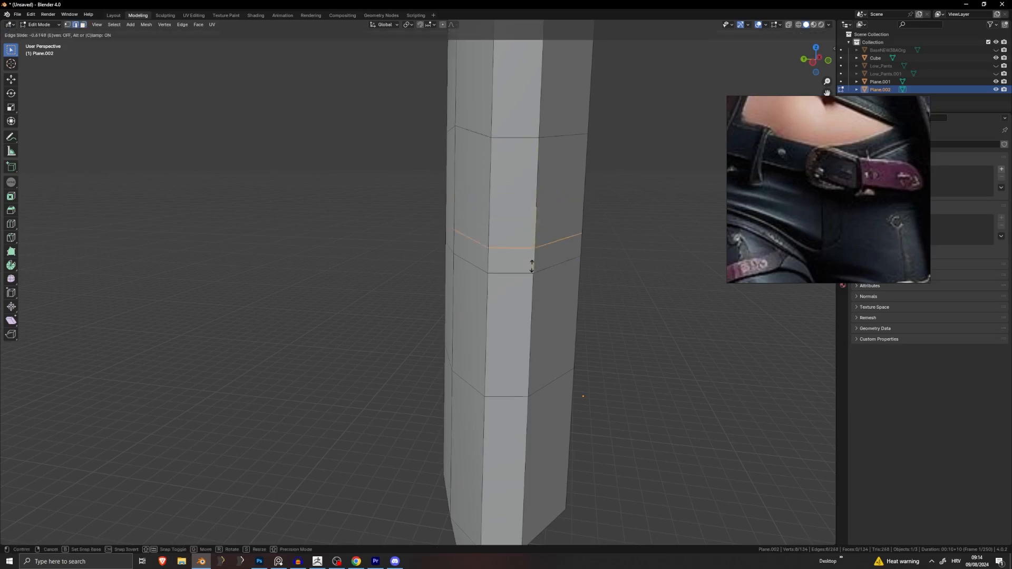
right_click(531, 267)
key(ctrl+z)
middle_drag(449, 234, 361, 208)
key(ctrl+r)
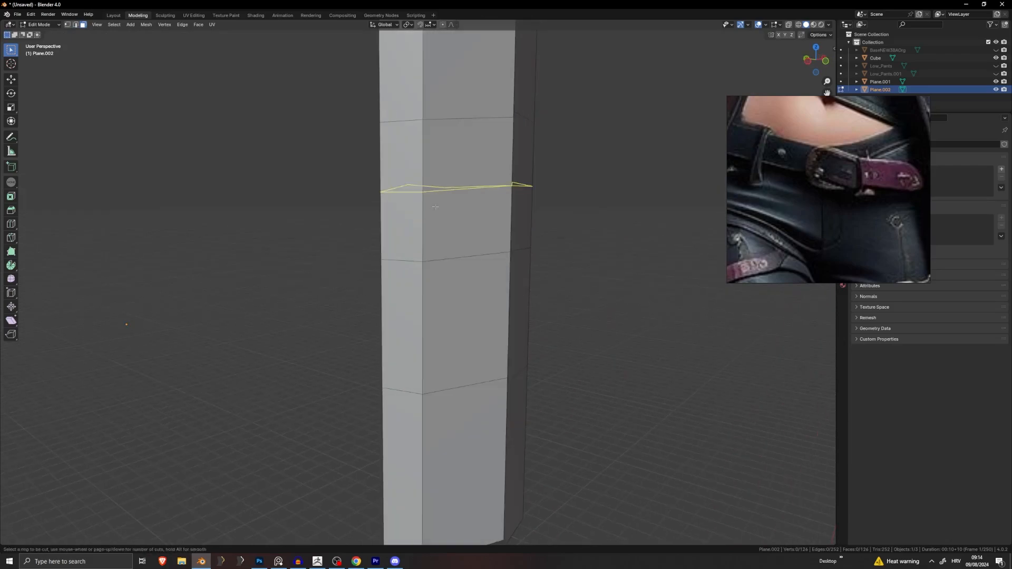
click(411, 227)
right_click(412, 229)
key(ctrl+r)
click(412, 305)
right_click(413, 307)
Step: Try extruding two faces of the bar strip, then undo the extrusion and loop cuts
click(83, 25)
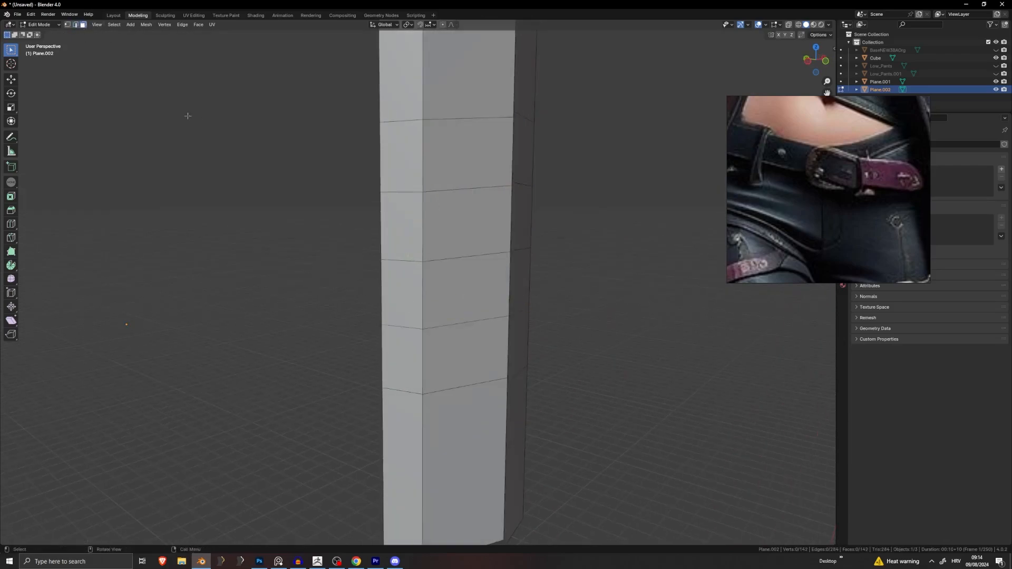
click(404, 290)
shift+click(399, 237)
scroll(398, 237, down, 4)
middle_drag(398, 237, 352, 229)
key(e)
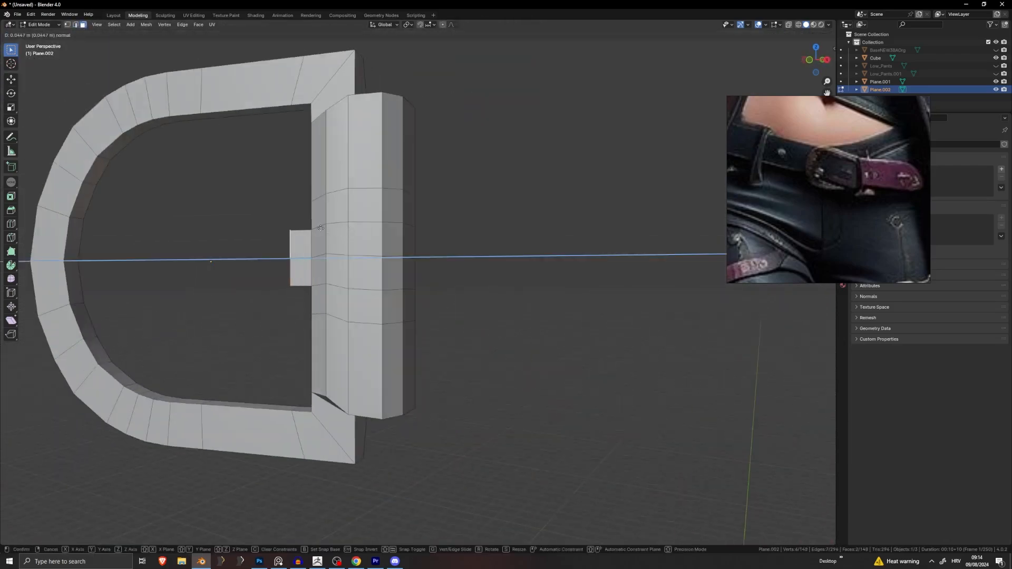
right_click(130, 207)
middle_drag(130, 208, 298, 234)
key(ctrl+z)
key(ctrl+z)
key(ctrl+z)
key(ctrl+z)
key(ctrl+z)
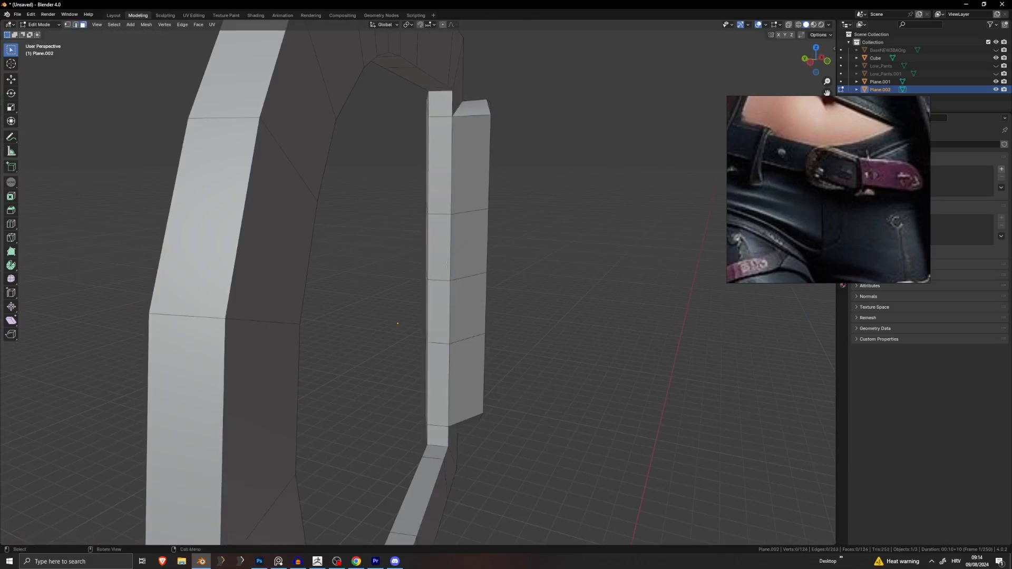
Step: Add one more edge loop across the bar and undo it
middle_drag(477, 312, 370, 301)
key(ctrl+r)
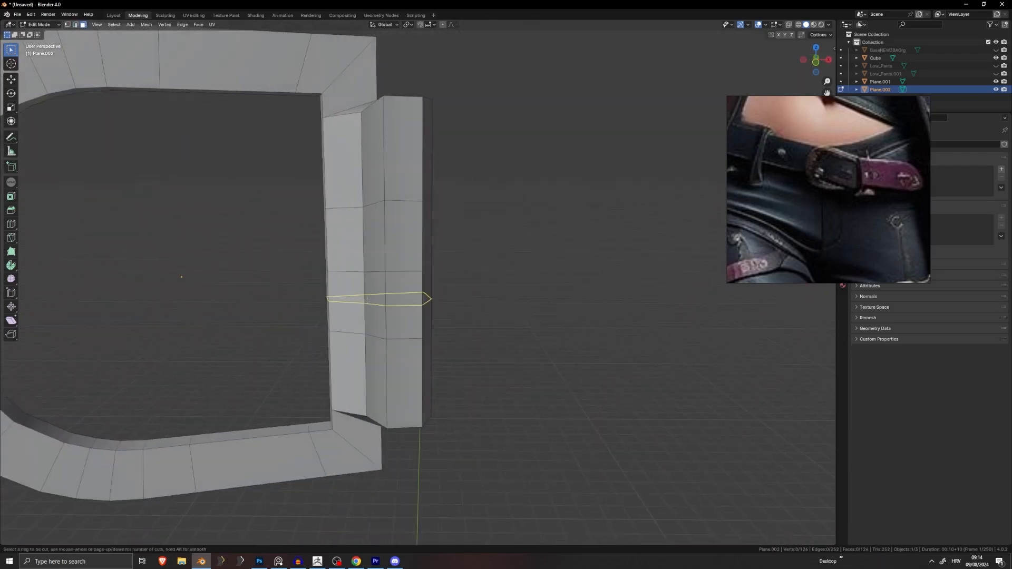
click(367, 300)
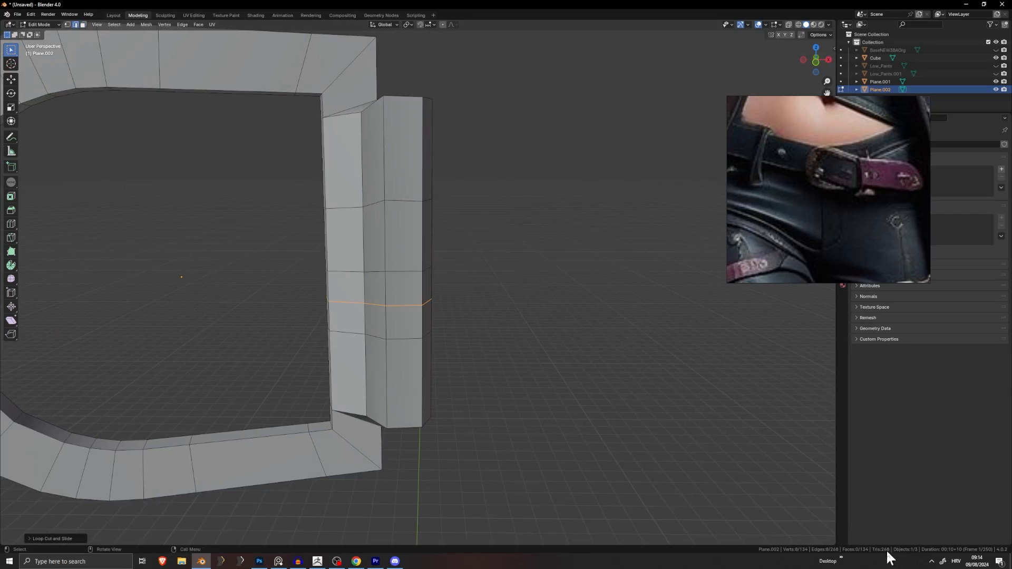
key(ctrl+z)
Step: Knife a tapered trapezoid outline onto the upright strap's front face
middle_drag(568, 409, 622, 414)
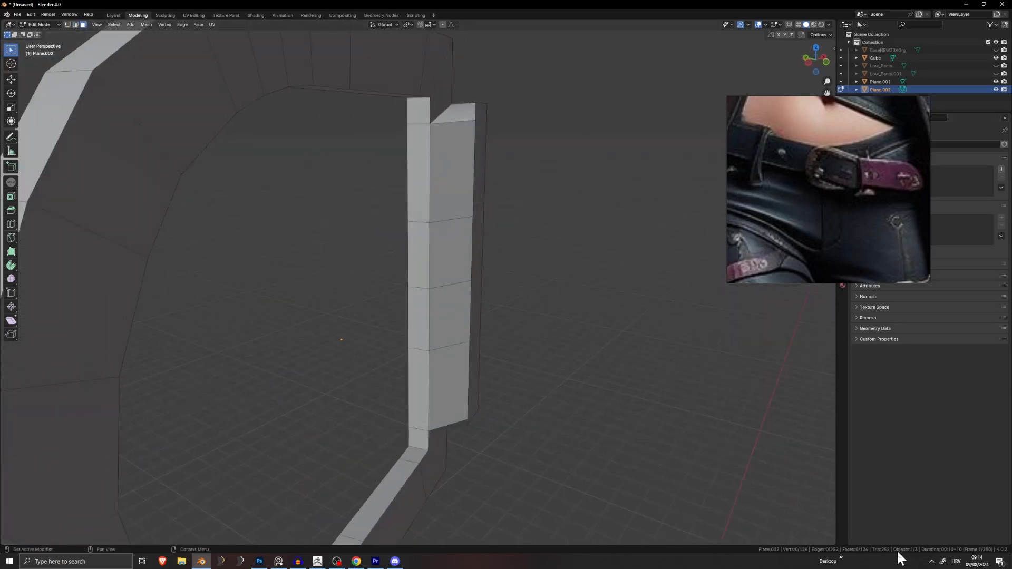
middle_drag(743, 436, 395, 251)
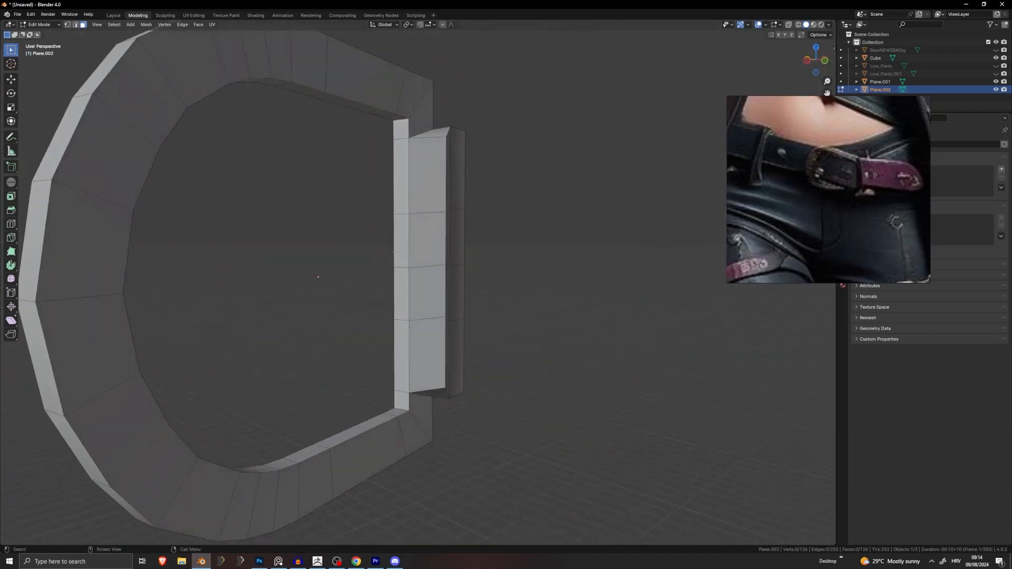
key(k)
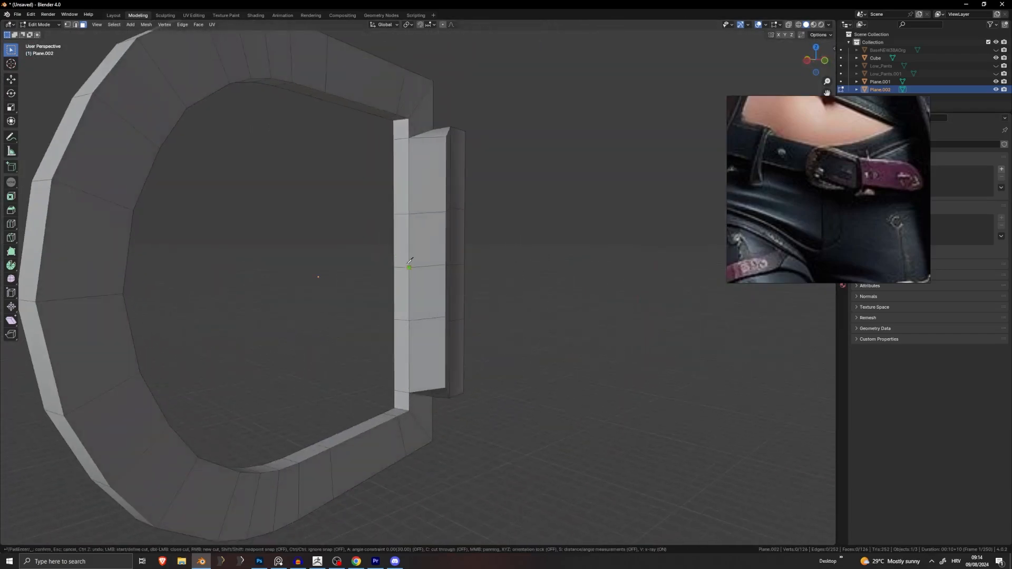
scroll(410, 261, up, 2)
scroll(517, 290, up, 4)
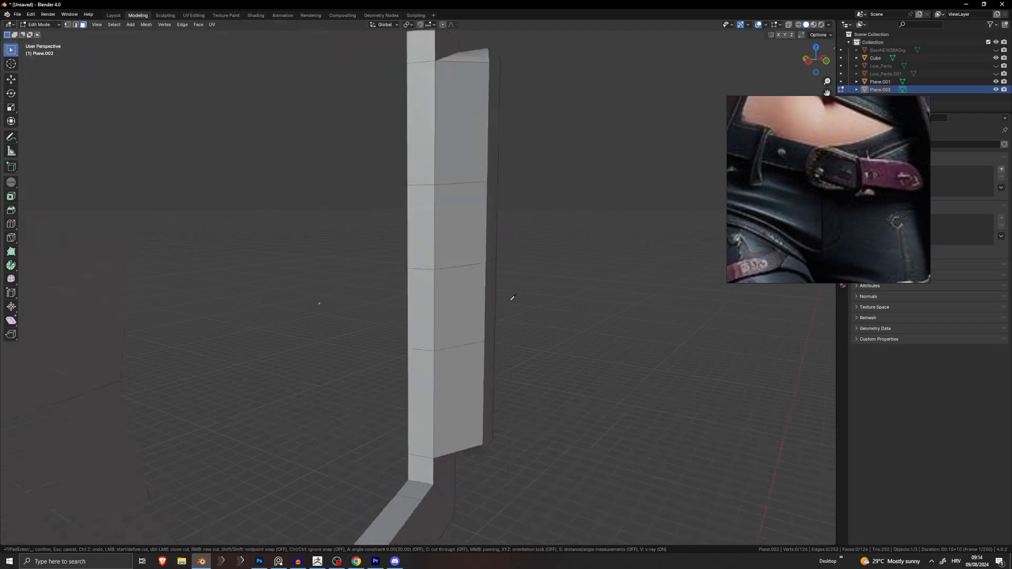
middle_drag(464, 185, 469, 167)
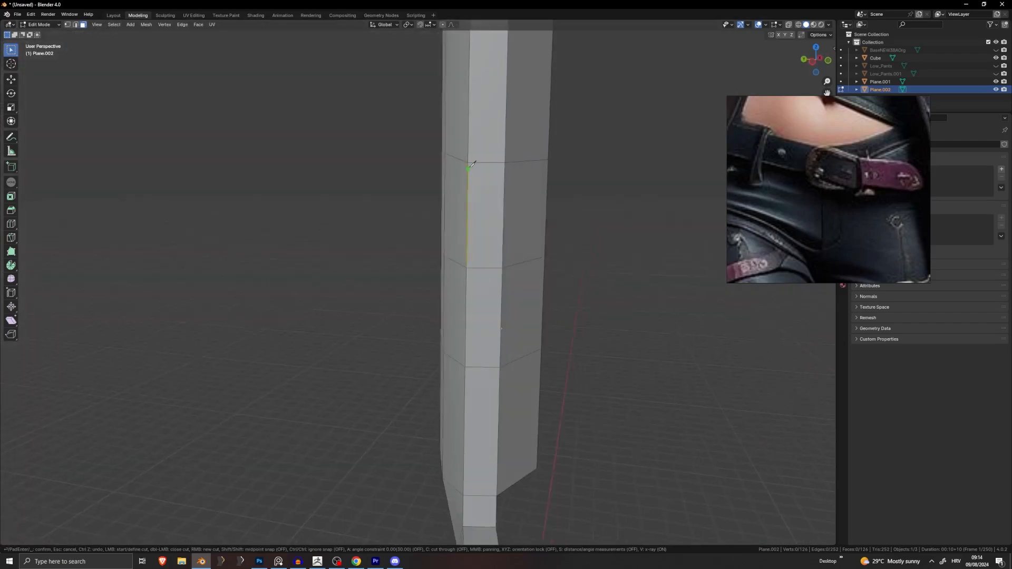
scroll(476, 165, down, 5)
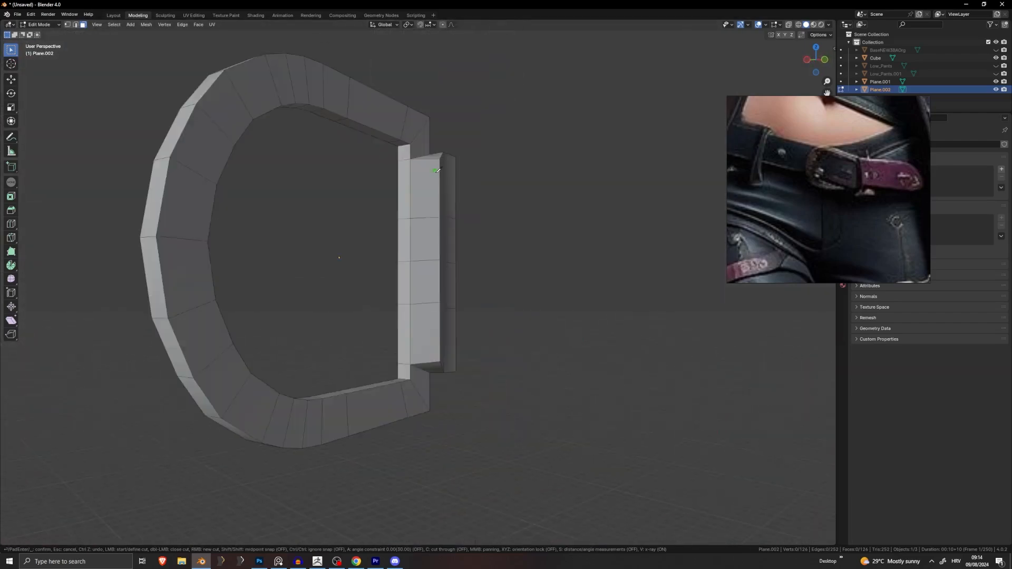
scroll(402, 227, up, 3)
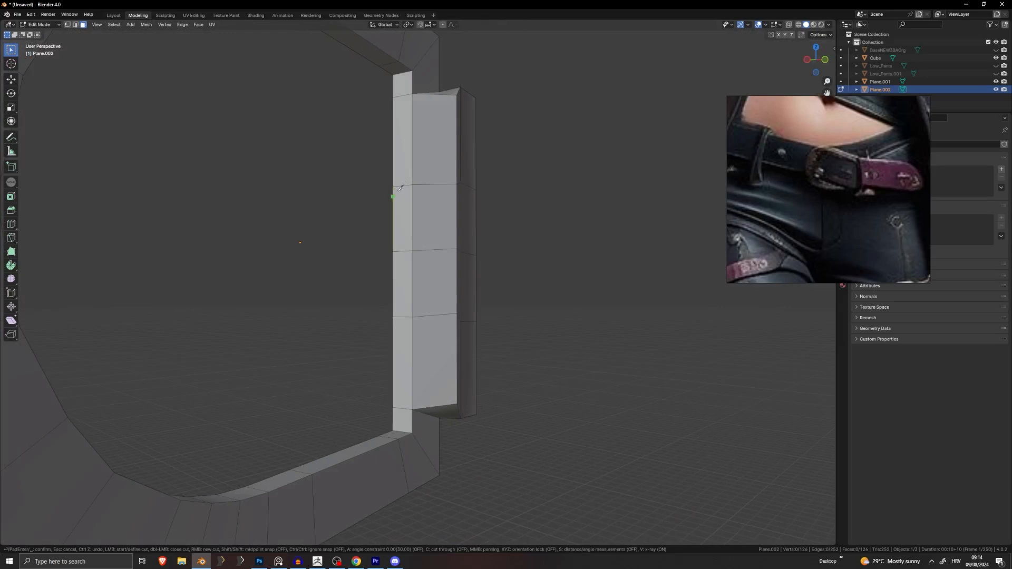
middle_drag(400, 188, 429, 196)
scroll(470, 199, up, 4)
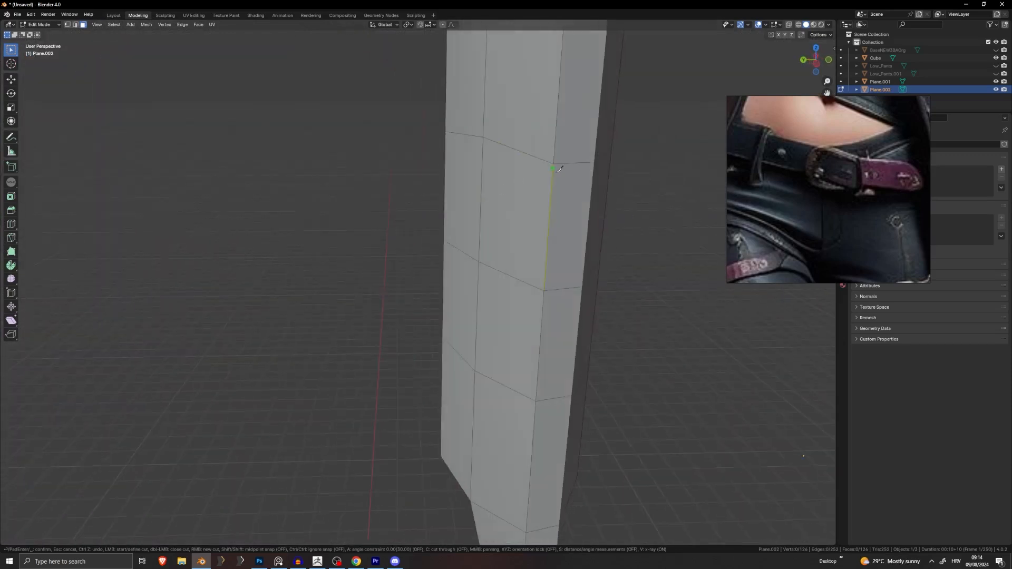
middle_drag(592, 283, 545, 270)
click(510, 139)
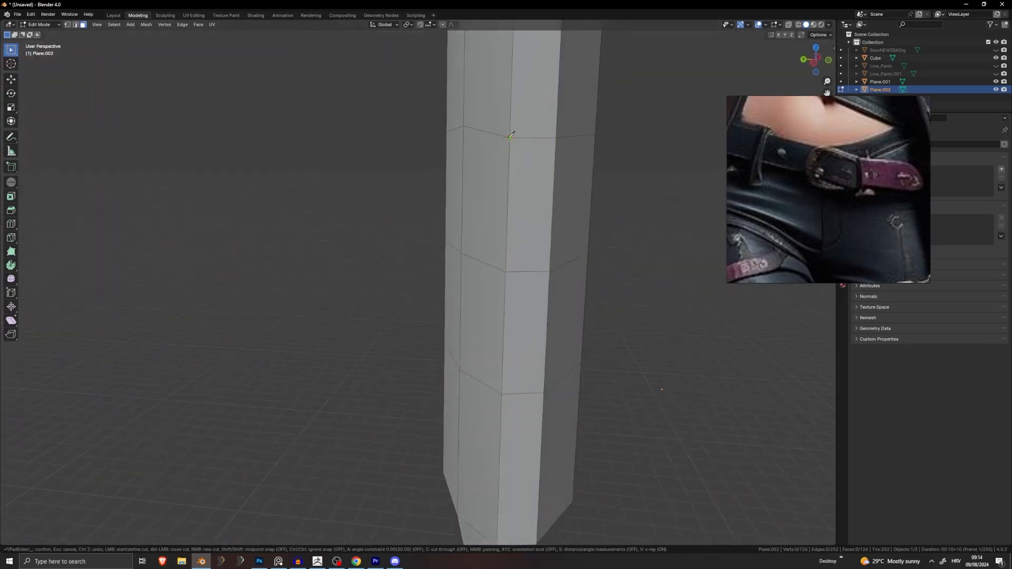
click(521, 210)
middle_drag(521, 211, 520, 204)
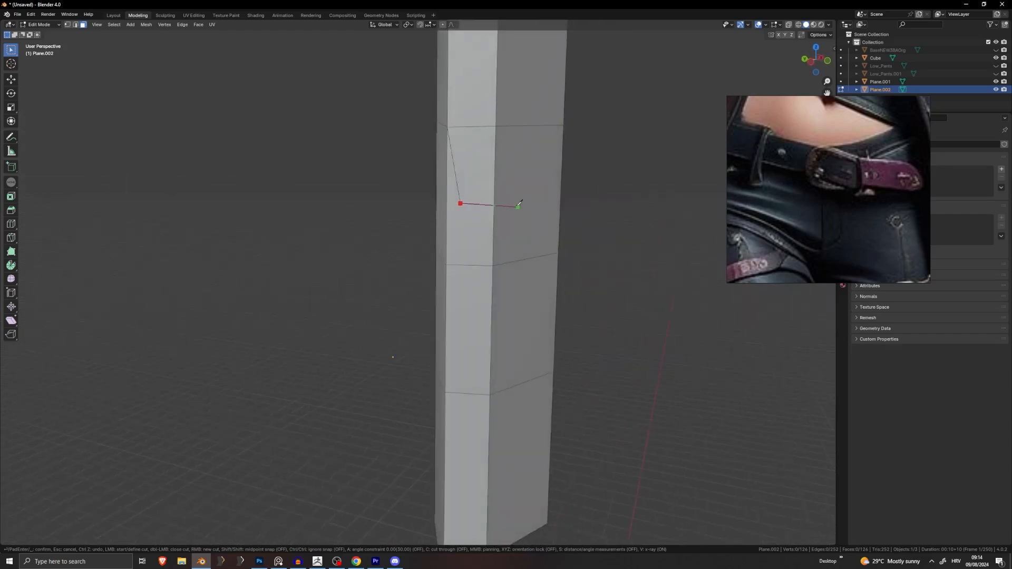
click(481, 203)
click(496, 128)
key(Return)
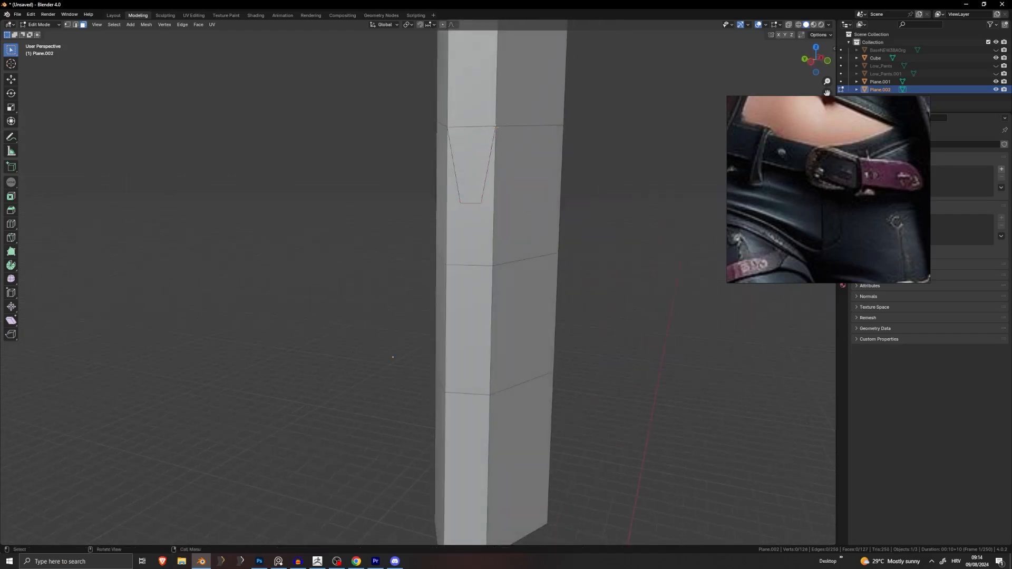
Step: Knife a small rectangle inside the trapezoid
key(k)
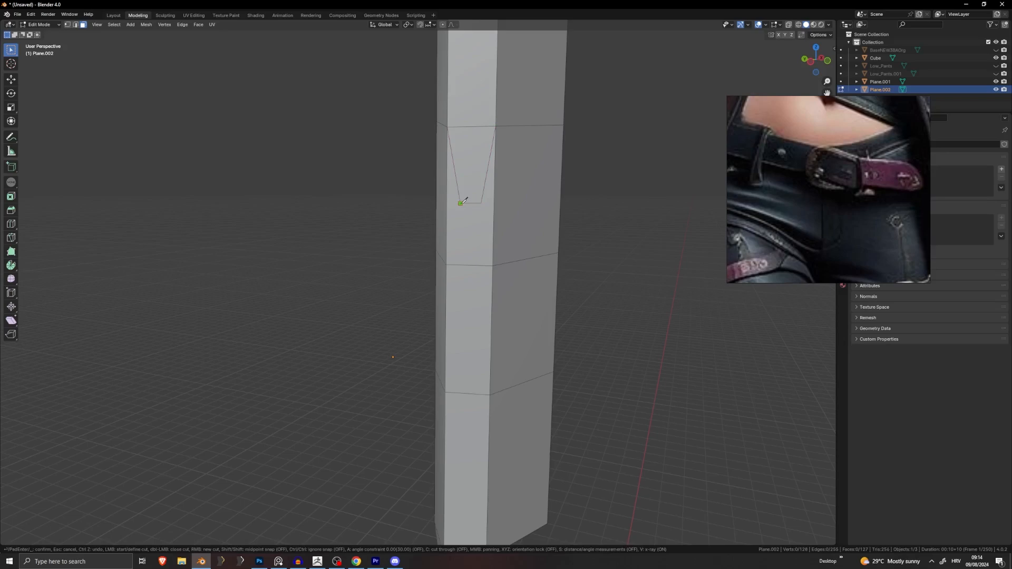
click(461, 238)
click(480, 238)
click(480, 204)
key(Return)
middle_drag(481, 232, 483, 235)
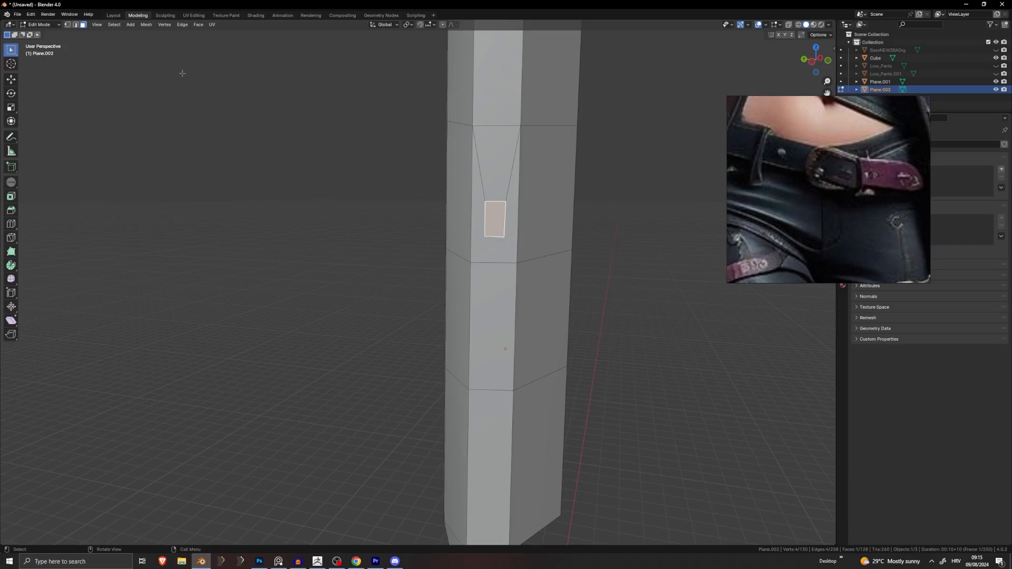
Step: Knife another cut on the strap starting from the lower vertex
key(k)
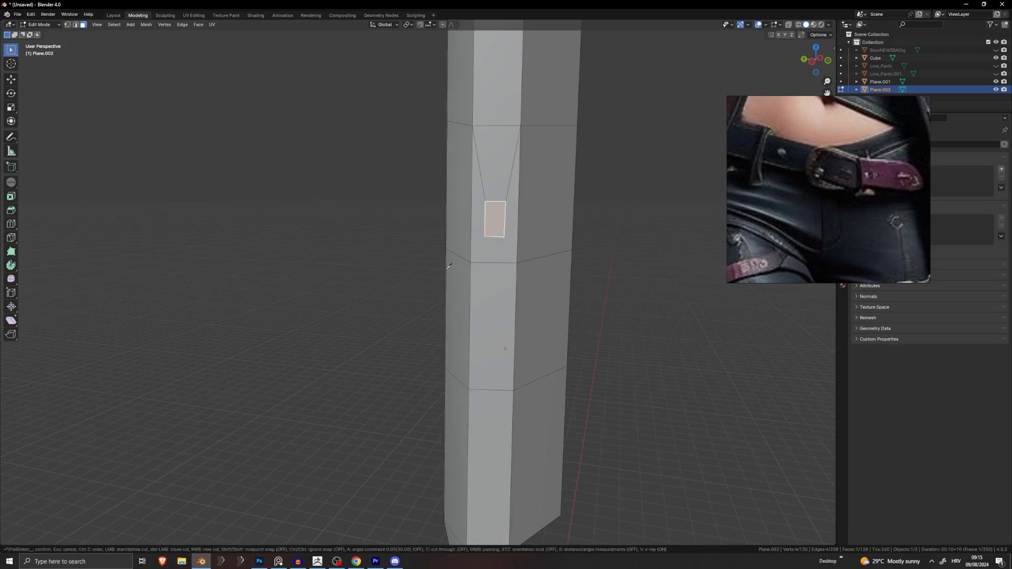
click(475, 259)
middle_drag(510, 248, 464, 269)
scroll(396, 299, down, 4)
scroll(412, 299, up, 5)
scroll(436, 285, up, 1)
key(Return)
Step: Remove the small rectangular face and knife a slanted cut down the strap's left side
key(ctrl+x)
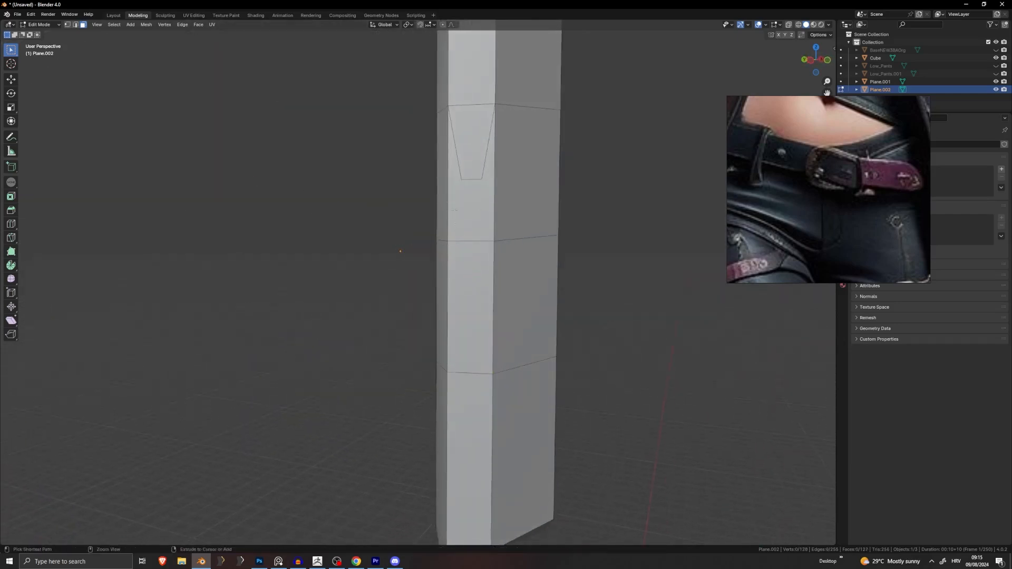
key(k)
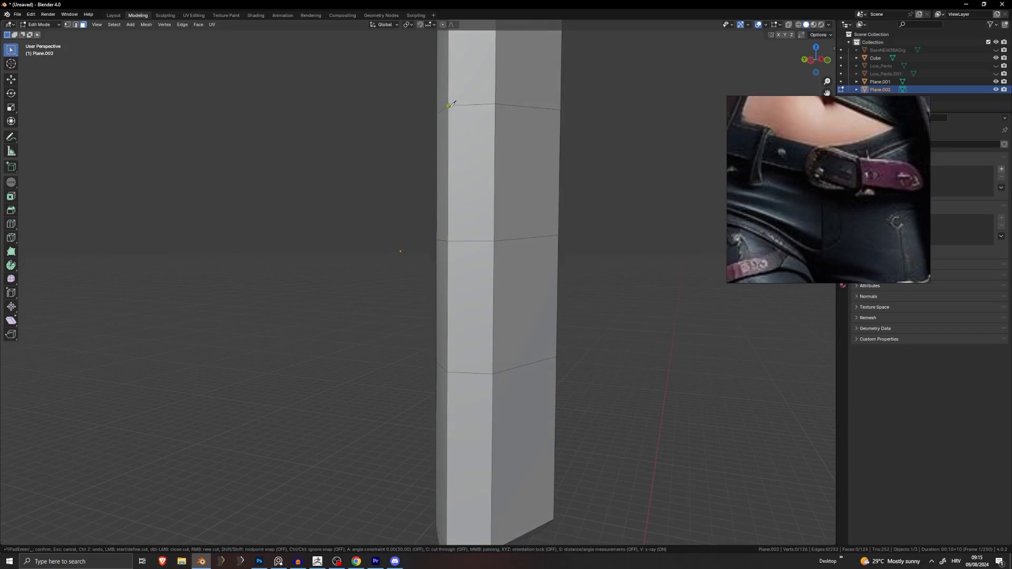
click(448, 106)
click(465, 185)
key(Escape)
key(k)
click(448, 106)
mouse_move(466, 216)
middle_down()
mouse_move(411, 226)
mouse_move(418, 242)
mouse_move(445, 226)
mouse_move(469, 232)
middle_up()
scroll(469, 232, up, 7)
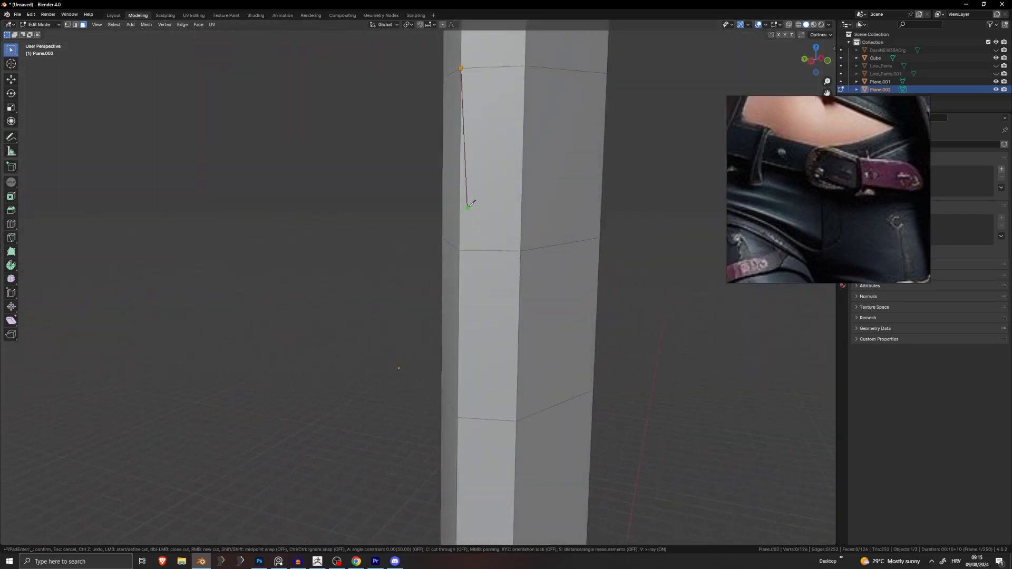
click(471, 204)
click(468, 250)
key(Return)
Step: Knife a matching slanted cut down the strap's right side
key(k)
click(525, 67)
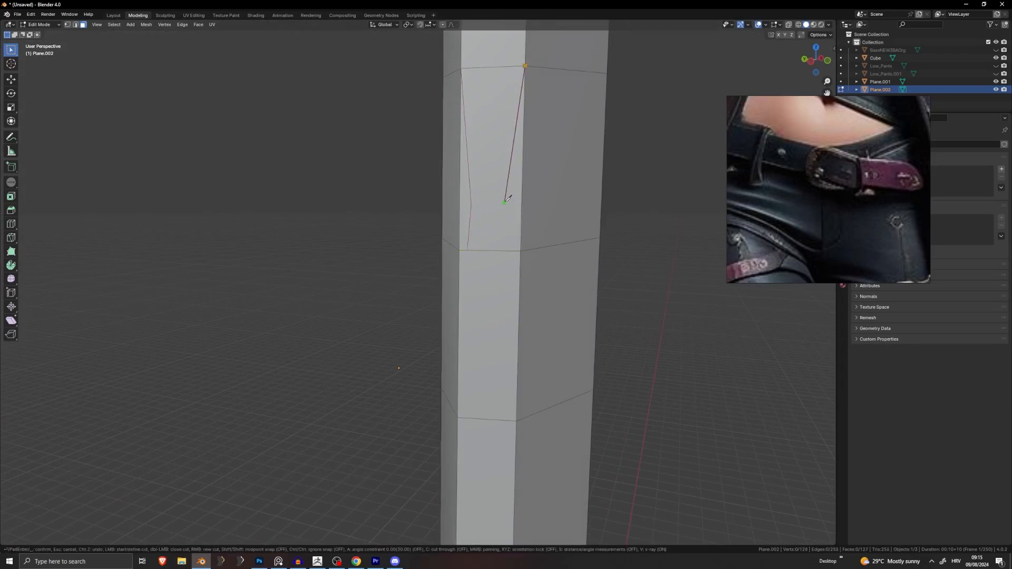
click(505, 246)
key(Return)
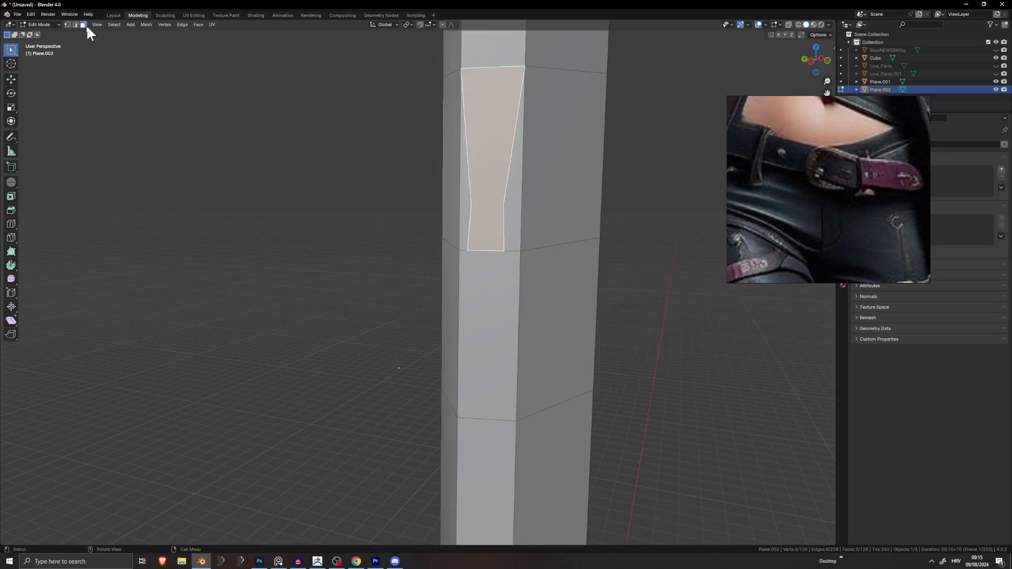
Step: Level the panel's two lower vertices with S Z 0, then lower them along Z
key(1)
click(503, 205)
shift+click(471, 204)
key(s)
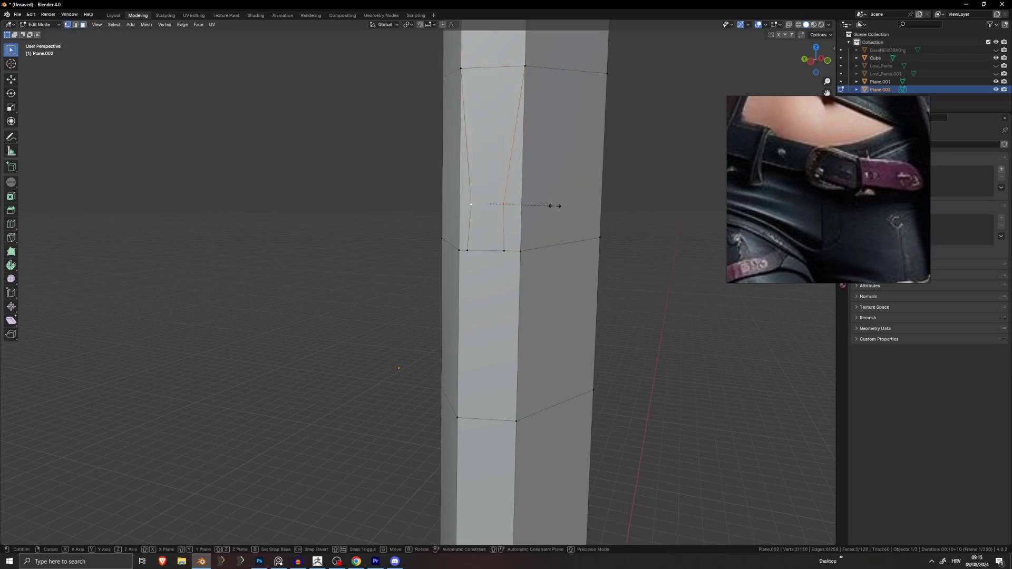
key(z)
key(0)
key(Return)
key(g)
key(z)
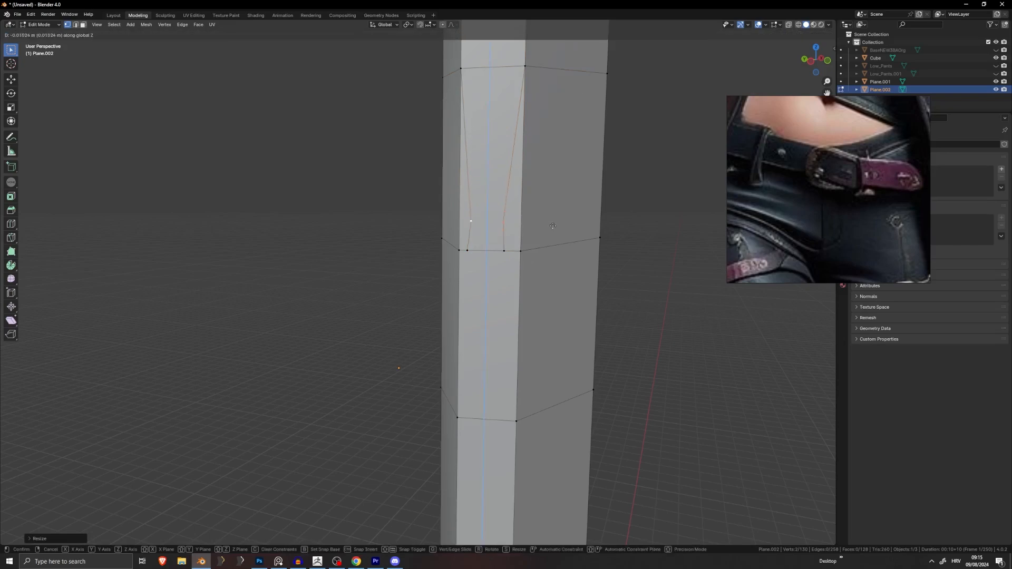
click(554, 231)
Step: Knife a short horizontal cut across the narrow end of the tapered panel
key(k)
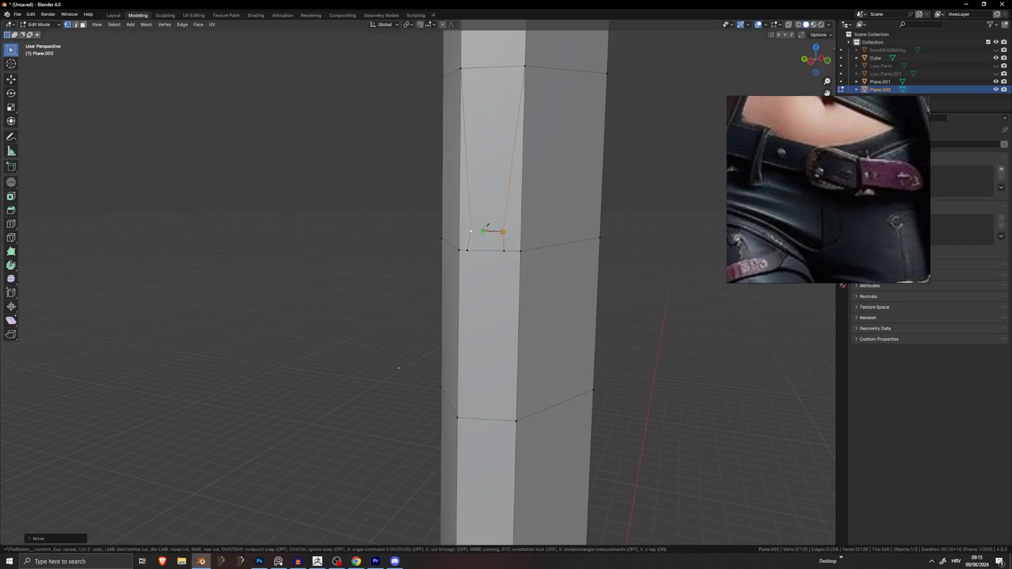
click(470, 231)
key(Return)
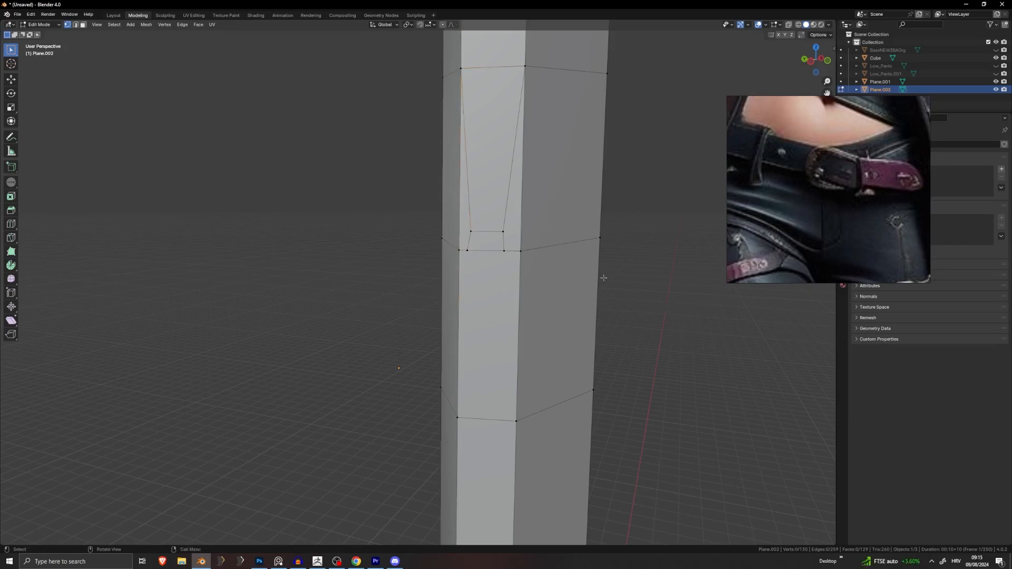
Step: Knife a tapered outline on the strap's lower section
scroll(603, 278, down, 3)
scroll(574, 321, up, 3)
key(k)
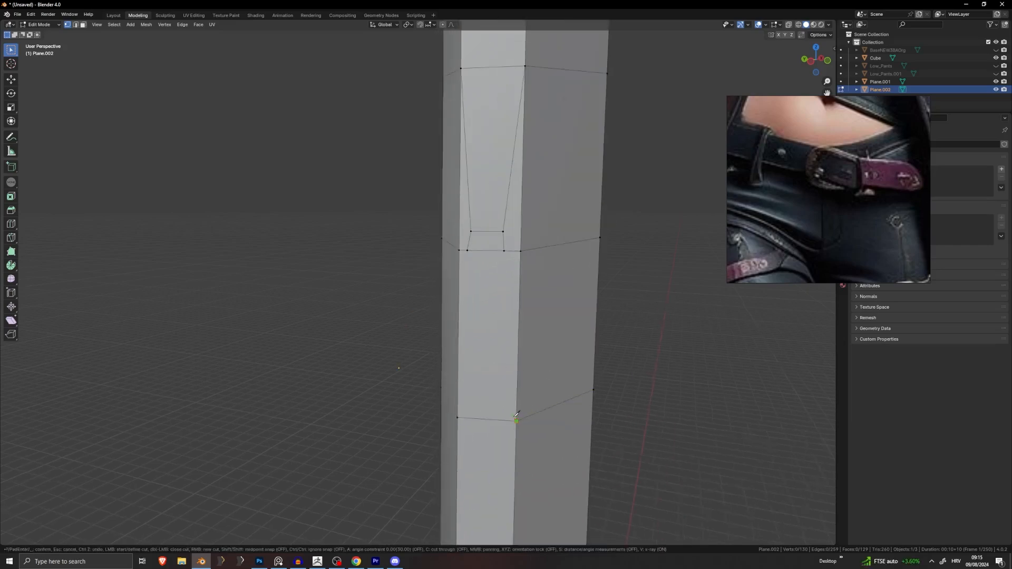
click(516, 420)
click(468, 266)
click(458, 417)
key(Return)
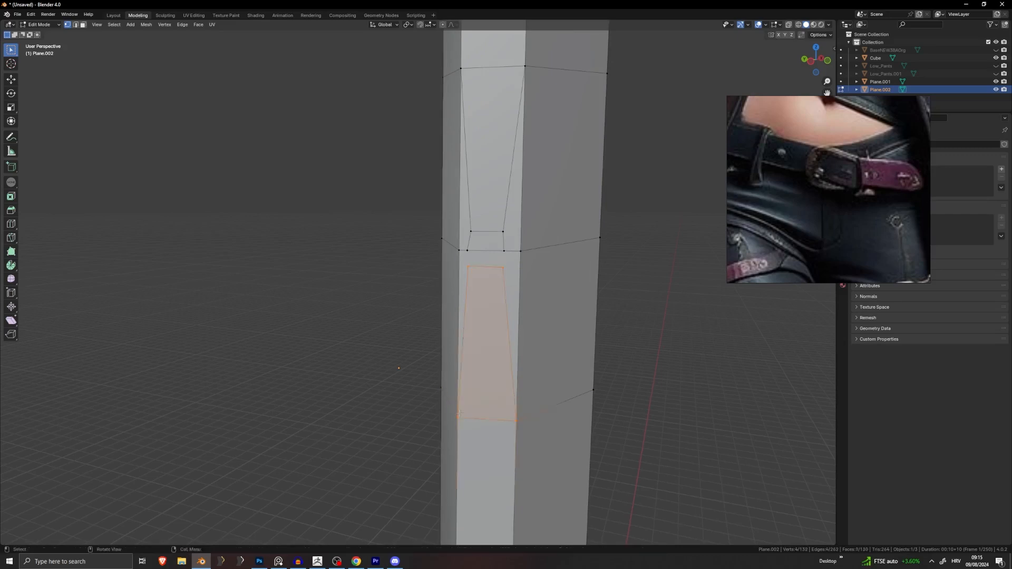
Step: Knife connecting cuts joining the upper and lower panels on the left and right
key(k)
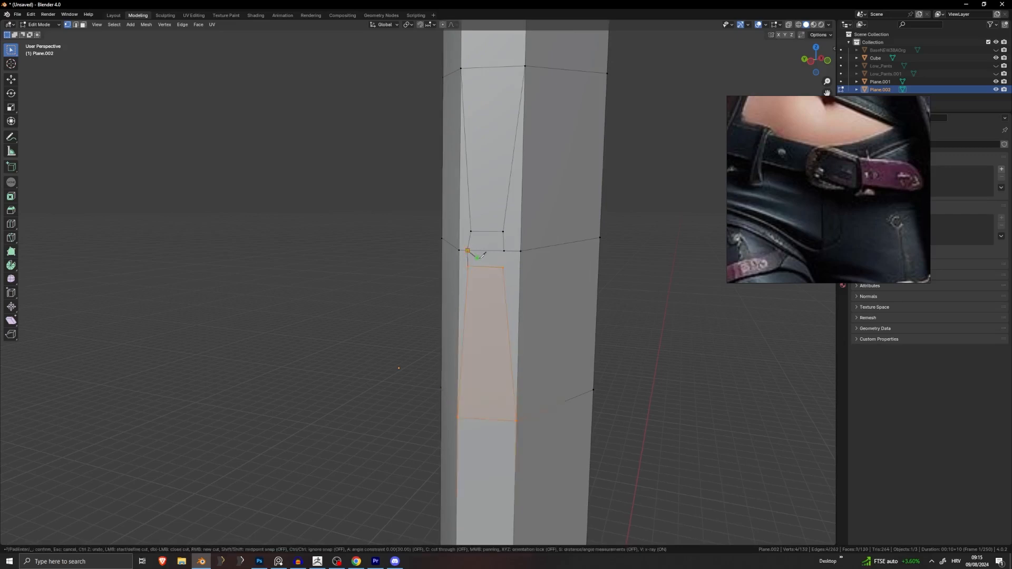
key(Return)
key(k)
click(504, 251)
key(Return)
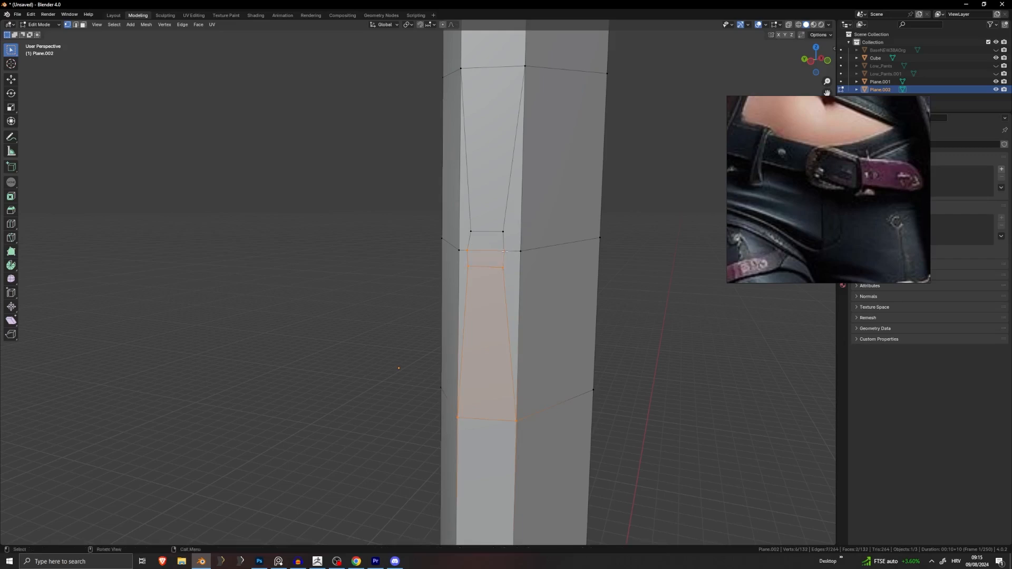
Step: Adjust the short middle edge of the central rectangle in edge mode
middle_drag(524, 263, 442, 285)
scroll(491, 292, up, 3)
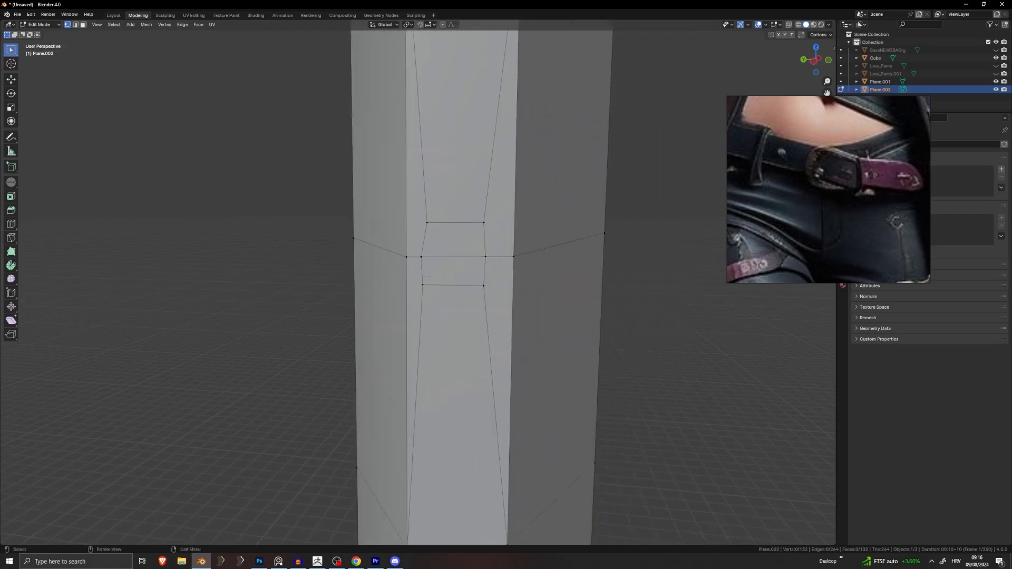
middle_drag(486, 259, 462, 249)
middle_drag(463, 158, 302, 87)
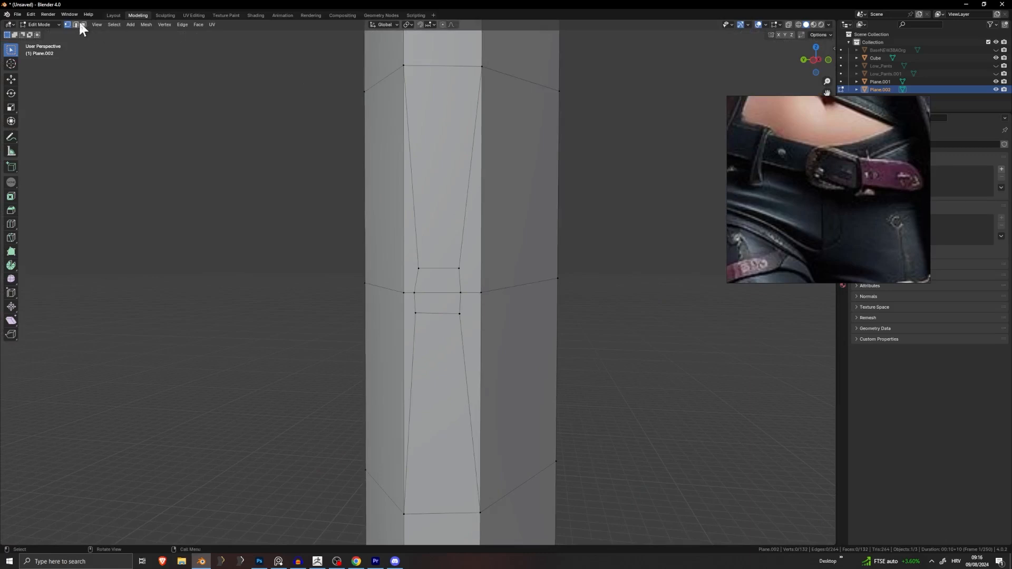
key(2)
click(438, 268)
key(g)
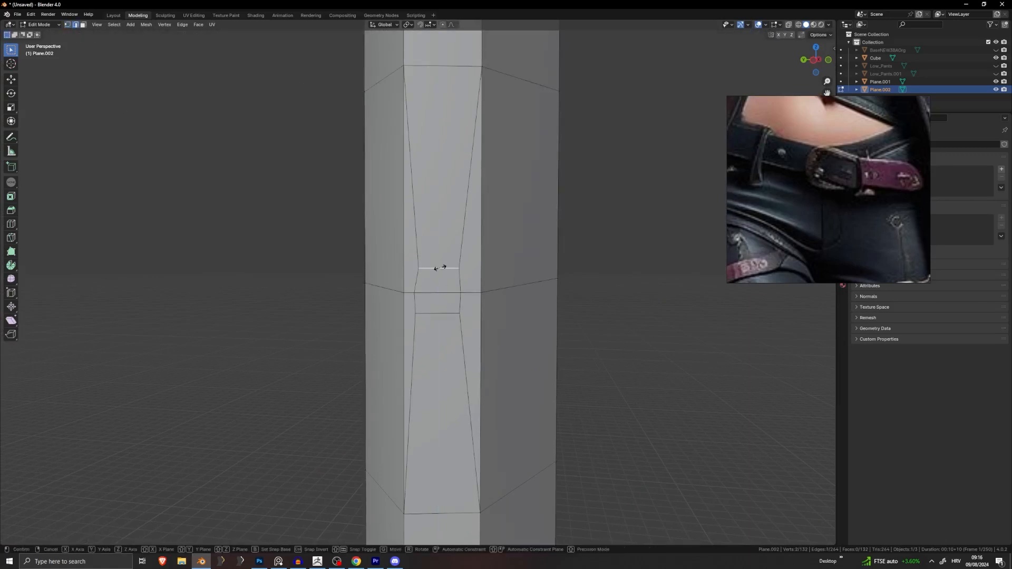
click(440, 268)
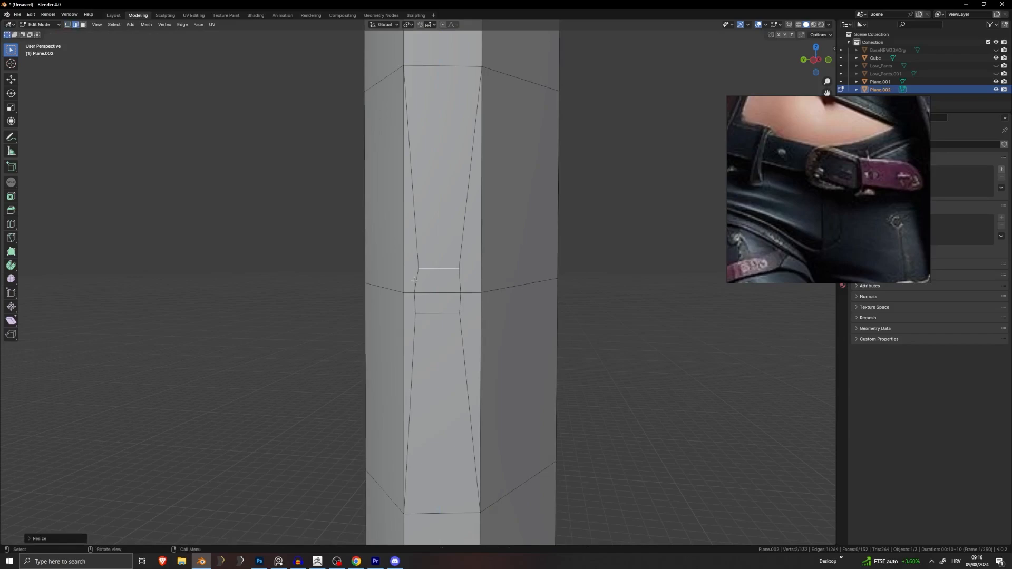
Step: Straighten the two left inner edges with S Y 0, then select the two right inner edges
click(415, 281)
shift+click(416, 303)
key(s)
key(y)
key(0)
click(483, 293)
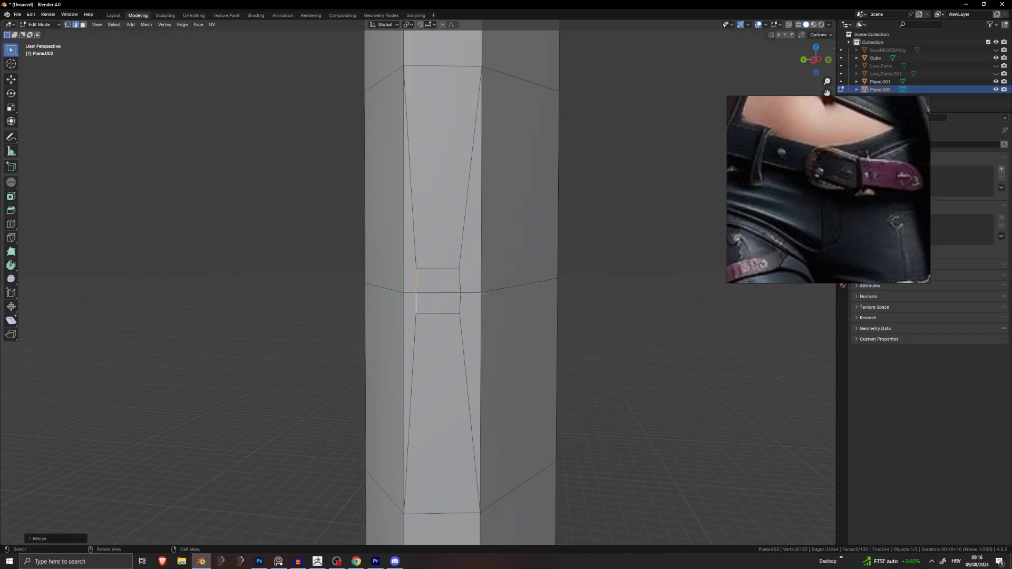
click(460, 281)
shift+click(460, 303)
Step: Flatten the right inner edges by scaling them to zero along Y
key(s)
key(y)
key(0)
click(458, 302)
scroll(457, 303, down, 4)
middle_drag(457, 303, 495, 282)
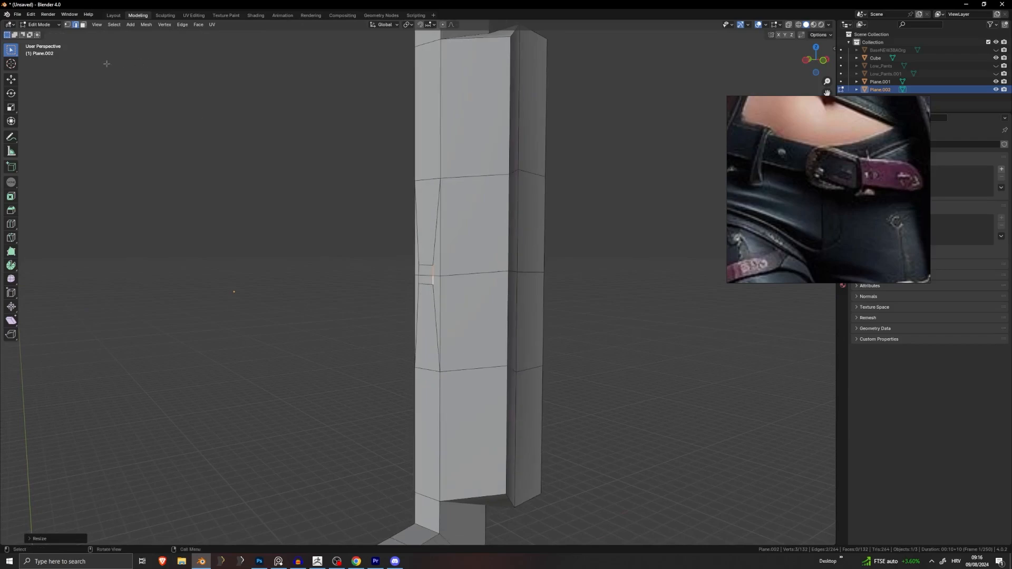
Step: Select the two small middle faces in face mode, trying and undoing an extrusion
click(83, 28)
click(427, 271)
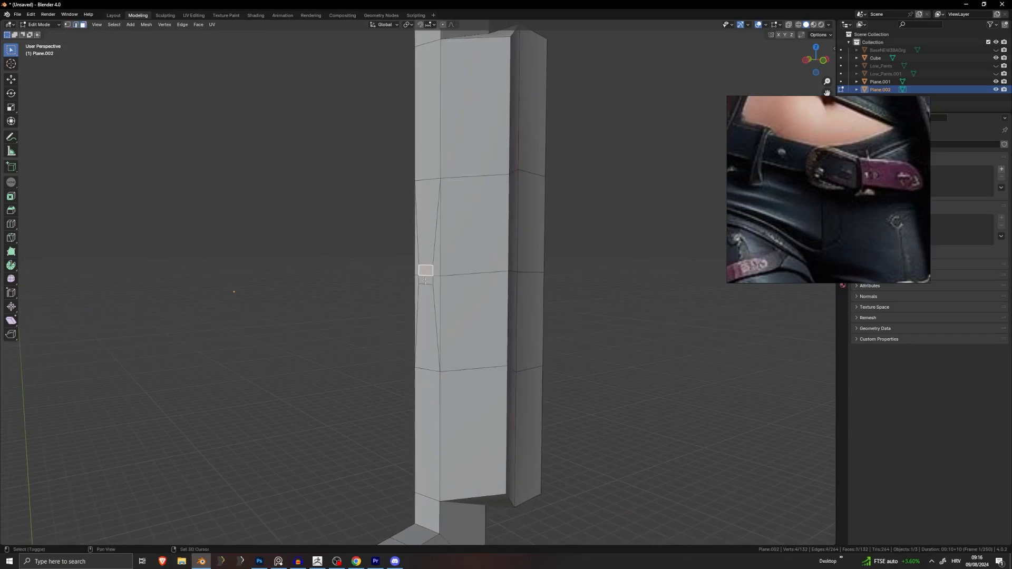
shift+click(426, 281)
scroll(501, 290, down, 7)
middle_drag(502, 290, 467, 282)
key(e)
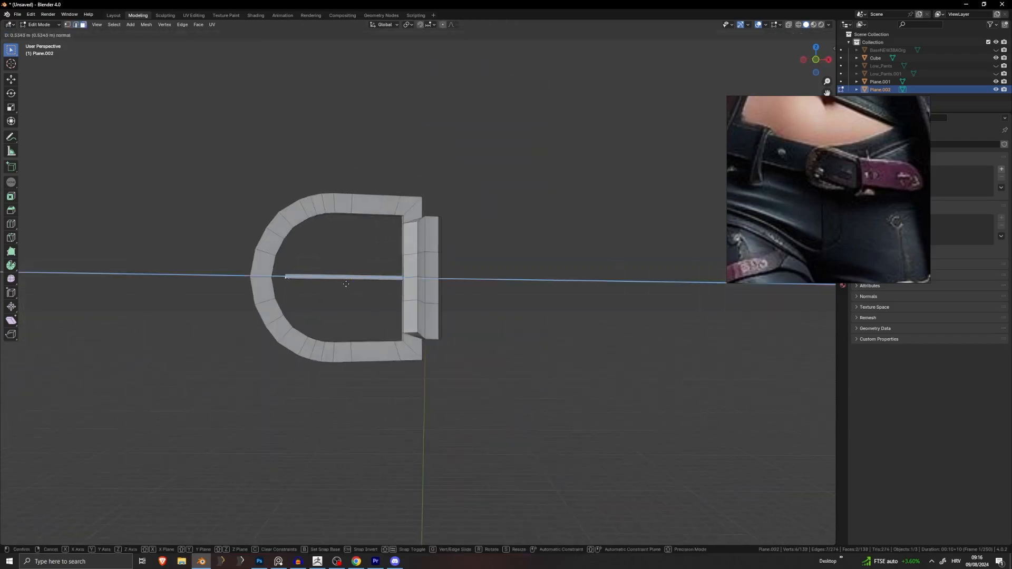
click(351, 287)
middle_drag(350, 287, 506, 307)
key(ctrl+z)
scroll(506, 307, up, 10)
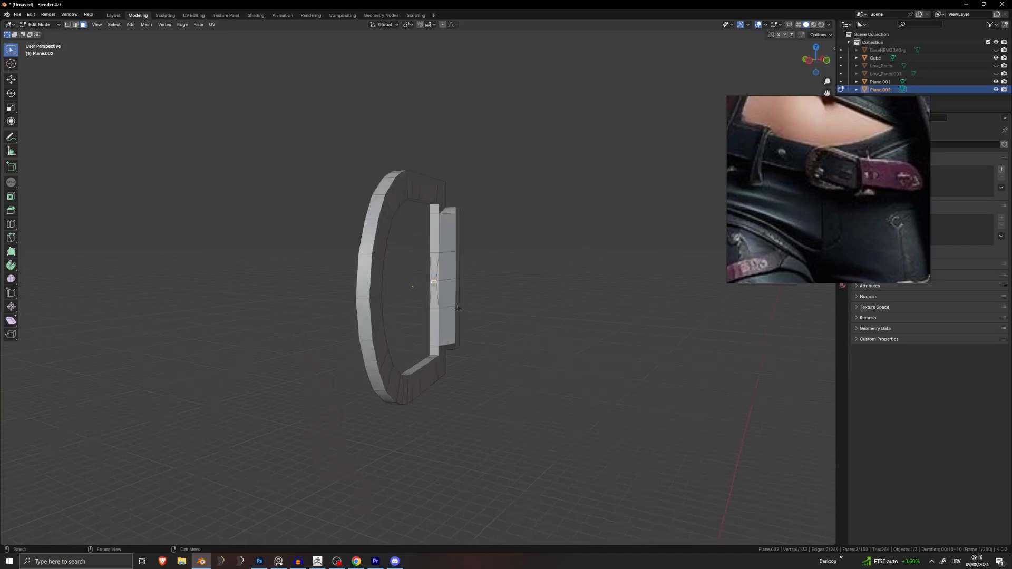
key(ctrl+z)
middle_drag(596, 270, 660, 255)
Step: Enlarge the two faces slightly, narrow them along Y and stretch them taller along Z
shift+click(573, 278)
key(s)
click(645, 253)
key(s)
key(x)
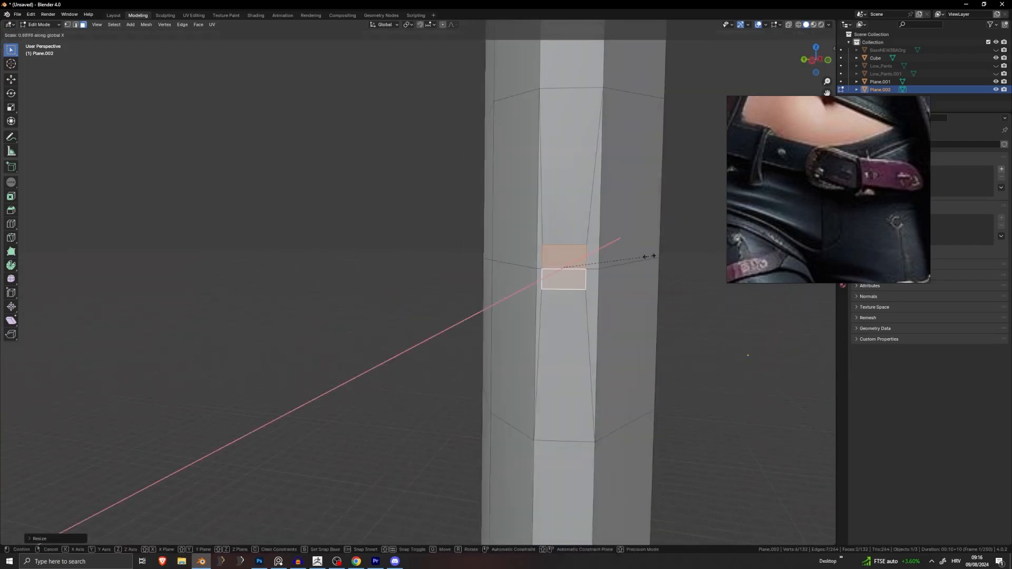
key(y)
click(630, 260)
key(s)
key(z)
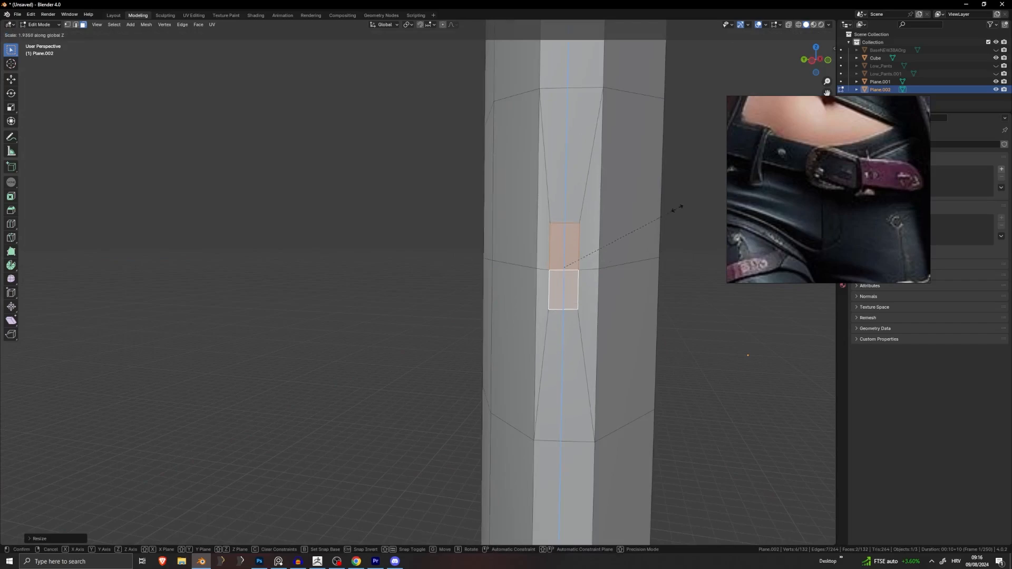
click(676, 207)
middle_drag(675, 207, 659, 301)
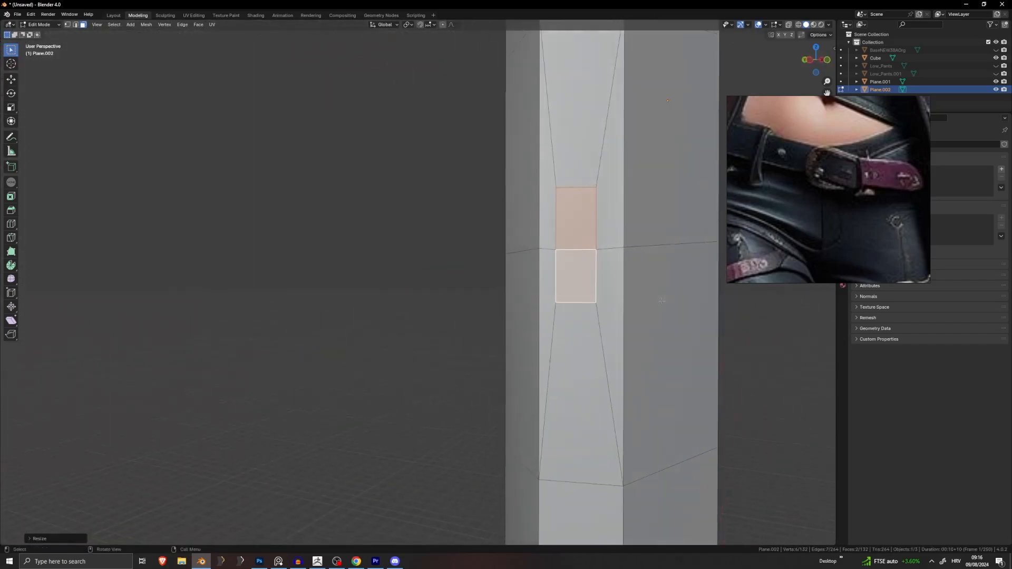
Step: Widen the two faces along Y and shift them along Y
key(s)
key(x)
key(y)
click(708, 292)
key(g)
key(x)
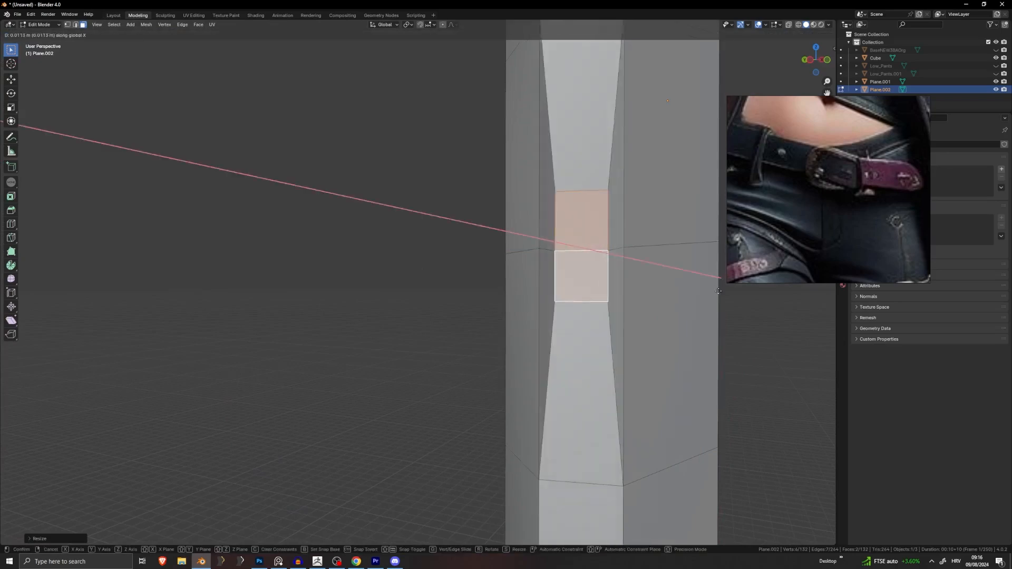
key(y)
click(714, 292)
Step: Scale the faces once more along Y and settle their final Y position
key(s)
key(y)
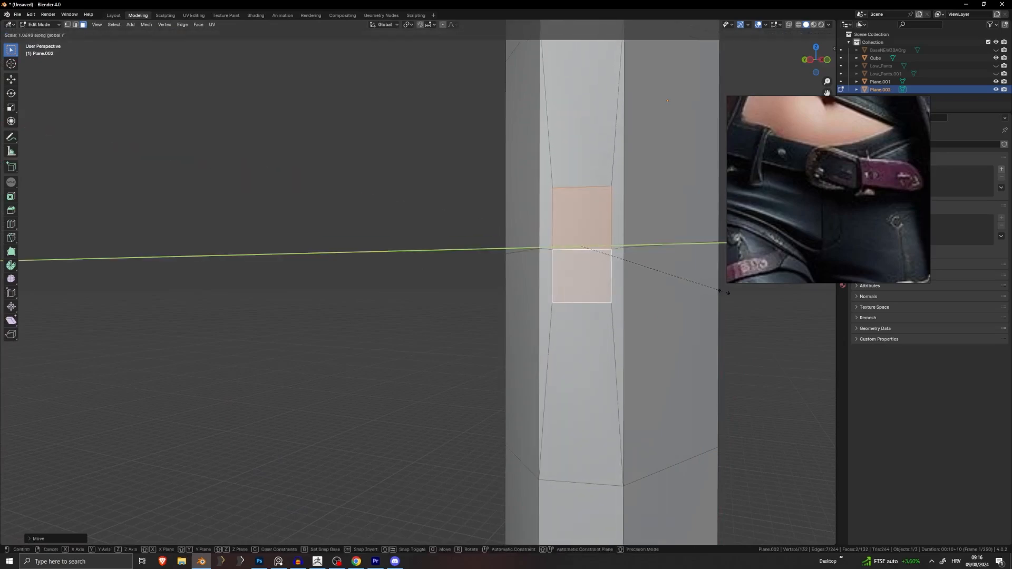
click(701, 292)
key(g)
key(y)
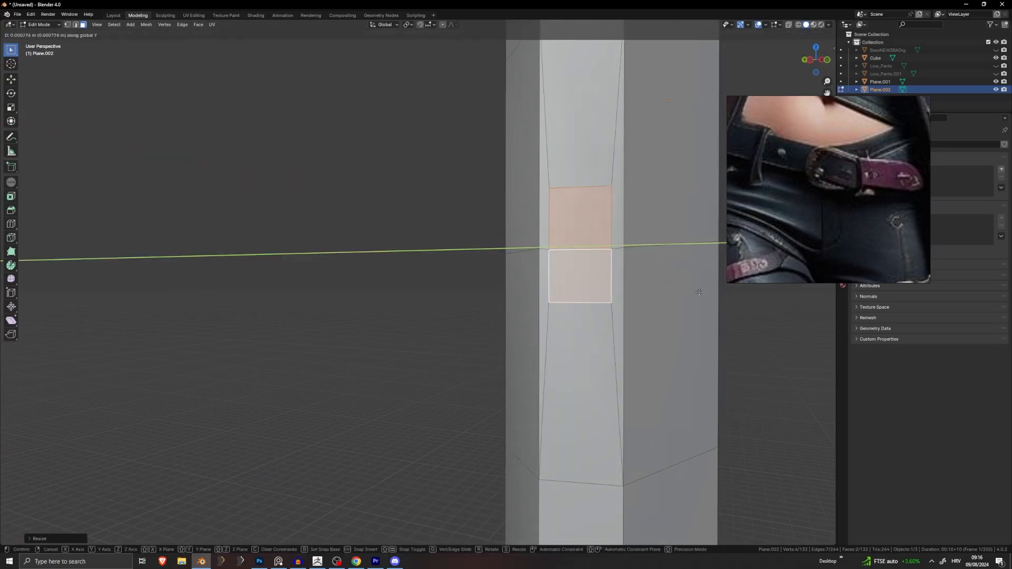
click(702, 292)
middle_drag(701, 292, 565, 324)
Step: Extrude the two faces into a prong bar across the buckle and move its end face
scroll(564, 324, down, 8)
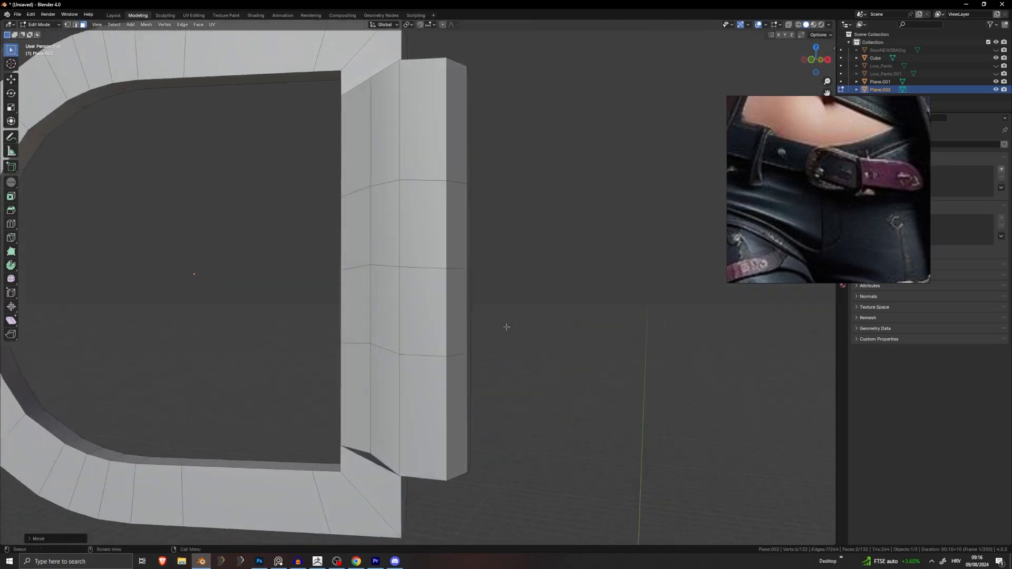
key(e)
click(440, 338)
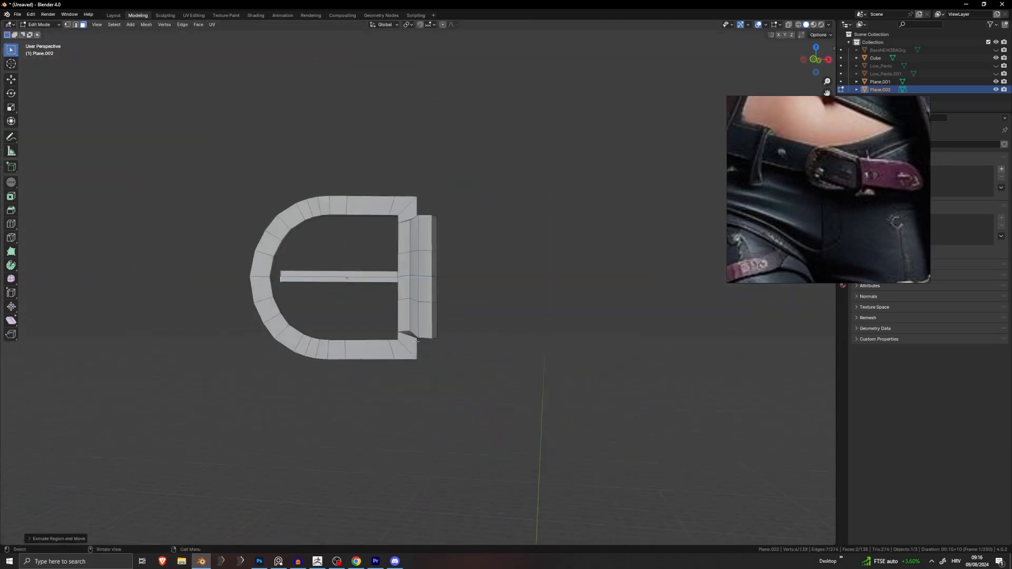
middle_drag(440, 338, 372, 347)
scroll(507, 354, up, 6)
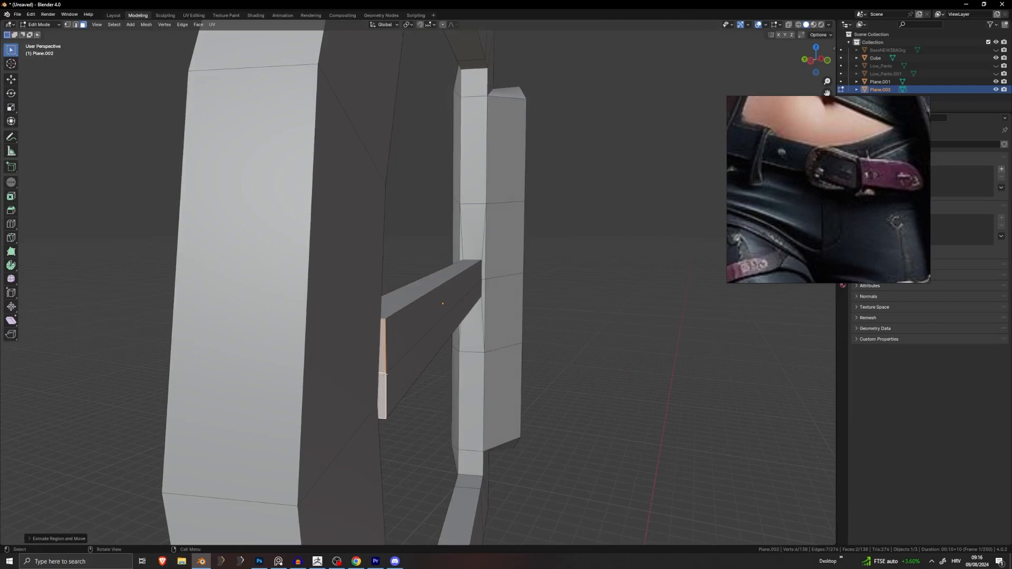
key(g)
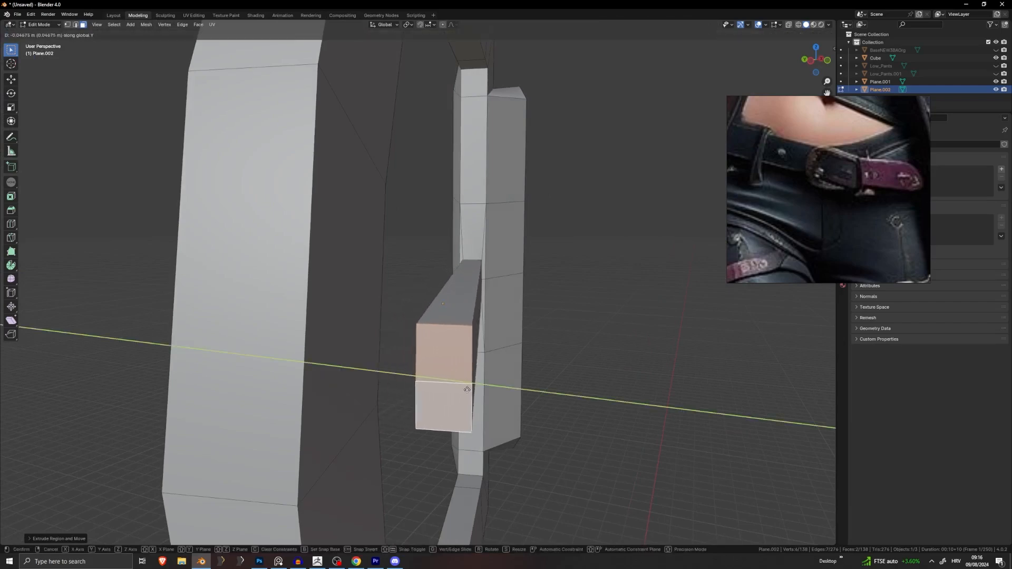
click(473, 391)
scroll(473, 390, down, 4)
middle_drag(469, 387, 335, 332)
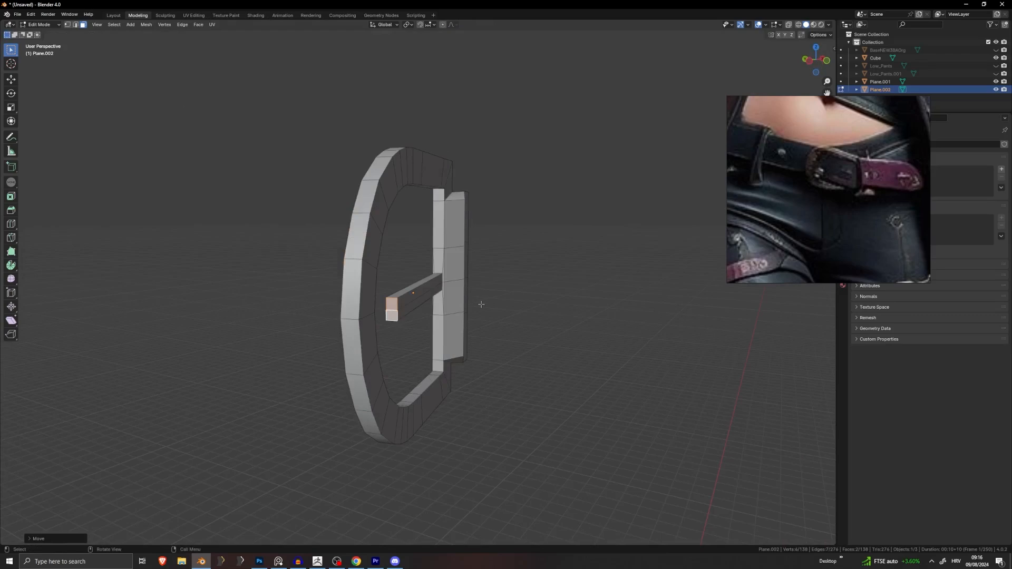
middle_drag(494, 292, 500, 295)
scroll(500, 295, up, 5)
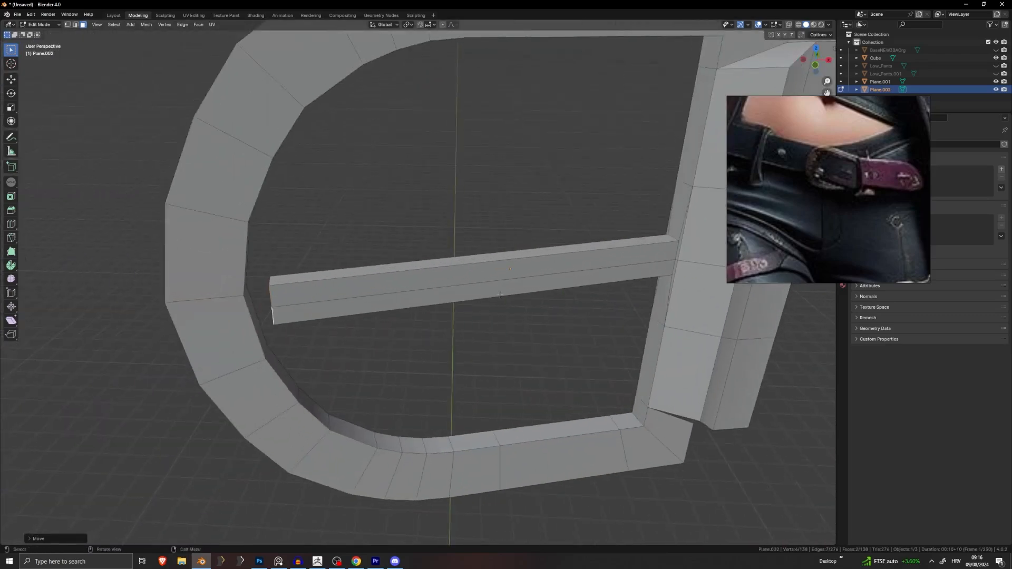
Step: Reposition the prong's end, first along X and then along Y
key(g)
key(y)
key(x)
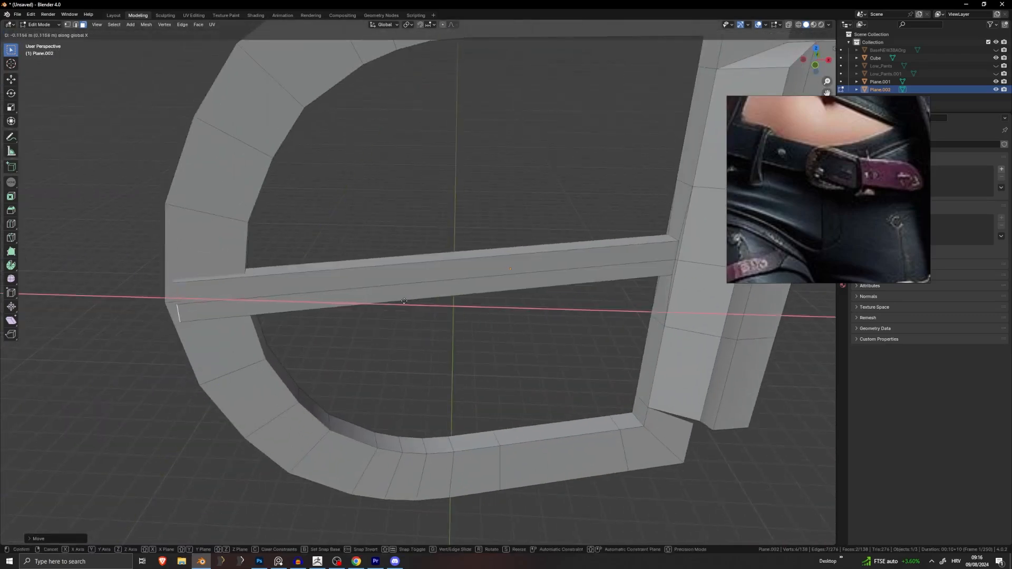
click(370, 303)
middle_drag(369, 302, 416, 235)
key(g)
key(y)
click(484, 305)
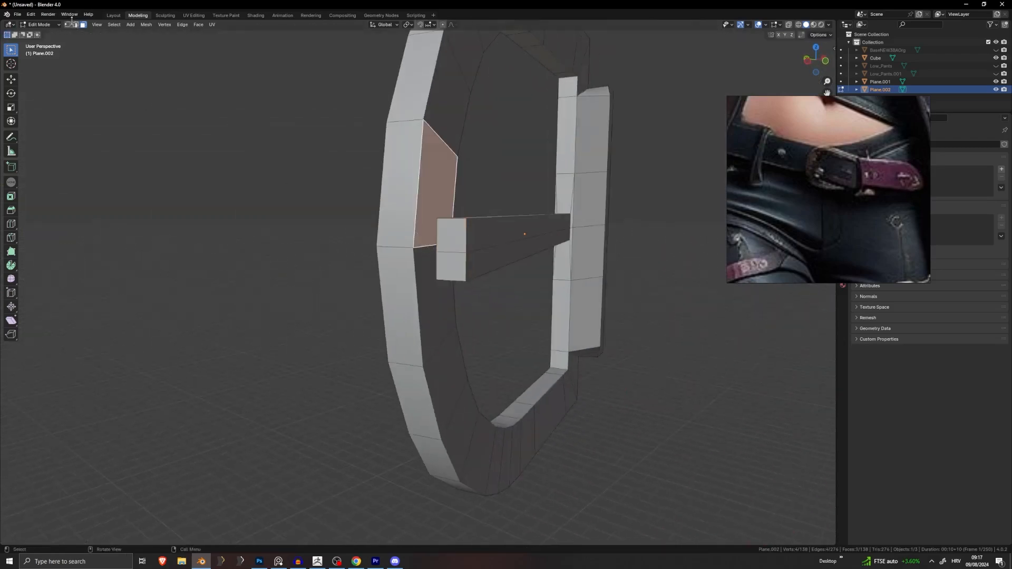
Step: Adjust the single edge at the prong tip from a side view
click(418, 253)
middle_drag(419, 254, 505, 271)
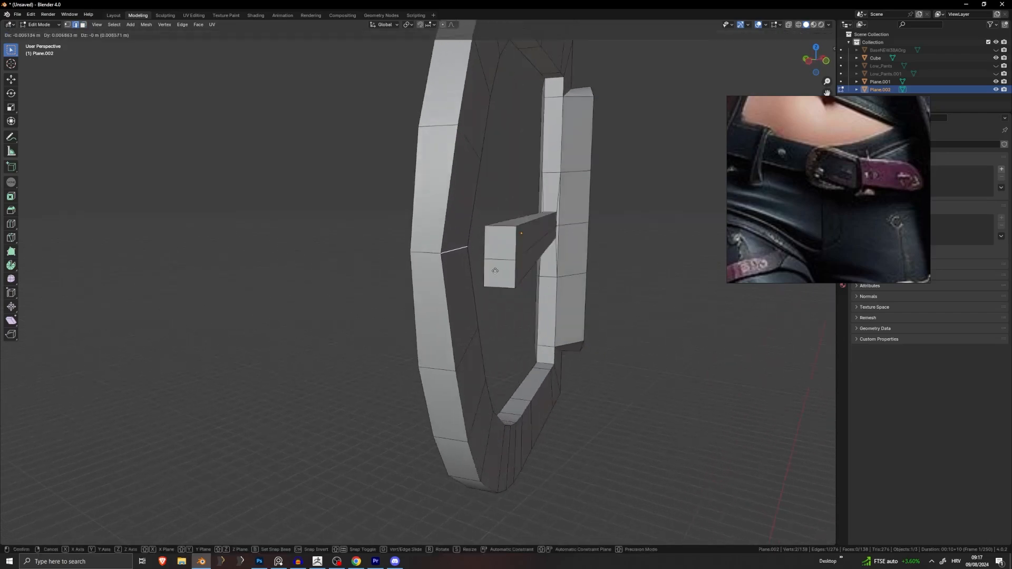
click(492, 271)
scroll(492, 271, down, 2)
middle_drag(494, 272, 496, 296)
Step: Return to Object Mode and unhide the body, belt and pants with Alt+H
scroll(424, 274, down, 3)
key(Tab)
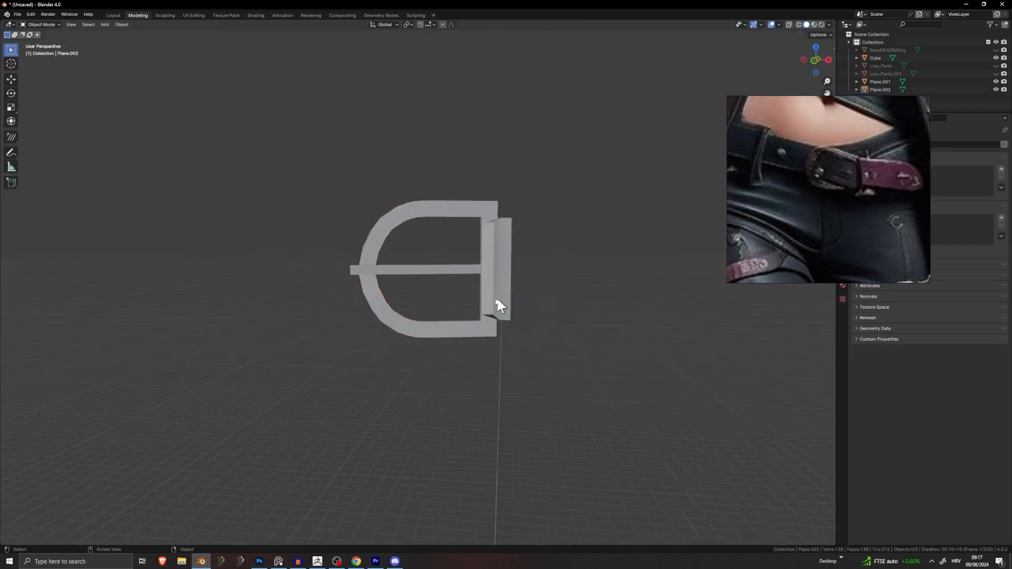
scroll(495, 297, down, 2)
key(alt+h)
Step: Deselect everything, select the buckle Plane.002 and enter its Edit Mode
scroll(596, 327, down, 4)
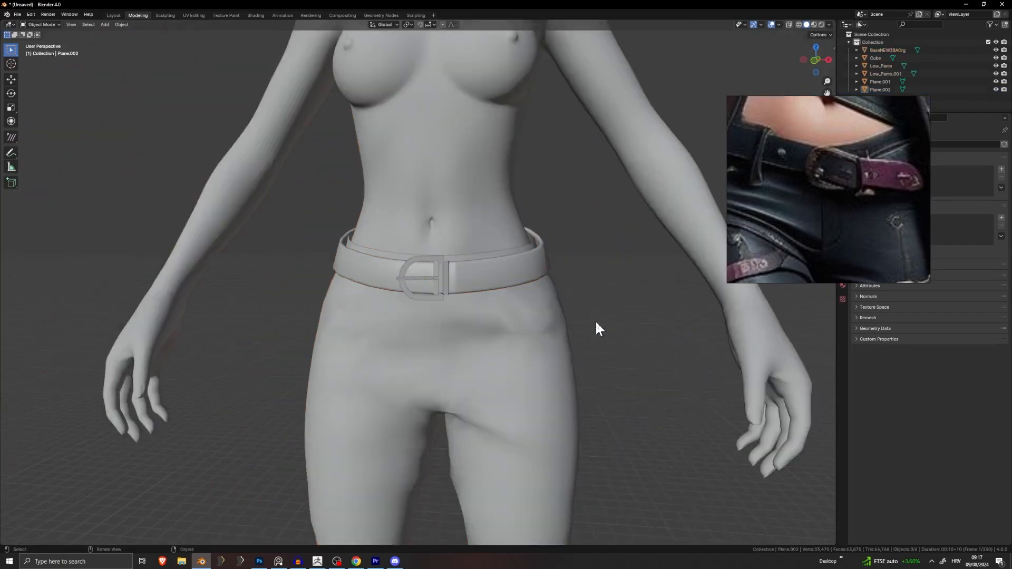
key(alt+a)
scroll(418, 282, up, 5)
middle_drag(465, 268, 504, 280)
click(471, 201)
middle_drag(471, 201, 387, 219)
key(Tab)
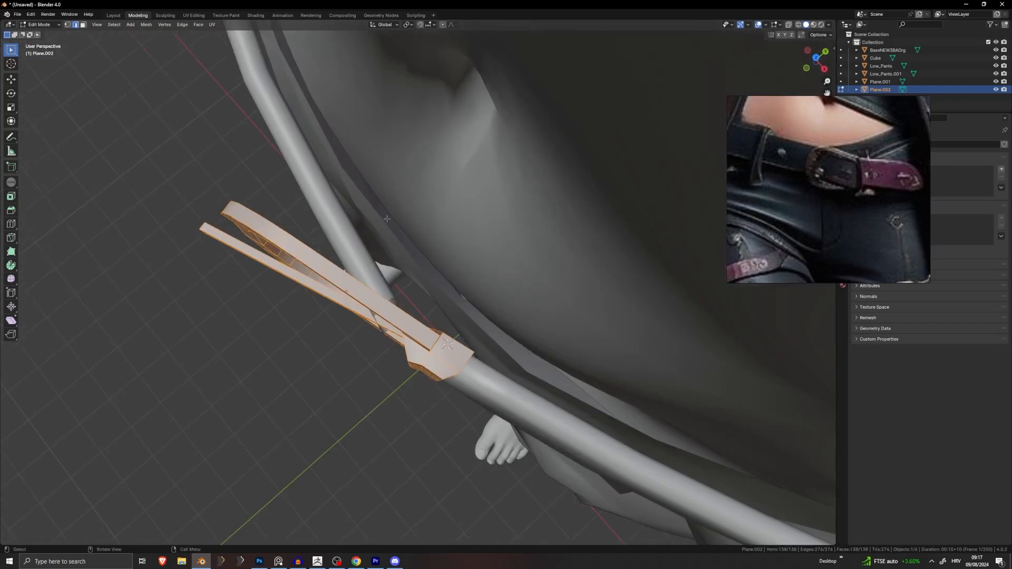
Step: Rotate the buckle about Z, move and scale it along Y, and lift it onto the belt
key(z)
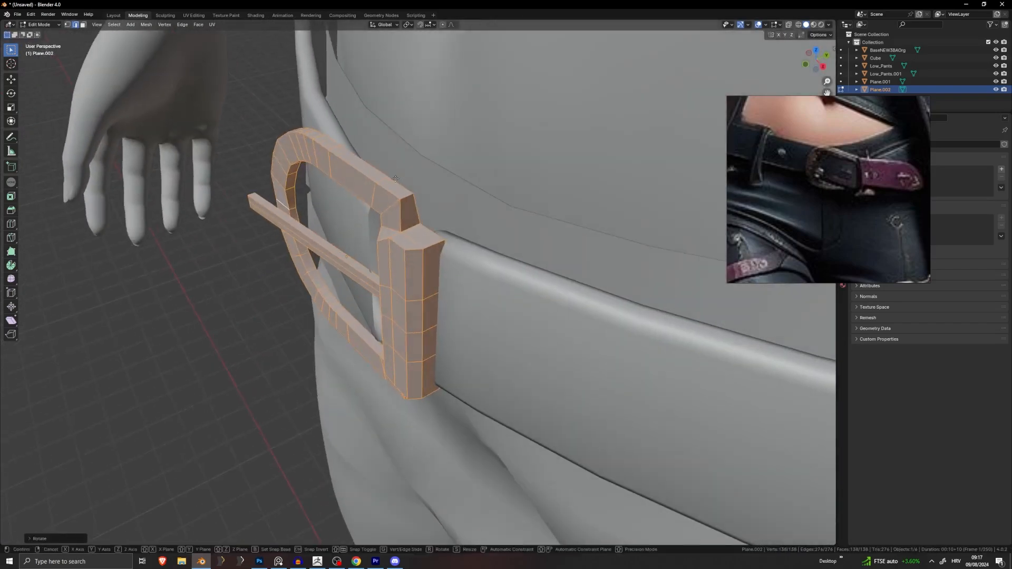
key(y)
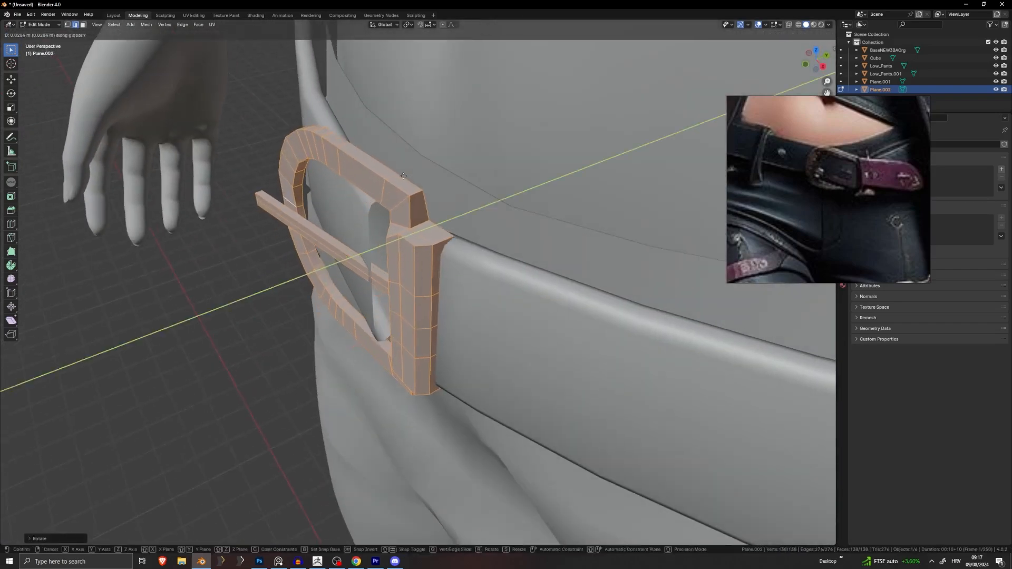
click(420, 181)
middle_drag(421, 181, 377, 168)
click(489, 133)
key(g)
key(z)
click(514, 185)
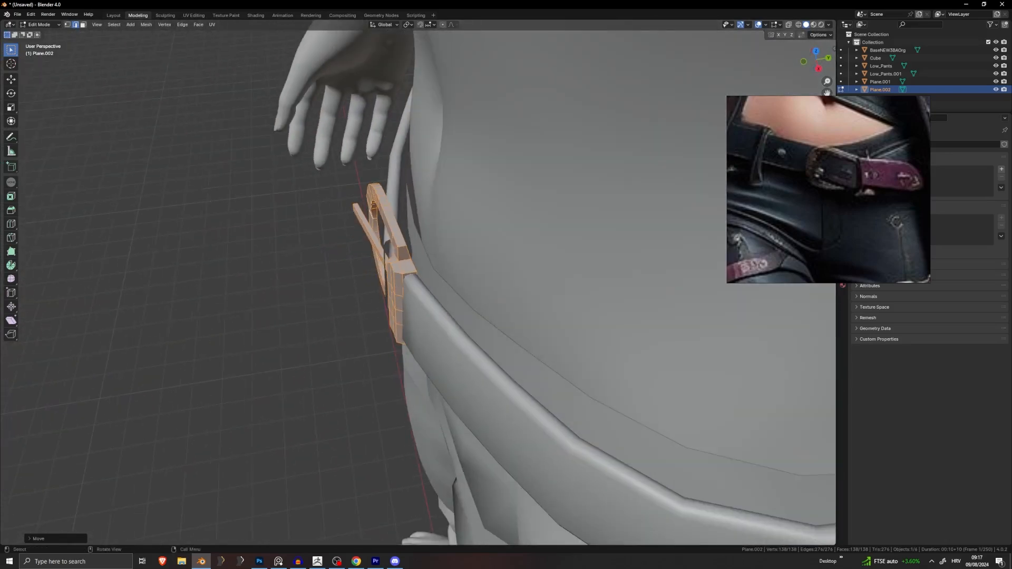
key(Tab)
middle_drag(350, 234, 456, 213)
Step: Select the belt in Edit Mode and shift its end edges toward the buckle
click(288, 243)
key(Tab)
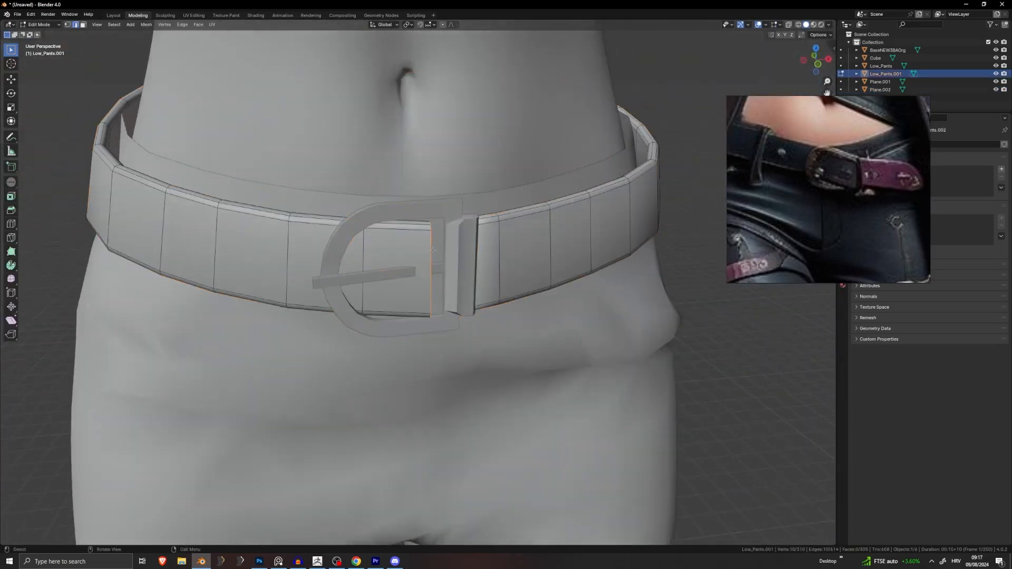
middle_drag(435, 248, 415, 273)
key(g)
click(476, 224)
scroll(369, 253, down, 5)
scroll(414, 273, up, 3)
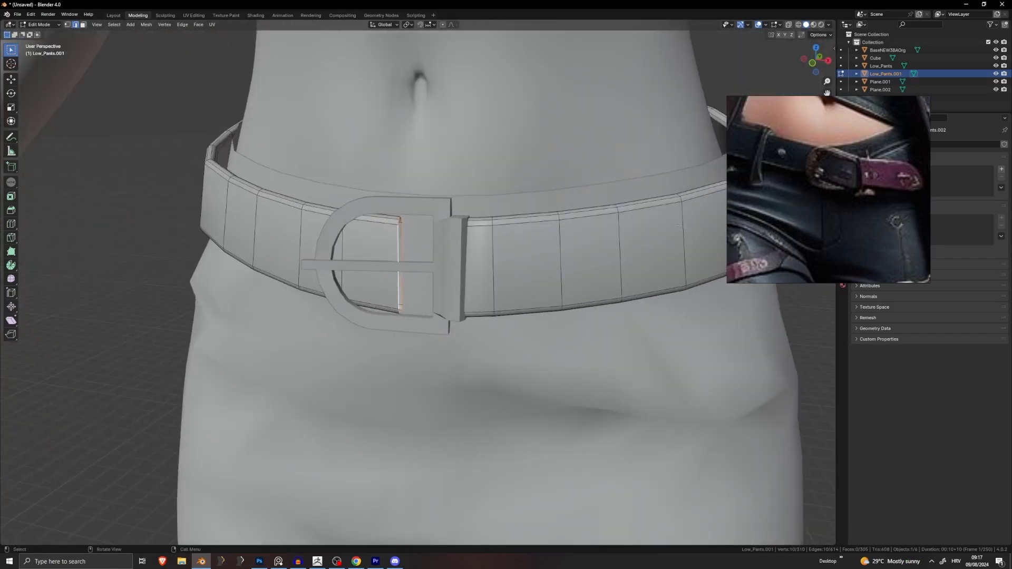
middle_drag(408, 246, 387, 242)
key(g)
click(395, 239)
Step: Rotate the belt's end edge loop and nudge it left, undoing a trial extrusion
key(r)
click(440, 238)
key(g)
click(507, 246)
key(ctrl+z)
key(g)
click(420, 235)
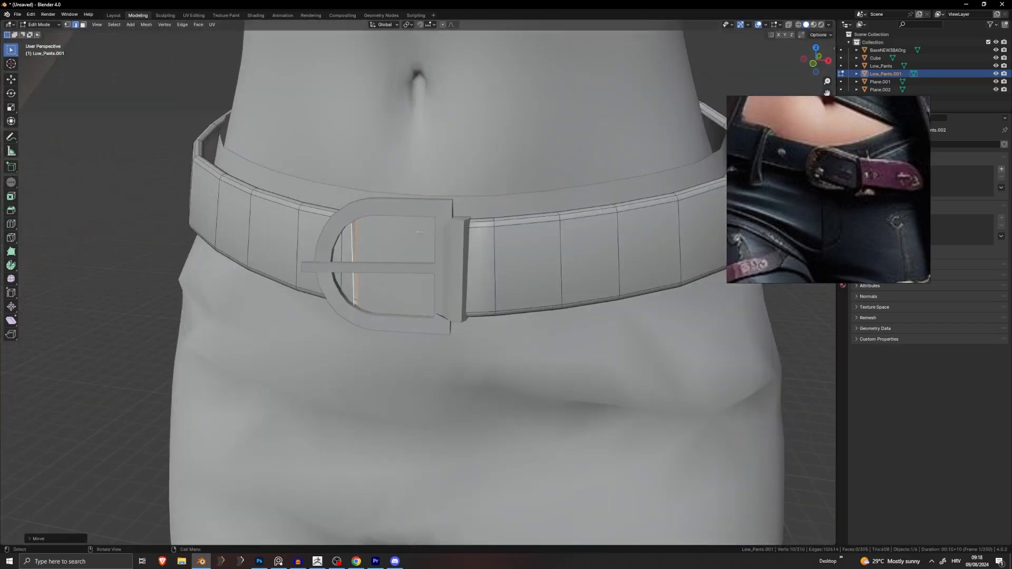
key(g)
right_click(443, 235)
scroll(430, 237, up, 4)
scroll(429, 237, down, 2)
middle_drag(429, 237, 532, 235)
Step: Move the belt end edges and rotate the end about Z to line up with the buckle
key(g)
click(513, 259)
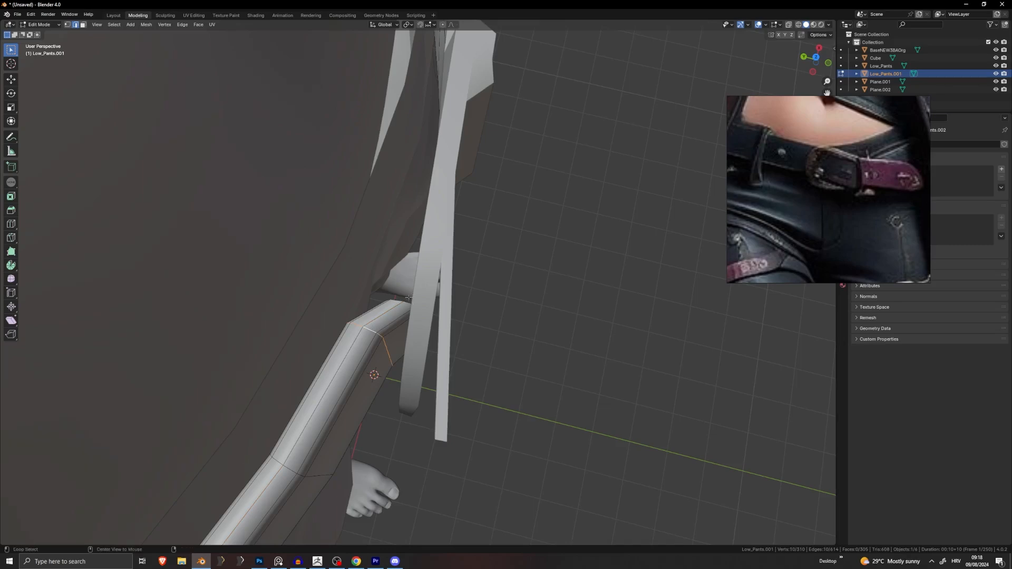
middle_drag(483, 292, 490, 305)
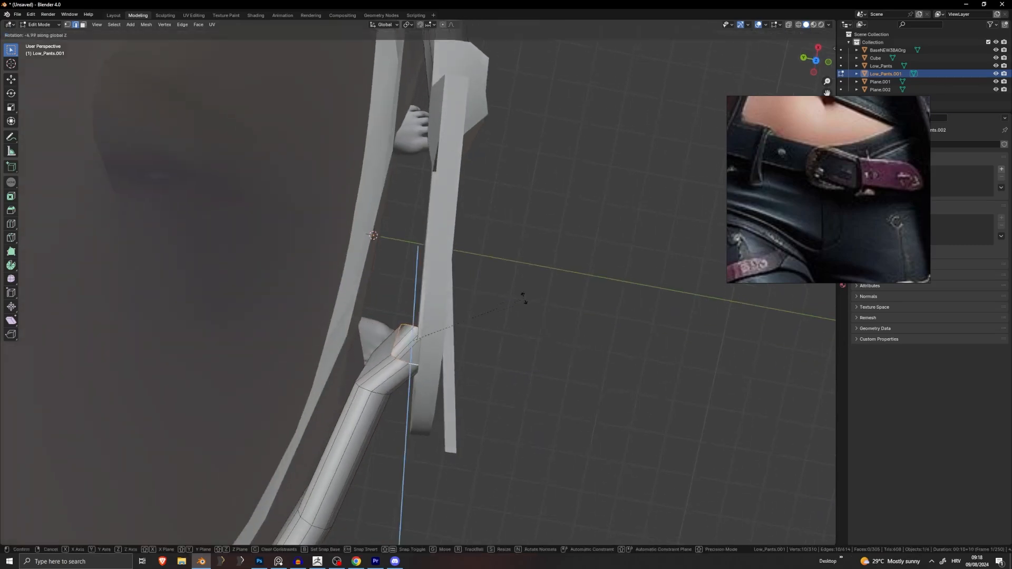
click(541, 345)
middle_drag(541, 345, 527, 246)
click(545, 342)
Step: Extrude the belt end twice to thread it through the buckle opening
key(e)
click(559, 279)
key(g)
click(516, 247)
key(e)
click(590, 242)
middle_drag(590, 242, 535, 297)
Step: Reposition the belt-end edges below the buckle
scroll(535, 297, down, 2)
scroll(535, 296, up, 4)
click(618, 303)
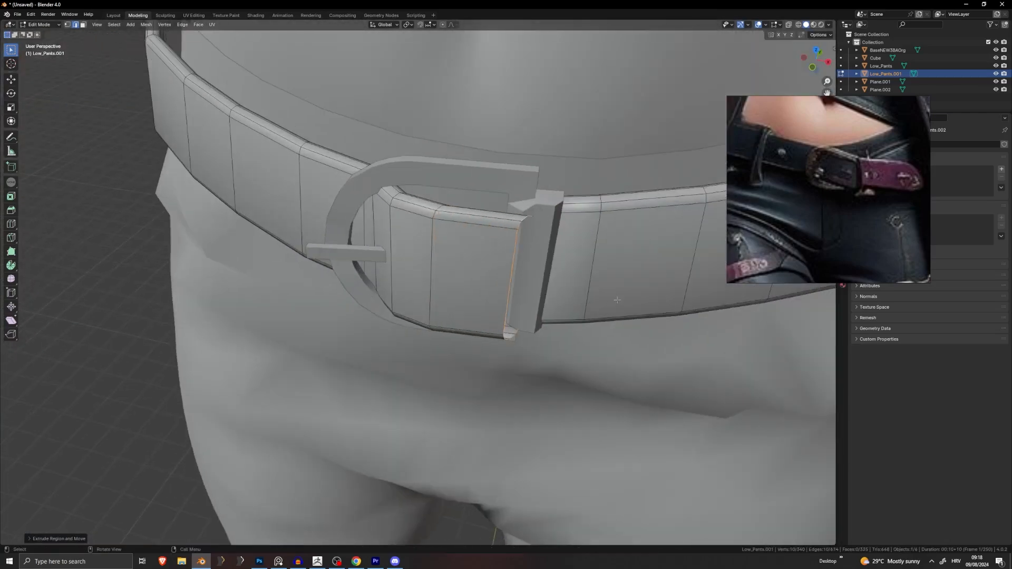
middle_drag(617, 303, 614, 218)
key(g)
click(631, 242)
key(g)
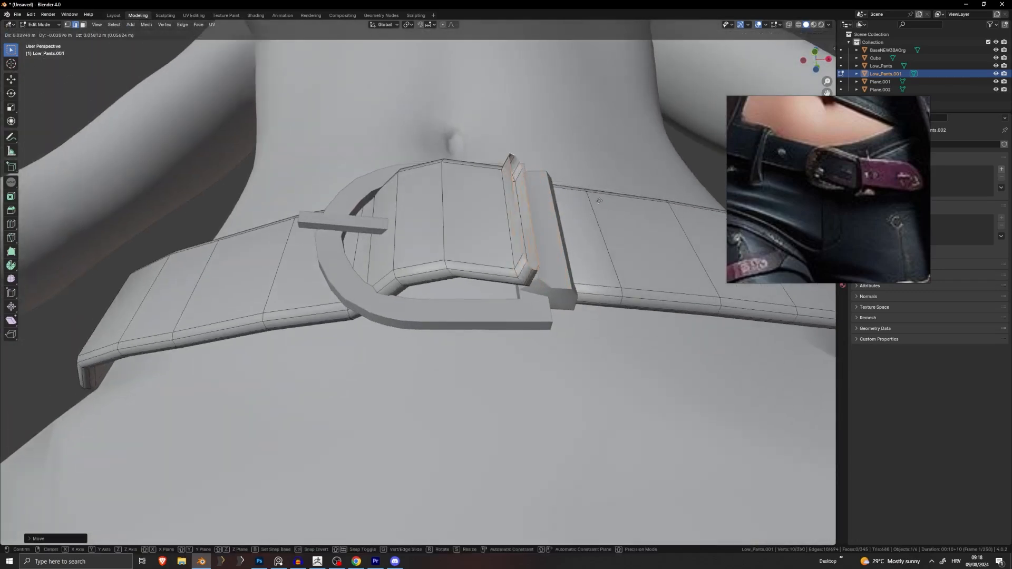
middle_drag(655, 207, 558, 306)
Step: Move and extrude the strap-end edge so the strap passes through the buckle
key(g)
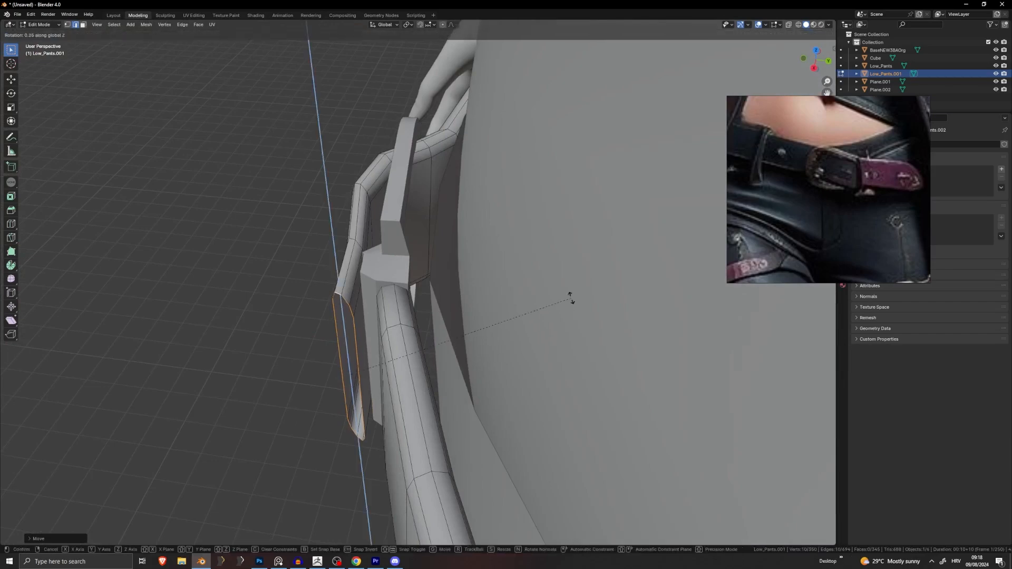
click(519, 273)
middle_drag(519, 273, 464, 233)
key(g)
scroll(535, 215, down, 3)
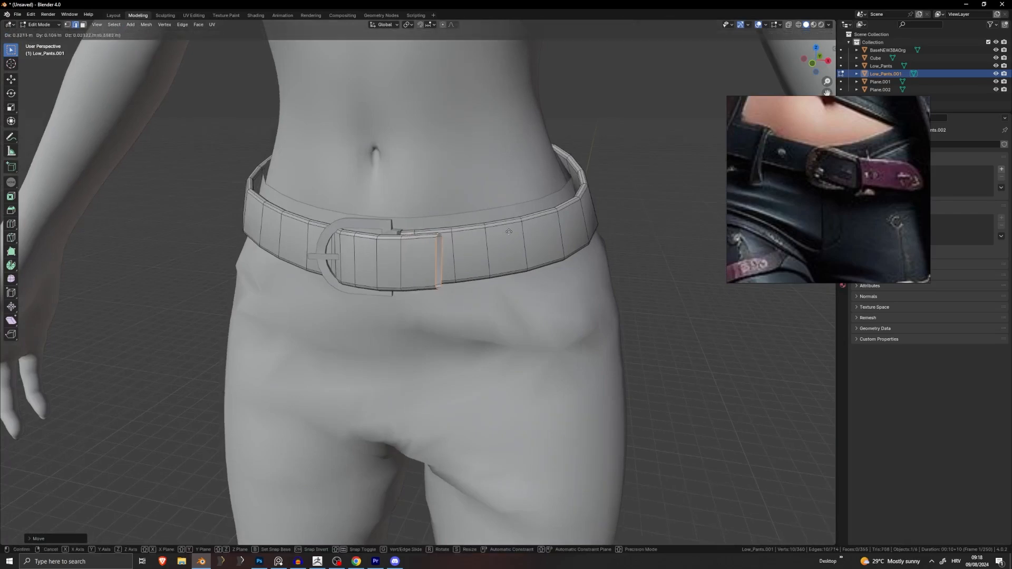
click(542, 229)
middle_drag(541, 229, 462, 270)
scroll(423, 239, up, 4)
click(432, 230)
Step: Rotate the strap-end edge toward the hips and shift it right along the belt front
key(r)
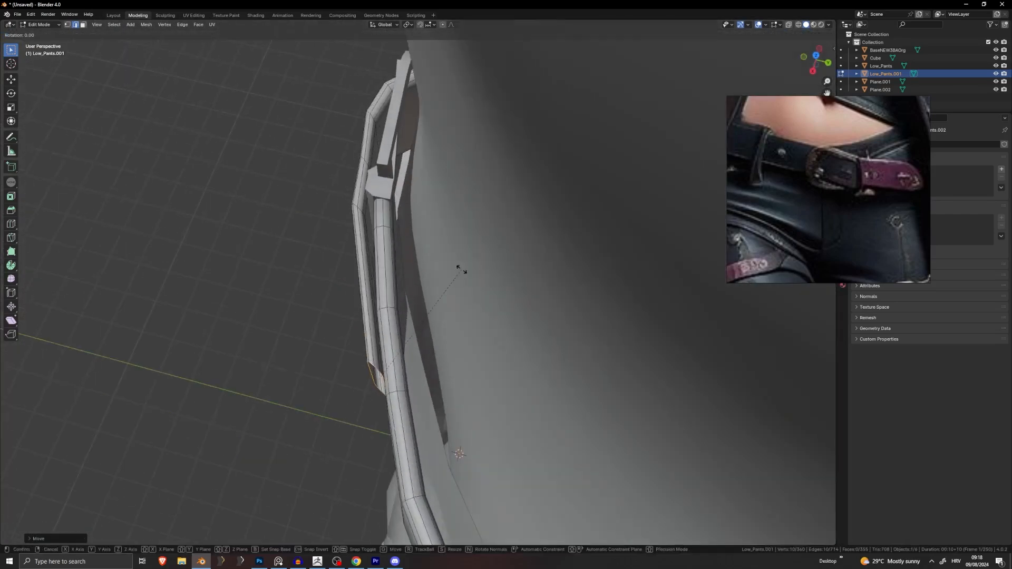
middle_drag(459, 454, 480, 250)
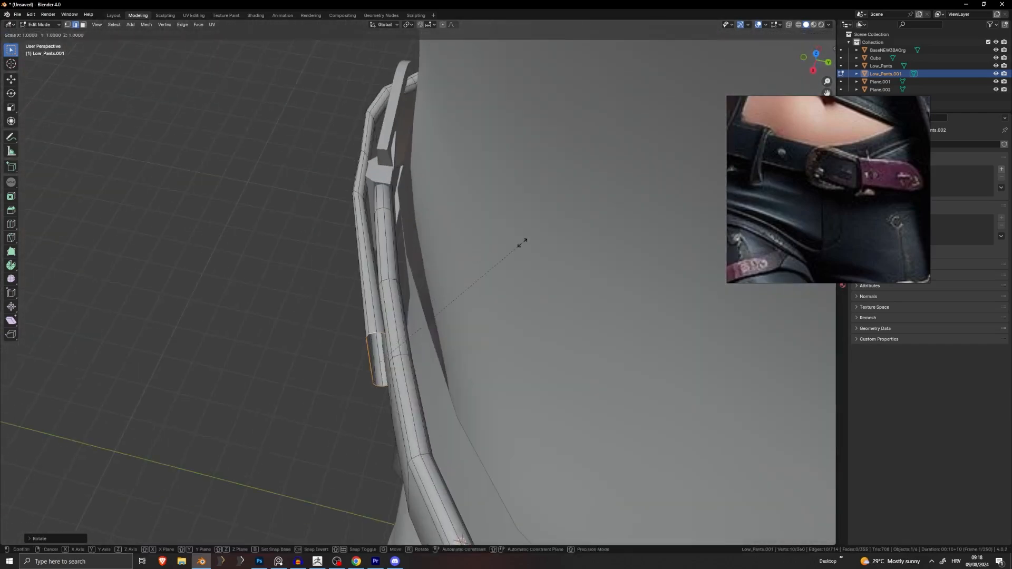
middle_drag(384, 315, 619, 207)
click(615, 201)
key(g)
middle_drag(691, 201, 645, 207)
key(g)
scroll(648, 207, down, 5)
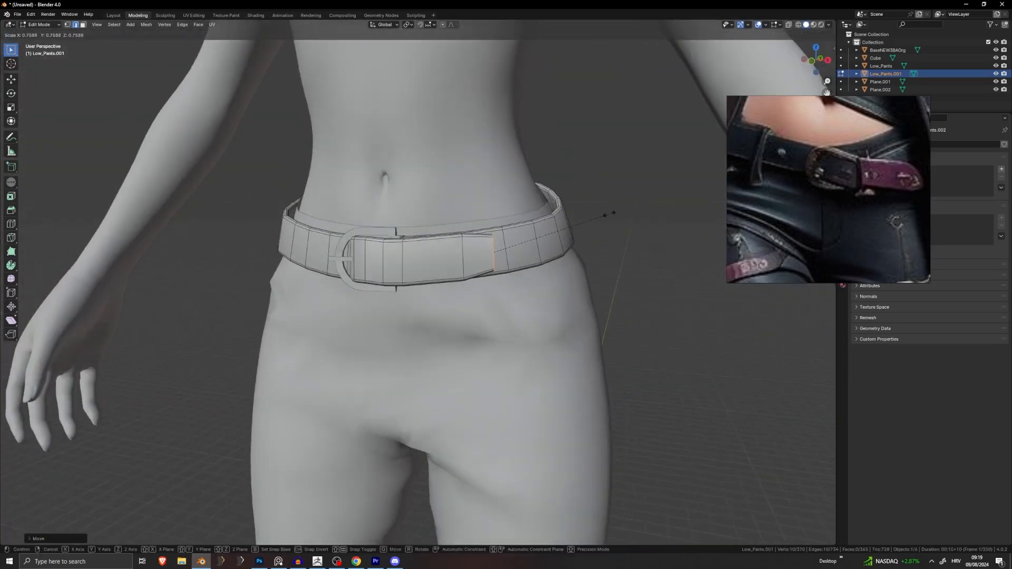
Step: Resize and move the strap-end edges so the tail lies across the belt front
click(573, 222)
scroll(573, 223, up, 3)
middle_drag(574, 222, 541, 203)
scroll(501, 224, up, 5)
key(g)
click(484, 222)
scroll(484, 223, down, 8)
key(g)
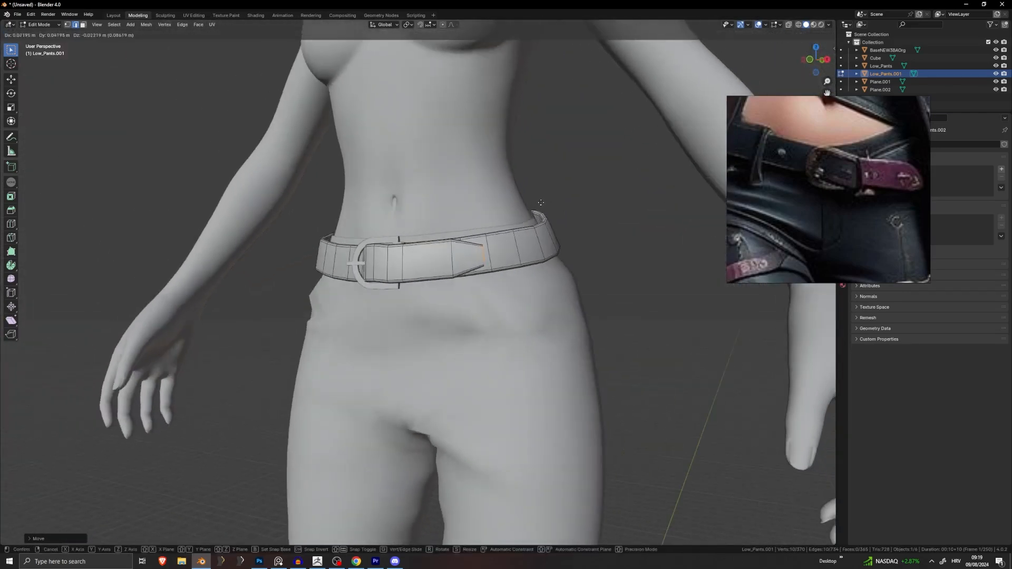
click(584, 190)
scroll(584, 190, up, 2)
middle_drag(584, 190, 549, 225)
Step: Nudge the strap-end edges into place and extrude a new tail section
key(g)
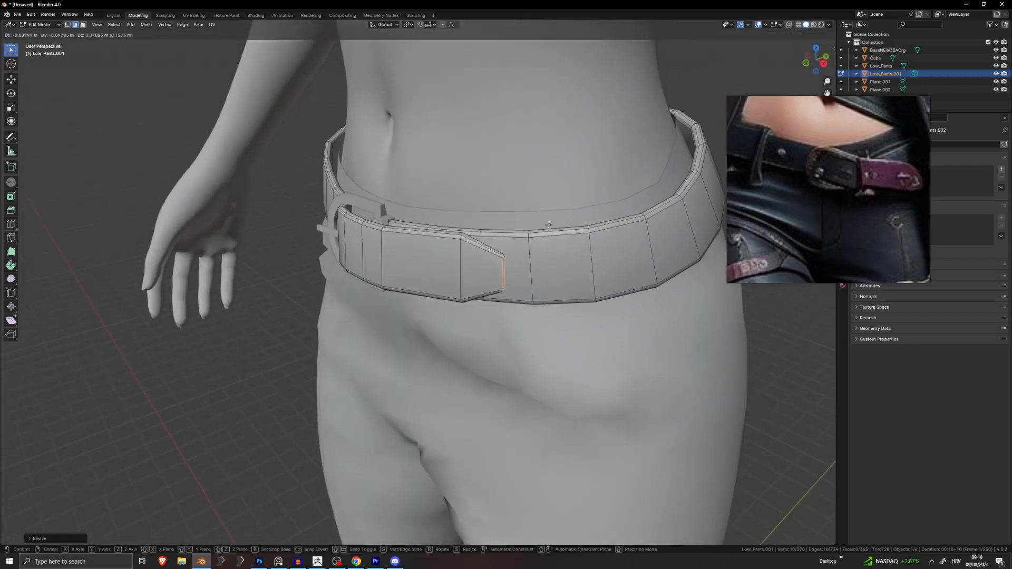
click(606, 194)
scroll(605, 194, up, 2)
middle_drag(606, 194, 581, 220)
key(g)
click(530, 205)
scroll(530, 206, down, 2)
key(g)
click(580, 221)
key(e)
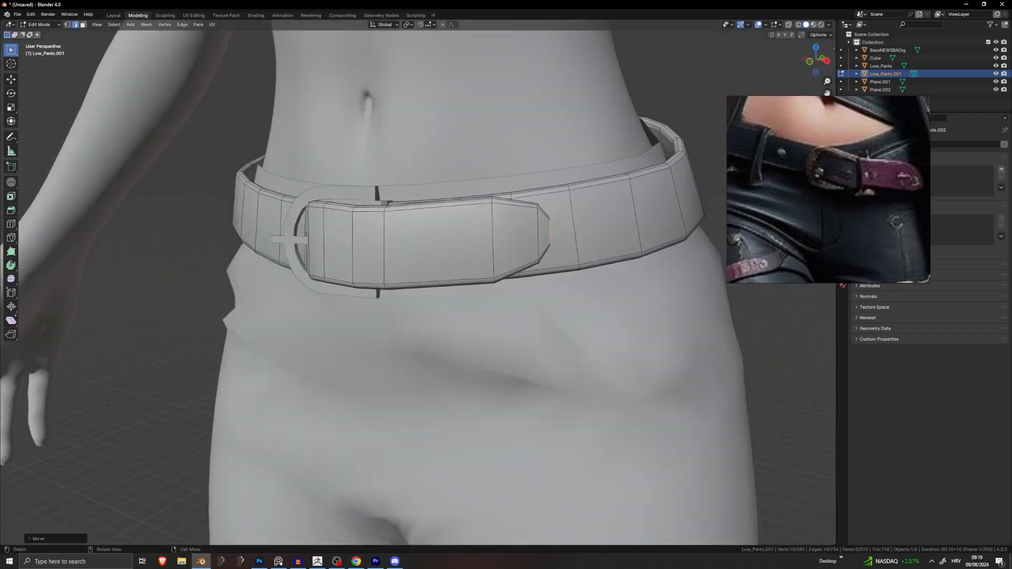
scroll(556, 218, up, 3)
middle_drag(555, 217, 376, 214)
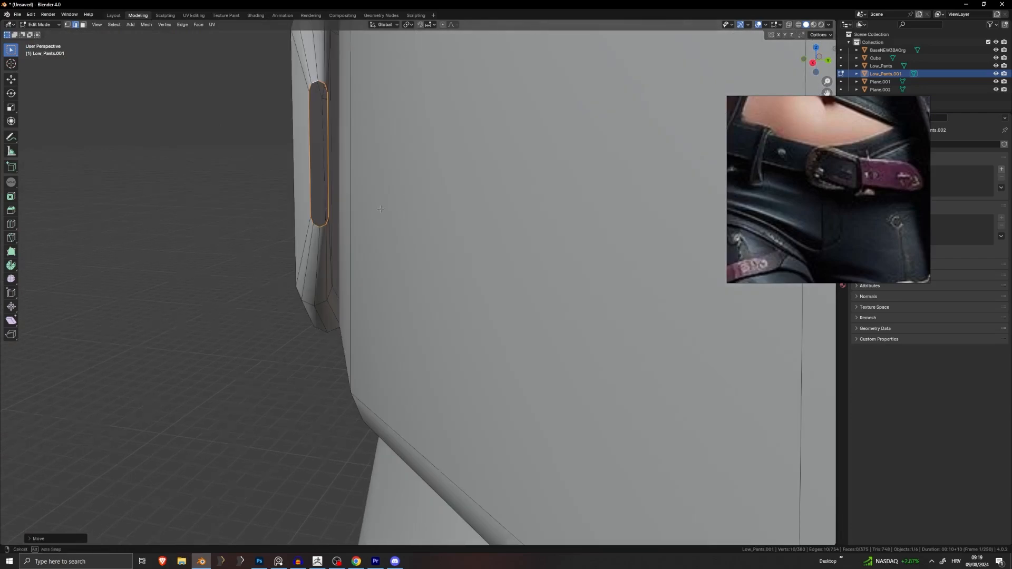
Step: Scale the strap-end loop along X and rotate it
key(g)
key(s)
key(y)
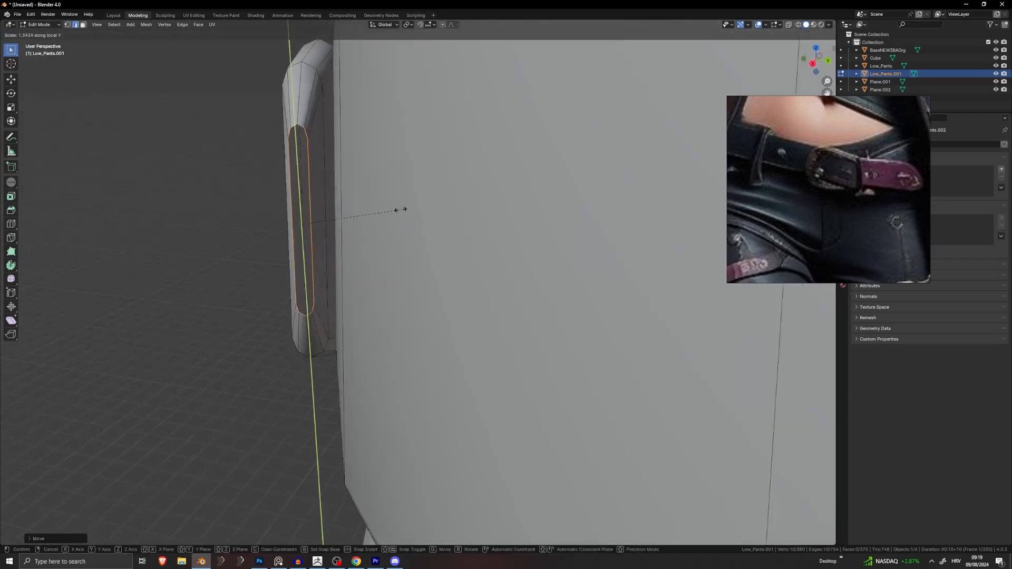
key(x)
click(526, 209)
middle_drag(525, 209, 529, 189)
key(r)
click(535, 185)
Step: Rescale the end loop along X and then Y, and rotate it to slim the tip
key(s)
key(x)
key(Escape)
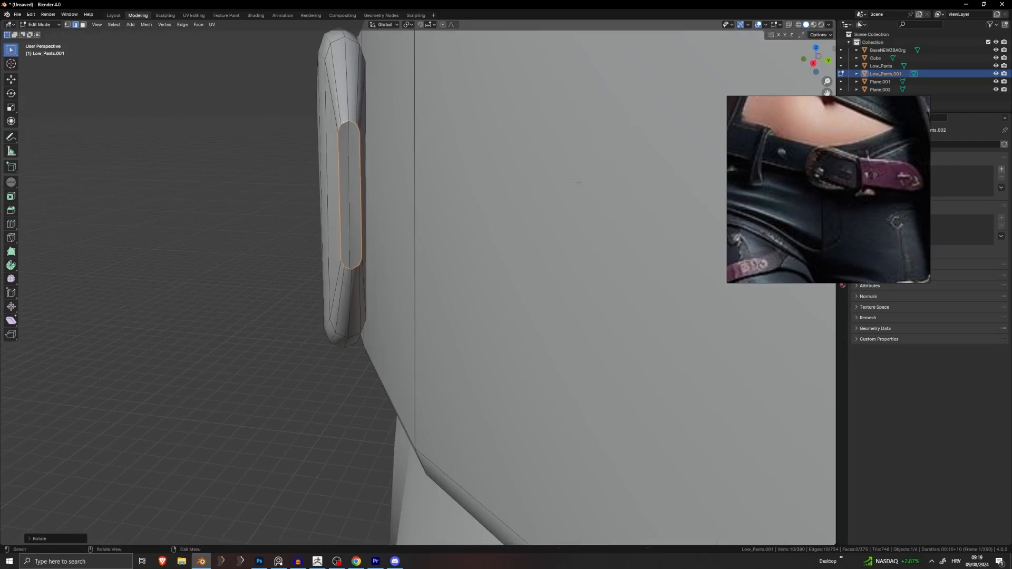
key(s)
key(x)
click(500, 193)
key(s)
key(y)
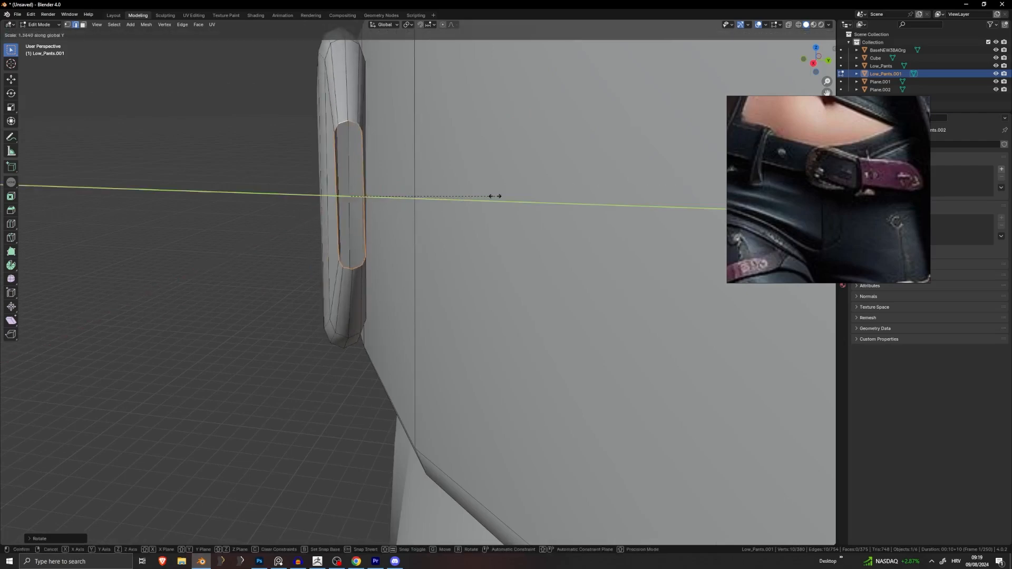
click(500, 196)
key(r)
click(510, 186)
Step: Inspect the strap tip from several angles and undo the tip face selection
scroll(510, 187, down, 4)
middle_drag(510, 186, 569, 205)
scroll(603, 203, down, 3)
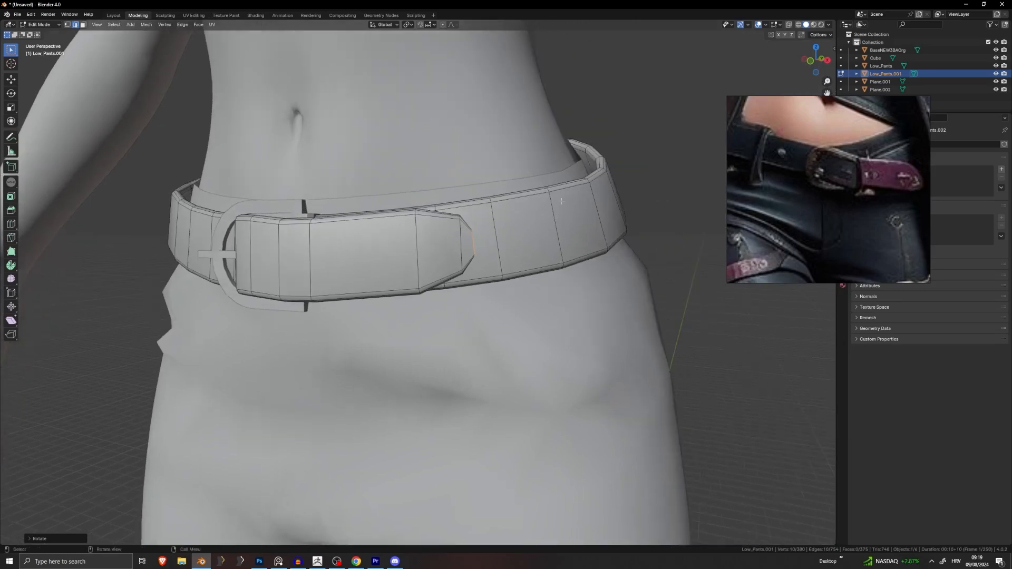
scroll(460, 244, up, 3)
middle_drag(460, 244, 392, 247)
scroll(400, 210, up, 4)
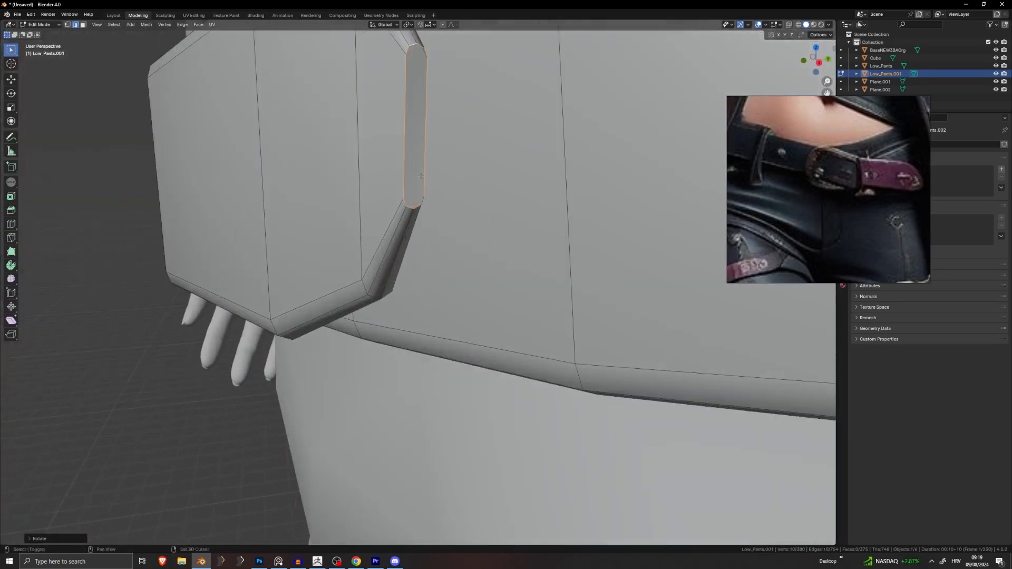
shift+middle_drag(417, 90, 415, 194)
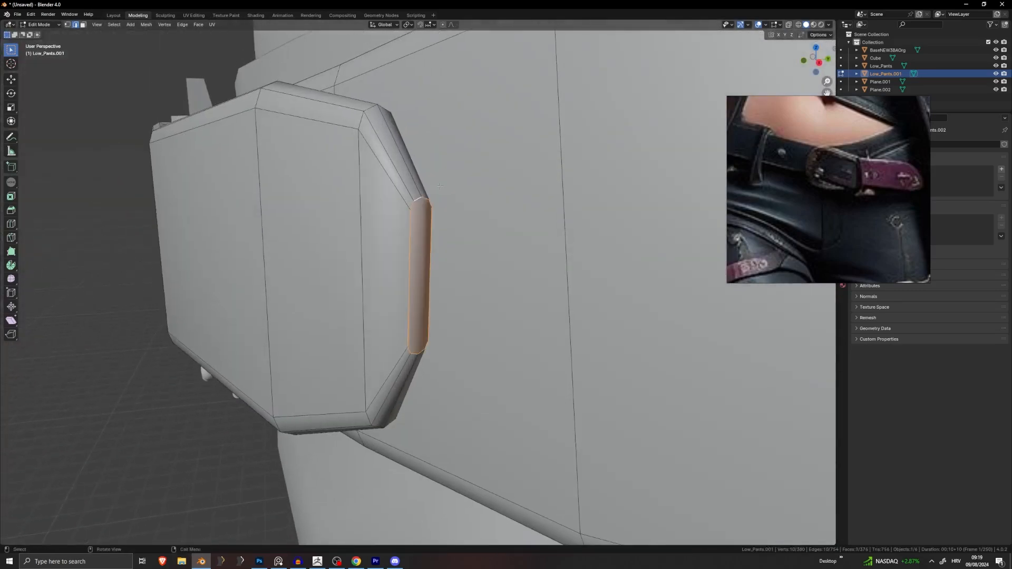
scroll(441, 187, down, 5)
scroll(440, 187, up, 5)
key(ctrl+z)
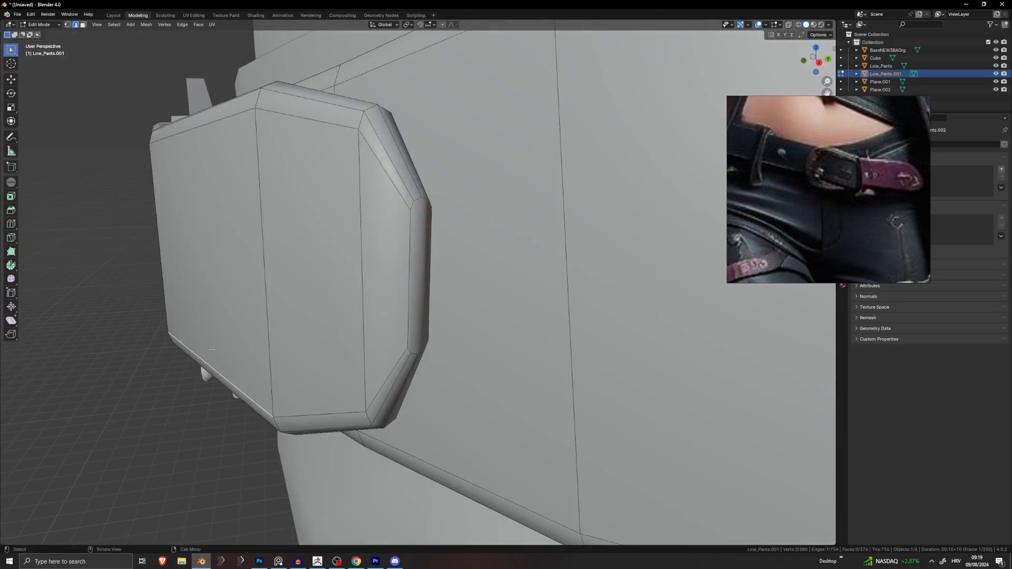
middle_drag(428, 214, 345, 254)
scroll(223, 253, down, 5)
scroll(323, 252, down, 6)
scroll(329, 253, down, 5)
scroll(301, 263, up, 5)
Step: Even out the edge loops along the strap tail with vertical (Z) moves
key(g)
click(345, 253)
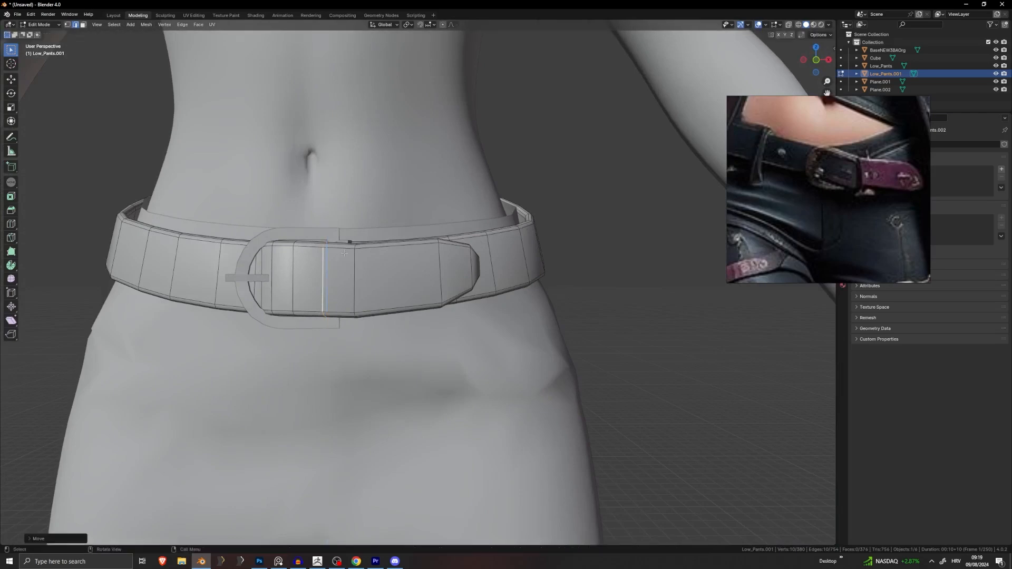
key(g)
key(z)
click(369, 254)
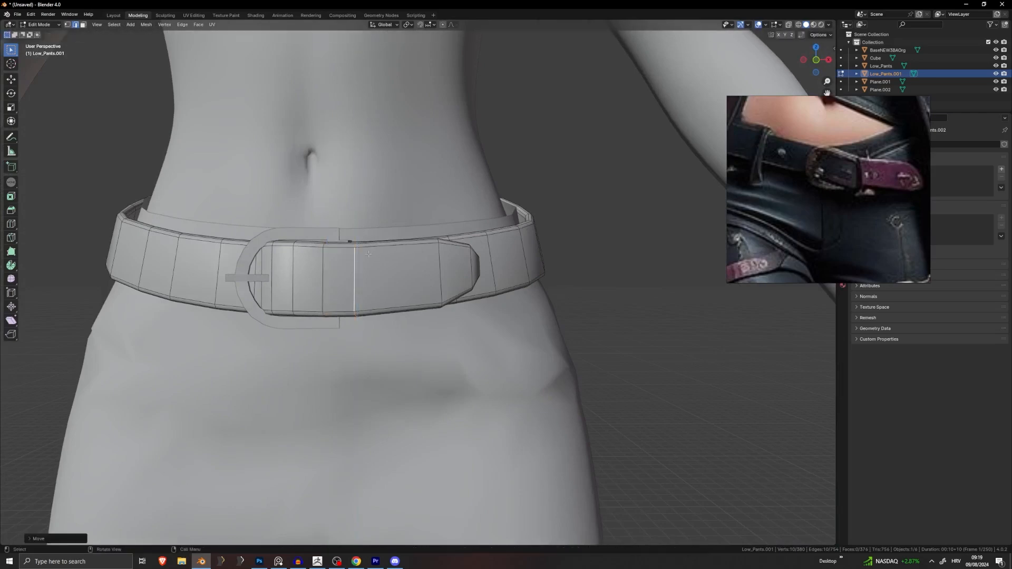
alt+click(301, 262)
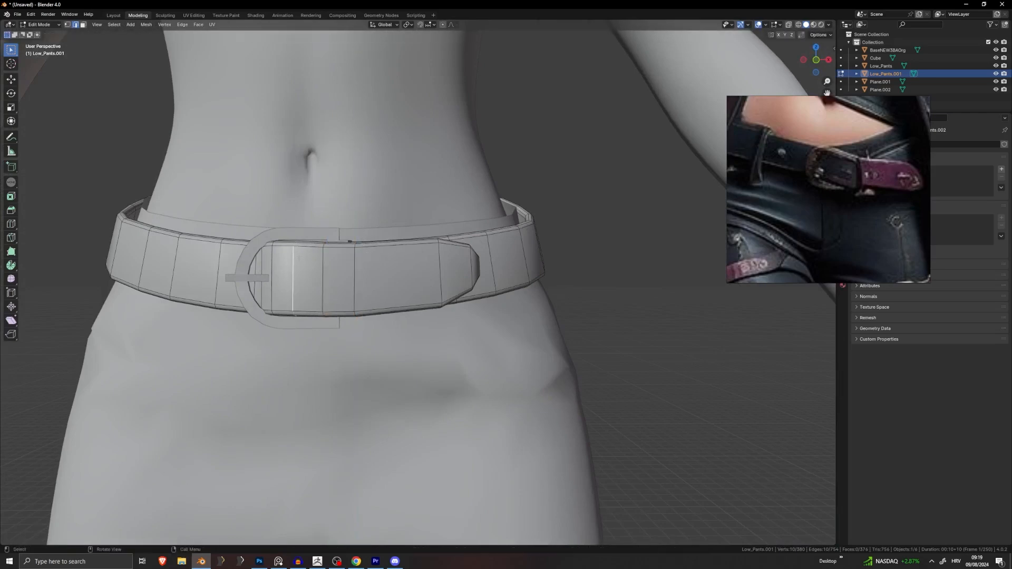
click(270, 256)
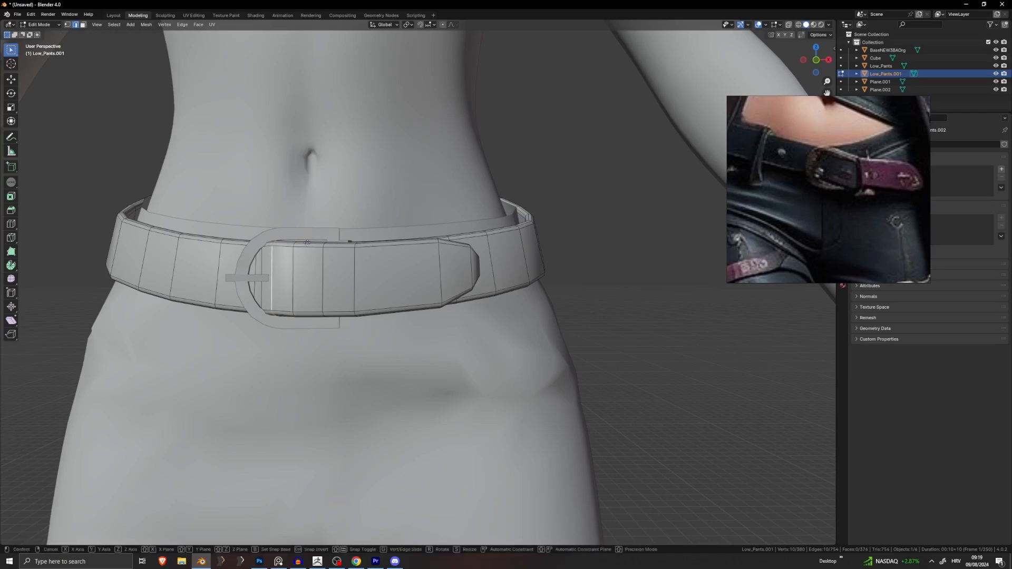
click(267, 255)
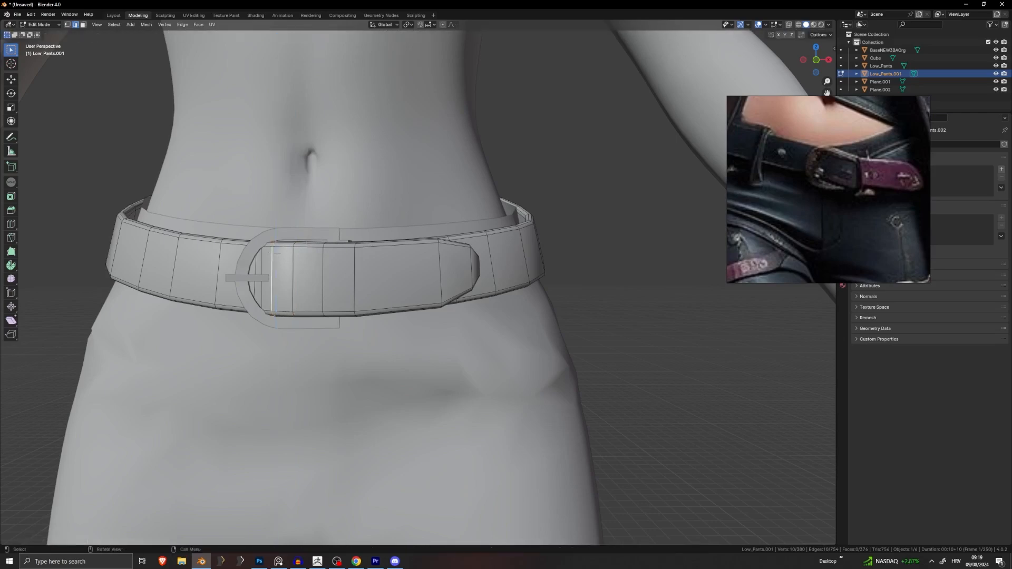
key(g)
click(342, 233)
click(594, 231)
Step: Delete the strap tip's end face and fill the first gap with a new face
middle_drag(594, 231, 377, 269)
scroll(377, 269, up, 3)
scroll(376, 268, up, 3)
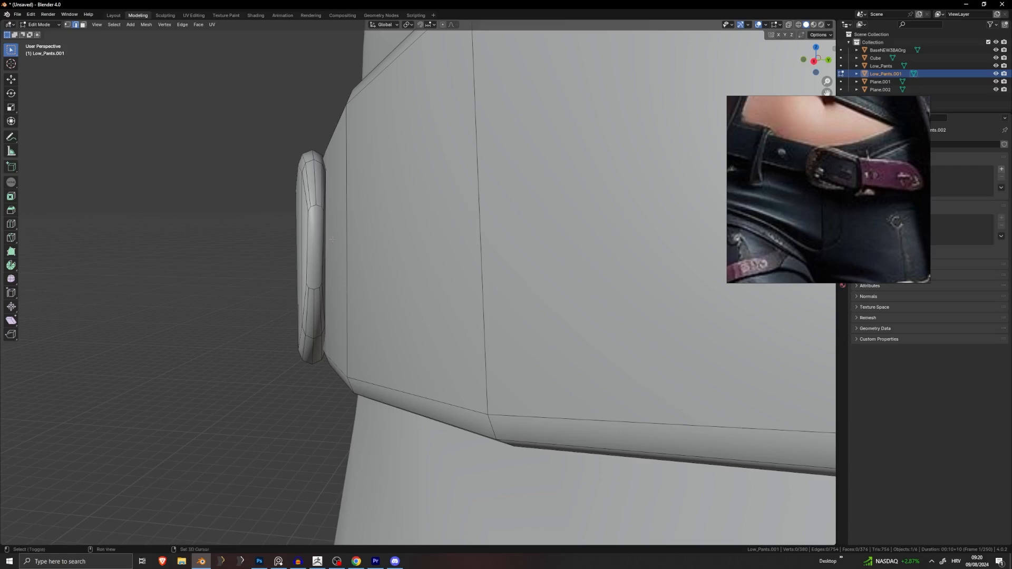
middle_drag(332, 239, 388, 241)
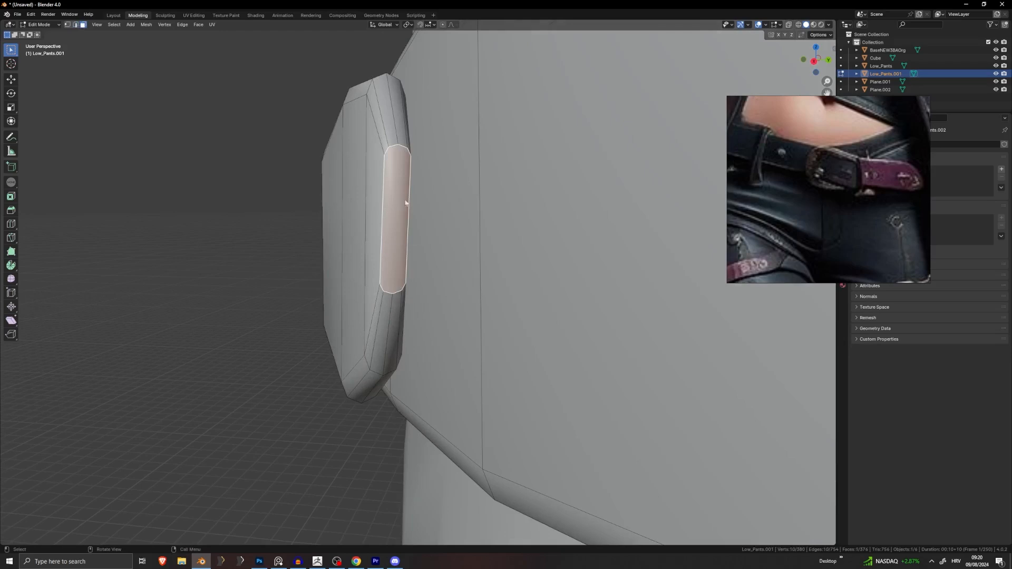
click(372, 161)
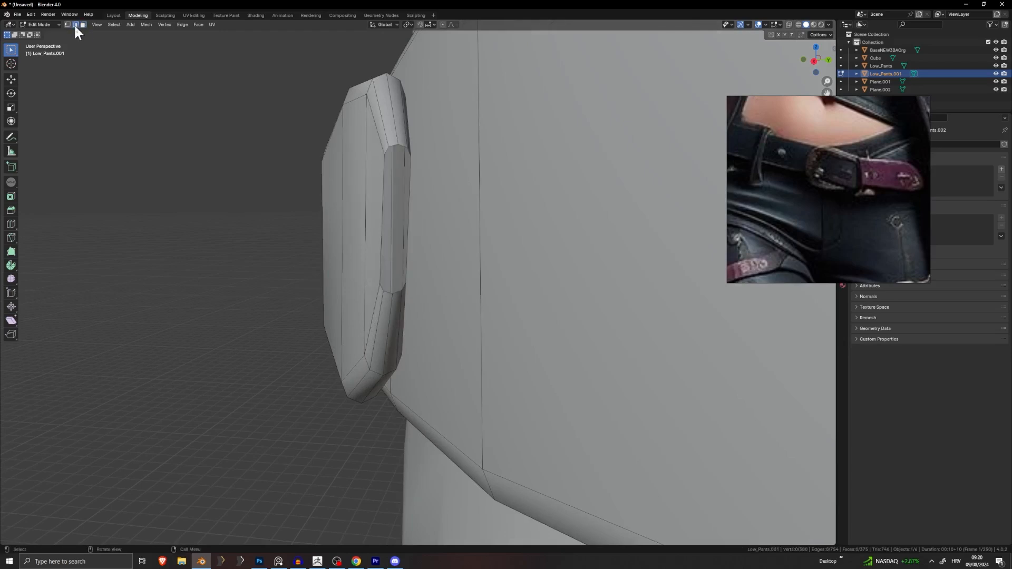
middle_drag(403, 189, 409, 258)
shift+click(374, 259)
key(f)
Step: Fill the remaining top and lower corner gaps at the tip with a quad and triangle
scroll(409, 258, up, 3)
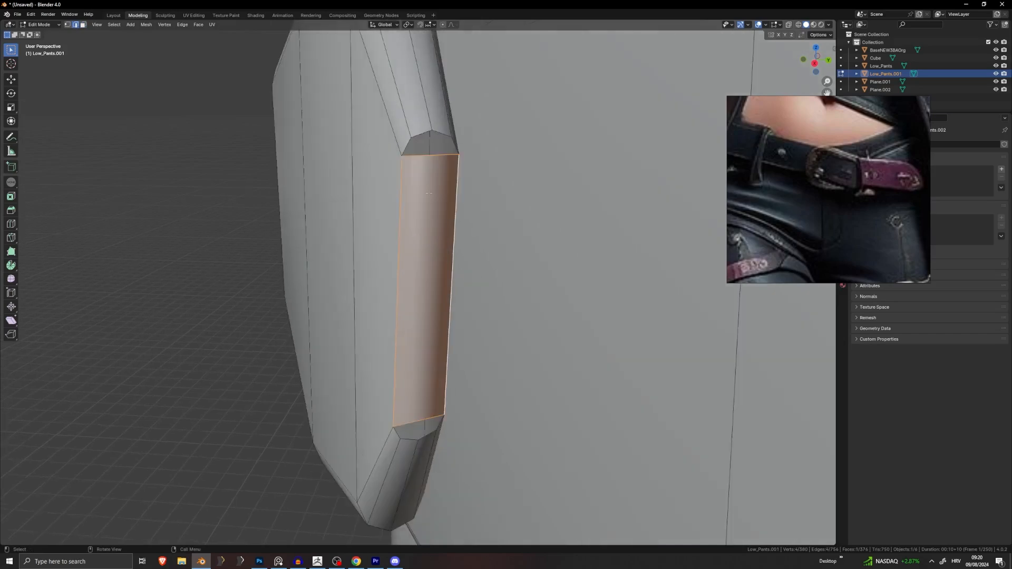
click(403, 152)
shift+click(456, 145)
key(f)
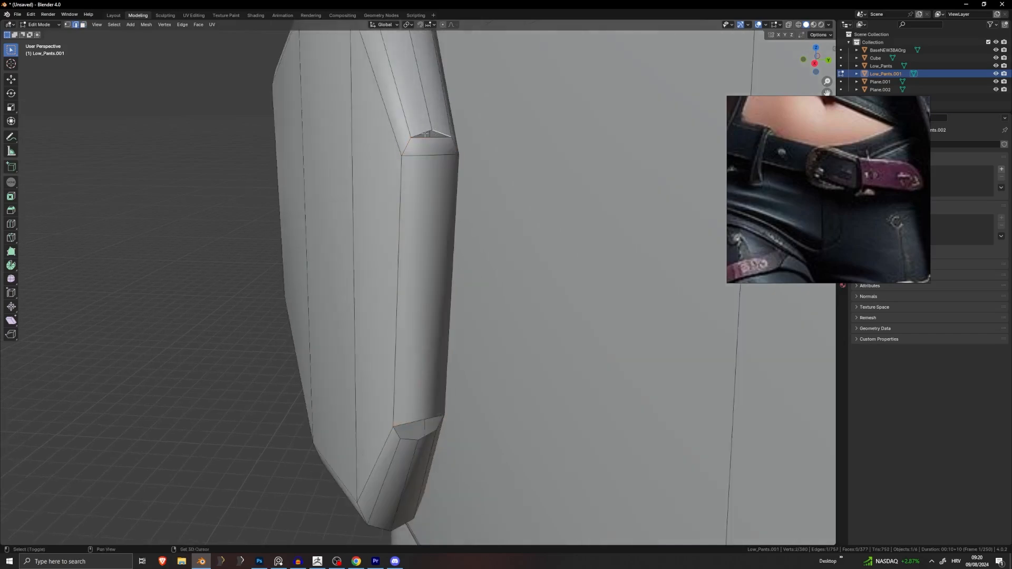
middle_drag(456, 145, 377, 215)
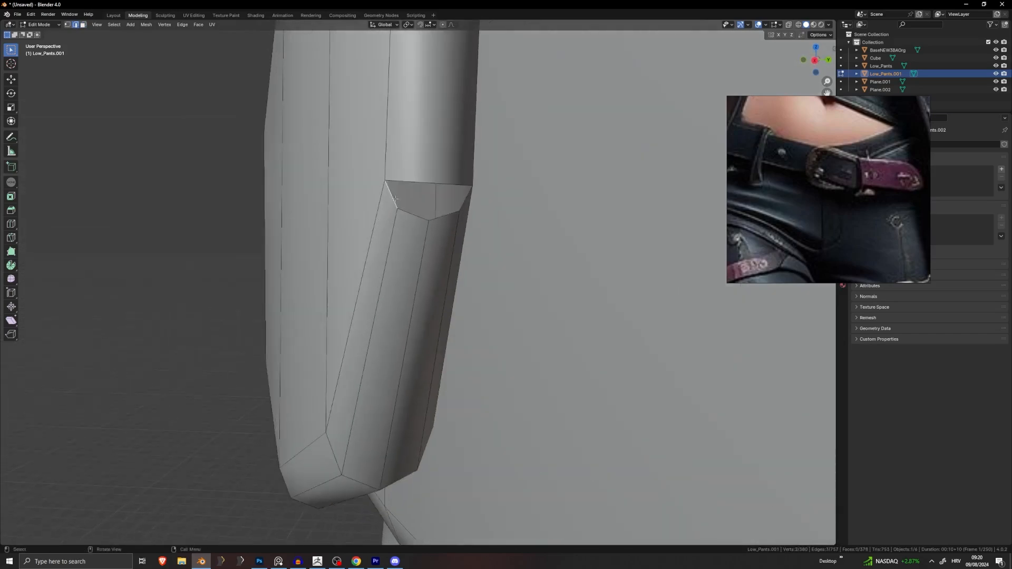
shift+click(464, 199)
key(f)
click(444, 216)
shift+click(414, 215)
key(f)
scroll(401, 227, down, 10)
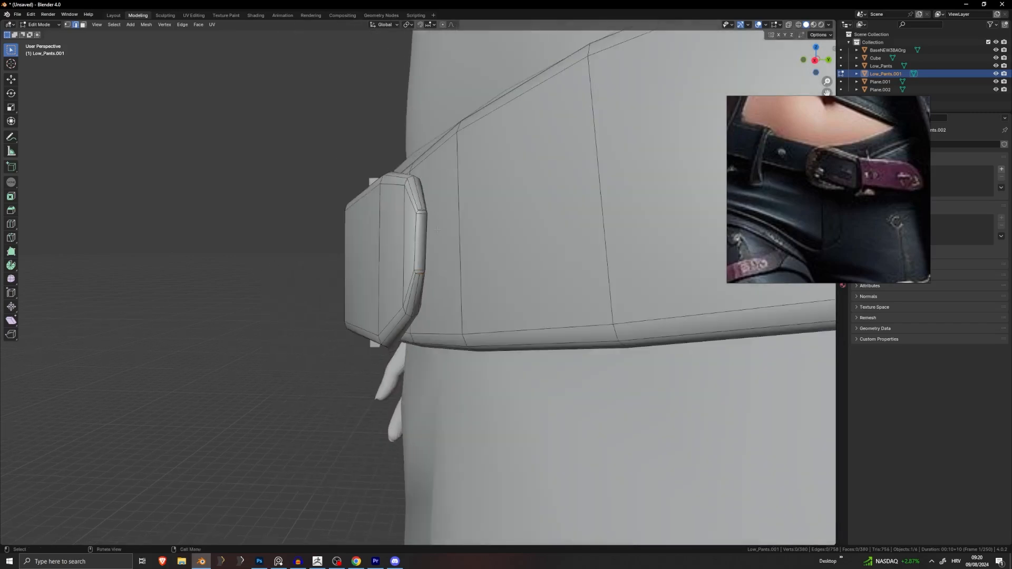
Step: Select the whole belt mesh to review the finished belt
middle_drag(437, 231, 490, 233)
scroll(409, 235, down, 4)
key(a)
scroll(451, 233, down, 6)
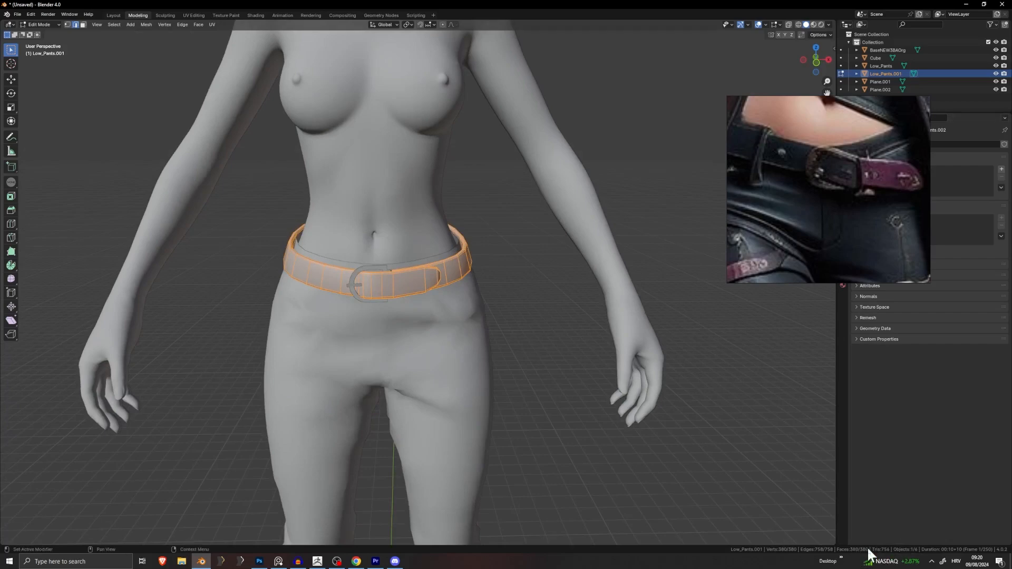
Step: Inspect the finished belt, return to Object Mode and hide the body mesh with H
scroll(387, 324, up, 4)
middle_drag(385, 325, 418, 329)
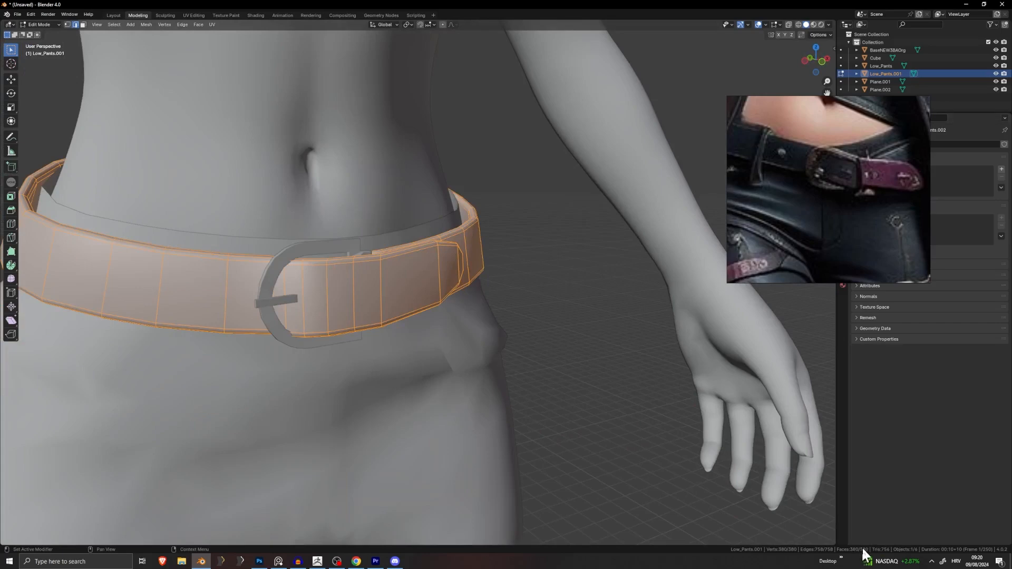
middle_drag(423, 302, 412, 301)
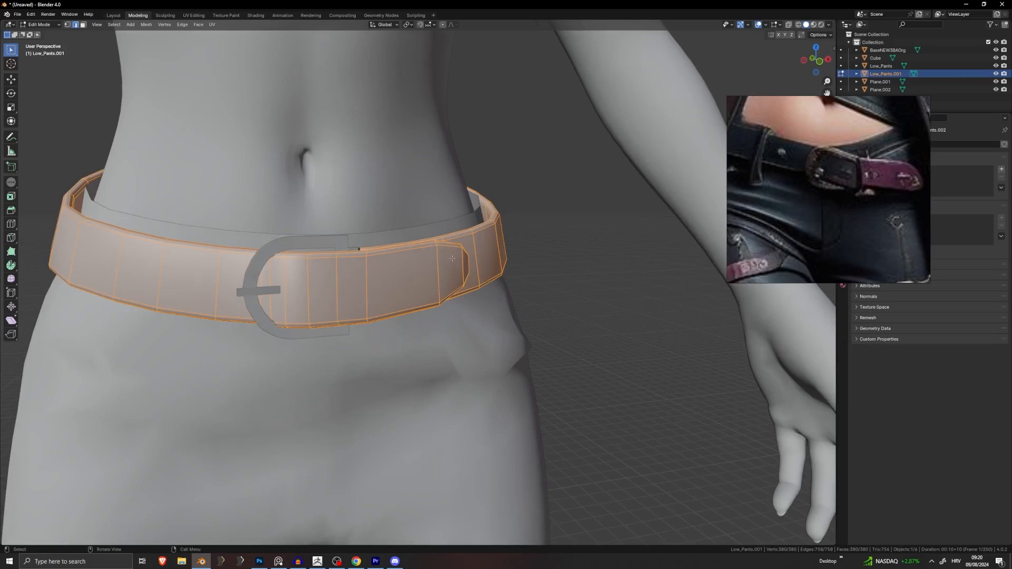
middle_drag(453, 258, 413, 238)
key(Tab)
click(410, 194)
key(h)
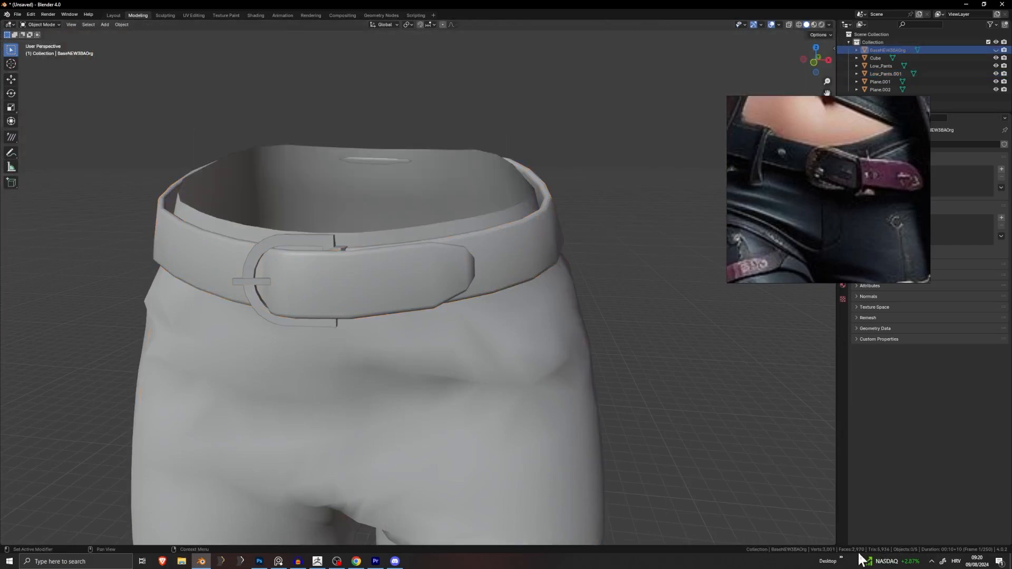
Step: Hide the body and Low_Pants objects and enter Edit Mode on the belt
click(451, 290)
shift+middle_drag(461, 309, 527, 333)
scroll(507, 340, up, 1)
key(Tab)
key(Tab)
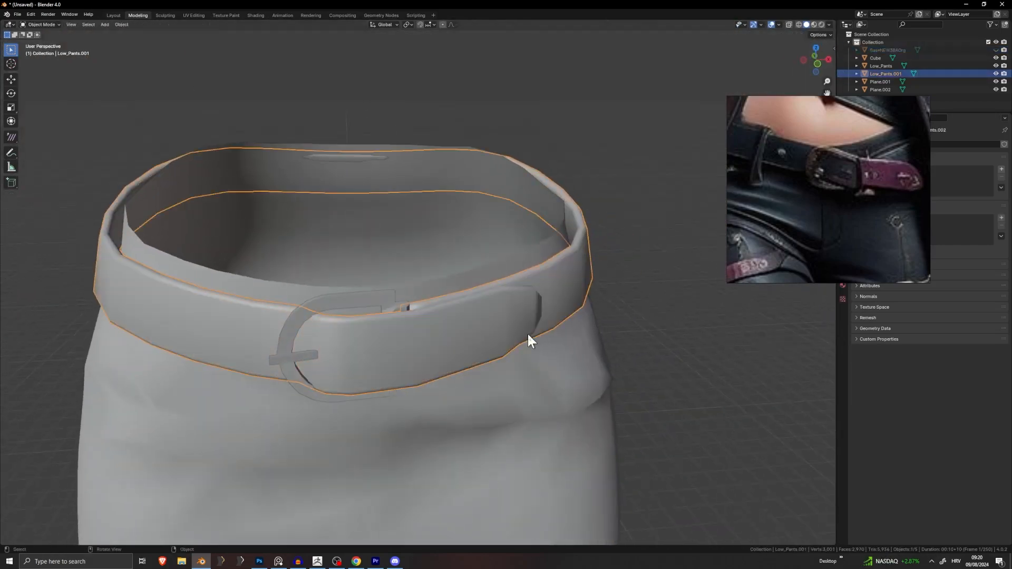
key(alt+h)
click(421, 200)
key(h)
click(429, 283)
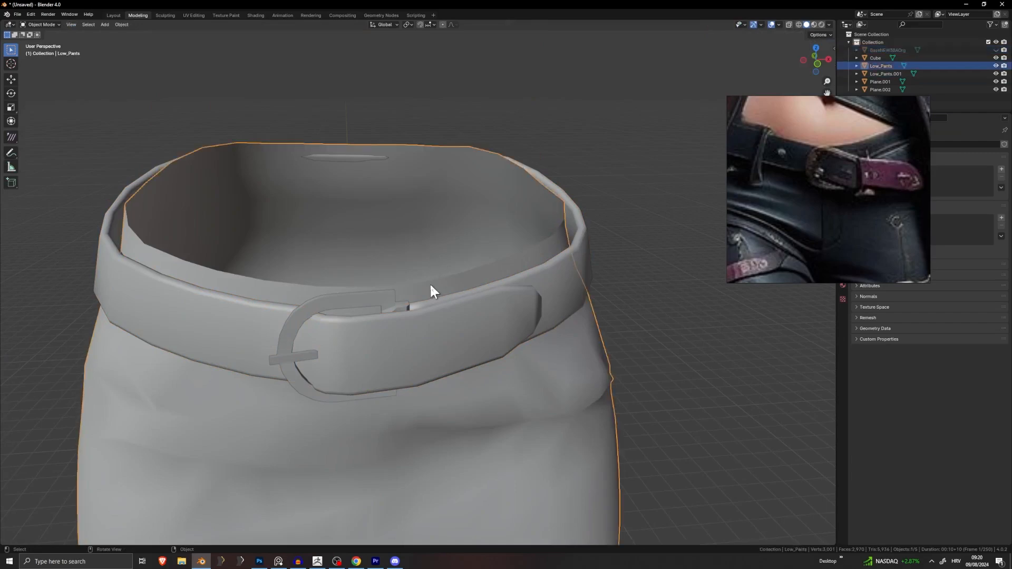
key(h)
click(583, 240)
key(Tab)
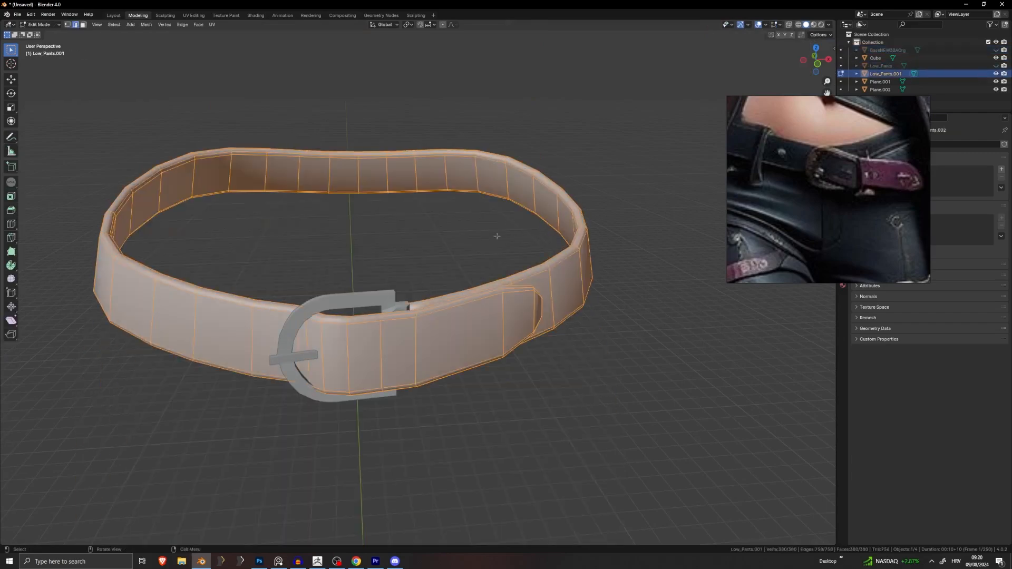
Step: Deselect all belt geometry and inspect the buckle and back of the belt
key(alt+a)
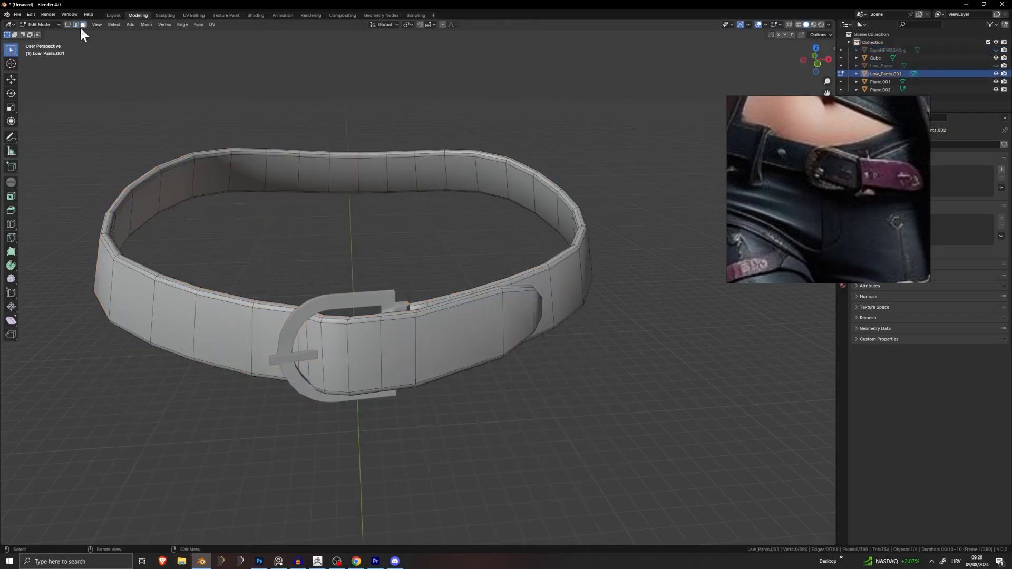
middle_drag(201, 210, 228, 205)
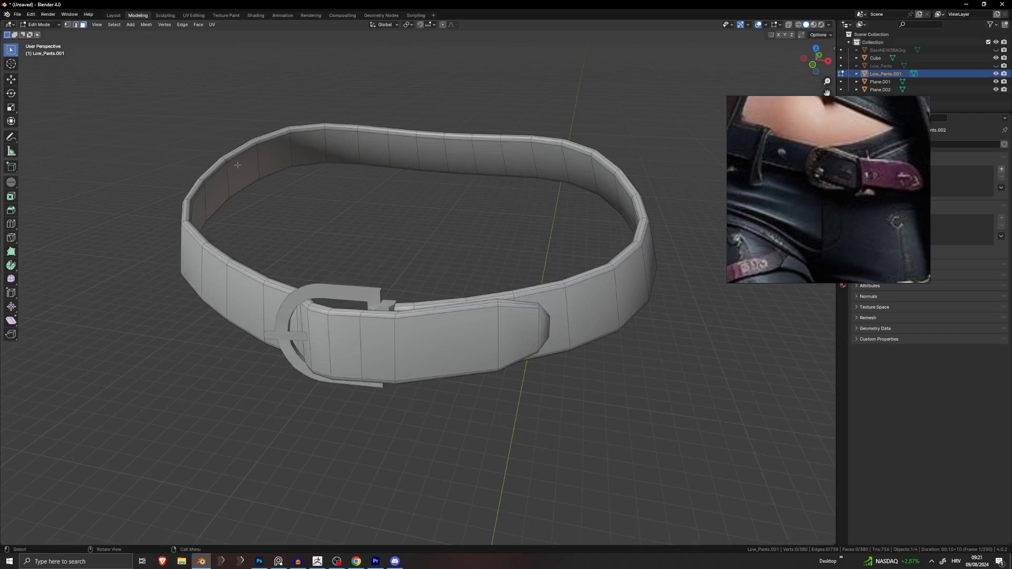
middle_drag(302, 210, 411, 217)
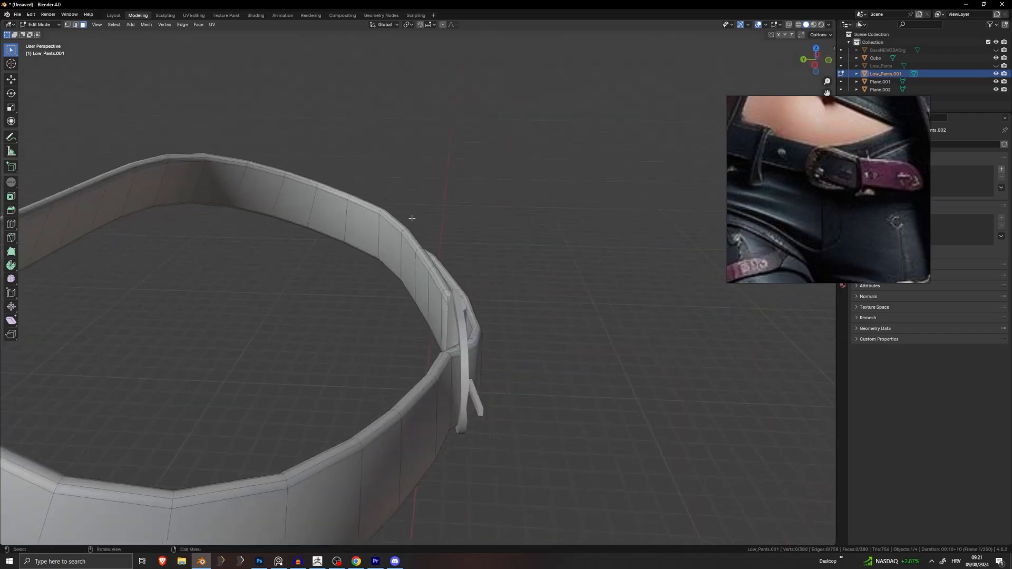
middle_drag(426, 280, 447, 283)
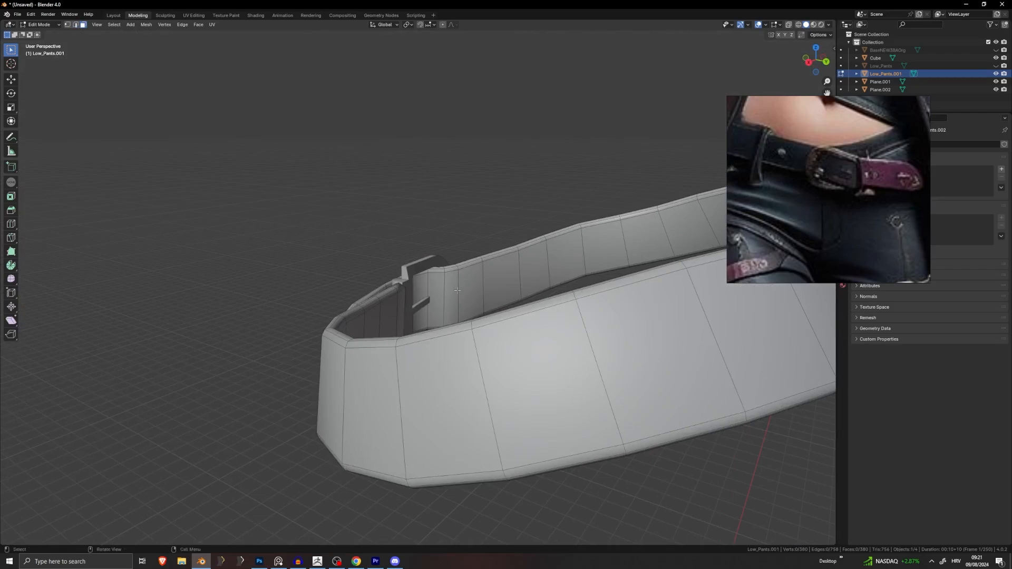
Step: Unhide everything and check how the belt sits over the pants around the waist
key(Tab)
key(alt+h)
key(alt+a)
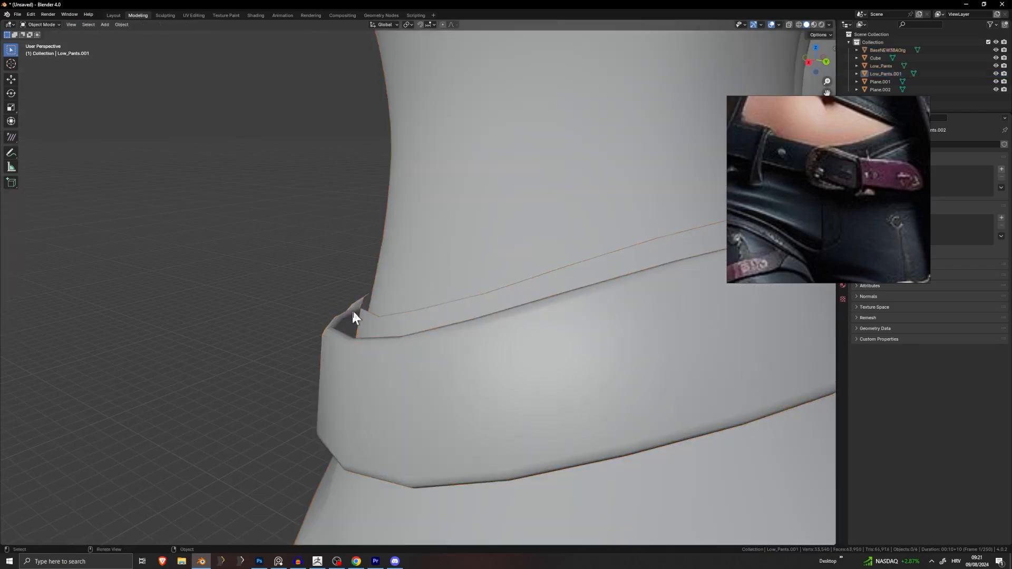
middle_drag(352, 309, 280, 397)
middle_drag(346, 371, 492, 304)
scroll(438, 305, down, 6)
scroll(492, 304, up, 5)
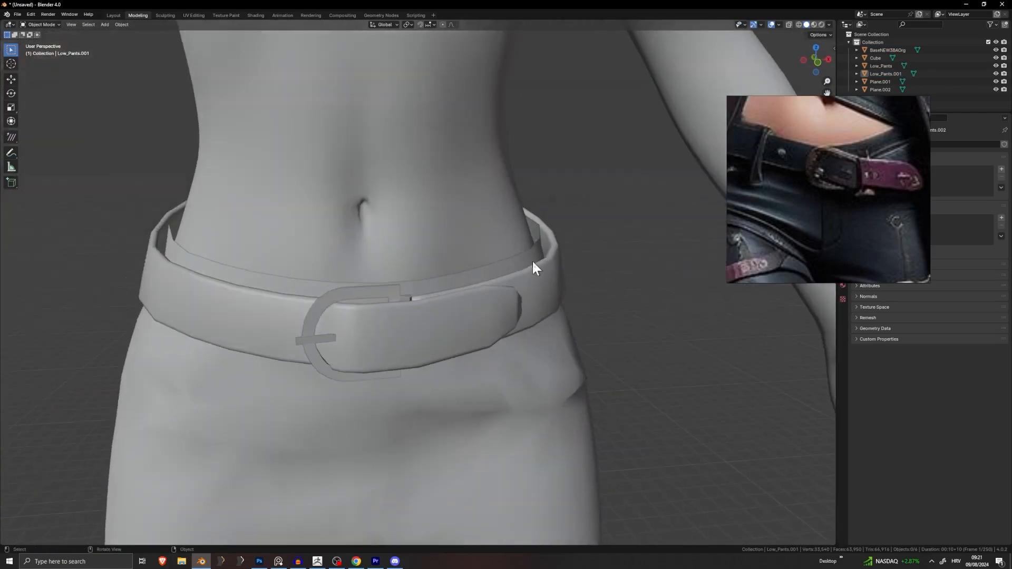
scroll(522, 274, down, 3)
middle_drag(211, 289, 263, 284)
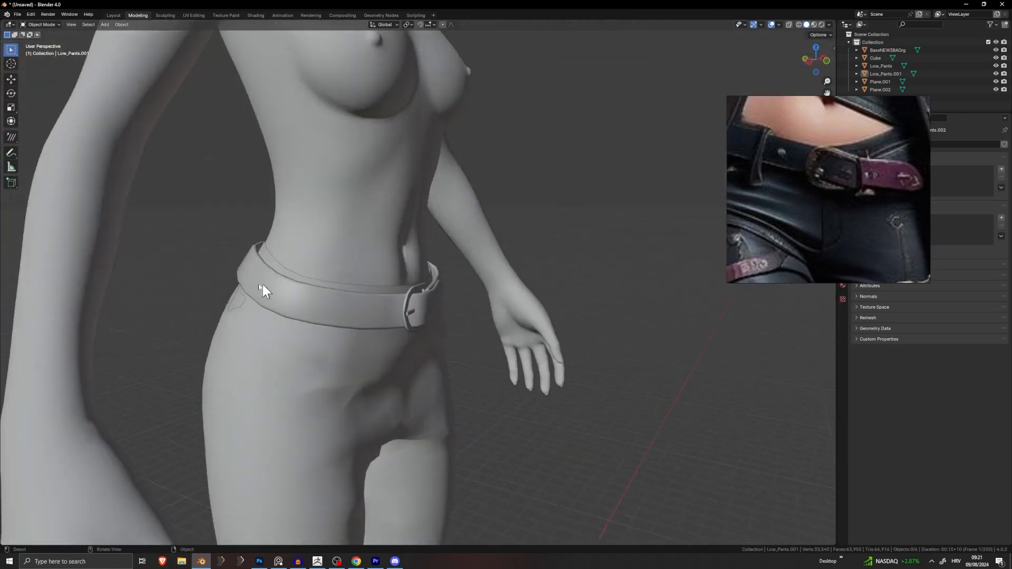
scroll(262, 285, up, 4)
middle_drag(155, 246, 400, 239)
scroll(407, 195, up, 5)
shift+middle_drag(407, 192, 397, 301)
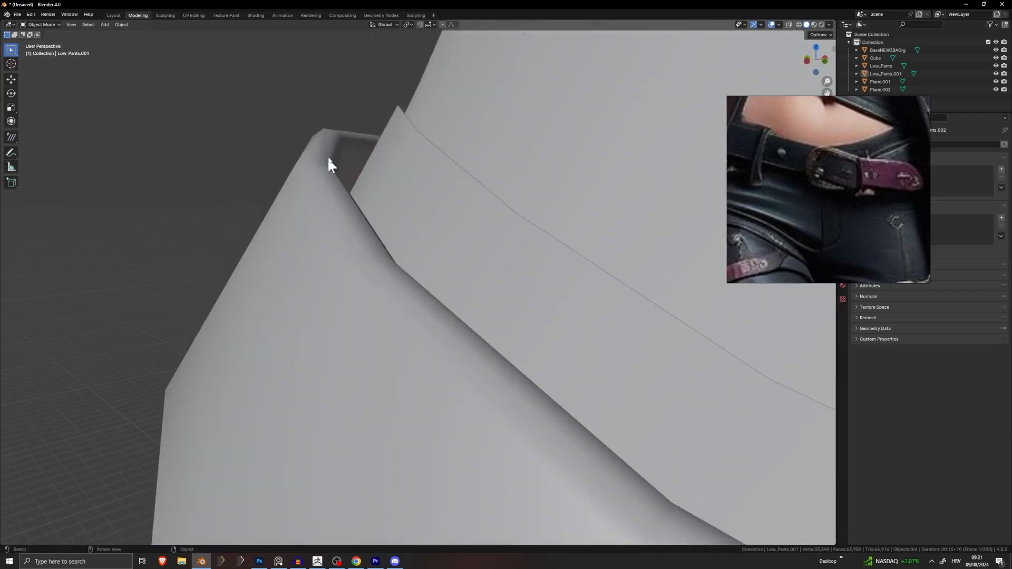
middle_drag(332, 156, 335, 202)
Step: Hide the body and pants again and open Low_Pants.001 in Edit Mode
click(268, 266)
key(Tab)
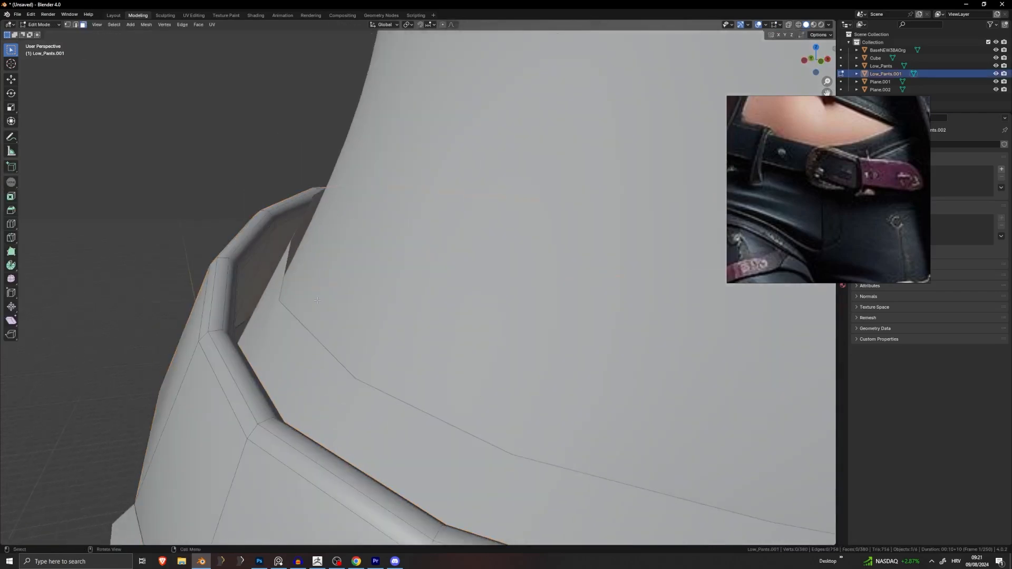
key(Tab)
click(460, 270)
key(h)
click(397, 336)
key(h)
scroll(449, 323, down, 5)
click(451, 274)
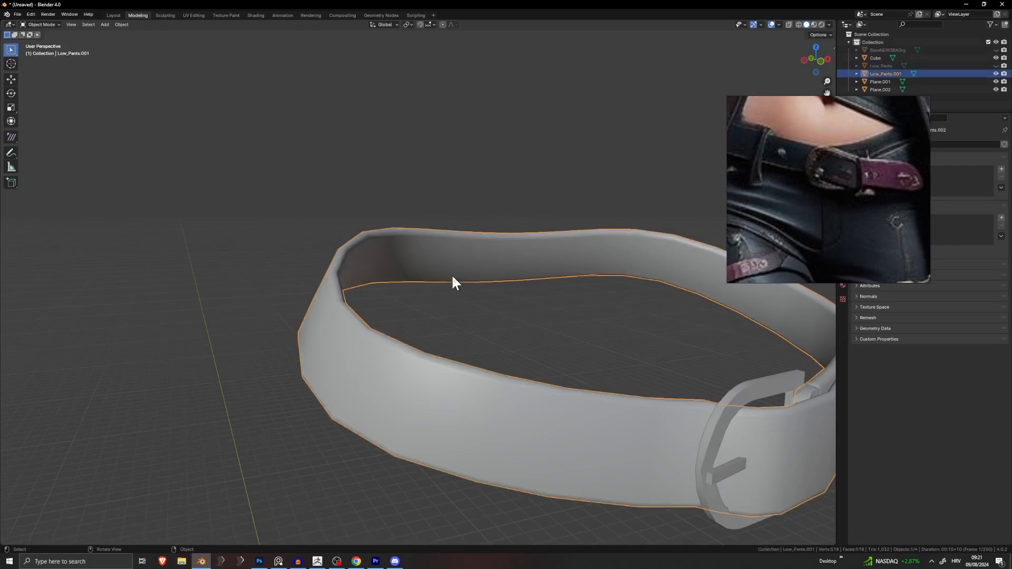
scroll(560, 306, down, 6)
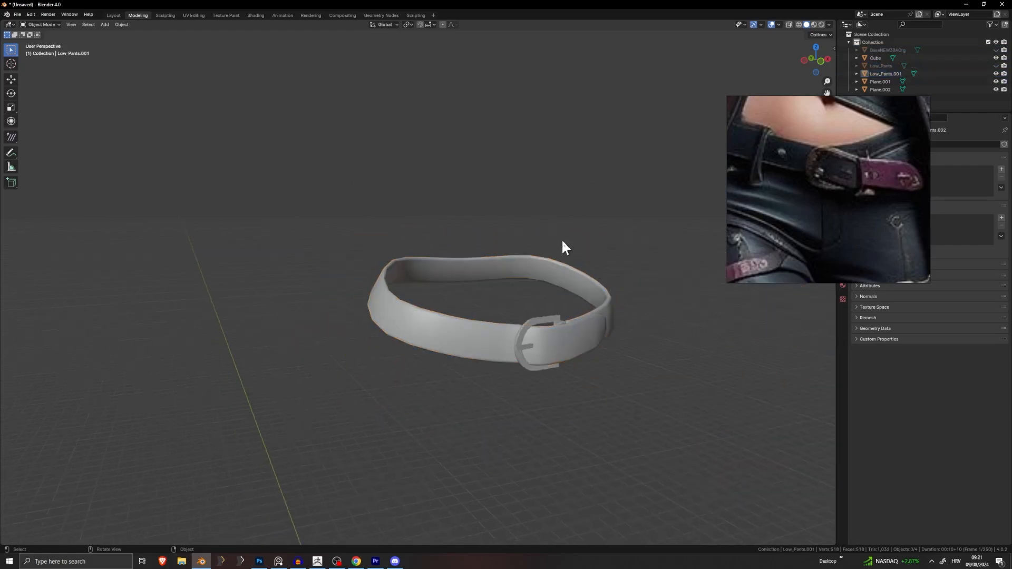
click(521, 273)
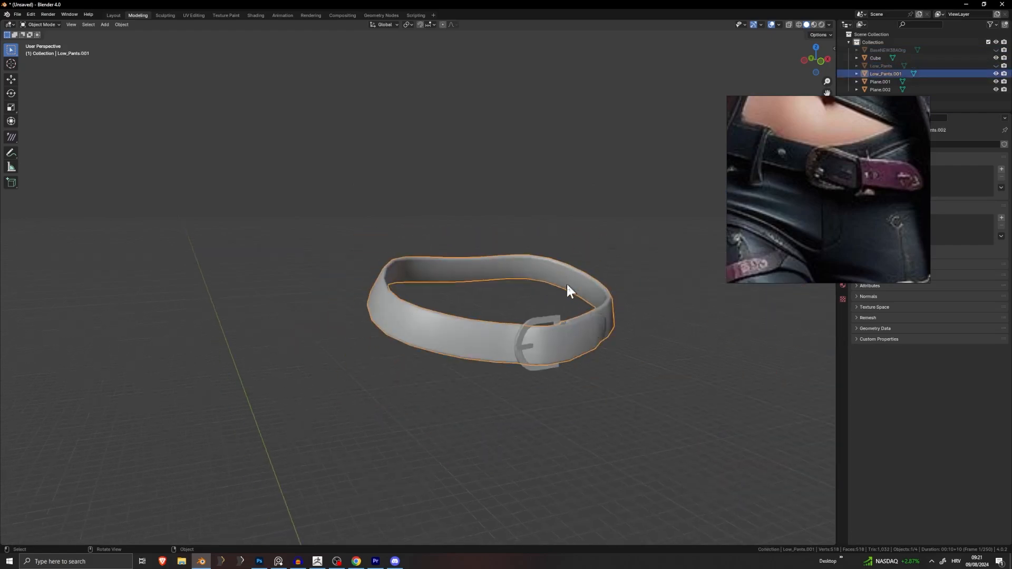
key(Tab)
scroll(551, 288, up, 5)
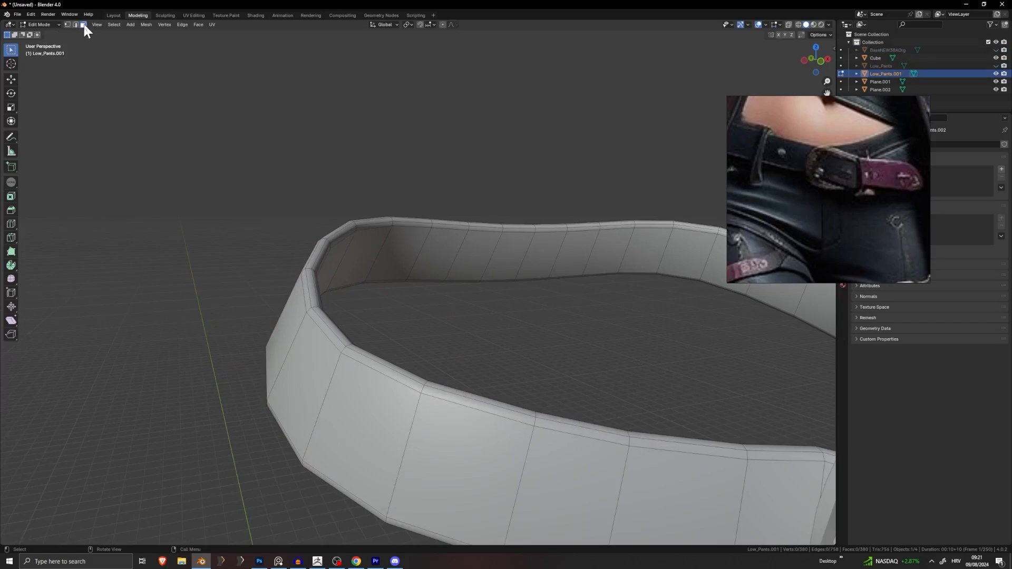
Step: Select a face loop on the belt, view the buckle's front, then clear the selection
alt+click(378, 252)
middle_drag(378, 252, 691, 274)
shift+middle_drag(380, 306, 440, 237)
shift+middle_drag(440, 237, 386, 247)
scroll(438, 248, up, 4)
scroll(400, 274, down, 3)
scroll(568, 287, down, 4)
click(554, 282)
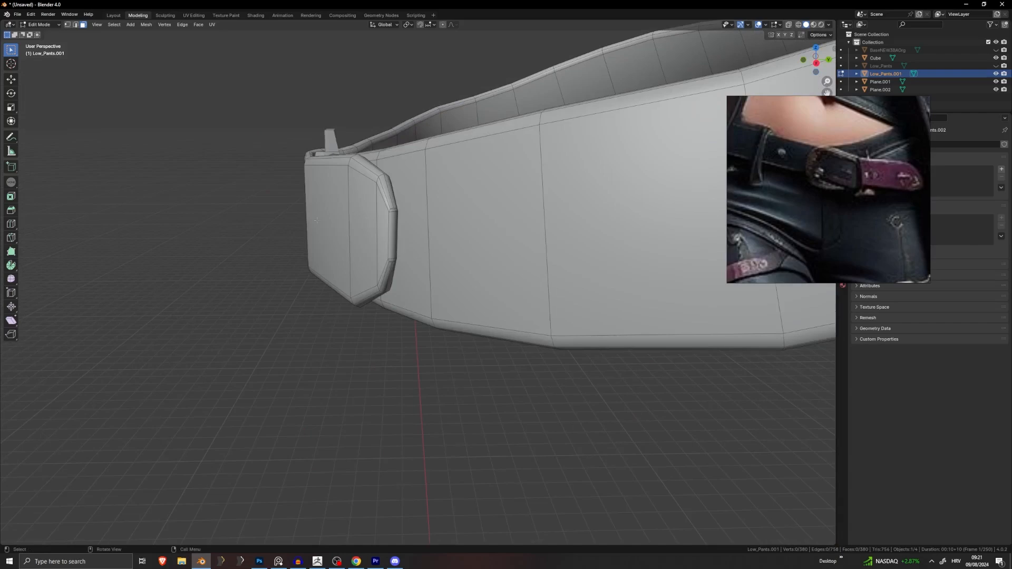
Step: Switch to edge select mode and pick an edge loop around the belt
click(75, 24)
middle_drag(222, 296, 308, 199)
alt+click(326, 252)
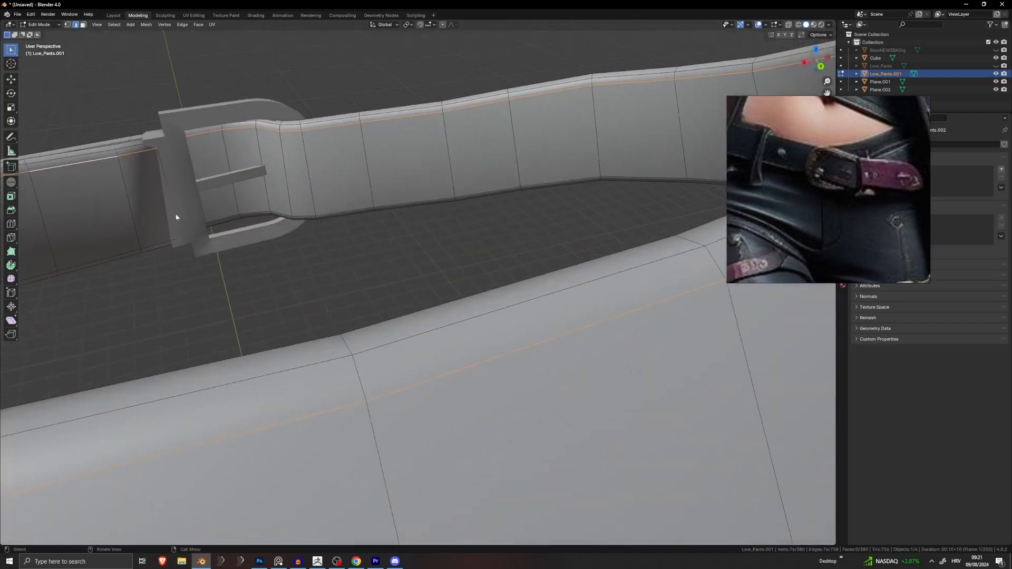
Step: Hide the buckle Plane.002 and re-enter Edit Mode on the belt
key(Tab)
click(177, 186)
key(h)
click(200, 177)
key(Tab)
Step: Select the edge loop around the strap end's front
middle_drag(199, 177, 319, 190)
click(365, 292)
scroll(319, 189, up, 4)
alt+click(319, 189)
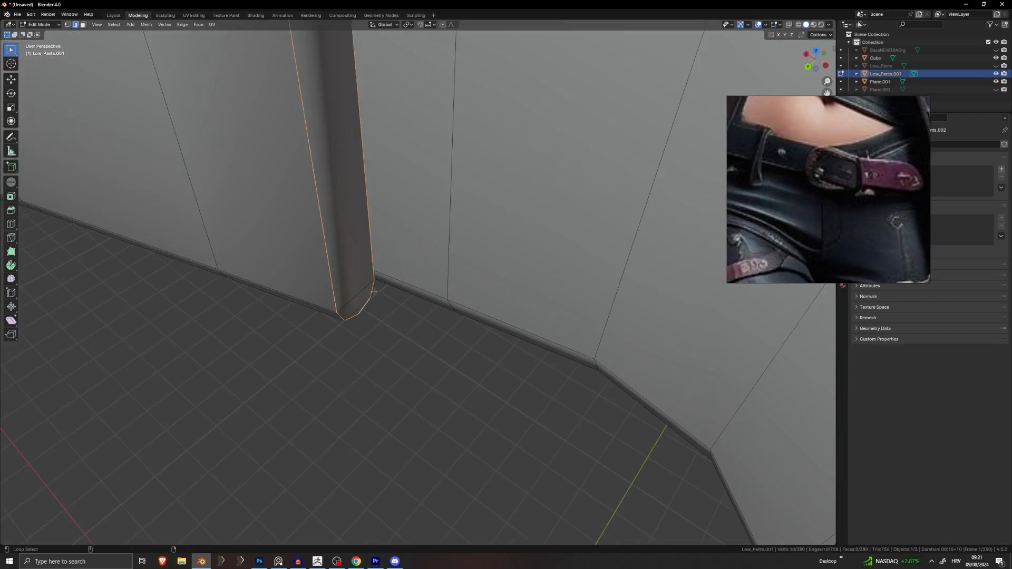
scroll(319, 189, down, 4)
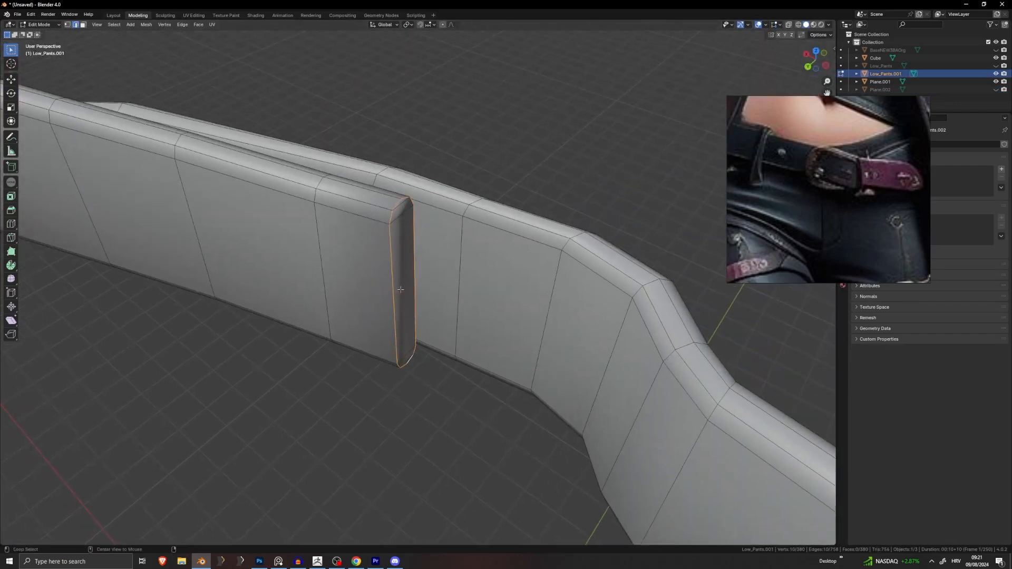
alt+click(412, 233)
Step: Mark the two edge loops around the strap end as UV seams
alt+click(413, 232)
key(u)
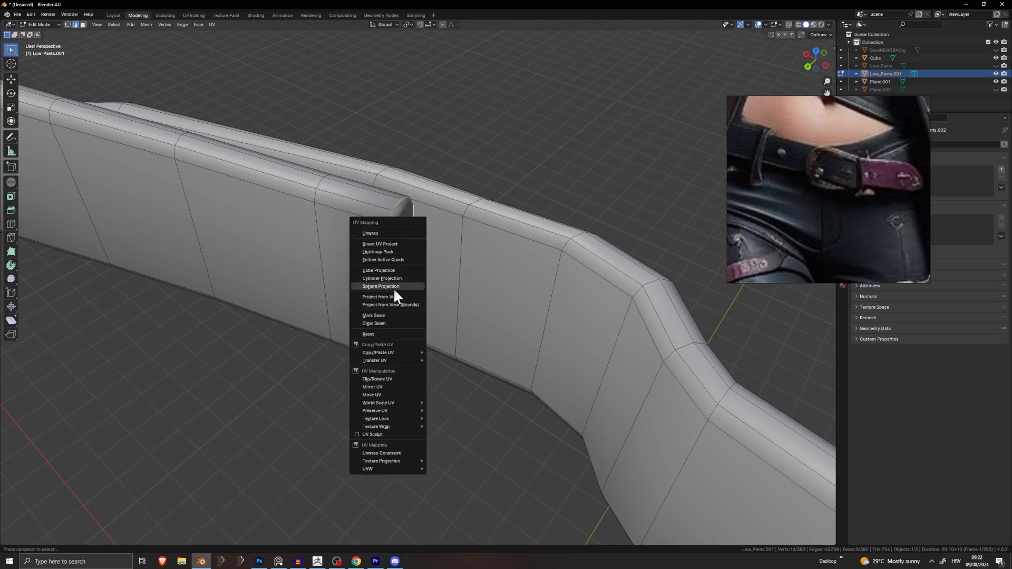
click(387, 315)
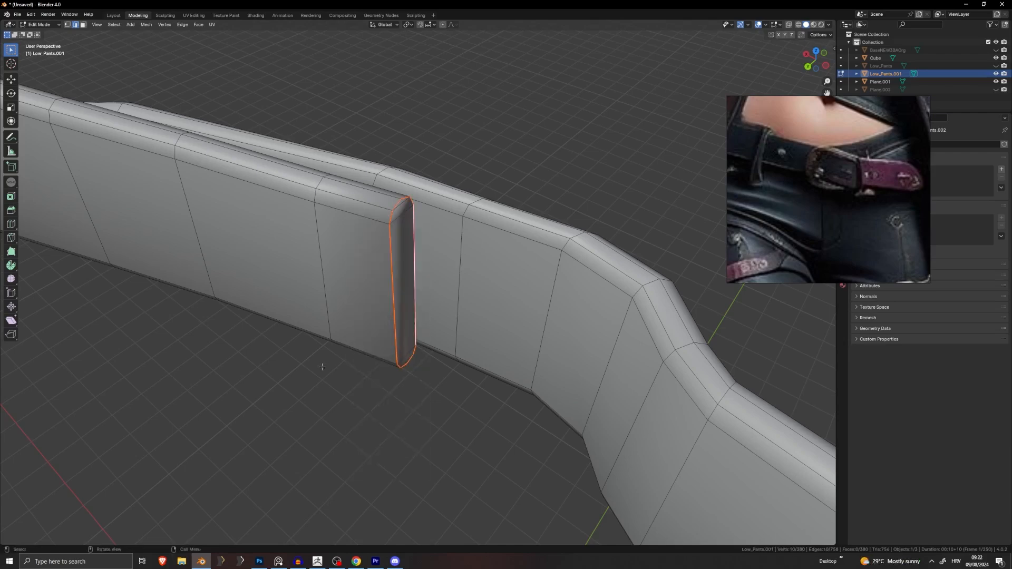
scroll(328, 277, down, 2)
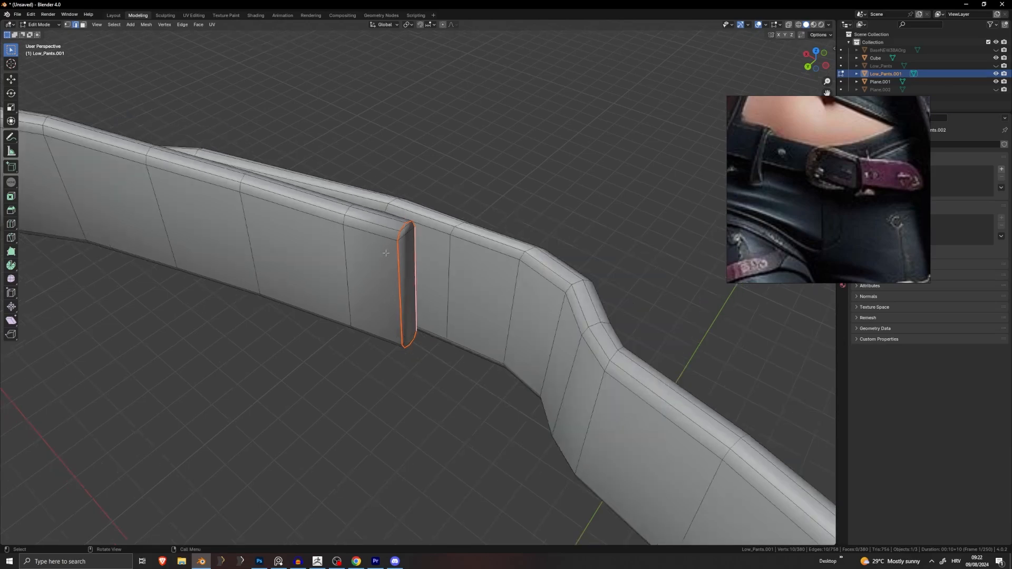
middle_drag(300, 291, 458, 278)
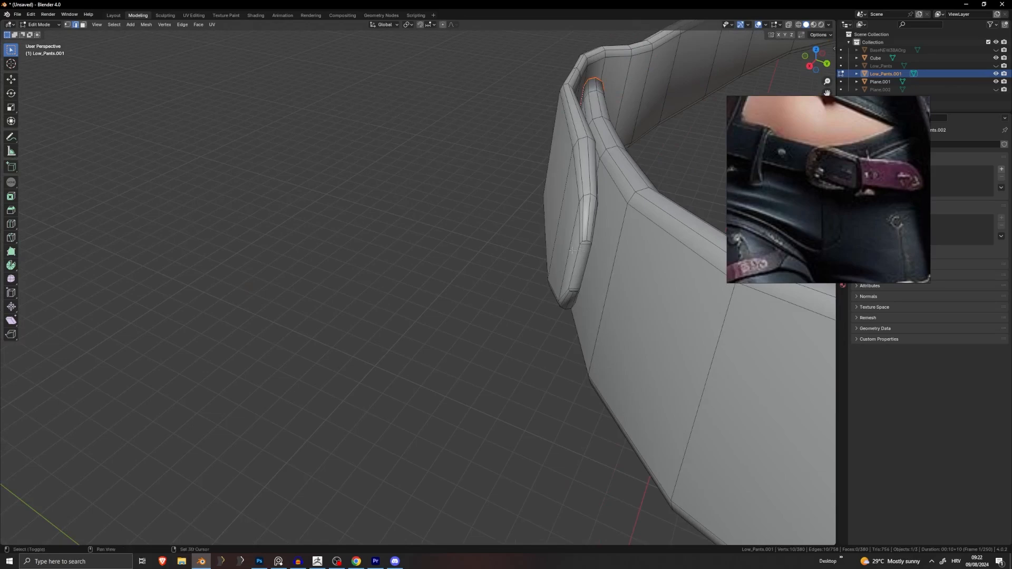
middle_drag(581, 257, 527, 267)
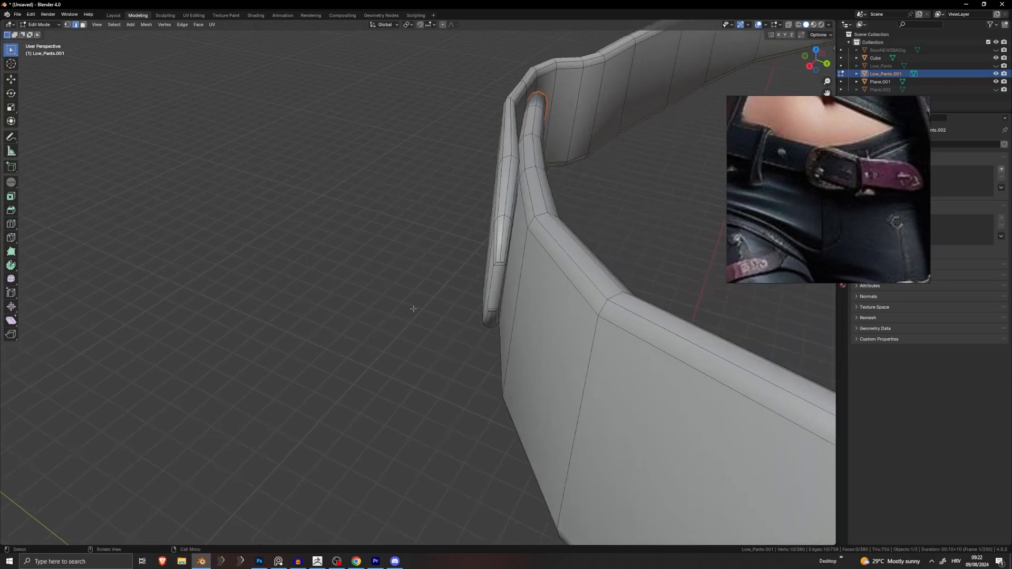
key(alt+a)
alt+click(501, 278)
middle_drag(501, 278, 511, 245)
key(u)
click(485, 277)
Step: In face mode, test linked selections on the belt and the seam-bounded strap strip
click(83, 24)
click(352, 224)
key(ctrl+l)
middle_drag(478, 183, 378, 175)
click(377, 158)
key(ctrl+l)
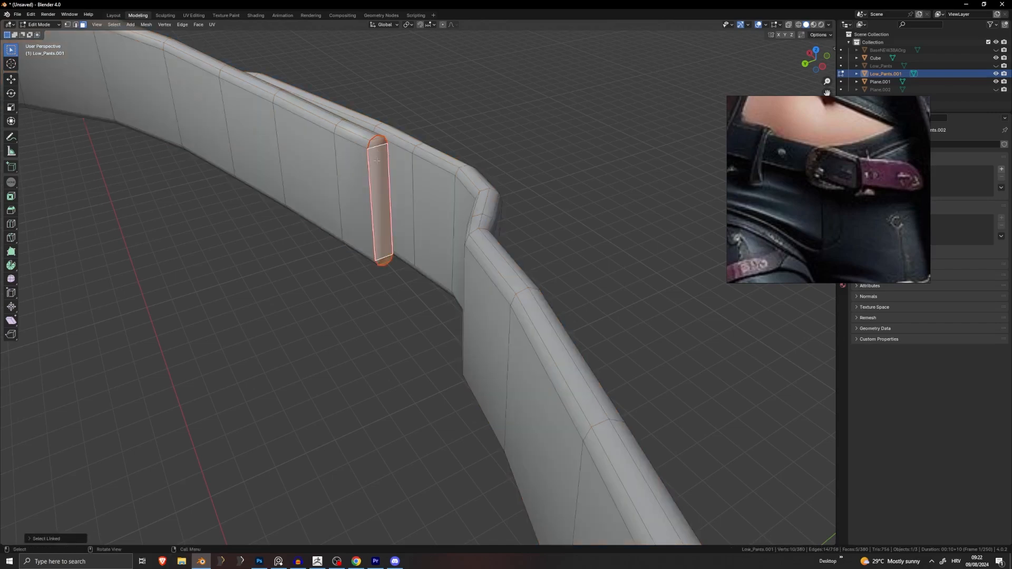
click(315, 167)
click(501, 126)
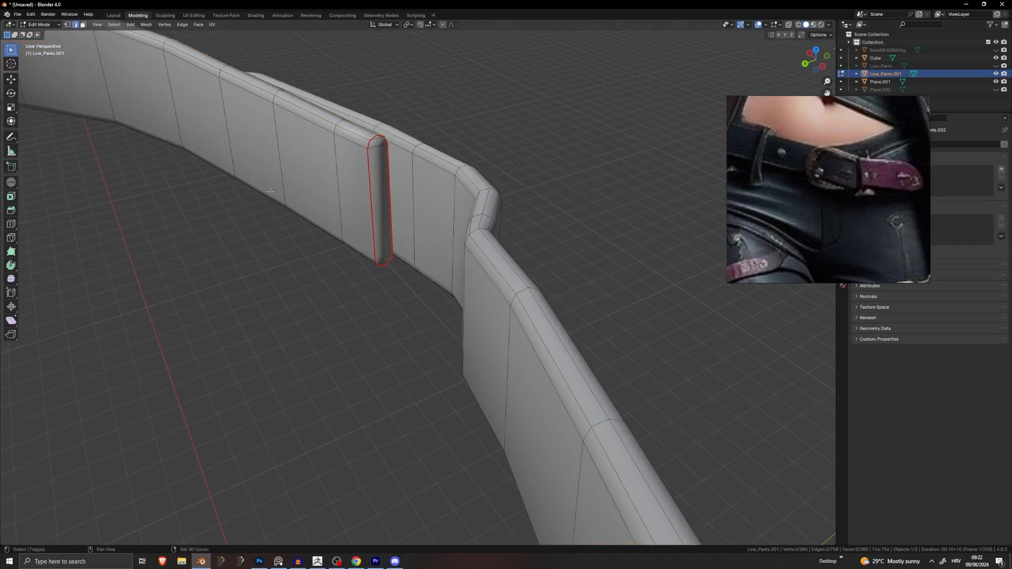
shift+middle_drag(271, 191, 364, 299)
Step: Mark the belt's top and bottom rim edge loops as UV seams
alt+click(394, 224)
middle_drag(393, 225, 452, 214)
alt+shift+click(413, 271)
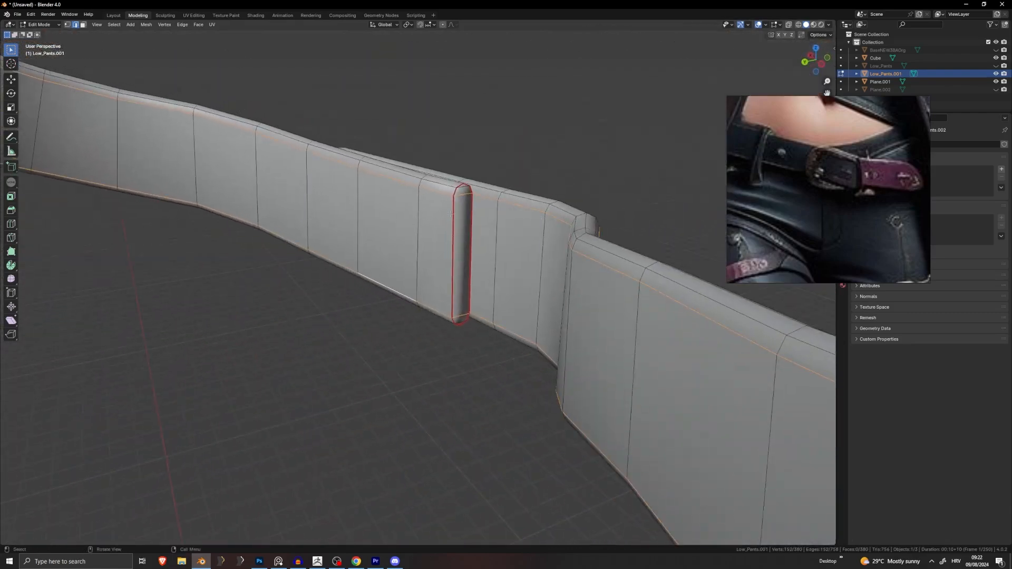
key(u)
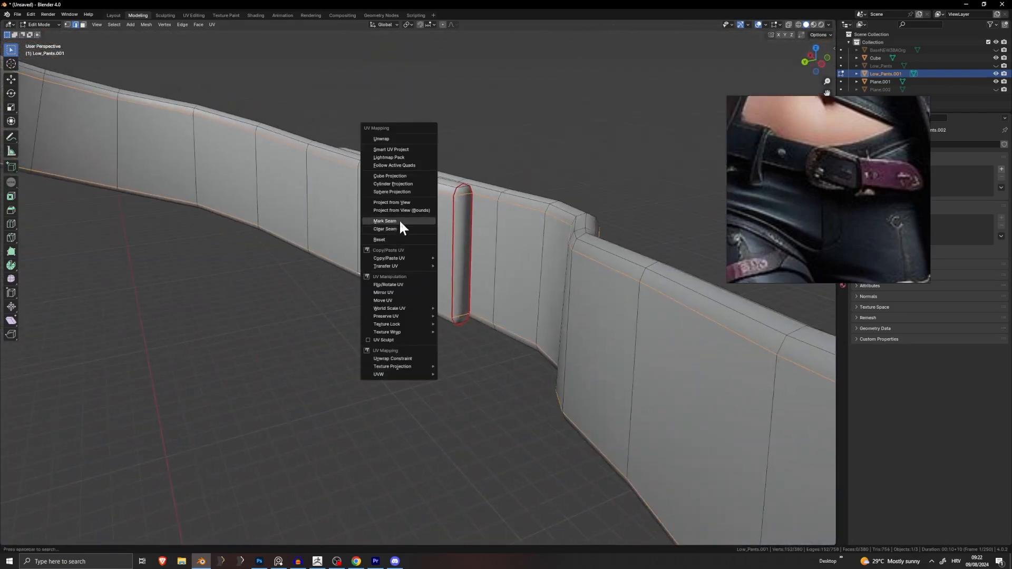
click(400, 222)
key(alt+a)
Step: Select the seam-bounded inner faces with L and delete all 37 of them
click(83, 24)
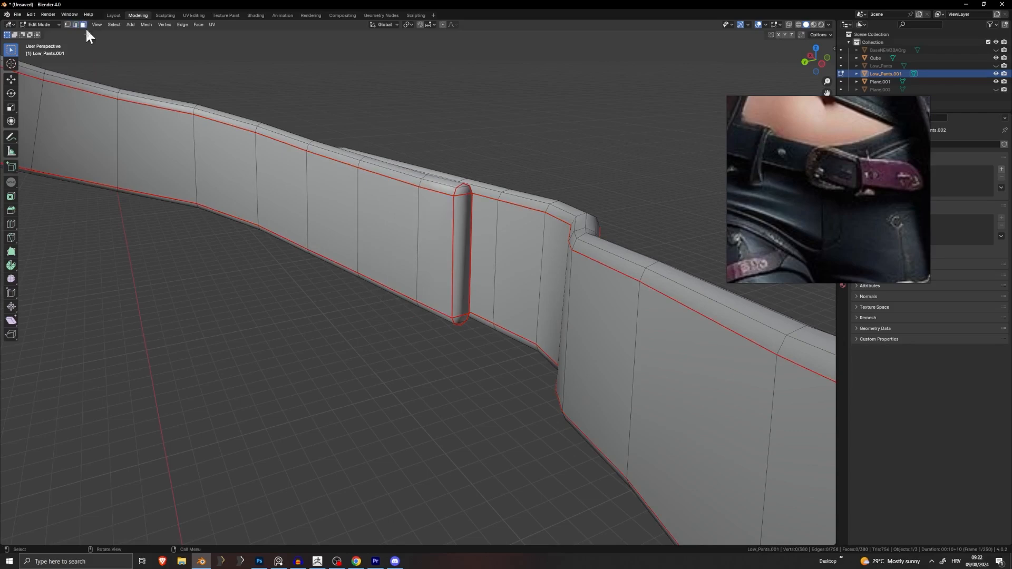
click(385, 227)
key(l)
scroll(401, 229, down, 5)
middle_drag(405, 230, 318, 205)
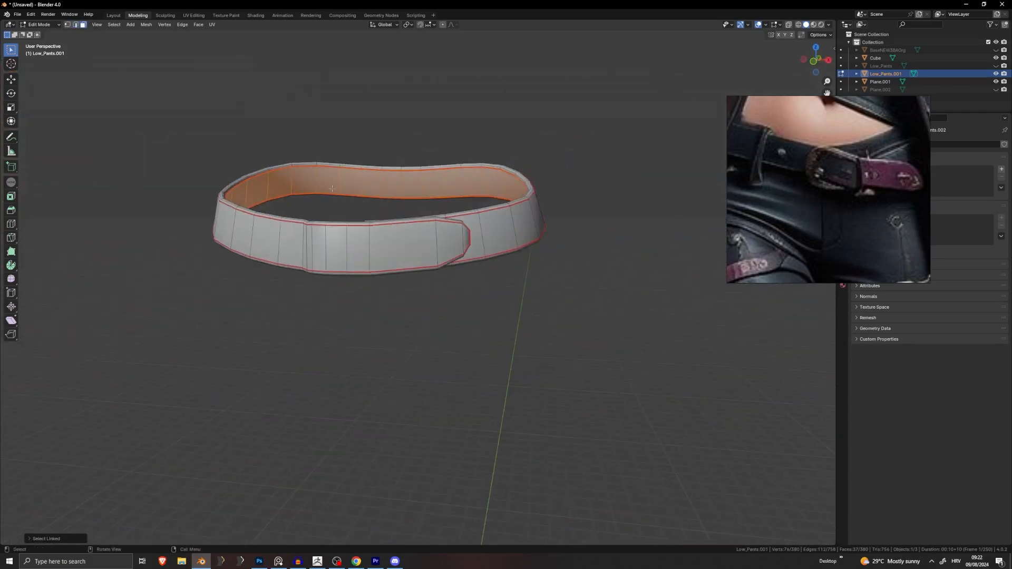
key(x)
click(331, 190)
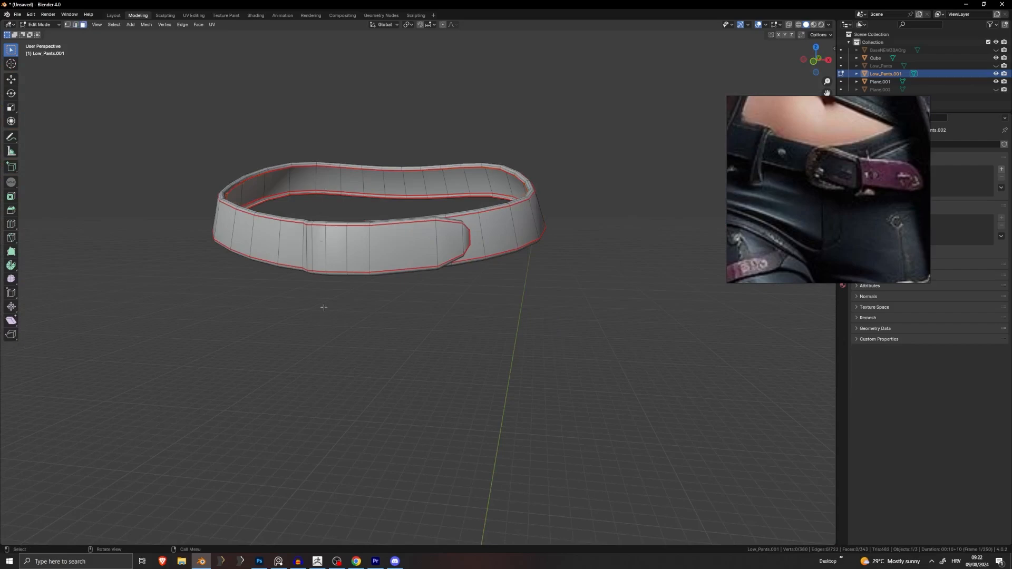
Step: Check the belt's overlapping inner end and return to Object Mode
shift+middle_drag(324, 307, 336, 348)
scroll(337, 345, up, 5)
middle_drag(264, 329, 399, 316)
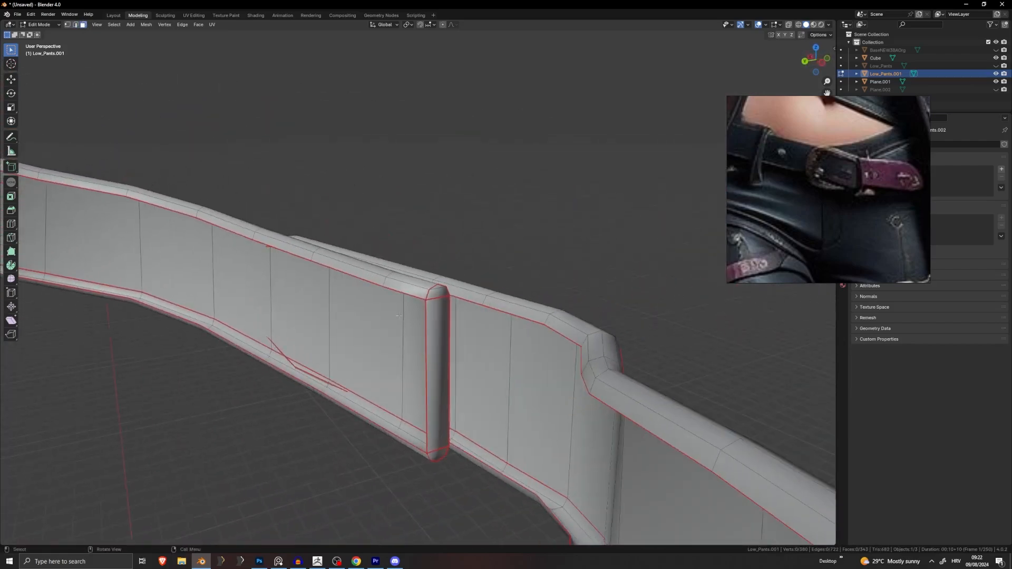
middle_drag(396, 352, 468, 338)
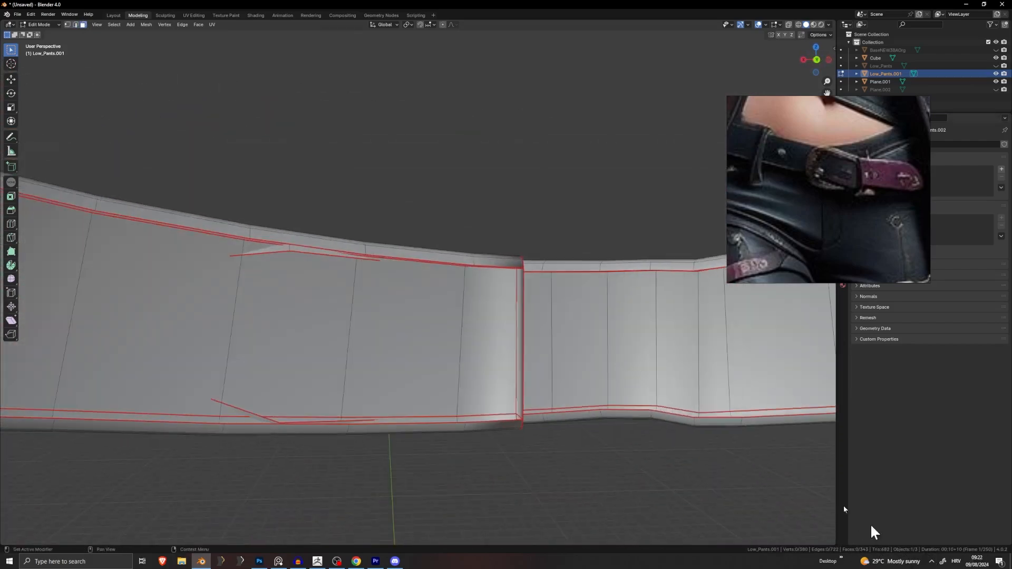
middle_drag(418, 391, 657, 377)
scroll(519, 405, down, 4)
key(Tab)
Step: Unhide all objects, hide the body again, and open the belt mesh in Edit Mode
key(alt+h)
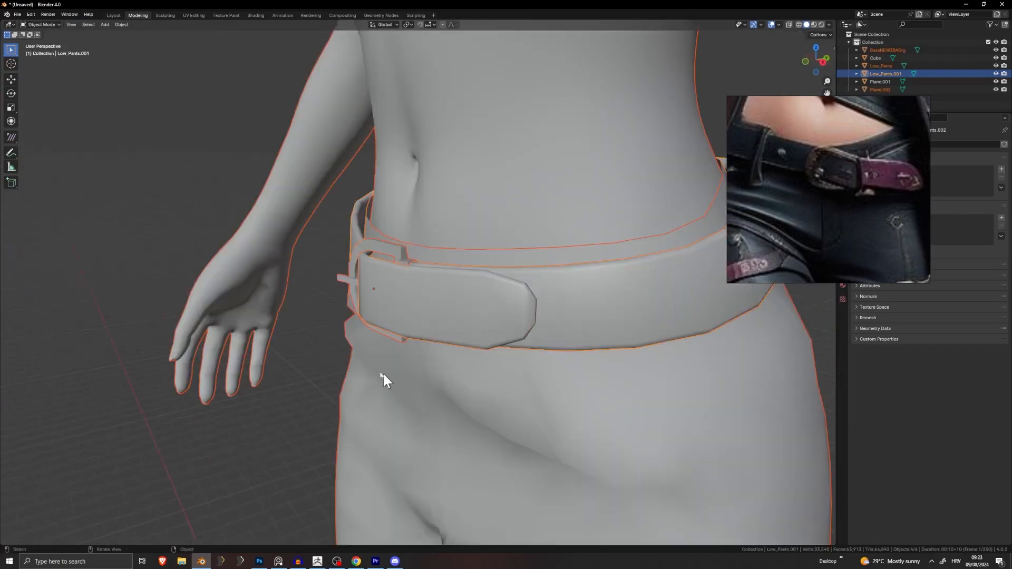
click(316, 373)
middle_drag(338, 370, 414, 369)
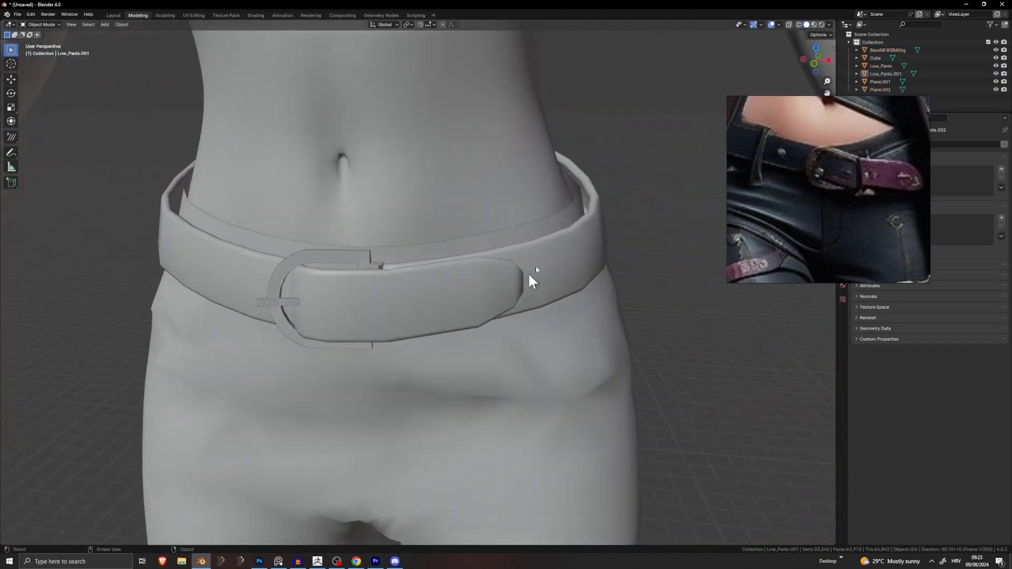
scroll(485, 339, down, 6)
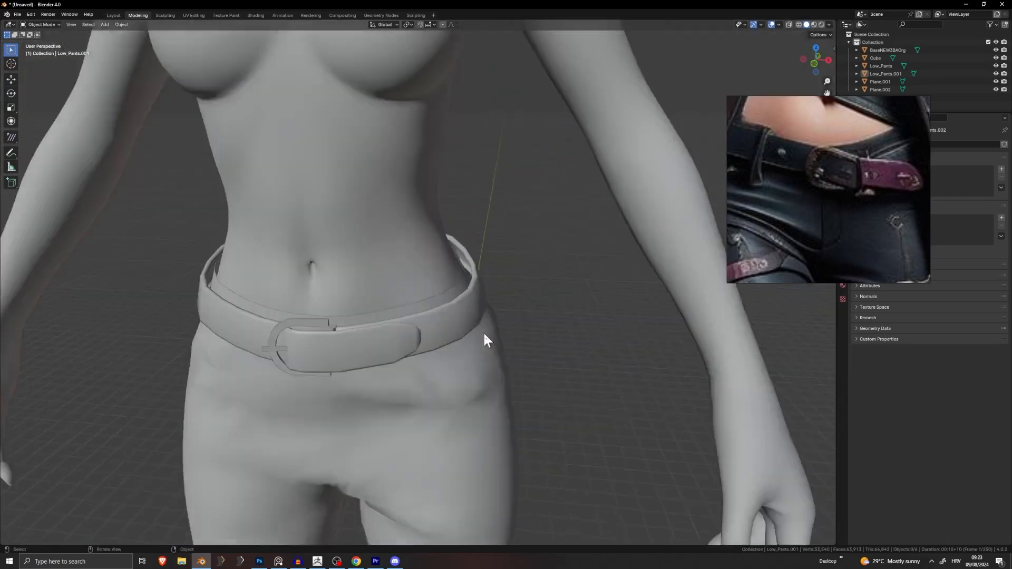
scroll(465, 329, up, 4)
scroll(509, 271, up, 5)
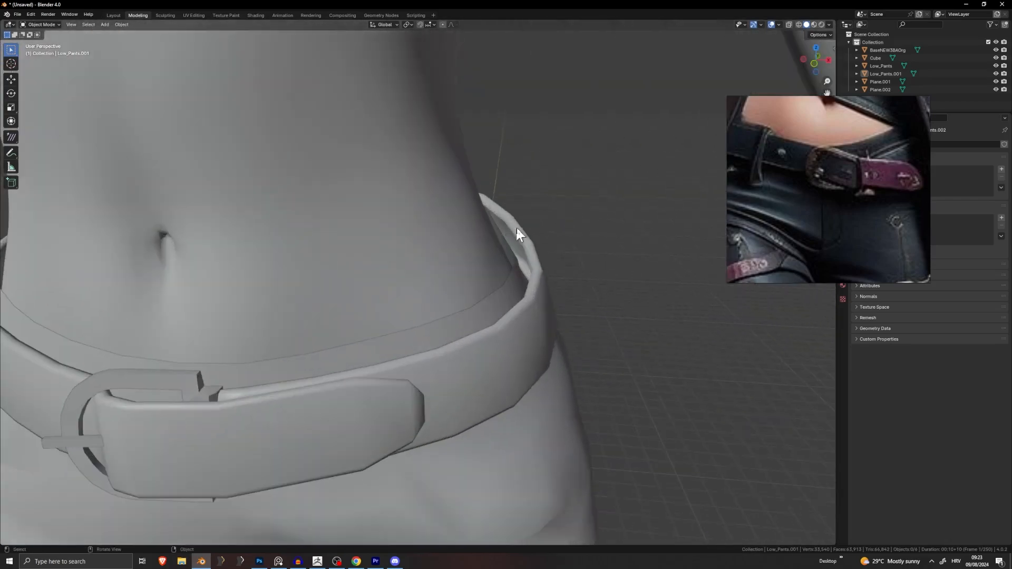
click(401, 255)
key(h)
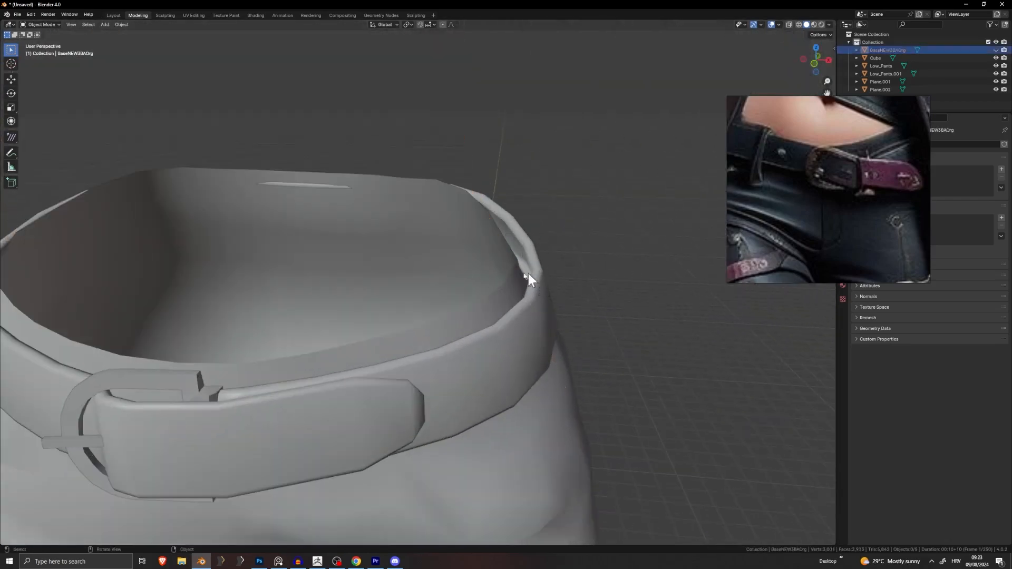
click(528, 274)
click(474, 356)
key(Tab)
middle_drag(416, 288, 311, 282)
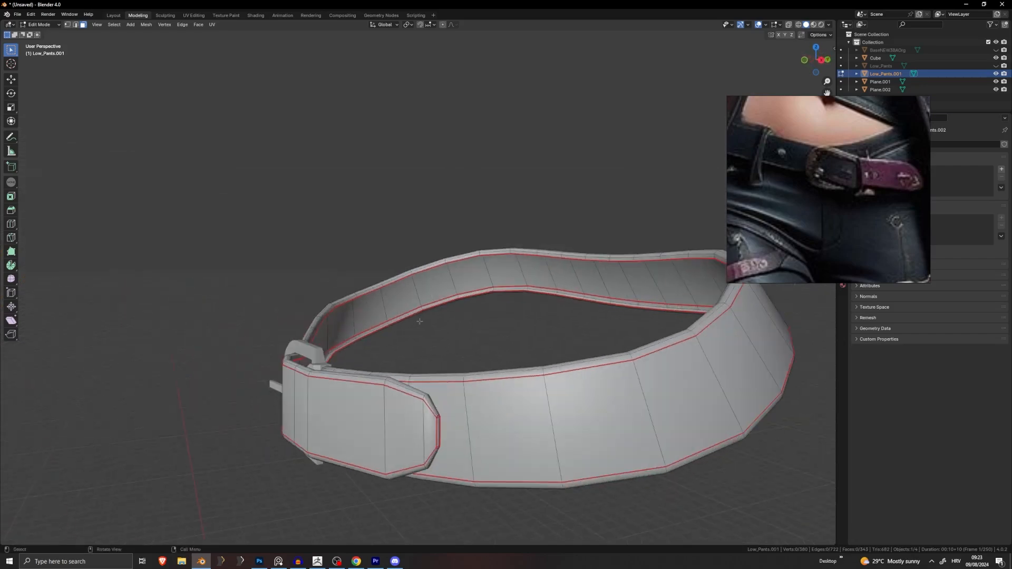
Step: Add two centred loop cuts across the belt tip, each scaled up slightly
shift+middle_drag(418, 321, 440, 256)
middle_drag(440, 255, 426, 242)
middle_drag(364, 279, 508, 229)
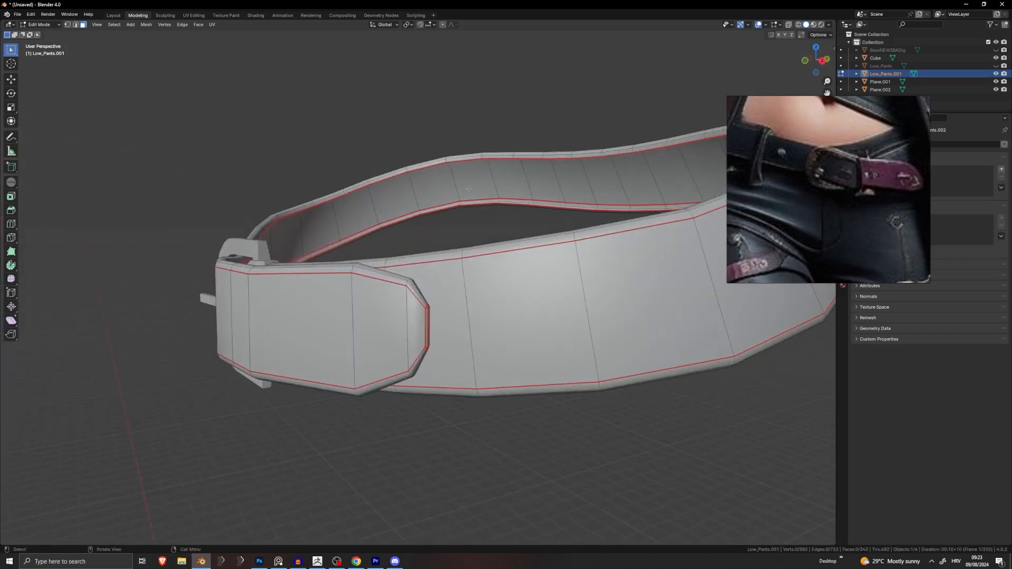
key(ctrl+r)
click(385, 287)
right_click(385, 287)
middle_drag(464, 276, 558, 263)
key(s)
click(574, 256)
key(ctrl+r)
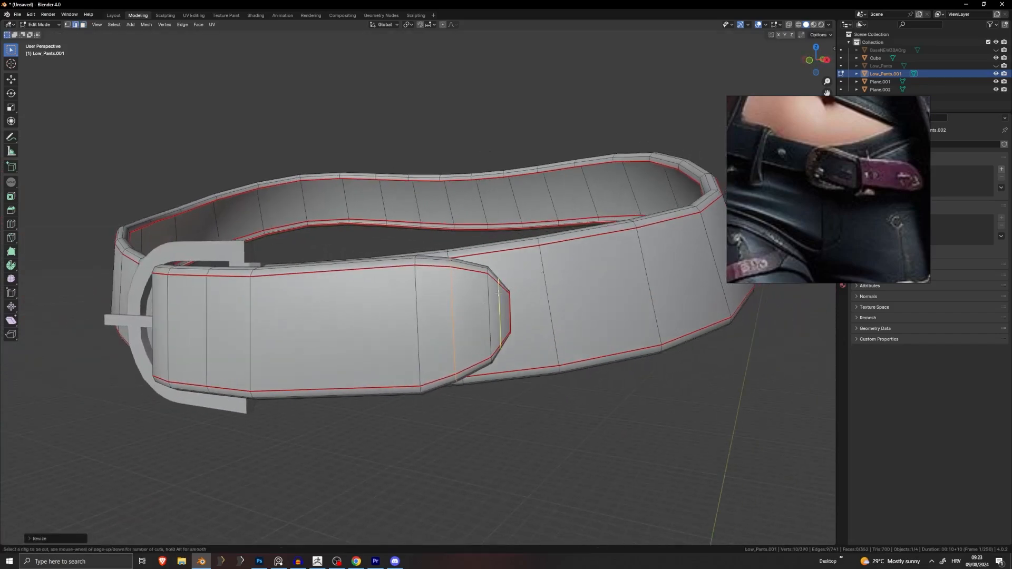
click(496, 305)
right_click(497, 304)
key(s)
click(581, 260)
Step: Add a third slightly enlarged loop cut across the tip and return to Object Mode
scroll(580, 260, down, 3)
middle_drag(581, 260, 466, 330)
key(ctrl+r)
click(454, 333)
right_click(454, 333)
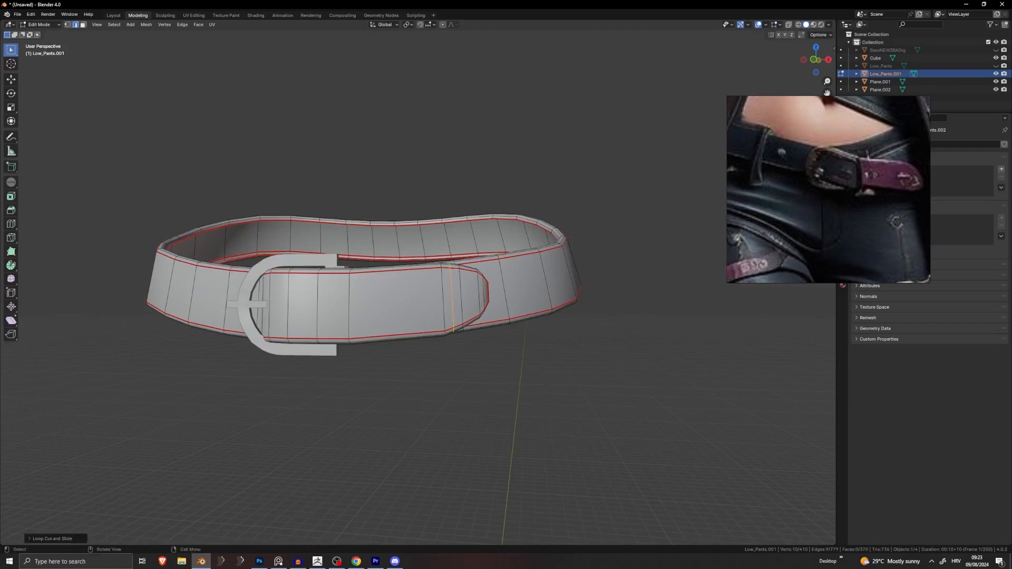
key(s)
click(453, 333)
key(Tab)
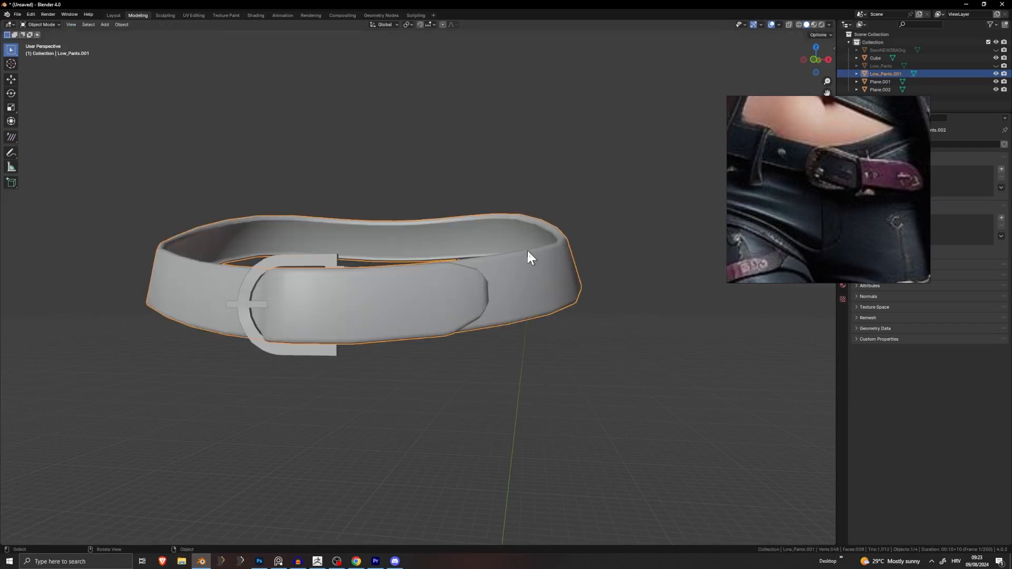
Step: In Edit Mode, select a vertical edge loop at the belt tip and scale it down slightly
key(Tab)
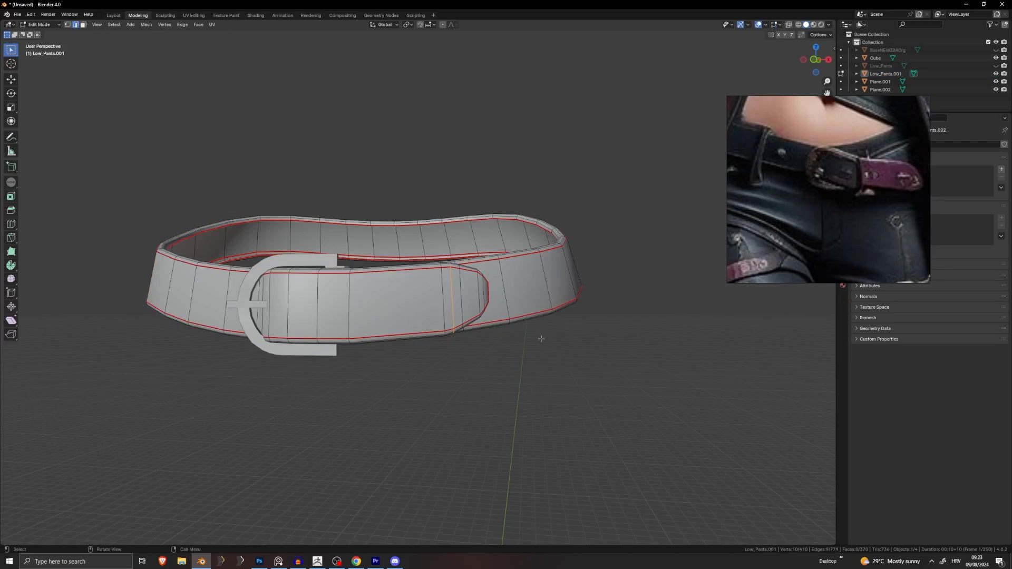
middle_drag(470, 359, 291, 398)
scroll(364, 387, up, 3)
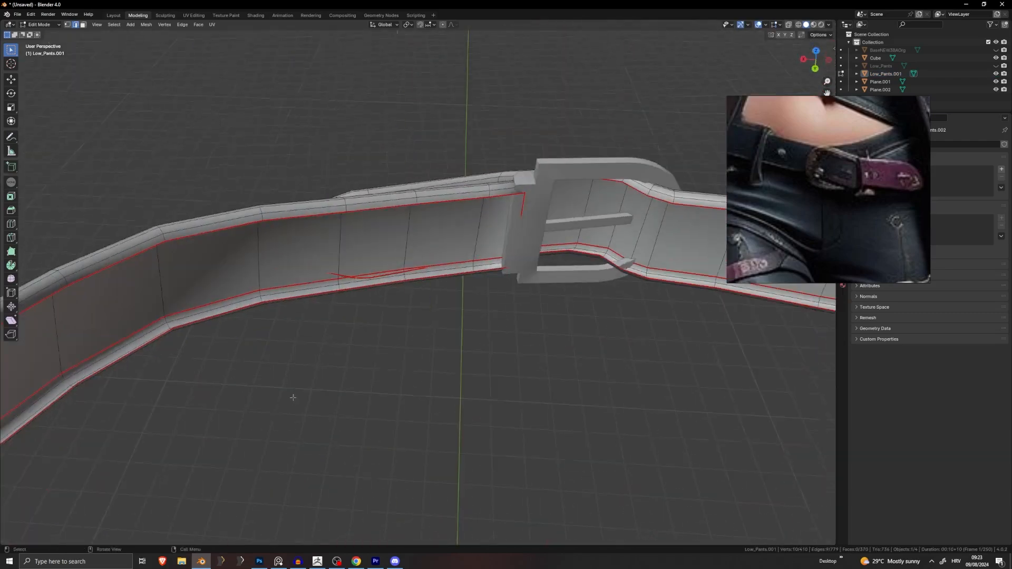
shift+middle_drag(417, 359, 339, 404)
middle_drag(377, 373, 518, 341)
scroll(518, 340, down, 3)
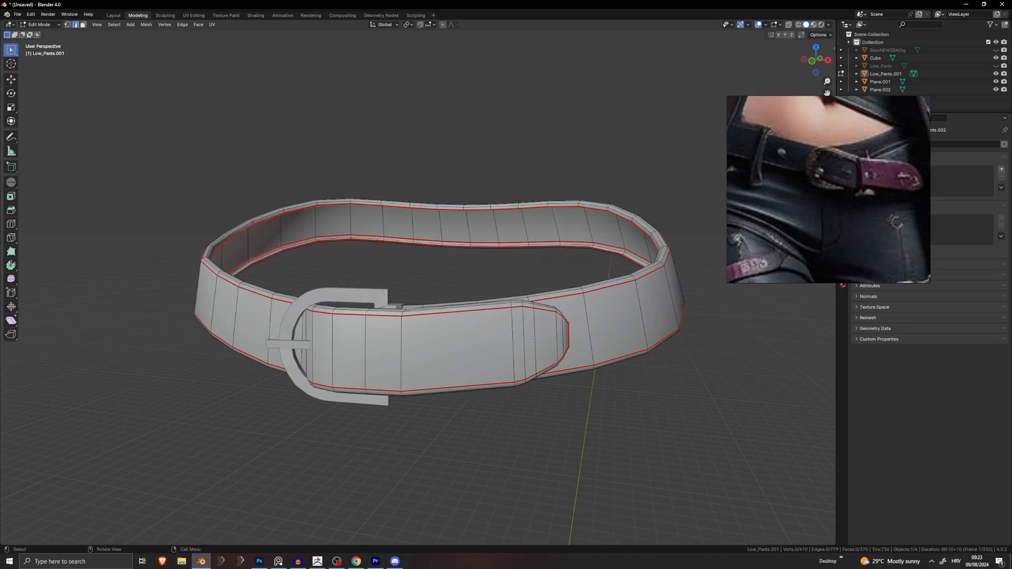
scroll(453, 312, up, 4)
shift+middle_drag(527, 312, 430, 277)
alt+click(407, 274)
mouse_move(498, 259)
middle_down()
mouse_move(490, 239)
mouse_move(539, 391)
mouse_move(450, 374)
mouse_move(614, 354)
mouse_move(479, 316)
mouse_move(475, 285)
mouse_move(486, 273)
middle_up()
key(s)
click(488, 239)
scroll(428, 297, down, 3)
Step: Check the tapered belt in Object Mode and add the lower outer edge loop to the selection
key(Tab)
key(Tab)
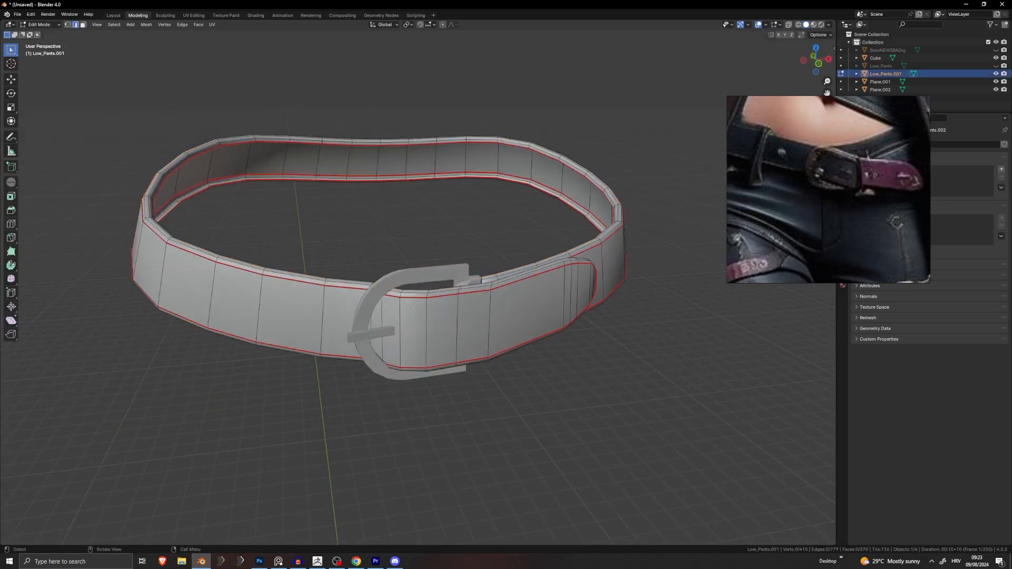
middle_drag(413, 311, 365, 305)
key(Tab)
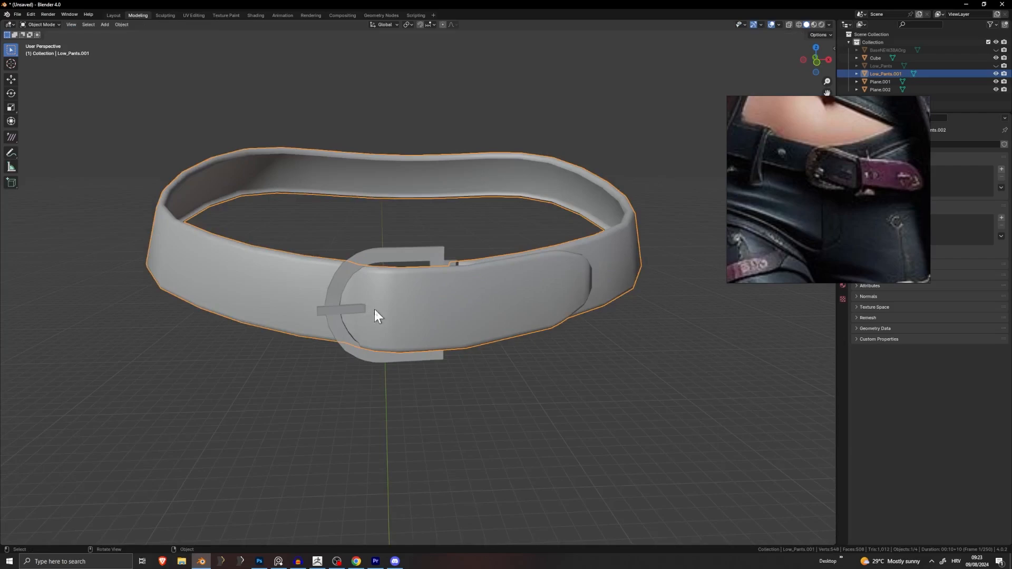
key(Tab)
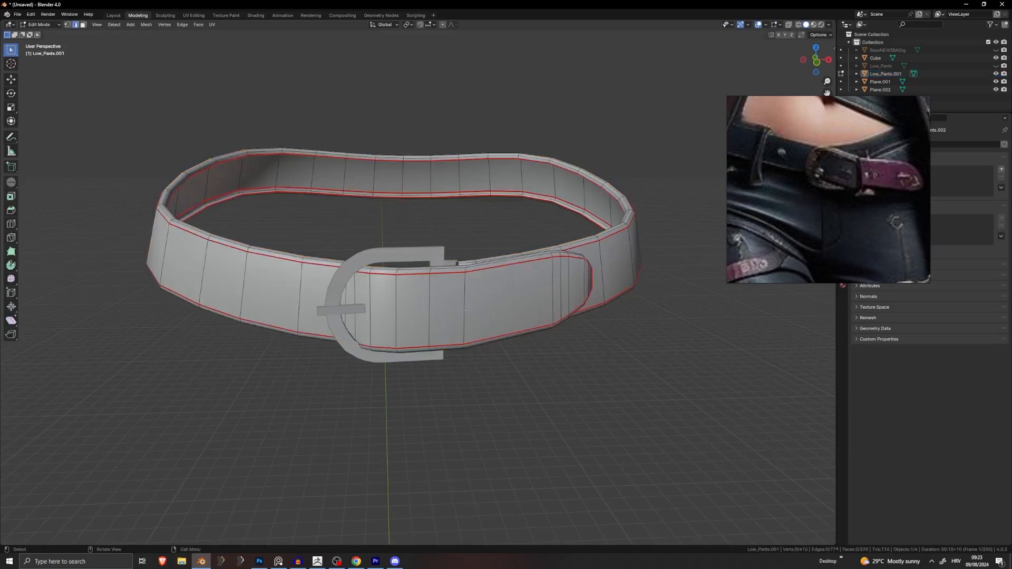
middle_drag(474, 298, 577, 268)
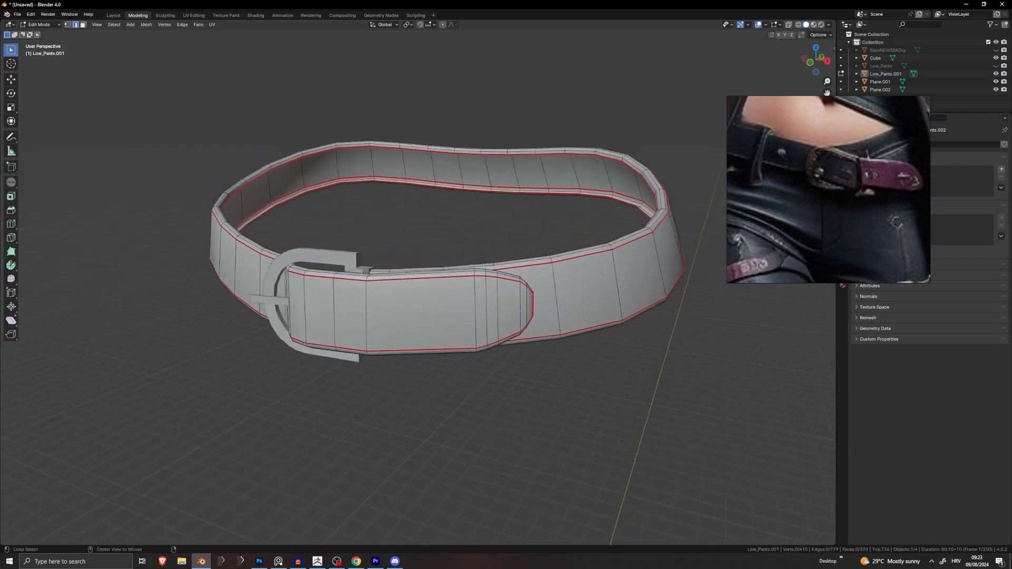
alt+shift+click(585, 329)
middle_drag(554, 305, 526, 300)
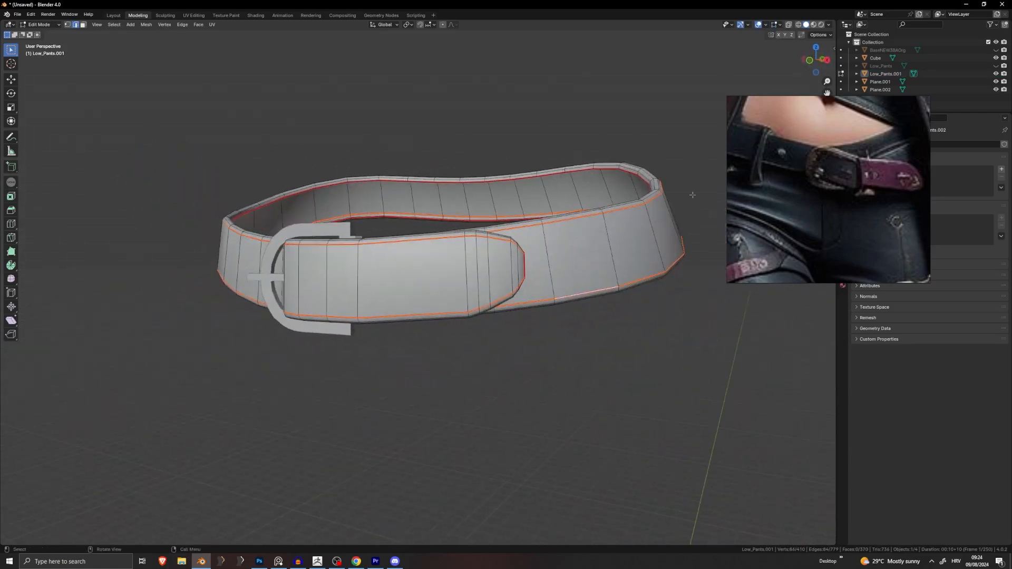
Step: Move the reference photo aside, show the belt's modifier settings, and bevel the selected edge loops
right_drag(773, 200, 674, 407)
click(843, 230)
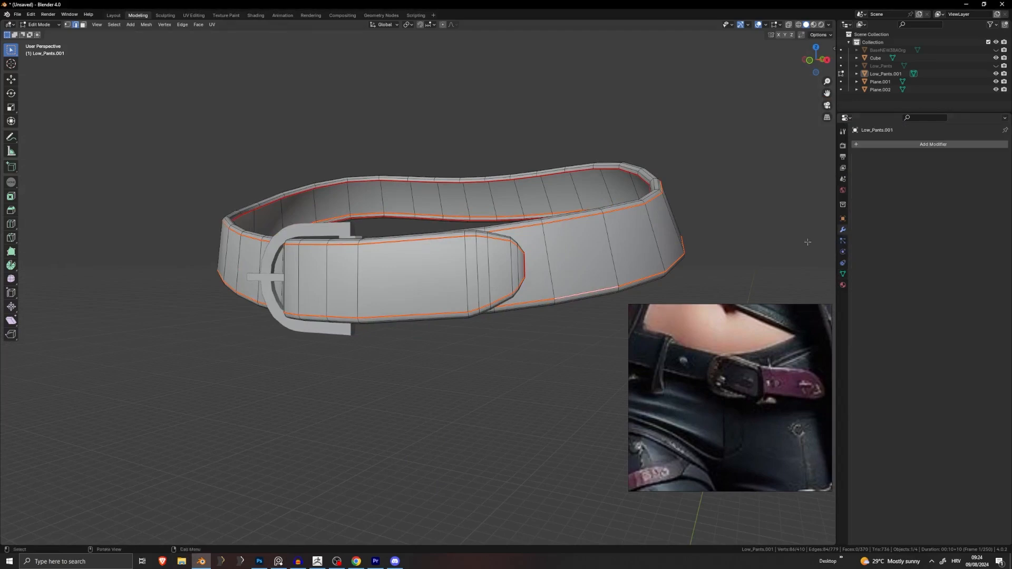
key(ctrl+b)
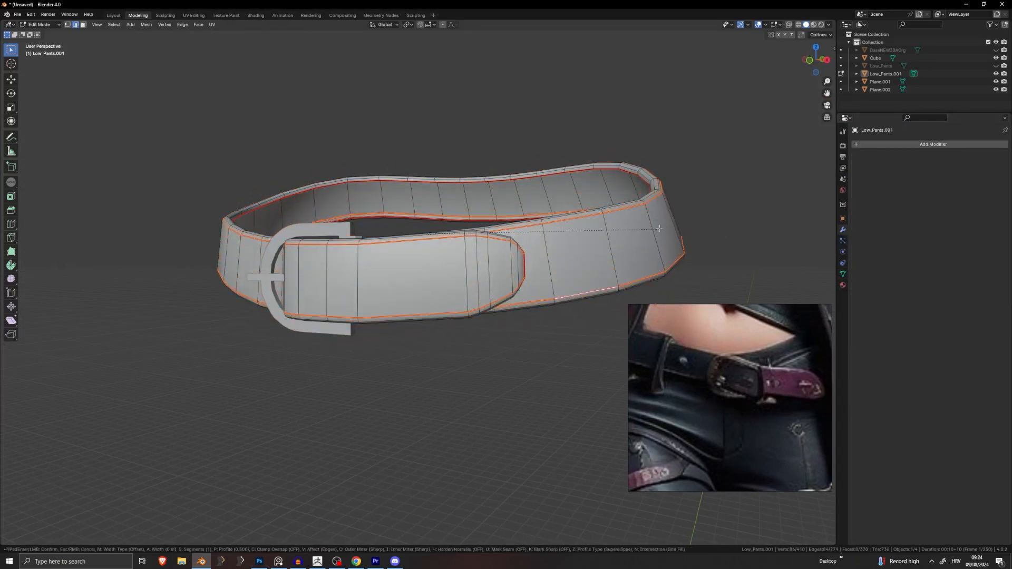
click(663, 225)
scroll(664, 226, up, 4)
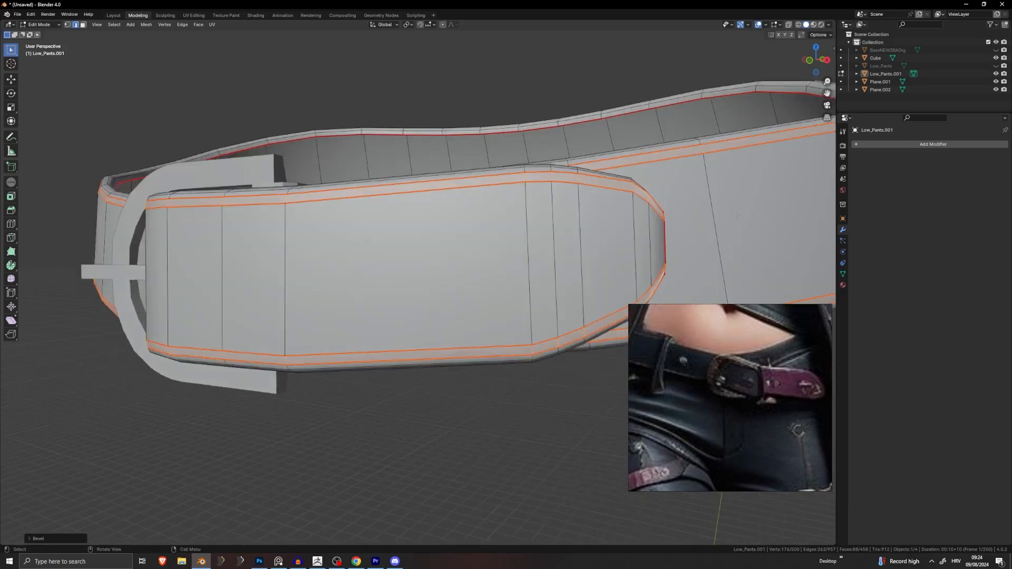
middle_drag(686, 224, 757, 220)
Step: Try scaling the bevel along Y and extruding it outward as a raised trim, then undo it
key(s)
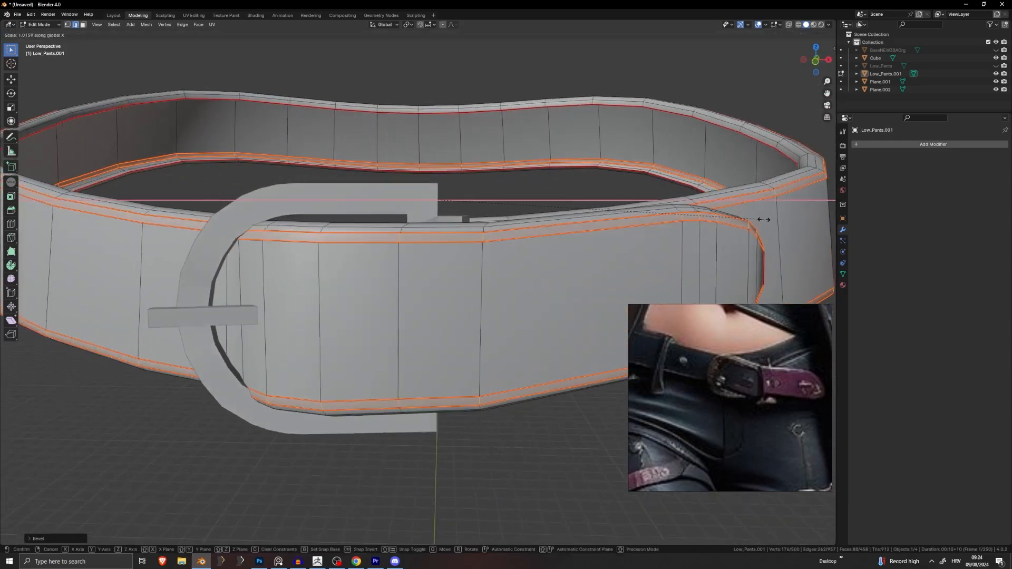
key(y)
key(Escape)
key(e)
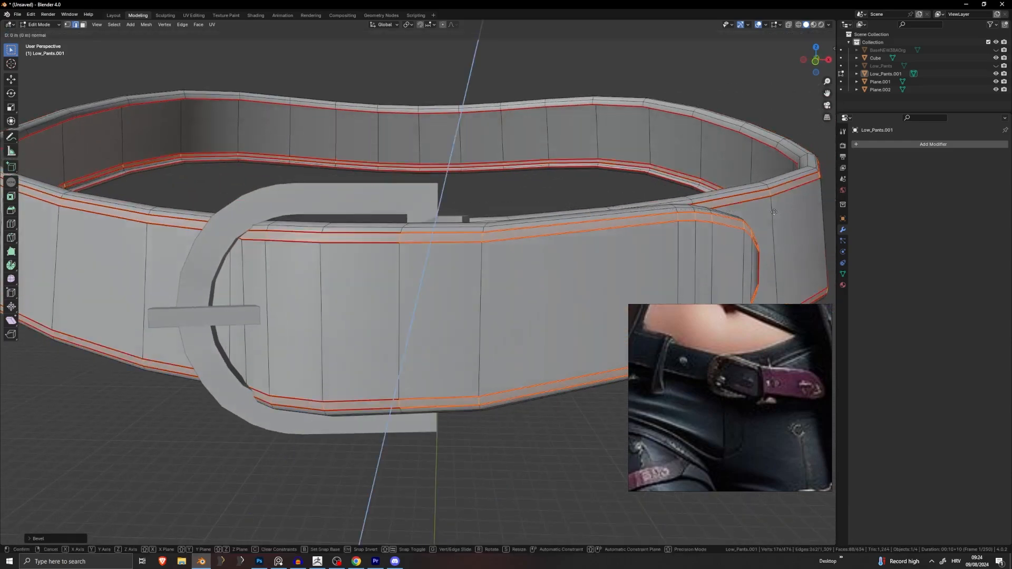
right_click(783, 214)
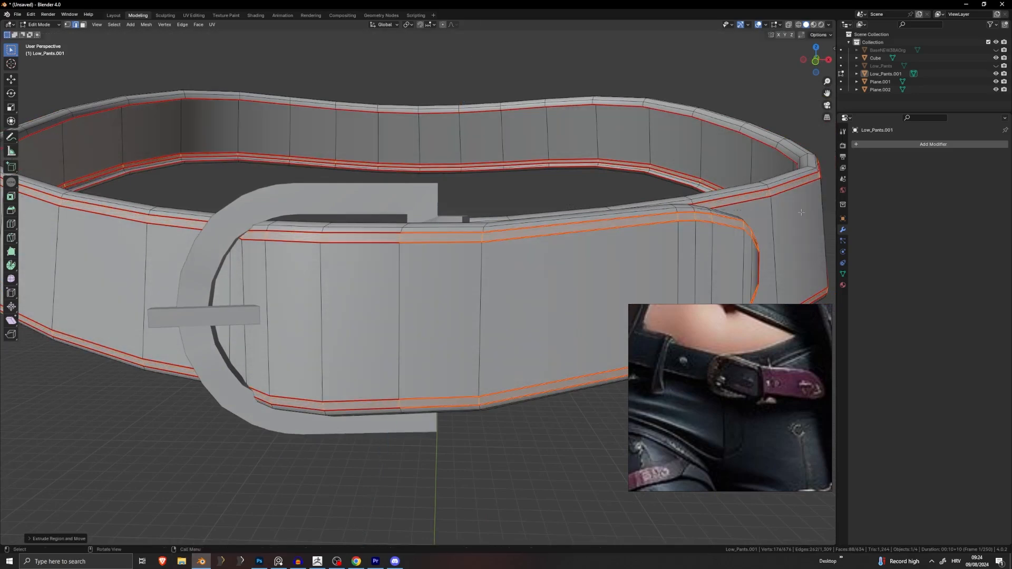
key(s)
click(785, 215)
scroll(661, 261, down, 5)
middle_drag(662, 261, 518, 284)
key(ctrl+z)
key(ctrl+z)
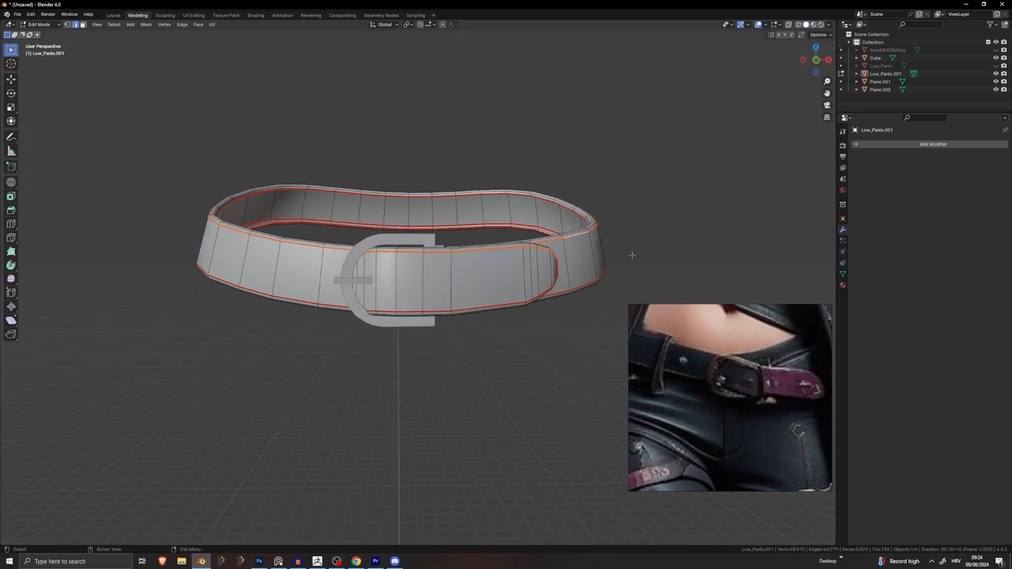
Step: Inspect the belt from front and side angles, toggling between Edit and Object Mode
key(Tab)
key(Tab)
scroll(504, 275, up, 2)
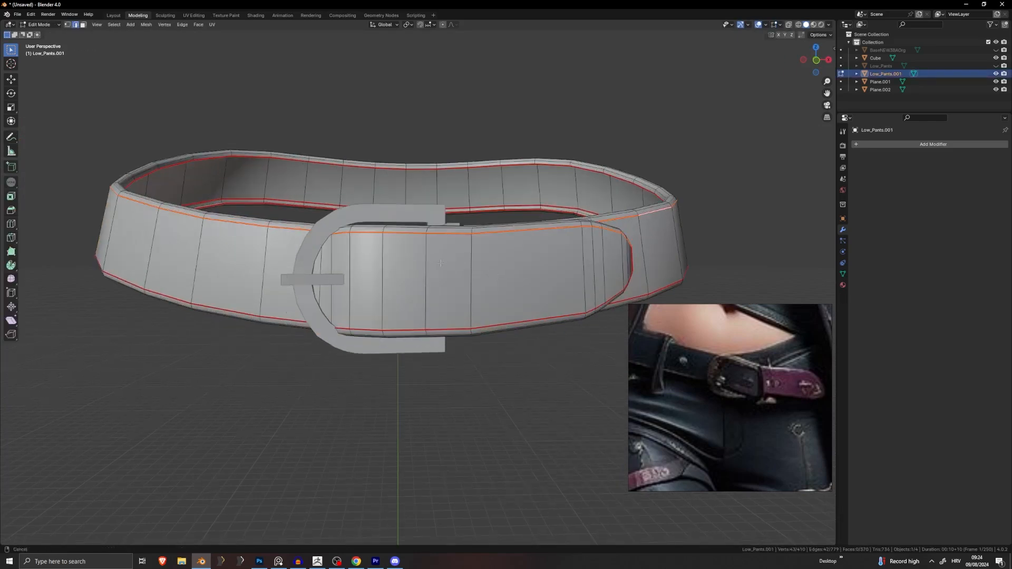
scroll(441, 263, down, 3)
key(Tab)
key(Tab)
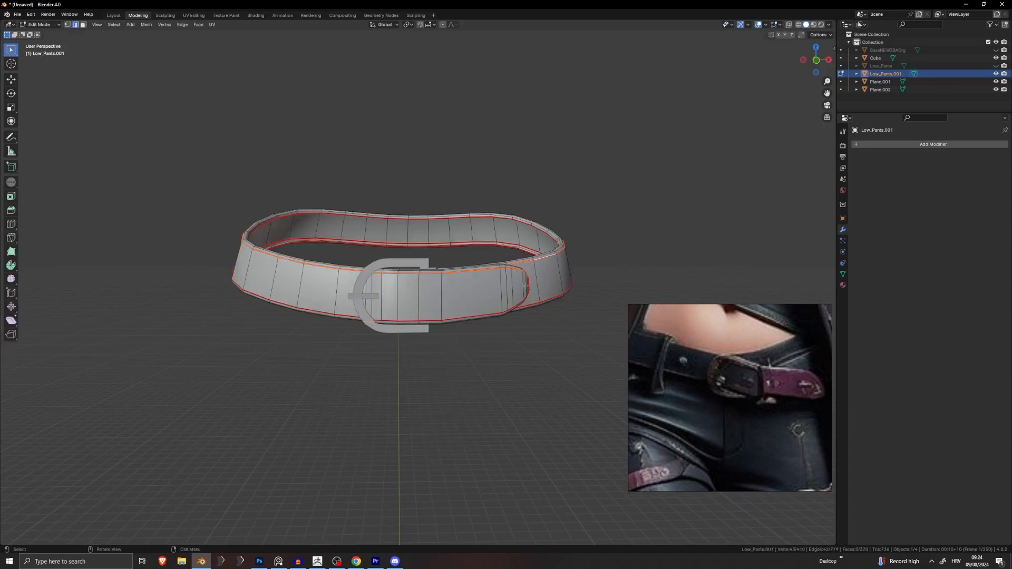
middle_drag(520, 290, 369, 296)
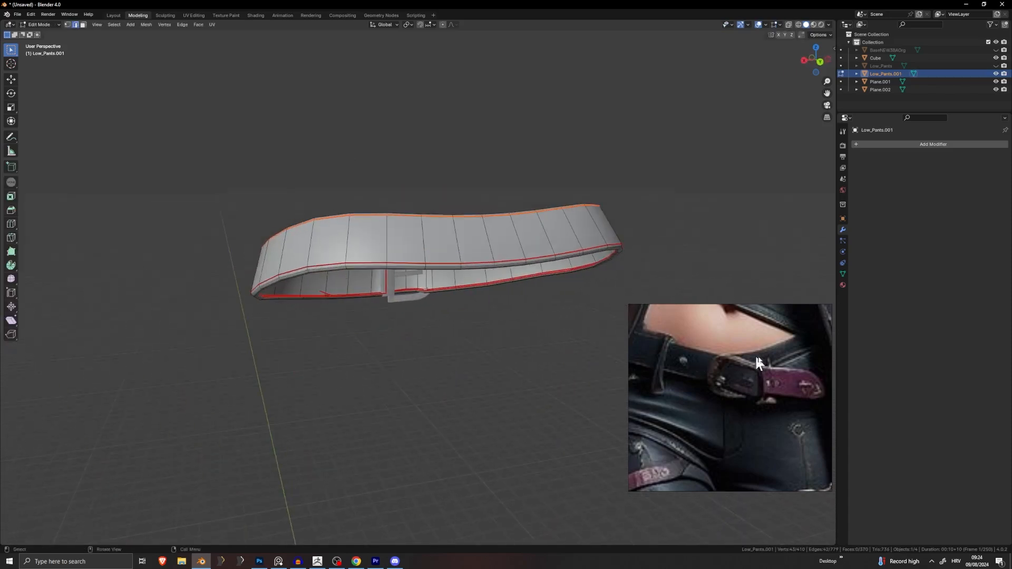
scroll(757, 357, up, 3)
middle_drag(671, 383, 732, 388)
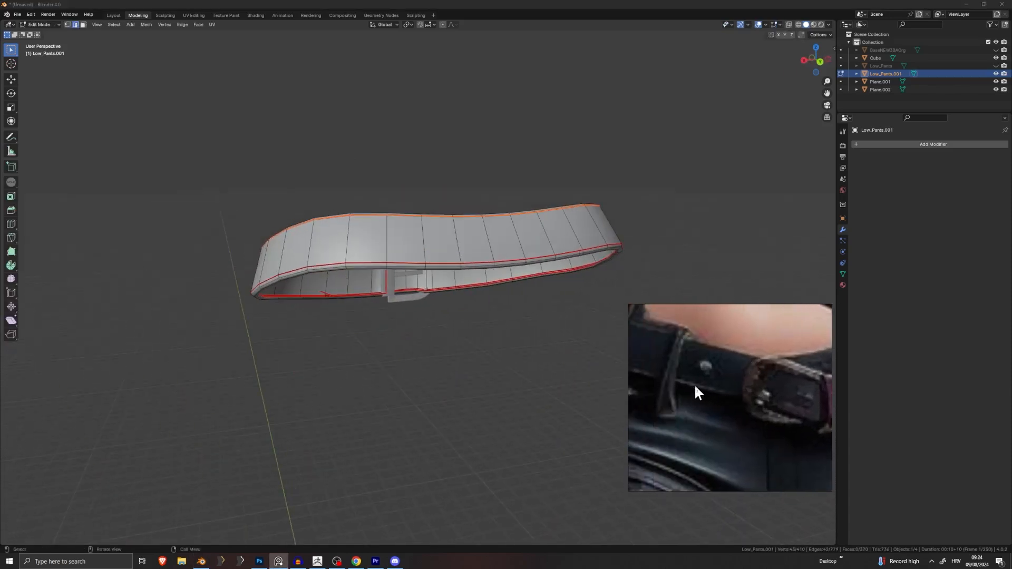
middle_drag(267, 223, 450, 235)
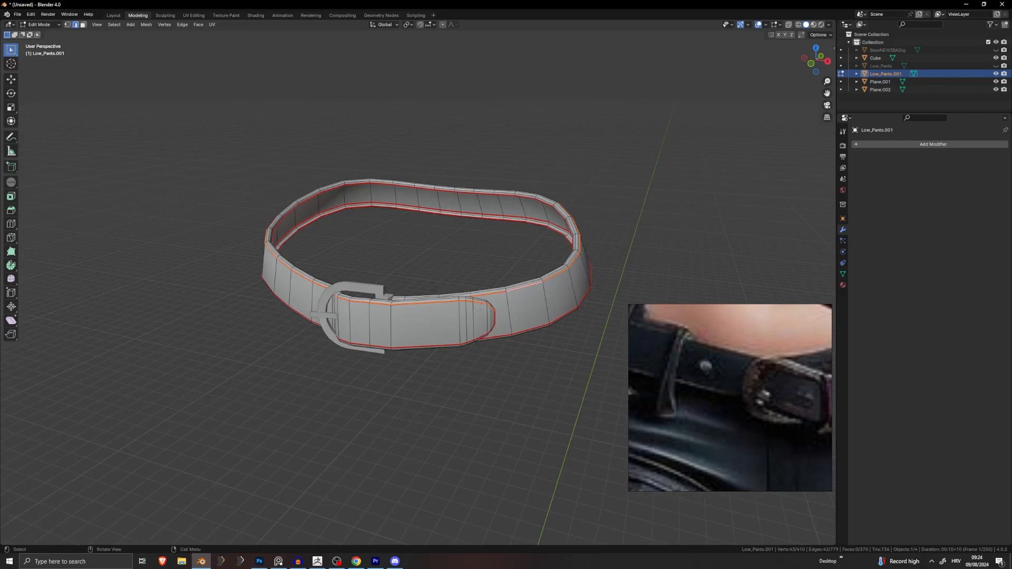
middle_drag(457, 316, 583, 267)
Step: Leave Edit Mode, deselect the belt, and unhide the body and pants with Alt+H
key(Tab)
click(653, 252)
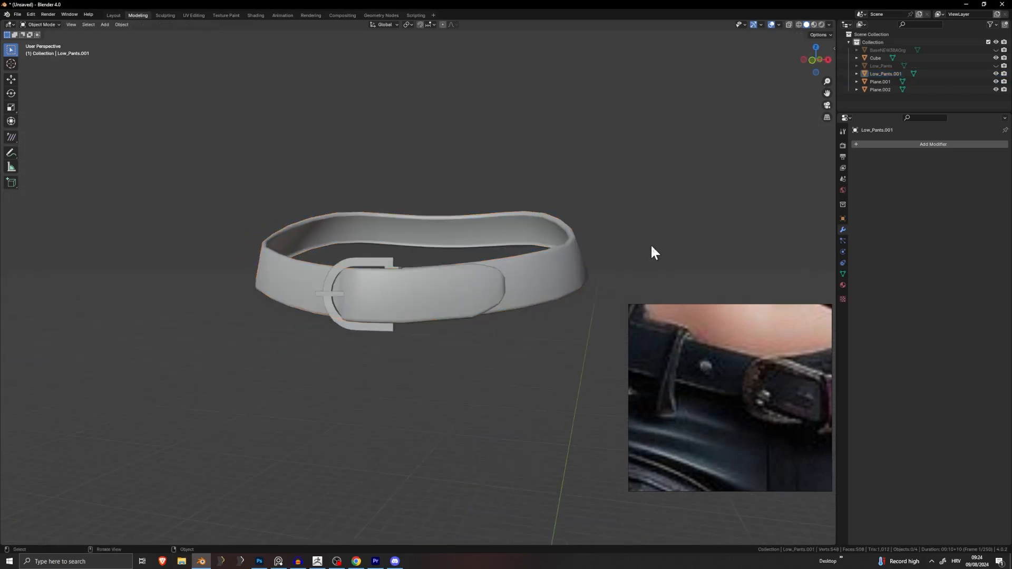
key(alt+h)
scroll(650, 244, down, 8)
middle_drag(584, 280, 544, 266)
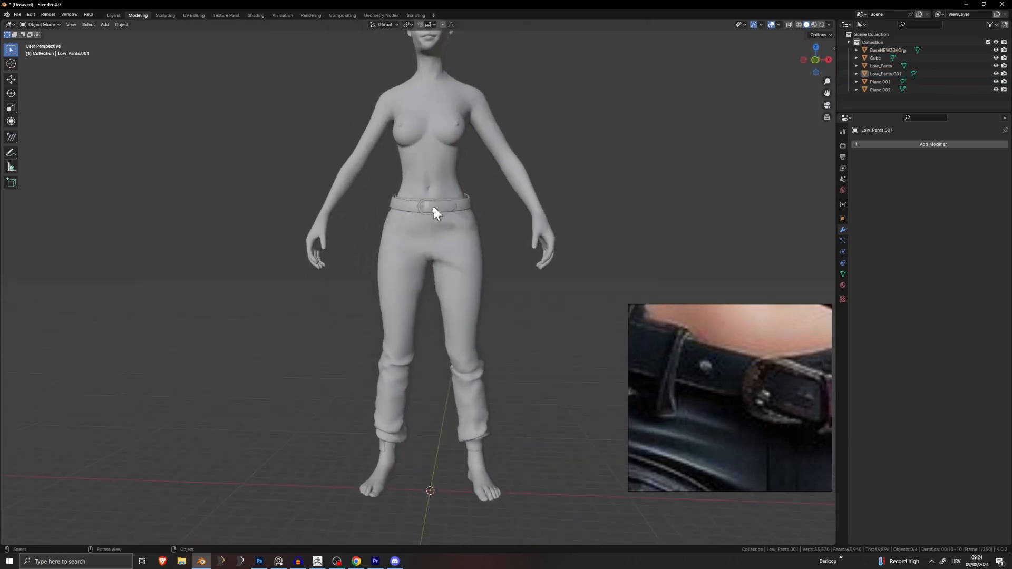
scroll(432, 206, up, 3)
shift+middle_drag(502, 208, 405, 290)
scroll(429, 314, up, 5)
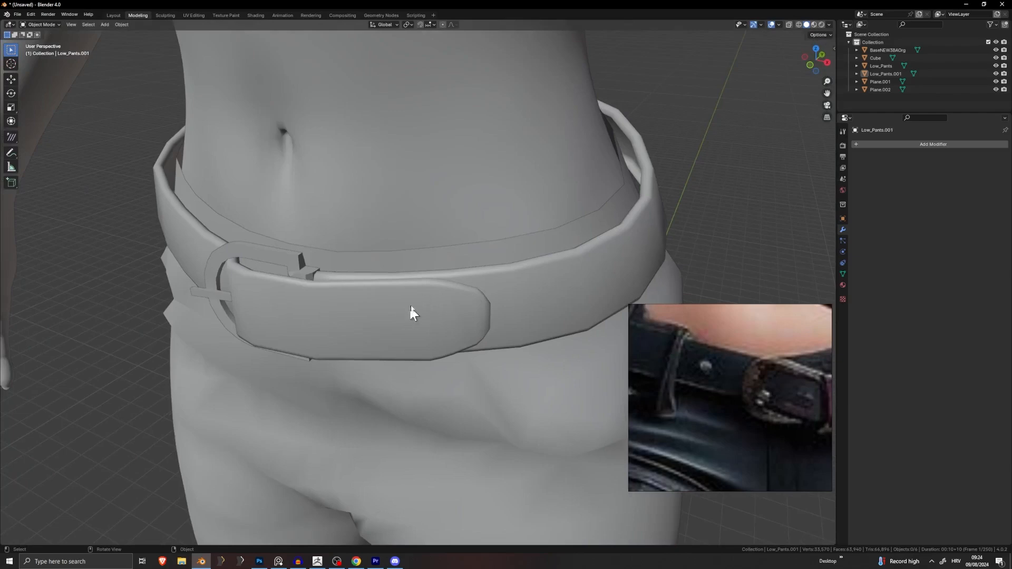
scroll(402, 347, down, 5)
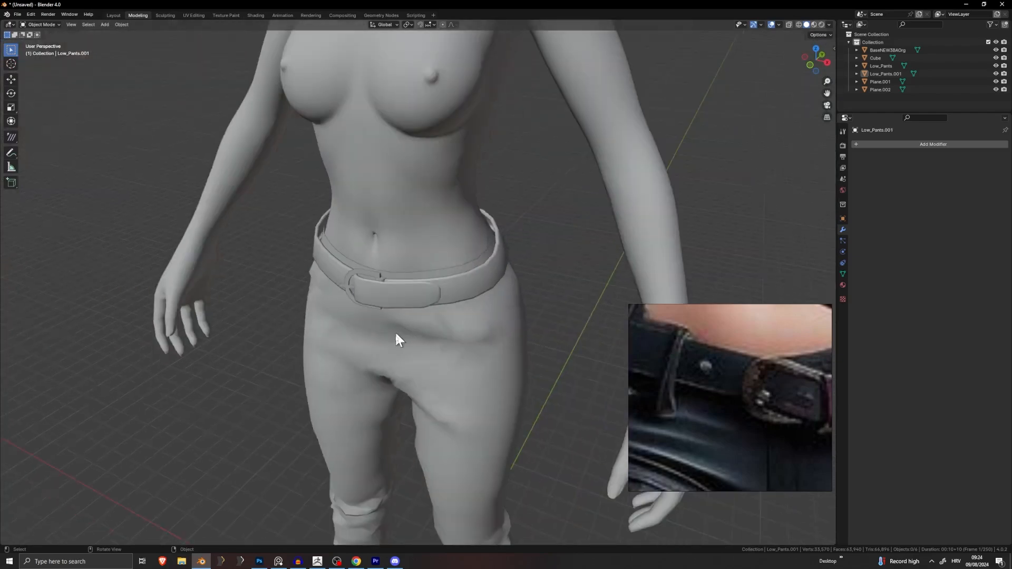
Step: Select the belt, enter Edit Mode, and pick a vertical edge loop across the strap
click(410, 298)
key(Tab)
scroll(412, 301, up, 4)
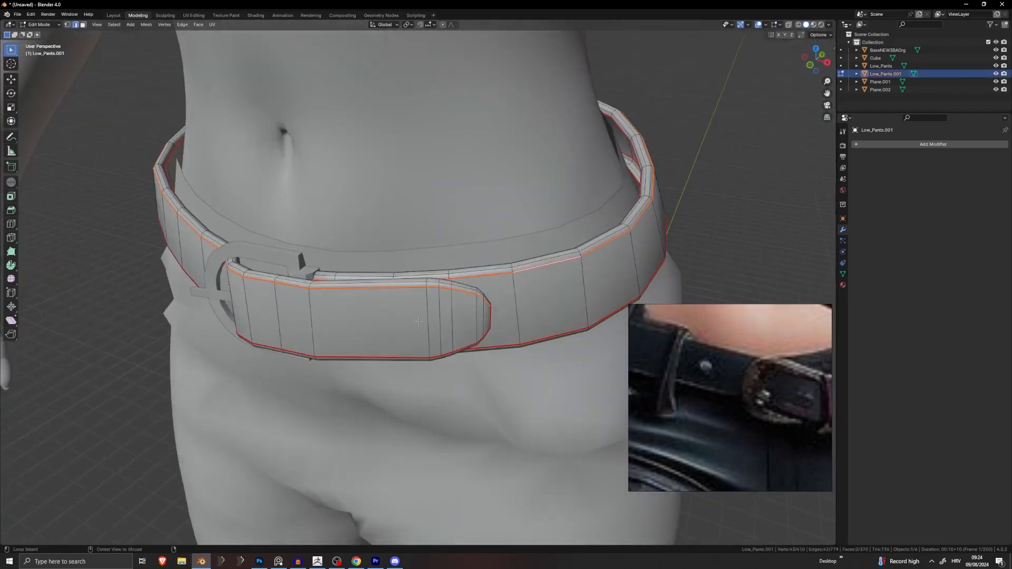
middle_drag(429, 328, 341, 285)
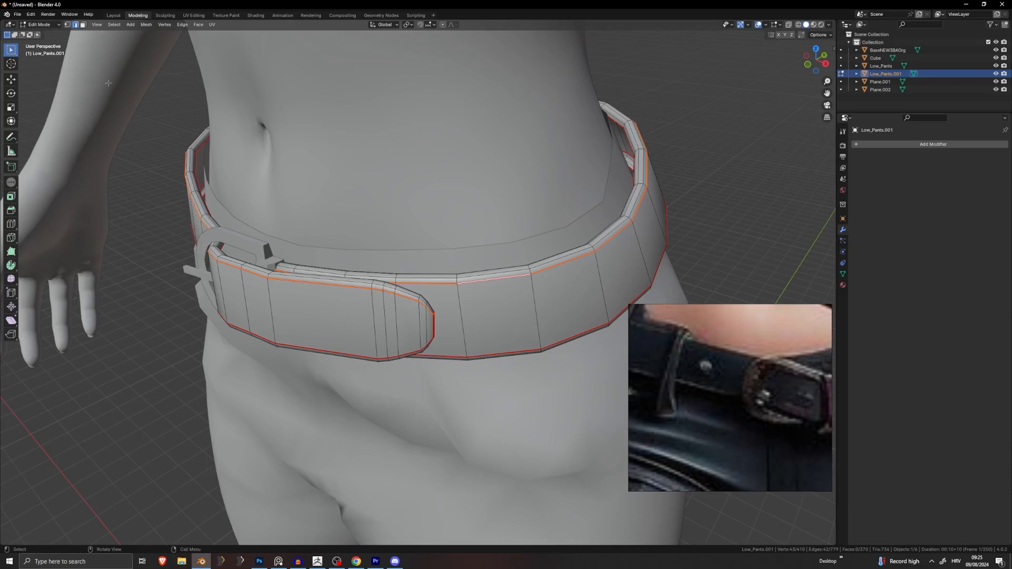
scroll(368, 298, down, 6)
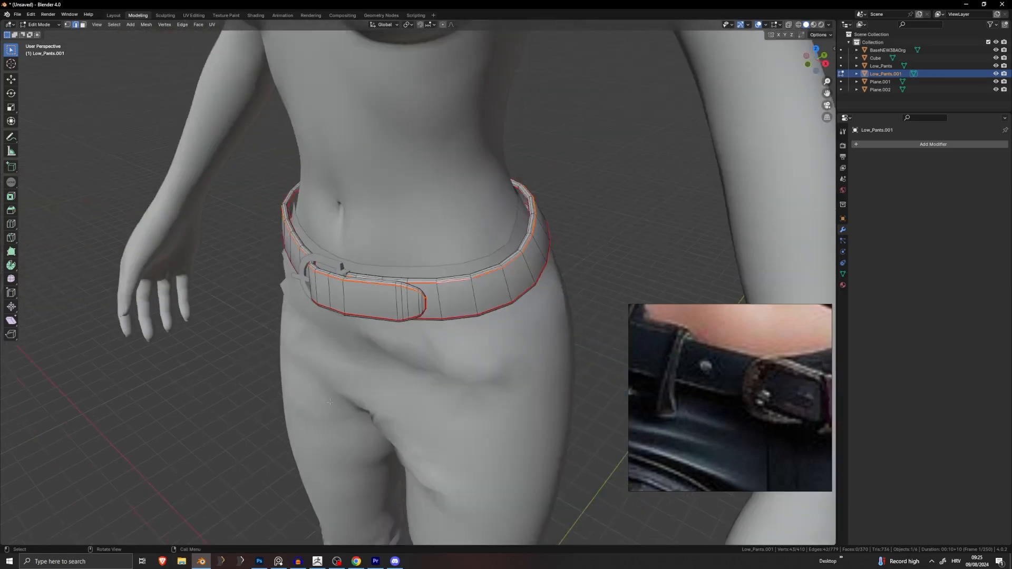
scroll(402, 301, up, 2)
scroll(402, 301, up, 6)
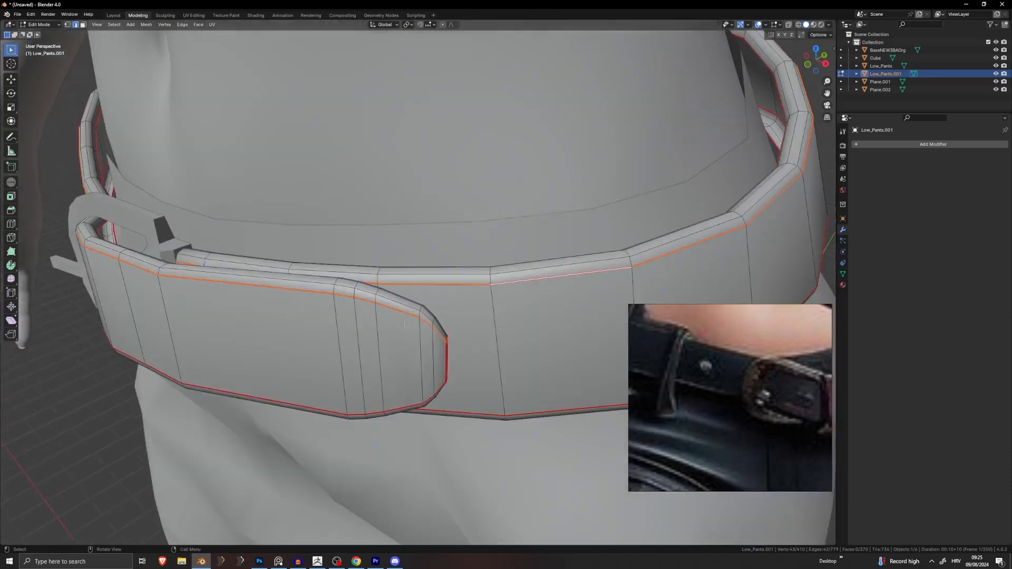
alt+click(346, 338)
middle_drag(345, 337, 303, 327)
shift+middle_drag(304, 327, 486, 271)
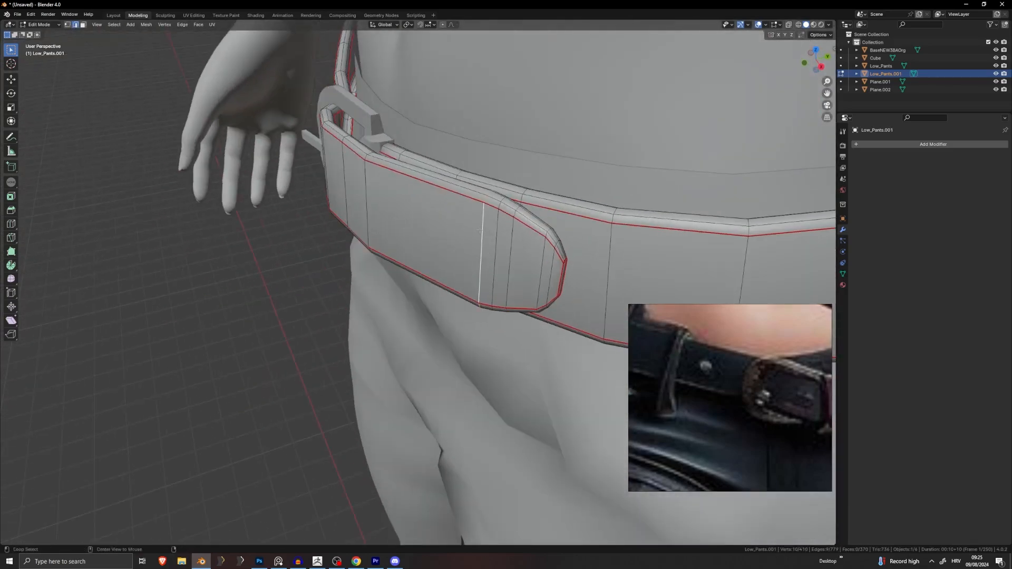
middle_drag(475, 248, 516, 197)
Step: Duplicate that loop in place, enlarge it, and move it onto the strap near the buckle
key(shift+d)
right_click(509, 228)
key(s)
click(530, 210)
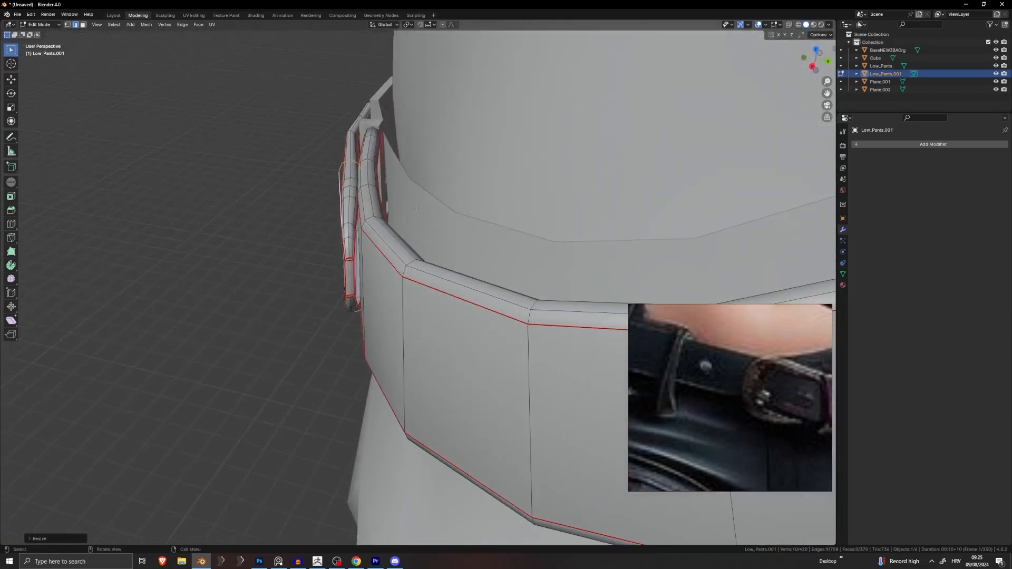
key(s)
key(y)
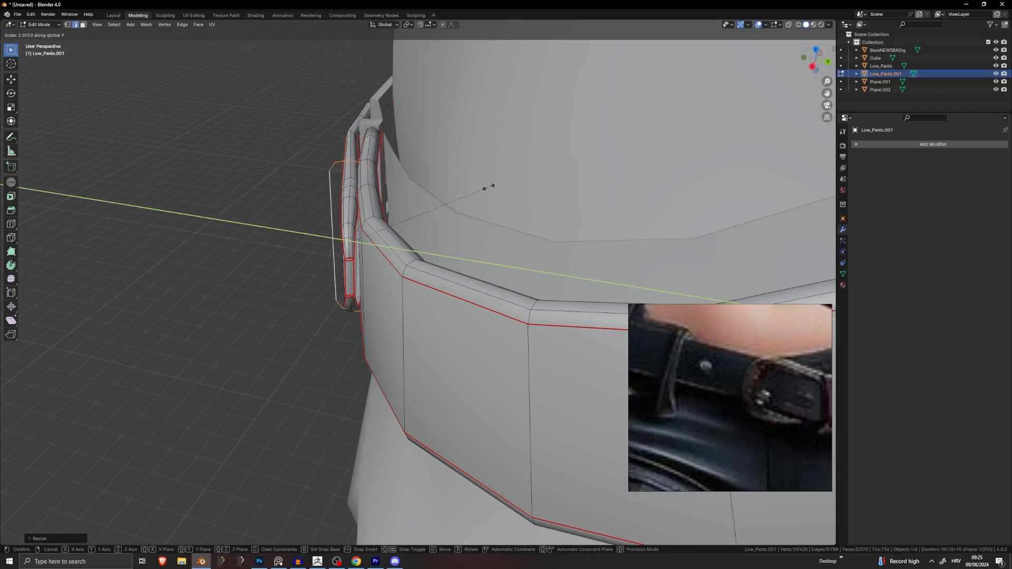
right_click(489, 188)
key(g)
click(500, 186)
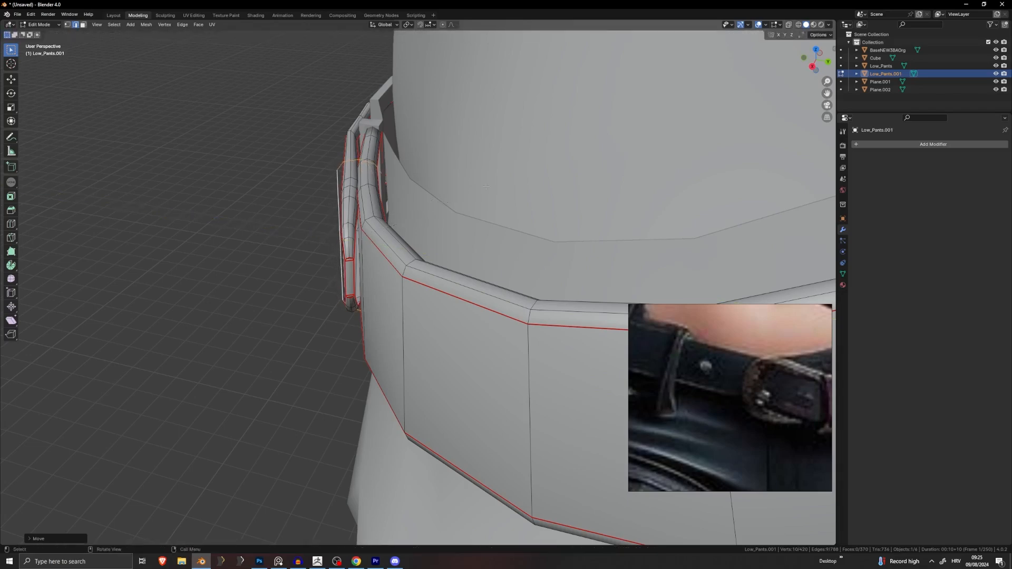
middle_drag(382, 185, 391, 153)
Step: Separate the copied loop into its own object and hide the pants and body
click(389, 156)
key(Tab)
click(404, 140)
click(471, 151)
key(h)
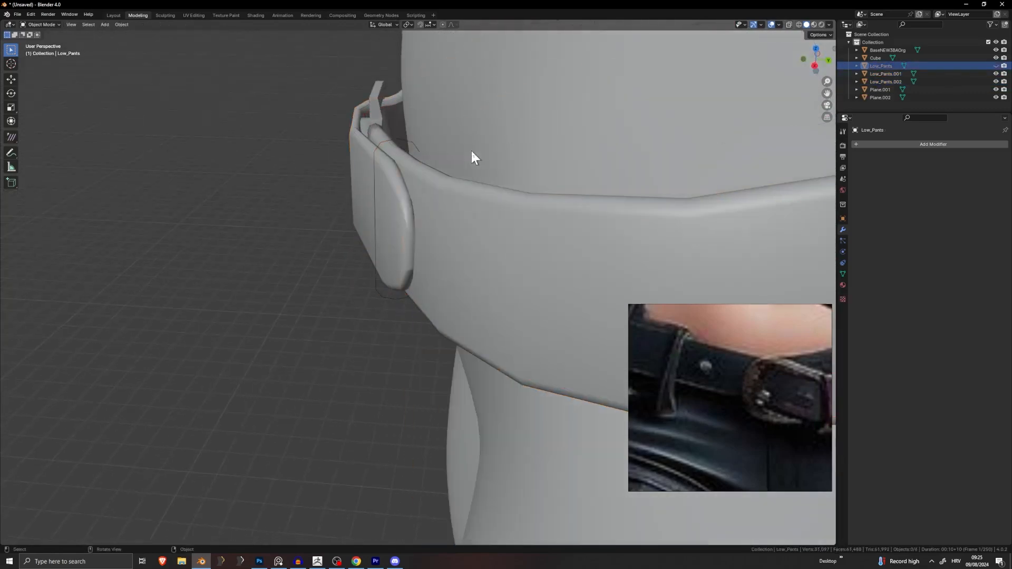
click(523, 148)
key(h)
middle_drag(524, 149, 390, 188)
Step: In Edit Mode, select the whole loop and rotate it around the Z axis
click(275, 186)
key(Tab)
scroll(420, 232, up, 5)
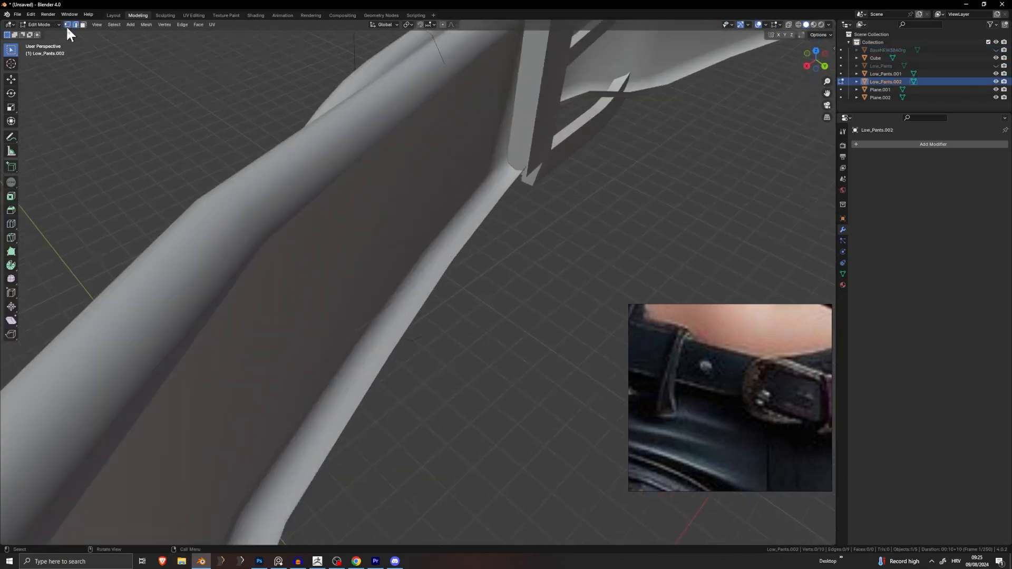
middle_drag(445, 66, 439, 158)
shift+middle_drag(390, 231, 475, 280)
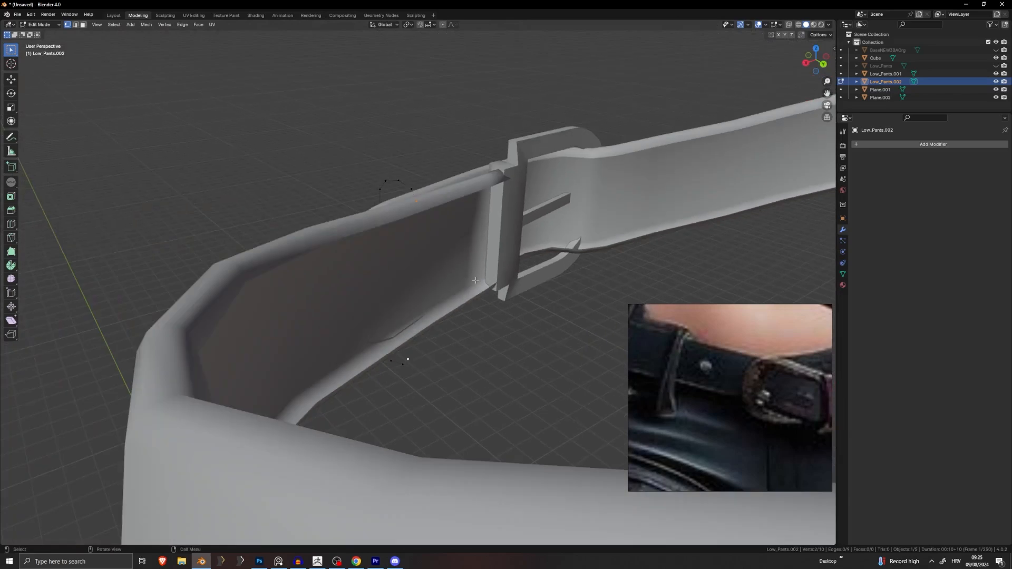
key(a)
middle_drag(513, 329, 672, 137)
key(r)
key(z)
click(667, 196)
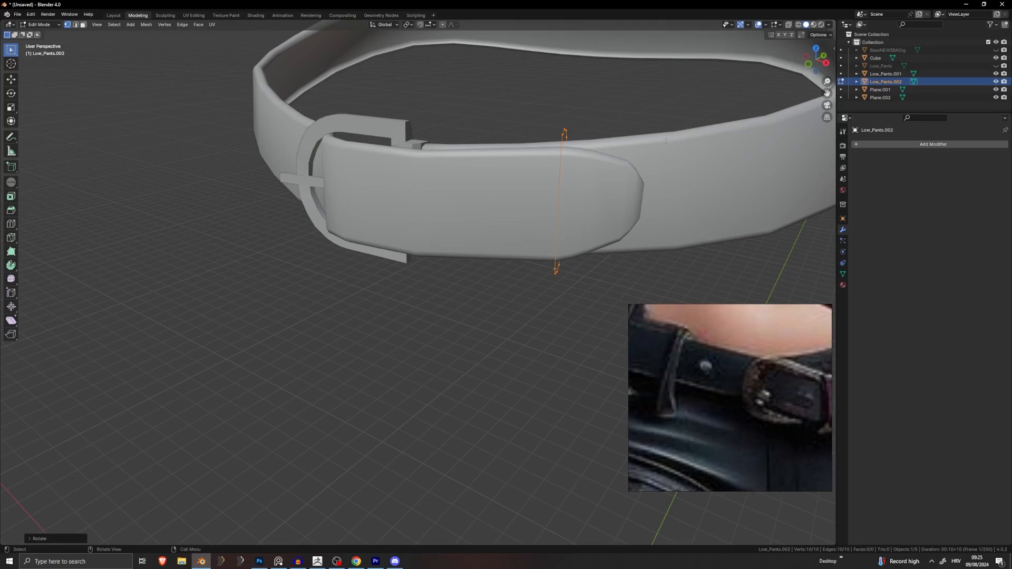
Step: Extrude the loop into a band and move the new edge into position
key(e)
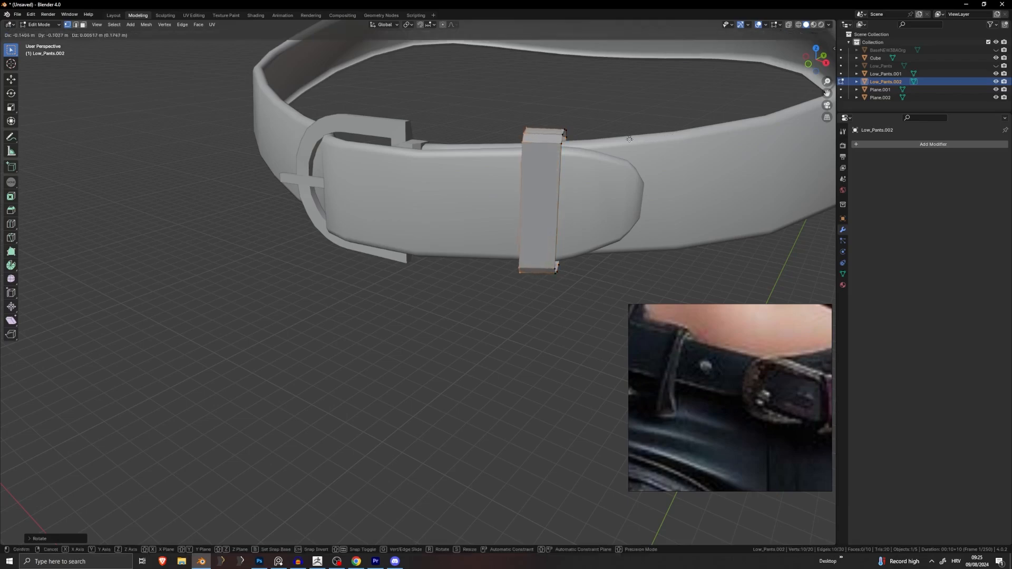
click(619, 140)
middle_drag(619, 141, 721, 113)
key(g)
click(547, 154)
key(g)
click(721, 104)
Step: Move the whole band along the belt to sit beside the buckle
key(a)
scroll(762, 352, down, 4)
middle_drag(761, 352, 735, 347)
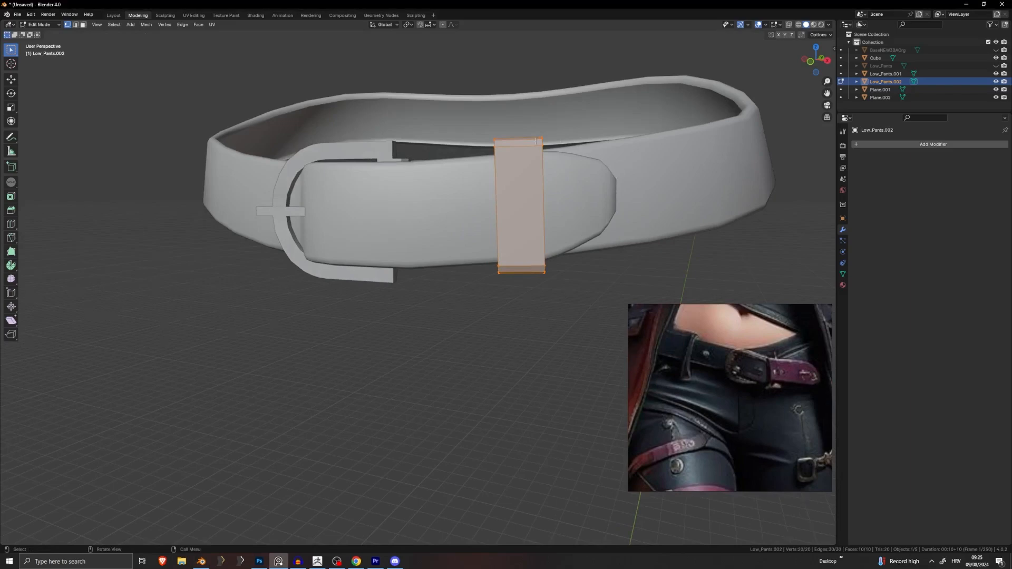
middle_drag(616, 176, 677, 209)
key(g)
click(498, 174)
key(g)
click(591, 149)
Step: Scale the band along Z for its height and along Y for its thickness
key(s)
key(z)
click(688, 158)
key(g)
click(737, 165)
key(s)
key(z)
click(731, 183)
key(s)
key(y)
click(692, 208)
Step: Reposition the band over the belt strap with two moves
scroll(598, 245, up, 4)
shift+middle_drag(507, 174, 599, 179)
key(g)
click(360, 167)
key(g)
click(399, 156)
Step: Tilt the band slightly, nudge it into place and return to Object Mode
scroll(519, 189, down, 2)
key(r)
click(544, 173)
scroll(544, 172, down, 4)
scroll(569, 215, up, 4)
key(g)
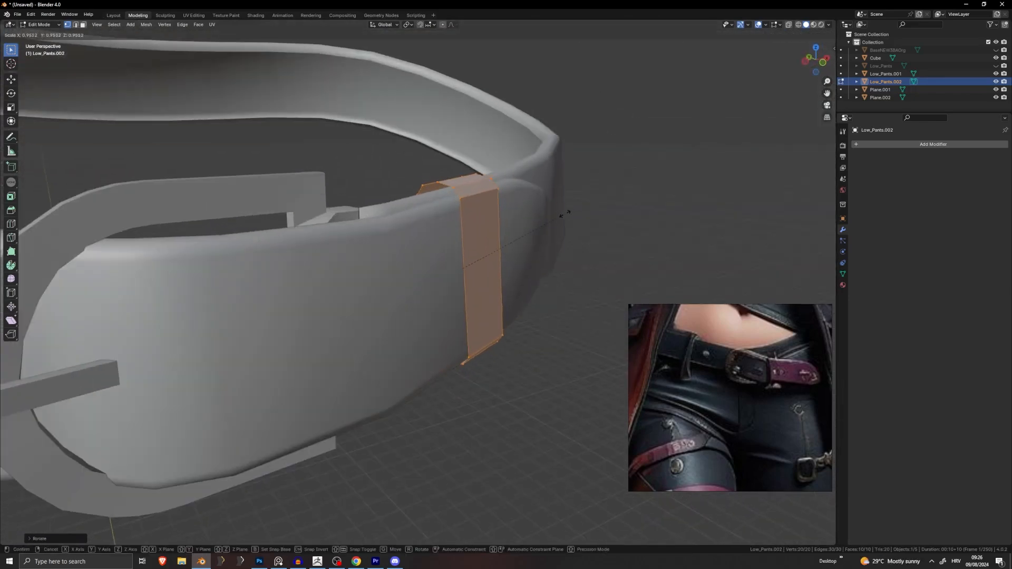
click(569, 213)
key(Tab)
click(568, 214)
Step: Reselect the band in Edit Mode and move its selected edge leftward
scroll(554, 217, down, 4)
middle_drag(528, 224, 448, 232)
scroll(449, 220, down, 4)
scroll(436, 264, up, 3)
click(428, 274)
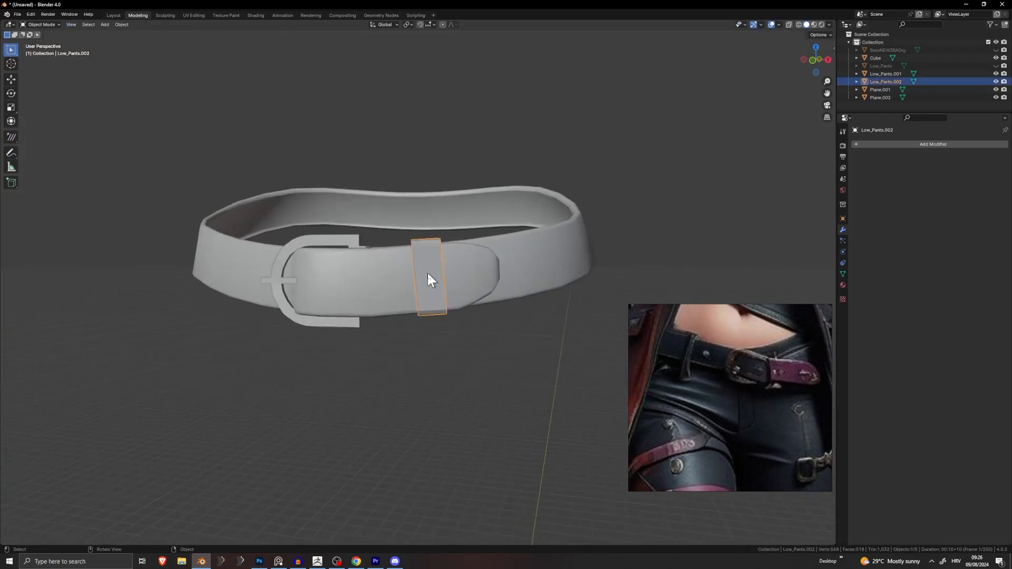
key(Tab)
scroll(489, 247, up, 2)
middle_drag(487, 266, 515, 322)
key(g)
click(475, 277)
key(g)
click(511, 321)
Step: Rotate and move the edge, then rotate the whole band to wrap the strap
middle_drag(544, 290, 589, 198)
key(r)
click(563, 314)
key(g)
click(569, 200)
key(a)
key(r)
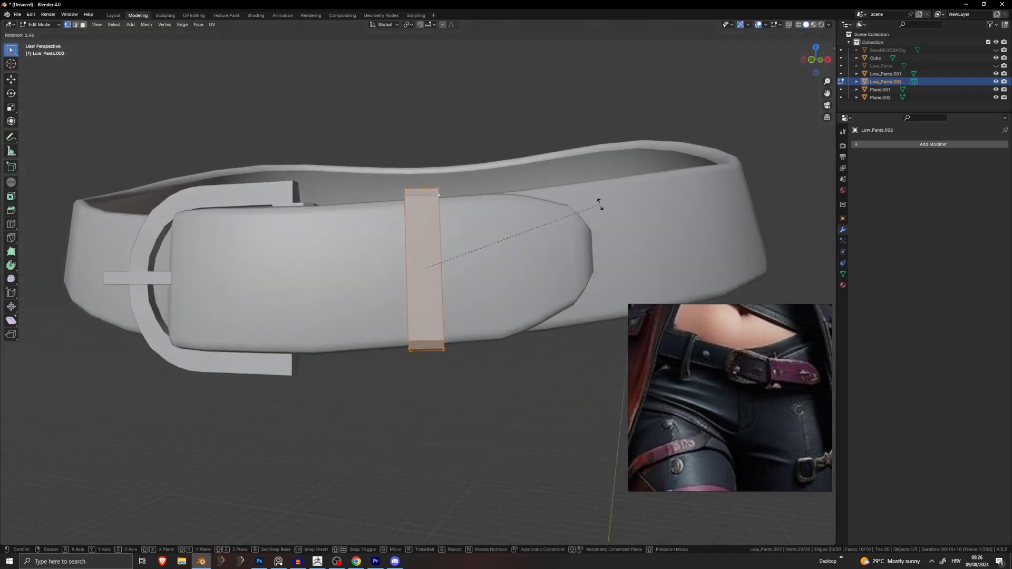
click(600, 204)
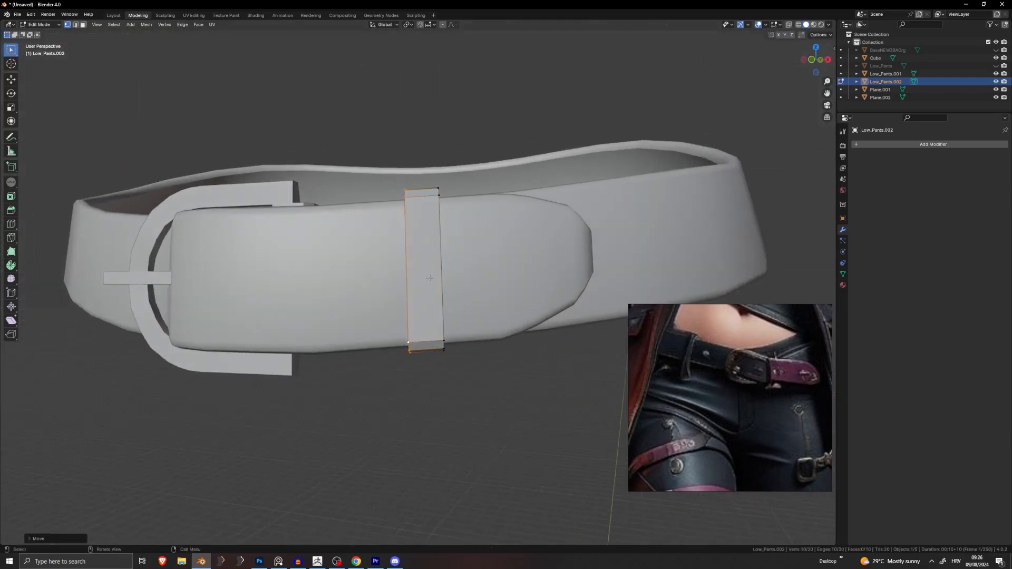
key(Tab)
Step: Back in Edit Mode, add the band's second edge loop to the selection
scroll(426, 293, down, 3)
middle_drag(425, 290, 494, 372)
click(494, 371)
scroll(413, 399, down, 5)
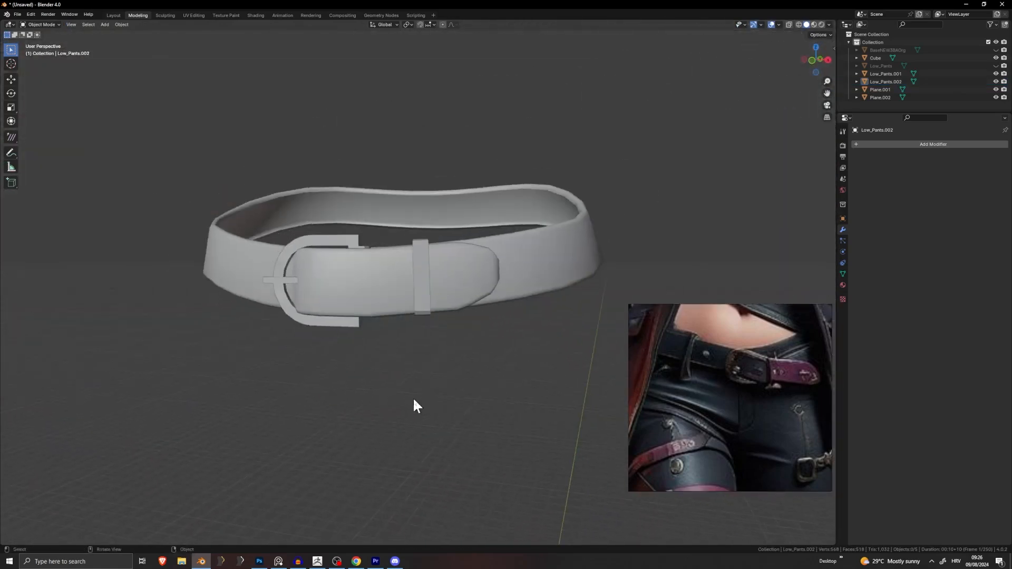
middle_drag(413, 400, 478, 400)
key(Tab)
scroll(453, 247, up, 6)
middle_drag(453, 247, 354, 257)
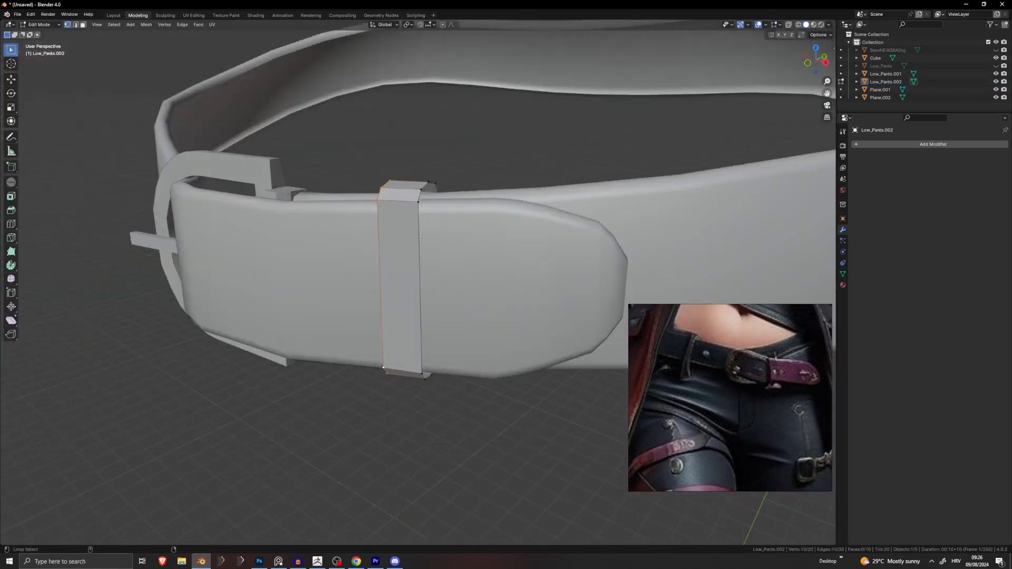
alt+shift+click(420, 235)
Step: Shrink the selected edge loop slightly and delete the extra vertices, leaving 20
middle_drag(422, 234, 372, 261)
middle_drag(486, 224, 506, 188)
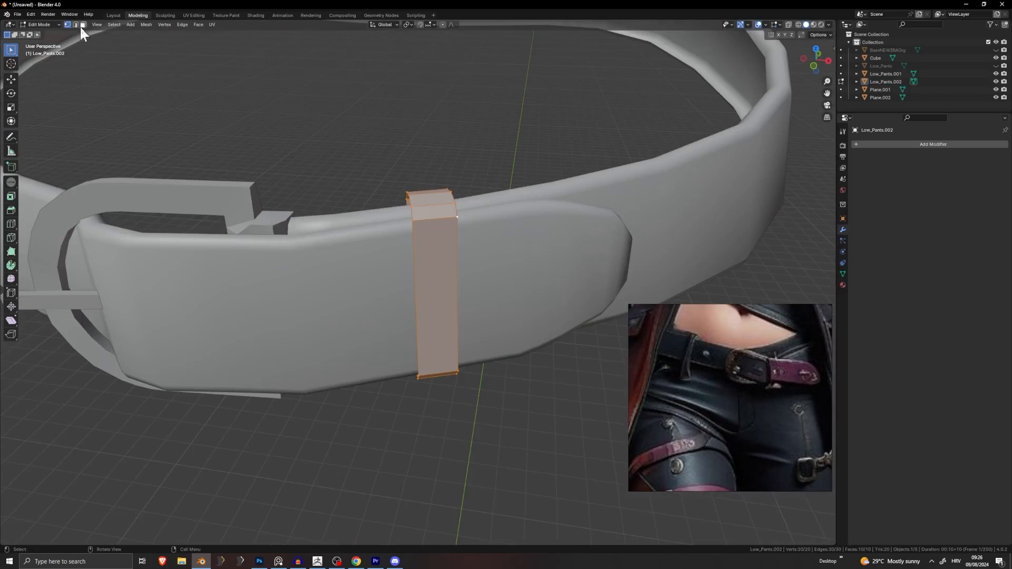
middle_drag(424, 211, 409, 218)
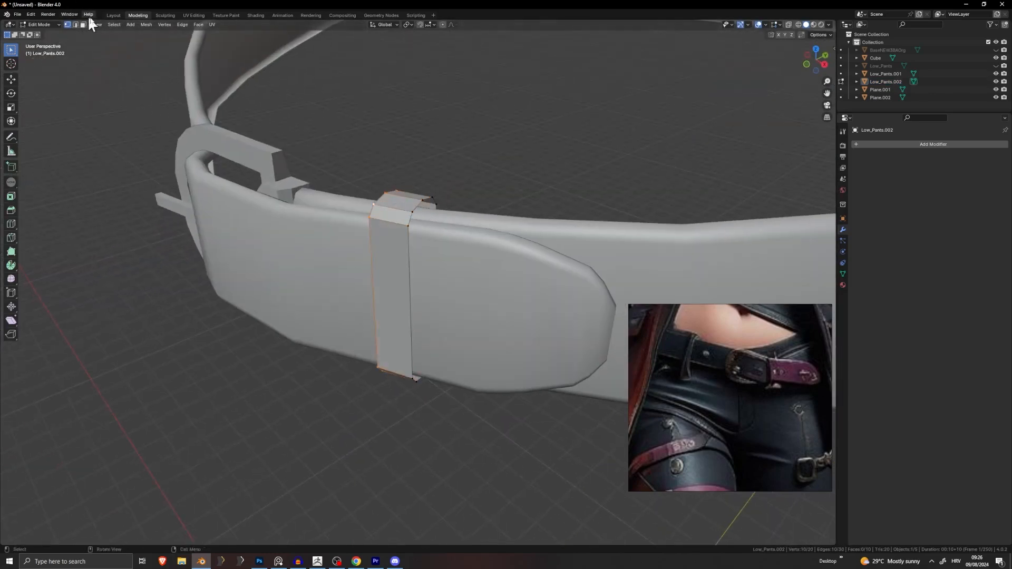
middle_drag(423, 220, 466, 185)
key(s)
click(562, 172)
key(x)
click(529, 164)
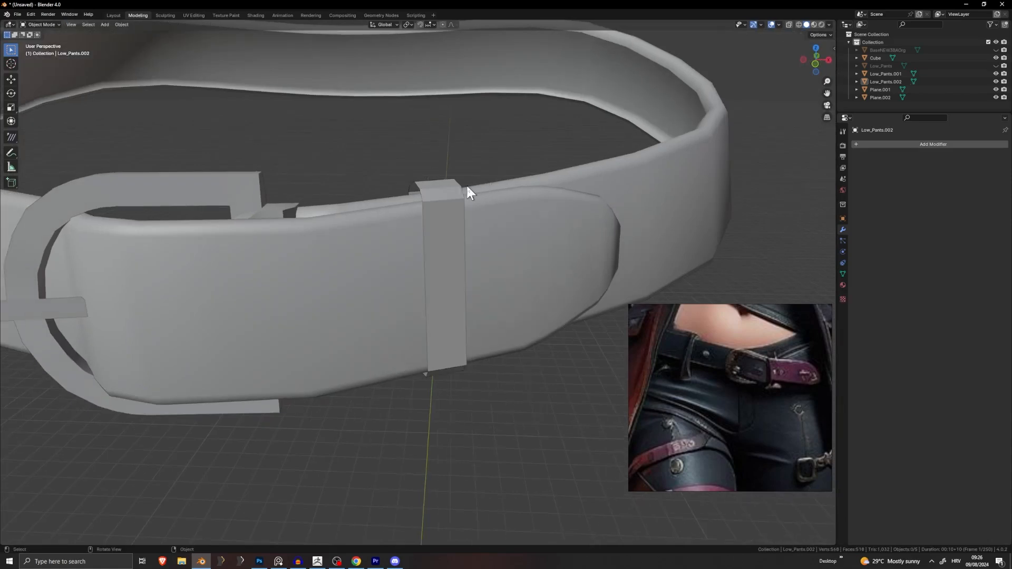
Step: In Object Mode, apply auto smooth and then Shade Smooth to the band
key(Tab)
right_click(454, 194)
click(451, 198)
middle_drag(451, 198, 511, 197)
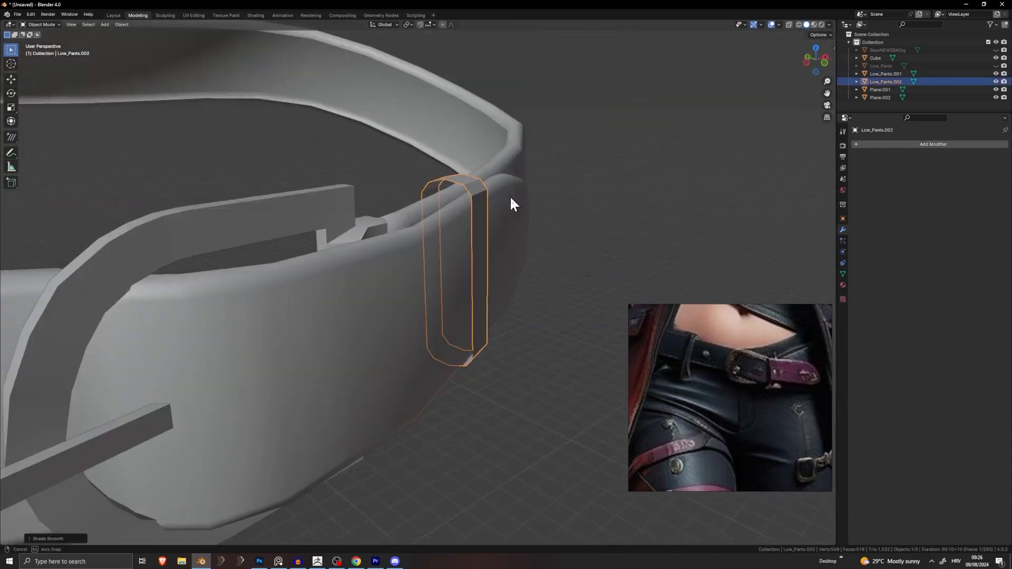
right_click(480, 189)
click(475, 180)
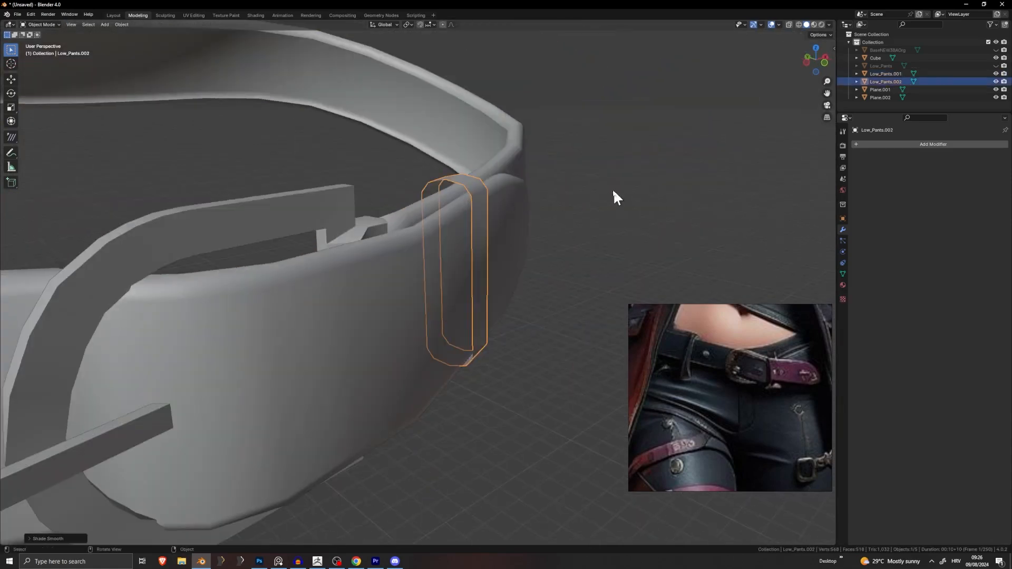
middle_drag(612, 189, 365, 227)
click(481, 186)
Step: Select the belt loop Low_Pants.002 and add a Solidify modifier to it
scroll(477, 182, down, 1)
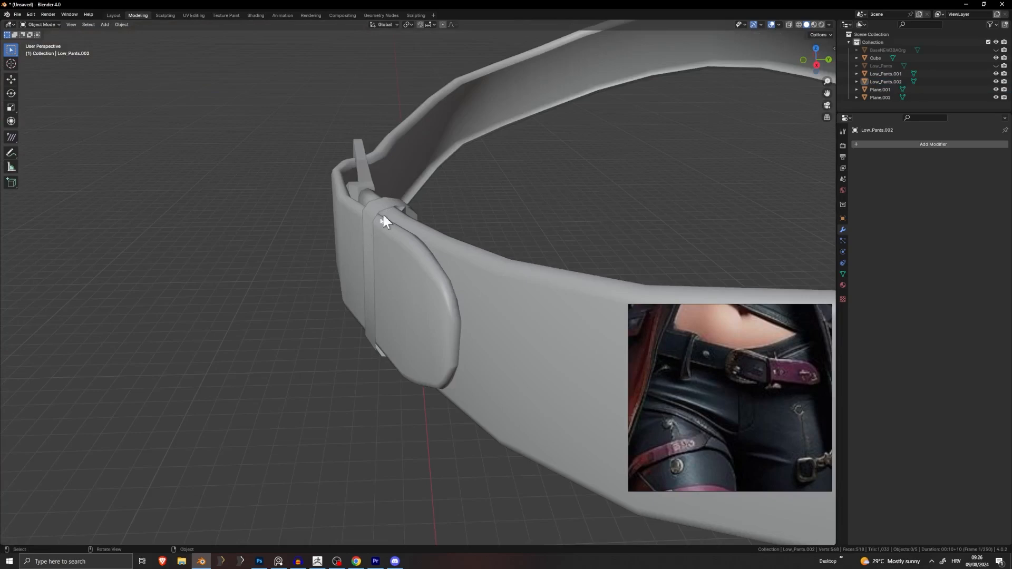
right_drag(762, 340, 160, 326)
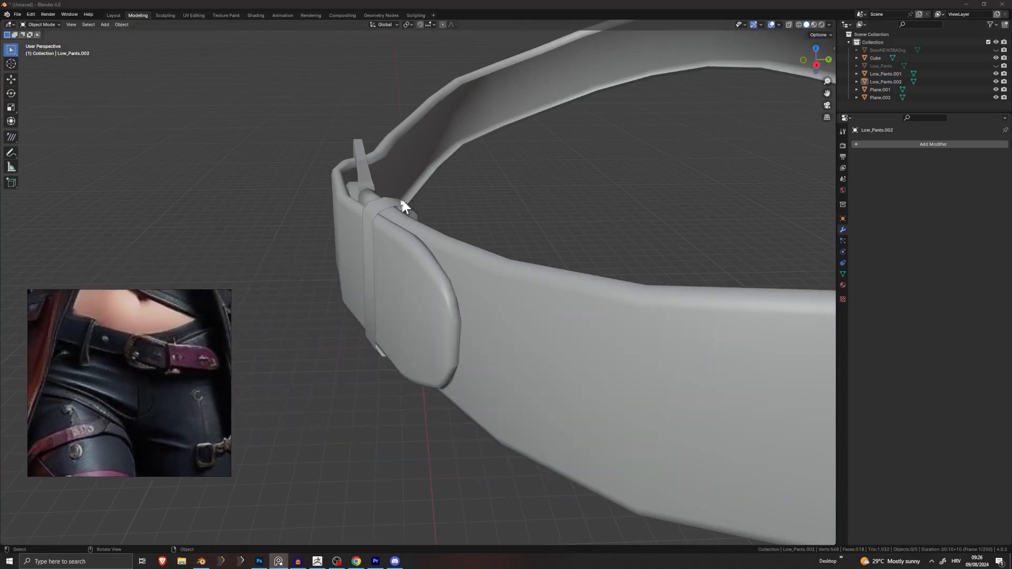
click(400, 198)
middle_drag(400, 198, 529, 194)
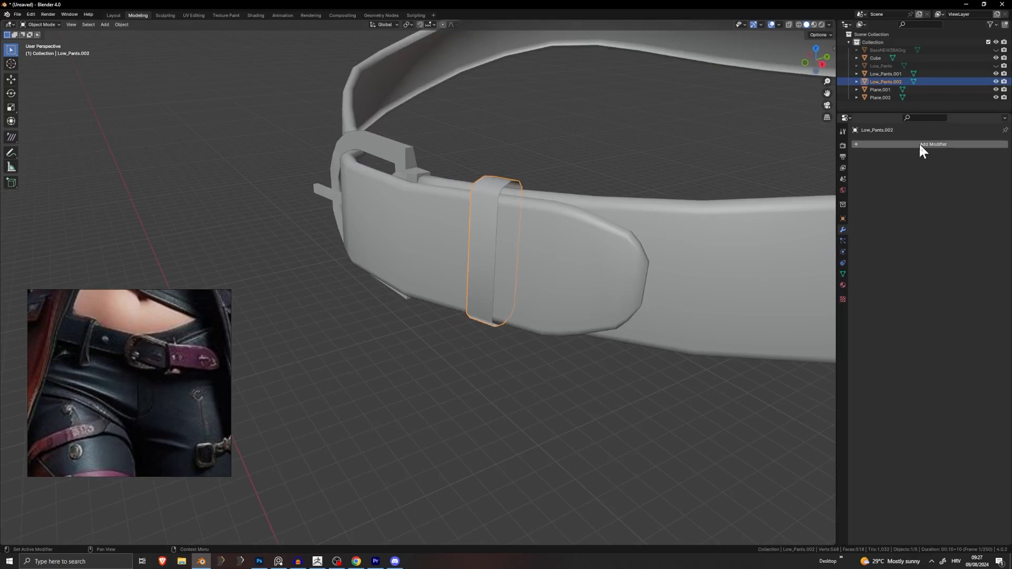
click(949, 145)
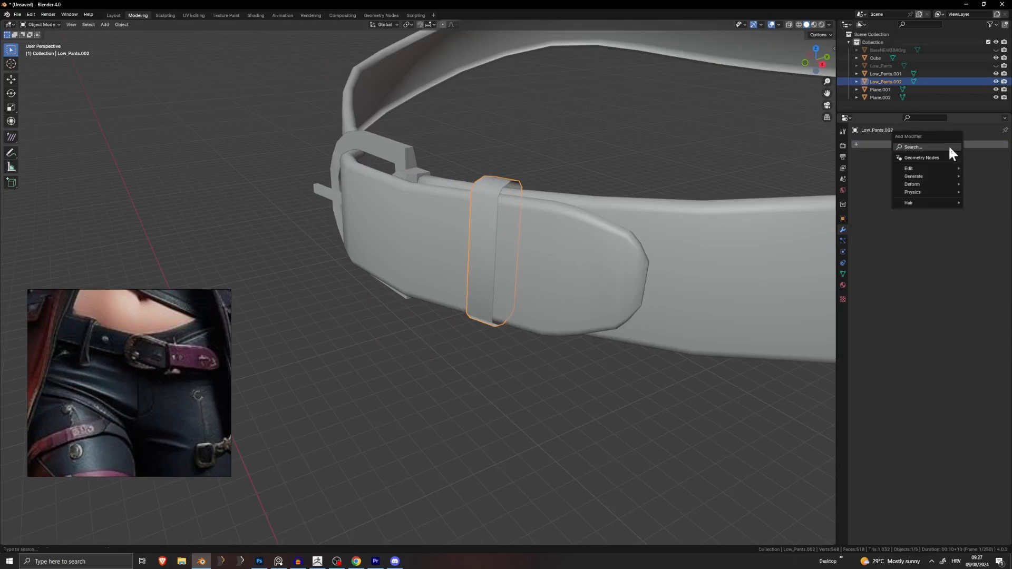
click(948, 145)
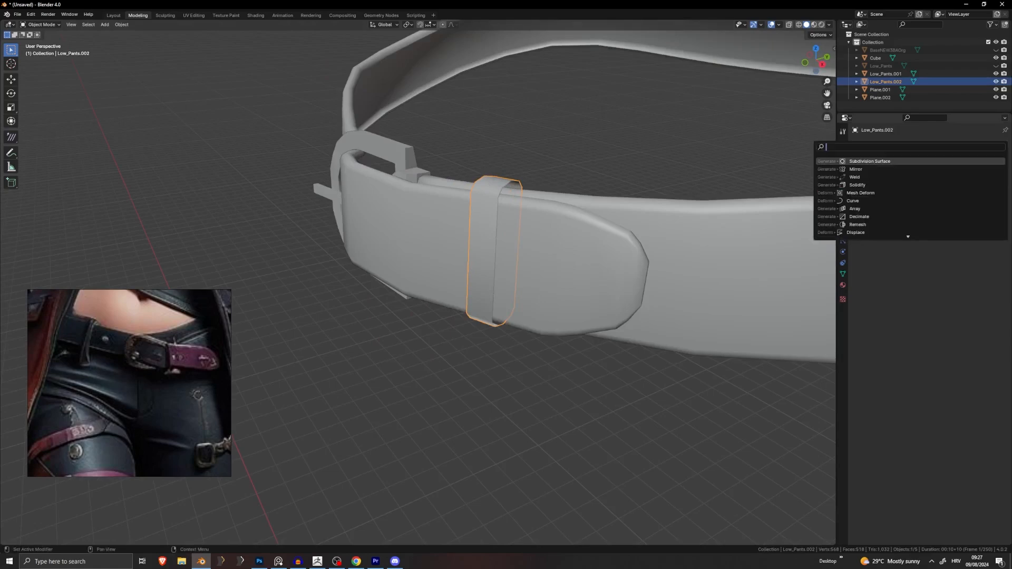
text(s)
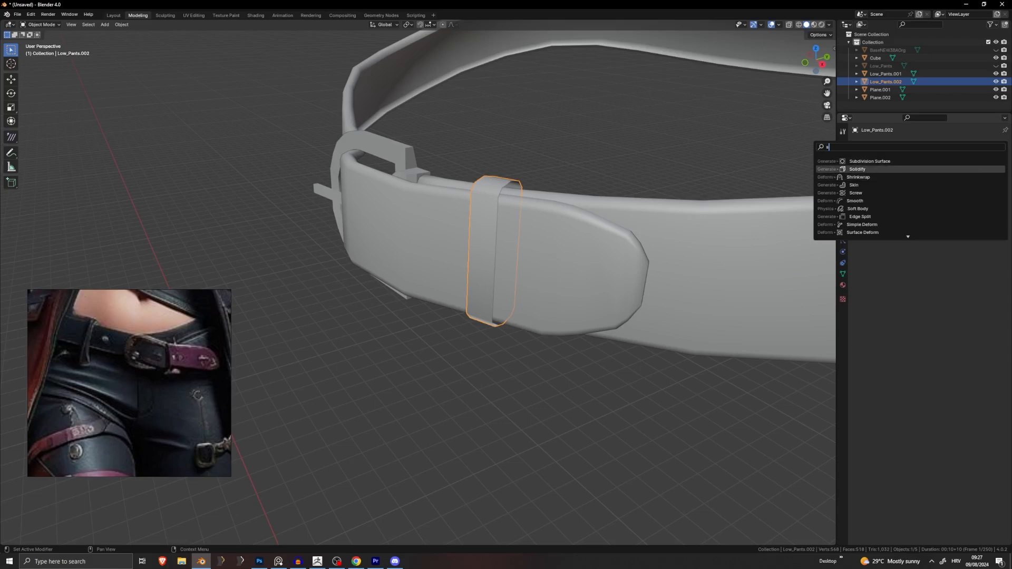
key(Return)
Step: Set Solidify thickness to -0.02 m and toggle Even Thickness on and back off
scroll(519, 176, up, 8)
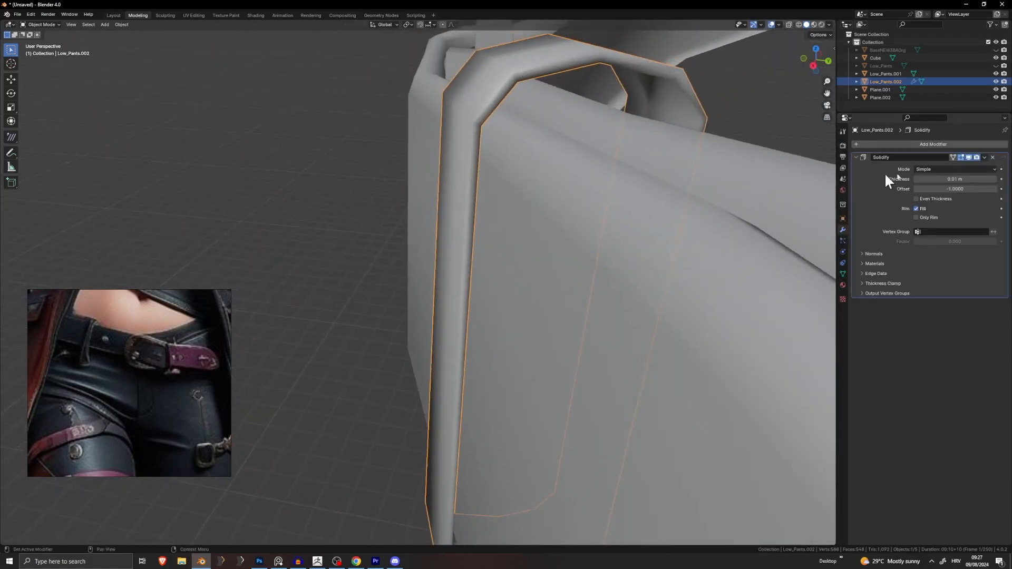
mouse_move(956, 179)
mouse_down()
mouse_move(928, 179)
mouse_move(947, 179)
mouse_up()
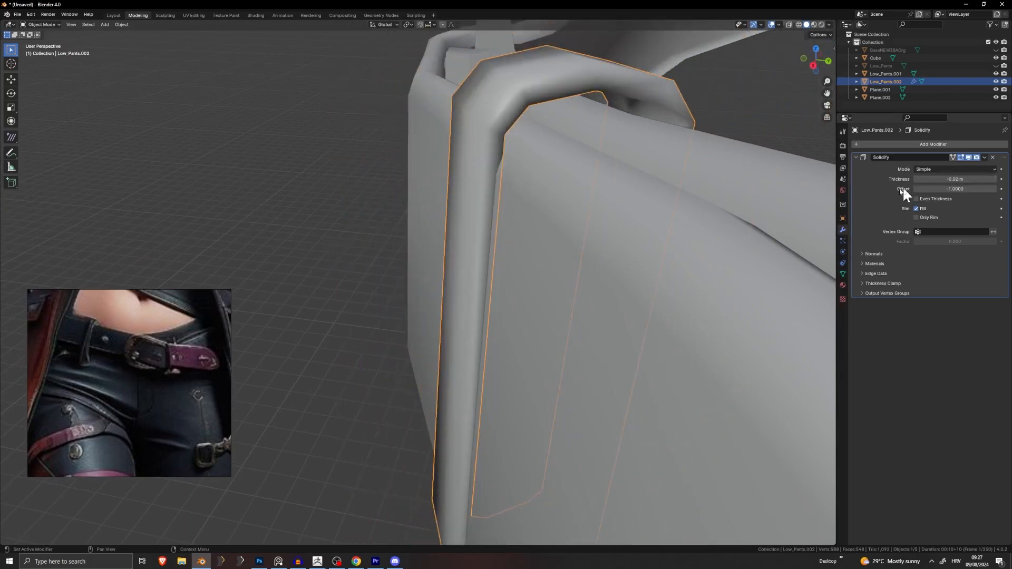
middle_drag(817, 182, 720, 173)
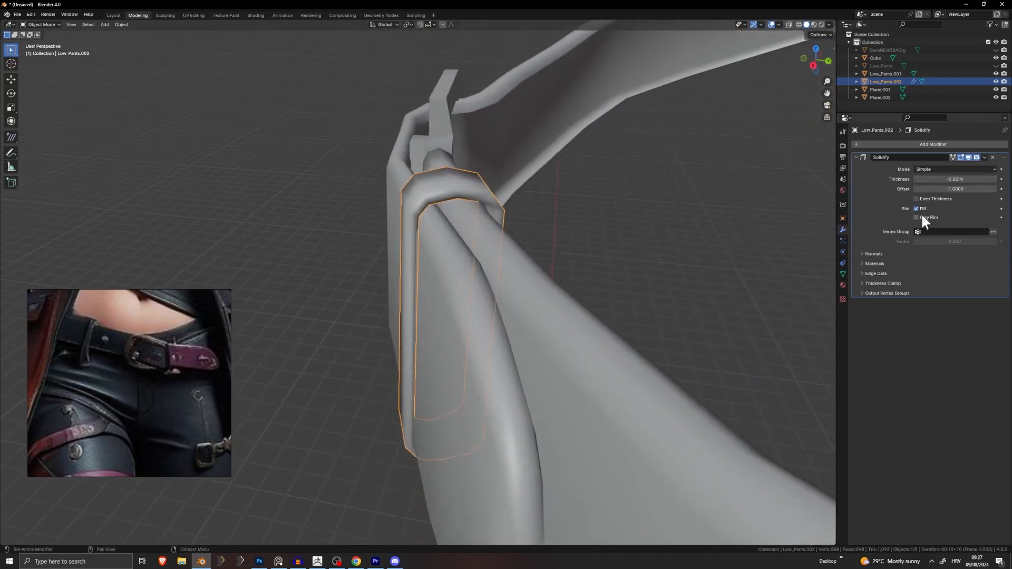
click(931, 198)
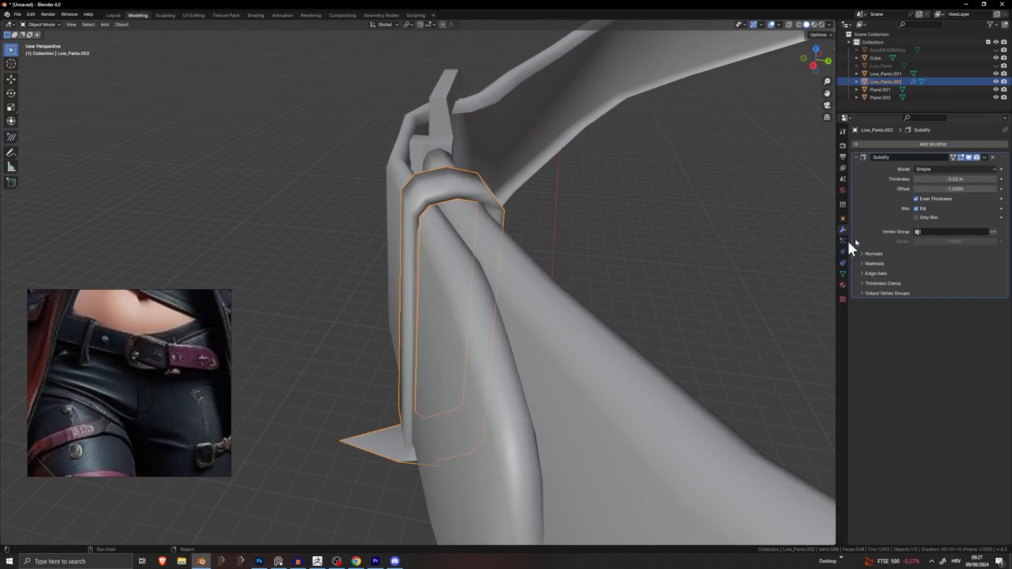
click(931, 196)
middle_drag(685, 274, 393, 338)
key(Tab)
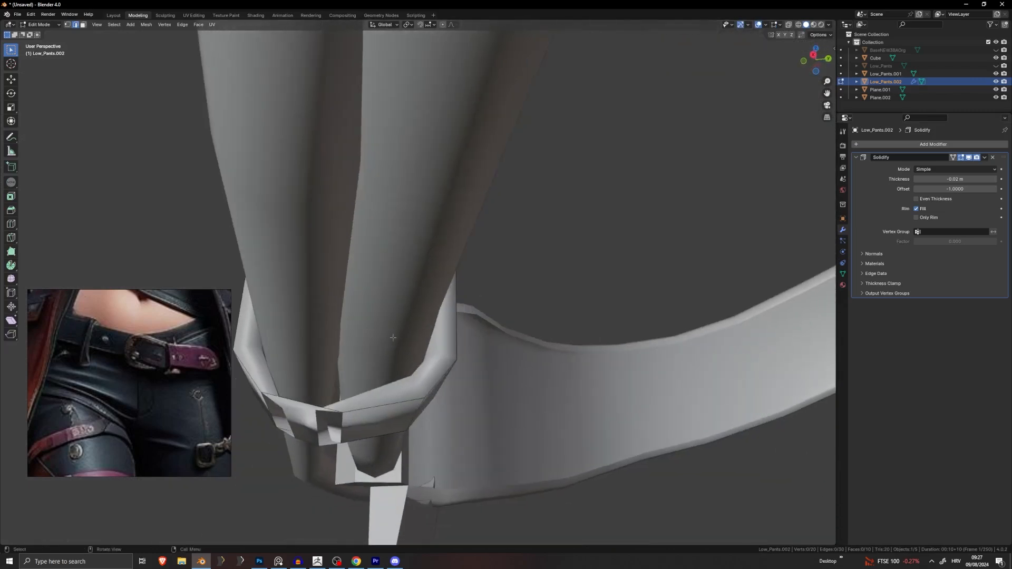
middle_drag(349, 413, 496, 348)
key(Tab)
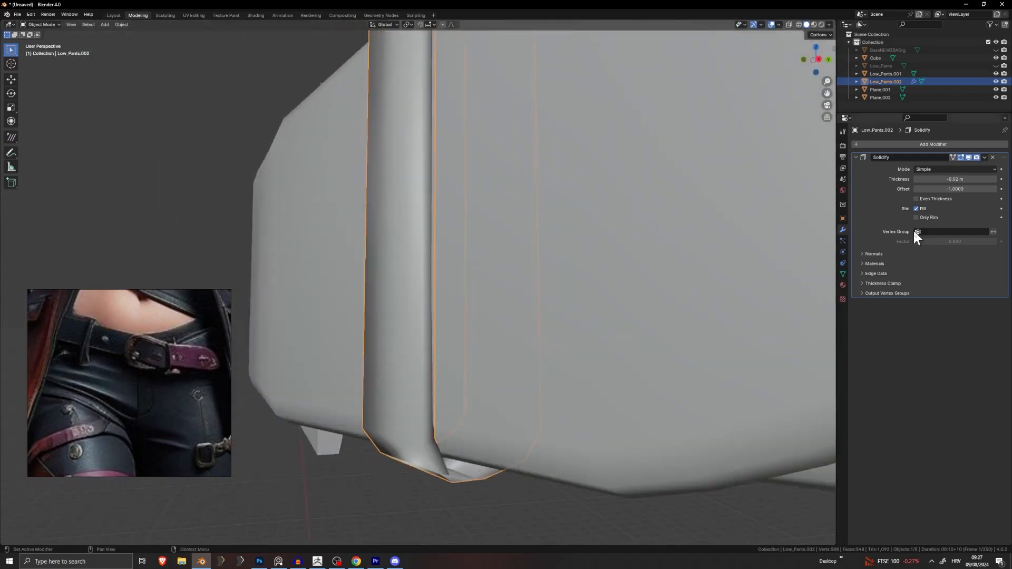
Step: Remove the Solidify modifier and shade the belt loop smooth again
click(993, 157)
scroll(628, 254, down, 3)
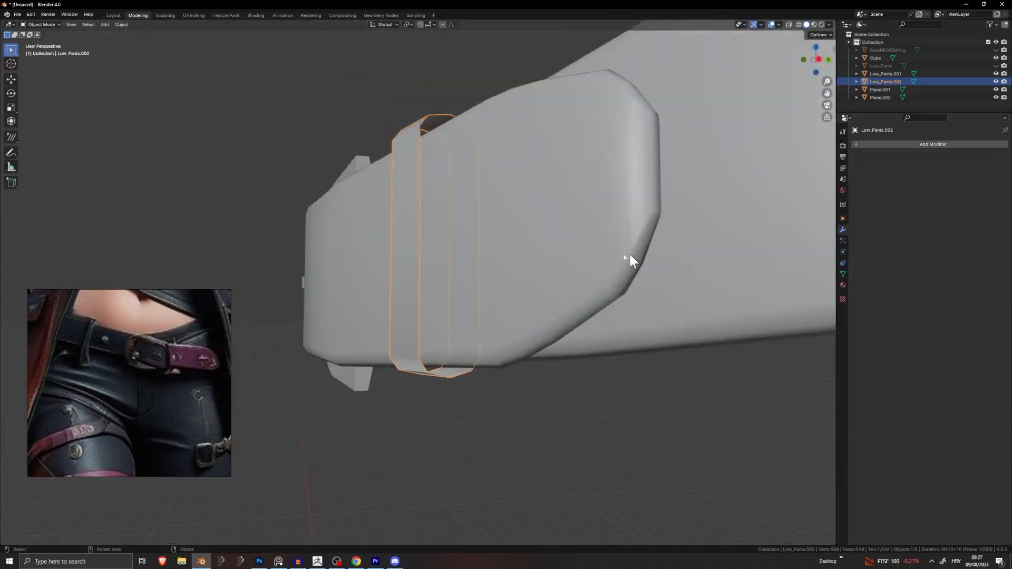
middle_drag(628, 253, 433, 243)
right_click(464, 272)
click(463, 270)
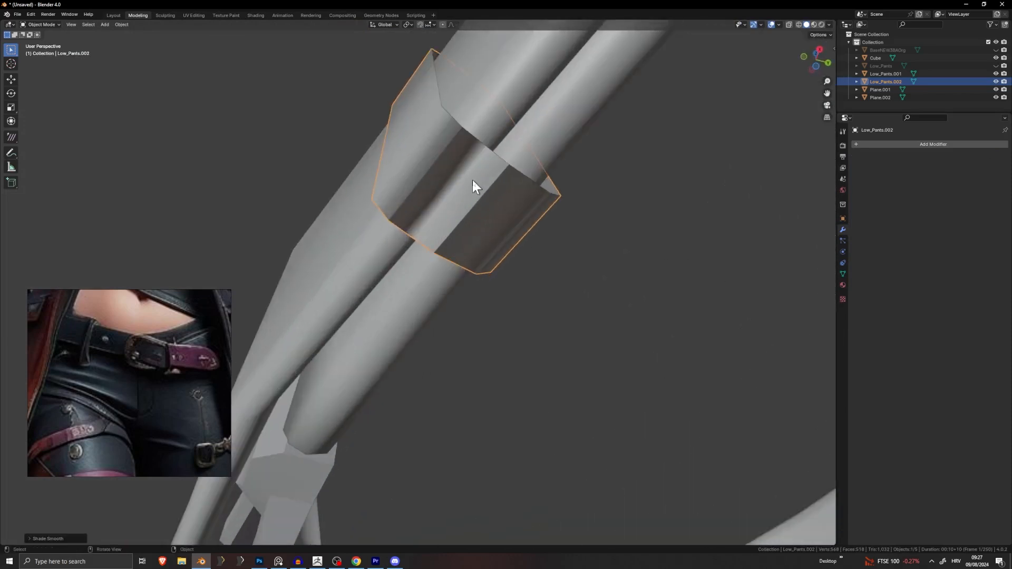
middle_drag(476, 185, 410, 233)
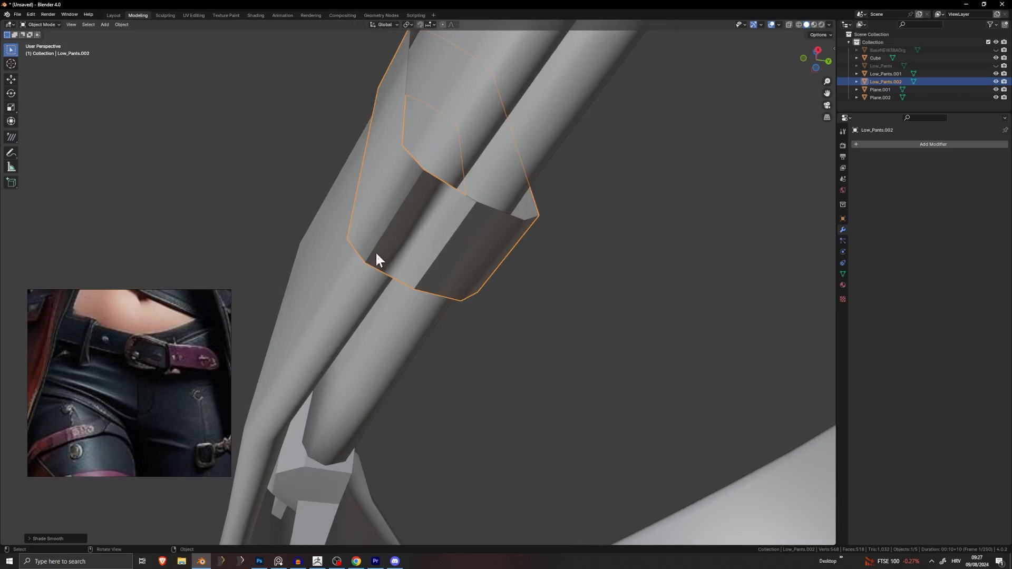
scroll(376, 252, down, 3)
middle_drag(380, 267, 445, 318)
middle_drag(552, 305, 547, 223)
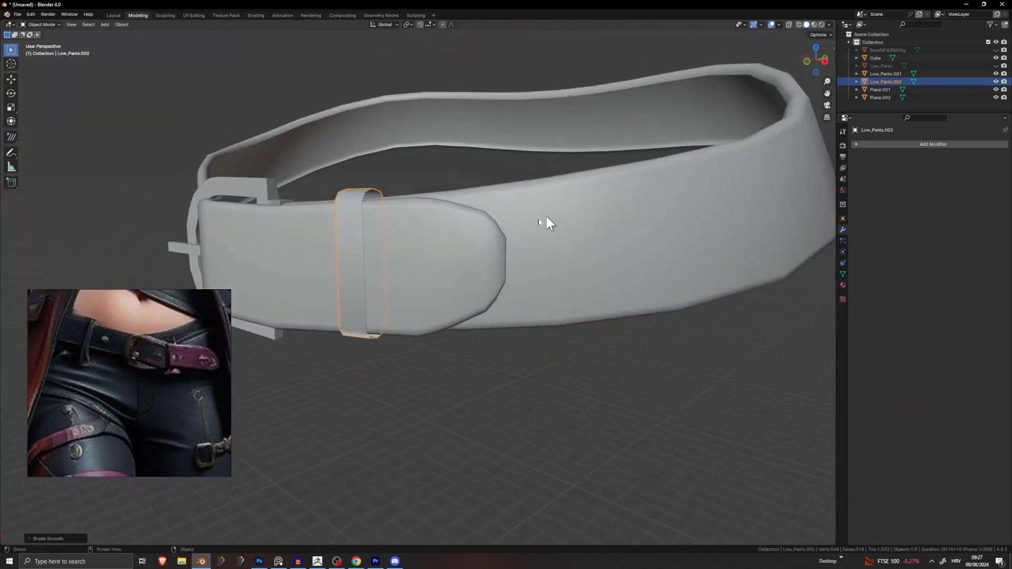
key(grave)
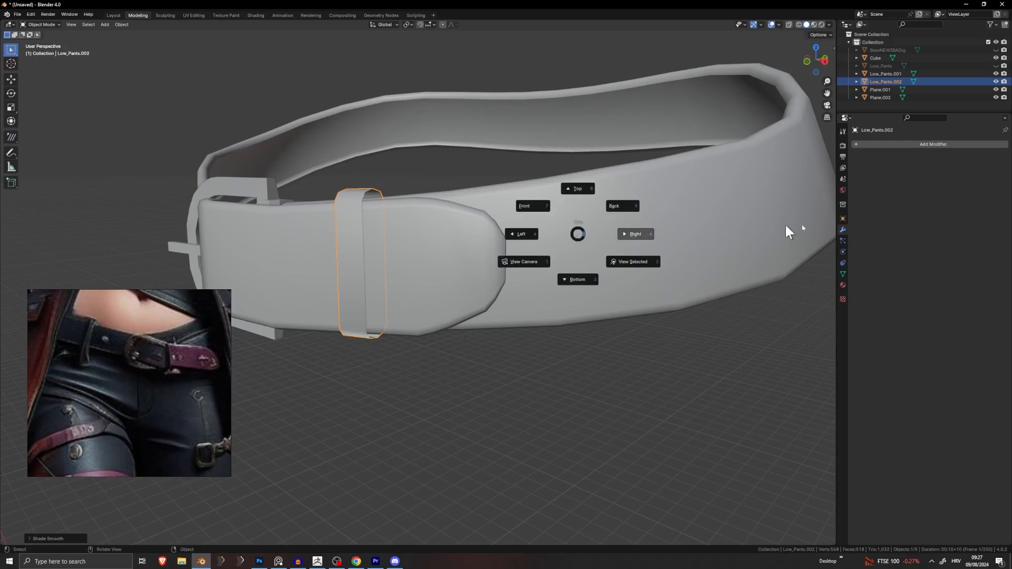
key(Escape)
click(582, 232)
key(Tab)
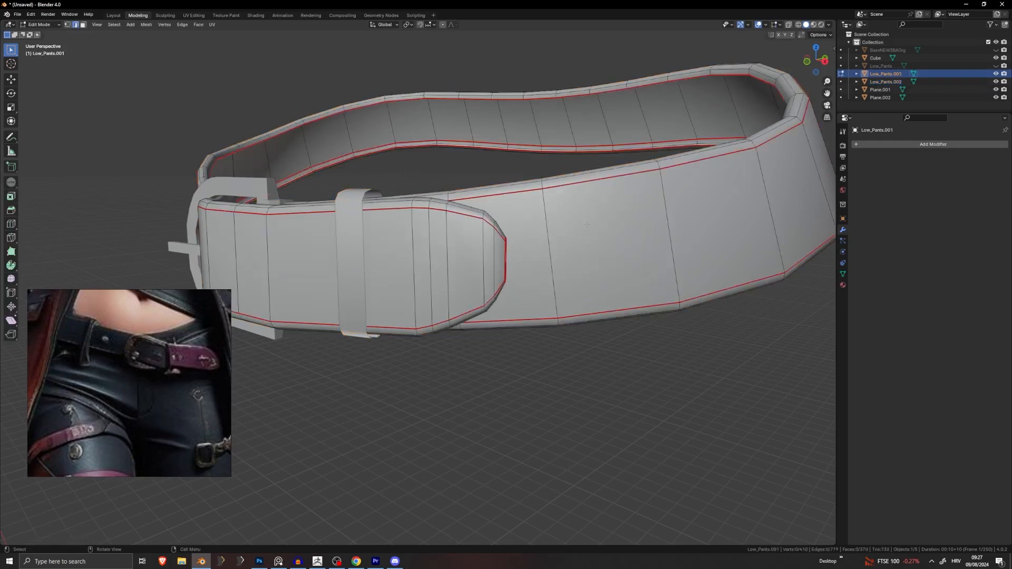
click(611, 244)
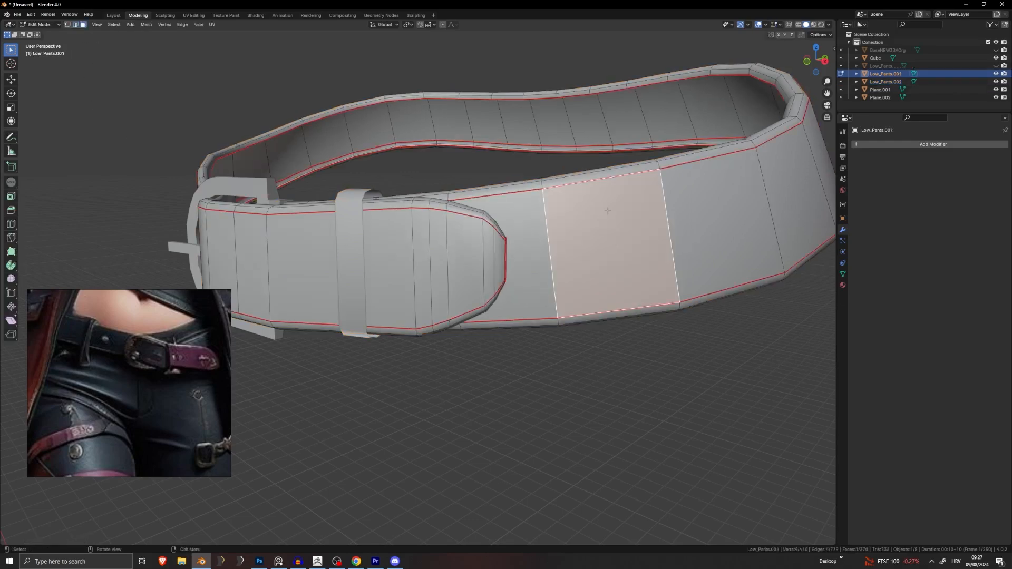
middle_drag(623, 233, 647, 303)
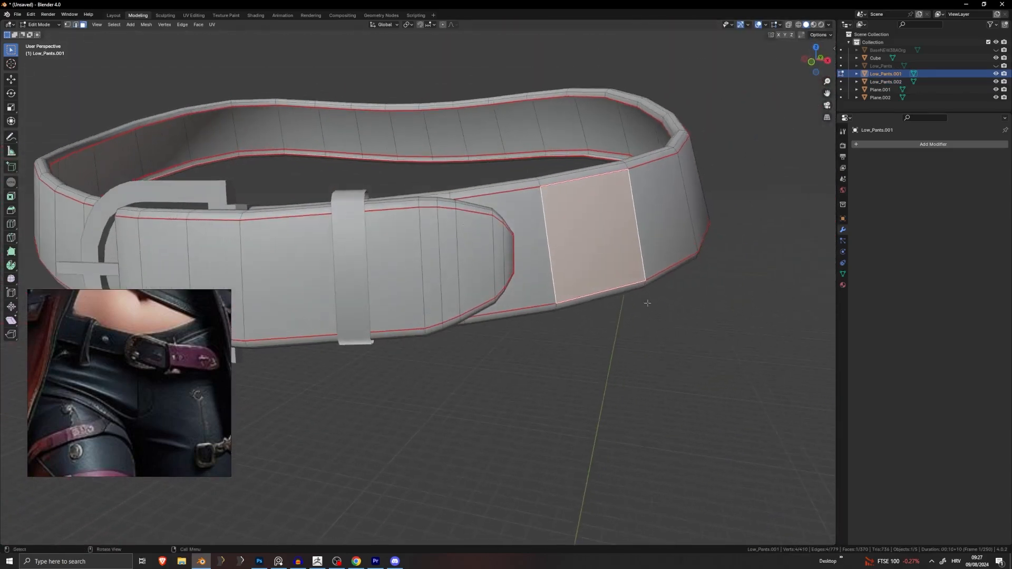
key(Tab)
click(724, 298)
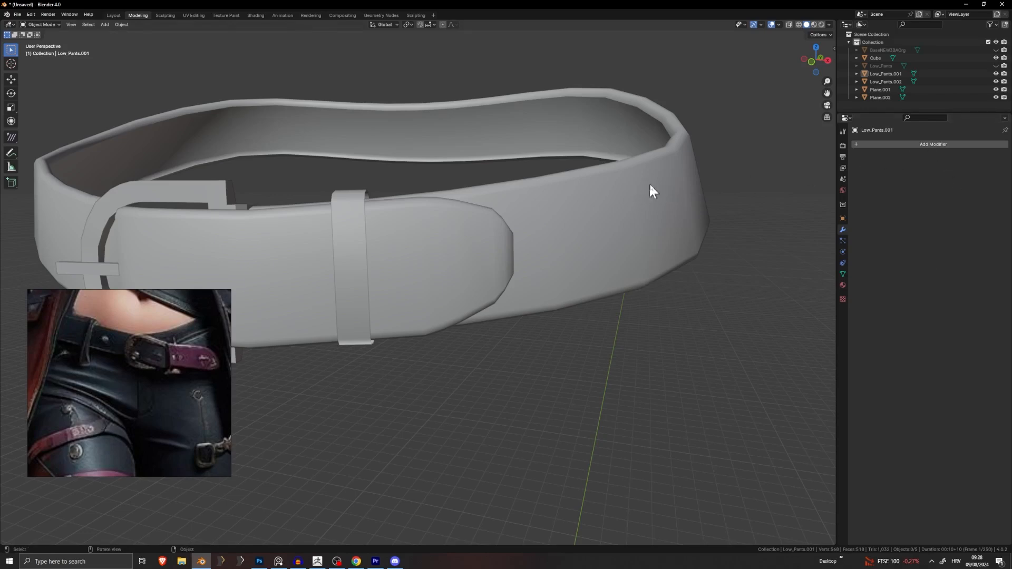
middle_drag(651, 190, 460, 142)
scroll(407, 311, up, 3)
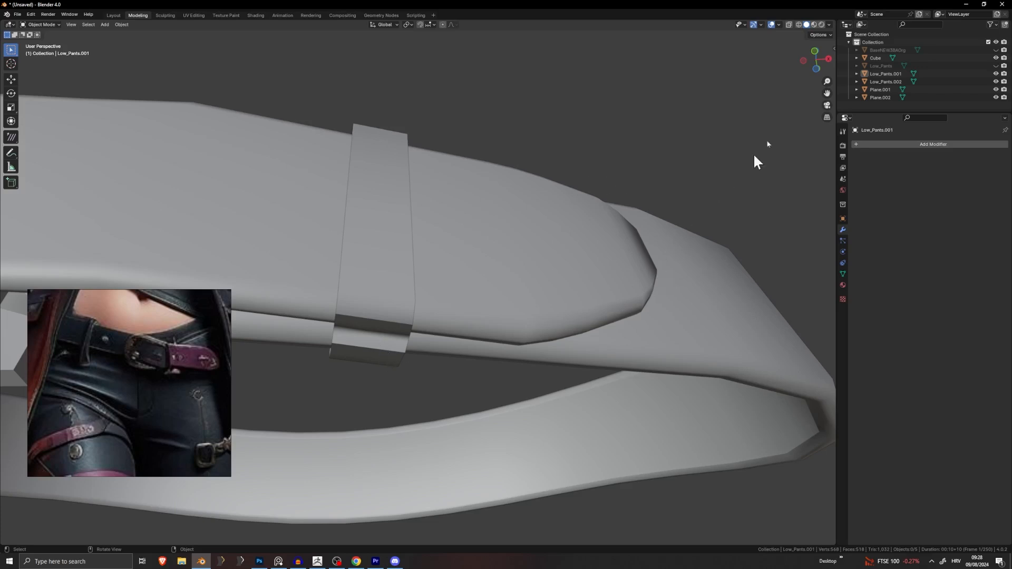
Step: Turn on the Face Orientation overlay to check the belt's normal directions
click(779, 25)
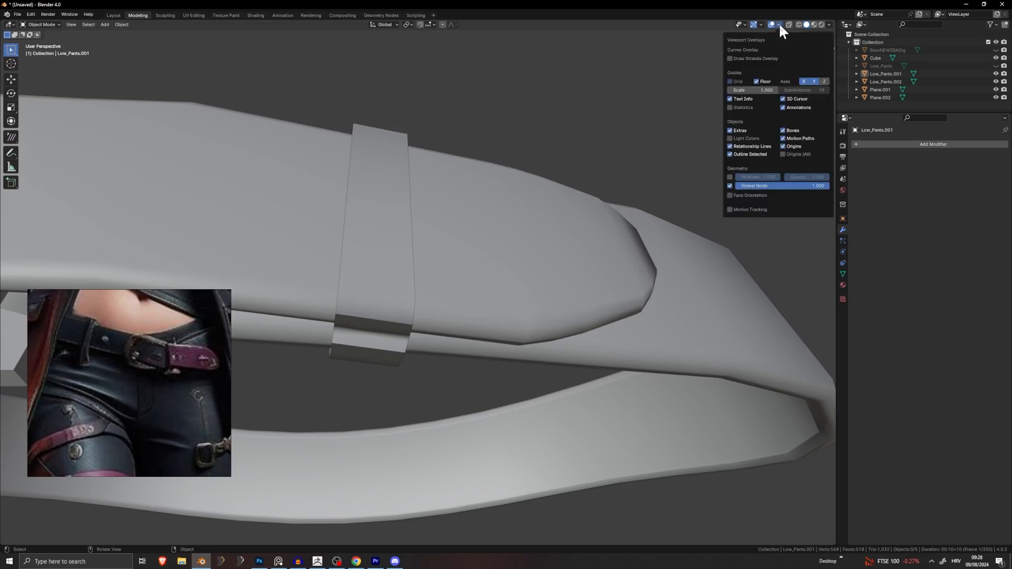
click(750, 196)
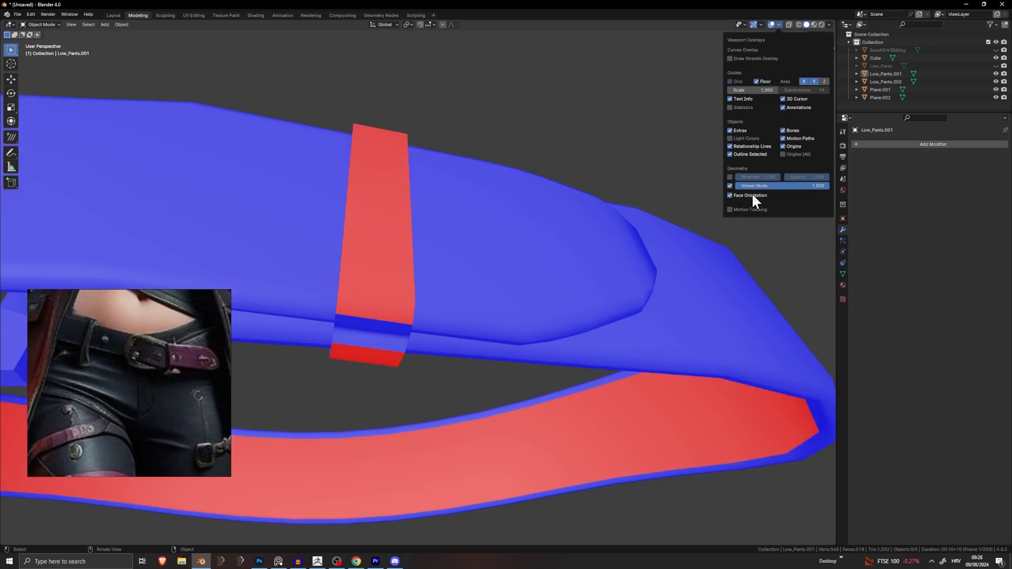
scroll(606, 159, down, 8)
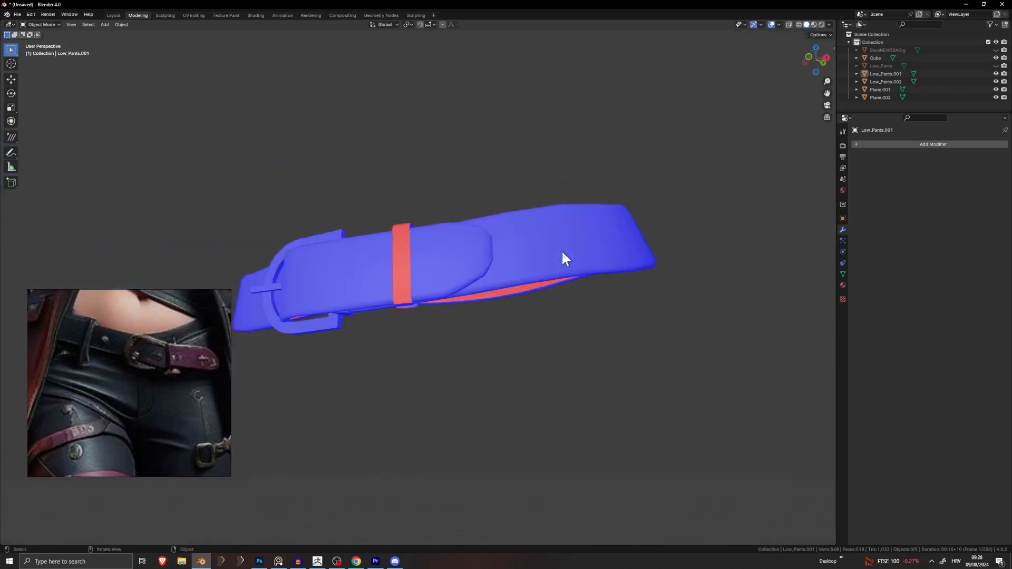
middle_drag(561, 250, 391, 187)
scroll(394, 264, up, 4)
scroll(380, 293, up, 4)
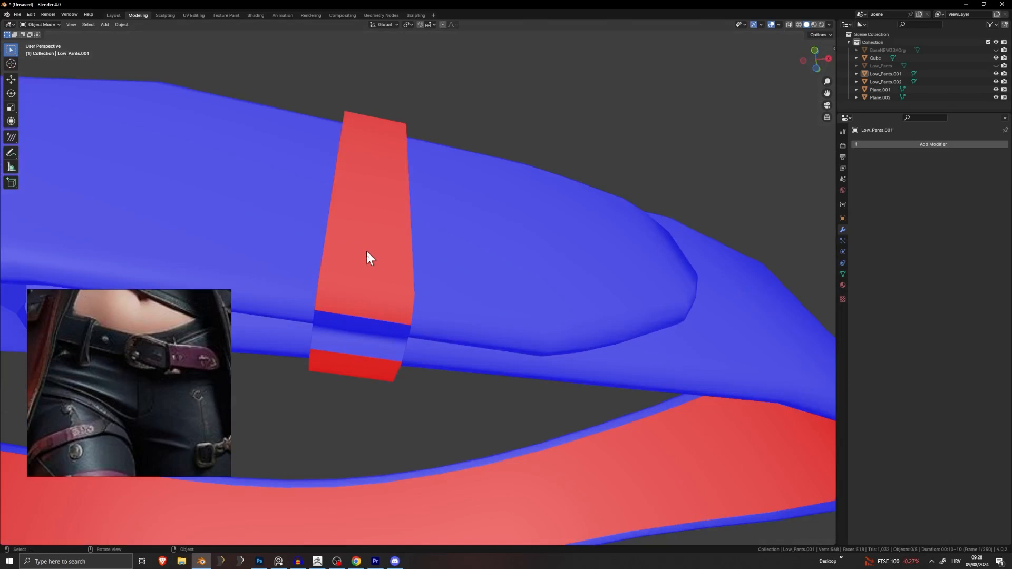
Step: In Edit Mode on the belt loop Low_Pants.002, flip its face normals
click(375, 194)
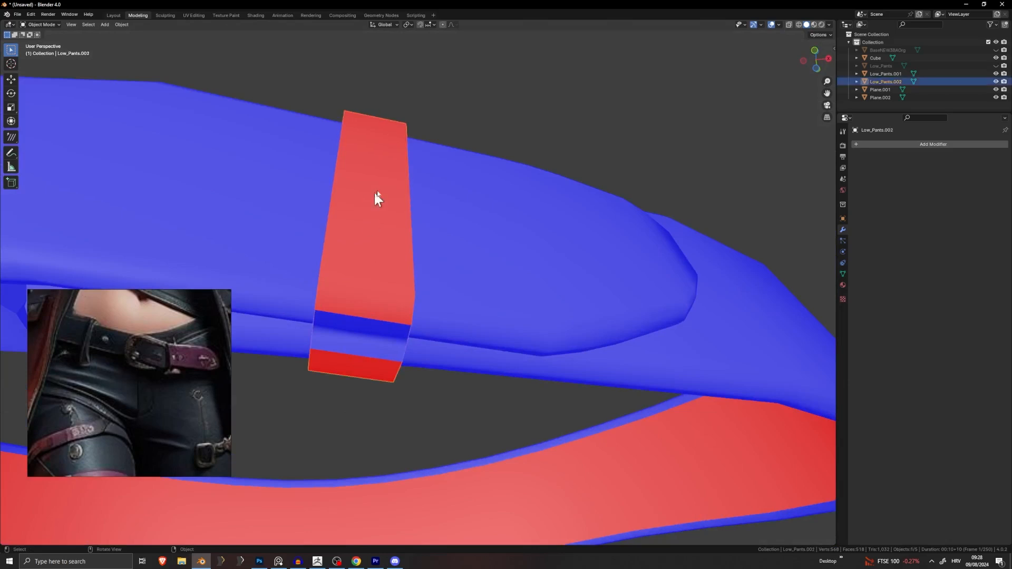
key(Tab)
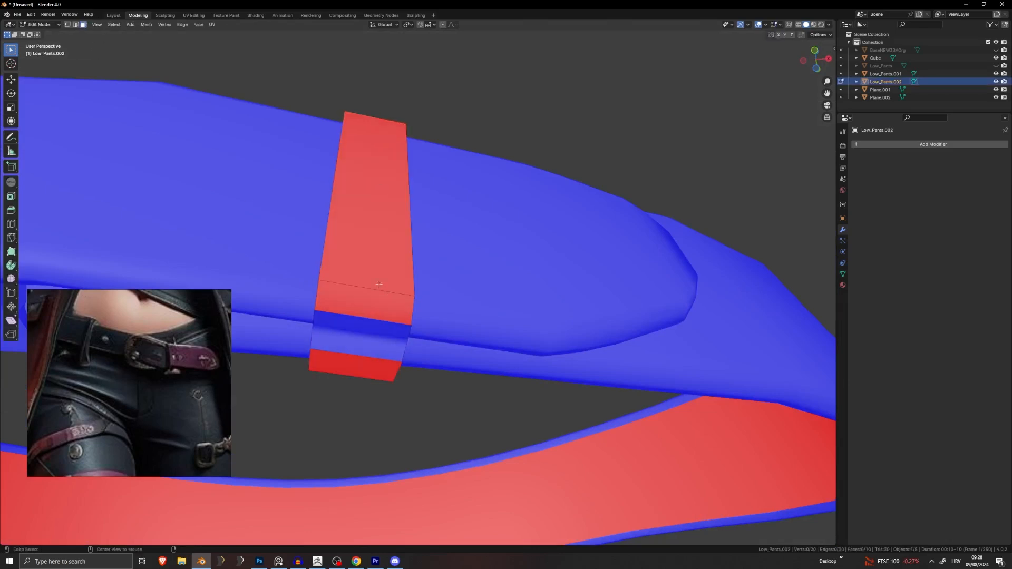
alt+click(358, 286)
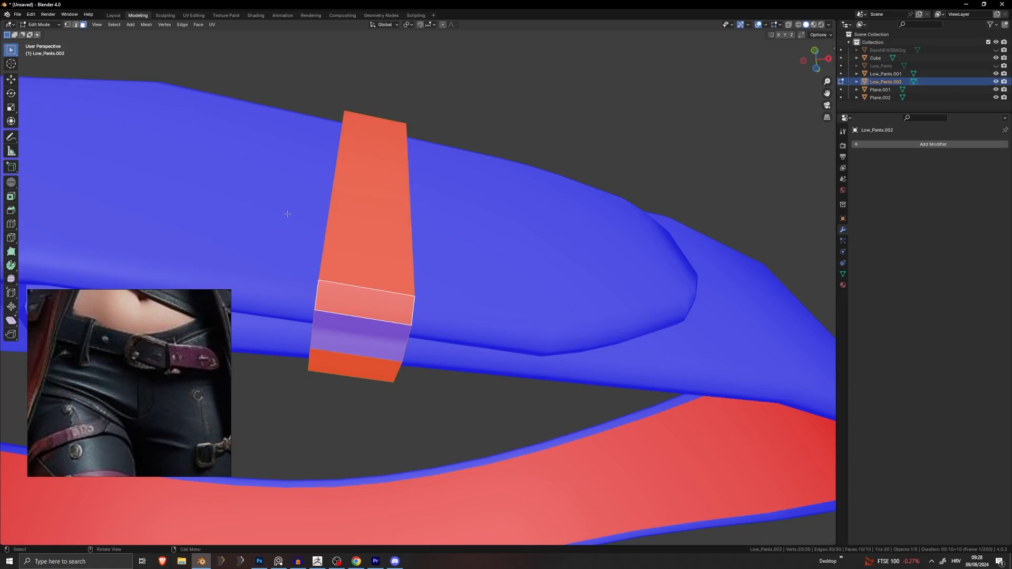
shift+click(348, 335)
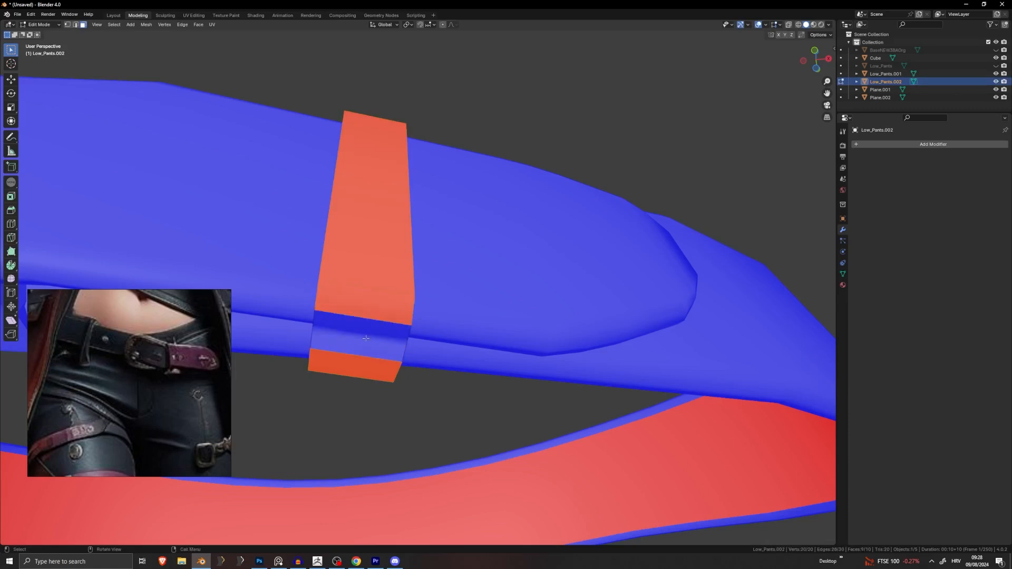
middle_drag(375, 343, 367, 345)
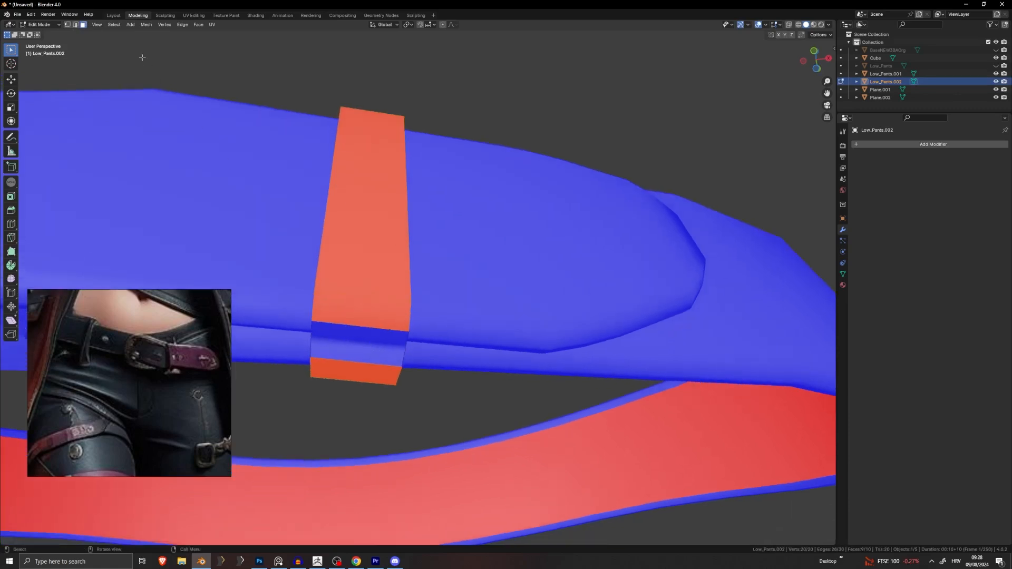
click(146, 24)
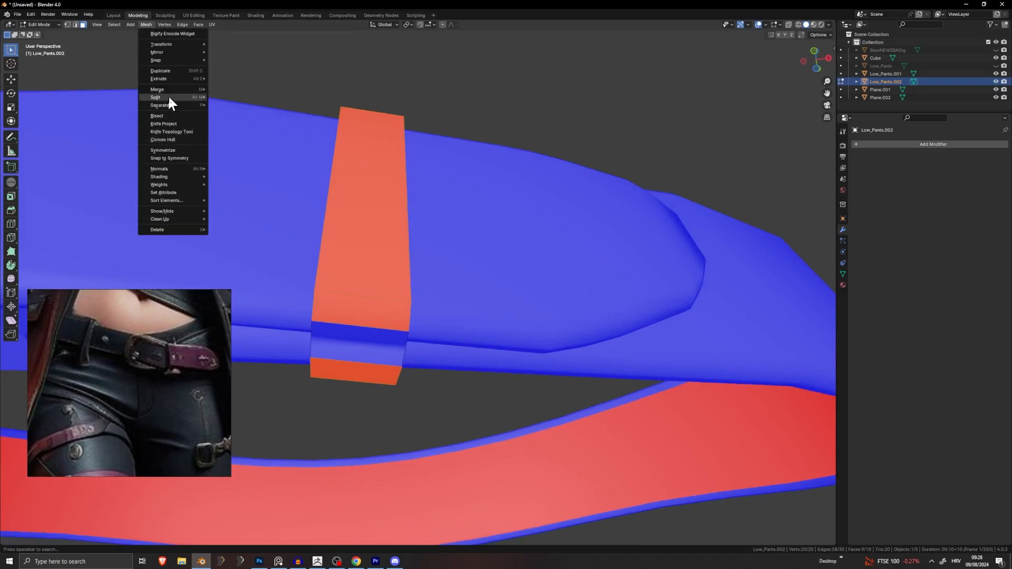
mouse_move(178, 170)
click(250, 167)
middle_drag(420, 200, 592, 263)
scroll(593, 263, down, 3)
middle_drag(501, 359, 380, 244)
Step: Select all of the loop's faces and recalculate their normals to point outside
key(a)
click(143, 24)
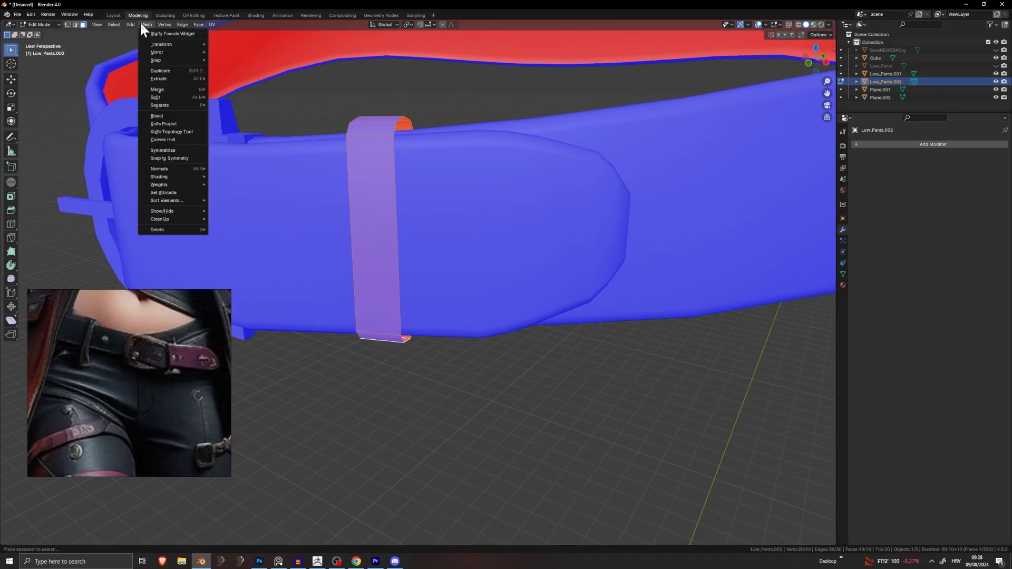
mouse_move(181, 170)
click(252, 179)
scroll(254, 178, down, 3)
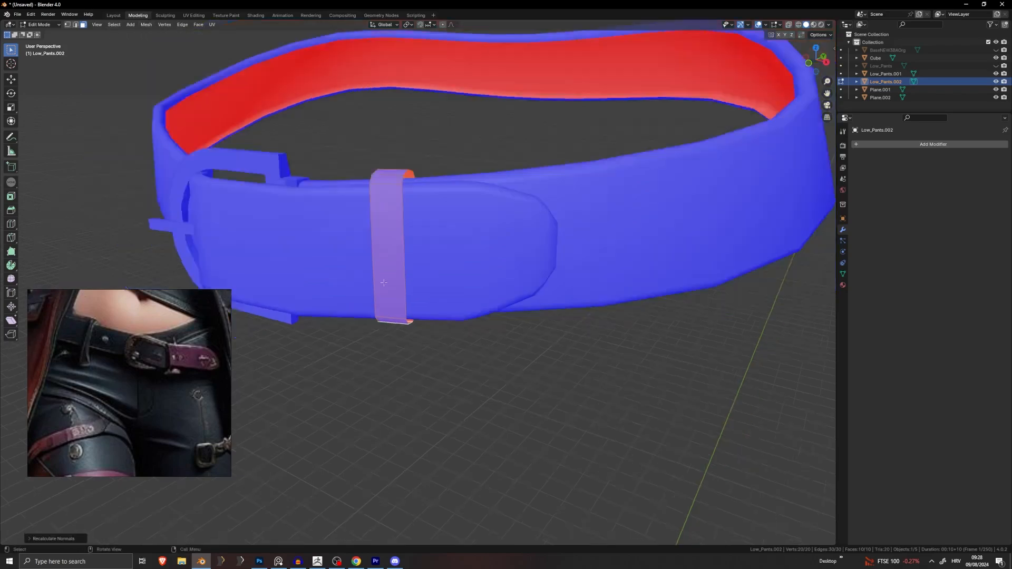
middle_drag(254, 178, 455, 292)
Step: Return to Object Mode and turn the Face Orientation overlay off again
key(Tab)
click(484, 362)
scroll(562, 312, down, 4)
scroll(404, 251, up, 4)
click(404, 251)
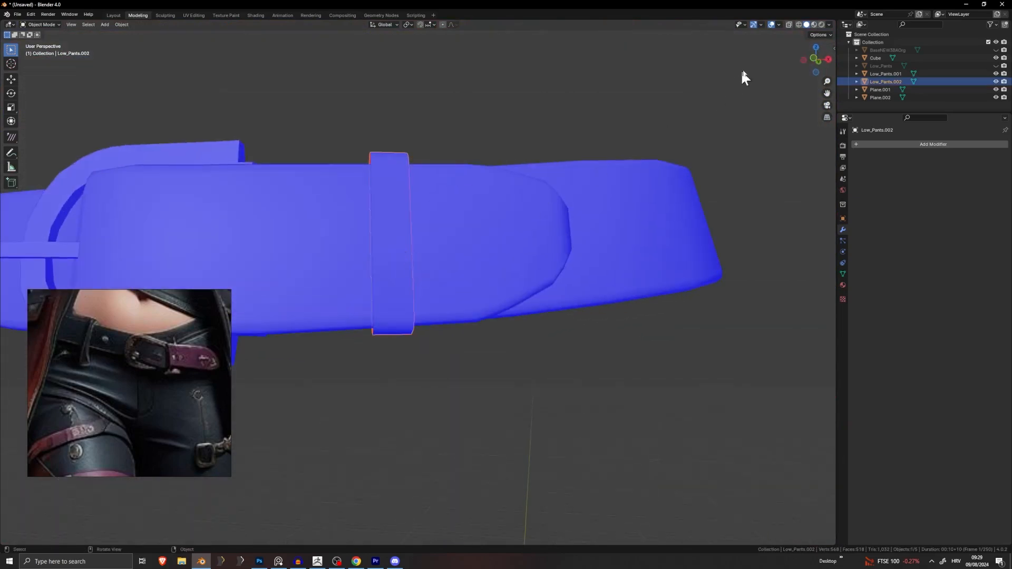
click(779, 25)
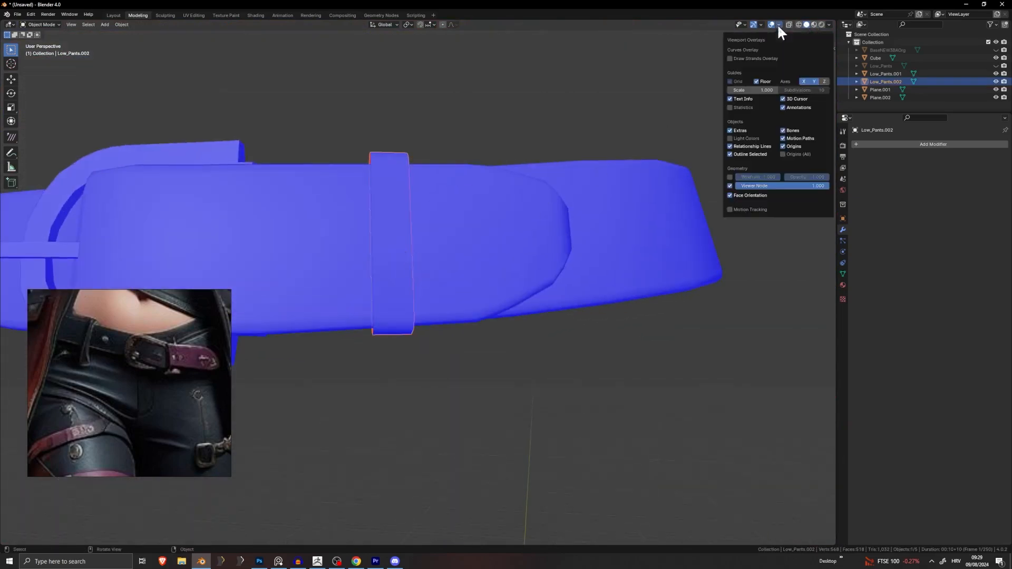
click(752, 196)
click(734, 355)
middle_drag(735, 354, 696, 341)
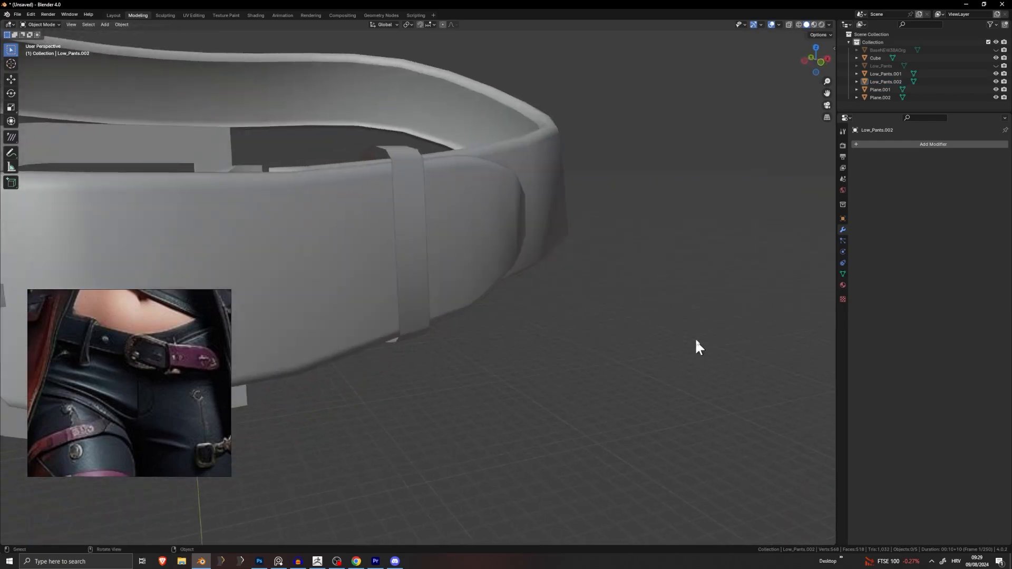
Step: Add a Solidify modifier to the belt loop with Even Thickness and 0.02 m thickness
click(919, 144)
text(s)
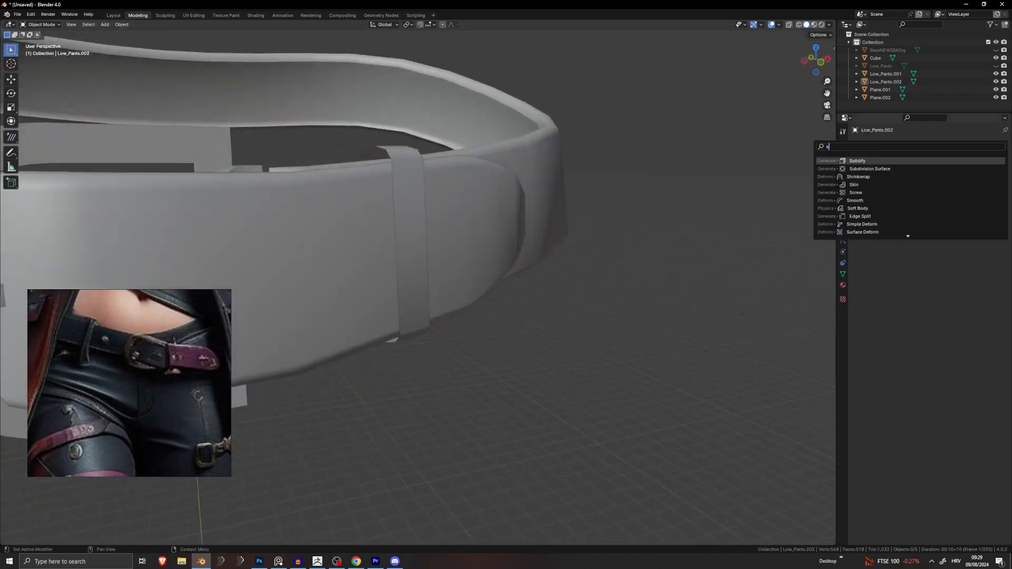
key(Return)
middle_drag(425, 169, 525, 334)
click(934, 199)
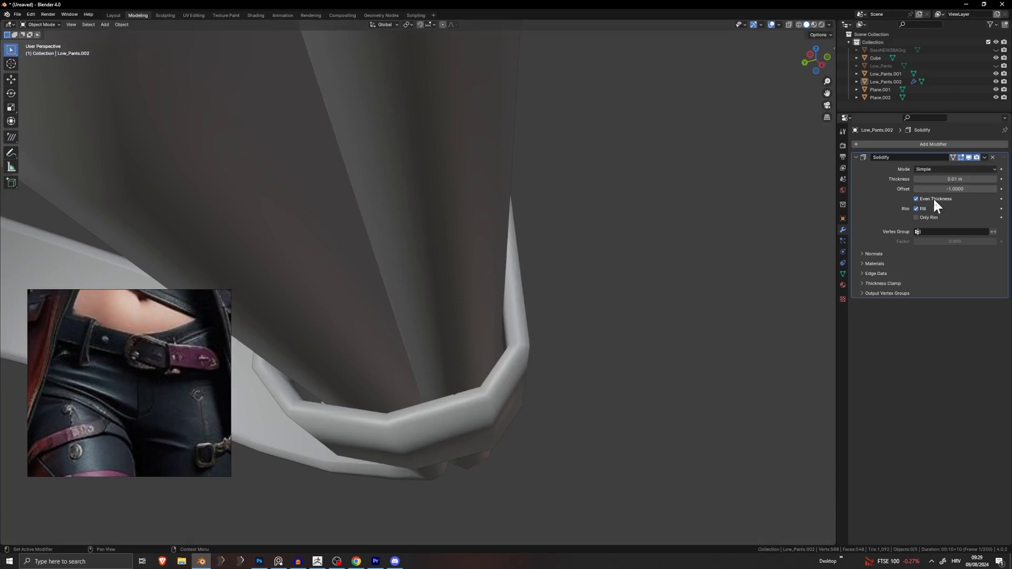
mouse_move(945, 180)
mouse_down()
mouse_move(963, 180)
mouse_move(952, 180)
mouse_up()
scroll(569, 257, down, 3)
middle_drag(566, 261, 416, 364)
Step: Enable Only Rim on the Solidify modifier and apply it to the mesh
key(Tab)
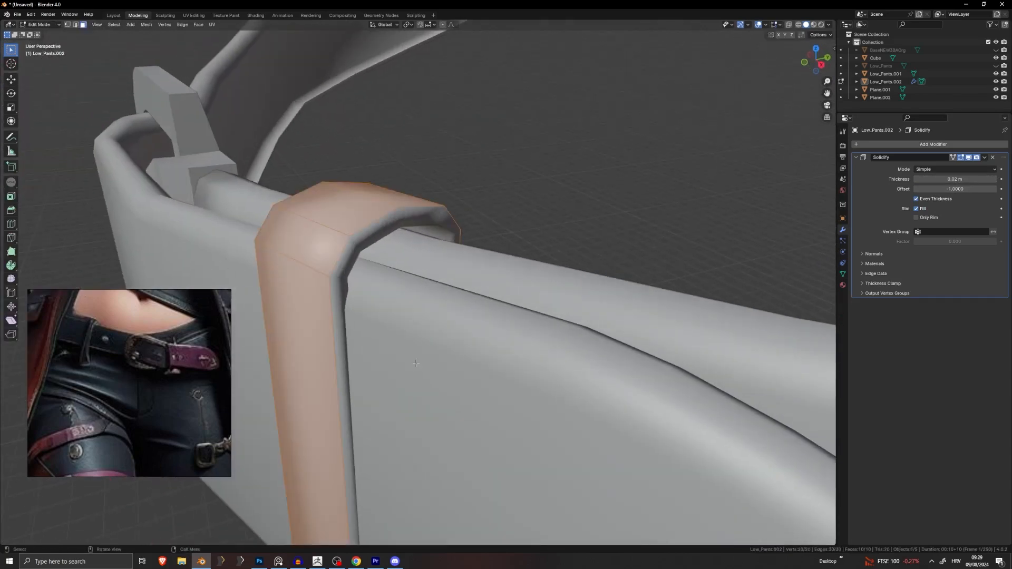
click(921, 218)
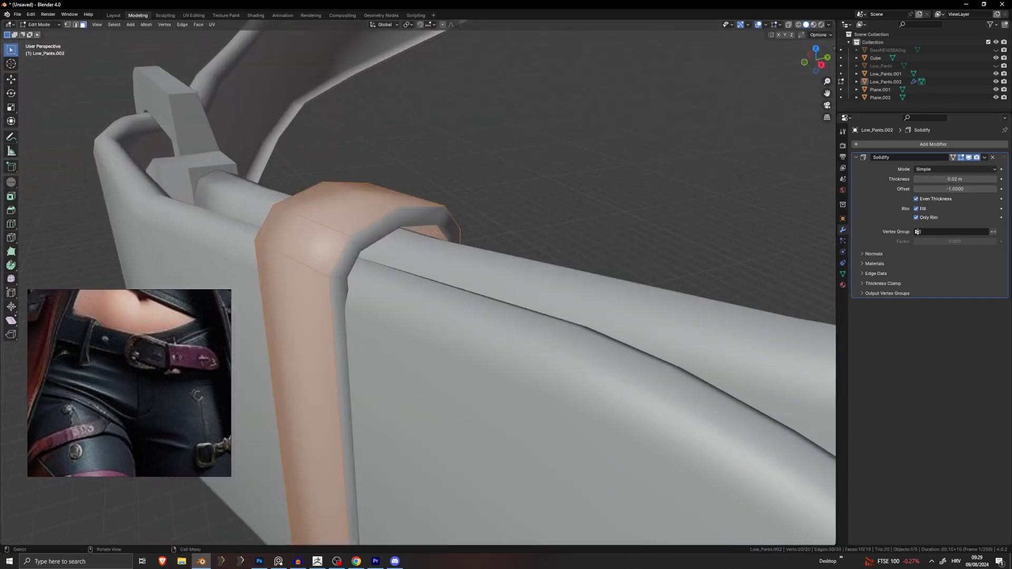
key(Tab)
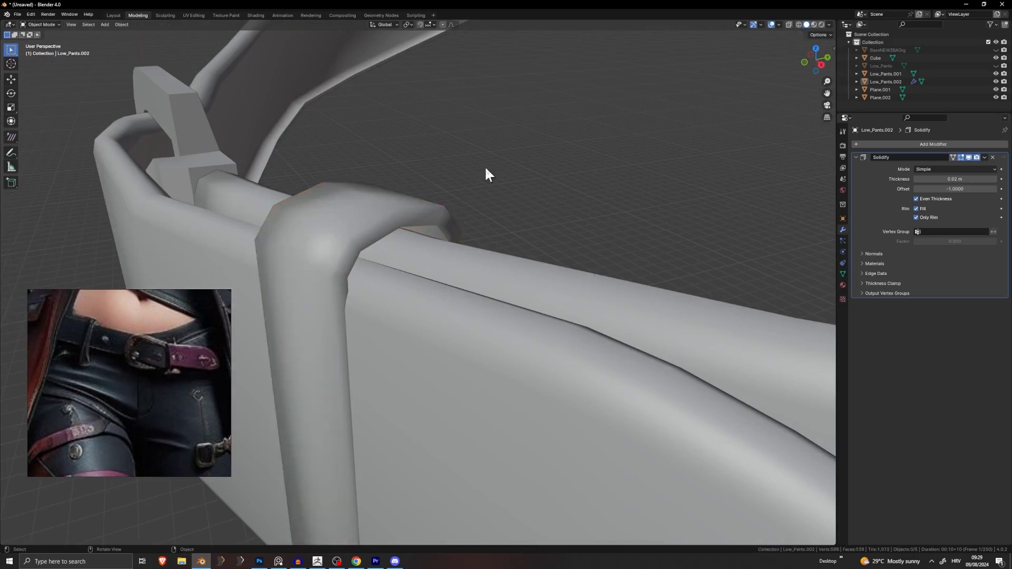
middle_drag(518, 174, 598, 201)
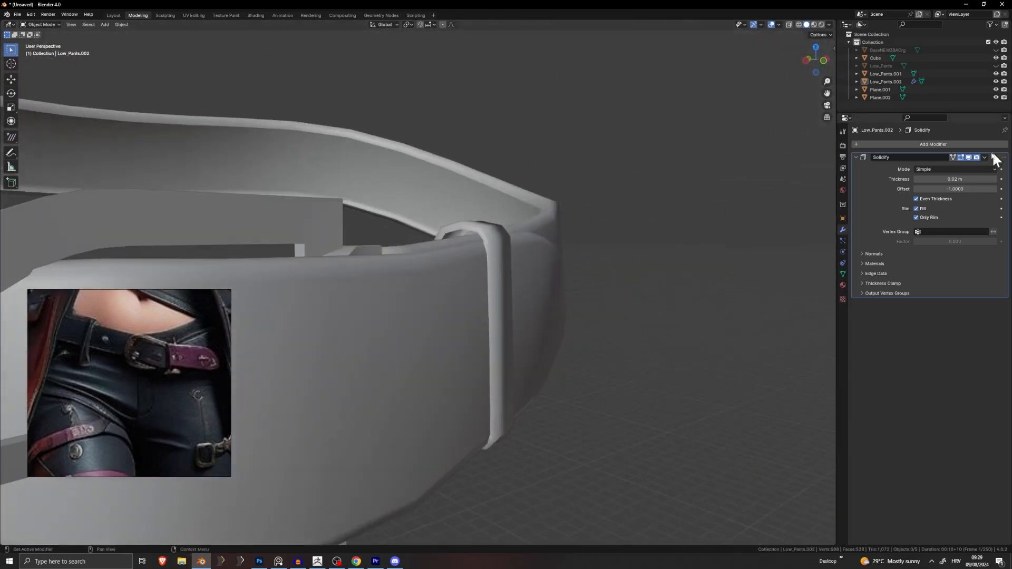
key(ctrl+a)
middle_drag(814, 197, 627, 249)
scroll(461, 271, down, 5)
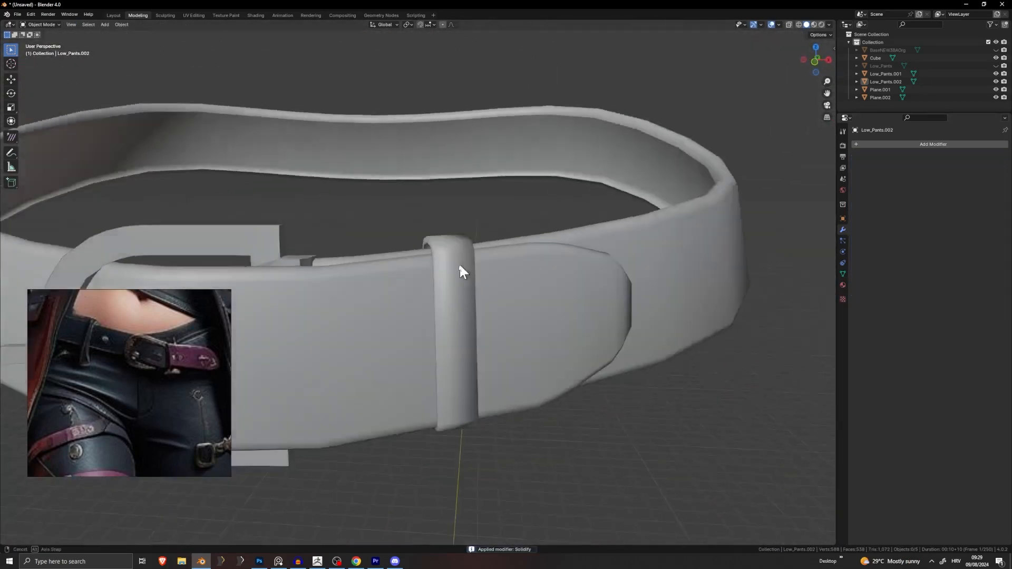
key(Tab)
scroll(411, 270, up, 4)
Step: Shade the belt loop Low_Pants.002 smooth
middle_drag(410, 271, 395, 273)
key(Tab)
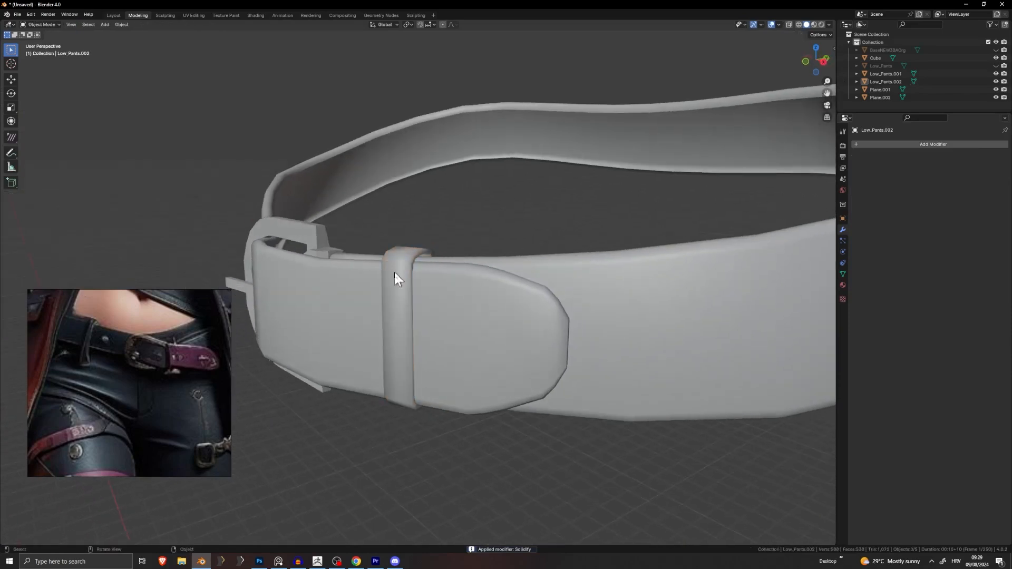
right_click(399, 259)
click(393, 264)
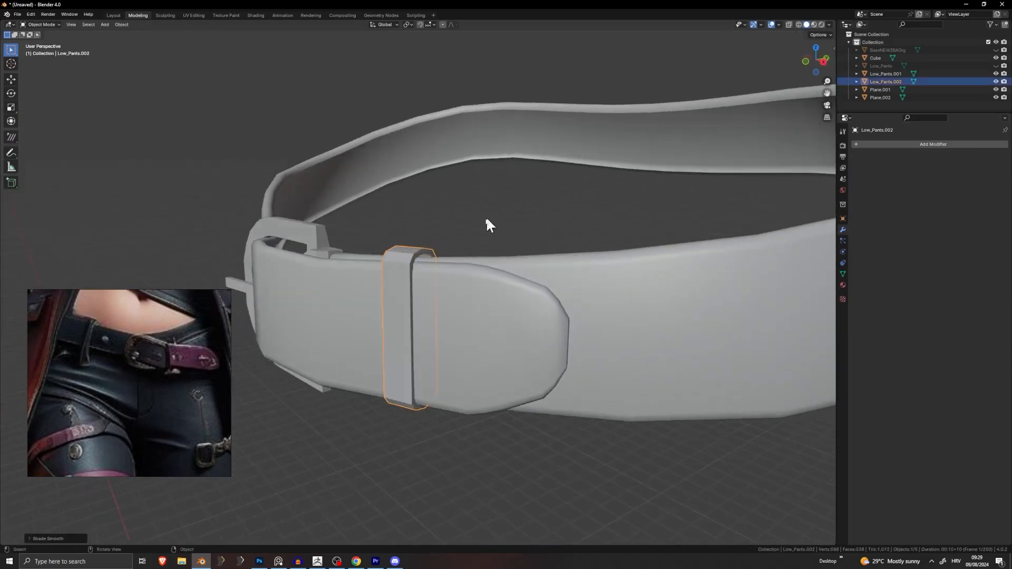
middle_drag(485, 216, 527, 223)
scroll(526, 223, down, 2)
click(550, 261)
Step: Select both the belt and the belt loop from a side view
scroll(550, 260, down, 5)
middle_drag(546, 262, 432, 265)
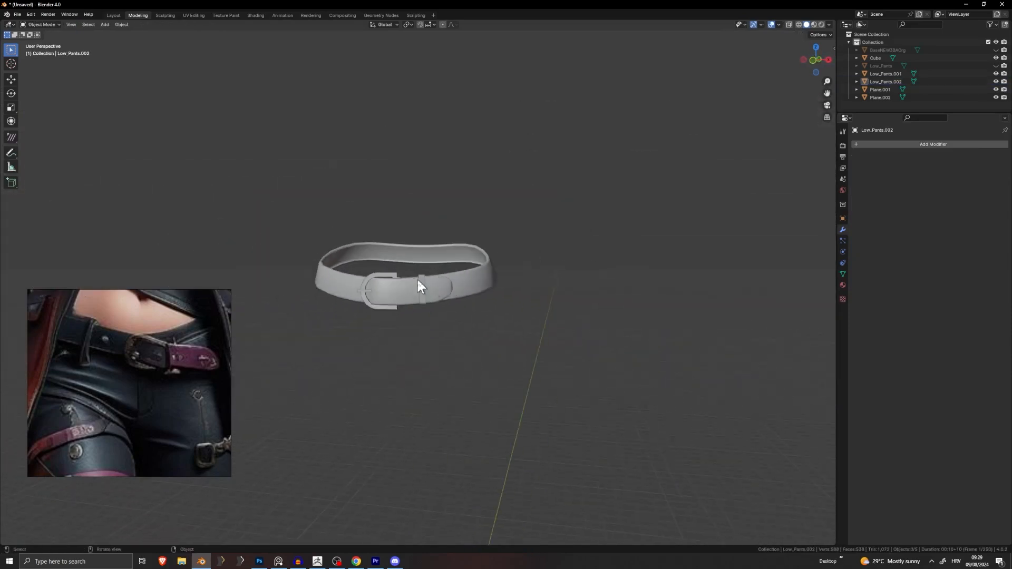
scroll(424, 291, up, 9)
middle_drag(417, 302, 363, 278)
drag(362, 278, 380, 270)
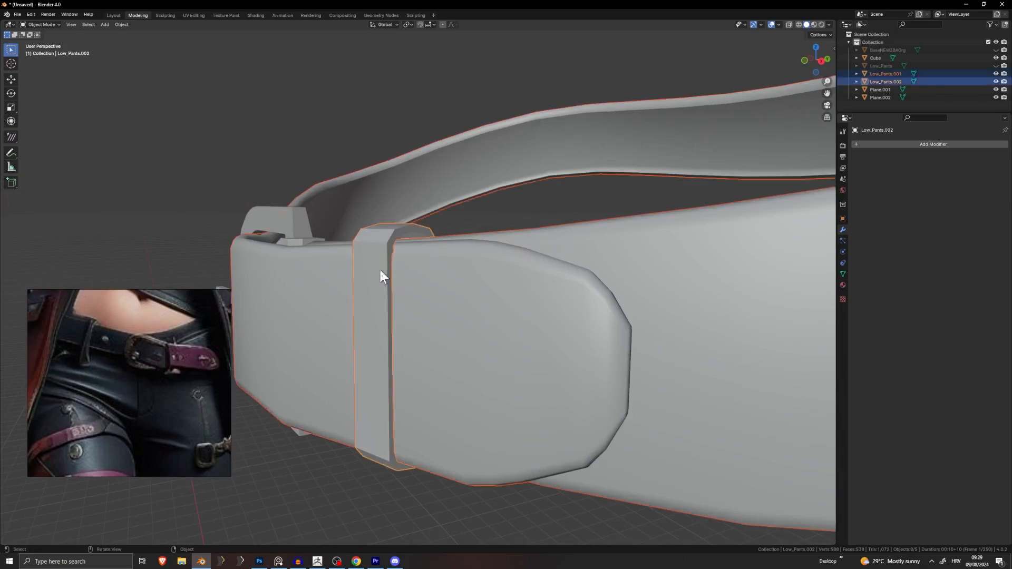
key(Tab)
scroll(378, 268, up, 3)
Step: Preview a loop cut across the belt loop in Edit Mode, then cancel it
key(Tab)
click(345, 214)
key(Tab)
middle_drag(346, 213, 351, 234)
key(ctrl+r)
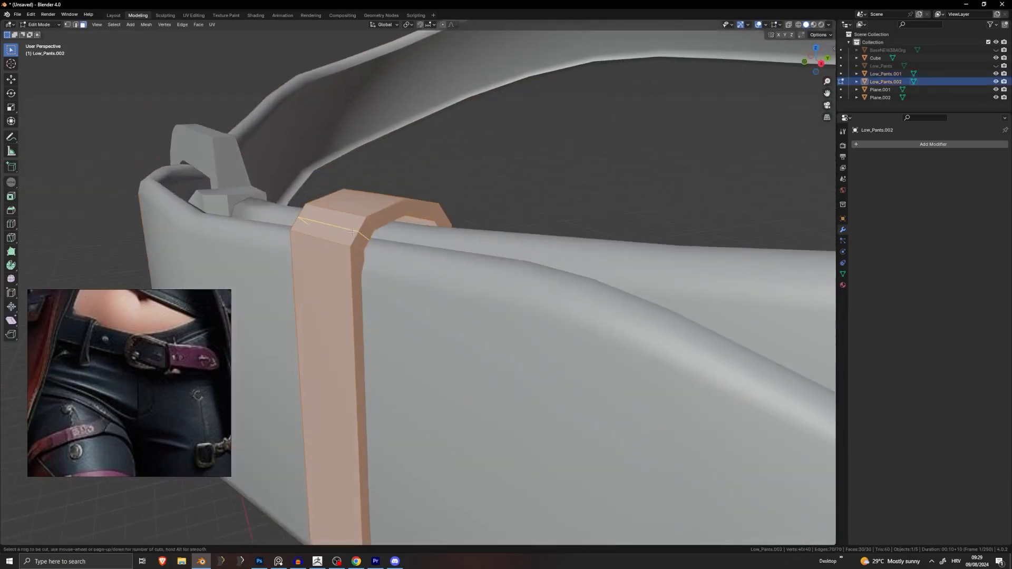
key(Escape)
scroll(350, 232, down, 4)
key(Tab)
click(434, 238)
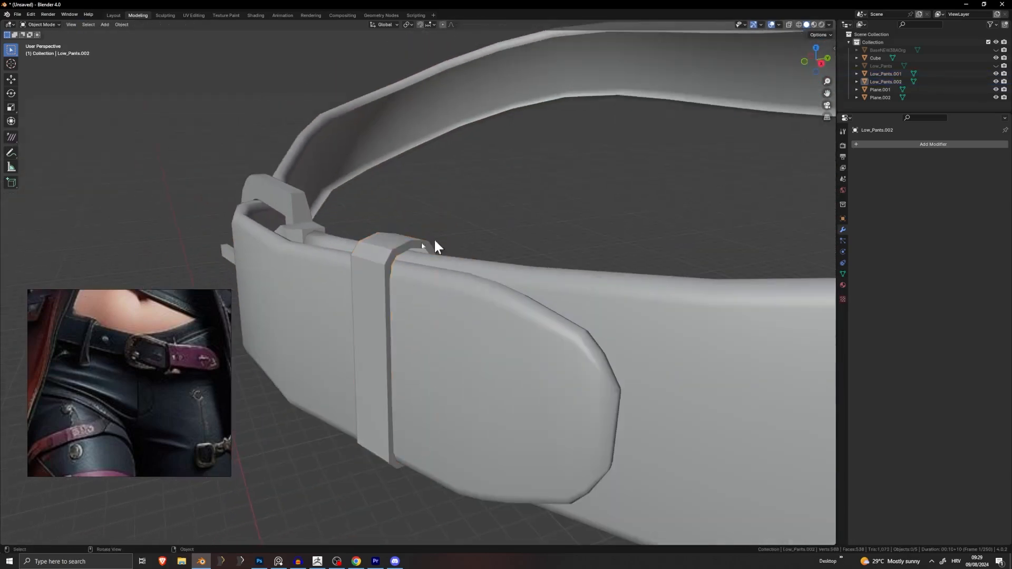
middle_drag(311, 258, 496, 263)
scroll(416, 245, down, 3)
scroll(418, 271, down, 5)
scroll(481, 297, up, 7)
Step: Move and rotate the belt loop into place on the belt
click(475, 314)
key(g)
click(502, 295)
scroll(457, 301, down, 3)
key(r)
click(511, 255)
scroll(511, 258, down, 5)
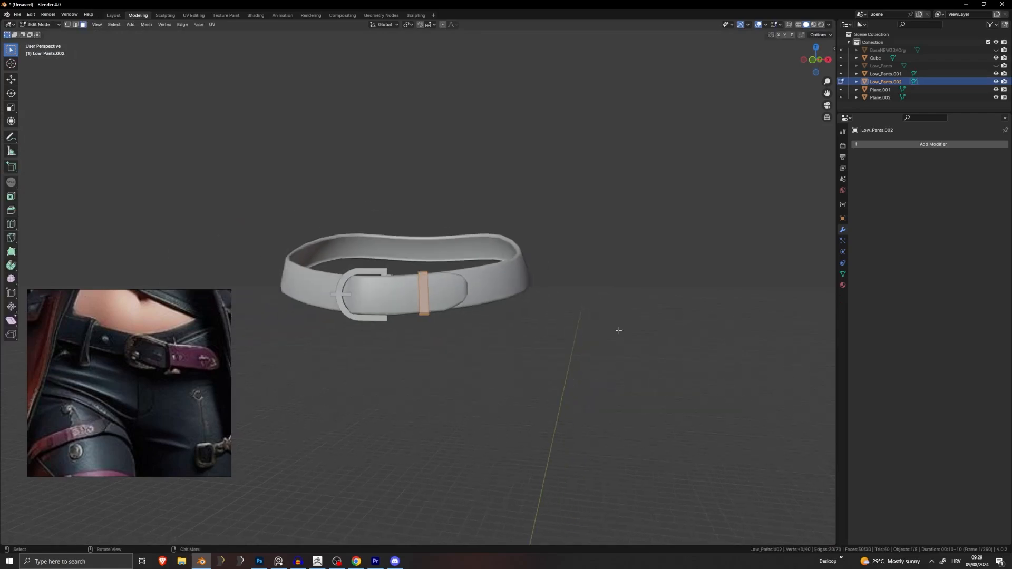
click(591, 324)
scroll(591, 324, down, 3)
shift+middle_drag(524, 333, 602, 282)
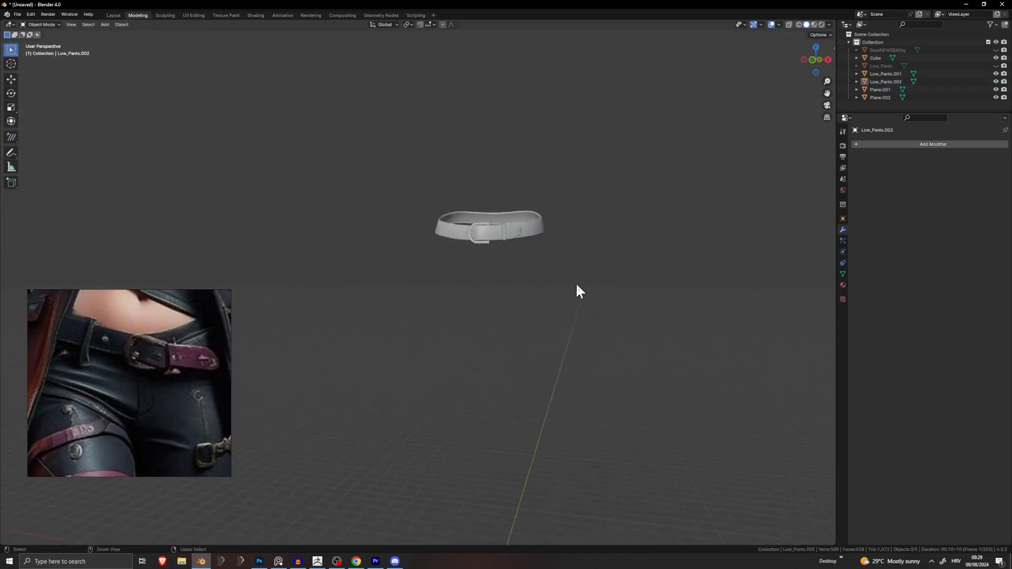
key(ctrl+s)
click(711, 175)
Step: Unhide the body and pants with Alt+H and clear the selection
key(alt+h)
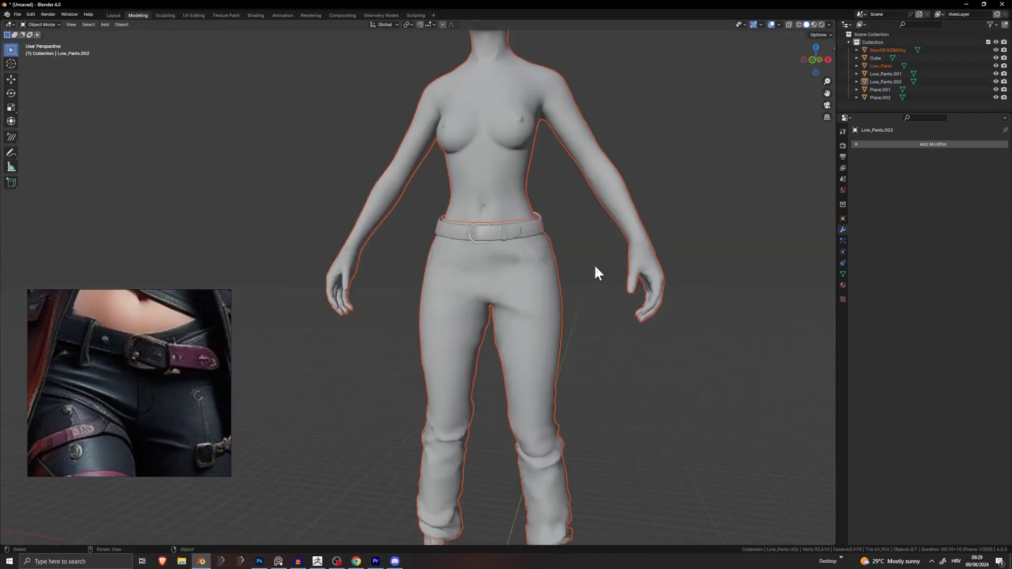
click(594, 264)
middle_drag(578, 260, 387, 265)
scroll(449, 275, up, 3)
scroll(388, 266, up, 5)
key(Tab)
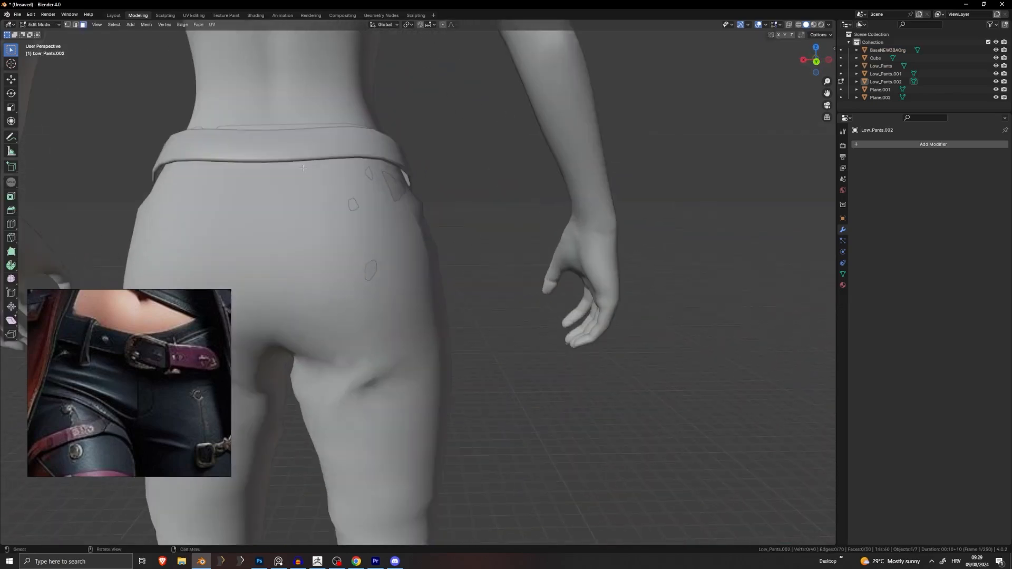
key(Tab)
Step: Proportionally move the back-centre face column of the belt Low_Pants.001 toward the hips
click(286, 145)
key(Tab)
shift+middle_drag(286, 145, 356, 256)
key(ctrl+l)
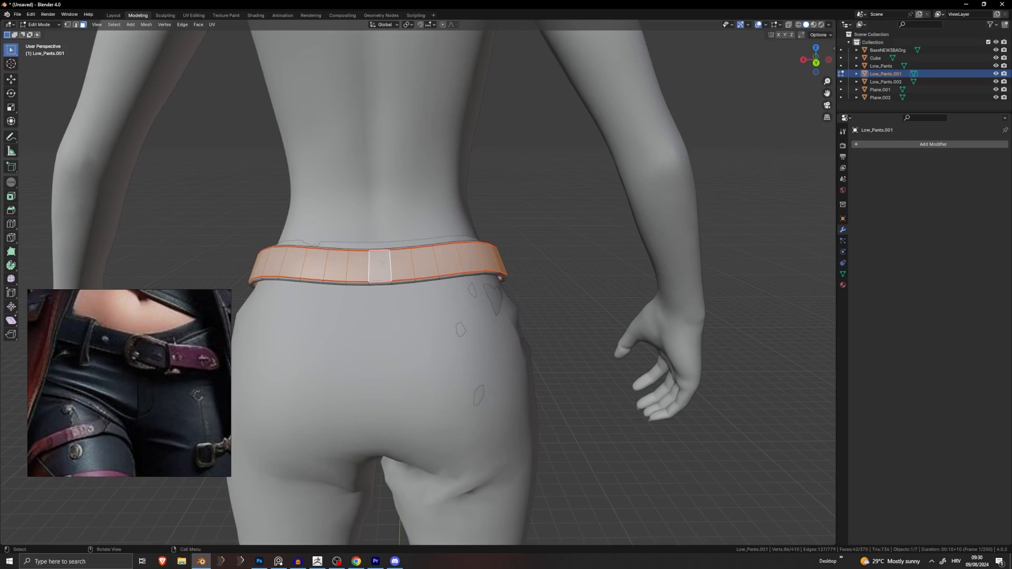
alt+click(383, 262)
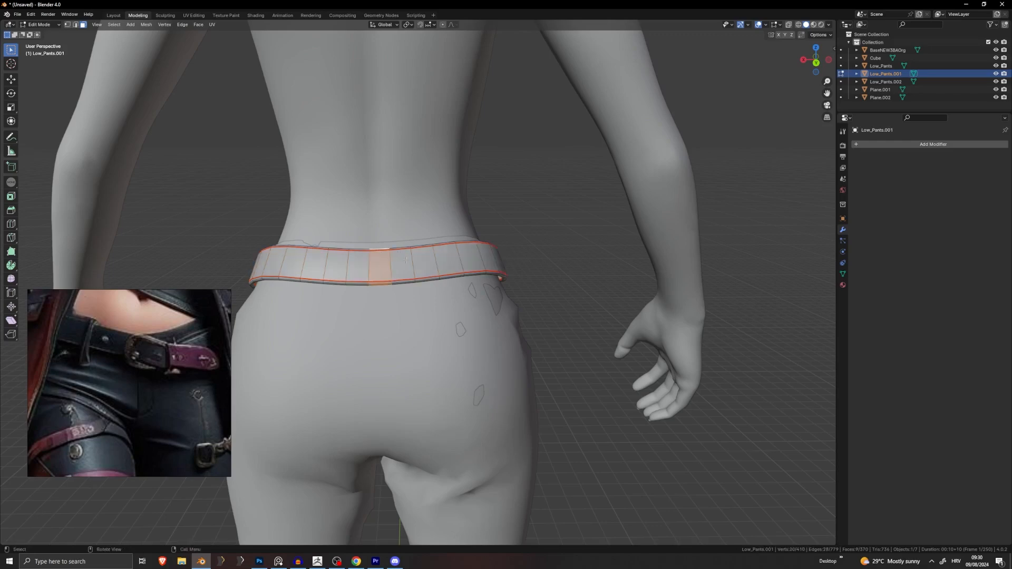
middle_drag(406, 259, 375, 159)
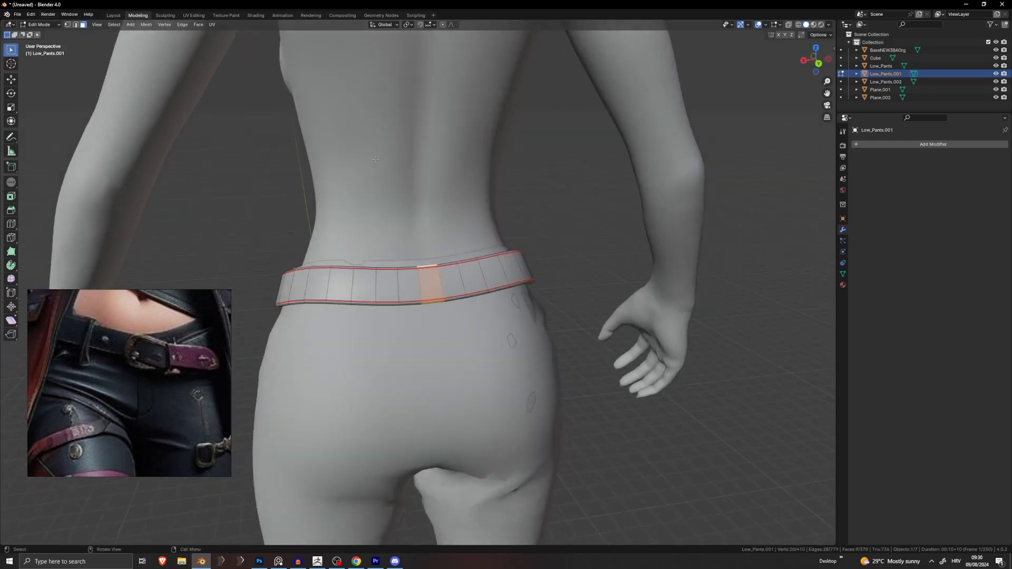
key(g)
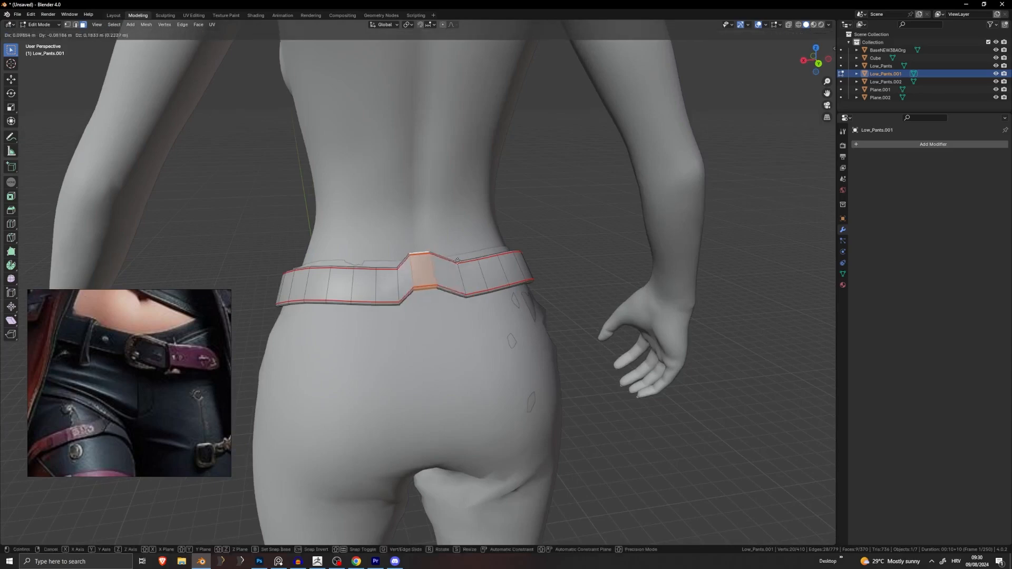
key(Escape)
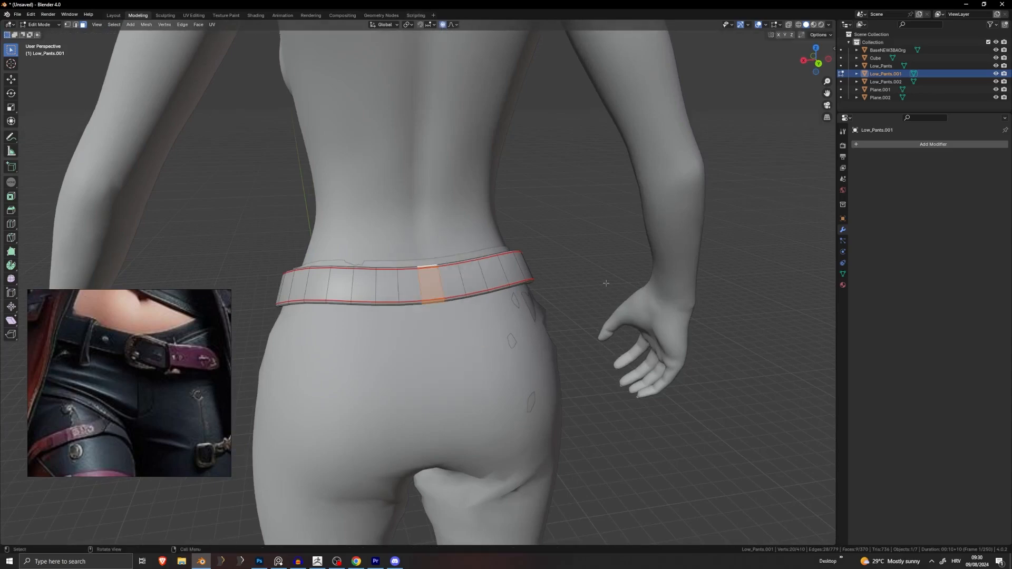
middle_drag(487, 269, 475, 266)
key(g)
scroll(473, 267, down, 6)
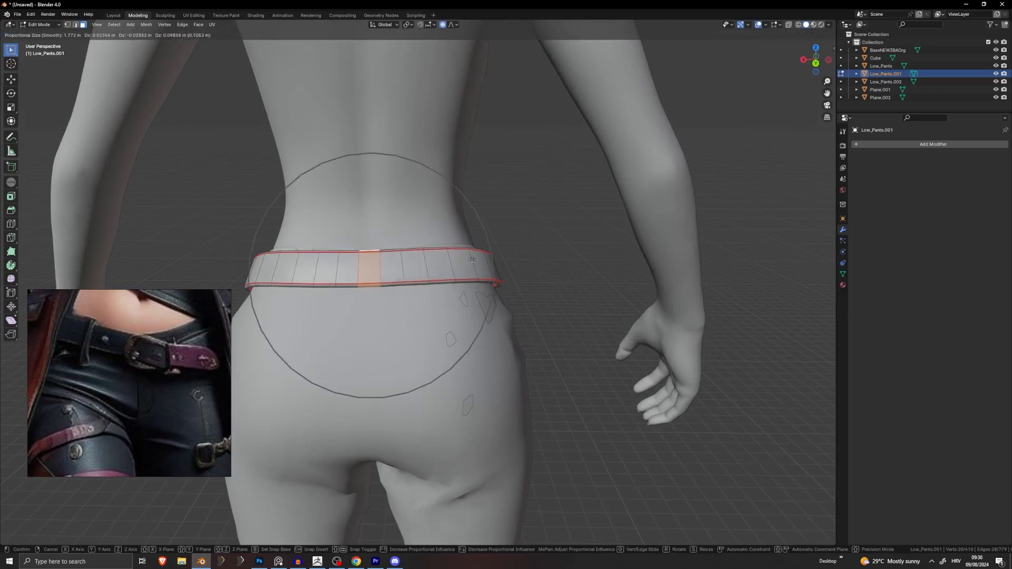
click(474, 265)
Step: Pull a crosswise face loop on the belt's side in with two proportional moves
middle_drag(476, 258, 552, 238)
key(Tab)
scroll(552, 241, down, 1)
click(538, 240)
key(Tab)
alt+click(568, 243)
alt+click(551, 233)
key(g)
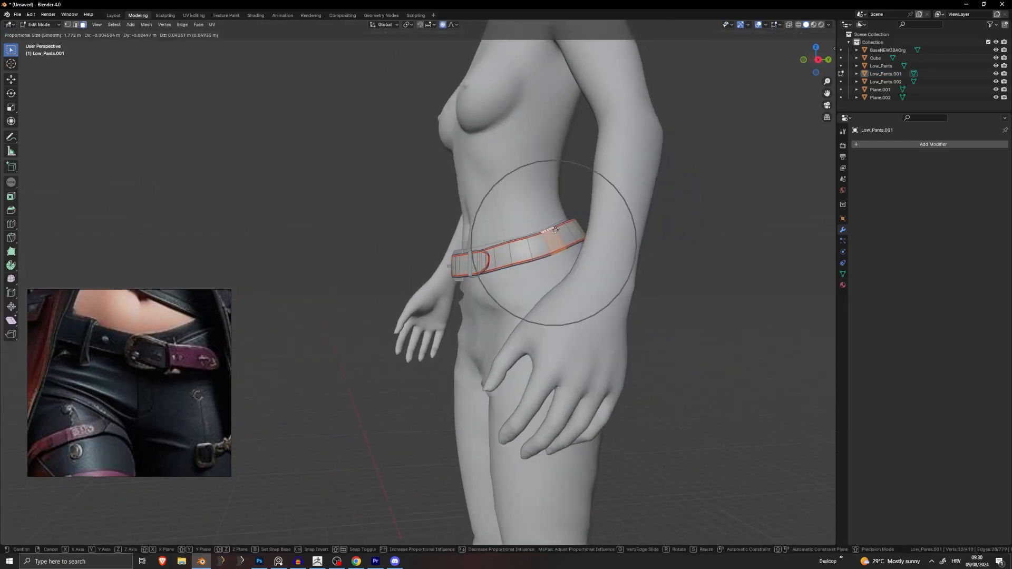
scroll(554, 231, up, 3)
click(555, 229)
middle_drag(635, 230, 828, 232)
key(g)
click(589, 226)
Step: Proportionally rotate a loop of faces across the belt strip to follow the hip
alt+click(331, 251)
alt+click(353, 247)
middle_drag(423, 239, 433, 243)
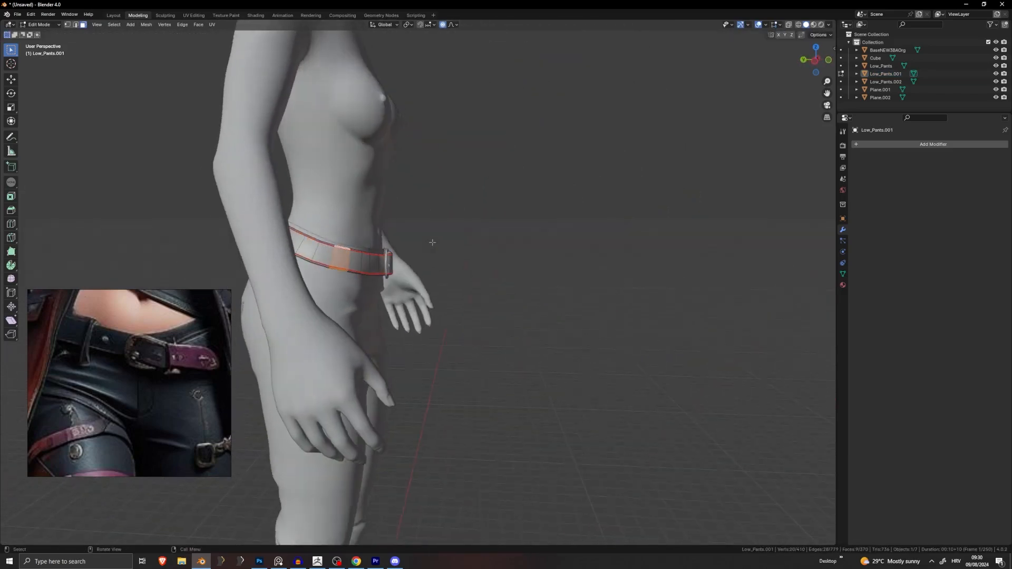
key(r)
click(467, 226)
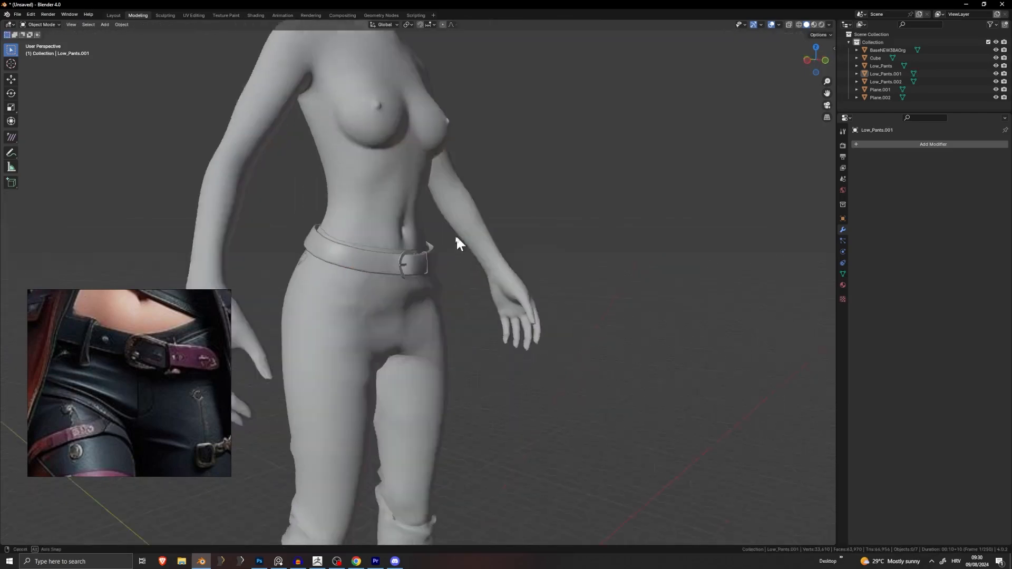
scroll(533, 290, down, 5)
scroll(490, 308, up, 8)
scroll(548, 288, up, 2)
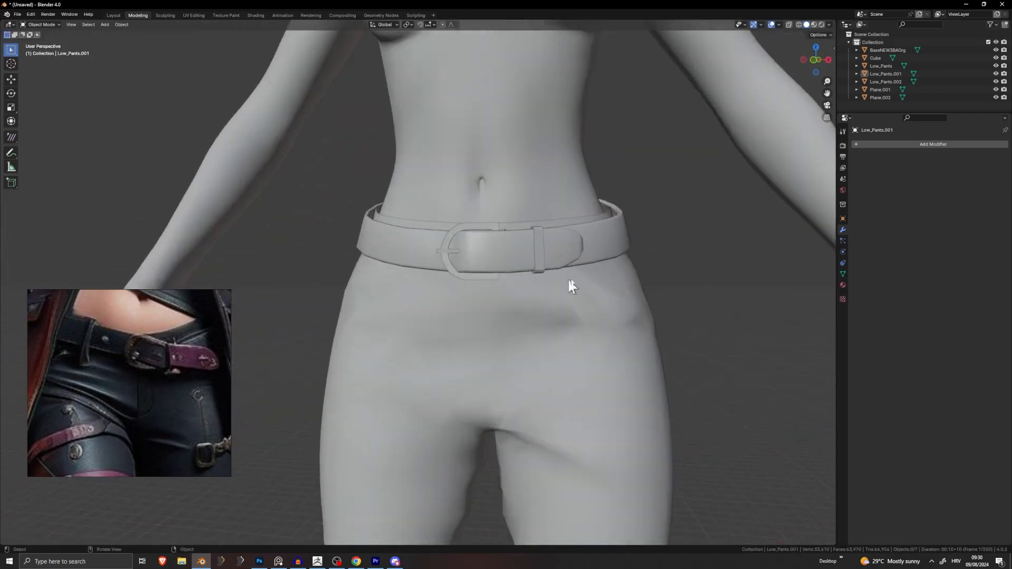
shift+middle_drag(568, 280, 482, 258)
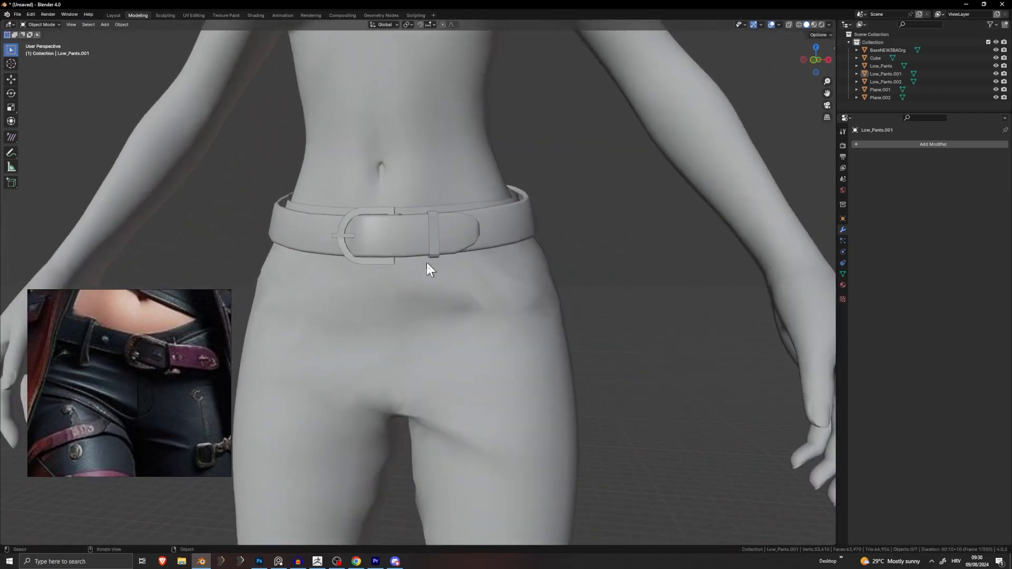
middle_drag(580, 255, 435, 236)
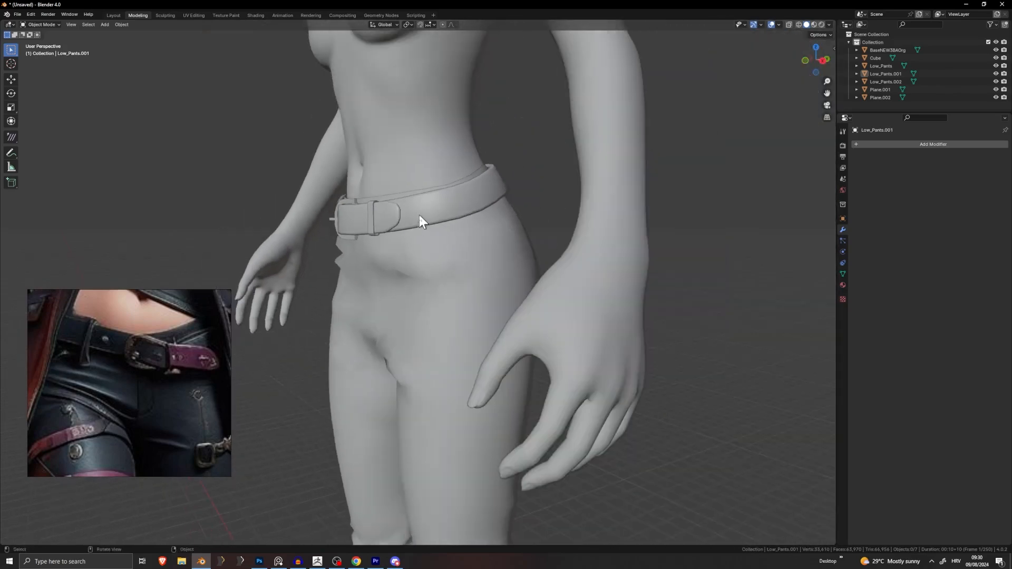
middle_drag(416, 222, 499, 212)
scroll(495, 267, up, 5)
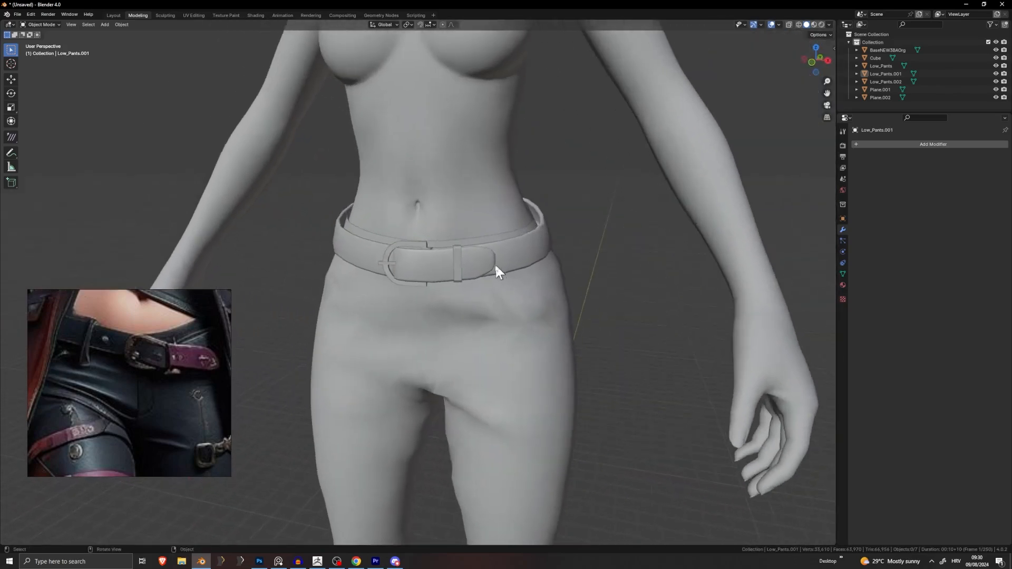
click(451, 257)
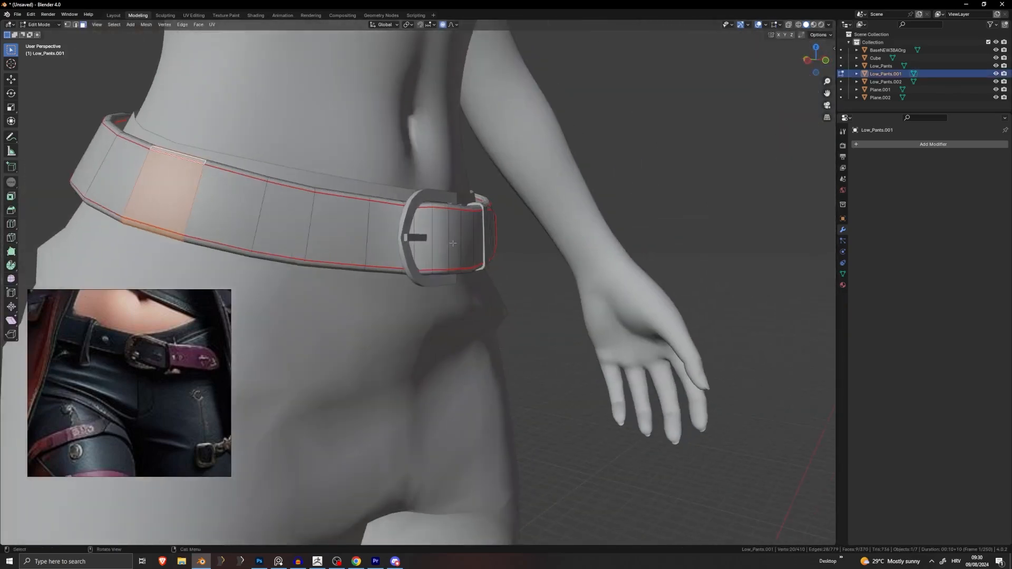
key(Tab)
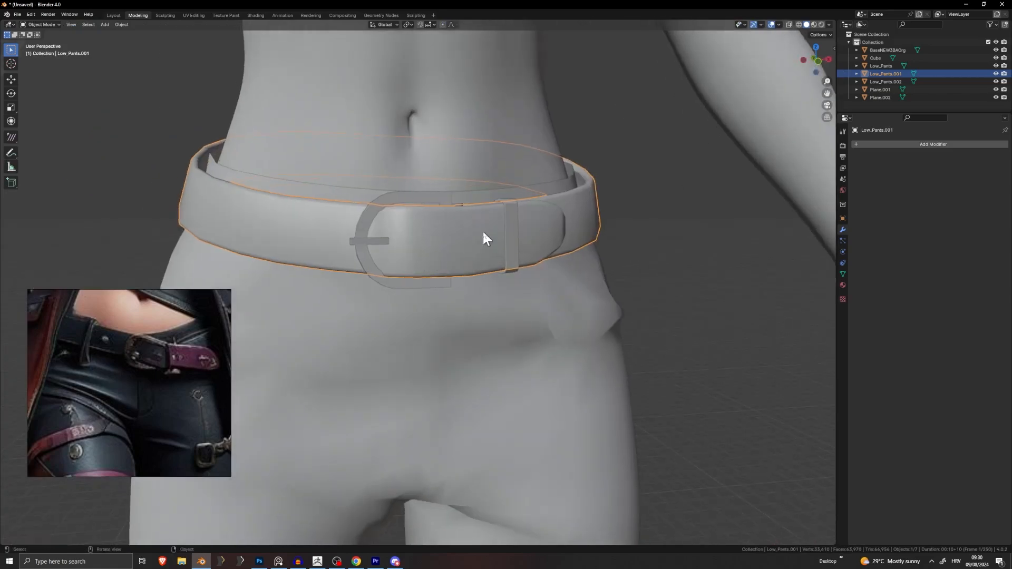
click(431, 207)
key(Tab)
middle_drag(530, 208, 426, 218)
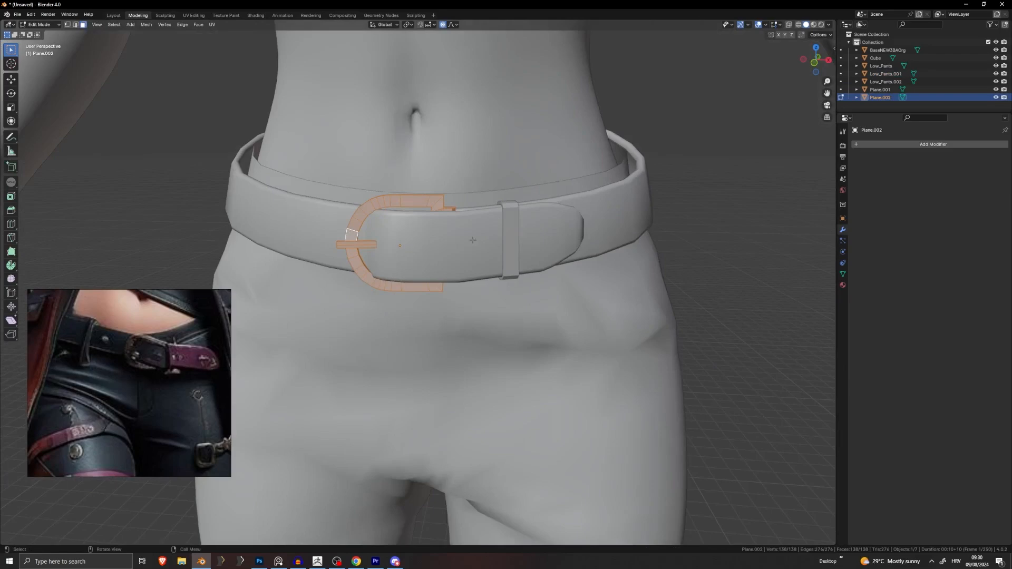
scroll(462, 239, down, 8)
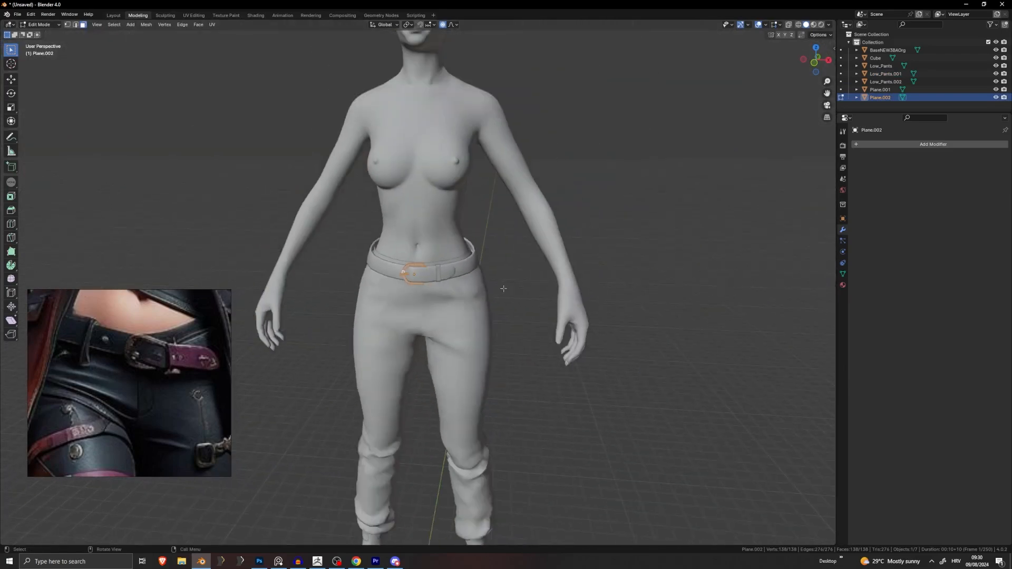
key(Tab)
click(539, 249)
scroll(536, 283, down, 2)
click(496, 295)
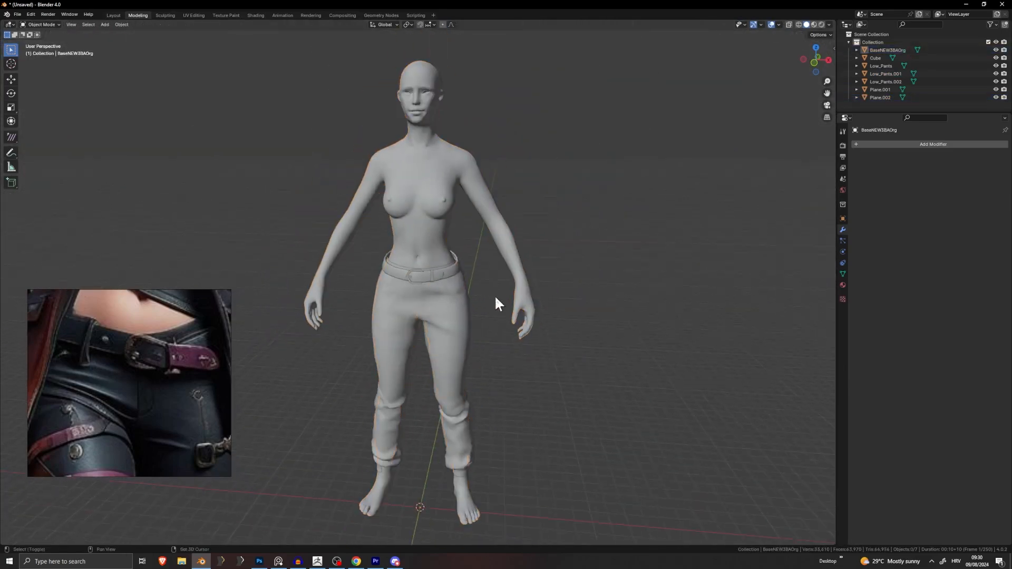
shift+middle_drag(494, 295, 510, 235)
scroll(137, 406, down, 4)
middle_drag(128, 416, 185, 316)
scroll(164, 335, up, 4)
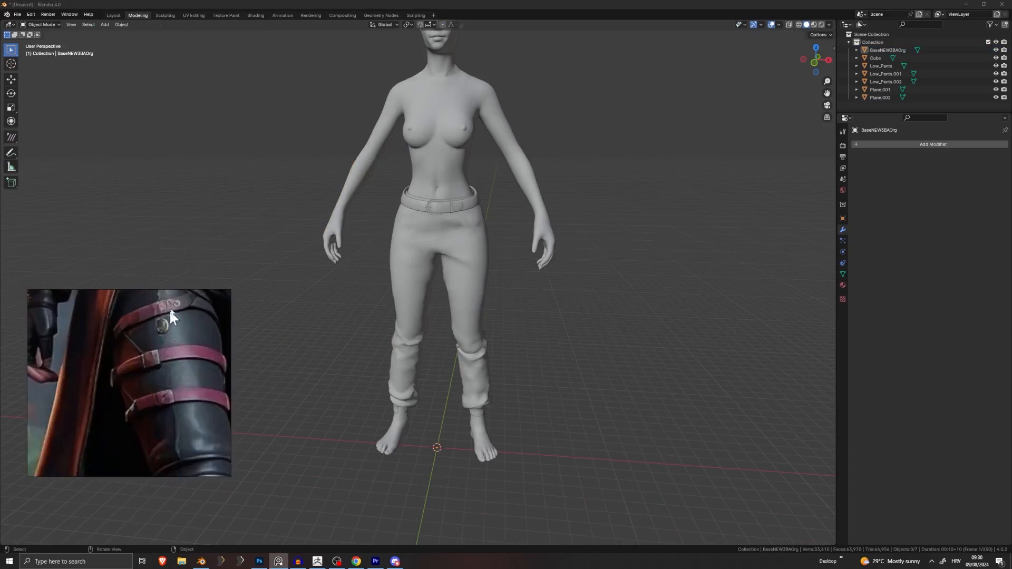
scroll(188, 375, down, 4)
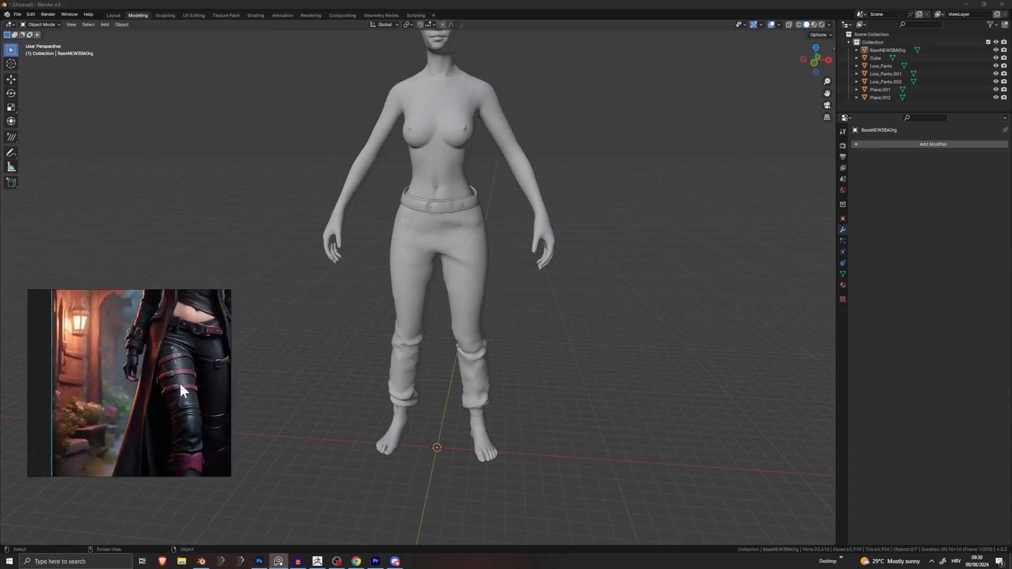
middle_drag(179, 382, 128, 347)
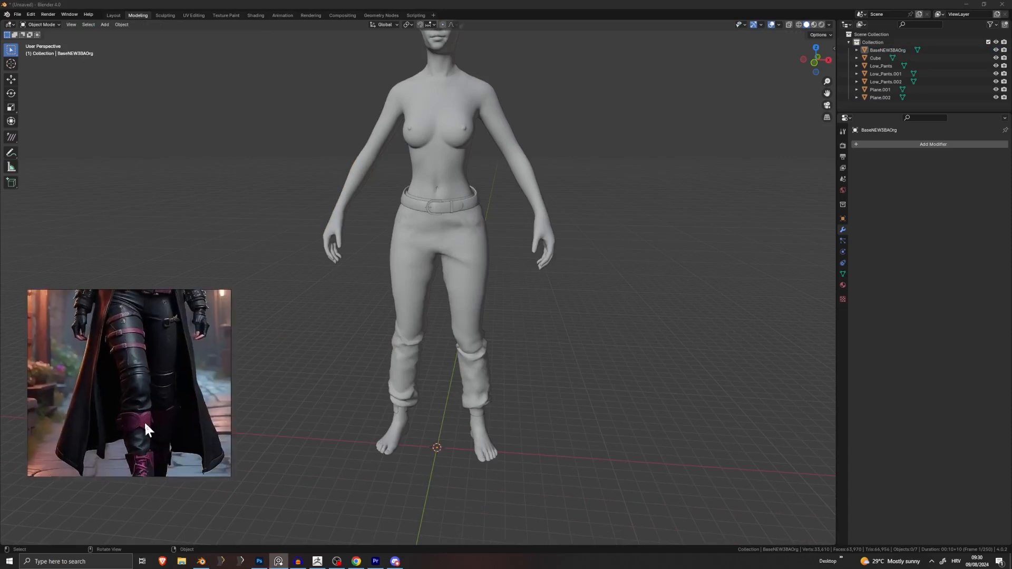
scroll(142, 419, up, 6)
middle_drag(138, 421, 177, 382)
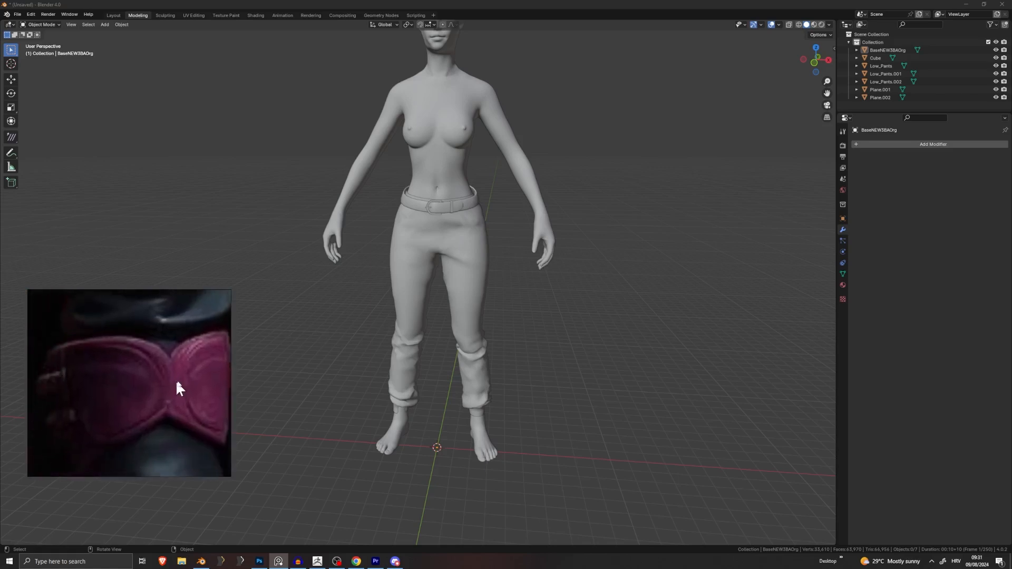
scroll(180, 377, down, 3)
scroll(132, 381, down, 2)
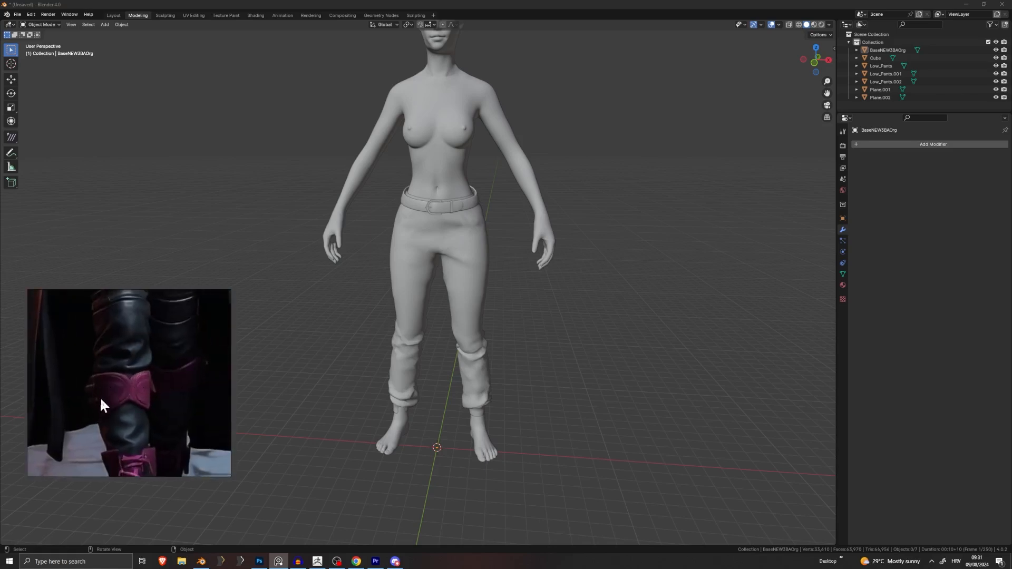
scroll(101, 399, up, 5)
scroll(108, 407, down, 5)
middle_drag(135, 353, 135, 420)
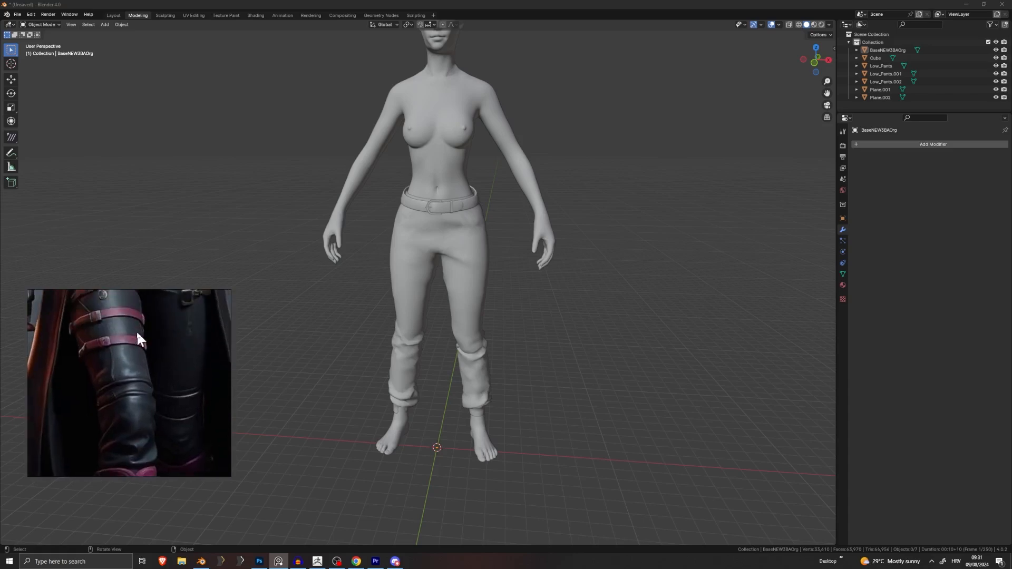
middle_drag(136, 331, 117, 404)
scroll(117, 404, up, 4)
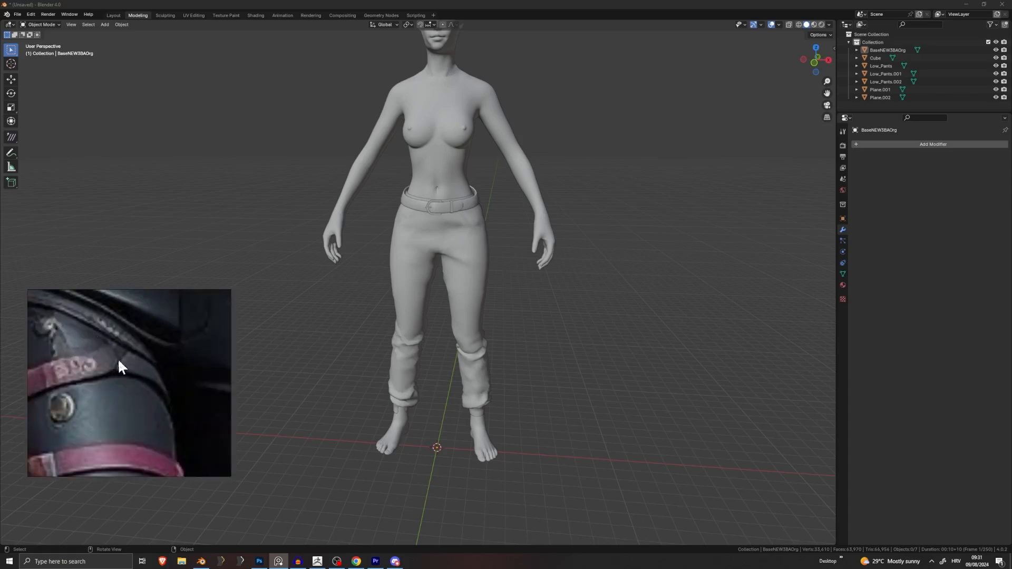
scroll(126, 372, down, 3)
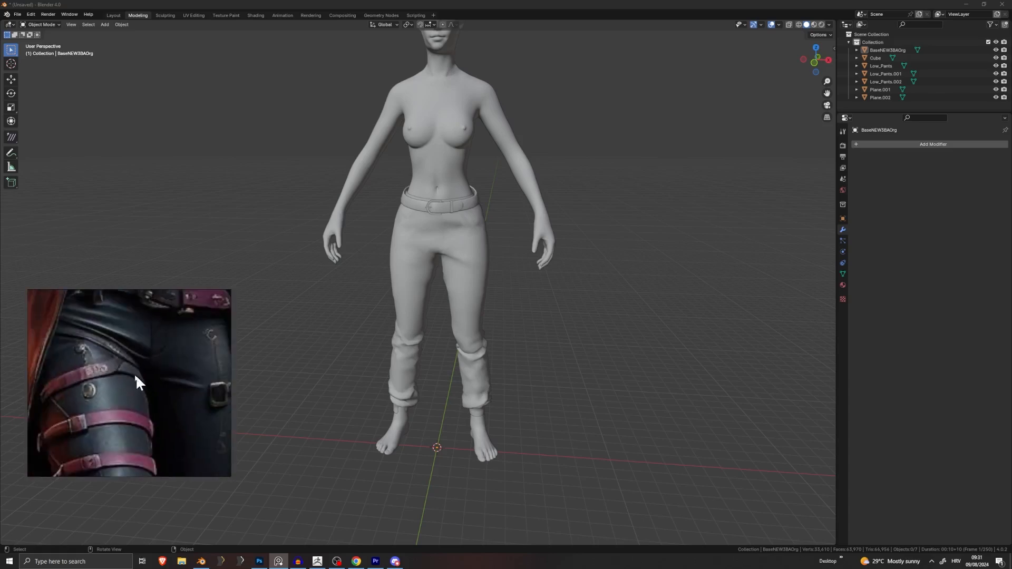
scroll(169, 381, down, 3)
middle_drag(173, 382, 162, 345)
middle_drag(391, 332, 325, 329)
scroll(380, 339, up, 5)
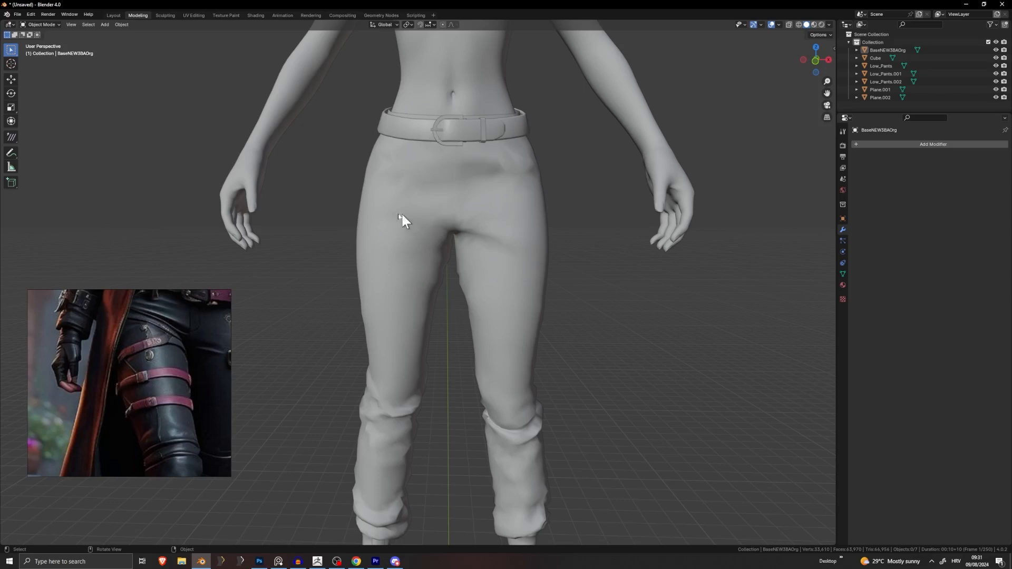
Step: Select the pants and enter Edit Mode in edge-select mode
middle_drag(403, 224, 438, 233)
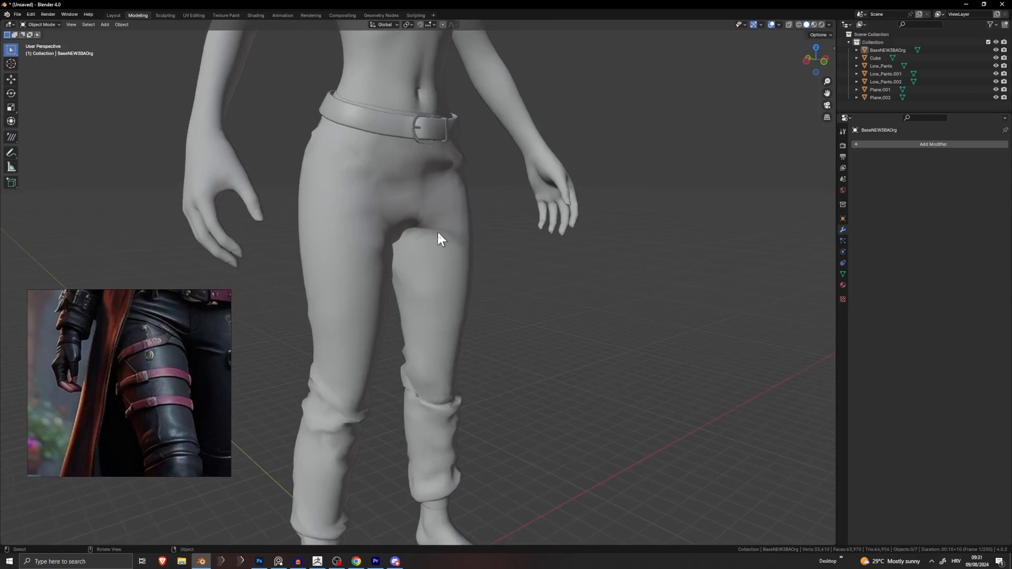
scroll(194, 327, down, 3)
middle_drag(338, 247, 365, 227)
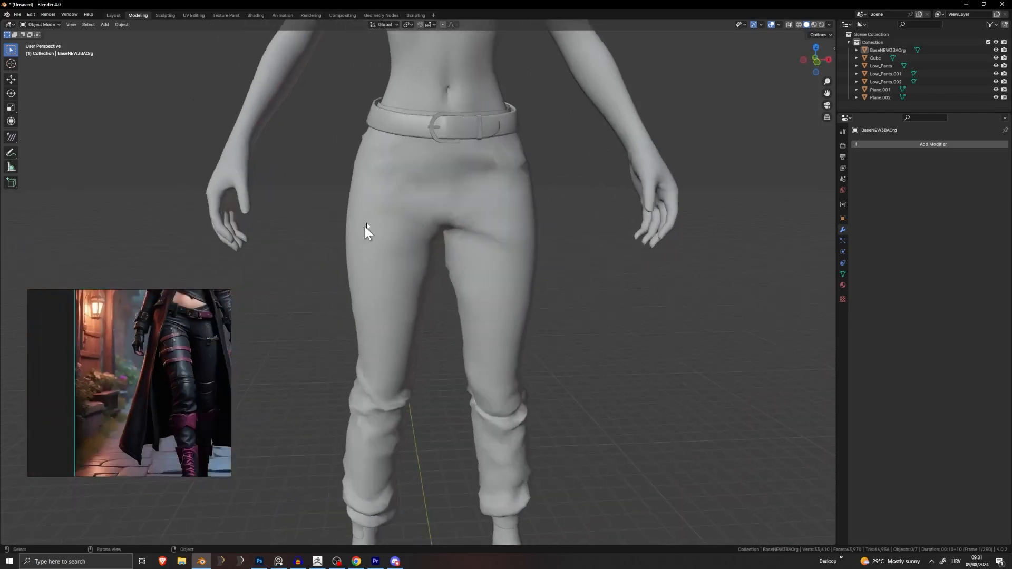
click(377, 213)
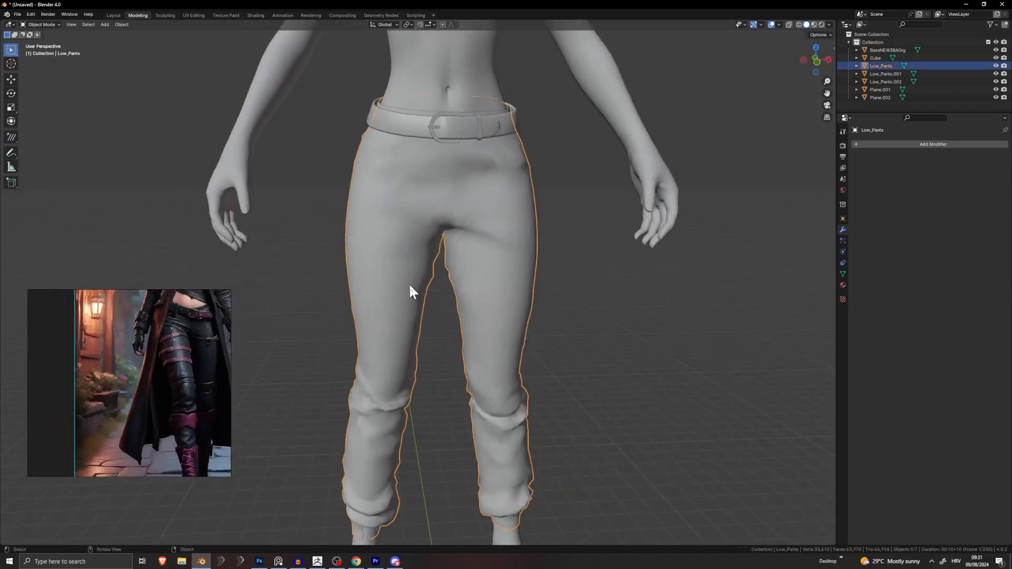
key(Tab)
scroll(391, 315, up, 2)
click(75, 24)
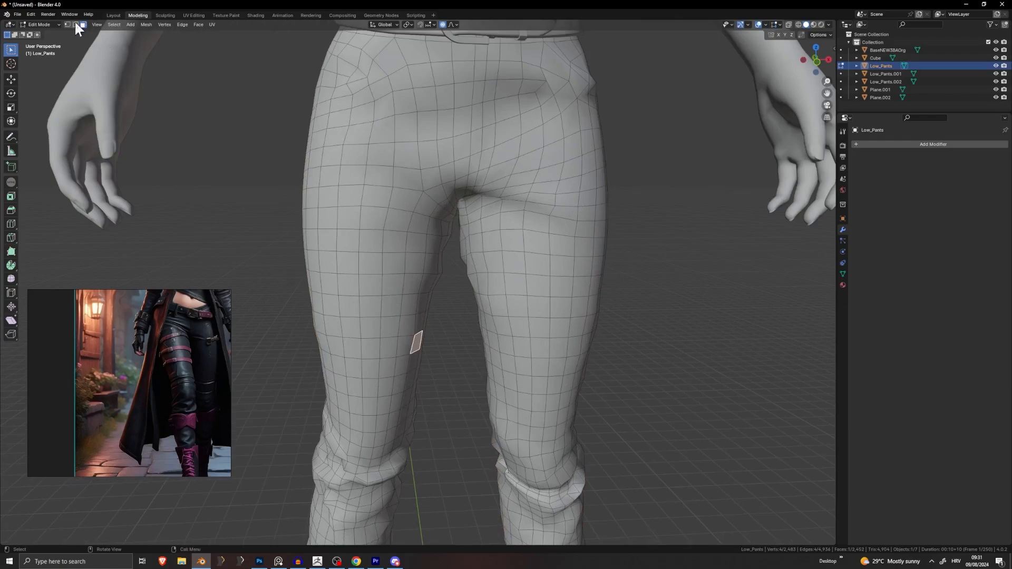
Step: Select three horizontal edge loops around the right thigh
alt+click(383, 285)
alt+click(416, 279)
middle_drag(416, 278, 362, 285)
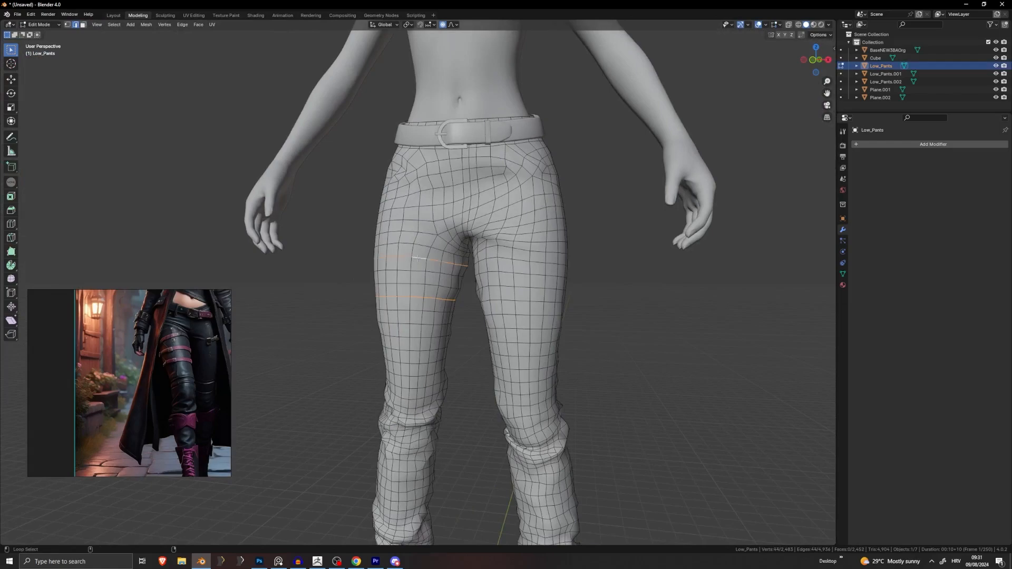
middle_drag(416, 258, 504, 285)
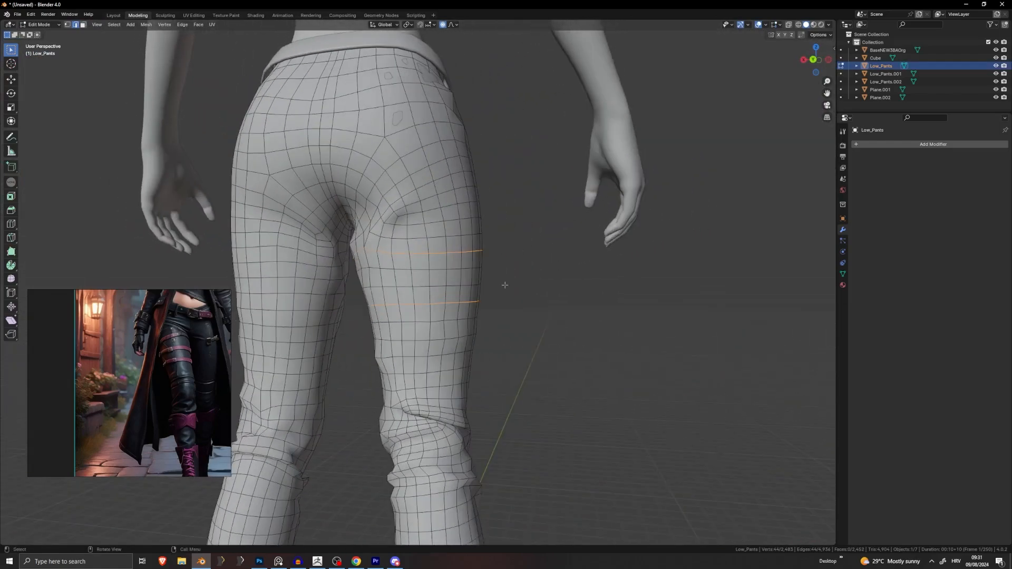
middle_drag(409, 289, 464, 248)
alt+shift+click(359, 217)
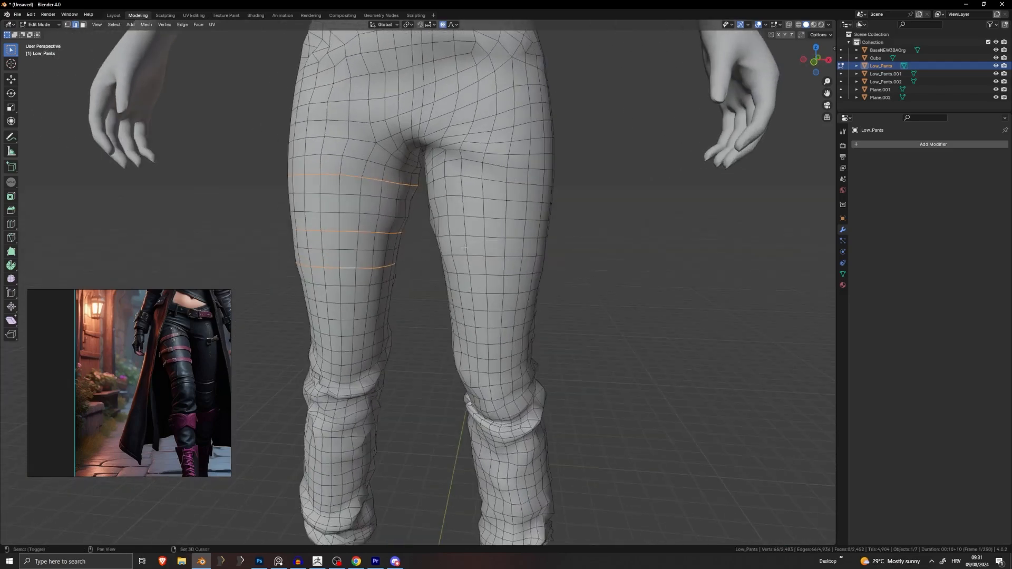
Step: Duplicate the three thigh loops in place and scale them slightly outward with proportional editing off
key(shift+d)
key(Escape)
key(s)
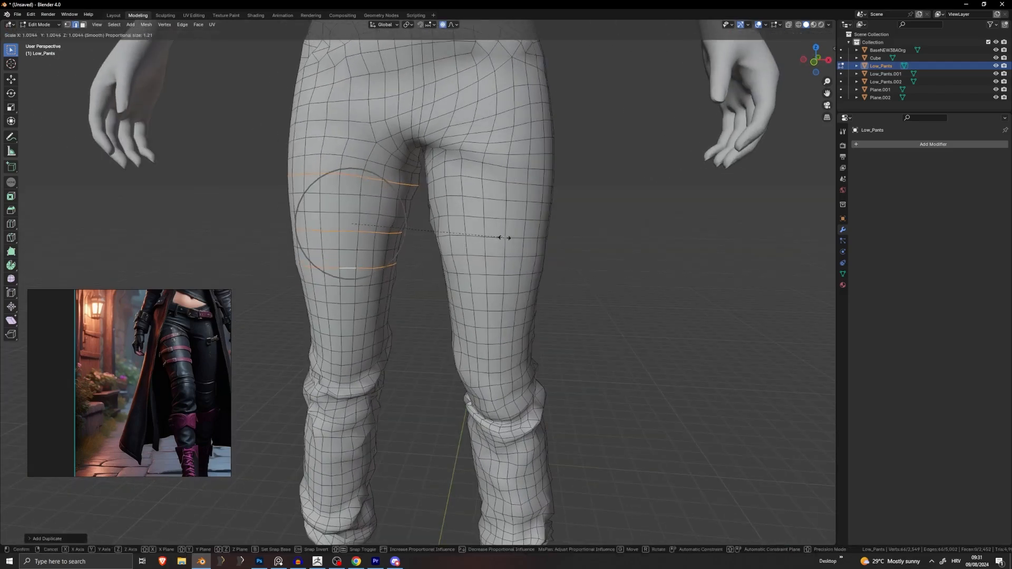
right_click(505, 238)
click(443, 24)
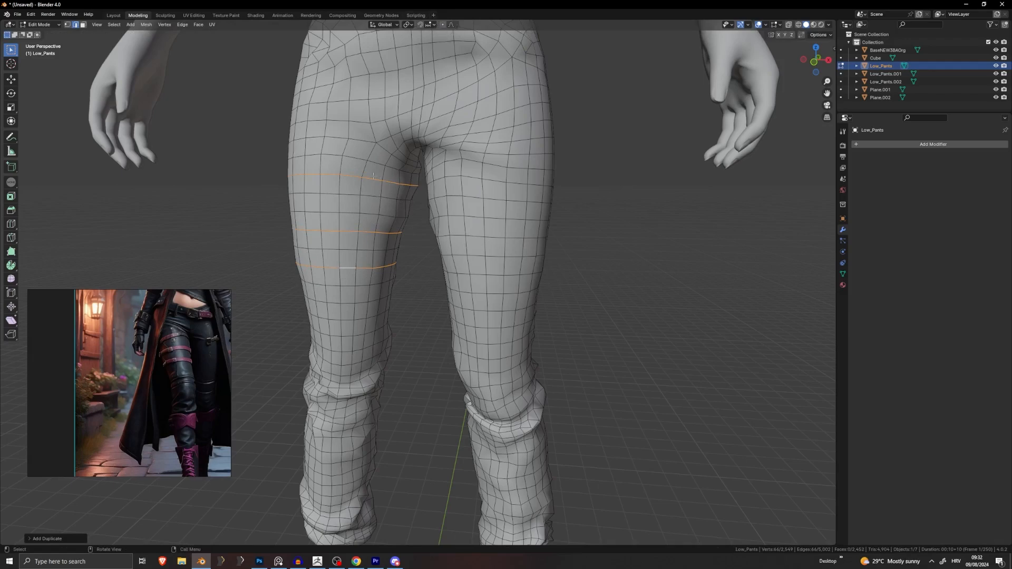
middle_drag(410, 168, 418, 248)
key(s)
click(436, 170)
Step: Separate the duplicated loops into their own object, Low_Pants.003, and select it in Object Mode
key(p)
click(425, 132)
key(Tab)
scroll(395, 251, up, 3)
click(374, 253)
click(362, 226)
Step: Inspect the three thigh loops of Low_Pants.003 in Edit Mode with all vertices selected
shift+middle_drag(362, 226, 406, 293)
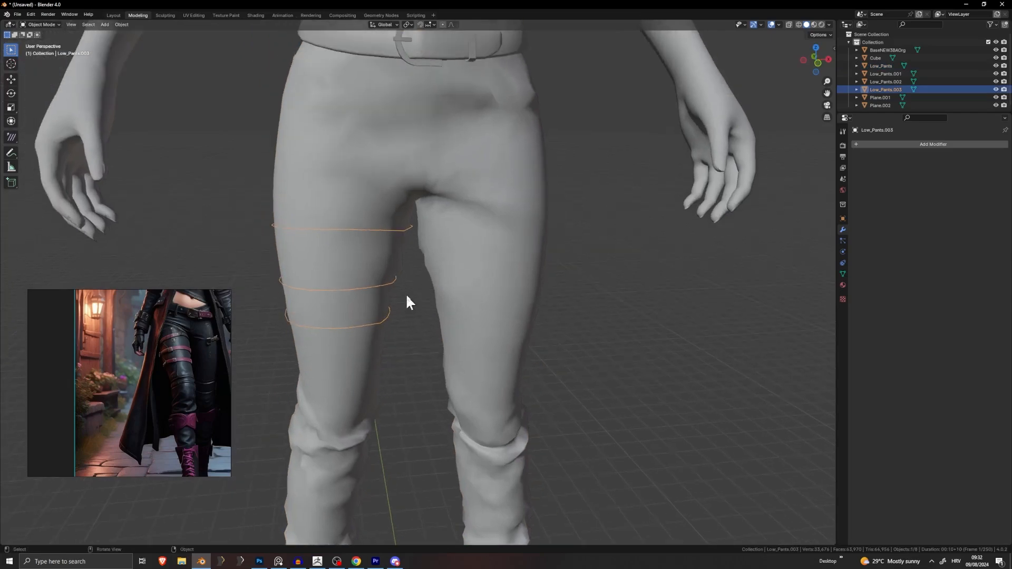
scroll(407, 264, up, 3)
key(Tab)
key(a)
middle_drag(406, 240, 429, 272)
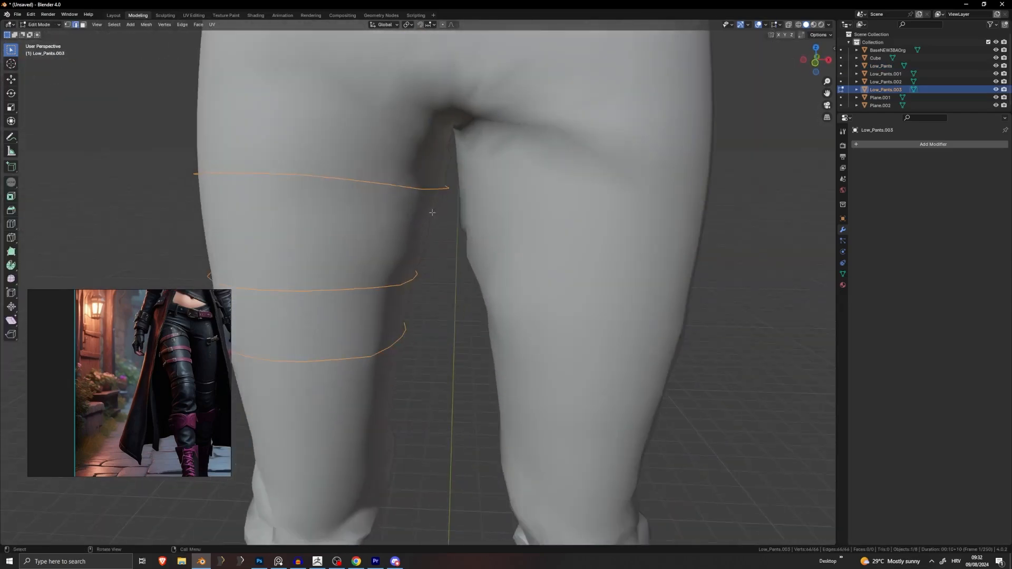
middle_drag(388, 221, 441, 210)
key(Tab)
key(Tab)
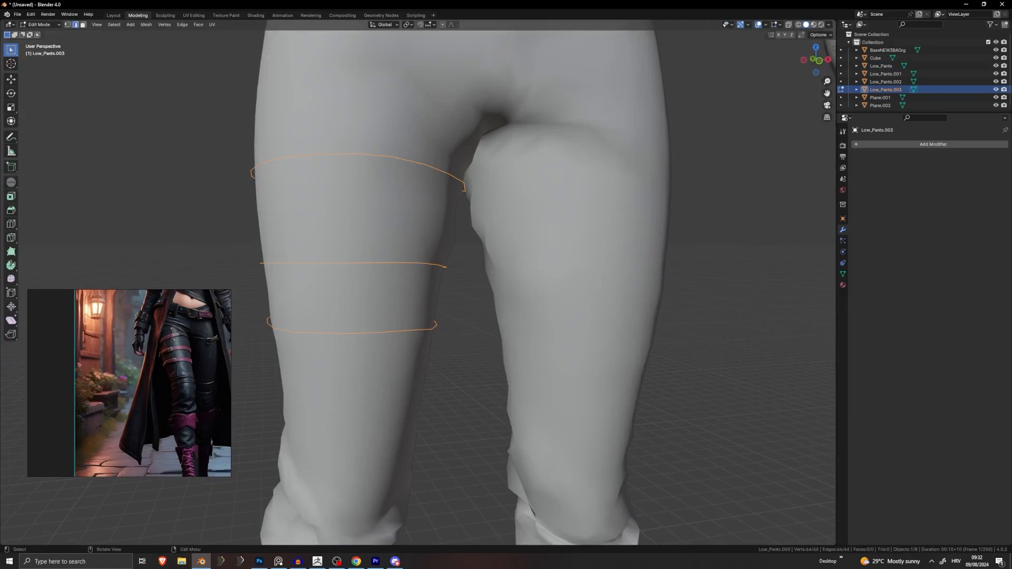
Step: Return to Object Mode and reselect the Low_Pants.003 strap object
right_click(409, 167)
mouse_move(401, 164)
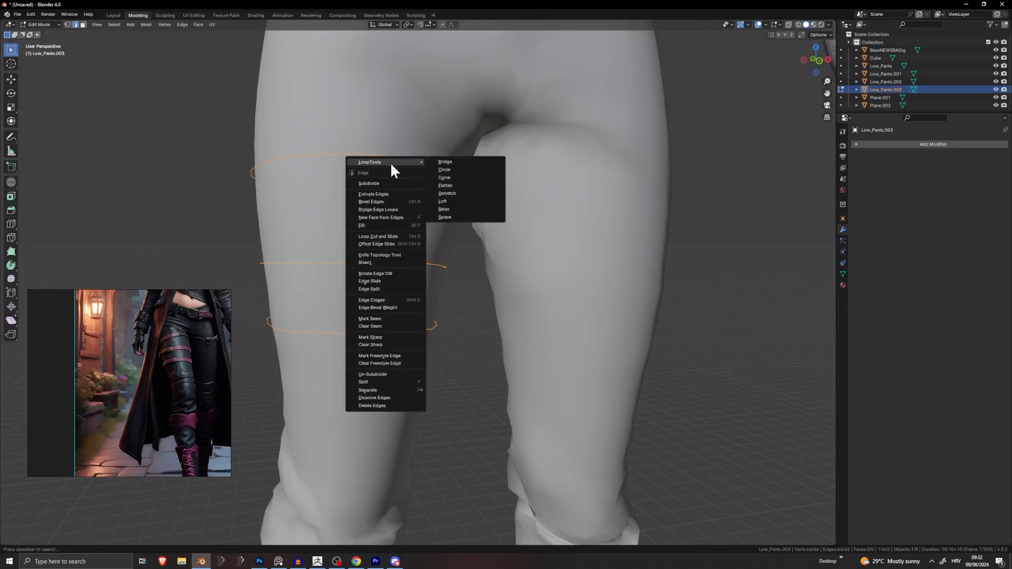
key(Tab)
click(221, 173)
click(252, 168)
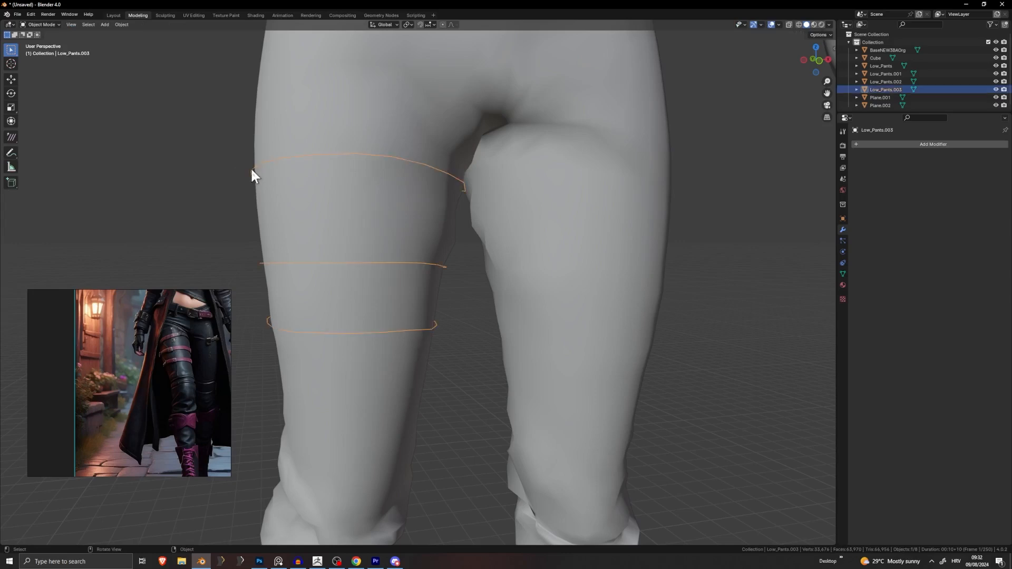
middle_drag(251, 166, 199, 139)
Step: Convert Low_Pants.003 from a mesh into a curve with Object > Convert > Curve
click(121, 24)
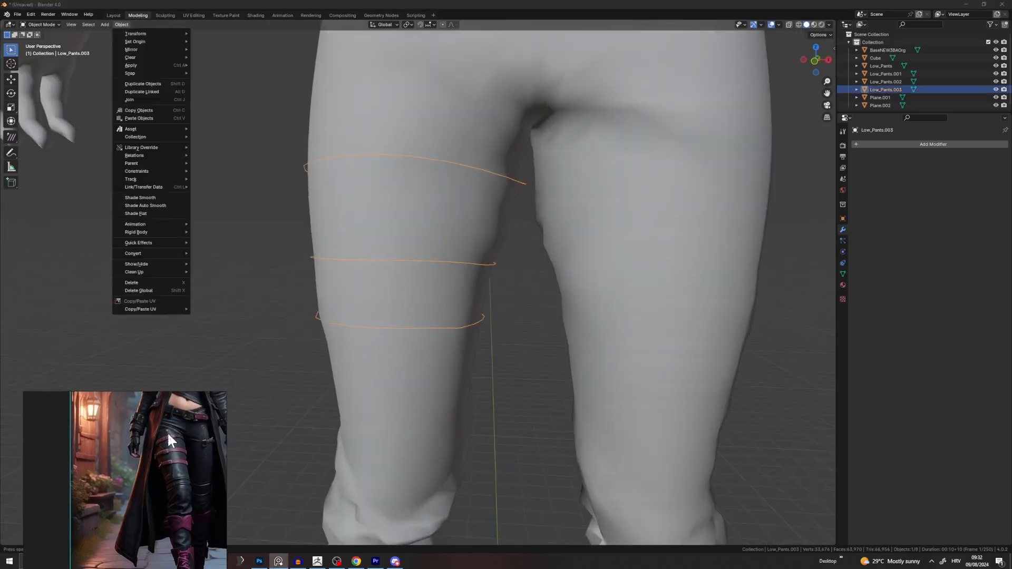
click(121, 24)
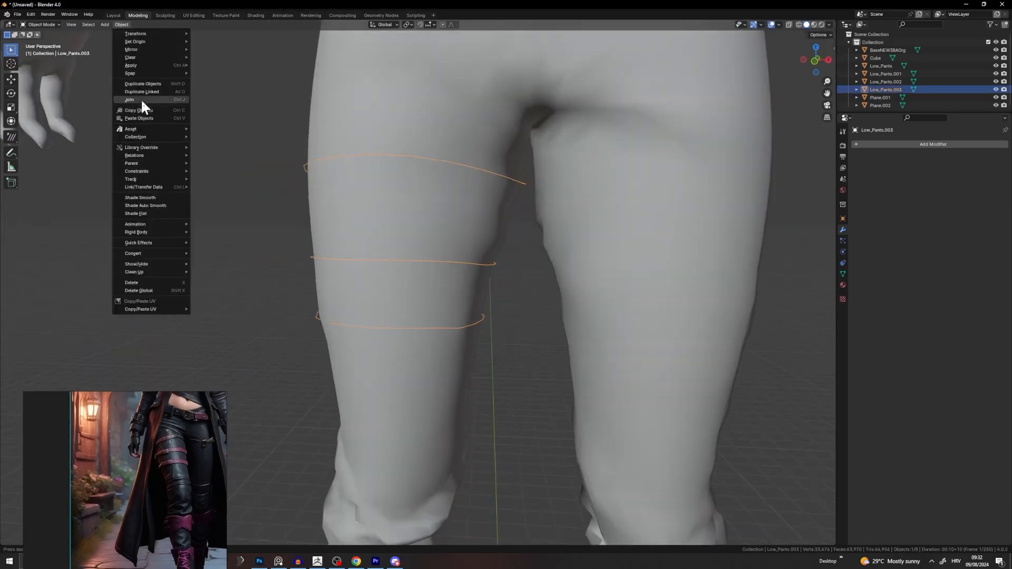
mouse_move(186, 253)
click(222, 255)
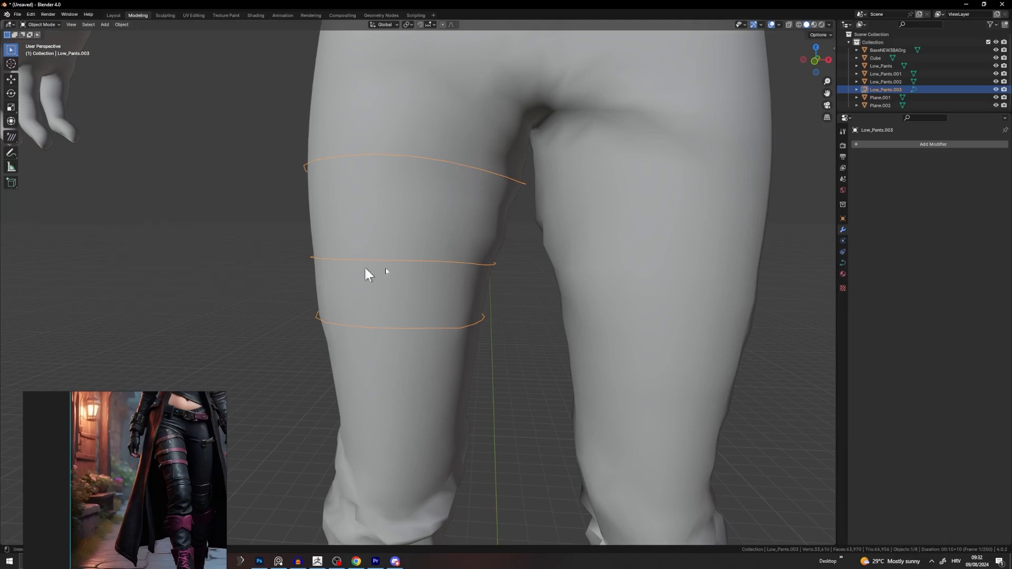
right_click(492, 202)
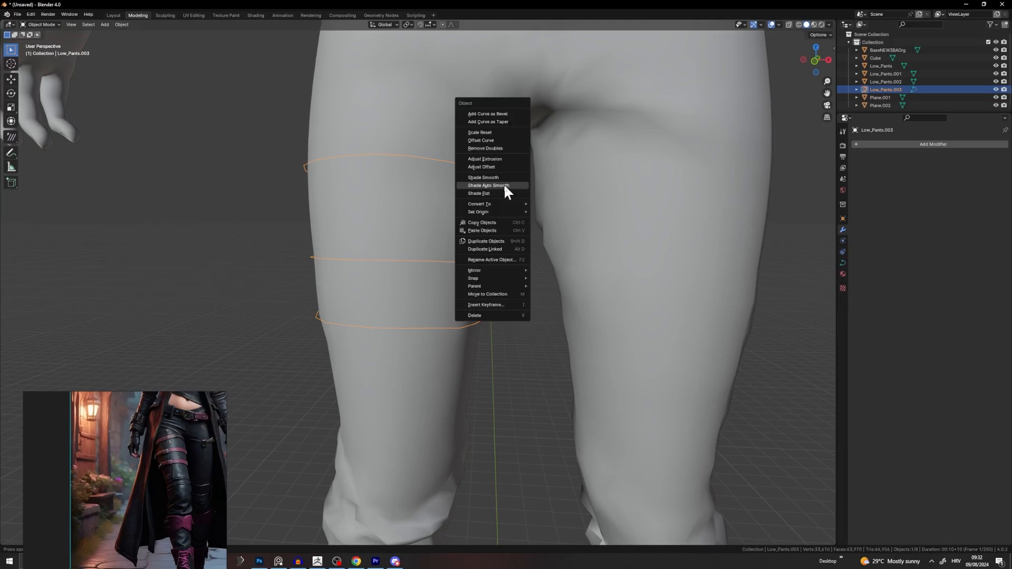
Step: Select all control points of the curve in Edit Mode and apply a first Smooth
key(Tab)
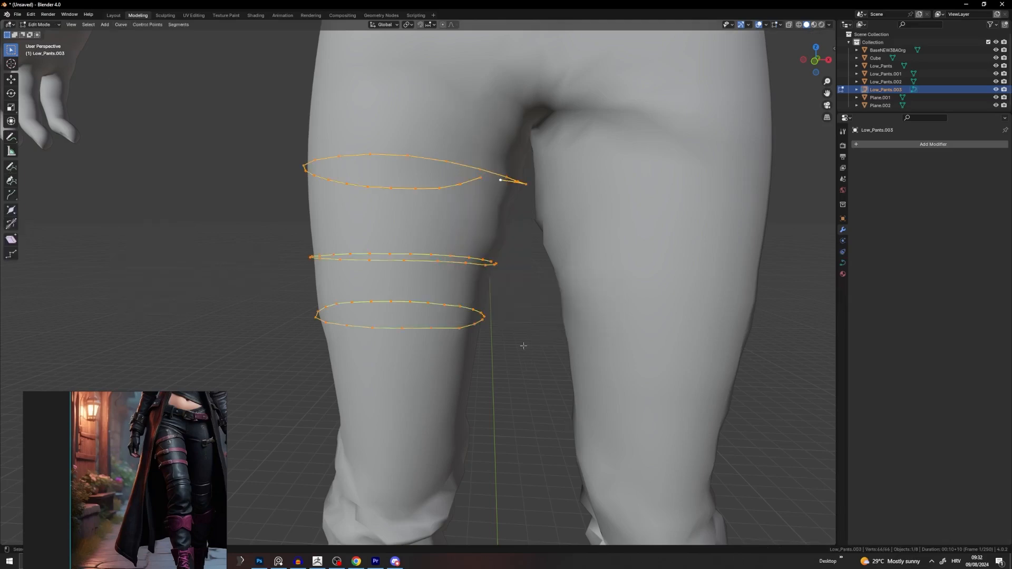
middle_drag(527, 272, 653, 245)
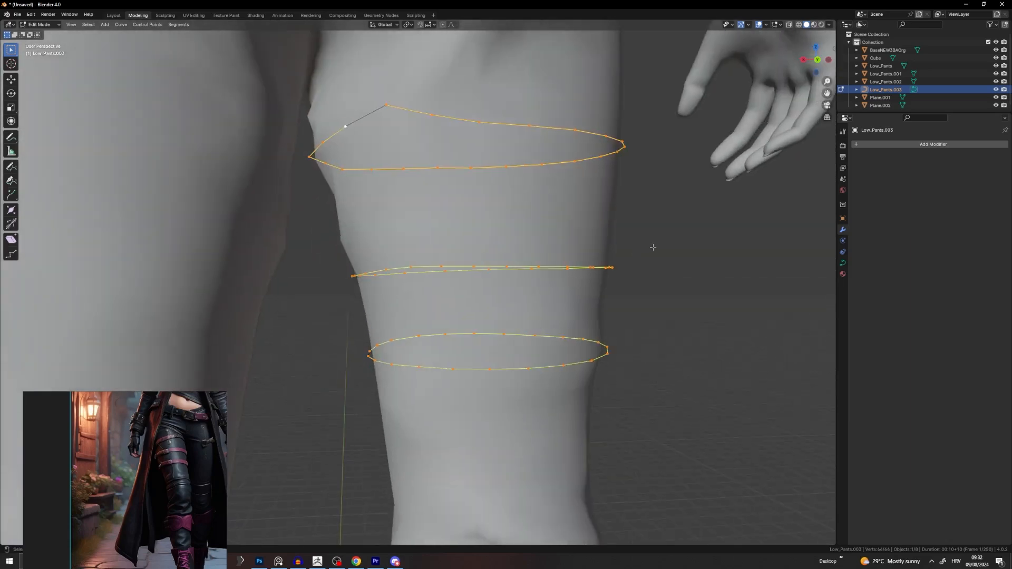
key(alt+a)
key(a)
right_click(539, 179)
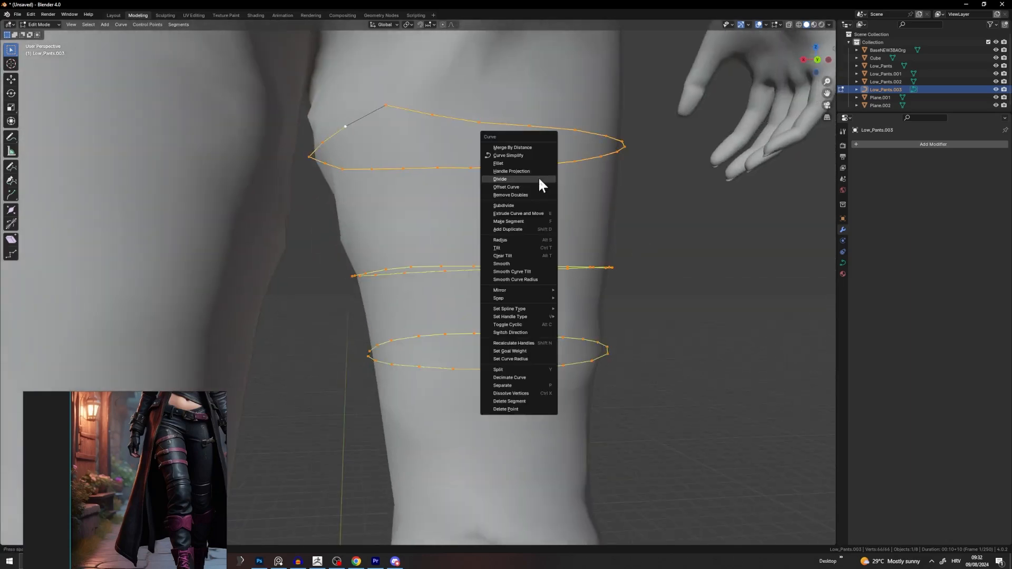
click(514, 264)
Step: Run Smooth five more times on the three thigh curve rings
right_click(514, 265)
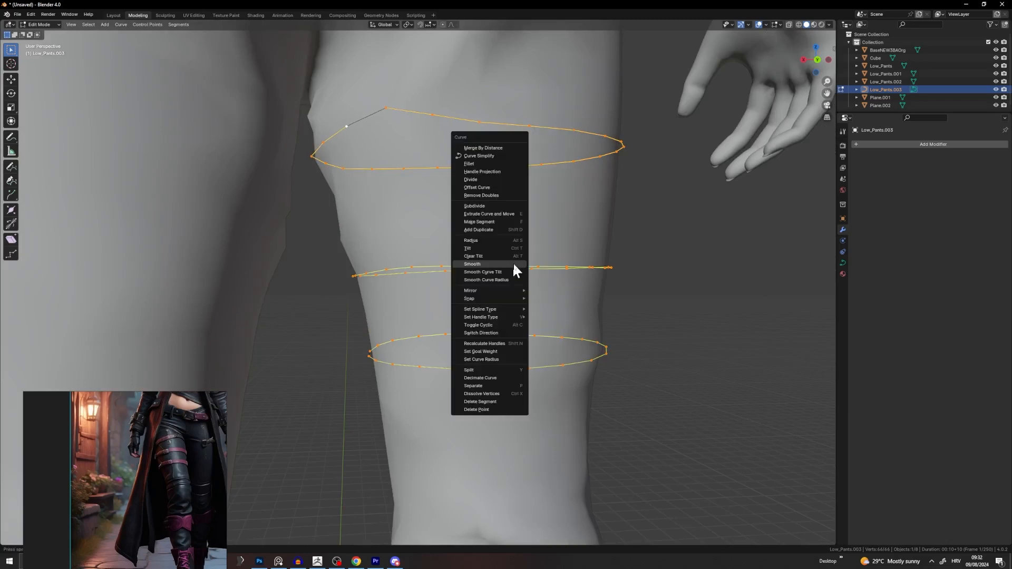
click(514, 265)
right_click(514, 264)
click(514, 264)
right_click(515, 264)
click(515, 264)
right_click(516, 264)
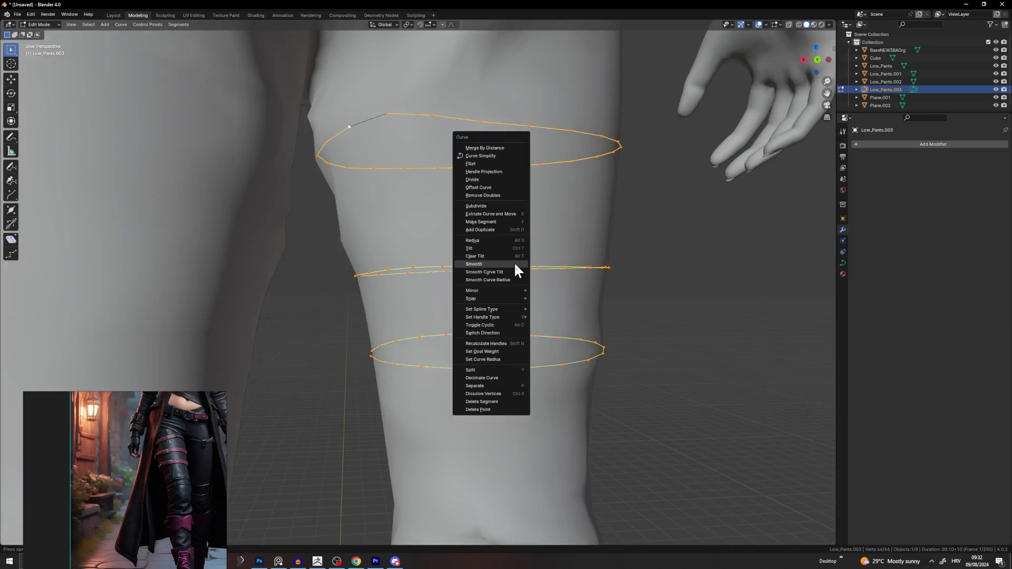
click(516, 264)
right_click(515, 265)
click(516, 265)
Step: Delete the top ring's stray end point, then cancel an attempted move of the point
click(391, 119)
middle_drag(426, 172, 287, 210)
key(x)
click(414, 183)
key(g)
right_click(303, 219)
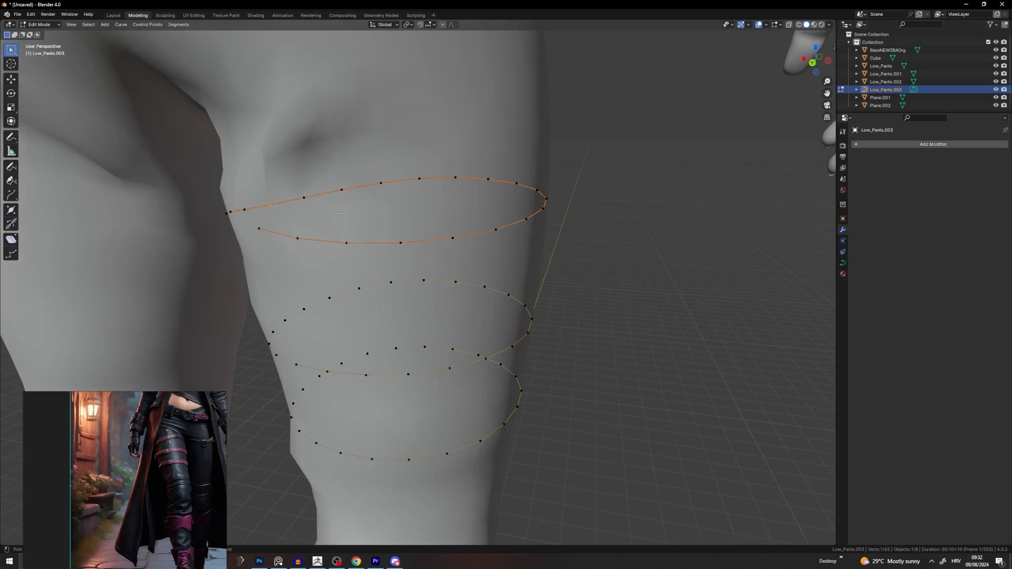
Step: Undo the end-point deletion and reposition the top ring's end point with proportional falloff
key(ctrl+z)
key(ctrl+z)
key(ctrl+z)
click(248, 219)
middle_drag(234, 217, 482, 173)
key(g)
click(333, 229)
key(Tab)
Step: Move the top ring's end point so it hugs the thigh, then make a small adjustment
key(Tab)
key(g)
click(407, 216)
key(g)
click(385, 240)
key(Tab)
key(Tab)
key(g)
scroll(460, 173, down, 3)
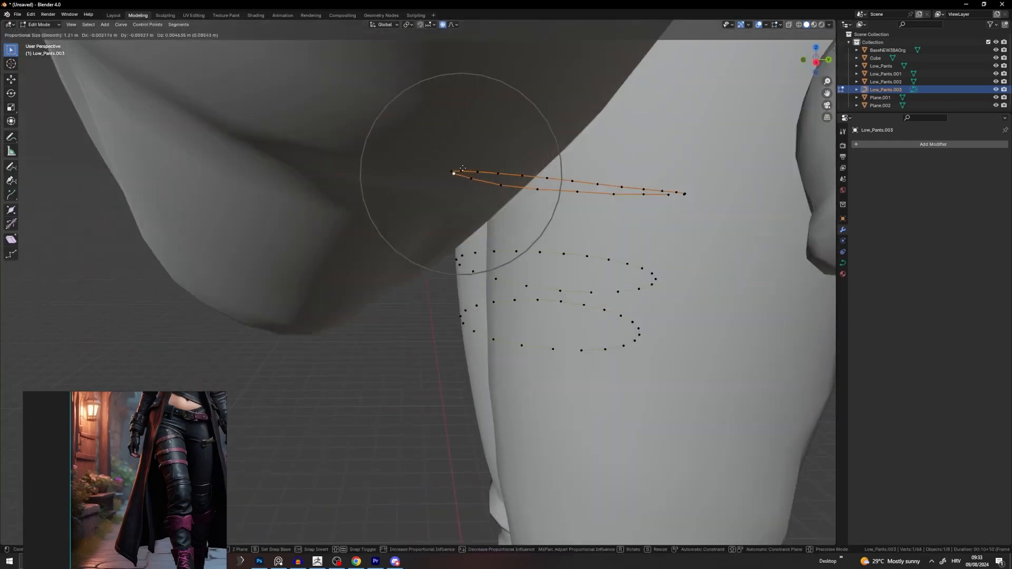
click(454, 174)
middle_drag(391, 170, 543, 206)
key(g)
click(508, 199)
key(Tab)
Step: Move another top-ring point and pull its left-side point outward from the thigh
key(Tab)
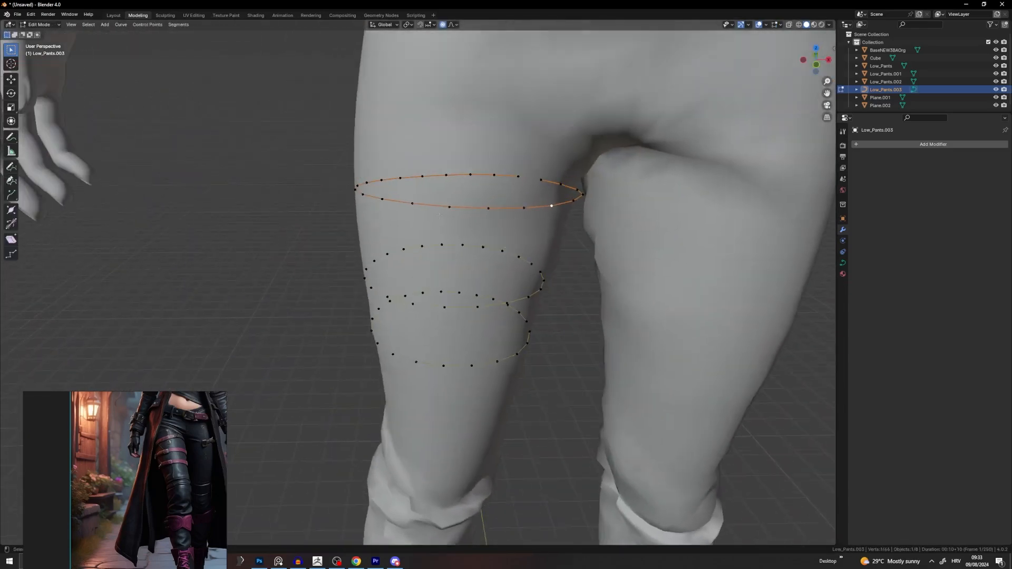
click(366, 195)
middle_drag(367, 195, 470, 256)
key(g)
click(425, 203)
click(254, 195)
key(g)
click(271, 195)
key(Tab)
key(Tab)
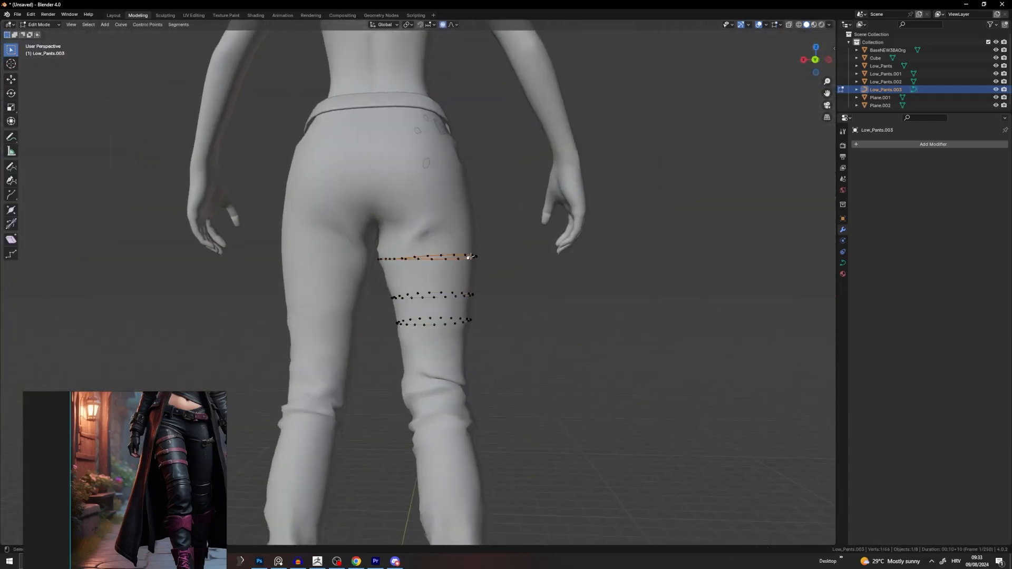
scroll(521, 249, up, 2)
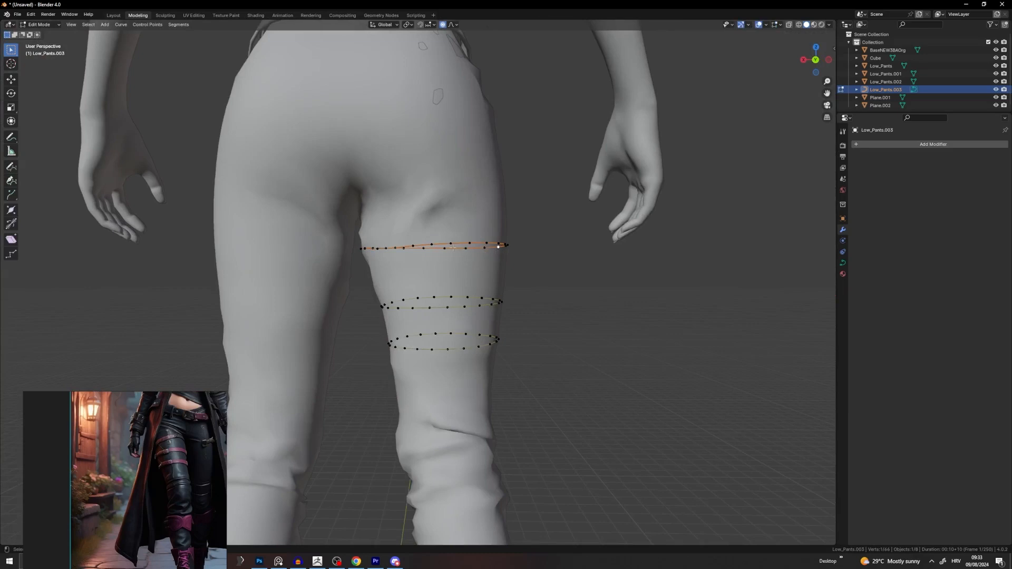
Step: Select the whole top ring and rotate it to tilt around the thigh
key(l)
key(r)
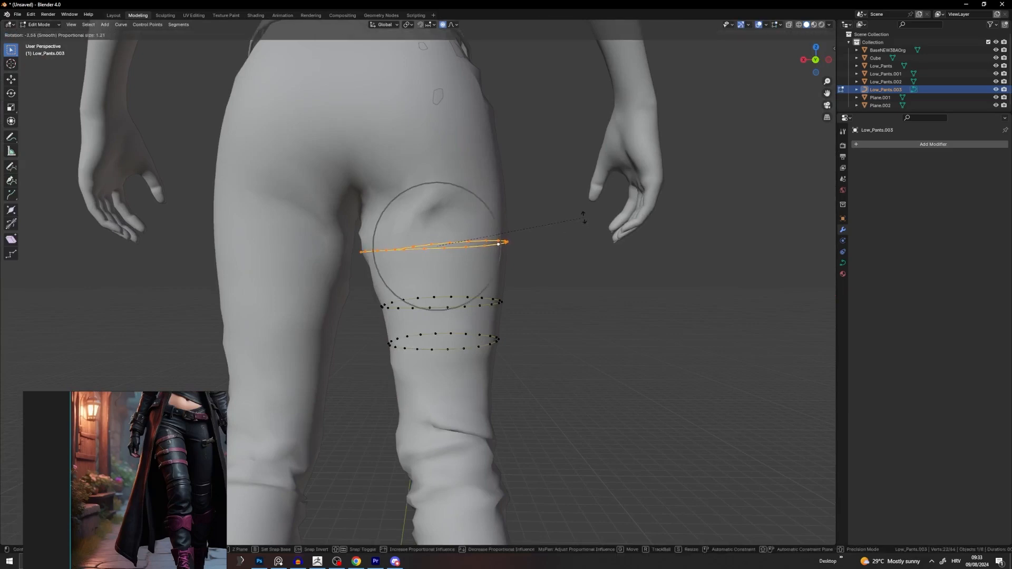
click(575, 220)
key(Tab)
middle_drag(570, 219, 431, 305)
scroll(460, 258, down, 2)
click(469, 264)
scroll(432, 305, up, 3)
Step: Start moving a single ring point, then cancel the move and leave point editing
key(Tab)
click(453, 243)
middle_drag(452, 242, 481, 168)
scroll(470, 185, up, 2)
key(g)
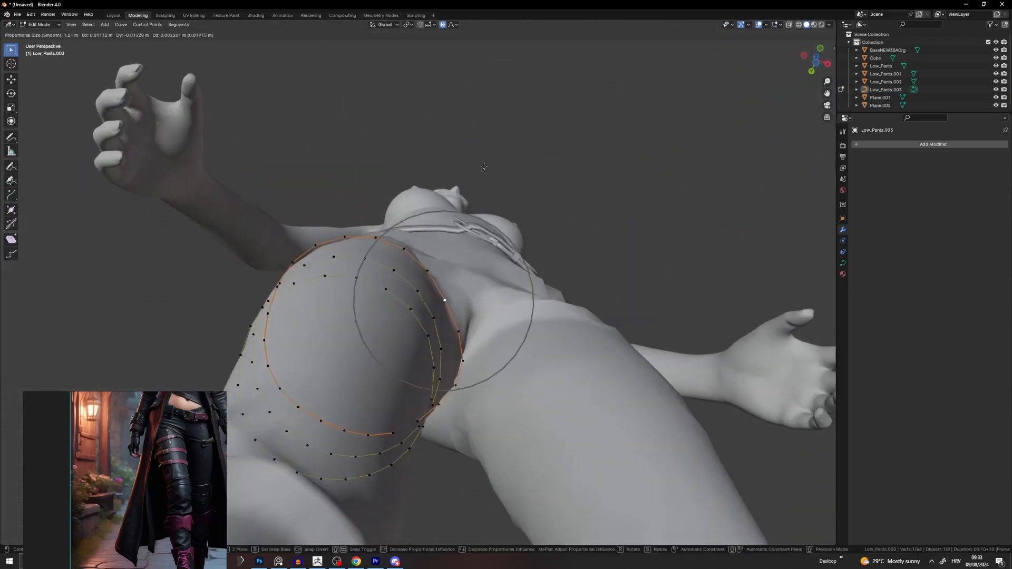
right_click(482, 168)
key(Tab)
middle_drag(574, 176, 483, 288)
Step: Select the pants mesh and briefly inspect its edit-mode wireframe around the thighs
click(492, 248)
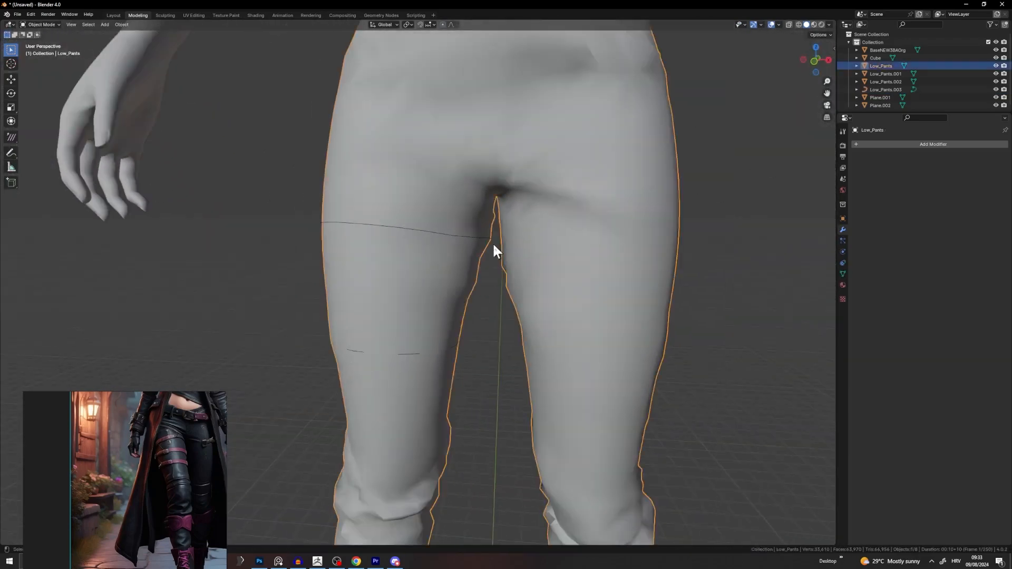
middle_drag(493, 248, 479, 290)
scroll(421, 319, up, 2)
key(Tab)
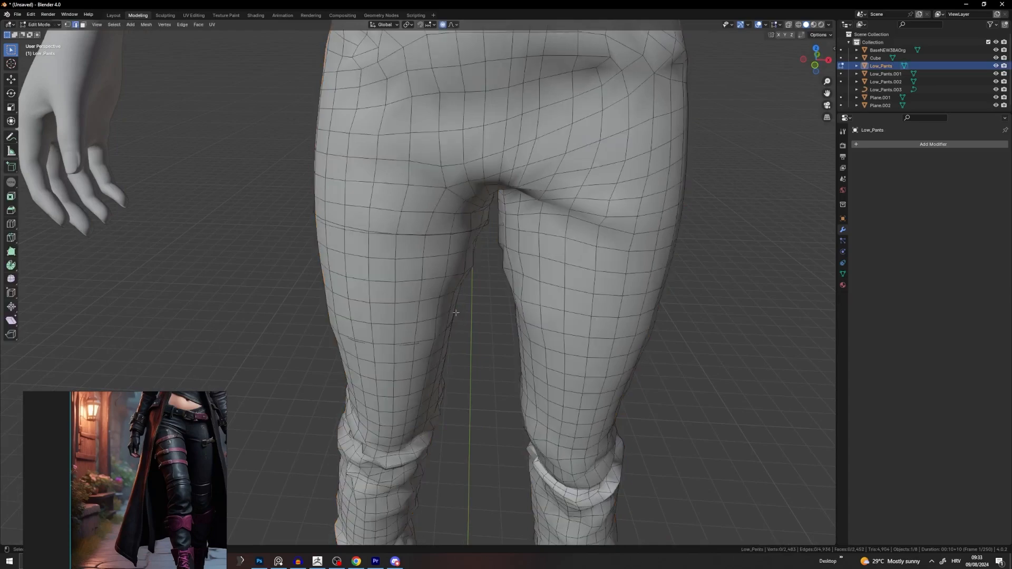
key(Tab)
Step: Select the whole middle ring and rotate it twice to a new angle on the thigh
click(463, 234)
key(Tab)
middle_drag(412, 303, 469, 296)
key(l)
key(s)
key(r)
key(r)
click(491, 293)
key(r)
key(r)
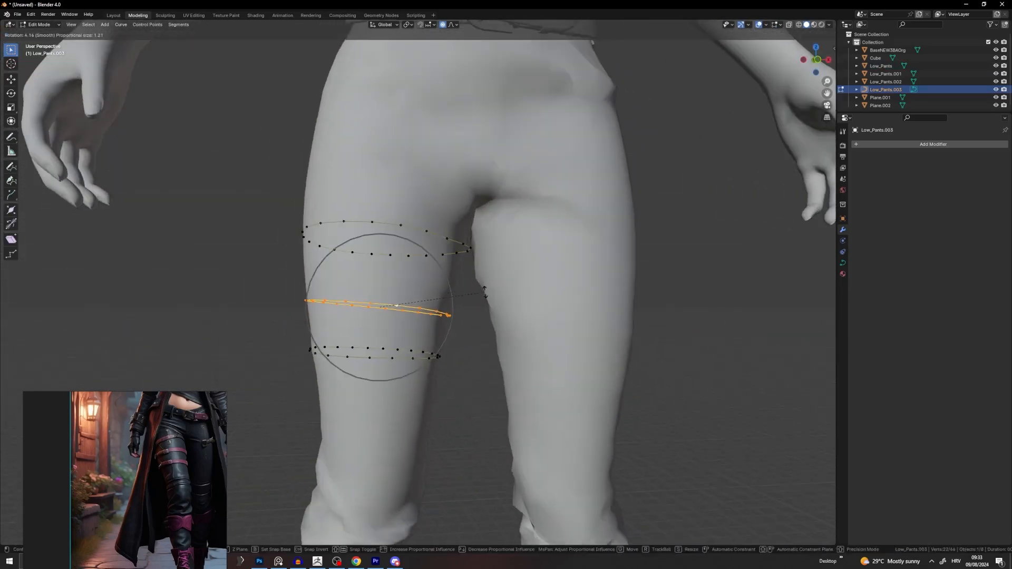
click(476, 342)
key(Tab)
click(476, 347)
Step: Nudge a point on the bottom ring with proportional falloff to fit the thigh
scroll(420, 350, down, 8)
middle_drag(405, 347, 396, 340)
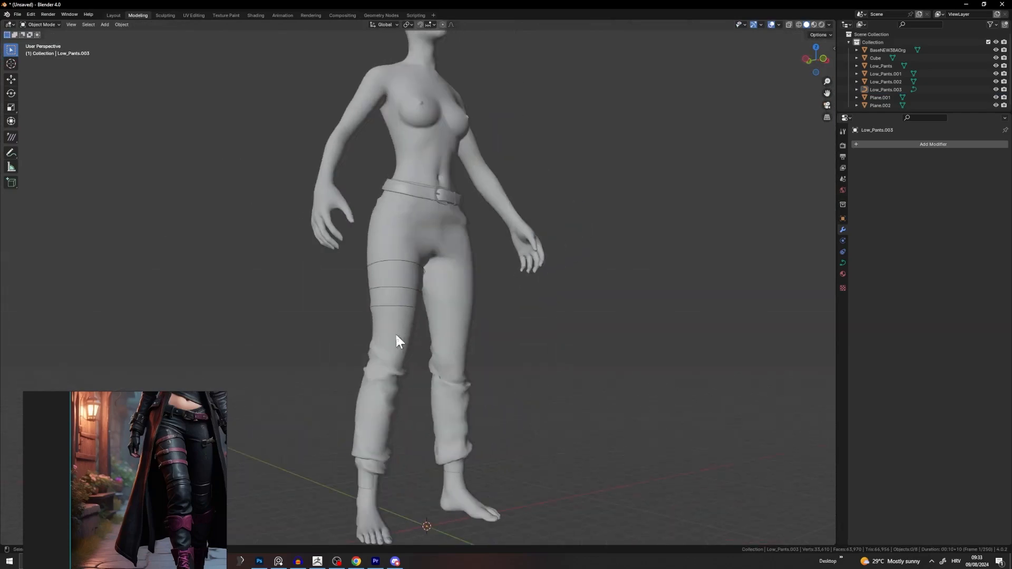
click(402, 306)
key(Tab)
scroll(404, 308, up, 5)
click(416, 347)
scroll(422, 340, up, 5)
middle_drag(455, 282, 423, 307)
key(g)
click(452, 296)
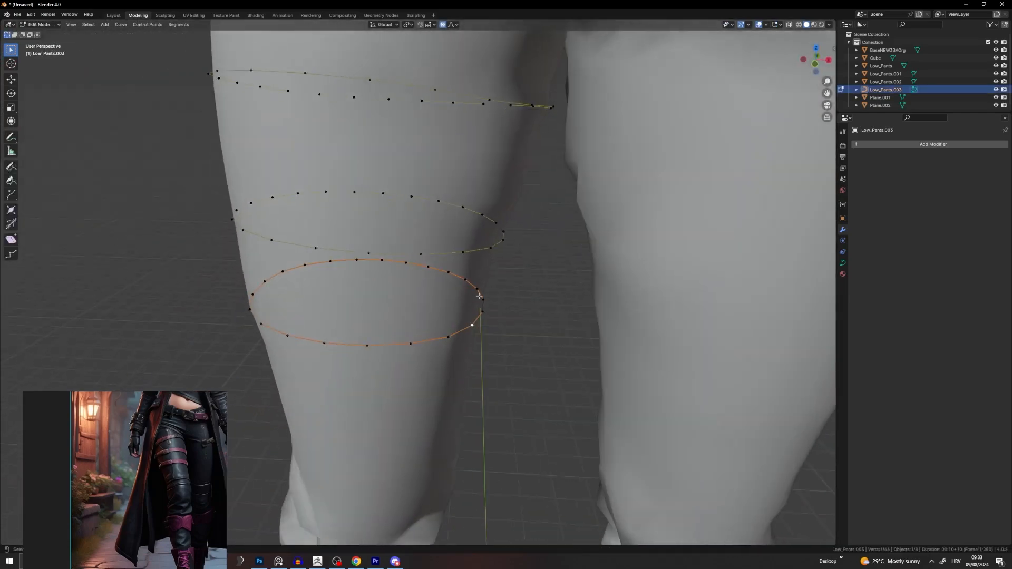
key(Tab)
click(517, 306)
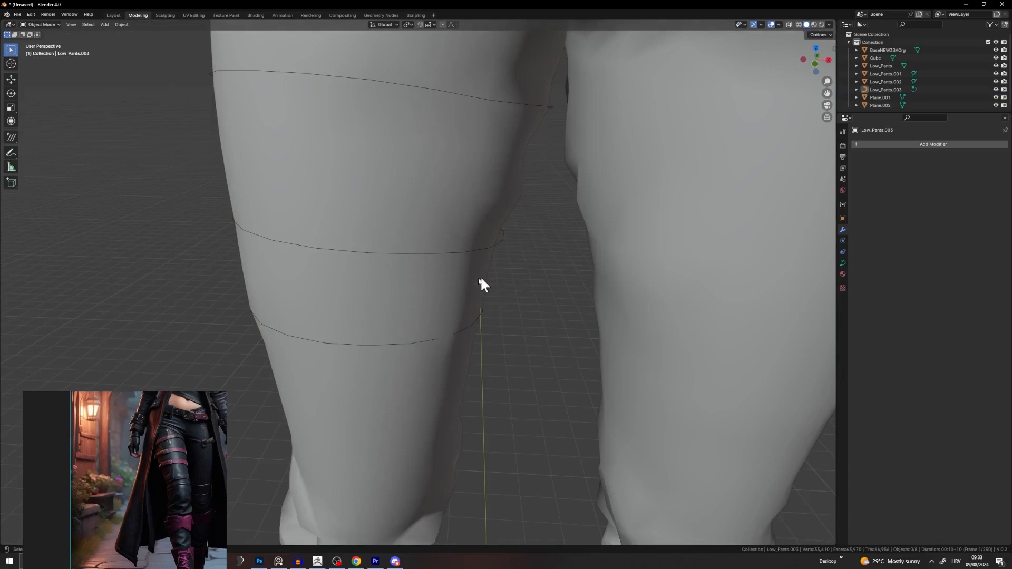
Step: Adjust another ring point with proportional falloff, then check the fit from the side
middle_drag(480, 279, 510, 347)
key(Tab)
key(g)
click(515, 348)
key(Tab)
middle_drag(579, 354, 665, 317)
scroll(438, 313, down, 2)
Step: Move a ring point at the back of the thigh and return to object mode
key(Tab)
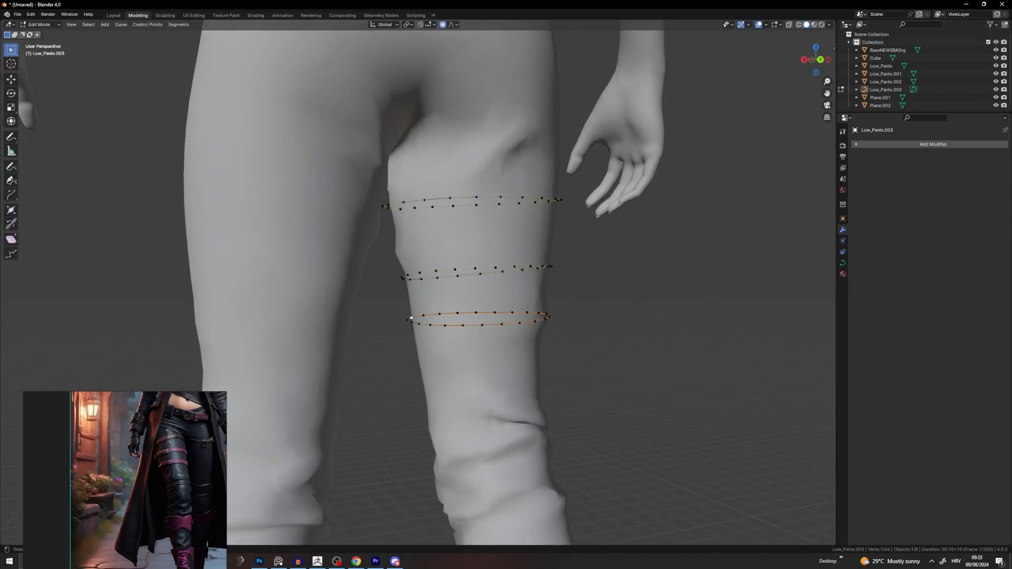
scroll(549, 321, up, 2)
middle_drag(549, 321, 654, 324)
key(g)
click(471, 342)
key(Tab)
scroll(421, 313, down, 3)
scroll(409, 319, down, 4)
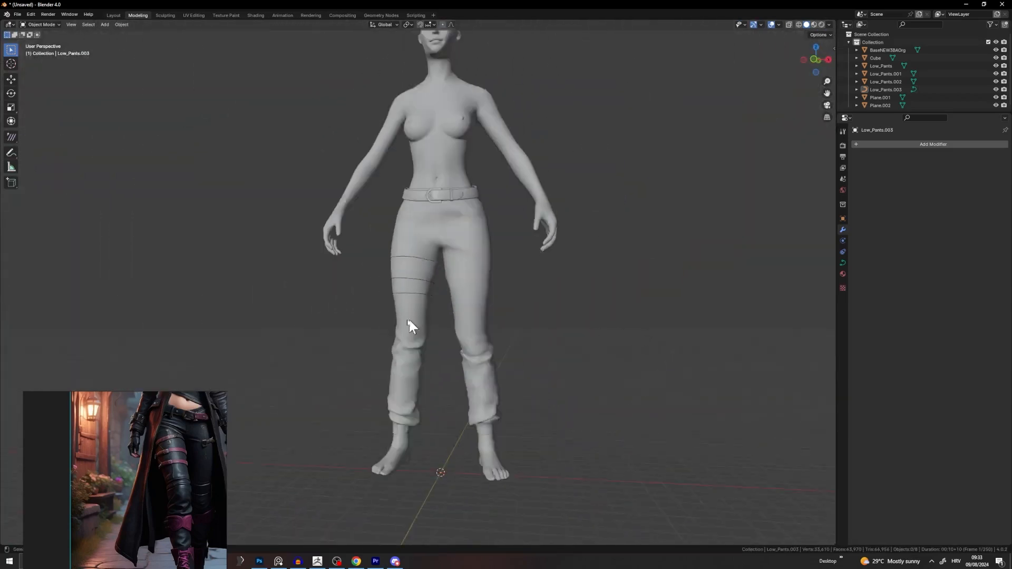
middle_drag(409, 319, 569, 306)
Step: Give the thigh curves a 0.06 m bevel depth and extrude them into wider bands
scroll(494, 315, up, 2)
middle_drag(363, 292, 331, 294)
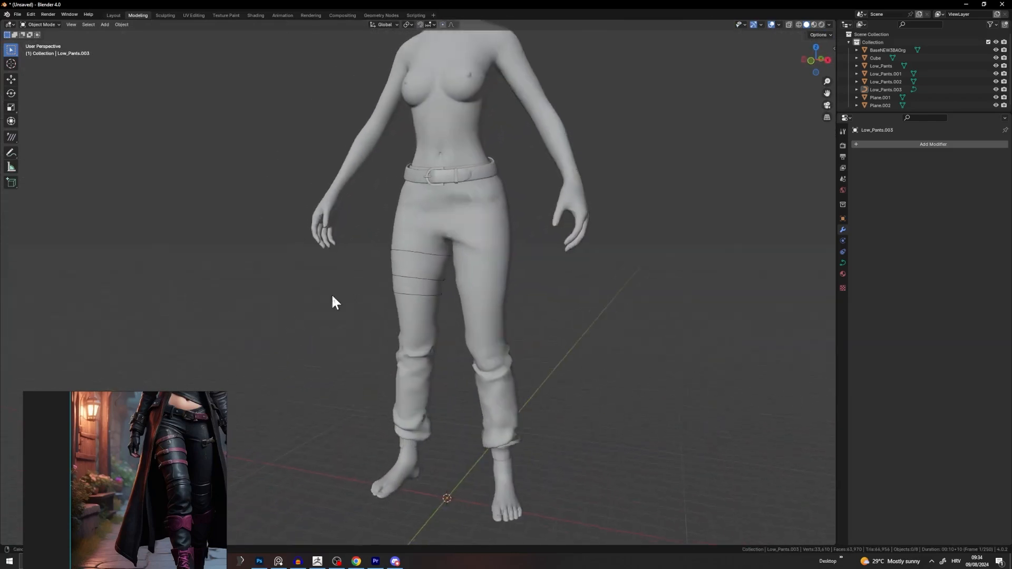
scroll(435, 253, up, 4)
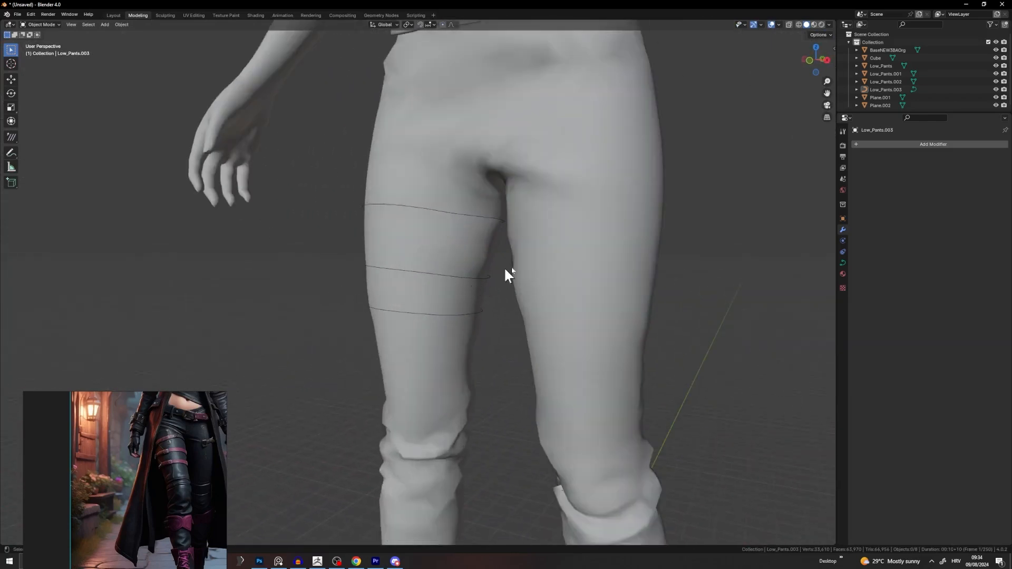
click(842, 263)
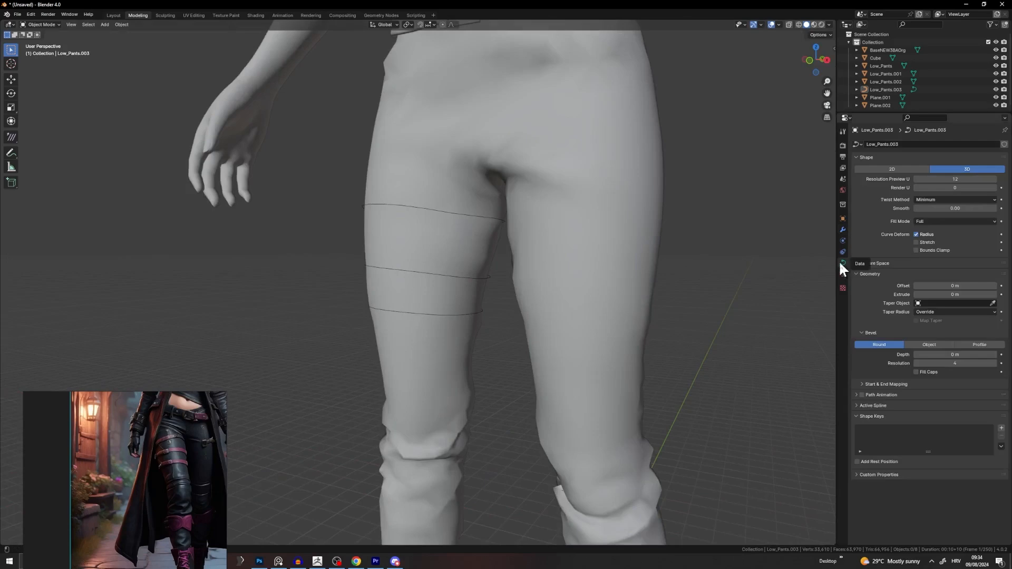
drag(955, 355, 971, 355)
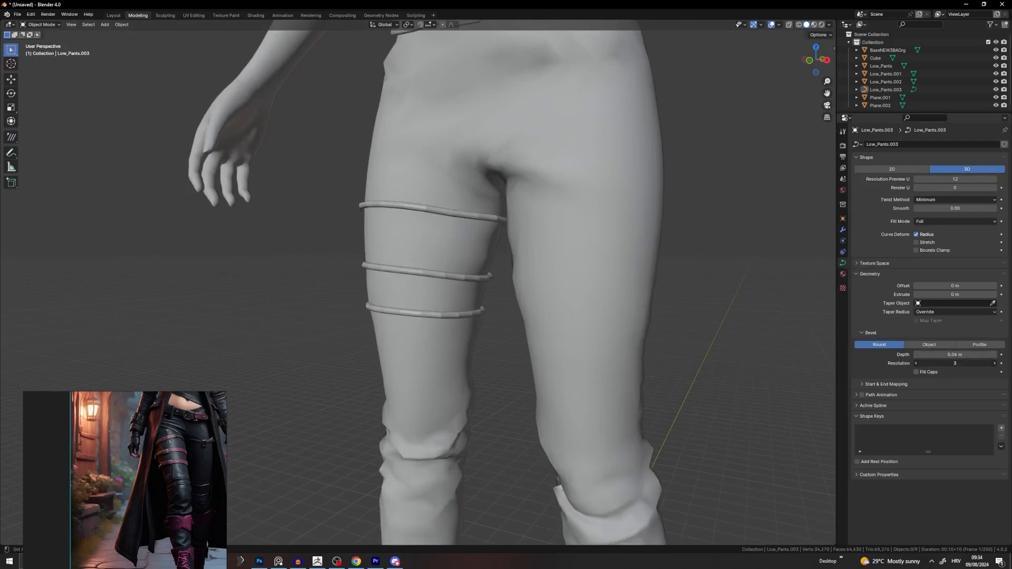
drag(950, 294, 976, 295)
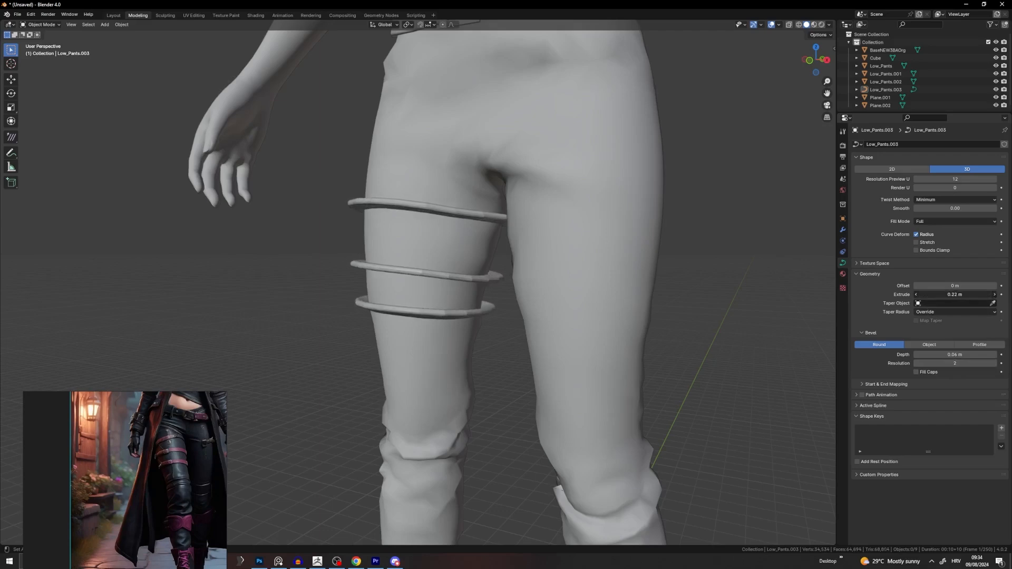
scroll(462, 234, down, 5)
scroll(473, 194, up, 4)
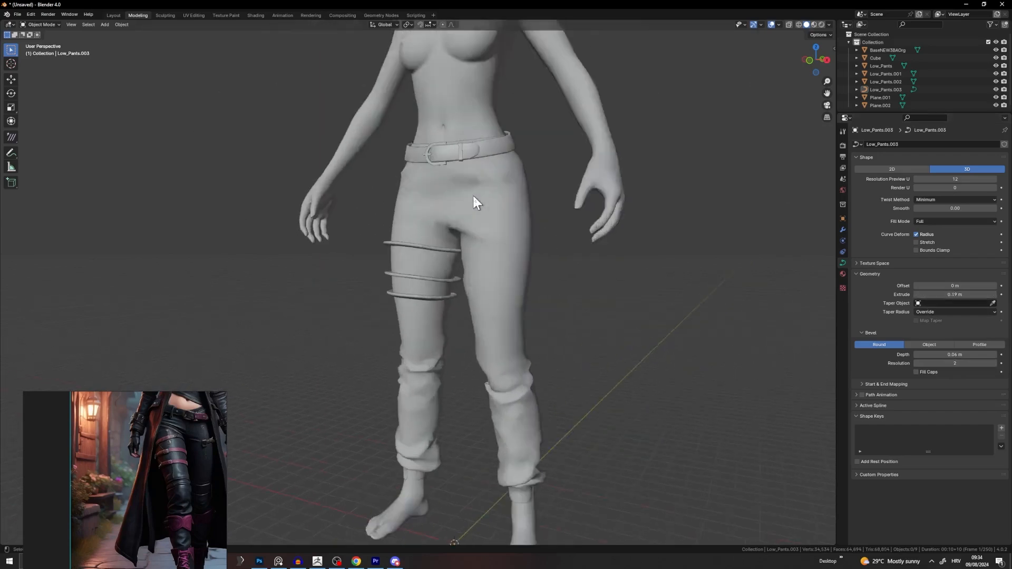
scroll(473, 194, up, 5)
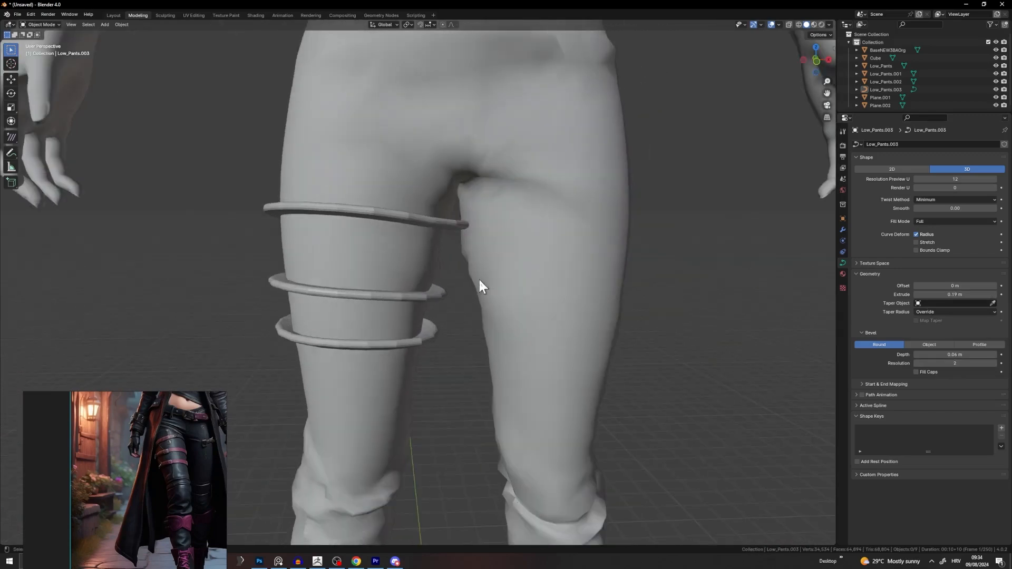
Step: Select all band control points and tilt them so the bands lie flat on the thigh
key(Tab)
middle_drag(479, 274, 479, 244)
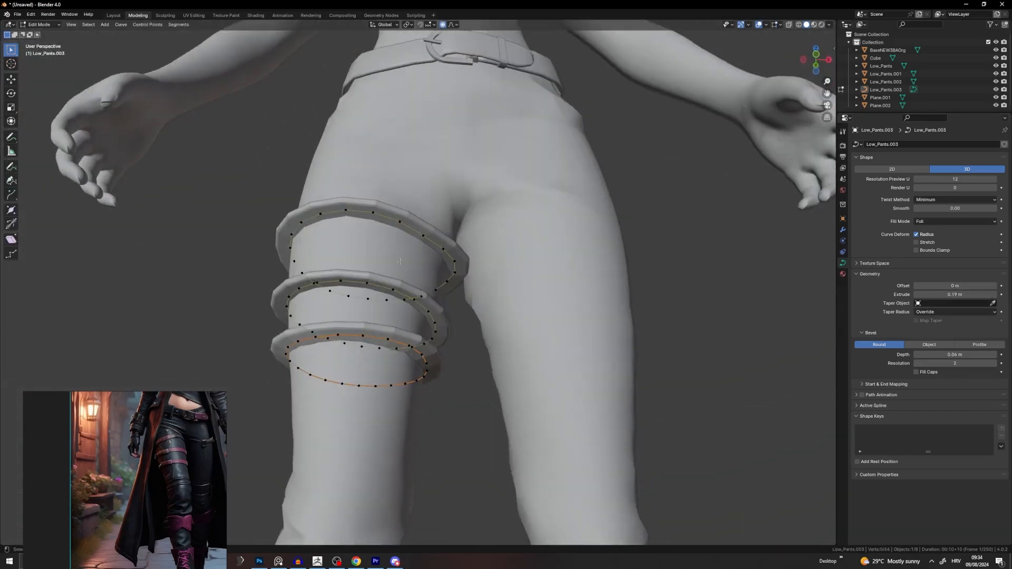
key(a)
middle_drag(400, 262, 557, 277)
key(ctrl+t)
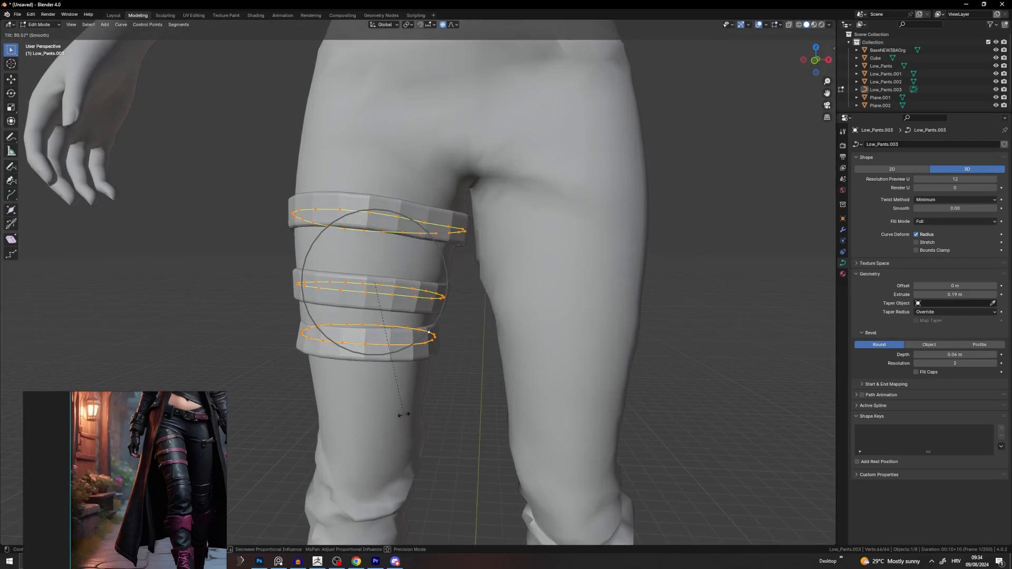
click(421, 433)
middle_drag(464, 302, 704, 316)
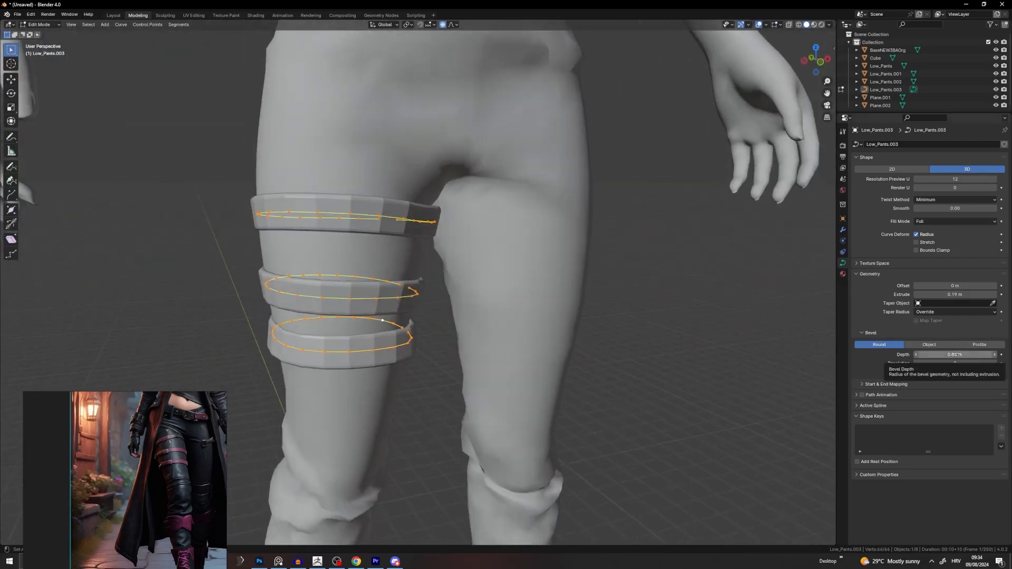
Step: Remove the straps' rounded thickness and narrow their extrusion to 0.13 m
mouse_move(957, 355)
mouse_down()
mouse_move(936, 355)
mouse_move(952, 355)
mouse_up()
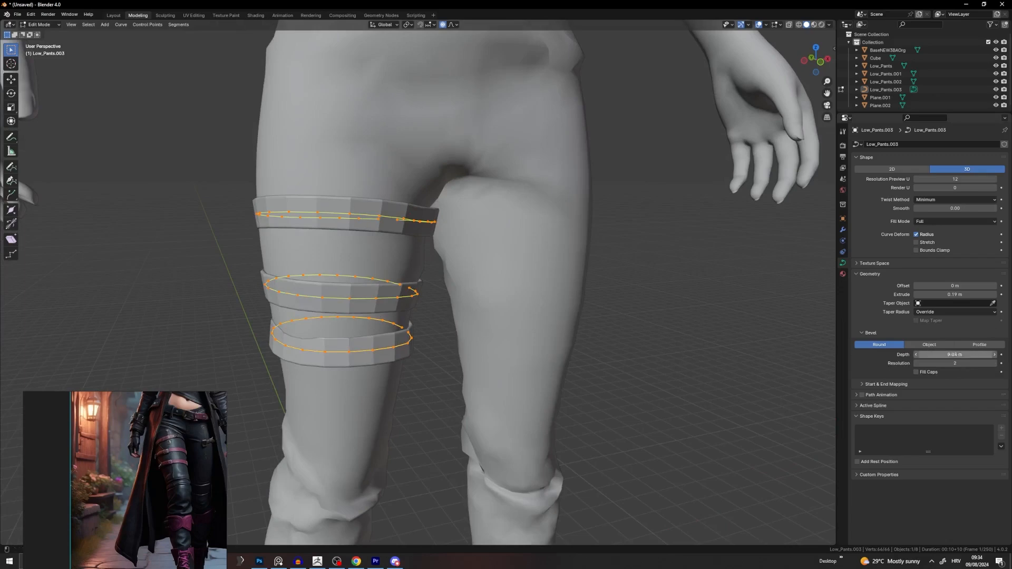
drag(956, 294, 940, 295)
scroll(686, 306, down, 3)
middle_drag(595, 301, 538, 298)
key(Tab)
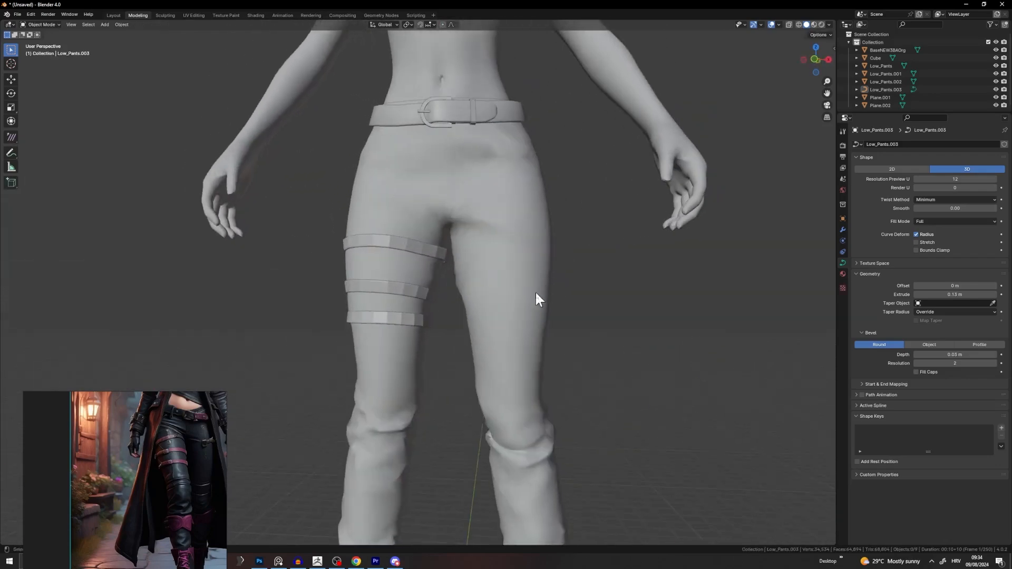
Step: Frame the straps and proportionally move a top-strap control point into place
click(418, 311)
key(KP_Decimal)
key(Tab)
click(427, 203)
middle_drag(427, 203, 441, 264)
key(g)
click(465, 153)
key(Tab)
scroll(438, 330, down, 3)
click(454, 357)
scroll(476, 392, down, 4)
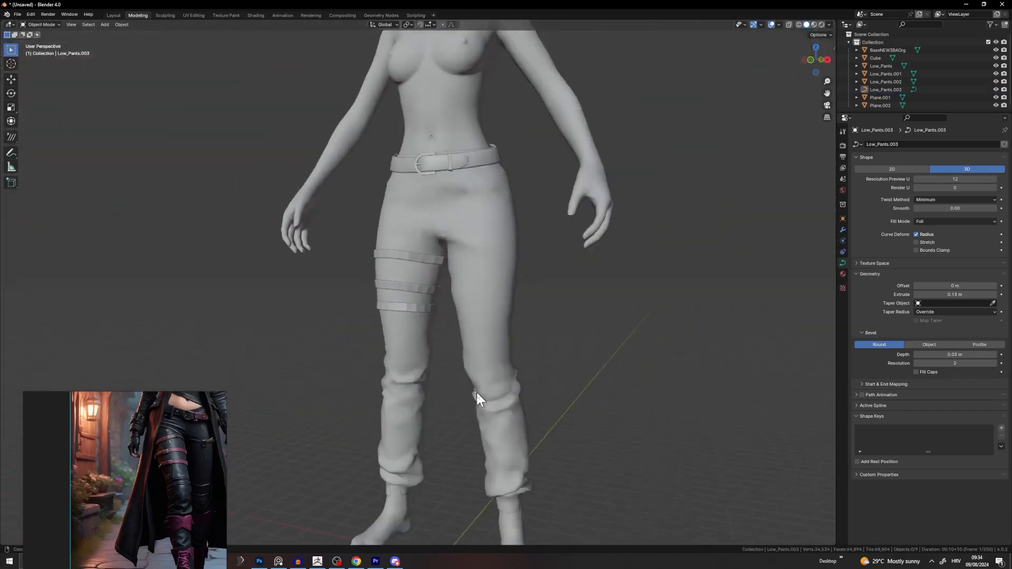
middle_drag(477, 392, 702, 400)
scroll(623, 401, down, 3)
Step: In Edit Mode on the strap curves, move a middle-strap control point slightly down
middle_drag(542, 396, 362, 384)
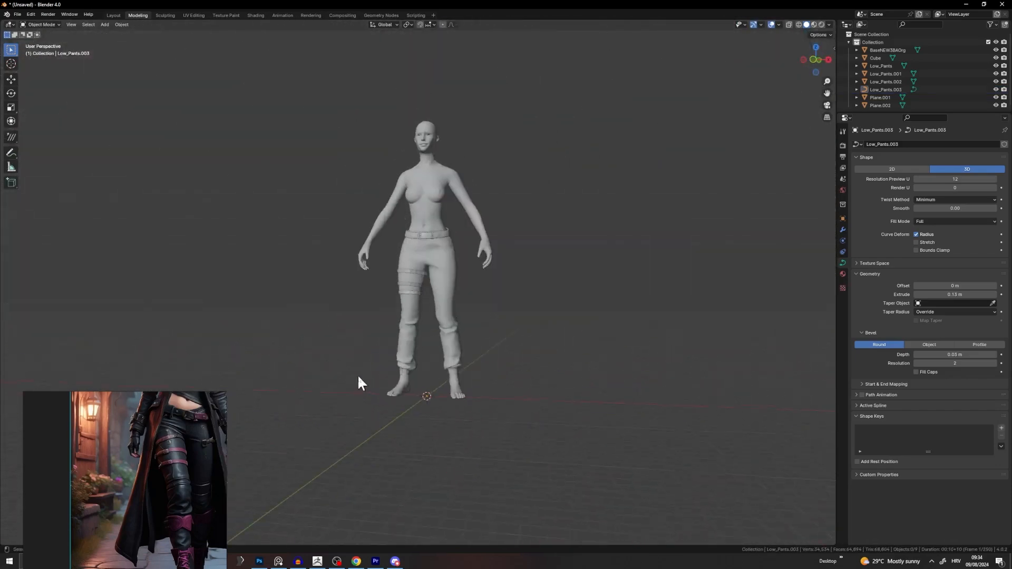
scroll(373, 366, up, 6)
scroll(457, 281, up, 4)
click(533, 176)
key(Tab)
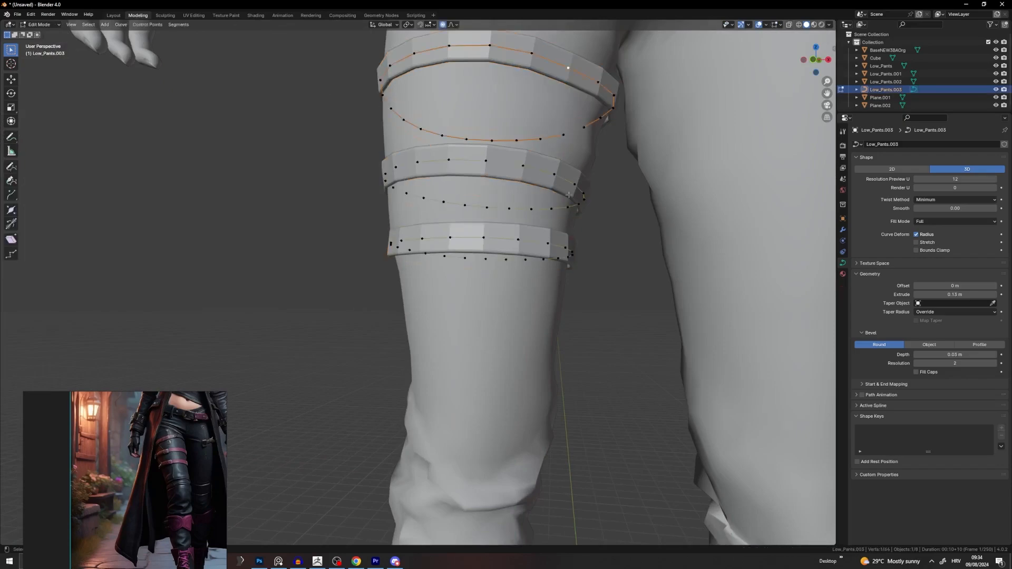
shift+middle_drag(566, 71, 529, 143)
click(530, 254)
middle_drag(544, 280, 571, 237)
key(g)
right_click(544, 288)
key(g)
click(522, 252)
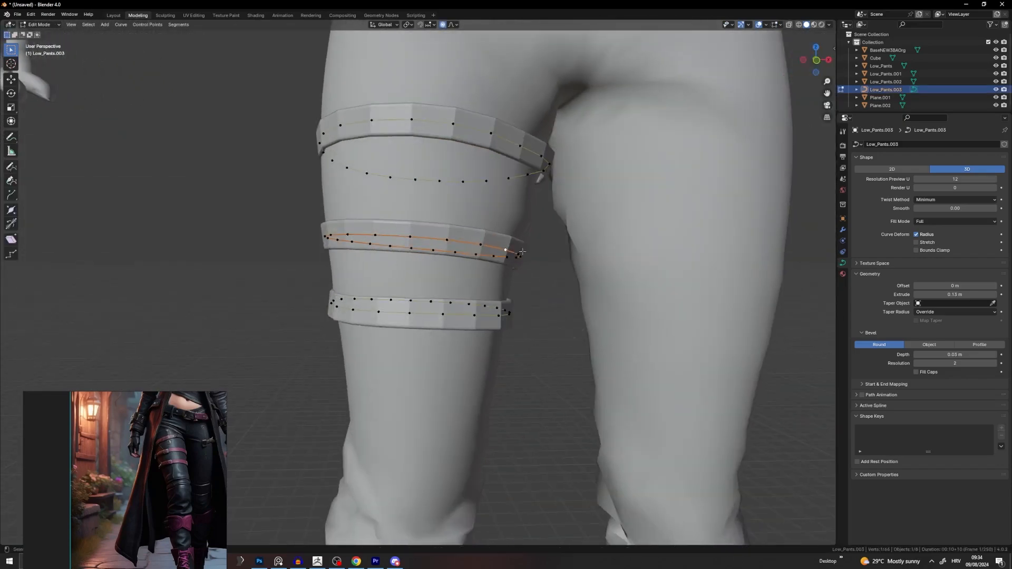
Step: Select the whole bottom strap and tilt it with Ctrl+T, using Proportional Editing
middle_drag(551, 303, 457, 267)
key(ctrl+l)
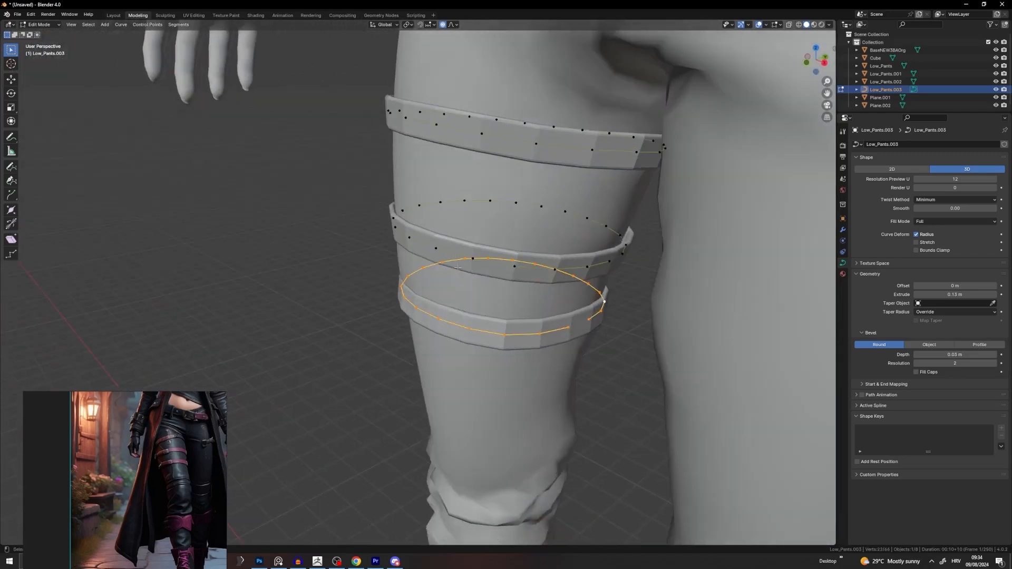
click(443, 25)
key(ctrl+t)
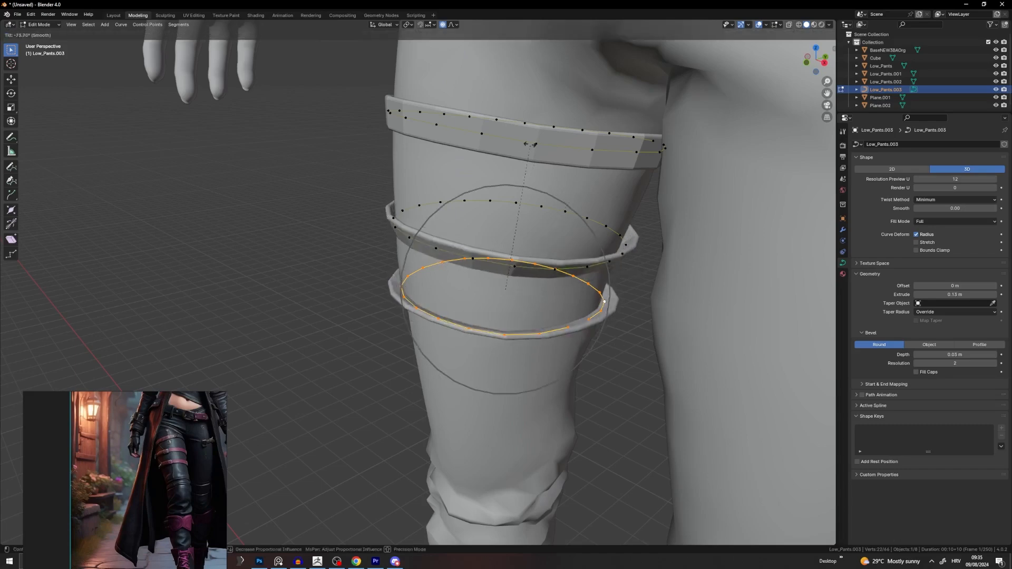
right_click(570, 293)
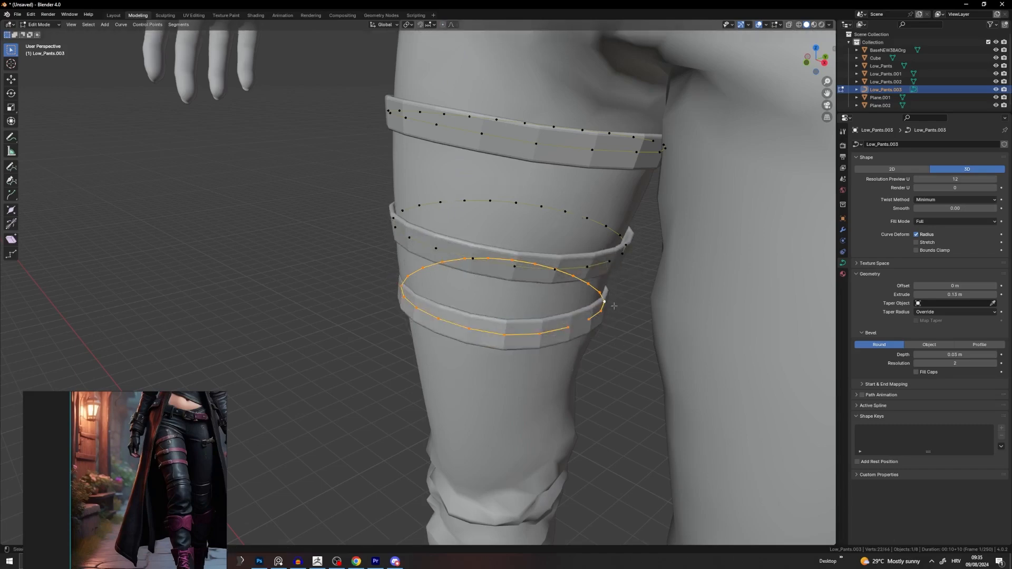
click(589, 288)
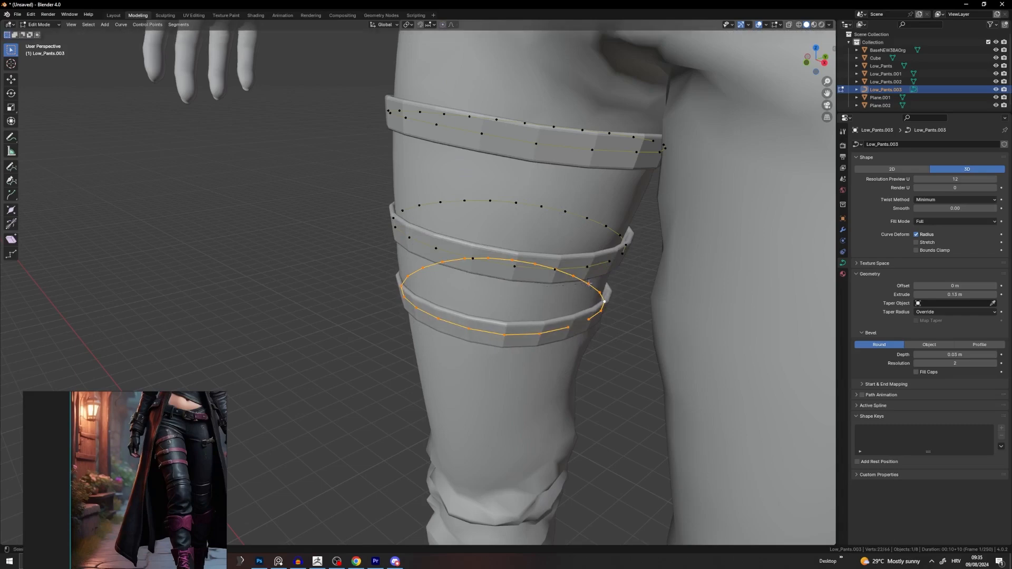
middle_drag(589, 288, 608, 280)
scroll(608, 280, down, 4)
Step: Back in Object Mode, convert the thigh strap curves to a mesh with Object > Convert > Mesh
key(Tab)
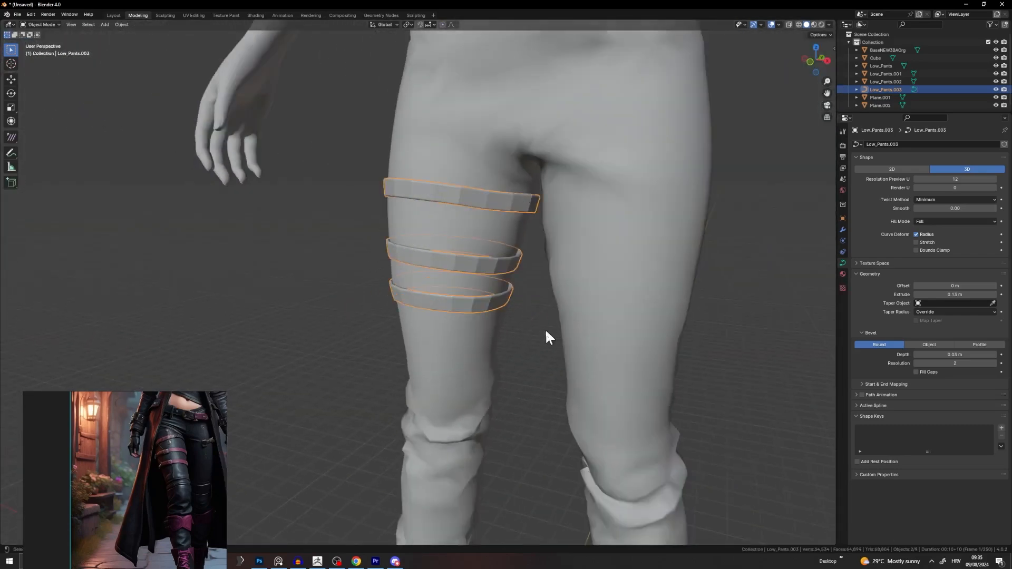
middle_drag(546, 328, 412, 329)
click(567, 326)
scroll(654, 325, down, 4)
click(415, 288)
scroll(428, 295, up, 6)
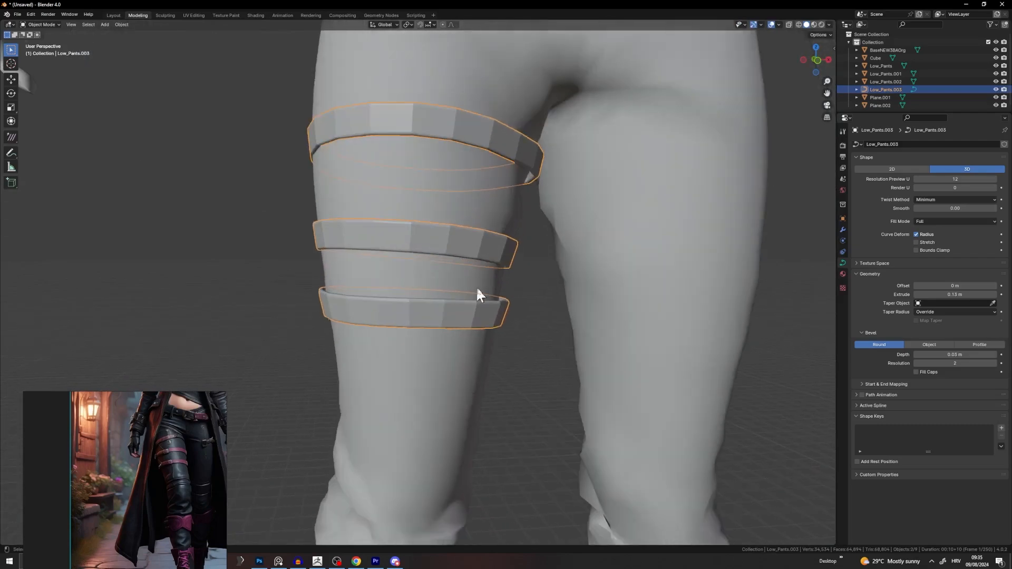
click(121, 23)
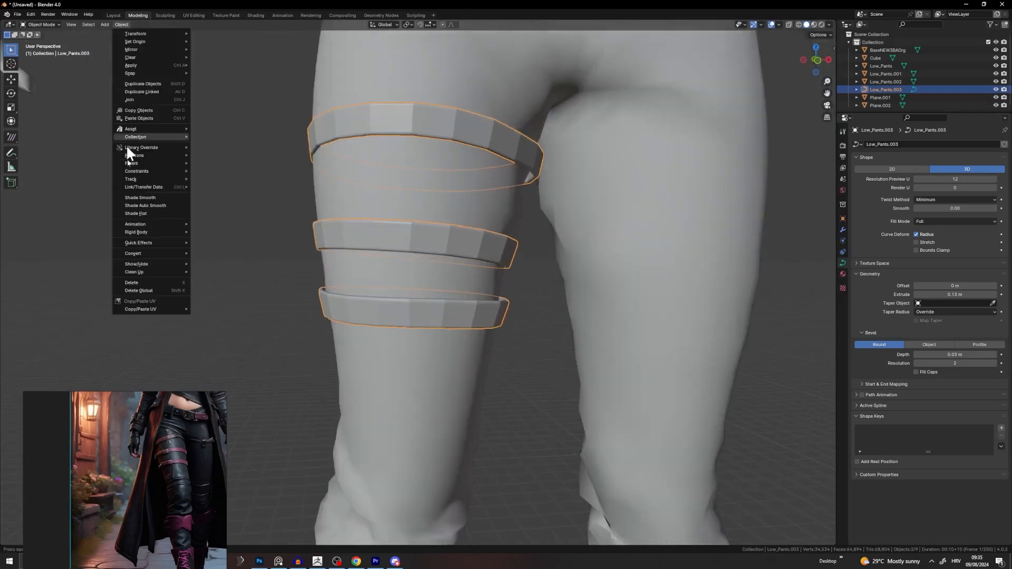
mouse_move(147, 257)
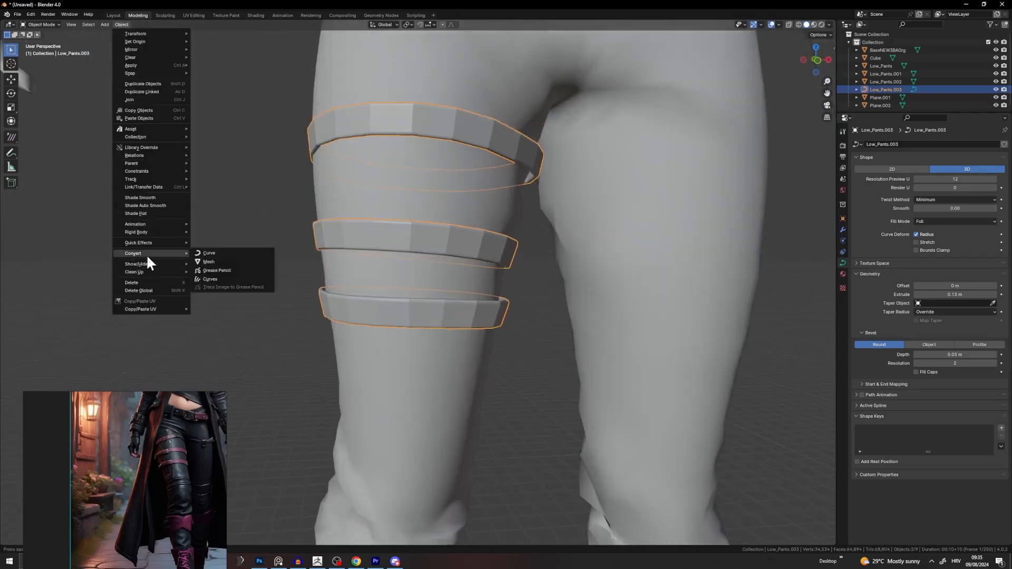
click(217, 261)
Step: Check the new strap mesh in Edit Mode with everything selected, then return and deselect
key(Tab)
scroll(453, 331, down, 4)
middle_drag(452, 331, 433, 331)
scroll(433, 331, down, 1)
key(a)
scroll(453, 285, up, 5)
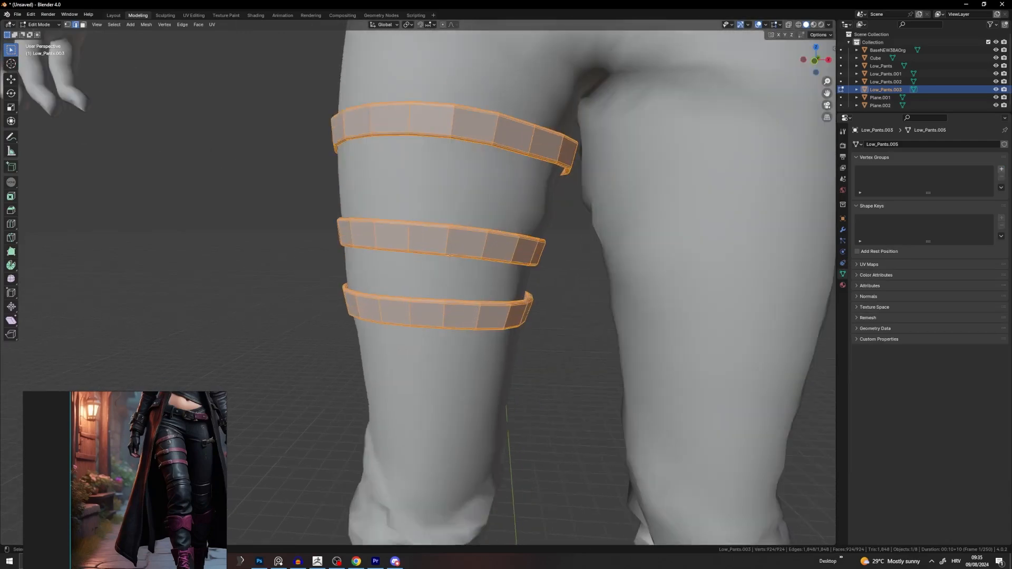
key(Tab)
scroll(527, 238, down, 4)
key(alt+a)
scroll(516, 271, down, 3)
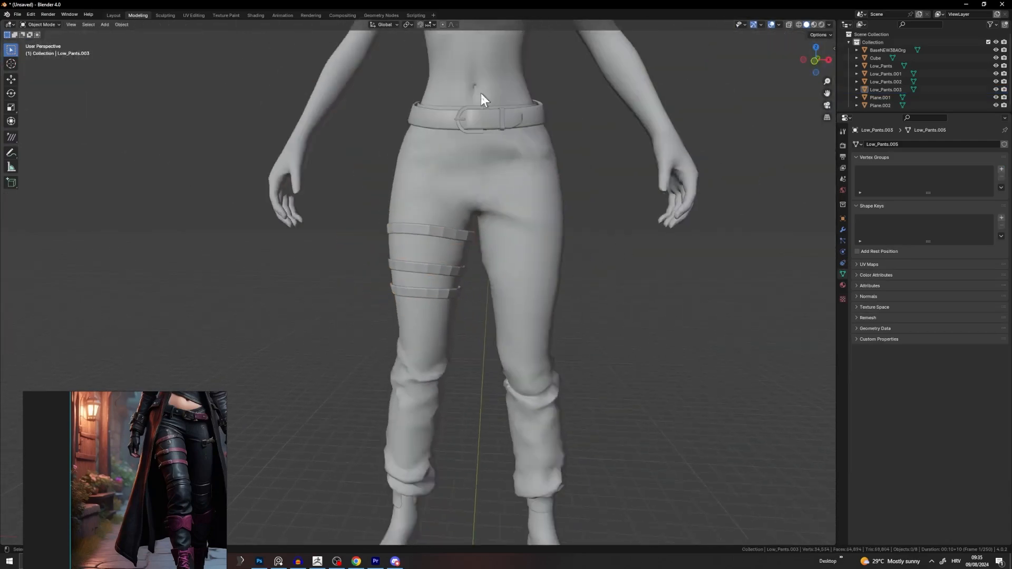
scroll(151, 444, up, 3)
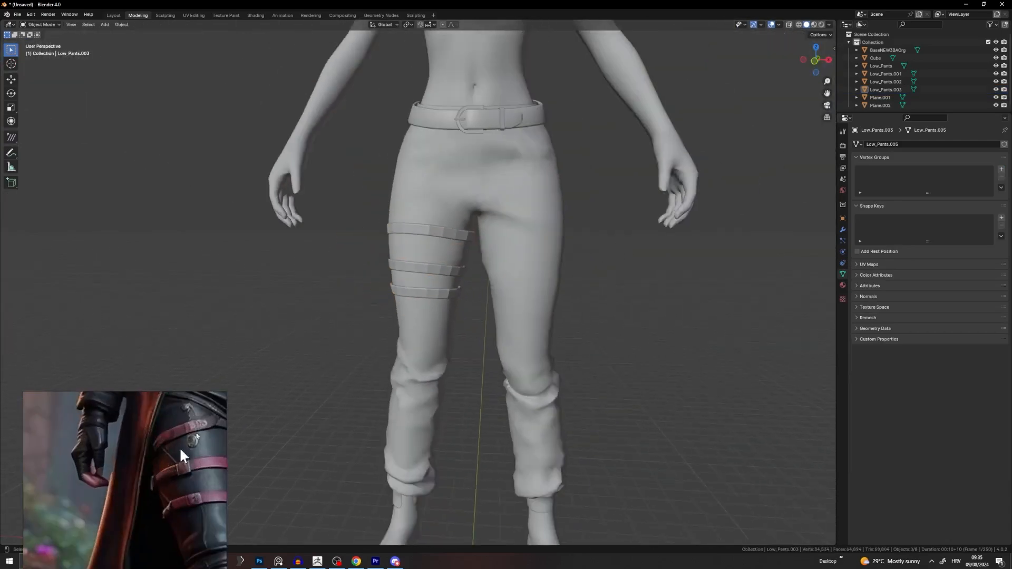
scroll(462, 232, up, 6)
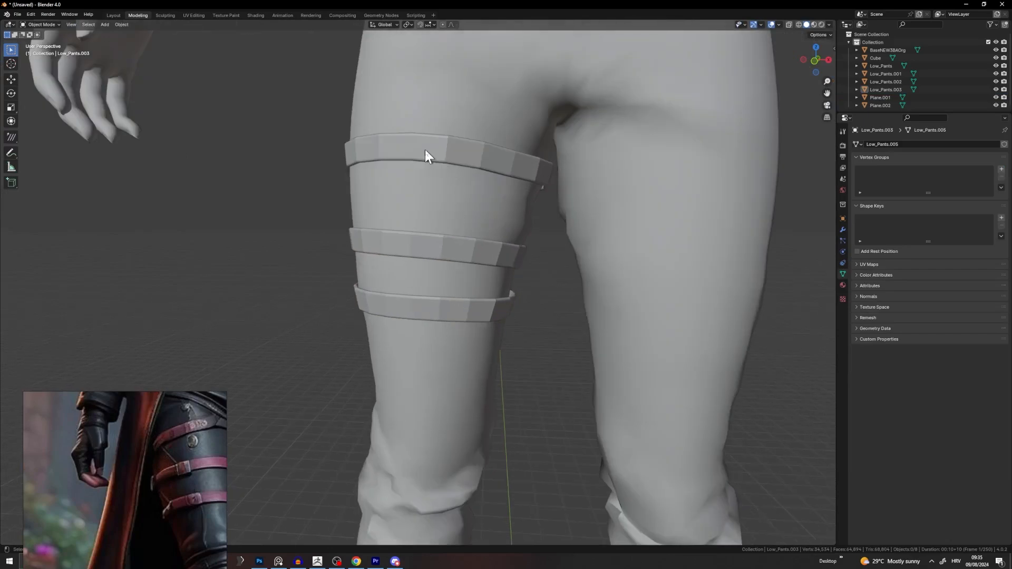
Step: Reselect the strap mesh and inspect one edge loop from below in Edit Mode
click(425, 153)
scroll(412, 238, up, 2)
key(Tab)
alt+click(416, 216)
scroll(416, 216, up, 2)
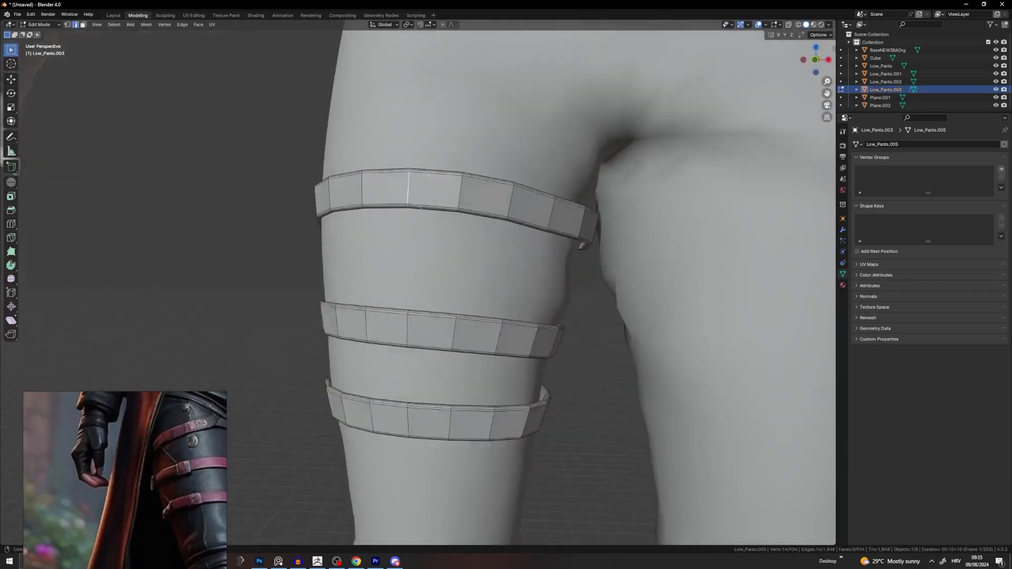
middle_drag(416, 216, 437, 310)
scroll(445, 179, up, 4)
scroll(397, 306, down, 8)
scroll(206, 424, down, 3)
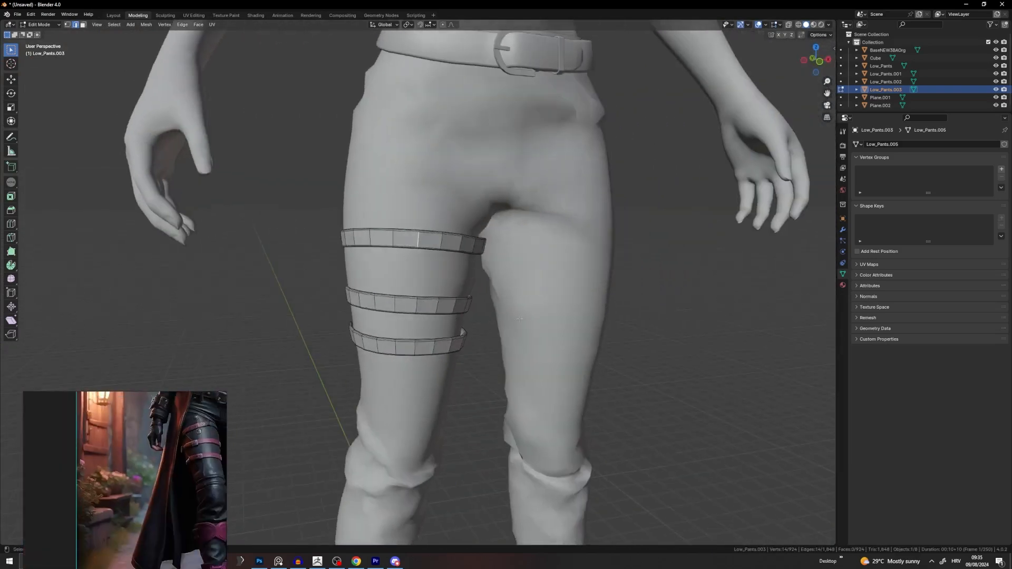
middle_drag(520, 319, 509, 349)
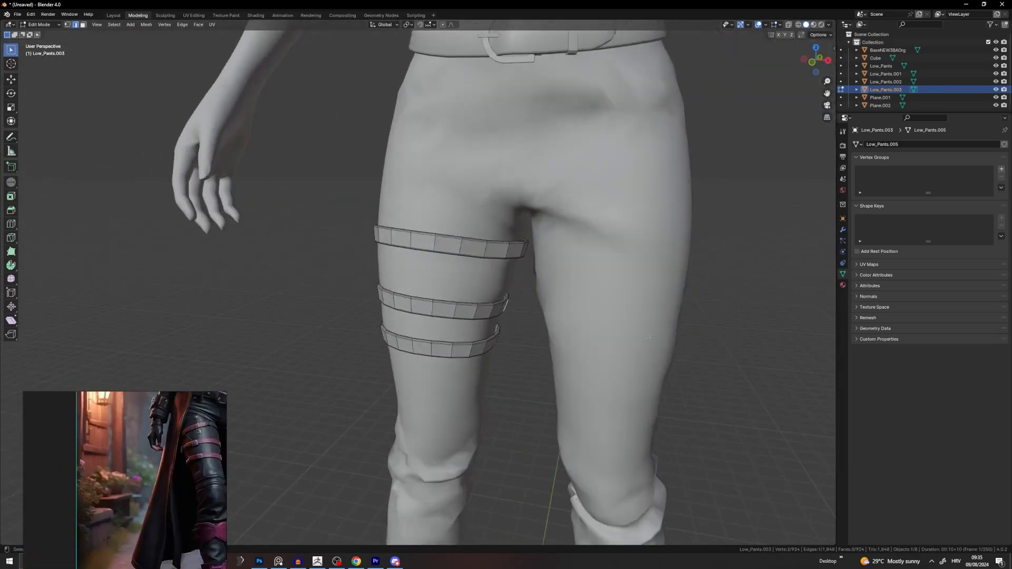
key(Tab)
Step: Apply Shade Smooth to the strap mesh, then deselect it
right_click(484, 257)
click(483, 257)
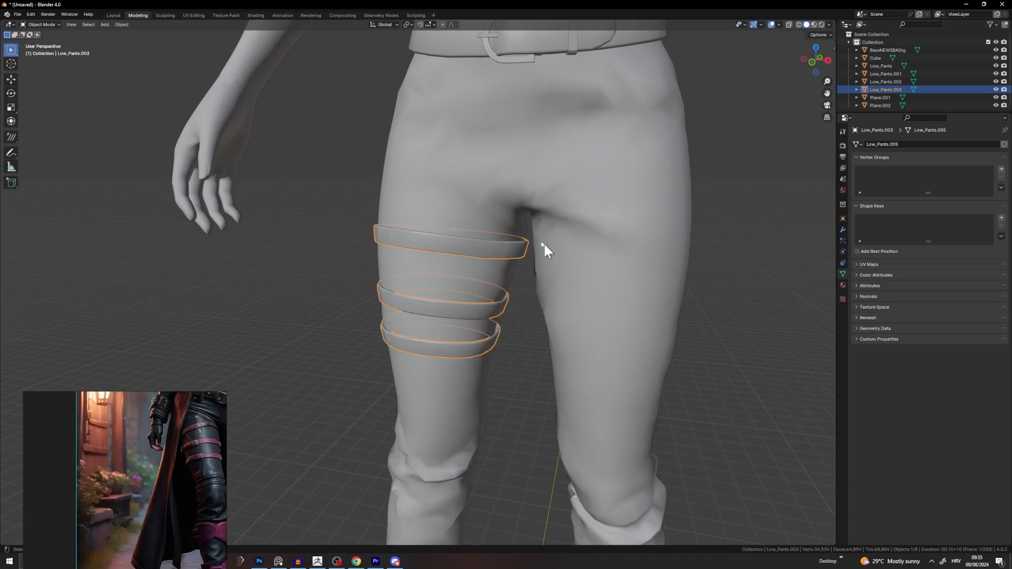
click(518, 333)
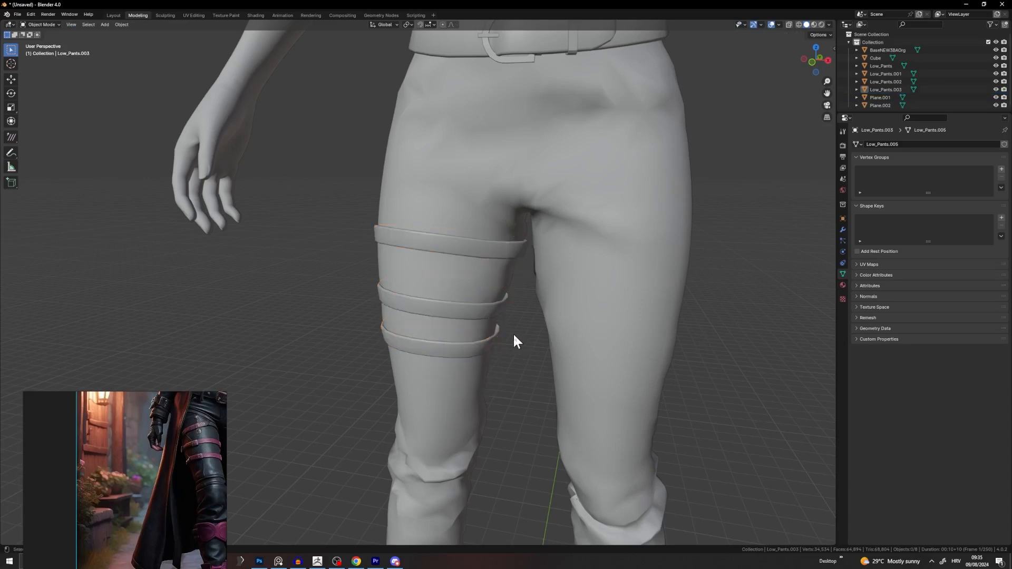
Step: Orbit around the right thigh to inspect the three smooth-shaded straps
middle_drag(514, 333, 659, 210)
scroll(520, 263, up, 3)
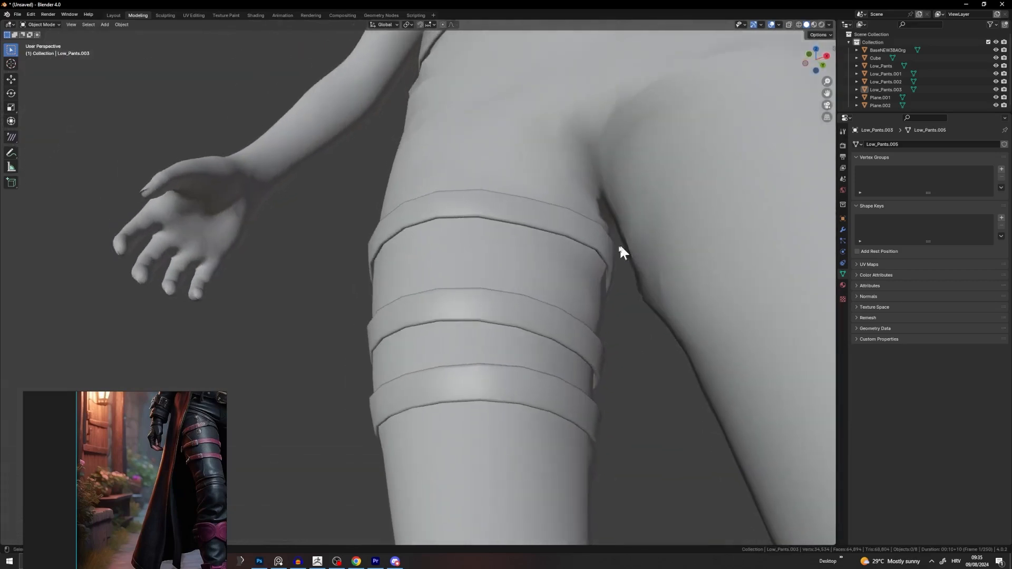
mouse_move(620, 248)
middle_down()
mouse_move(614, 267)
mouse_move(613, 246)
middle_up()
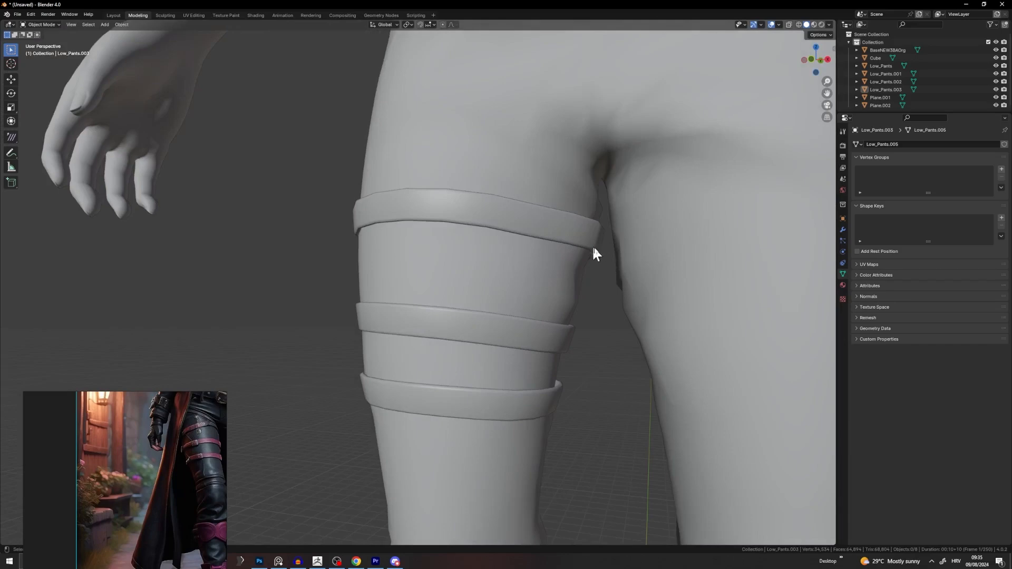
middle_drag(597, 243, 569, 234)
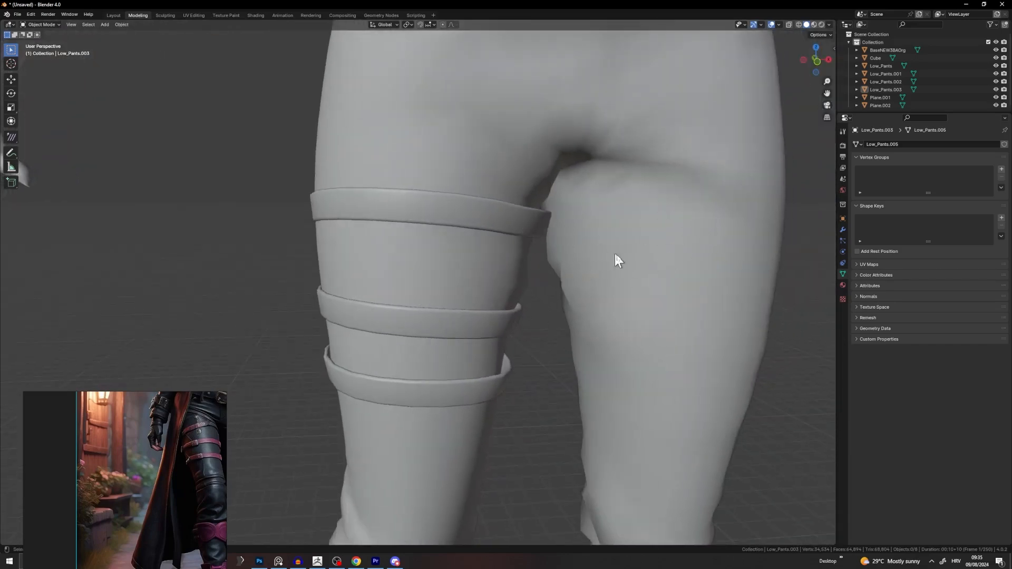
scroll(614, 251, down, 10)
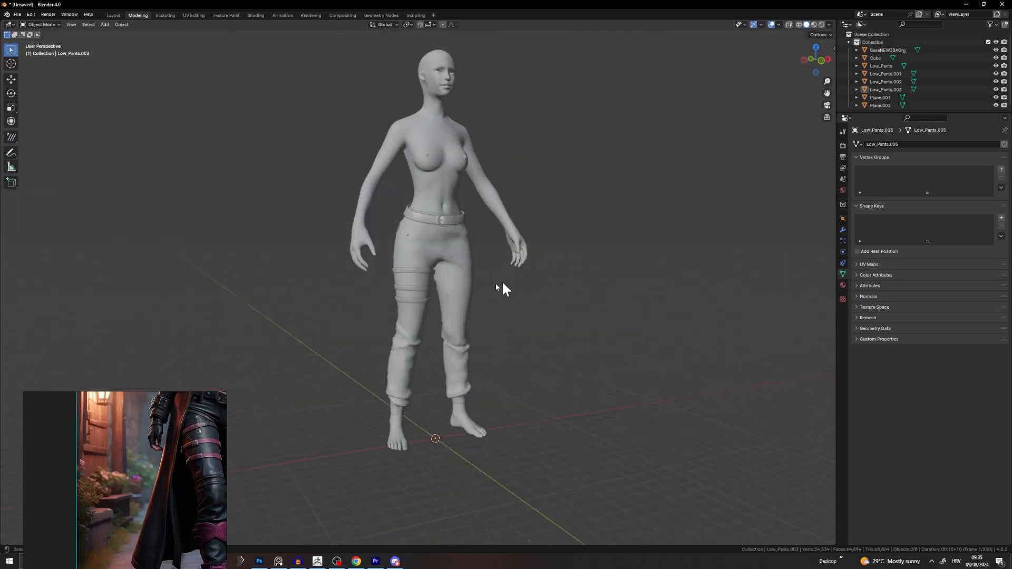
scroll(503, 282, up, 7)
middle_drag(435, 286, 322, 348)
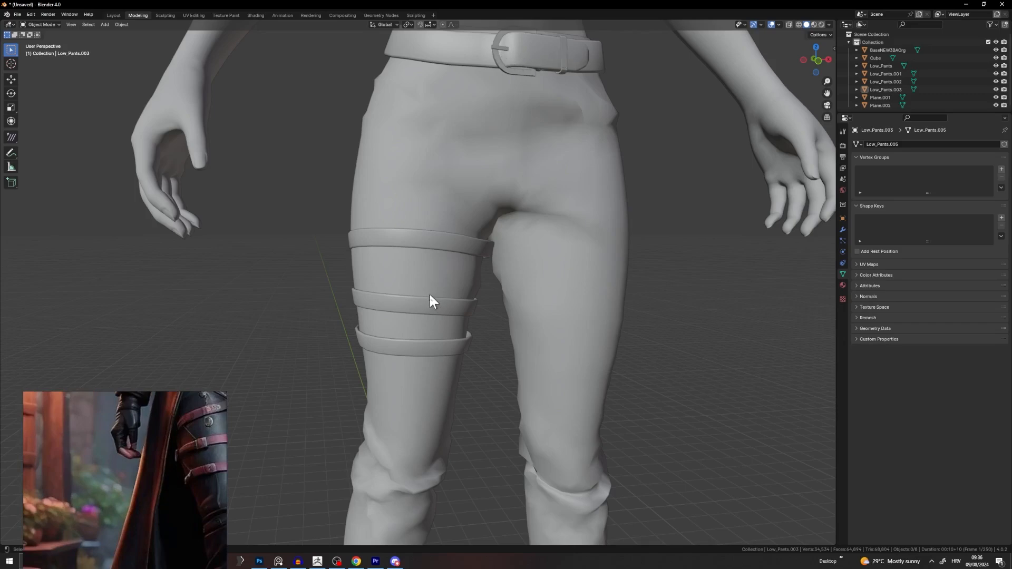
Step: Select the thigh-strap object Low_Pants.003 and zoom to frame it
click(415, 305)
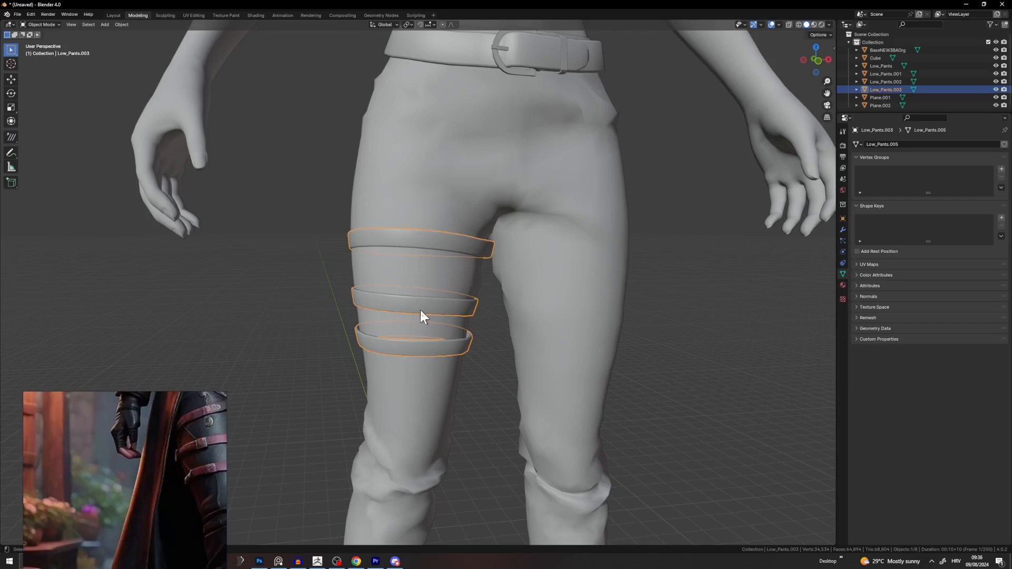
scroll(412, 316, down, 2)
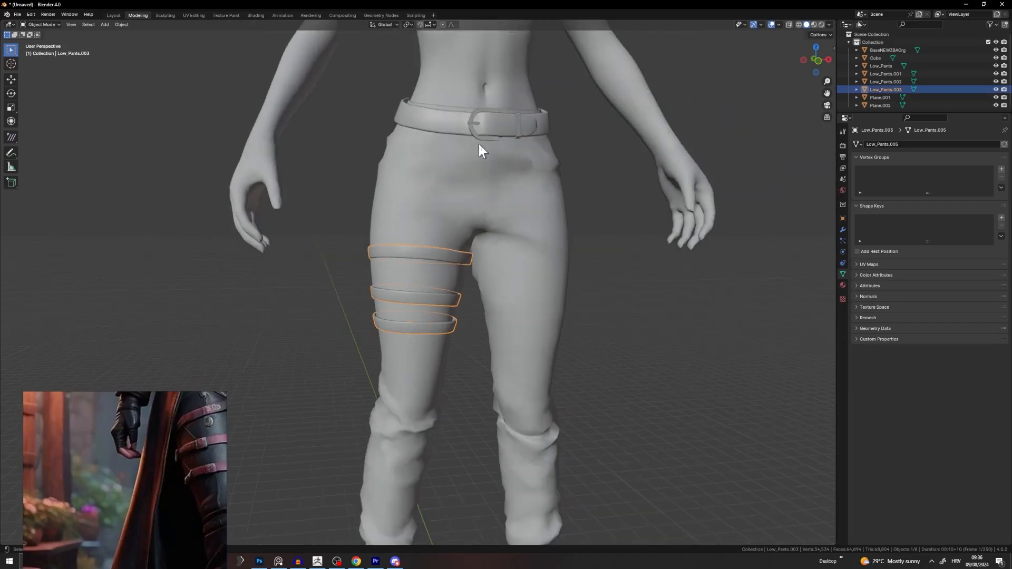
scroll(376, 309, up, 4)
Step: In Edit Mode, duplicate a strap's full edge loop and shift the copy aside
key(Tab)
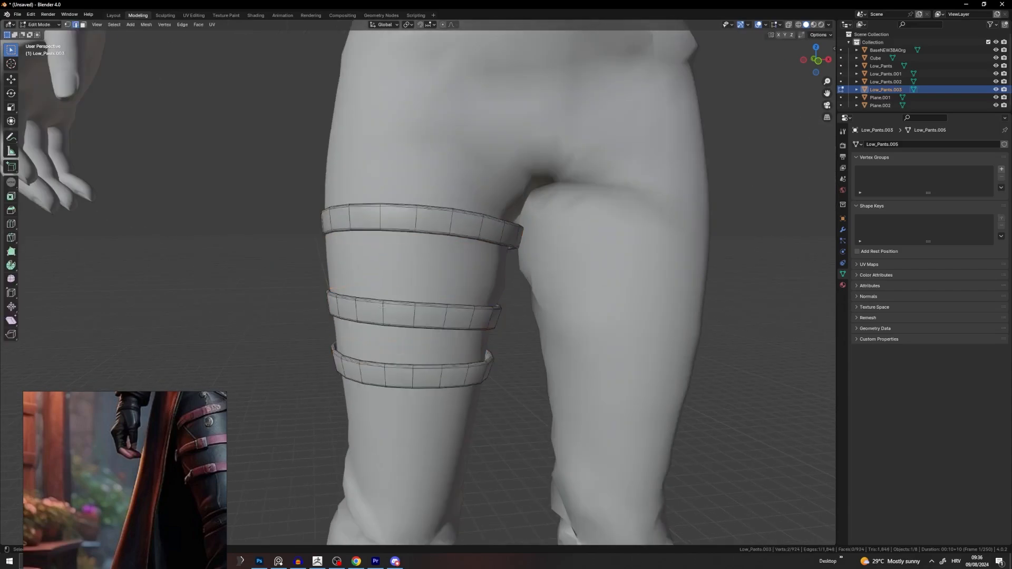
scroll(371, 315, up, 2)
alt+click(331, 321)
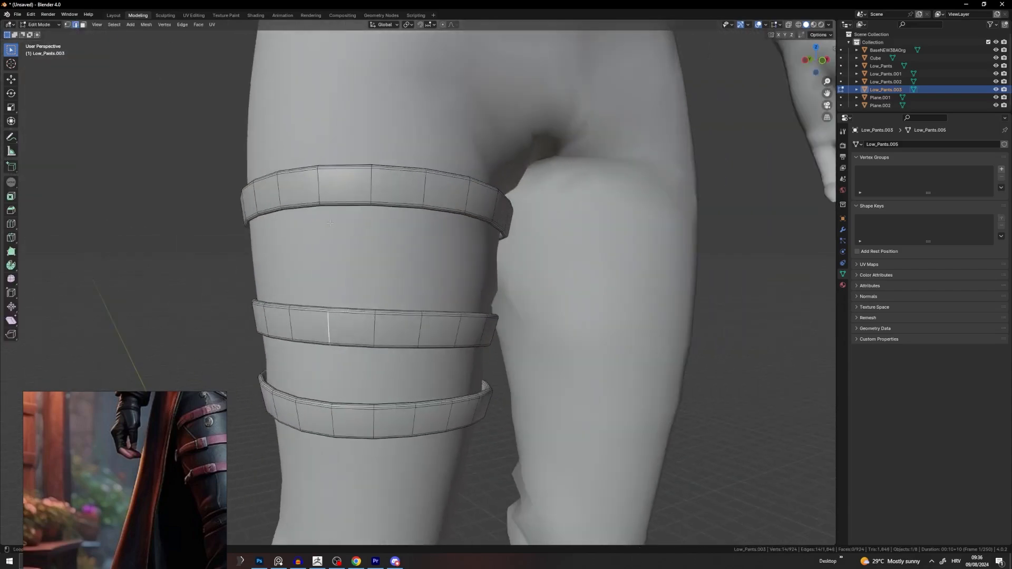
middle_drag(330, 416, 330, 251)
key(shift+d)
click(394, 215)
key(g)
click(390, 237)
key(g)
click(419, 218)
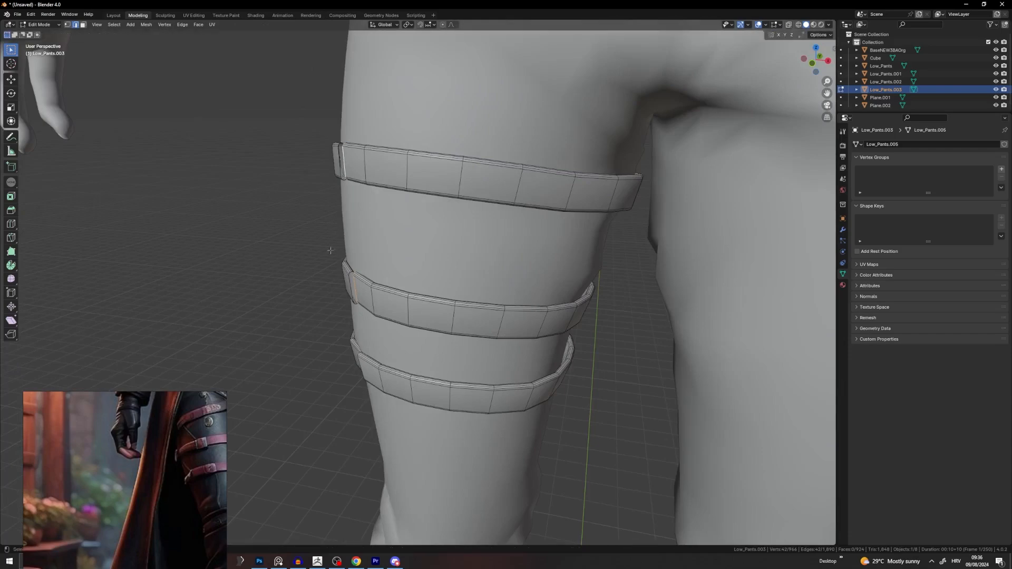
Step: Select the top and third strap loops and pull them apart to split the strap ends
alt+click(346, 179)
middle_drag(347, 178, 404, 190)
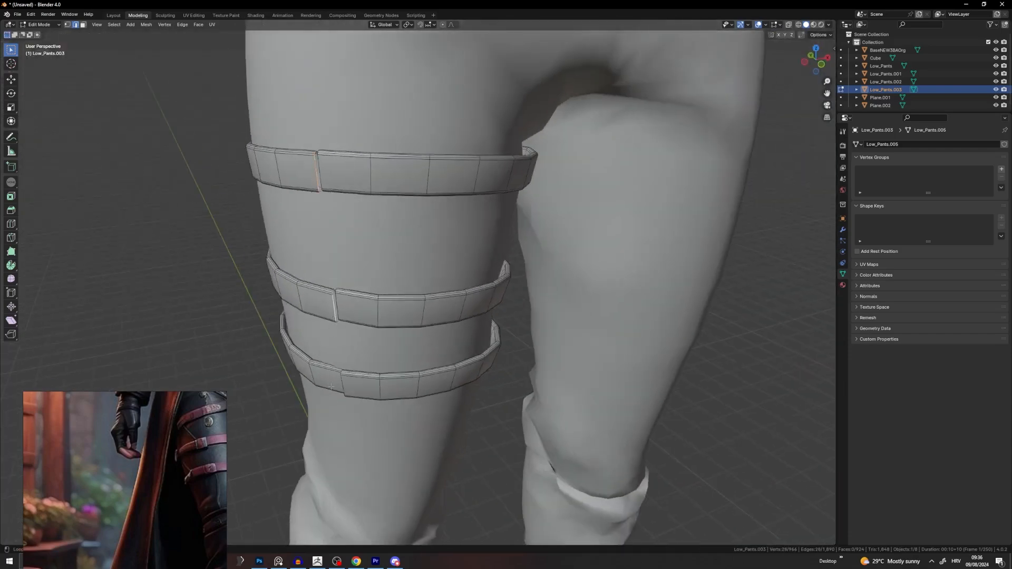
scroll(346, 385, up, 4)
middle_drag(348, 386, 414, 365)
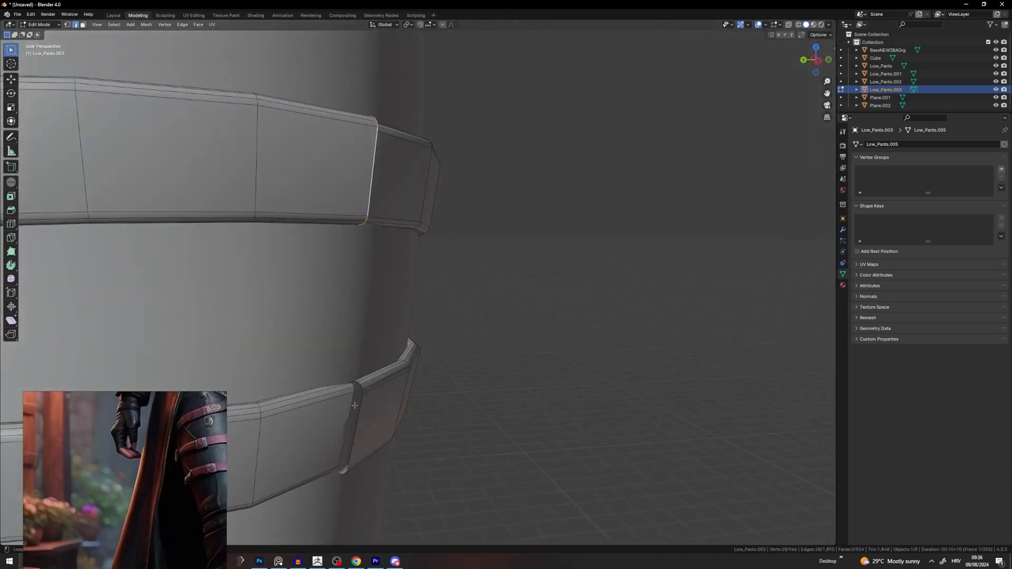
alt+shift+click(353, 428)
middle_drag(401, 414, 342, 323)
key(g)
click(479, 405)
scroll(455, 394, down, 5)
key(g)
click(345, 372)
Step: Nudge the split loops slightly, return to Object Mode and deselect the straps
key(g)
click(344, 323)
scroll(340, 327, down, 4)
key(Tab)
click(306, 355)
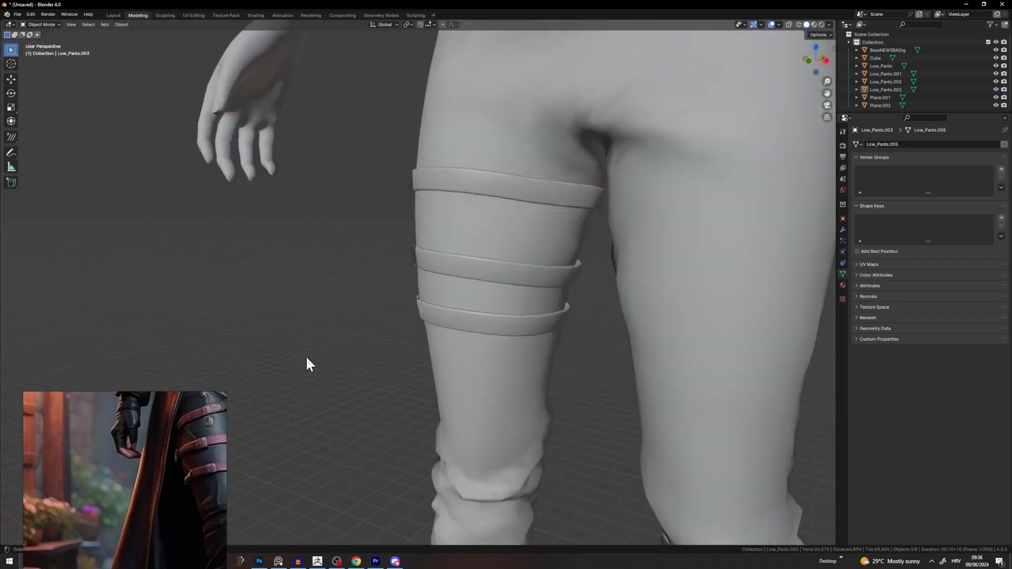
middle_drag(306, 356, 461, 199)
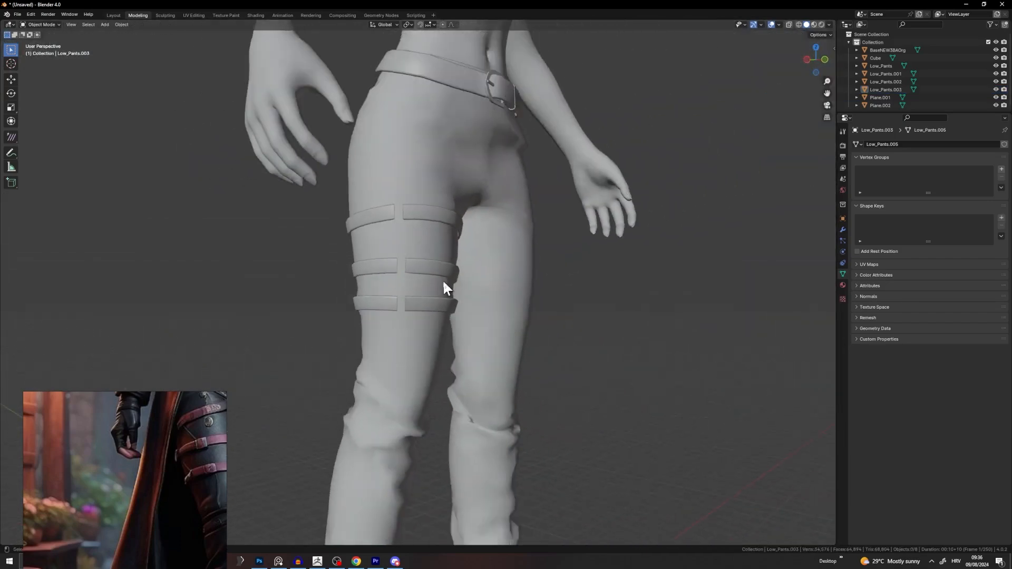
Step: Reselect the thigh straps in Edit Mode and move the bottom strap's edge loop
middle_drag(443, 288, 368, 221)
click(371, 225)
scroll(373, 229, up, 4)
key(Tab)
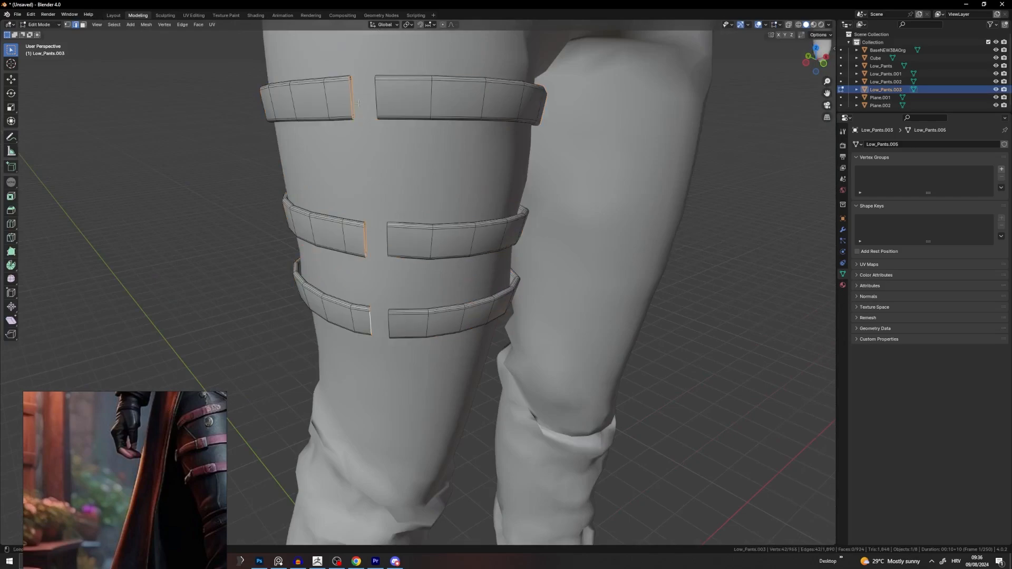
middle_drag(376, 320, 339, 290)
middle_drag(427, 271, 504, 282)
alt+click(373, 327)
middle_drag(380, 317, 306, 330)
key(g)
click(422, 300)
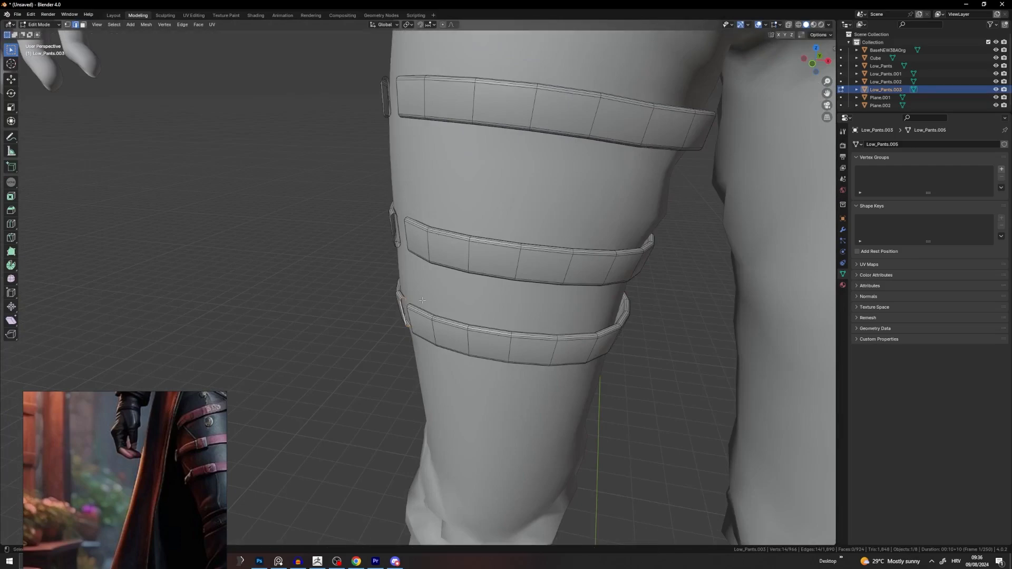
middle_drag(422, 300, 466, 287)
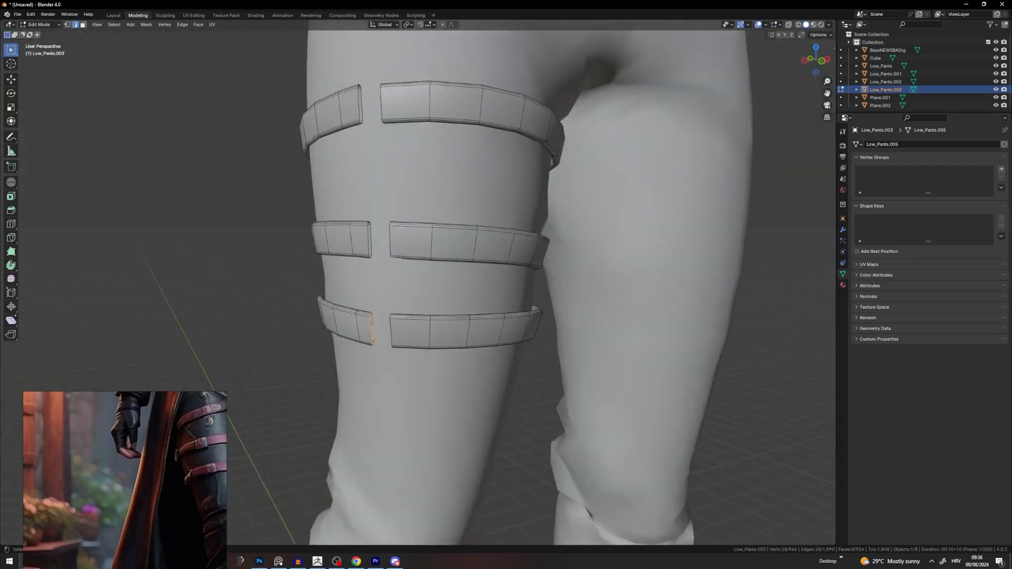
Step: Select the cut end loops of the top, middle and lower strap pieces
alt+click(373, 249)
alt+click(370, 236)
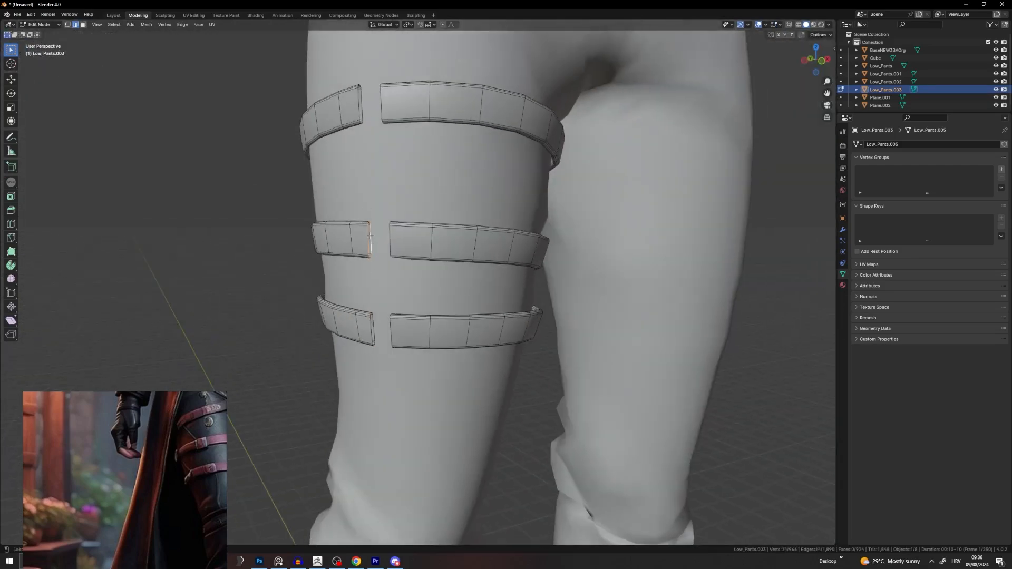
alt+shift+click(363, 112)
middle_drag(365, 119, 401, 282)
alt+shift+click(367, 327)
middle_drag(366, 326, 464, 251)
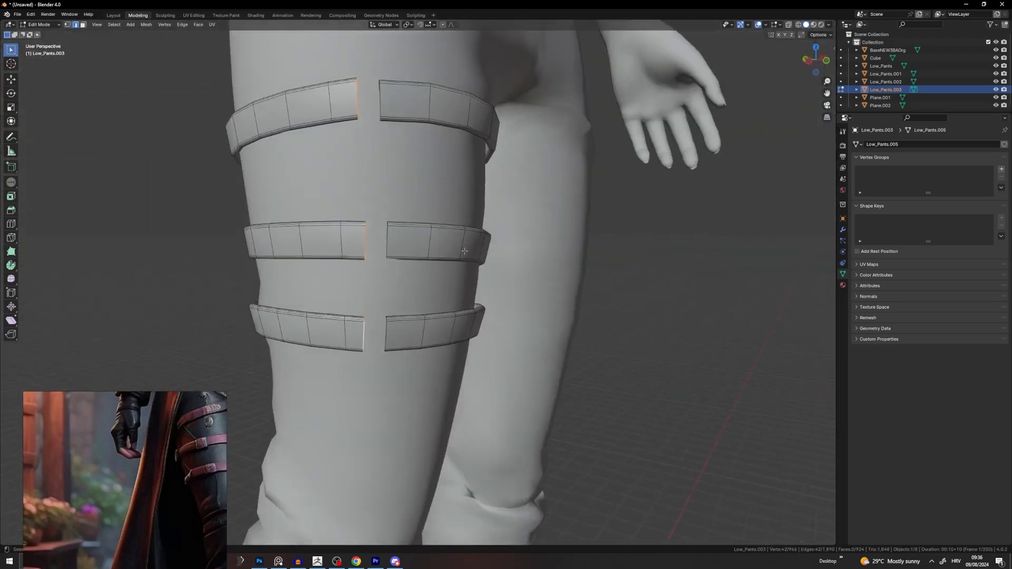
shift+middle_drag(467, 57, 405, 172)
scroll(479, 133, down, 3)
scroll(404, 184, up, 5)
middle_drag(385, 219, 543, 243)
Step: Extrude the selected strap ends twice toward the gap, adjusting each extrusion's position
key(e)
click(463, 239)
key(g)
click(431, 237)
key(e)
click(553, 216)
key(g)
click(519, 222)
Step: Extrude the strap ends two more times so they overlap across the gap
key(e)
click(478, 264)
key(g)
click(592, 232)
key(e)
click(587, 211)
scroll(586, 217, down, 5)
scroll(545, 253, up, 3)
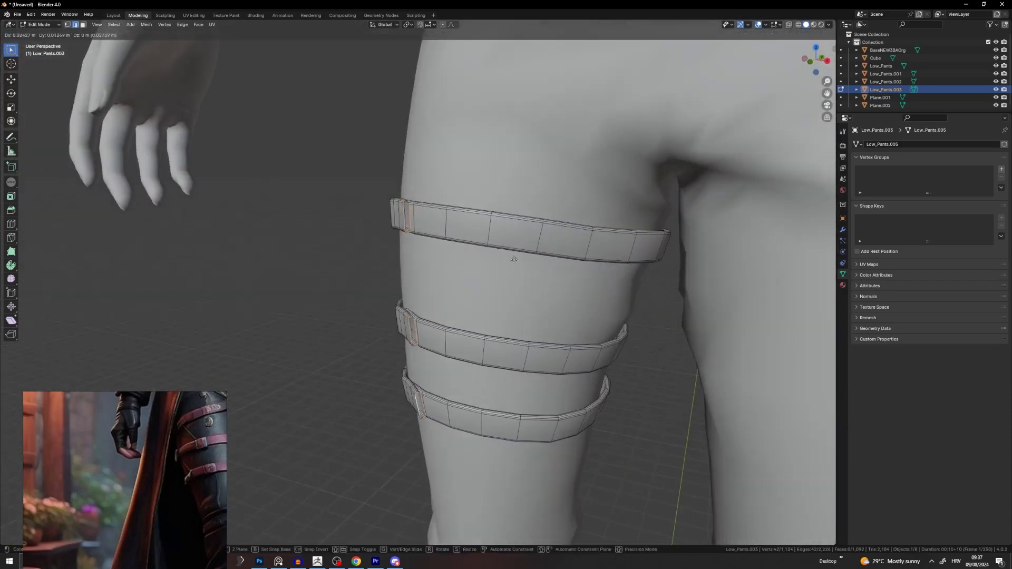
Step: Try scaling the strap ends, cancel it, then open the Transform Pivot Point dropdown
key(s)
right_click(543, 241)
middle_drag(422, 228, 488, 221)
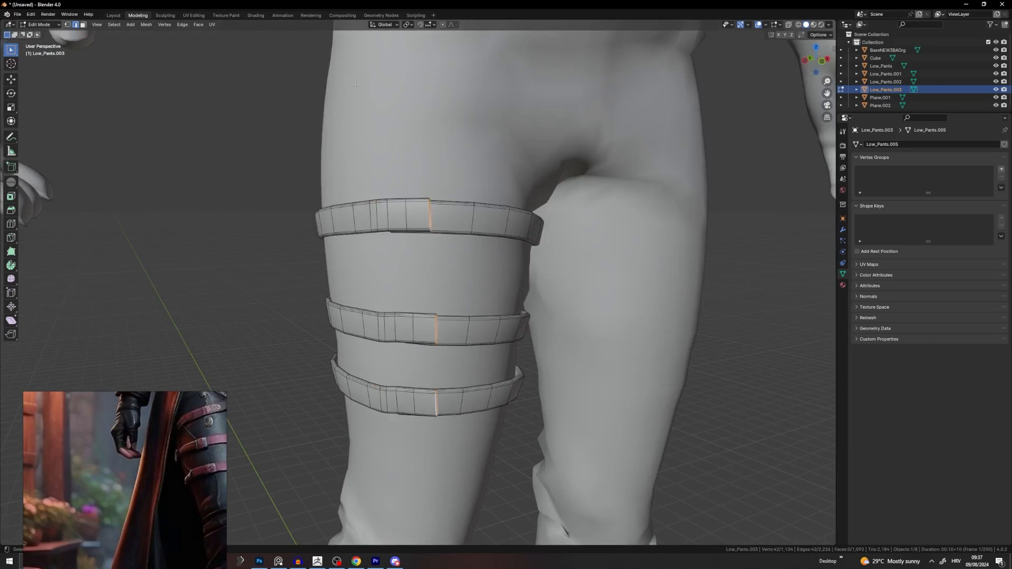
key(s)
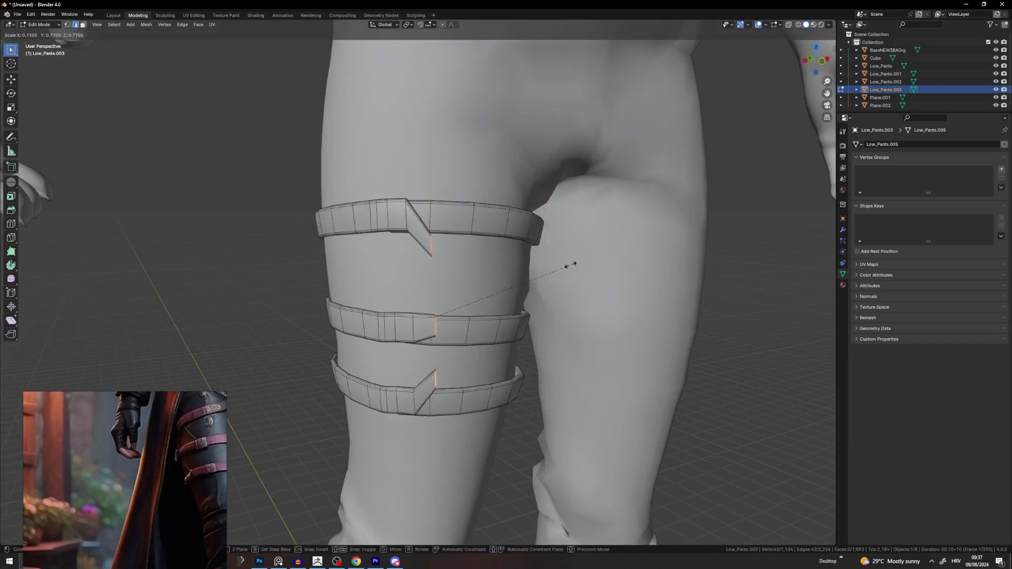
right_click(516, 276)
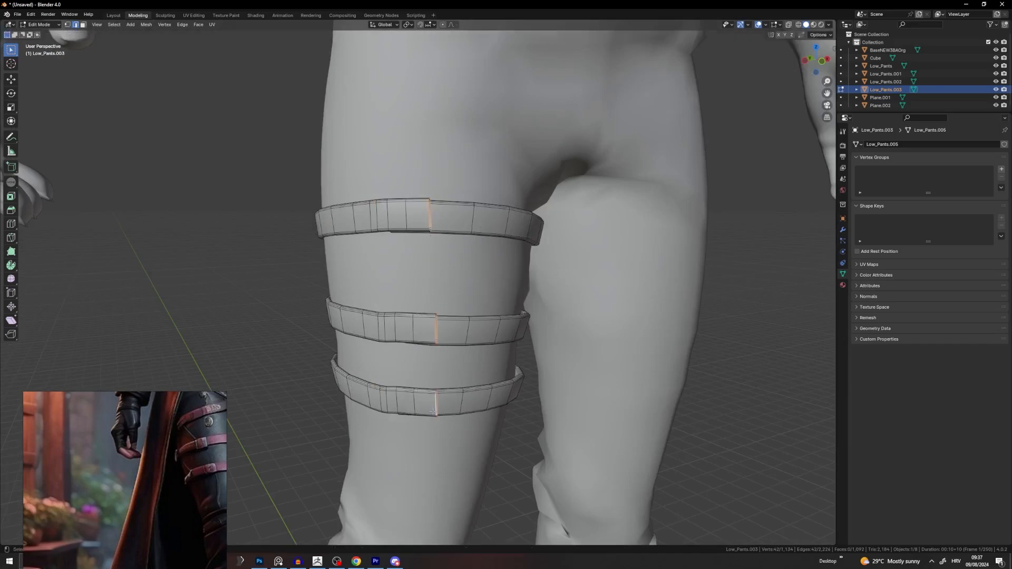
mouse_move(435, 323)
middle_down()
mouse_move(464, 316)
mouse_move(354, 303)
mouse_move(444, 306)
mouse_move(434, 307)
middle_up()
scroll(476, 308, up, 4)
scroll(434, 307, down, 5)
scroll(453, 361, down, 7)
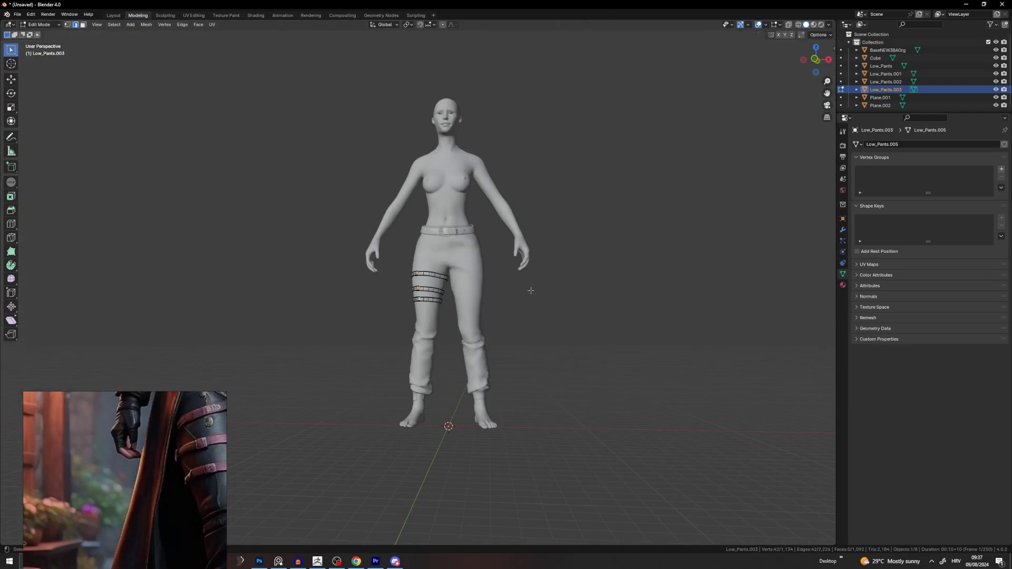
scroll(531, 290, up, 9)
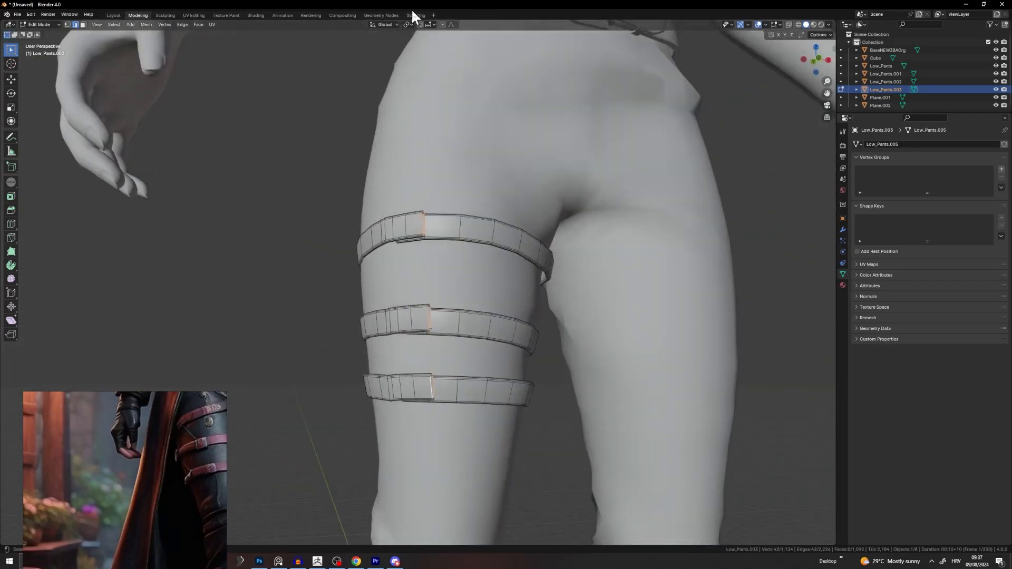
click(409, 25)
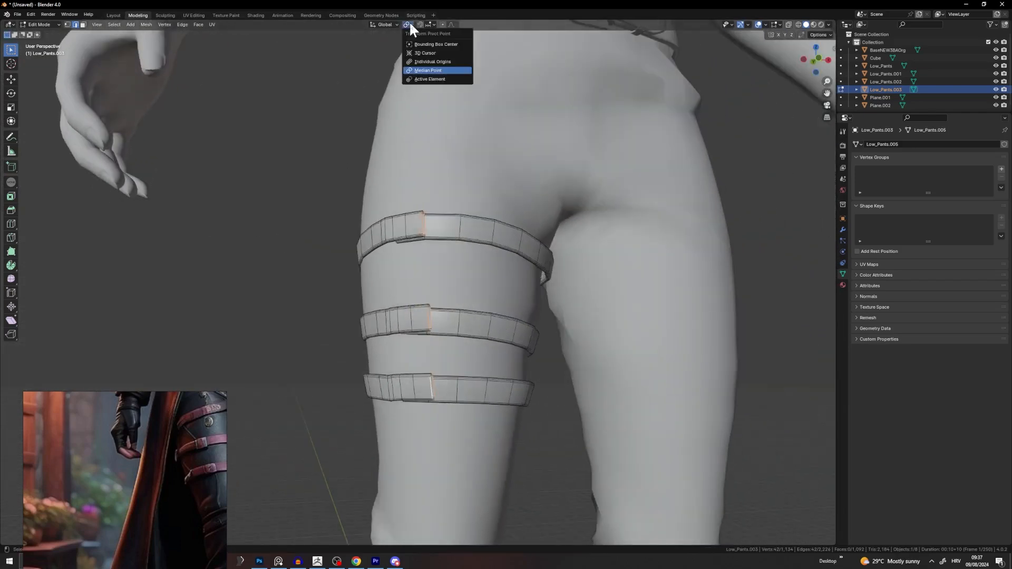
Step: Choose a new transform pivot point for scaling the strap ends
click(443, 71)
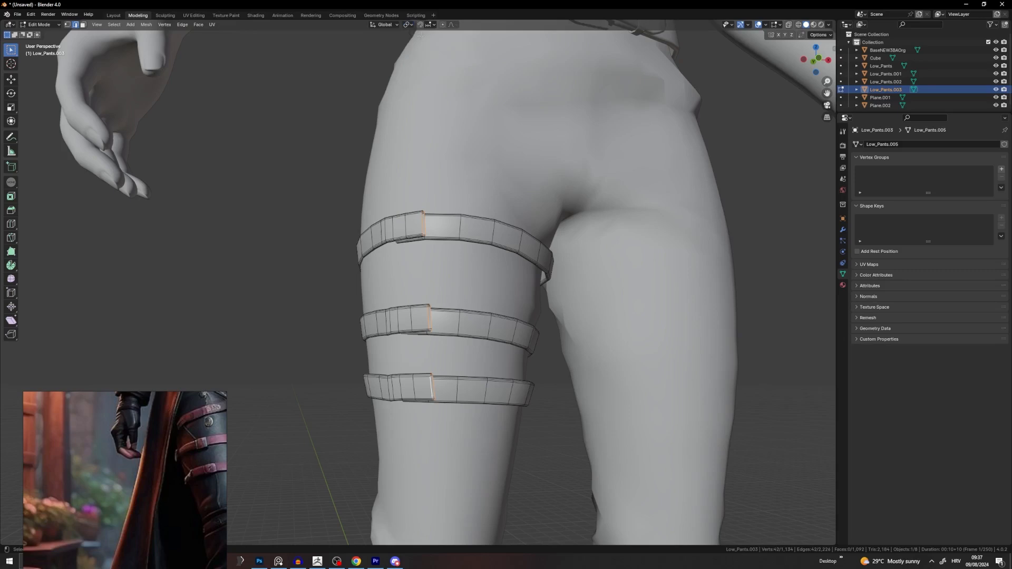
click(408, 25)
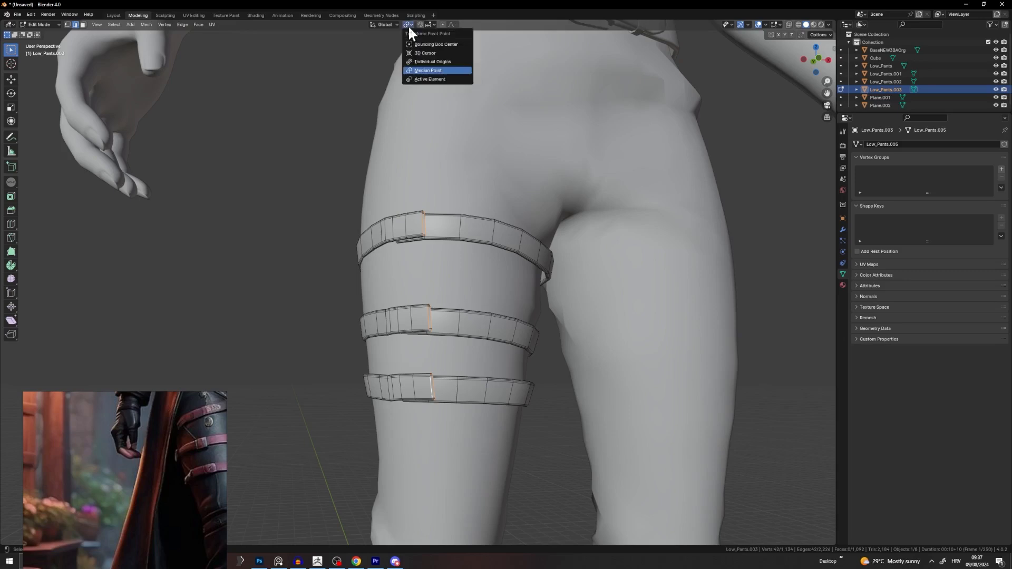
click(433, 70)
scroll(567, 148, up, 3)
key(s)
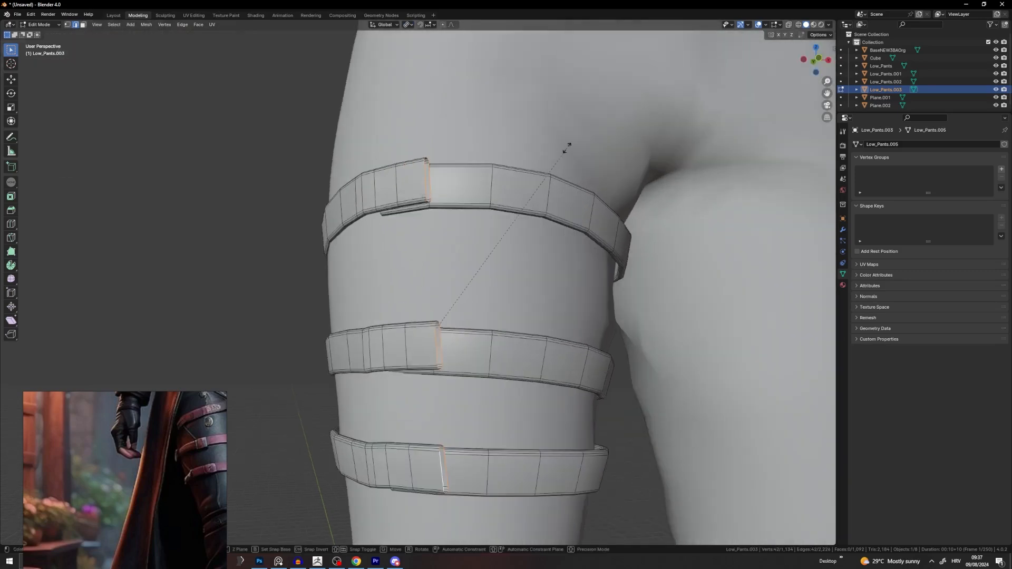
right_click(547, 150)
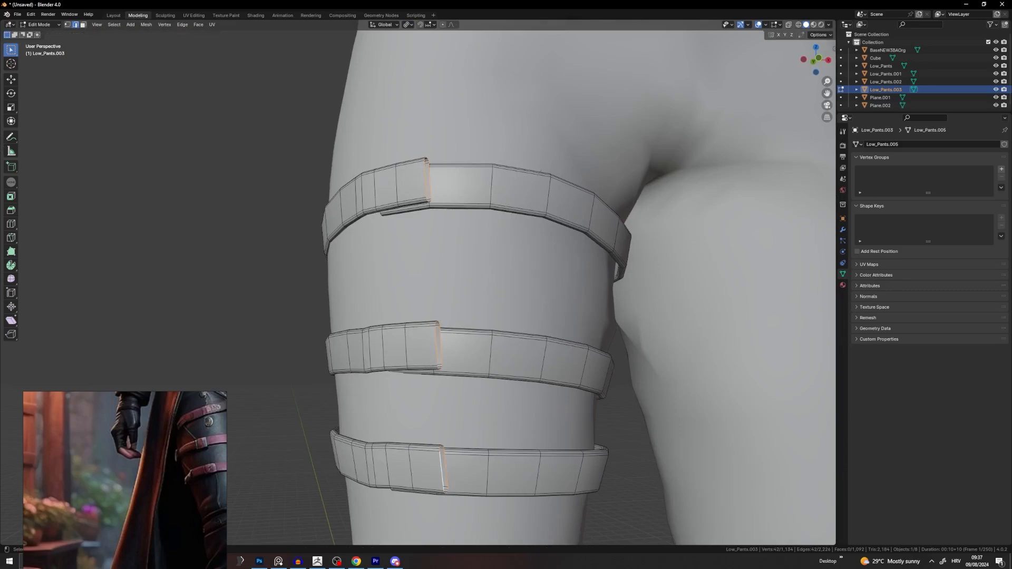
Step: Shrink the strap end edges, extrude them, and narrow the new ends into tips
key(s)
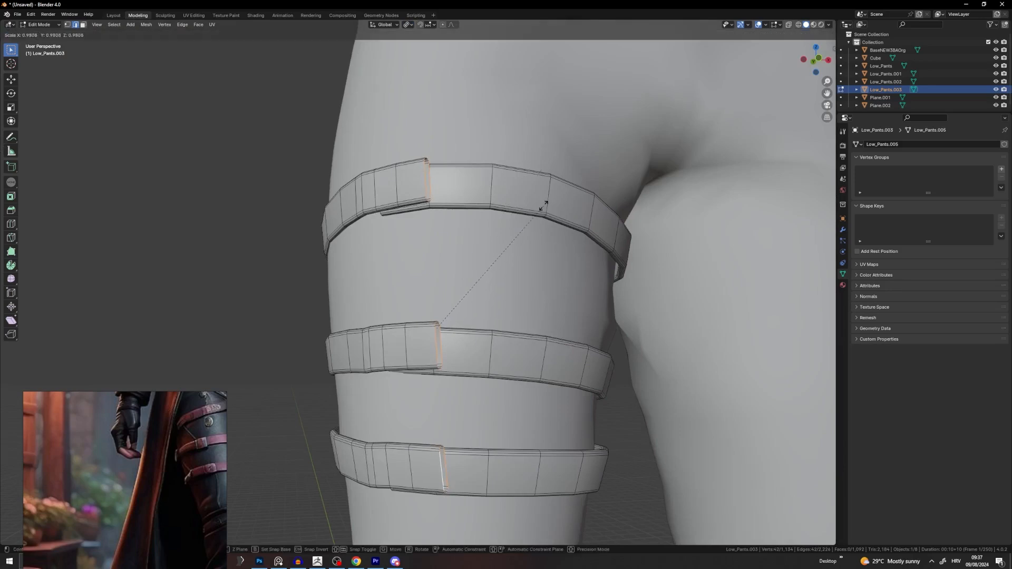
click(532, 208)
middle_drag(416, 163, 515, 178)
key(e)
click(543, 180)
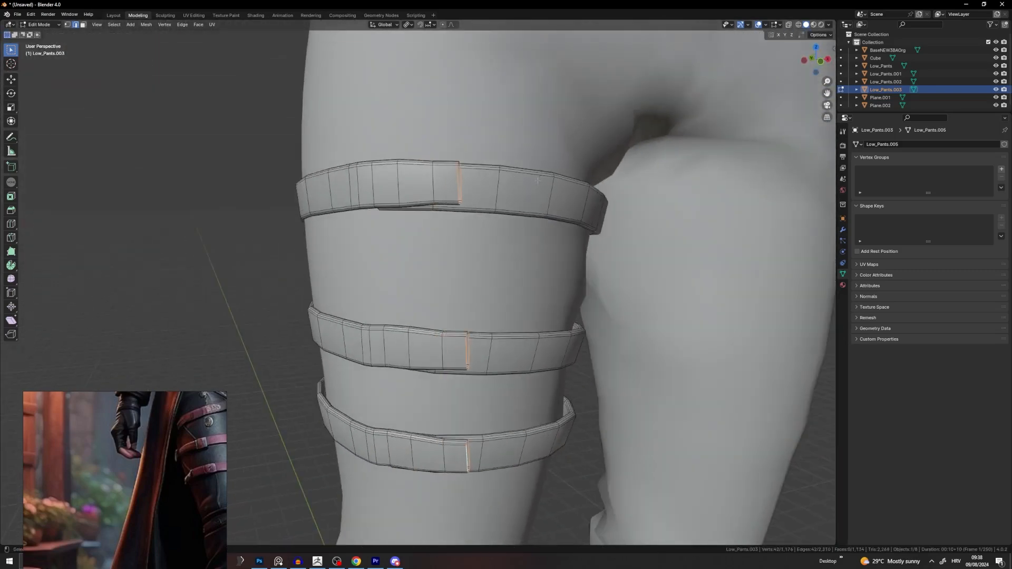
key(s)
click(545, 214)
Step: Scale the strap tips to sharper points and return to Object Mode
mouse_move(545, 213)
middle_down()
mouse_move(560, 238)
mouse_move(577, 203)
mouse_move(527, 200)
mouse_move(549, 196)
middle_up()
scroll(523, 199, up, 2)
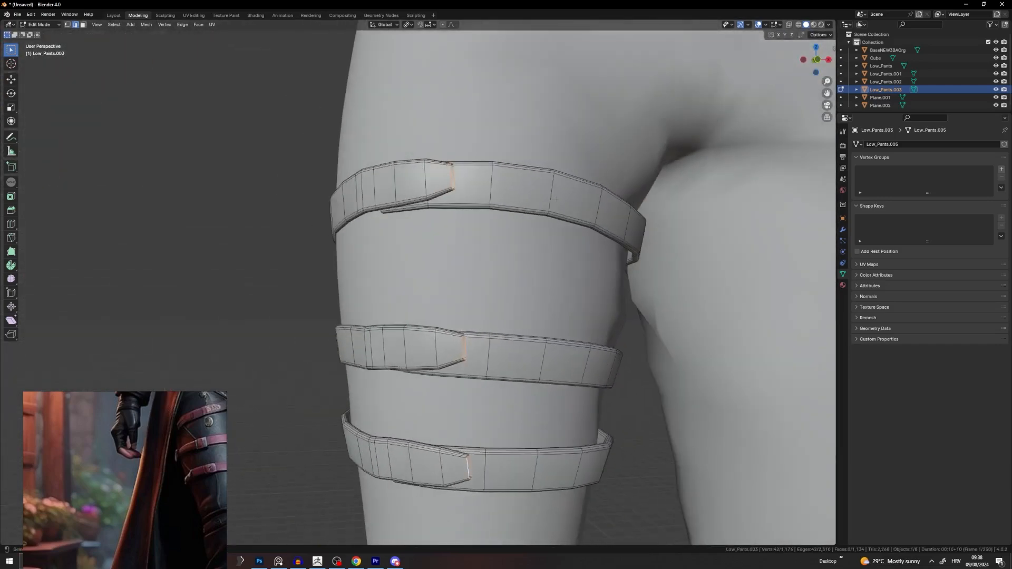
key(s)
click(528, 245)
middle_drag(528, 244, 515, 226)
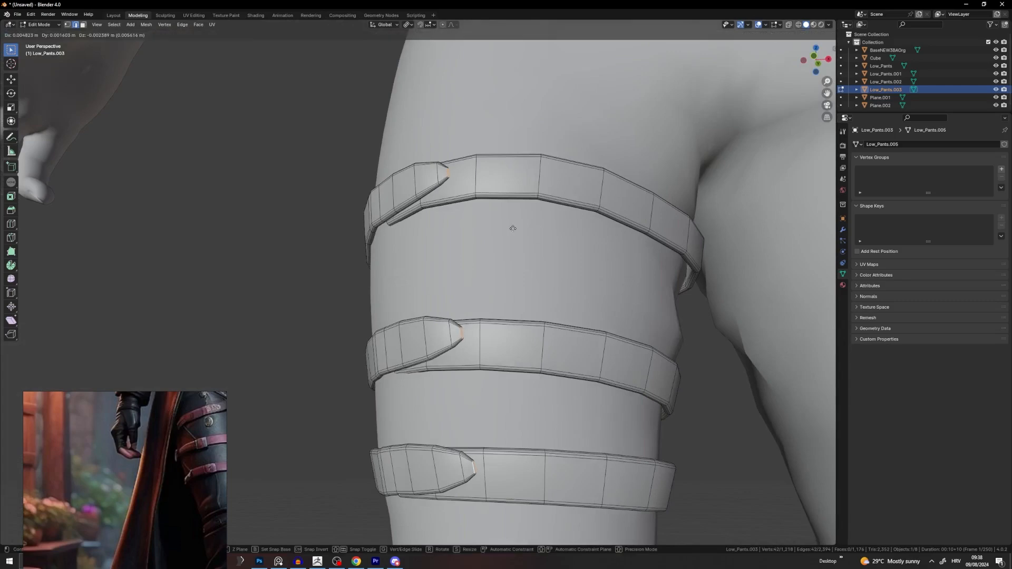
key(Tab)
scroll(483, 278, down, 5)
Step: In Edit Mode, move an edge loop on the middle strap along Z
scroll(372, 323, down, 3)
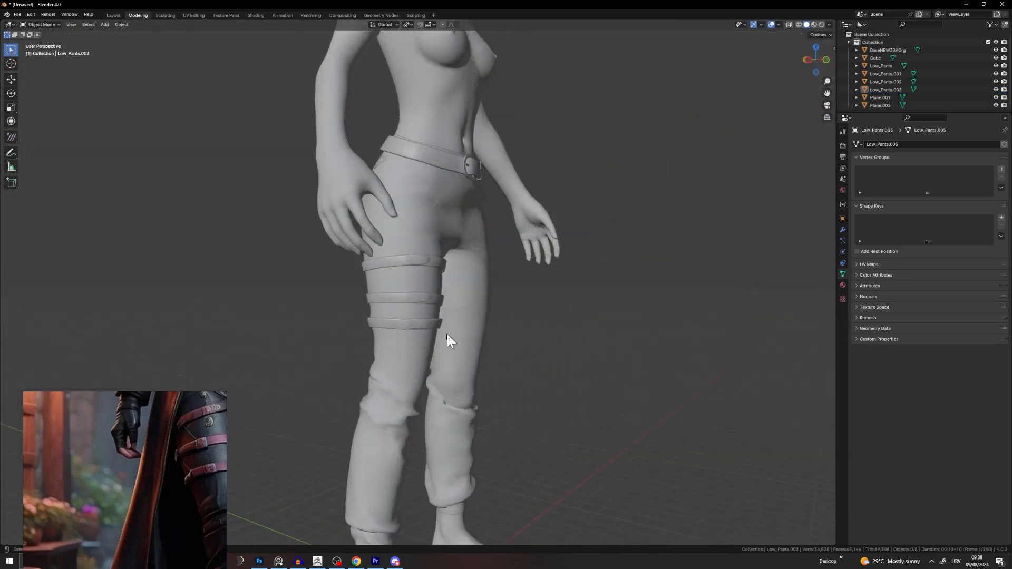
key(KP_Decimal)
key(Tab)
alt+click(409, 257)
middle_drag(409, 257, 437, 236)
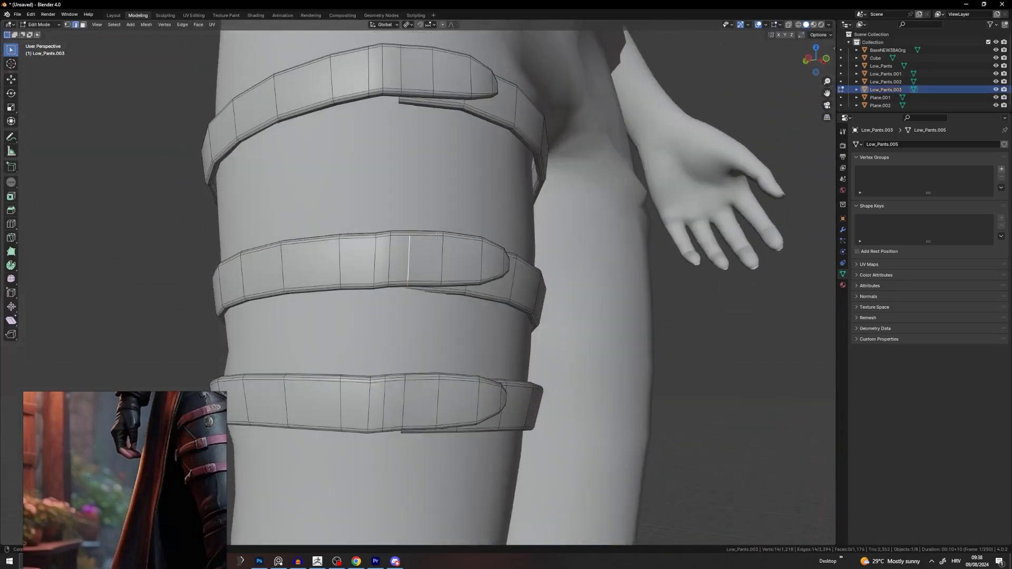
middle_drag(384, 272, 439, 256)
key(g)
key(z)
click(425, 266)
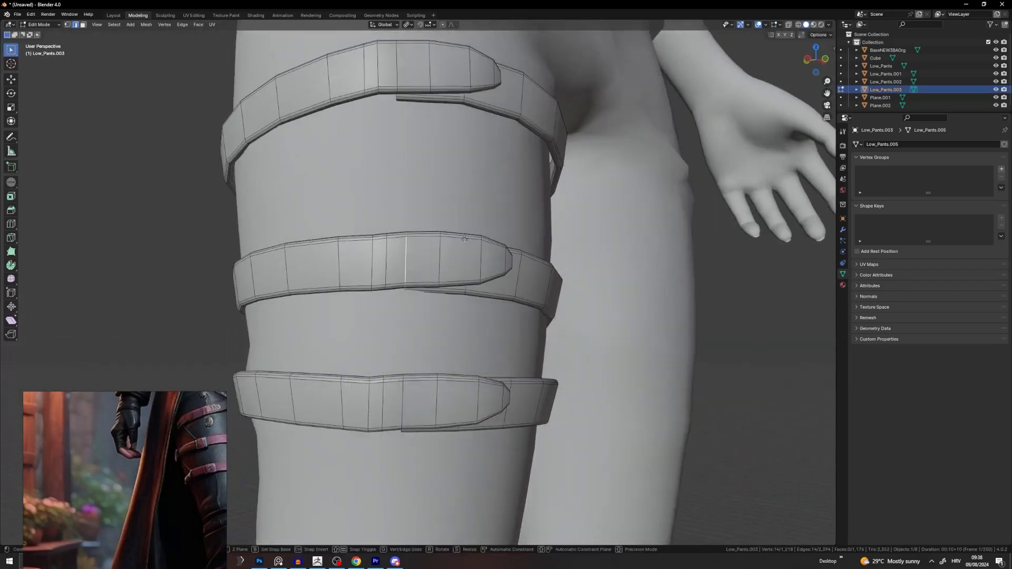
Step: Move several more middle-strap edge loops vertically to even out the strap
alt+click(439, 257)
key(g)
key(z)
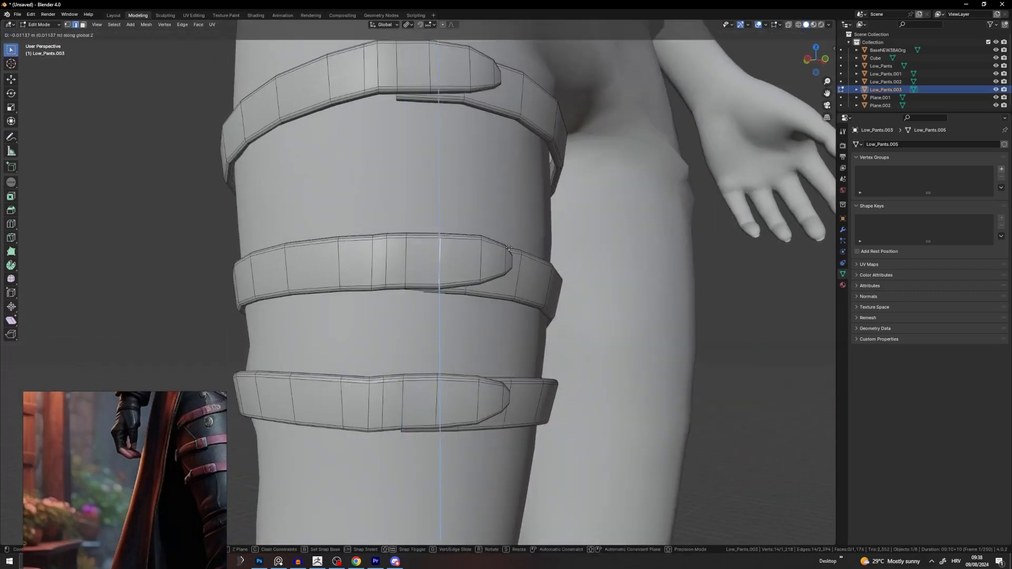
click(442, 259)
alt+click(481, 255)
key(g)
key(z)
click(521, 252)
scroll(475, 263, down, 3)
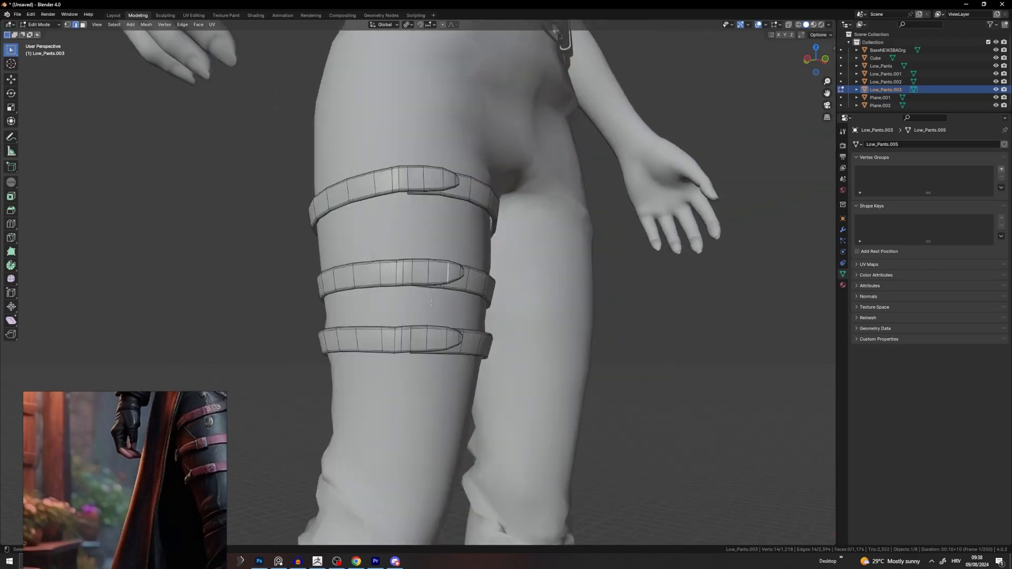
alt+click(396, 273)
scroll(398, 272, up, 3)
middle_drag(401, 272, 488, 243)
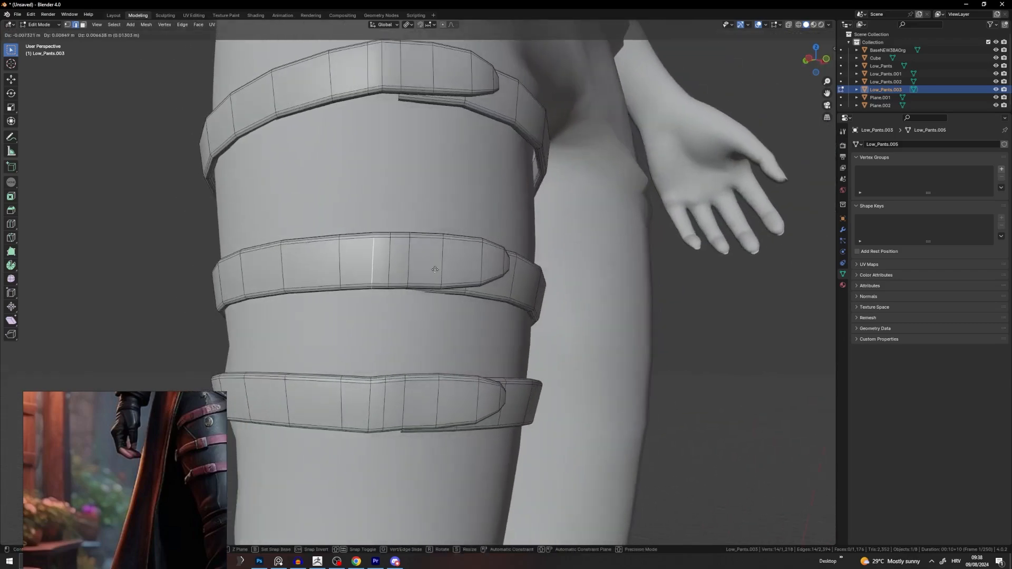
key(g)
Step: Move the lower strap's edge loop, then leave Edit Mode and deselect the straps
click(487, 236)
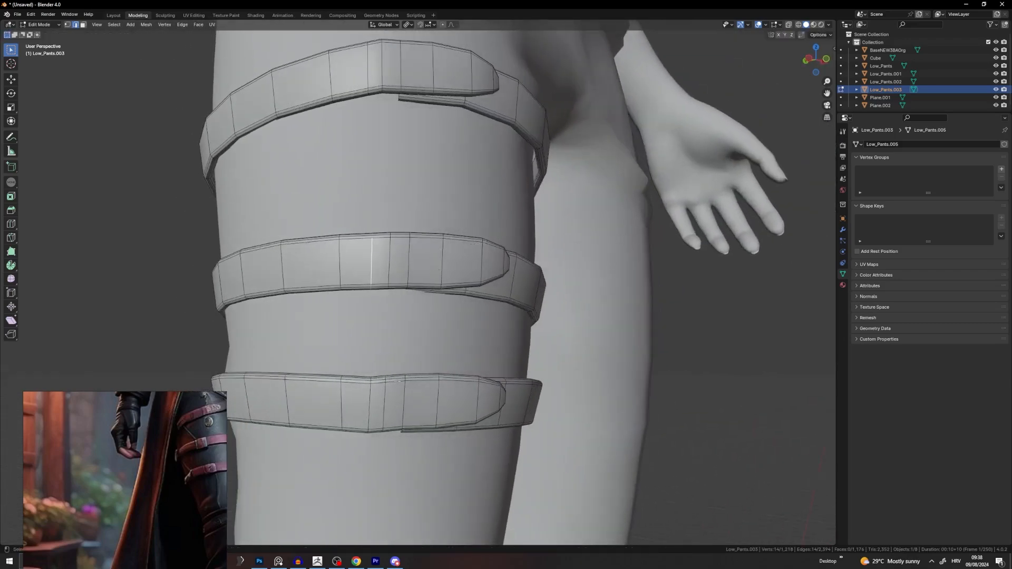
alt+click(370, 403)
middle_drag(373, 402, 385, 369)
key(g)
click(402, 332)
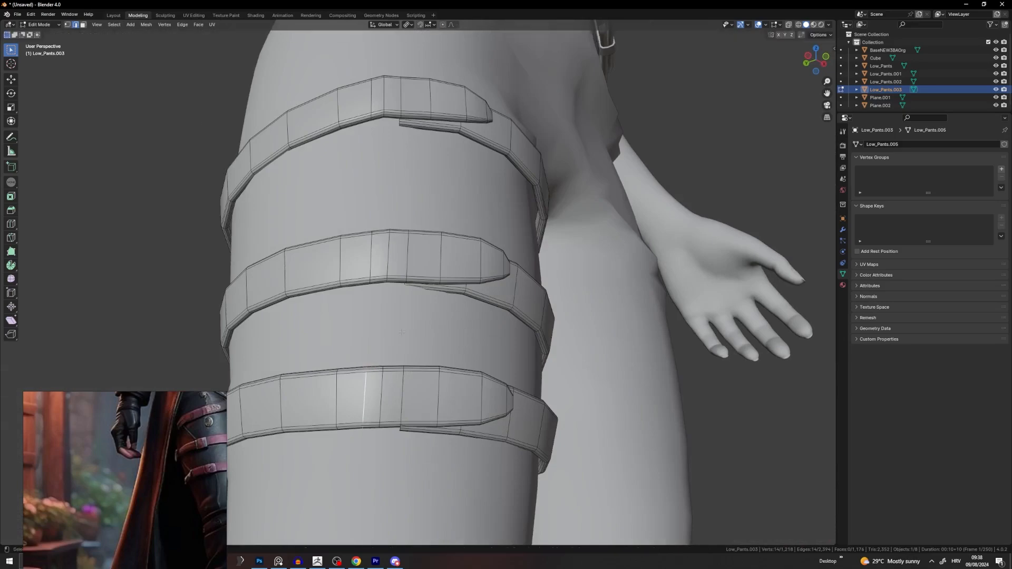
middle_drag(380, 135, 390, 44)
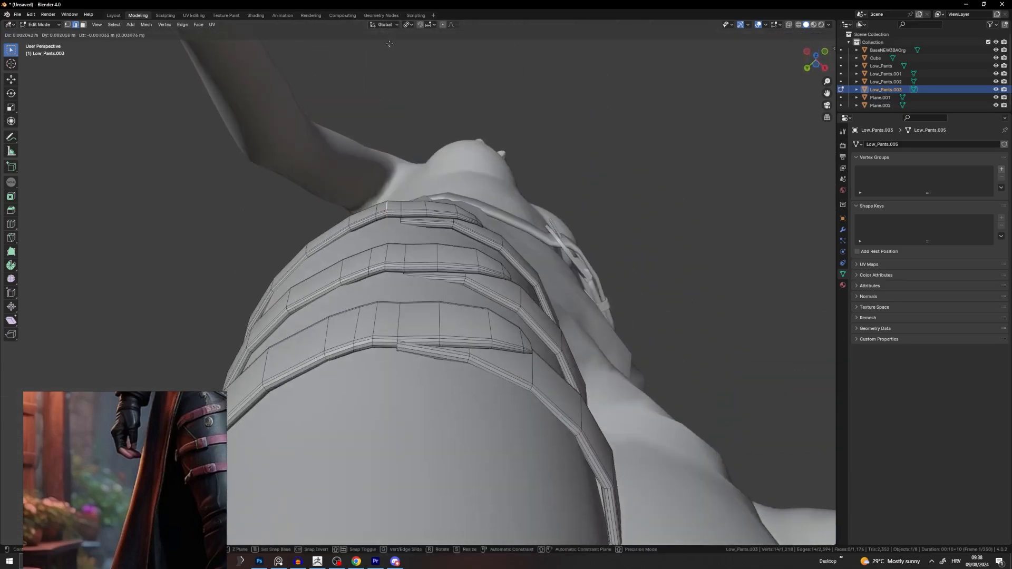
key(Tab)
click(564, 135)
middle_drag(565, 135, 445, 231)
scroll(513, 237, down, 5)
scroll(445, 231, up, 1)
Step: Save the scene as Belt.blend in the D:\3d\Skyrim\tutorial folder
key(ctrl+s)
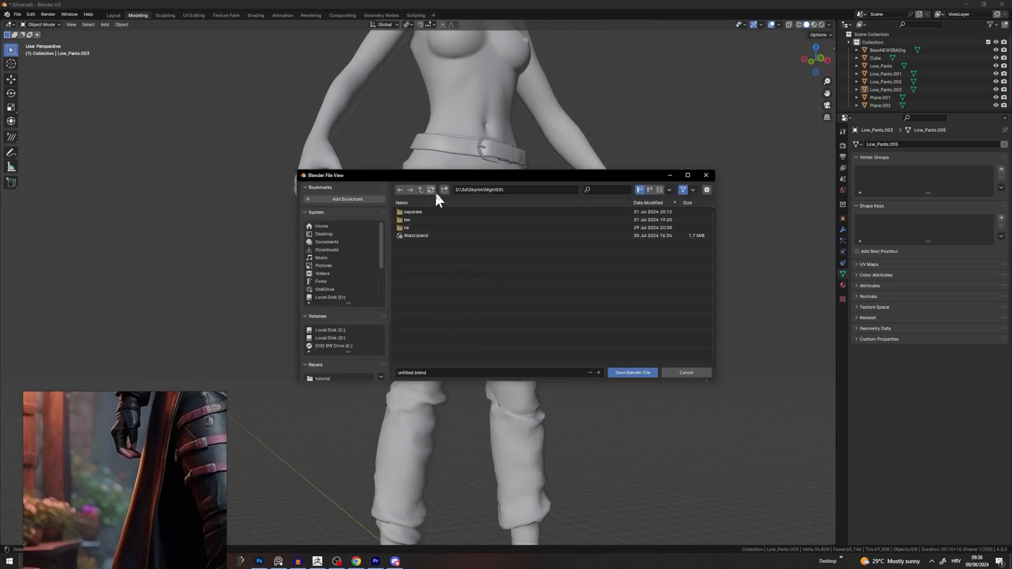
click(505, 190)
drag(504, 190, 485, 190)
key(BackSpace)
key(Return)
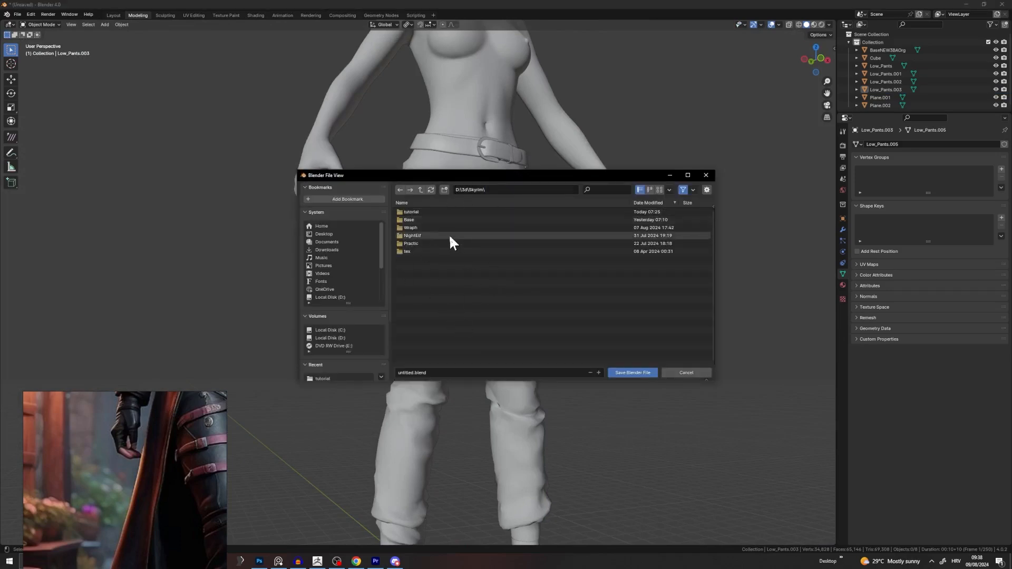
double_click(416, 212)
click(442, 373)
text(B)
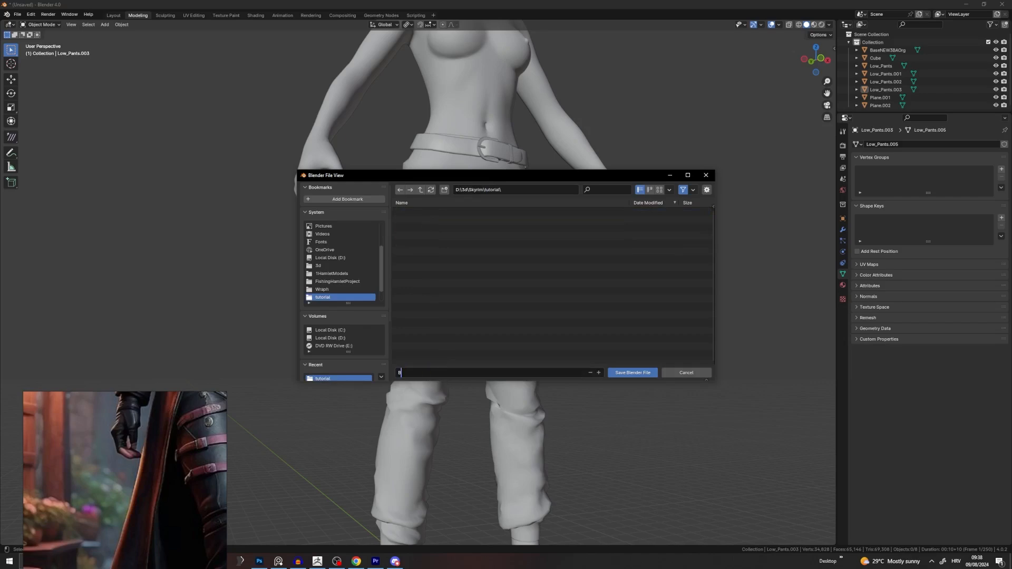
text(elt.blend)
click(624, 371)
Step: Select the waist belt and add the thigh straps to the selection
middle_drag(580, 338, 510, 356)
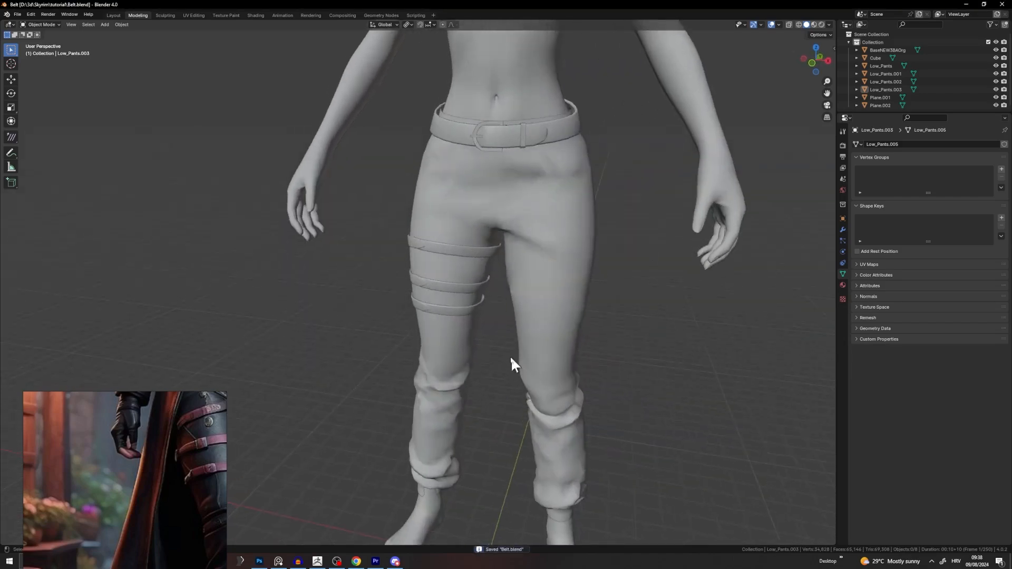
click(536, 143)
middle_drag(534, 144, 483, 204)
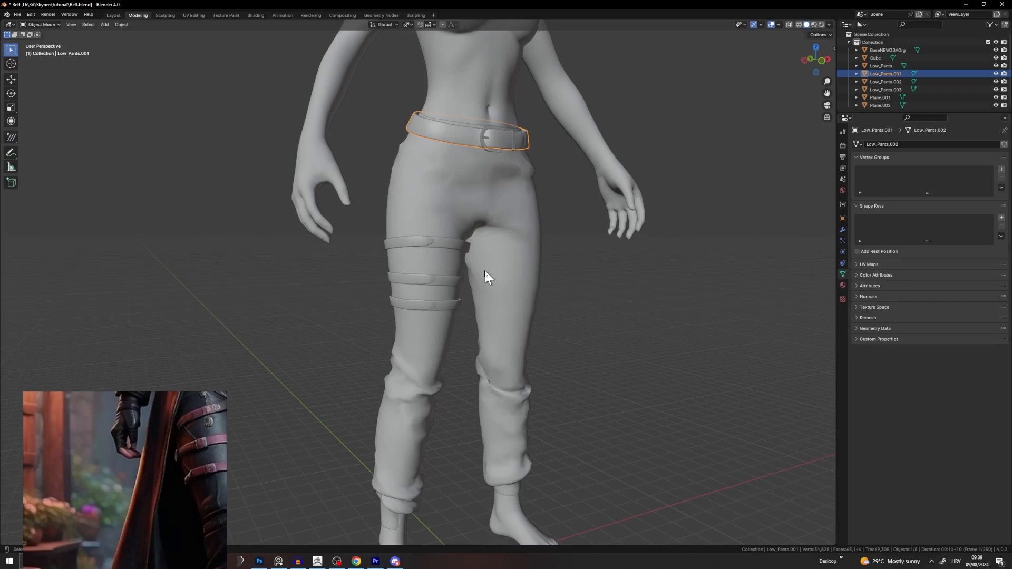
shift+click(442, 255)
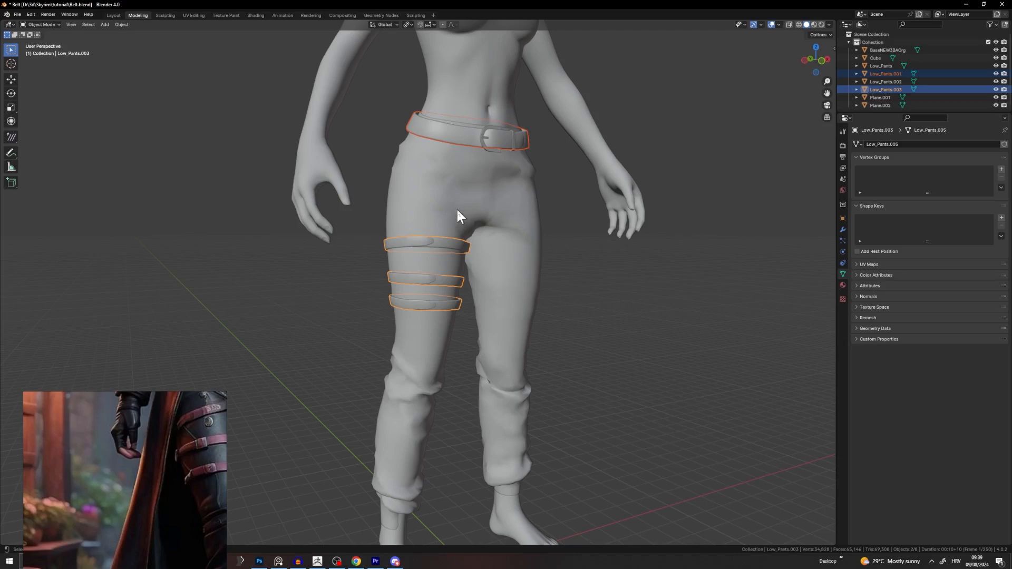
Step: Join the waist belt into the thigh-strap object
right_click(457, 138)
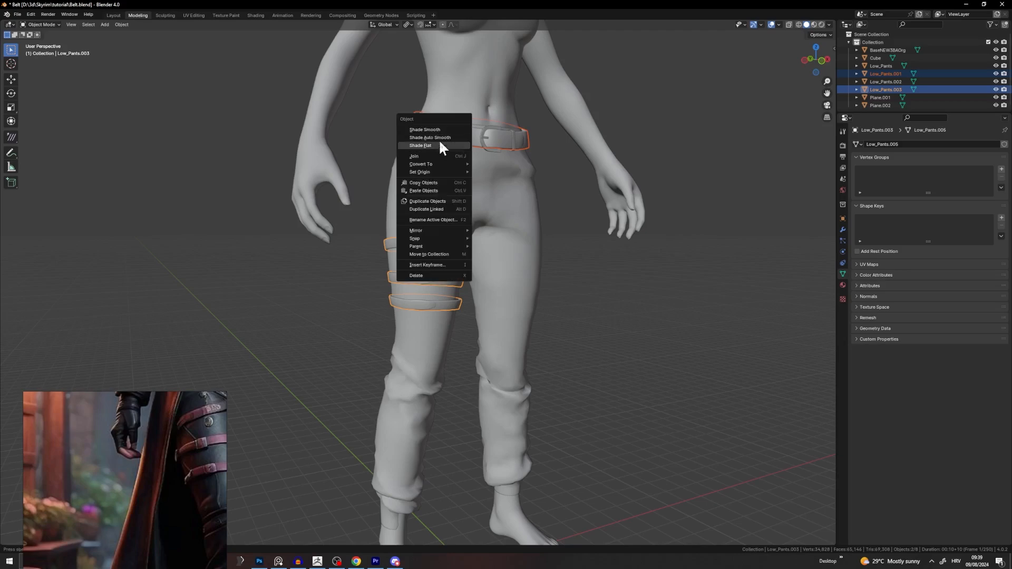
click(426, 153)
middle_drag(490, 160, 464, 170)
Step: Apply auto smooth shading to the joined belts
right_click(515, 139)
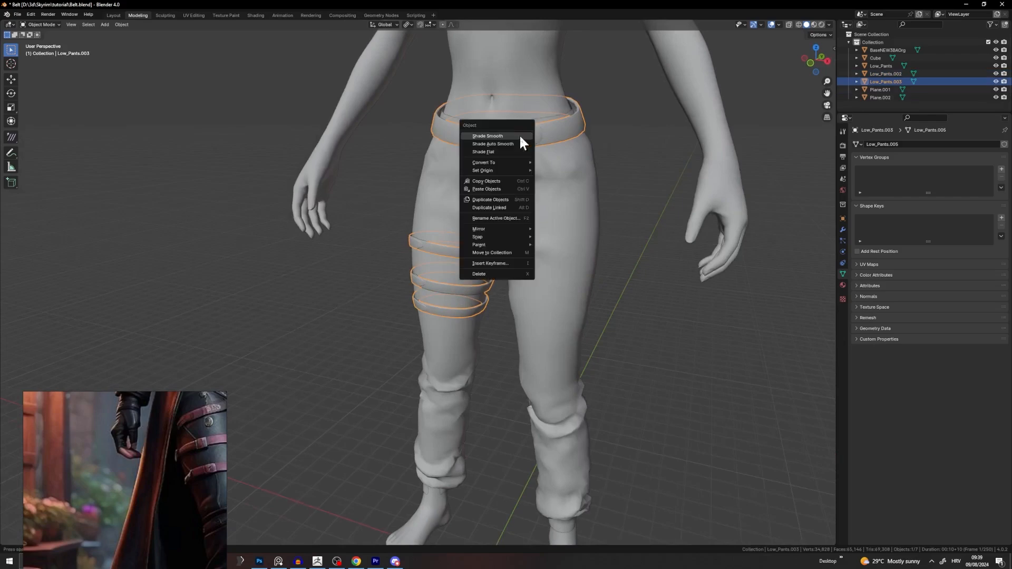
click(512, 145)
middle_drag(519, 145, 497, 139)
right_click(511, 137)
click(511, 132)
Step: Select the D-buckle and frame the belt and hips from the front
click(579, 164)
click(493, 146)
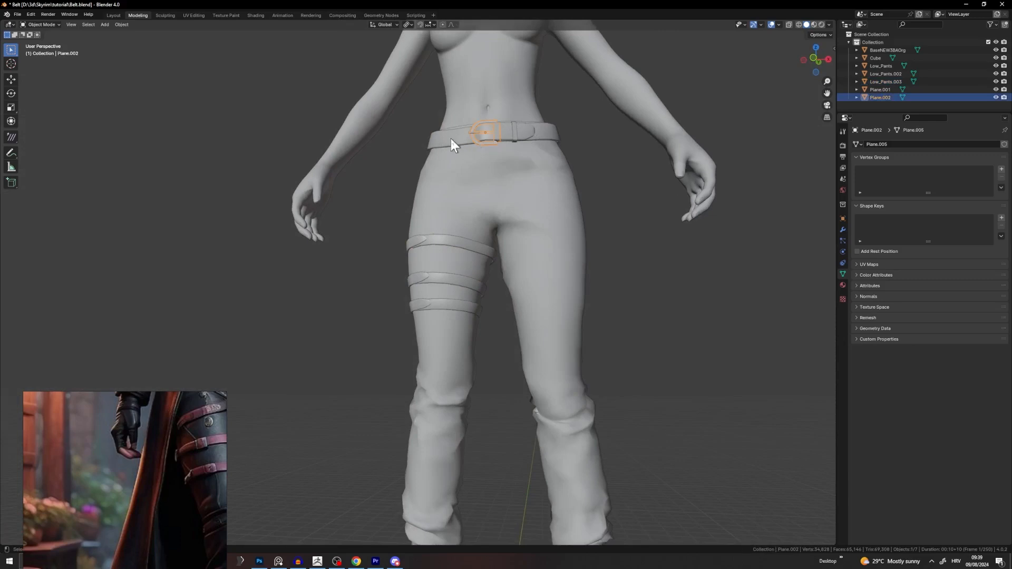
middle_drag(450, 138, 435, 188)
scroll(490, 153, up, 3)
middle_drag(491, 161, 650, 135)
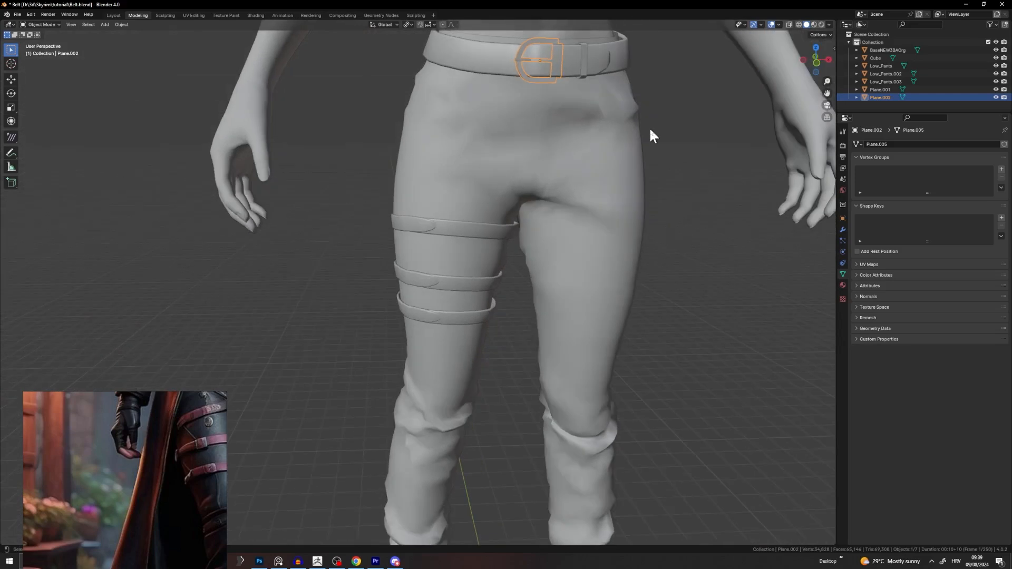
shift+middle_drag(530, 81, 481, 239)
scroll(480, 239, up, 4)
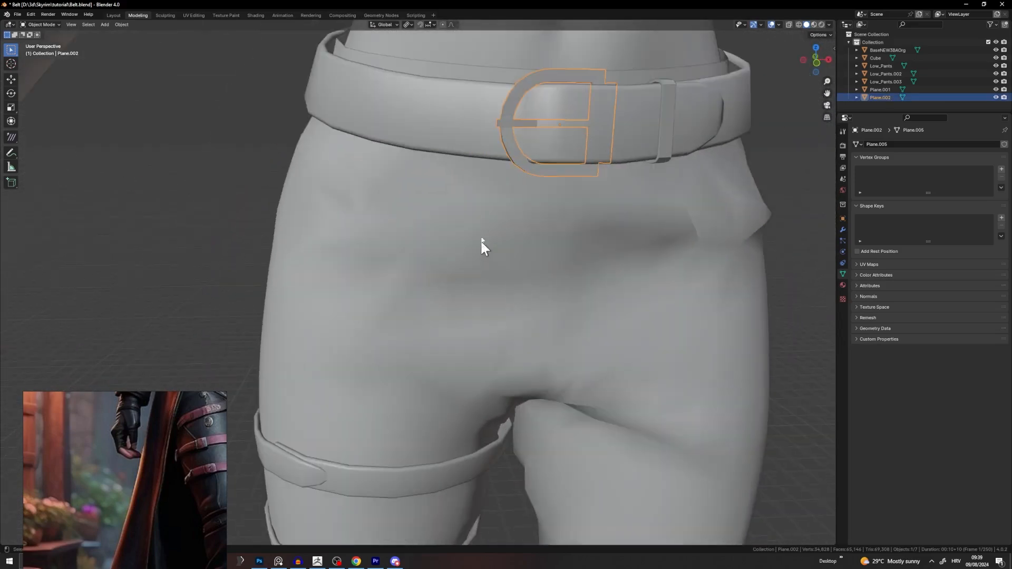
Step: Switch the belt-and-straps object from flat to smooth shading
click(467, 136)
right_click(616, 125)
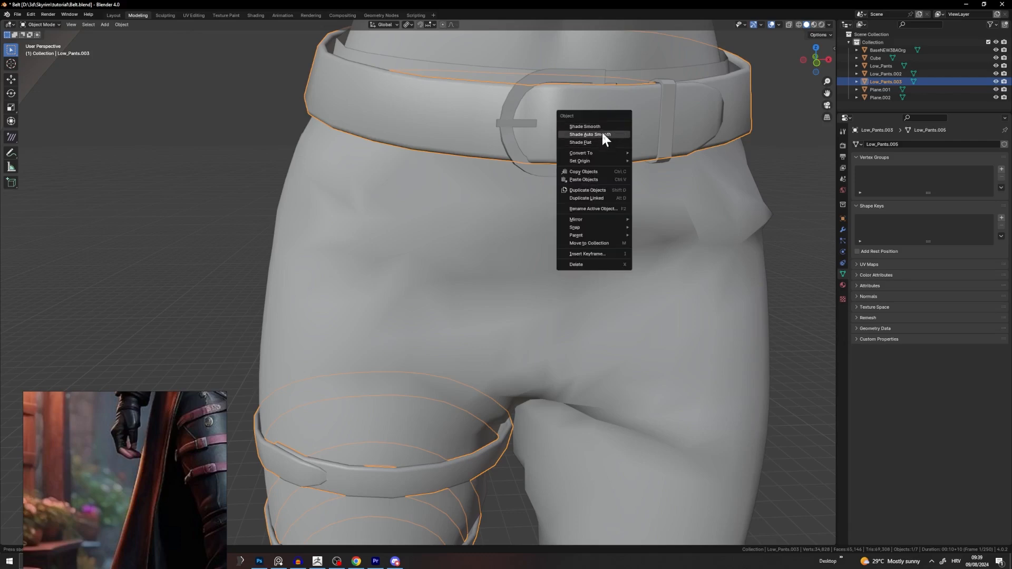
click(582, 142)
scroll(574, 140, down, 3)
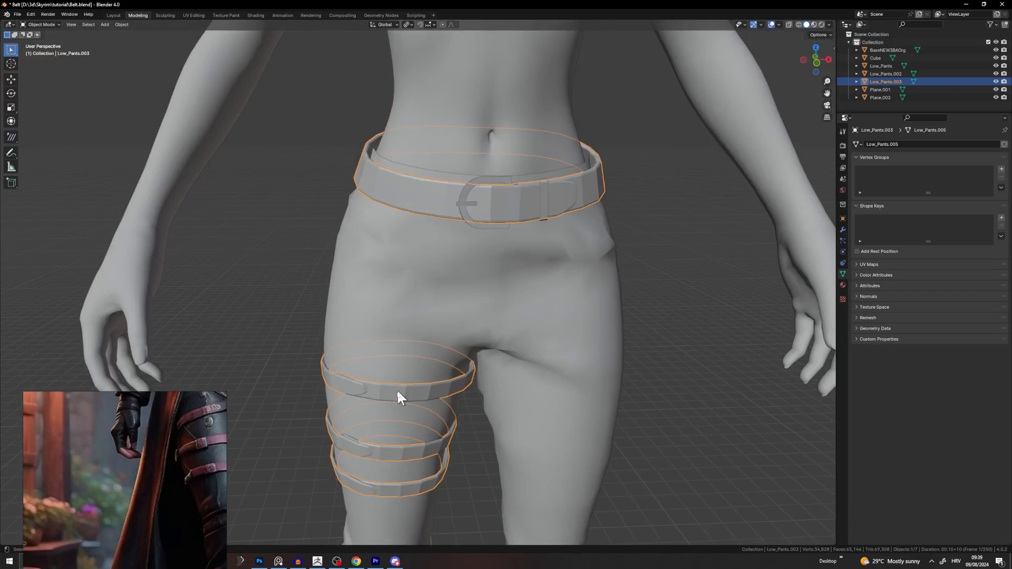
right_click(591, 185)
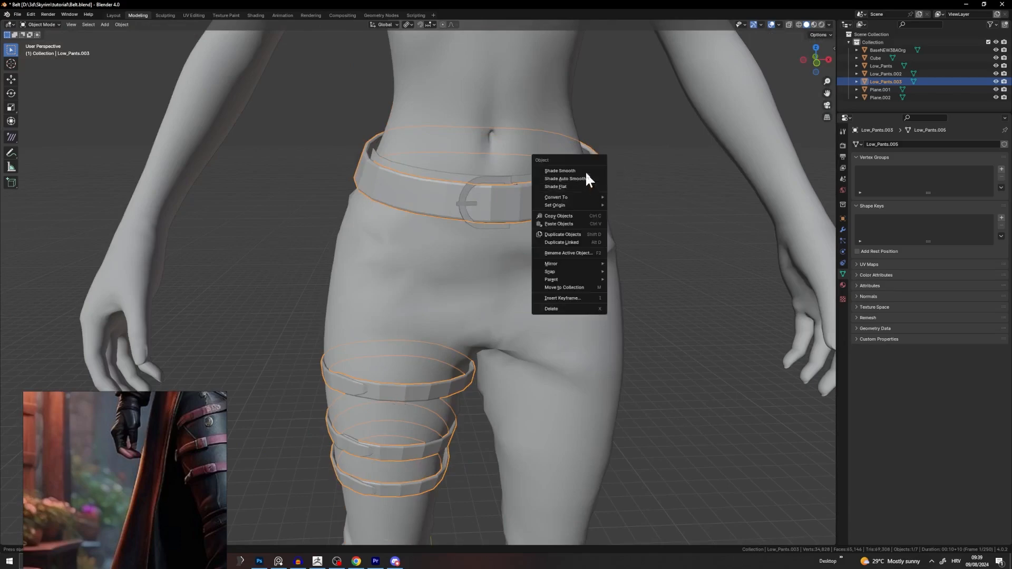
click(585, 171)
click(615, 198)
Step: Give the D-buckle auto smooth and then smooth shading
click(472, 183)
scroll(473, 182, up, 4)
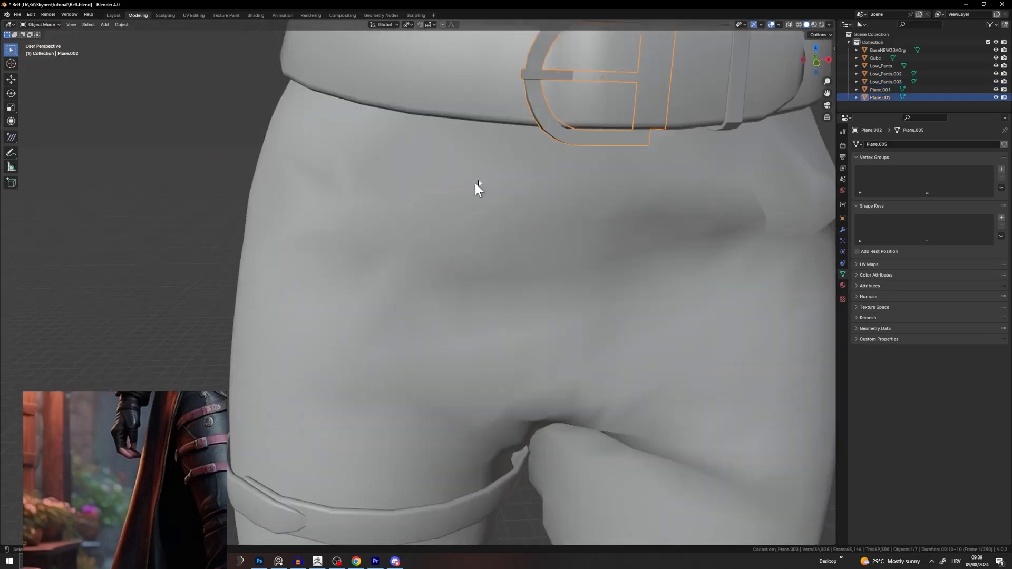
shift+middle_drag(475, 182, 461, 230)
right_click(483, 176)
click(480, 185)
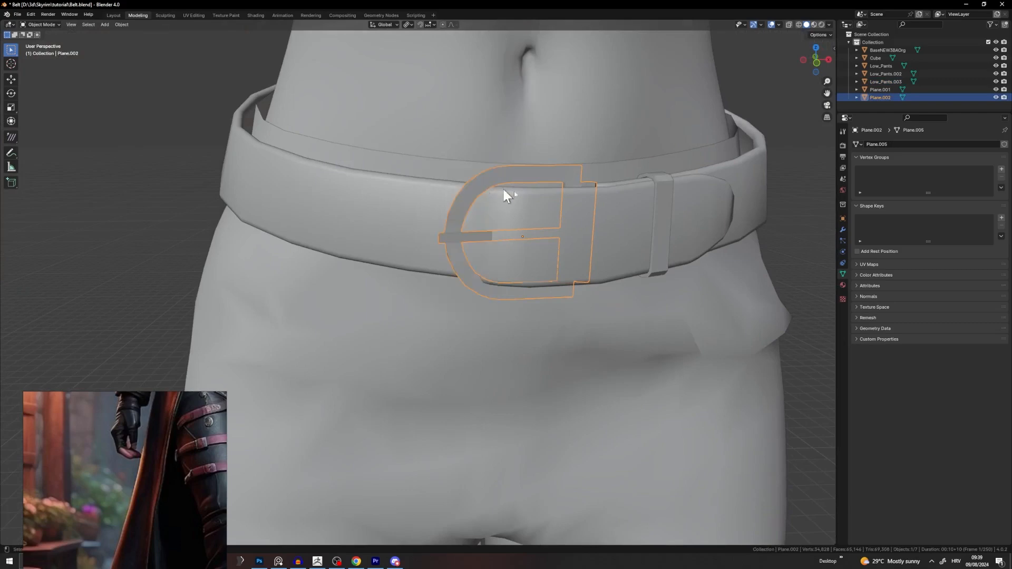
right_click(489, 181)
click(484, 176)
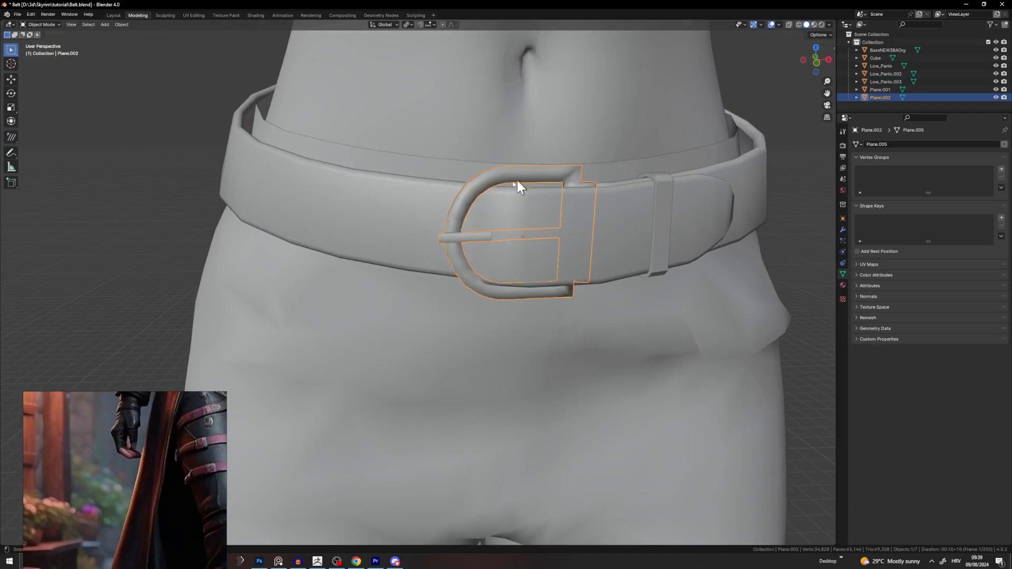
right_click(460, 239)
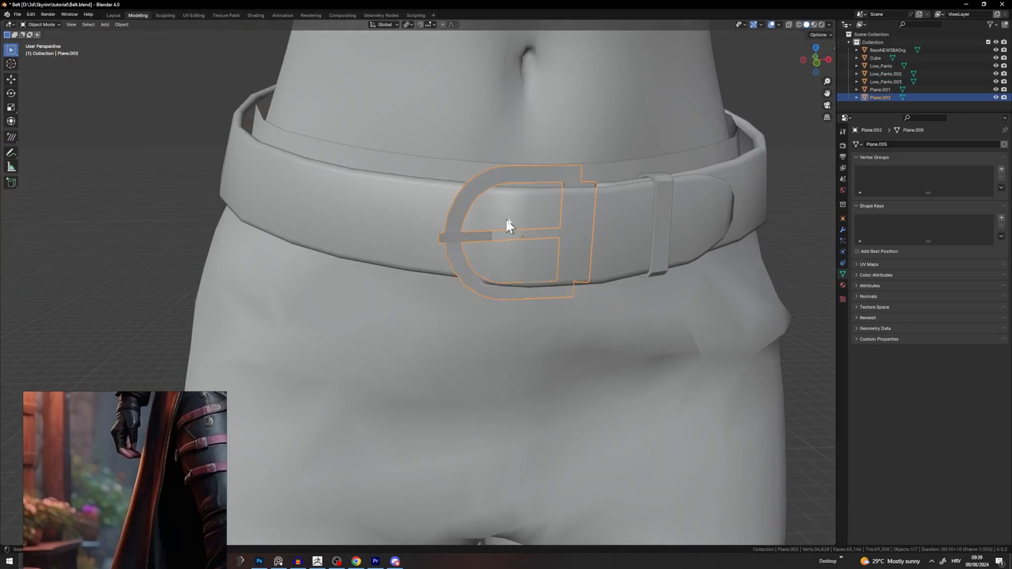
scroll(580, 224, down, 4)
click(682, 227)
Step: Select the D-buckle, belt and thigh straps together
scroll(464, 301, down, 4)
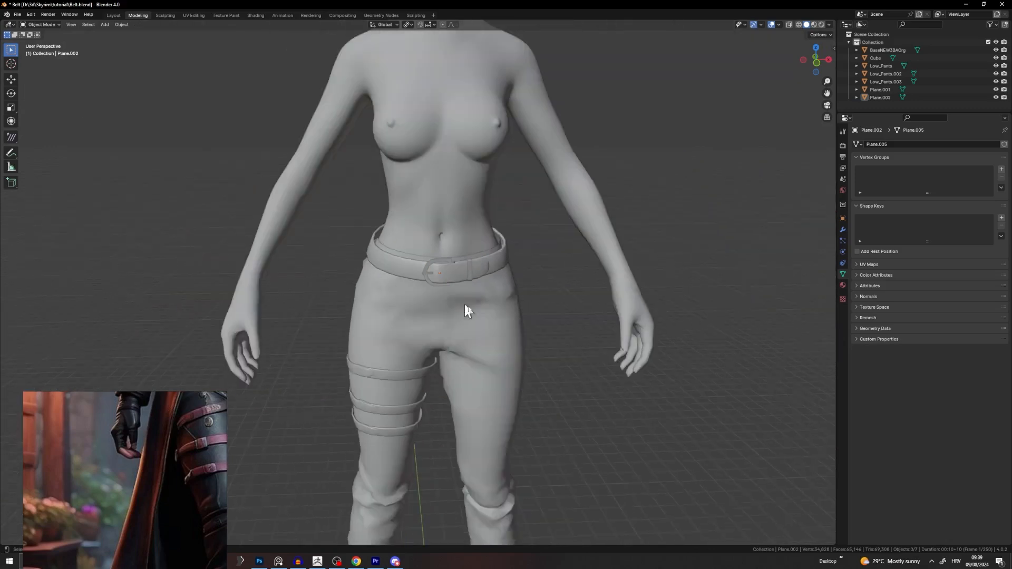
shift+middle_drag(464, 305, 418, 156)
scroll(445, 185, up, 2)
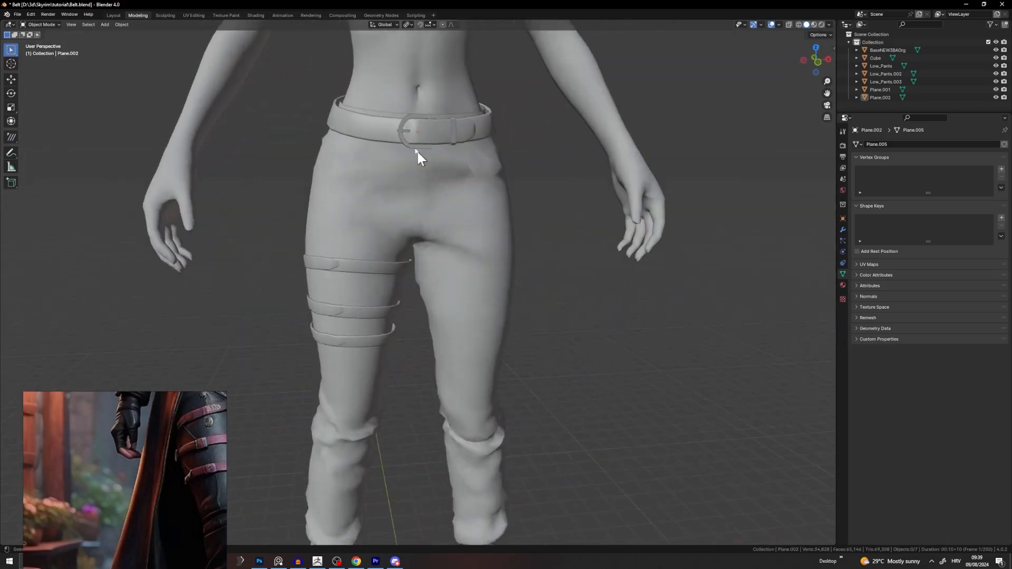
click(420, 140)
shift+click(444, 136)
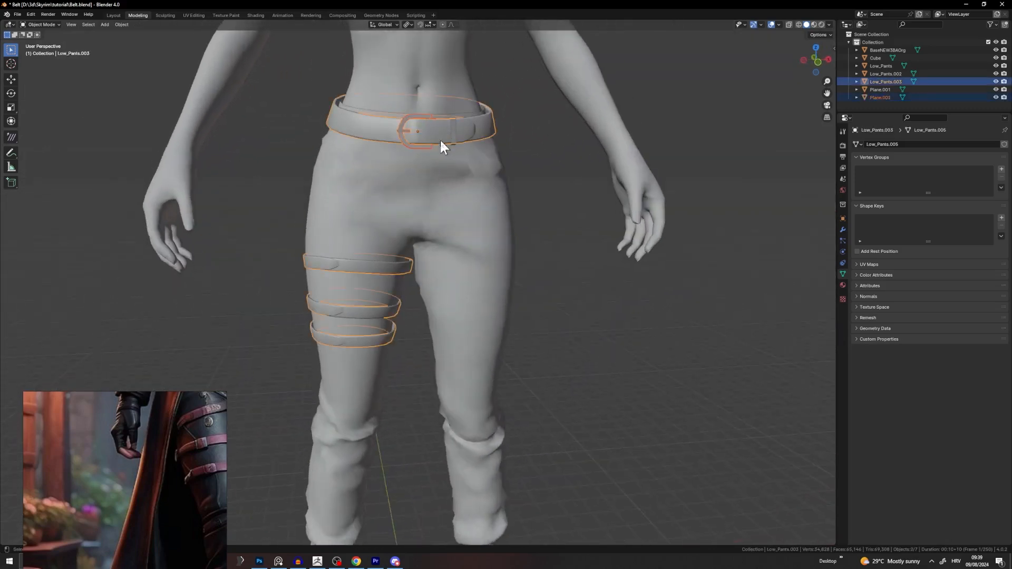
shift+click(454, 123)
Step: Join the buckle, belt and straps into one object and move it onto the waist
right_click(454, 125)
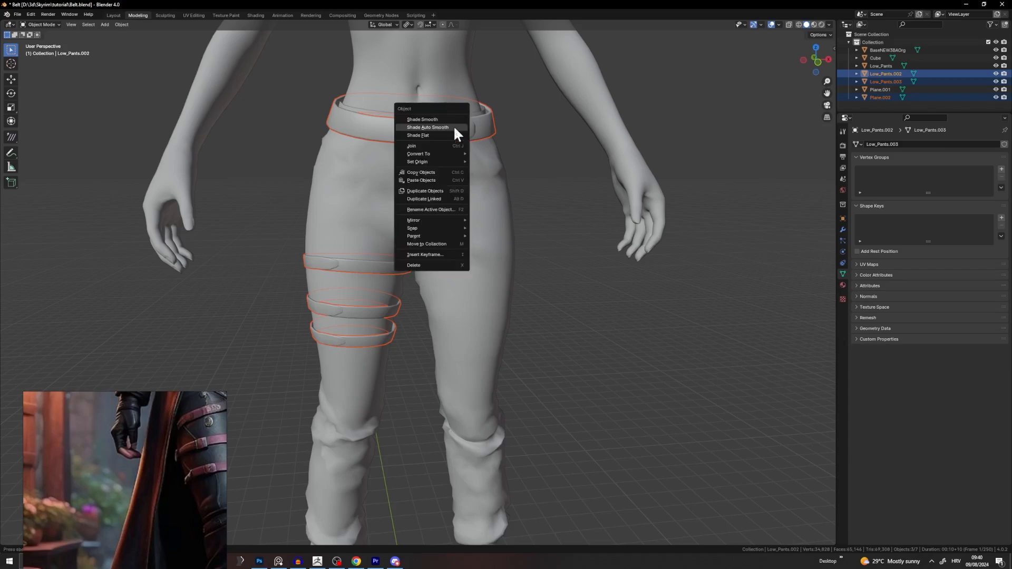
click(450, 148)
key(g)
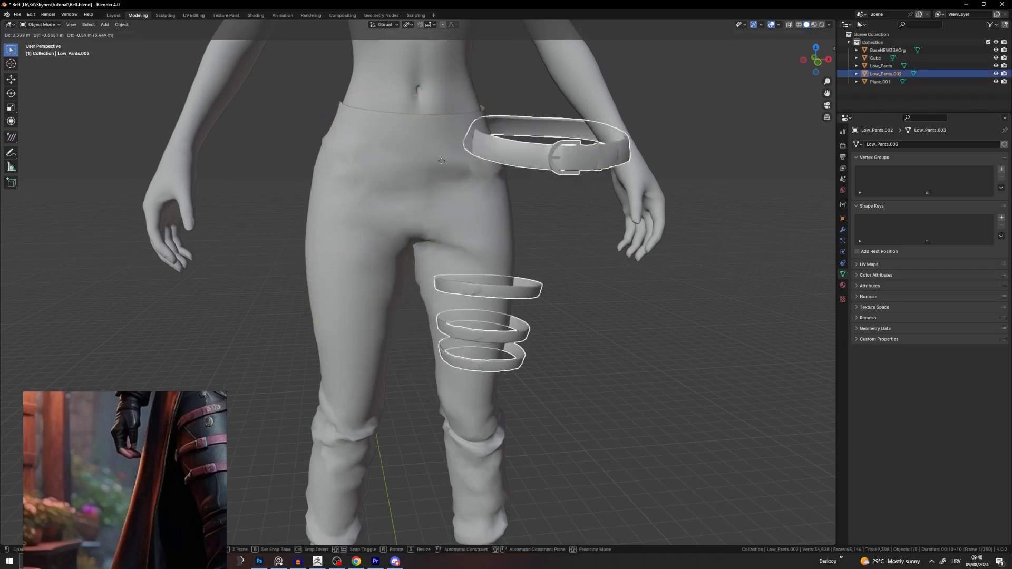
click(524, 246)
click(530, 245)
Step: Save the file and hide the body and pants meshes
key(ctrl+s)
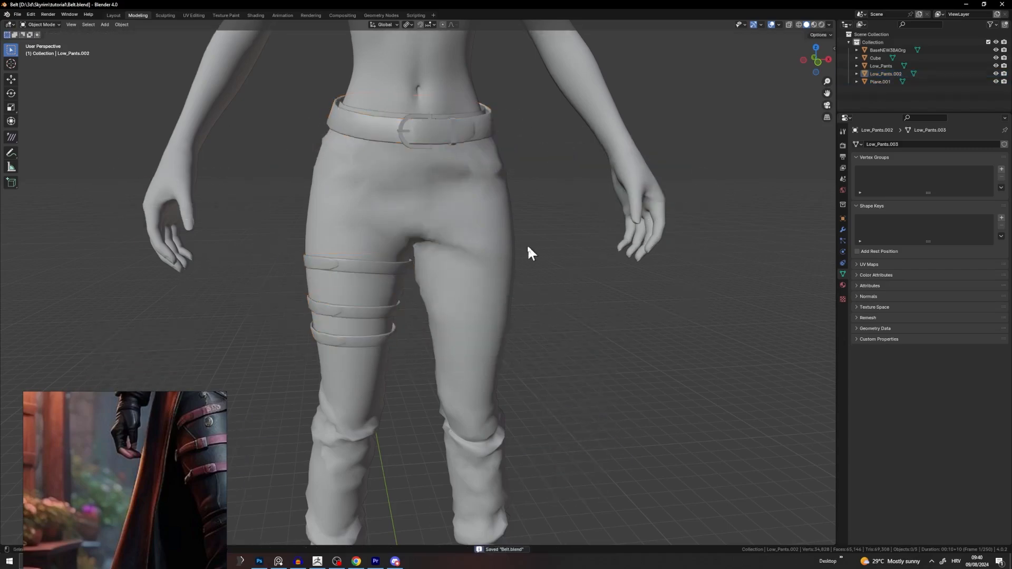
scroll(538, 279, up, 2)
click(465, 166)
key(h)
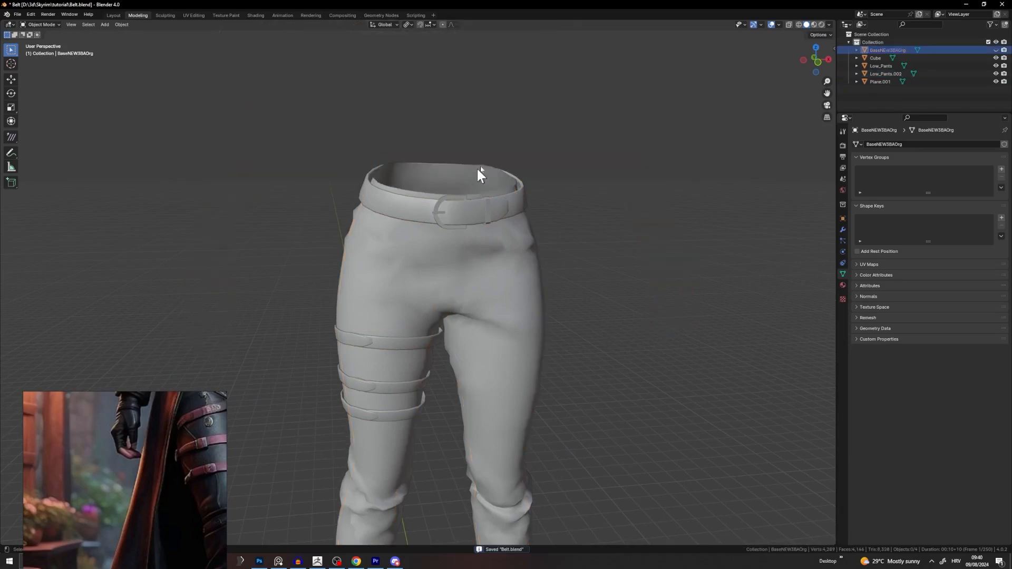
click(471, 261)
key(h)
Step: Enter Edit Mode on the belt object's mesh
click(469, 210)
shift+middle_drag(490, 232, 460, 182)
scroll(531, 299, up, 4)
key(Tab)
click(590, 245)
middle_drag(589, 245, 486, 239)
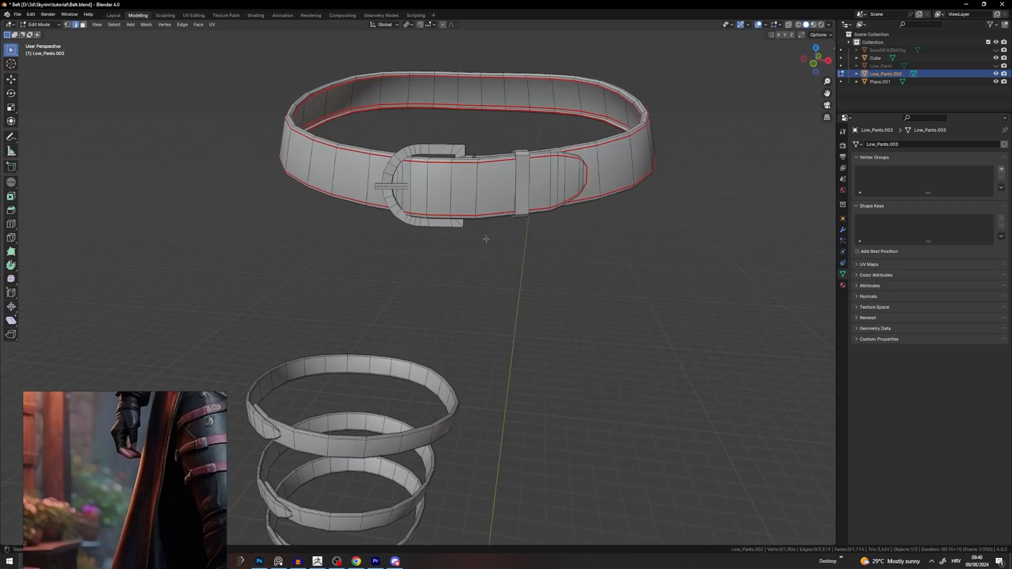
Step: Clear all existing seams from the entire belt mesh
key(a)
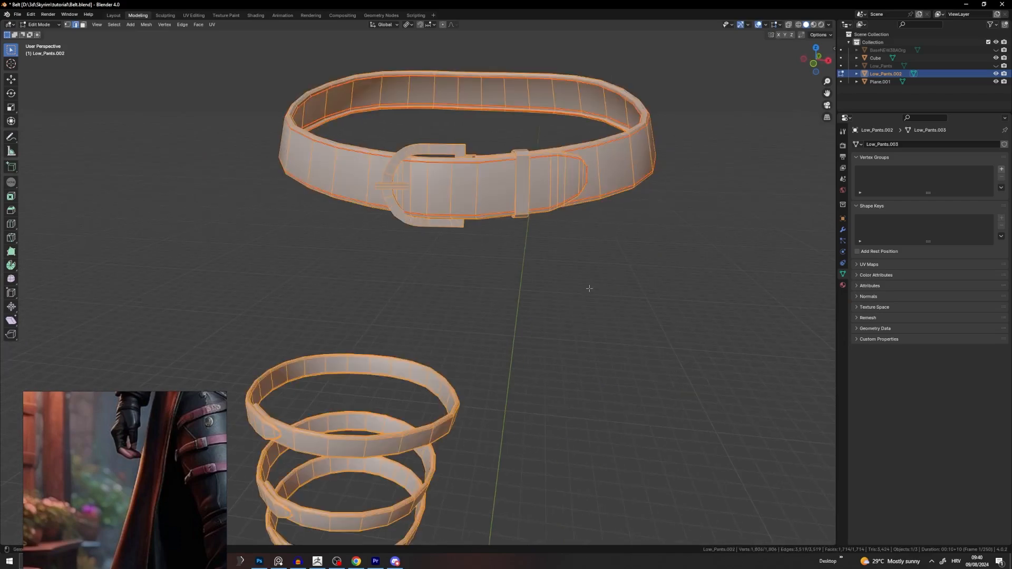
right_click(589, 288)
click(563, 390)
key(alt+a)
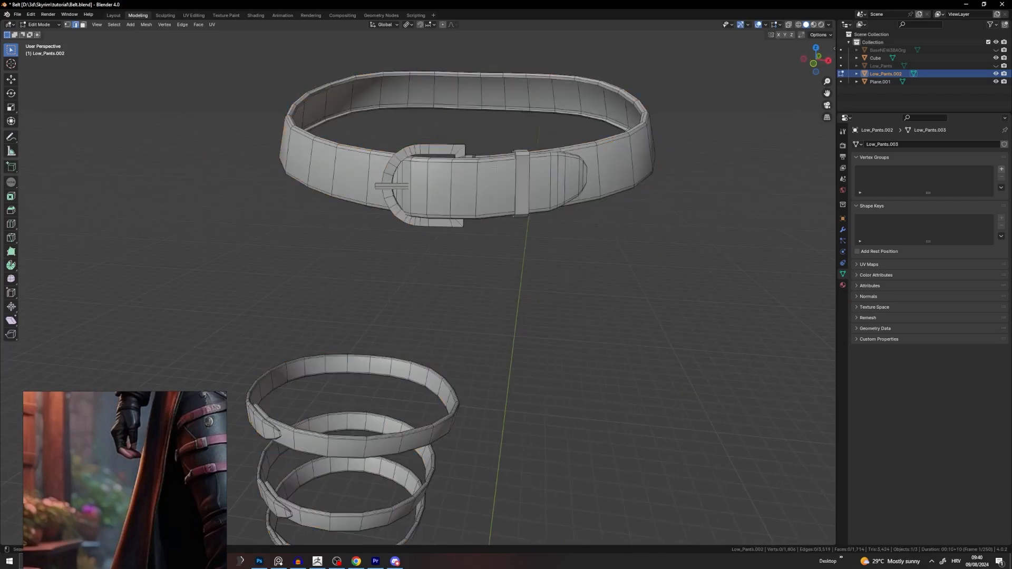
Step: Select the belt strips with L and hide them, leaving only the strap loop
middle_drag(557, 178, 416, 369)
scroll(534, 279, down, 3)
scroll(507, 273, up, 4)
scroll(415, 363, up, 4)
middle_drag(410, 323, 435, 223)
scroll(425, 152, up, 3)
key(l)
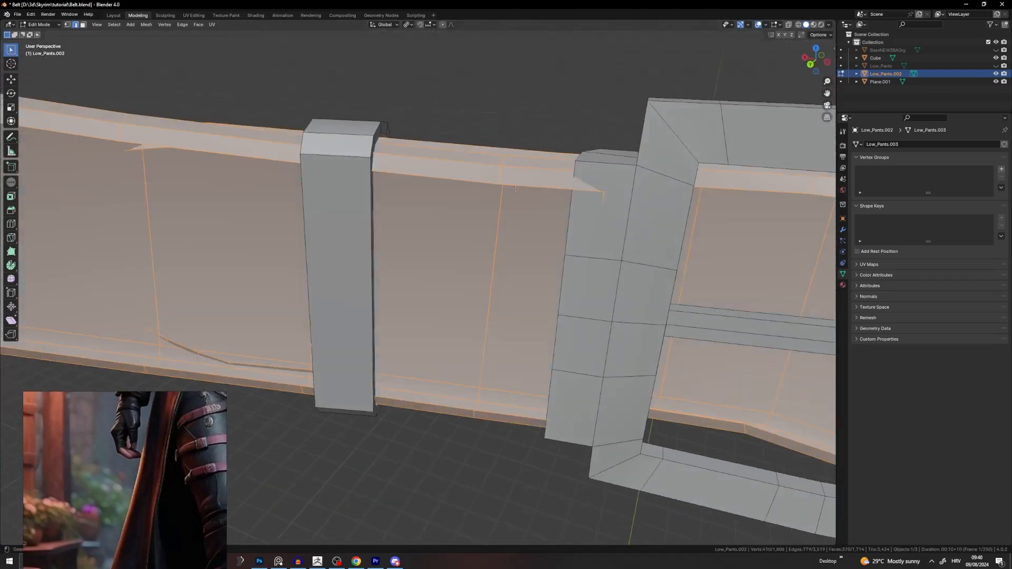
key(l)
scroll(640, 241, down, 3)
scroll(537, 282, down, 5)
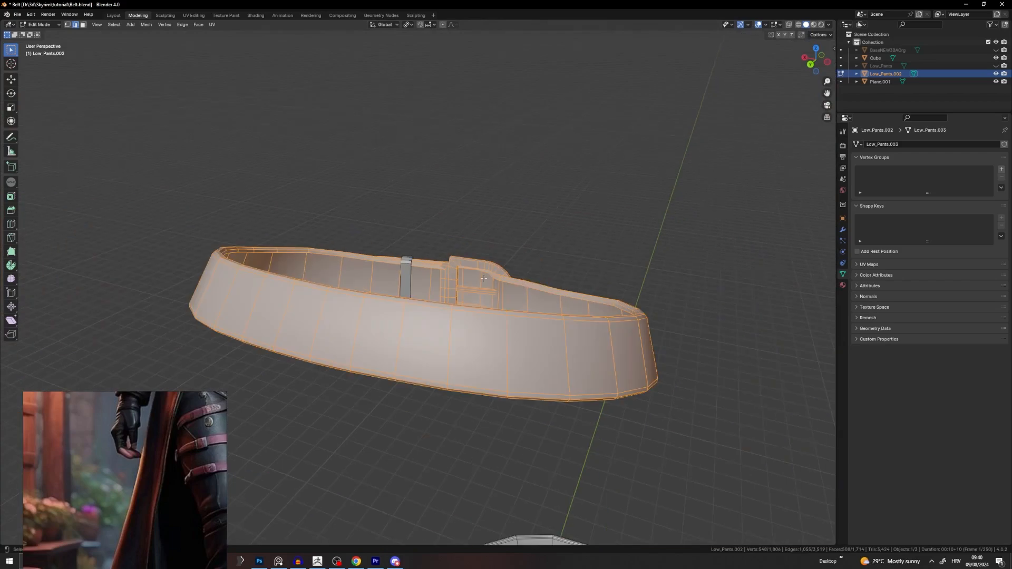
key(h)
scroll(416, 263, up, 5)
middle_drag(410, 265, 470, 169)
scroll(486, 235, up, 5)
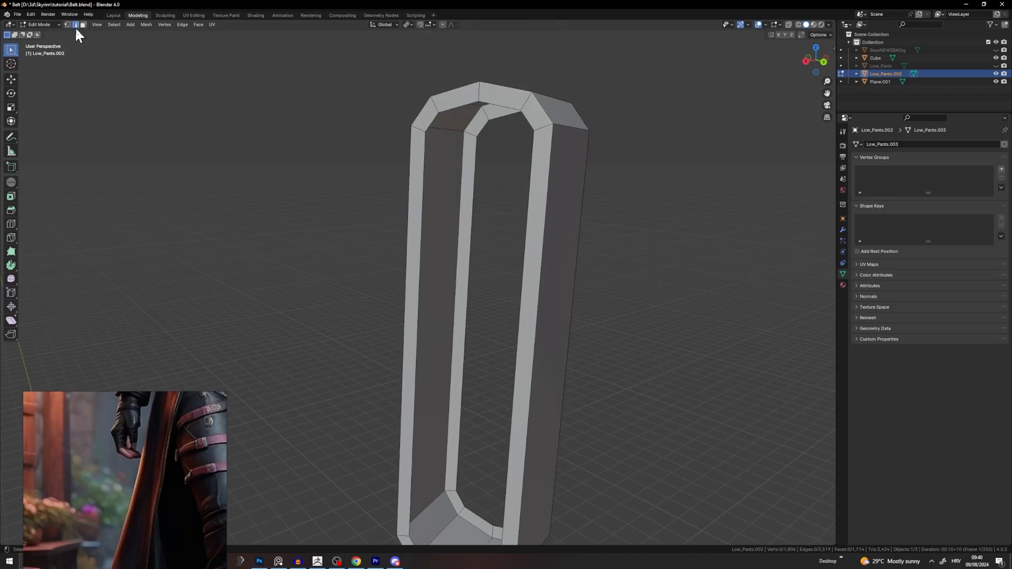
Step: Mark seams on the strap loop's outer and inner vertical edge loops
alt+click(428, 198)
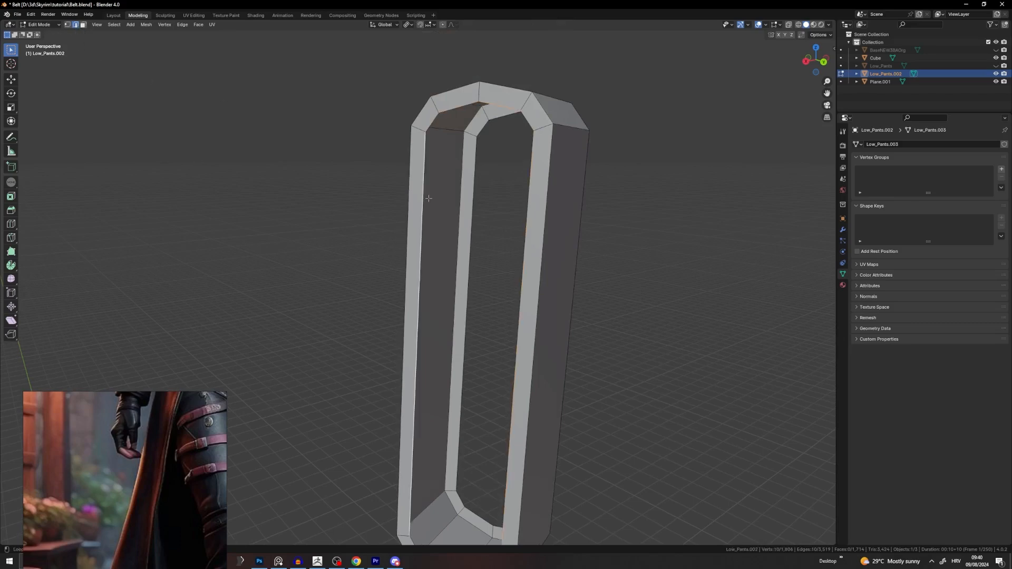
alt+shift+click(476, 188)
right_click(481, 187)
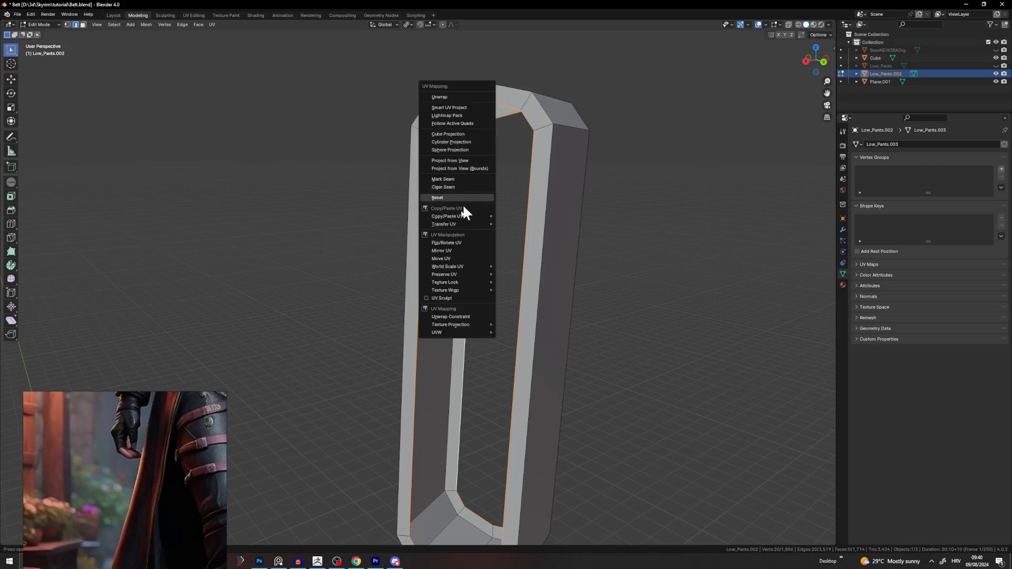
click(450, 186)
click(651, 198)
scroll(501, 194, down, 3)
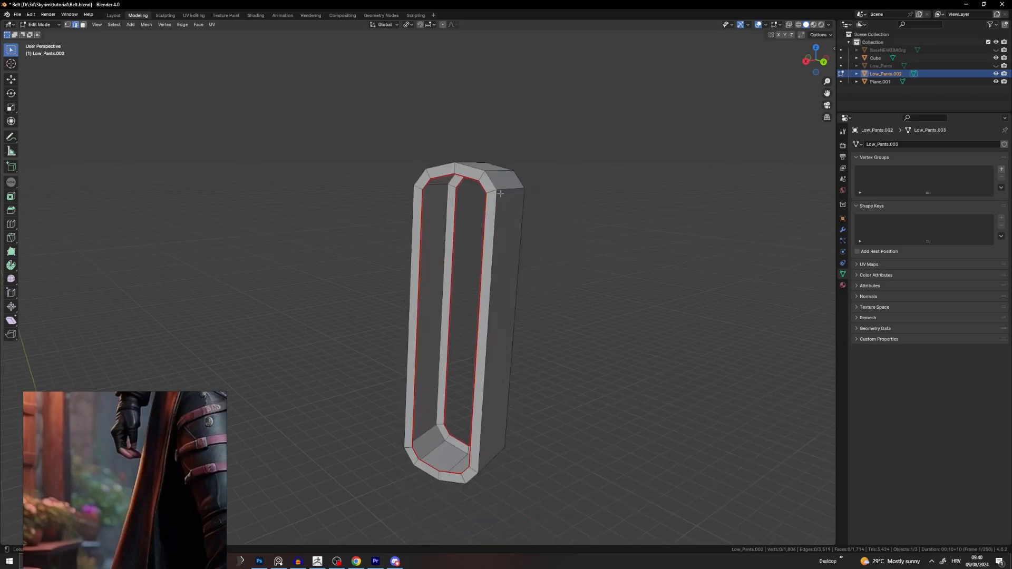
right_click(512, 191)
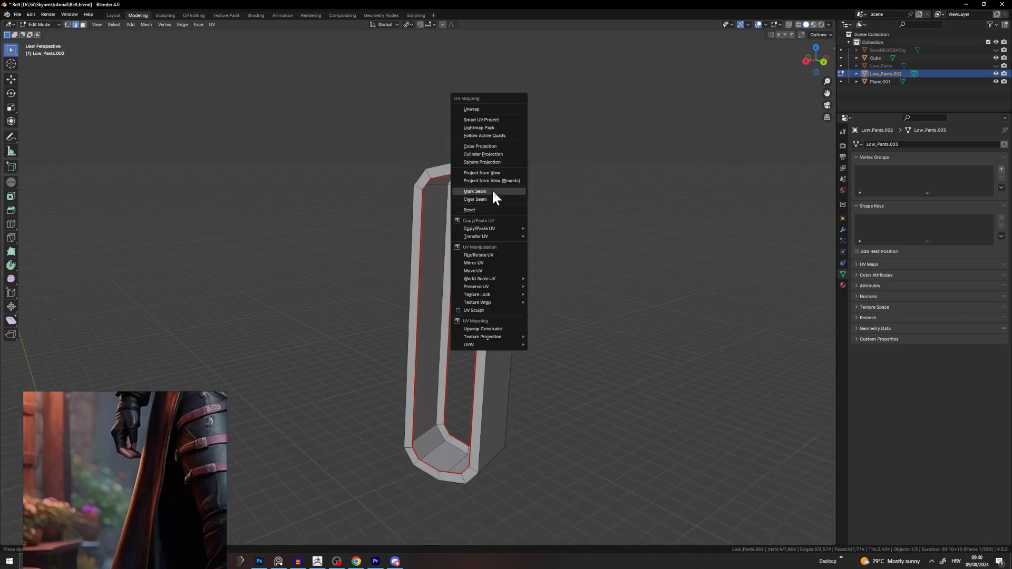
Step: Reveal the hidden belt geometry with Alt+H and deselect everything
key(alt+h)
middle_drag(336, 238, 547, 316)
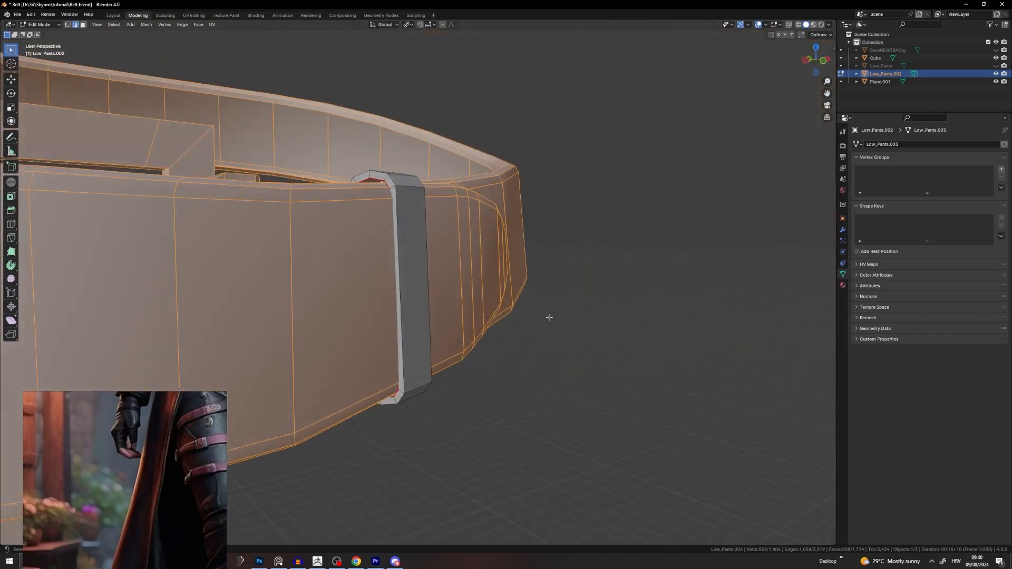
middle_drag(411, 253, 392, 212)
key(alt+a)
Step: Select the strap loop and show its UVs in a UV Editor
key(l)
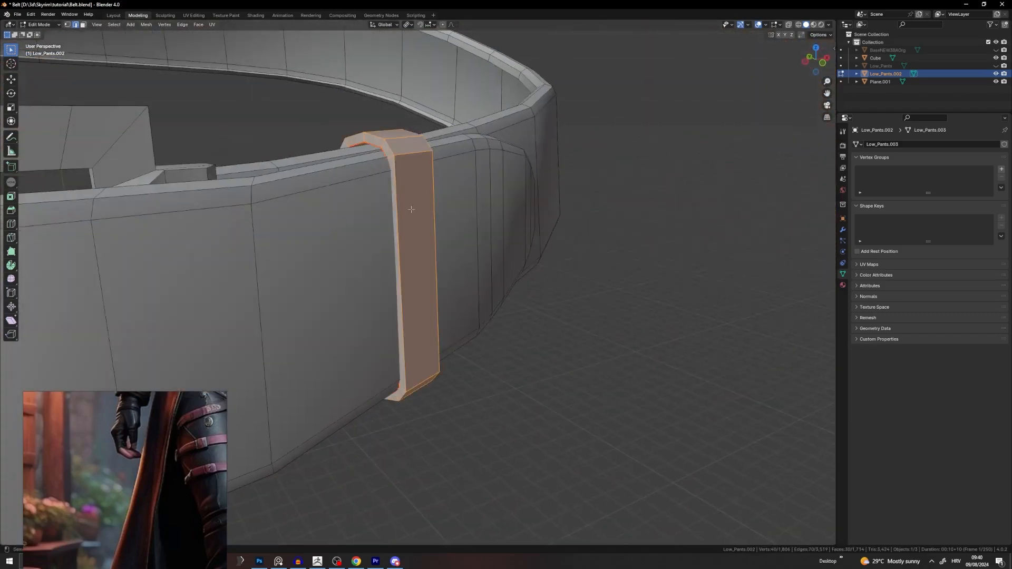
right_click(532, 209)
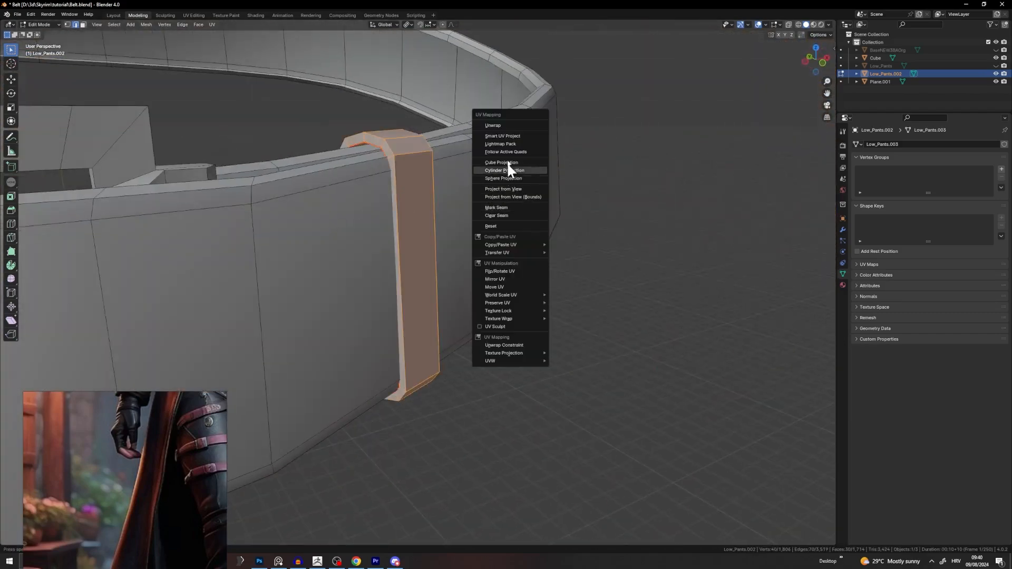
click(847, 24)
click(573, 63)
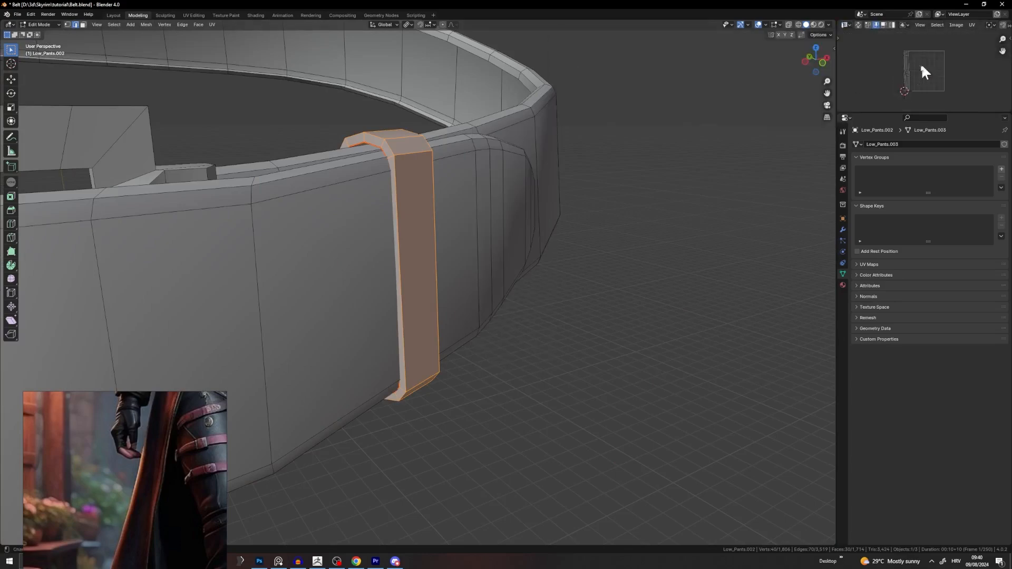
Step: Enlarge the UV Editor and pan its view
drag(898, 112, 881, 270)
scroll(870, 145, up, 5)
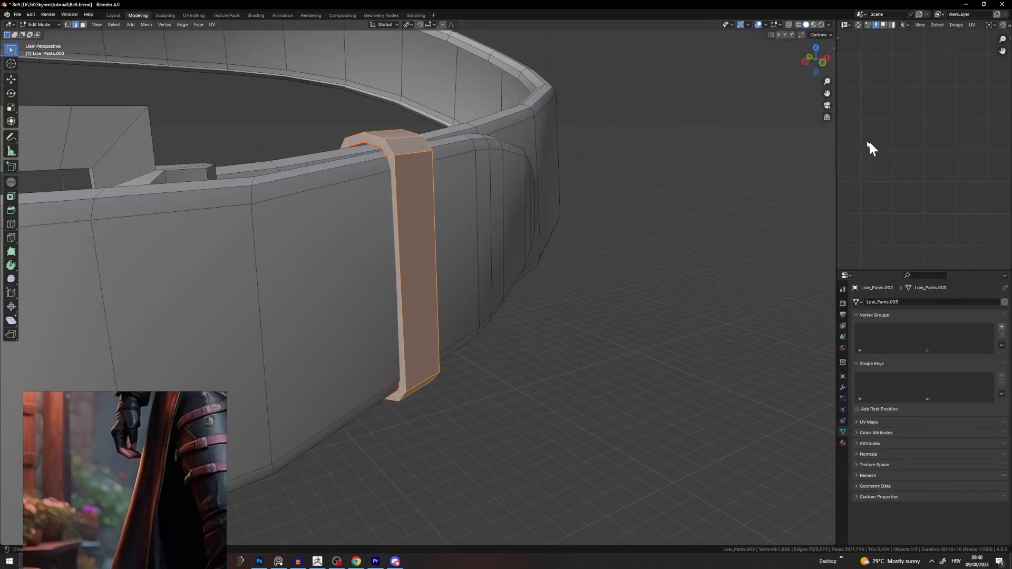
scroll(869, 141, down, 4)
mouse_move(869, 139)
middle_down()
mouse_move(910, 126)
mouse_move(857, 126)
middle_up()
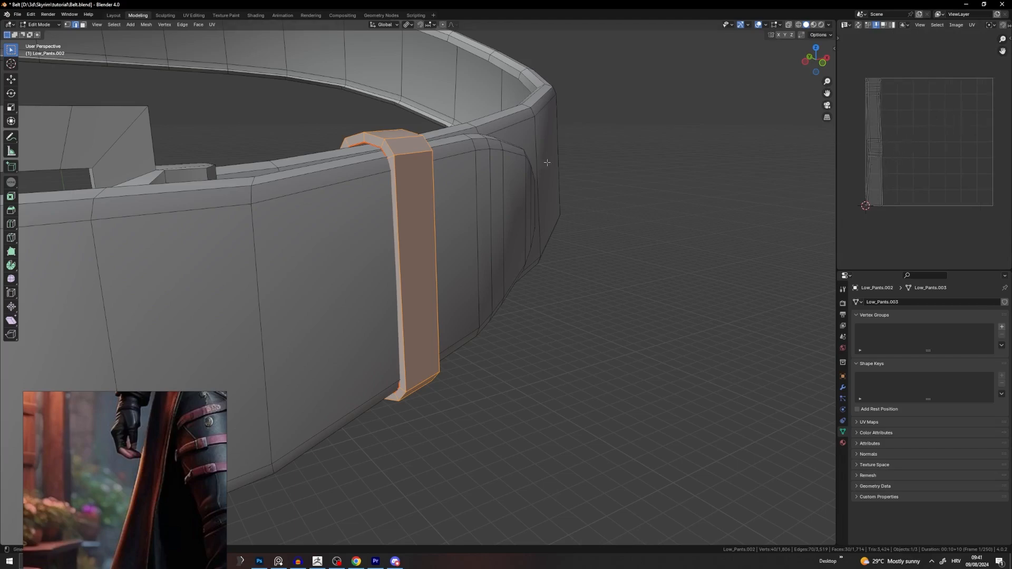
Step: Unwrap the whole belt, then undo the failed unwrap and deselect
key(a)
key(u)
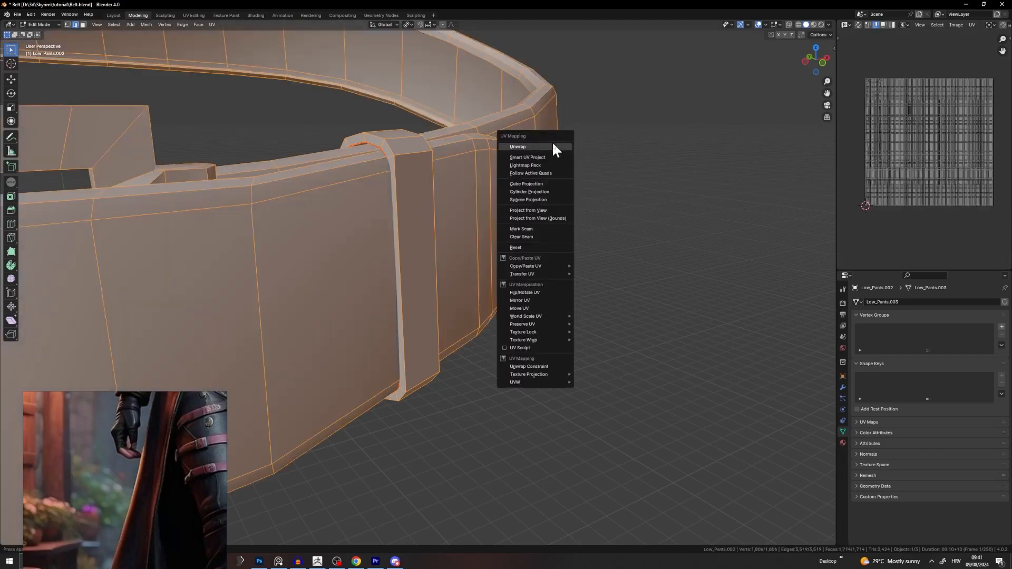
click(551, 144)
key(ctrl+z)
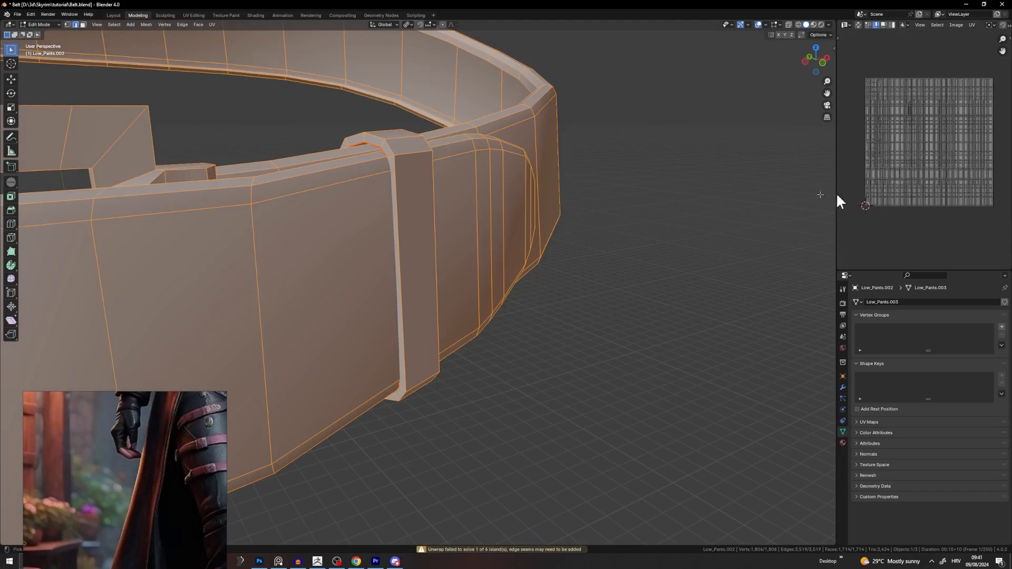
click(404, 183)
key(a)
key(alt+a)
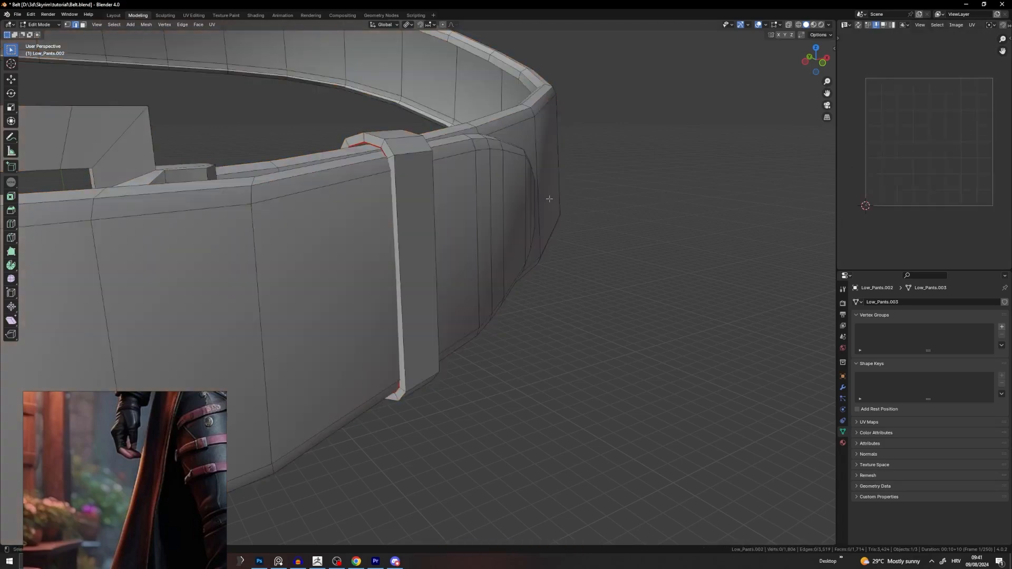
Step: Select the belt loop with Ctrl+L and inspect its UV island
scroll(457, 212, down, 3)
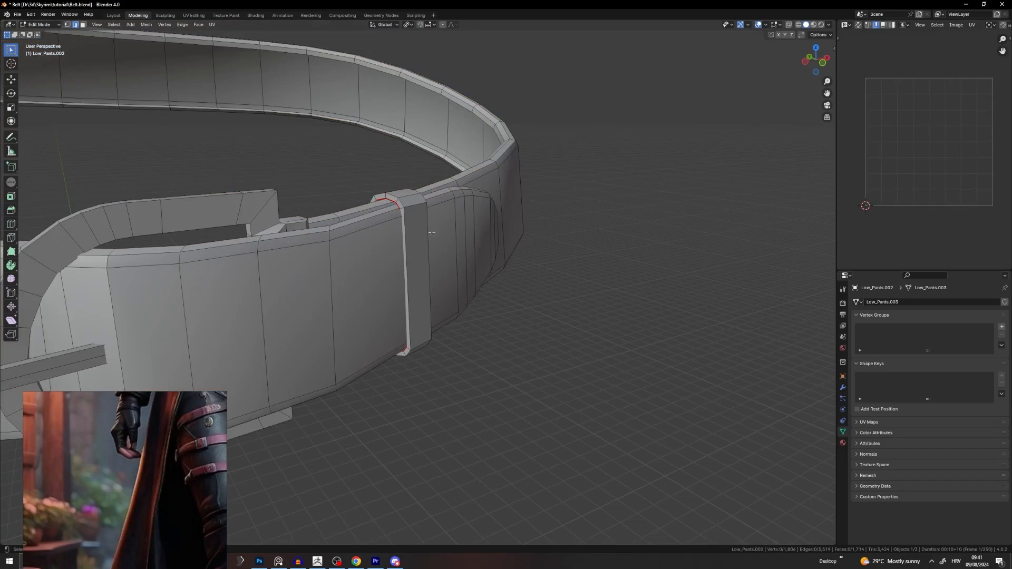
middle_drag(431, 232, 426, 211)
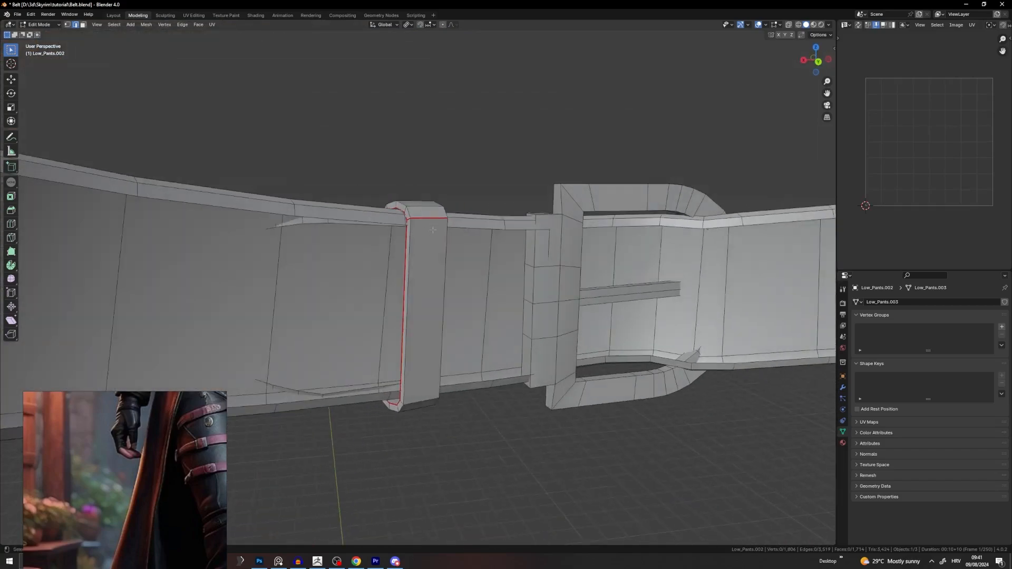
key(ctrl+l)
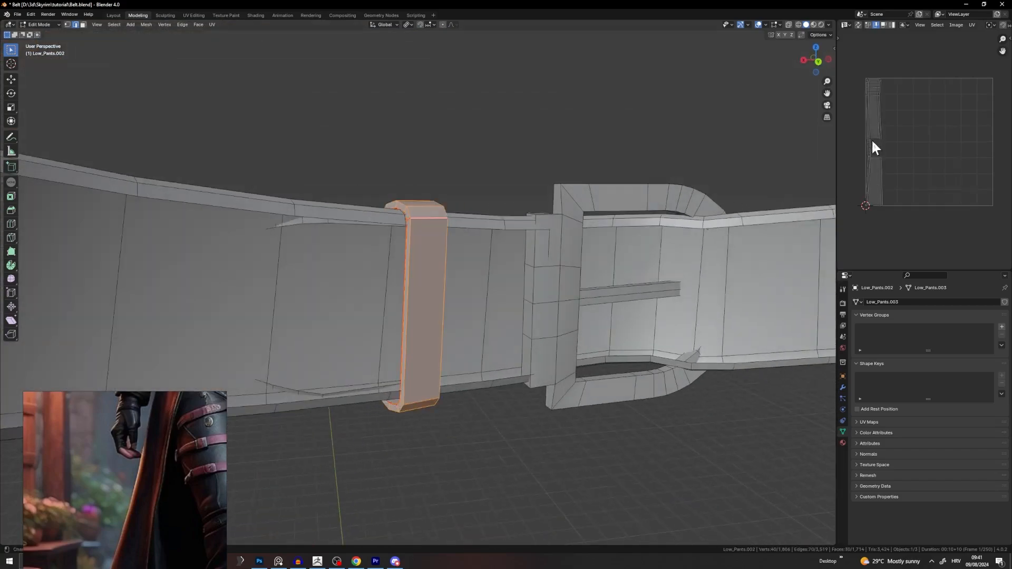
scroll(891, 158, up, 2)
middle_drag(891, 160, 920, 179)
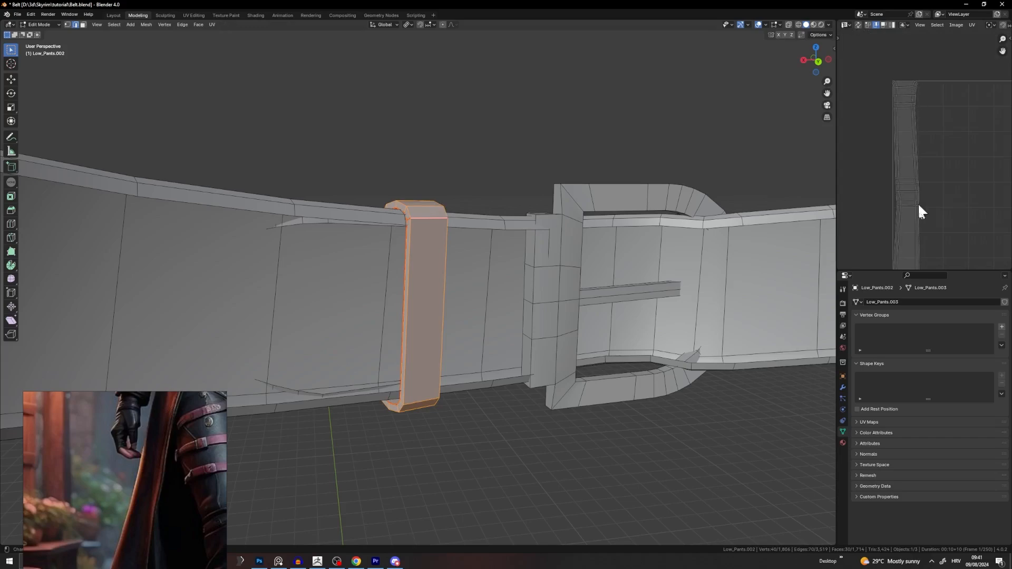
click(477, 197)
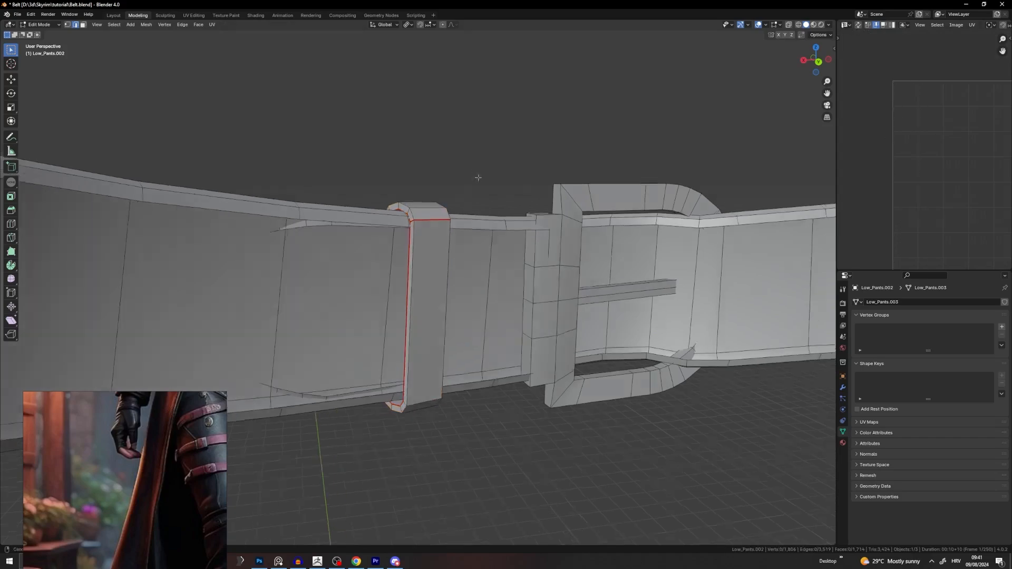
middle_drag(477, 196, 537, 206)
Step: Hide the belt strap to expose the buckle and switch to face select mode
middle_drag(574, 245, 365, 296)
key(l)
key(h)
click(83, 24)
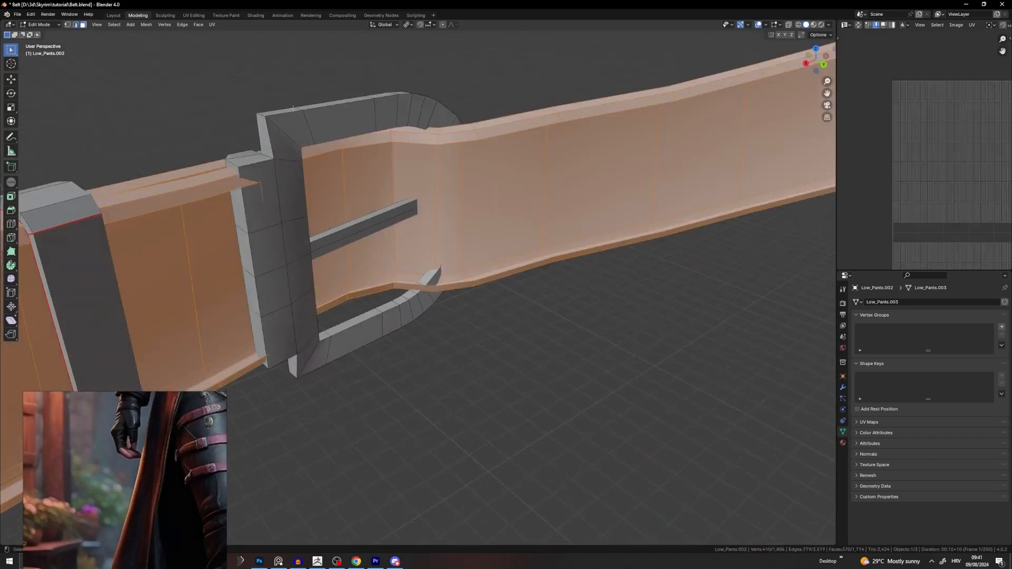
middle_drag(337, 221, 350, 204)
Step: Return to Object Mode and reveal the hidden body and pants
key(Tab)
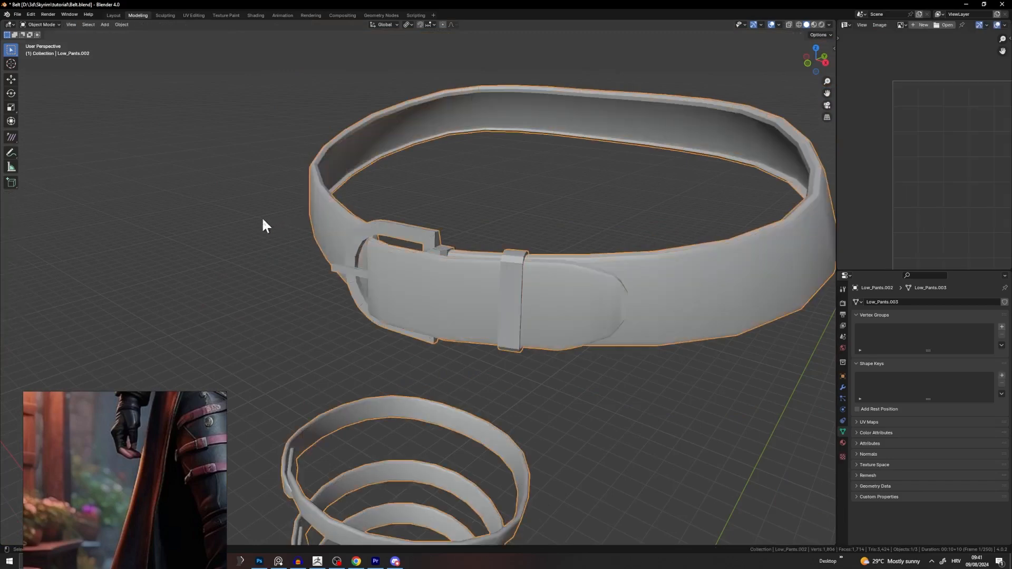
key(alt+h)
middle_drag(262, 217, 246, 242)
click(246, 242)
middle_drag(364, 212, 336, 222)
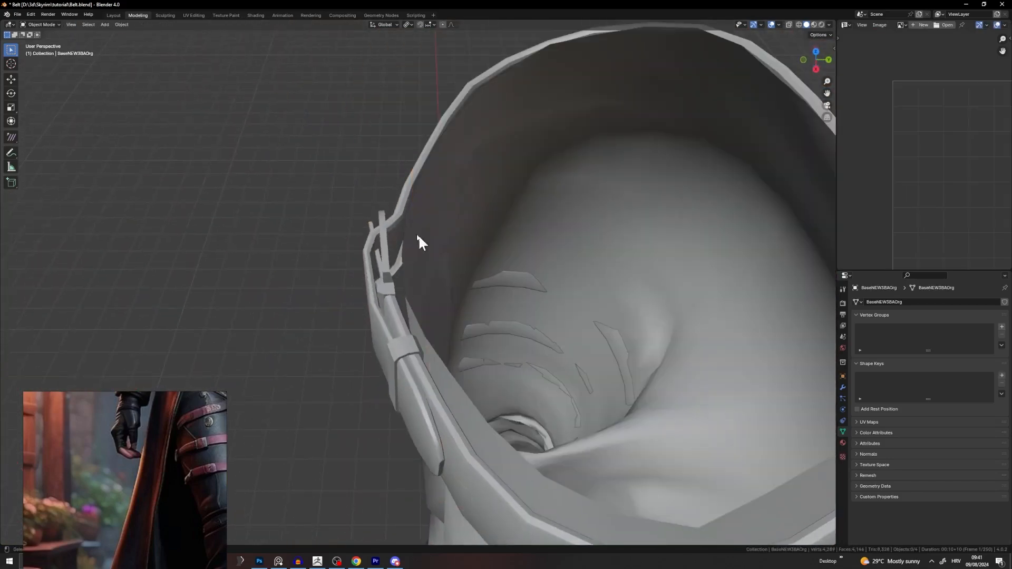
click(436, 208)
scroll(459, 221, up, 4)
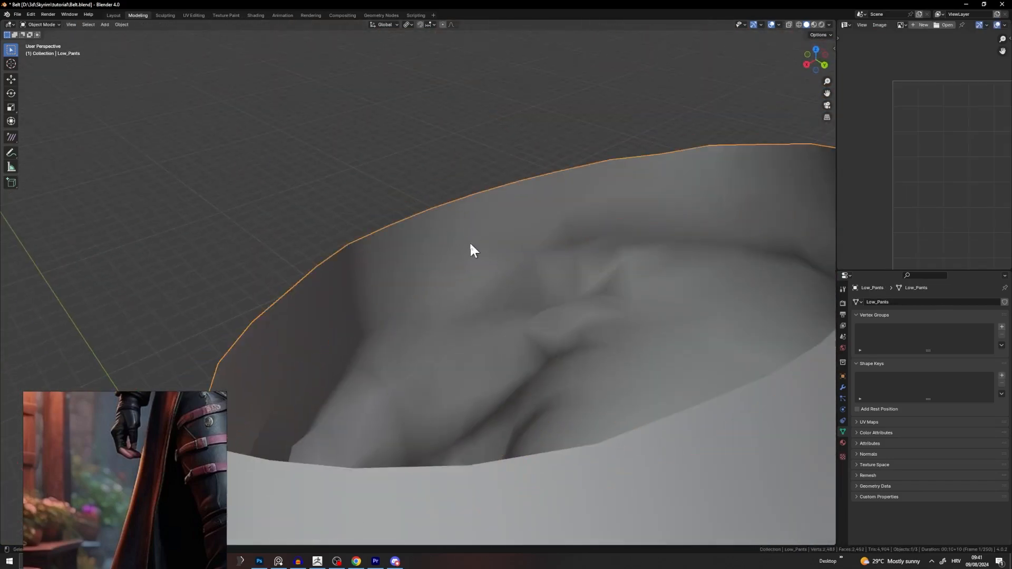
key(h)
key(alt+h)
Step: Hide the body and Low_Pants, then enter Edit Mode on the belt object
click(404, 215)
key(h)
click(405, 236)
key(h)
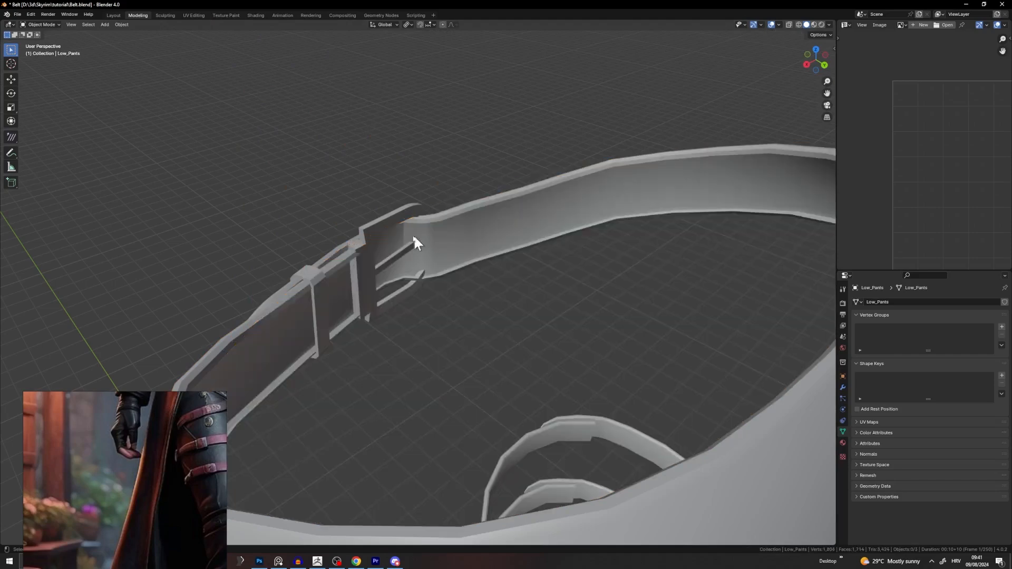
click(413, 234)
scroll(422, 226, up, 4)
key(Tab)
Step: Hide the belt strap, then select all buckle edges and unwrap, getting a warning that seams are needed
key(h)
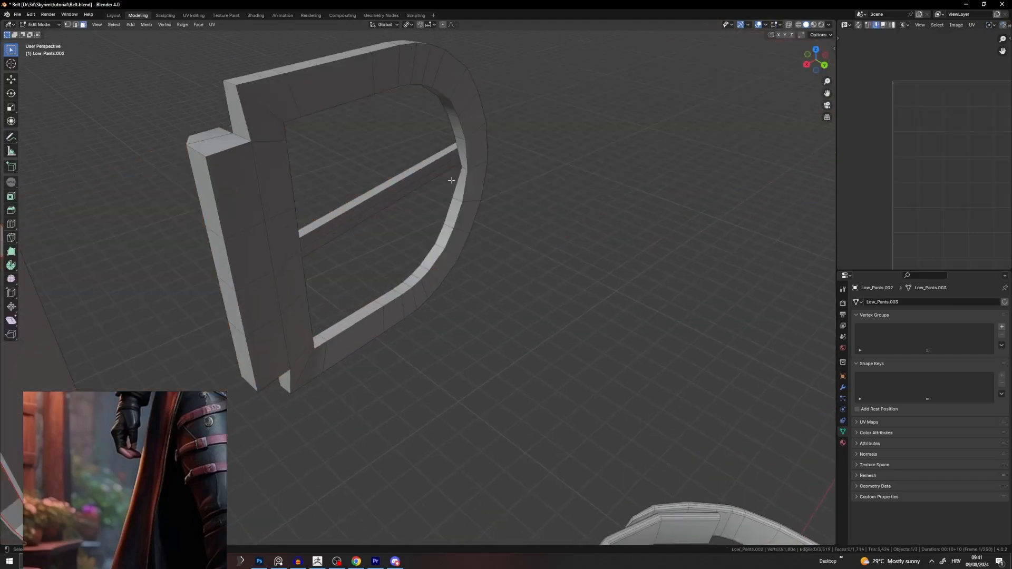
middle_drag(470, 185, 509, 238)
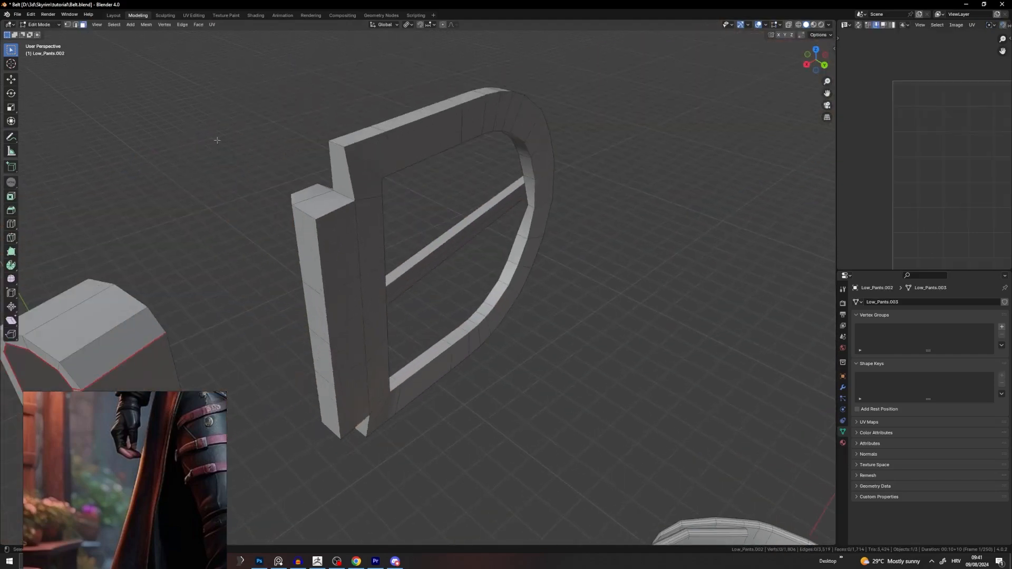
key(2)
key(a)
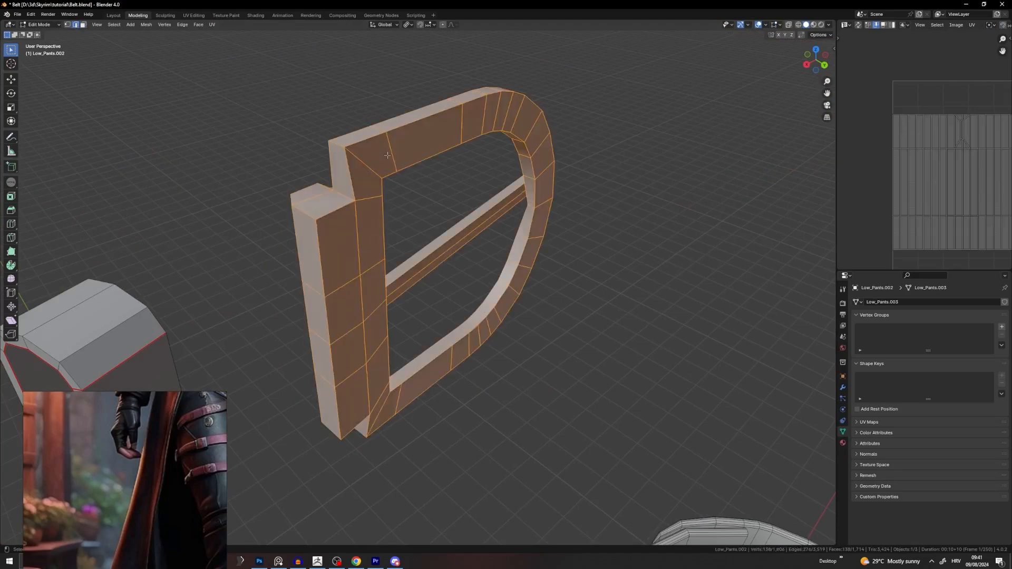
key(u)
click(582, 155)
scroll(918, 168, up, 2)
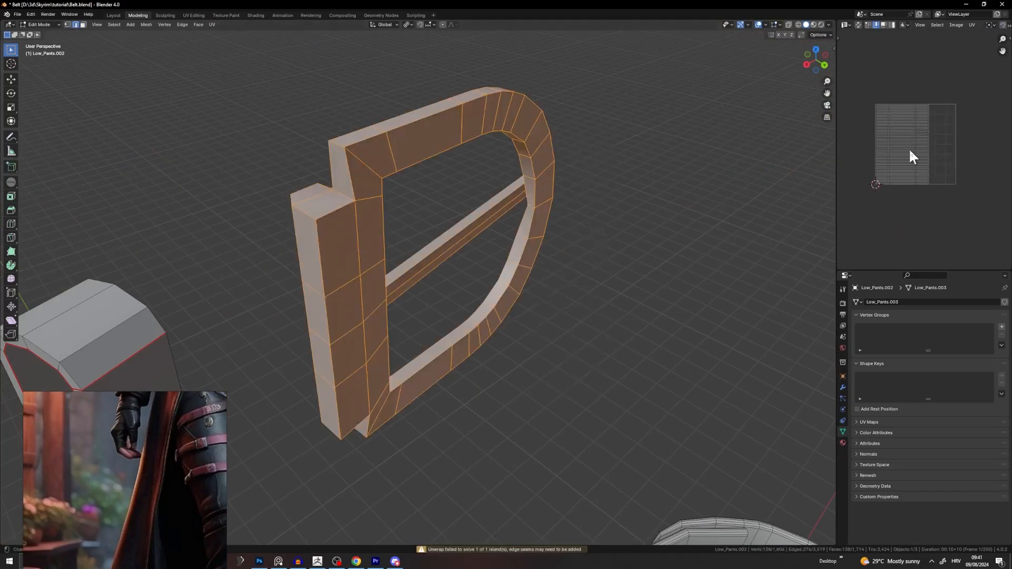
scroll(909, 147, up, 1)
drag(835, 146, 715, 165)
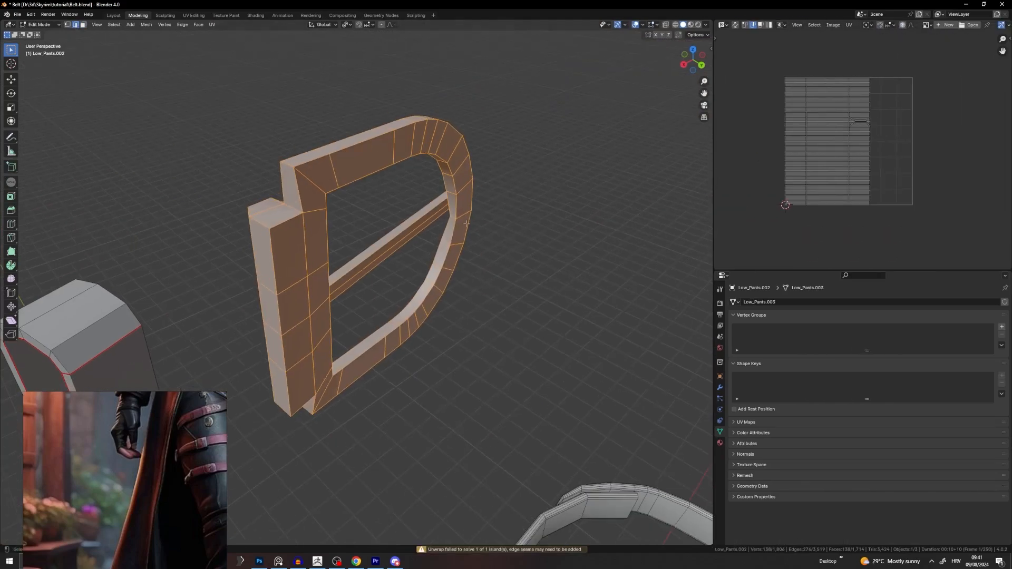
key(alt+a)
middle_drag(467, 223, 533, 244)
Step: Mark the first chosen buckle edges as a seam and deselect them
scroll(530, 246, up, 8)
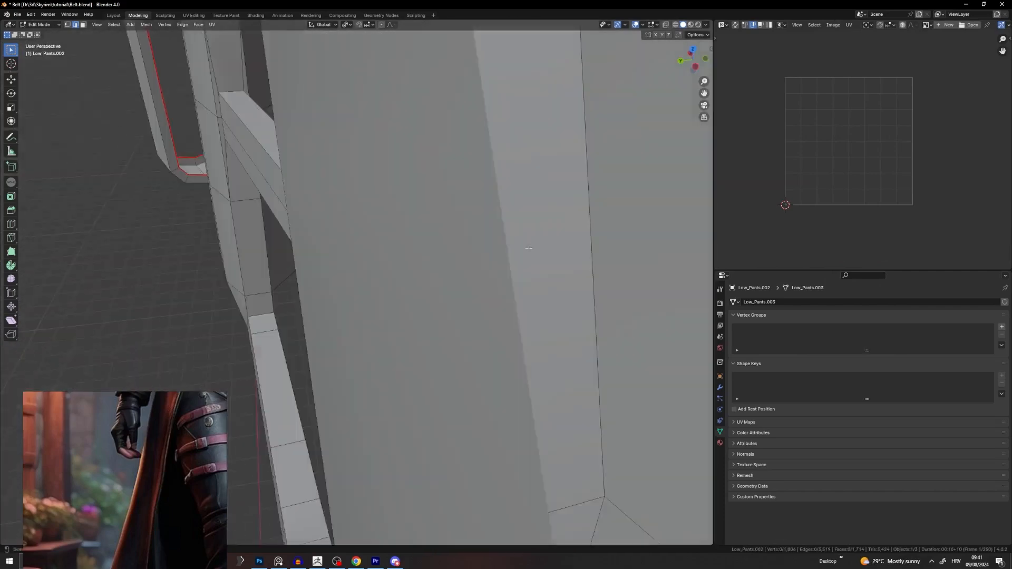
scroll(630, 210, down, 6)
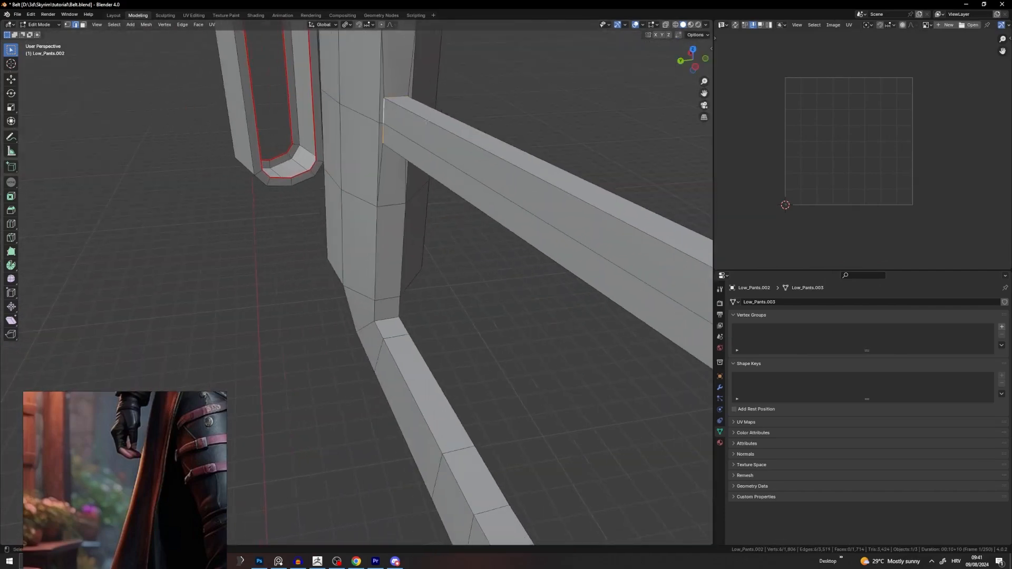
middle_drag(426, 121, 396, 52)
right_click(530, 453)
click(530, 455)
middle_drag(694, 368, 626, 386)
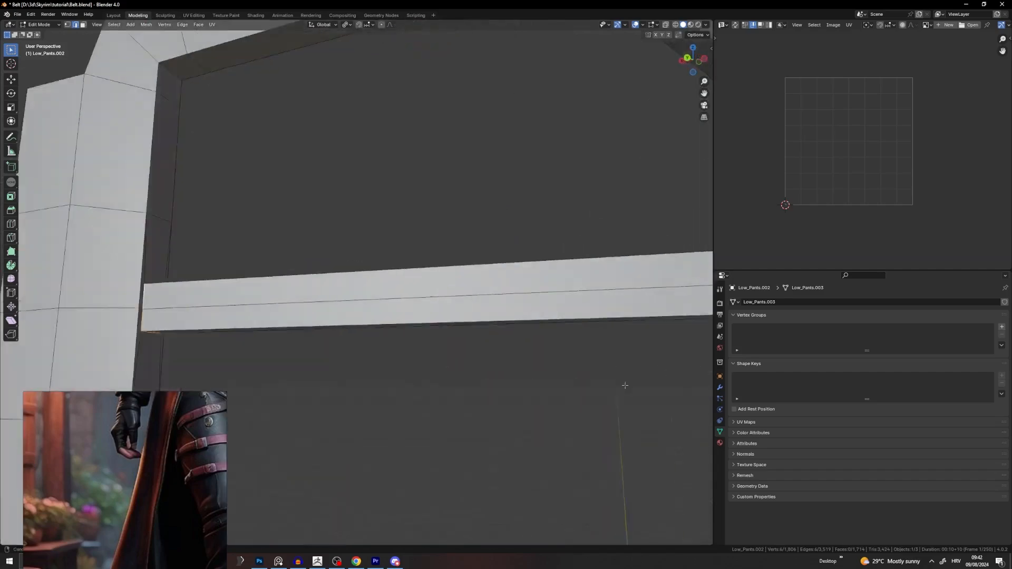
scroll(434, 272, down, 5)
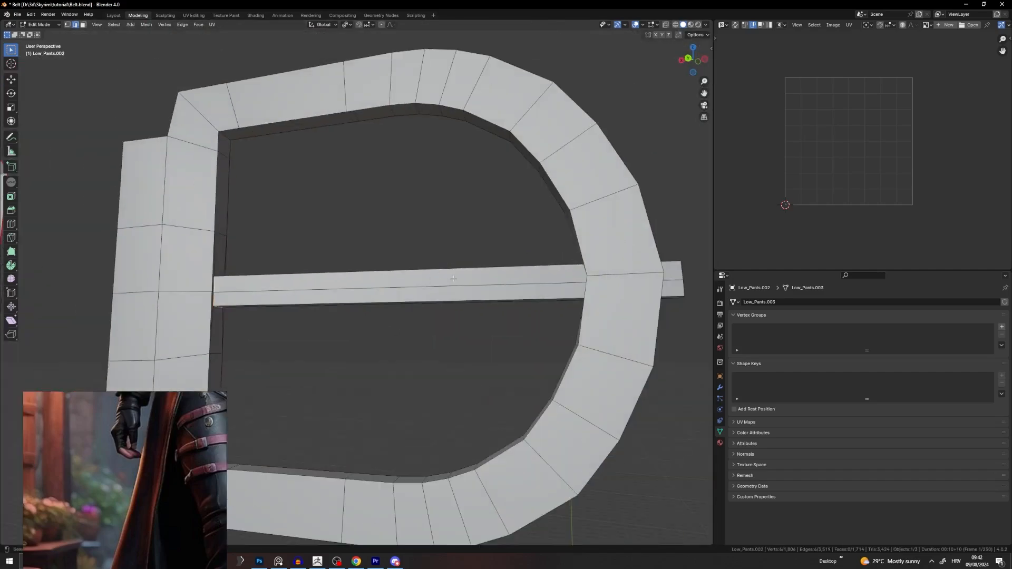
right_click(453, 278)
click(420, 353)
key(alt+a)
middle_drag(421, 355, 224, 340)
Step: Mark the buckle frame's inner edge loop as a seam
middle_drag(585, 229, 374, 117)
scroll(561, 225, down, 5)
alt+click(227, 250)
middle_drag(228, 250, 493, 192)
right_click(279, 258)
click(273, 271)
click(493, 191)
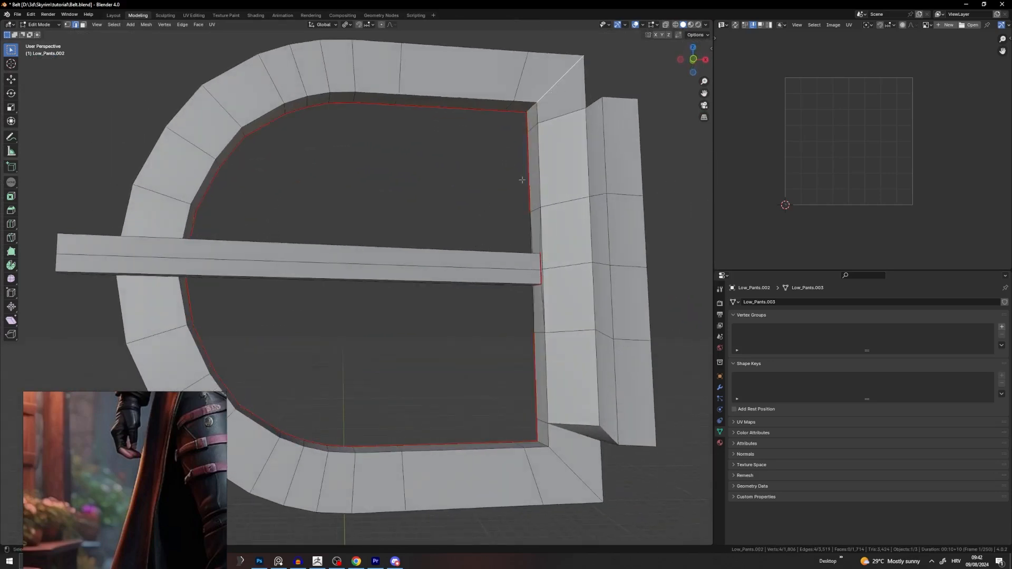
Step: Mark the buckle's corner edges as seams
alt+shift+click(580, 467)
key(u)
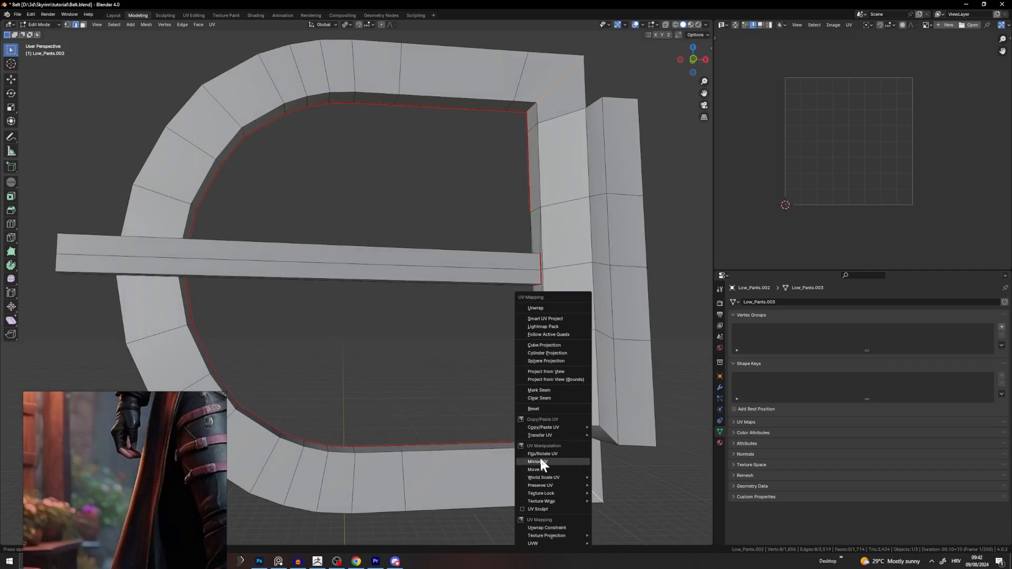
click(542, 389)
click(437, 373)
middle_drag(436, 373, 484, 360)
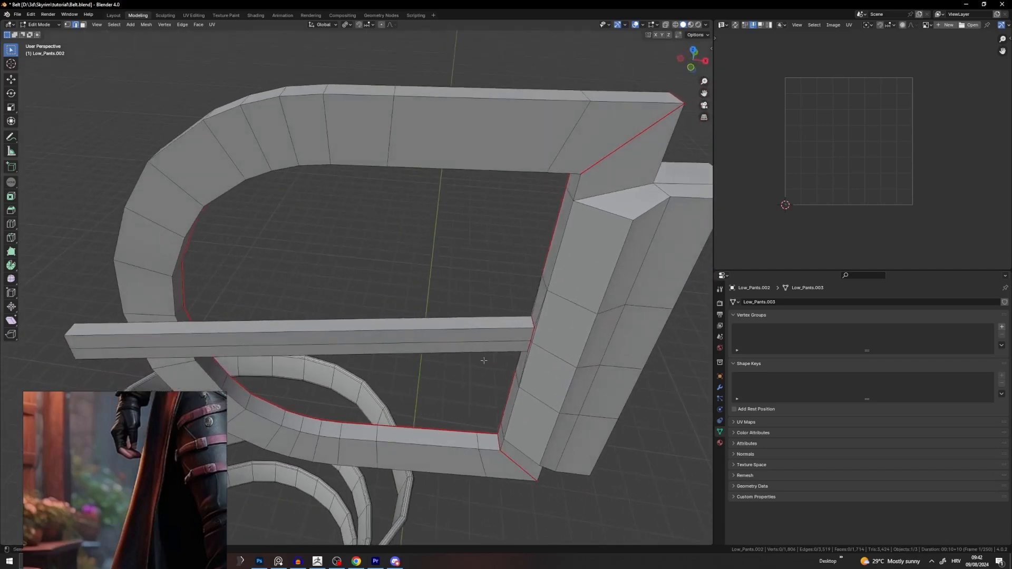
middle_drag(620, 220, 517, 300)
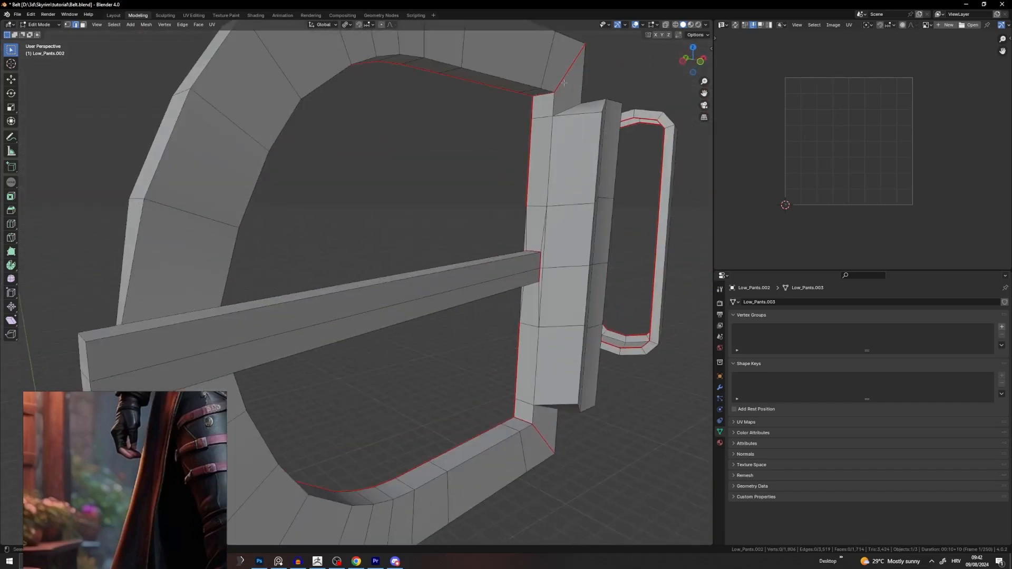
middle_drag(562, 138, 569, 123)
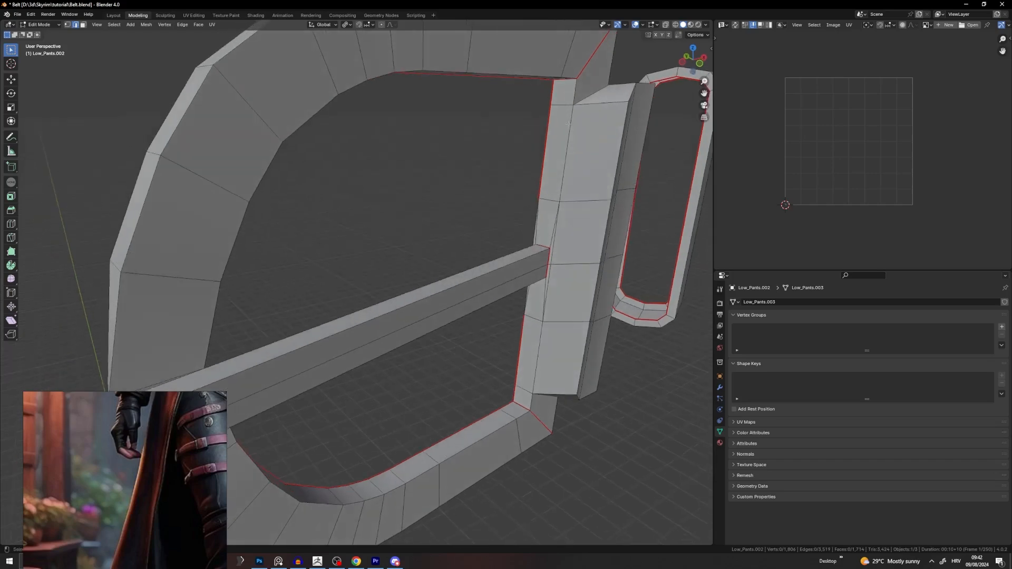
Step: Start a new seam selection with an edge loop and two bottom edges on the buckle's side
click(569, 123)
click(531, 229)
middle_drag(576, 237, 292, 347)
alt+click(292, 346)
alt+shift+click(303, 475)
middle_drag(309, 472, 422, 405)
Step: Add another edge loop, a diagonal edge and more underside edges to the seam selection
alt+shift+click(449, 263)
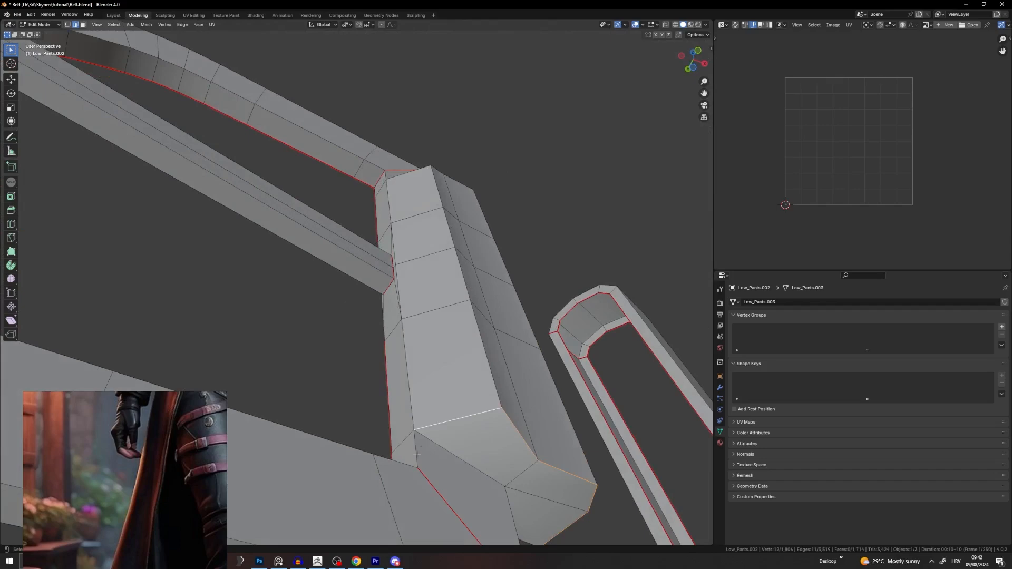
middle_drag(467, 452, 445, 312)
shift+click(364, 333)
shift+click(459, 246)
middle_drag(459, 245, 227, 338)
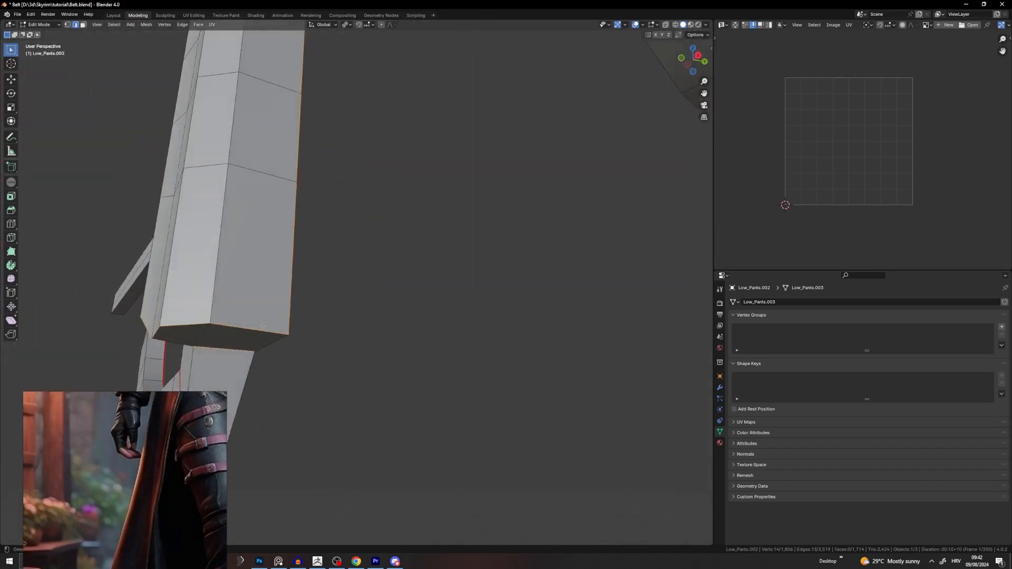
shift+click(272, 363)
middle_drag(273, 364, 332, 281)
middle_drag(316, 204, 335, 300)
scroll(341, 137, up, 3)
shift+middle_drag(341, 138, 369, 236)
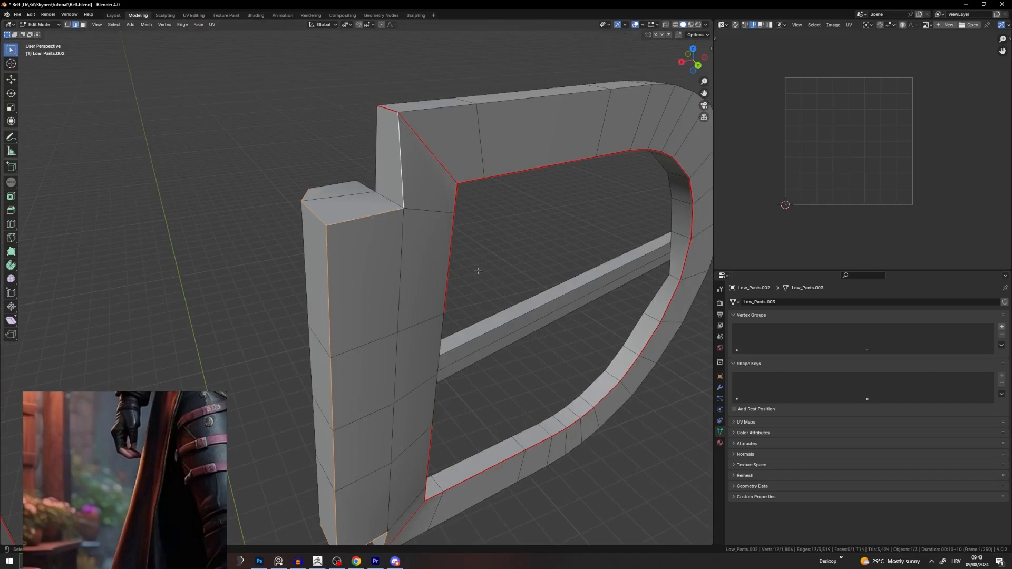
middle_drag(478, 271, 478, 297)
Step: Mark the gathered plate edges as seams and clear the selection
key(u)
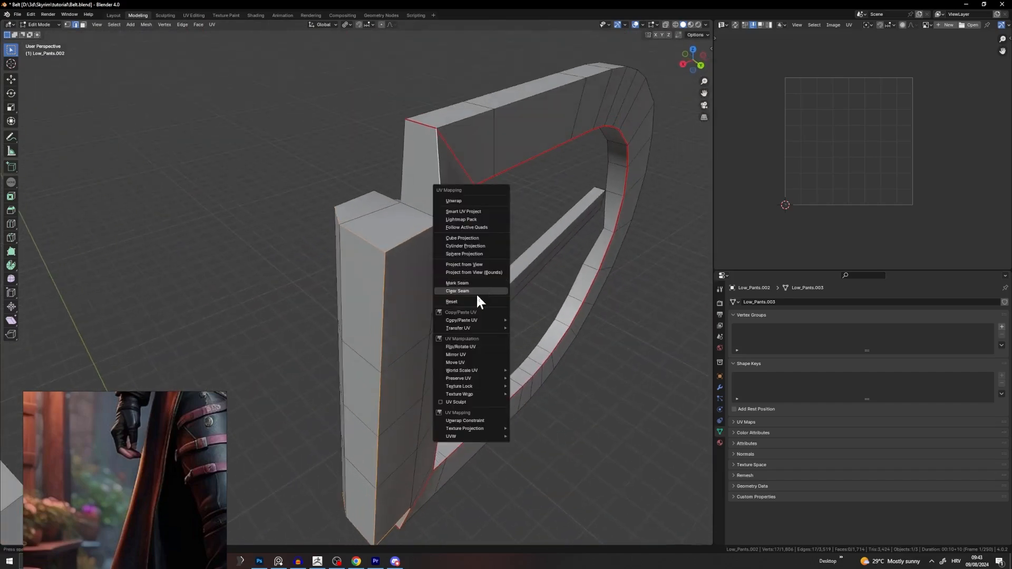
click(473, 284)
key(alt+a)
middle_drag(574, 369, 482, 402)
middle_drag(507, 211, 447, 257)
scroll(446, 256, up, 4)
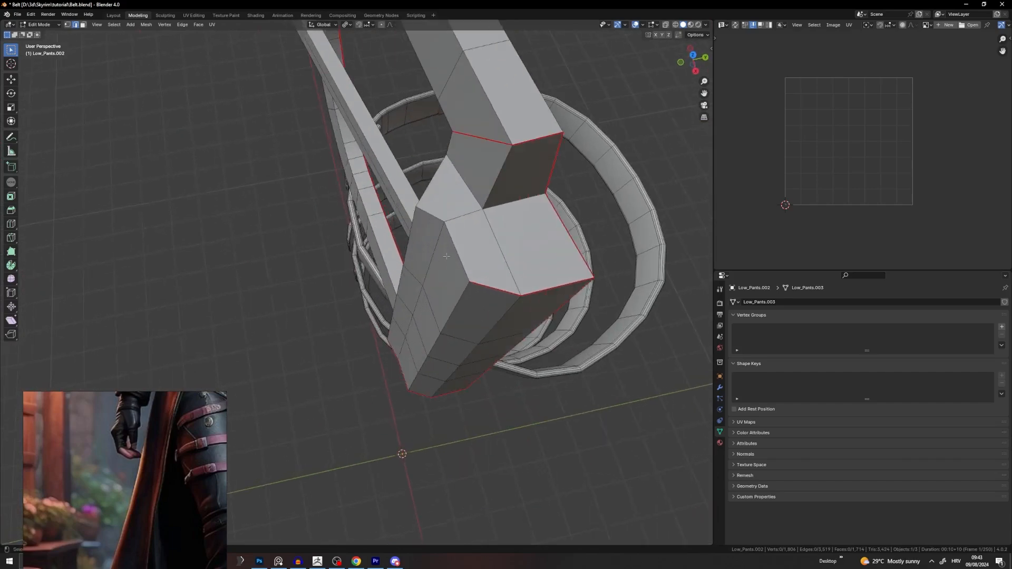
middle_drag(510, 211, 469, 229)
Step: Select the whole buckle and unwrap it, widening the UV editor to see the result
right_click(456, 192)
key(a)
key(u)
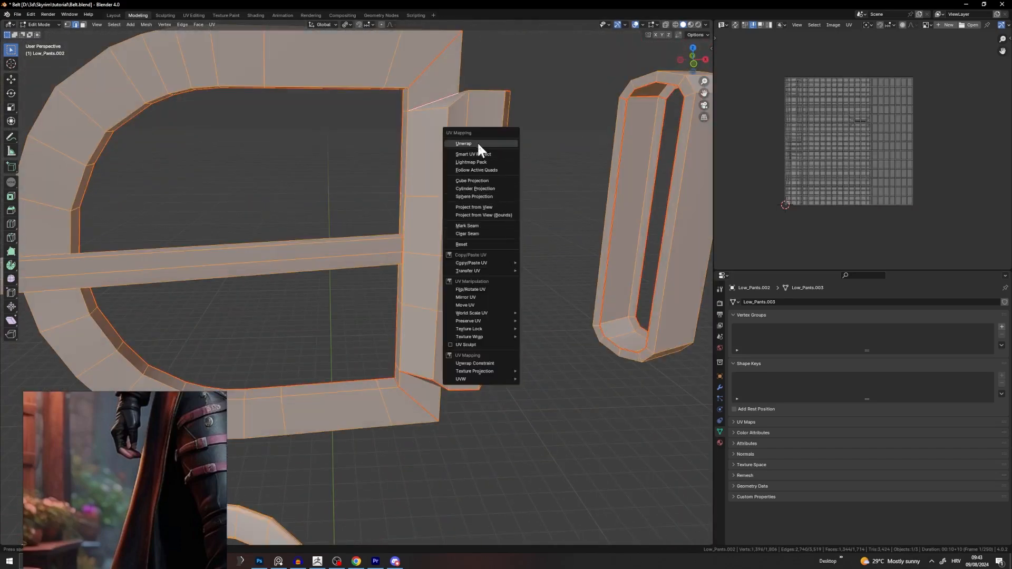
click(479, 147)
scroll(797, 165, up, 5)
scroll(871, 159, up, 2)
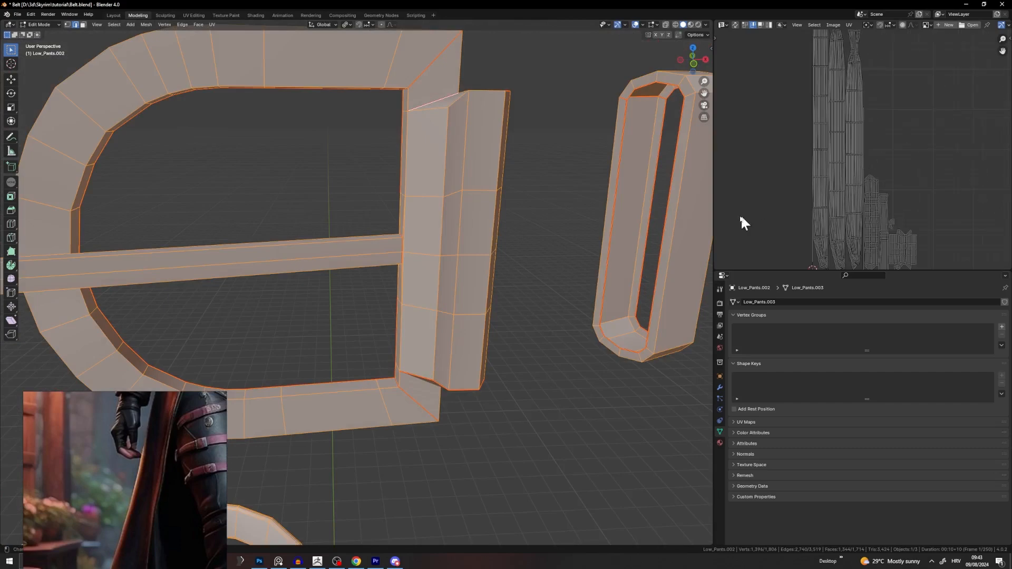
drag(714, 189, 584, 189)
scroll(843, 136, down, 2)
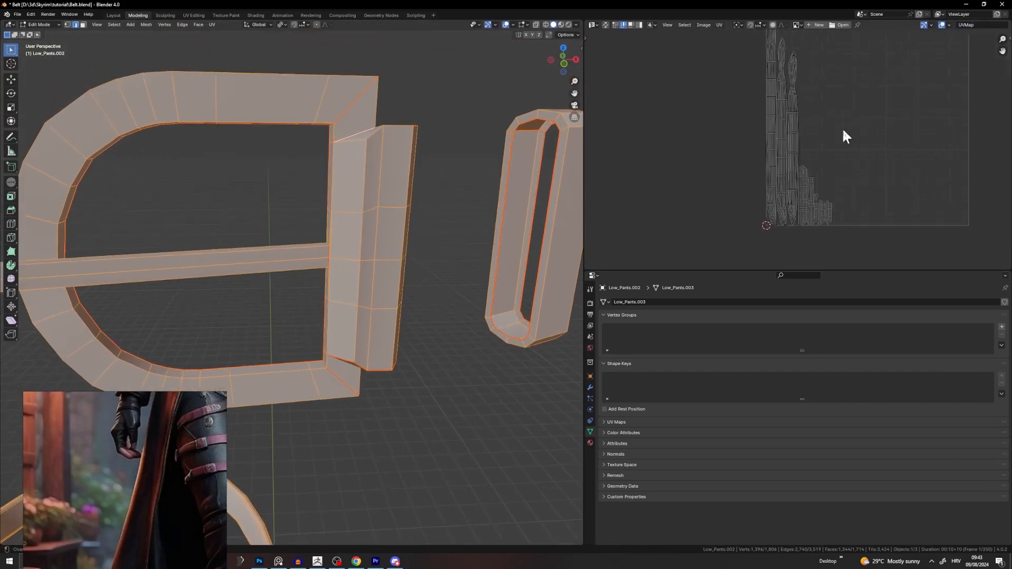
scroll(775, 165, up, 4)
scroll(747, 230, up, 2)
scroll(777, 163, down, 4)
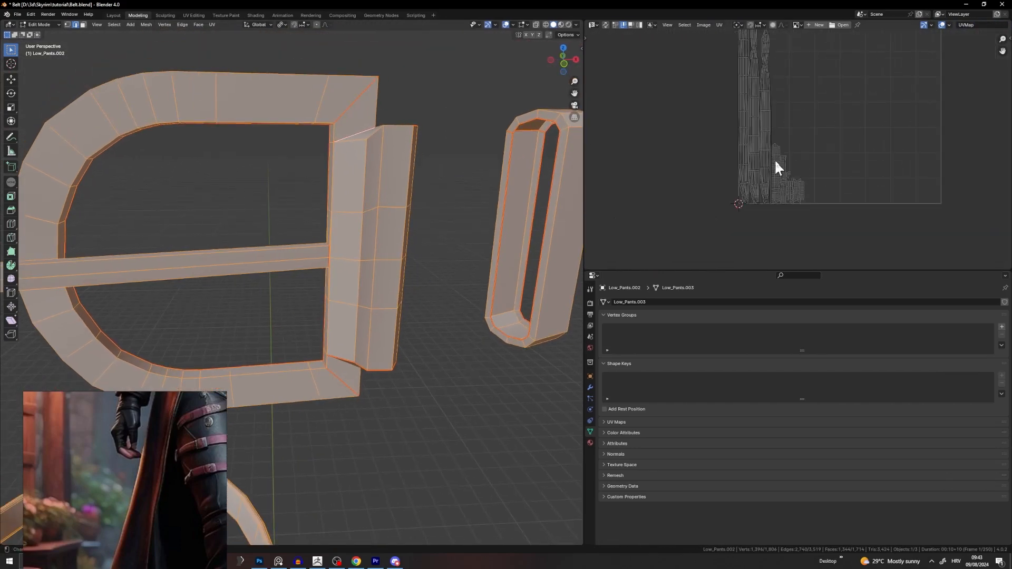
scroll(775, 109, up, 5)
Step: Reselect all geometry and pan the UV editor to inspect the buckle and loop islands
middle_drag(776, 109, 817, 178)
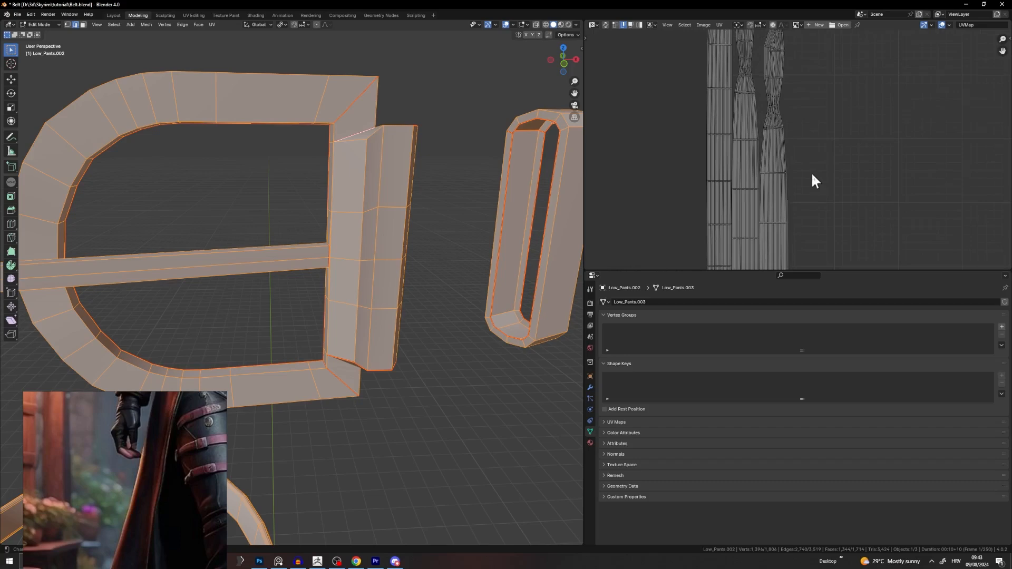
click(462, 172)
scroll(464, 175, down, 3)
key(a)
scroll(775, 140, down, 3)
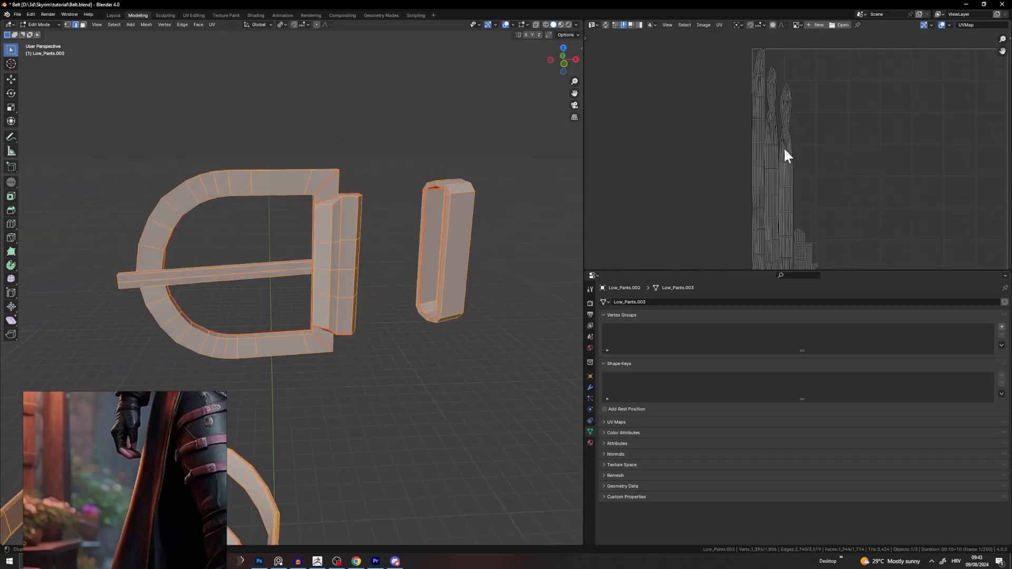
middle_drag(783, 147, 812, 135)
Step: Mark two more buckle edges near the belt loop as seams
click(467, 212)
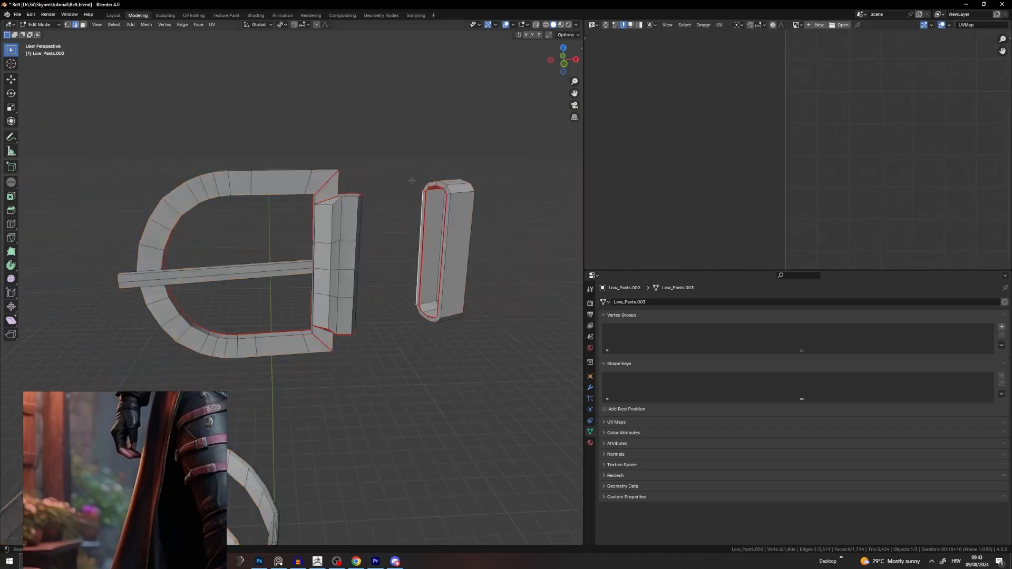
middle_drag(466, 212, 542, 169)
middle_drag(7, 169, 29, 170)
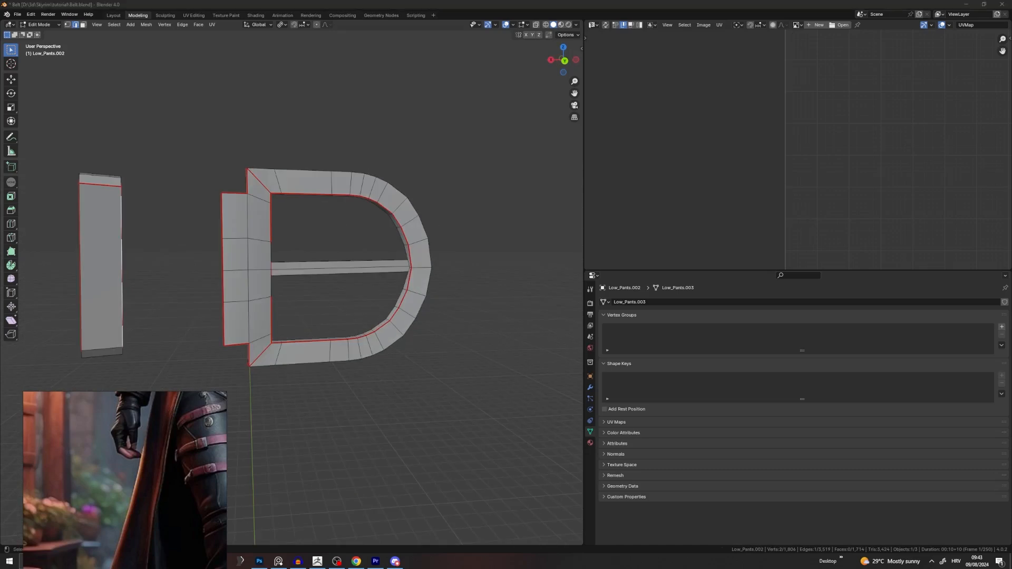
middle_drag(194, 206, 97, 222)
shift+middle_drag(242, 229, 367, 216)
scroll(367, 217, up, 5)
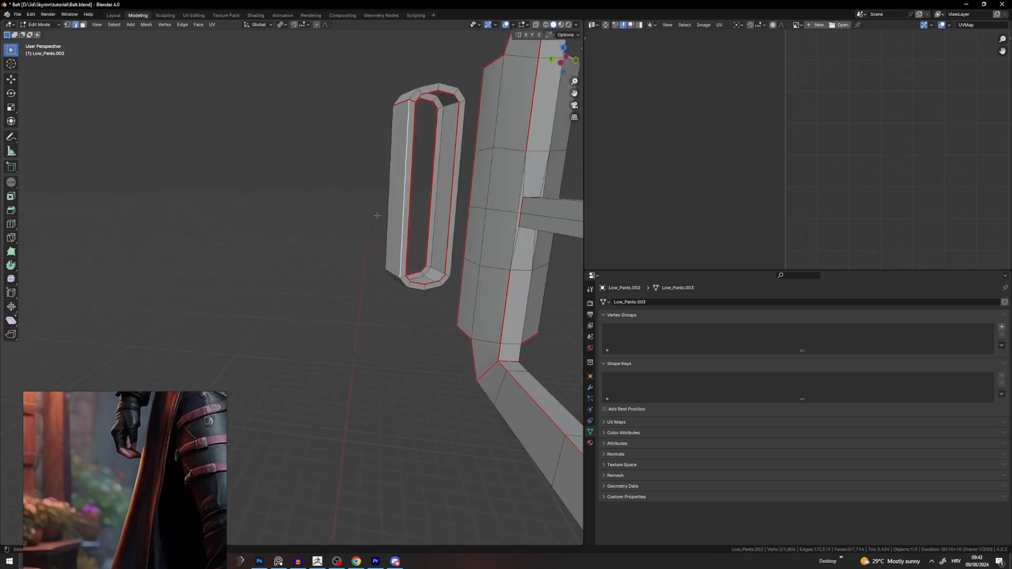
shift+middle_drag(464, 210, 401, 211)
scroll(400, 211, up, 3)
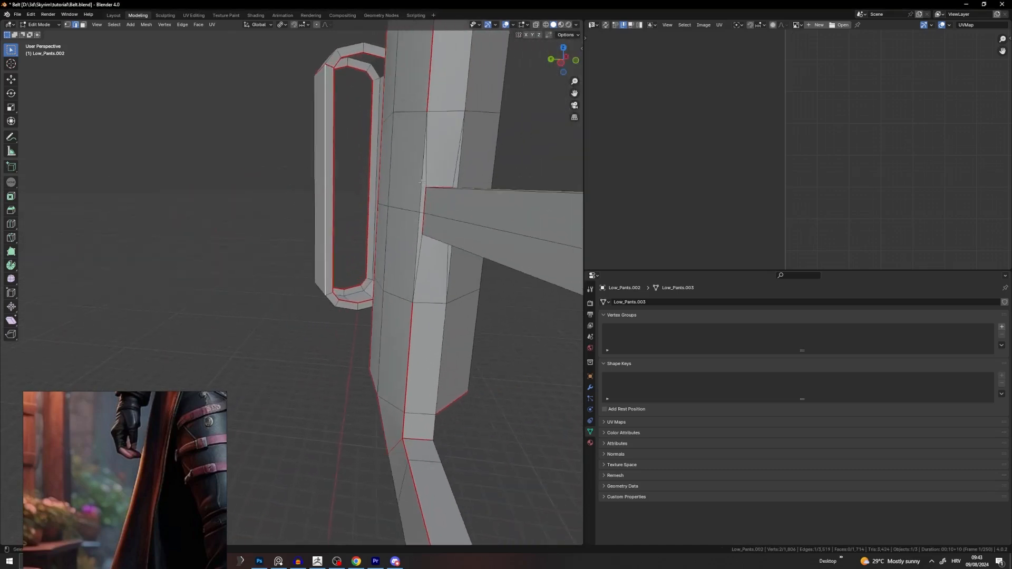
shift+click(411, 236)
key(u)
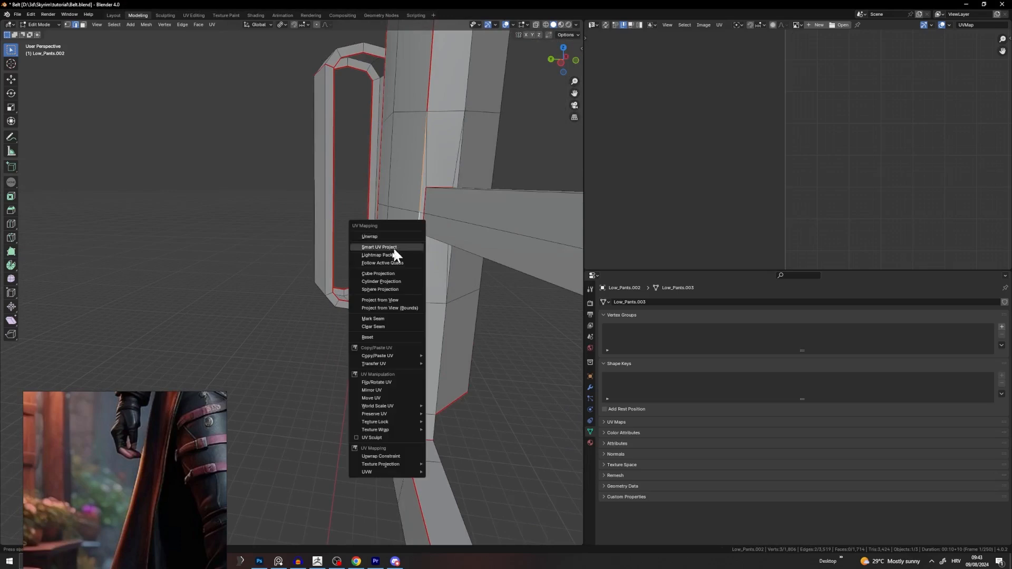
click(371, 317)
Step: Select all of Low_Pants.003 and unwrap it into long strip islands
key(a)
key(u)
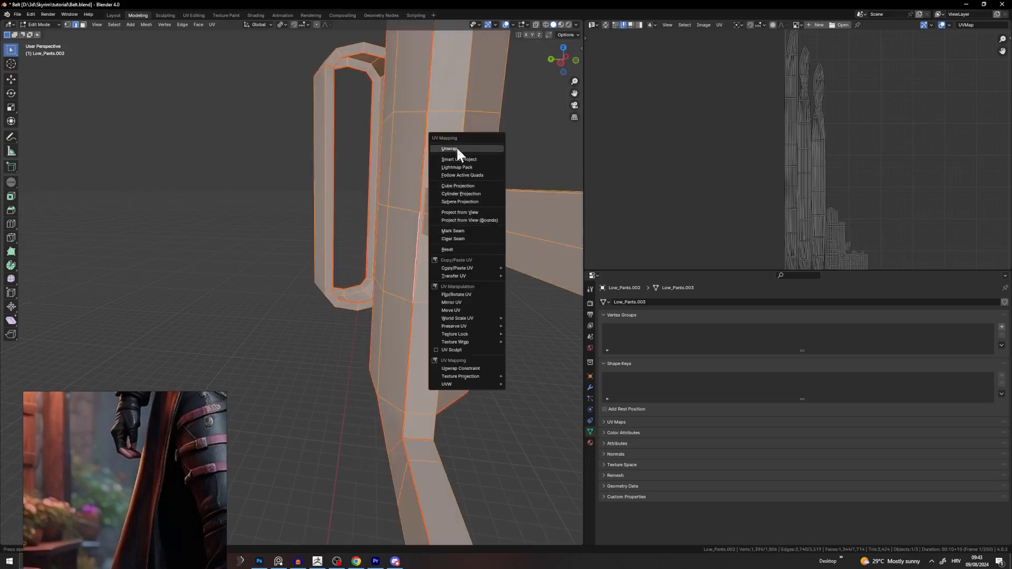
click(456, 146)
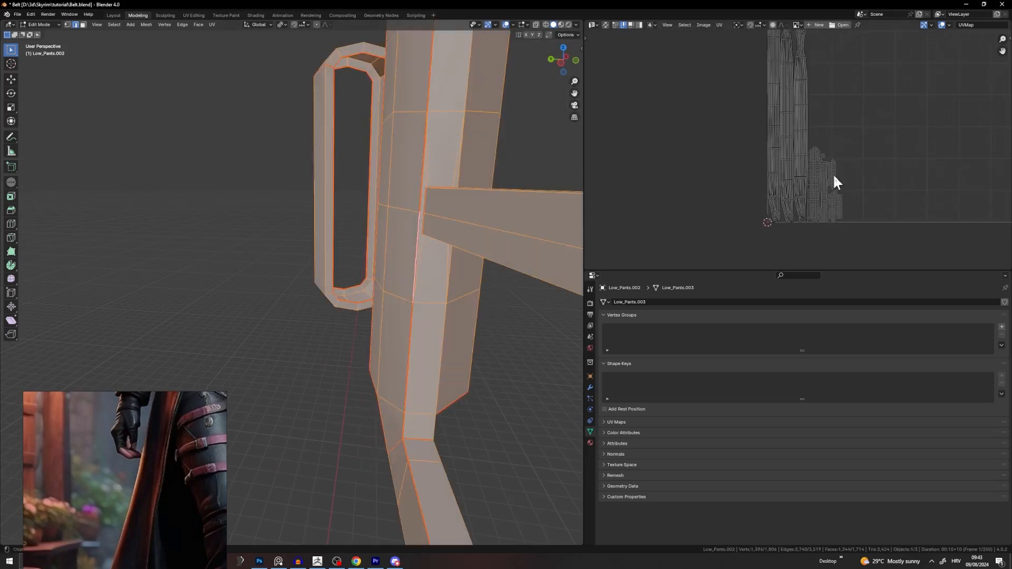
scroll(799, 221, up, 10)
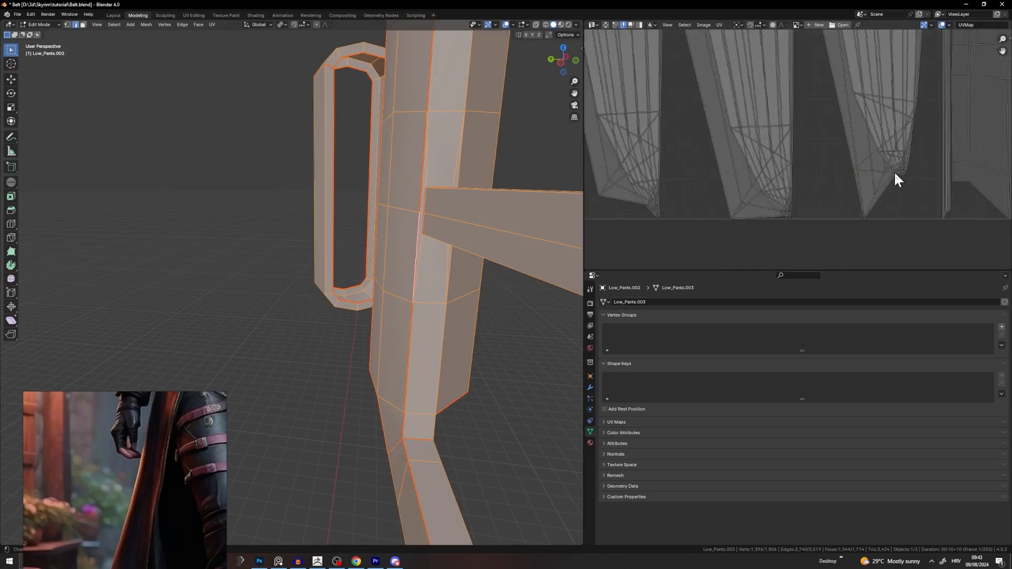
scroll(876, 172, down, 10)
Step: Create a new blank image, Untitled.001, behind the selected belt UVs
key(a)
click(818, 25)
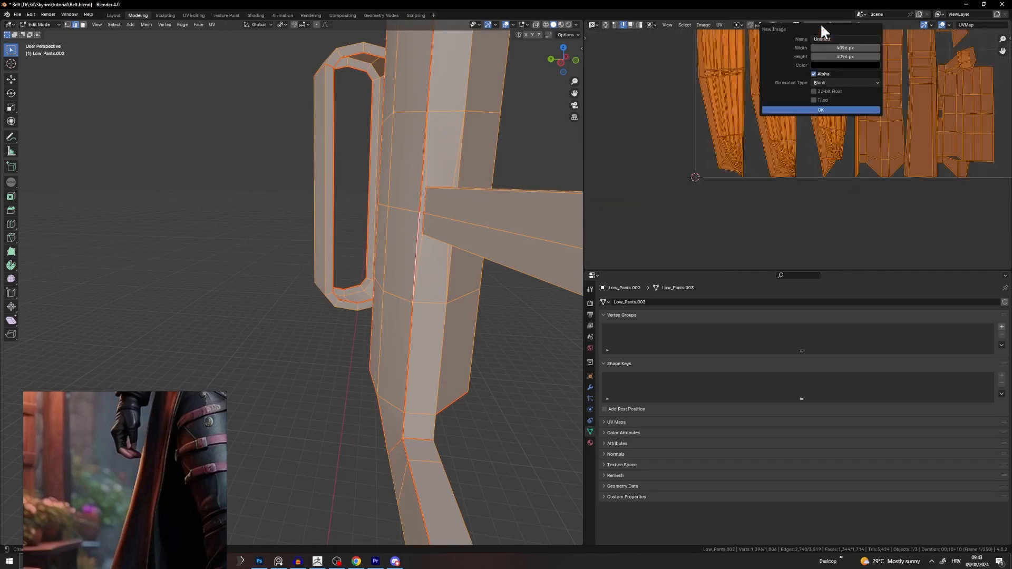
click(804, 109)
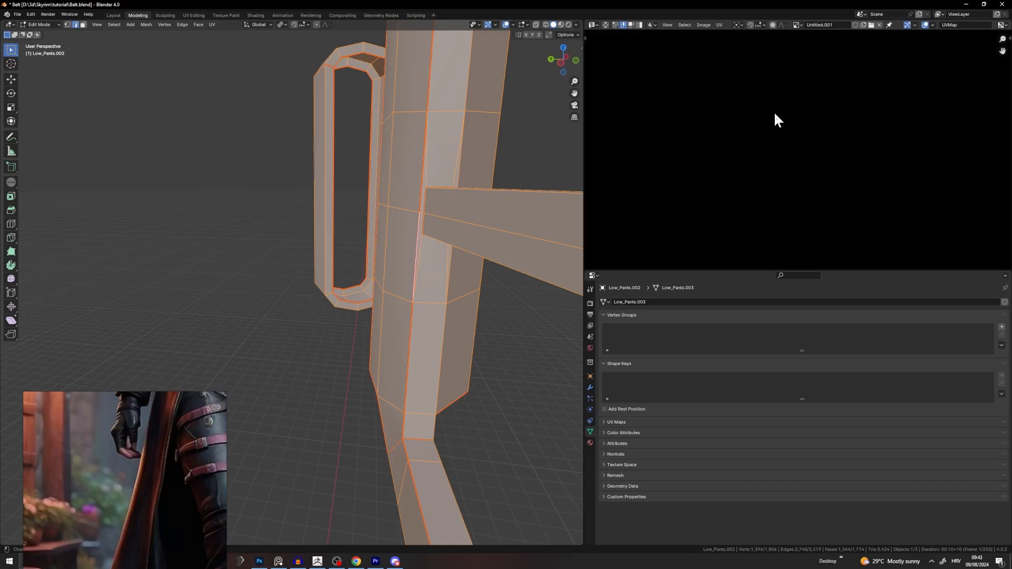
scroll(427, 180, down, 4)
scroll(741, 155, down, 8)
scroll(780, 156, up, 5)
middle_drag(779, 226, 853, 184)
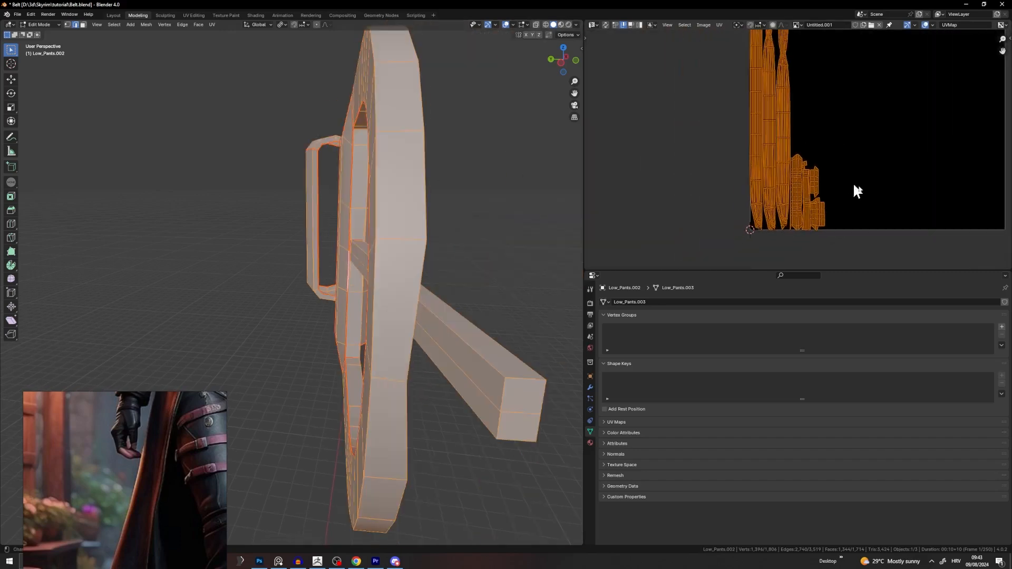
scroll(856, 188, up, 5)
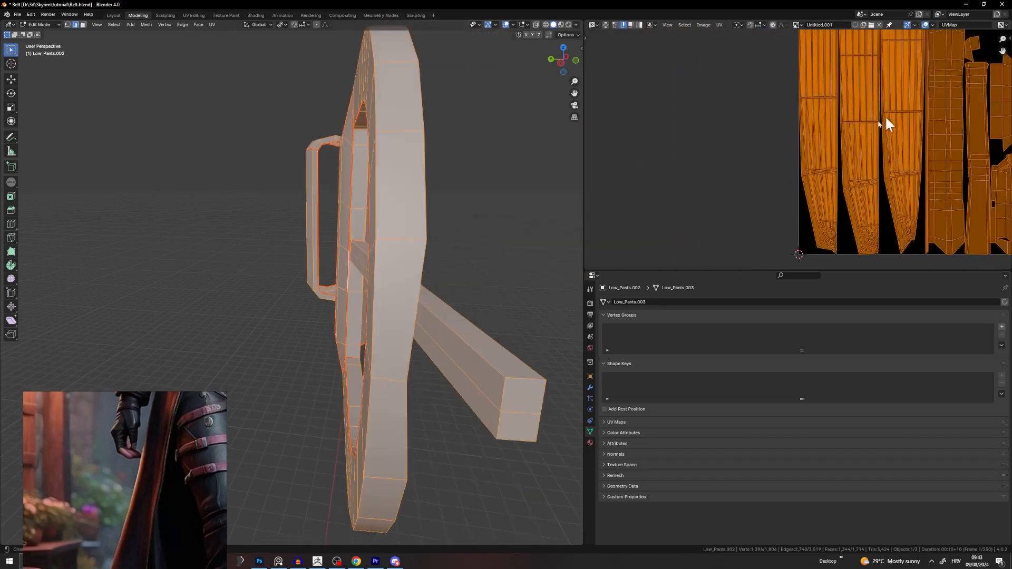
scroll(793, 127, down, 3)
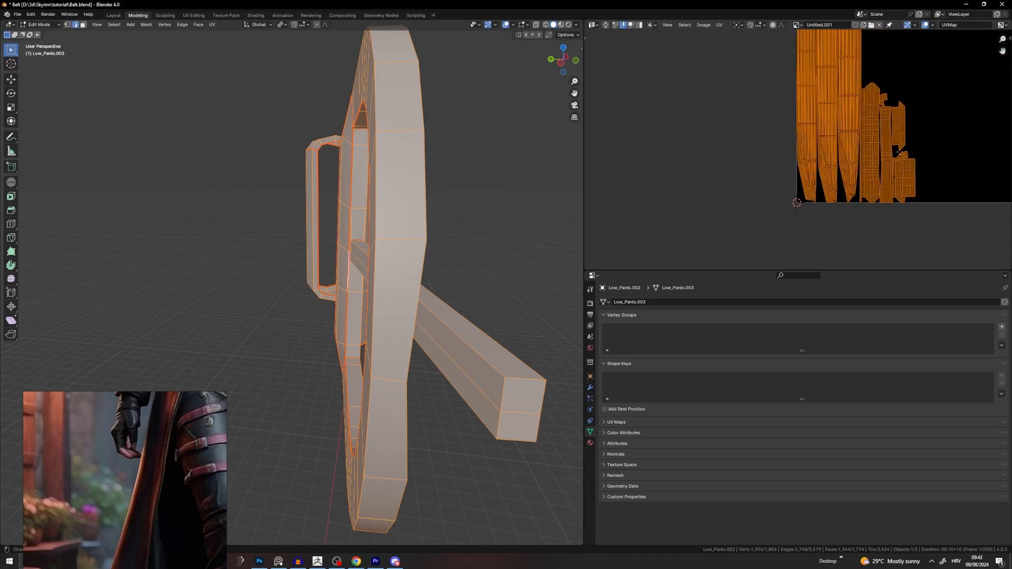
Step: Turn the buckle toward the camera and switch to the UV Editing workspace
middle_drag(794, 146, 767, 152)
scroll(486, 97, down, 5)
middle_drag(496, 98, 527, 137)
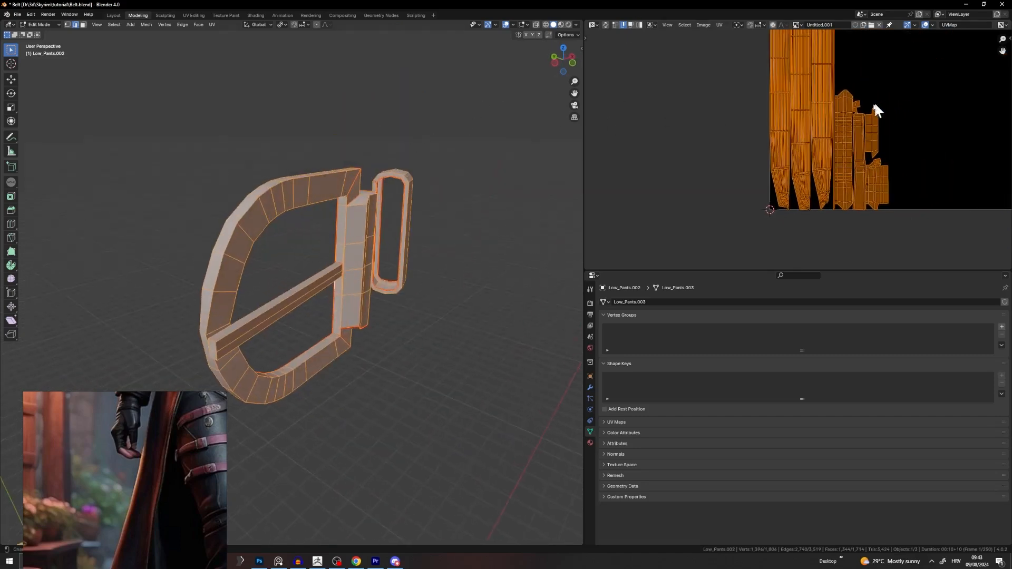
scroll(875, 105, down, 3)
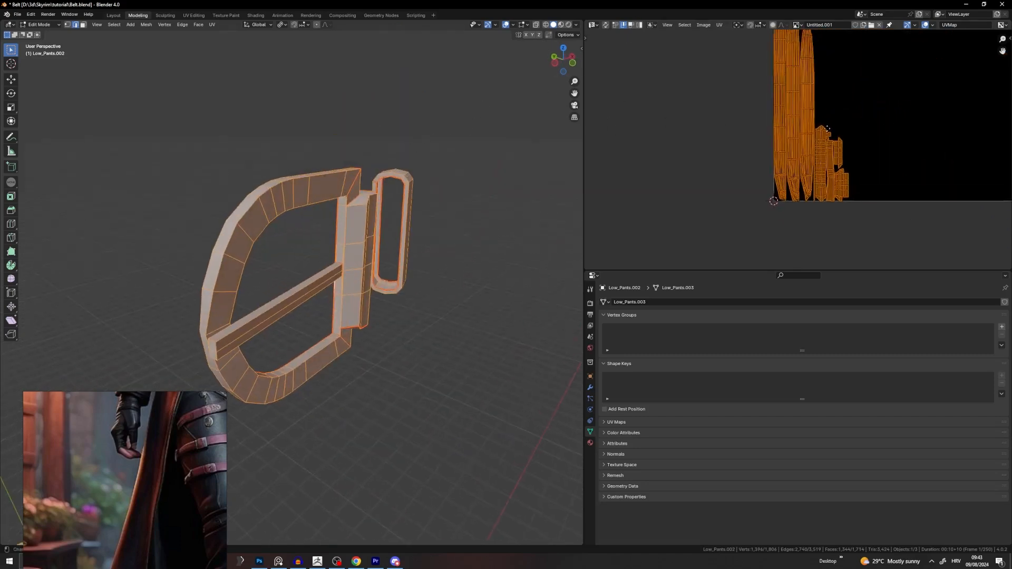
click(196, 15)
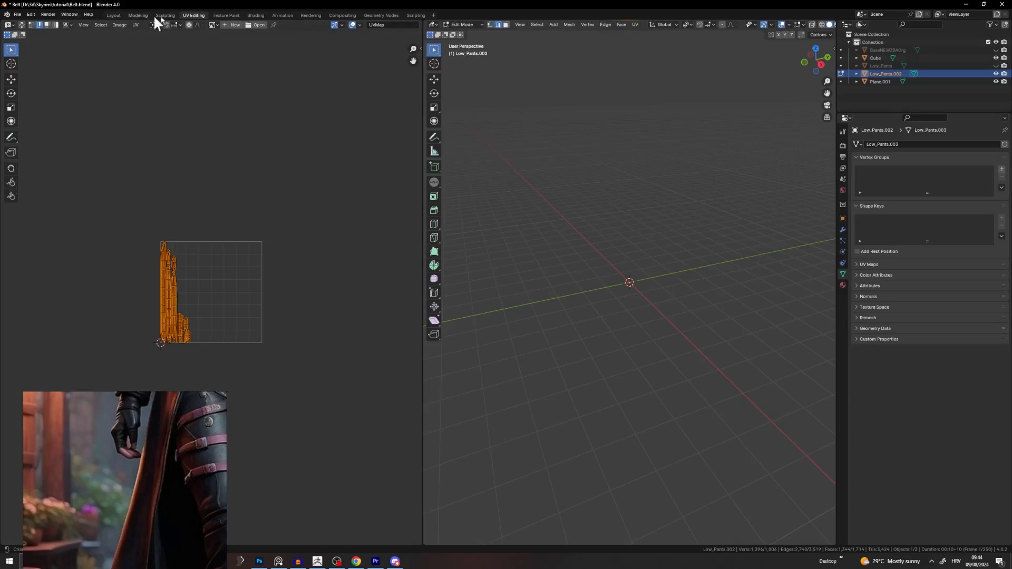
Step: Return to the Modeling workspace and clear the mesh selection on the buckle
click(138, 15)
click(387, 200)
middle_drag(387, 199, 490, 172)
click(491, 172)
key(a)
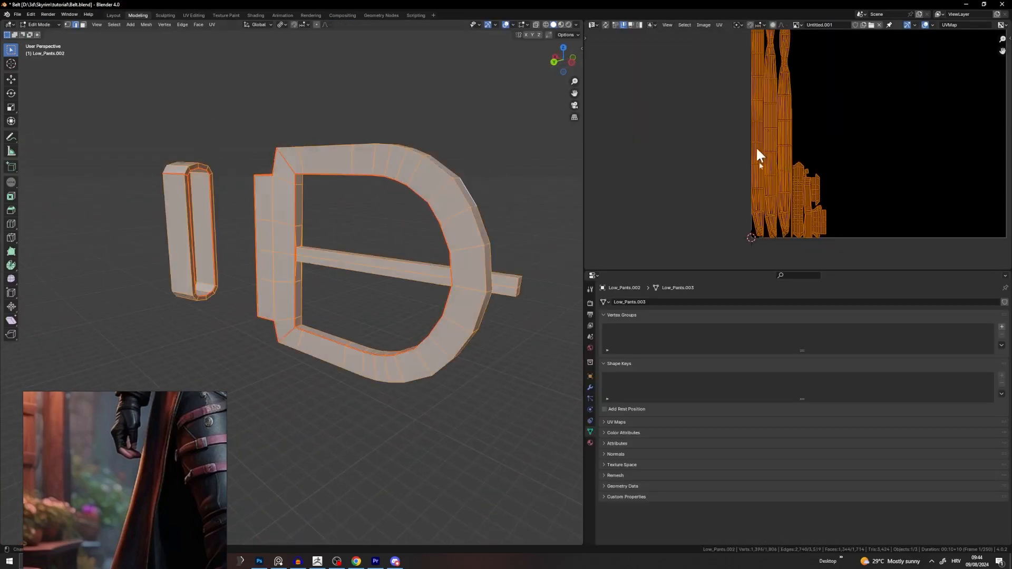
middle_drag(757, 148, 780, 66)
click(540, 200)
middle_drag(430, 172, 11, 182)
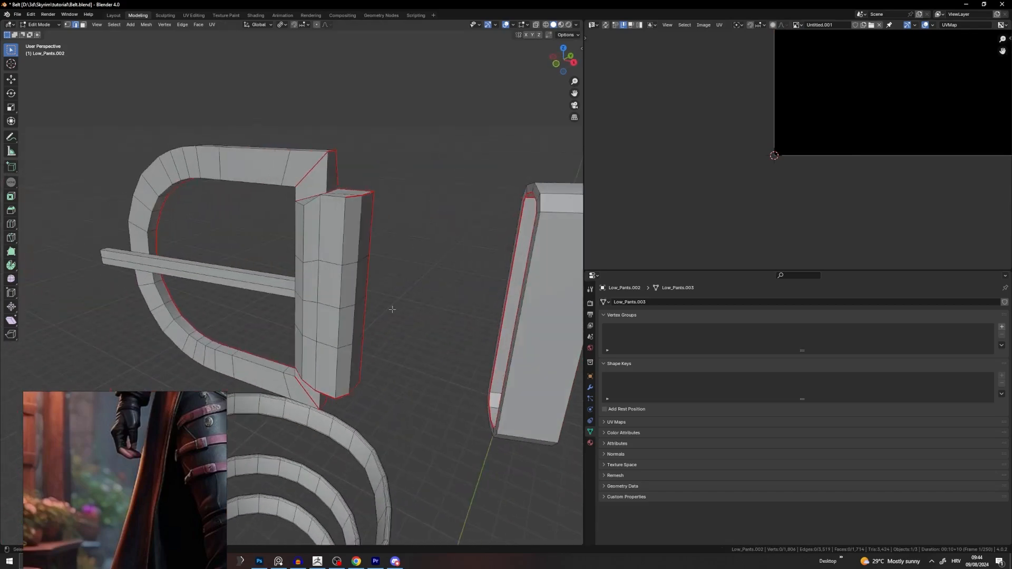
Step: Select the linked D-buckle piece and unwrap it again
key(l)
key(u)
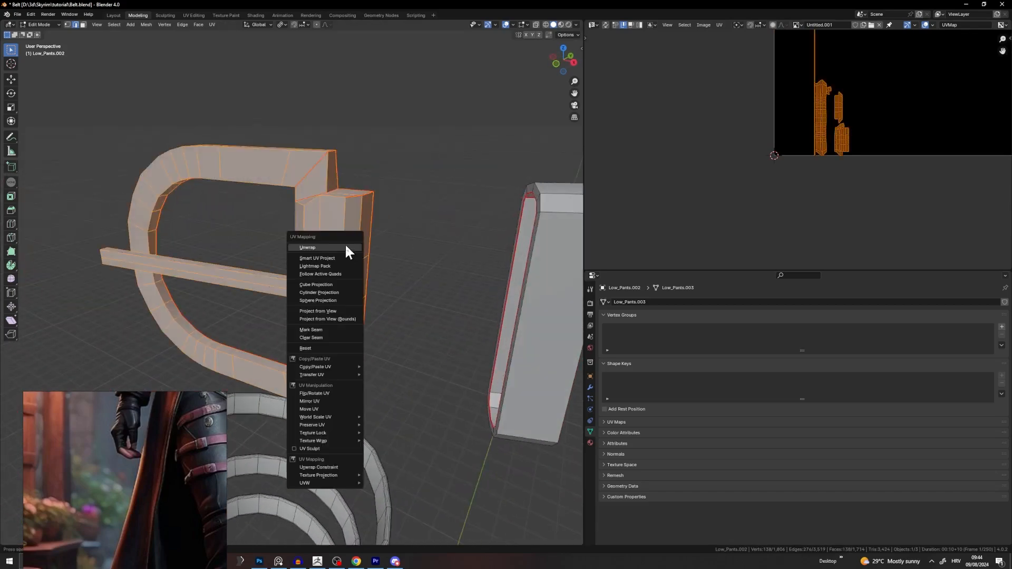
click(350, 249)
scroll(839, 138, down, 4)
scroll(793, 106, up, 7)
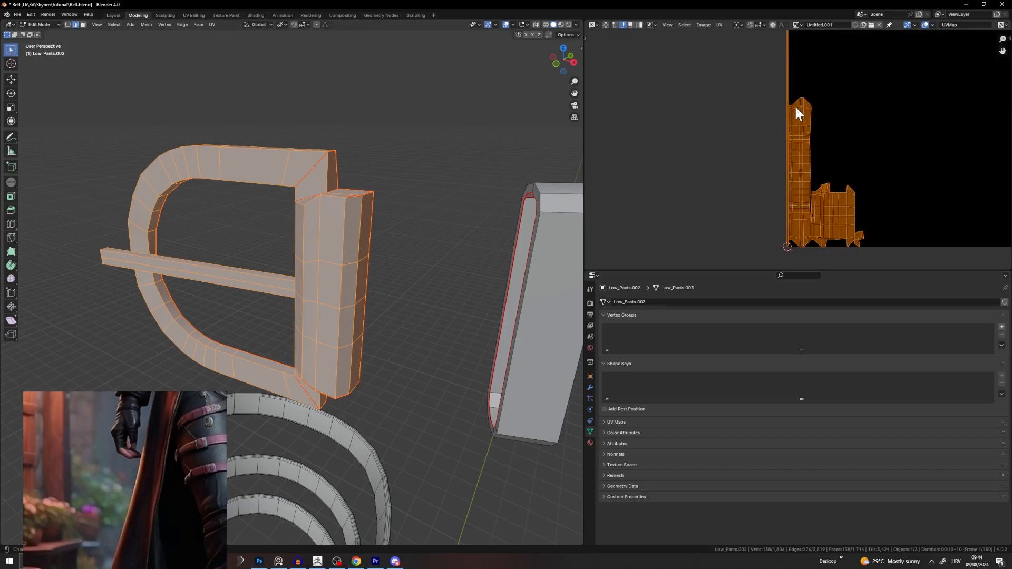
scroll(760, 174, up, 5)
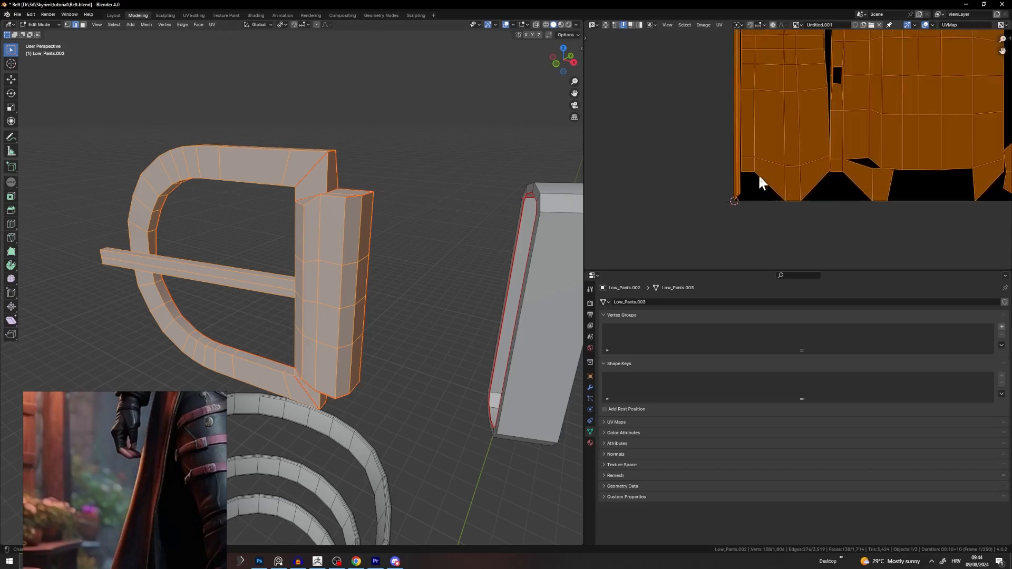
Step: Move the narrow strip island off to the right of the UV layout, then deselect all
key(alt+a)
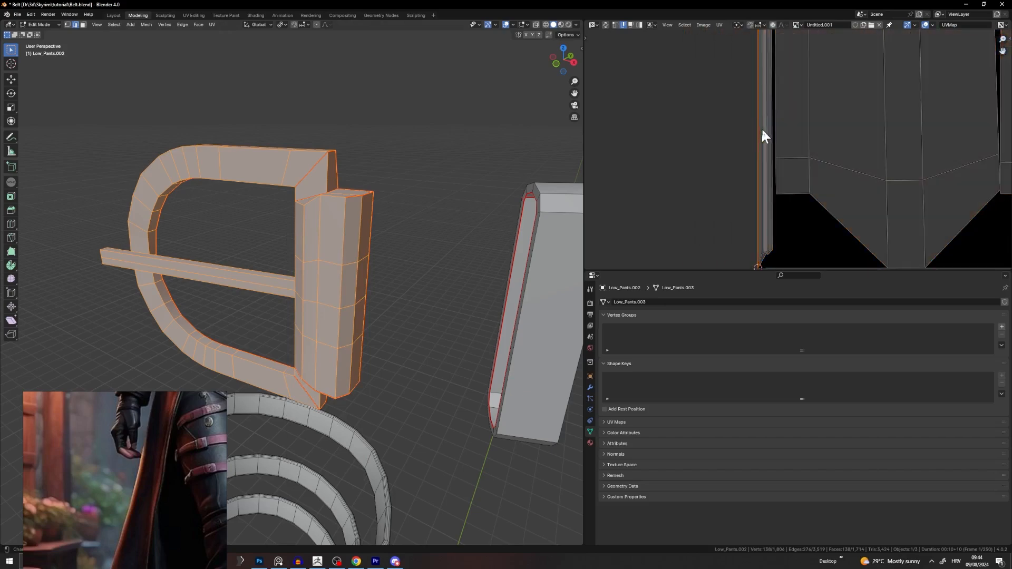
key(l)
scroll(761, 127, down, 5)
key(g)
click(988, 136)
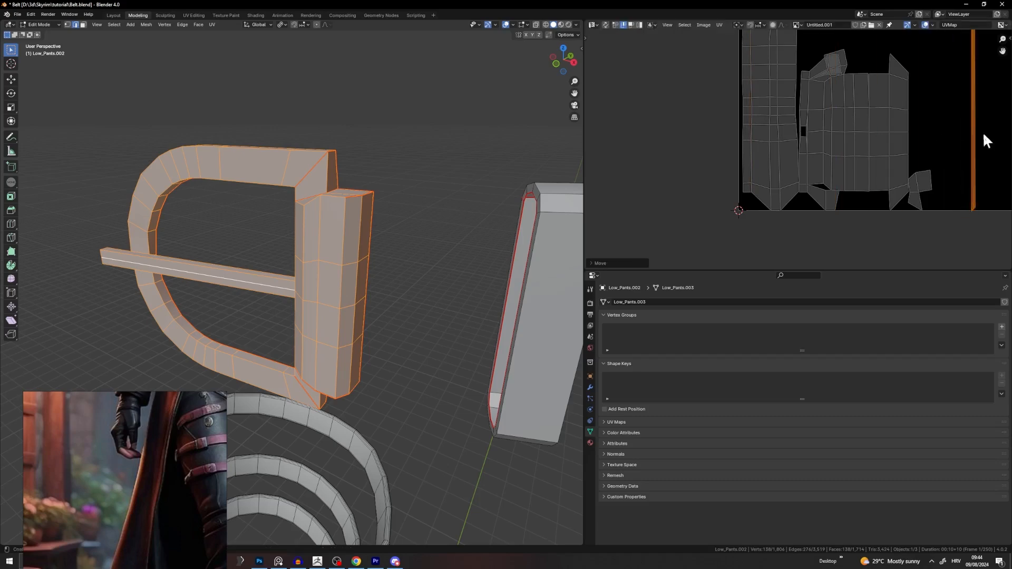
scroll(891, 184, down, 4)
scroll(823, 116, down, 2)
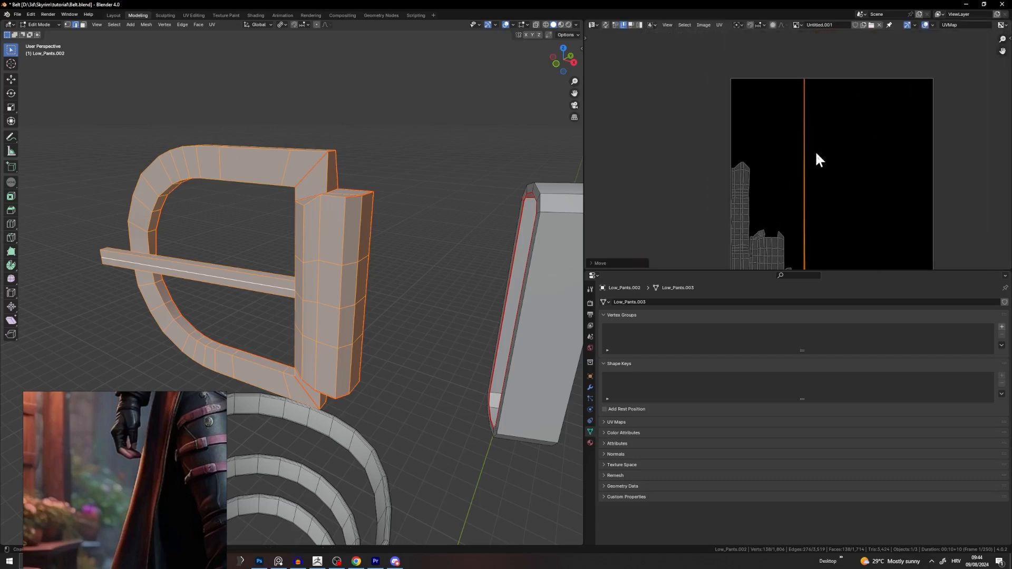
middle_drag(802, 247, 838, 185)
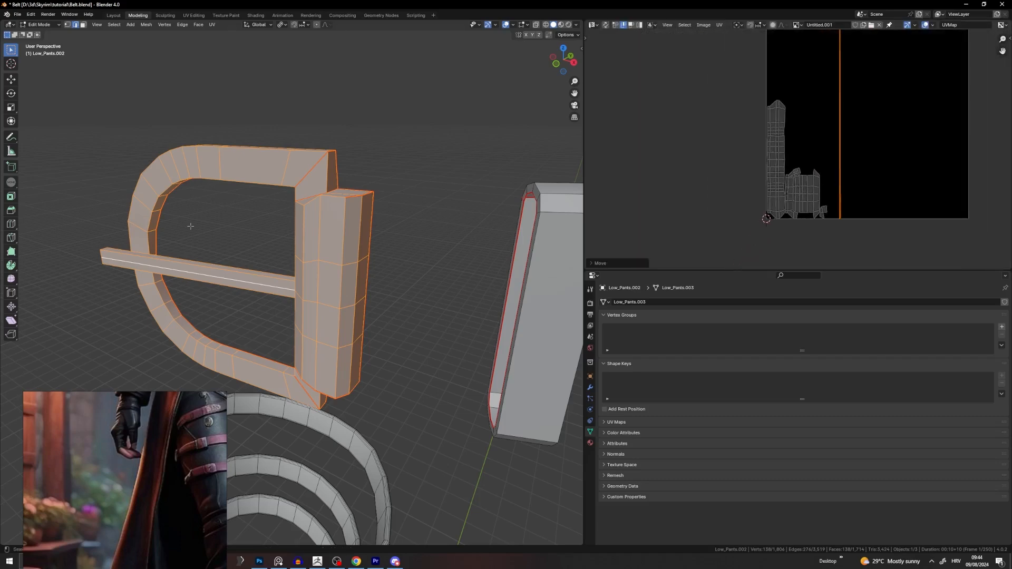
middle_drag(279, 225, 484, 259)
key(alt+a)
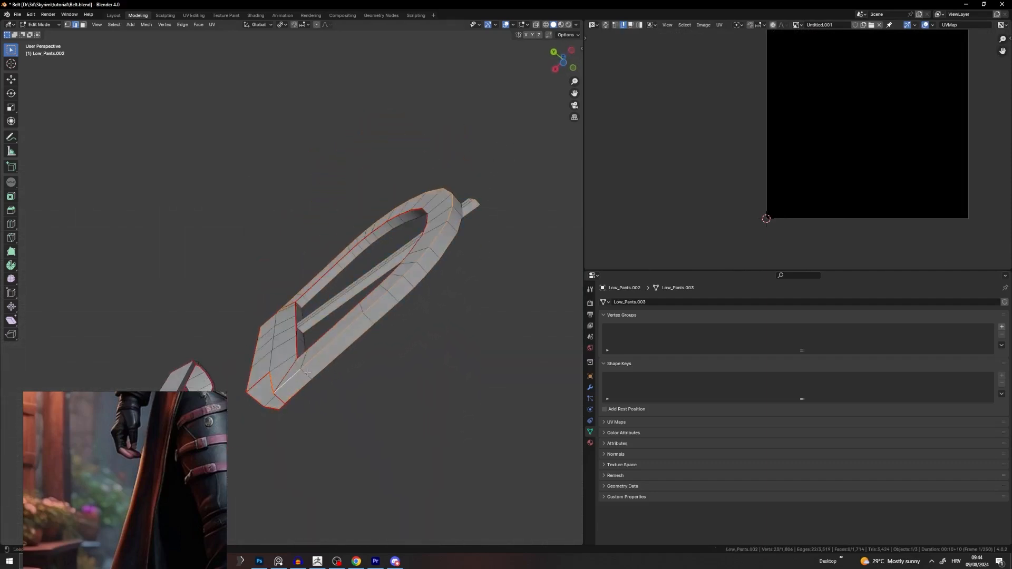
Step: Select the whole buckle mesh and try moving its UV islands, cancelling the move
alt+click(405, 283)
middle_drag(452, 267, 422, 301)
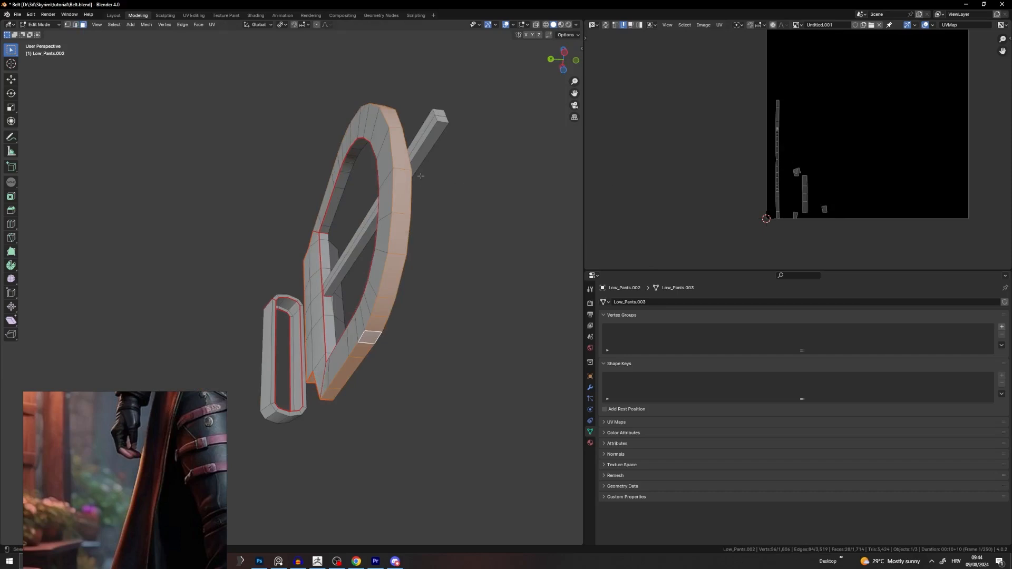
key(a)
scroll(789, 165, up, 6)
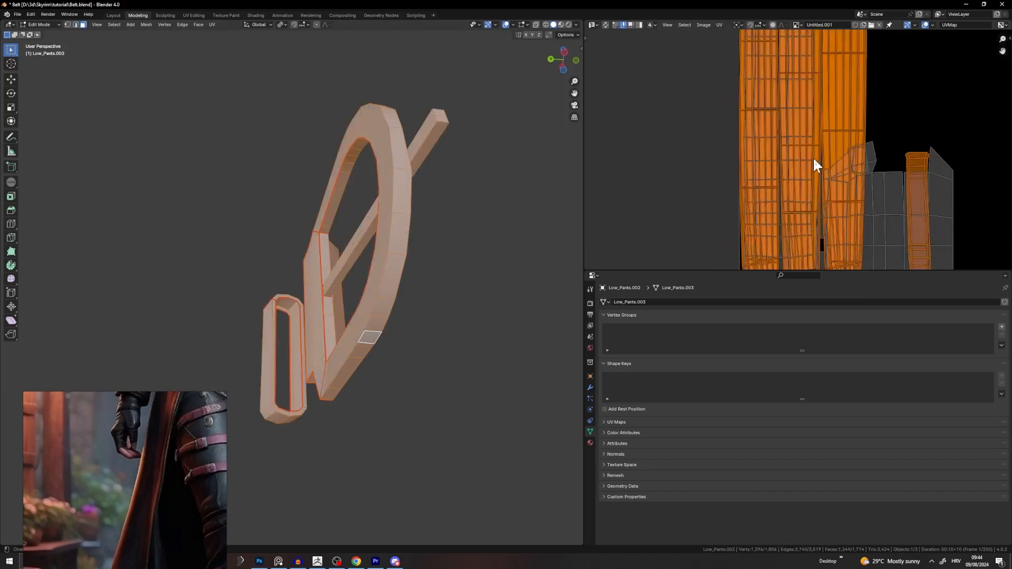
key(g)
right_click(952, 146)
scroll(875, 158, down, 4)
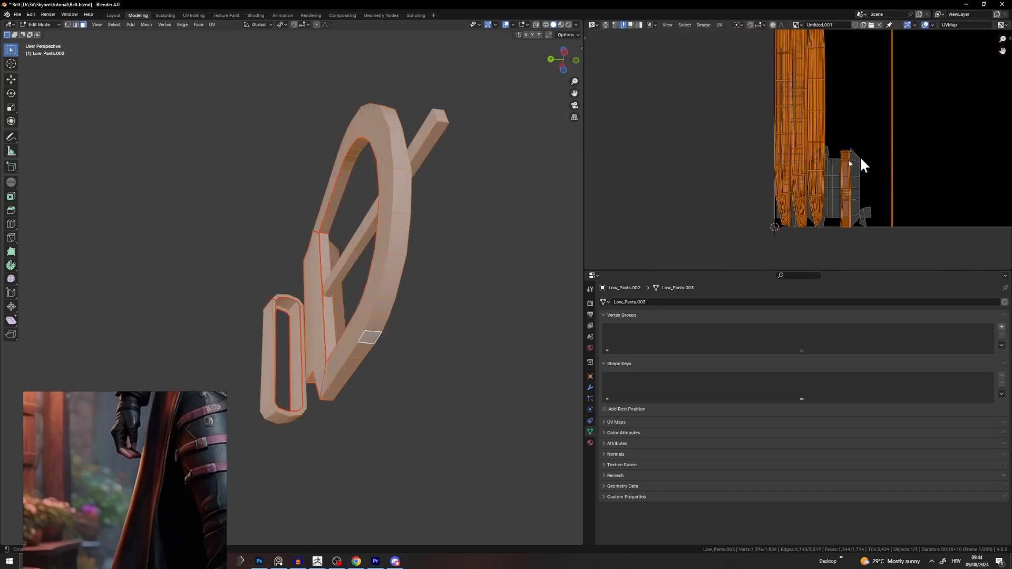
middle_drag(475, 210, 511, 276)
scroll(420, 282, down, 4)
Step: Clear the buckle selection, leave it, and enter Edit Mode on the spiral belt object
key(alt+a)
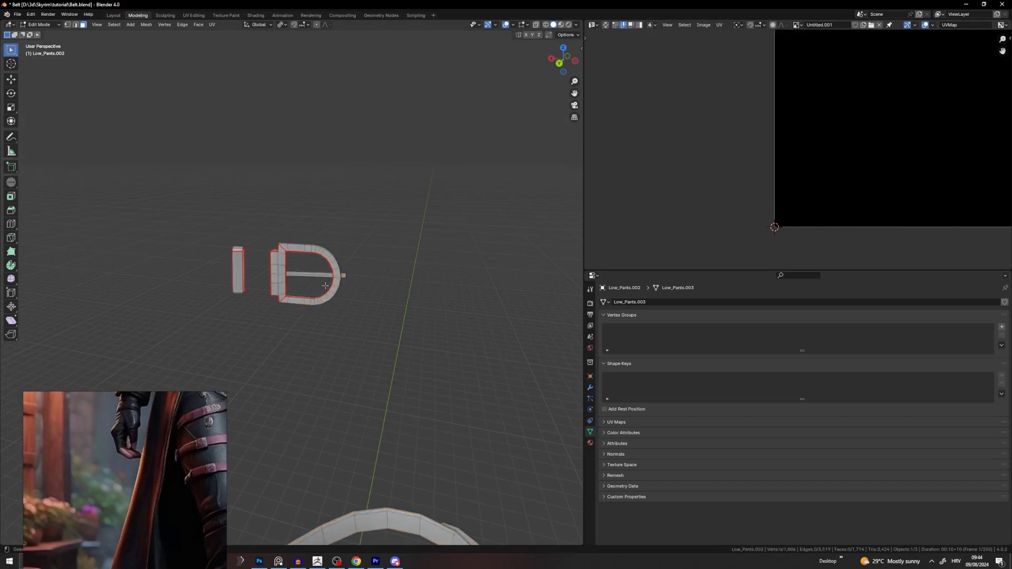
key(u)
click(404, 239)
scroll(457, 396, down, 7)
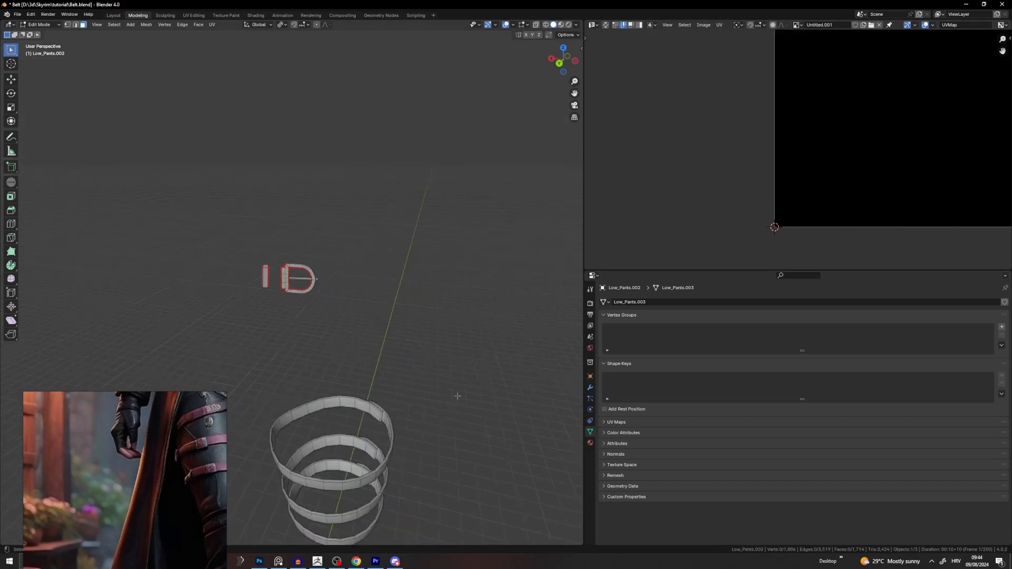
key(Tab)
click(423, 383)
click(346, 372)
key(Tab)
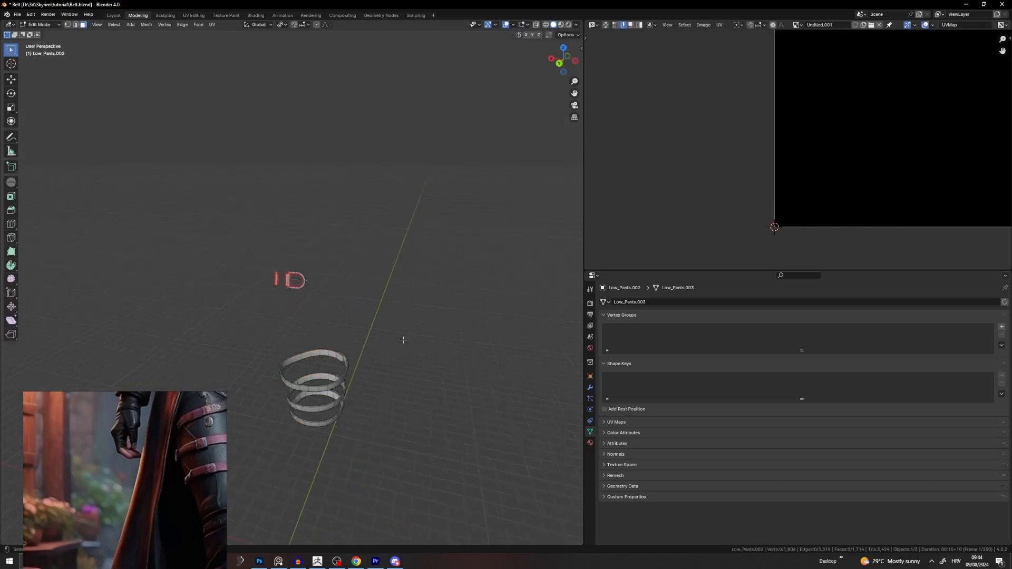
Step: Box-select the spiral faces in see-through mode and hide them, then reveal them again
key(alt+z)
drag(465, 320, 205, 492)
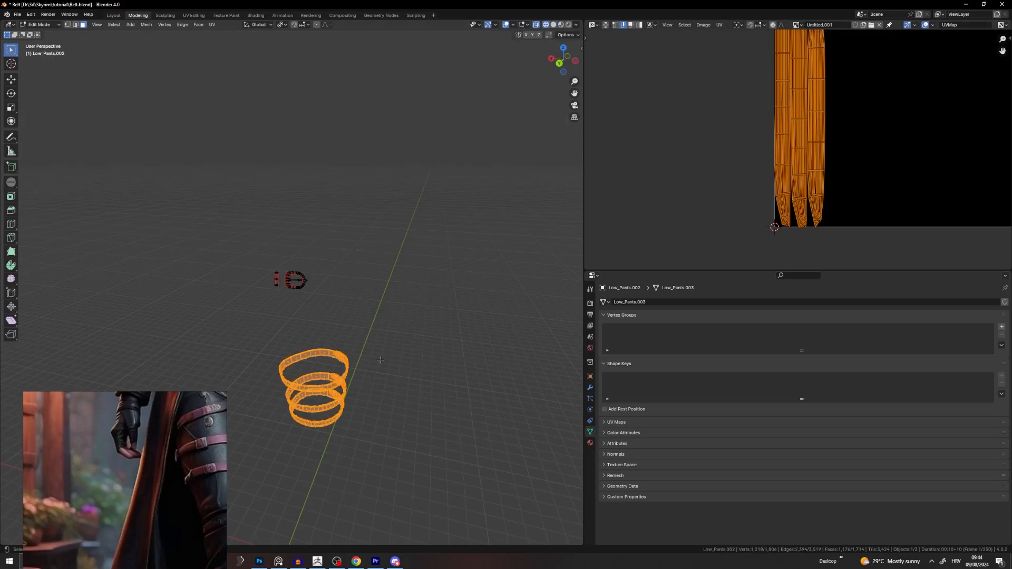
key(h)
key(alt+z)
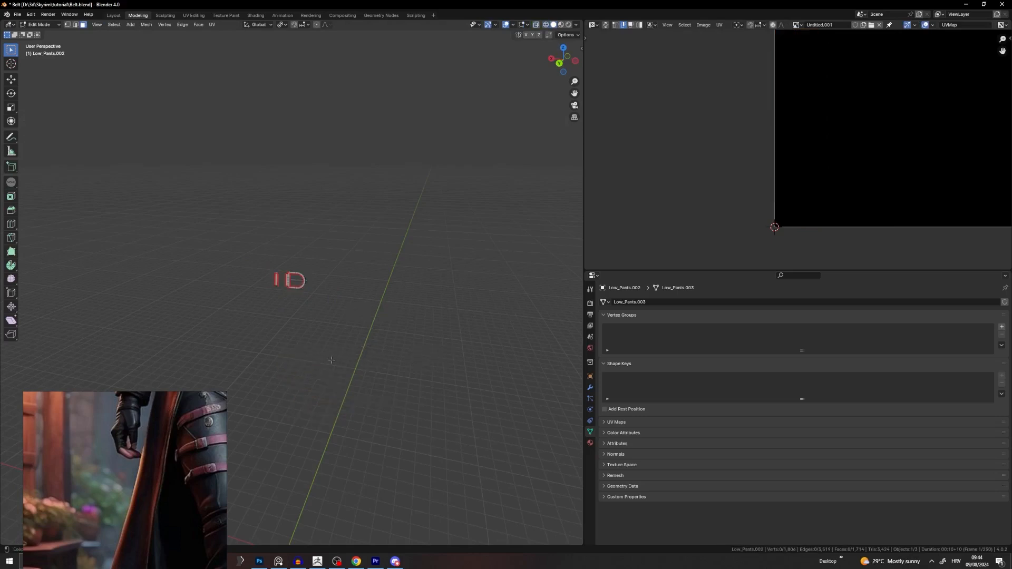
key(alt+h)
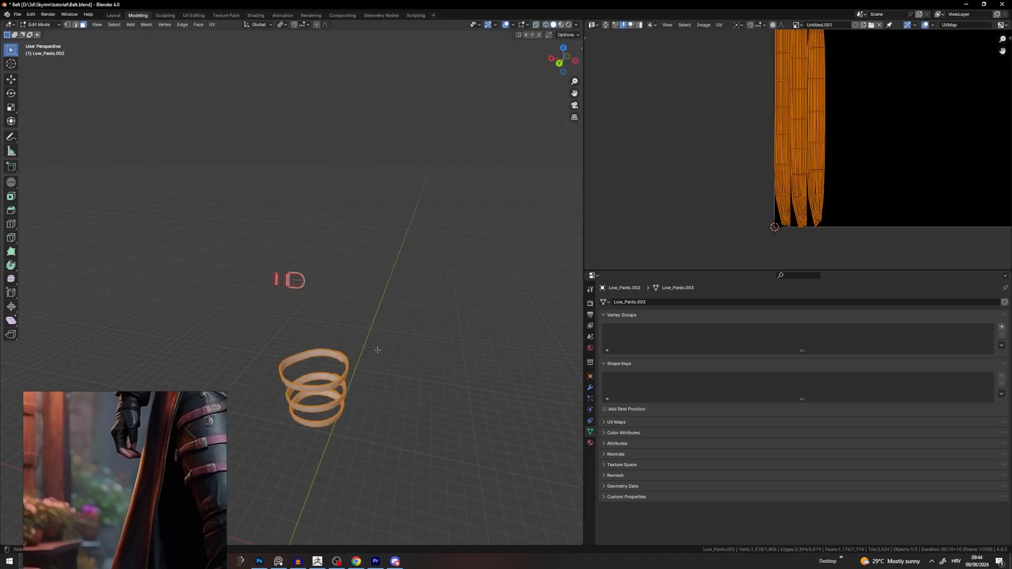
key(alt+a)
Step: Box-select the spiral faces again, then clear the selection
shift+middle_drag(378, 346, 448, 280)
key(b)
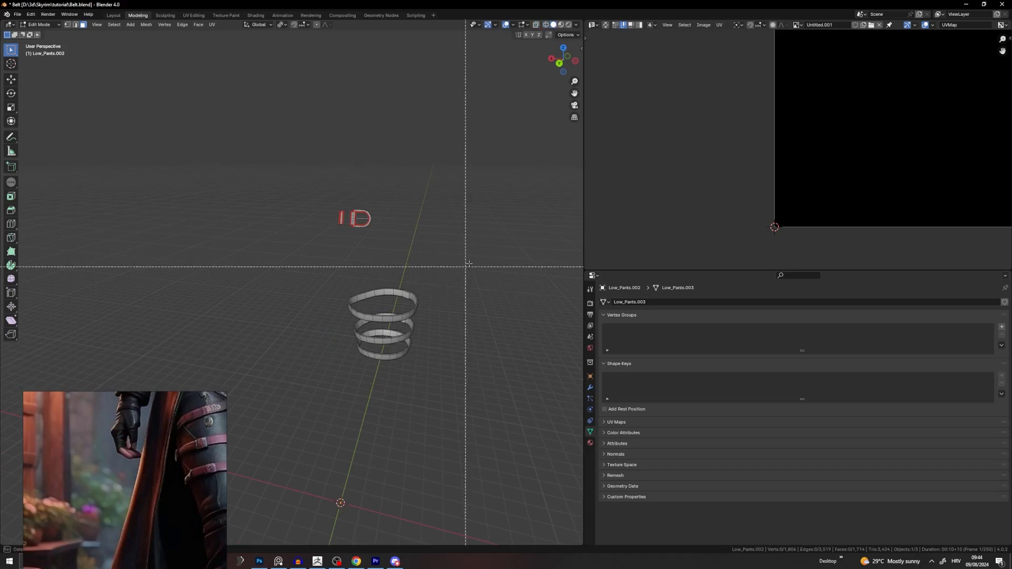
drag(492, 247, 191, 425)
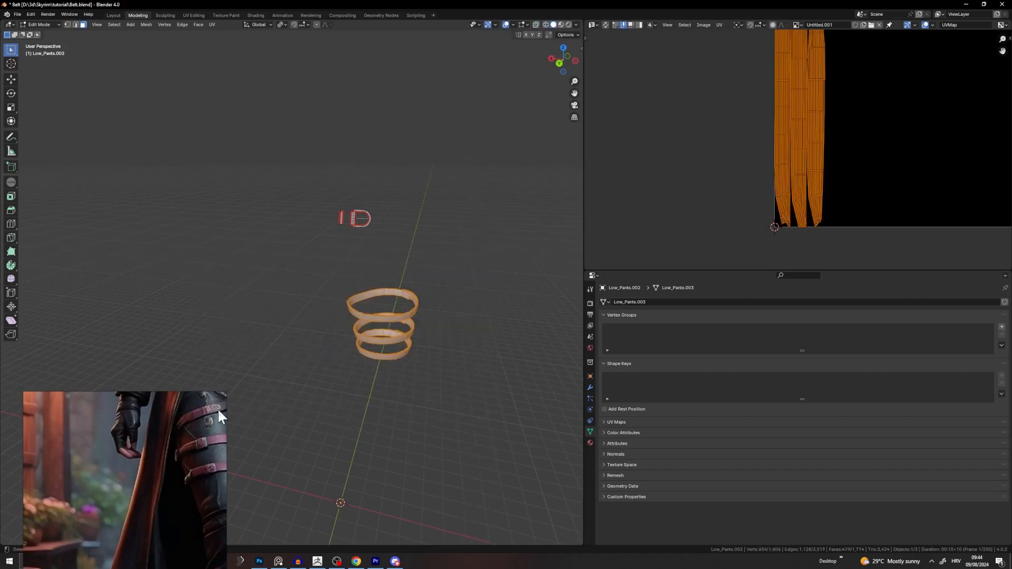
key(alt+a)
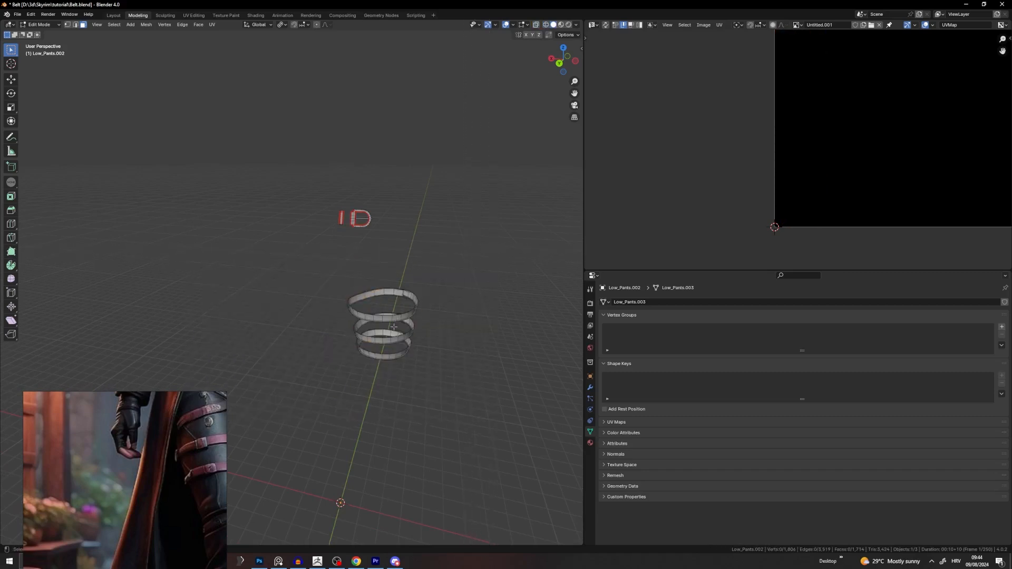
key(a)
key(alt+a)
Step: Hide every spiral vertex via a wireframe box selection, then return to solid shading
click(372, 311)
key(b)
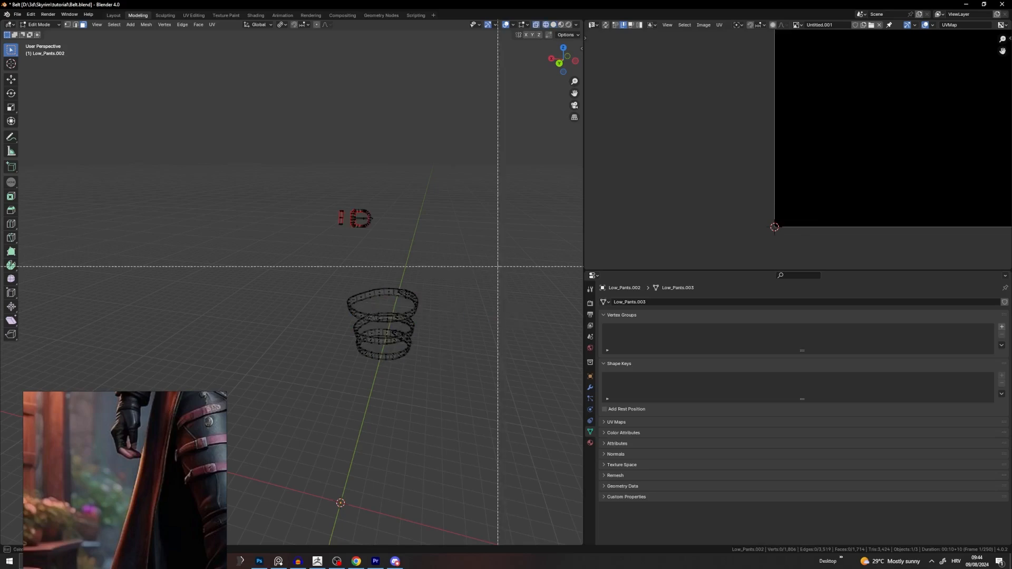
drag(498, 266, 303, 399)
key(h)
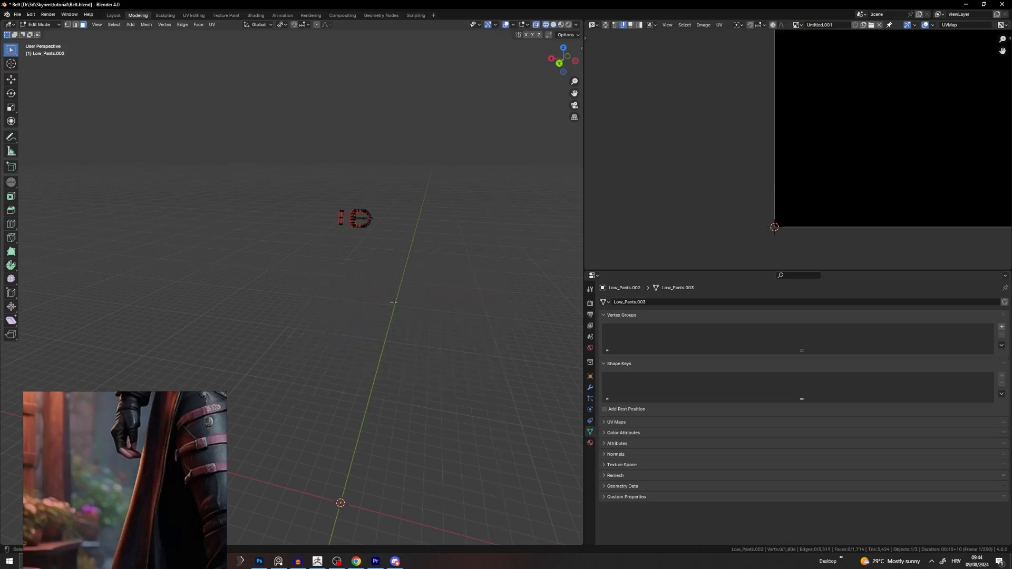
key(shift+z)
Step: Hide the left bar piece and unwrap the remaining buckle mesh
key(Home)
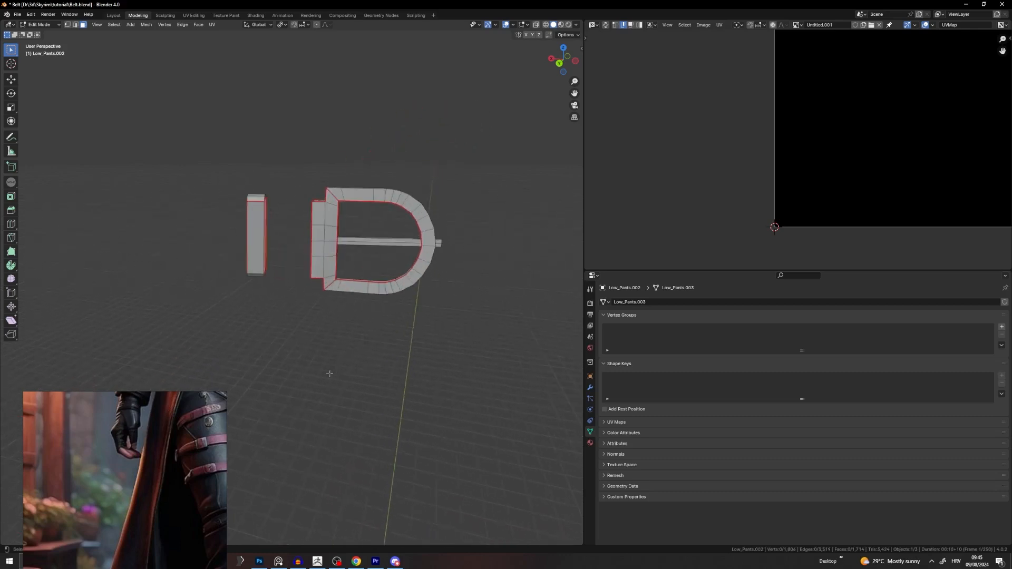
middle_drag(350, 359, 318, 336)
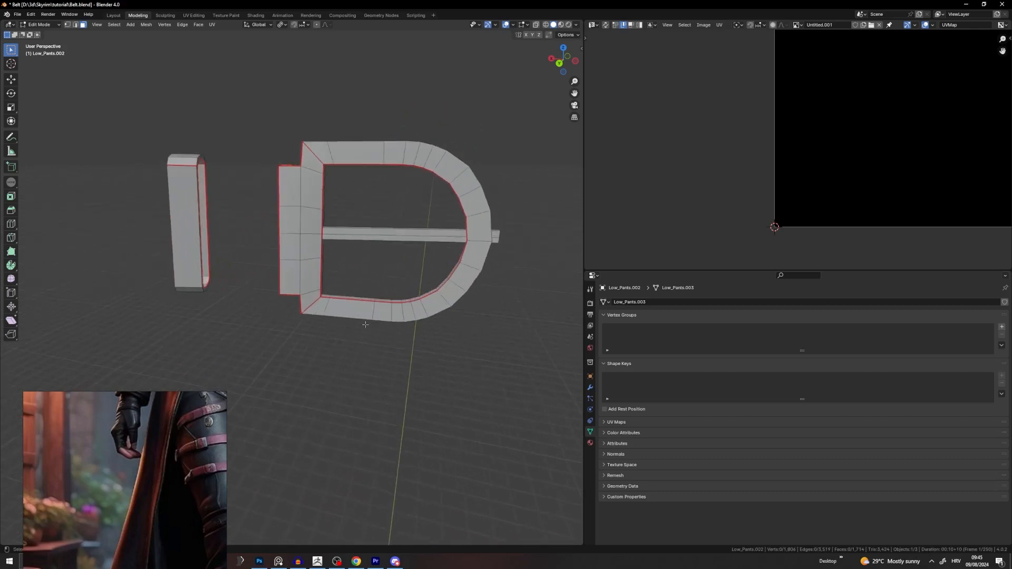
key(l)
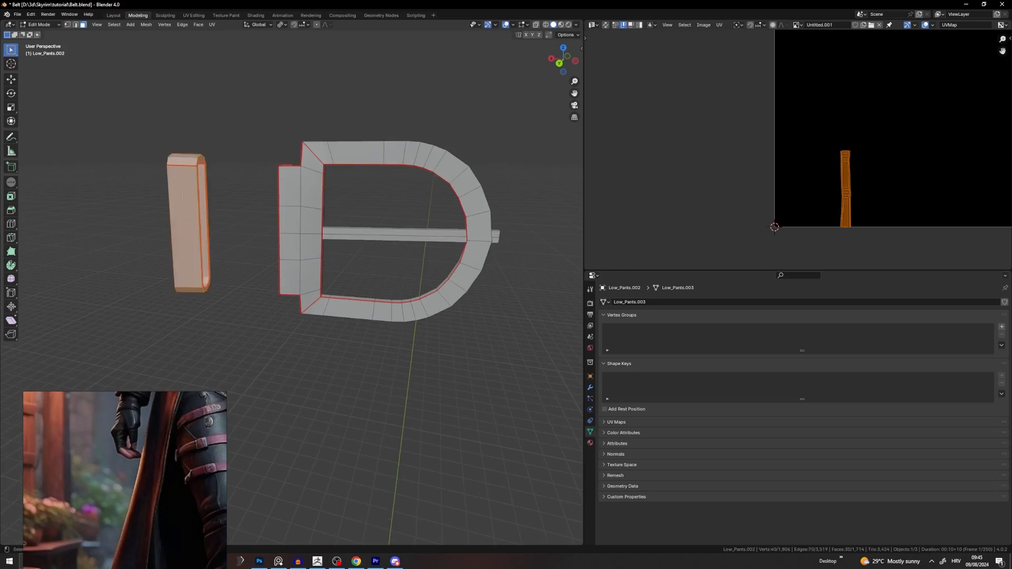
key(h)
key(l)
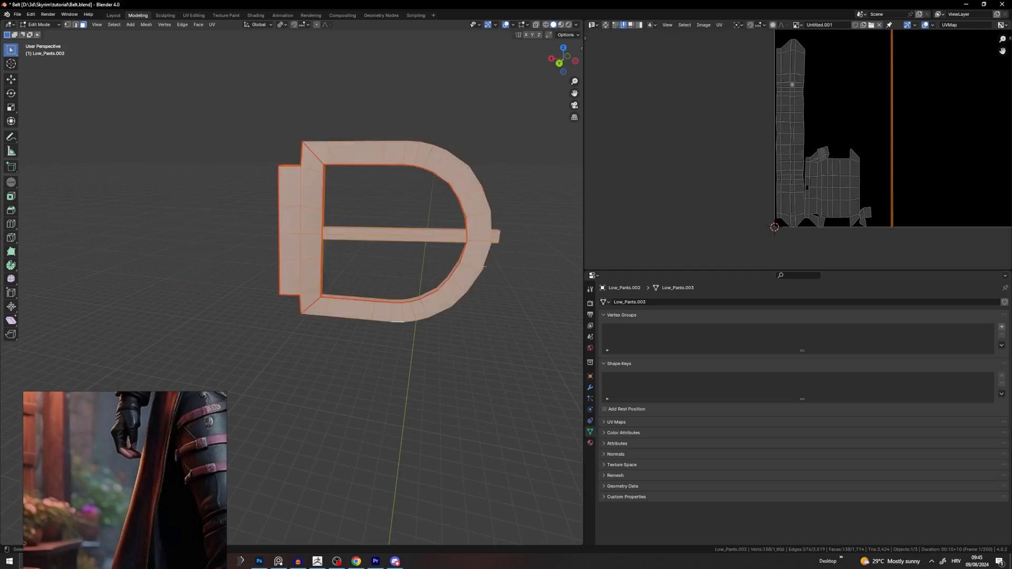
key(u)
click(518, 193)
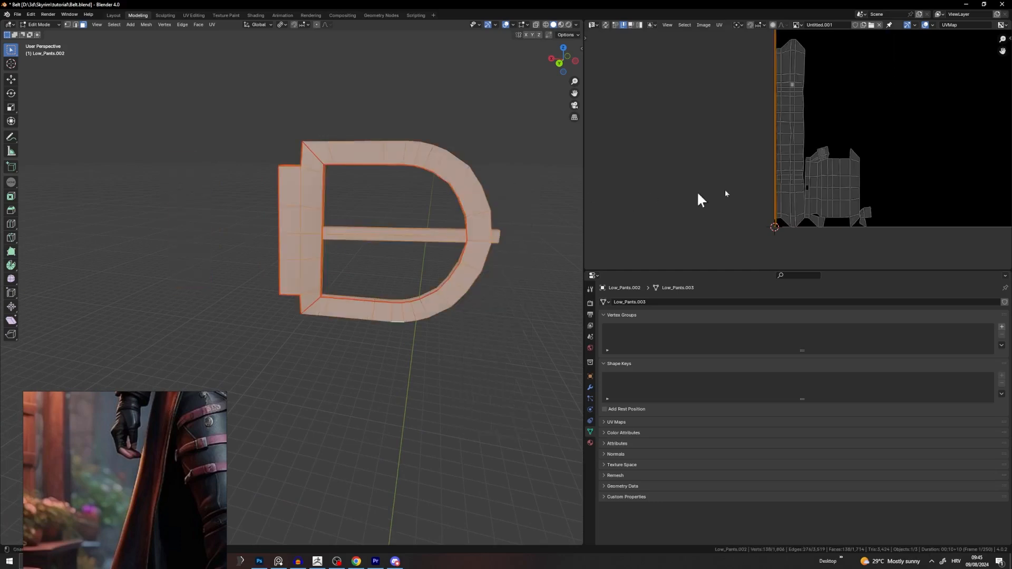
scroll(726, 189, down, 2)
click(459, 246)
Step: Select the cross-bar piece, then a single face on it, viewed nearly edge-on
middle_drag(433, 231, 470, 373)
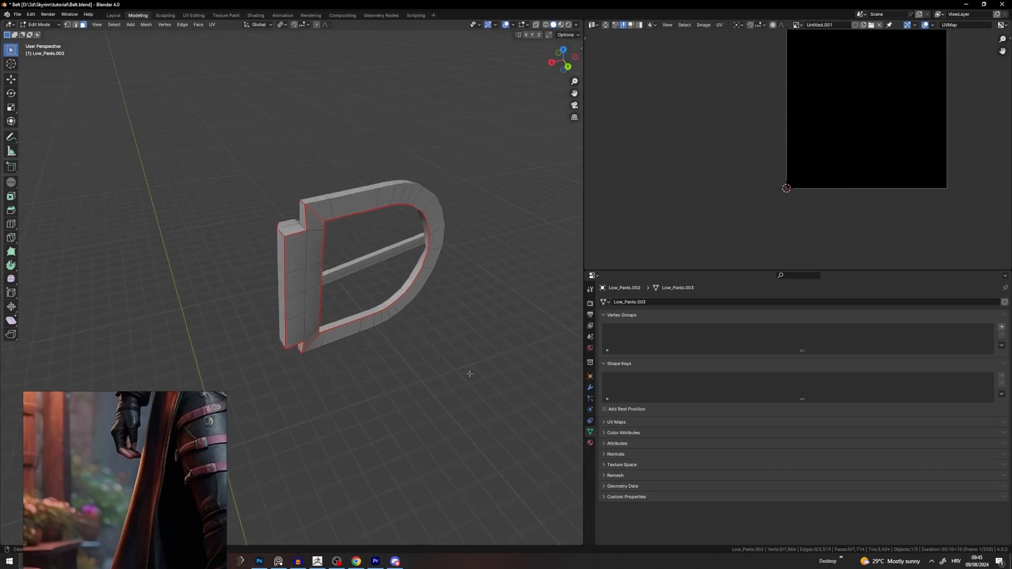
middle_drag(322, 284, 403, 262)
key(Home)
key(l)
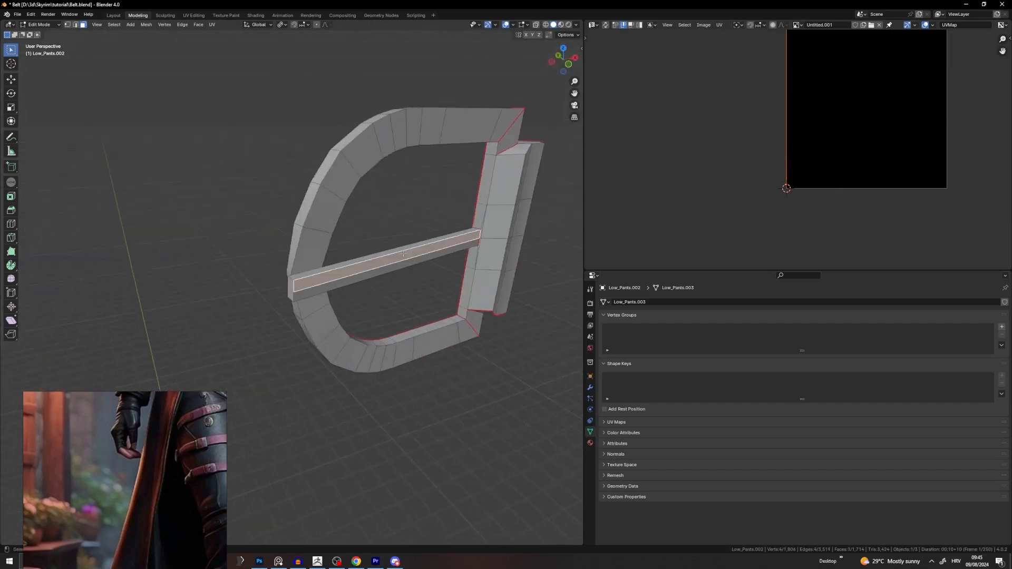
scroll(801, 157, down, 2)
scroll(404, 239, up, 5)
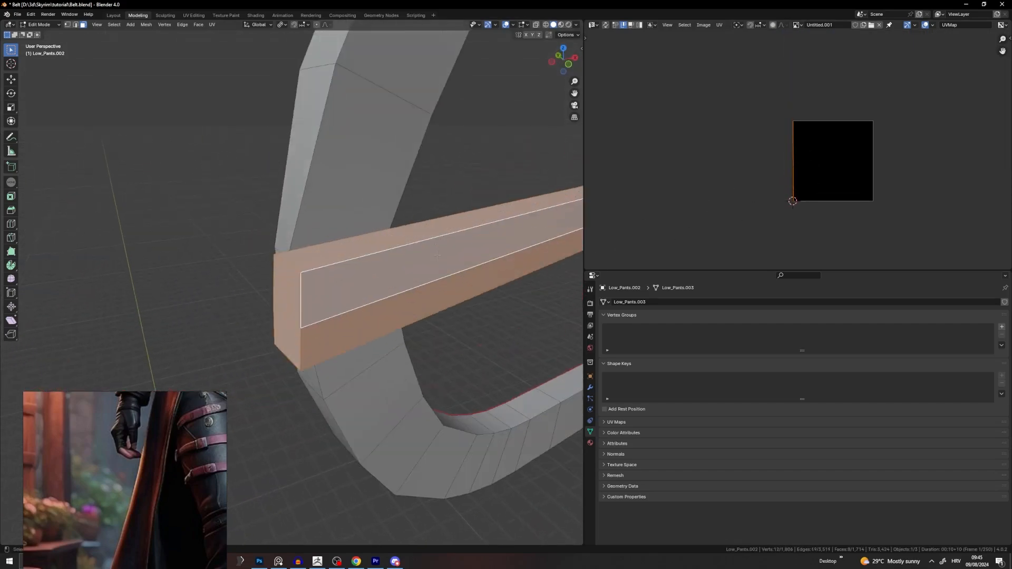
click(404, 240)
scroll(403, 240, up, 3)
scroll(404, 240, down, 5)
middle_drag(364, 259, 389, 264)
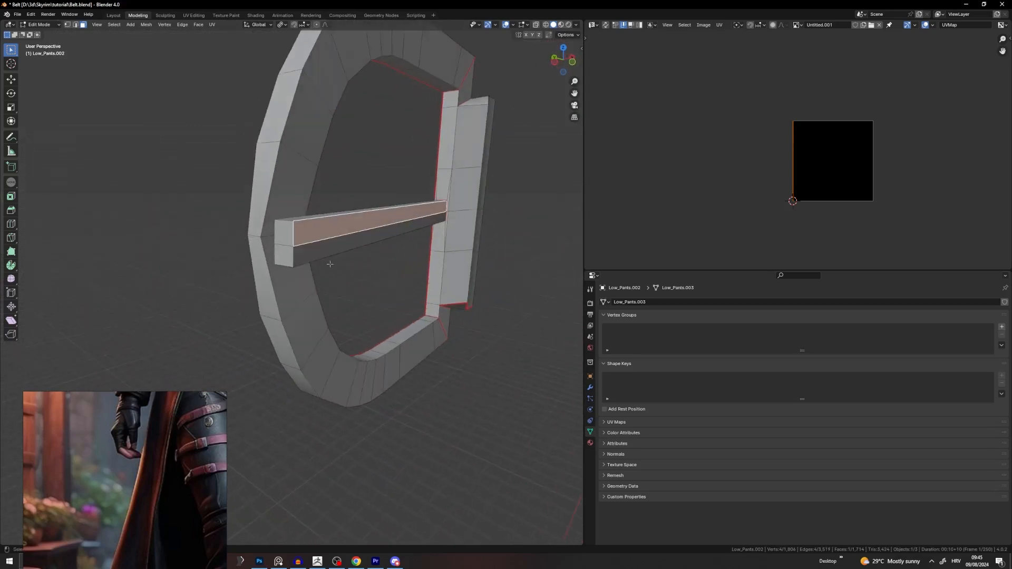
Step: In edge select mode, pick the cross-bar's end and bottom edges and open their UV options
click(77, 24)
alt+click(293, 234)
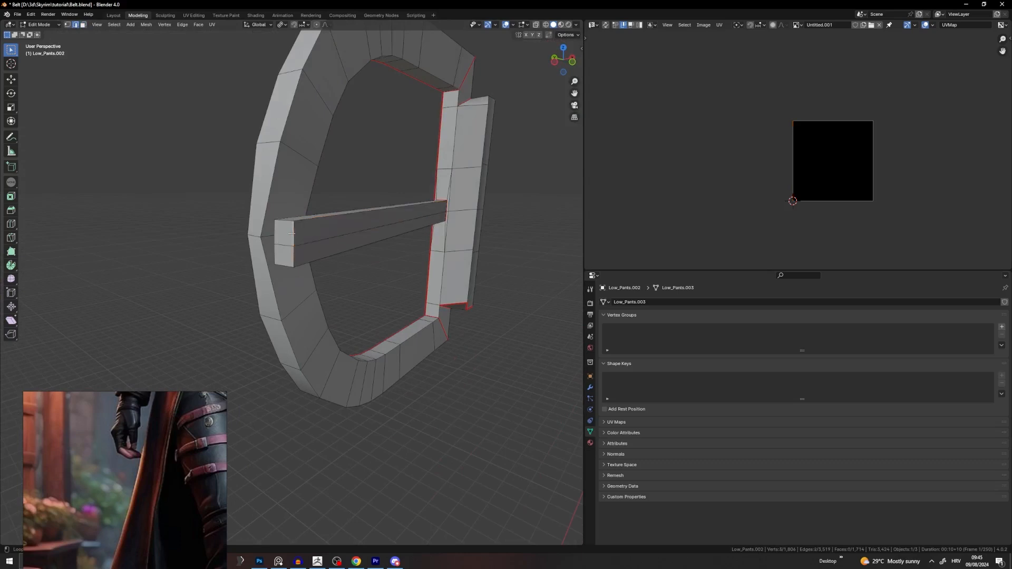
middle_drag(249, 187, 350, 251)
shift+click(443, 296)
middle_drag(484, 324, 449, 231)
alt+shift+click(462, 282)
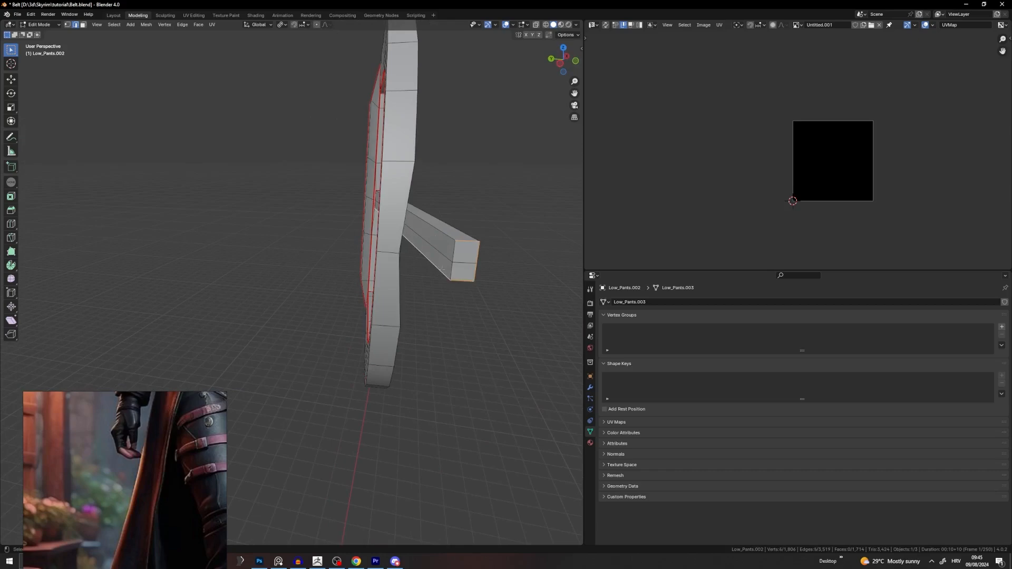
right_click(434, 234)
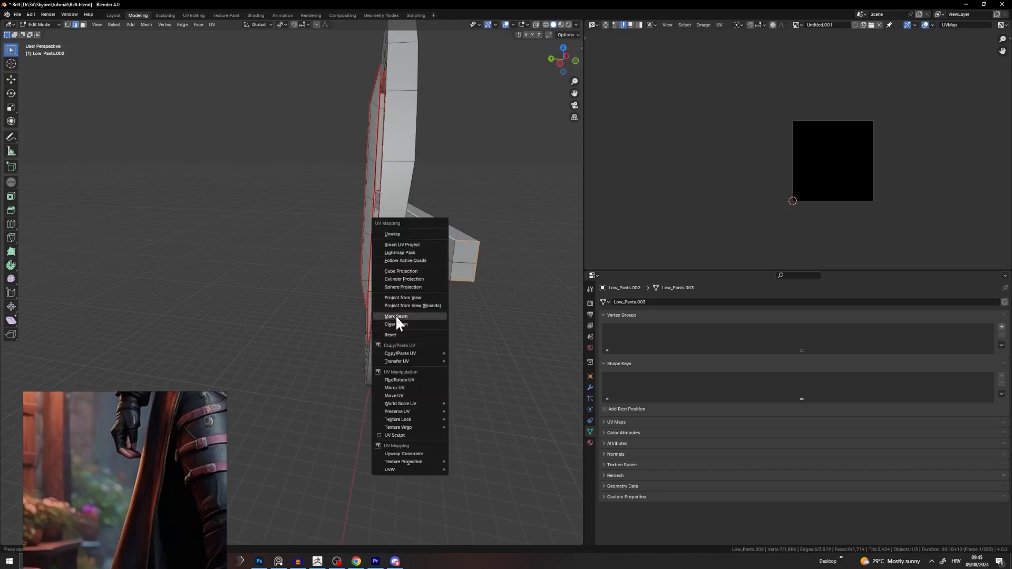
Step: Unwrap the whole buckle mesh using the new seam
middle_drag(395, 315, 336, 237)
key(a)
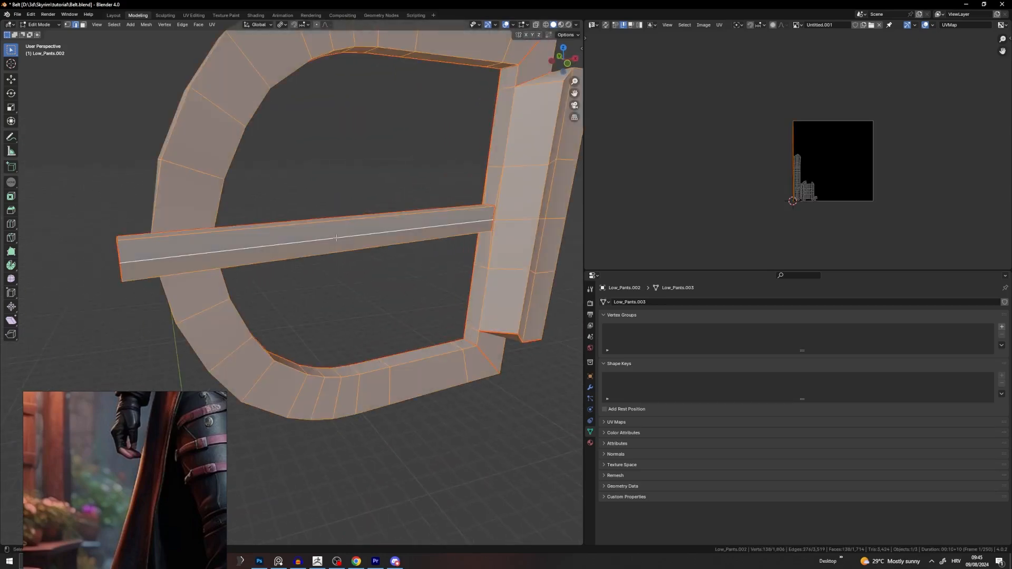
key(u)
click(501, 145)
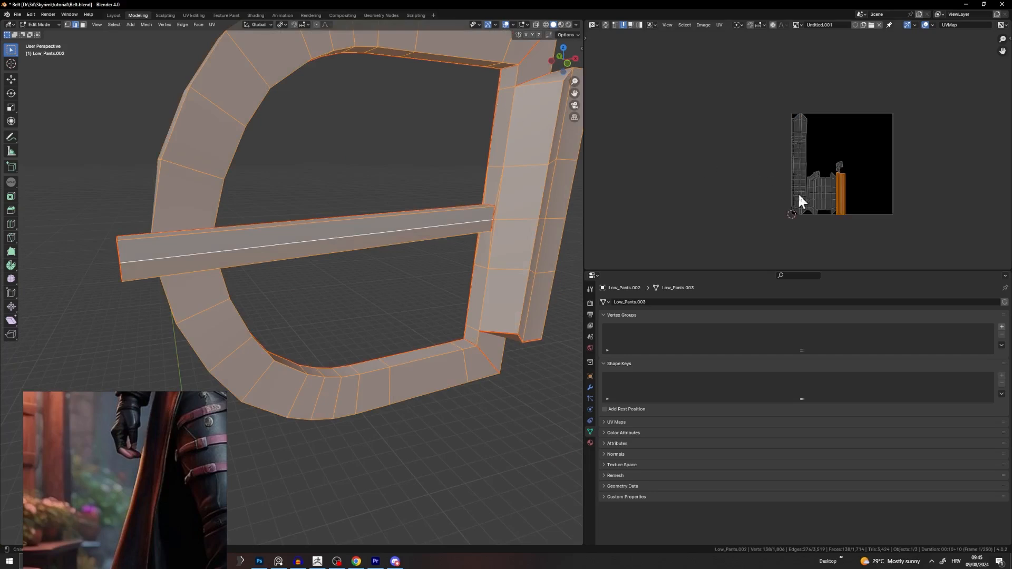
scroll(800, 195, up, 4)
Step: Select the small top UV island in the UV editor
middle_drag(179, 246, 237, 249)
scroll(846, 108, up, 3)
middle_drag(843, 108, 788, 165)
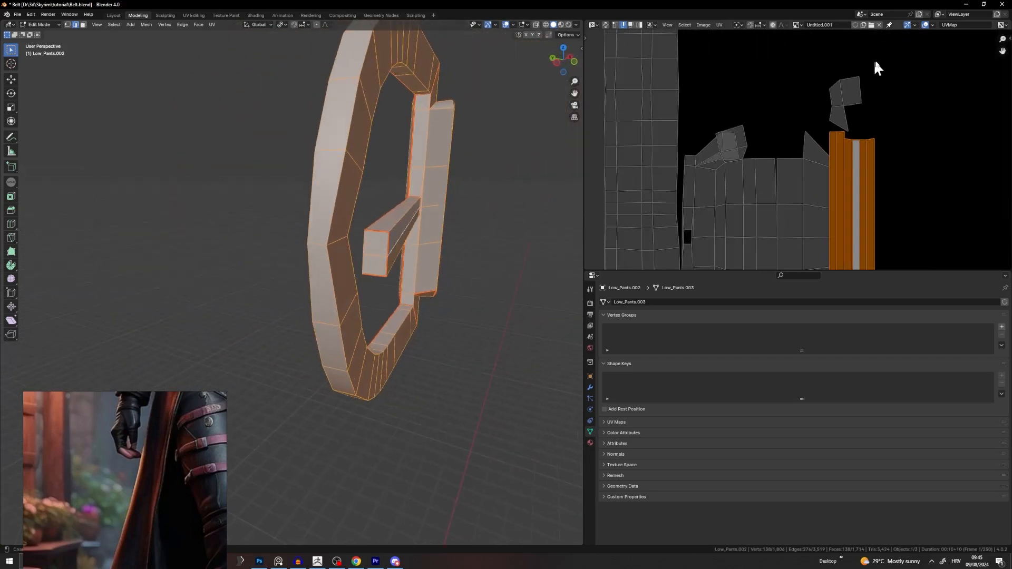
drag(879, 62, 818, 132)
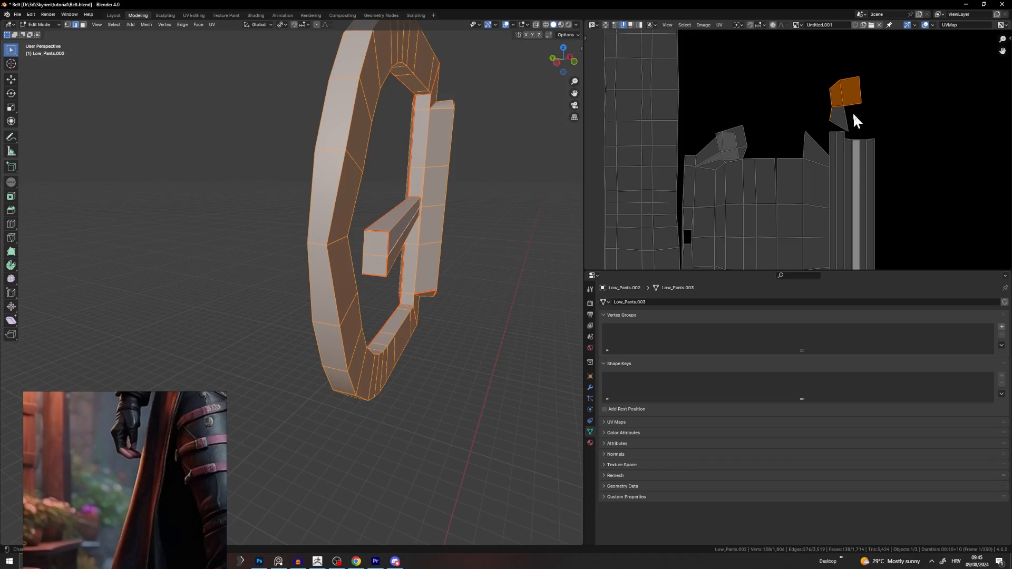
scroll(477, 173, down, 4)
Step: Clear the selection and reselect the whole buckle mesh to review its UV layout
middle_drag(477, 173, 514, 184)
click(413, 200)
middle_drag(413, 201, 549, 209)
shift+middle_drag(549, 210, 60, 186)
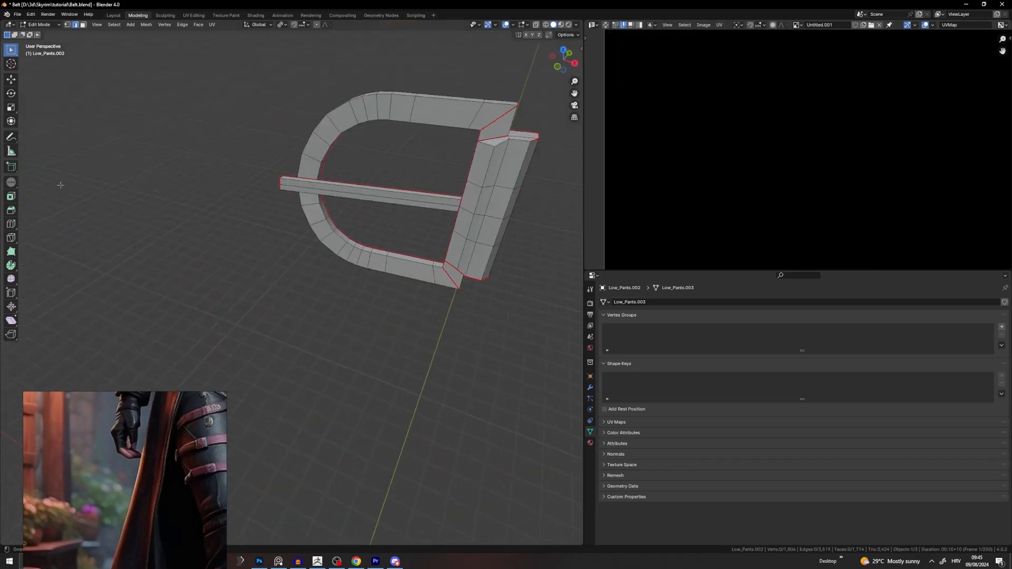
key(l)
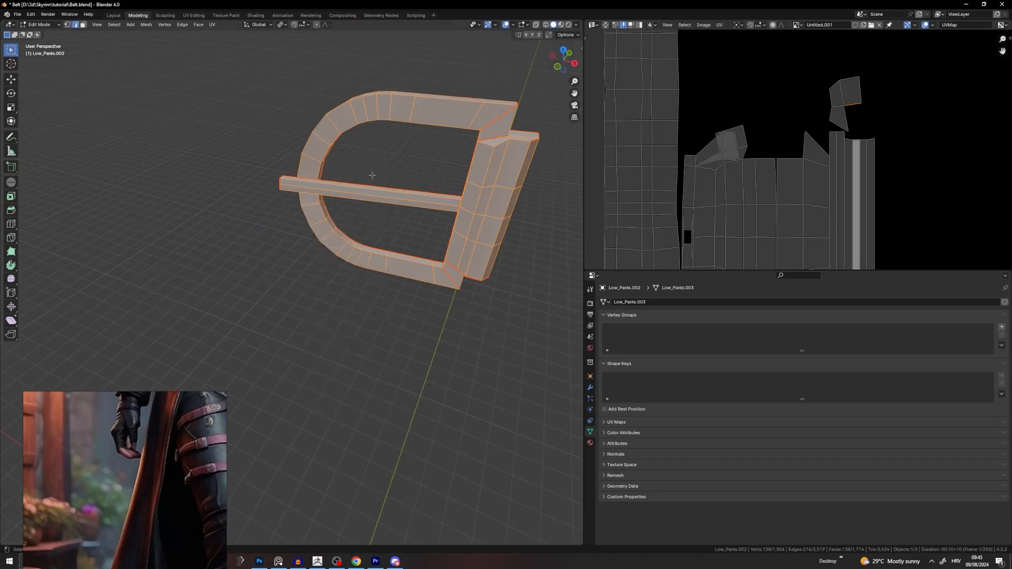
scroll(726, 154, down, 4)
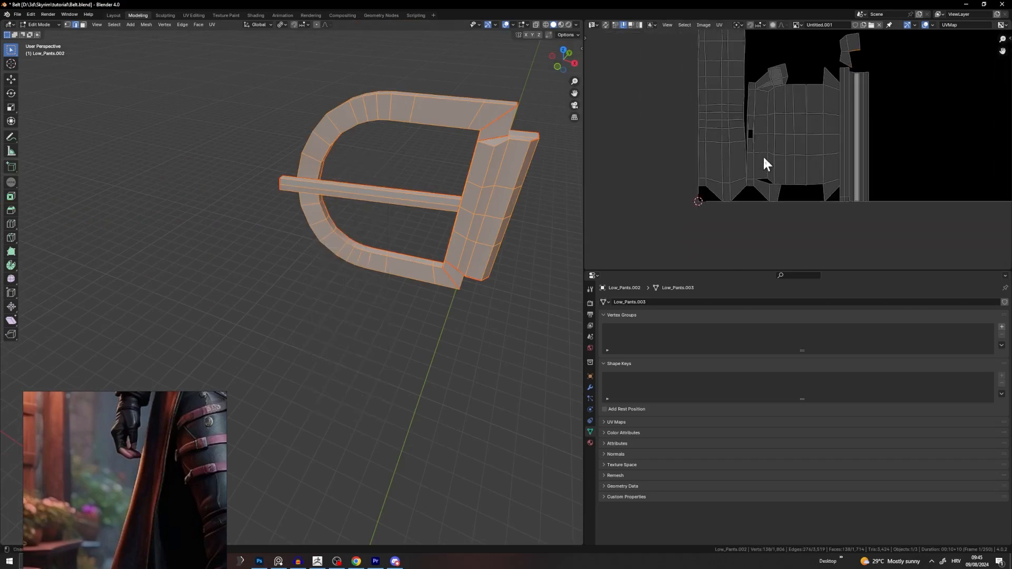
scroll(779, 154, up, 6)
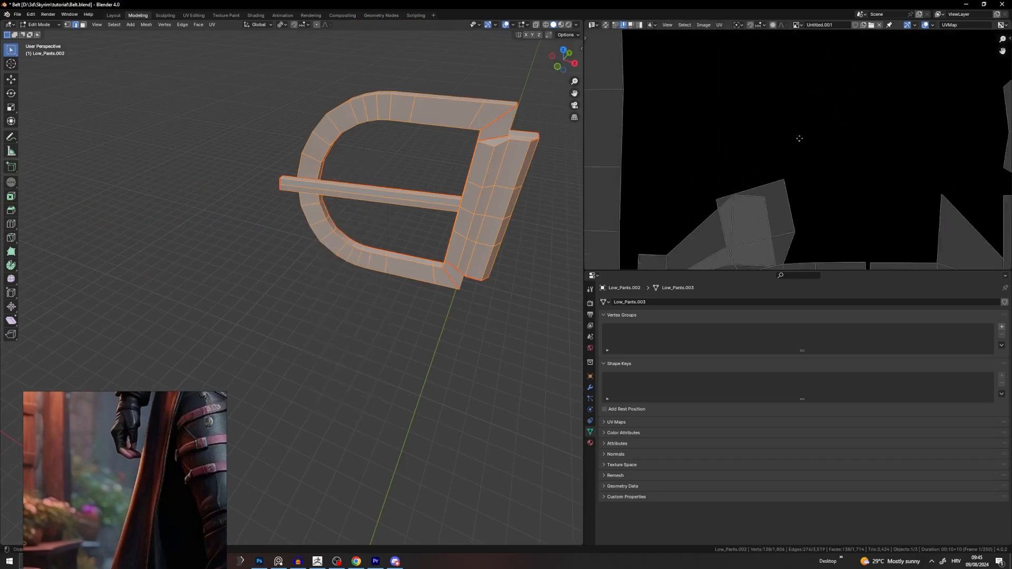
middle_drag(759, 220, 763, 200)
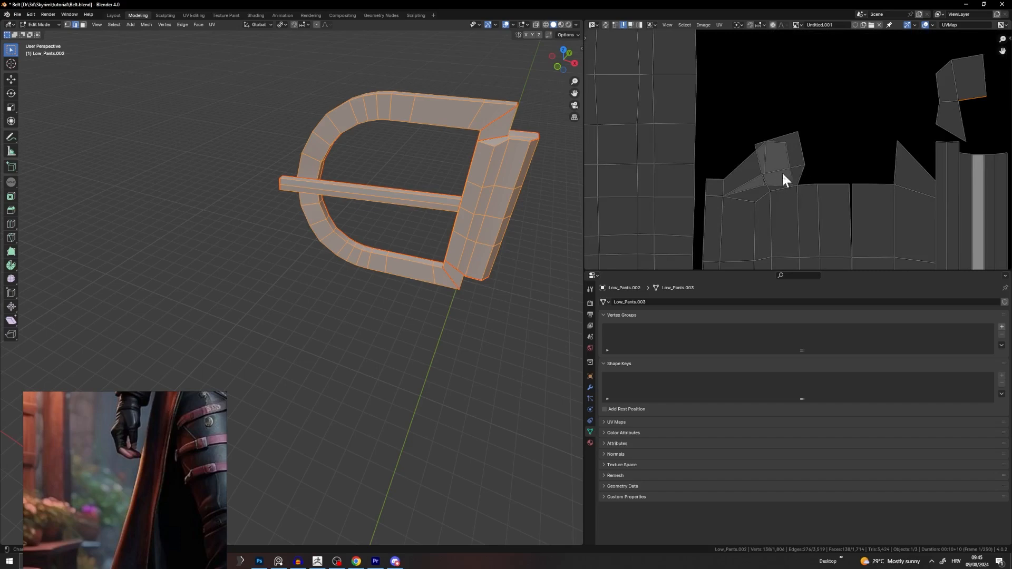
Step: Circle-select faces at the buckle's top-right corner, then clear the selection
click(508, 139)
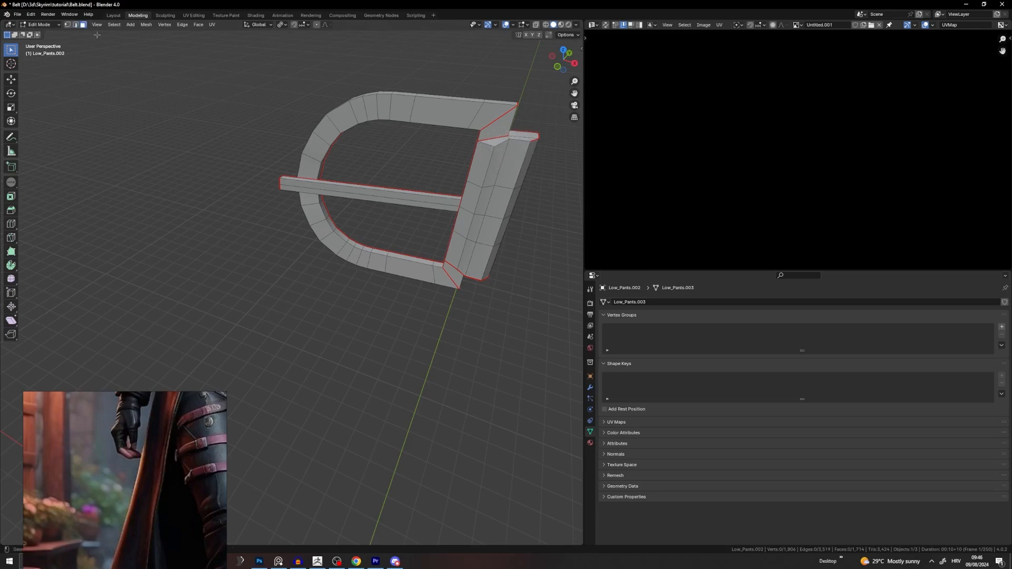
key(c)
drag(506, 139, 517, 144)
right_click(520, 143)
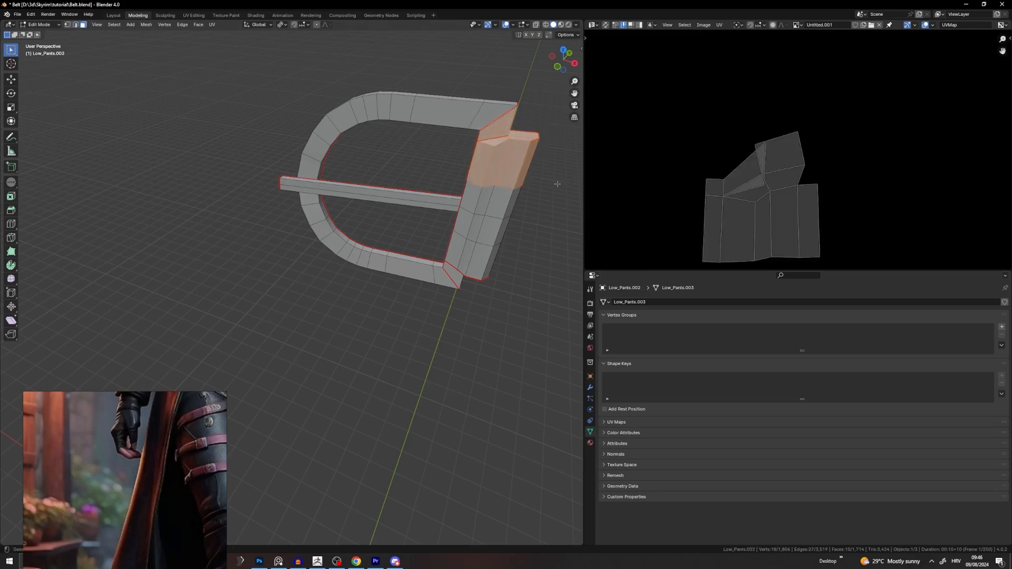
click(530, 214)
Step: From a side-on view, select the edge loop on the pillar's top rim
shift+middle_drag(531, 215, 397, 301)
scroll(385, 287, up, 6)
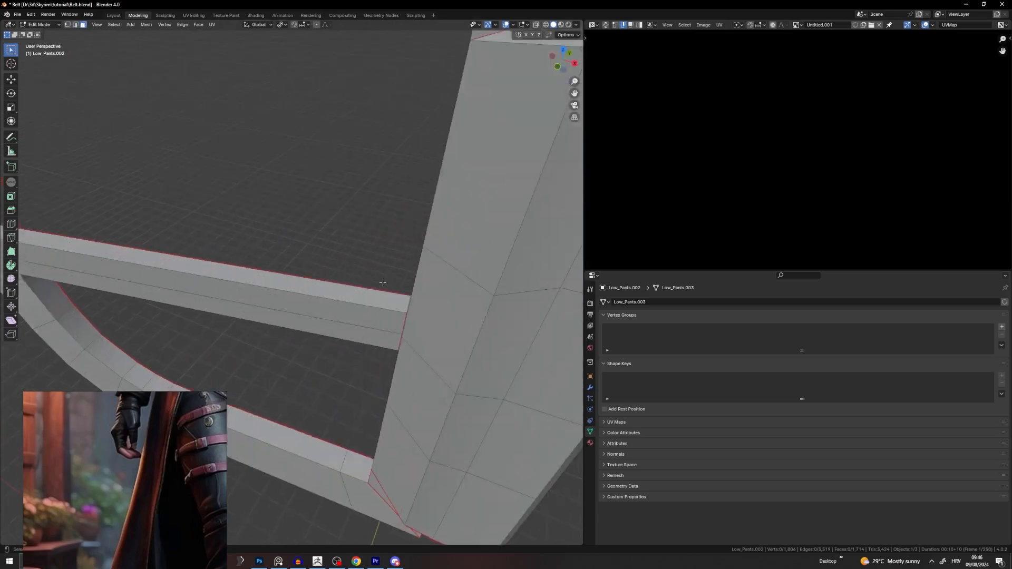
shift+middle_drag(511, 174, 417, 185)
scroll(359, 253, down, 2)
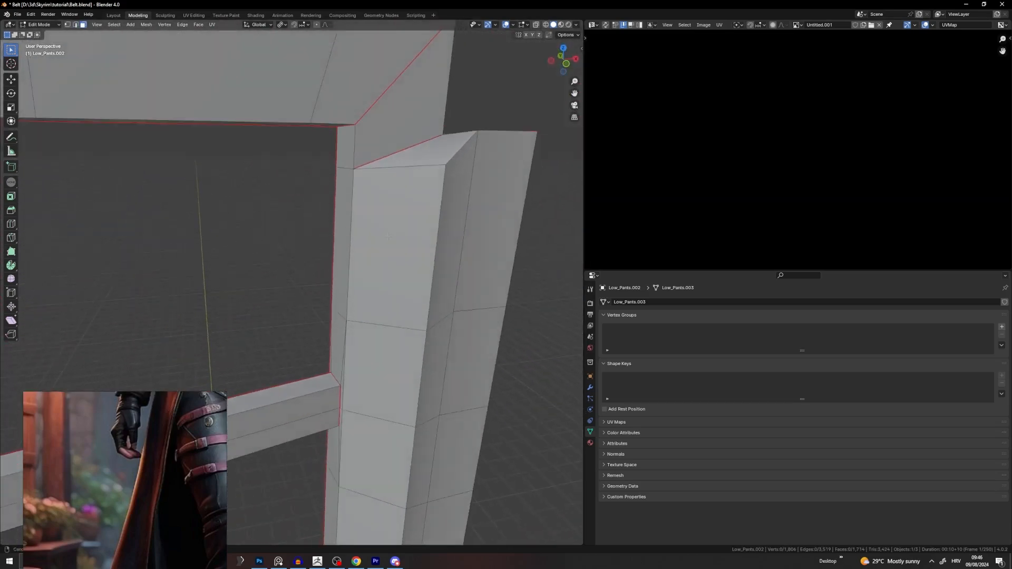
scroll(382, 237, down, 4)
middle_drag(381, 237, 411, 115)
scroll(403, 213, up, 3)
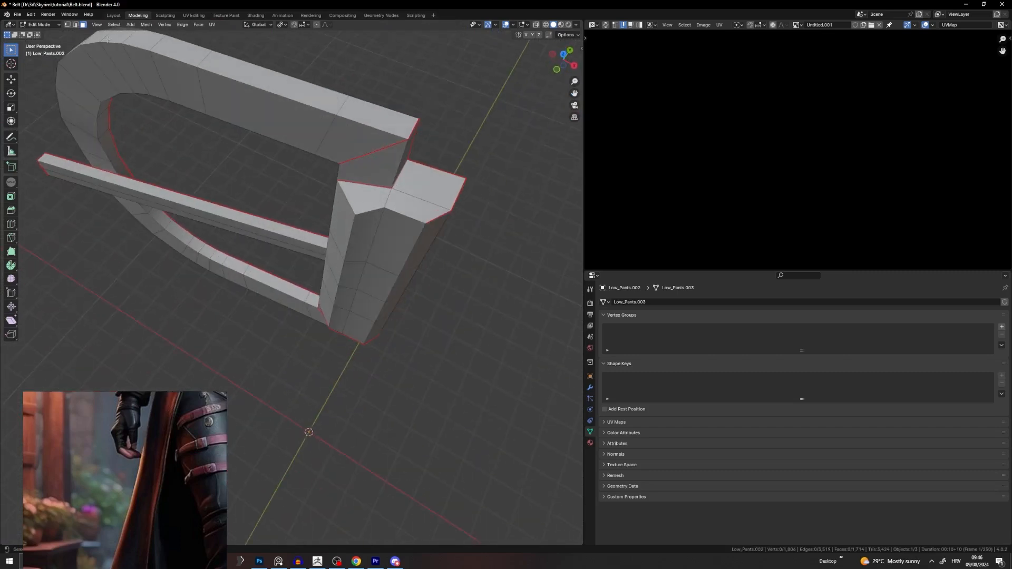
alt+click(412, 218)
Step: Mark the pillar's top rim and diagonal corner edges as seams and re-unwrap the buckle
shift+click(351, 202)
key(u)
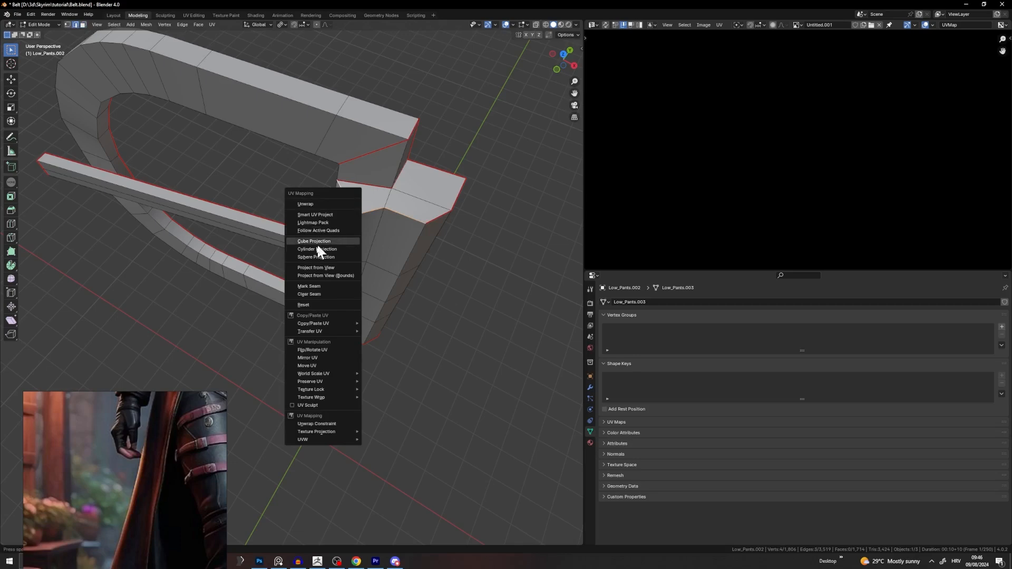
click(318, 288)
key(a)
key(u)
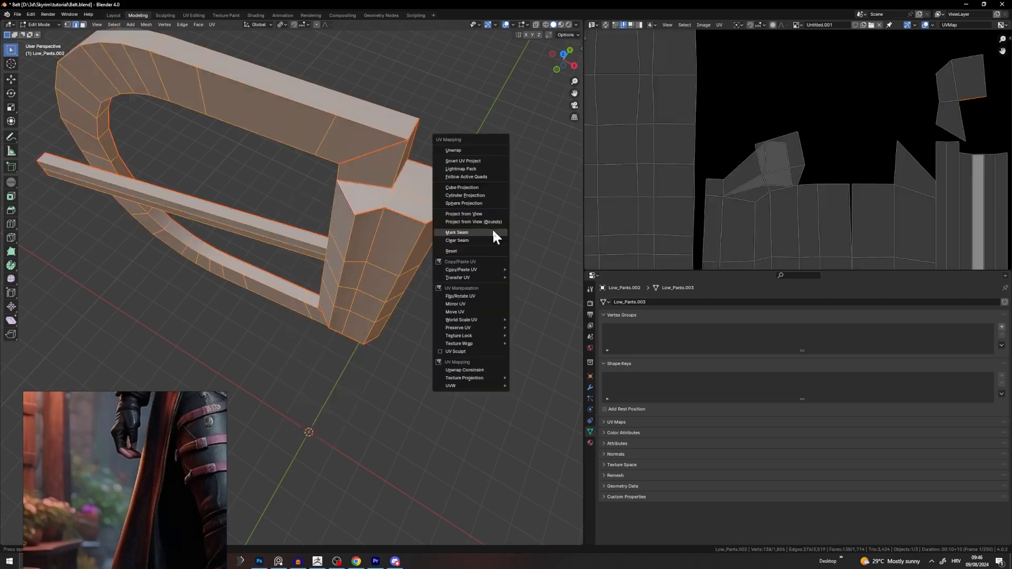
click(474, 151)
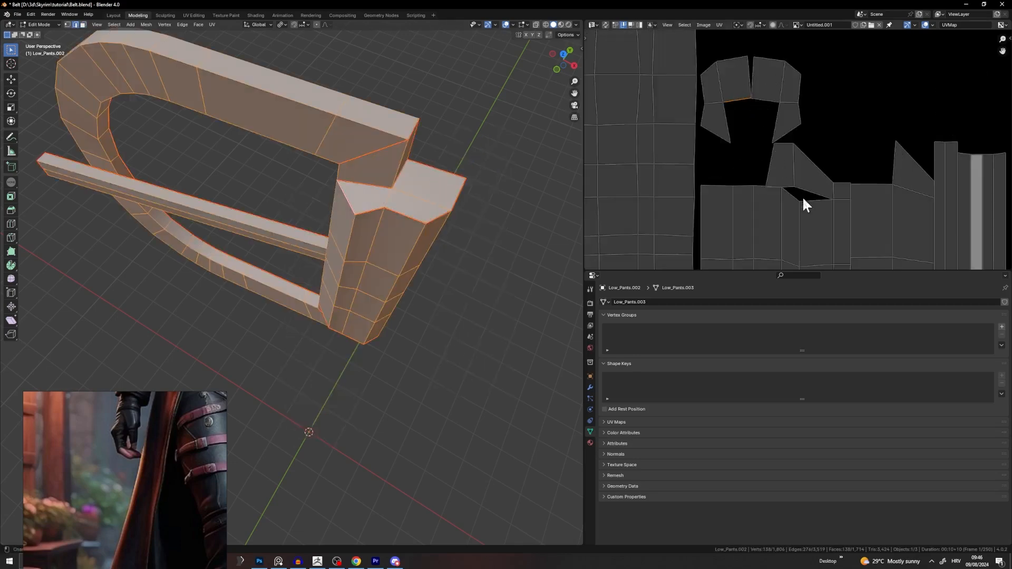
scroll(803, 199, up, 2)
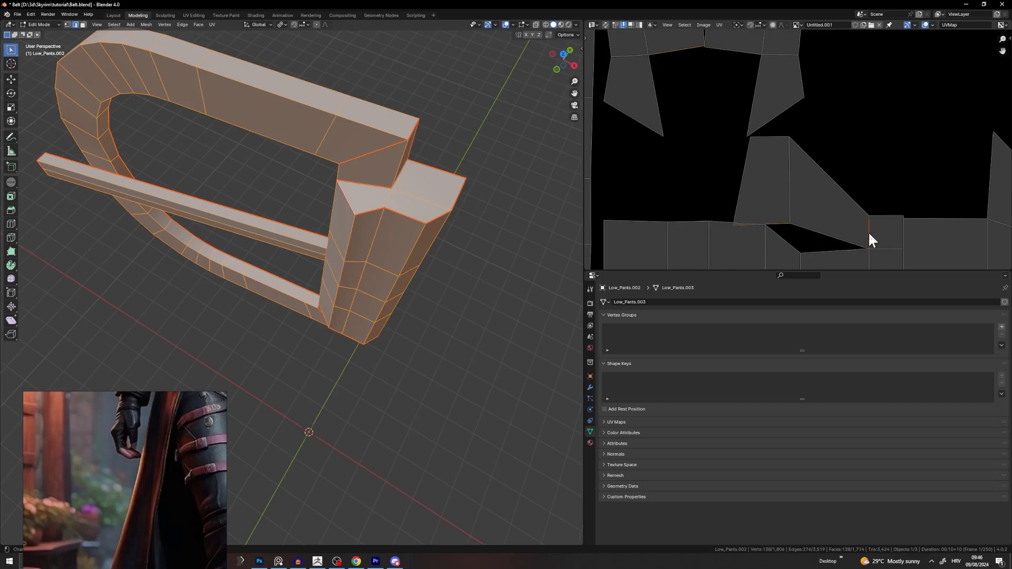
Step: Inspect two neighbouring edges on the block's top face by starting and cancelling moves
middle_drag(501, 246, 351, 252)
click(380, 220)
scroll(414, 228, up, 4)
click(311, 191)
key(g)
right_click(322, 194)
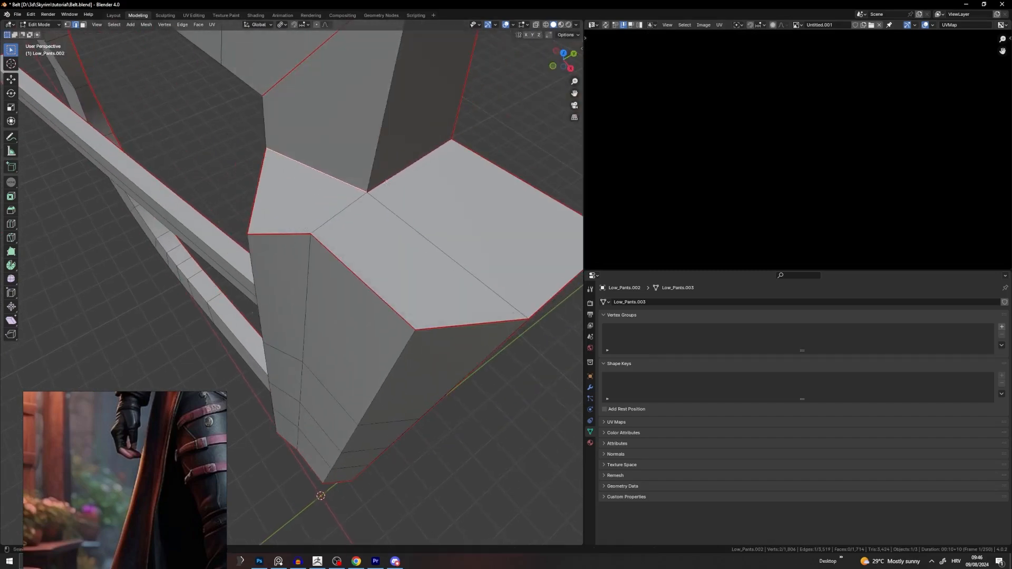
click(404, 174)
key(g)
right_click(358, 182)
middle_drag(275, 234, 140, 103)
Step: In face select mode, select the first seam-bounded three-face island and centre it in the UV view
click(84, 25)
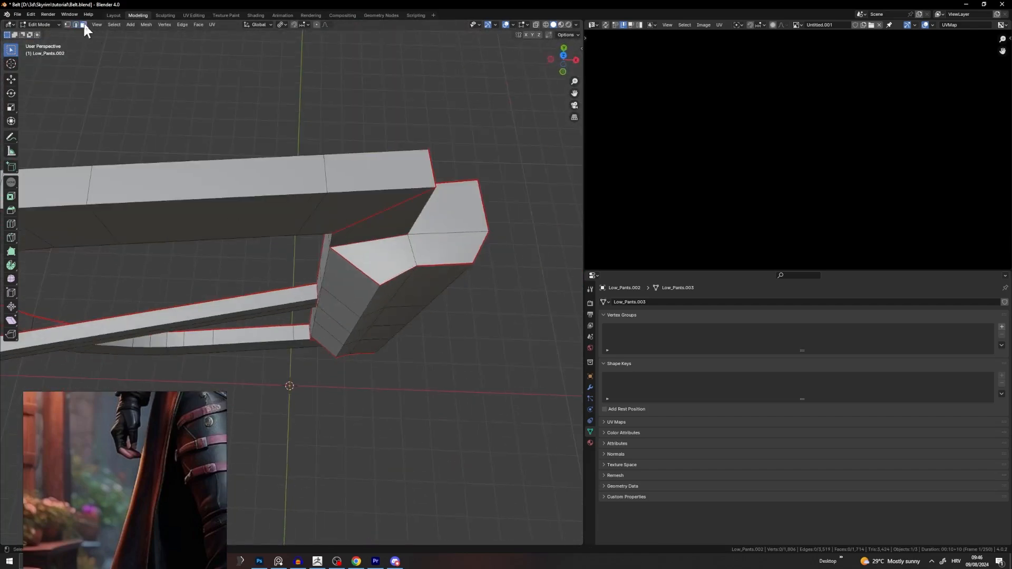
key(l)
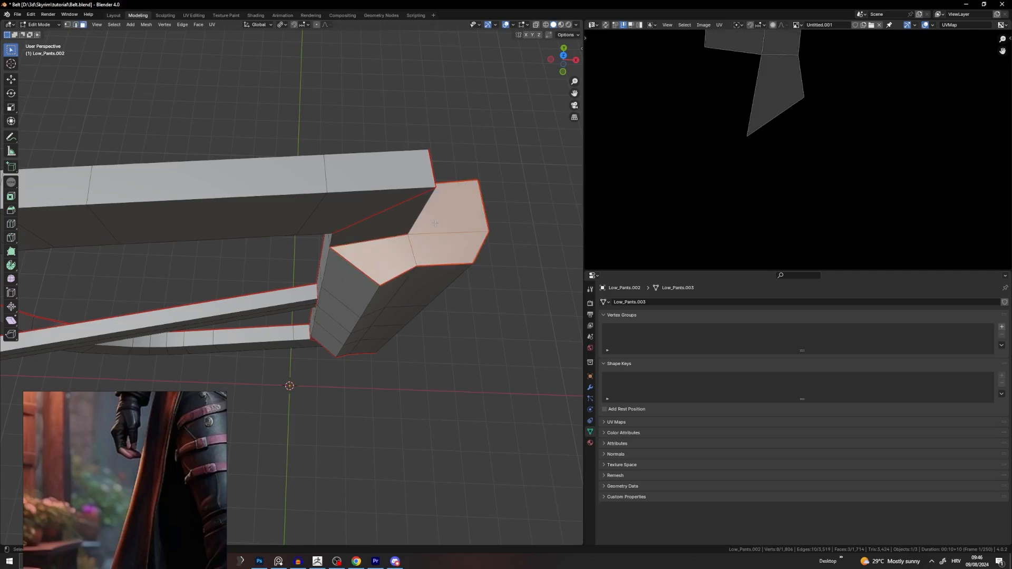
scroll(716, 141, down, 4)
middle_drag(716, 141, 710, 171)
middle_drag(448, 207, 419, 149)
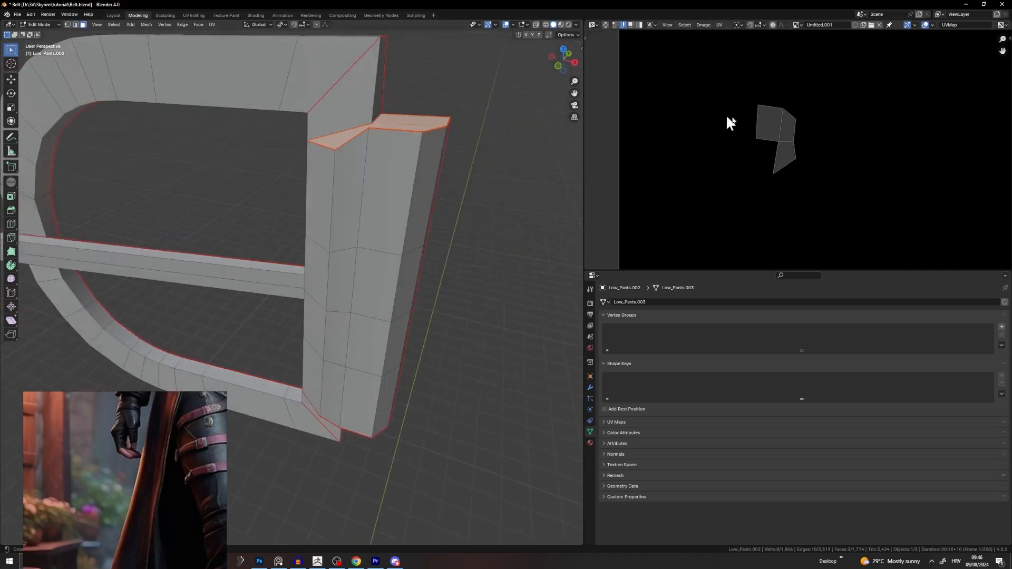
middle_drag(482, 263, 464, 176)
Step: Add the second three-face island and the linked strip island to the selection
key(l)
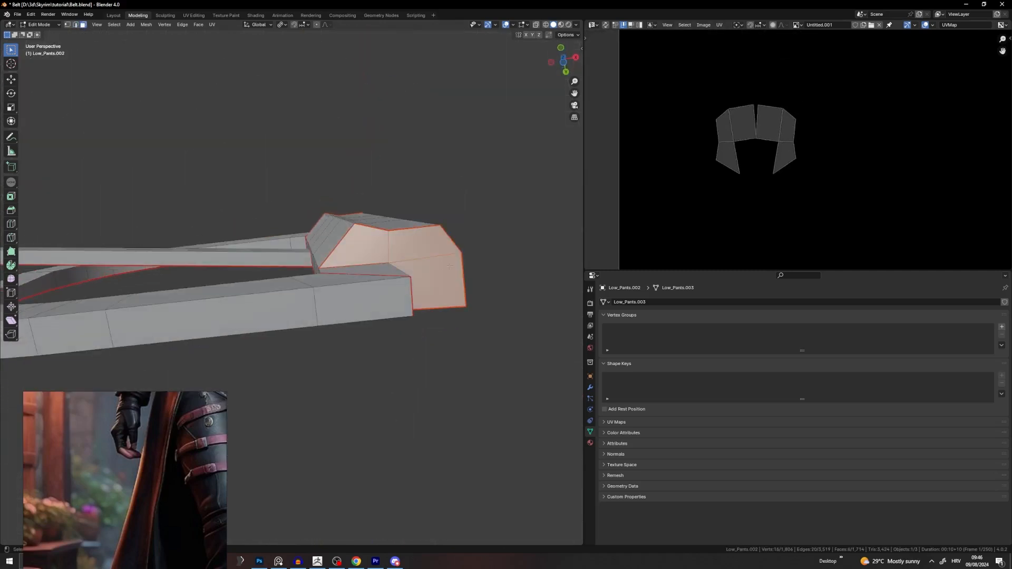
middle_drag(414, 280, 387, 364)
key(l)
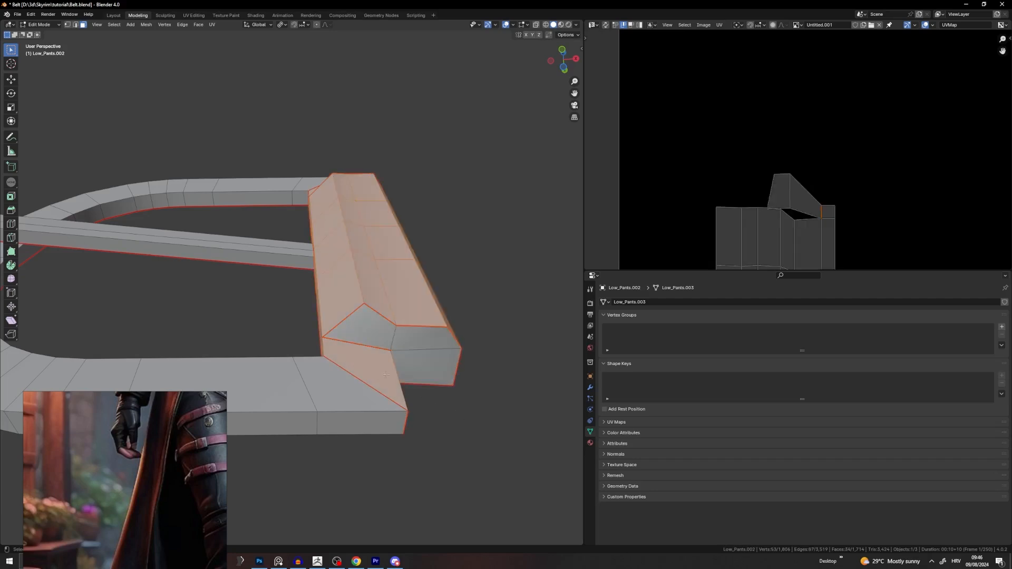
middle_drag(386, 374, 306, 252)
scroll(326, 234, up, 5)
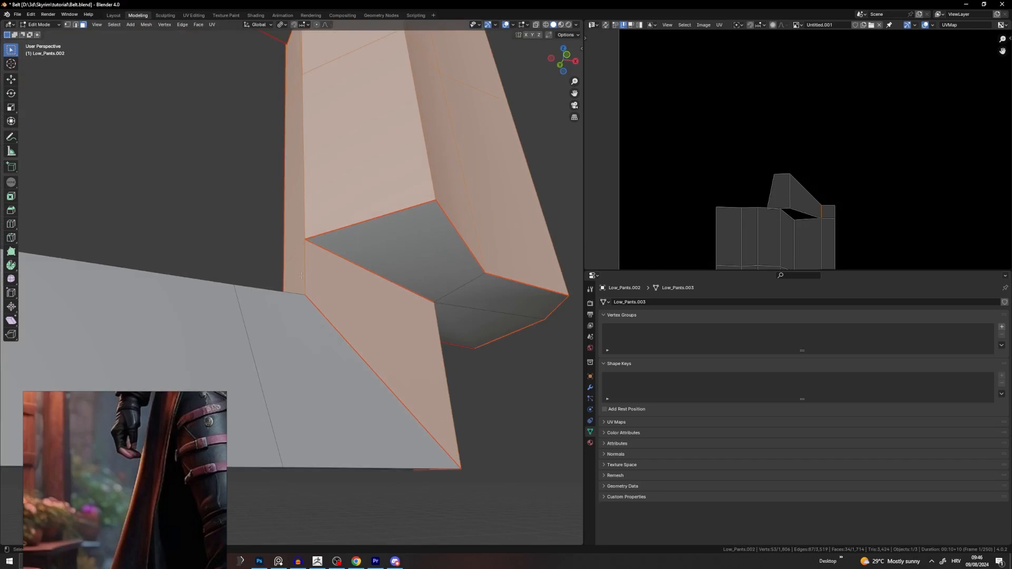
middle_drag(316, 289, 289, 289)
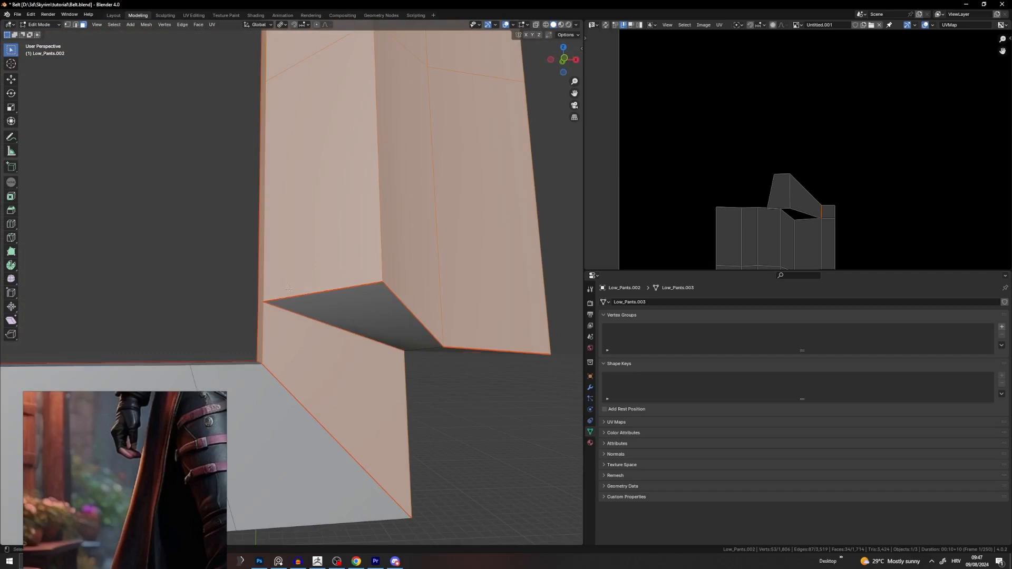
Step: Mark seams on the pillar's two corner edges and re-unwrap the whole buckle mesh
click(75, 25)
middle_drag(316, 344, 477, 543)
click(366, 336)
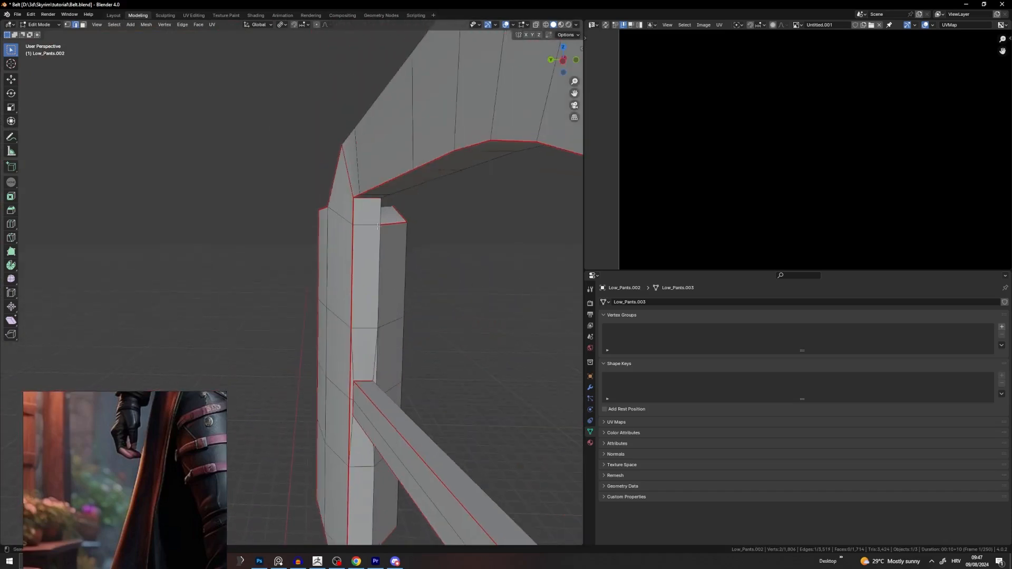
shift+click(369, 225)
key(u)
click(392, 312)
key(a)
key(u)
click(414, 198)
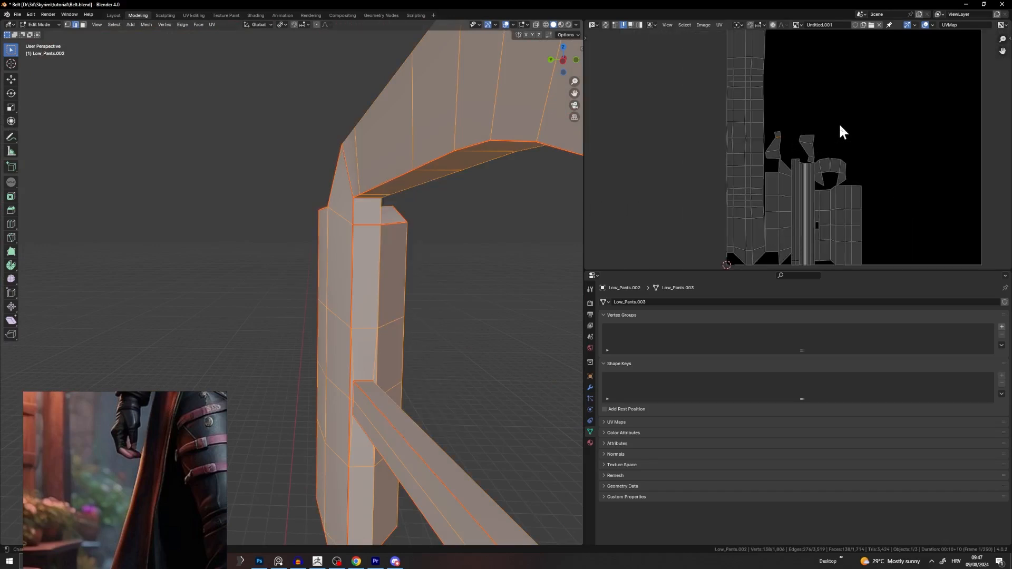
scroll(841, 131, down, 3)
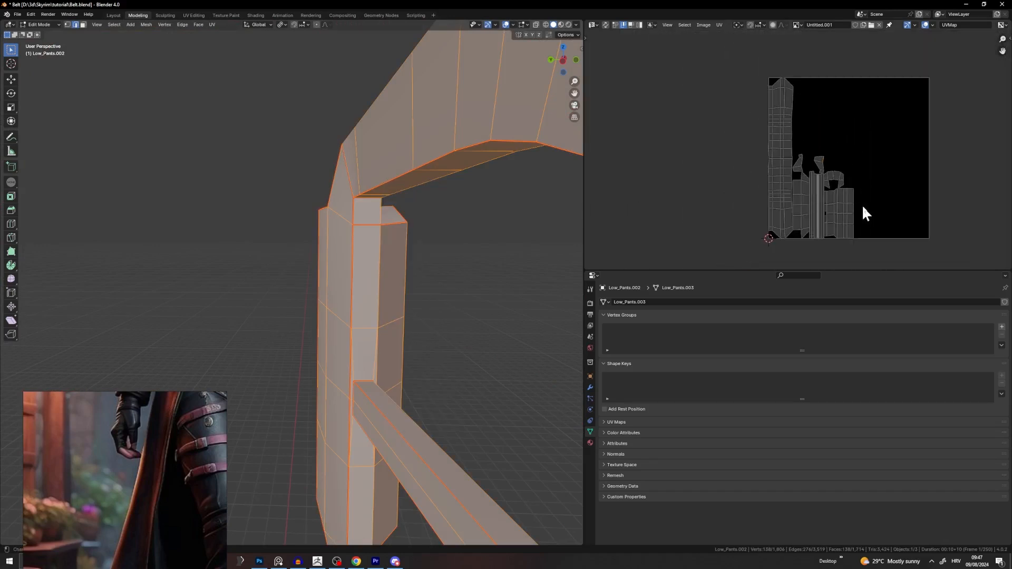
middle_drag(863, 206, 844, 154)
Step: Check the buckle's complete UV layout, then return to Object Mode
middle_drag(553, 247, 435, 282)
scroll(400, 272, down, 4)
key(Tab)
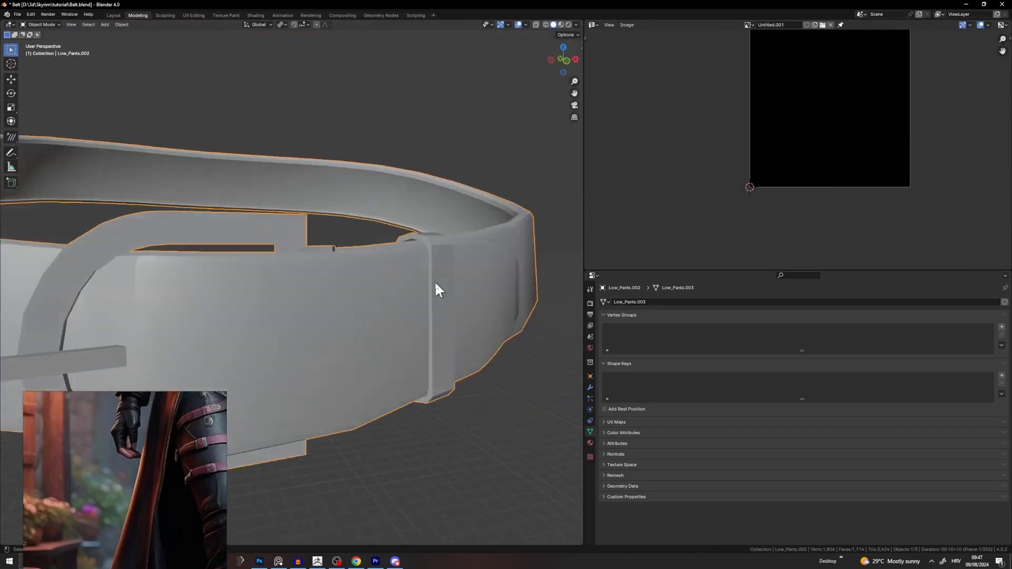
scroll(289, 256, down, 4)
middle_drag(292, 253, 406, 203)
key(Tab)
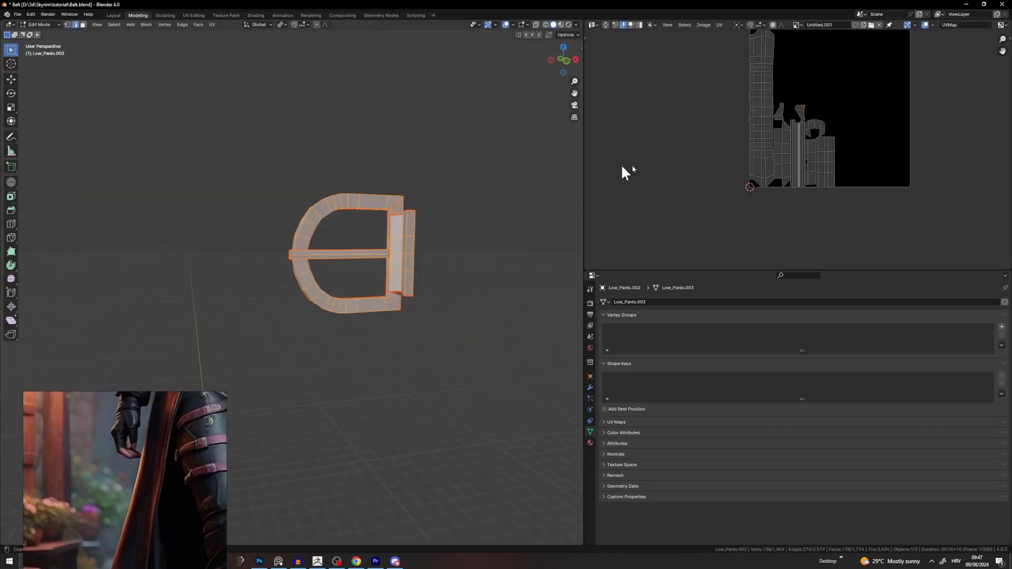
key(a)
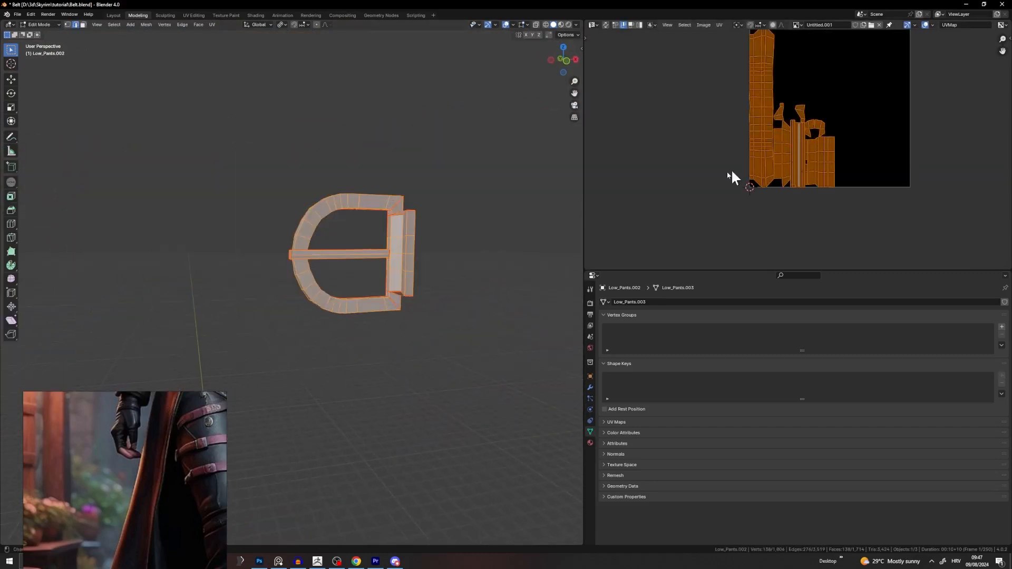
key(Tab)
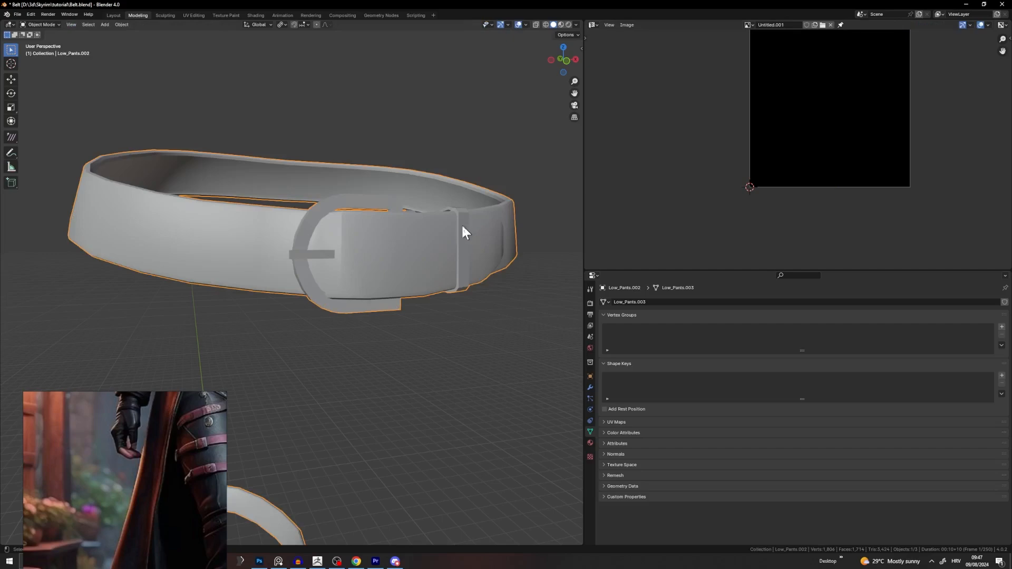
Step: Hide the body and pants, leaving only the belt with all its geometry revealed
key(alt+h)
click(455, 203)
click(439, 163)
key(h)
click(450, 223)
key(Tab)
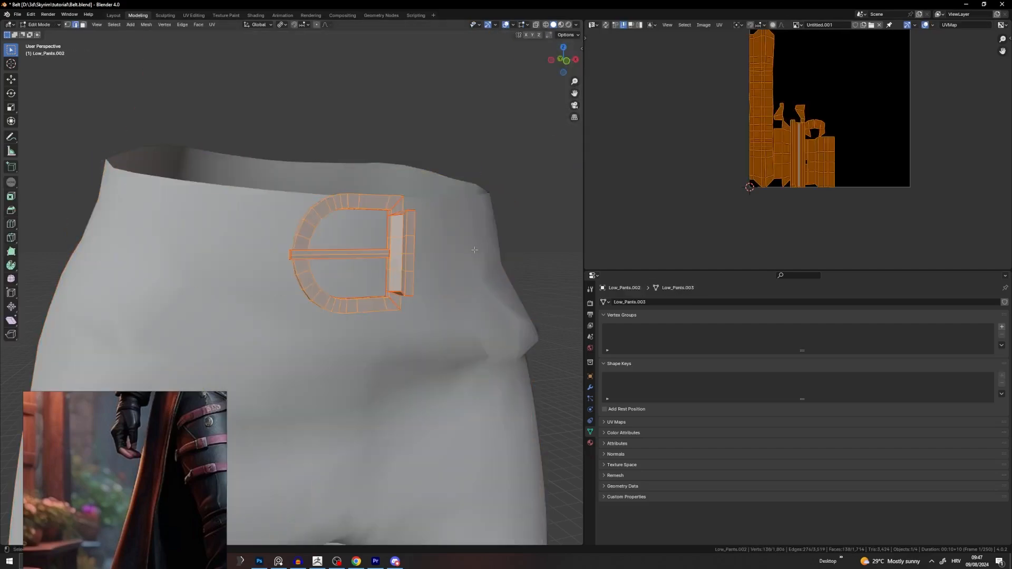
key(alt+h)
key(alt+a)
scroll(487, 330, up, 1)
middle_drag(487, 330, 479, 355)
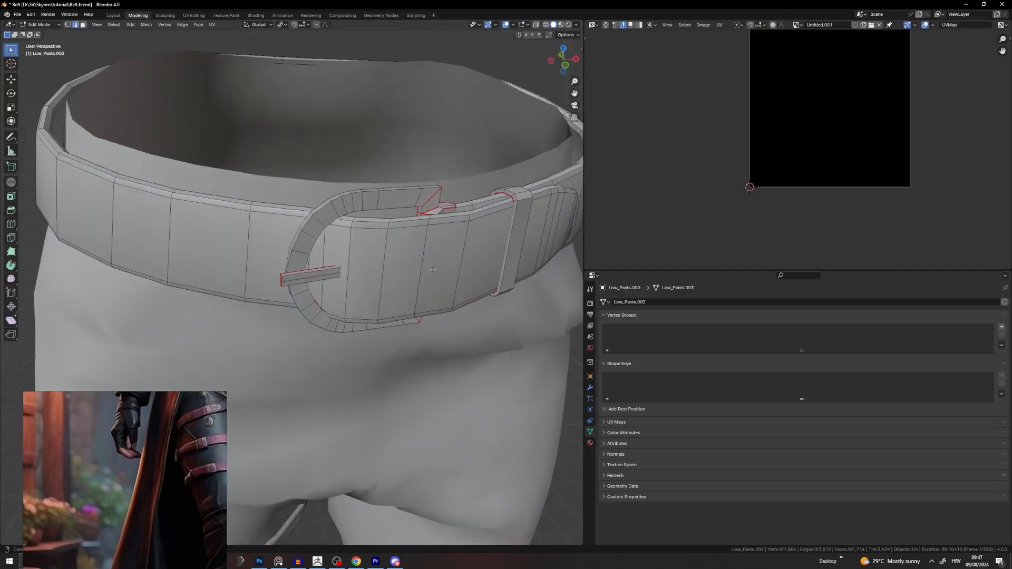
key(Tab)
key(shift+h)
Step: Select the linked buckle and strap loop in Edit Mode and duplicate them
key(Tab)
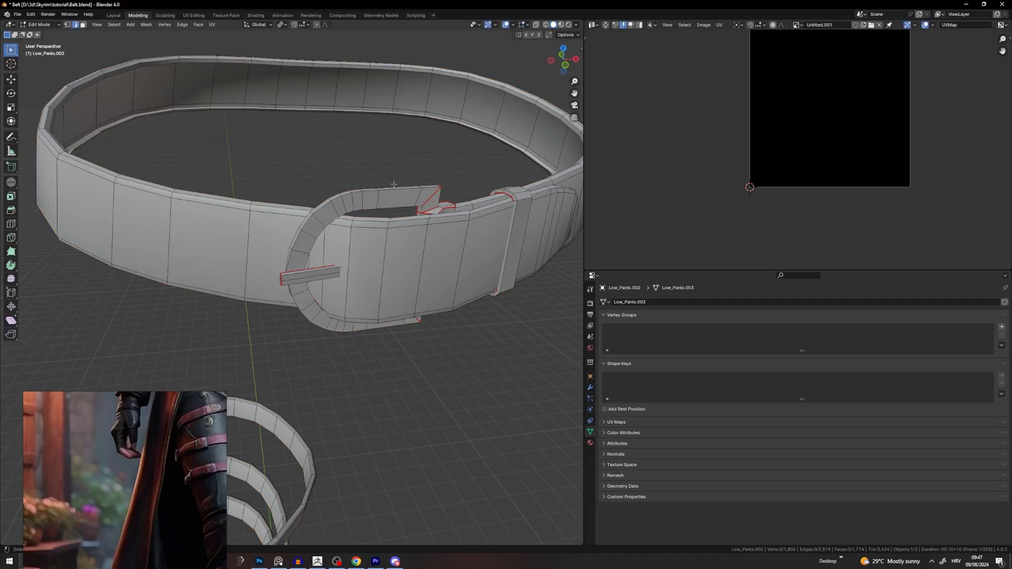
key(l)
key(l)
scroll(439, 222, down, 4)
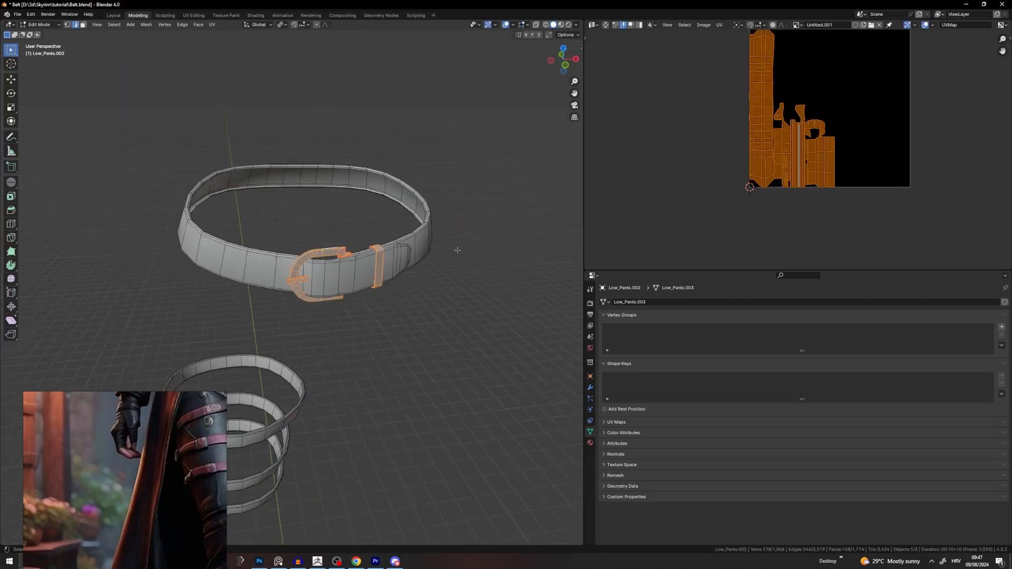
middle_drag(457, 250, 464, 224)
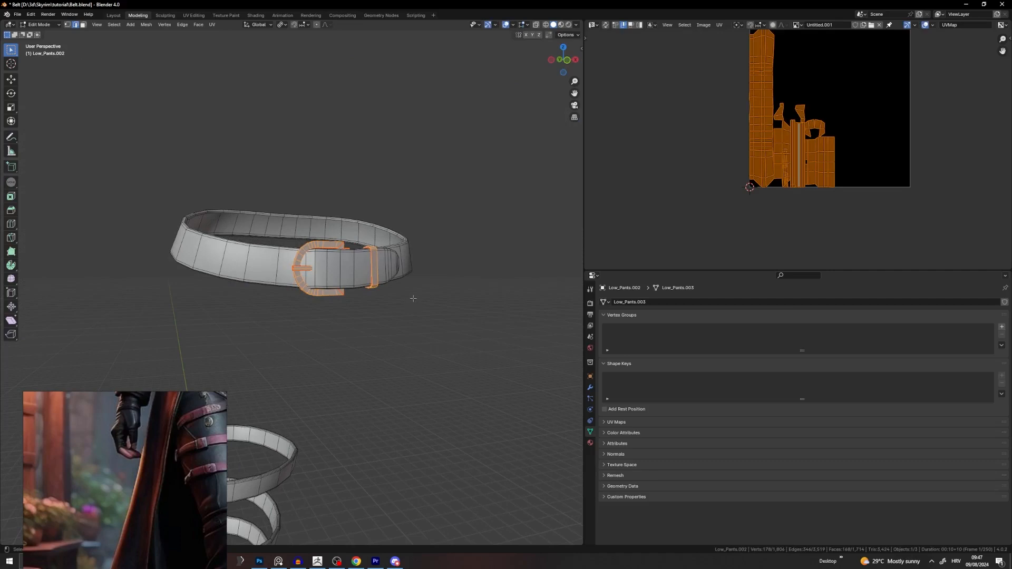
middle_drag(413, 299, 458, 192)
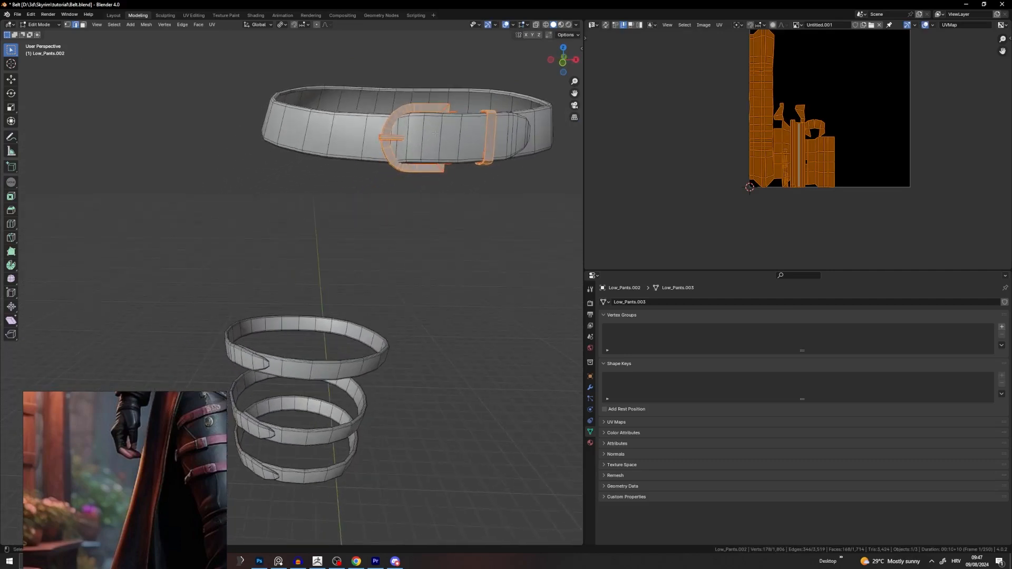
key(shift+d)
Step: Drop the copy below the belt and box-select it in X-ray view
click(323, 219)
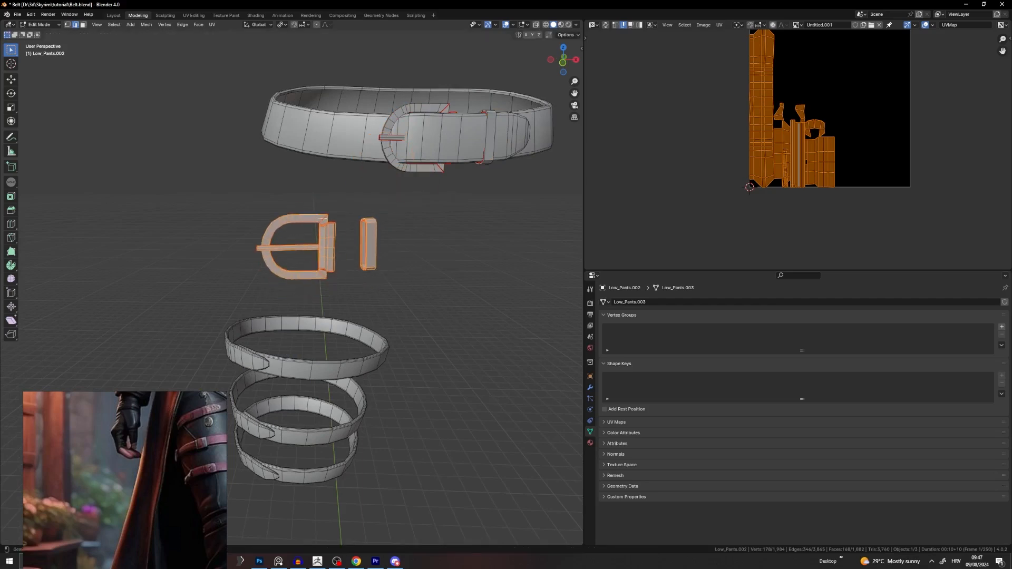
key(a)
key(ctrl+z)
key(l)
key(l)
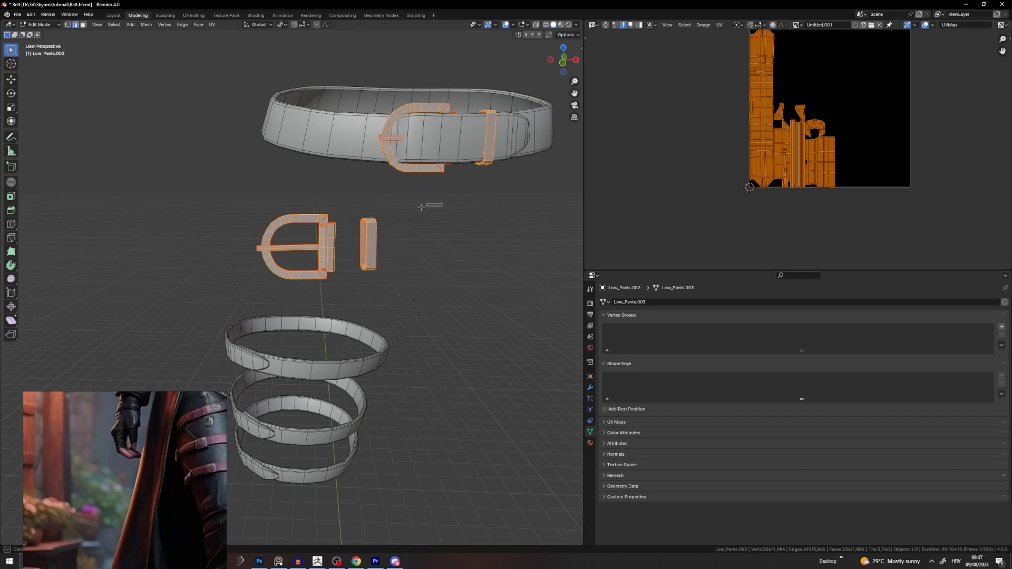
drag(380, 205, 188, 294)
key(shift+z)
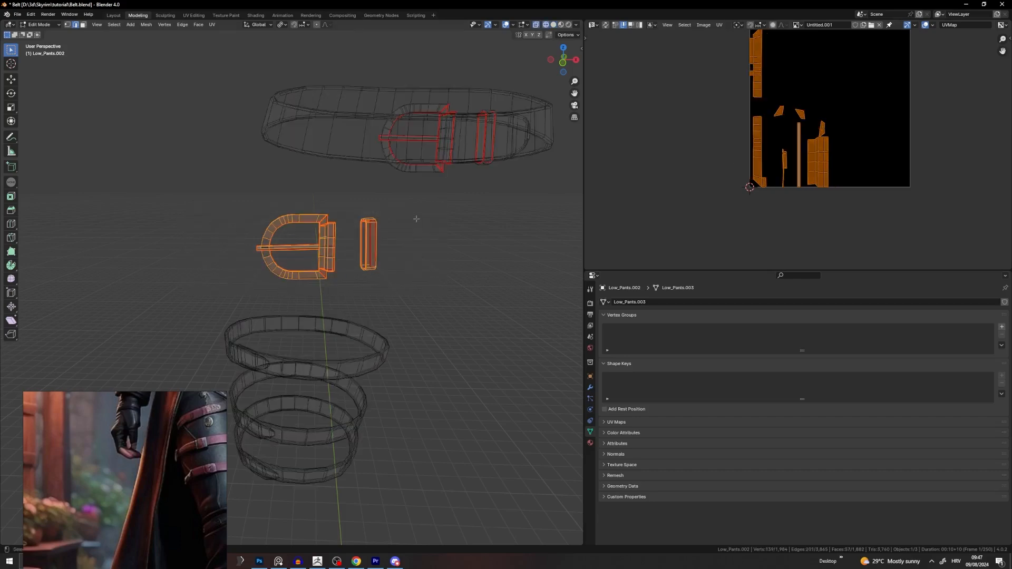
drag(416, 219, 183, 294)
Step: Reselect the belt's own buckle and strap loop back in solid view
mouse_move(444, 187)
middle_down()
mouse_move(433, 184)
mouse_move(444, 188)
middle_up()
key(l)
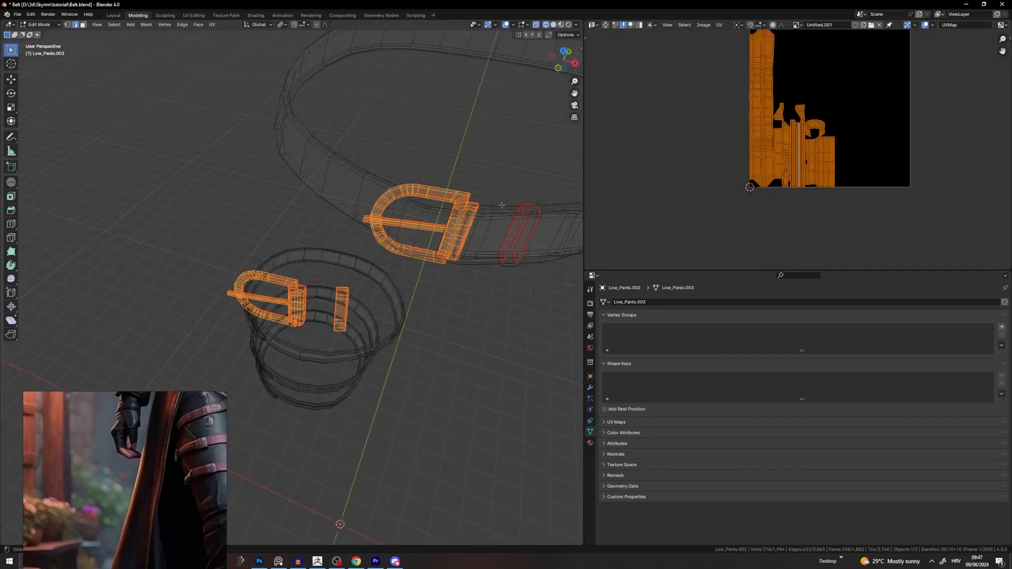
key(l)
click(461, 289)
mouse_move(460, 290)
middle_down()
mouse_move(468, 260)
mouse_move(559, 245)
middle_up()
key(shift+z)
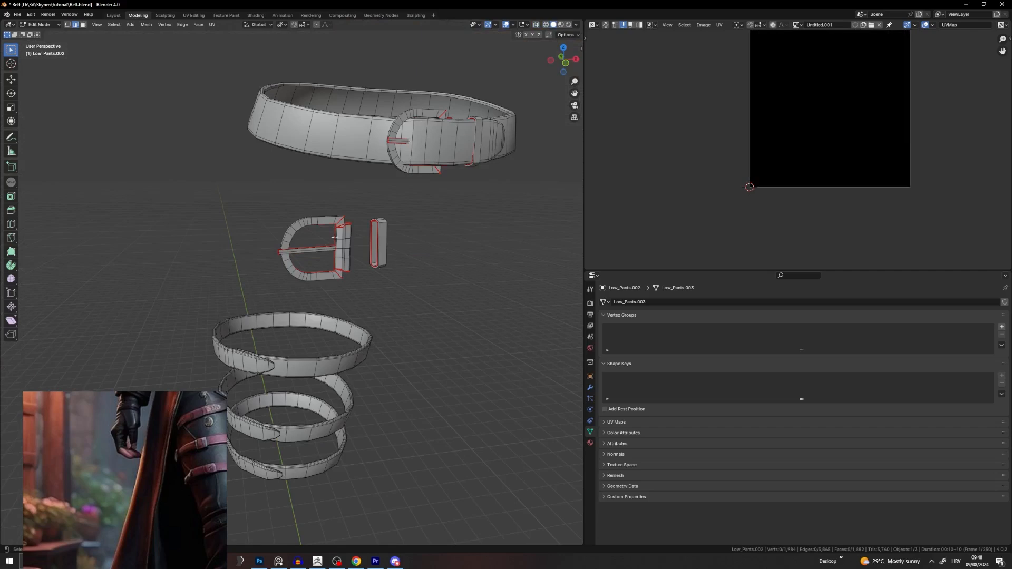
key(l)
key(l)
key(l)
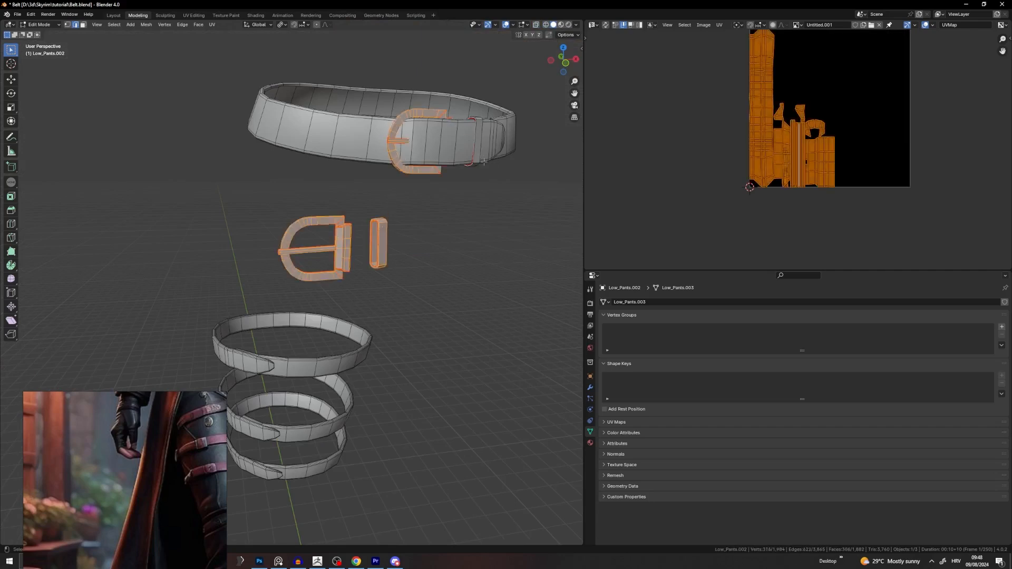
key(l)
Step: Undo a trial unwrap of the buckle, then box-select the spare copy in X-ray
key(u)
click(443, 231)
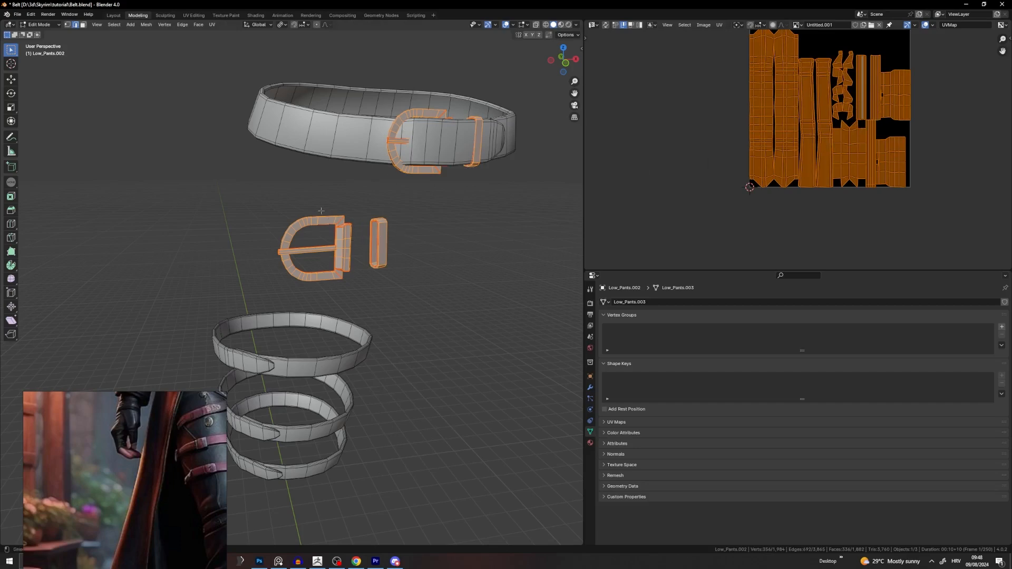
key(ctrl+z)
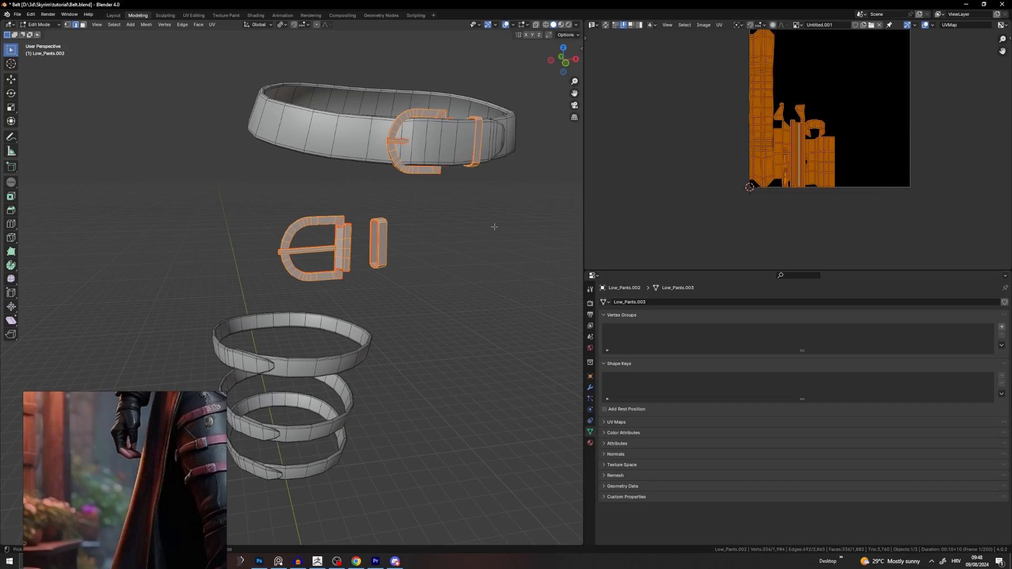
key(alt+a)
key(alt+z)
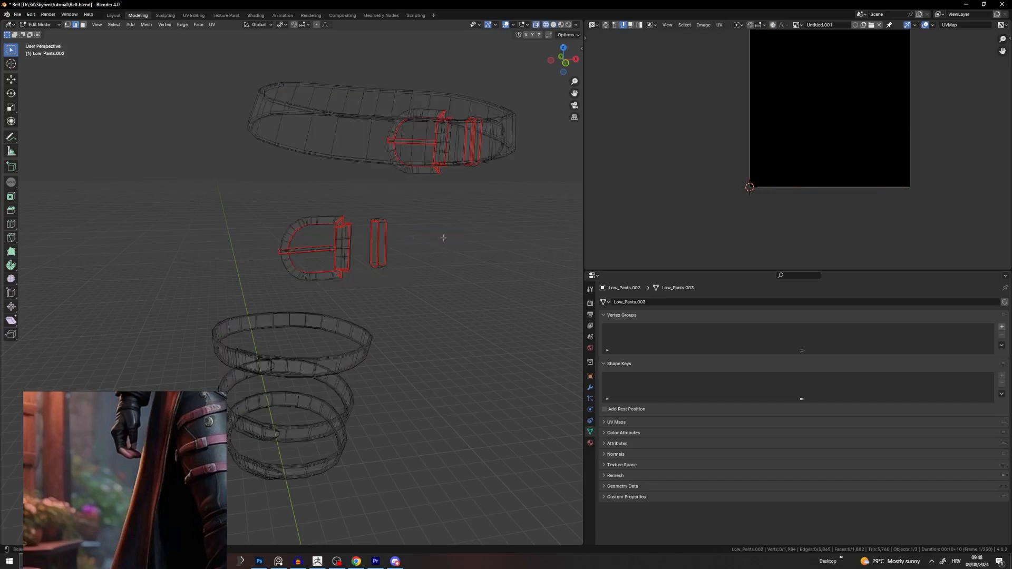
drag(444, 211, 268, 268)
Step: Delete the spare buckle and loop vertices and turn X-ray off
key(x)
click(270, 284)
key(alt+z)
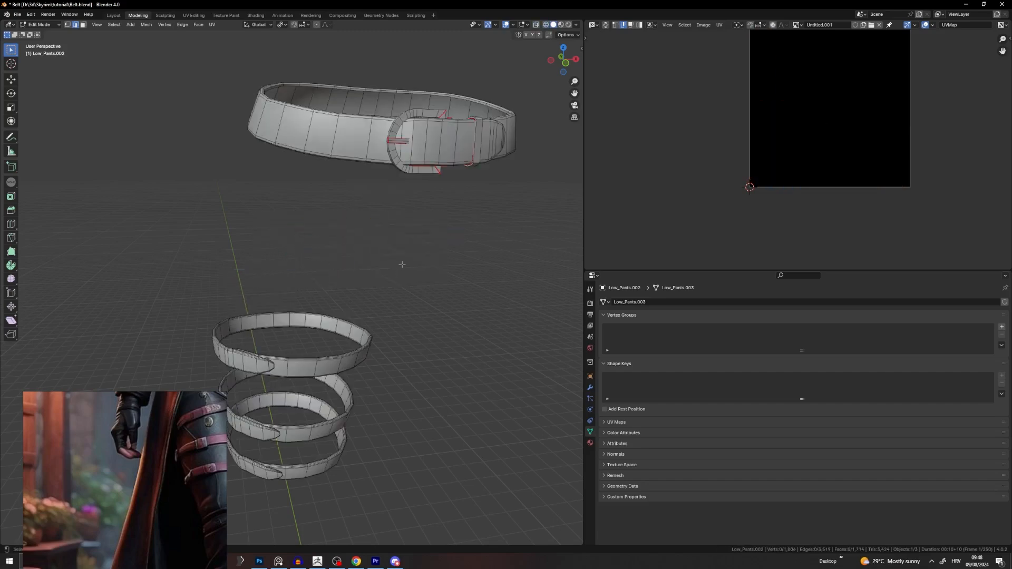
Step: Apply Shade Smooth to the belt and leg straps, then go back to Edit Mode
key(Tab)
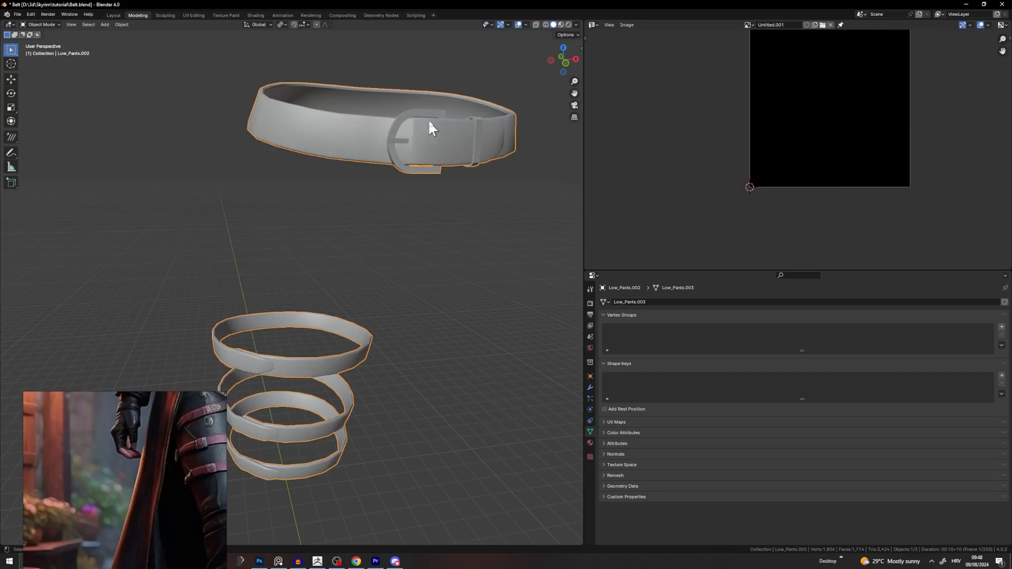
middle_drag(439, 135, 428, 141)
right_click(432, 136)
click(432, 137)
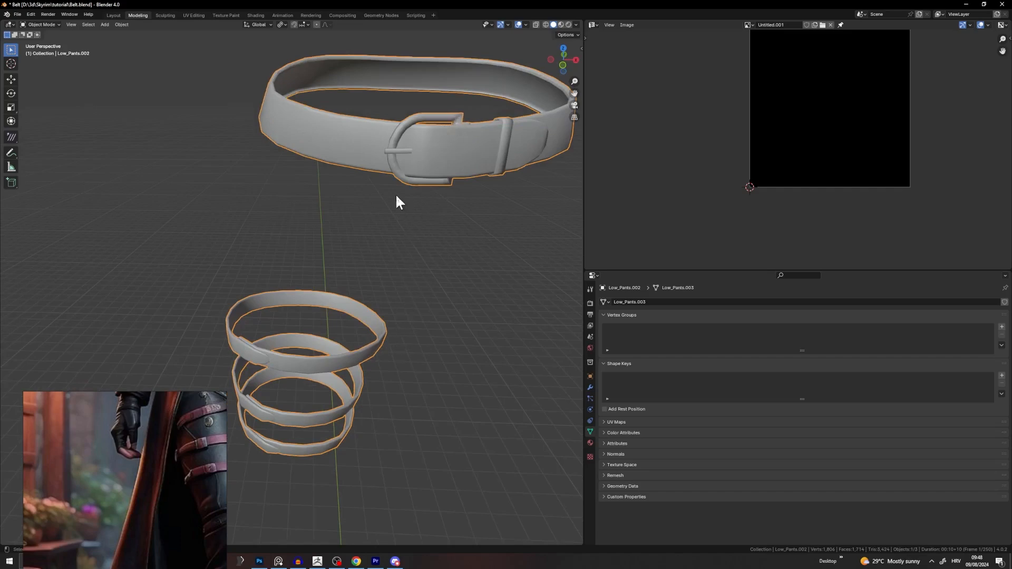
key(Tab)
Step: Try selecting the belt's buckle and keeper loop with L in face mode
key(alt+a)
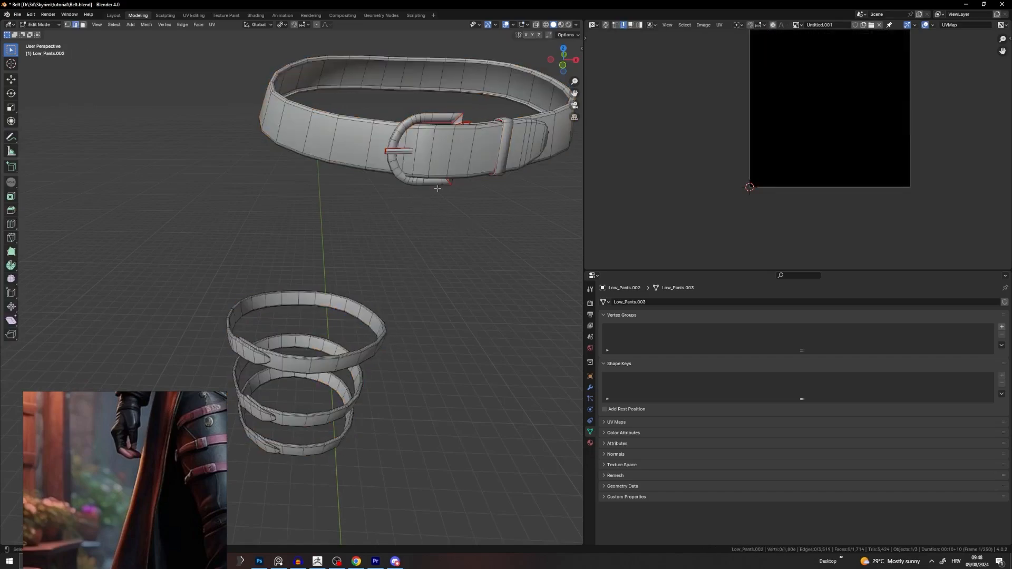
scroll(379, 215, up, 10)
scroll(330, 178, down, 10)
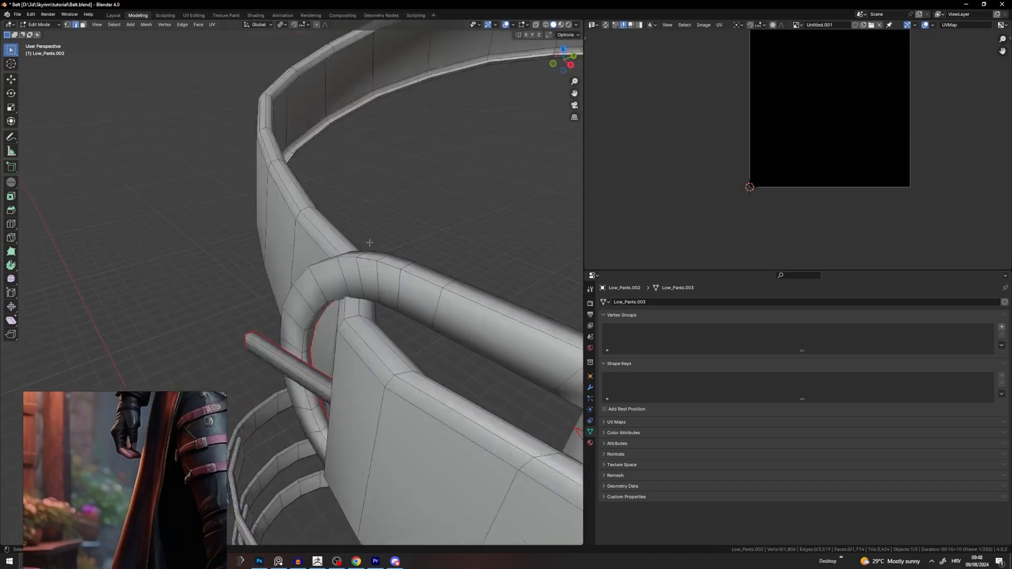
key(l)
key(l)
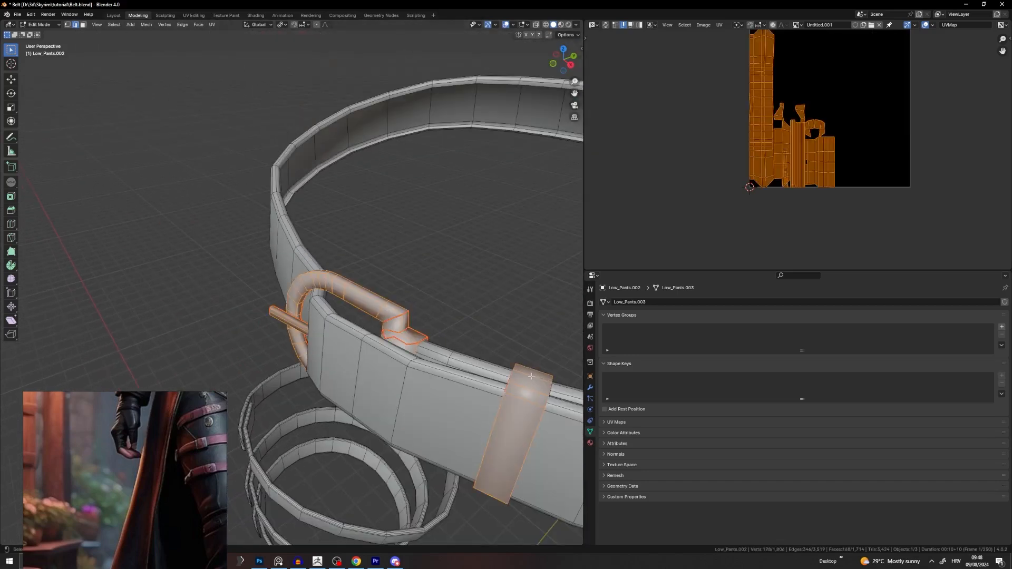
click(84, 24)
click(127, 161)
key(l)
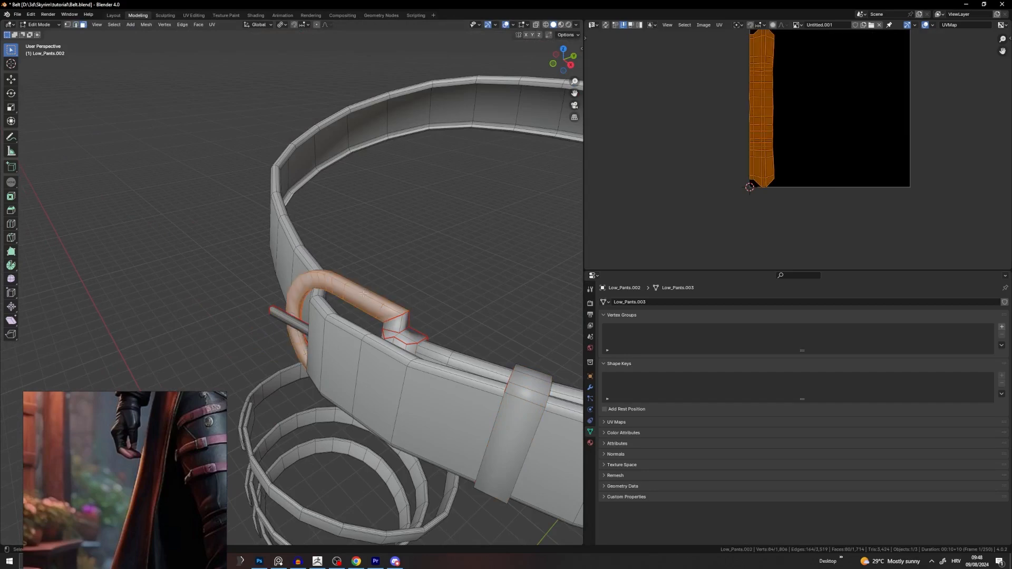
middle_drag(153, 212, 168, 190)
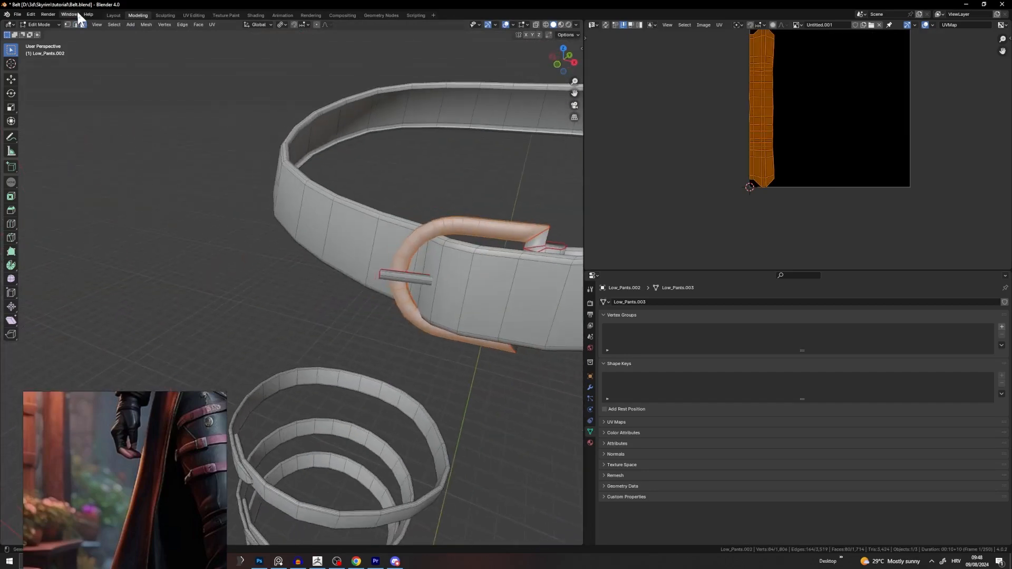
Step: Select the whole buckle and keeper loop in edge mode and hide them
click(75, 25)
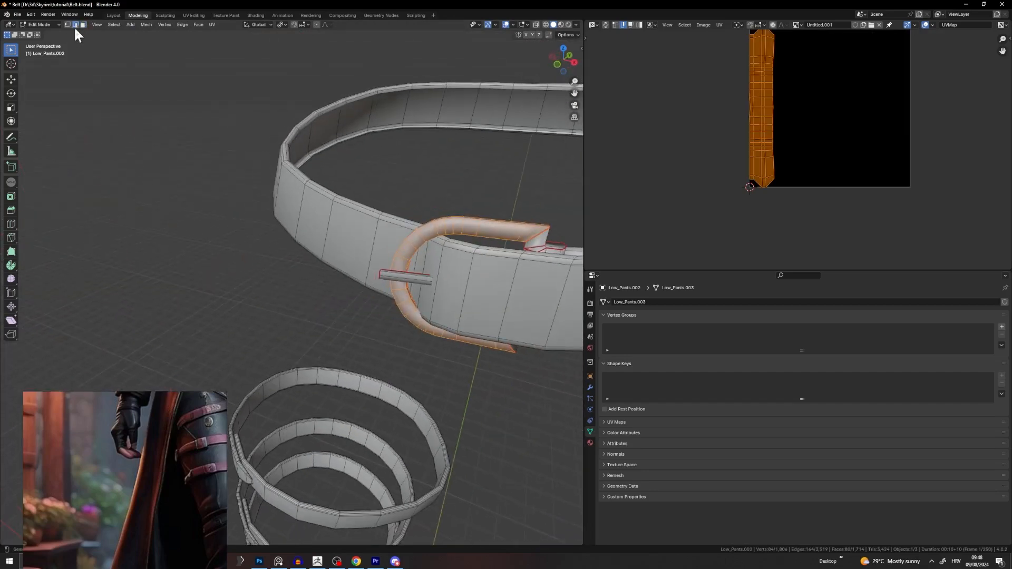
click(152, 167)
key(l)
middle_drag(527, 240, 473, 255)
key(l)
key(h)
Step: Select an edge loop around the belt strap near its overlap
scroll(472, 255, up, 4)
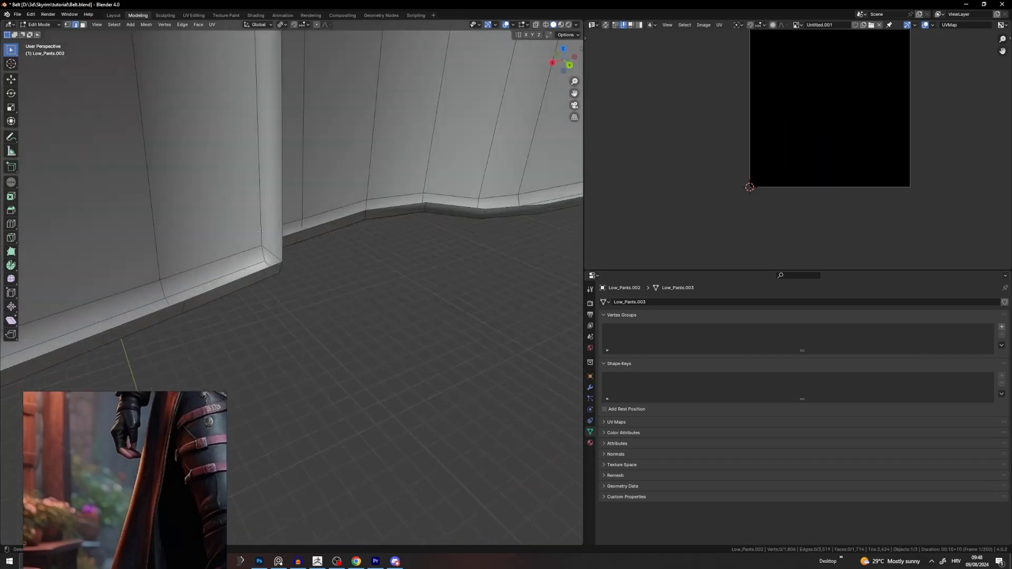
shift+middle_drag(259, 211, 227, 257)
scroll(260, 265, down, 3)
click(213, 278)
scroll(227, 257, down, 5)
middle_drag(280, 230, 164, 227)
click(450, 240)
scroll(422, 247, up, 4)
middle_drag(400, 253, 370, 283)
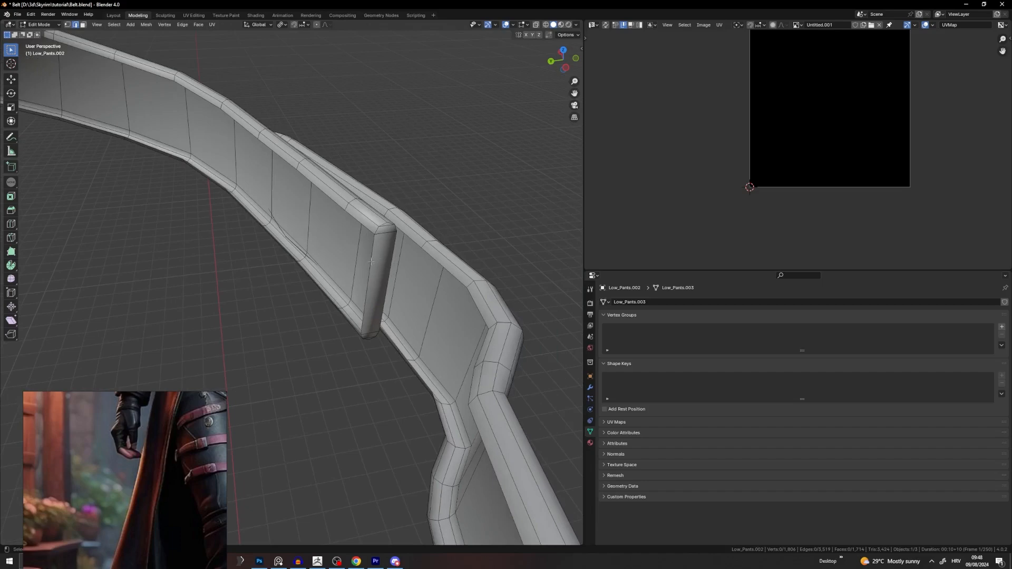
middle_drag(353, 327, 387, 290)
alt+click(412, 260)
scroll(433, 236, down, 4)
scroll(387, 291, down, 4)
Step: Clear the seam from the selected loop and re-unwrap the single strap piece
key(u)
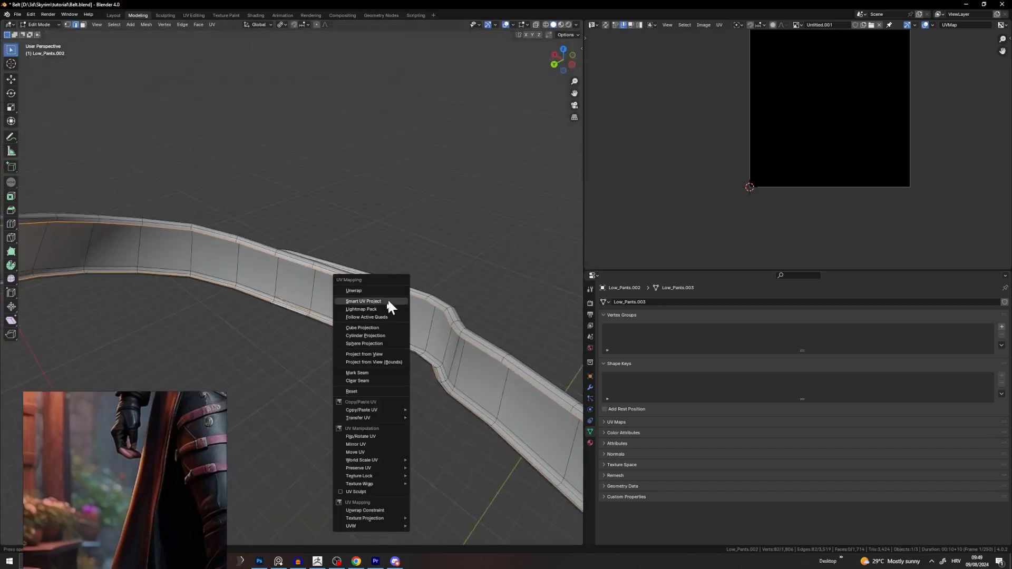
click(388, 381)
key(ctrl+l)
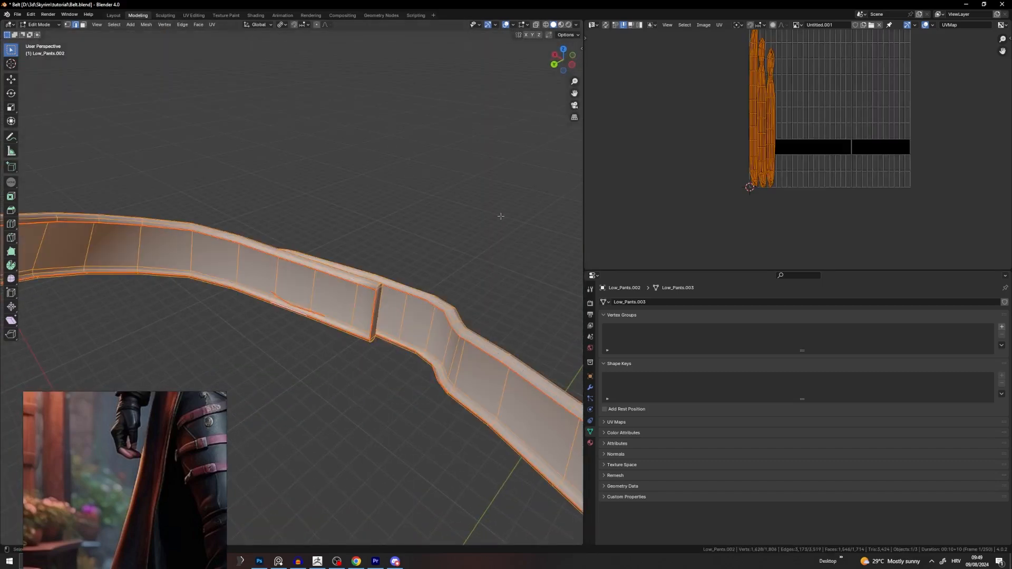
click(416, 255)
key(l)
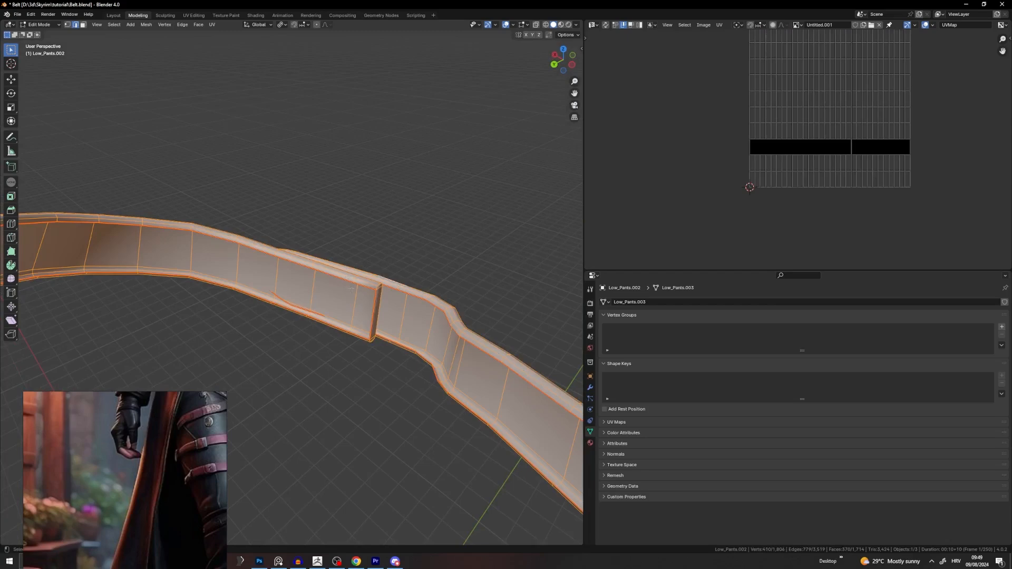
key(u)
click(406, 169)
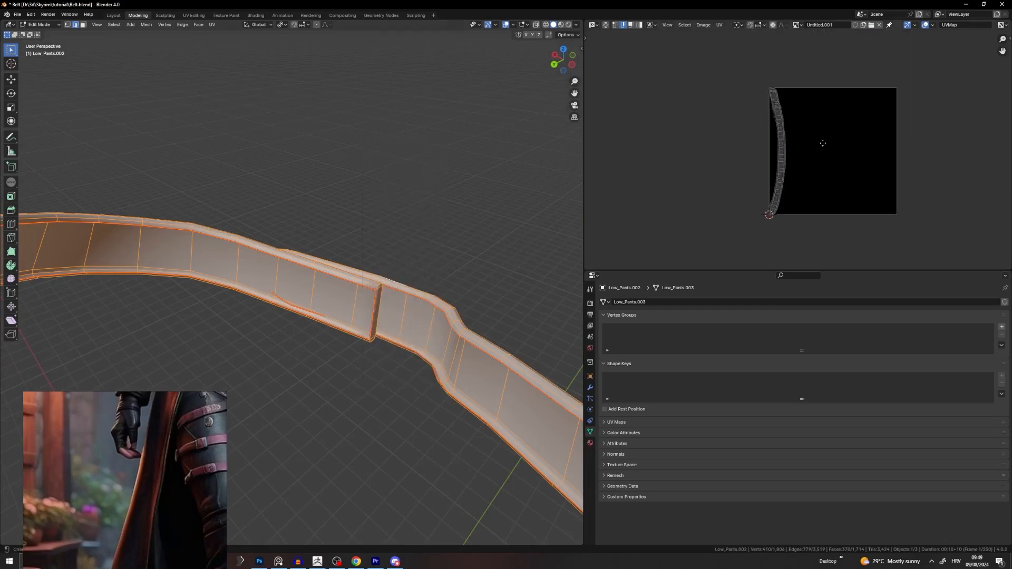
scroll(781, 116, up, 3)
scroll(768, 131, up, 6)
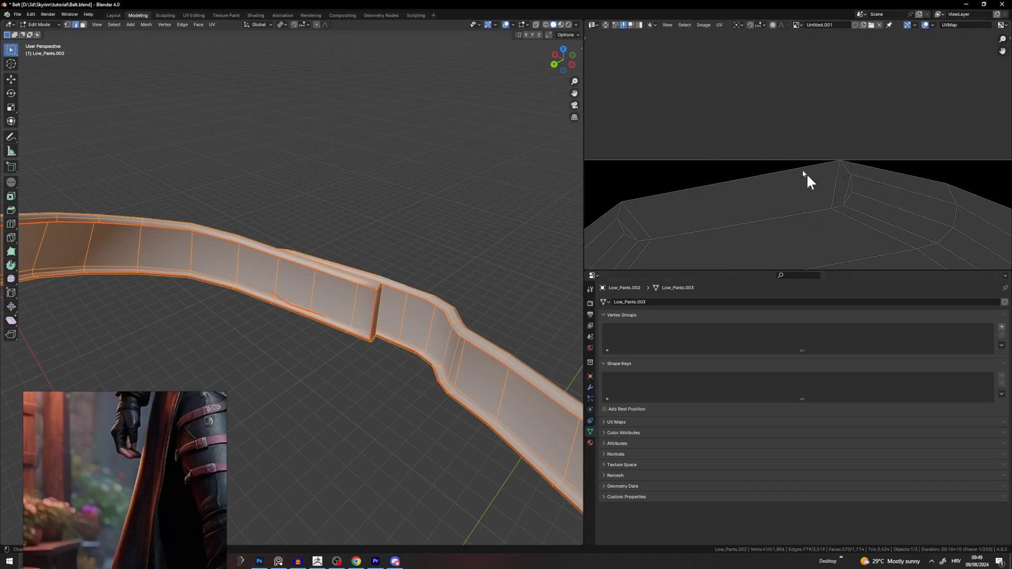
middle_drag(699, 226, 689, 166)
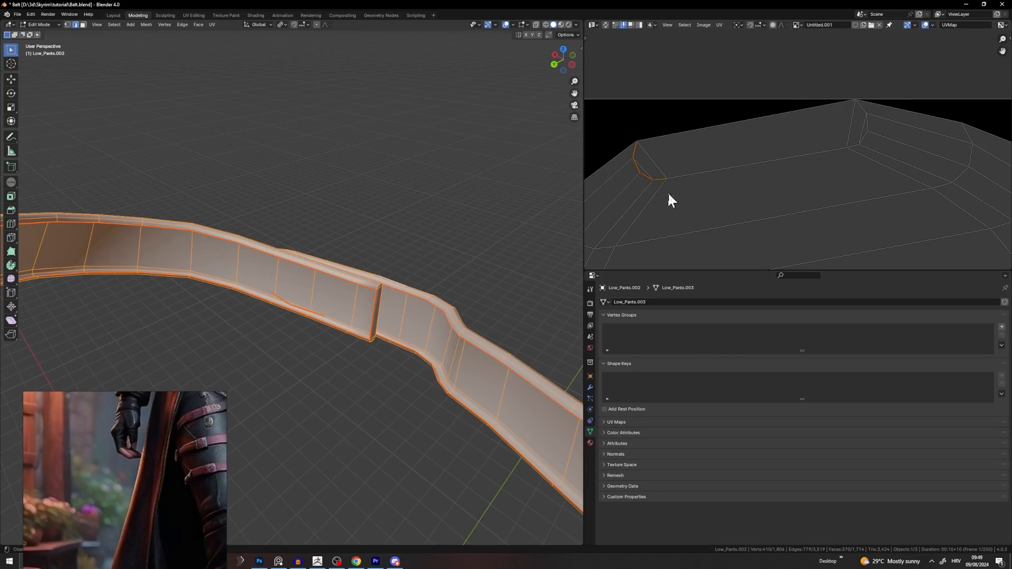
Step: Mark seams on the strap end's short, vertical and cylinder-end edge loops, then select the strap
click(411, 242)
scroll(412, 242, up, 5)
middle_drag(443, 278, 380, 267)
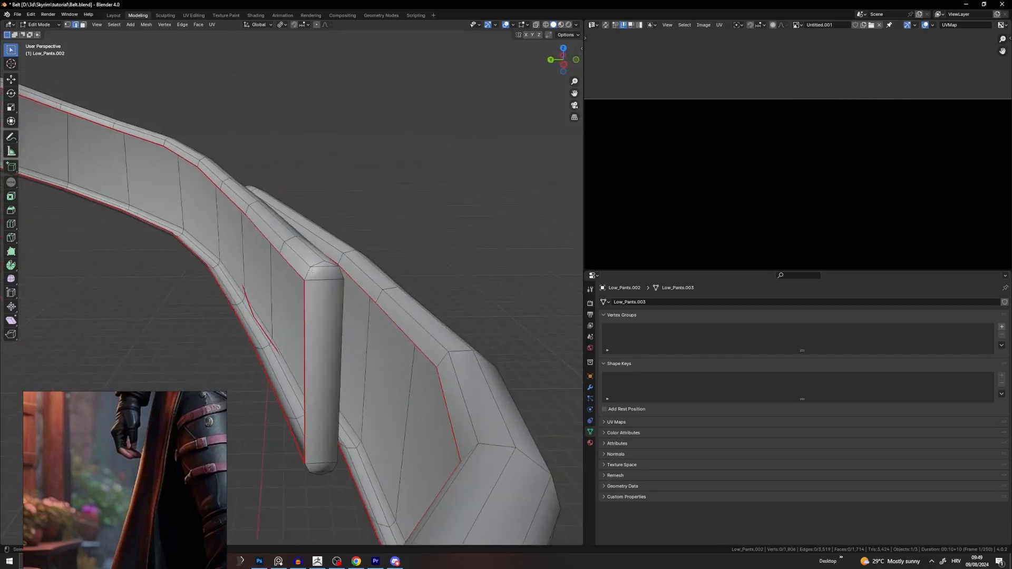
alt+click(307, 274)
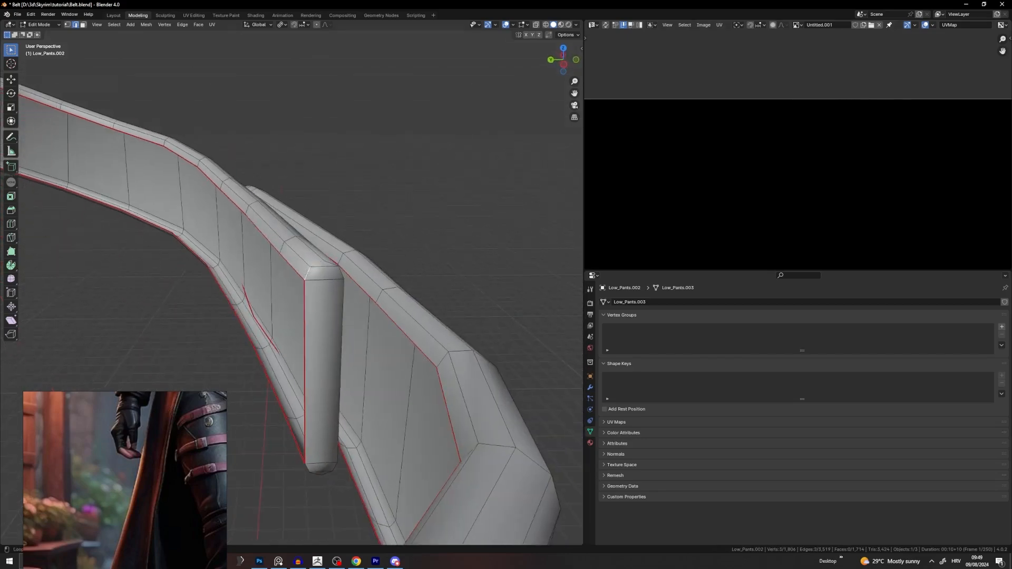
alt+shift+click(333, 266)
mouse_move(333, 267)
middle_down()
mouse_move(347, 299)
mouse_move(433, 276)
mouse_move(381, 269)
mouse_move(397, 253)
mouse_move(334, 278)
middle_up()
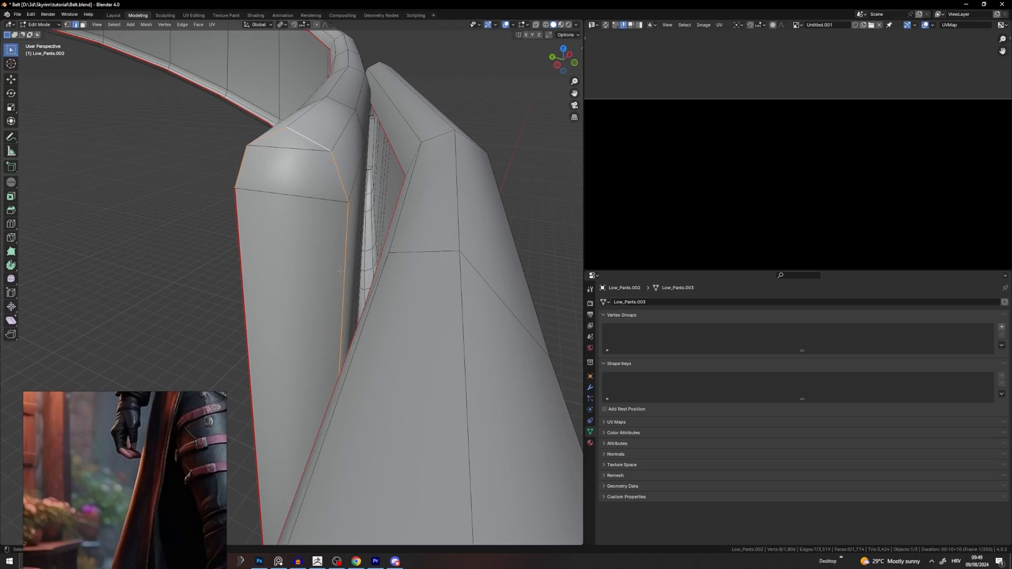
middle_drag(341, 271, 385, 326)
alt+shift+click(386, 326)
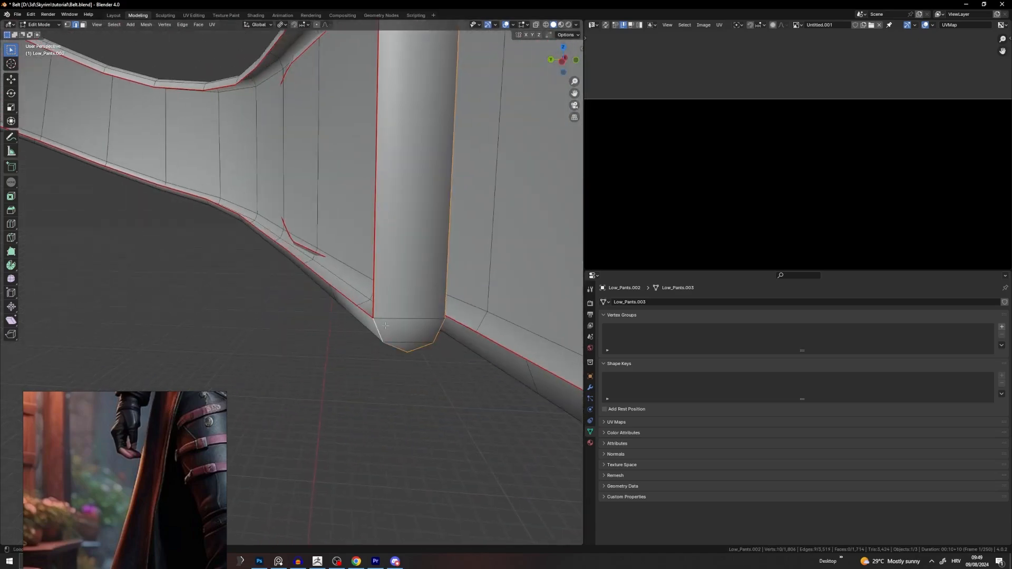
right_click(387, 330)
click(377, 388)
key(ctrl+l)
Step: Unwrap the strap with its current seams and inspect the resulting UV islands
key(u)
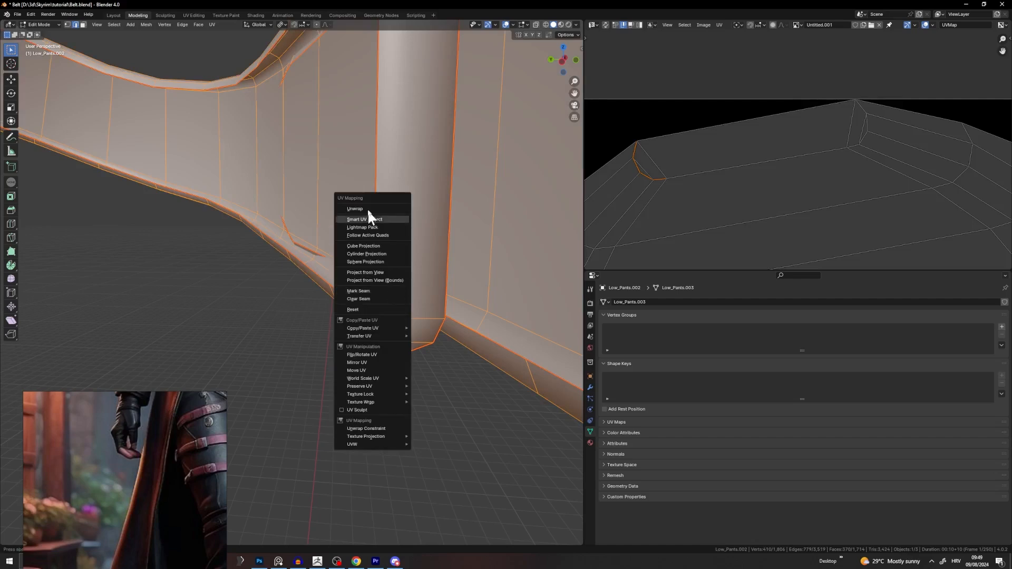
click(366, 205)
scroll(748, 133, down, 3)
scroll(775, 211, down, 4)
middle_drag(776, 240, 783, 135)
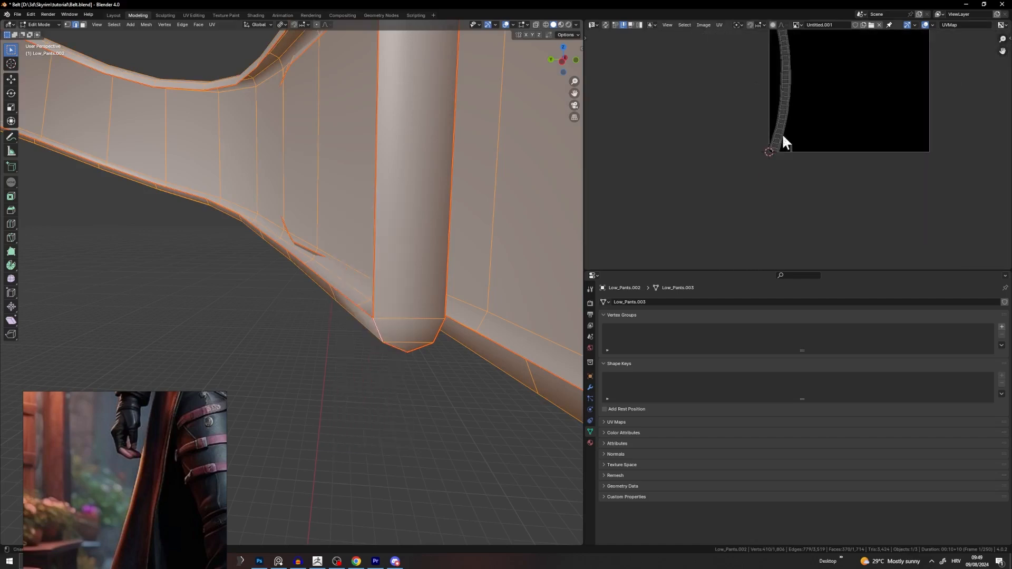
scroll(786, 143, up, 7)
scroll(749, 157, up, 1)
middle_drag(665, 167, 774, 173)
scroll(773, 174, up, 2)
middle_drag(628, 200, 798, 215)
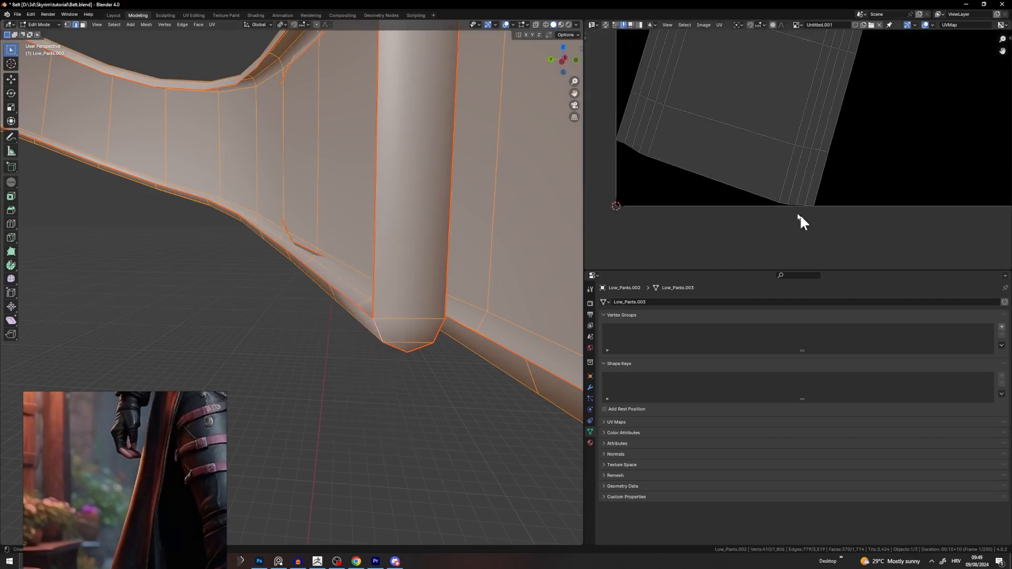
scroll(800, 164, down, 1)
middle_drag(980, 101, 855, 126)
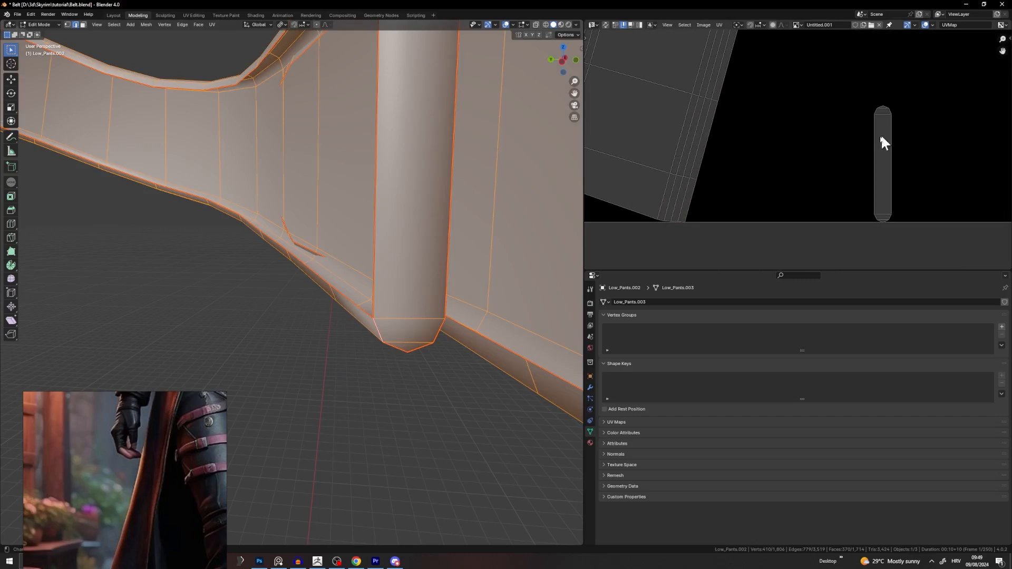
Step: Orbit to the belt's strap tip and select the edge loop along the strap end
middle_drag(366, 294, 395, 290)
scroll(395, 289, down, 3)
click(369, 327)
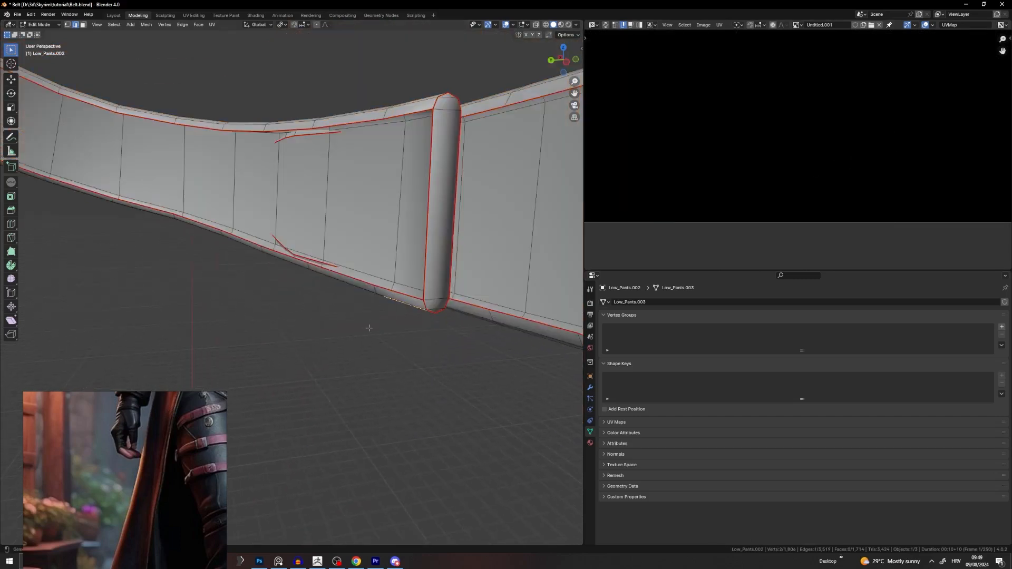
middle_drag(369, 327, 468, 350)
scroll(468, 350, up, 3)
middle_drag(422, 316, 496, 327)
middle_drag(404, 157, 331, 140)
alt+click(331, 140)
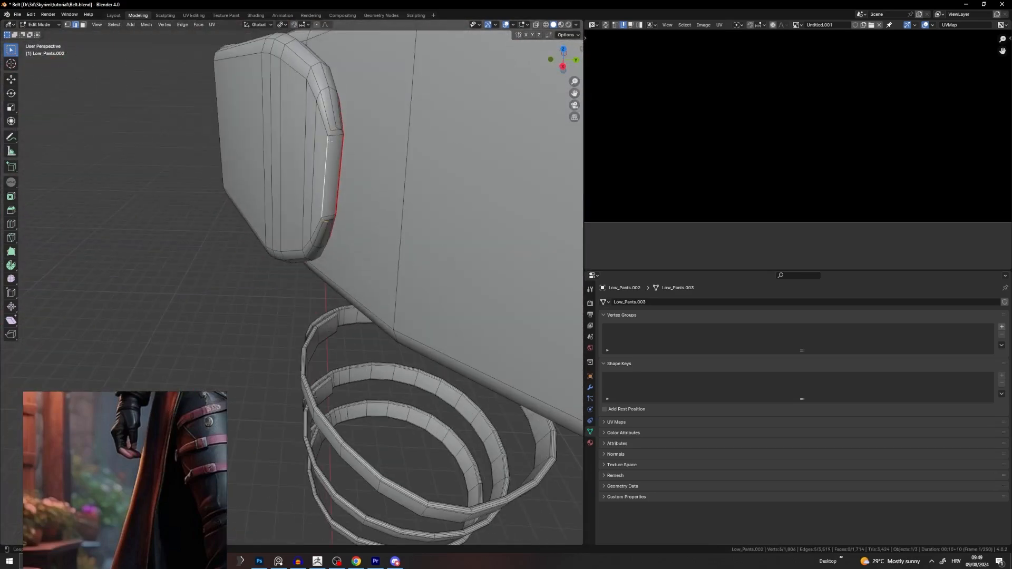
Step: Add the upper strap tip edges to the selection and mark them as a seam
alt+shift+click(339, 126)
key(ctrl+z)
alt+shift+click(340, 129)
key(ctrl+z)
alt+shift+click(341, 131)
alt+shift+click(333, 218)
key(u)
click(339, 293)
Step: Select the whole belt mesh and unwrap it into a single UV strip
click(412, 207)
key(a)
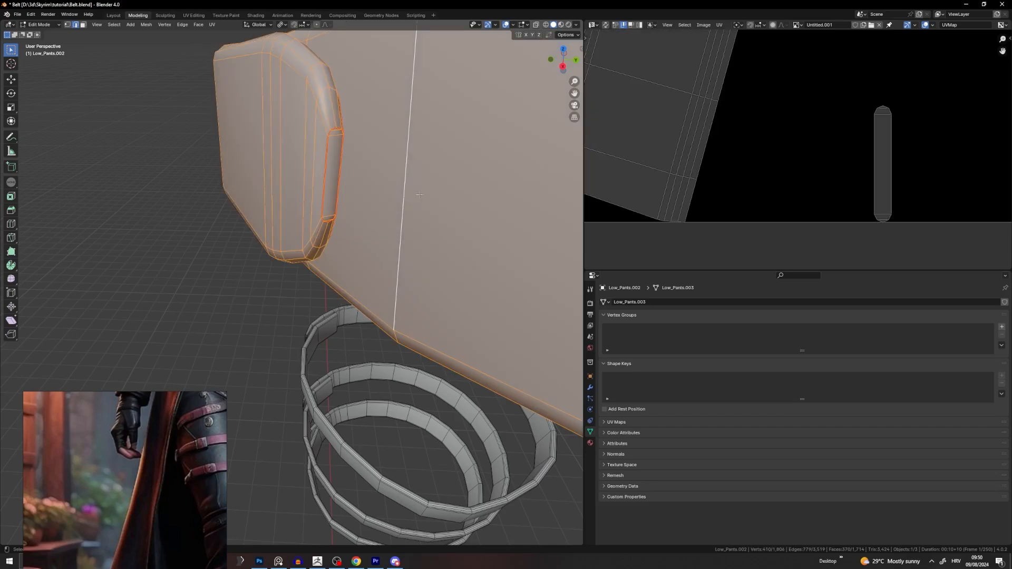
key(u)
click(392, 107)
scroll(620, 152, down, 6)
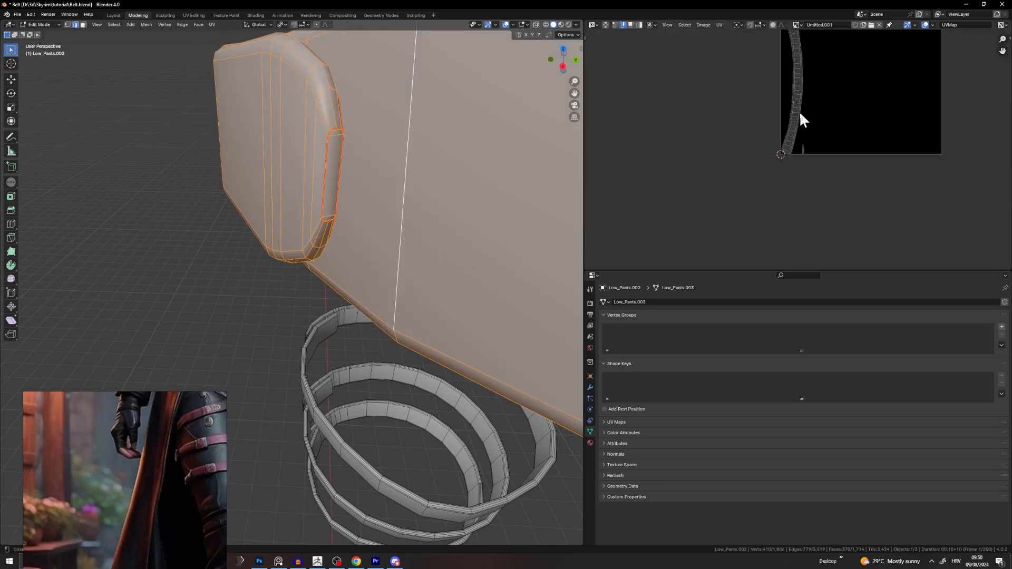
scroll(474, 202, down, 2)
scroll(474, 201, down, 1)
scroll(802, 119, down, 2)
scroll(796, 93, up, 5)
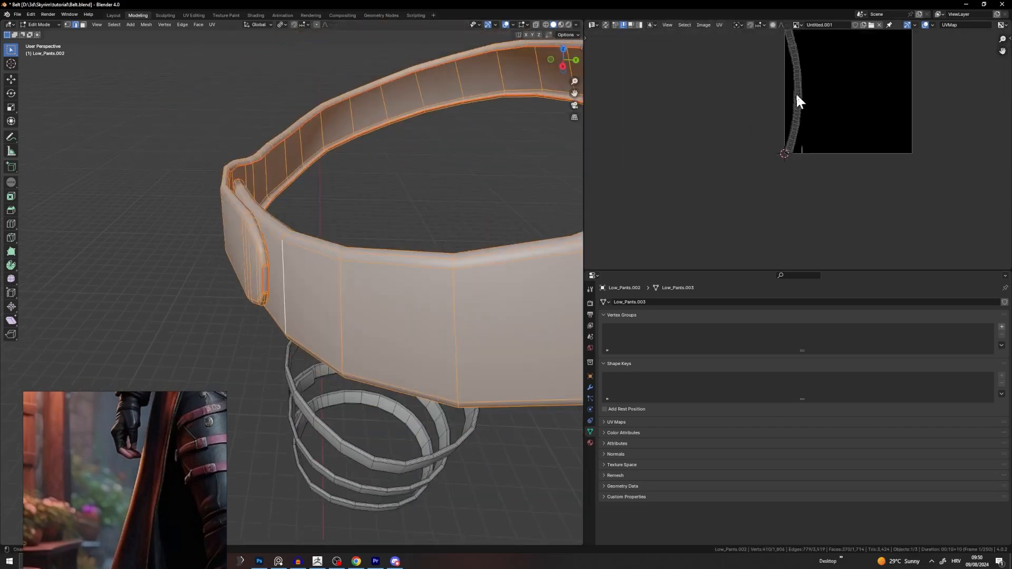
scroll(316, 252, down, 5)
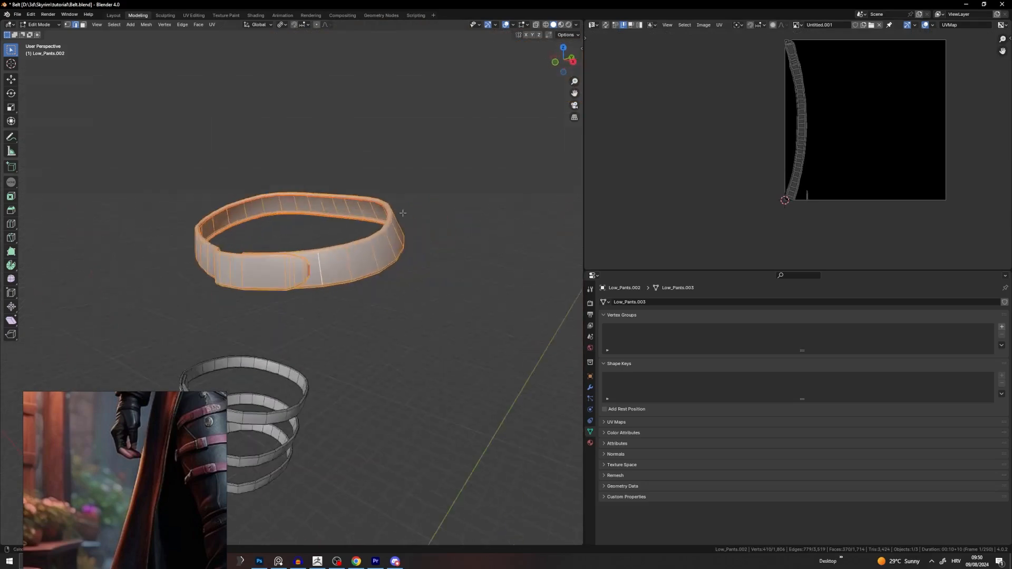
Step: Orbit around the belt to view it from the side and select a cross edge loop
middle_drag(316, 252, 407, 217)
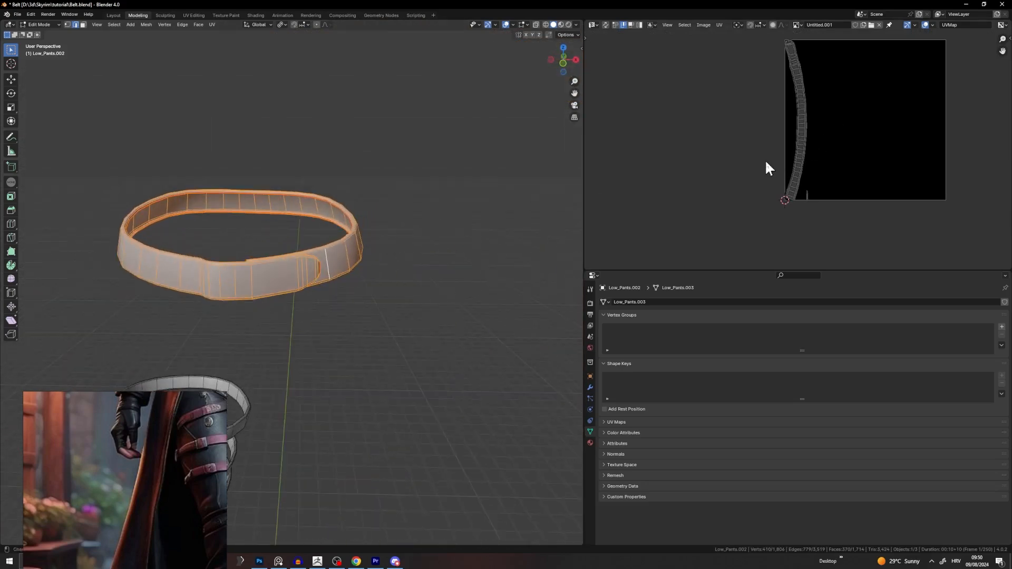
middle_drag(473, 214, 466, 215)
middle_drag(327, 219, 287, 216)
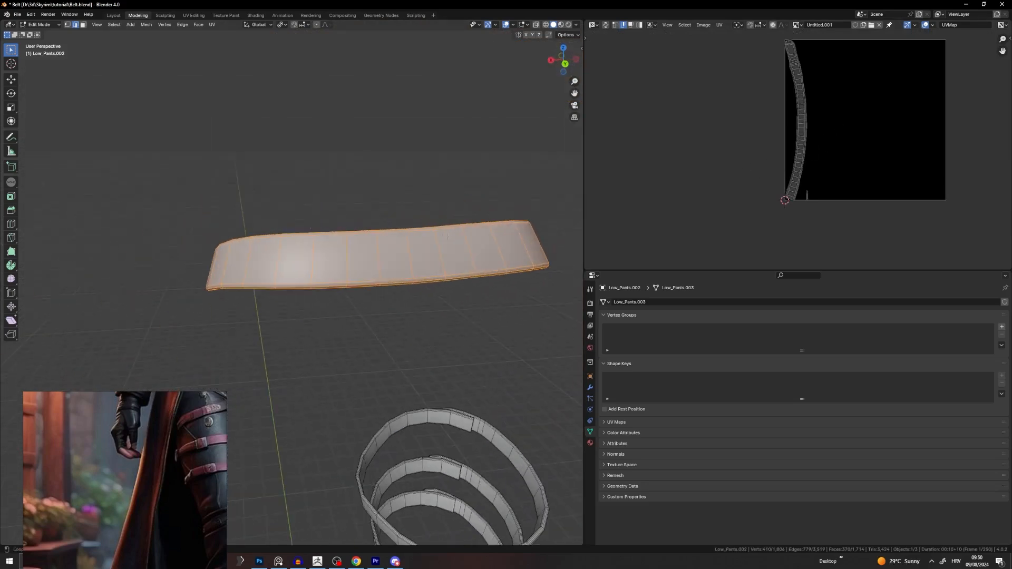
alt+click(426, 235)
mouse_move(426, 230)
middle_down()
mouse_move(406, 233)
mouse_move(415, 229)
middle_up()
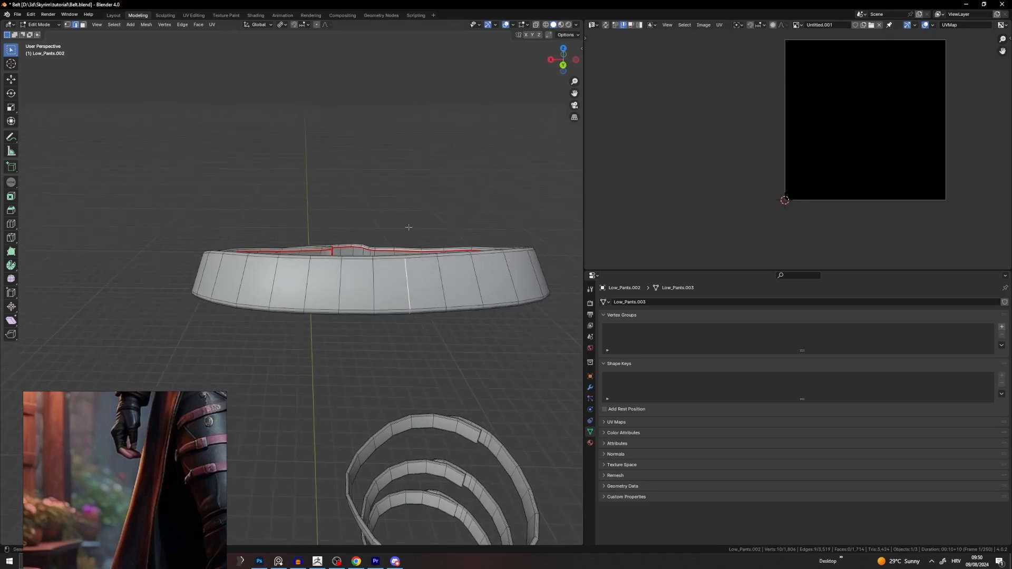
Step: Switch the viewport to the back view of the belt
scroll(223, 425, down, 3)
middle_drag(224, 425, 172, 451)
scroll(171, 443, up, 4)
scroll(136, 446, up, 3)
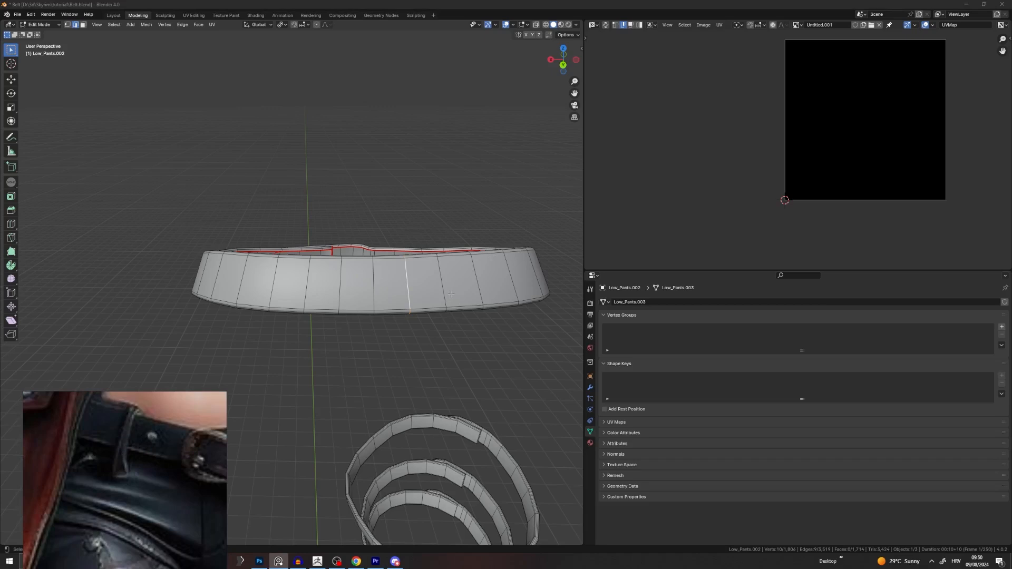
scroll(432, 250, down, 4)
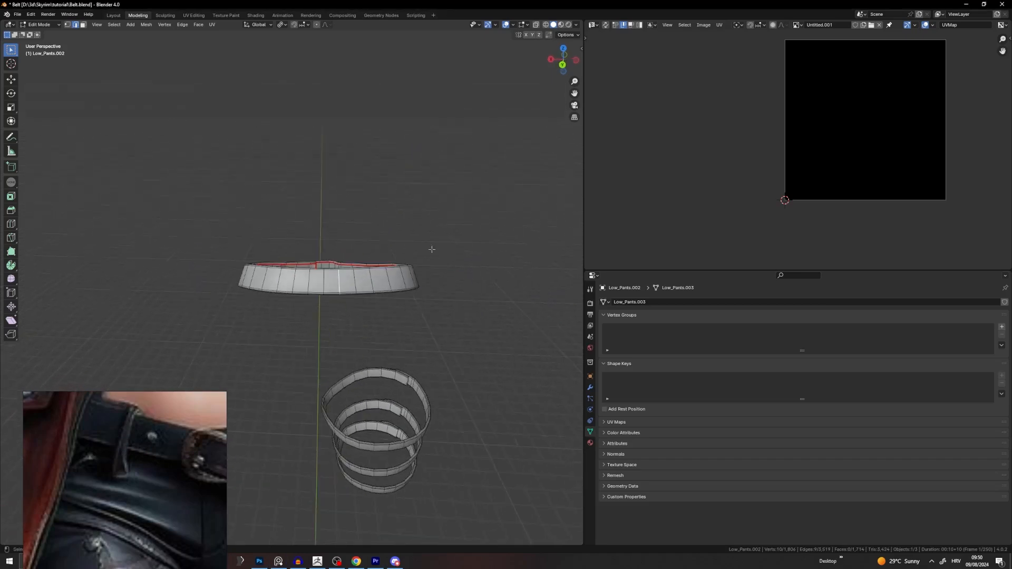
click(561, 62)
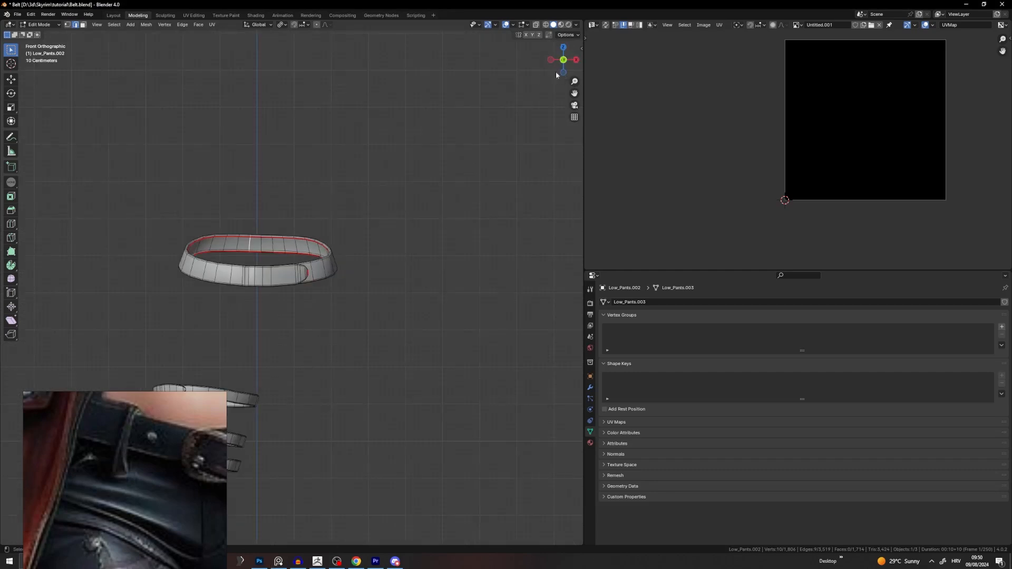
click(563, 60)
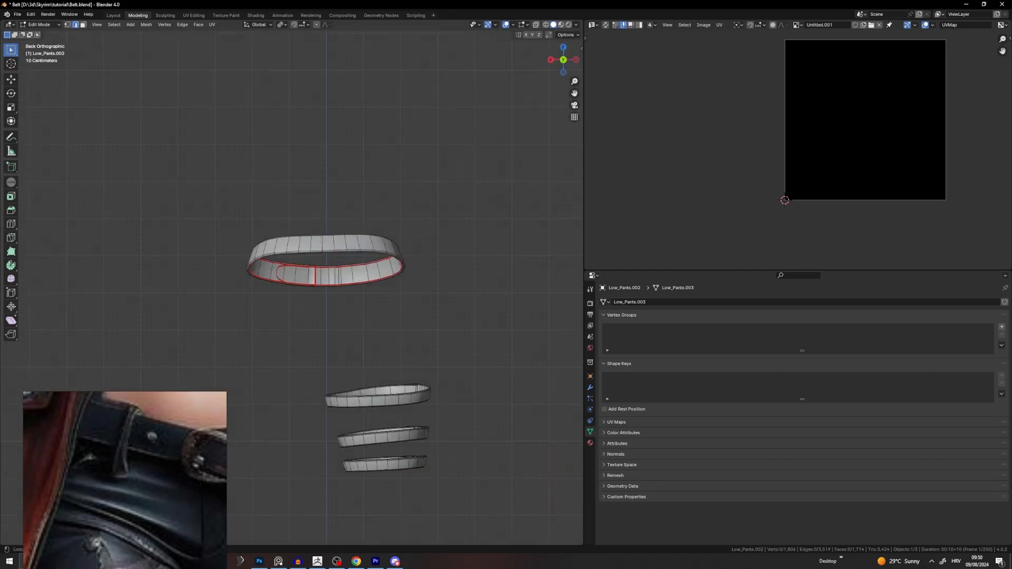
Step: Dissolve the redundant vertical edge loop on the belt's back
alt+click(321, 243)
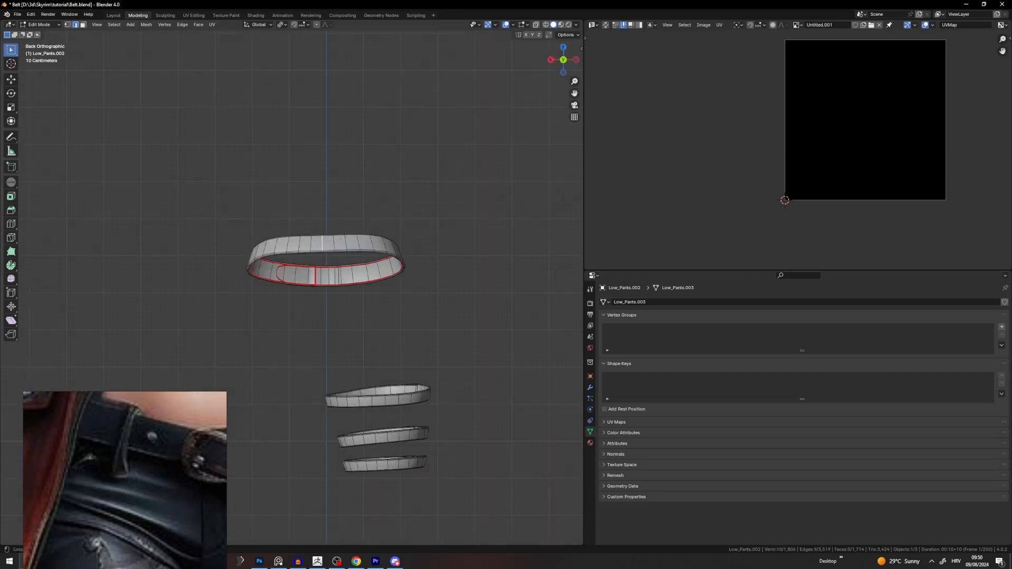
right_click(374, 227)
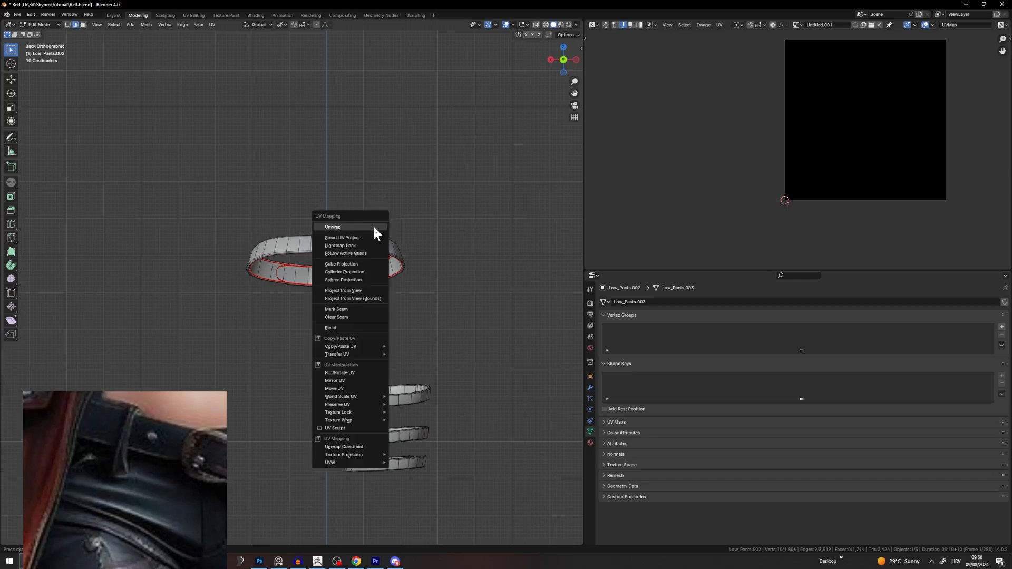
click(345, 292)
scroll(350, 278, up, 3)
scroll(337, 280, up, 4)
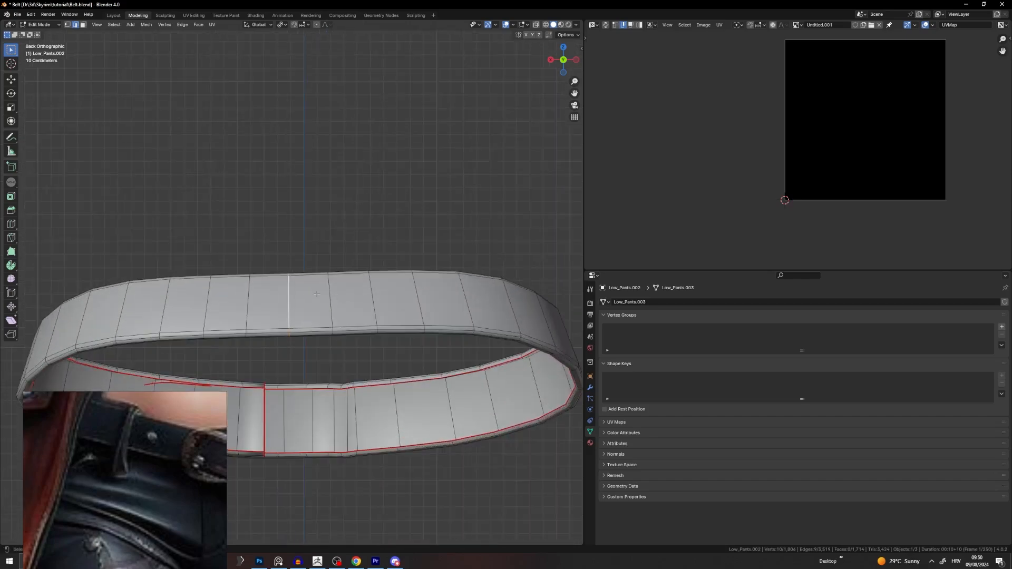
key(x)
click(299, 350)
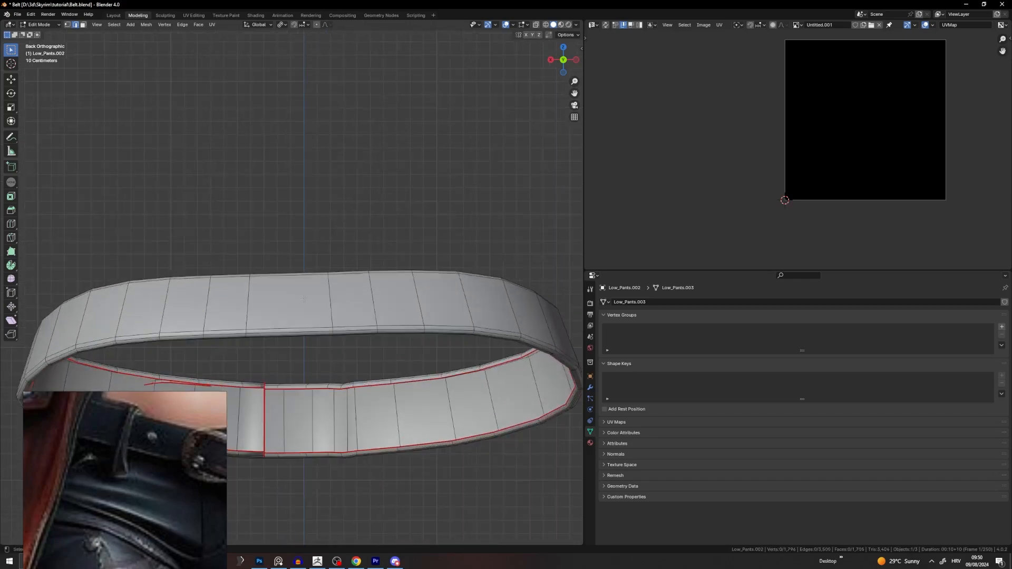
Step: Insert a new edge loop across the belt, then dissolve it again
key(ctrl+r)
click(305, 299)
click(321, 282)
key(x)
click(324, 293)
Step: Mark a vertical loop across the belt's back as a seam
alt+click(305, 300)
right_click(396, 265)
click(363, 352)
click(390, 271)
scroll(443, 311, down, 3)
middle_drag(364, 271, 396, 287)
key(a)
scroll(396, 289, down, 4)
click(398, 327)
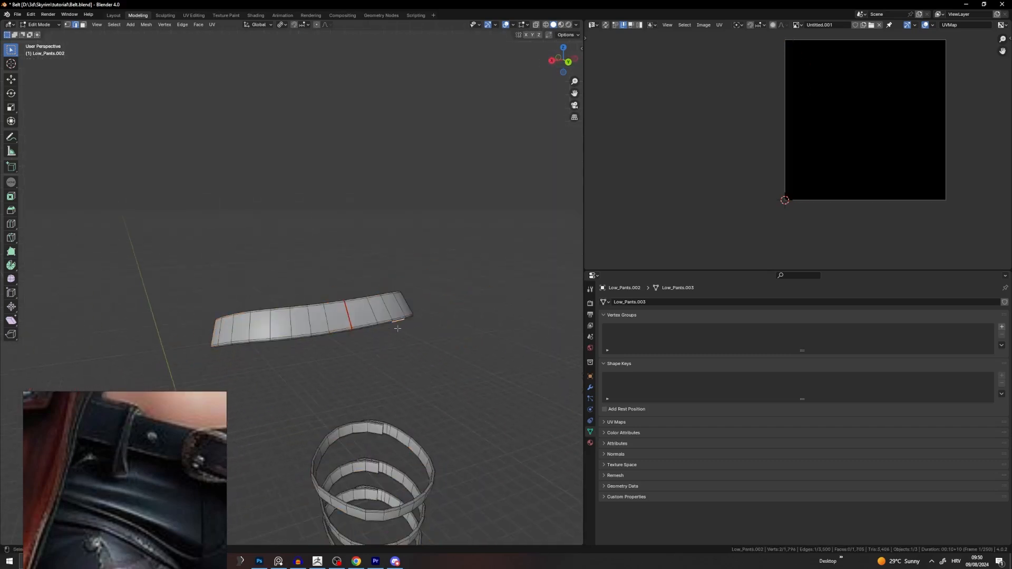
Step: Select the linked belt strip, unwrap it into two straight UV strips, then deselect all
key(l)
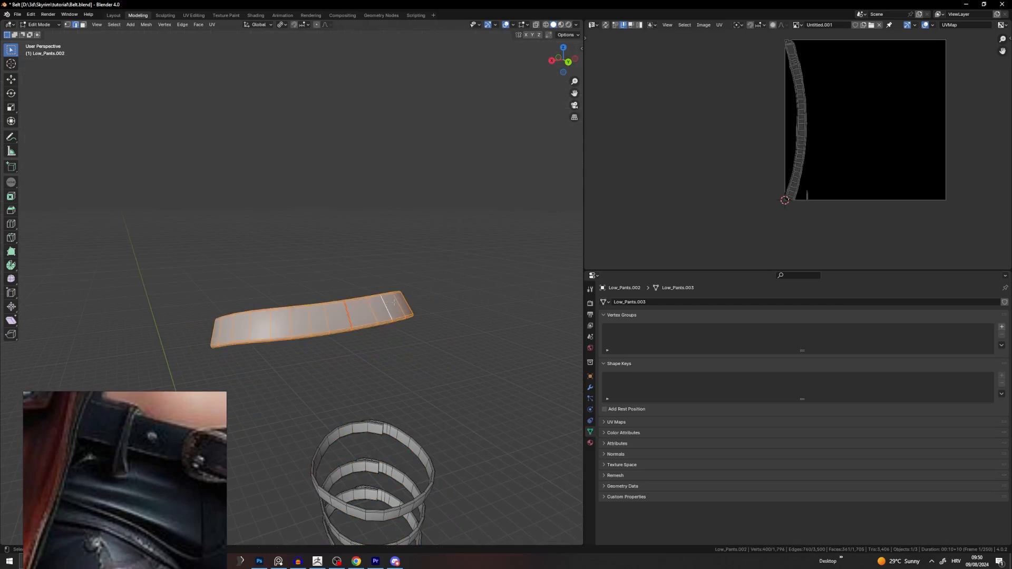
key(u)
click(412, 183)
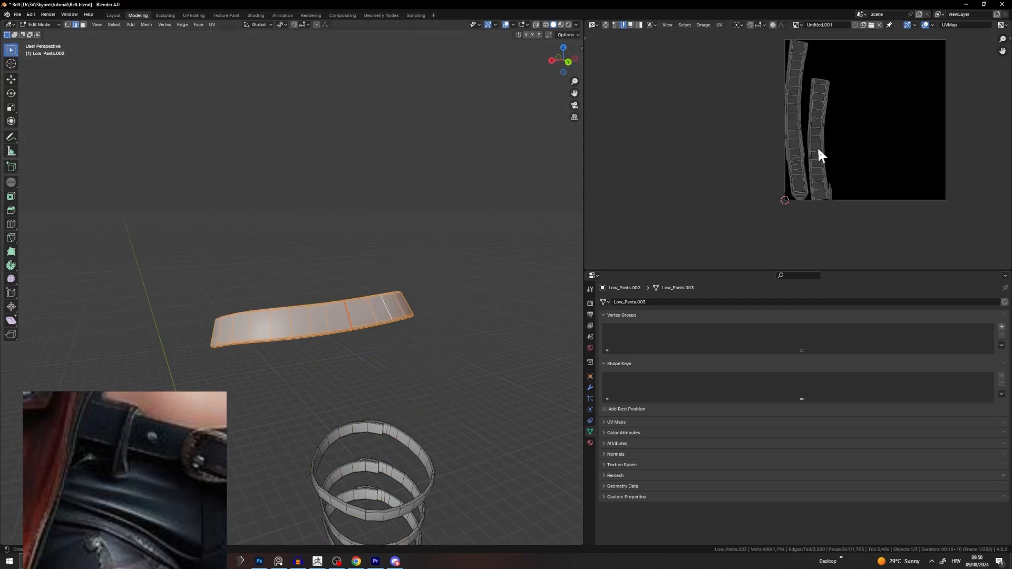
scroll(817, 123, up, 4)
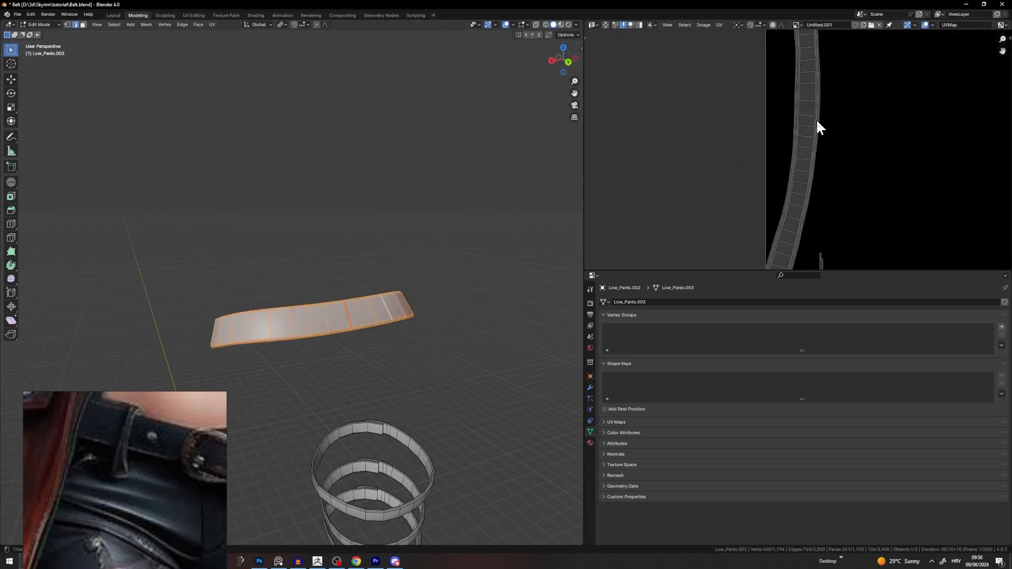
scroll(818, 118, up, 1)
scroll(817, 123, down, 5)
middle_drag(835, 113, 776, 152)
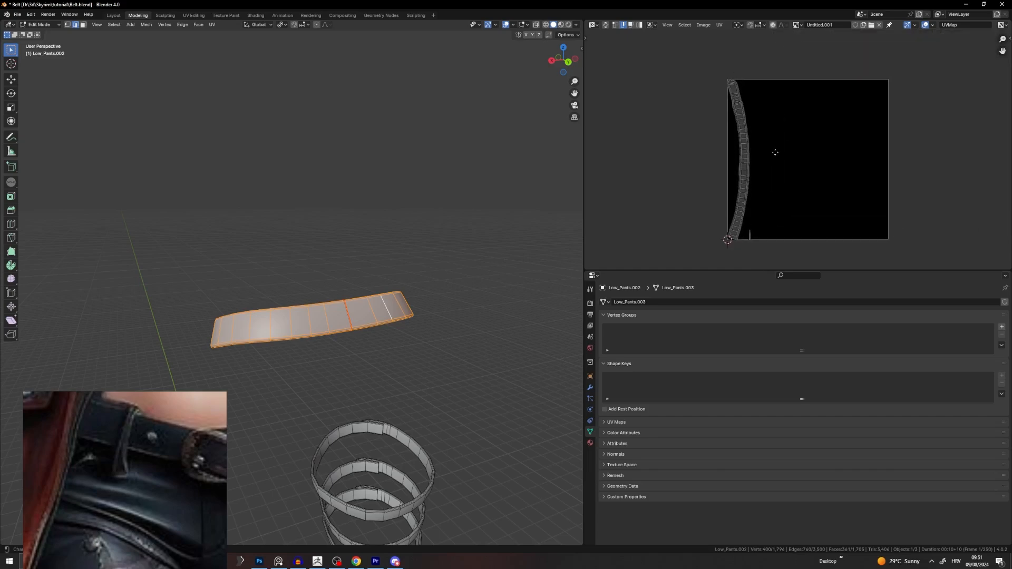
key(u)
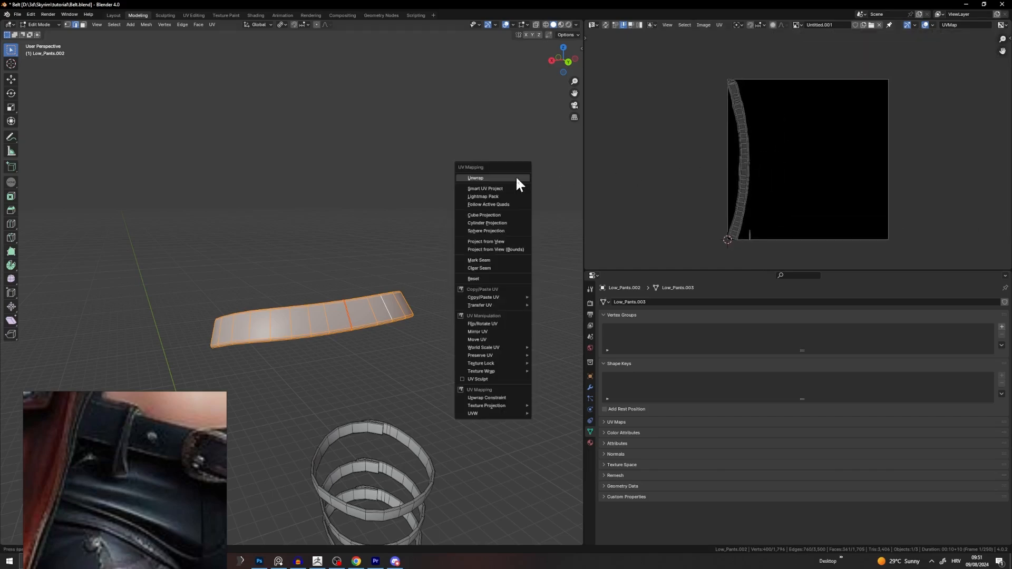
click(516, 178)
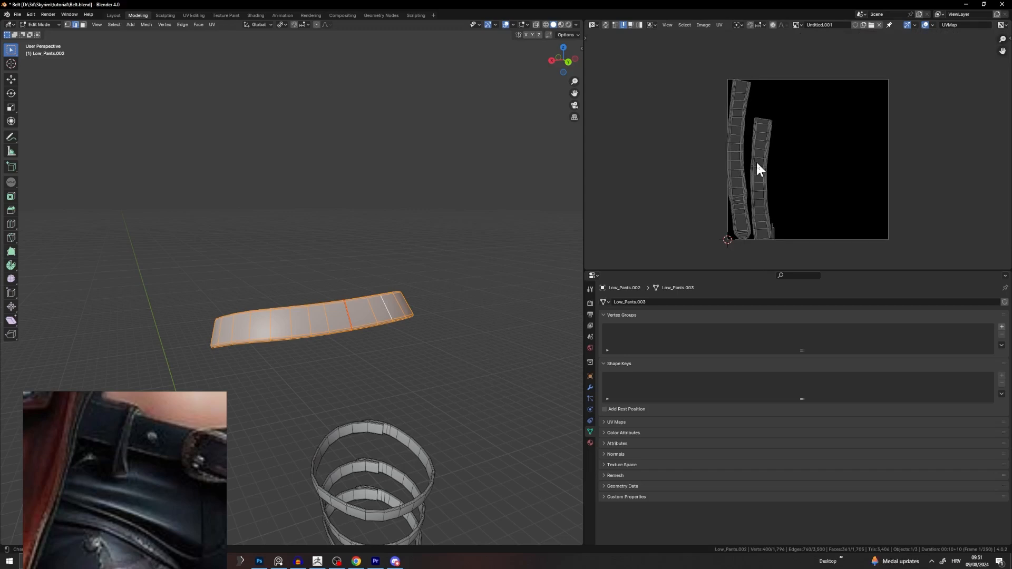
scroll(391, 306, up, 4)
middle_drag(390, 309, 368, 308)
key(alt+a)
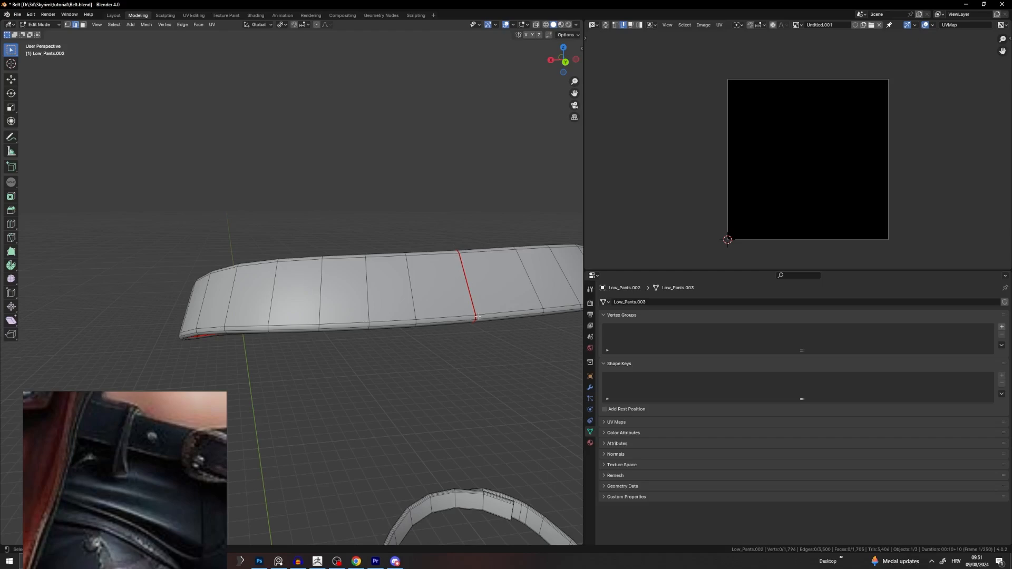
Step: Frame the view on a belt edge and orbit round to the overlapping strap ends
scroll(477, 317, down, 5)
middle_drag(477, 317, 423, 232)
scroll(314, 367, up, 2)
click(358, 290)
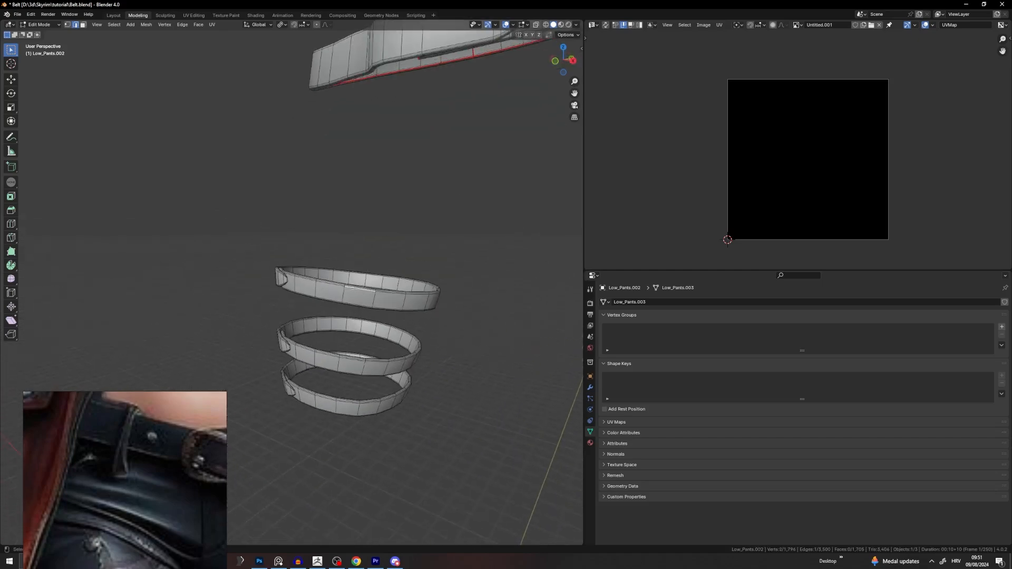
key(KP_Decimal)
scroll(356, 285, down, 9)
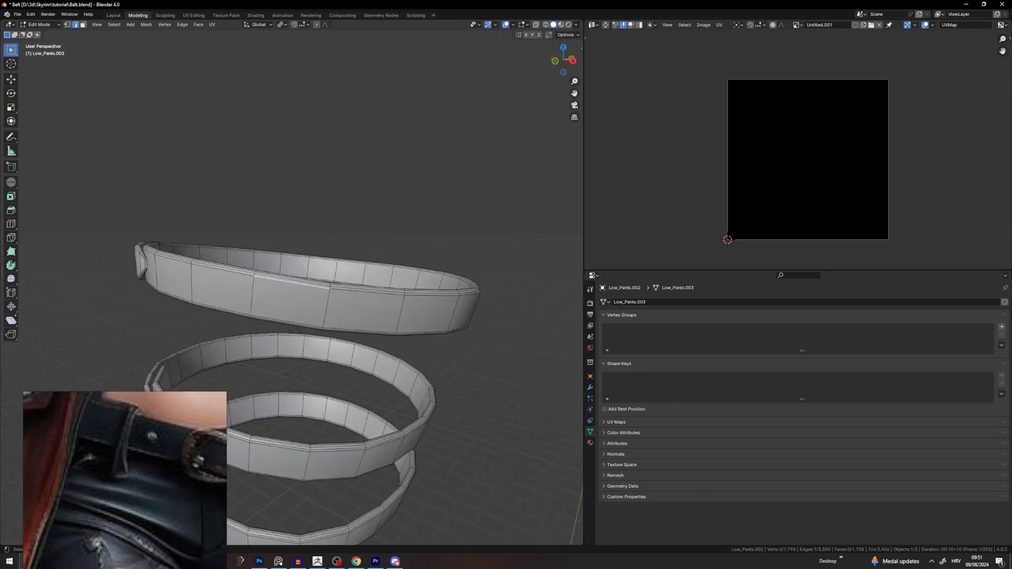
middle_drag(348, 270, 165, 290)
middle_drag(435, 263, 307, 233)
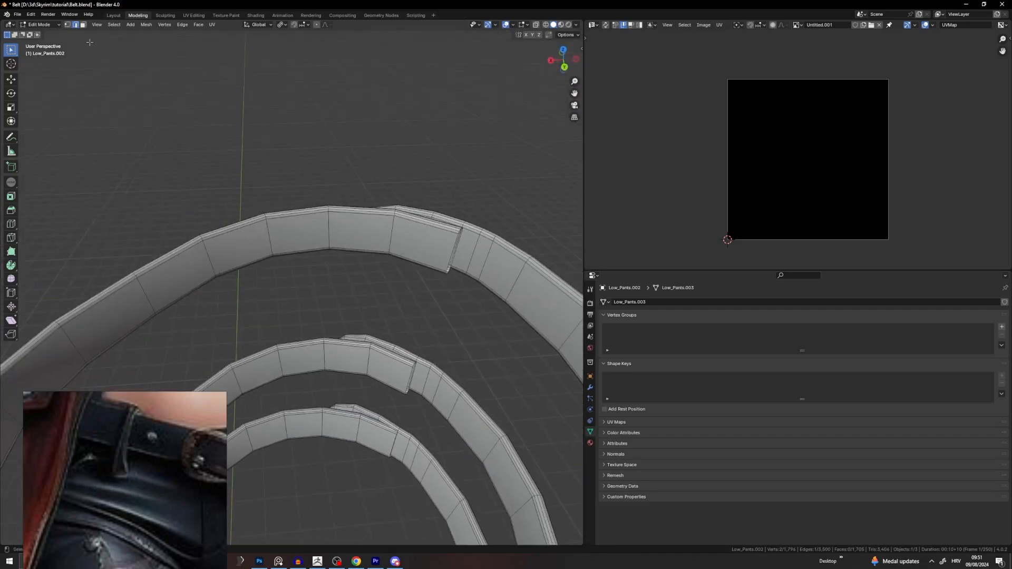
Step: In face select mode, select the outer belt band's face loop
click(83, 25)
alt+click(428, 221)
middle_drag(430, 227, 396, 216)
alt+click(470, 285)
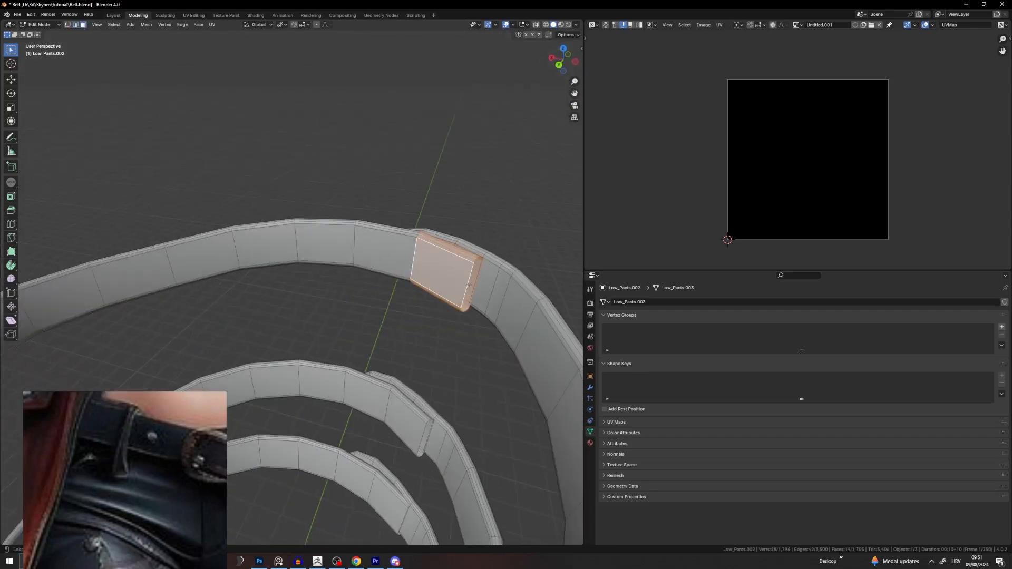
key(alt+a)
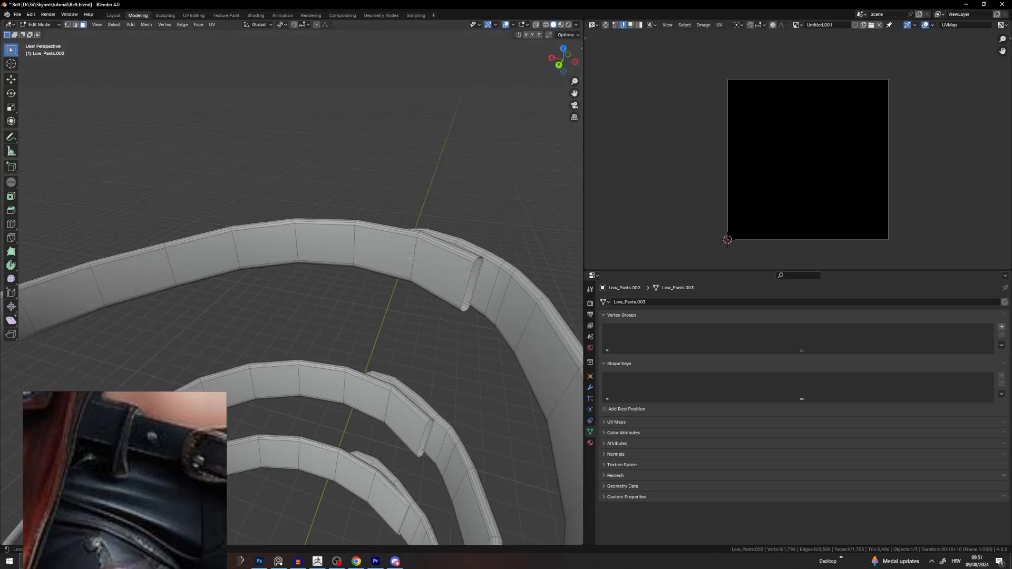
alt+click(411, 258)
mouse_move(410, 258)
middle_down()
mouse_move(285, 261)
mouse_move(399, 252)
middle_up()
Step: Orbit and pan the view to look down on the lower belt loops
scroll(348, 253, up, 6)
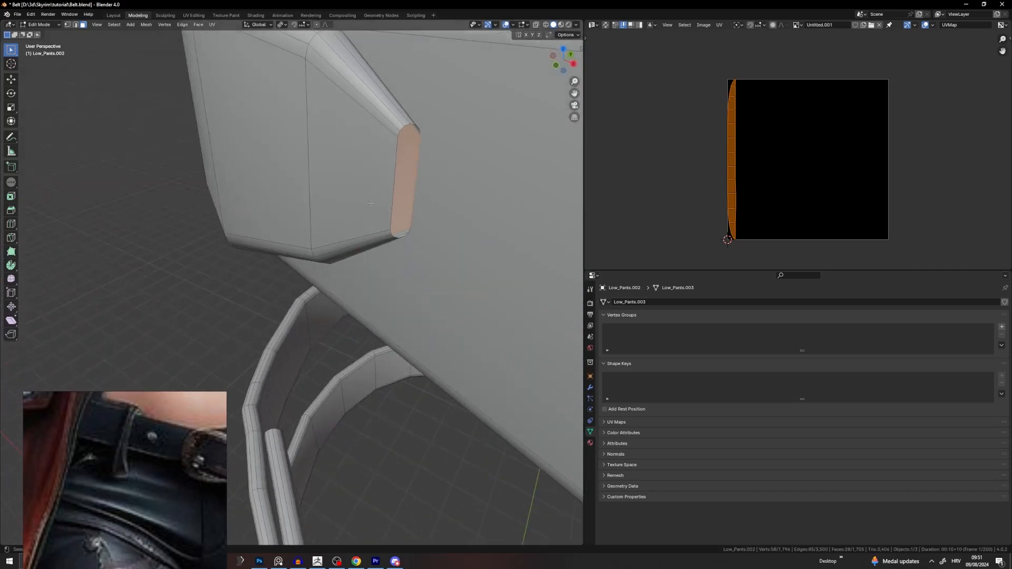
scroll(371, 203, down, 5)
middle_drag(371, 205, 245, 211)
scroll(316, 290, down, 6)
shift+middle_drag(391, 443, 237, 210)
middle_drag(182, 87, 211, 121)
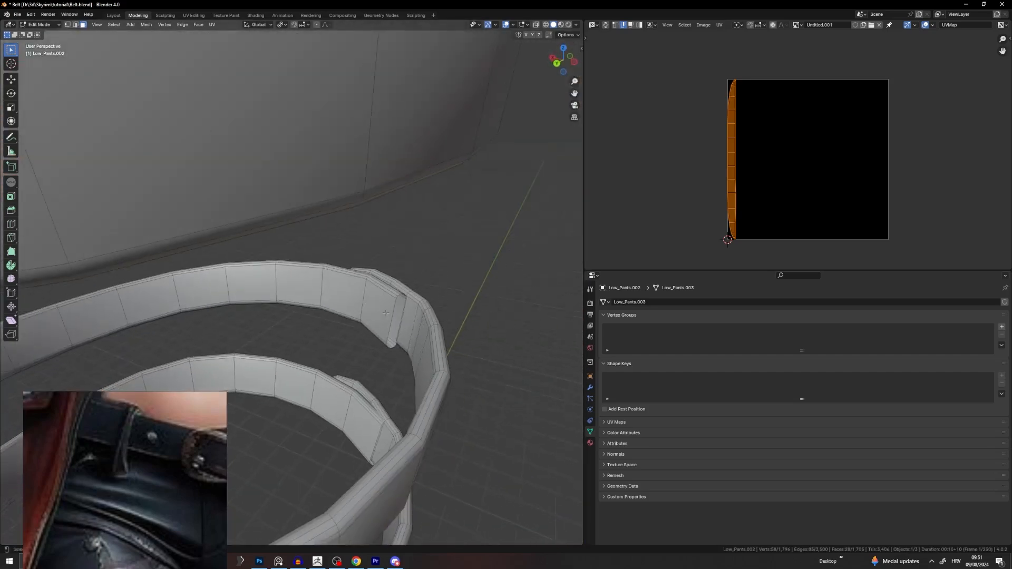
Step: Delete the selected belt faces, then the linked outer band and inner strip
key(x)
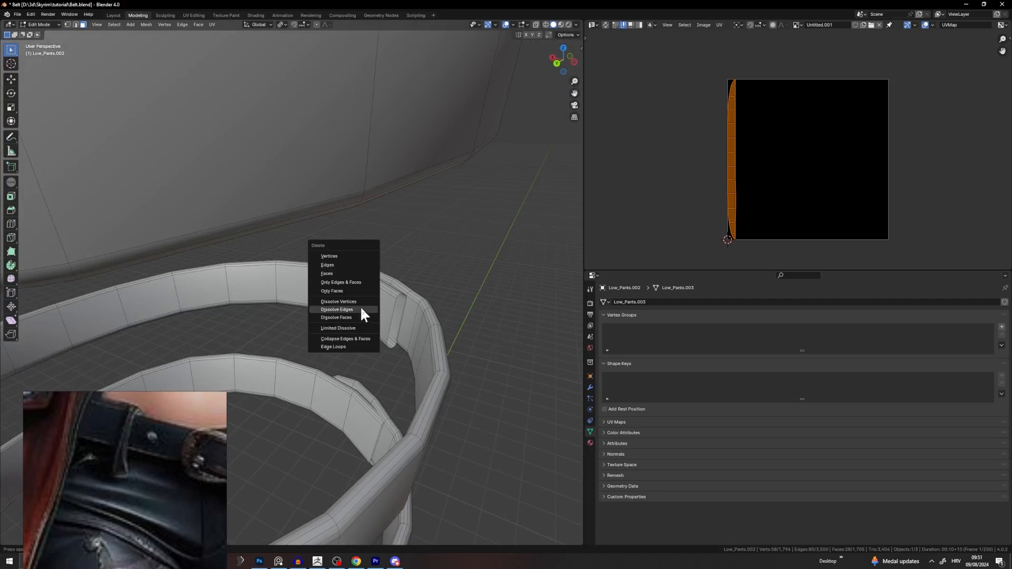
click(338, 273)
middle_drag(337, 273, 357, 167)
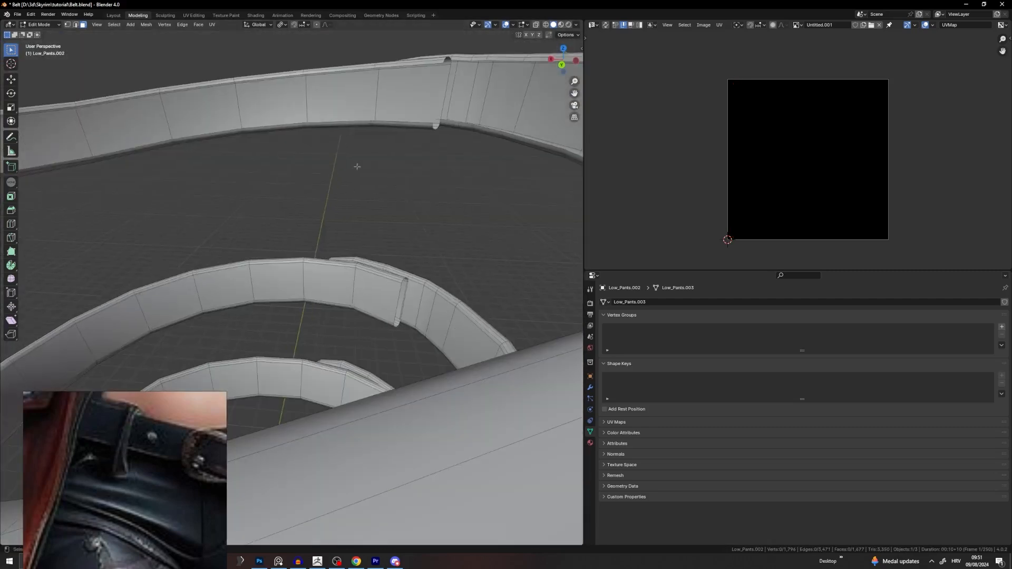
click(363, 304)
key(ctrl+l)
key(x)
click(348, 283)
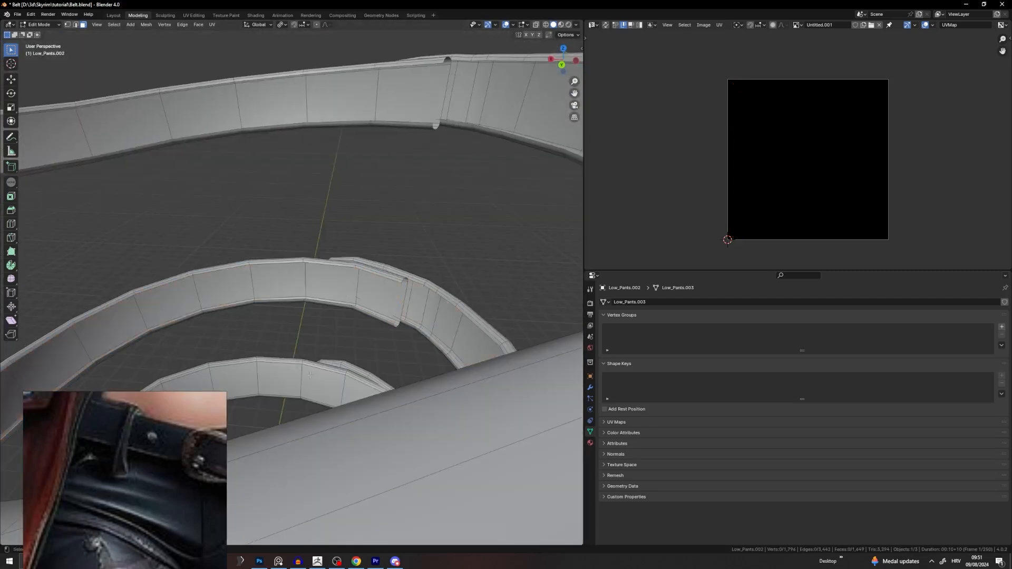
click(294, 377)
key(ctrl+l)
key(x)
click(297, 375)
Step: Switch to edge select and pick edges along the first belt tip
middle_drag(364, 382, 442, 204)
scroll(259, 355, down, 4)
scroll(246, 280, up, 6)
click(76, 24)
click(372, 135)
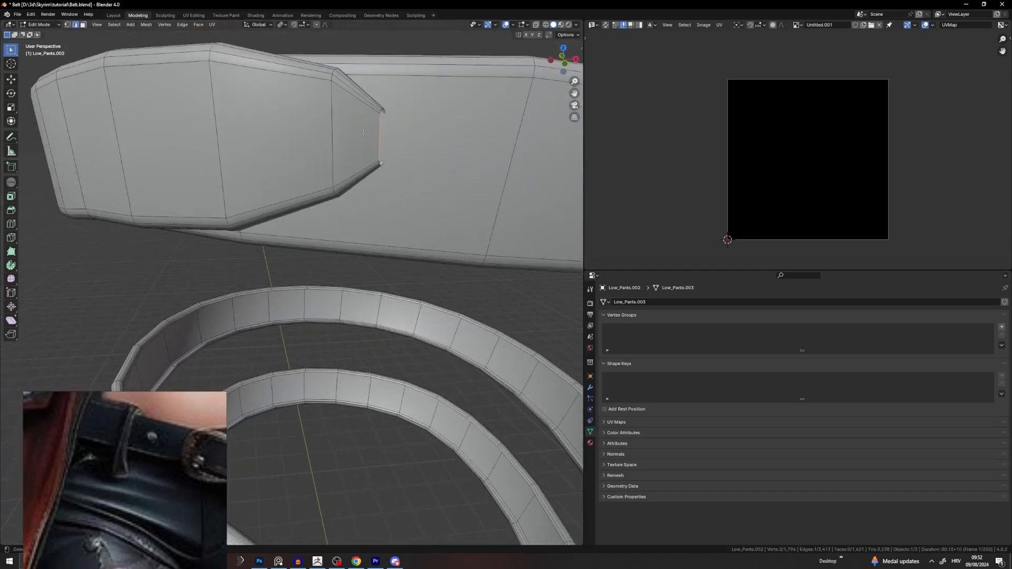
shift+middle_drag(363, 133, 274, 241)
click(246, 124)
scroll(246, 124, up, 4)
middle_drag(274, 241, 249, 272)
scroll(249, 272, down, 5)
scroll(249, 273, up, 3)
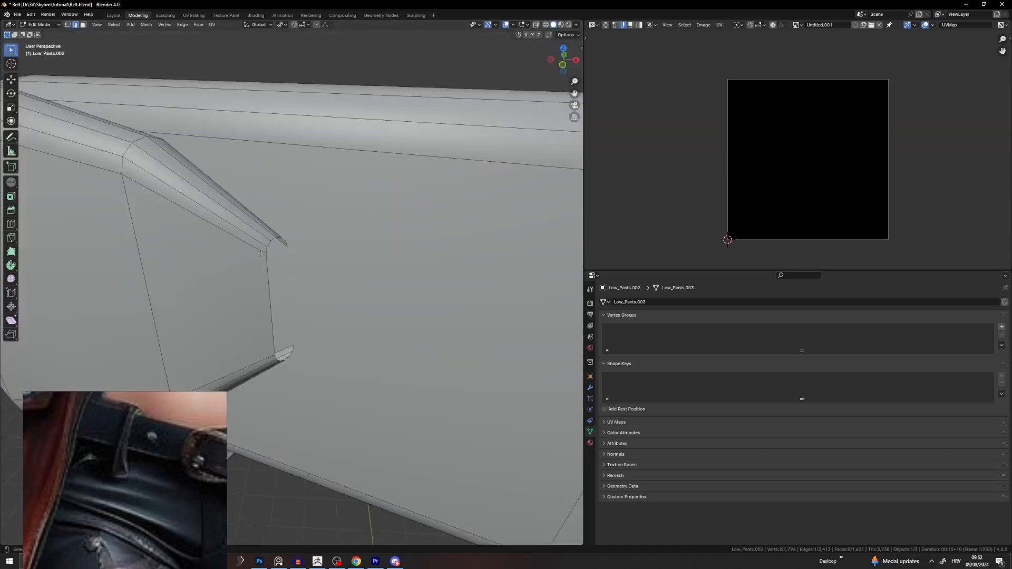
Step: Select the tip's short edges and fill the first faces closing the belt-loop tip
click(261, 254)
scroll(169, 206, up, 2)
shift+middle_drag(174, 206, 190, 235)
click(341, 331)
scroll(342, 330, up, 3)
middle_drag(342, 330, 422, 342)
scroll(330, 332, down, 3)
key(f)
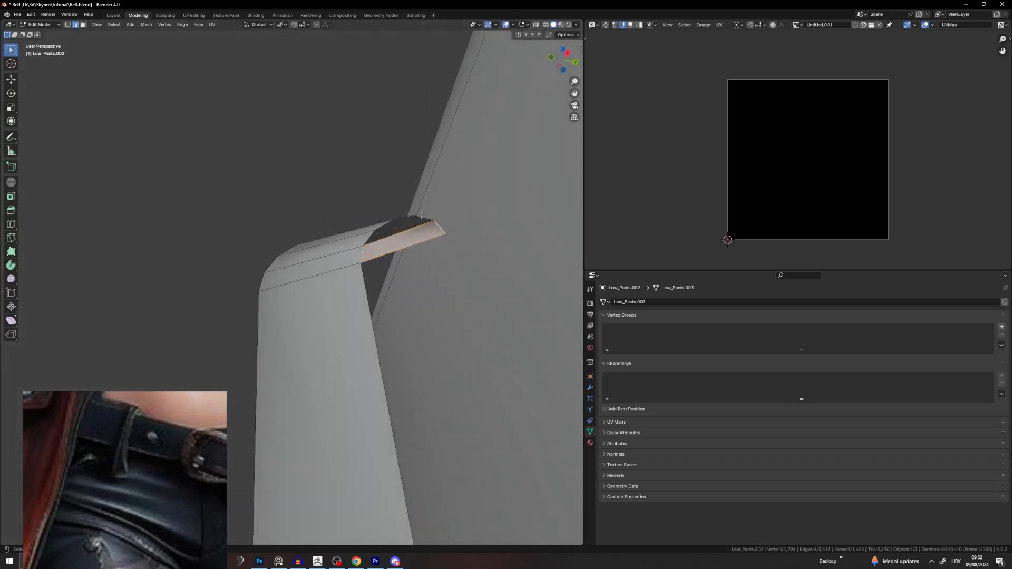
key(f)
key(f)
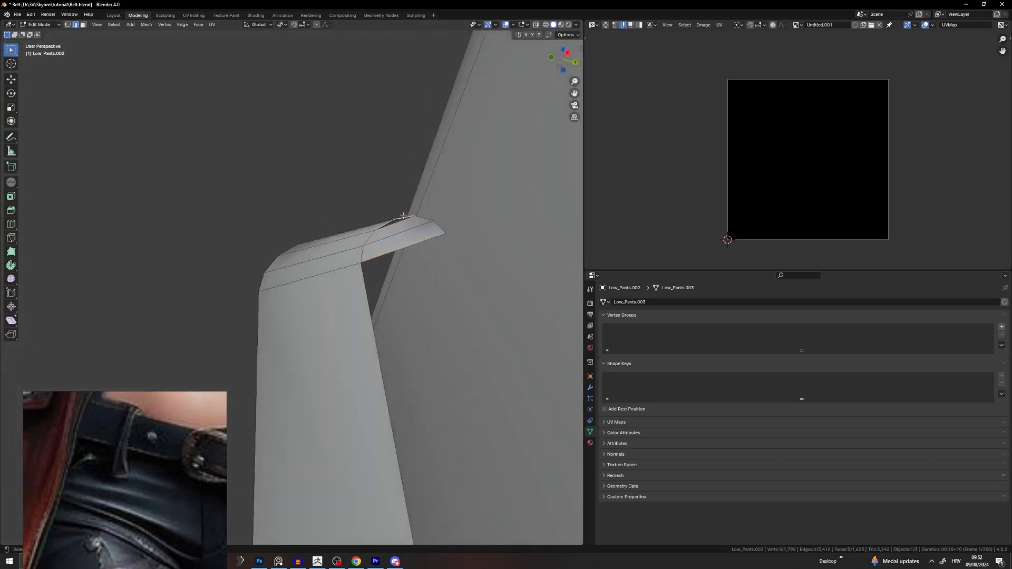
middle_drag(403, 218, 315, 309)
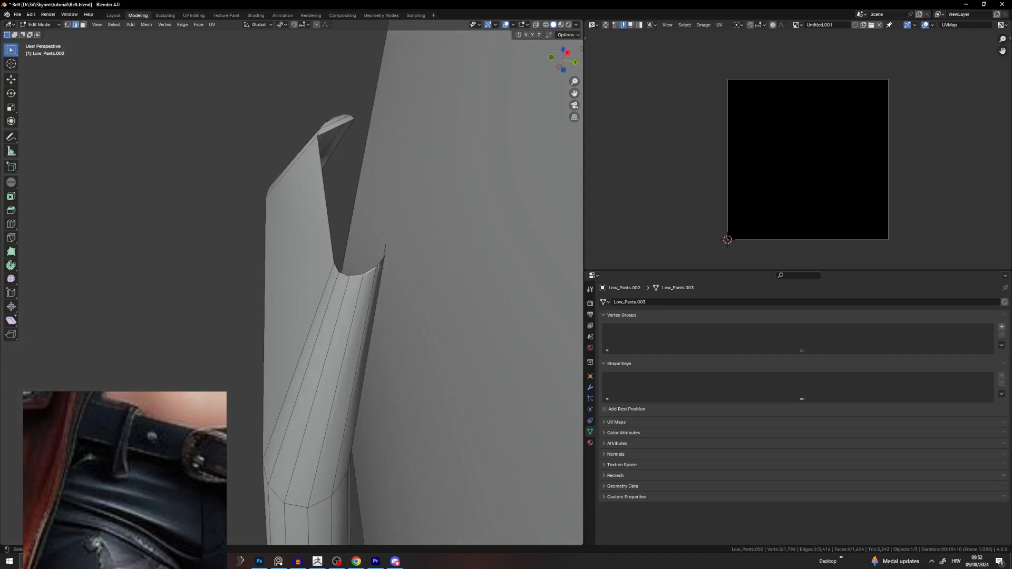
key(f)
Step: Fill the remaining faces between boundary edges up to the top of the tip
shift+click(344, 274)
key(f)
click(335, 268)
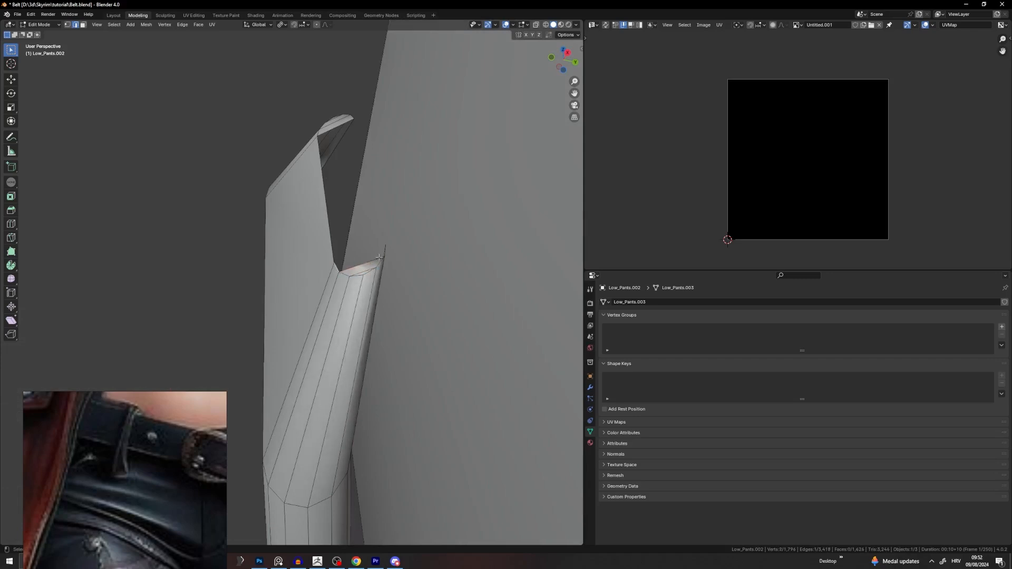
shift+click(386, 251)
key(f)
click(328, 133)
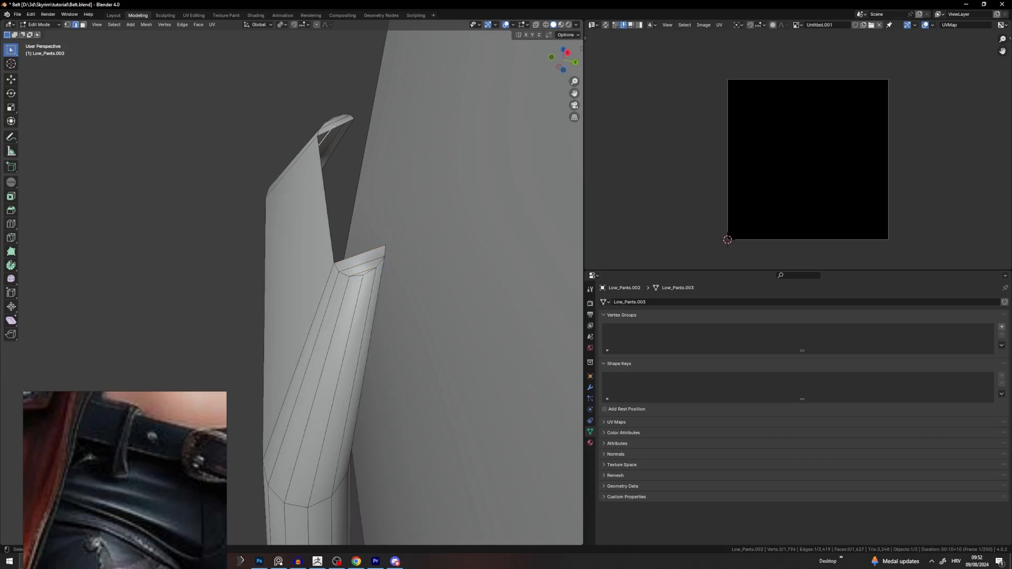
click(334, 127)
shift+click(352, 256)
key(f)
Step: Move over to the second belt and frame the view on its strap-tip edge
scroll(348, 256, down, 4)
middle_drag(346, 257, 405, 303)
scroll(405, 303, down, 1)
shift+middle_drag(343, 307, 330, 230)
scroll(328, 230, down, 3)
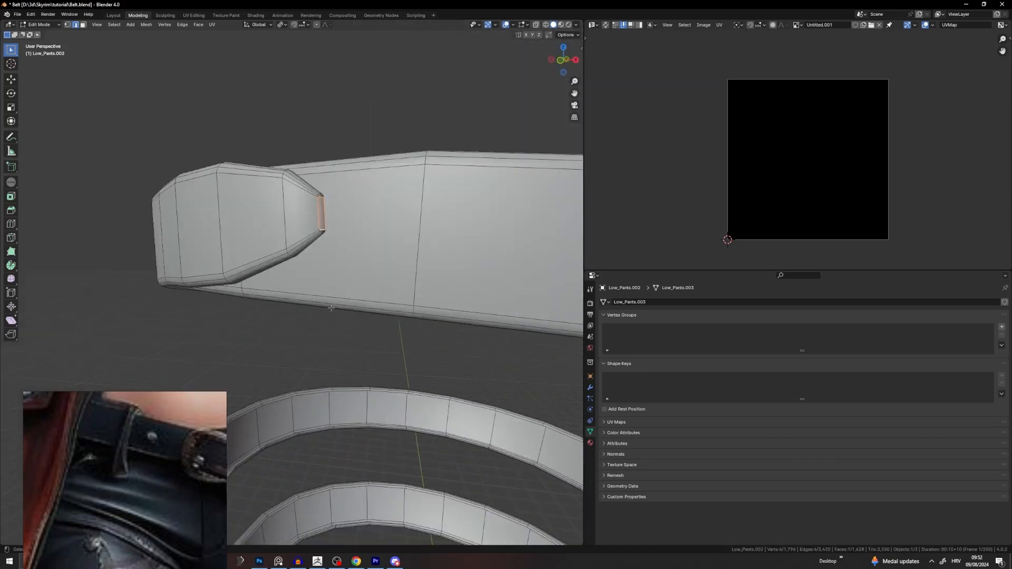
scroll(331, 308, down, 4)
shift+middle_drag(326, 397, 316, 289)
scroll(316, 288, up, 5)
click(335, 404)
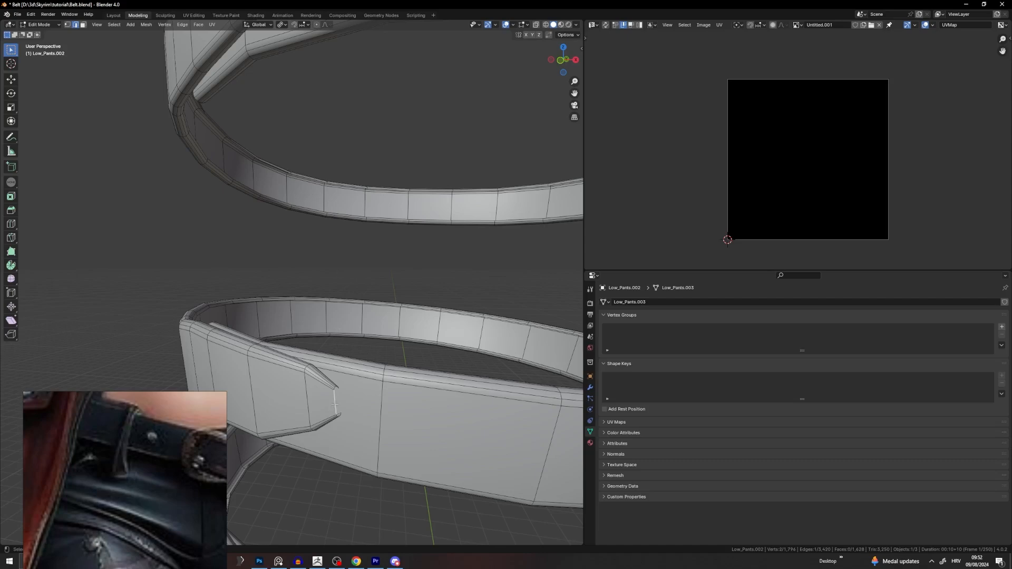
key(KP_Decimal)
Step: Fill a face across the second belt's loop opening between its short edges
scroll(335, 405, down, 4)
middle_drag(335, 405, 266, 411)
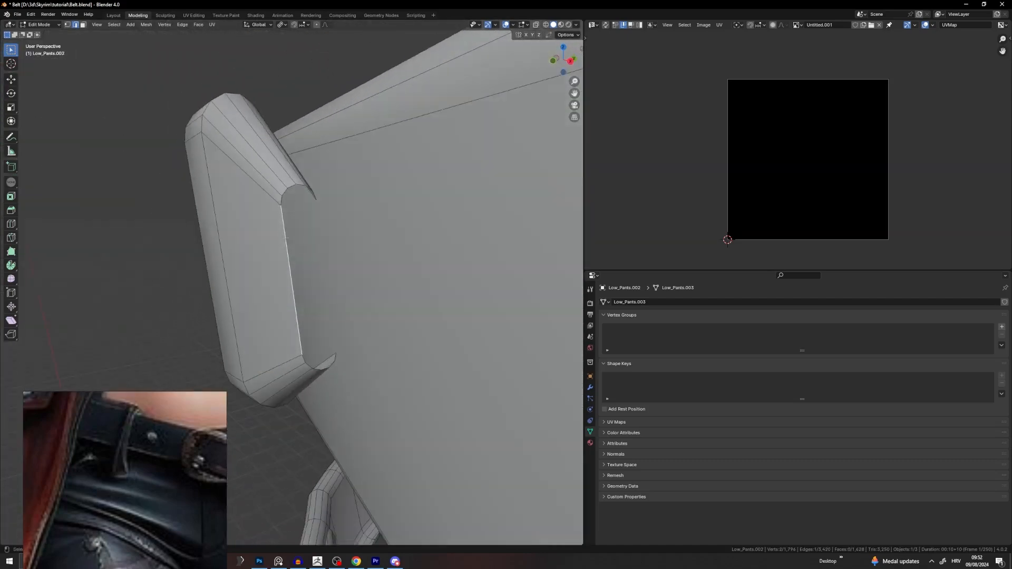
scroll(266, 411, up, 1)
click(277, 162)
shift+click(325, 155)
key(f)
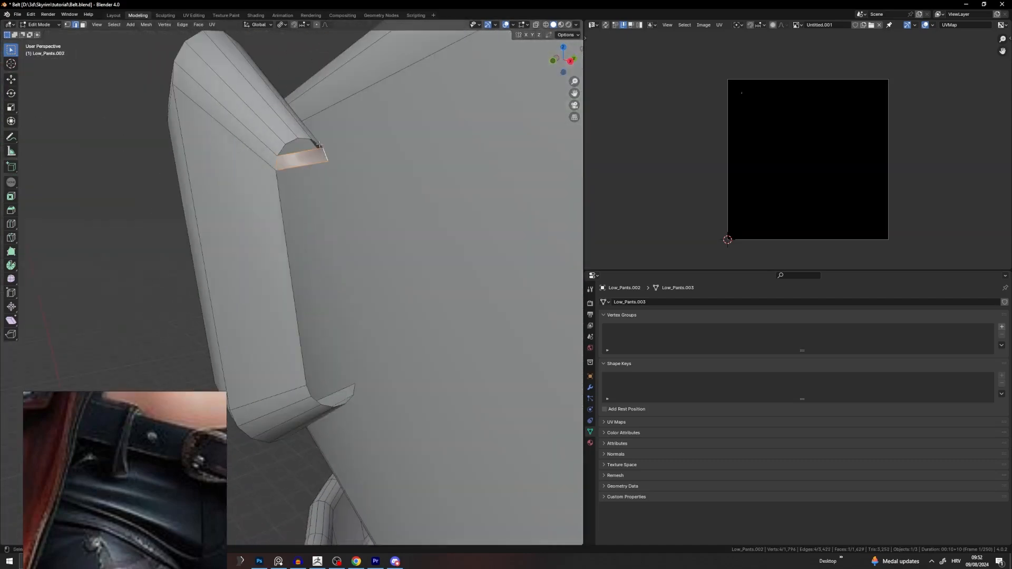
Step: Fill the corner triangles and cap the second strap's open top end
click(316, 144)
click(280, 150)
shift+click(318, 145)
key(f)
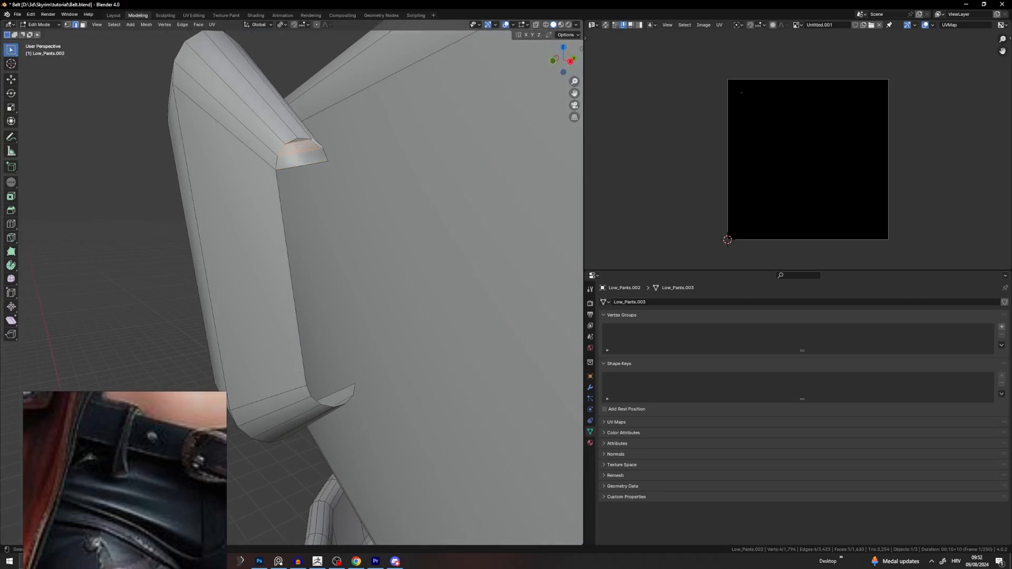
click(292, 142)
key(f)
click(326, 410)
middle_drag(326, 409, 341, 420)
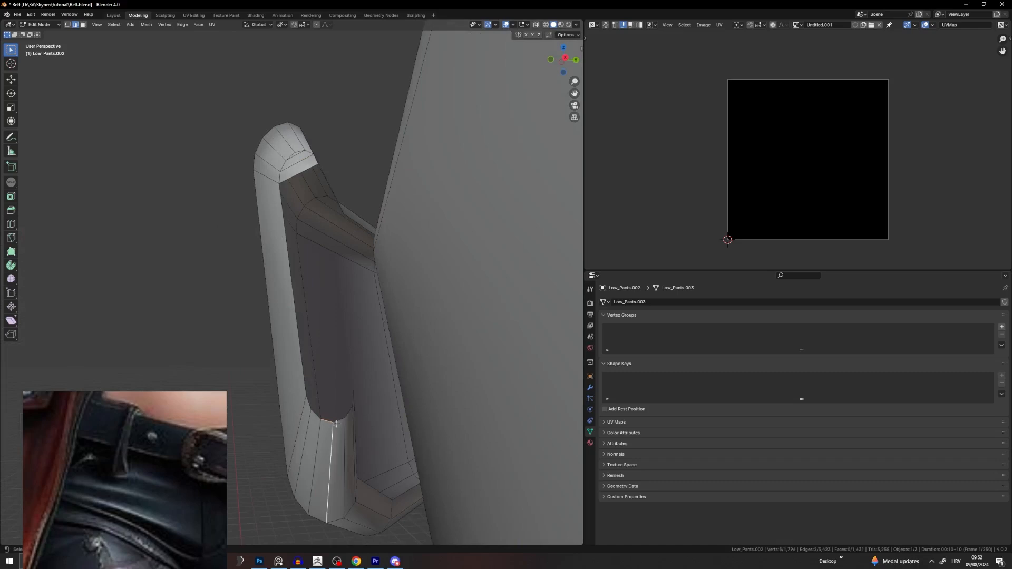
key(f)
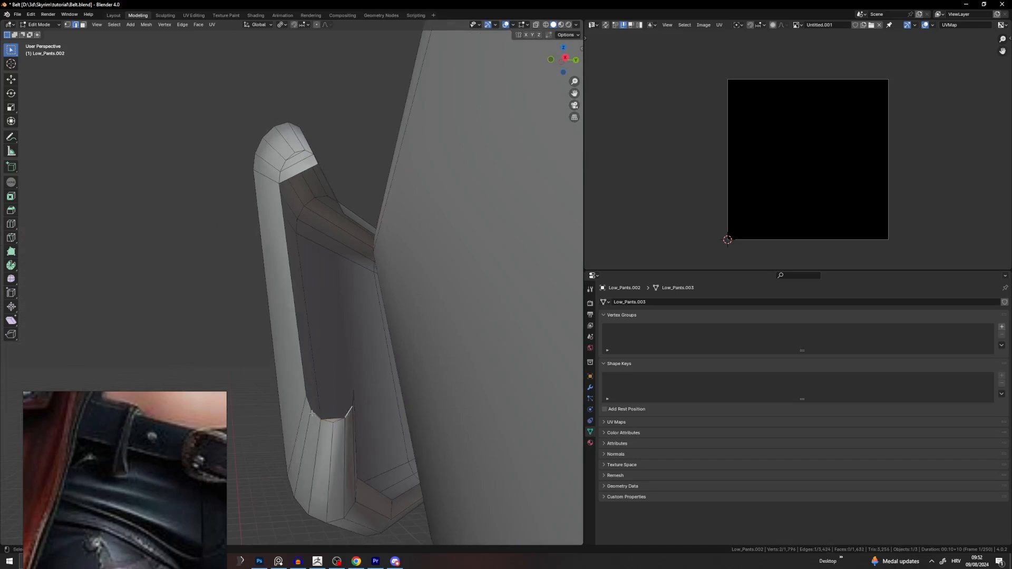
key(f)
key(f)
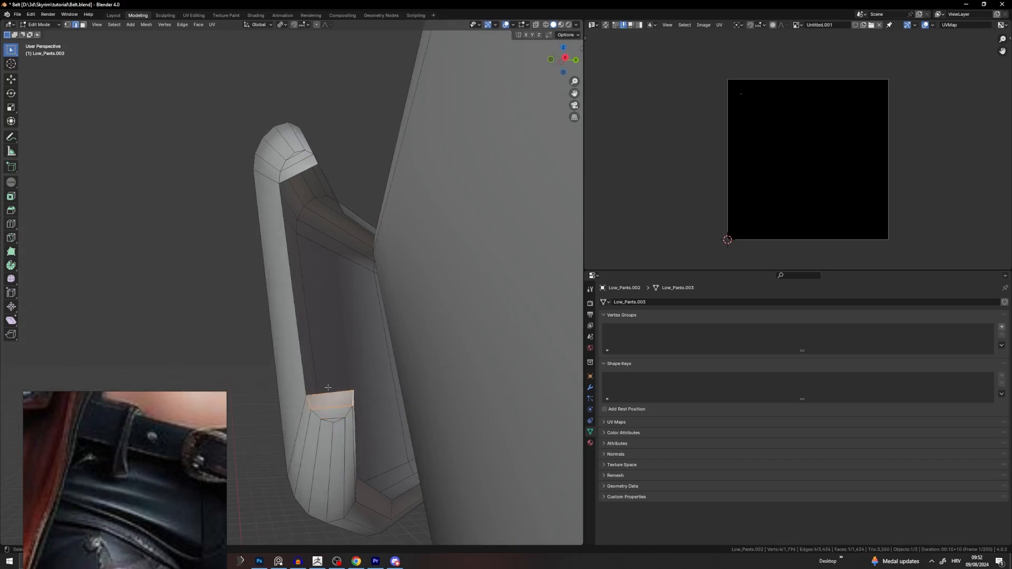
click(328, 388)
key(f)
Step: Close the lower strap's top opening with faces
middle_drag(305, 166, 328, 194)
key(alt+a)
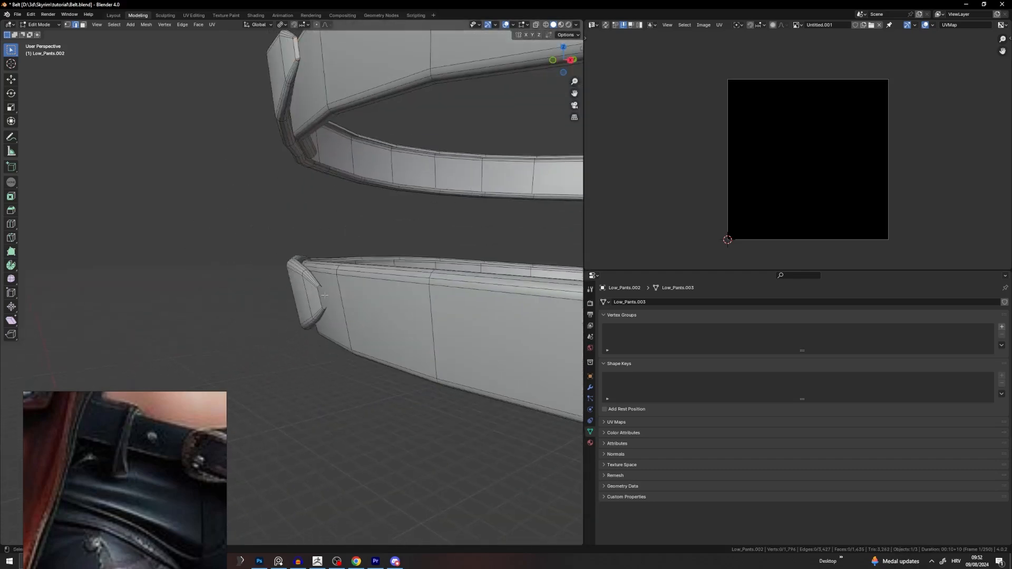
scroll(324, 294, up, 8)
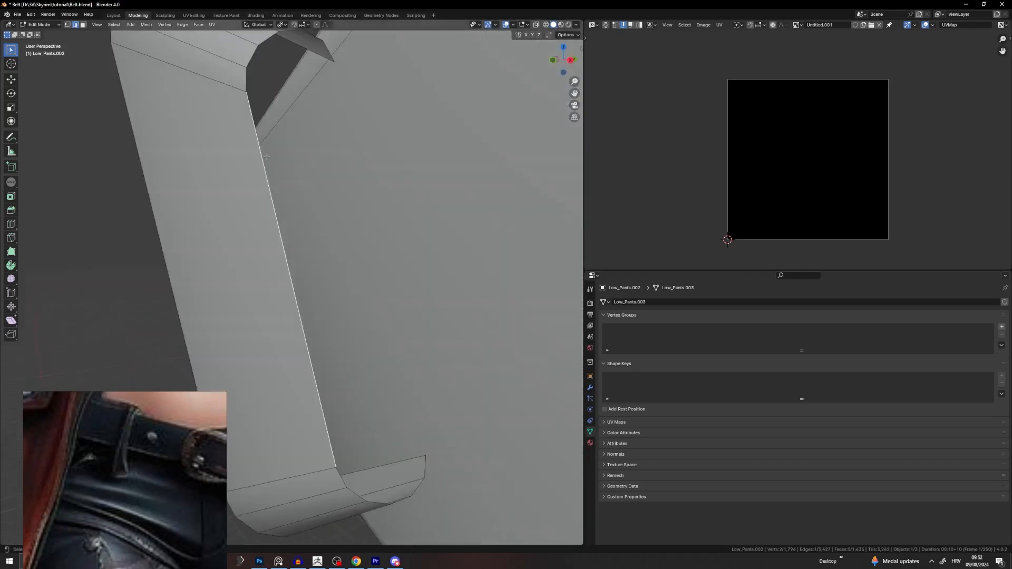
click(279, 69)
key(f)
middle_drag(279, 69, 293, 169)
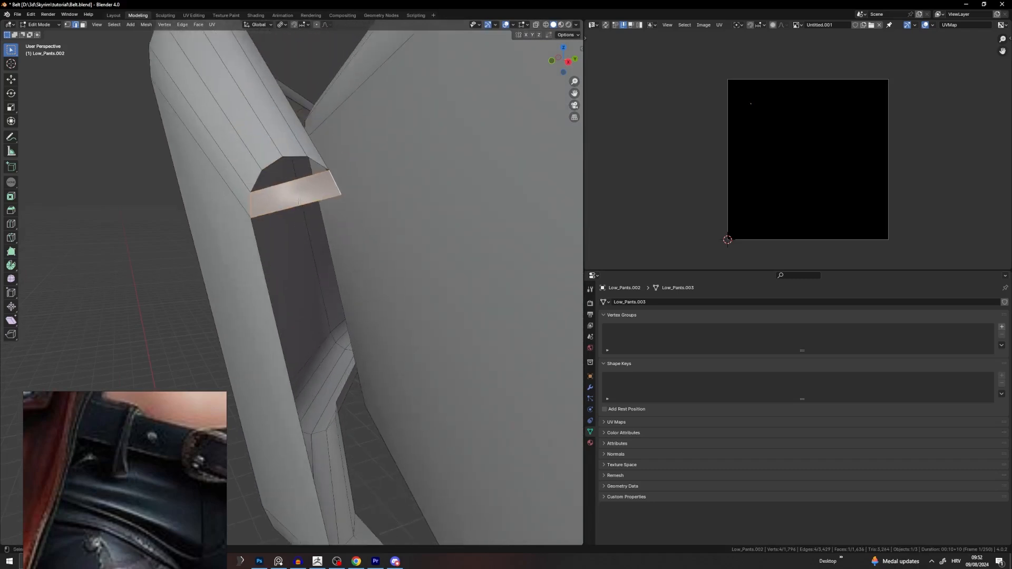
shift+click(325, 168)
key(f)
Step: Fill a triangle between bottom rim edges and close the strap's bottom gap
middle_drag(316, 165, 407, 277)
click(365, 258)
shift+click(385, 253)
key(f)
click(396, 247)
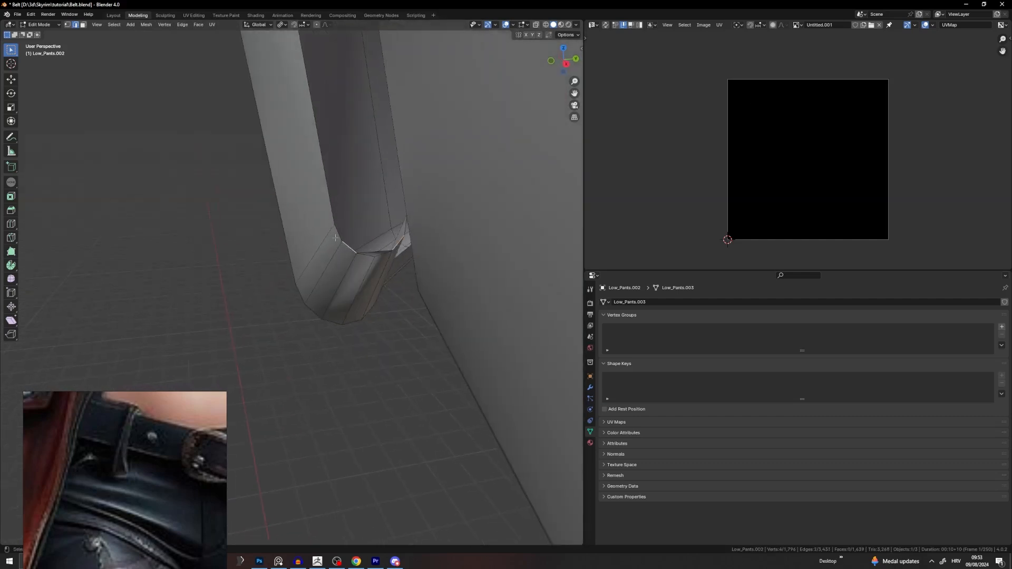
key(f)
key(f)
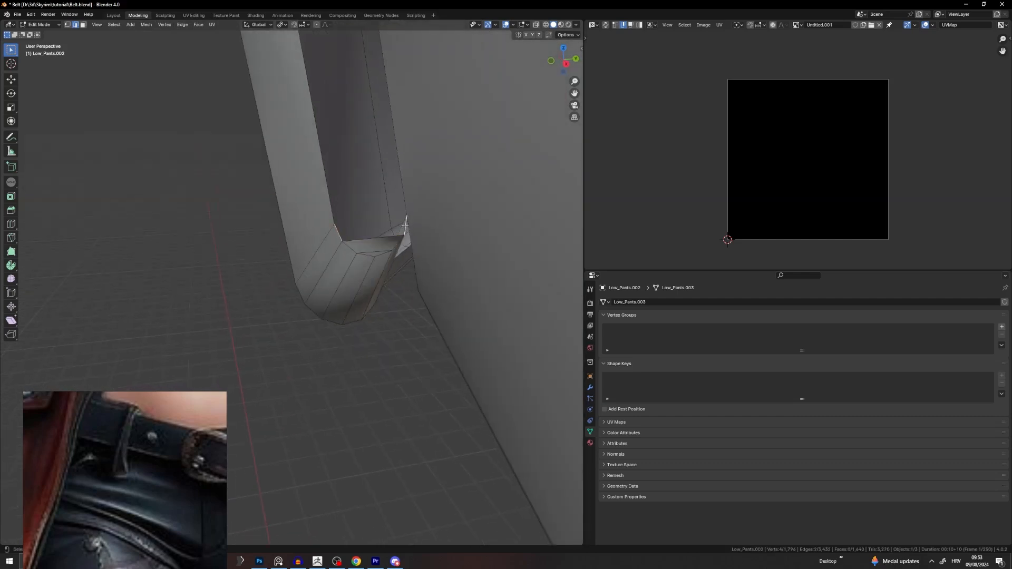
middle_drag(341, 233, 354, 170)
key(f)
Step: Select all belt geometry and recalculate its normals to point outside
scroll(329, 209, down, 2)
key(a)
scroll(328, 210, down, 5)
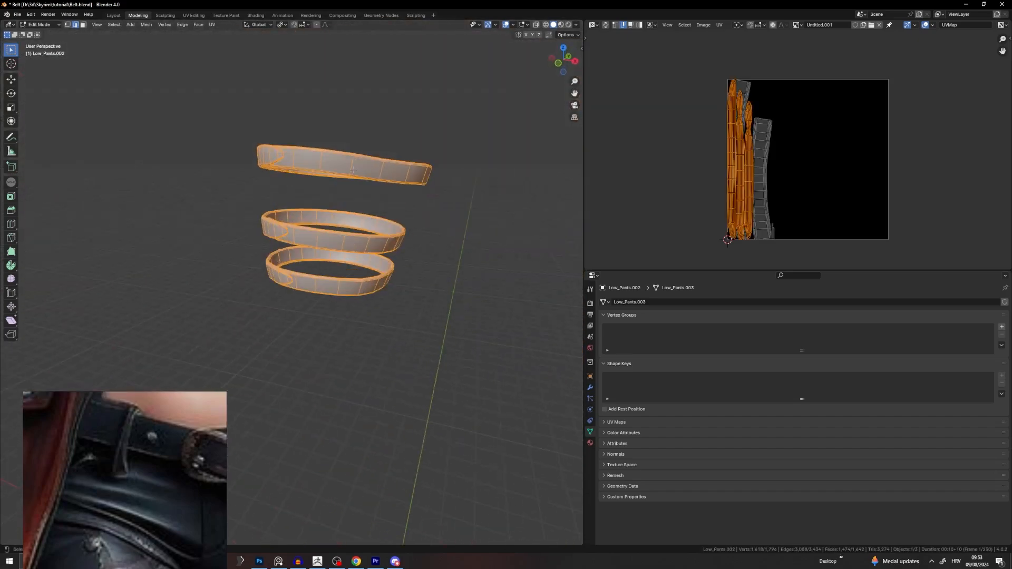
click(146, 24)
mouse_move(169, 167)
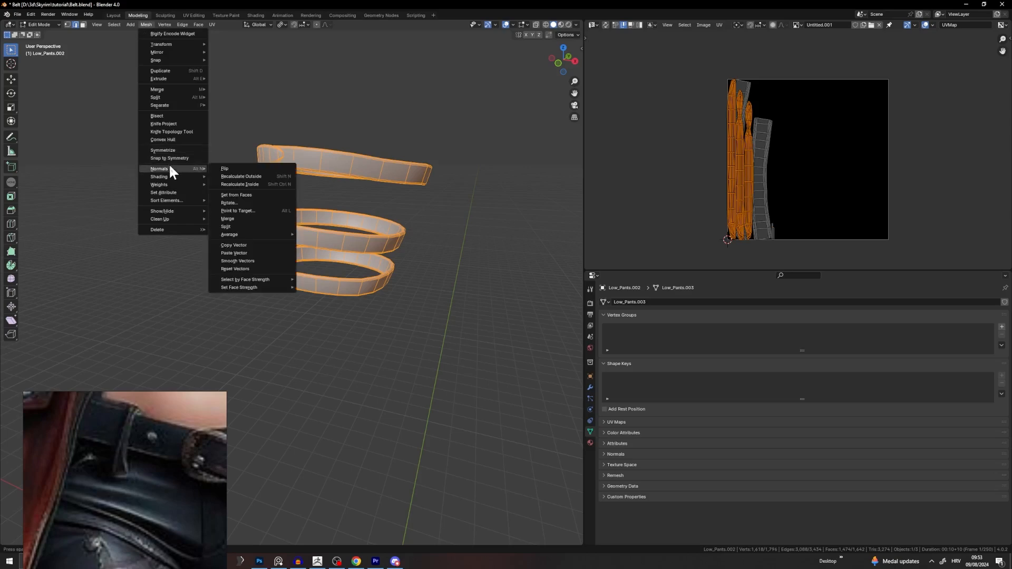
click(244, 176)
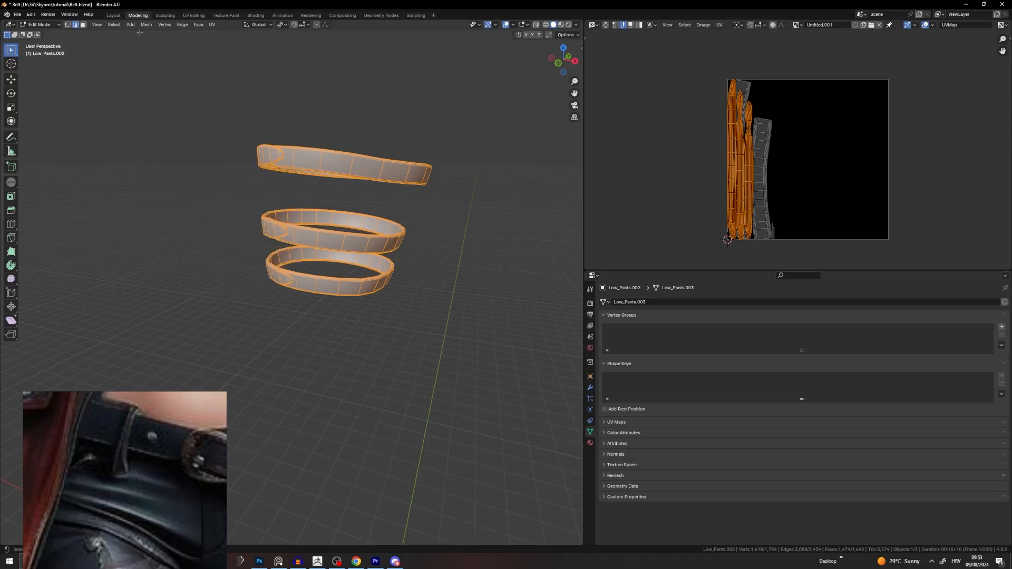
click(147, 24)
mouse_move(169, 163)
click(289, 185)
scroll(288, 184, up, 4)
Step: In Object Mode, turn on the Face Orientation overlay and orbit to check the rings
key(Tab)
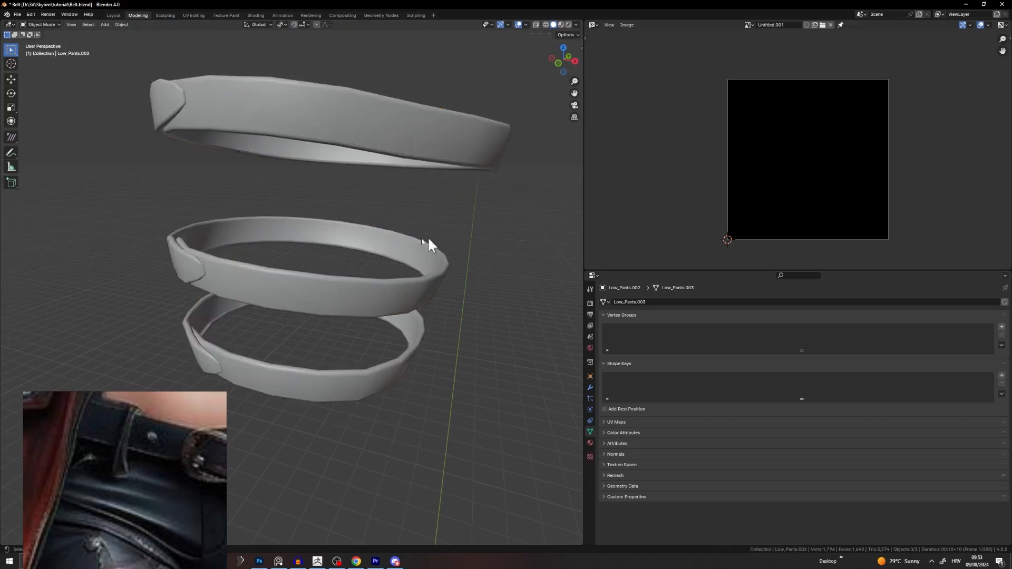
click(383, 236)
click(484, 220)
click(526, 25)
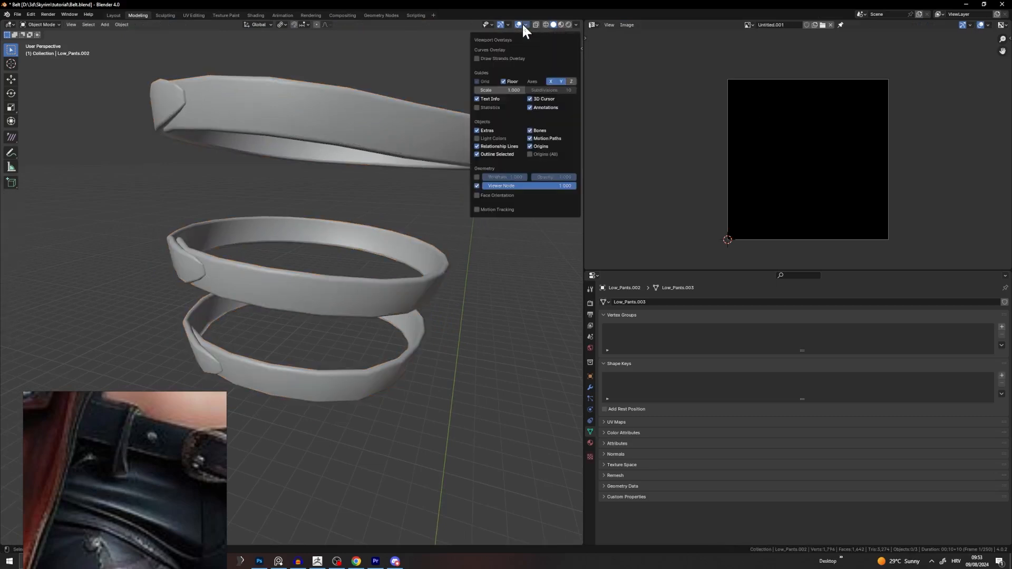
click(489, 195)
scroll(326, 240, down, 2)
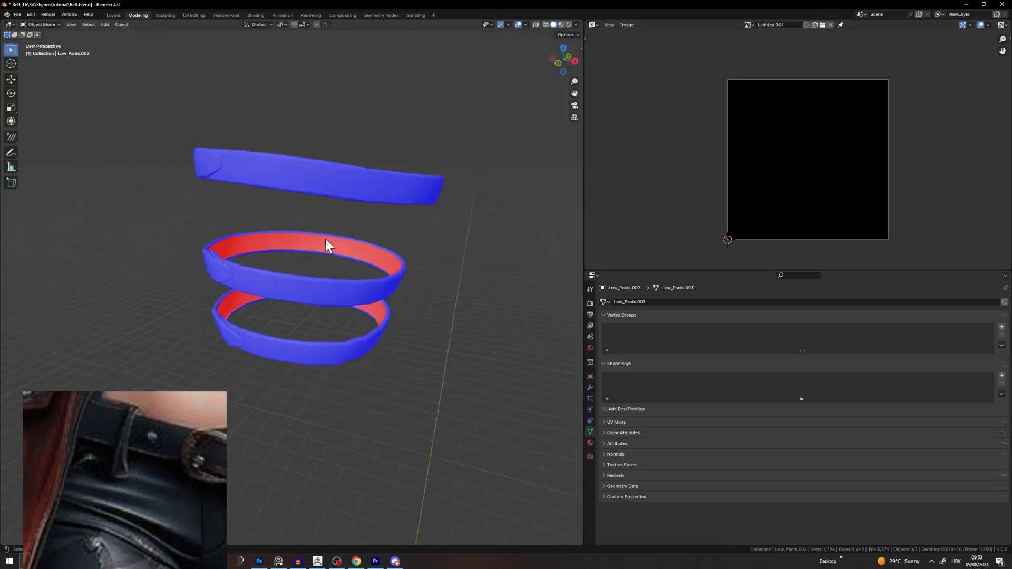
middle_drag(326, 244, 406, 161)
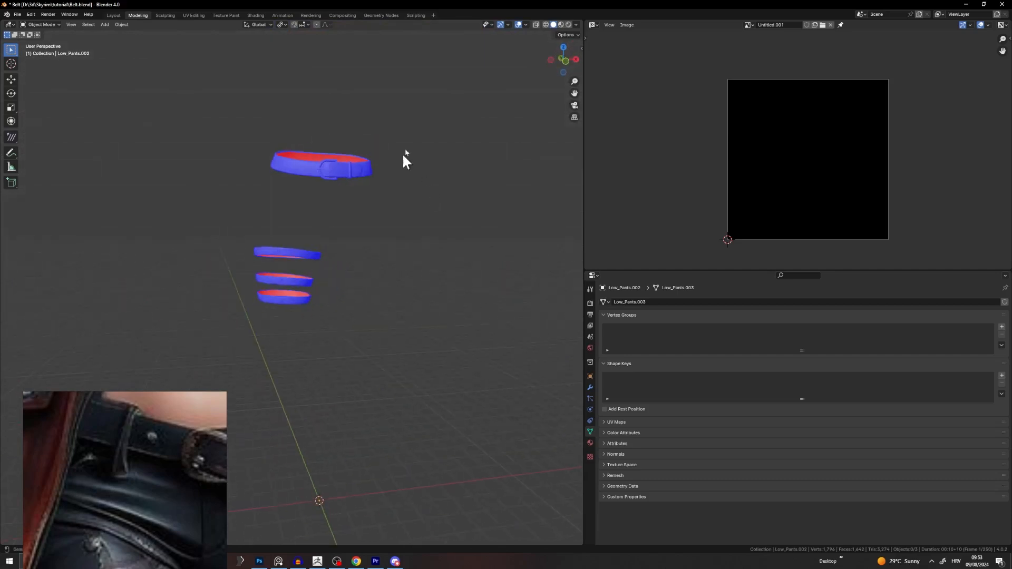
Step: Turn the Face Orientation overlay off and go back into Edit Mode on the top belt piece
click(525, 25)
click(490, 195)
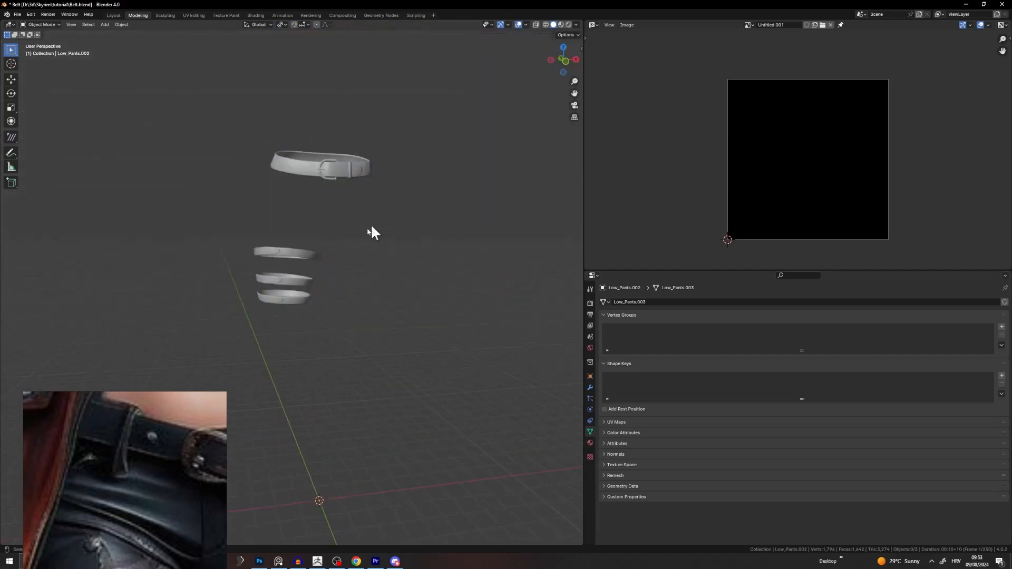
scroll(323, 192, up, 3)
shift+middle_drag(324, 193, 314, 271)
key(Tab)
Step: Select the edge loops along the belt strap and around the tip, and mark them as seams
key(a)
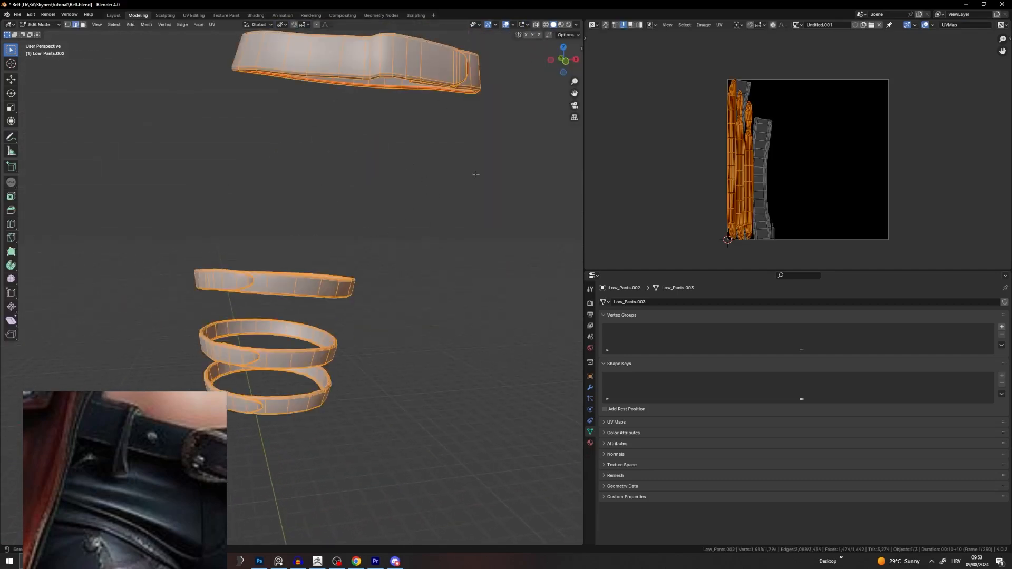
middle_drag(275, 265, 198, 255)
scroll(218, 251, up, 5)
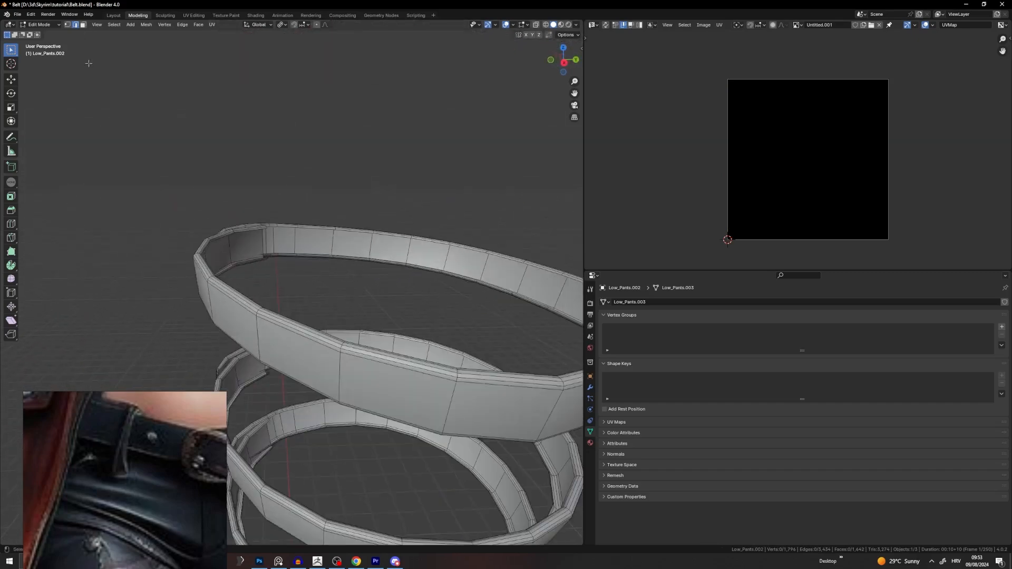
middle_drag(88, 63, 262, 234)
alt+click(316, 209)
middle_drag(315, 209, 456, 208)
shift+middle_drag(238, 232, 342, 215)
scroll(342, 214, up, 2)
scroll(282, 216, up, 2)
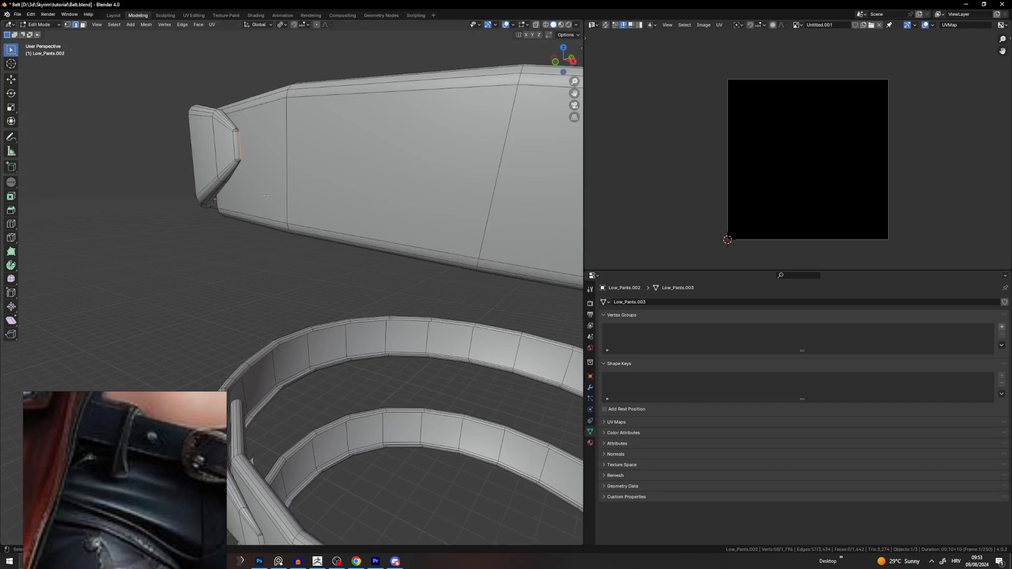
mouse_move(231, 137)
middle_down()
mouse_move(301, 124)
mouse_move(227, 143)
middle_up()
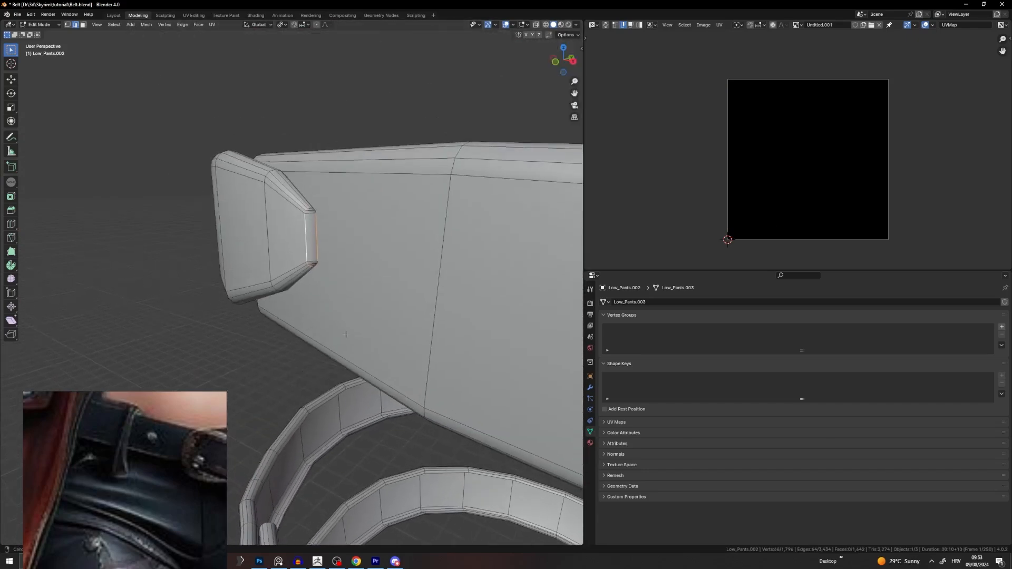
scroll(295, 116, up, 4)
middle_drag(379, 66, 351, 76)
alt+shift+click(340, 74)
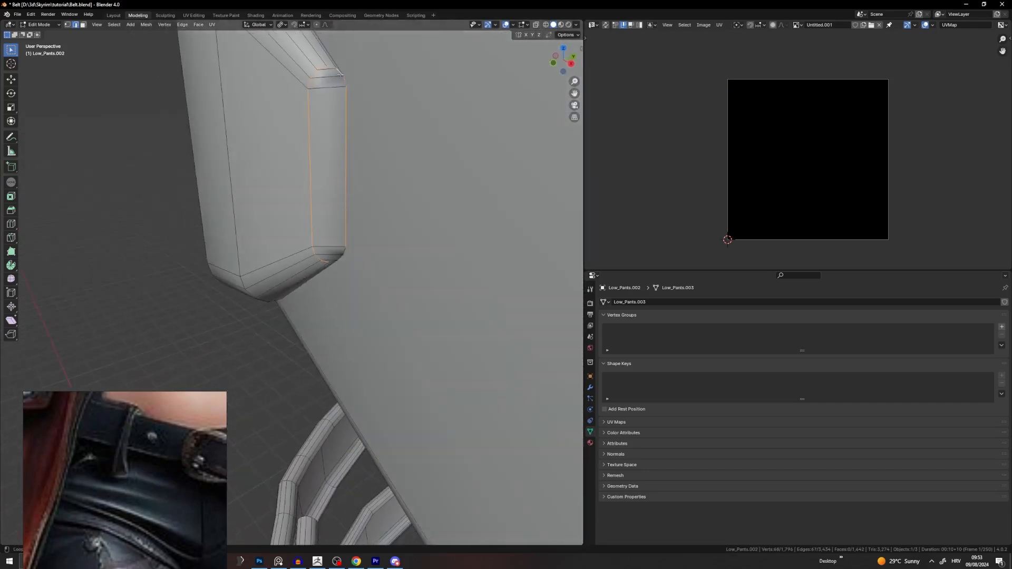
alt+shift+click(337, 262)
key(ctrl+z)
alt+shift+click(343, 256)
scroll(343, 257, down, 1)
shift+middle_drag(358, 359, 398, 219)
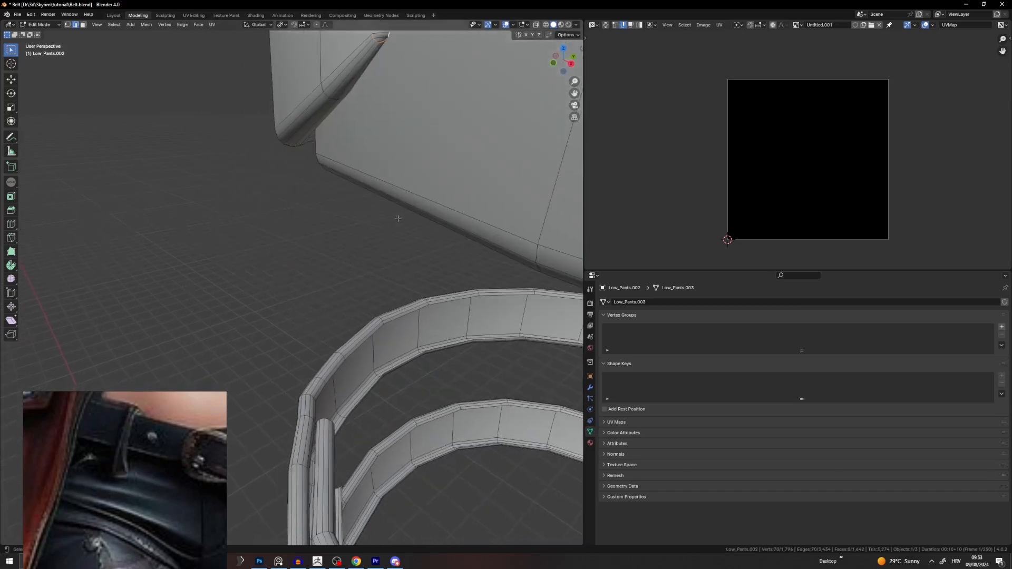
alt+shift+click(360, 348)
middle_drag(325, 422, 350, 410)
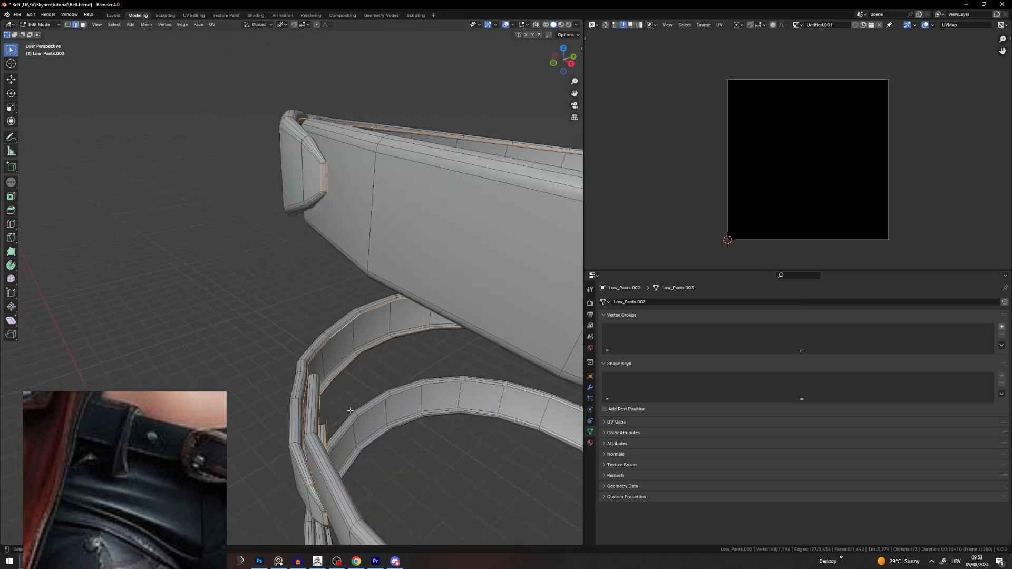
right_click(350, 410)
click(327, 390)
Step: Select the edge loop and single edge at the belt's buckle end
click(308, 370)
key(KP_Decimal)
scroll(308, 369, down, 12)
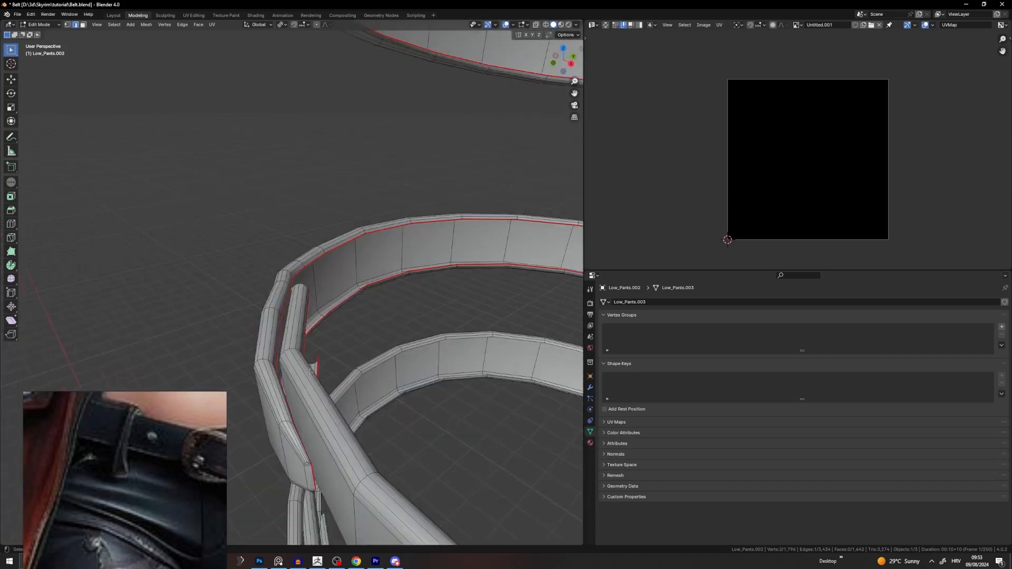
middle_drag(308, 369, 334, 282)
scroll(335, 282, up, 6)
scroll(334, 282, up, 3)
alt+click(358, 287)
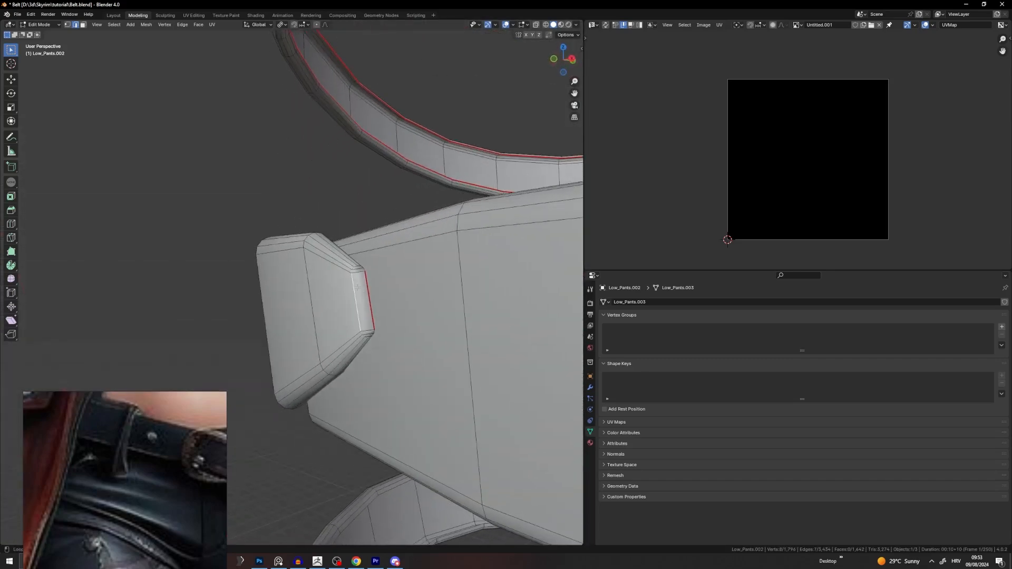
click(336, 243)
key(KP_Decimal)
scroll(336, 242, down, 10)
middle_drag(335, 239, 321, 248)
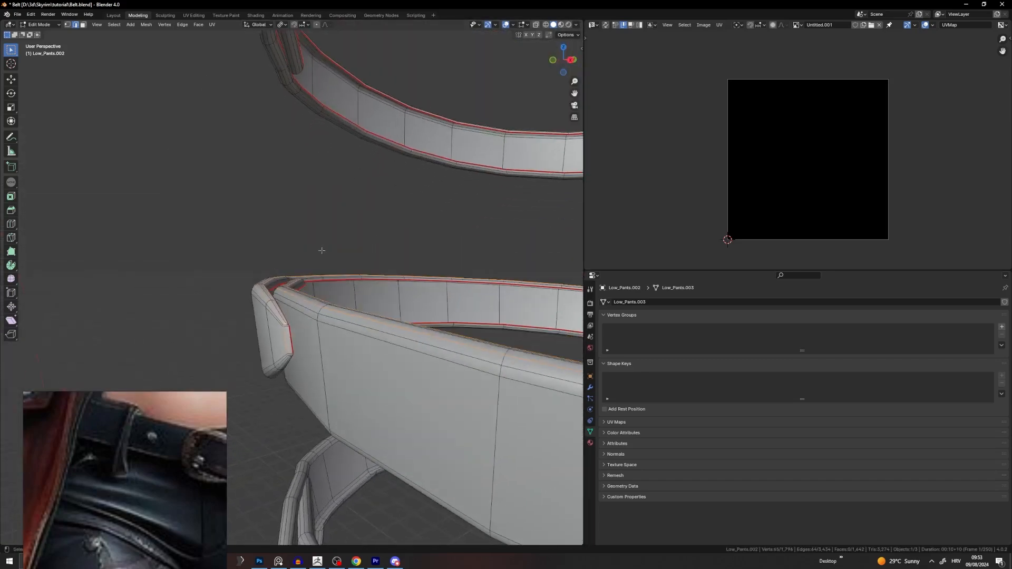
scroll(287, 335, up, 4)
scroll(446, 394, down, 5)
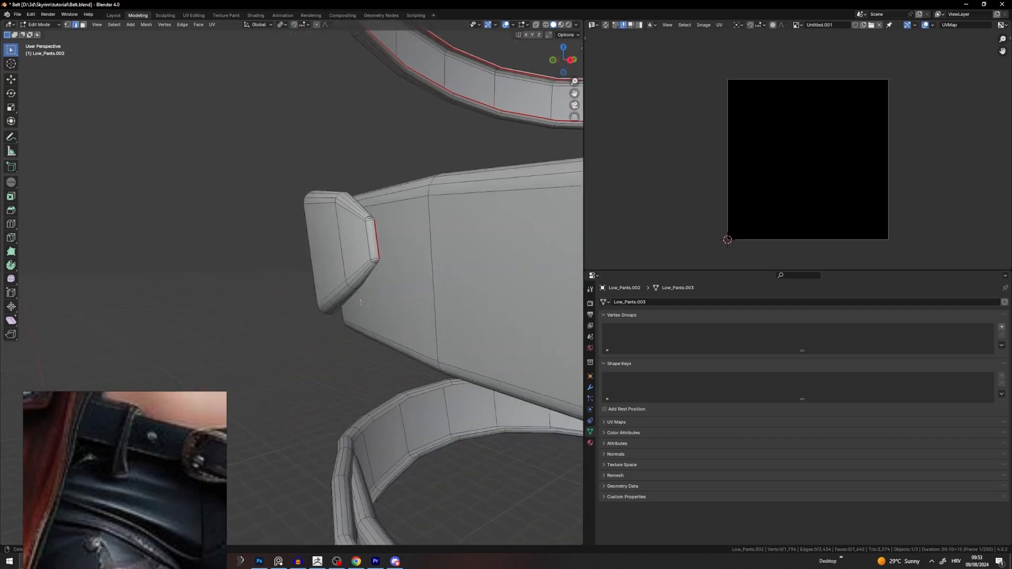
alt+shift+click(356, 200)
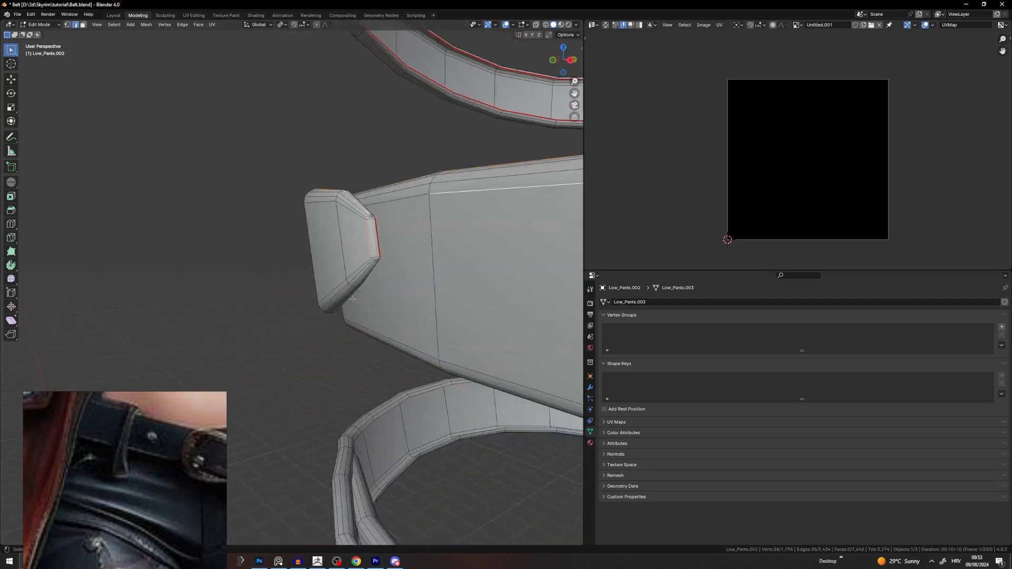
key(alt+a)
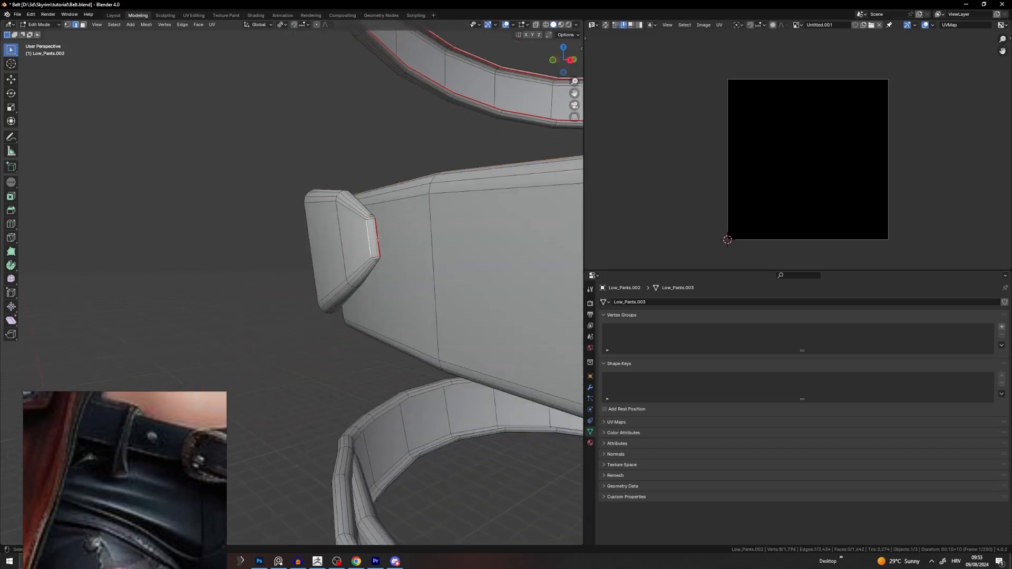
scroll(379, 239, up, 6)
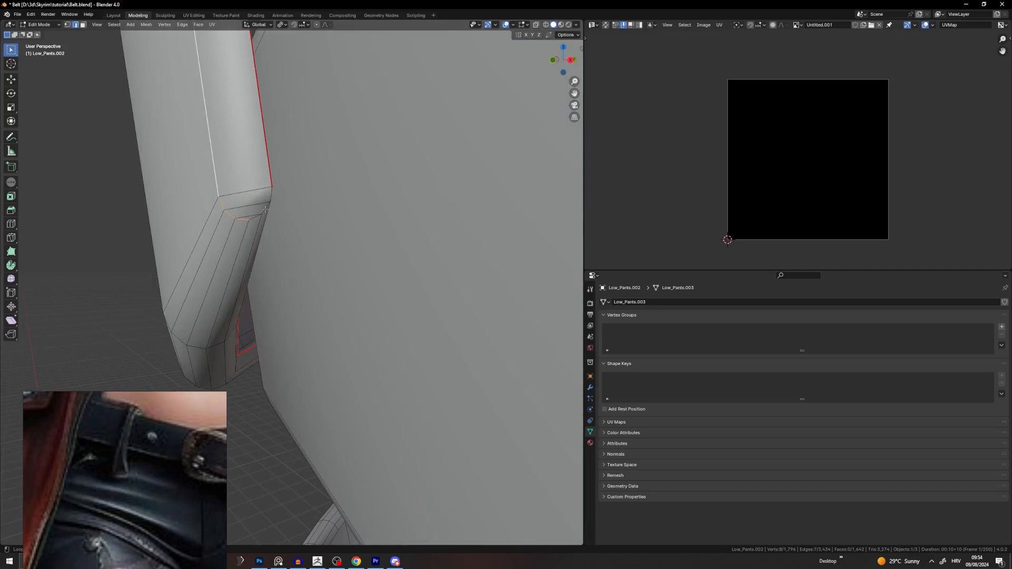
Step: Add more tip edges and the belt loop's edge loops, including the inner ring, to the selection
alt+shift+click(265, 209)
shift+middle_drag(266, 209, 315, 217)
alt+shift+click(293, 319)
scroll(292, 319, down, 7)
scroll(340, 320, up, 3)
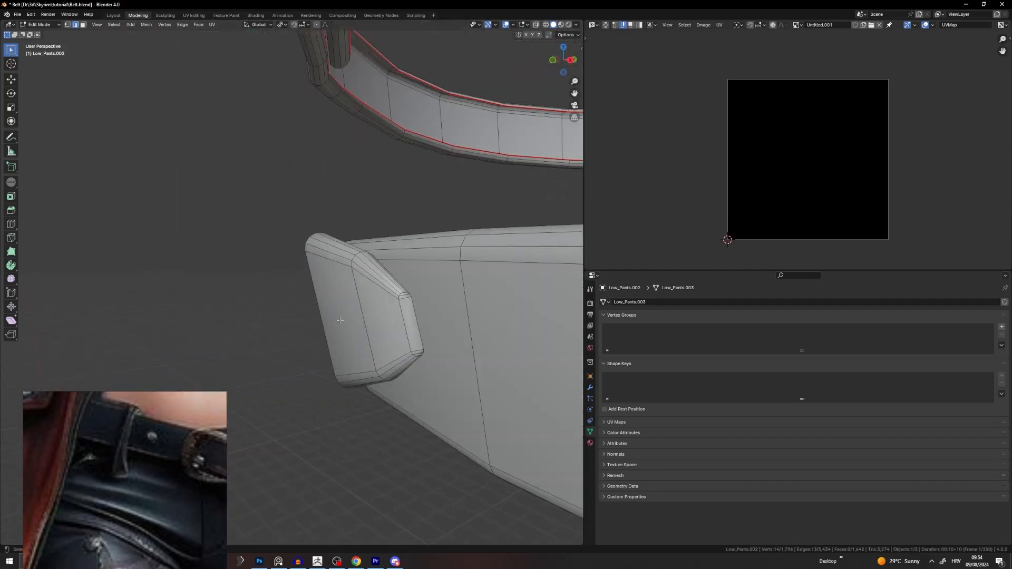
alt+shift+click(402, 321)
alt+shift+click(416, 321)
scroll(401, 319, up, 6)
middle_drag(392, 320, 279, 285)
scroll(352, 309, down, 4)
alt+shift+click(274, 285)
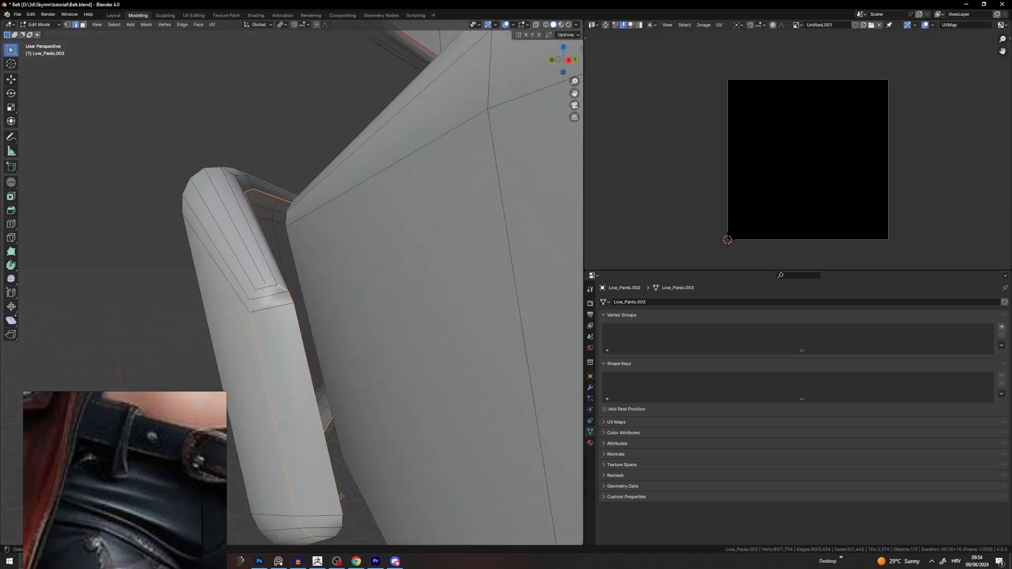
scroll(327, 432, down, 8)
middle_drag(318, 377, 270, 385)
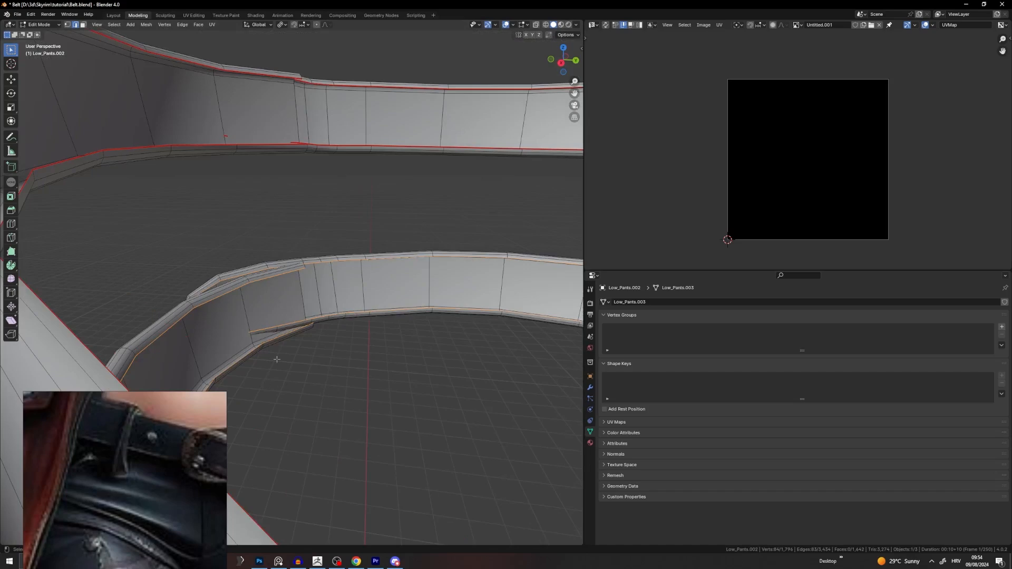
Step: Mark the selected belt and loop edges as UV seams
key(u)
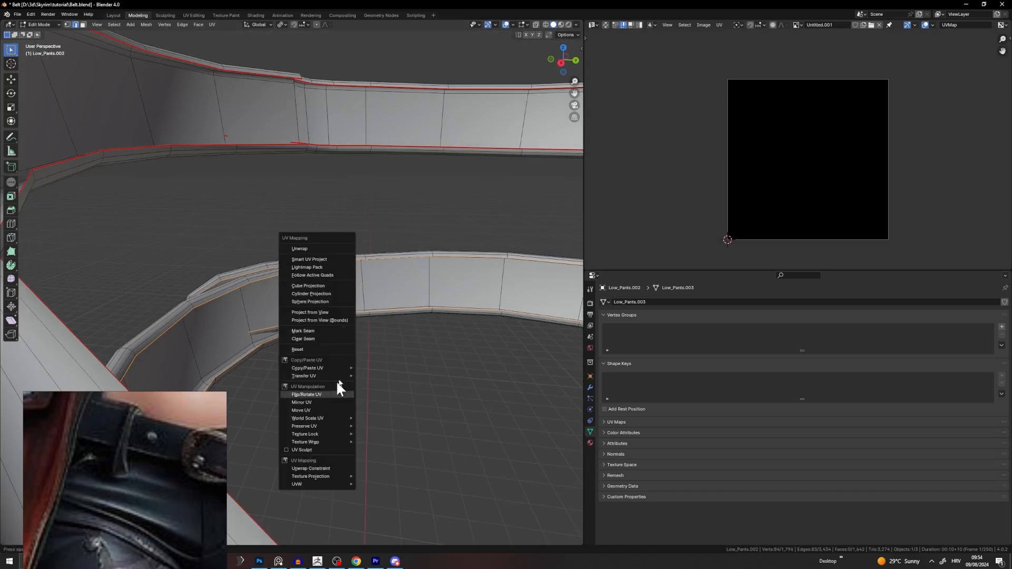
click(324, 331)
scroll(425, 225, down, 10)
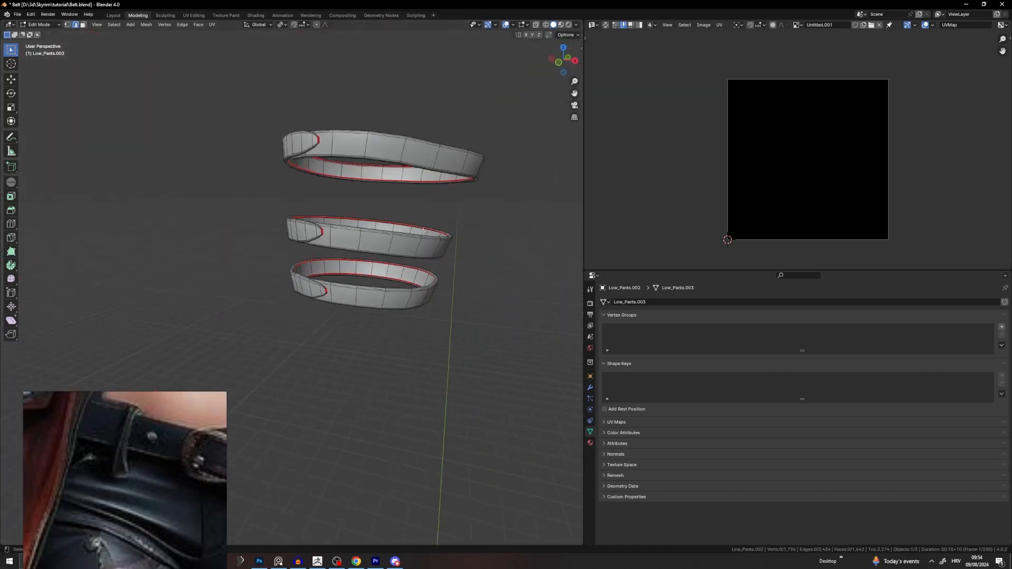
Step: Reveal the hidden buckle and loop geometry, select everything and unwrap the belt meshes
key(a)
middle_drag(425, 225, 410, 259)
key(Tab)
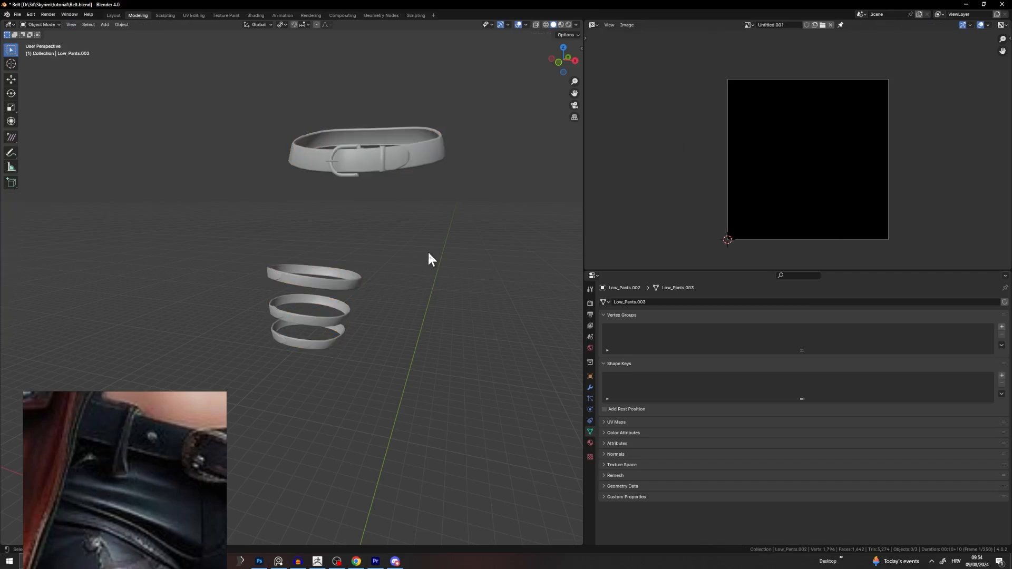
key(Tab)
key(alt+h)
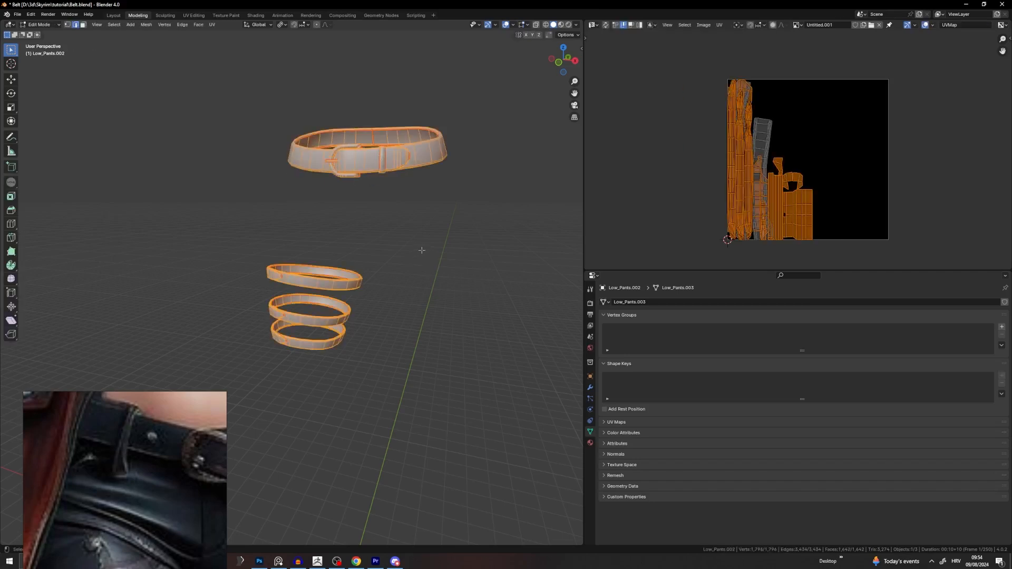
key(u)
click(388, 169)
Step: Reselect the whole mesh and inspect the long unwrapped strips in the UV editor
click(849, 167)
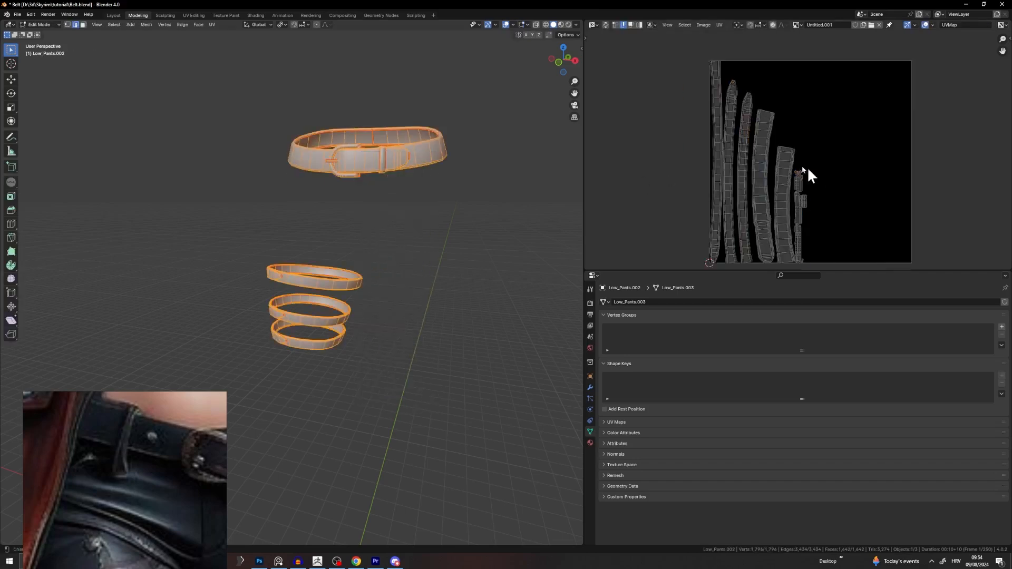
scroll(808, 167, up, 4)
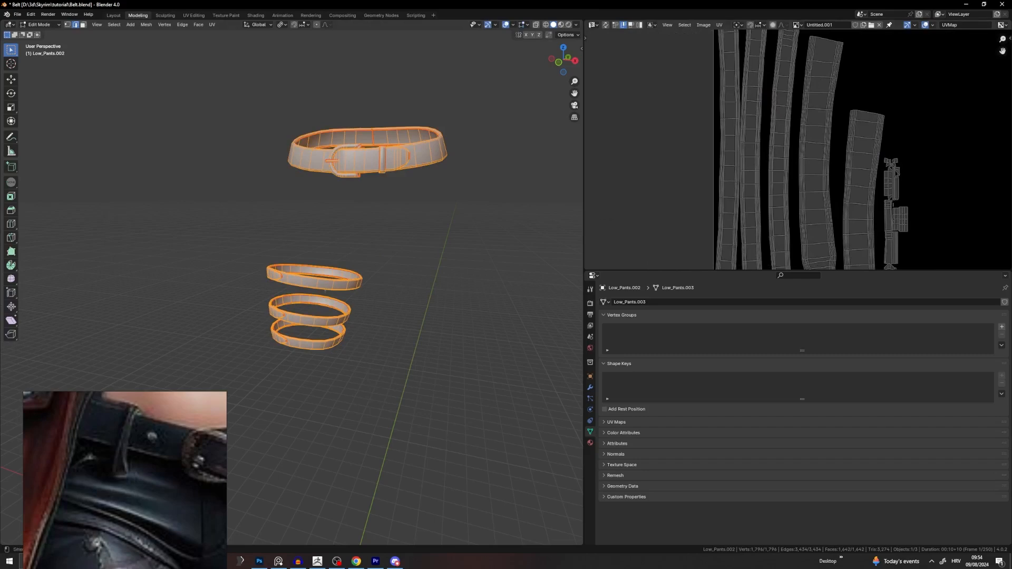
click(397, 279)
scroll(125, 410, down, 5)
key(a)
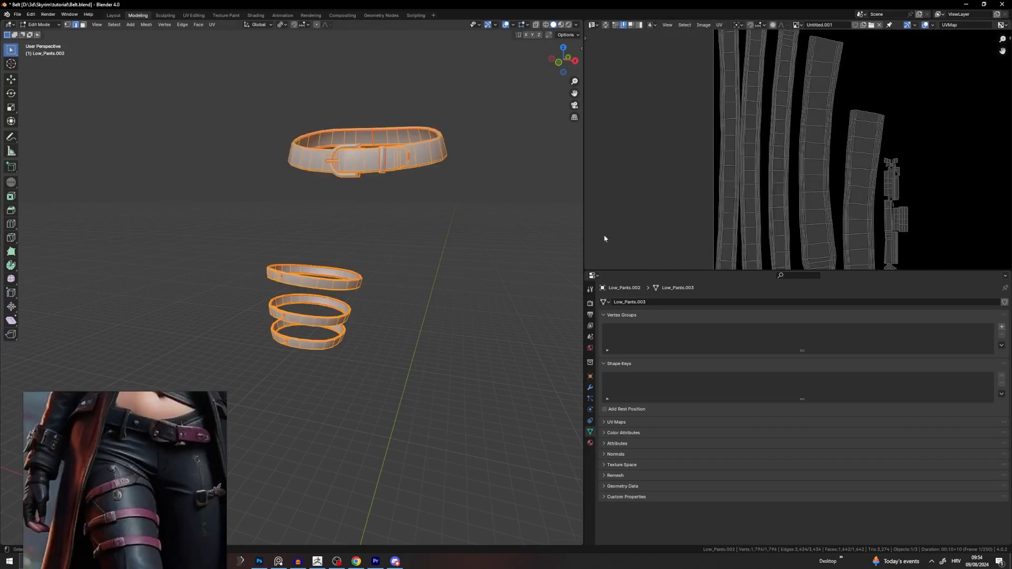
scroll(838, 150, down, 3)
scroll(812, 154, up, 6)
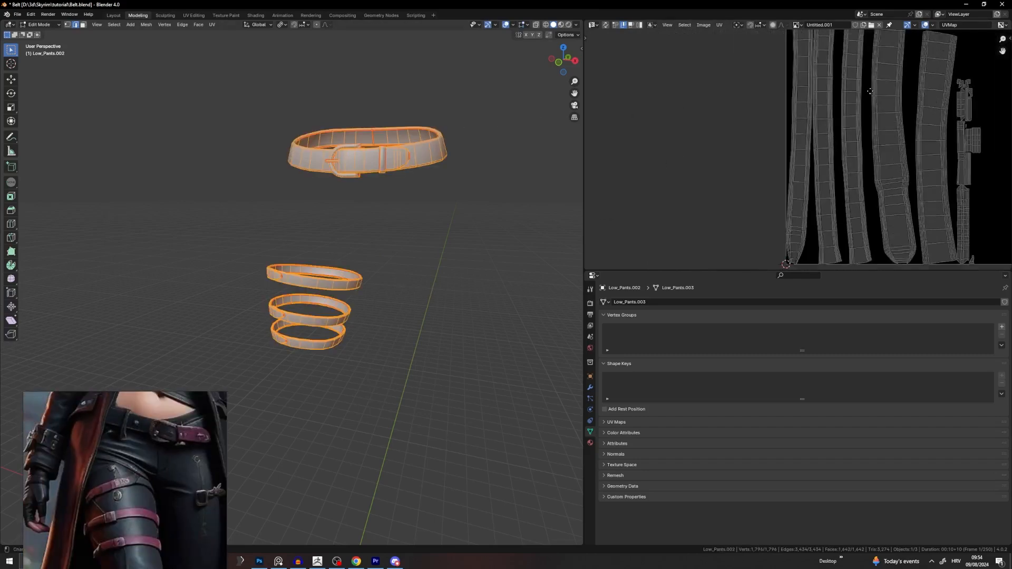
scroll(891, 213, down, 6)
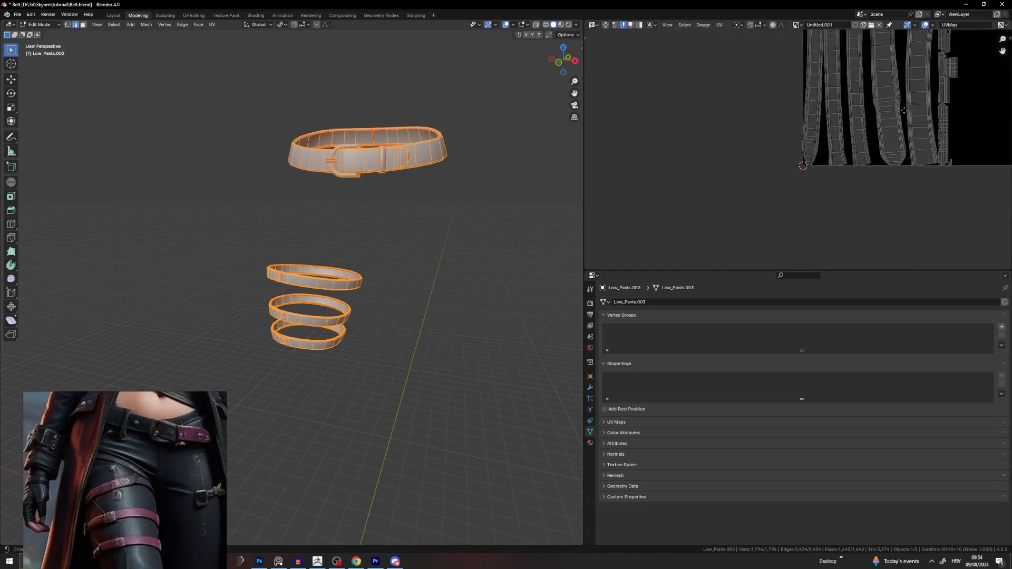
middle_drag(892, 58, 853, 264)
middle_drag(837, 38, 802, 158)
scroll(794, 163, up, 7)
scroll(806, 174, down, 7)
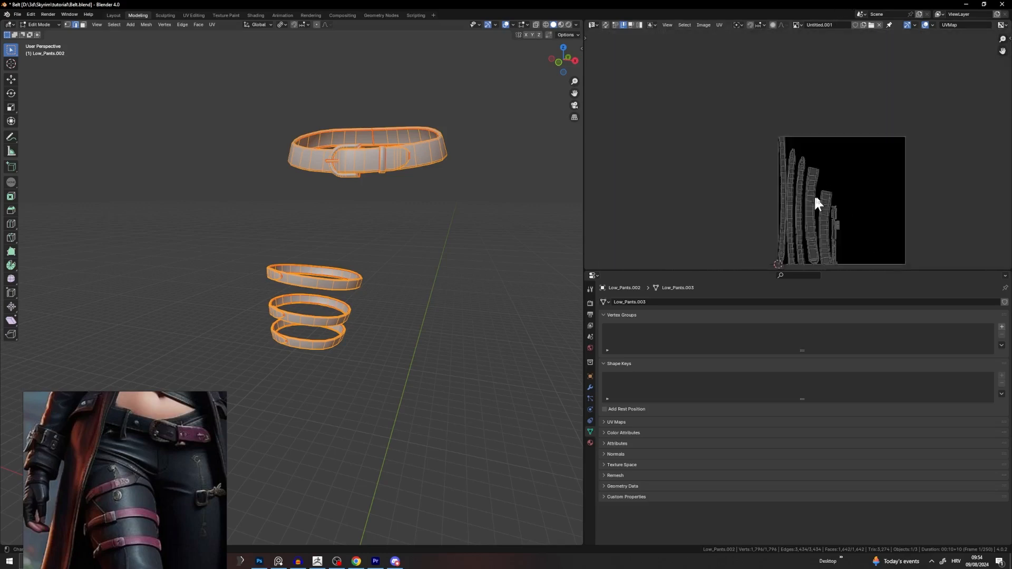
scroll(425, 163, up, 3)
scroll(779, 163, up, 6)
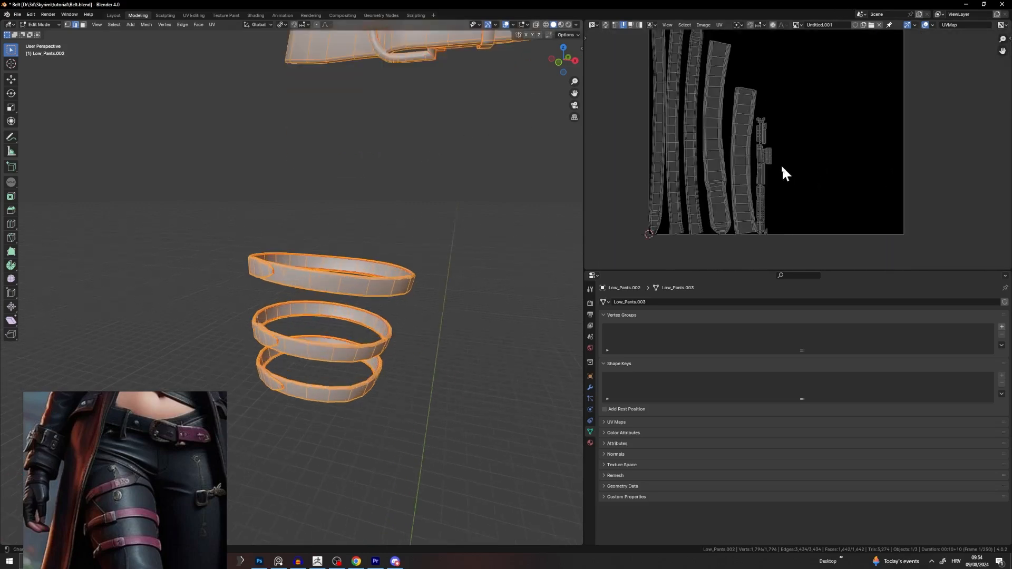
scroll(755, 153, down, 3)
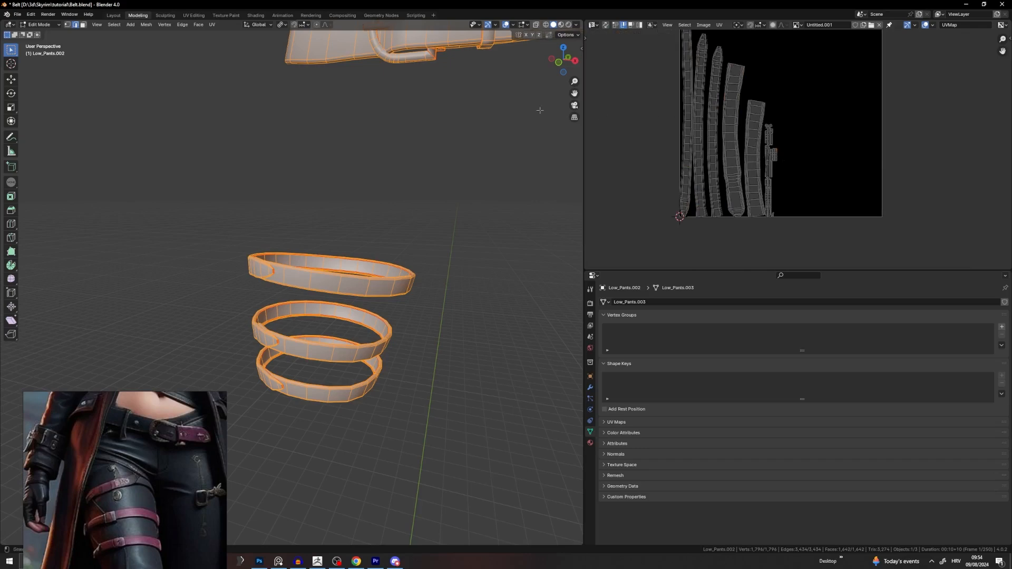
Step: Select the linked buckle and move its UV islands to the right of the strips
key(g)
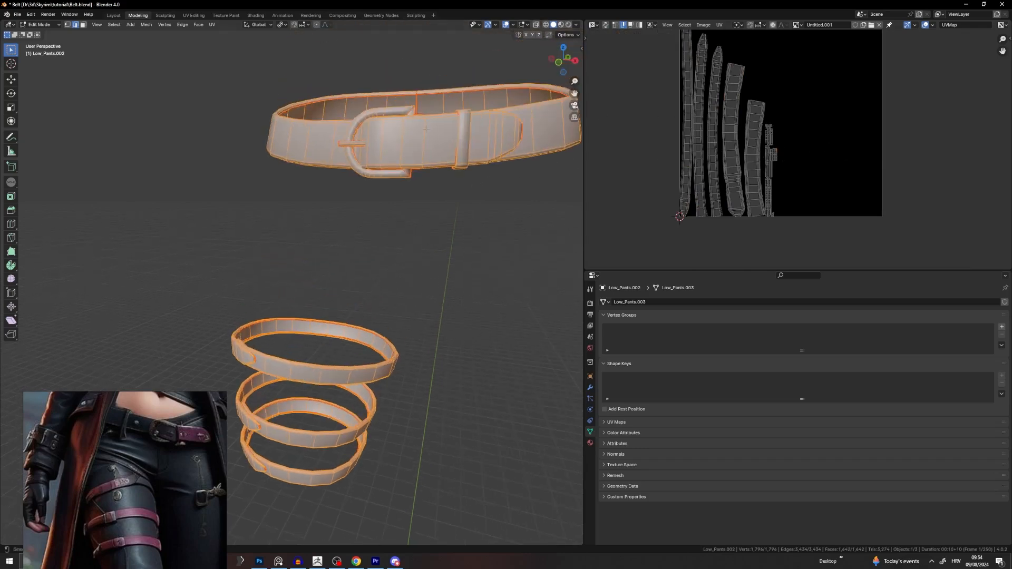
click(387, 114)
key(ctrl+l)
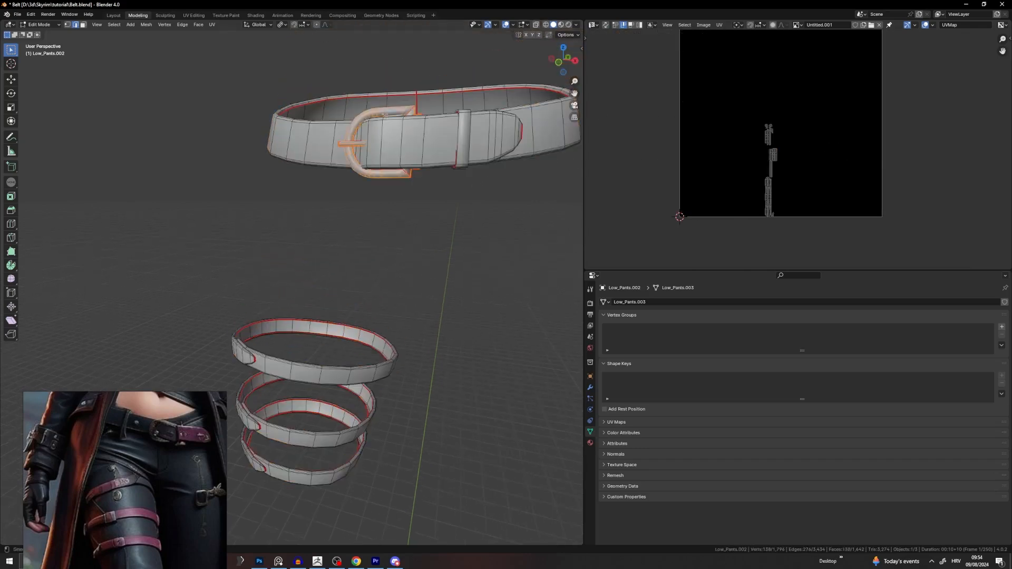
key(a)
key(g)
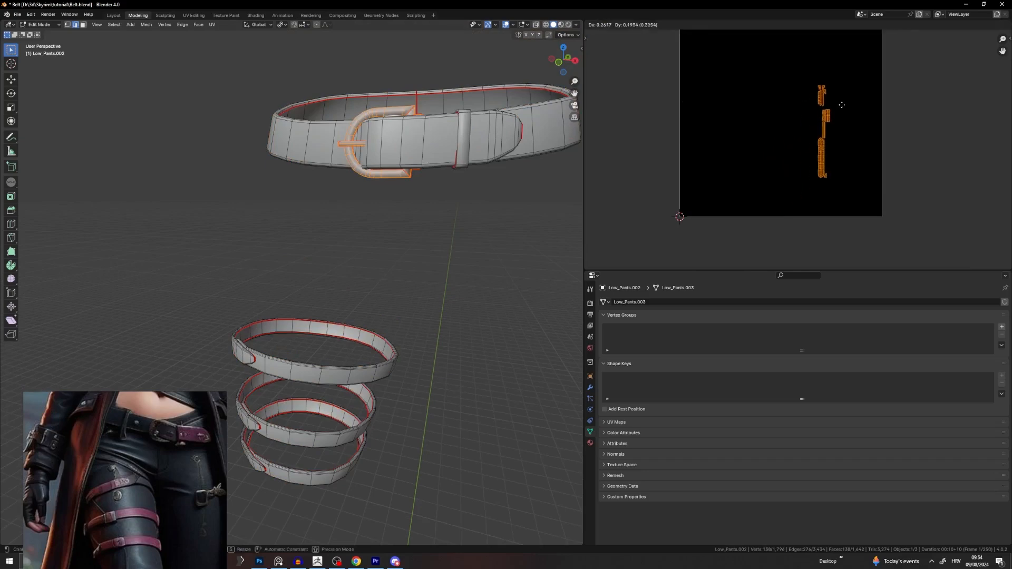
click(838, 104)
Step: Set the UV-Packer sheet size to 4k and pack the belt islands from Object Mode
key(a)
key(n)
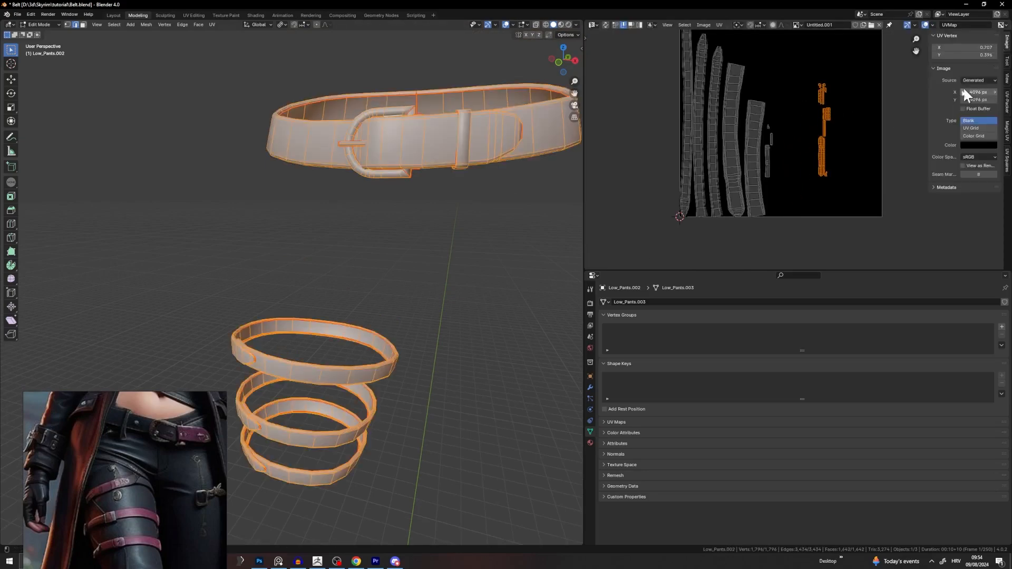
key(a)
click(1008, 108)
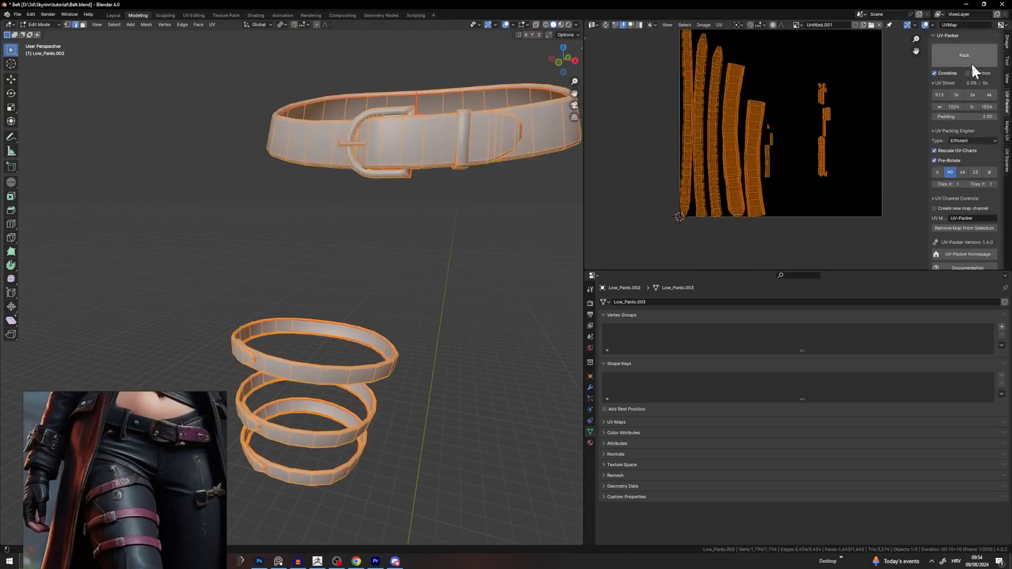
click(989, 96)
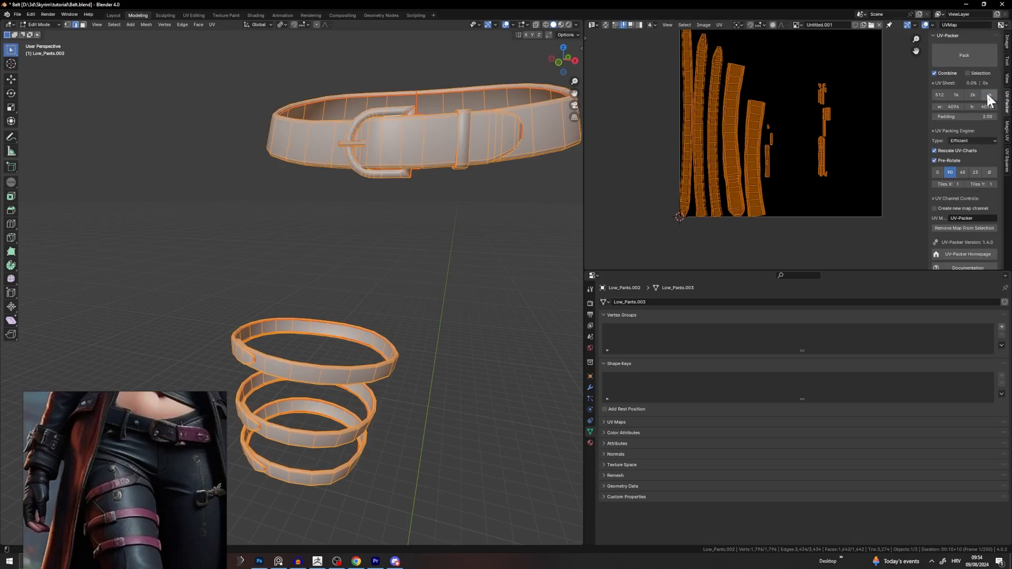
click(972, 56)
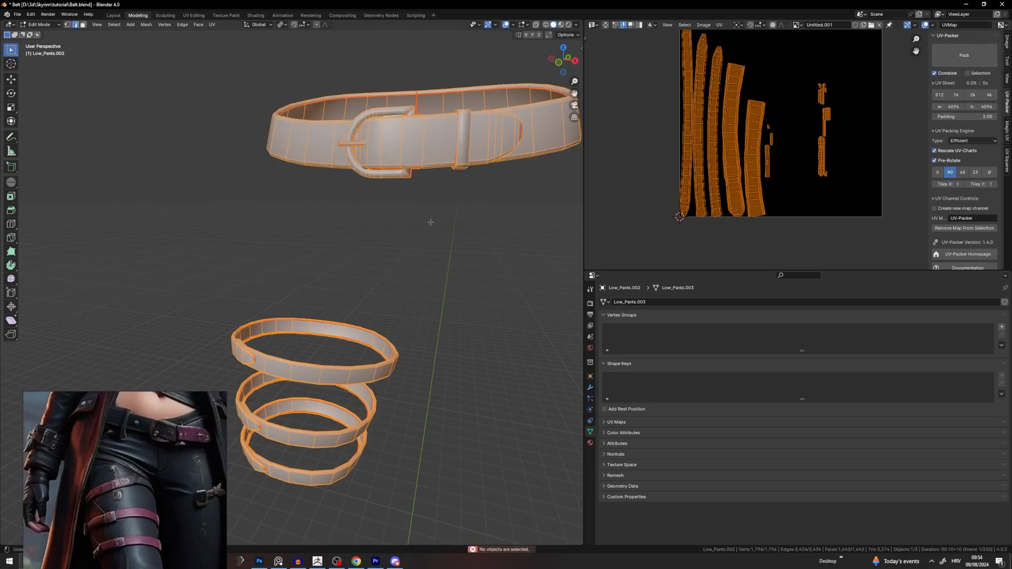
key(alt+a)
key(Tab)
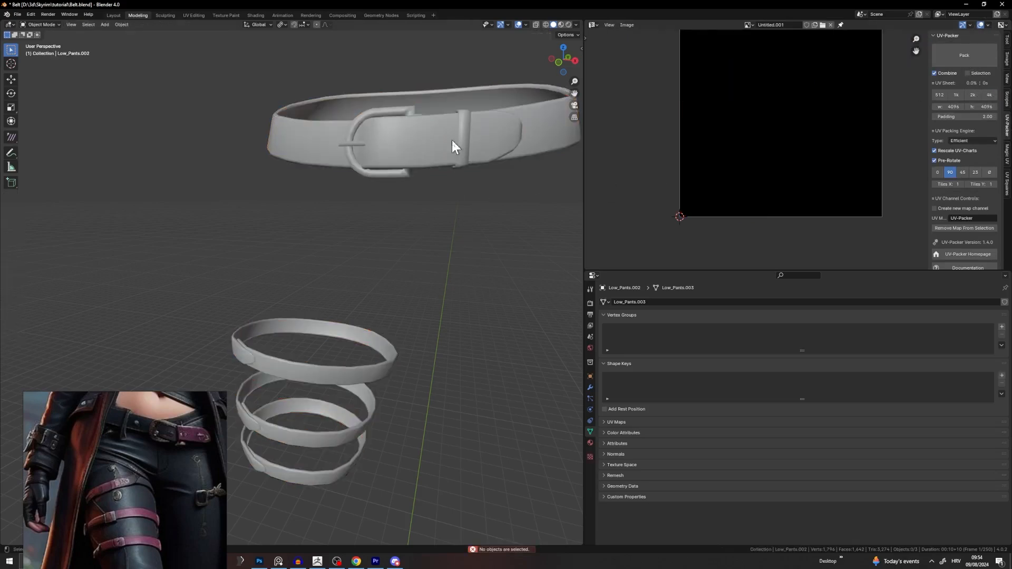
click(963, 58)
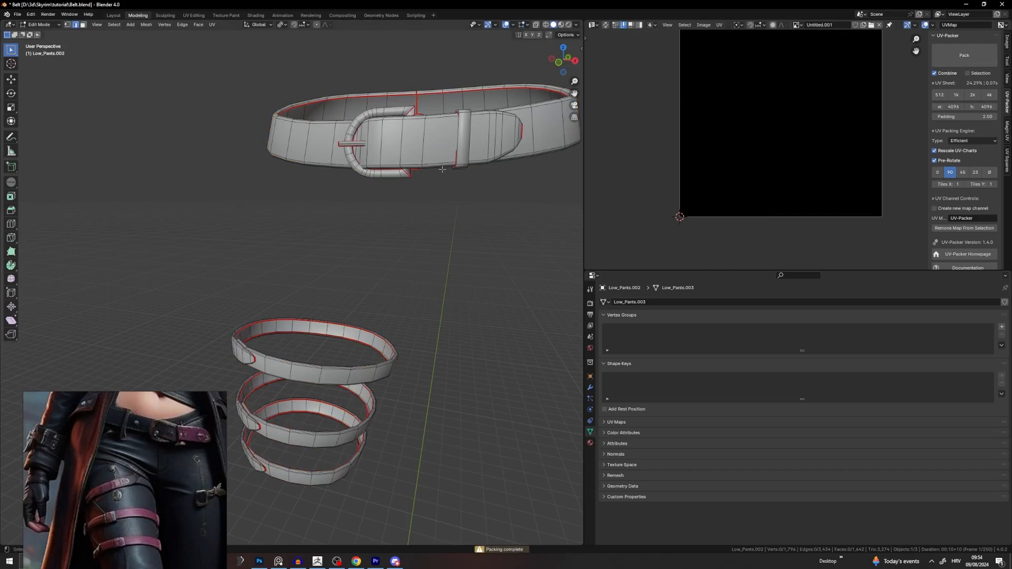
click(954, 56)
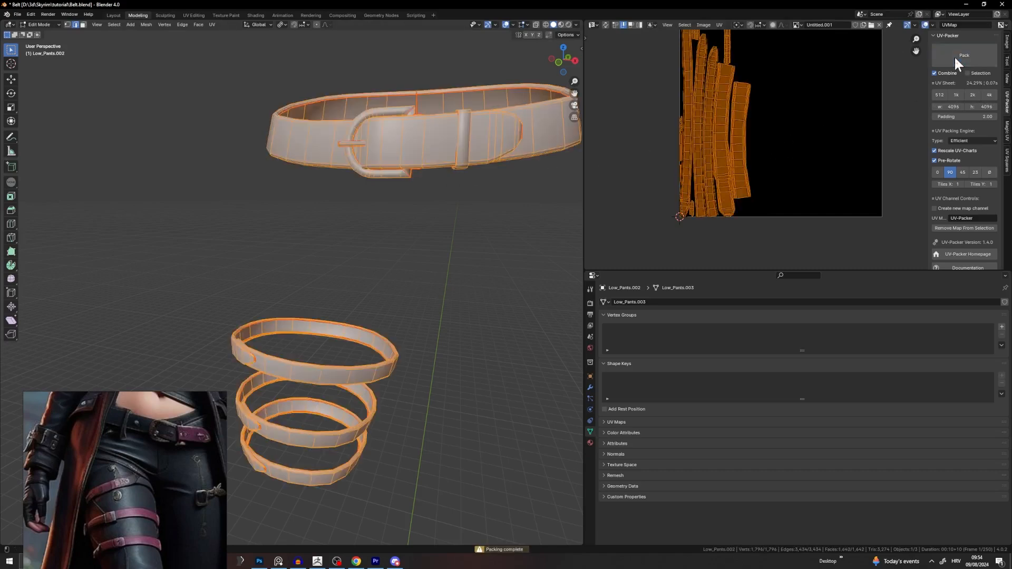
Step: Switch the UV-Packer engine to High Quality and repack all belt and buckle islands
click(963, 141)
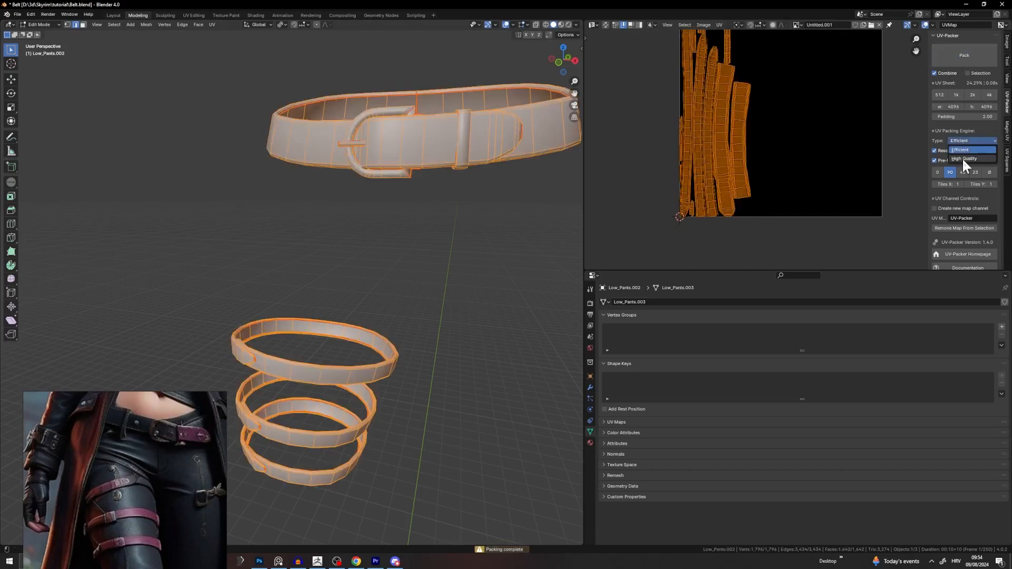
click(963, 157)
click(963, 56)
middle_drag(730, 140, 744, 197)
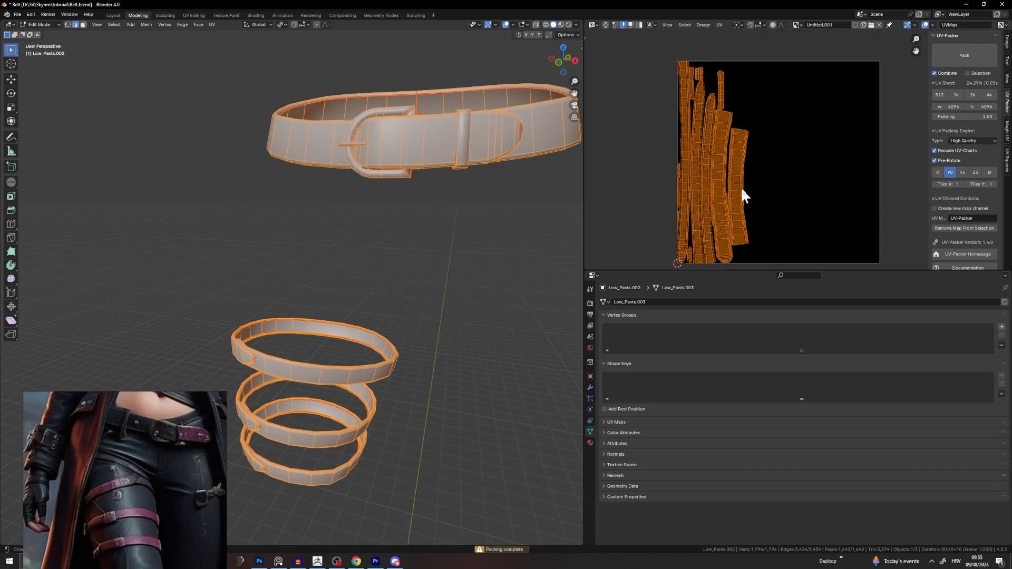
click(371, 112)
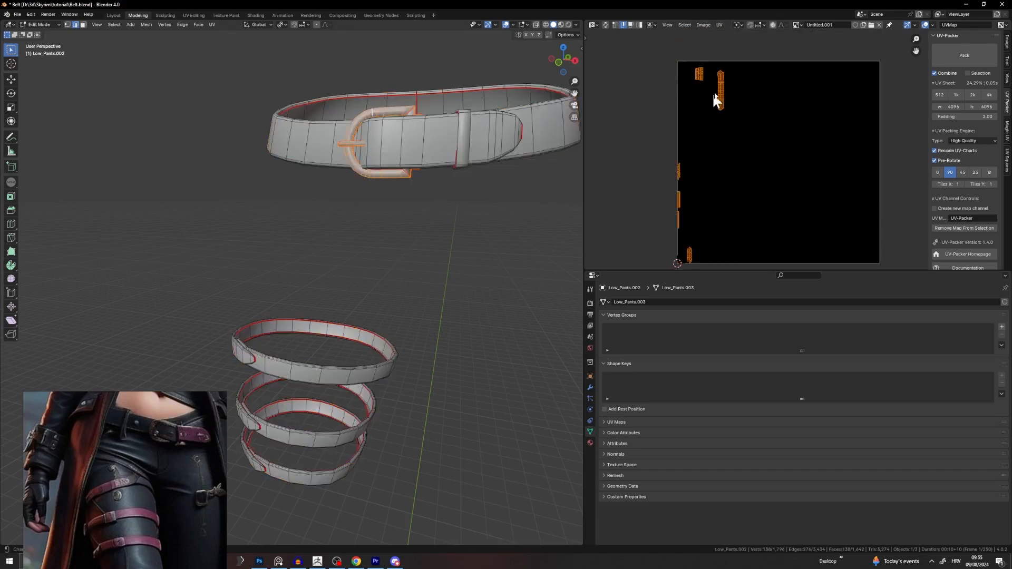
Step: Re-unwrap the whole belt mesh and bring the small buckle islands into view
key(a)
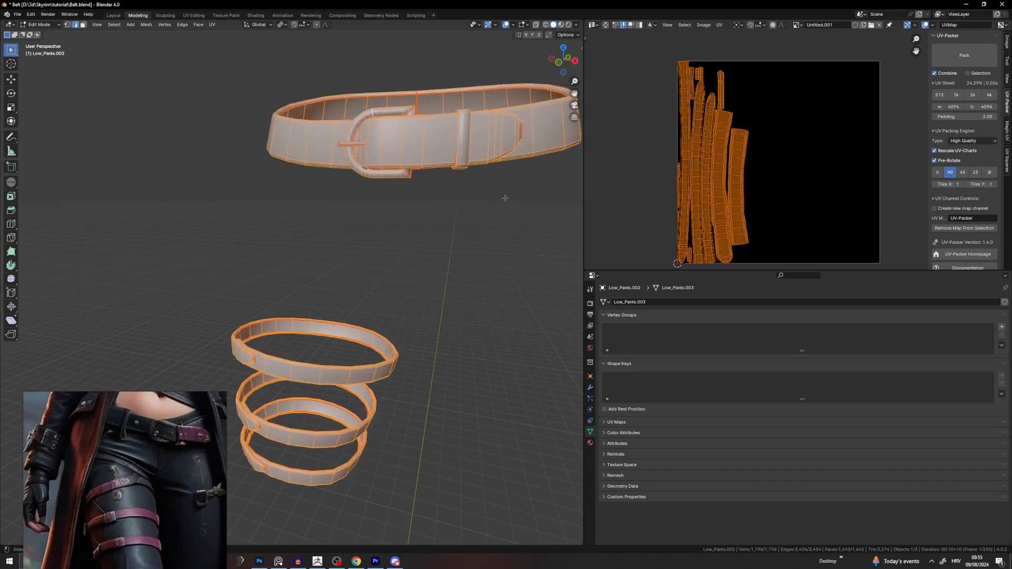
key(u)
click(505, 199)
click(820, 207)
scroll(807, 205, up, 5)
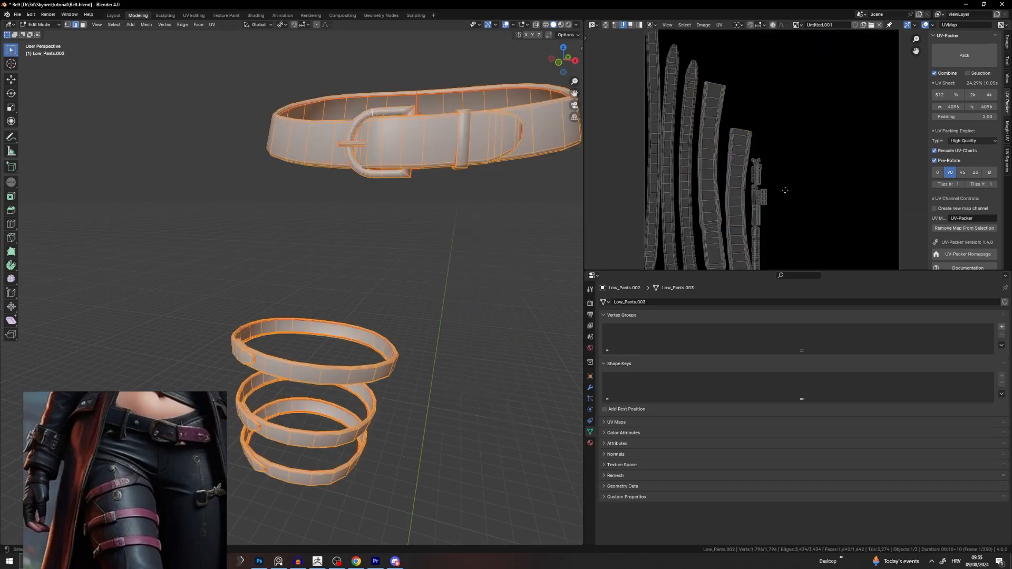
middle_drag(797, 202, 791, 148)
Step: Select the two small buckle islands and try moving them up-right, then undo the move
drag(788, 55, 734, 189)
click(804, 118)
key(l)
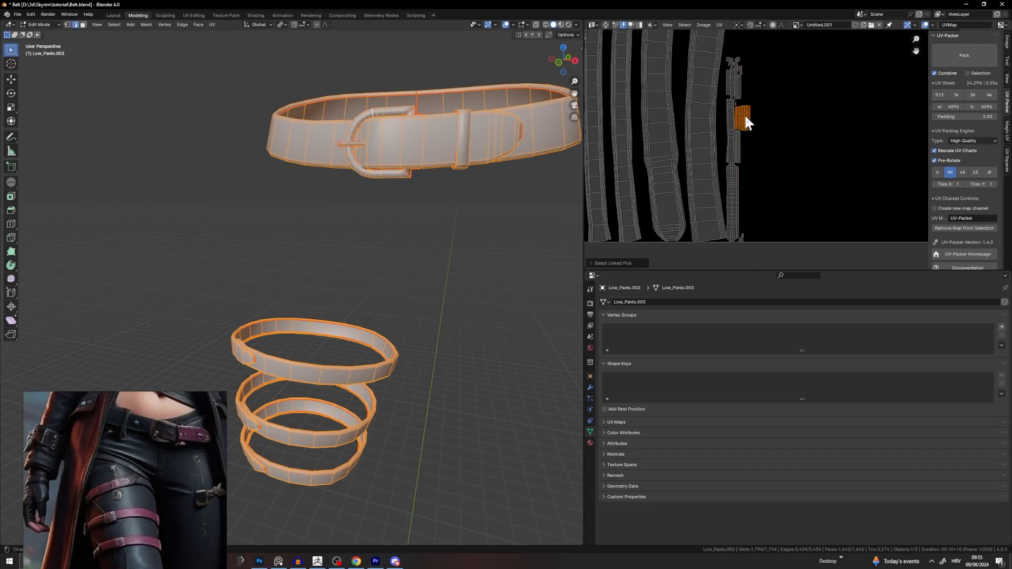
key(l)
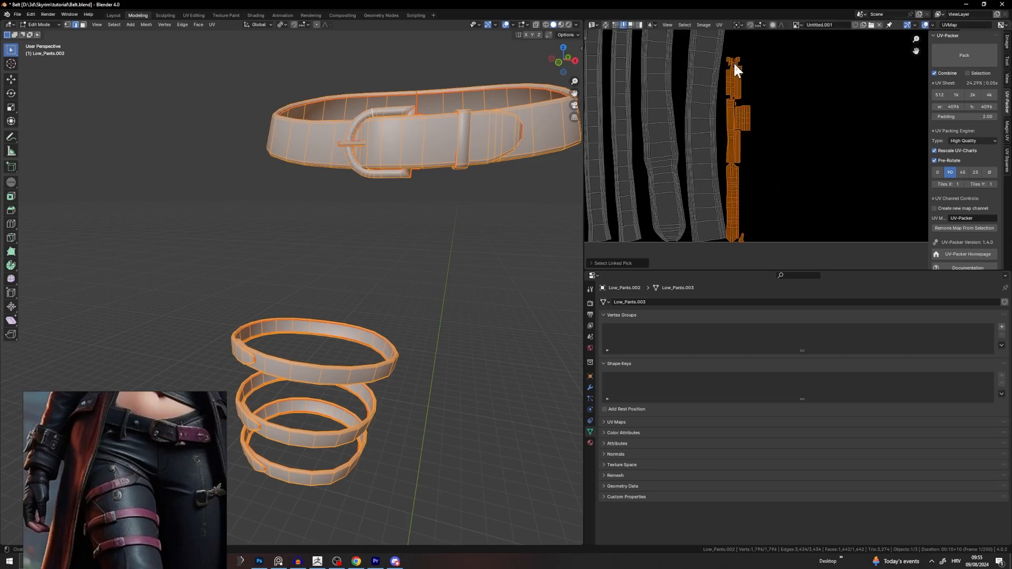
scroll(733, 64, down, 3)
key(g)
middle_drag(790, 86, 892, 130)
click(795, 74)
key(ctrl+z)
Step: Add another linked island and move the selected islands next to the grey belt strips
scroll(732, 141, up, 5)
scroll(738, 150, up, 3)
middle_drag(679, 137, 687, 134)
scroll(687, 134, up, 2)
key(l)
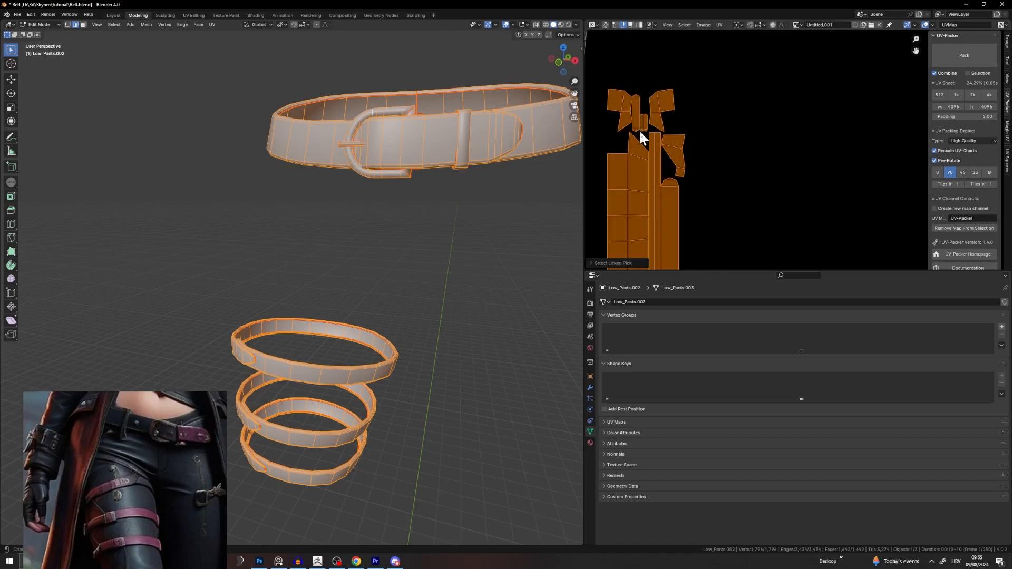
scroll(780, 140, down, 6)
key(g)
click(864, 117)
scroll(839, 130, up, 5)
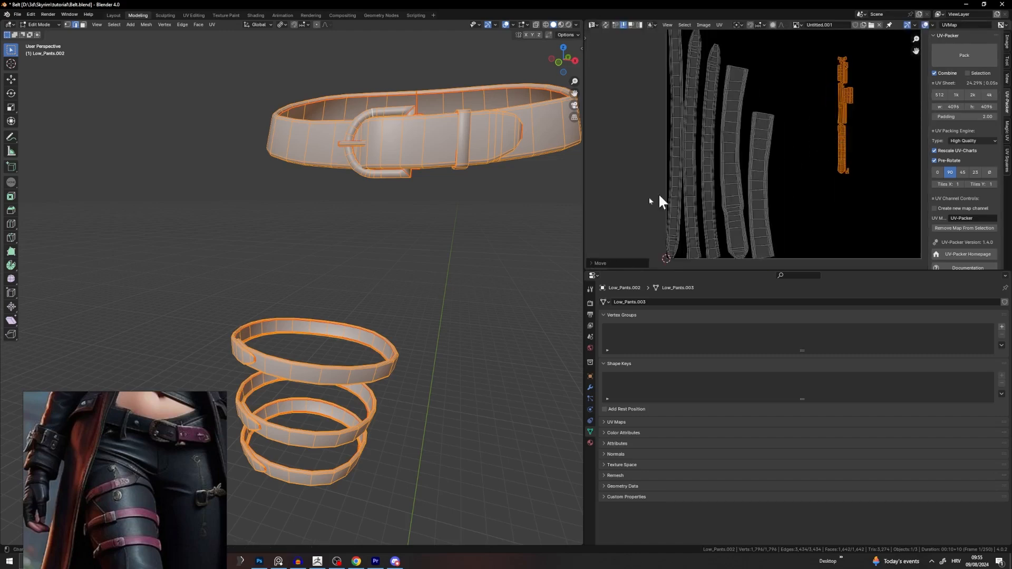
scroll(565, 195, down, 1)
key(g)
click(794, 99)
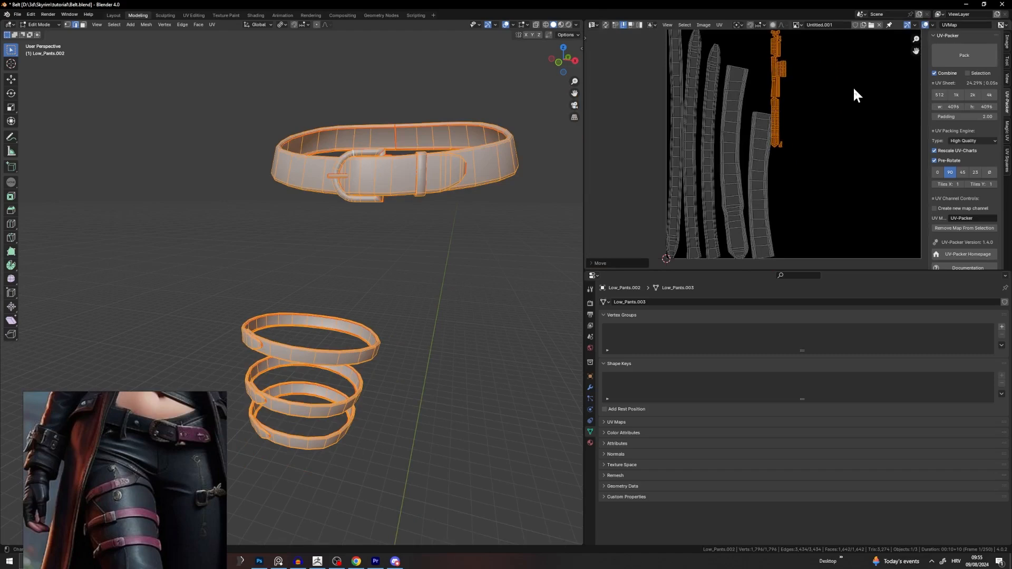
Step: Shift the orange islands above the strips, then drop them into empty UV space
scroll(846, 87, down, 5)
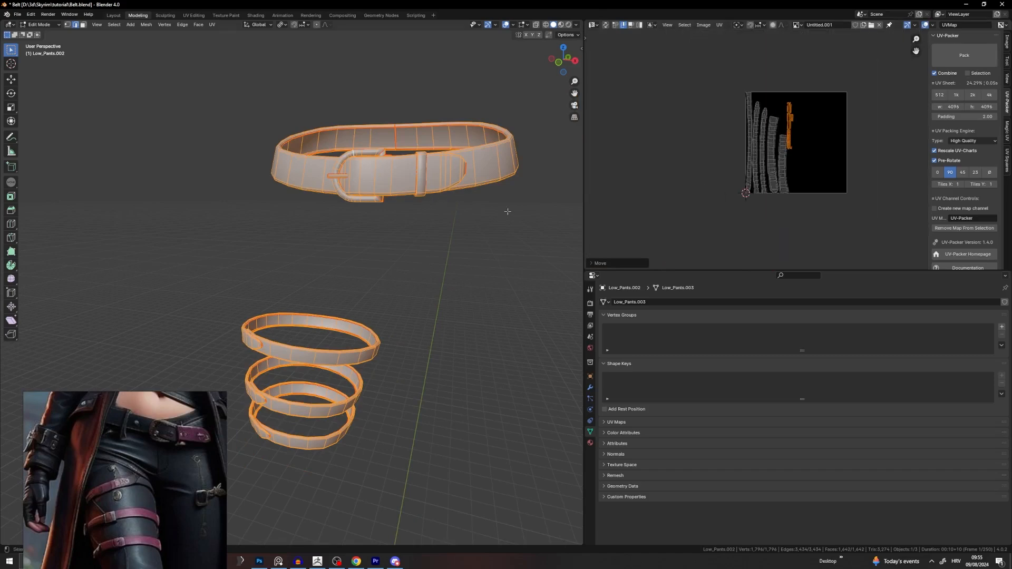
scroll(179, 495, down, 5)
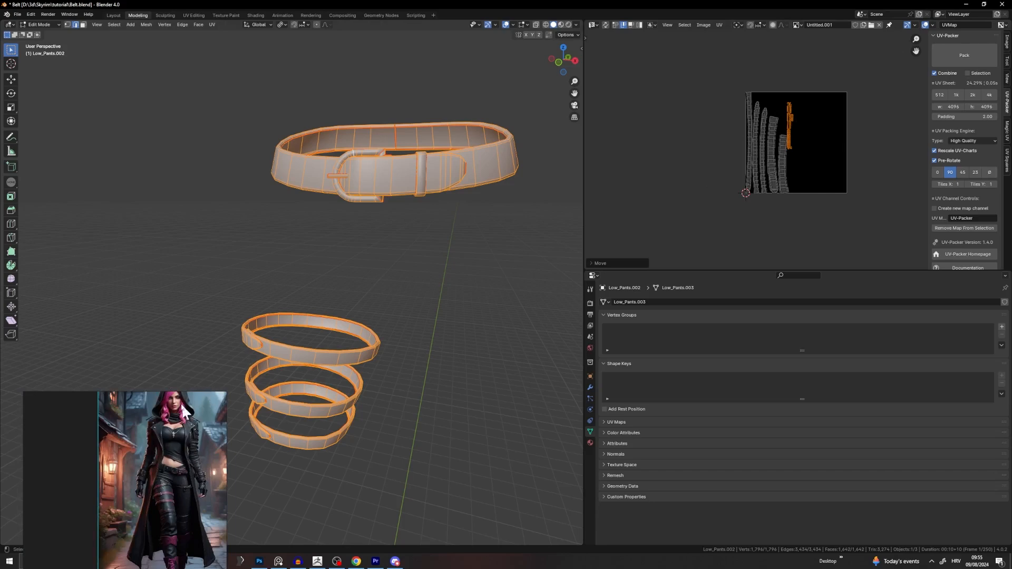
key(g)
click(827, 151)
scroll(841, 92, up, 4)
middle_drag(840, 92, 841, 167)
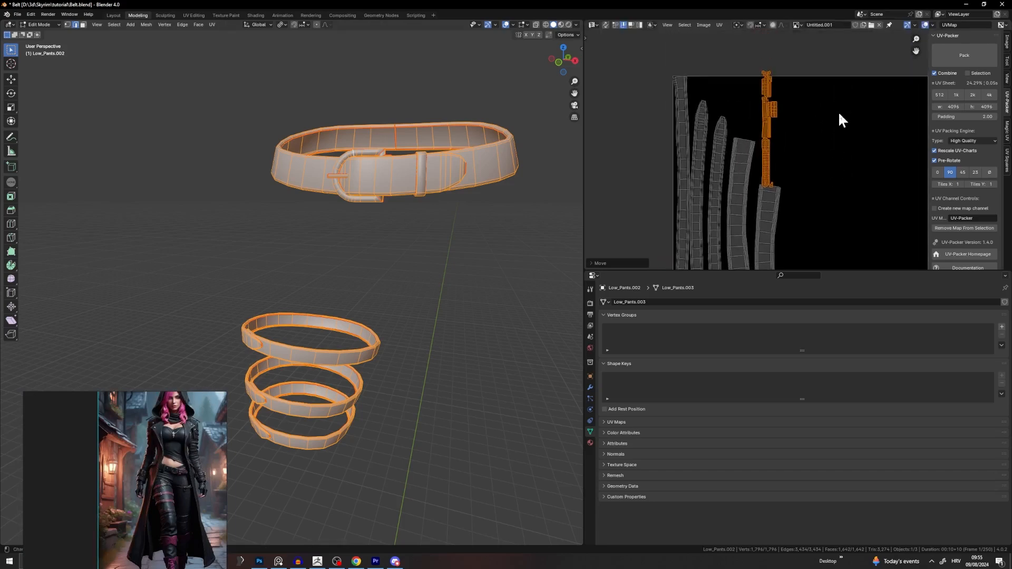
key(g)
click(906, 167)
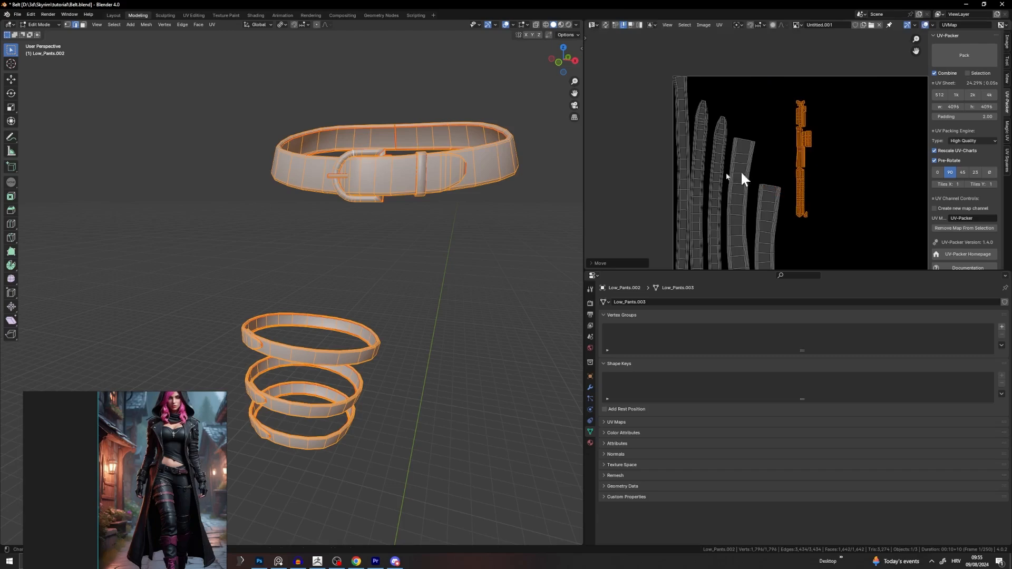
Step: Rotate the belt-loop UV island 90° to lie horizontal and place it at the sheet's top-left
click(424, 172)
key(l)
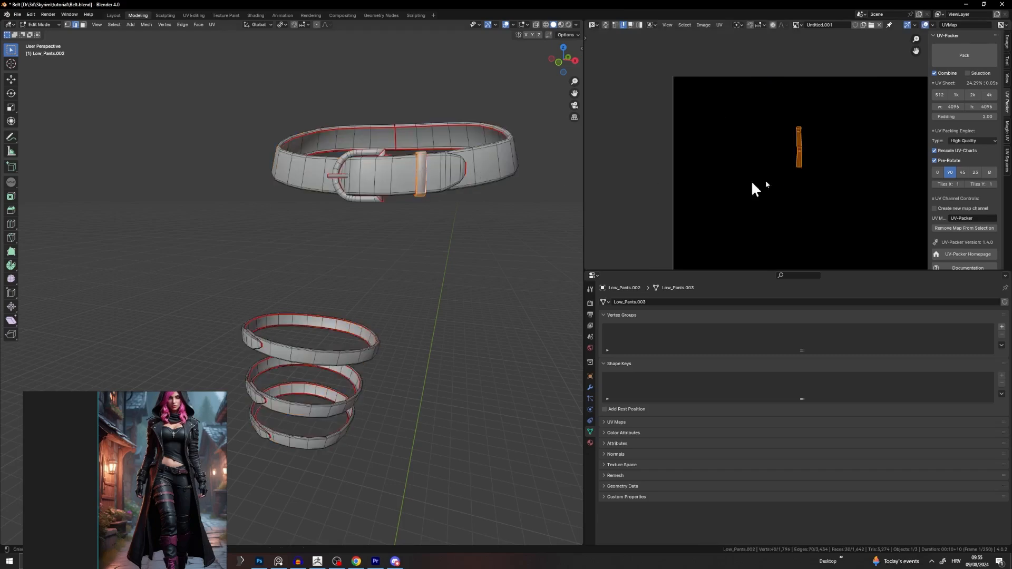
key(g)
click(723, 83)
text(r)
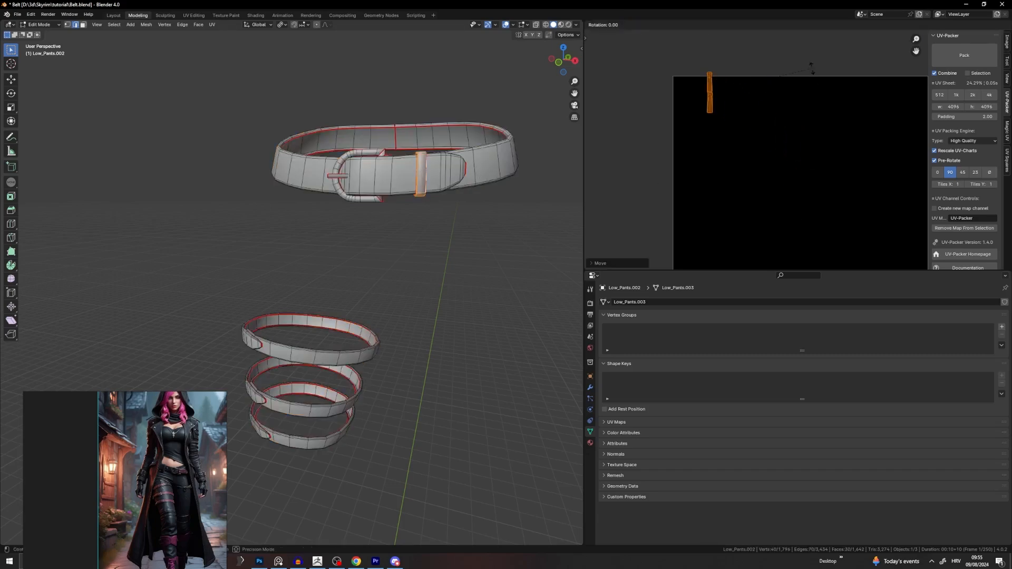
text(90)
key(Return)
key(g)
click(743, 89)
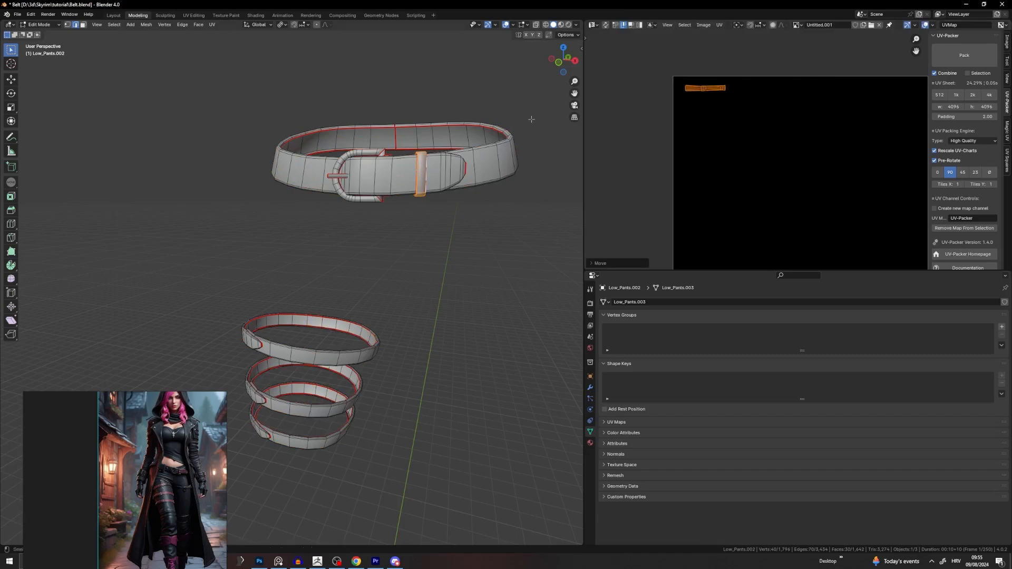
Step: Nudge the belt-loop island slightly right and place one small island beside it
key(a)
click(701, 84)
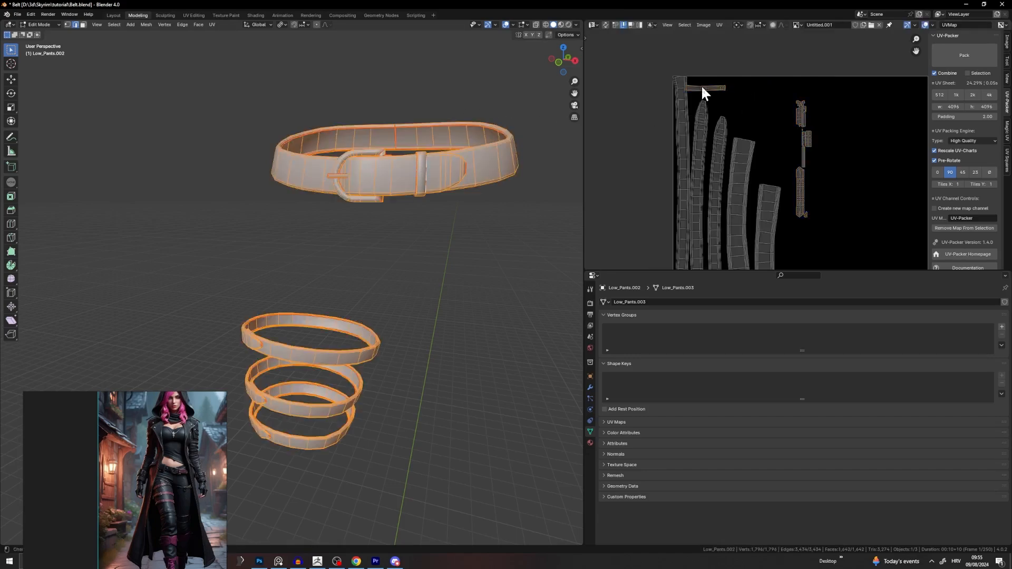
key(g)
click(724, 88)
mouse_move(866, 84)
mouse_down()
mouse_move(851, 117)
mouse_move(875, 180)
mouse_up()
key(l)
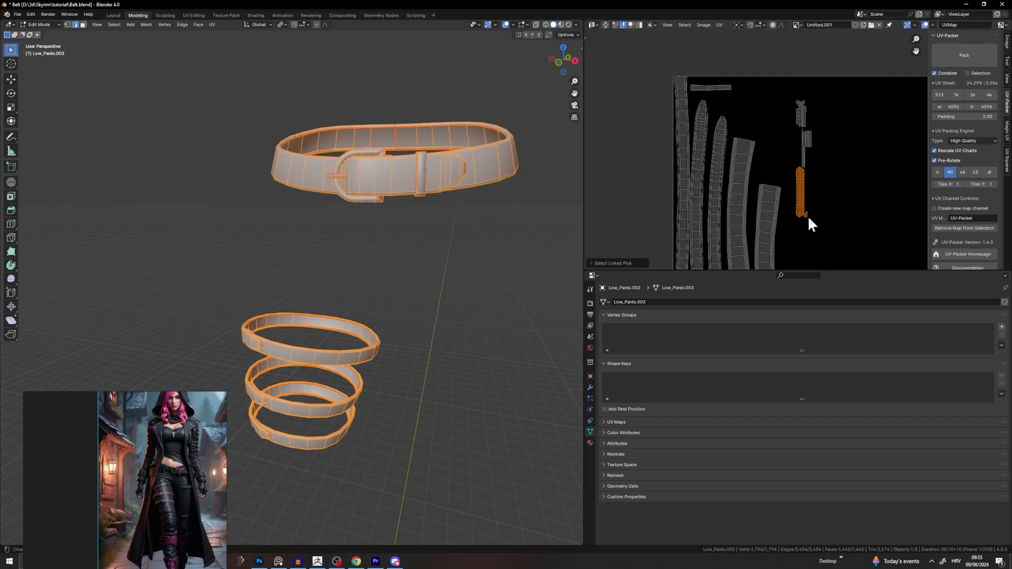
key(g)
click(803, 129)
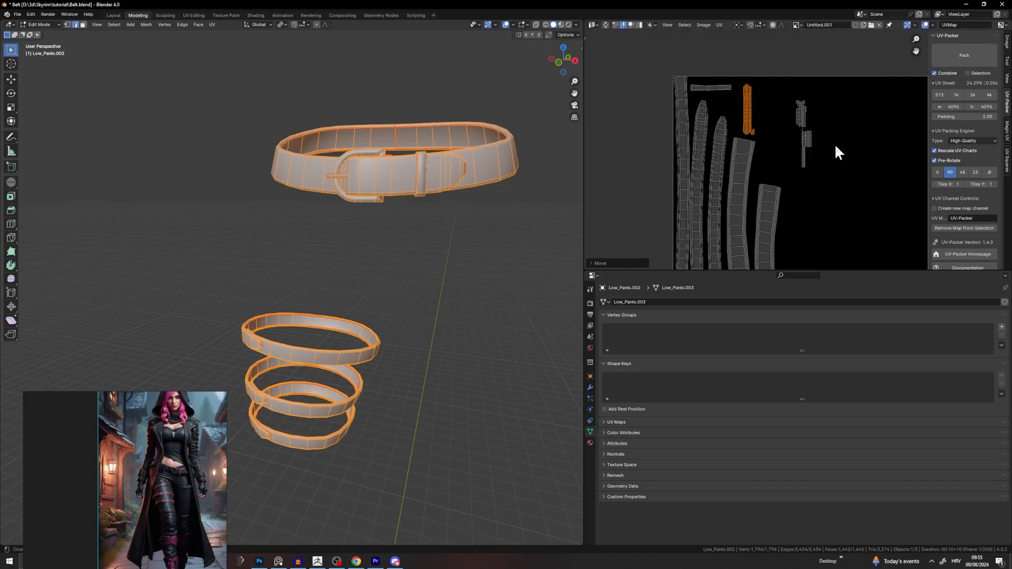
Step: Box-select the remaining small islands and move them beside the belt-loop strip
key(l)
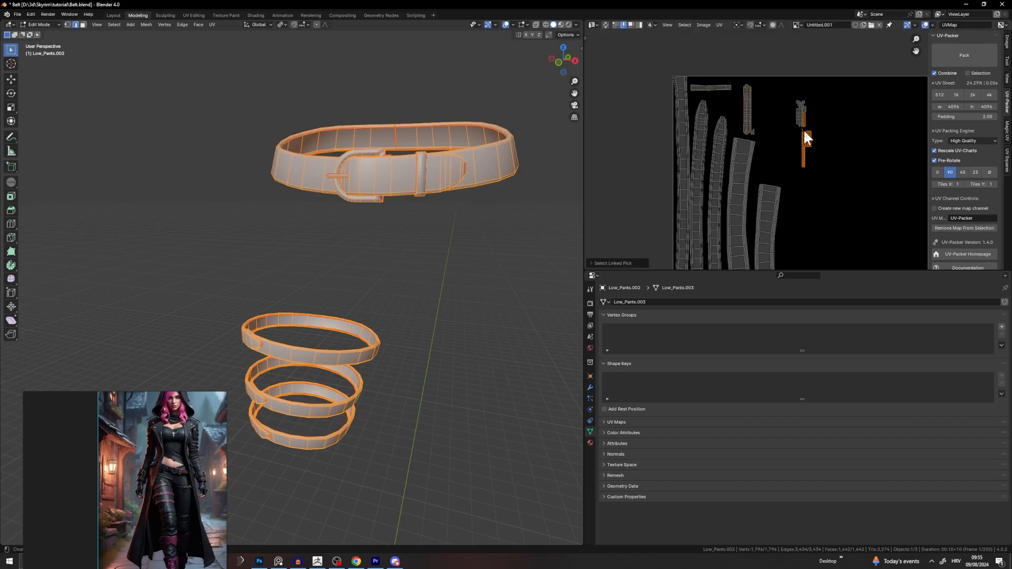
drag(838, 87, 793, 170)
key(g)
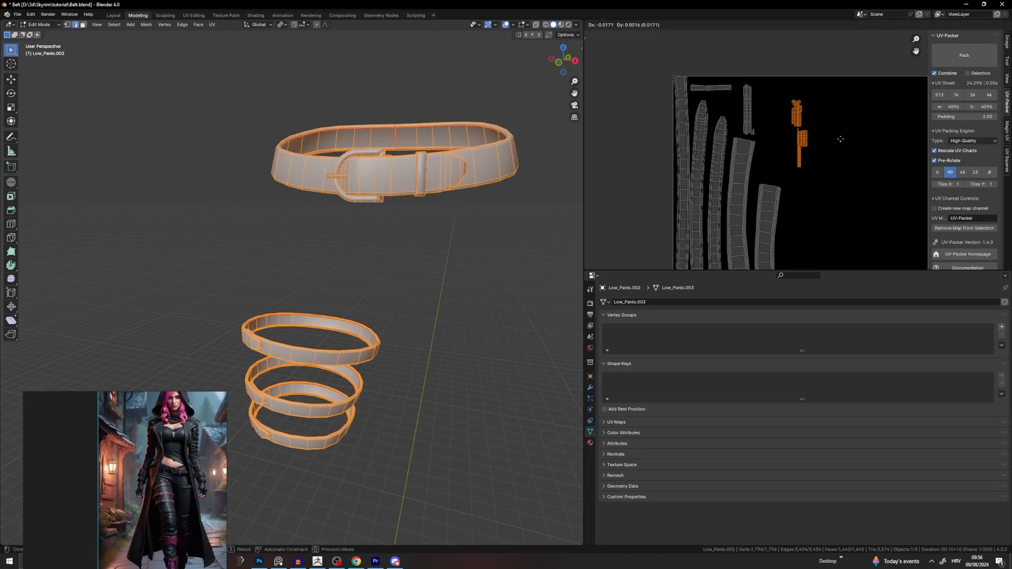
click(808, 122)
click(838, 156)
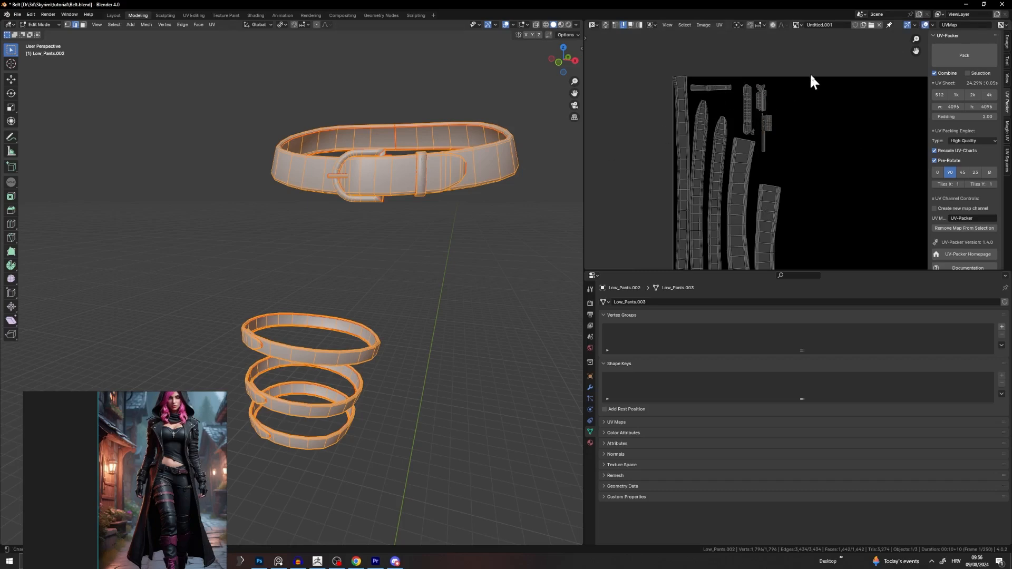
Step: Select three small islands together with the islands down to the tall strip
drag(810, 72, 787, 86)
scroll(778, 115, up, 3)
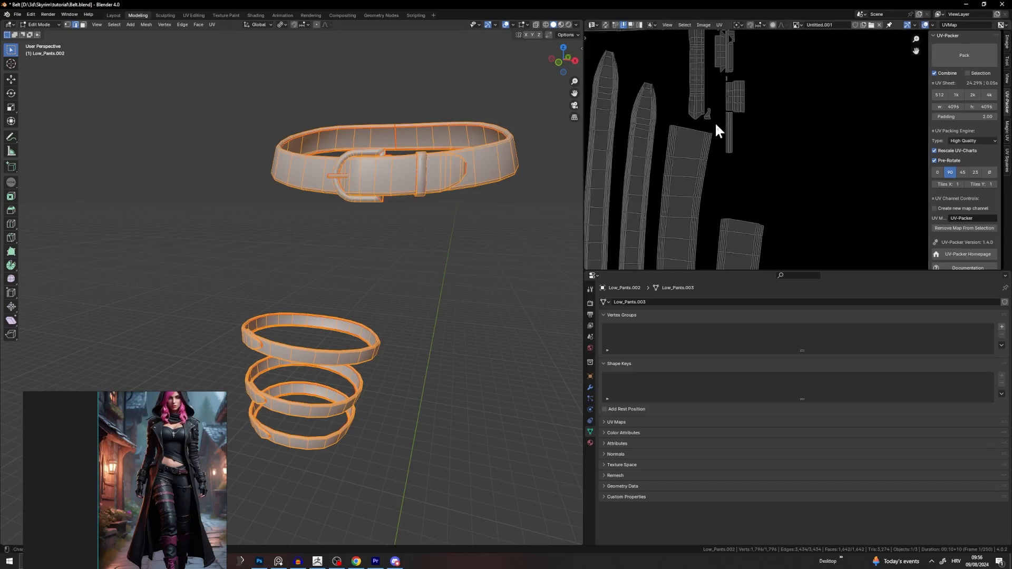
key(l)
key(l)
click(801, 125)
key(l)
key(l)
key(l)
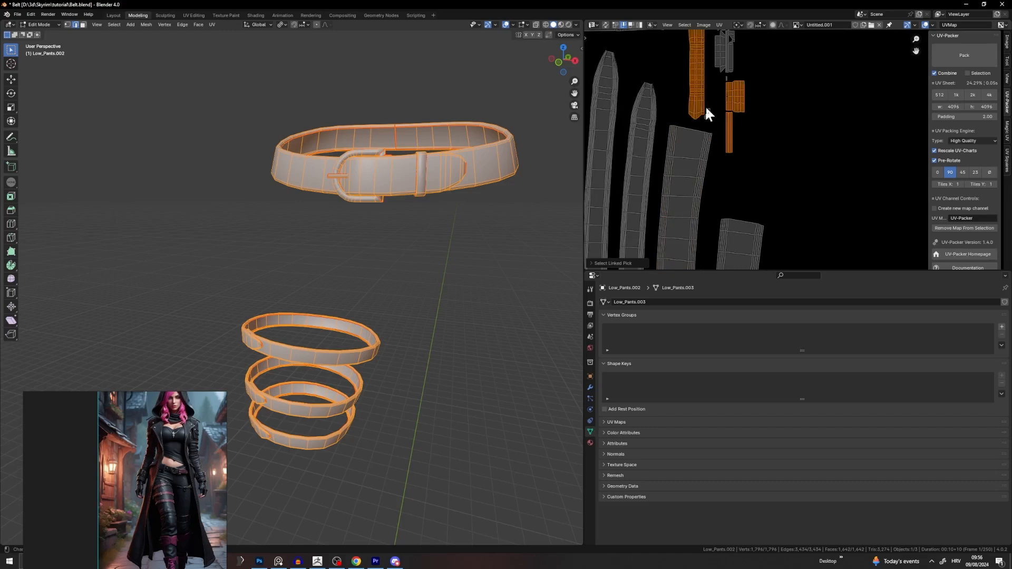
middle_drag(729, 41, 722, 94)
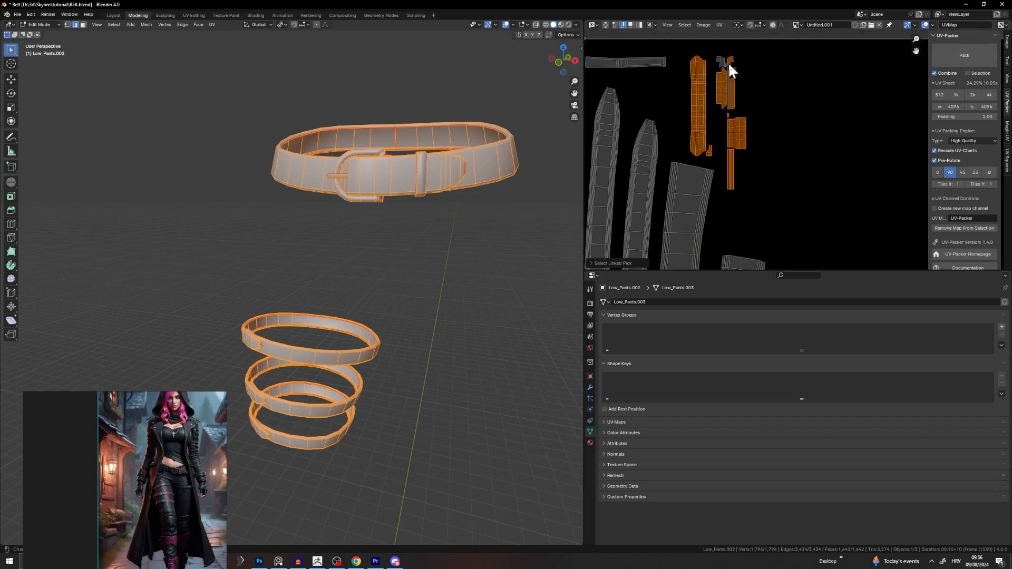
drag(789, 51, 707, 153)
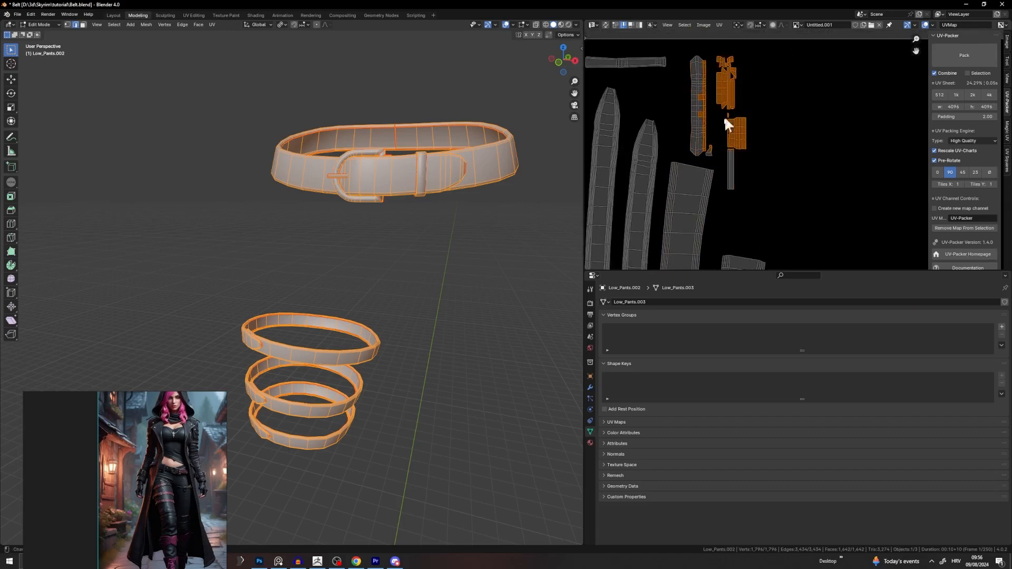
Step: Add the tall strip, rotate the selection 90° horizontal and move it up-left
key(l)
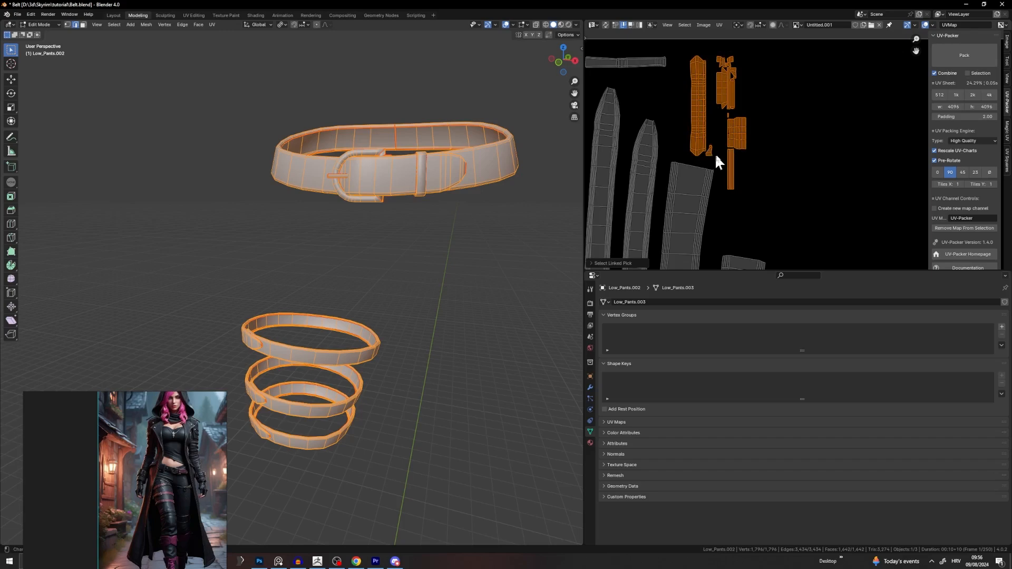
text(r90)
click(818, 118)
key(g)
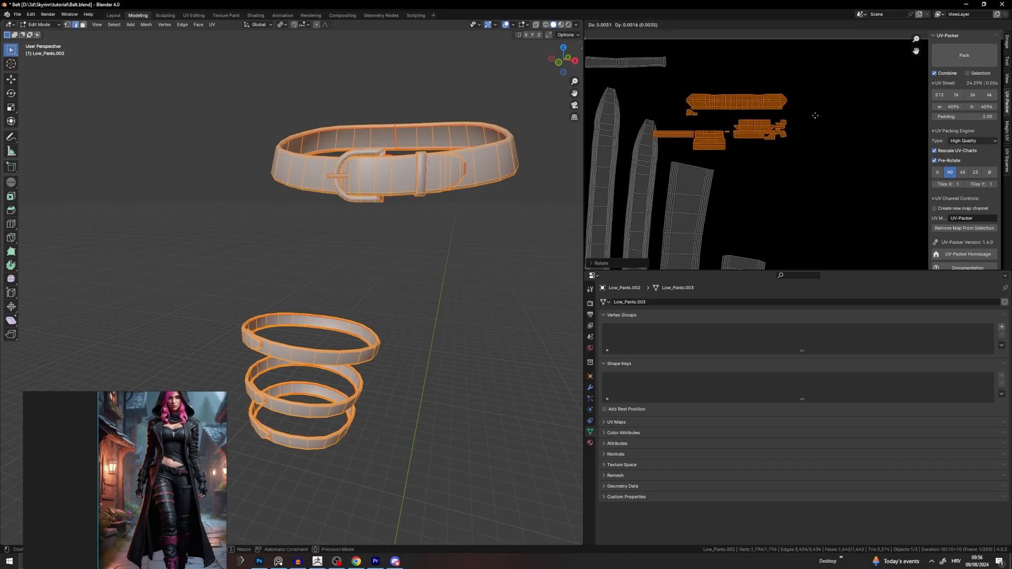
click(779, 94)
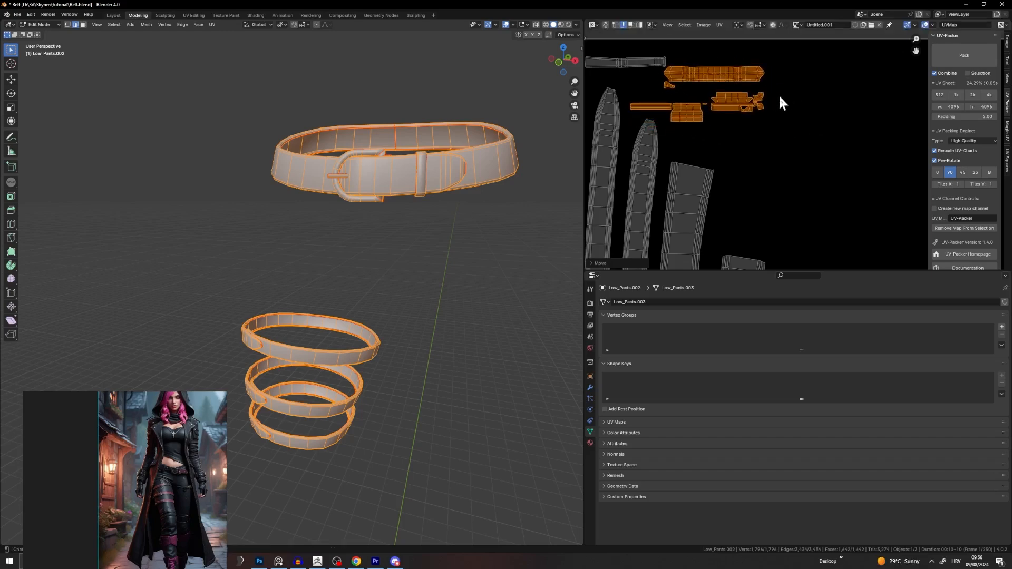
Step: Enlarge the selected islands and reposition them into the gap on the left
key(s)
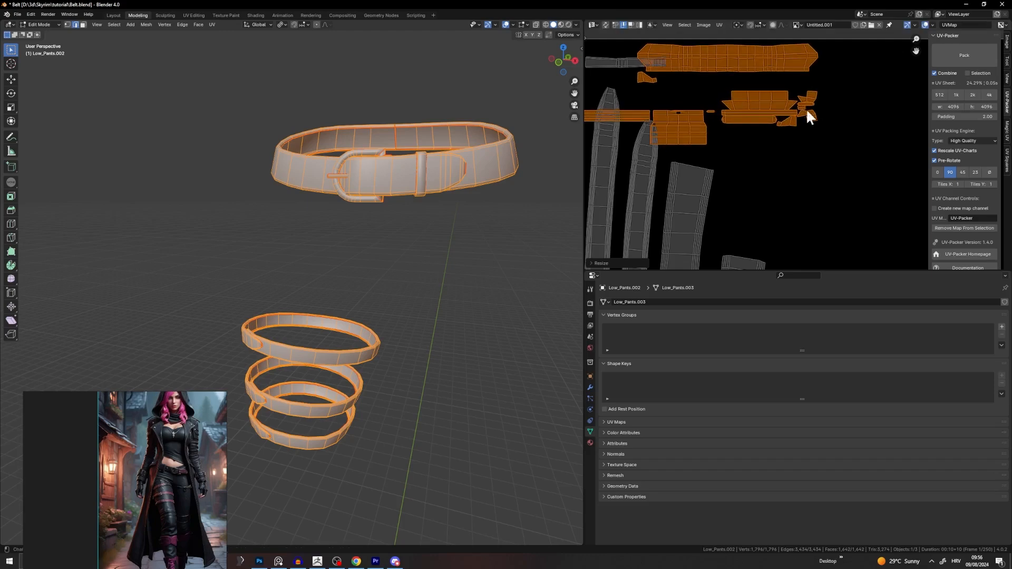
click(815, 121)
key(g)
click(840, 141)
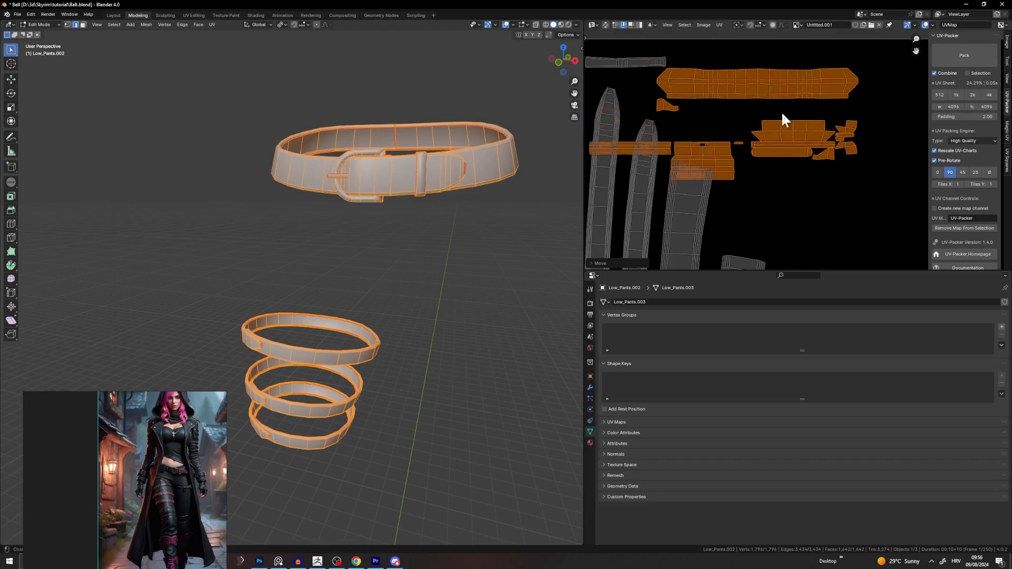
key(g)
click(753, 115)
Step: Scale the islands down slightly and nudge them into their final spot
scroll(844, 125, down, 4)
key(s)
click(807, 131)
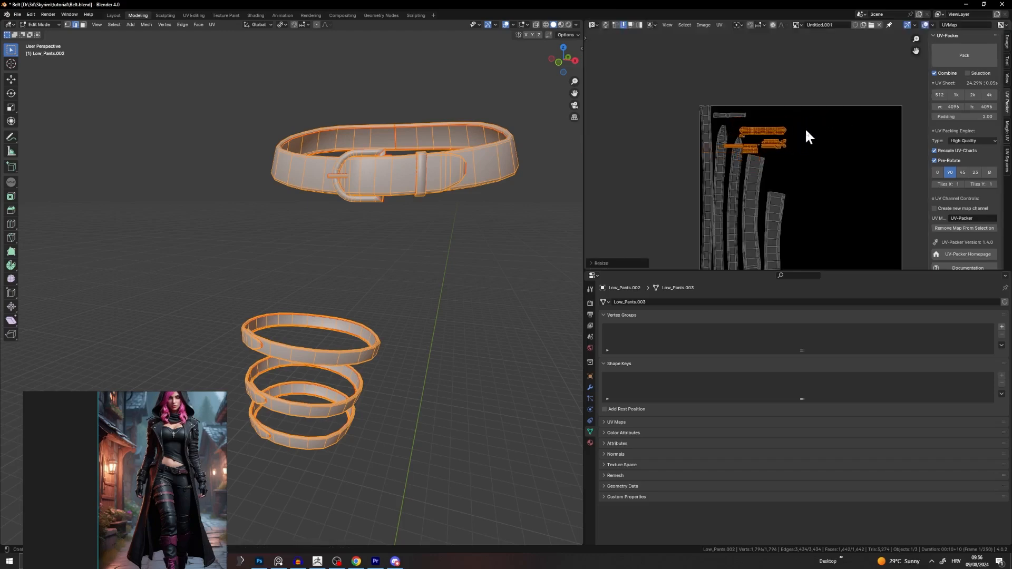
key(g)
click(792, 123)
scroll(795, 143, up, 3)
key(g)
click(782, 140)
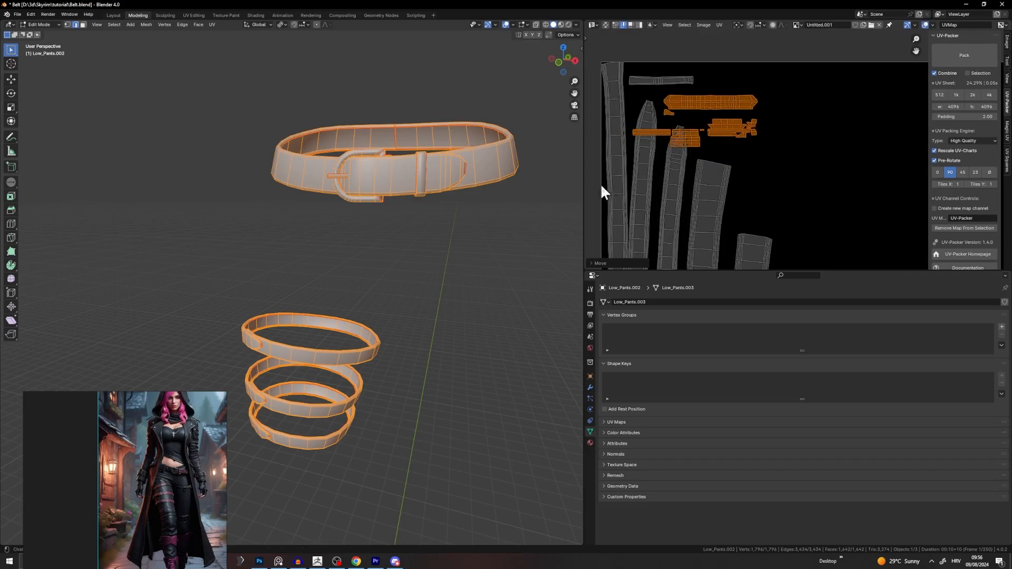
Step: Move the thin strip island up and right among the belt strips
scroll(634, 146, up, 2)
middle_drag(634, 146, 731, 175)
click(677, 156)
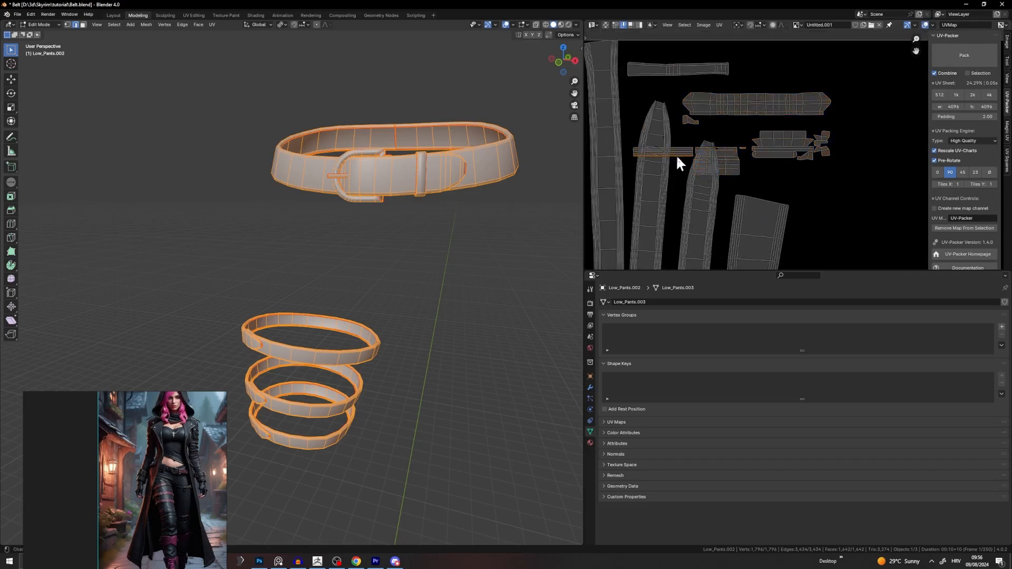
key(l)
key(g)
click(783, 132)
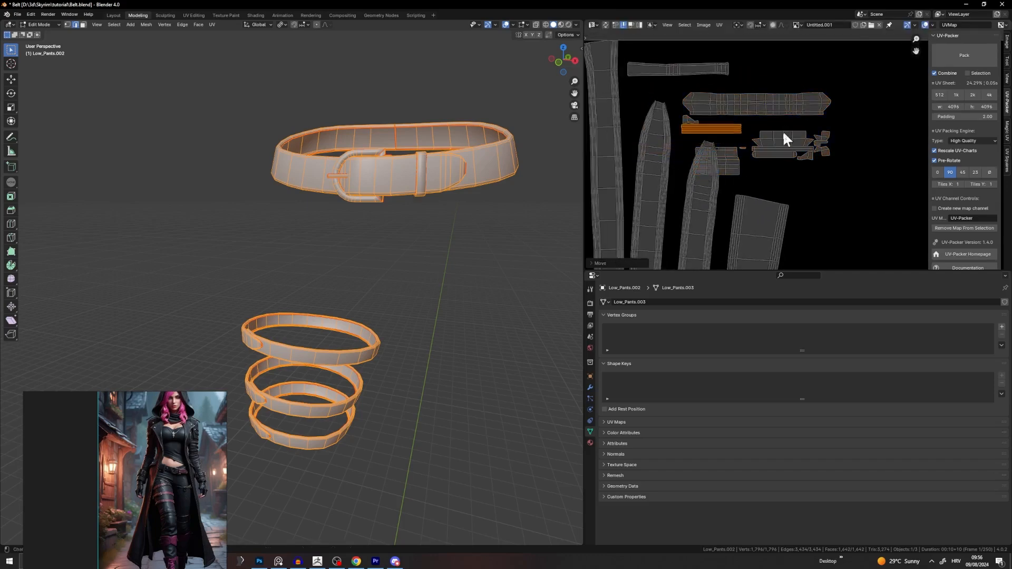
key(g)
click(766, 141)
Step: Place another small island in a gap among the strips
click(725, 158)
key(l)
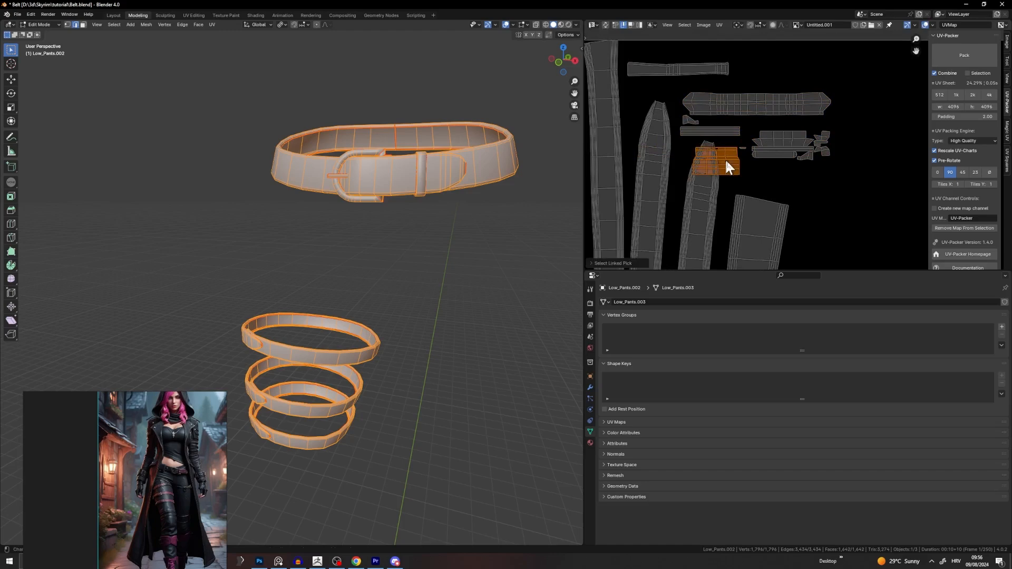
key(g)
click(809, 179)
scroll(714, 153, up, 3)
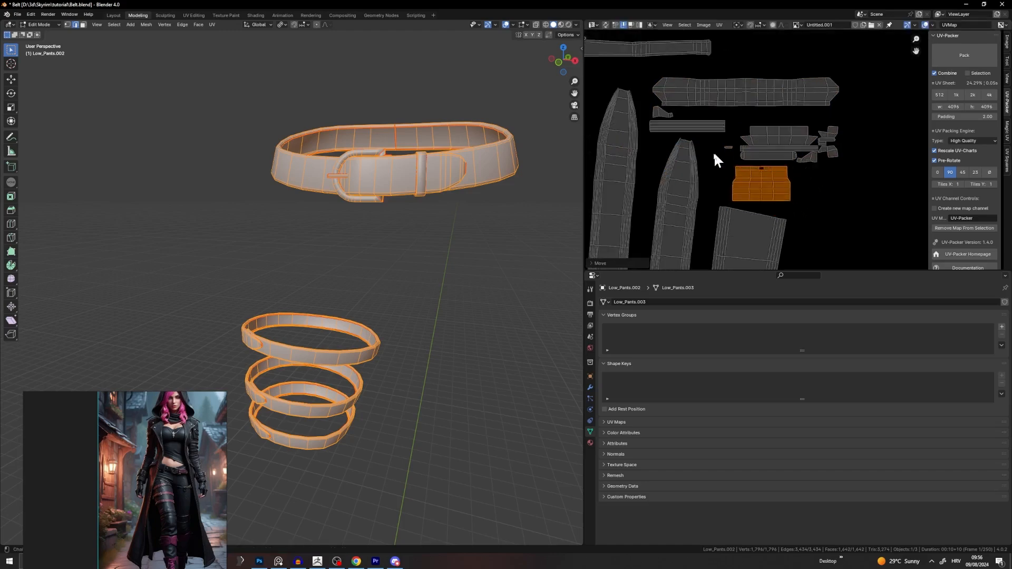
scroll(700, 157, down, 5)
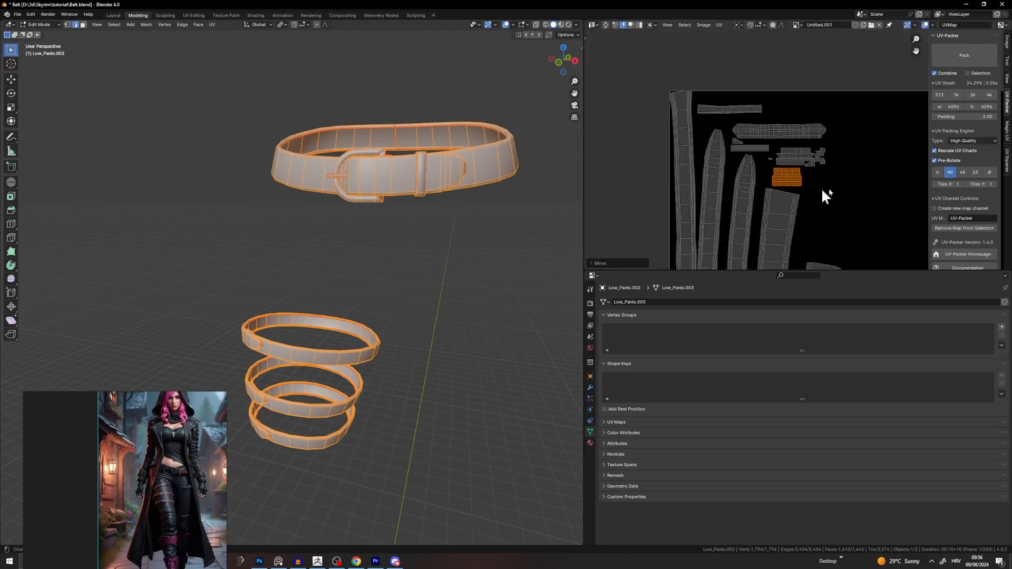
Step: Reposition the long strip island and bring the whole UV sheet back into view
click(767, 125)
key(l)
key(g)
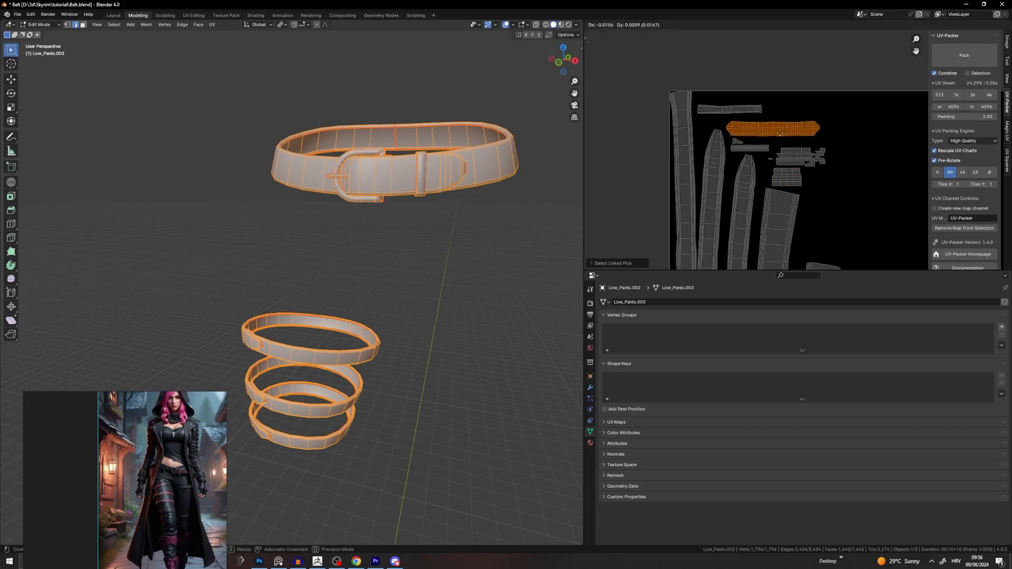
click(777, 132)
scroll(807, 151, down, 4)
middle_drag(840, 216, 768, 180)
Step: Select all UVs to review the packed layout, then return to Object Mode
click(766, 174)
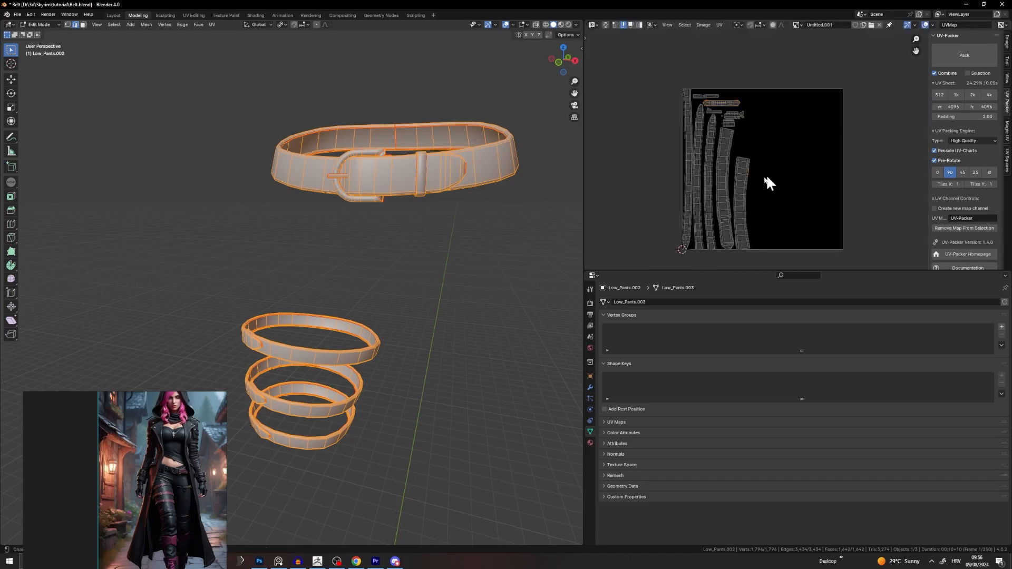
key(a)
key(Tab)
click(523, 201)
Step: Create a new material named 'Belts' and assign it to the belt faces
click(424, 166)
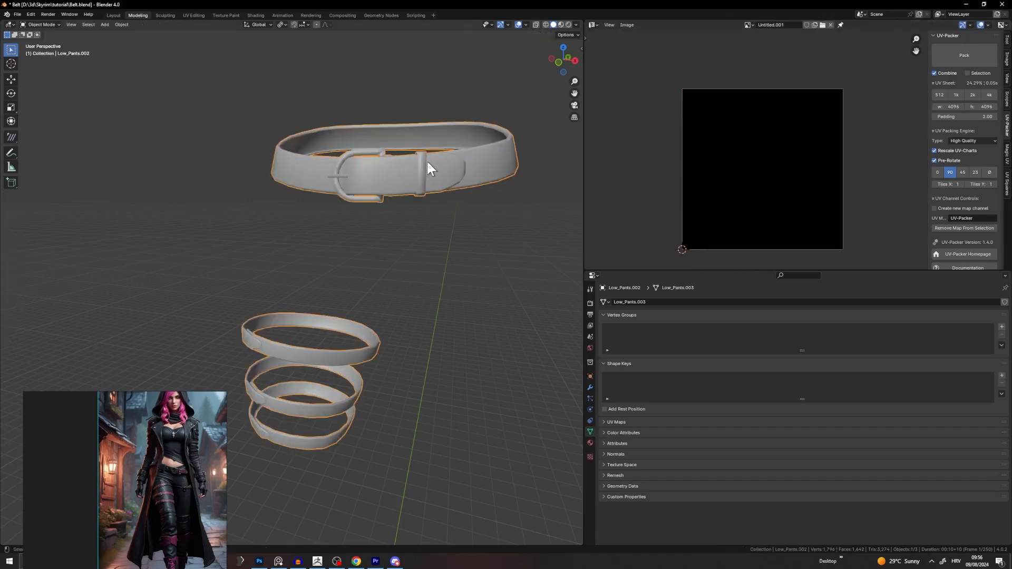
key(Tab)
click(590, 443)
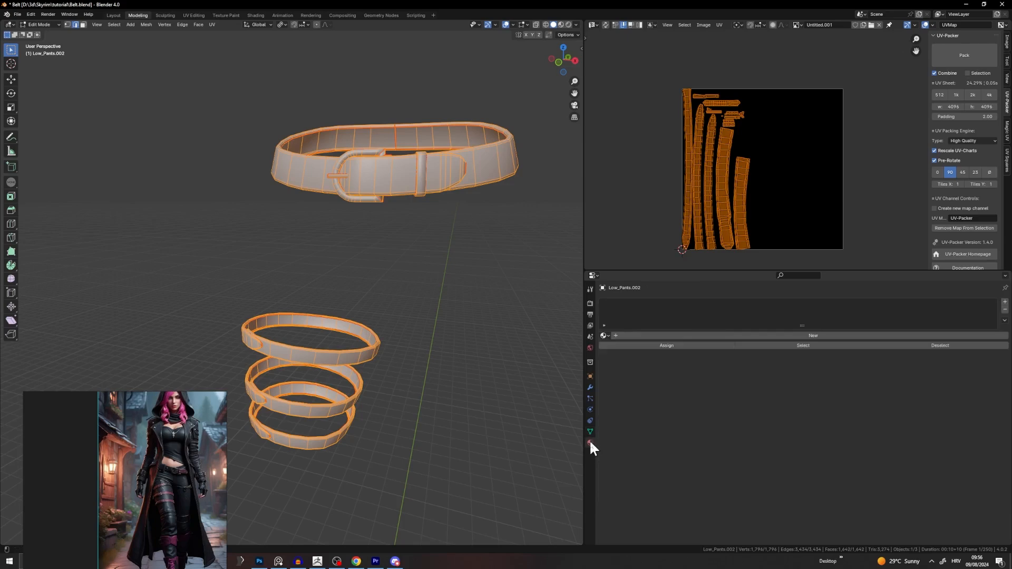
click(816, 335)
click(778, 335)
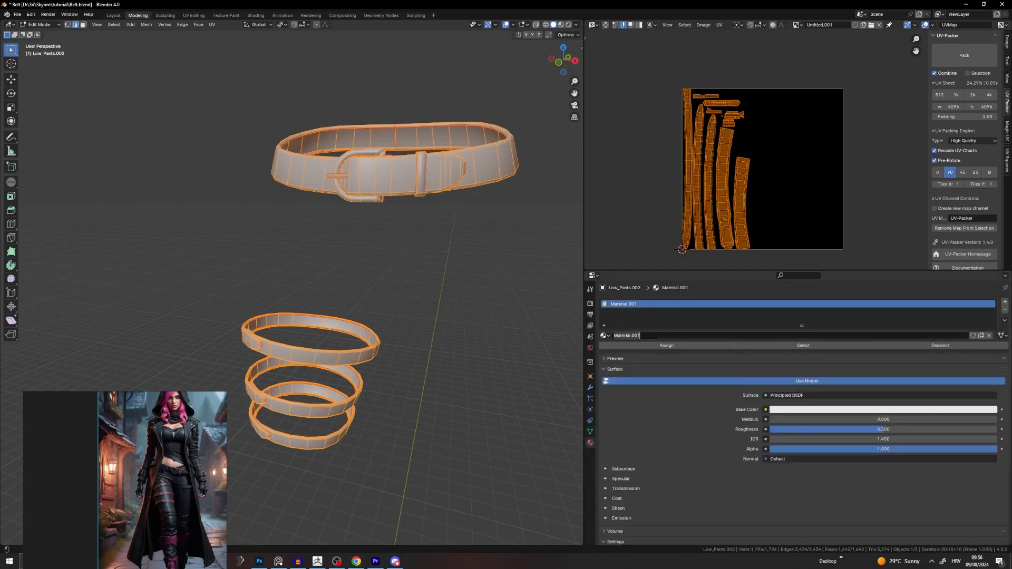
text(Belts)
key(Return)
click(673, 343)
Step: Return to Object Mode and open the File menu to import a model
key(Tab)
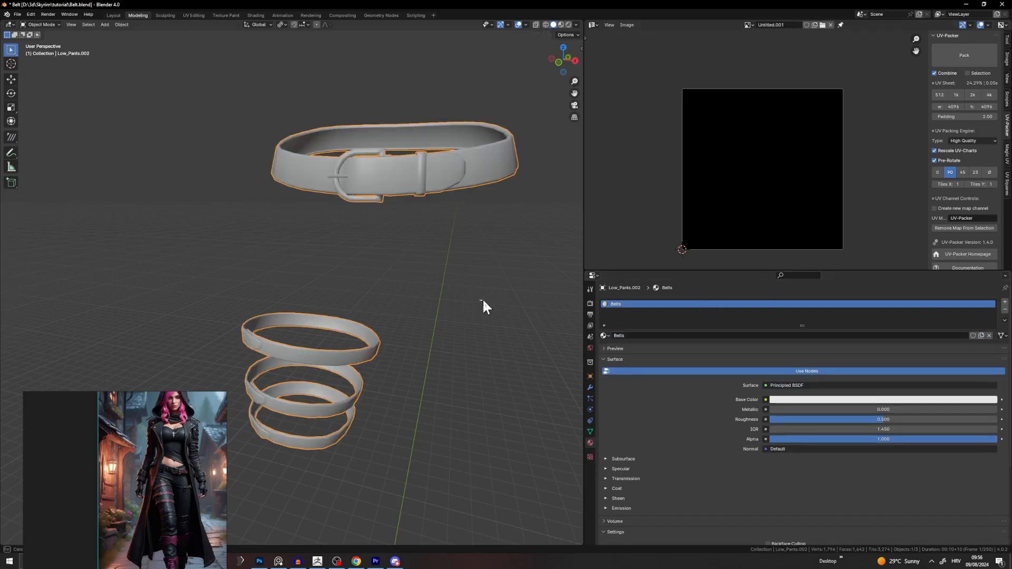
scroll(464, 290, down, 3)
click(18, 14)
Step: Import Low_Hood.obj as a Wavefront OBJ and apply Shade Smooth to it
mouse_move(45, 126)
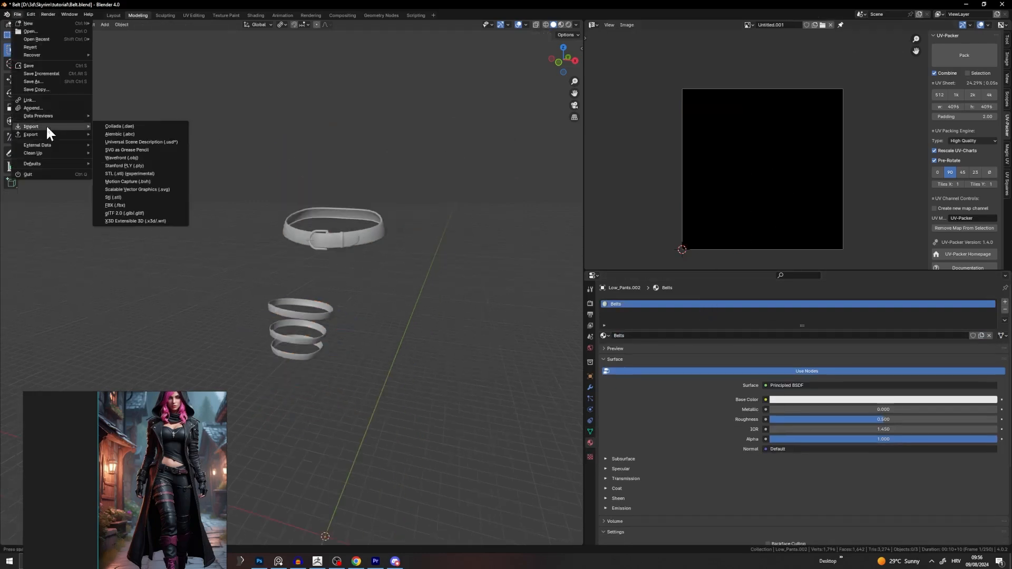
click(122, 158)
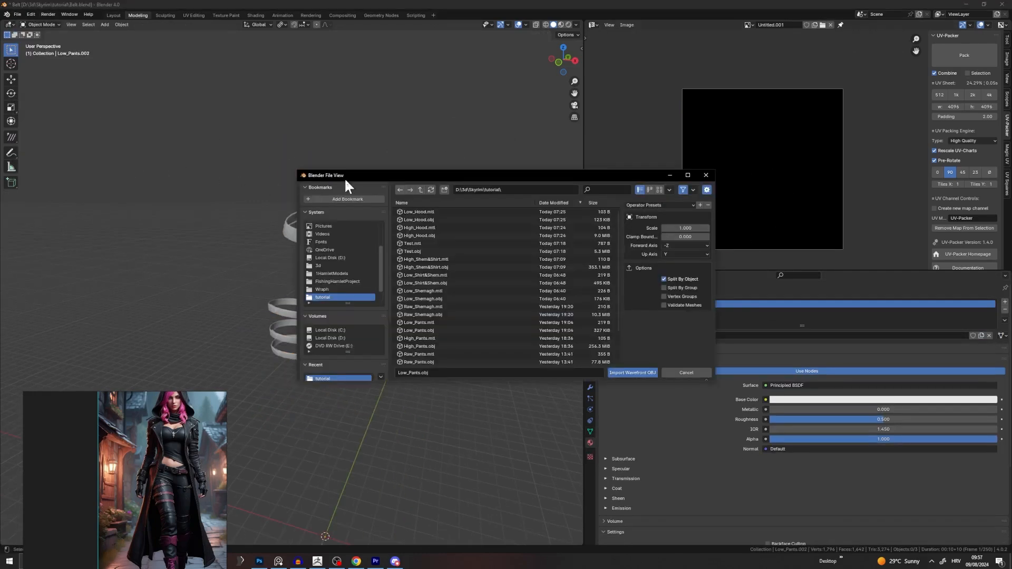
double_click(413, 218)
right_click(308, 149)
click(308, 150)
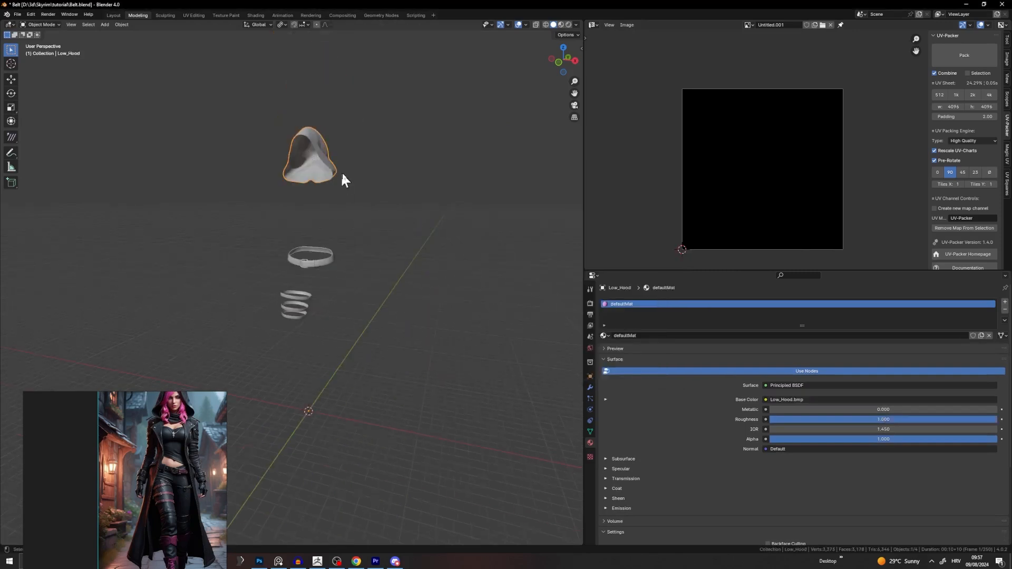
Step: Enter Edit Mode on the hood and belts with all geometry selected
key(Tab)
key(a)
key(a)
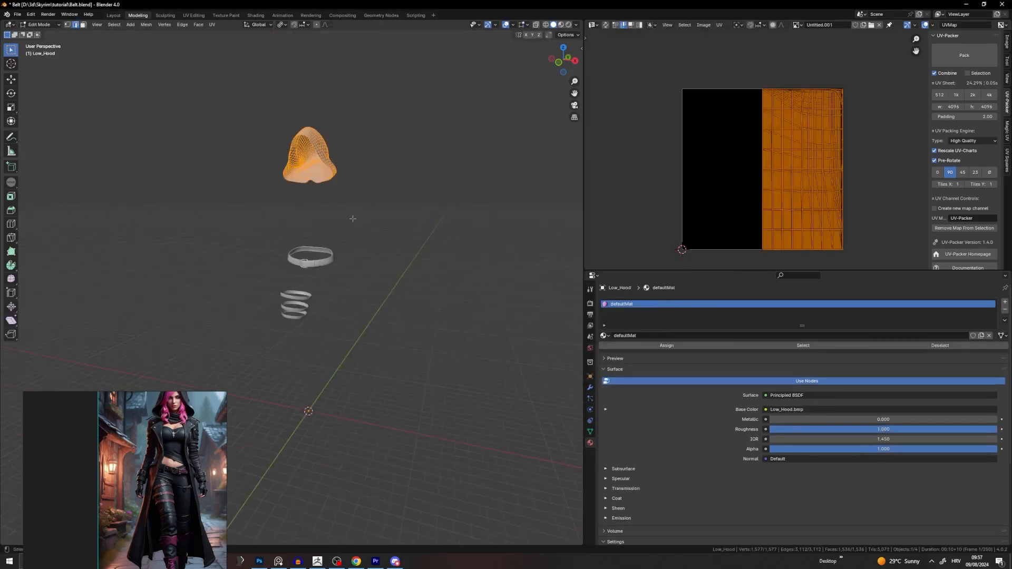
key(Tab)
key(a)
key(Tab)
key(a)
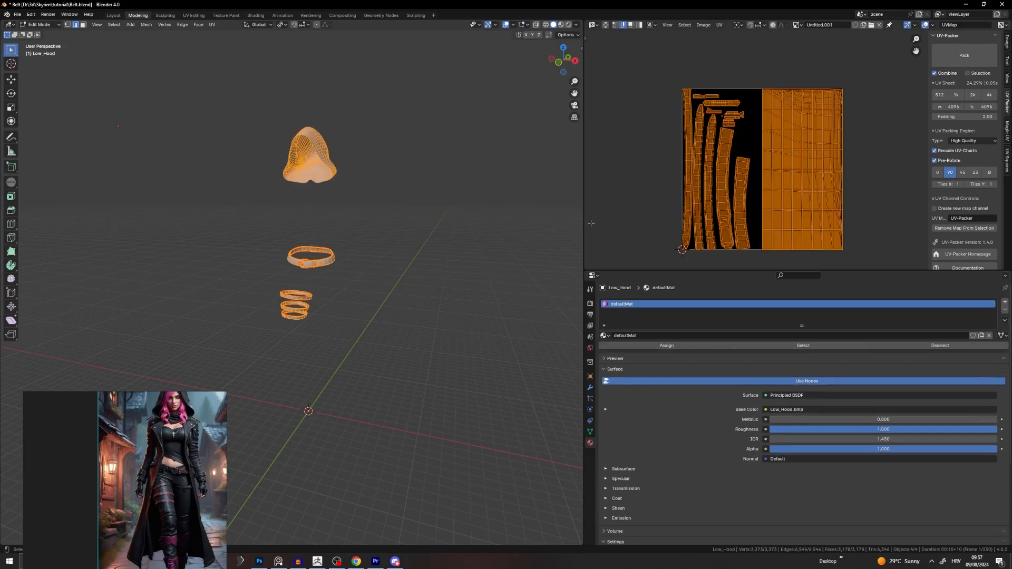
Step: Select the edge loop around the hood opening and mark it as a seam
click(346, 158)
shift+middle_drag(345, 165, 346, 287)
scroll(334, 216, up, 4)
scroll(346, 287, up, 5)
alt+click(475, 170)
scroll(400, 175, down, 5)
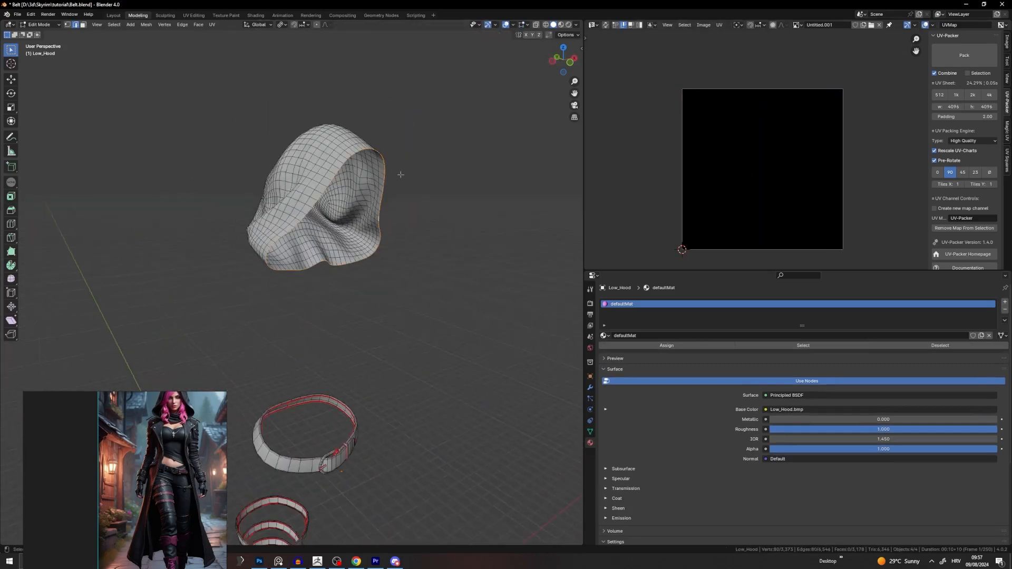
mouse_move(401, 175)
middle_down()
mouse_move(454, 179)
mouse_move(373, 176)
mouse_move(403, 173)
middle_up()
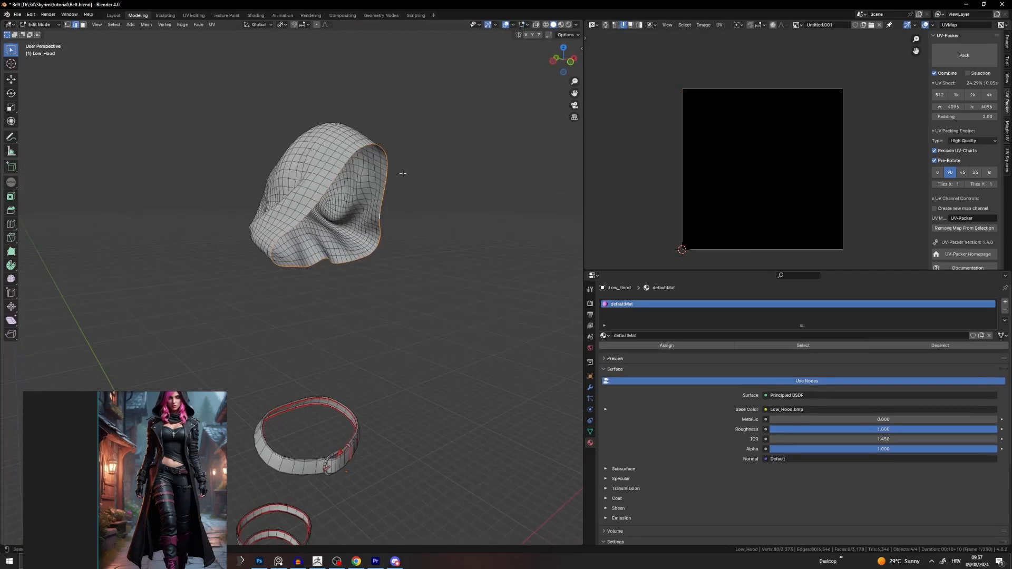
right_click(403, 173)
click(361, 251)
Step: Reduce the selection to a single edge and view the hood from a lower angle
middle_drag(361, 251, 420, 226)
click(308, 200)
scroll(311, 203, up, 4)
middle_drag(331, 207, 316, 204)
shift+middle_drag(315, 205, 302, 248)
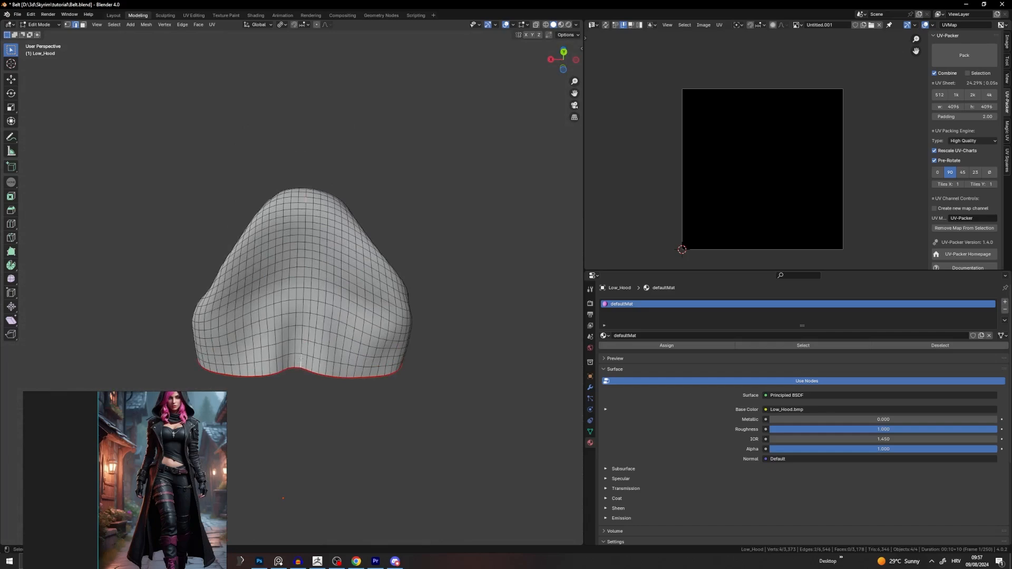
Step: Select the whole hood with Ctrl+L and unwrap it into one round UV island
alt+shift+click(299, 272)
middle_drag(299, 272, 255, 259)
key(ctrl+z)
key(ctrl+z)
key(ctrl+l)
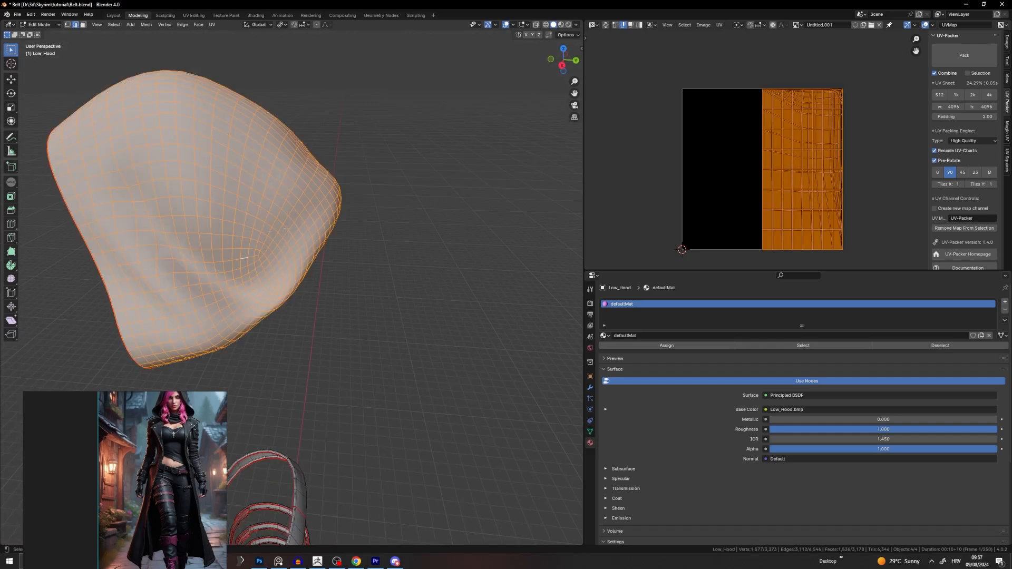
key(u)
click(321, 143)
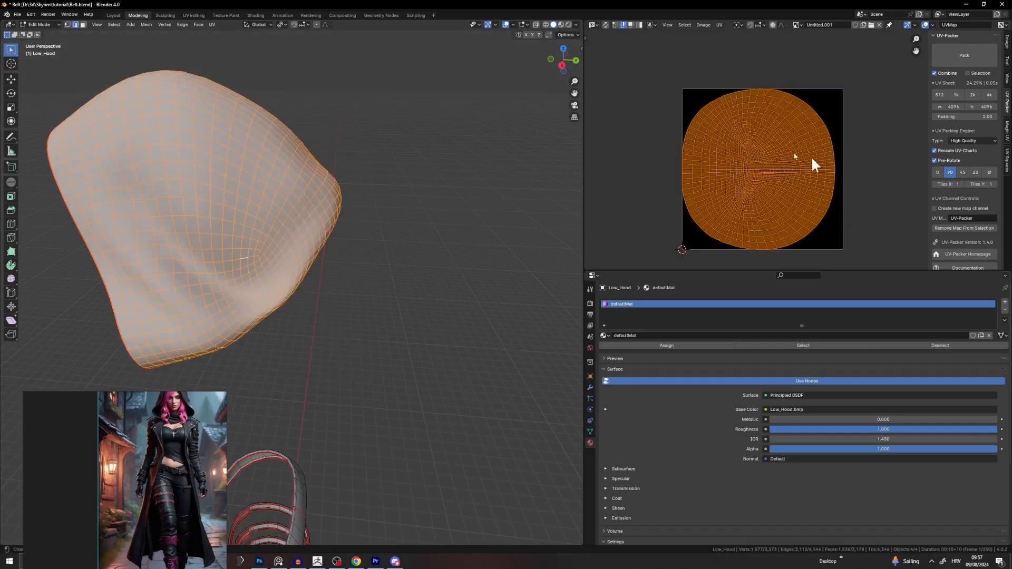
scroll(758, 170, up, 3)
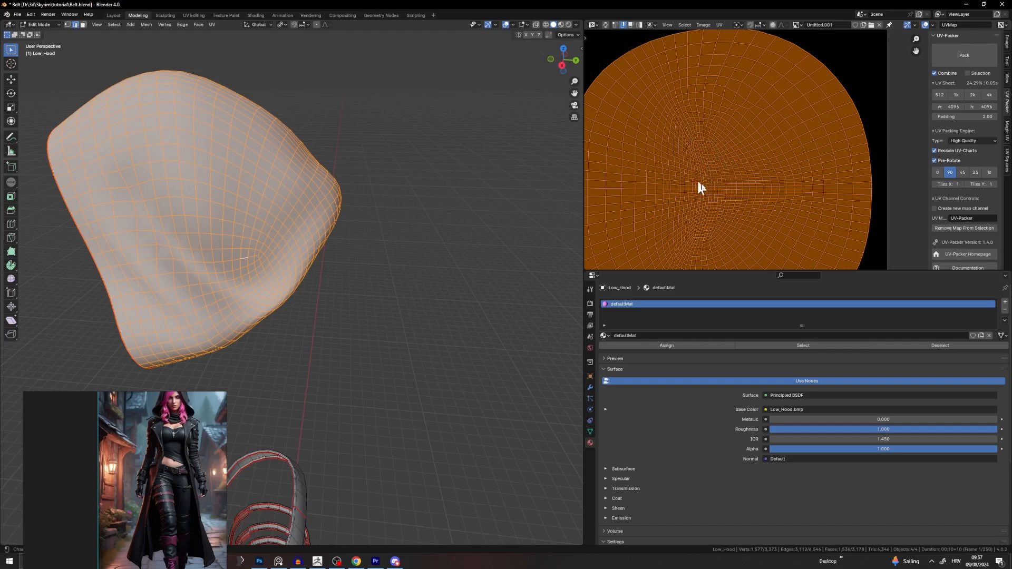
scroll(295, 205, down, 2)
Step: Select the vertical edge loop running down the hood and centre it in view
middle_drag(274, 203, 384, 207)
click(384, 206)
middle_drag(257, 328, 411, 295)
click(278, 320)
middle_drag(300, 333, 289, 329)
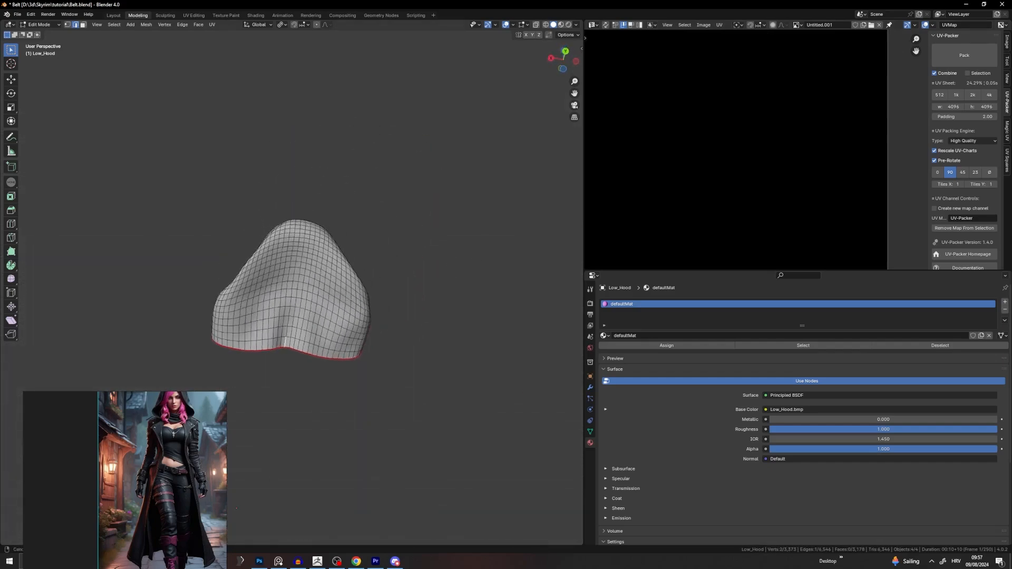
scroll(286, 328, up, 4)
alt+click(284, 352)
scroll(280, 287, down, 4)
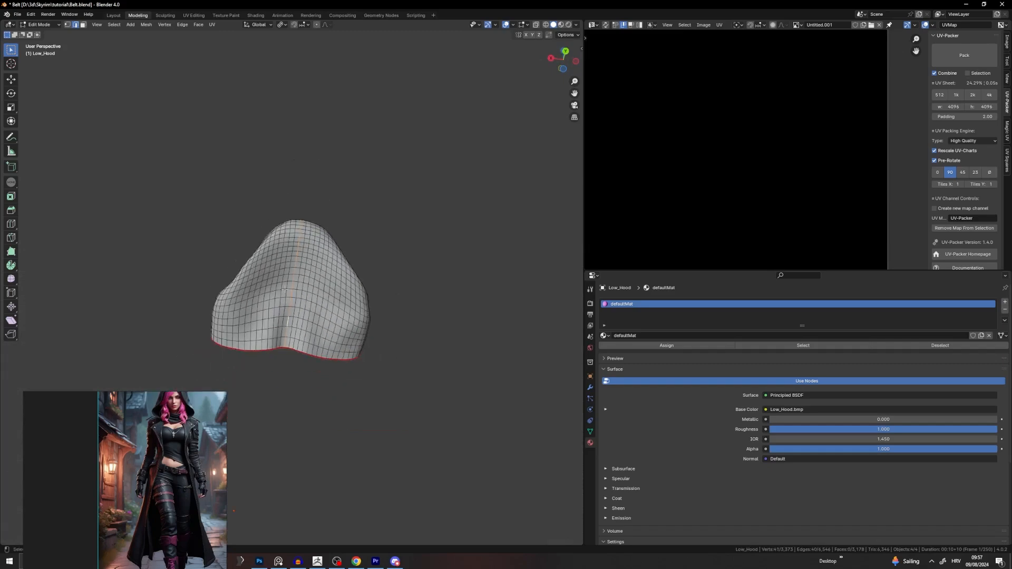
middle_drag(280, 287, 361, 384)
middle_drag(355, 287, 385, 169)
middle_drag(260, 166, 289, 165)
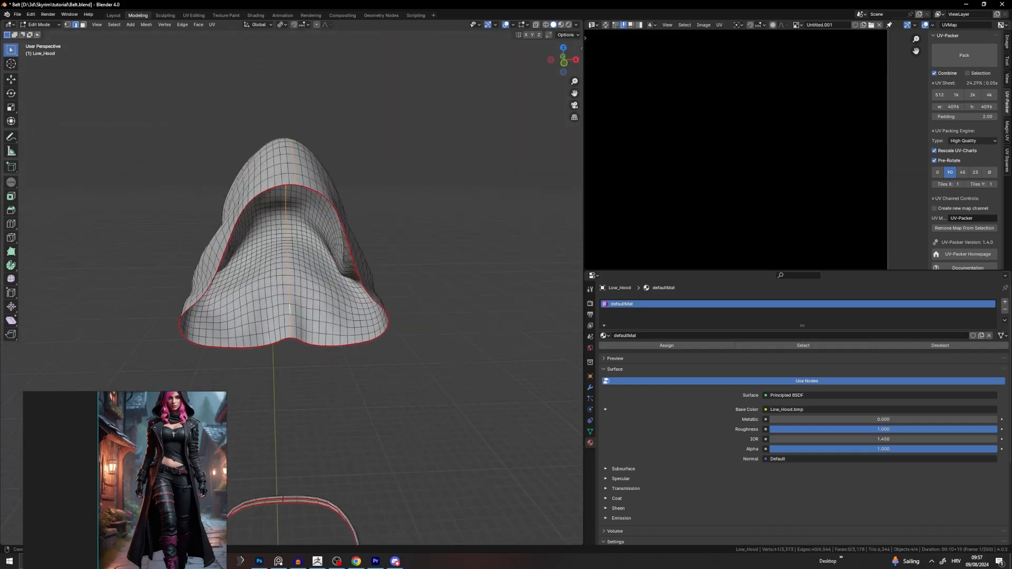
middle_drag(289, 308, 300, 239)
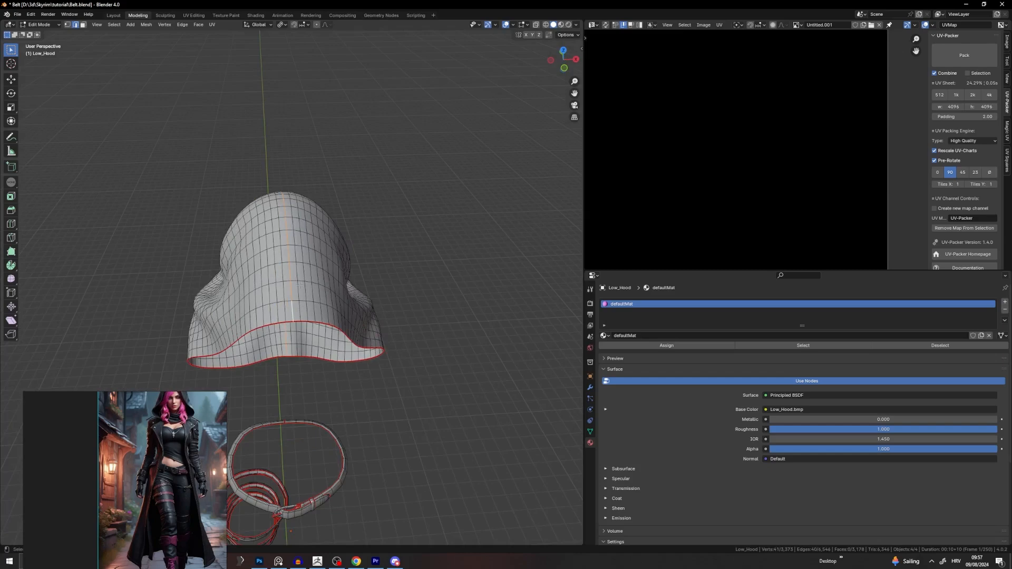
Step: Mark the vertical loop as a seam and unwrap the hood into two halves
key(u)
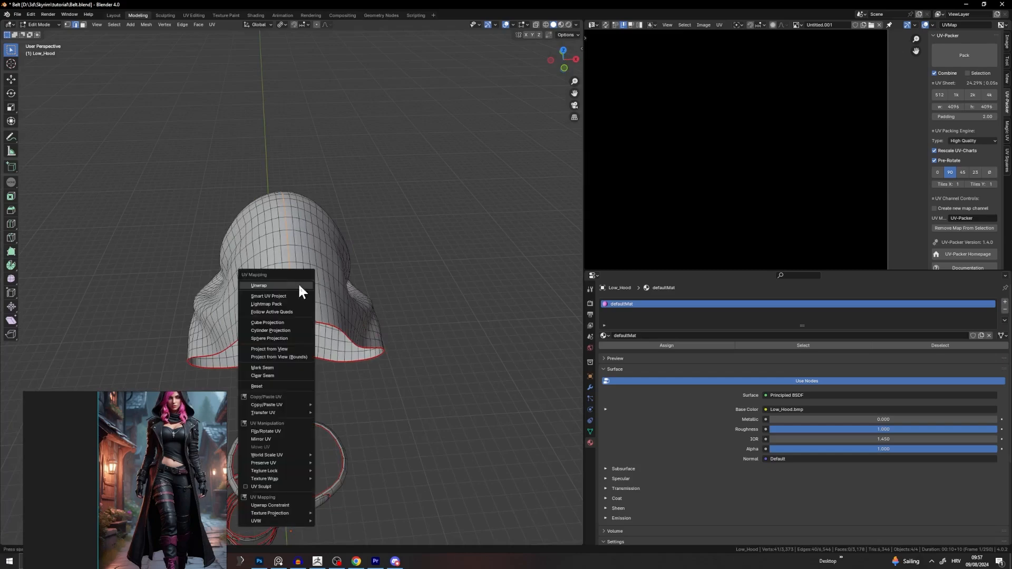
click(272, 367)
key(a)
key(l)
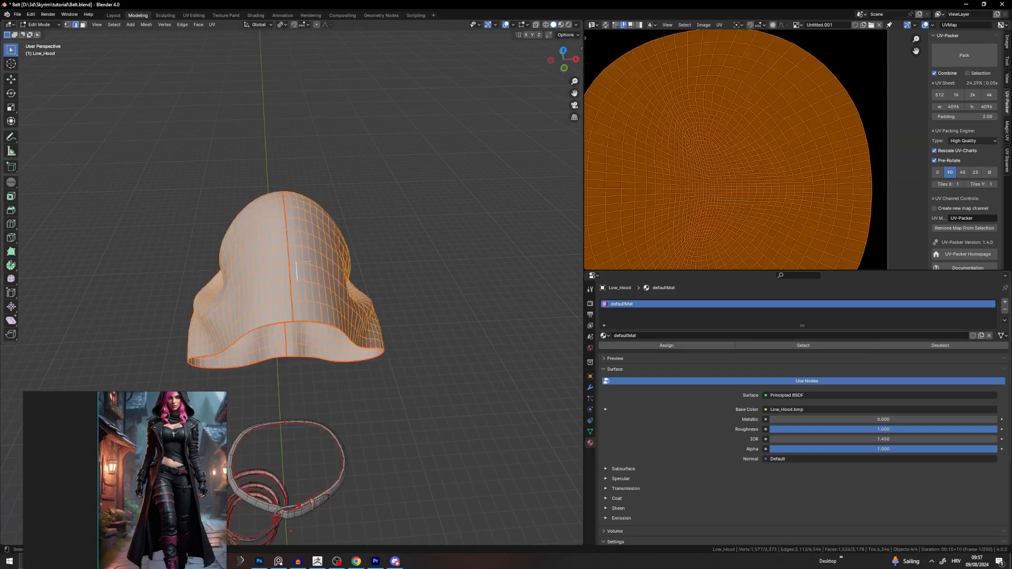
key(u)
click(376, 121)
scroll(732, 175, down, 6)
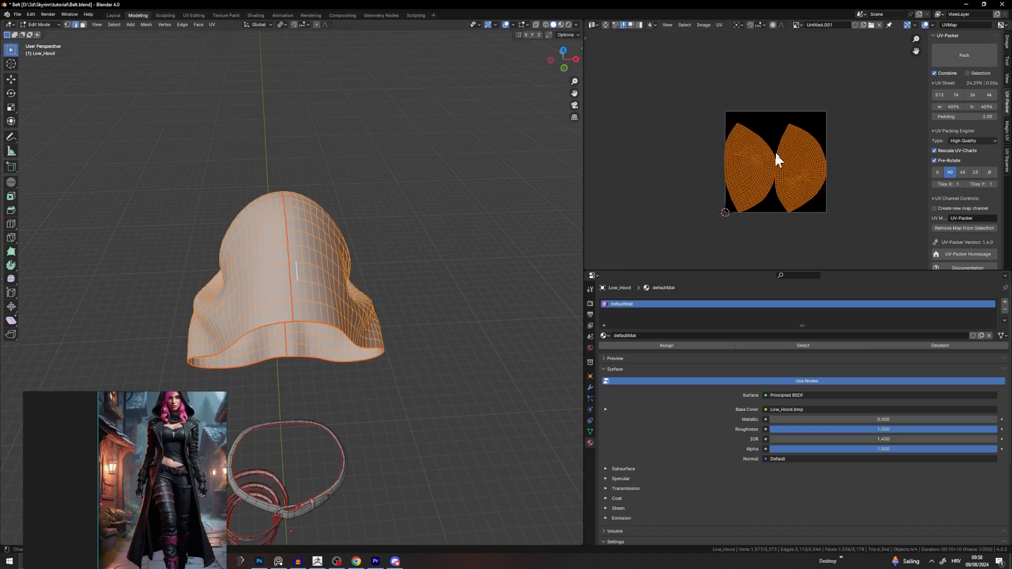
Step: Select the seam edge loop and switch the viewport to wireframe shading
middle_drag(310, 272, 421, 216)
click(337, 216)
alt+click(295, 324)
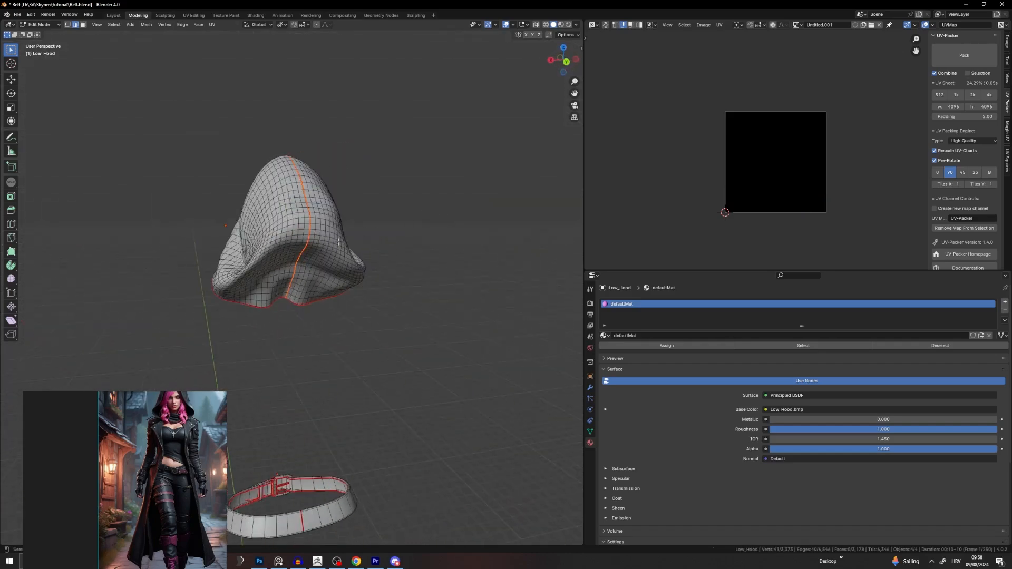
key(z)
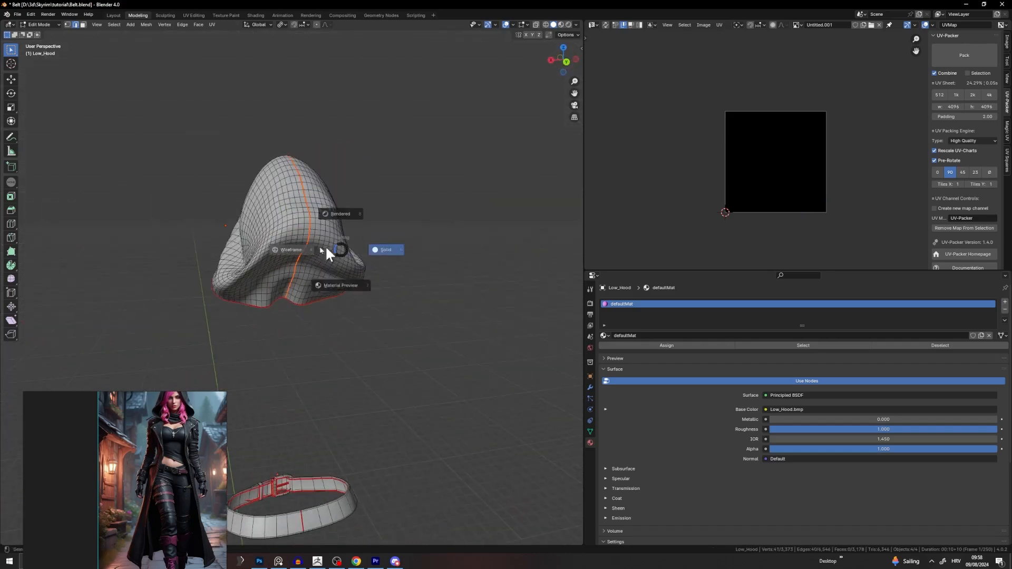
click(326, 253)
mouse_move(327, 253)
middle_down()
mouse_move(297, 244)
mouse_move(316, 260)
mouse_move(298, 275)
mouse_move(393, 270)
mouse_move(324, 253)
middle_up()
Step: Trim the seam edge selection with circle select and clear the seam from those edges
key(c)
key(Escape)
scroll(324, 247, up, 3)
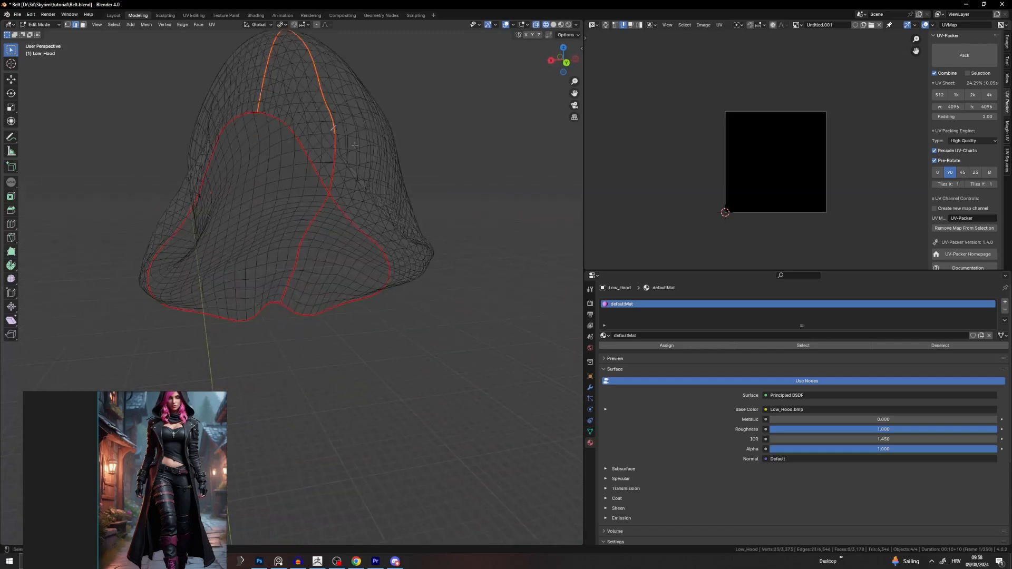
mouse_move(355, 145)
middle_down()
mouse_move(367, 149)
mouse_move(362, 165)
middle_up()
key(c)
key(Escape)
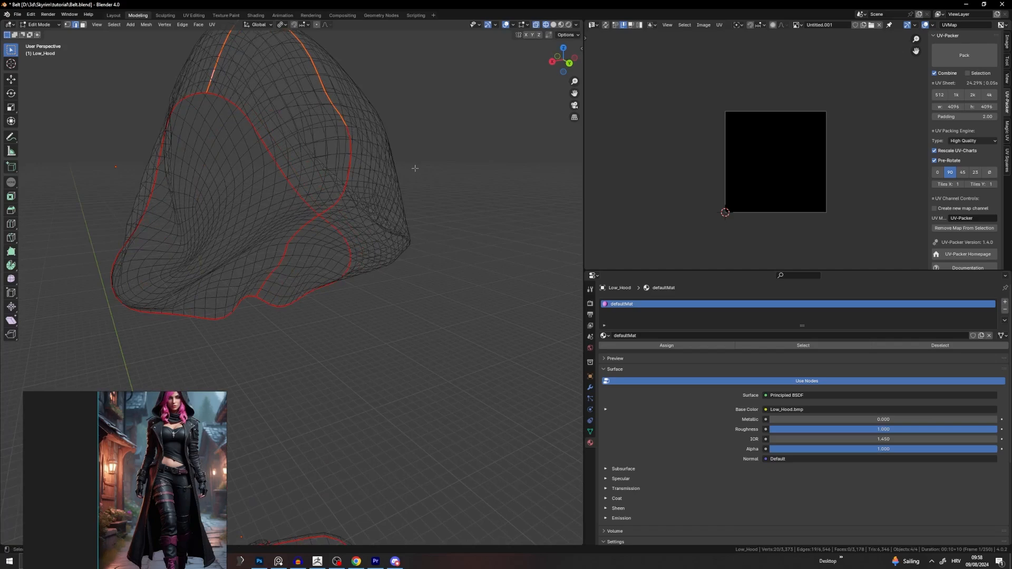
right_click(415, 168)
click(378, 255)
Step: Return to solid shading and re-unwrap the whole hood with the shortened seam
key(alt+a)
middle_drag(317, 162, 384, 177)
key(shift+z)
key(a)
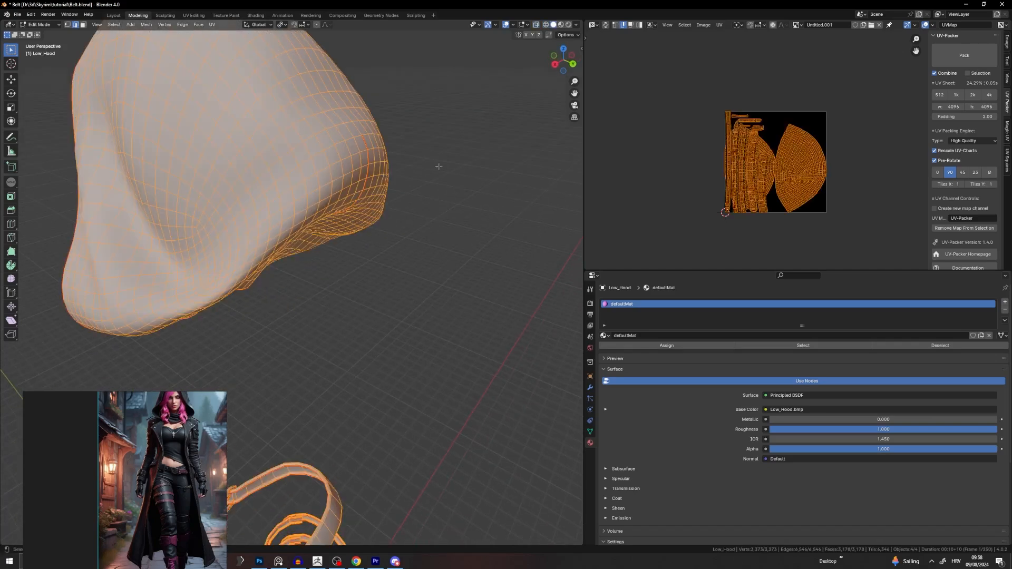
key(u)
click(416, 74)
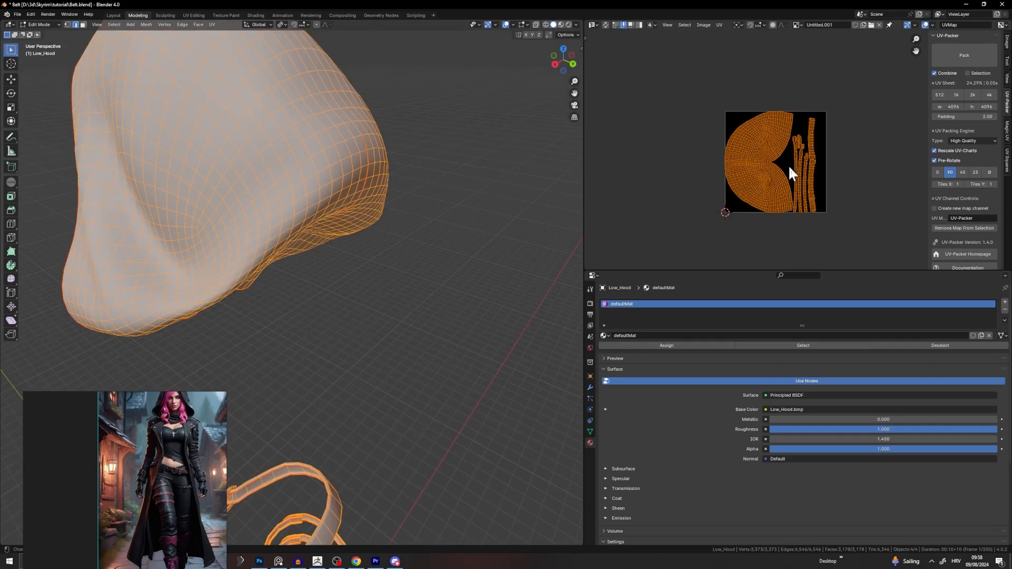
scroll(764, 170, up, 5)
scroll(745, 171, down, 4)
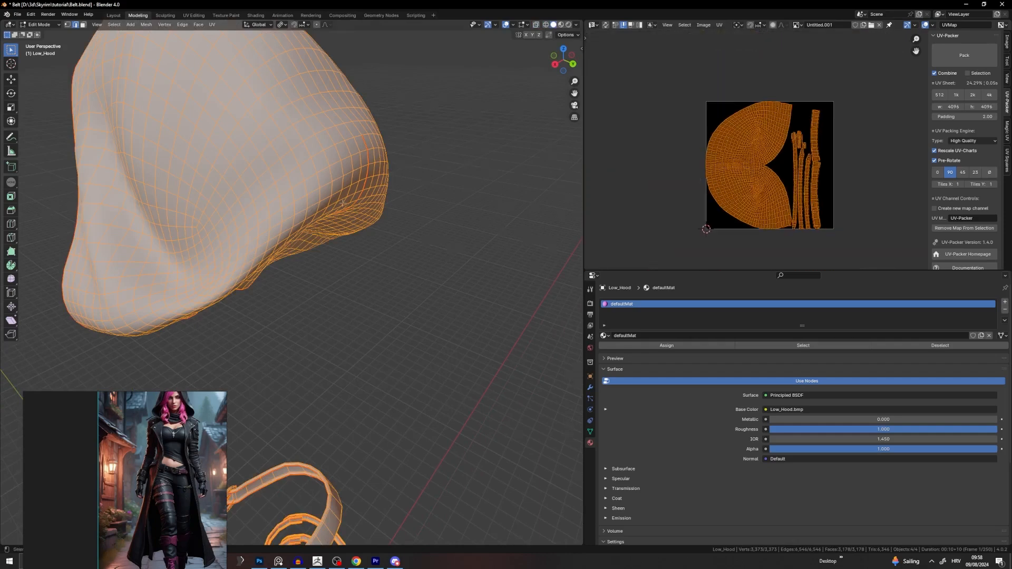
scroll(343, 203, down, 3)
Step: Mark the loop along the seam as a seam and unwrap the mesh into new UV islands
middle_drag(344, 203, 311, 225)
alt+click(313, 224)
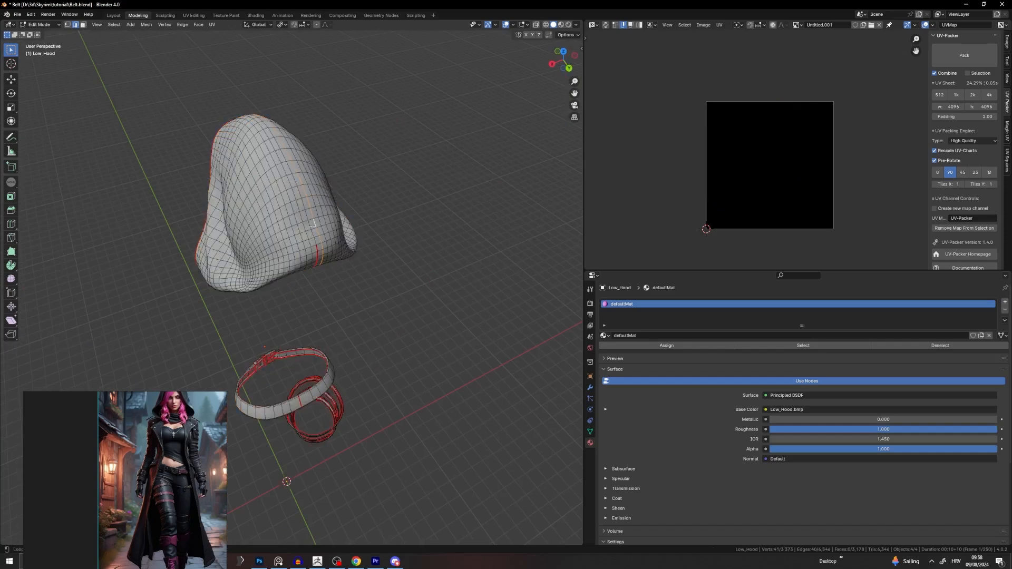
alt+click(318, 242)
alt+click(317, 241)
right_click(329, 228)
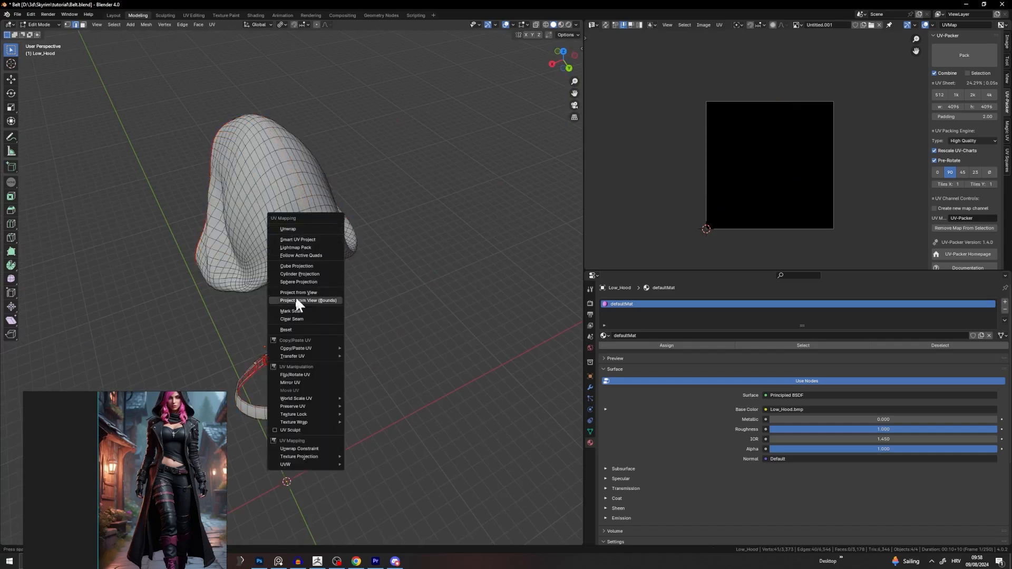
click(308, 318)
key(a)
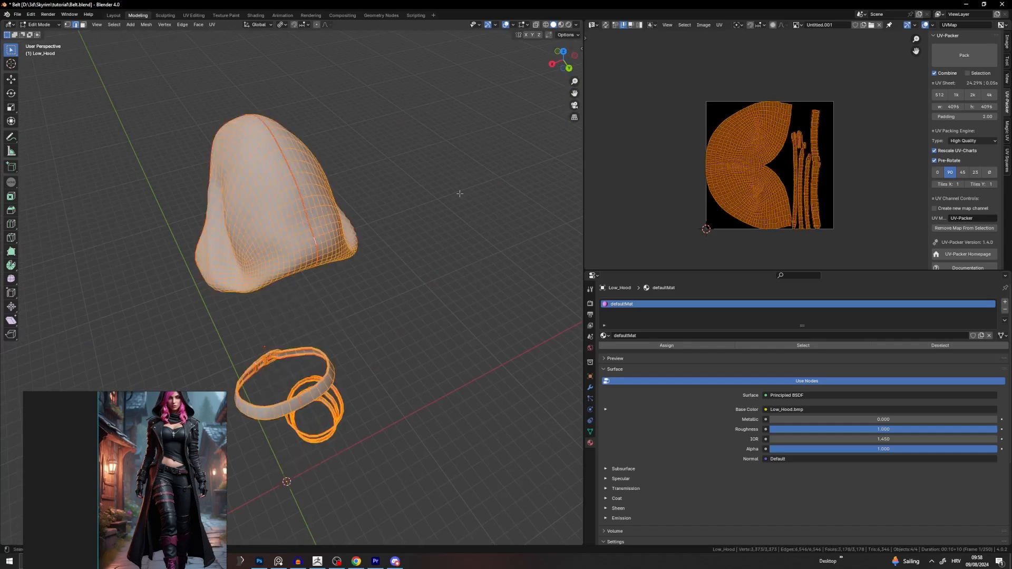
key(u)
click(428, 106)
scroll(765, 199, up, 3)
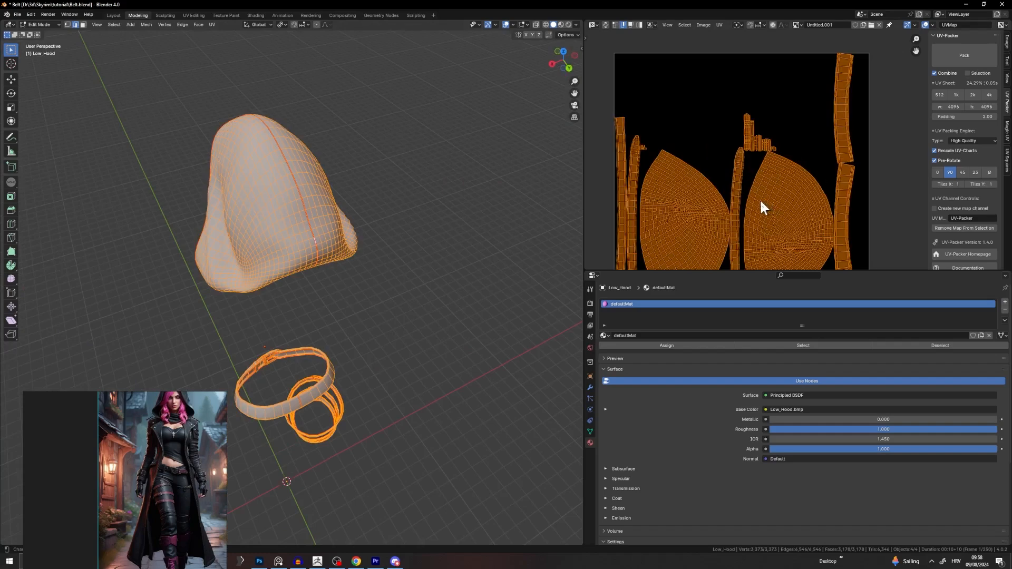
scroll(760, 199, down, 3)
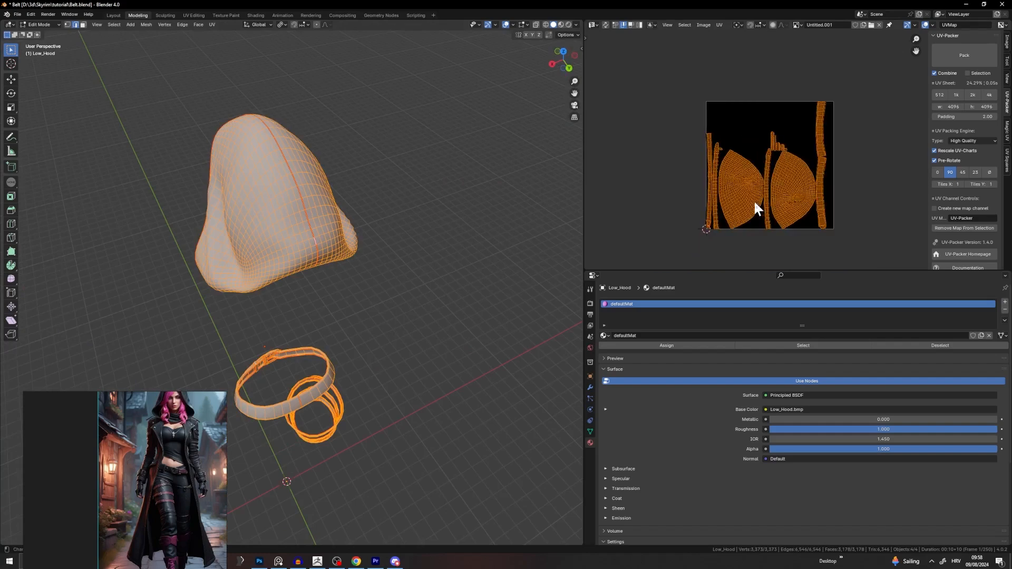
Step: Pack all hood and belt UV islands with UV-Packer
click(973, 59)
scroll(718, 198, up, 4)
middle_drag(720, 195, 796, 159)
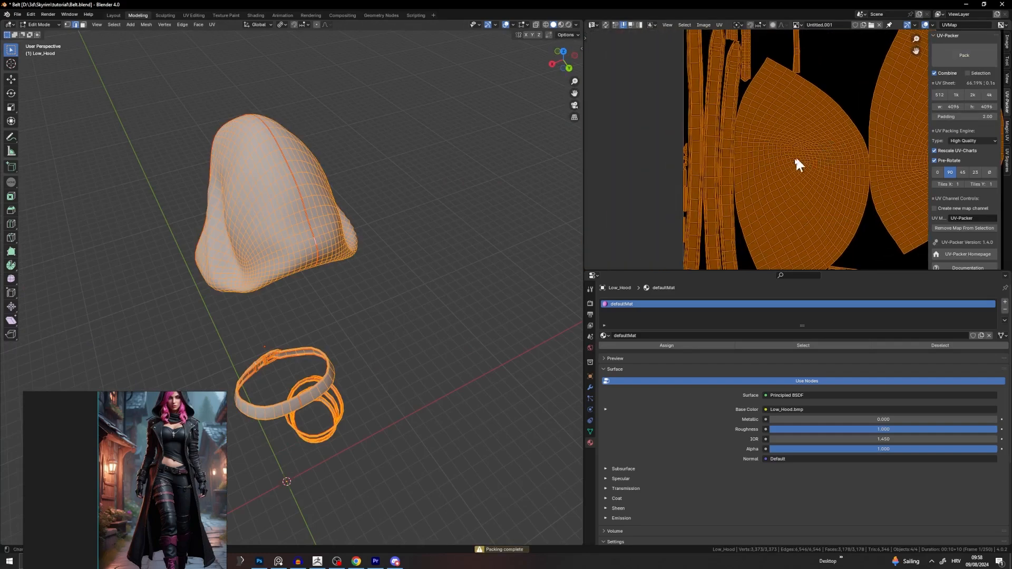
scroll(823, 184, down, 3)
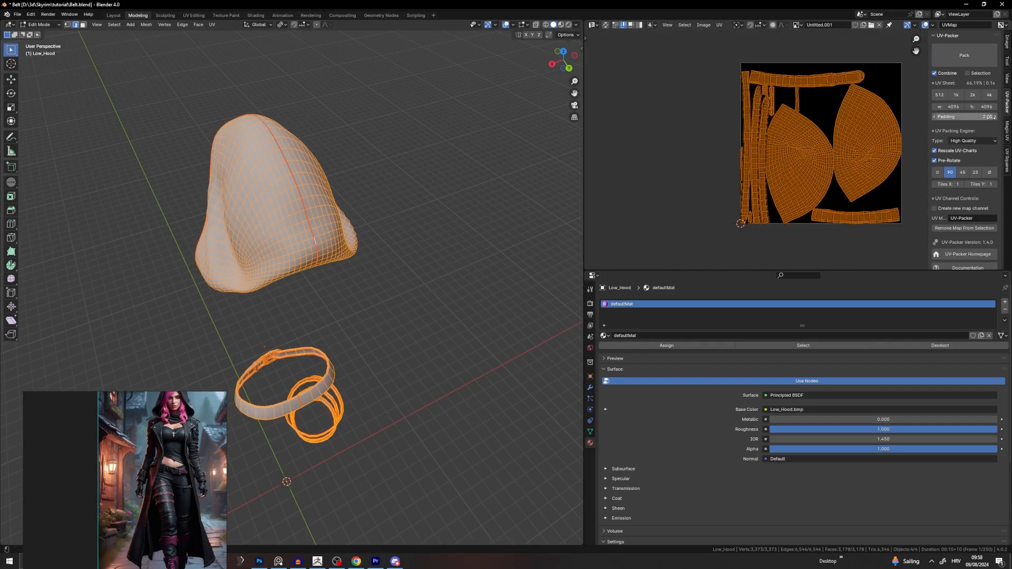
Step: Set the UV-Packer padding to 5 and repack the islands
click(988, 117)
text(5)
key(Return)
click(954, 55)
scroll(773, 129, up, 6)
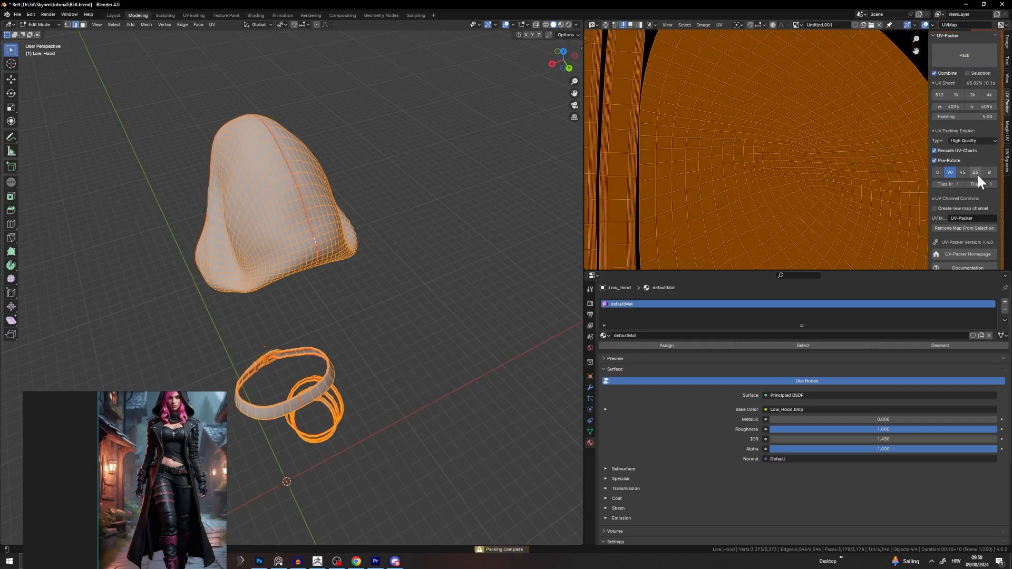
Step: Change the padding to 16 and repack the islands onto the 4096 sheet
click(981, 117)
text(16)
key(Return)
click(966, 57)
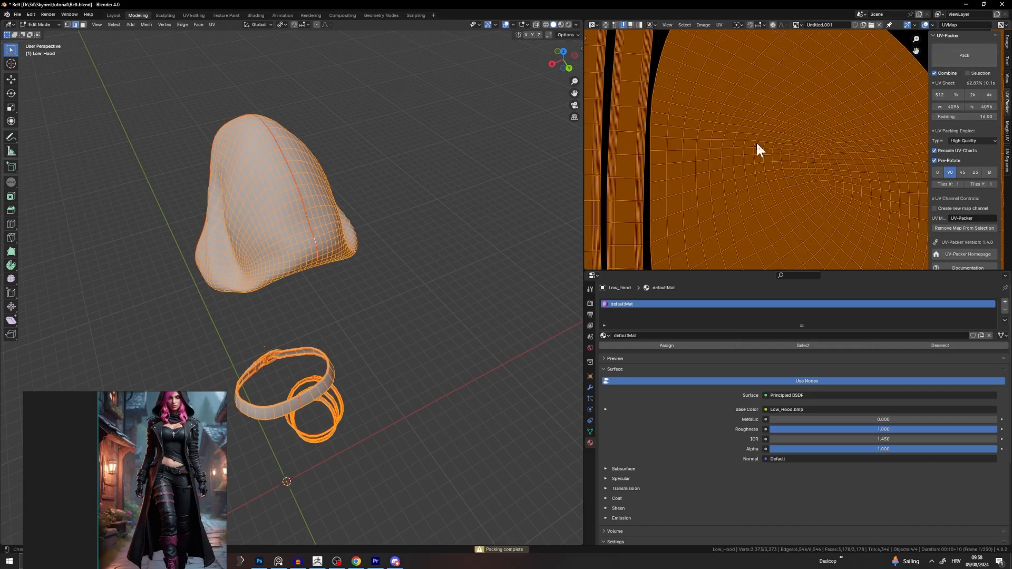
scroll(728, 145, down, 4)
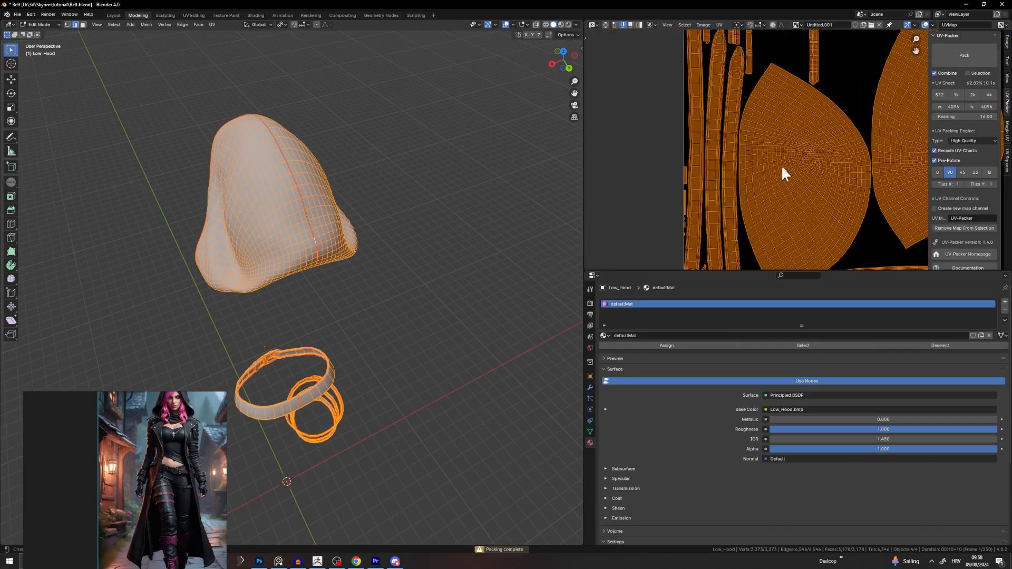
scroll(782, 165, down, 5)
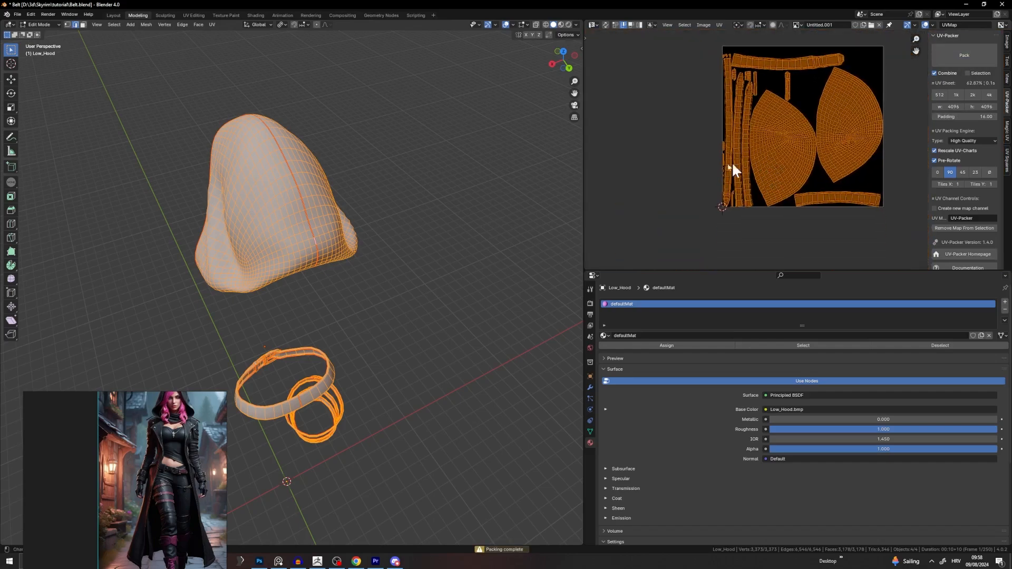
middle_drag(453, 258, 511, 150)
scroll(380, 275, up, 3)
shift+middle_drag(414, 222, 449, 163)
scroll(360, 353, up, 2)
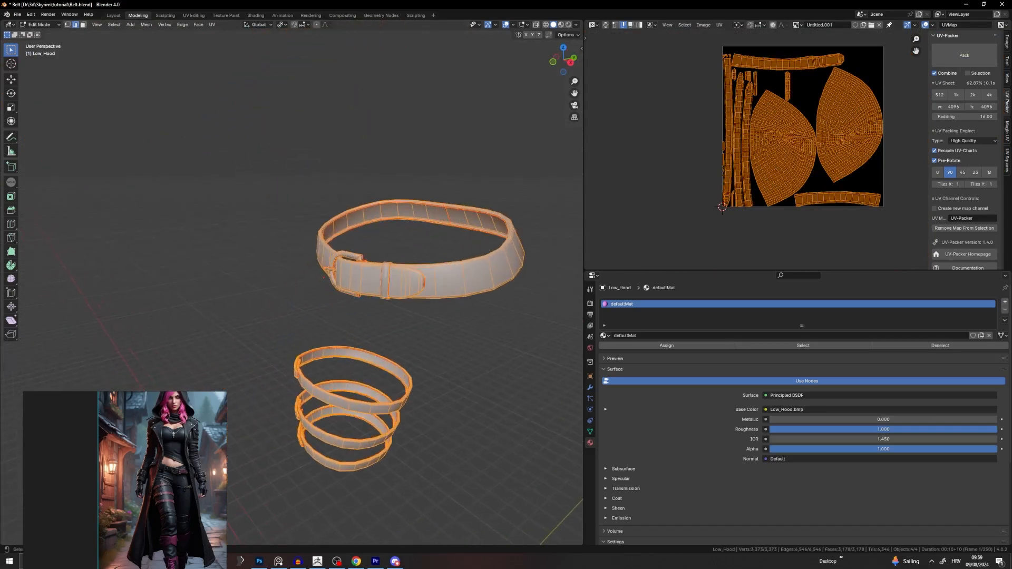
Step: Select the linked buckle and move its UV islands up and to the right
click(350, 258)
key(l)
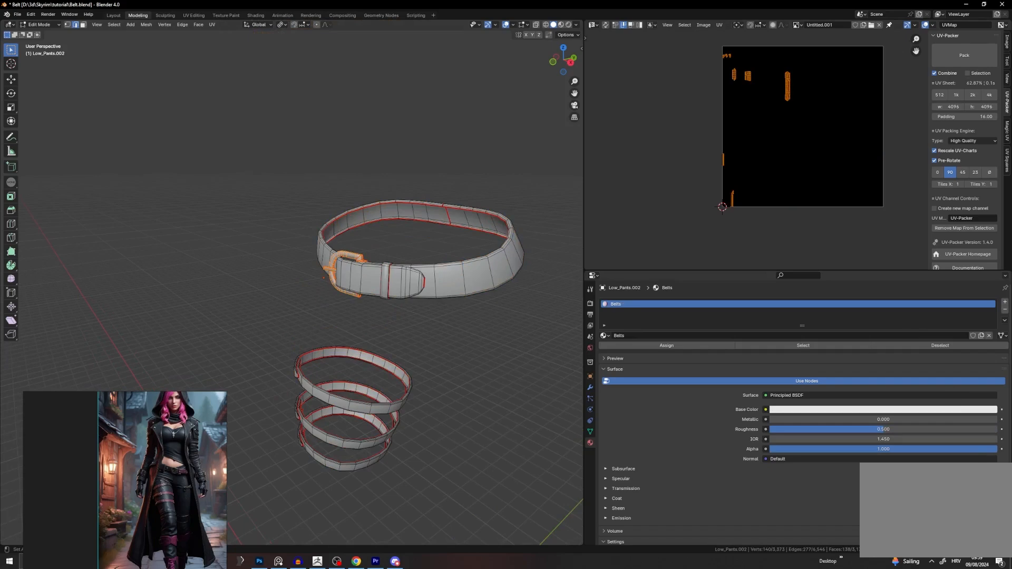
key(g)
click(740, 129)
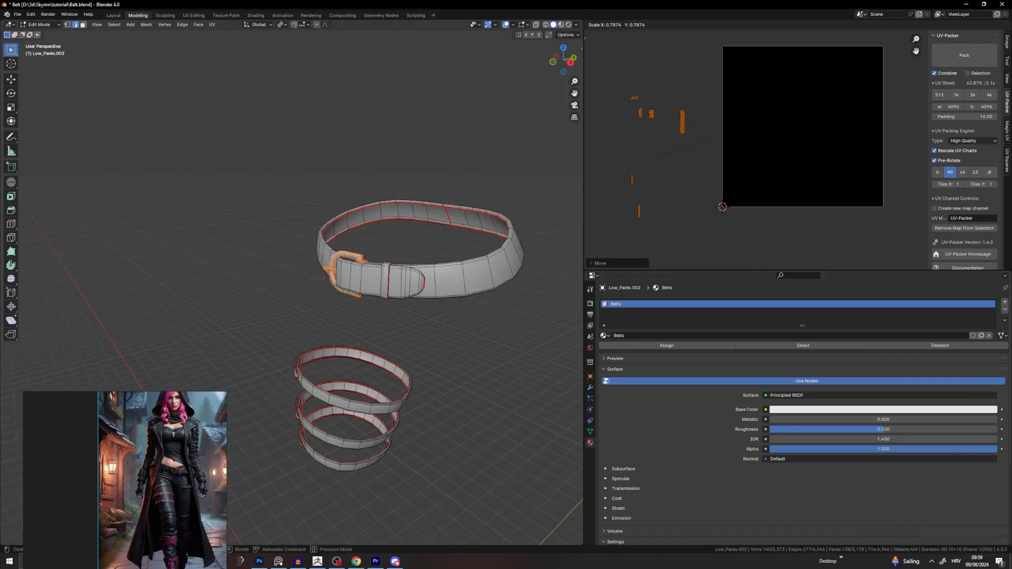
key(g)
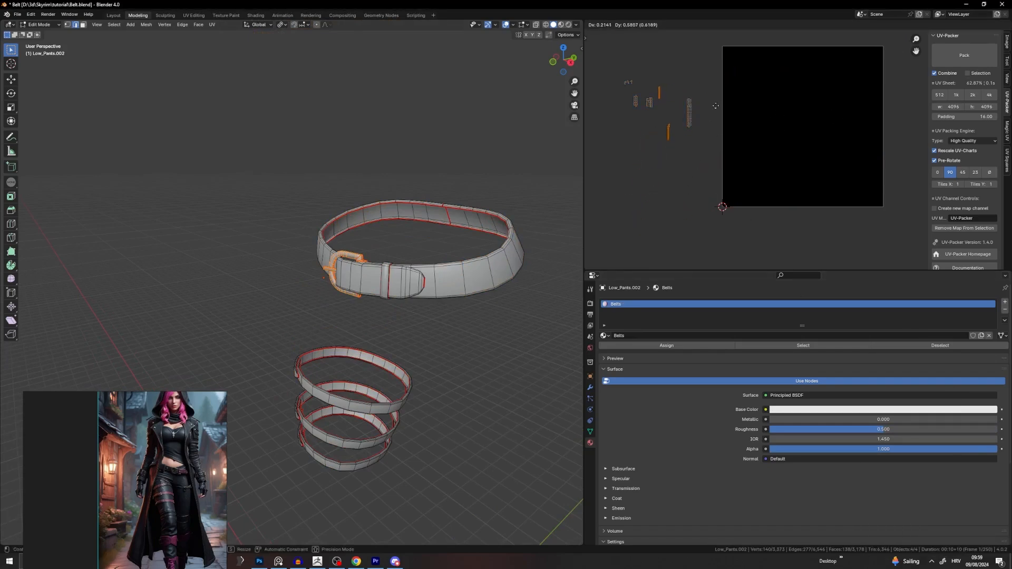
click(643, 151)
Step: Reposition the long strip island and the small buckle islands
drag(714, 87, 681, 143)
key(g)
click(668, 116)
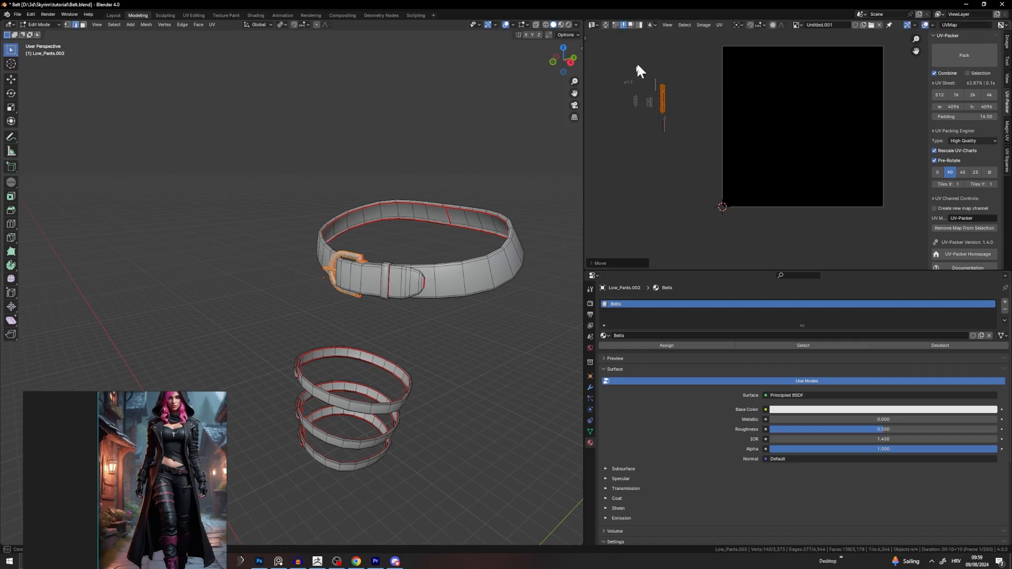
drag(638, 62, 619, 90)
key(g)
click(677, 96)
Step: Move the lower strip island beside the other buckle islands
drag(680, 116, 639, 155)
scroll(680, 126, up, 4)
middle_drag(671, 126, 716, 119)
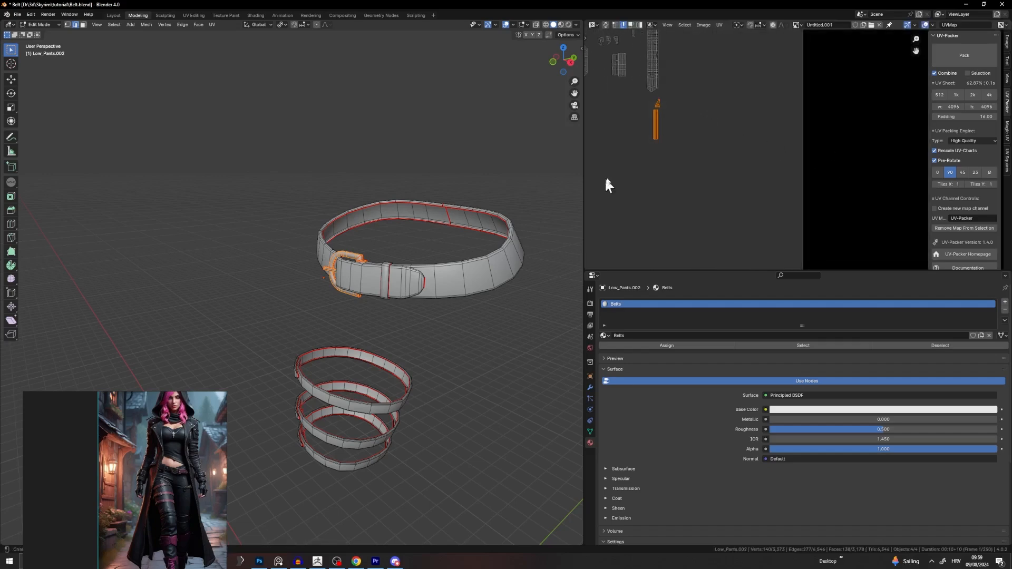
middle_drag(669, 146, 761, 176)
key(g)
click(703, 122)
scroll(707, 119, down, 2)
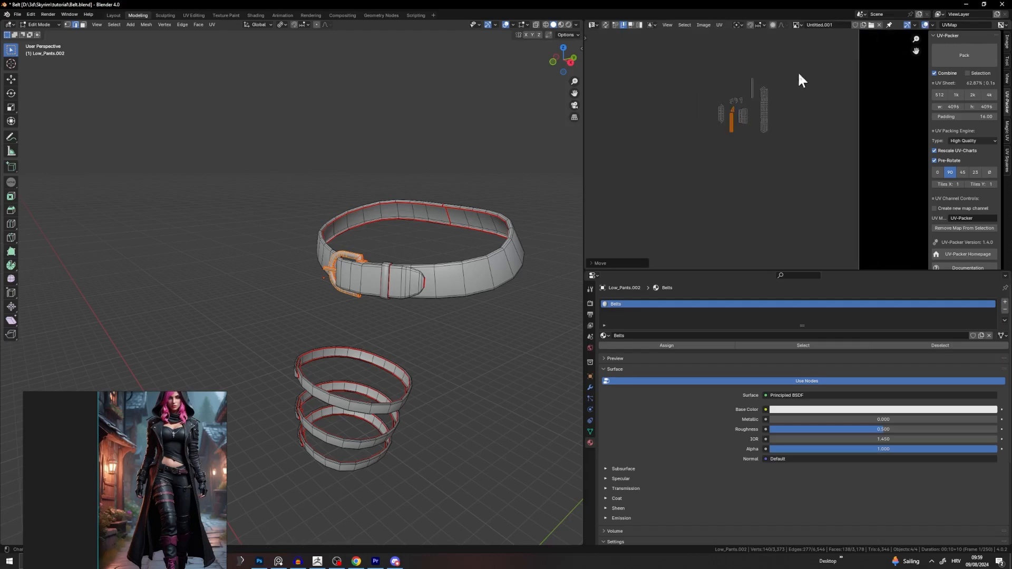
Step: Rotate the thin strip island horizontal and place it above the other islands
drag(799, 74, 760, 153)
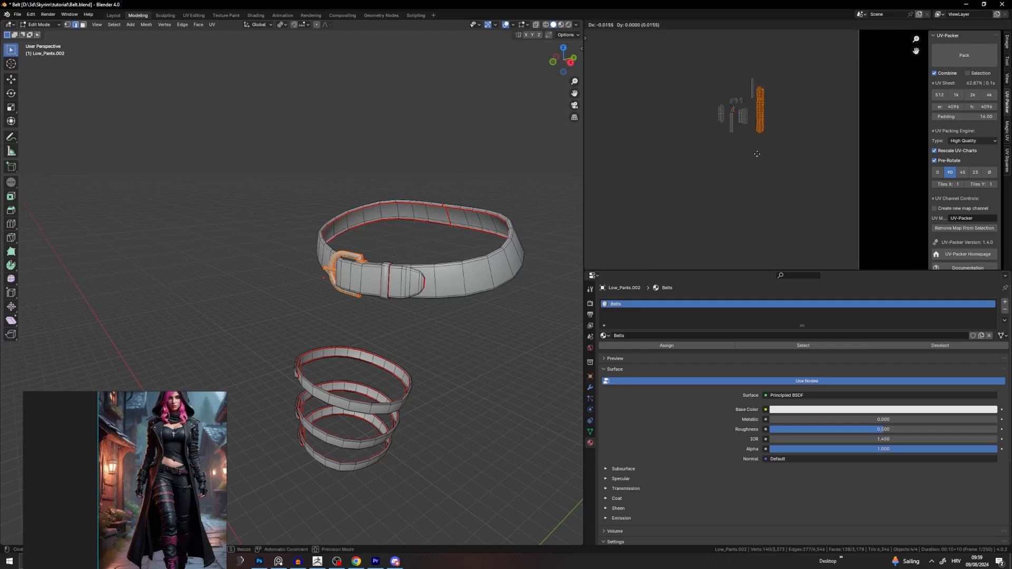
double_click(753, 83)
key(r)
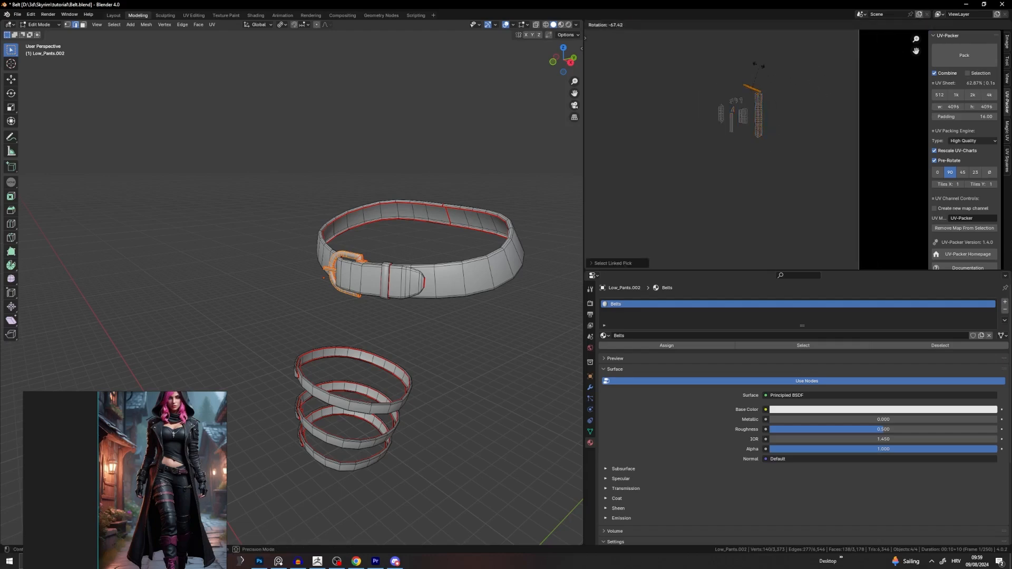
click(754, 68)
key(g)
click(737, 78)
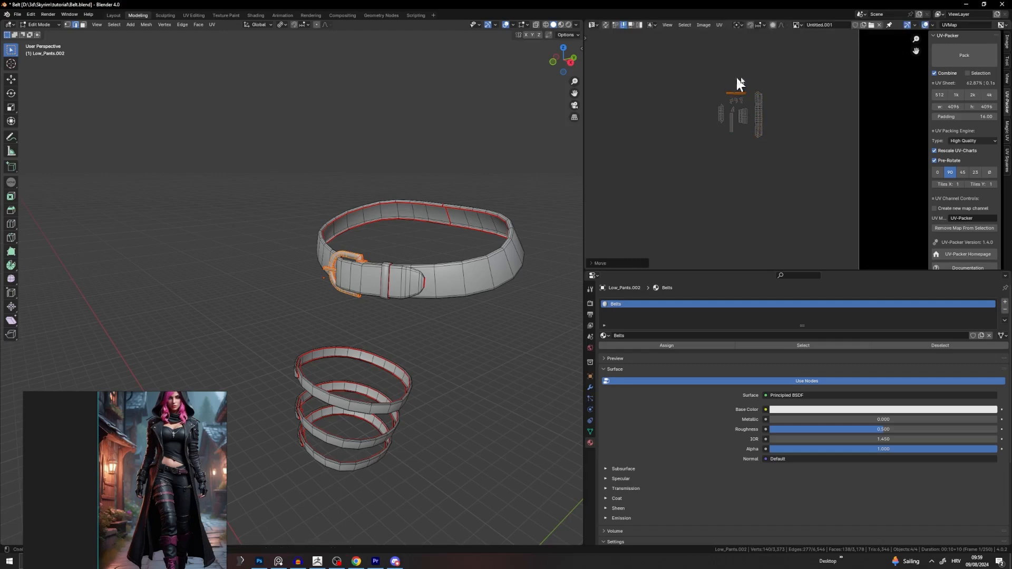
key(g)
click(738, 78)
Step: Show all mesh UVs and box-select the small buckle island cluster on the sheet
scroll(820, 104, down, 3)
drag(823, 109, 698, 149)
click(516, 178)
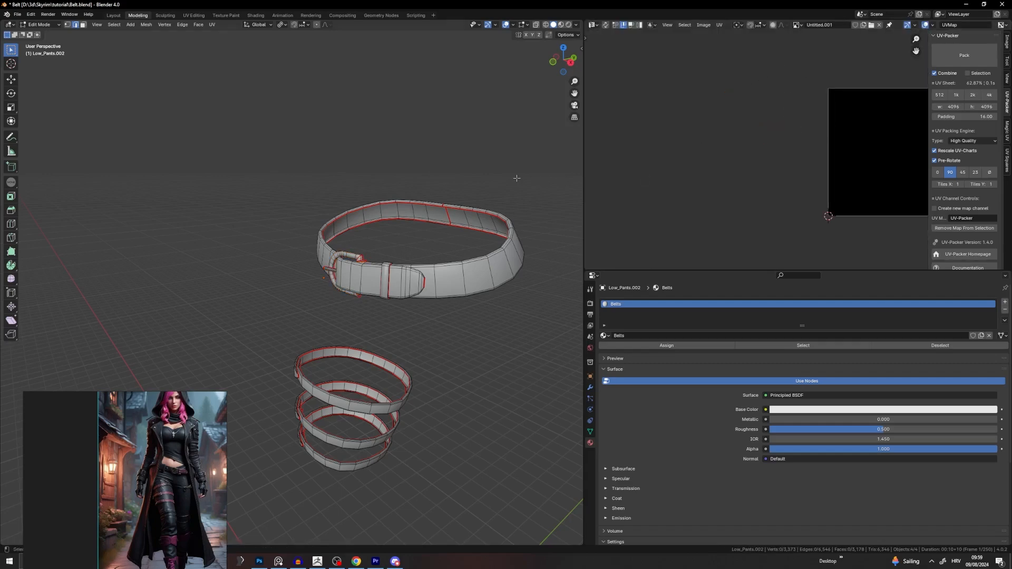
key(a)
middle_drag(735, 154, 647, 169)
drag(717, 108, 651, 180)
Step: Place the small island cluster on the layout, scale it up and nudge it up-left
key(g)
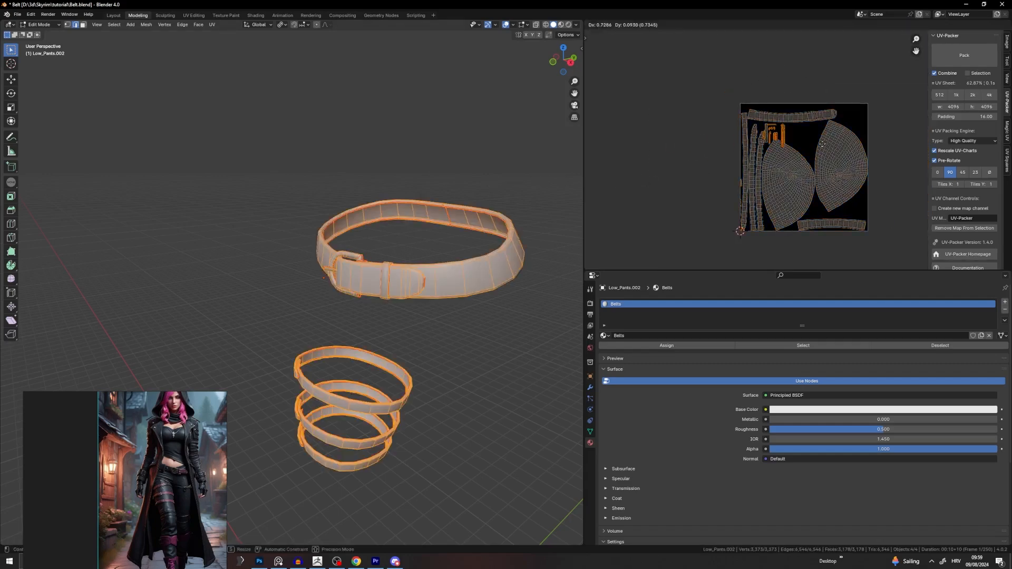
click(841, 148)
scroll(838, 149, up, 3)
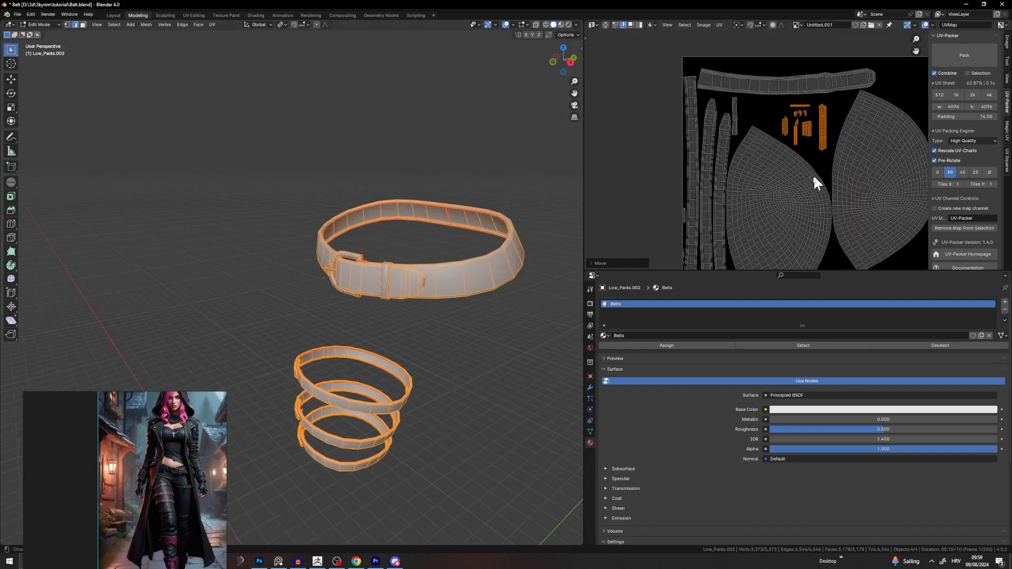
key(s)
click(849, 134)
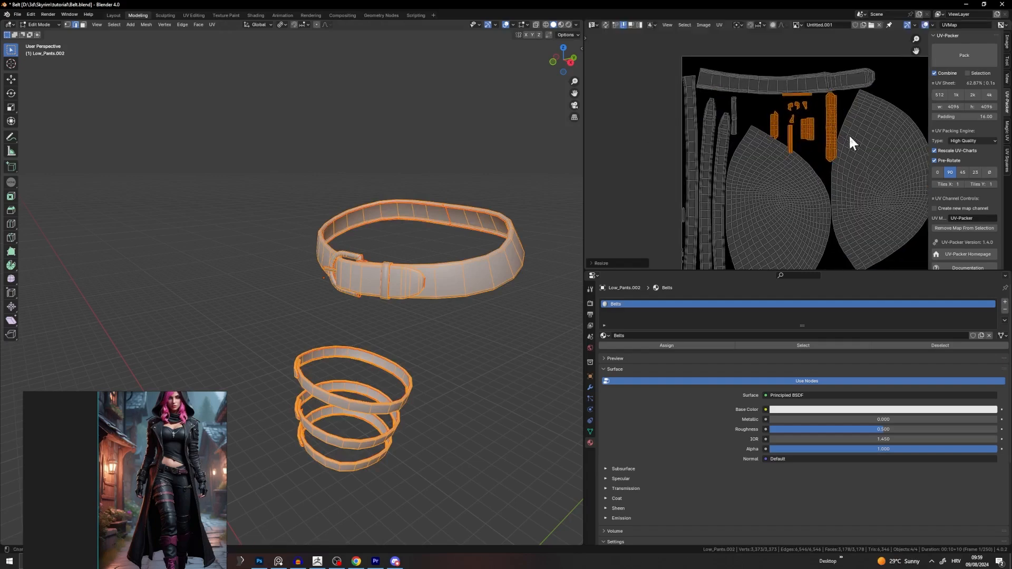
key(g)
click(827, 138)
key(g)
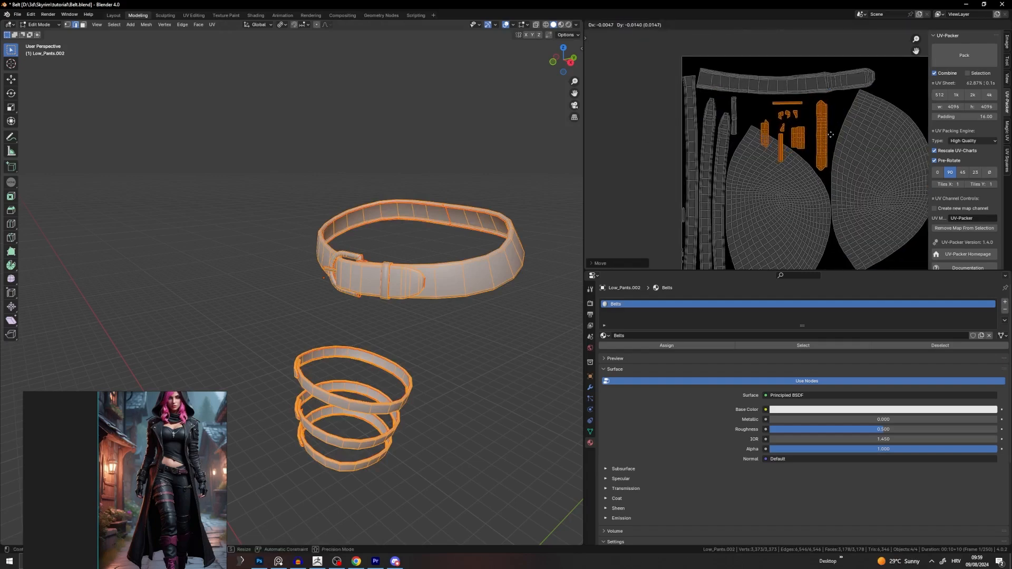
click(831, 135)
Step: Shift one small island right, then move two neighbouring islands up and right
click(801, 138)
key(l)
key(g)
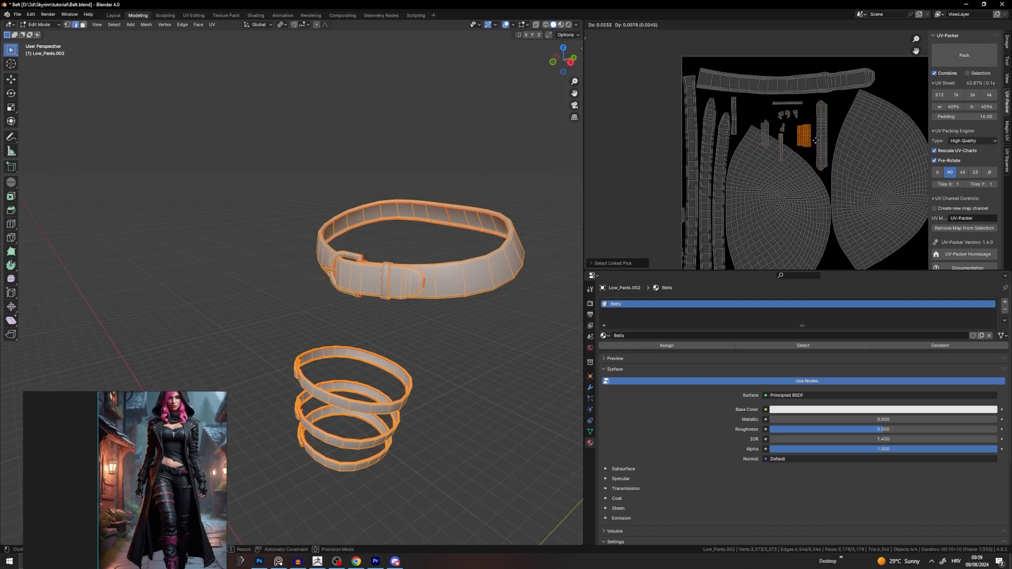
click(817, 142)
click(784, 126)
key(l)
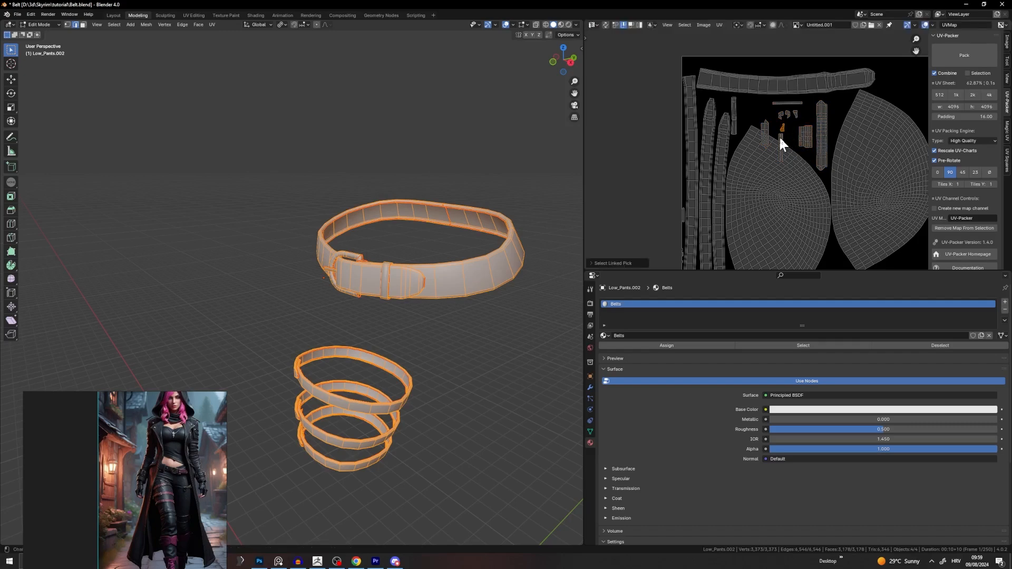
key(g)
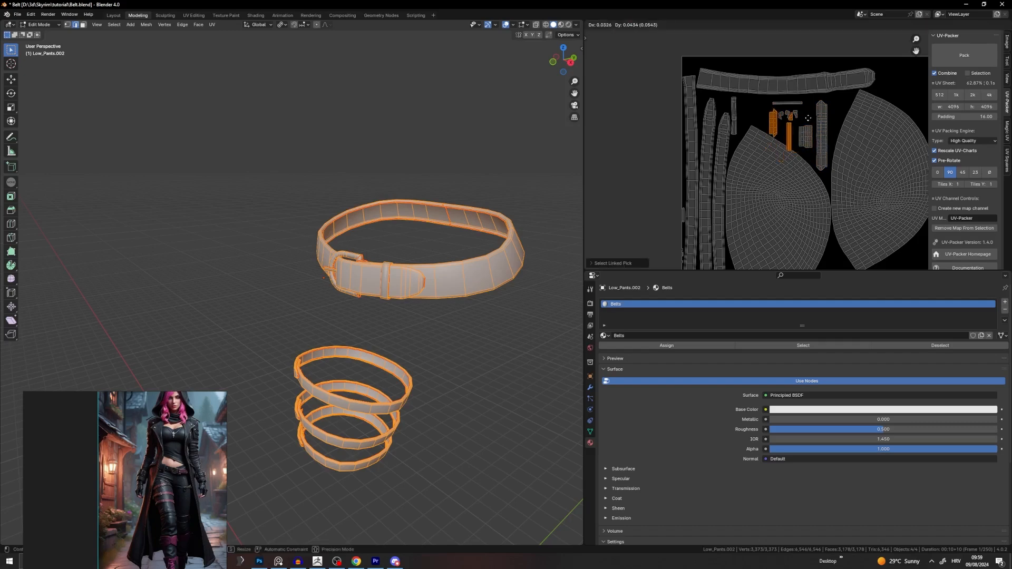
click(805, 117)
Step: Move another small UV island upward in the packed layout
scroll(804, 114, up, 4)
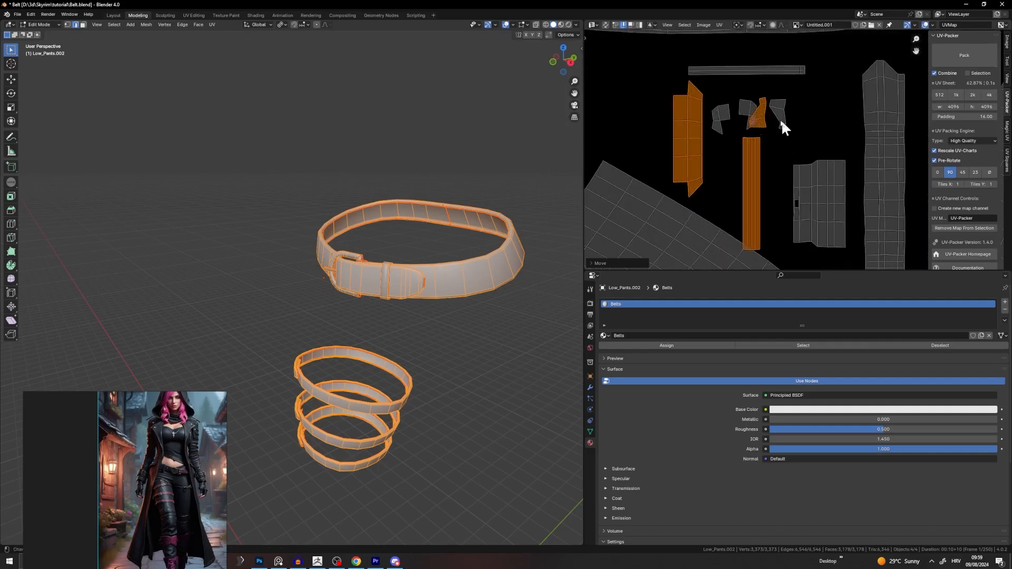
click(744, 108)
key(l)
key(g)
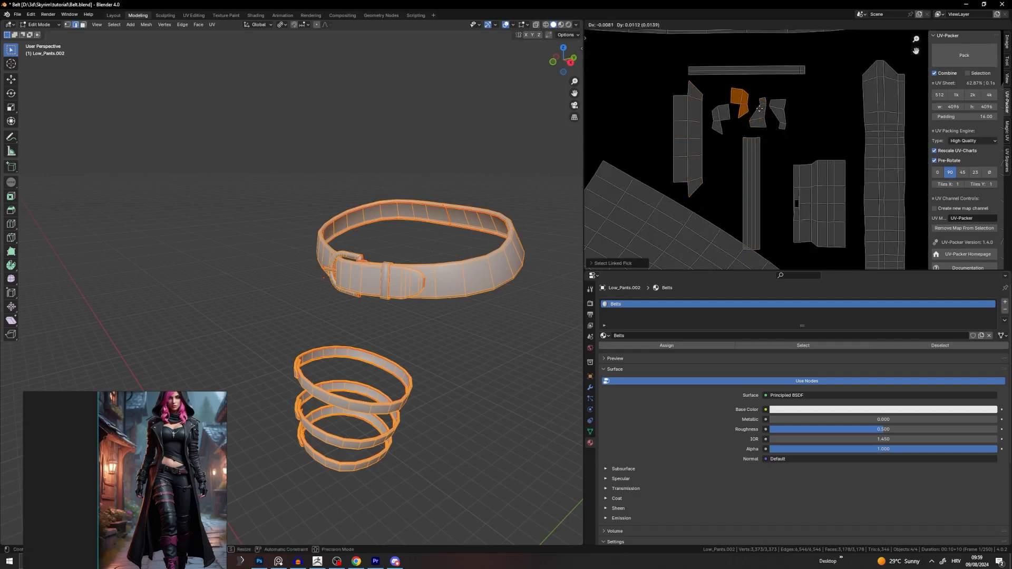
click(779, 113)
Step: Select the belt keeper loop with Ctrl+L, then switch to selecting the whole belt mesh
scroll(782, 131, down, 3)
scroll(787, 169, up, 2)
scroll(791, 201, up, 3)
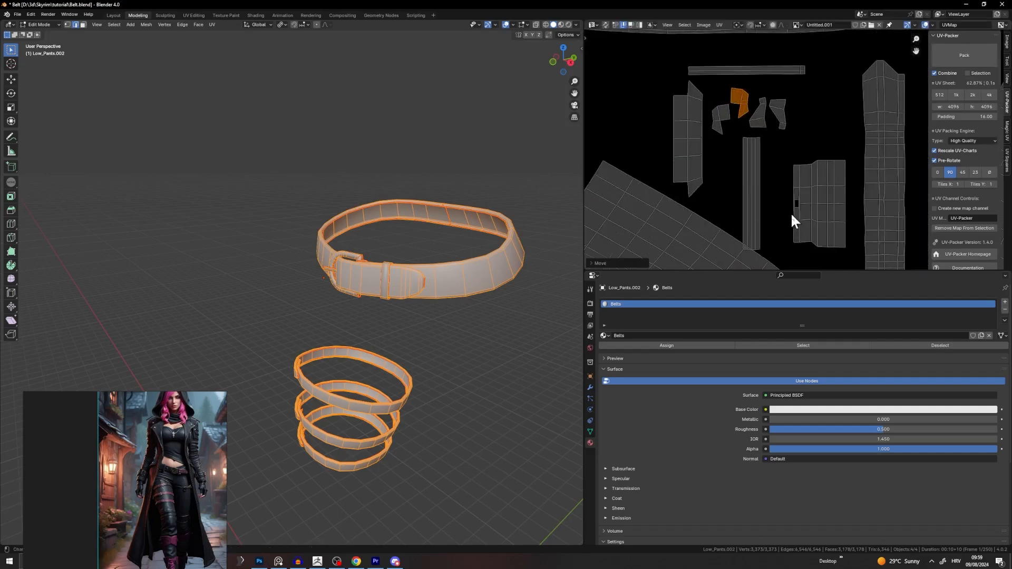
scroll(796, 232, down, 7)
middle_drag(789, 237, 778, 163)
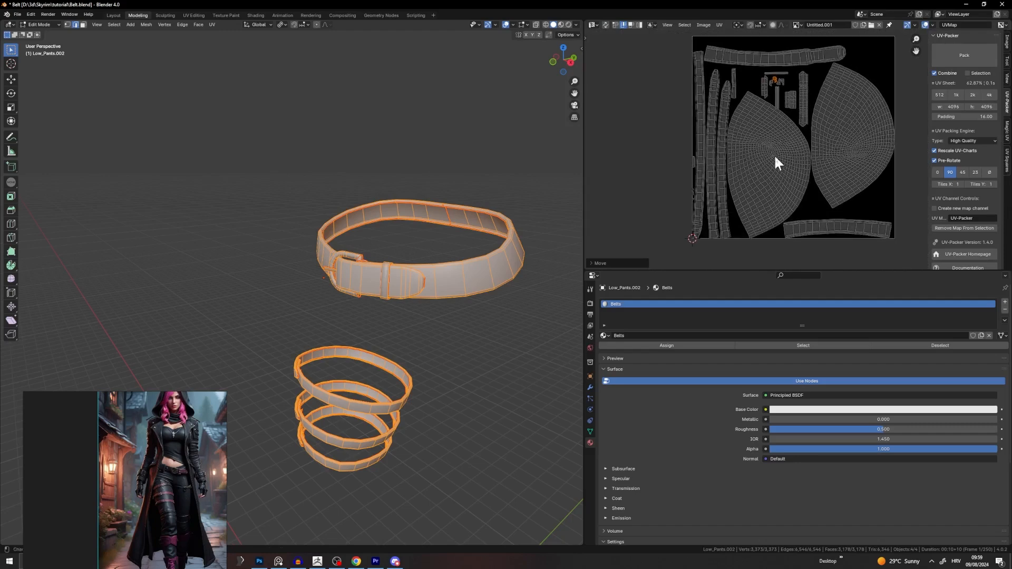
scroll(637, 188, up, 5)
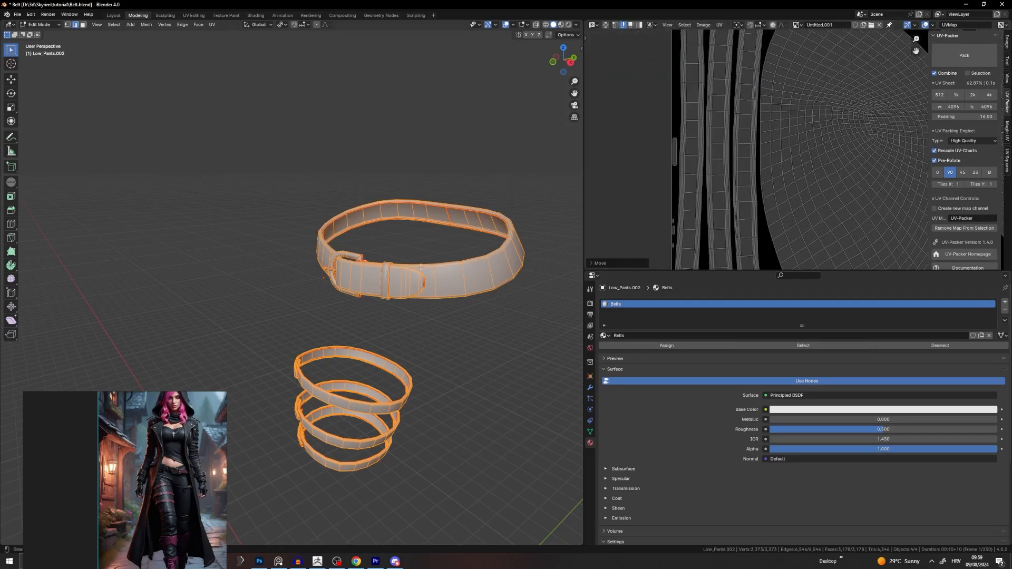
click(382, 278)
key(ctrl+l)
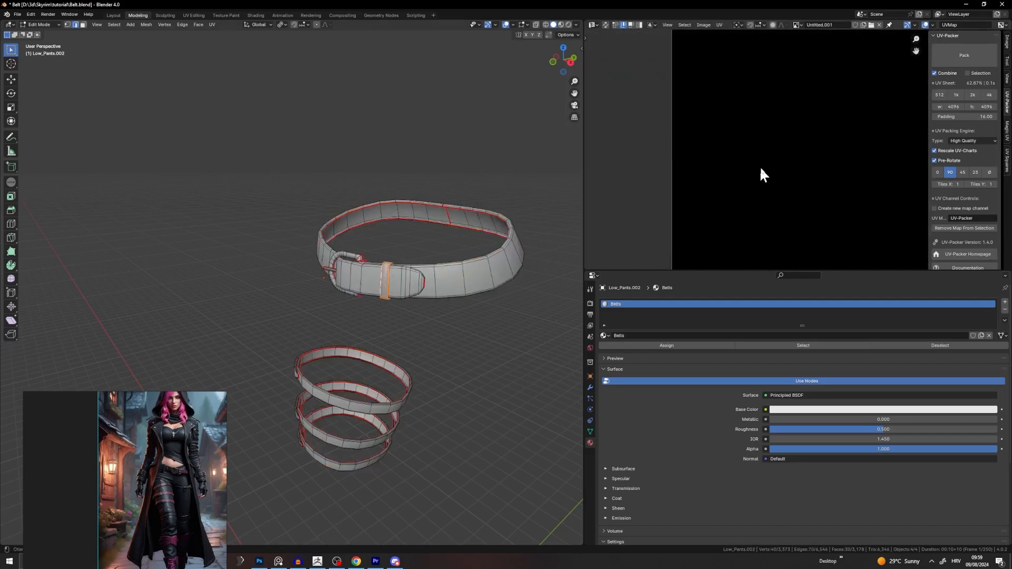
scroll(805, 138, down, 5)
key(alt+a)
key(a)
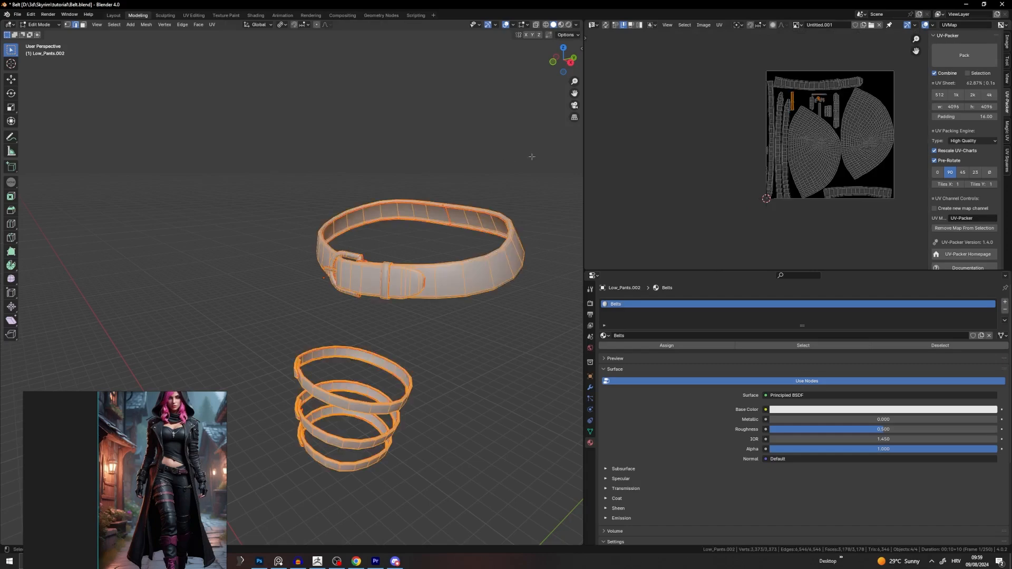
scroll(781, 96, up, 5)
scroll(761, 109, up, 5)
Step: Enlarge the keeper loop's UV island, fit it into a gap, then select all islands
key(alt+a)
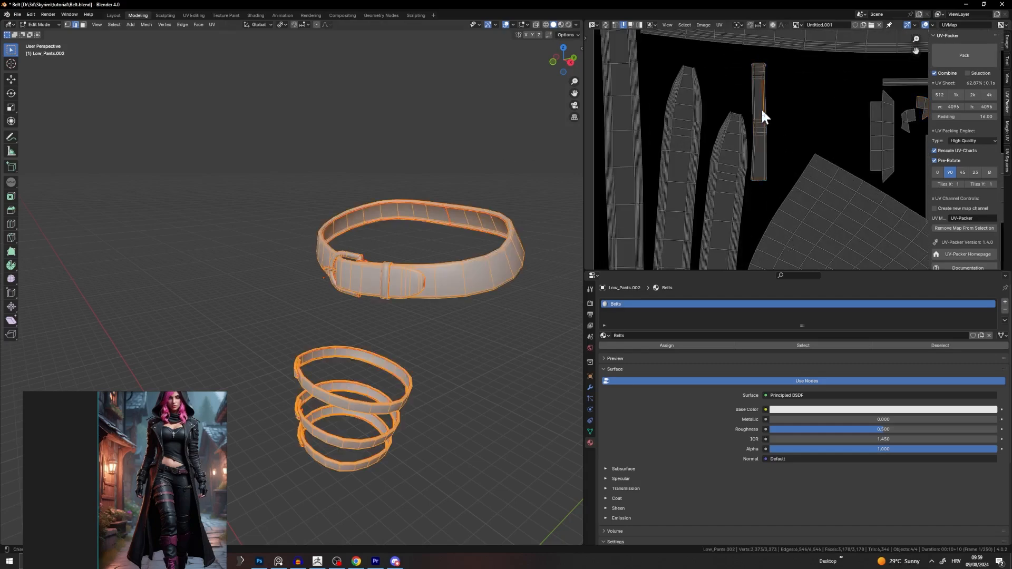
key(l)
key(g)
click(826, 112)
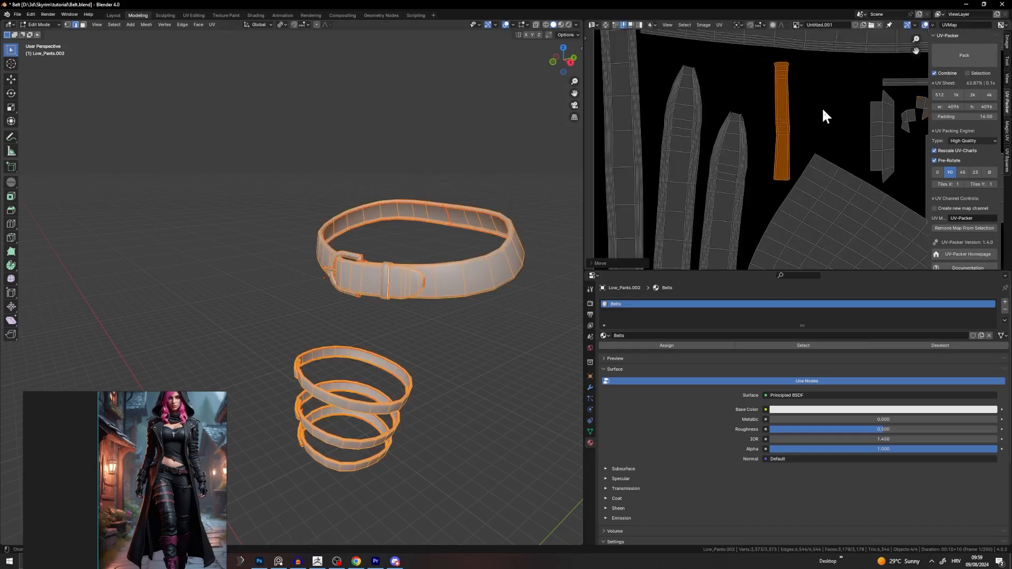
key(s)
click(830, 109)
key(g)
click(814, 117)
scroll(833, 166, down, 10)
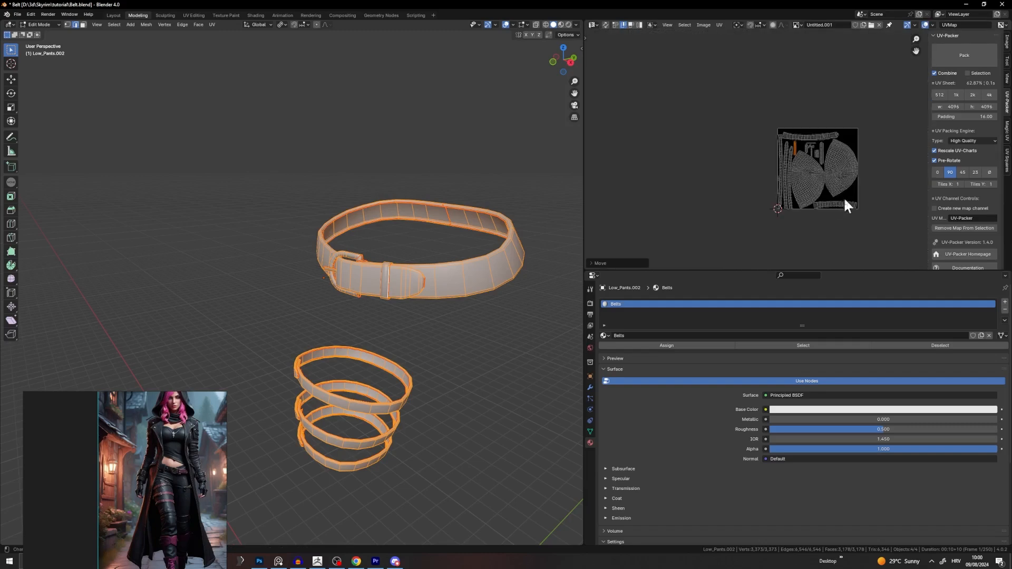
middle_drag(820, 194, 805, 164)
key(a)
scroll(817, 150, up, 3)
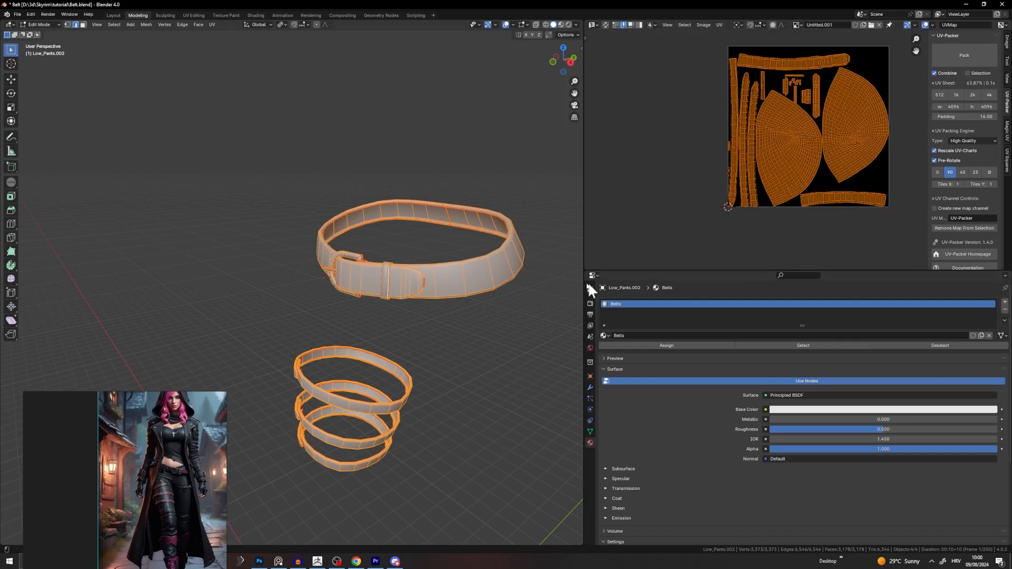
Step: Join the hood and belt into a single object
scroll(475, 189, down, 4)
key(Tab)
click(357, 93)
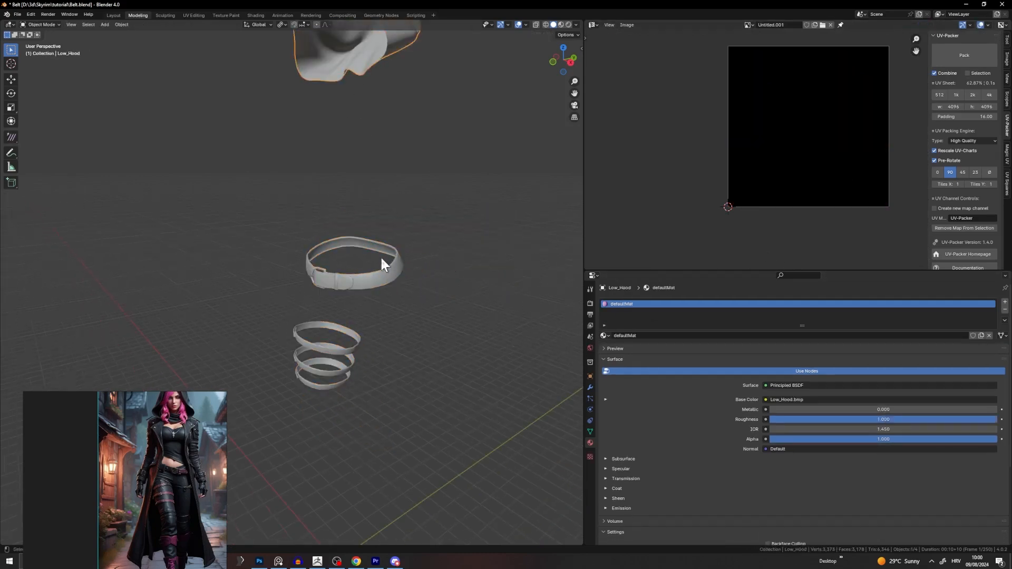
shift+click(381, 261)
right_click(383, 269)
click(367, 296)
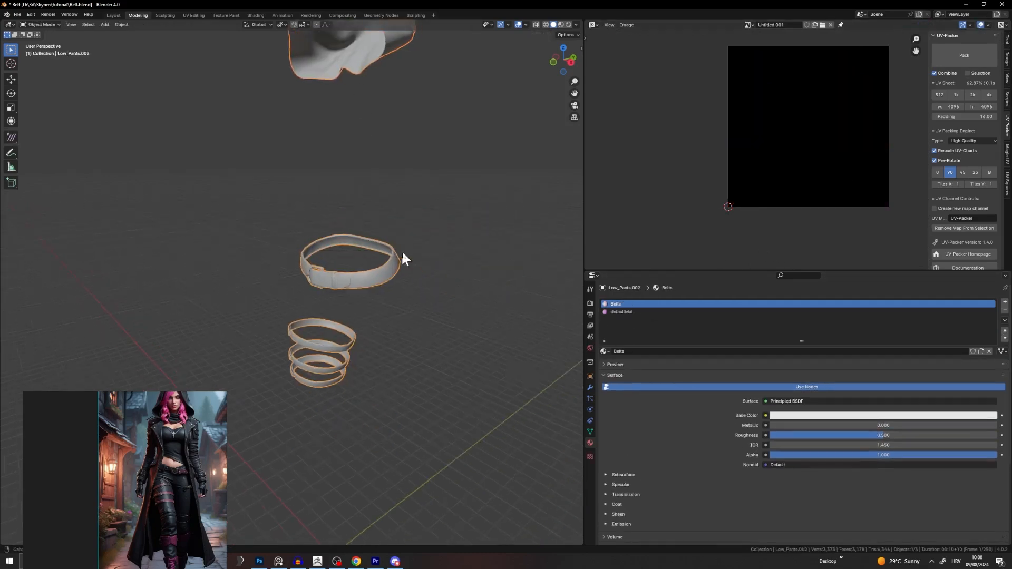
Step: Remove the defaultMat slot and assign the Belts material to every face of the joined mesh
key(Tab)
key(Tab)
click(409, 253)
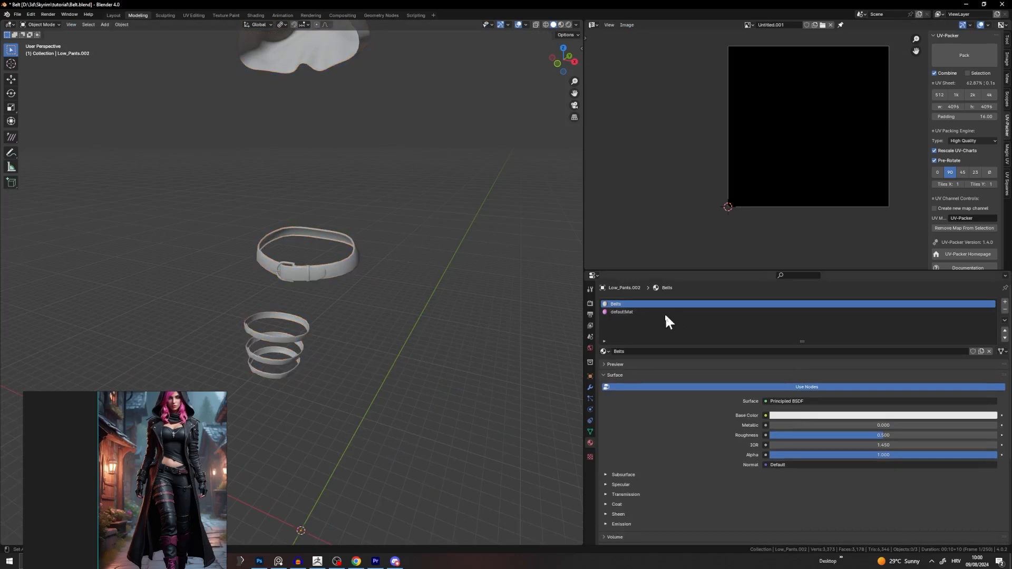
click(662, 312)
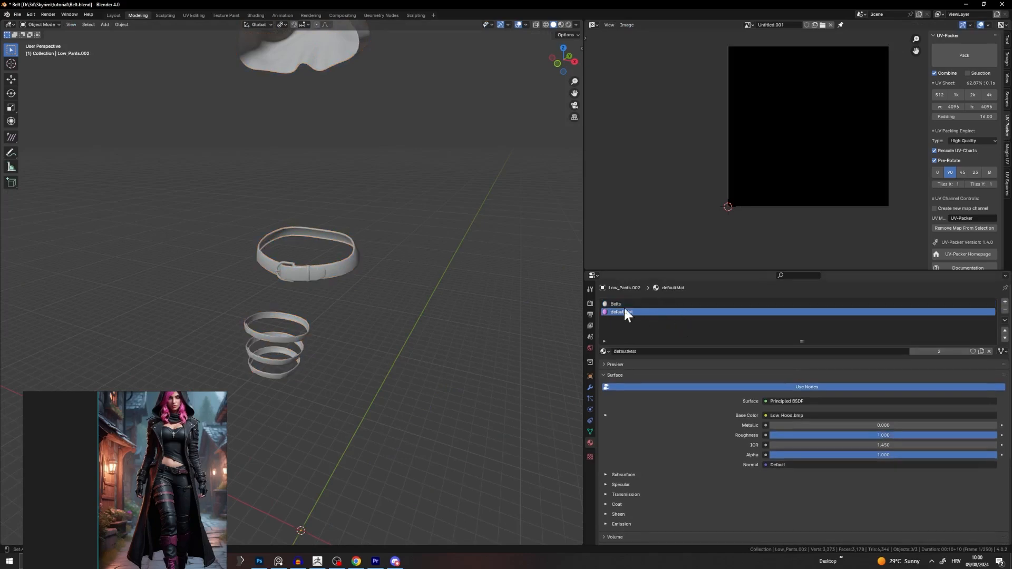
click(1005, 310)
key(Tab)
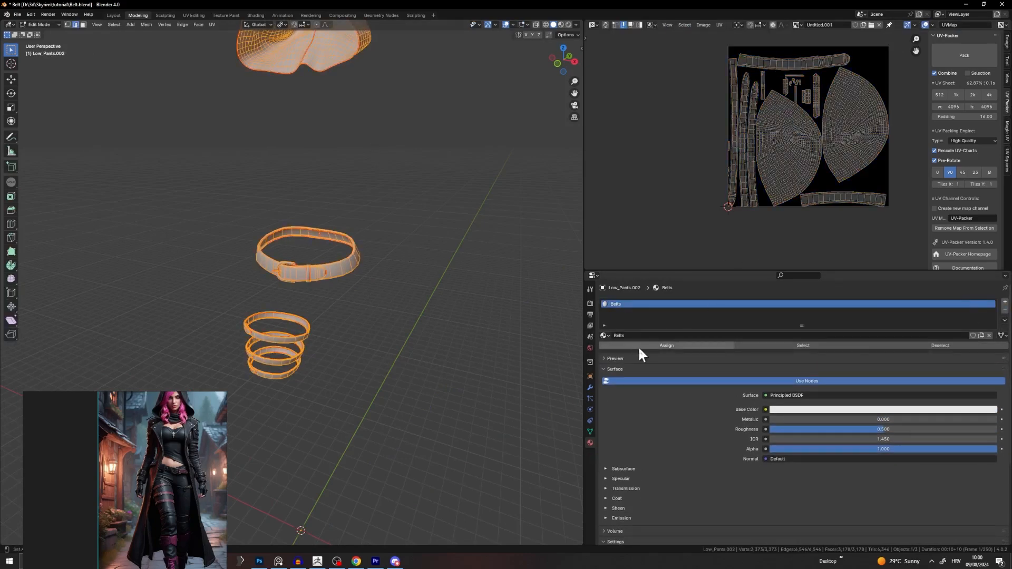
key(a)
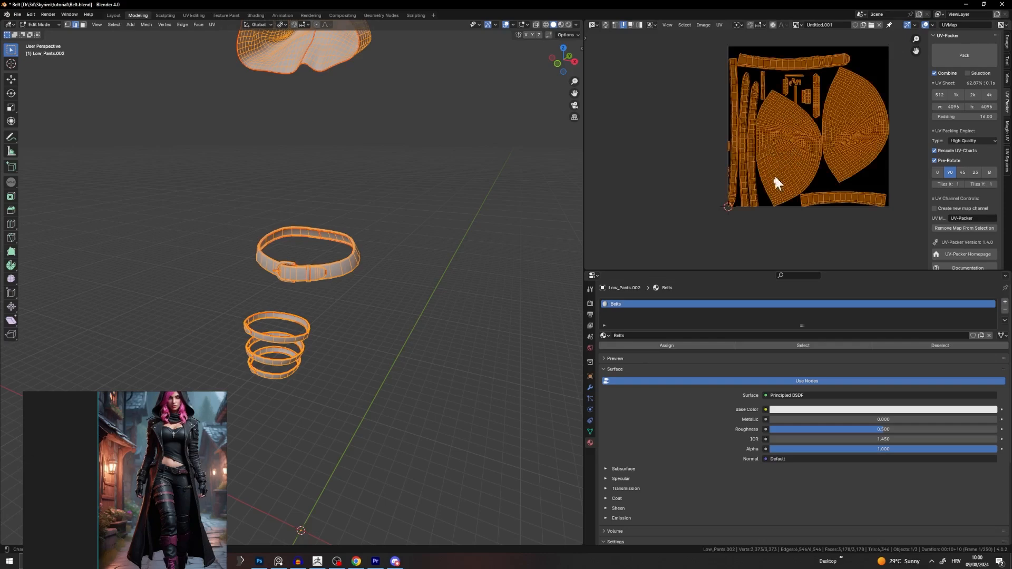
click(648, 343)
scroll(429, 244, down, 2)
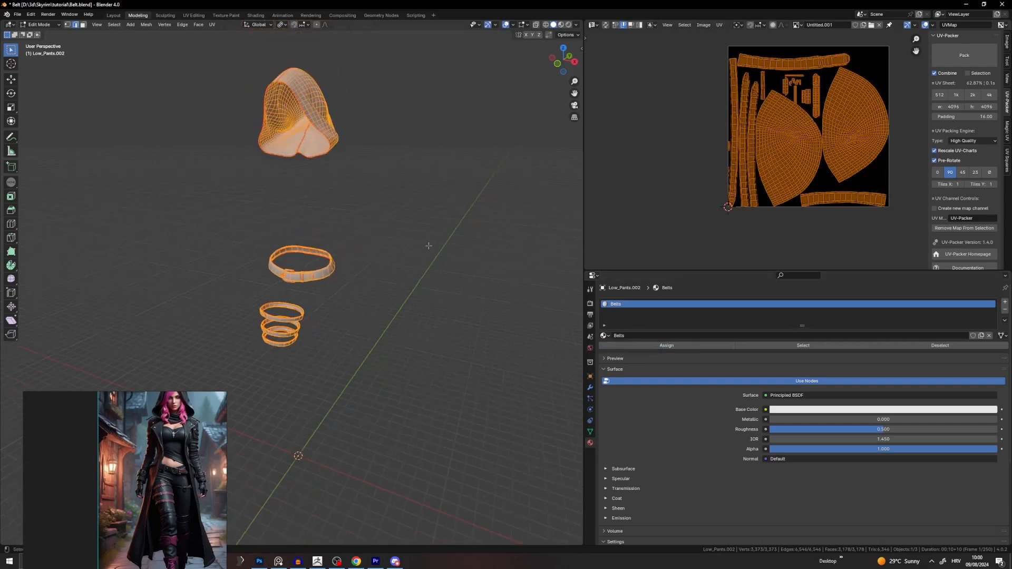
Step: Return to Object Mode and orbit round to the front of the joined hood and belts
key(Tab)
click(329, 203)
middle_drag(328, 202, 403, 208)
scroll(403, 208, down, 2)
scroll(369, 227, up, 5)
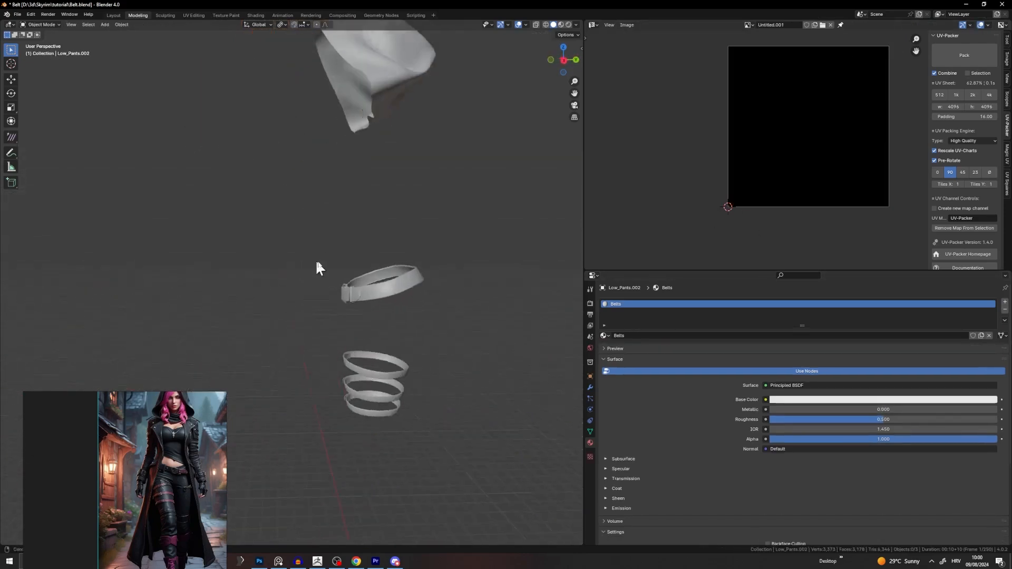
middle_drag(316, 259, 359, 233)
Step: Export the joined mesh as Wavefront OBJ 'Low_HoodBelt' into the tutorial folder
click(15, 17)
mouse_move(38, 134)
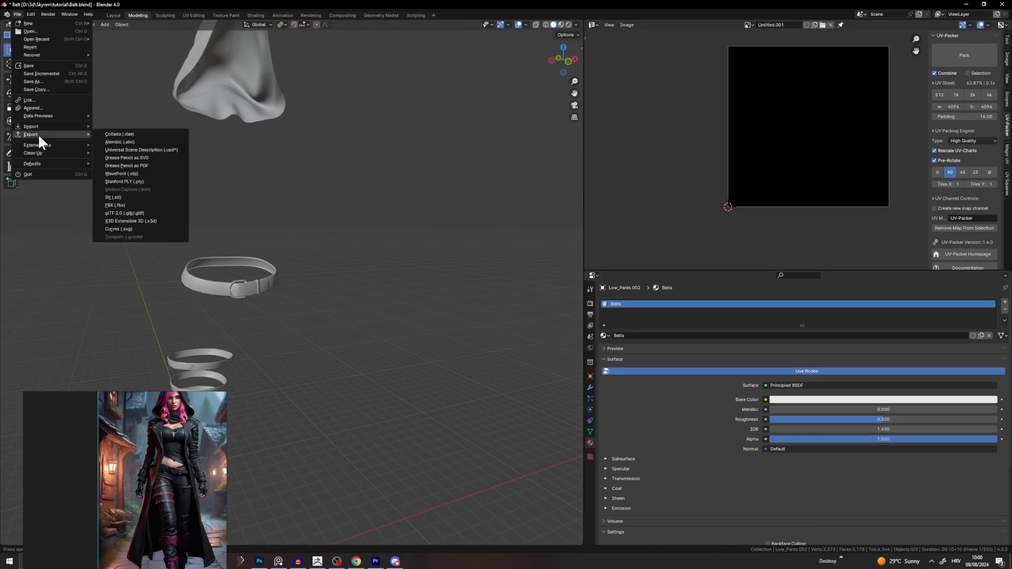
click(131, 174)
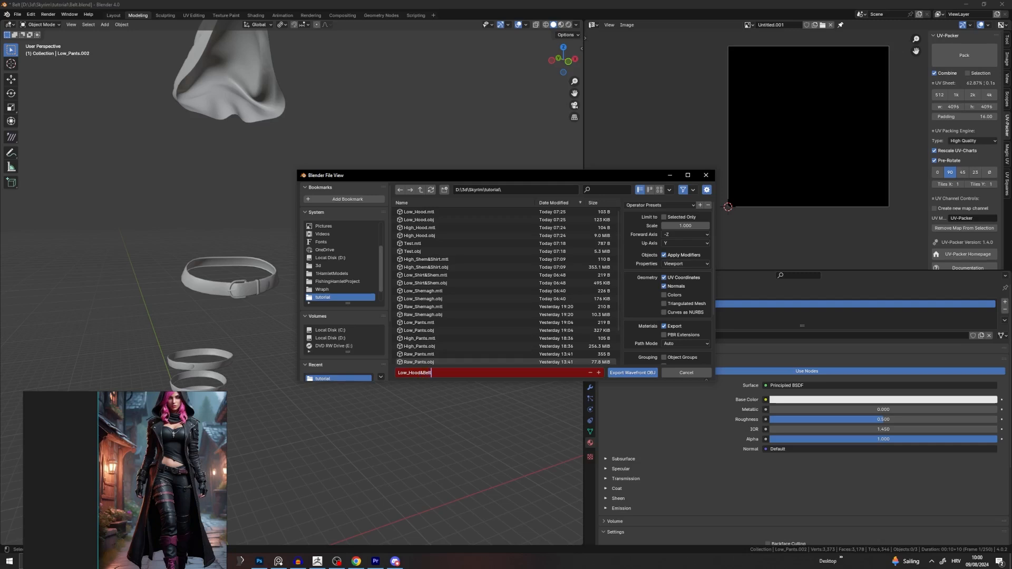
click(628, 374)
scroll(402, 387, down, 4)
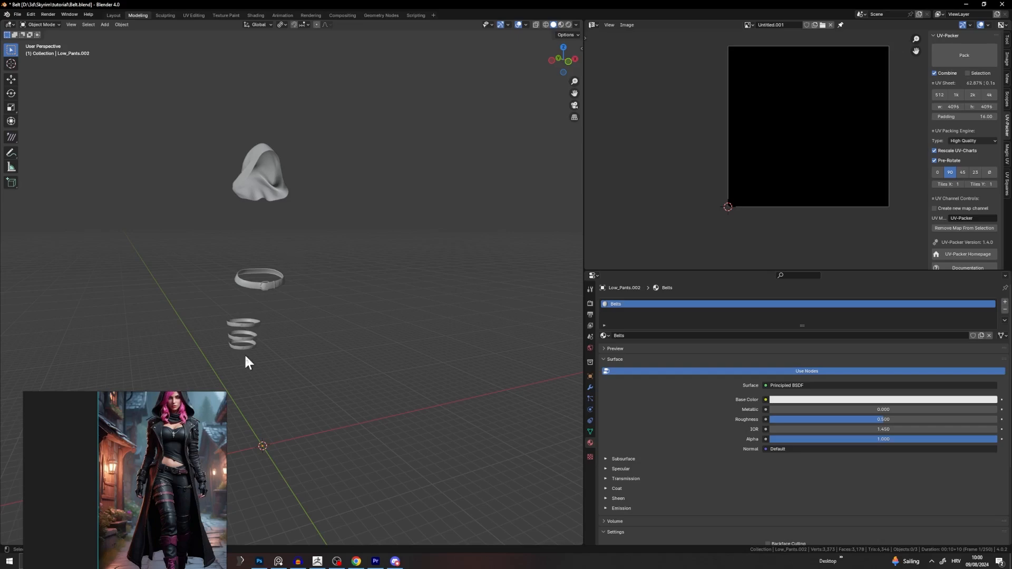
Step: Frame all three objects, orbit to the buckled belt, and pick a buckle edge in Edit Mode
key(a)
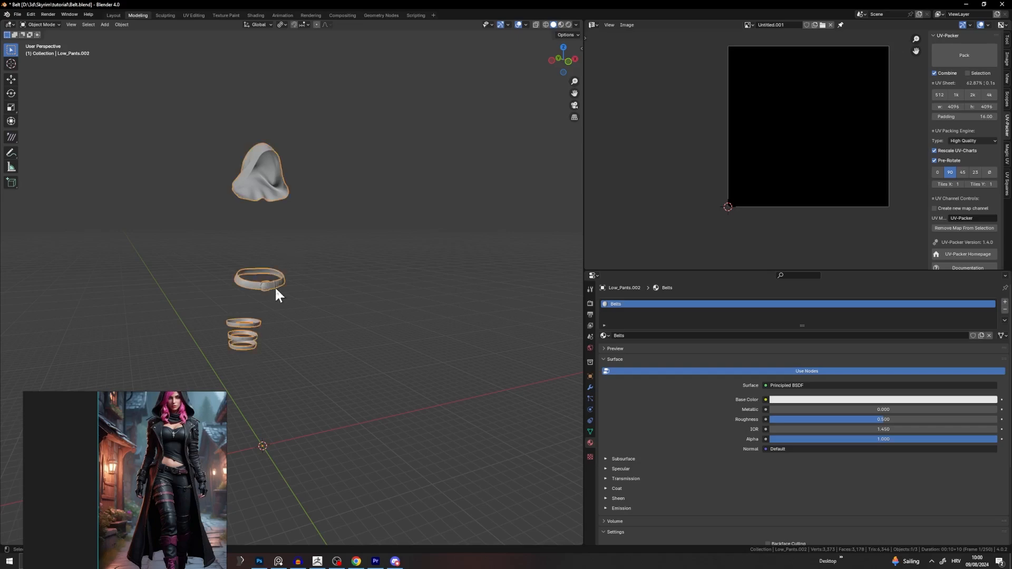
key(KP_Decimal)
shift+middle_drag(331, 348, 432, 226)
scroll(443, 254, up, 5)
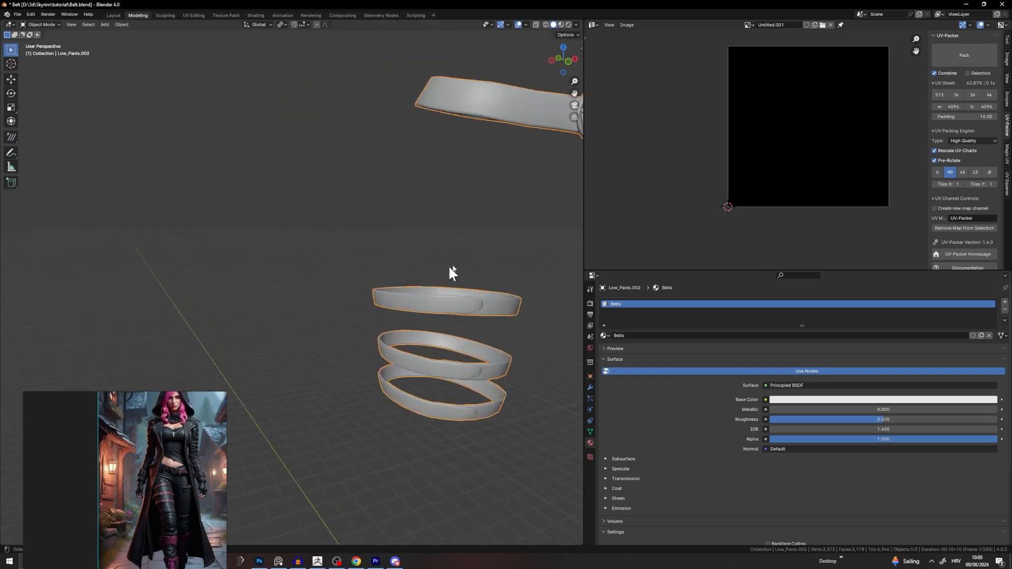
middle_drag(450, 266, 363, 254)
shift+middle_drag(528, 143, 416, 227)
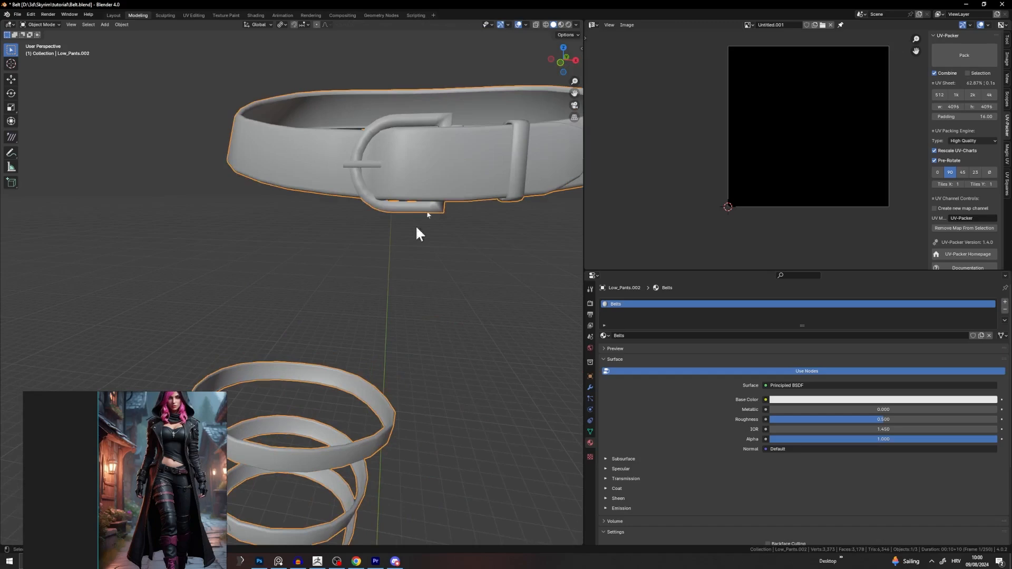
key(Tab)
click(375, 205)
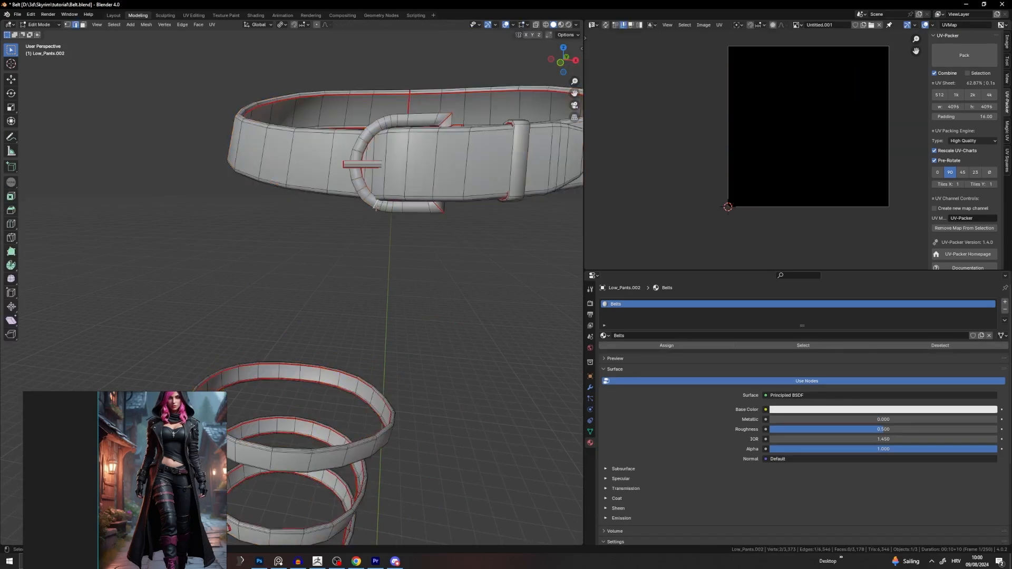
scroll(377, 220, down, 3)
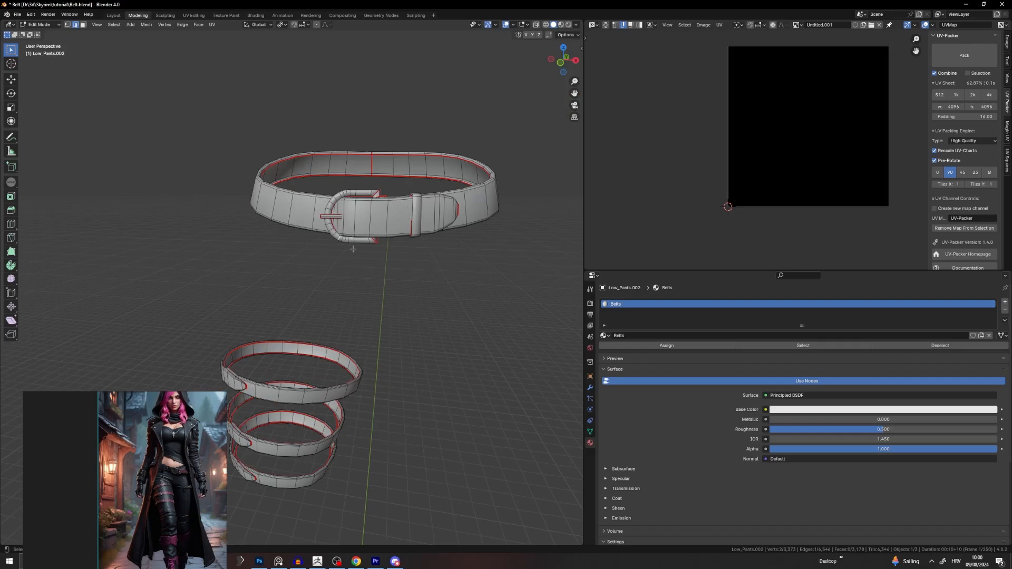
scroll(355, 253, down, 1)
shift+middle_drag(374, 289, 453, 253)
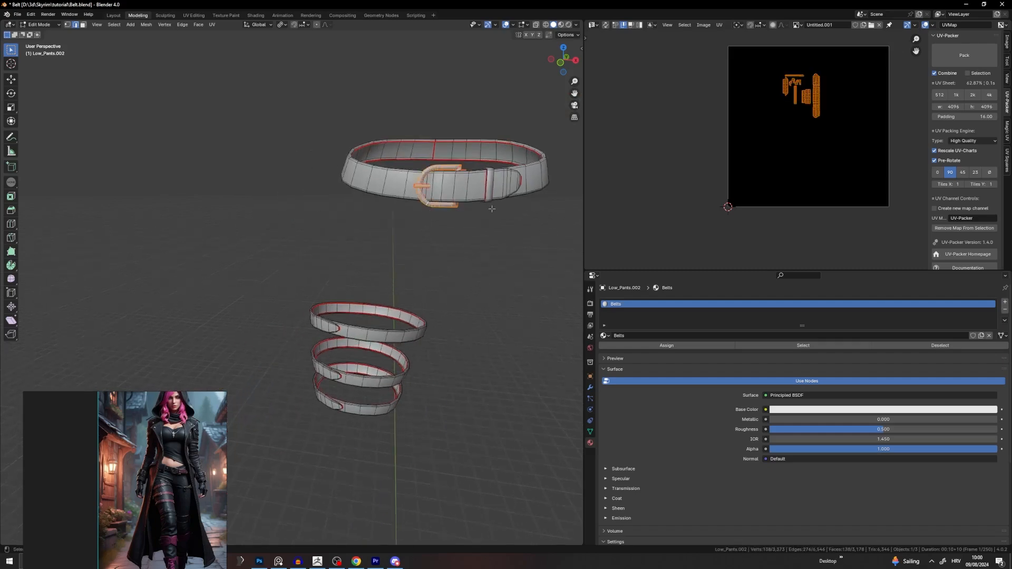
middle_drag(492, 209, 495, 201)
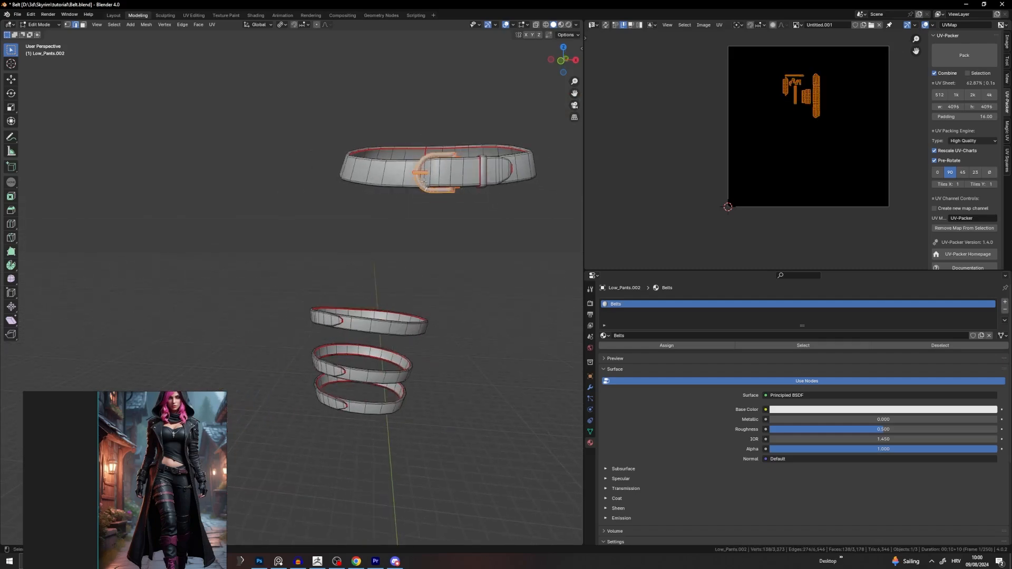
Step: Duplicate the buckle, shrink the copy to about half size, and move it toward the belts
key(shift+d)
click(323, 336)
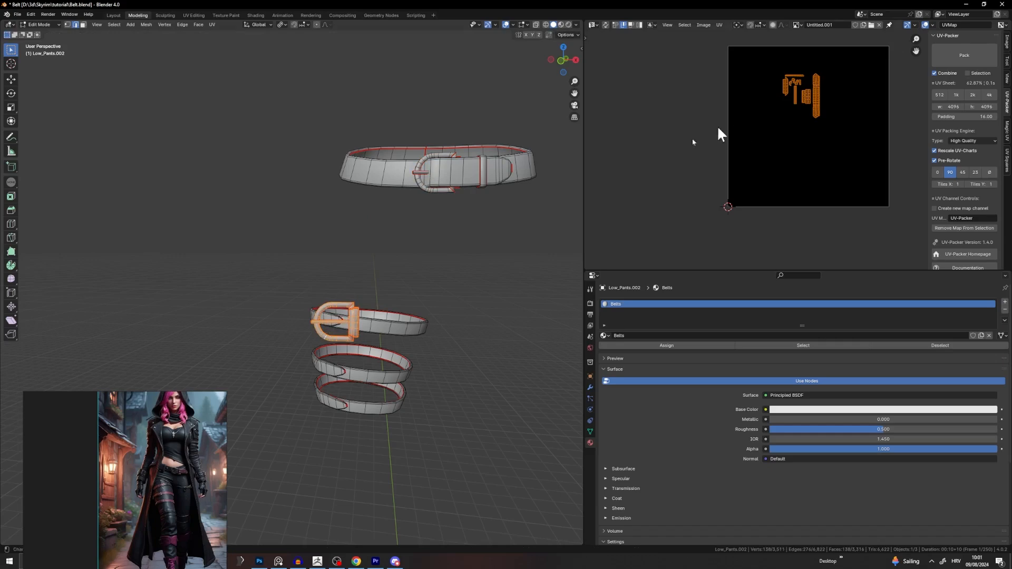
click(390, 261)
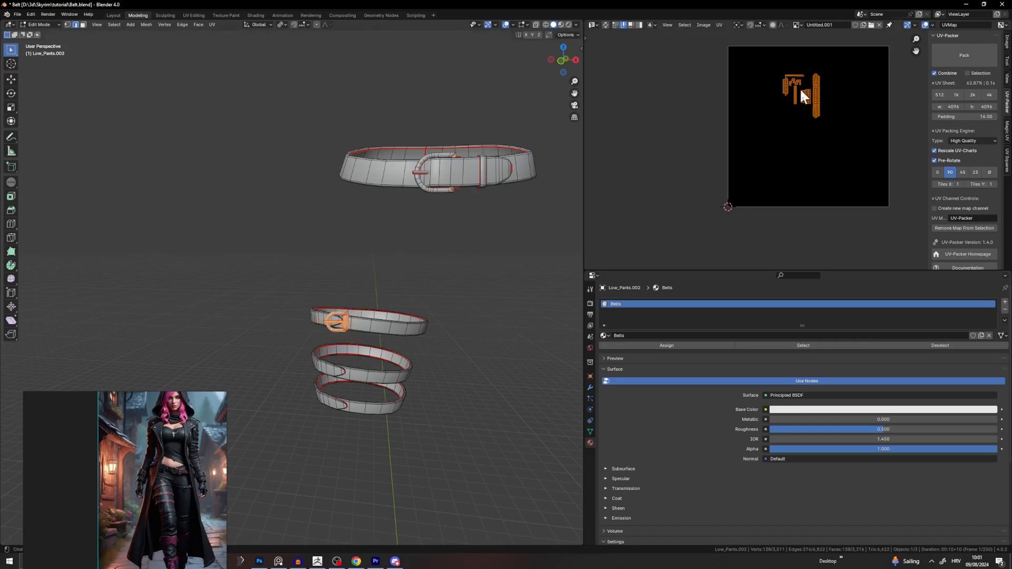
scroll(340, 298, up, 5)
middle_drag(339, 298, 269, 332)
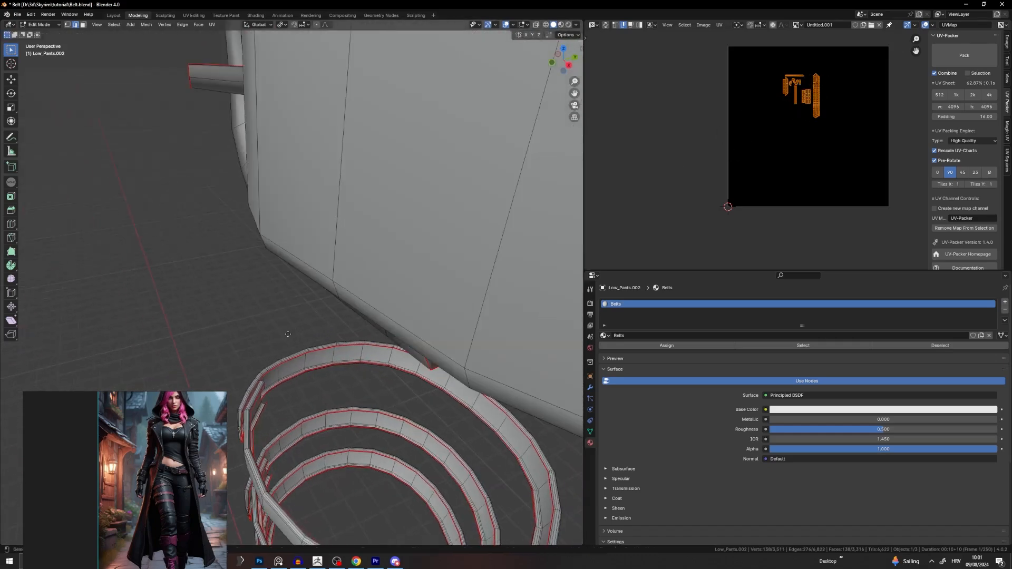
key(g)
scroll(464, 256, down, 6)
middle_drag(464, 256, 419, 288)
click(448, 291)
Step: Position the buckle copy on the tip of the top leg belt, shifting it further left
scroll(465, 271, up, 4)
key(g)
click(359, 296)
scroll(338, 190, up, 6)
key(g)
click(391, 247)
key(g)
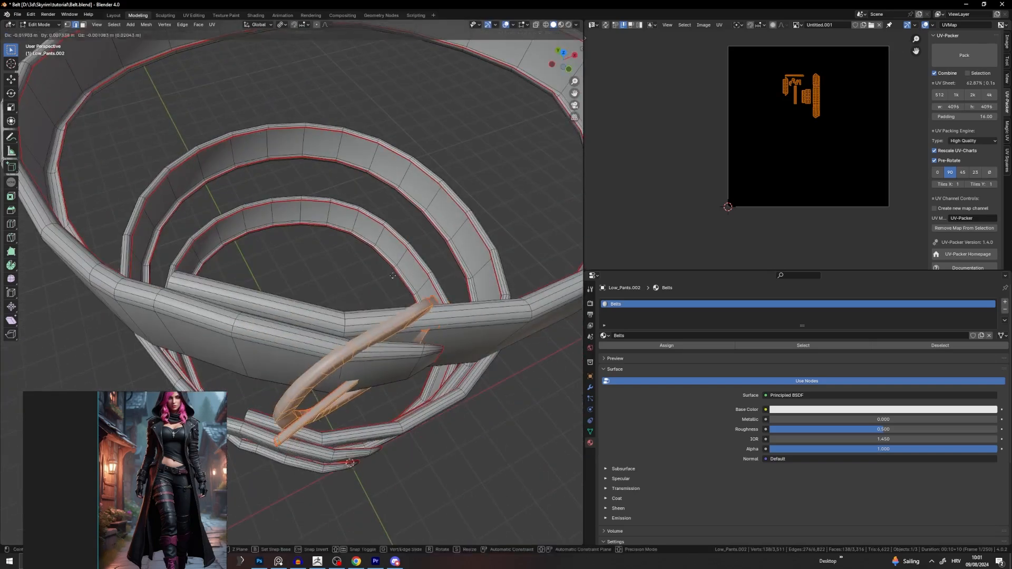
click(188, 237)
Step: Rotate the buckle clockwise and shift it up-left
key(r)
click(311, 351)
key(g)
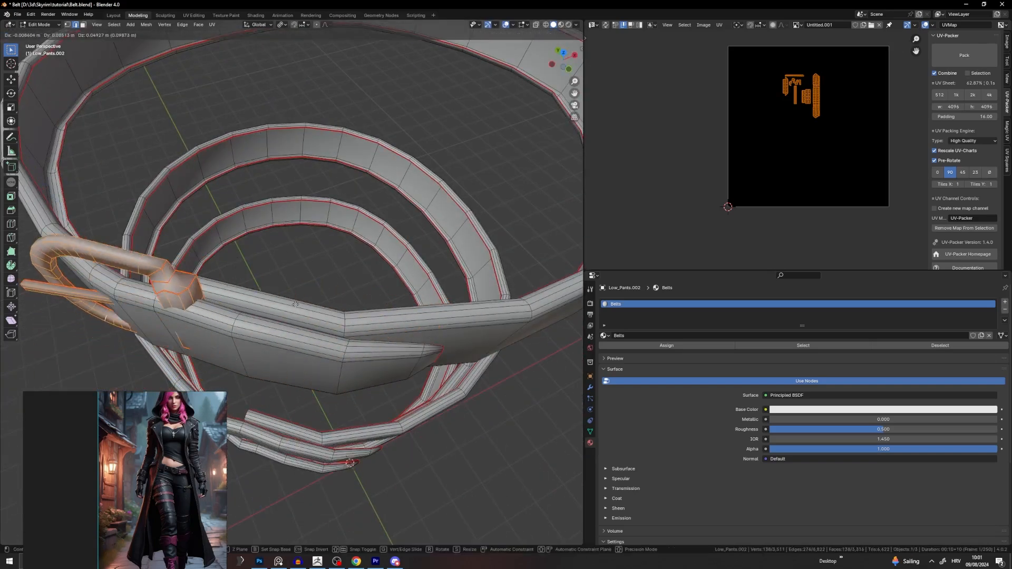
click(306, 311)
middle_drag(306, 311, 388, 167)
Step: Lower the buckle onto the top belt and nudge it left into place
key(g)
click(422, 163)
key(g)
click(418, 190)
key(g)
click(444, 154)
key(g)
click(389, 187)
Step: Resize the buckle slightly and fine-tune its position on the top belt
key(s)
click(387, 182)
scroll(387, 182, down, 3)
key(g)
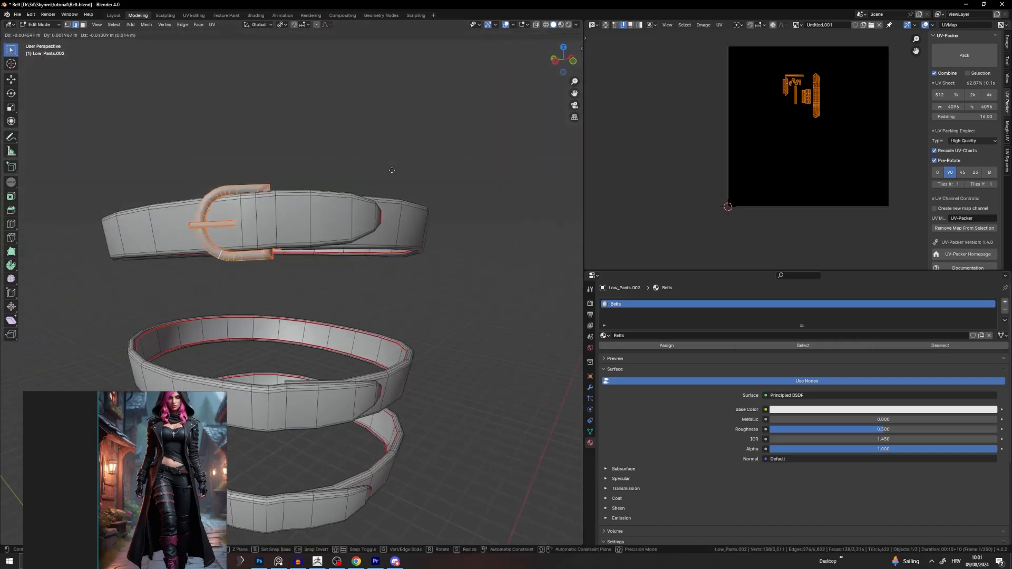
click(395, 169)
key(g)
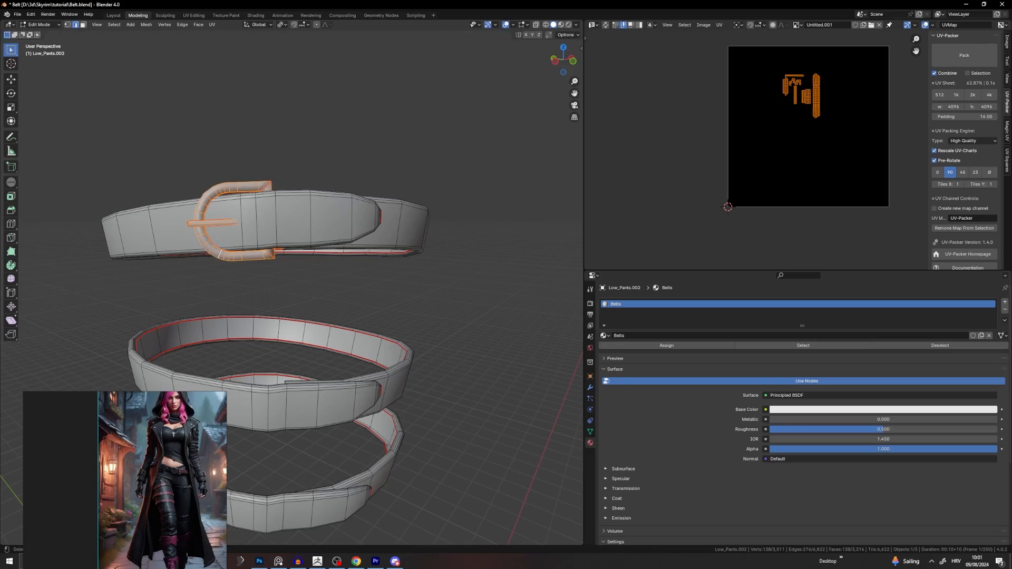
shift+middle_drag(324, 300, 341, 183)
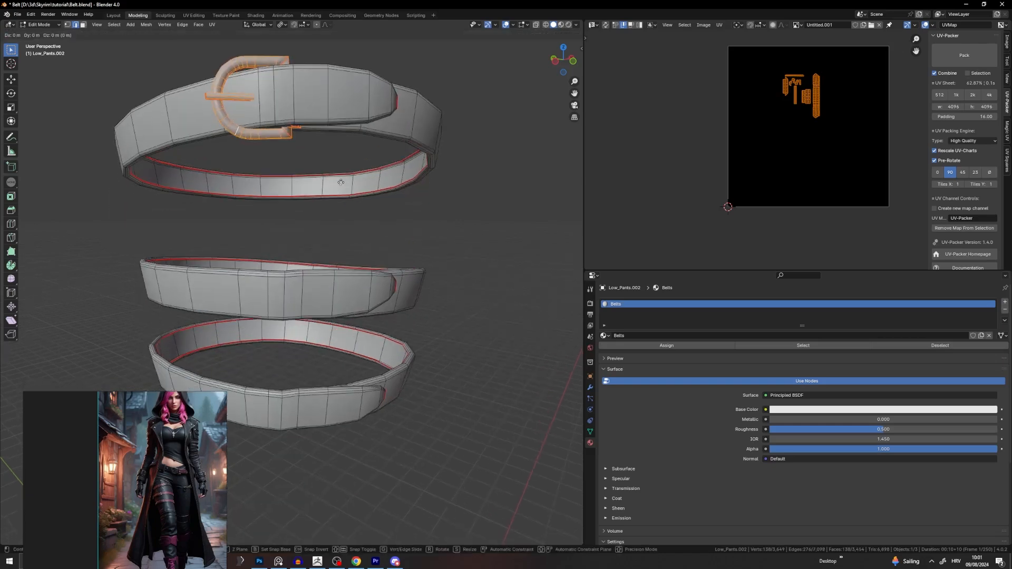
Step: Copy the buckle straight down Z onto the middle belt, then rotate and seat it
key(g)
key(z)
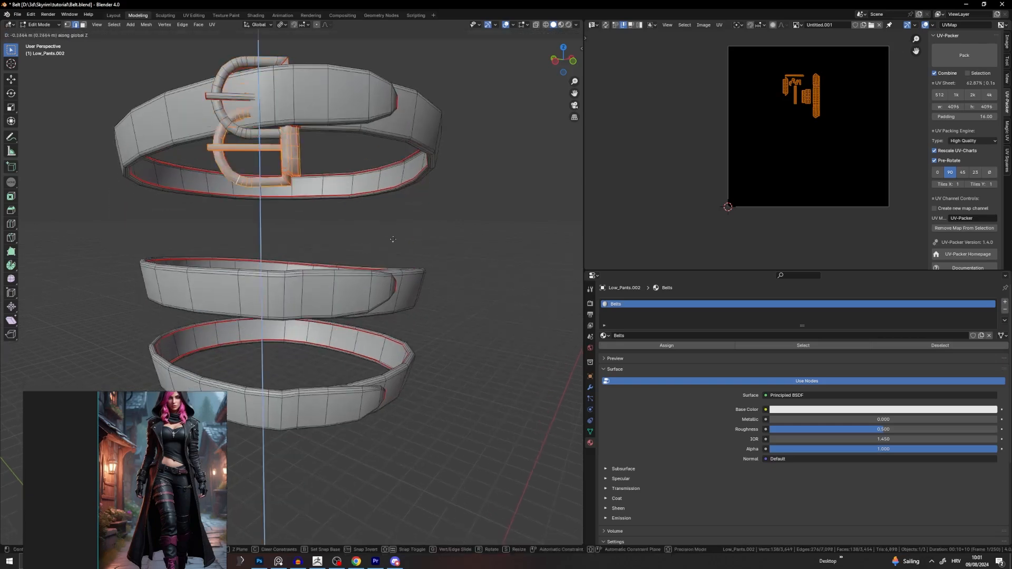
click(369, 343)
middle_drag(365, 315, 430, 237)
key(r)
click(443, 324)
key(g)
click(441, 321)
Step: Nudge the middle-belt buckle vertically and rotate it to match the strap
scroll(386, 312, up, 4)
key(g)
key(z)
click(435, 257)
key(r)
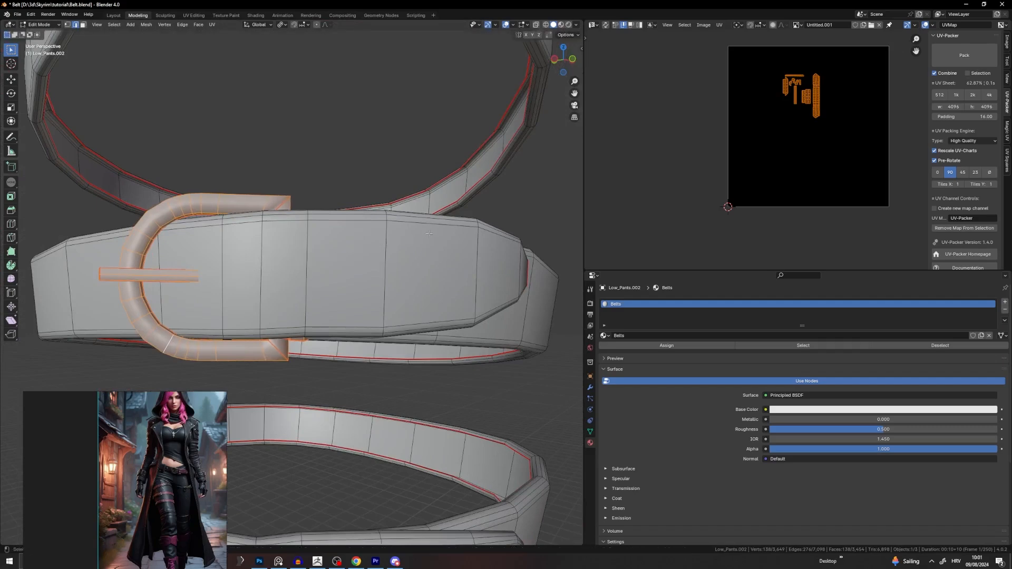
scroll(429, 233, down, 4)
Step: Copy the buckle down Z onto the lowest belt and position it there
key(g)
key(z)
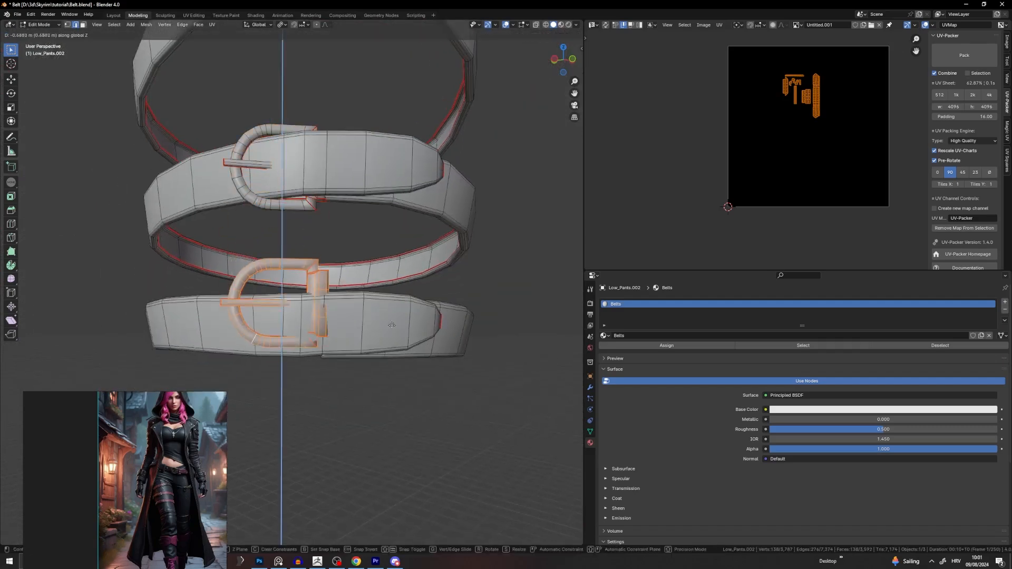
click(390, 340)
middle_drag(390, 340, 518, 361)
key(g)
click(462, 361)
scroll(462, 362, up, 4)
key(g)
click(483, 311)
Step: Rotate the lower buckle, including a Z-axis turn, to lie flush with its strap
key(r)
click(500, 336)
key(r)
click(515, 312)
key(r)
key(z)
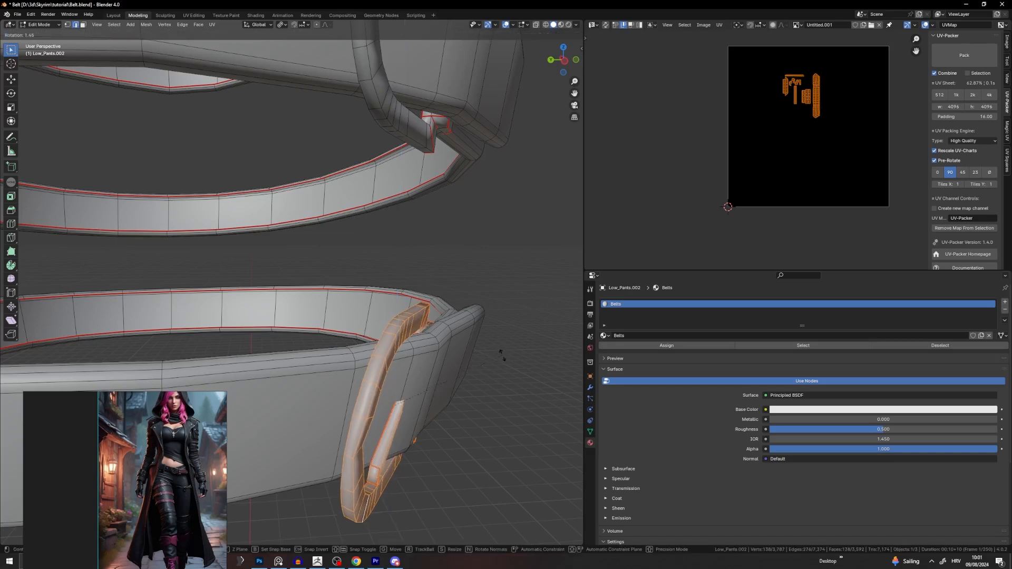
click(512, 362)
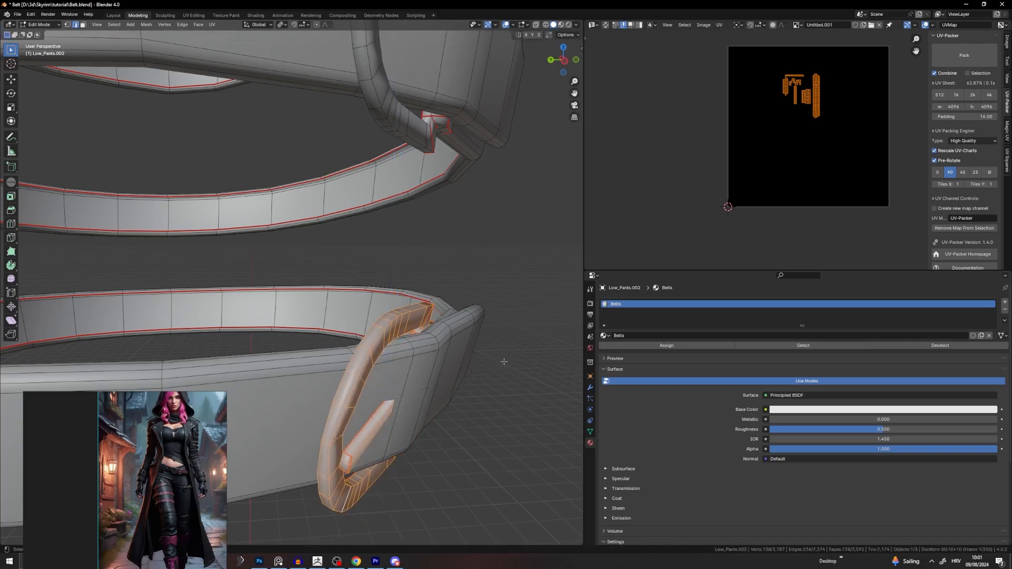
Step: Make a final small move and rotation of the lower buckle, then return to Object Mode
middle_drag(505, 362, 441, 323)
key(g)
click(443, 321)
key(r)
click(468, 302)
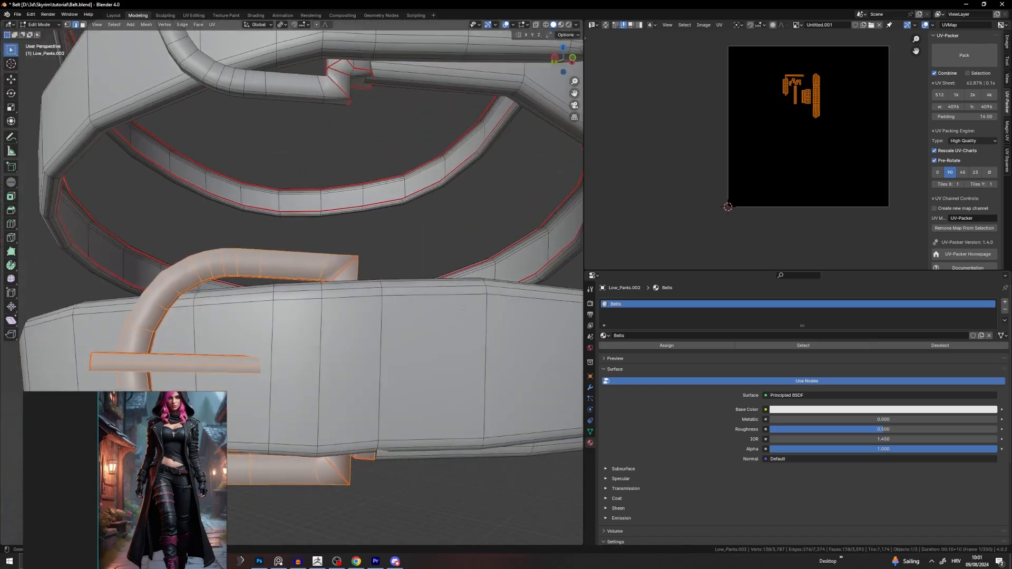
scroll(403, 272, down, 10)
key(Tab)
Step: Select the belt object, enter Edit Mode and duplicate the belt loop
middle_drag(402, 265, 355, 285)
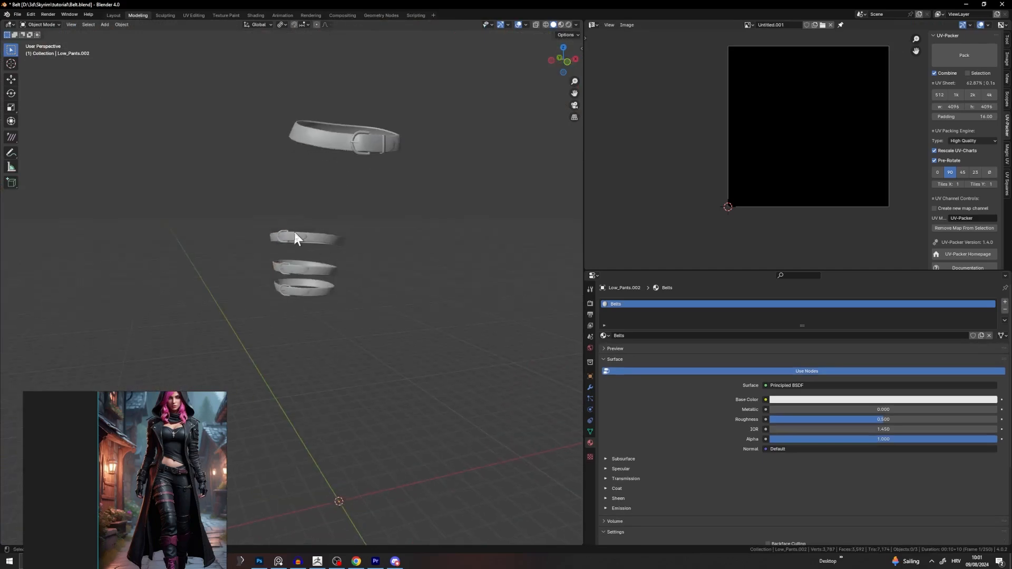
scroll(295, 232, up, 4)
shift+middle_drag(402, 120, 384, 236)
click(467, 101)
key(Tab)
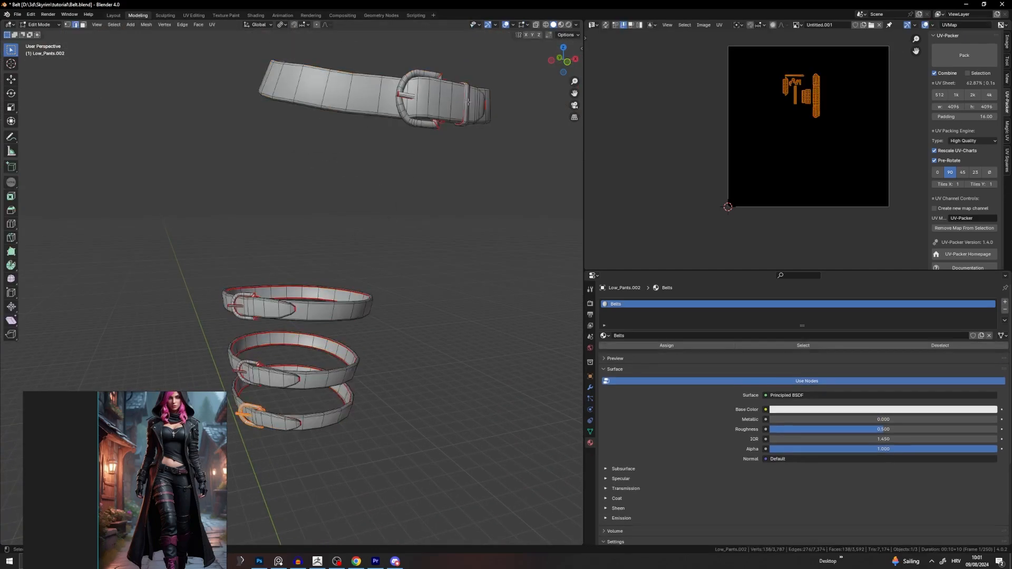
middle_drag(484, 97, 477, 127)
key(shift+d)
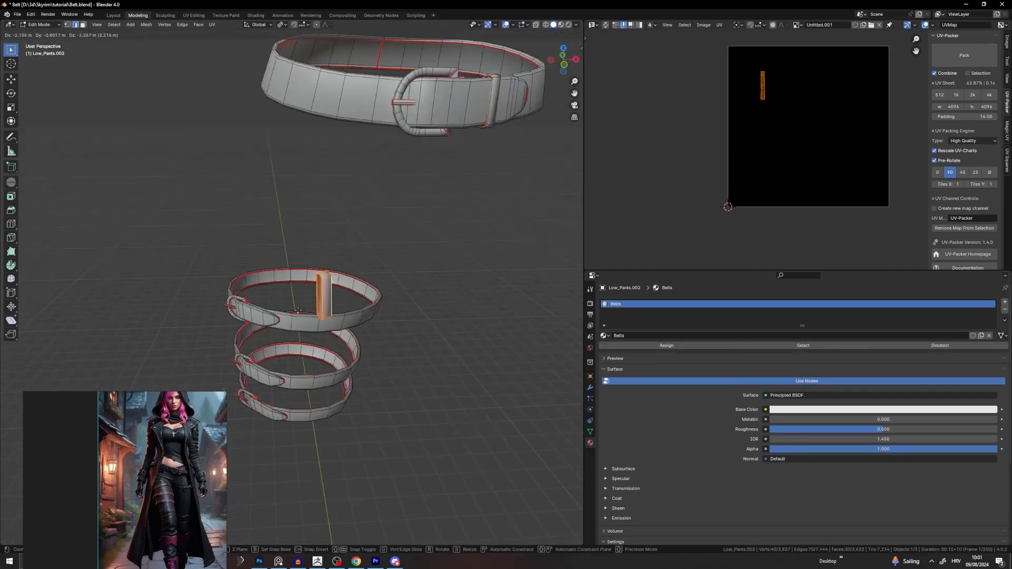
click(284, 331)
Step: Move the loop copy onto the upper small belt, rotating it about Z and shortening it vertically
middle_drag(284, 330, 457, 298)
key(g)
click(420, 339)
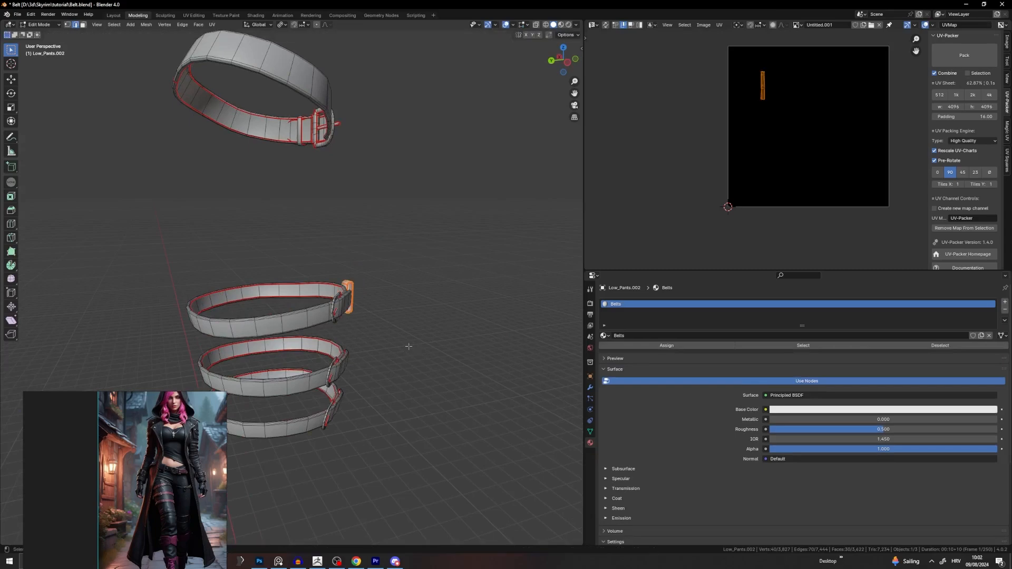
middle_drag(420, 337, 408, 346)
key(KP_Decimal)
scroll(384, 316, down, 4)
middle_drag(350, 316, 332, 246)
key(r)
key(z)
click(269, 330)
shift+middle_drag(269, 330, 366, 260)
key(r)
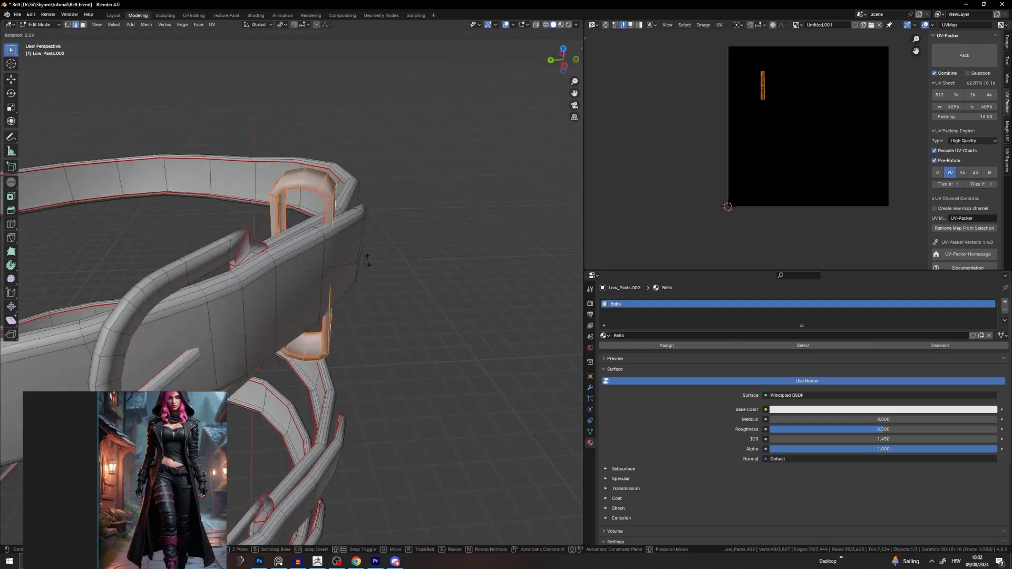
key(z)
click(365, 315)
middle_drag(366, 315, 425, 274)
key(s)
key(z)
click(488, 224)
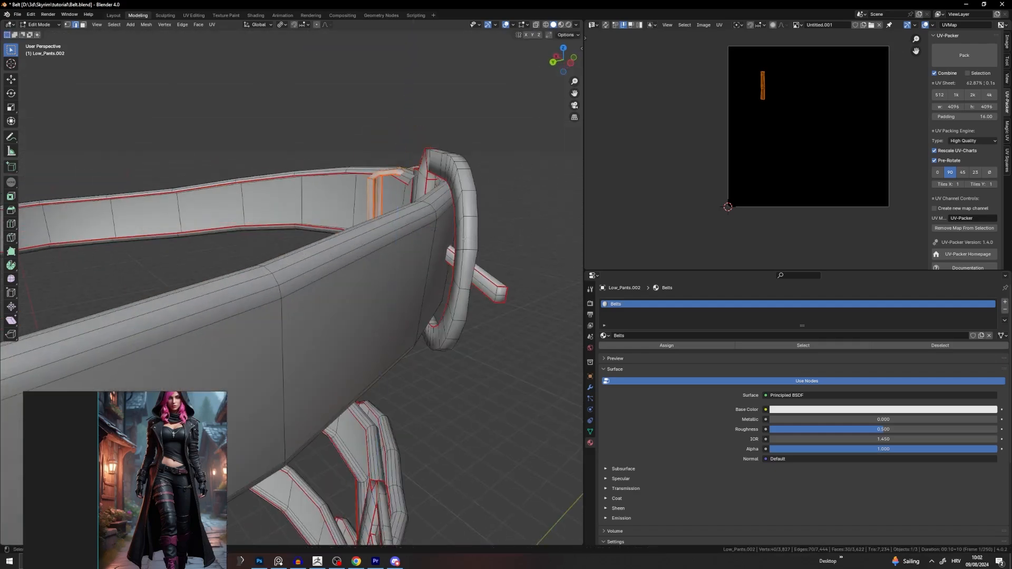
mouse_move(488, 224)
middle_down()
mouse_move(442, 248)
mouse_move(476, 219)
middle_up()
Step: Position the loop to wrap around the belt, make it taller, and fine-tune its rotation
key(g)
click(459, 245)
key(z)
click(471, 221)
key(r)
key(z)
click(437, 200)
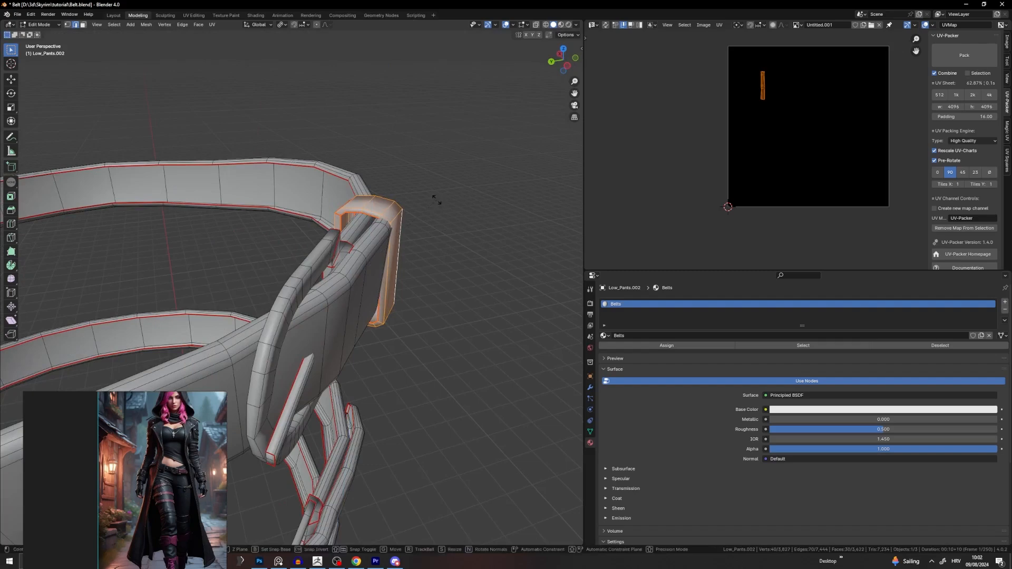
key(r)
key(z)
click(428, 195)
middle_drag(420, 194, 423, 113)
key(r)
click(432, 182)
click(487, 199)
key(r)
click(333, 175)
Step: Duplicate the loop down Z onto the middle belt, rotate it and lower it onto the strap
key(shift+d)
key(z)
click(425, 249)
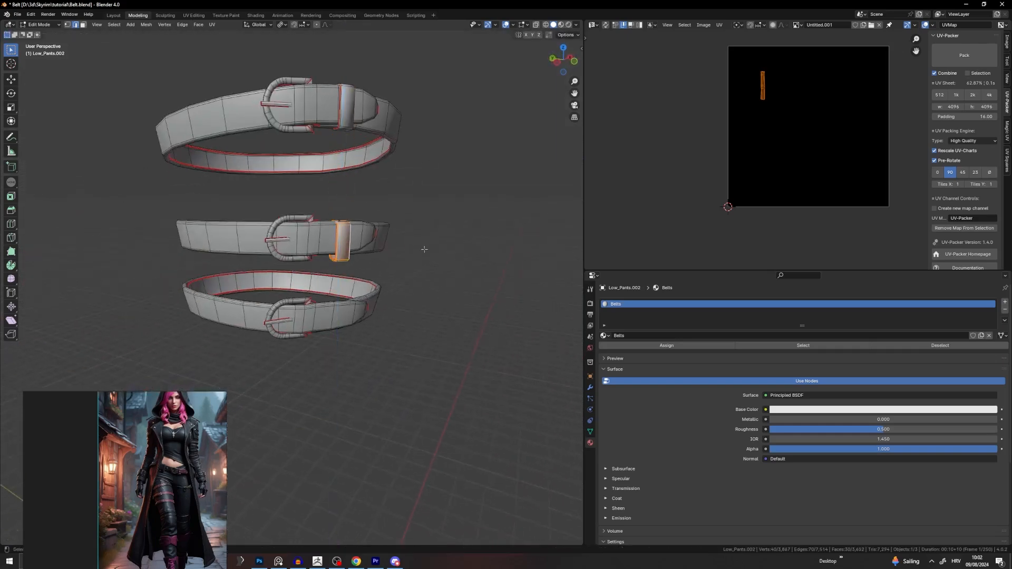
scroll(425, 249, up, 5)
middle_drag(468, 221, 422, 264)
key(r)
click(511, 220)
key(g)
click(502, 219)
key(g)
key(y)
click(495, 211)
key(g)
key(z)
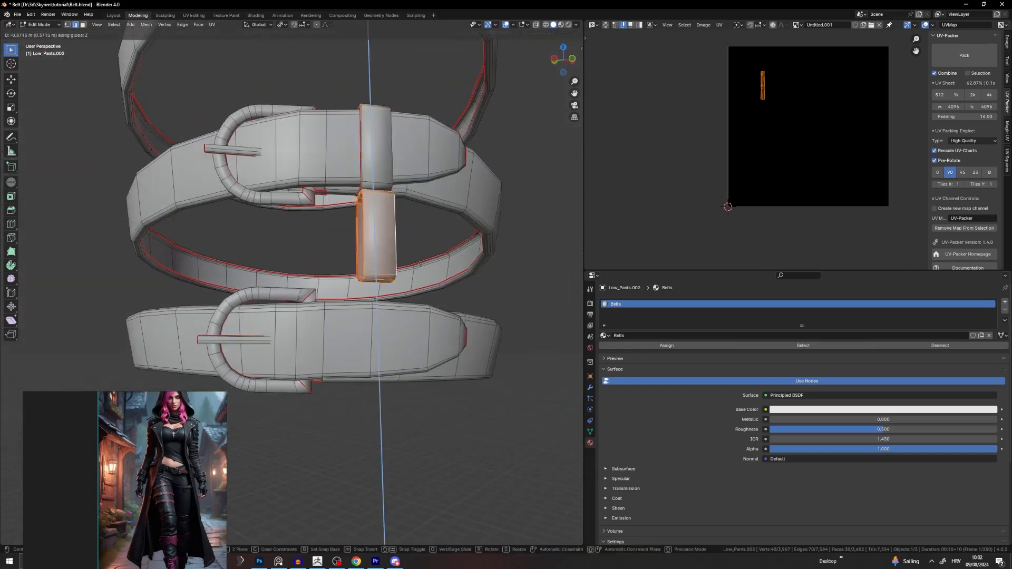
click(421, 365)
Step: Refine the middle belt loop's position beside its buckle, adjusting along Y
middle_drag(420, 364, 493, 397)
key(g)
click(489, 363)
key(g)
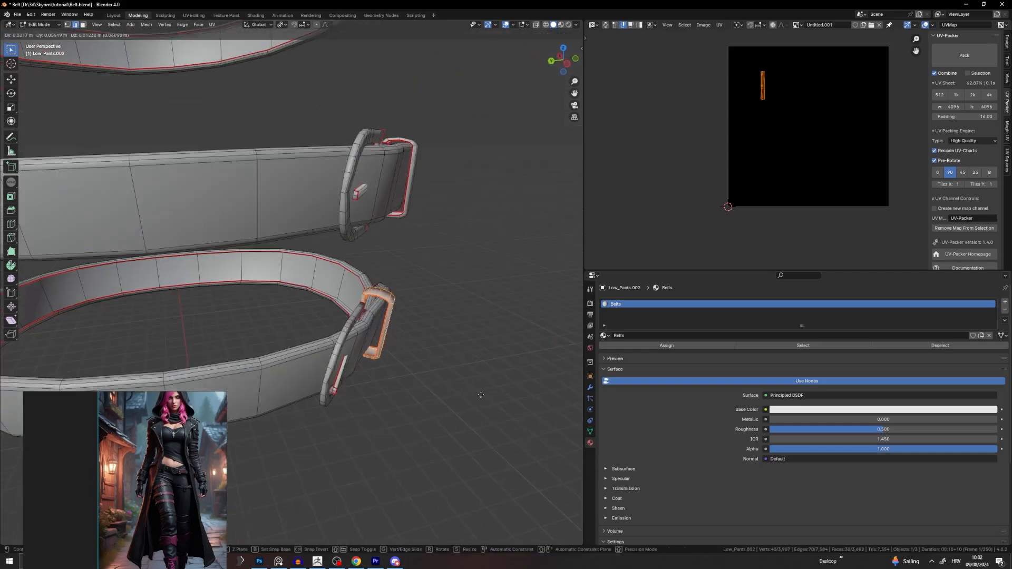
click(506, 381)
key(g)
key(y)
click(486, 360)
scroll(363, 319, down, 2)
middle_drag(486, 360, 405, 180)
scroll(363, 320, down, 2)
Step: Select the whole belt mesh, return to Object Mode and deselect the belts
key(a)
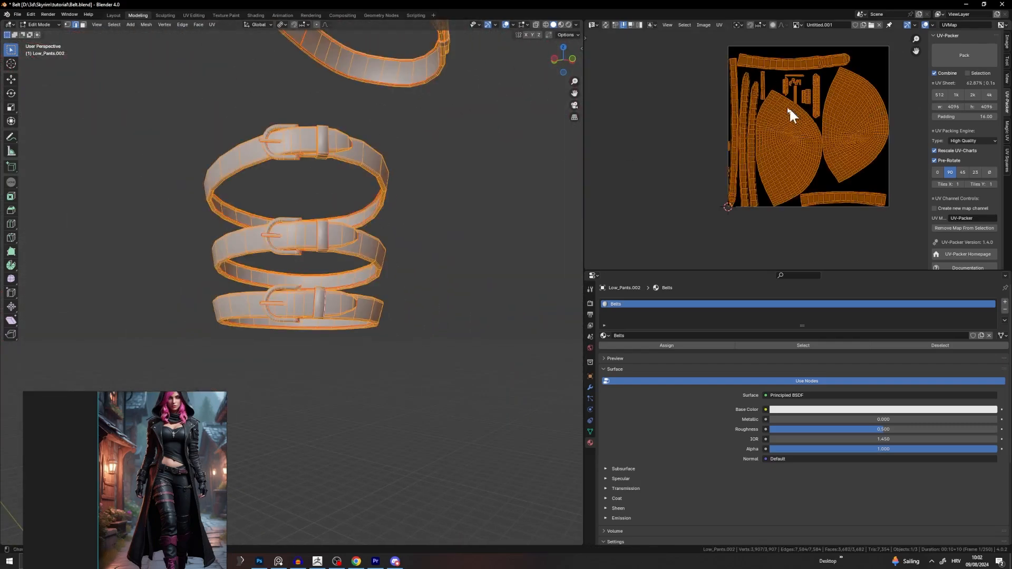
scroll(789, 107, down, 1)
scroll(421, 188, down, 2)
key(Tab)
click(420, 188)
middle_drag(315, 184, 258, 187)
scroll(316, 176, down, 3)
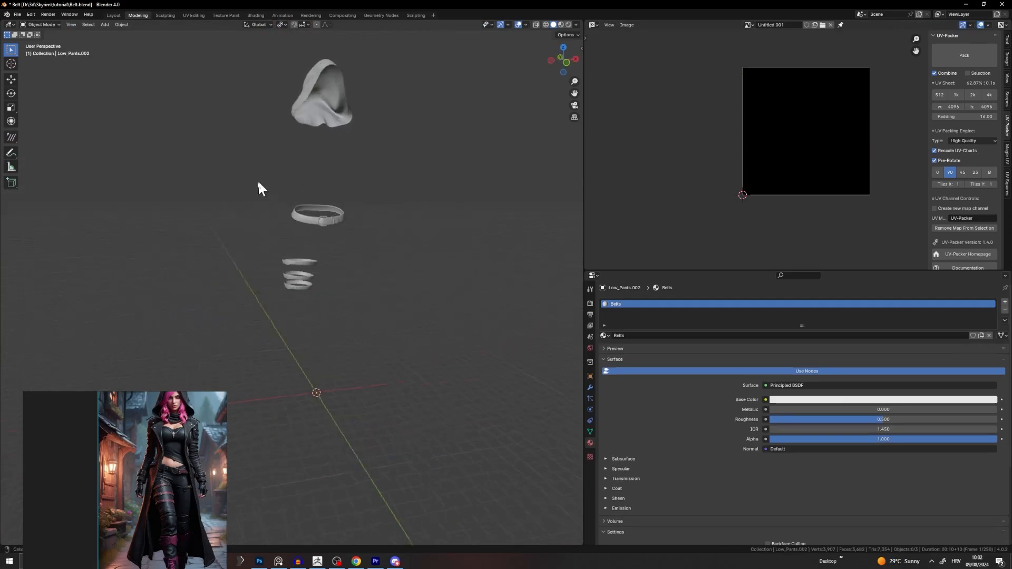
scroll(296, 184, up, 6)
shift+middle_drag(356, 221, 353, 294)
scroll(346, 280, down, 5)
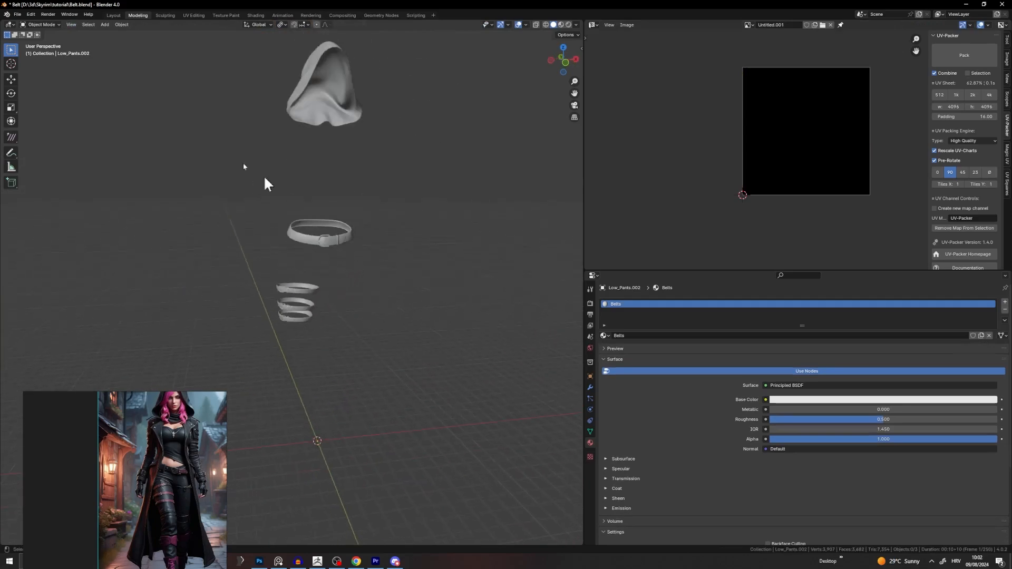
Step: Export as Wavefront OBJ, overwriting Low_Hood&Belt.obj
click(16, 14)
mouse_move(39, 138)
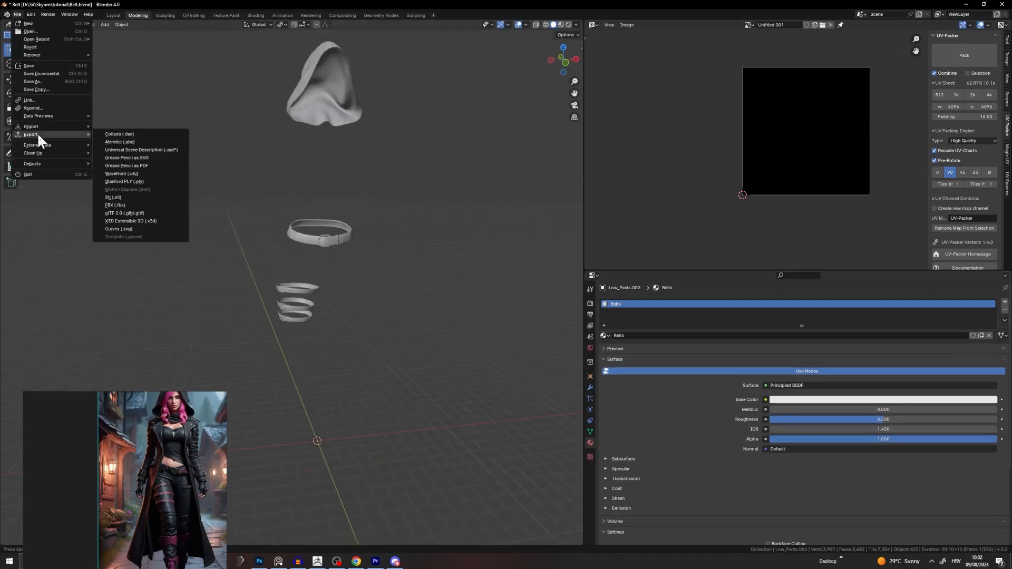
click(133, 170)
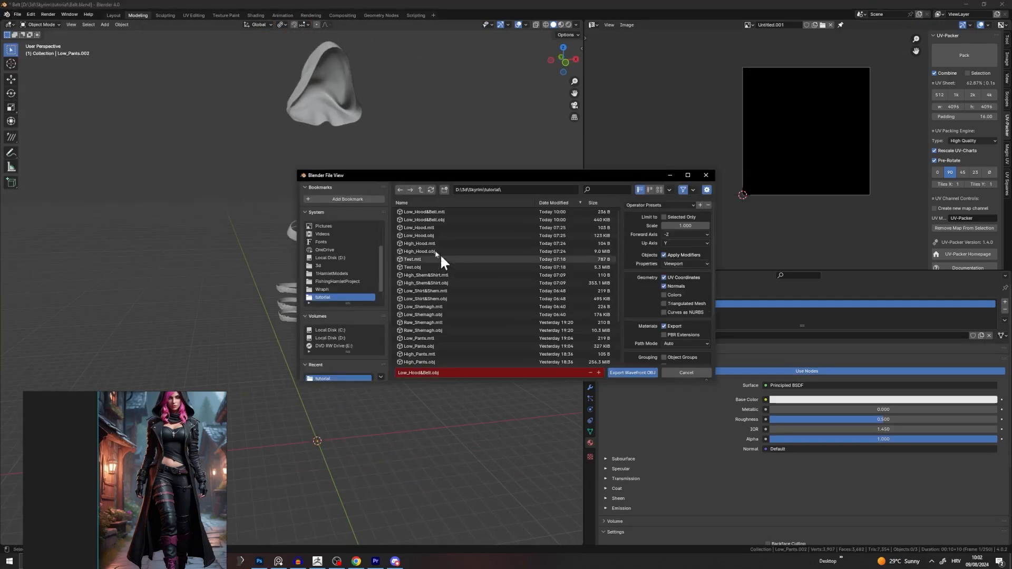
double_click(436, 220)
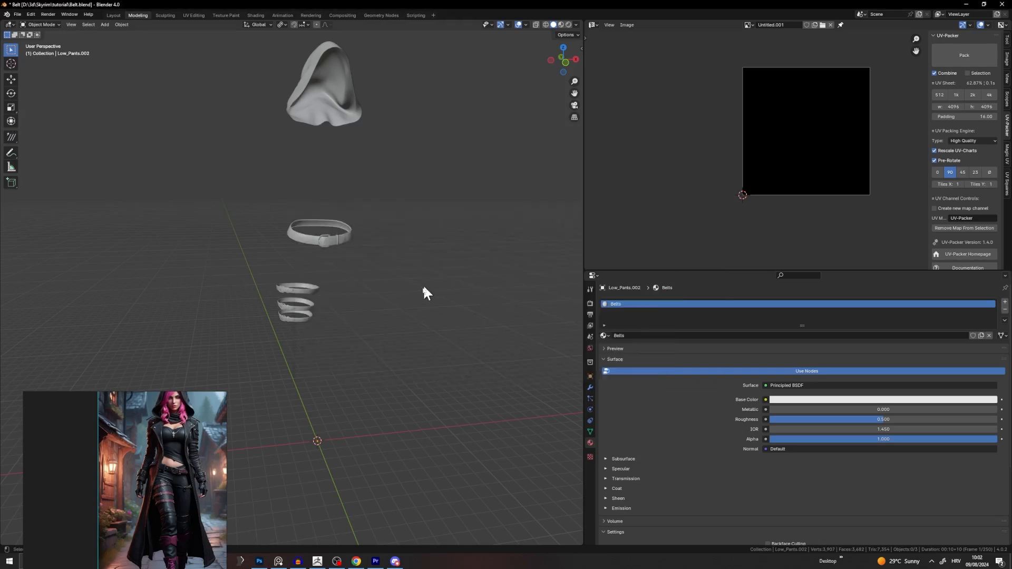
drag(185, 494, 187, 347)
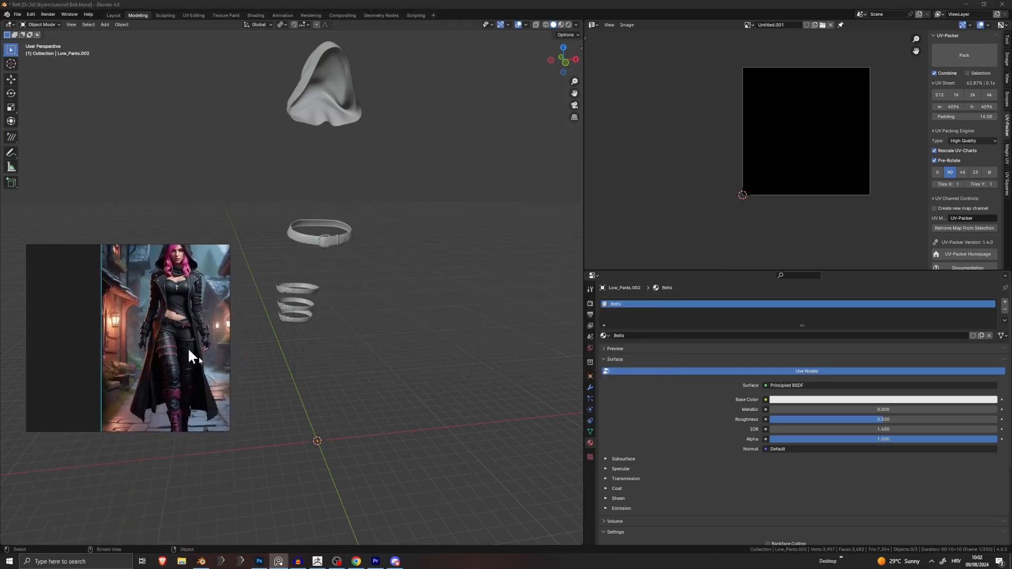
click(337, 562)
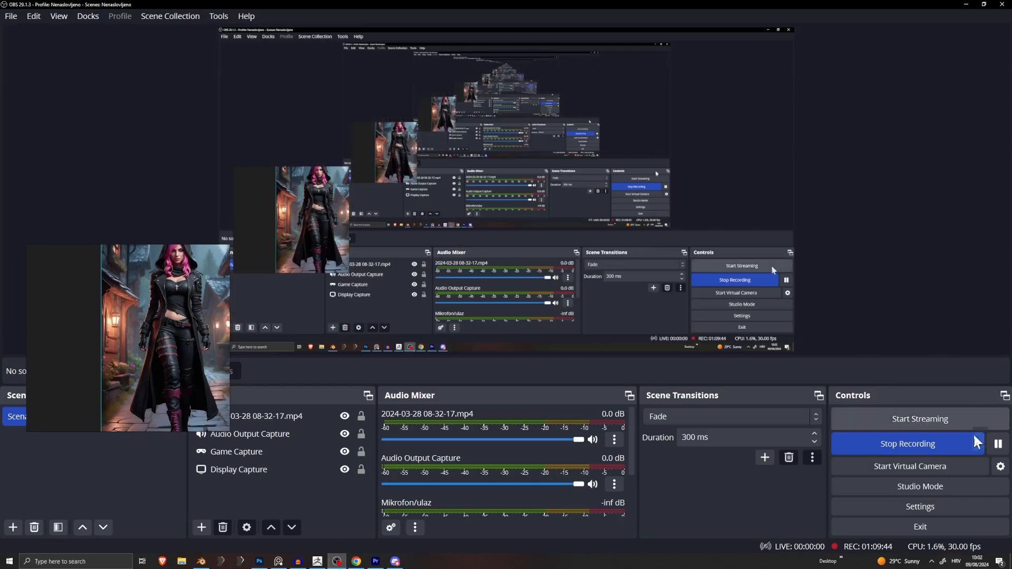
click(918, 380)
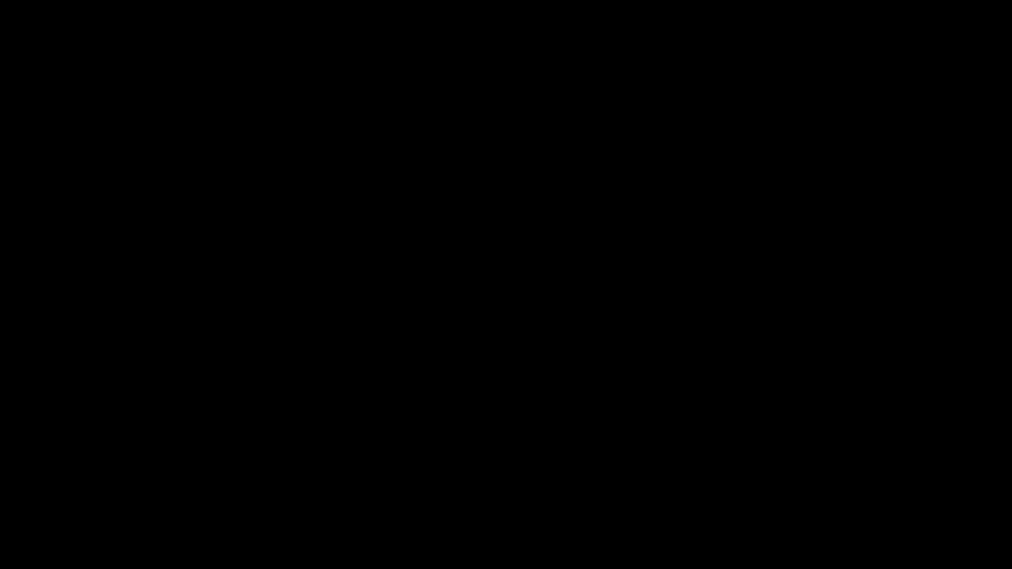